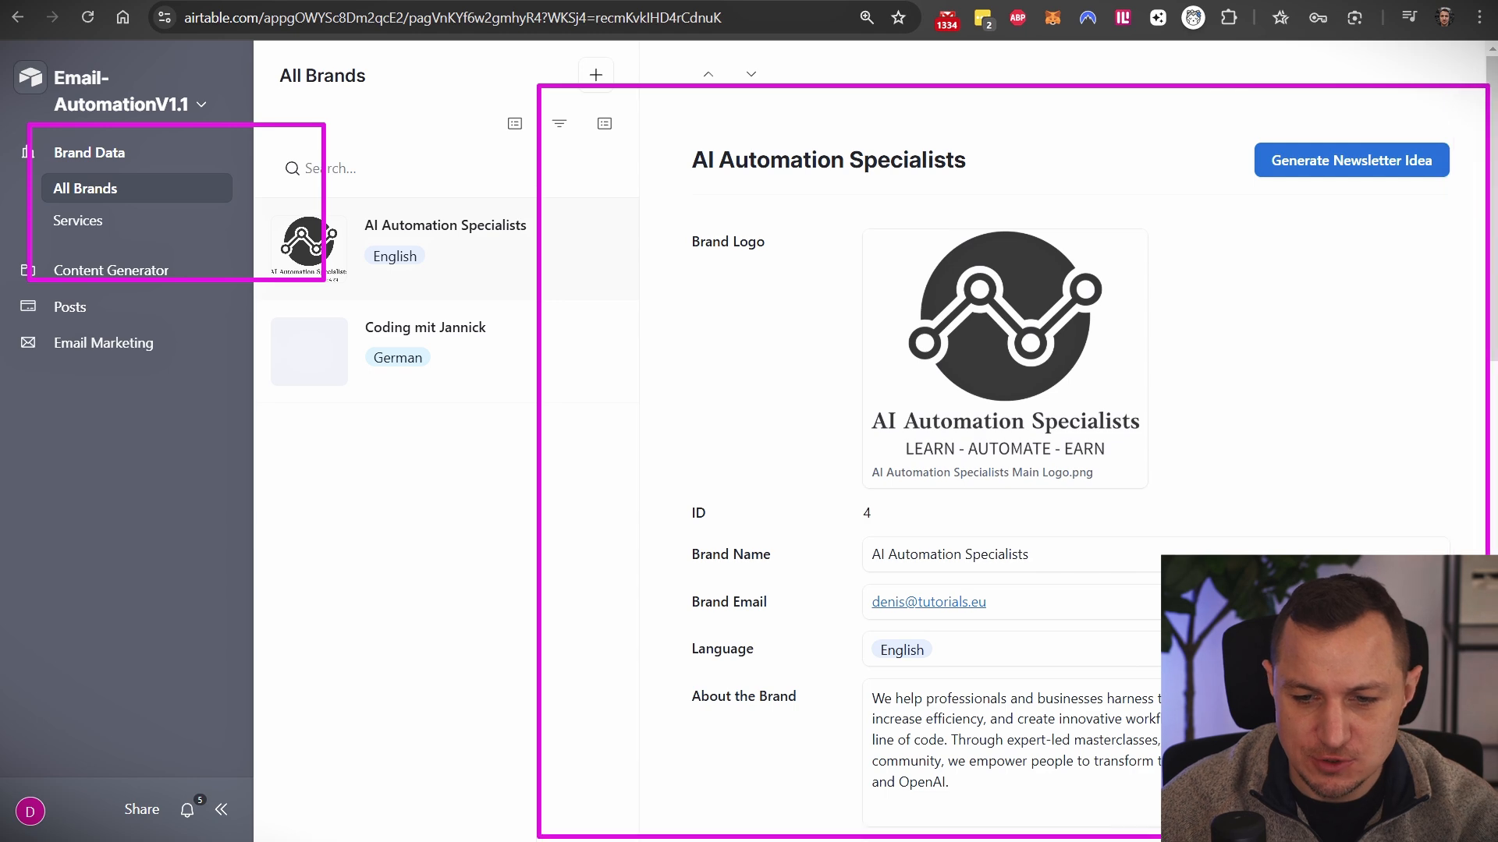
- Generate a new newsletter idea for AI Automation Specialists and set its status to Approved
{"action": "left_click", "coordinate": [1313, 161]}
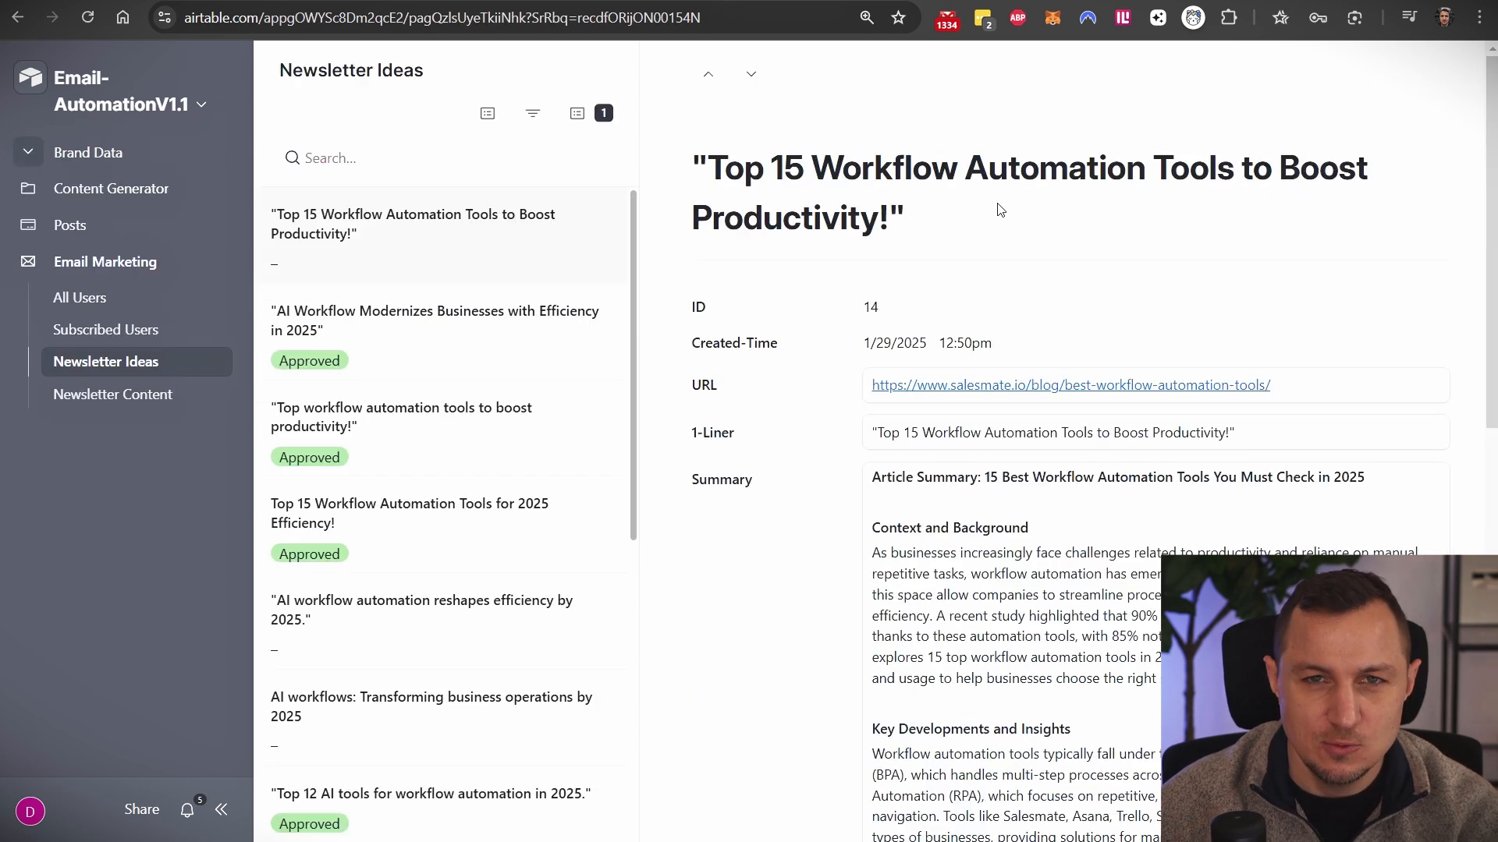
{"action": "left_click_drag", "start_coordinate": [692, 176], "coordinate": [819, 611]}
{"action": "left_click", "coordinate": [786, 535]}
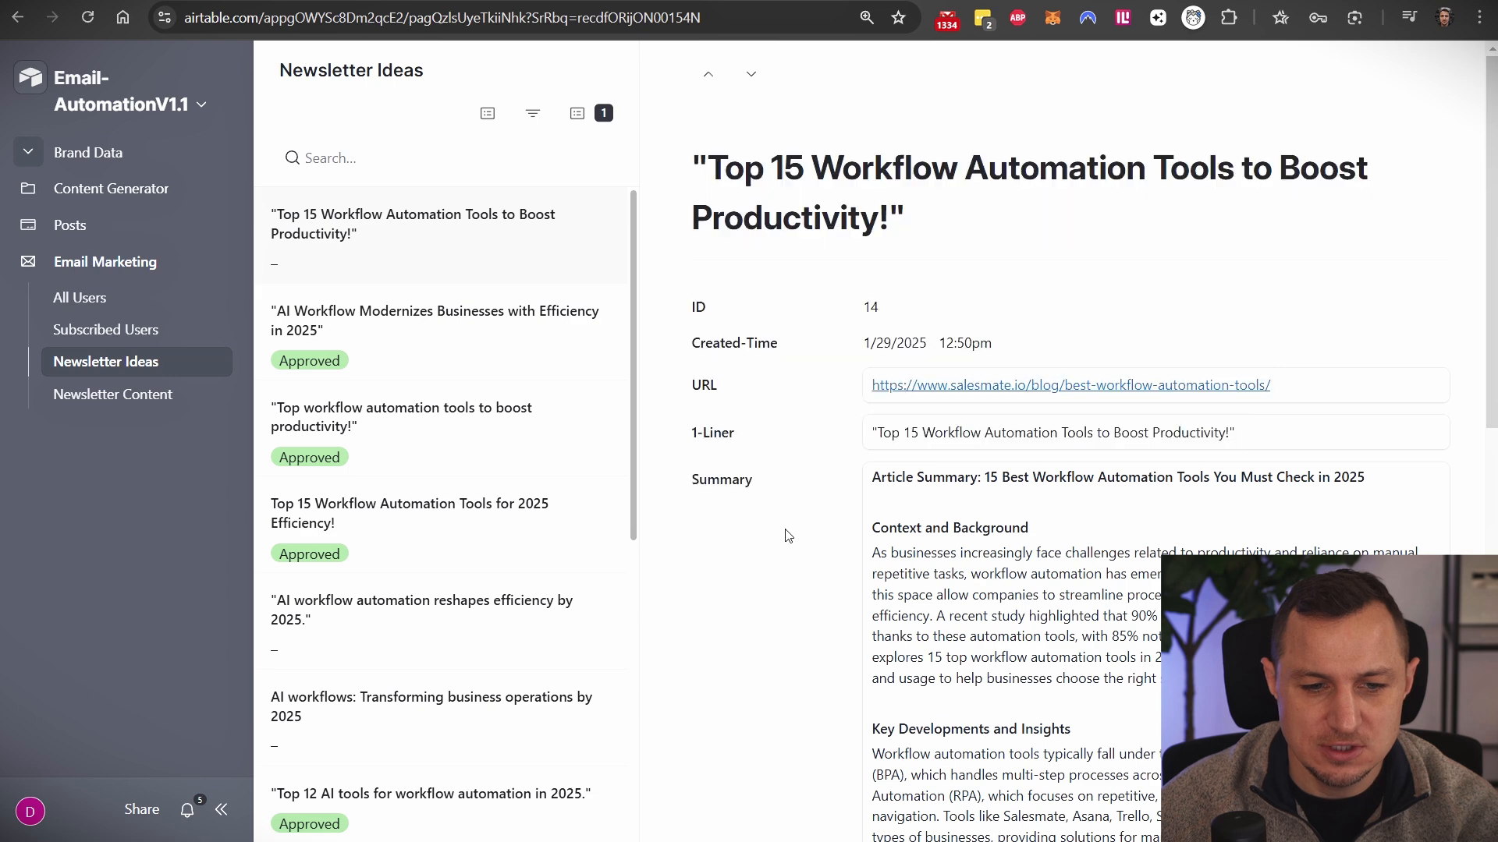
{"action": "scroll", "coordinate": [785, 518], "scroll_direction": "down", "scroll_amount": 10}
{"action": "left_click", "coordinate": [950, 605]}
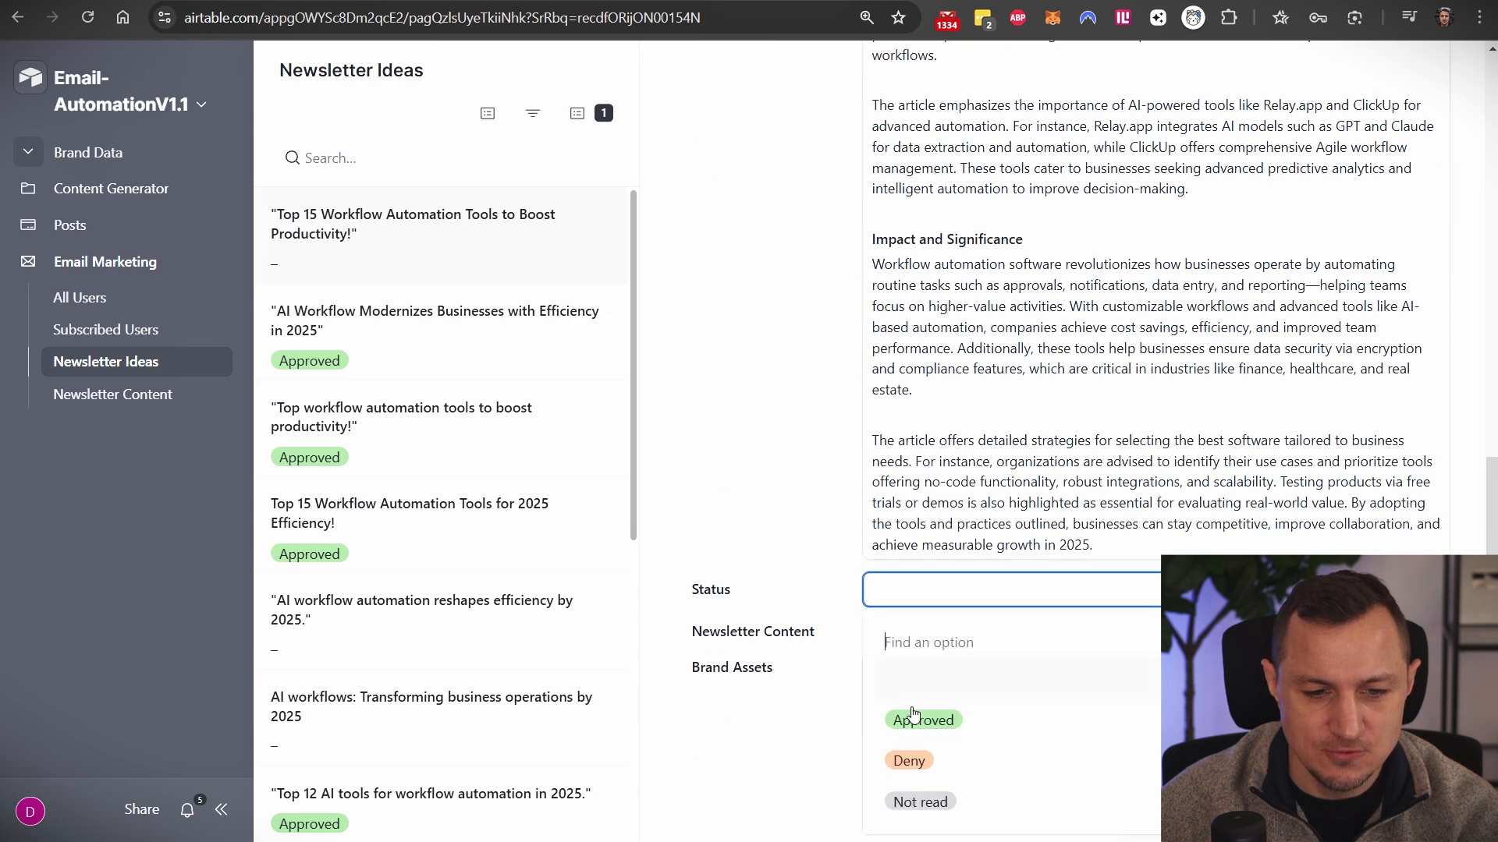
{"action": "left_click", "coordinate": [913, 719]}
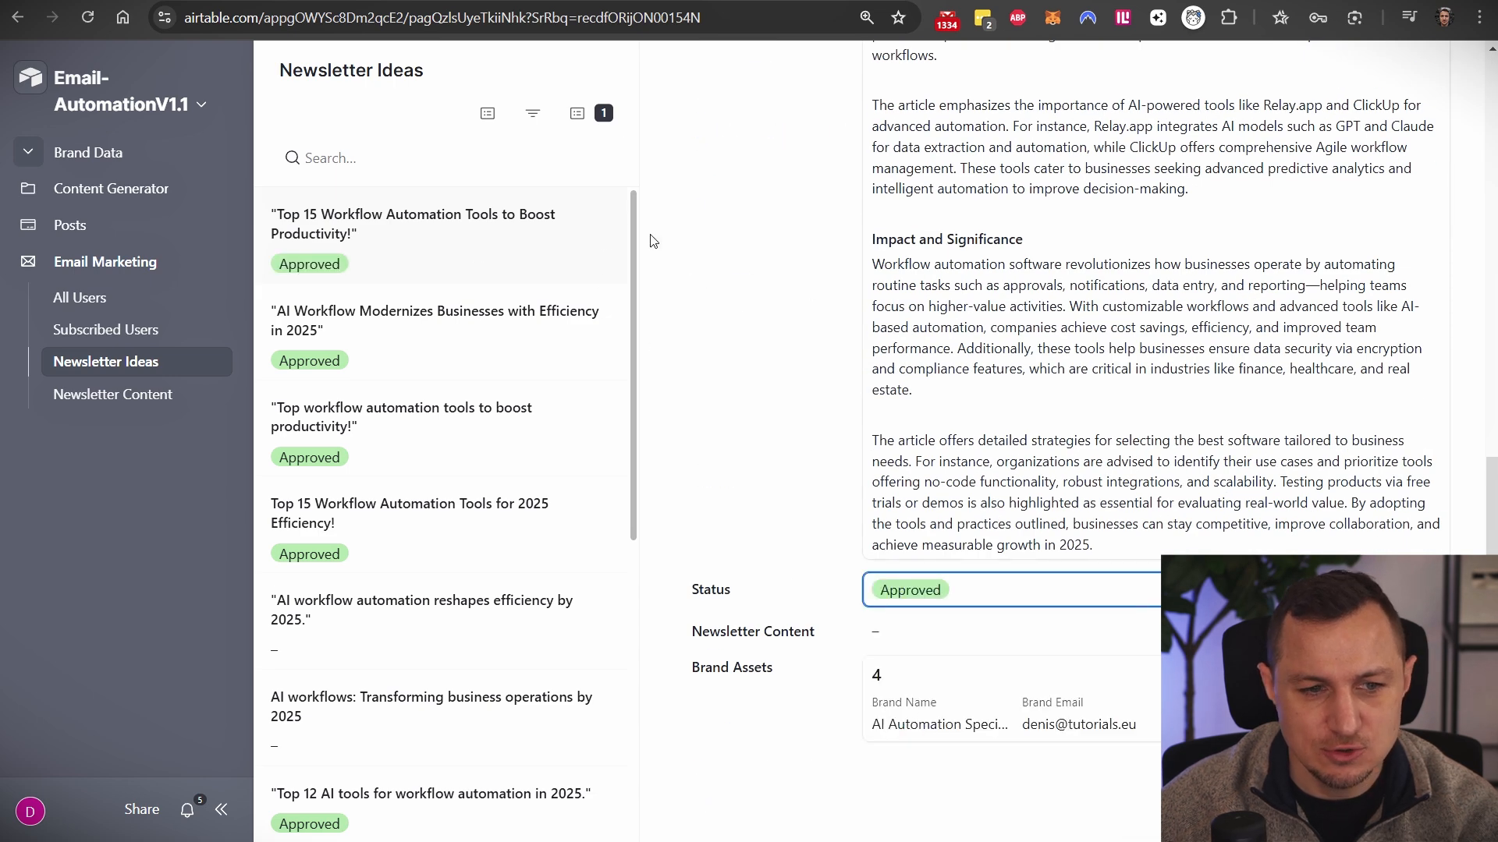
- In Newsletter Content, run Generate Email Code on the new workflow-tools record
{"action": "left_click", "coordinate": [199, 398]}
{"action": "scroll", "coordinate": [827, 514], "scroll_direction": "down", "scroll_amount": 5}
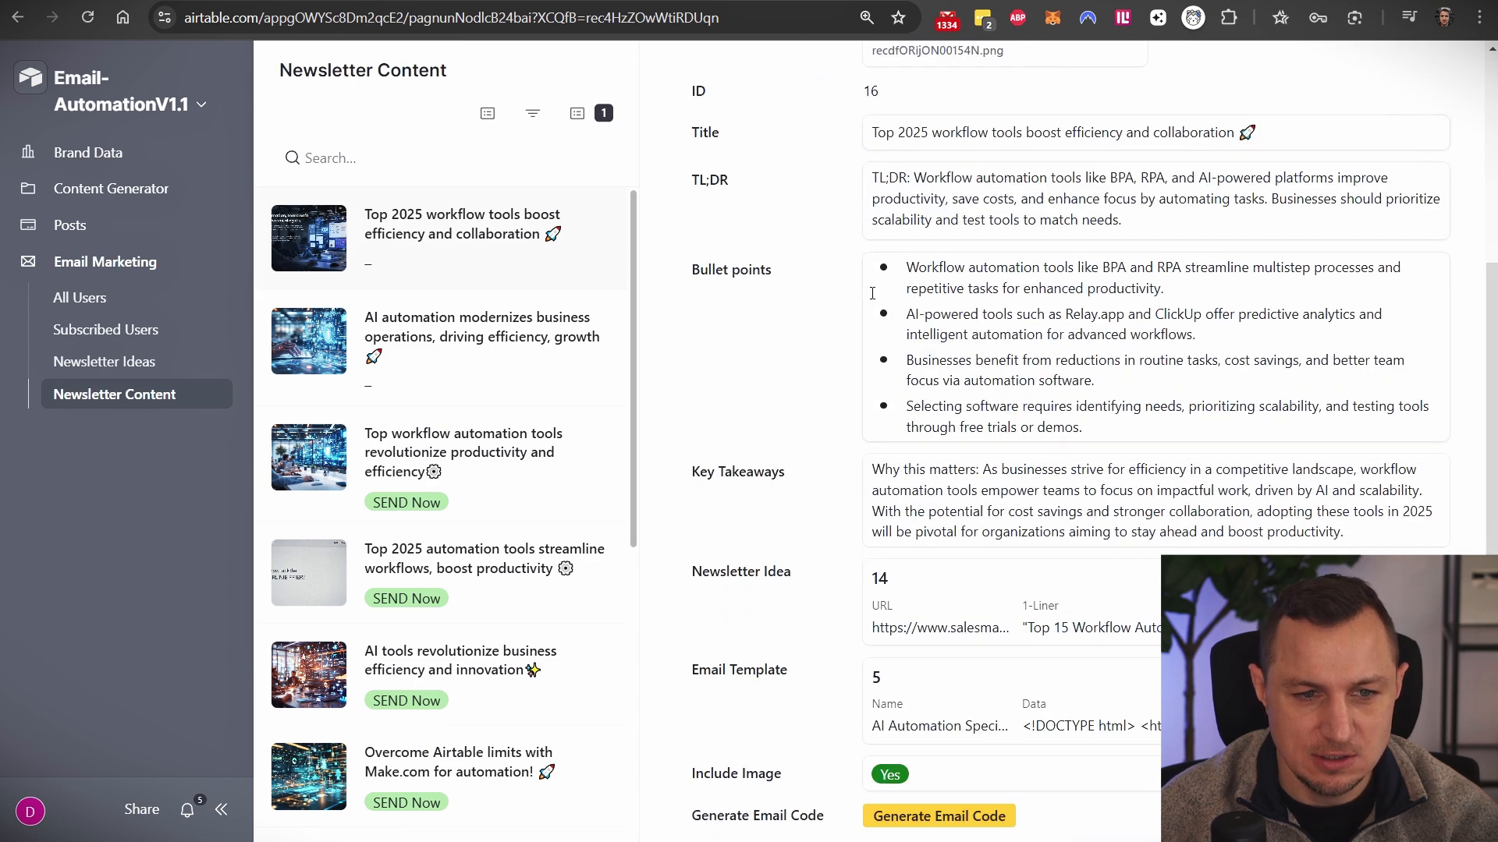
{"action": "scroll", "coordinate": [1048, 388], "scroll_direction": "down", "scroll_amount": 2}
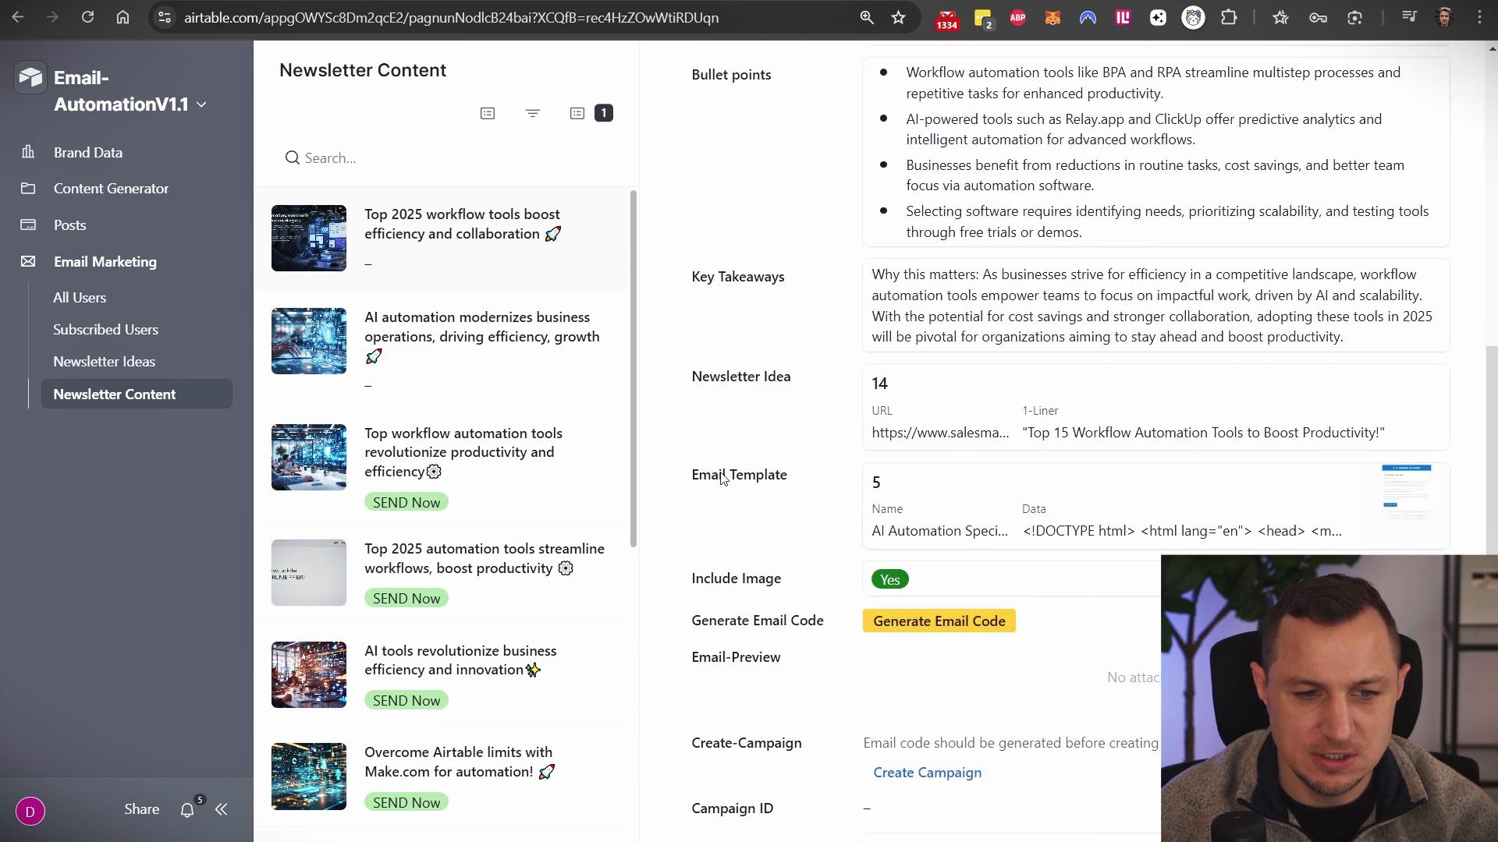
{"action": "scroll", "coordinate": [967, 499], "scroll_direction": "down", "scroll_amount": 1}
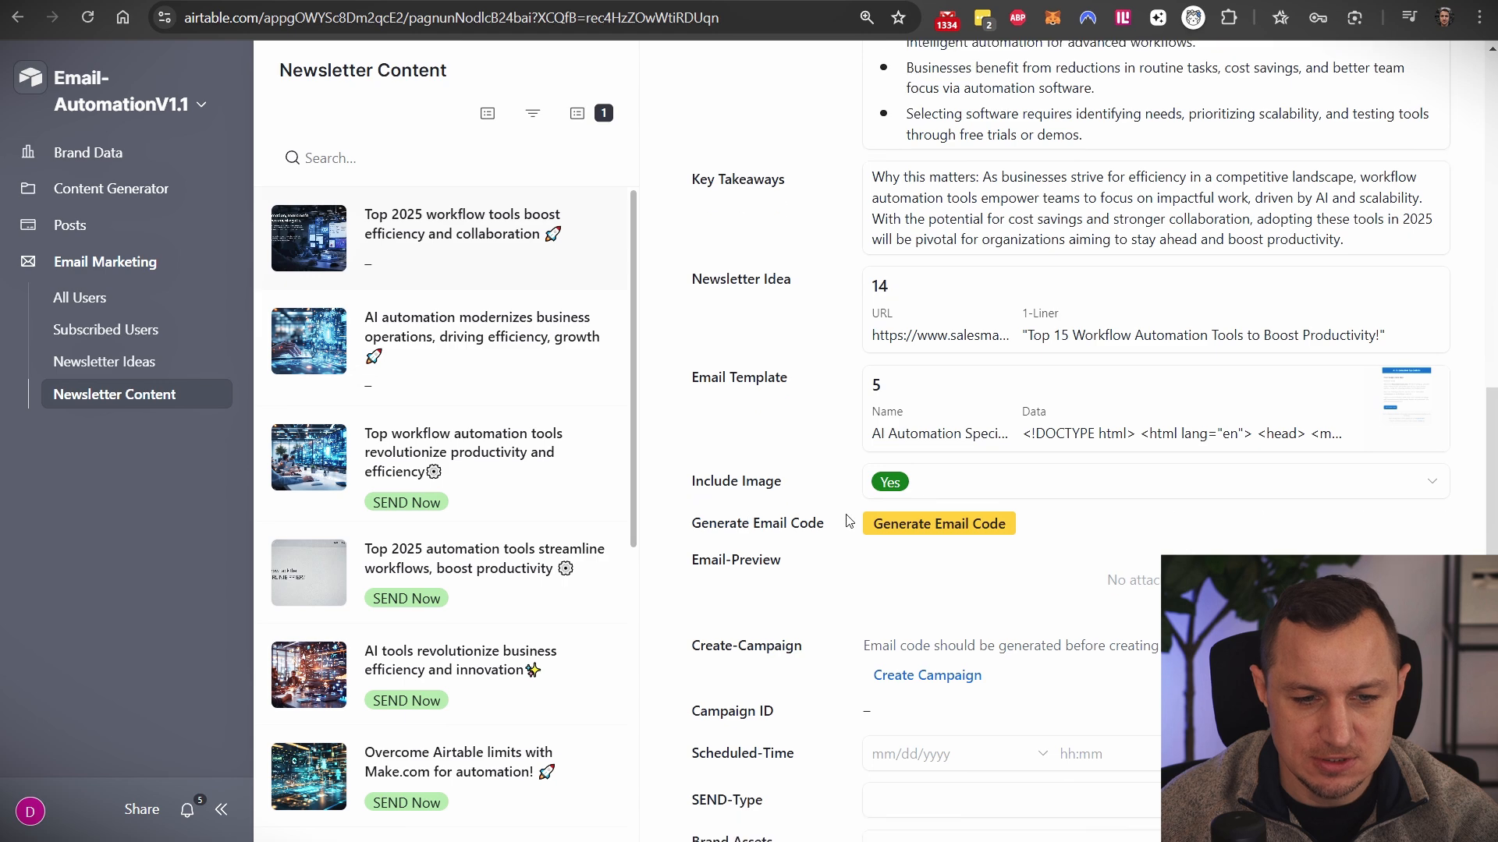
{"action": "left_click", "coordinate": [938, 537]}
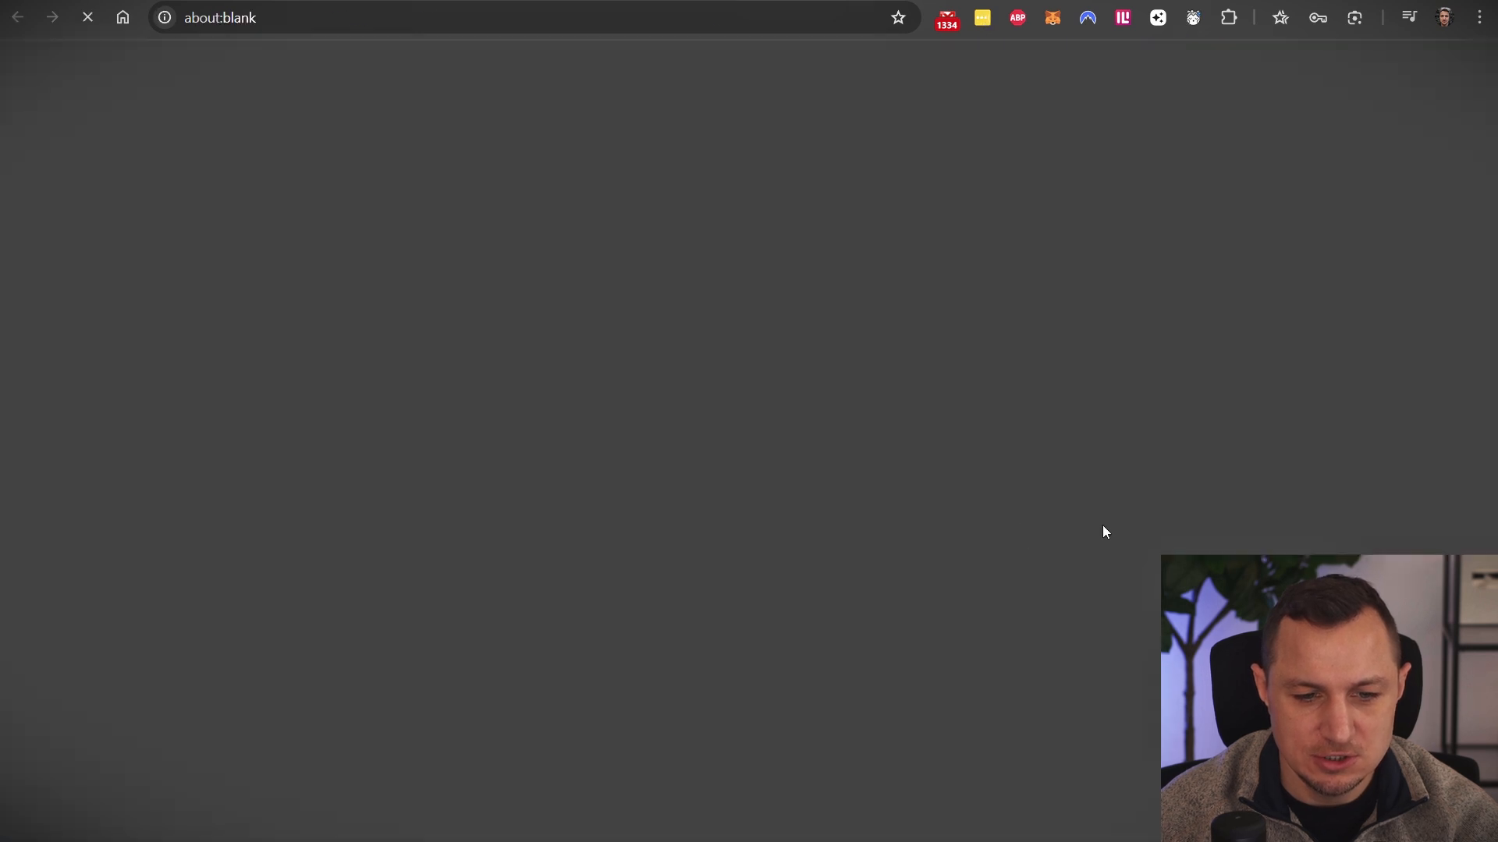
- Close the webhook tab and view the generated email preview image full size
{"action": "key", "text": "ctrl+w"}
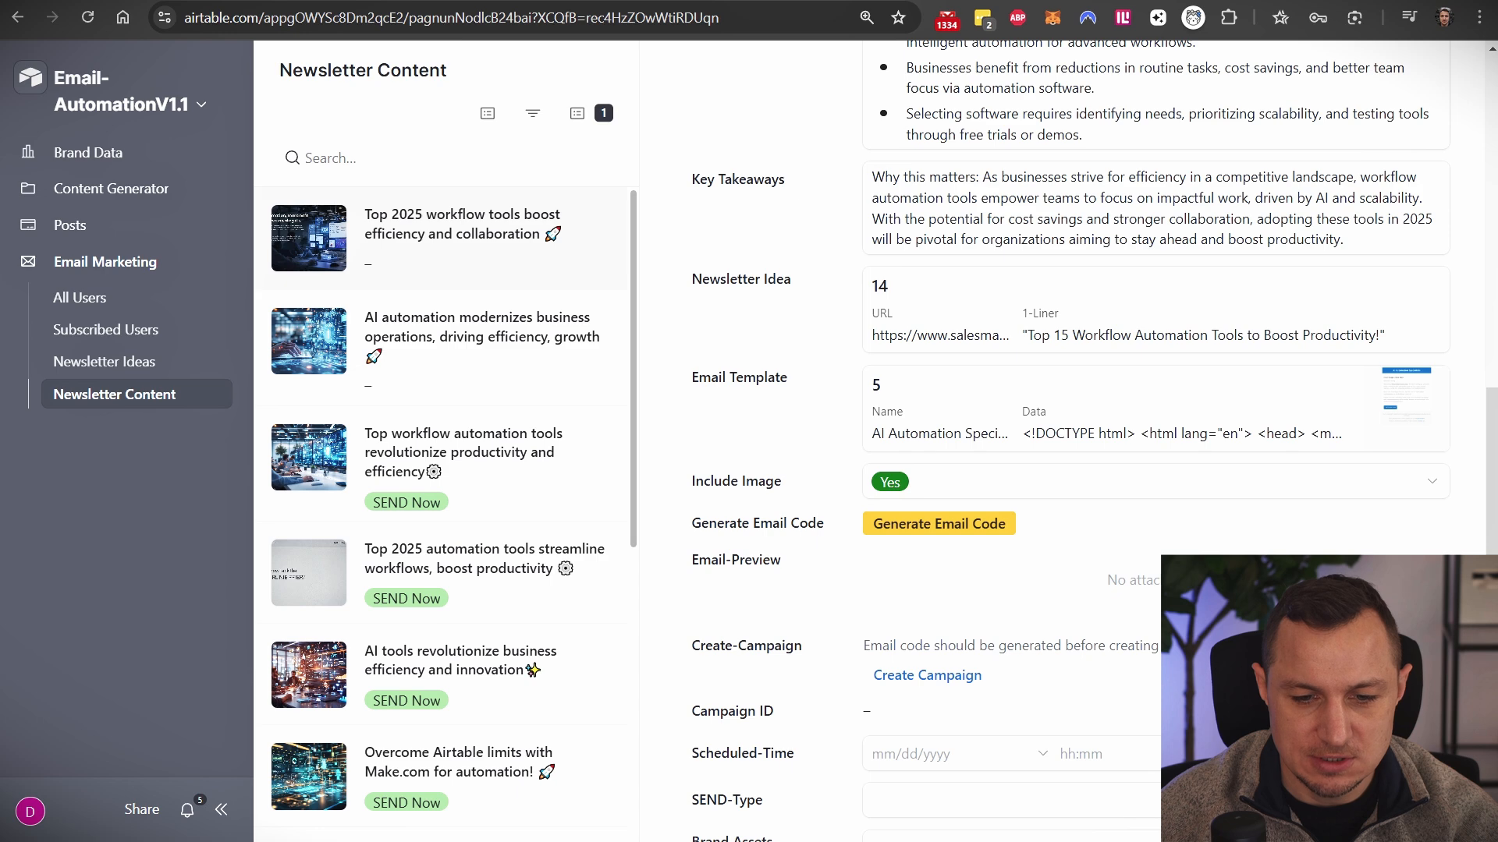
{"action": "left_click", "coordinate": [1053, 468]}
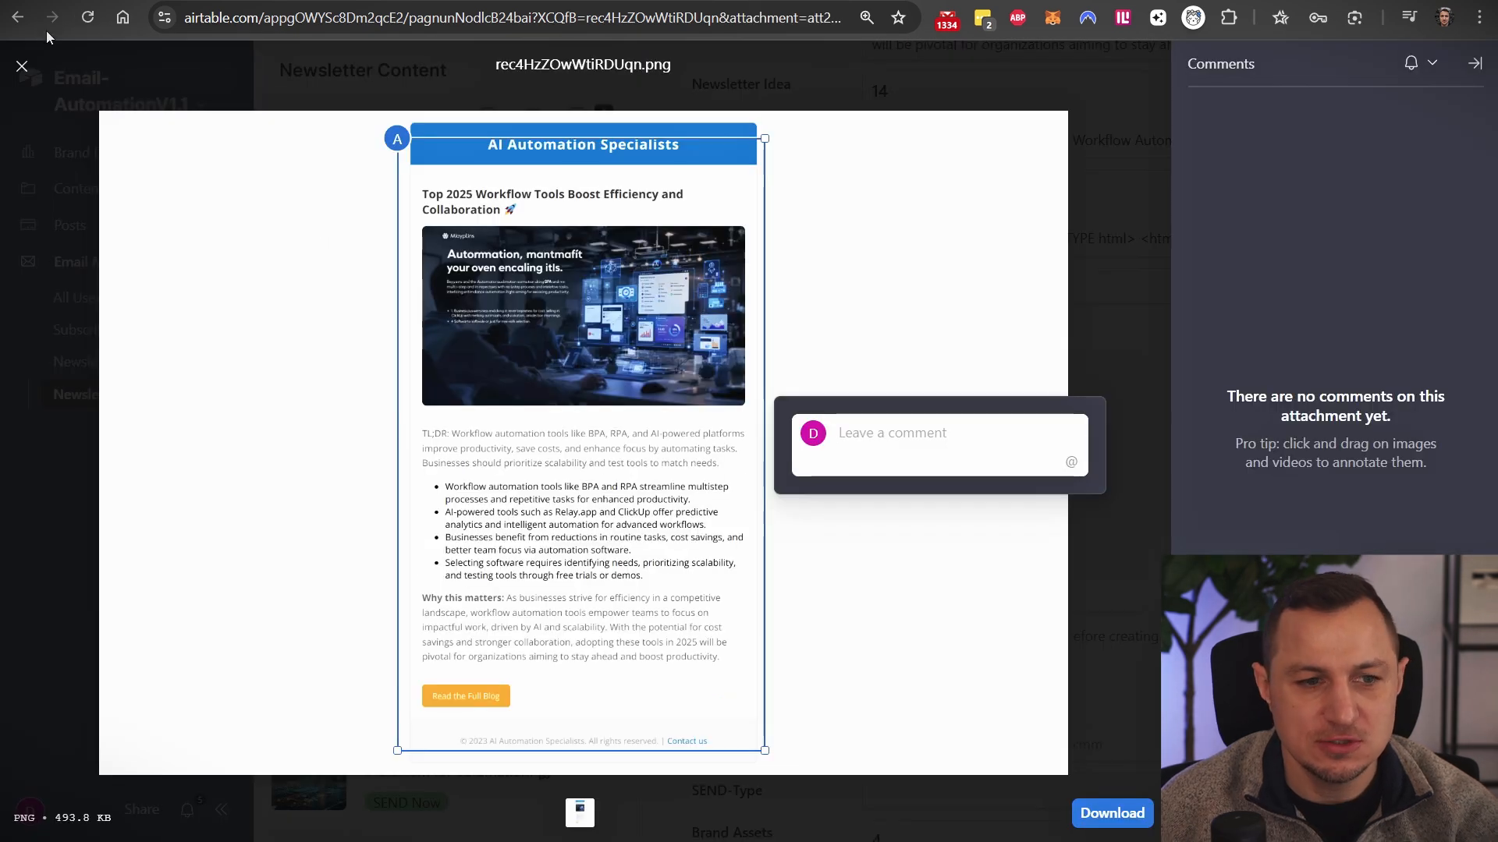
{"action": "left_click", "coordinate": [22, 69]}
{"action": "scroll", "coordinate": [1006, 531], "scroll_direction": "down", "scroll_amount": 2}
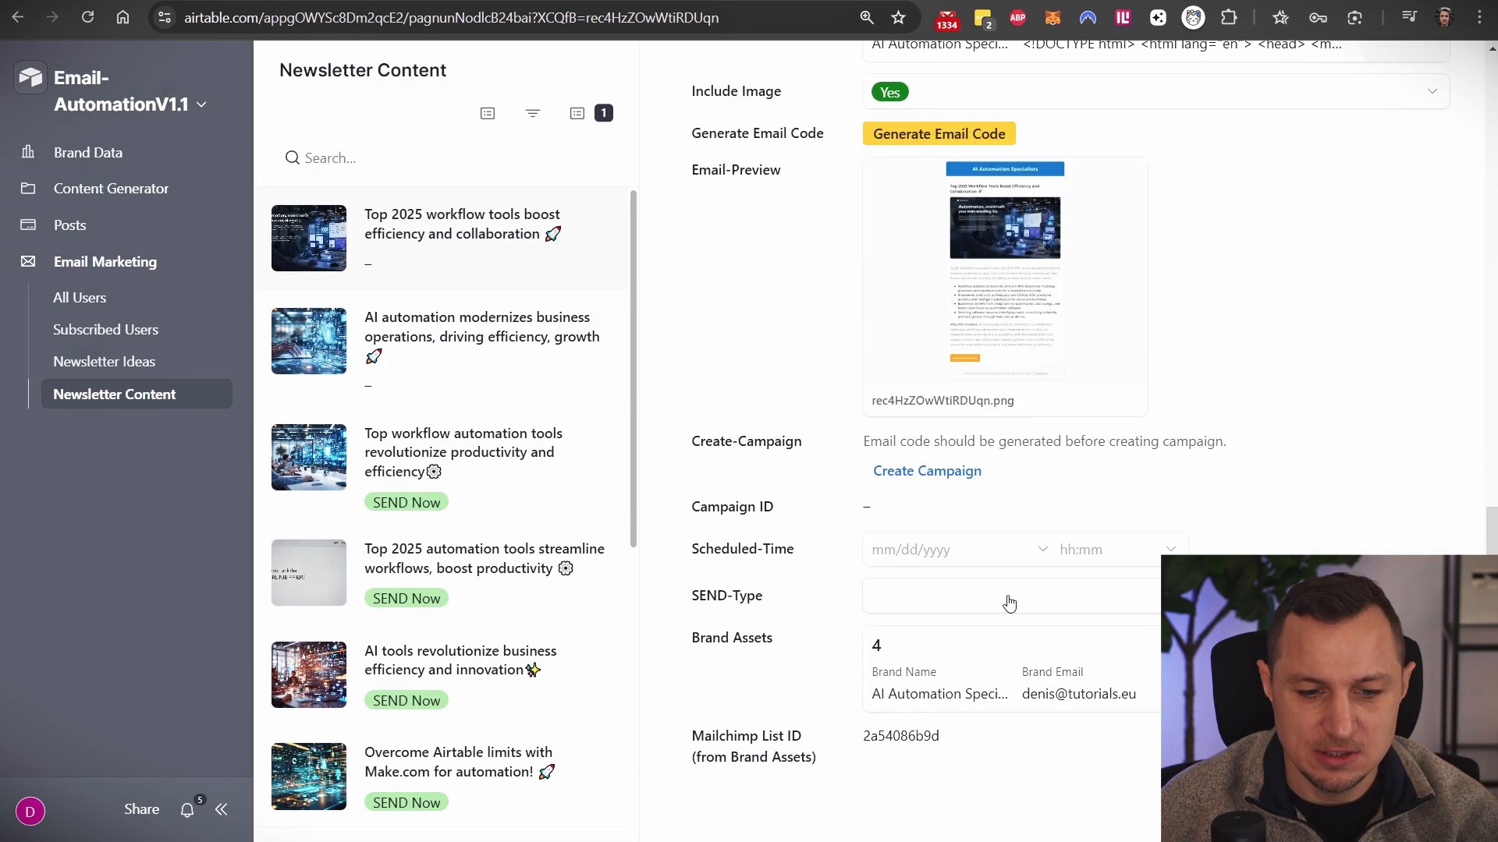
- Create the Mailchimp campaign for the record, check the send type, and move to Mailchimp
{"action": "left_click", "coordinate": [928, 473]}
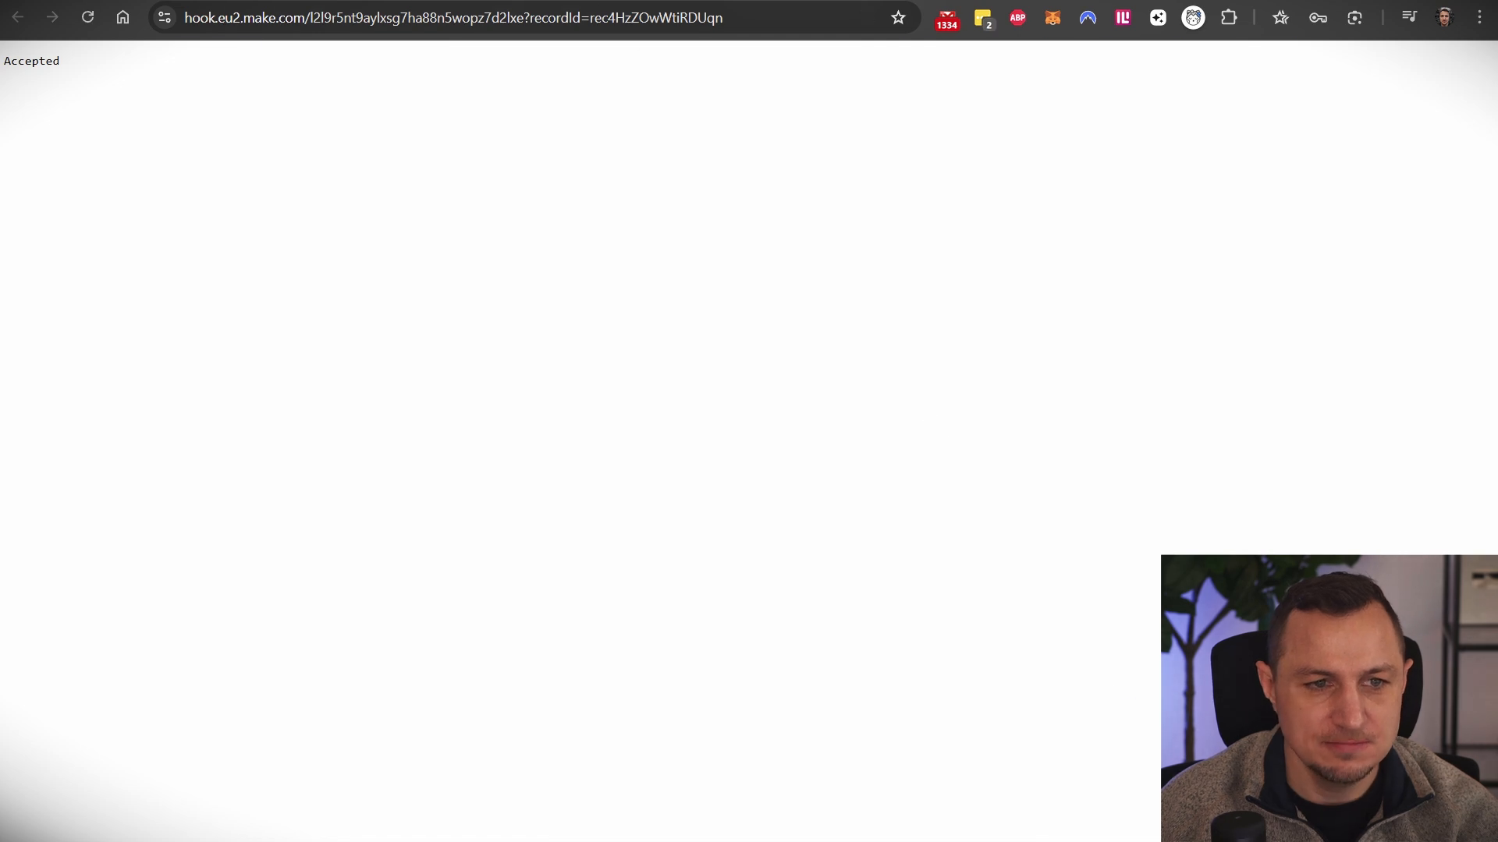
{"action": "key", "text": "ctrl+w"}
{"action": "left_click", "coordinate": [905, 604]}
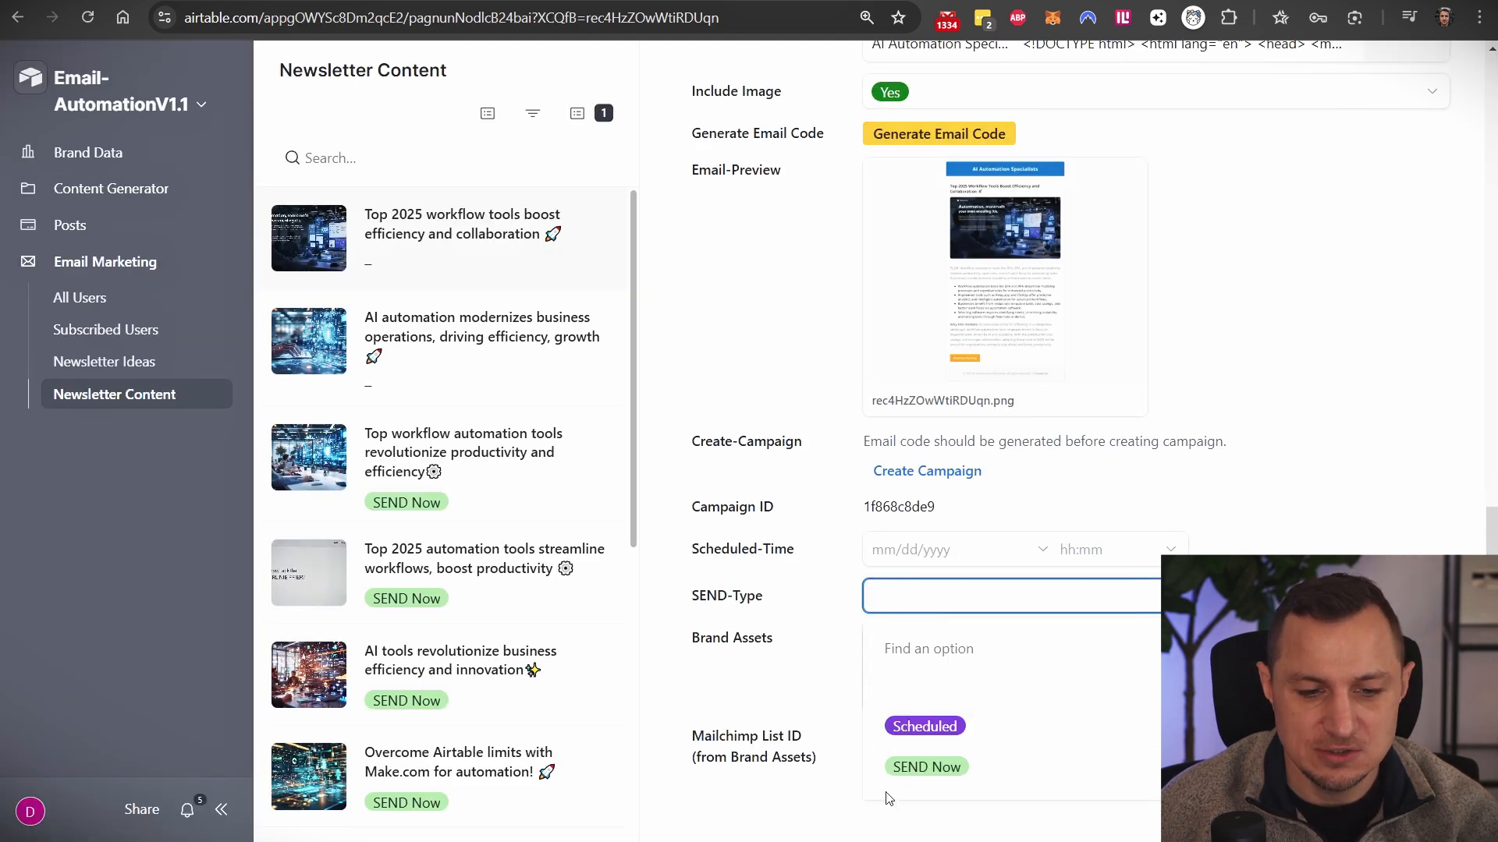
{"action": "left_click", "coordinate": [1158, 2]}
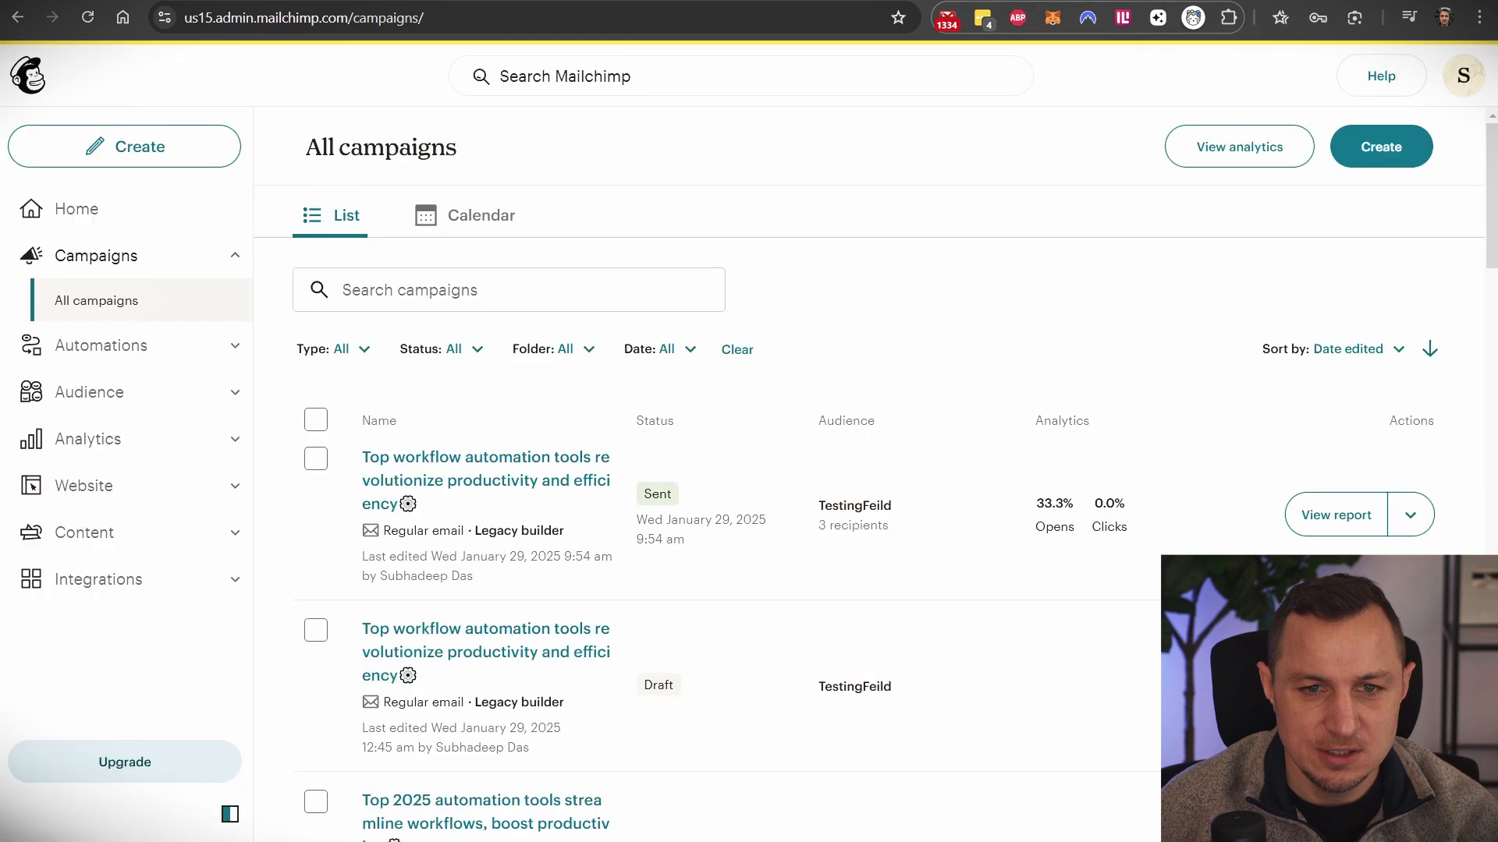
- Refresh Mailchimp's campaigns, open the 'Top 2025 workflow tools' draft, then move to Make
{"action": "left_click", "coordinate": [87, 18]}
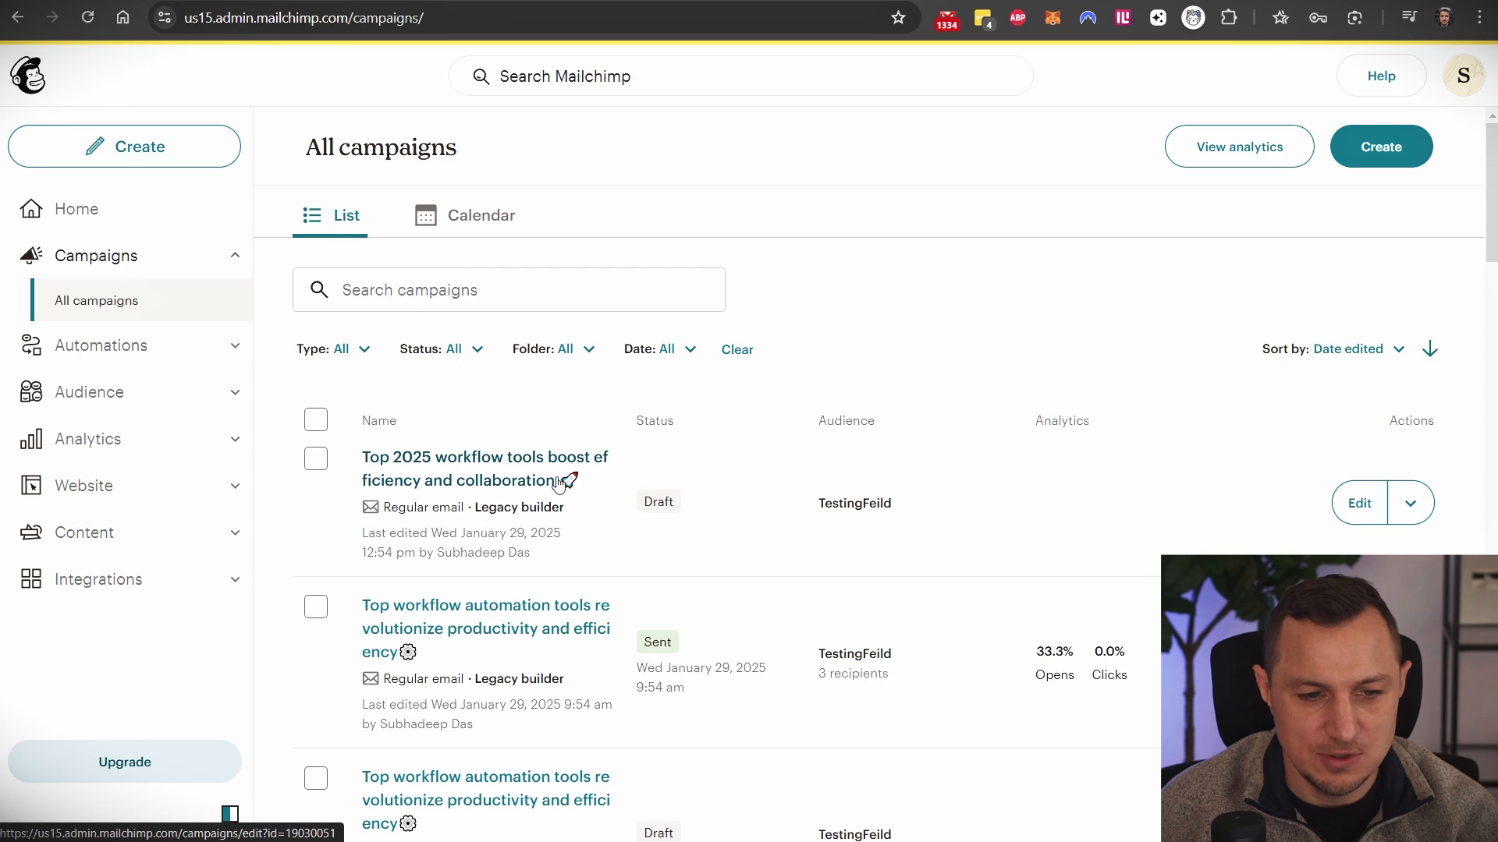
{"action": "left_click", "coordinate": [461, 472]}
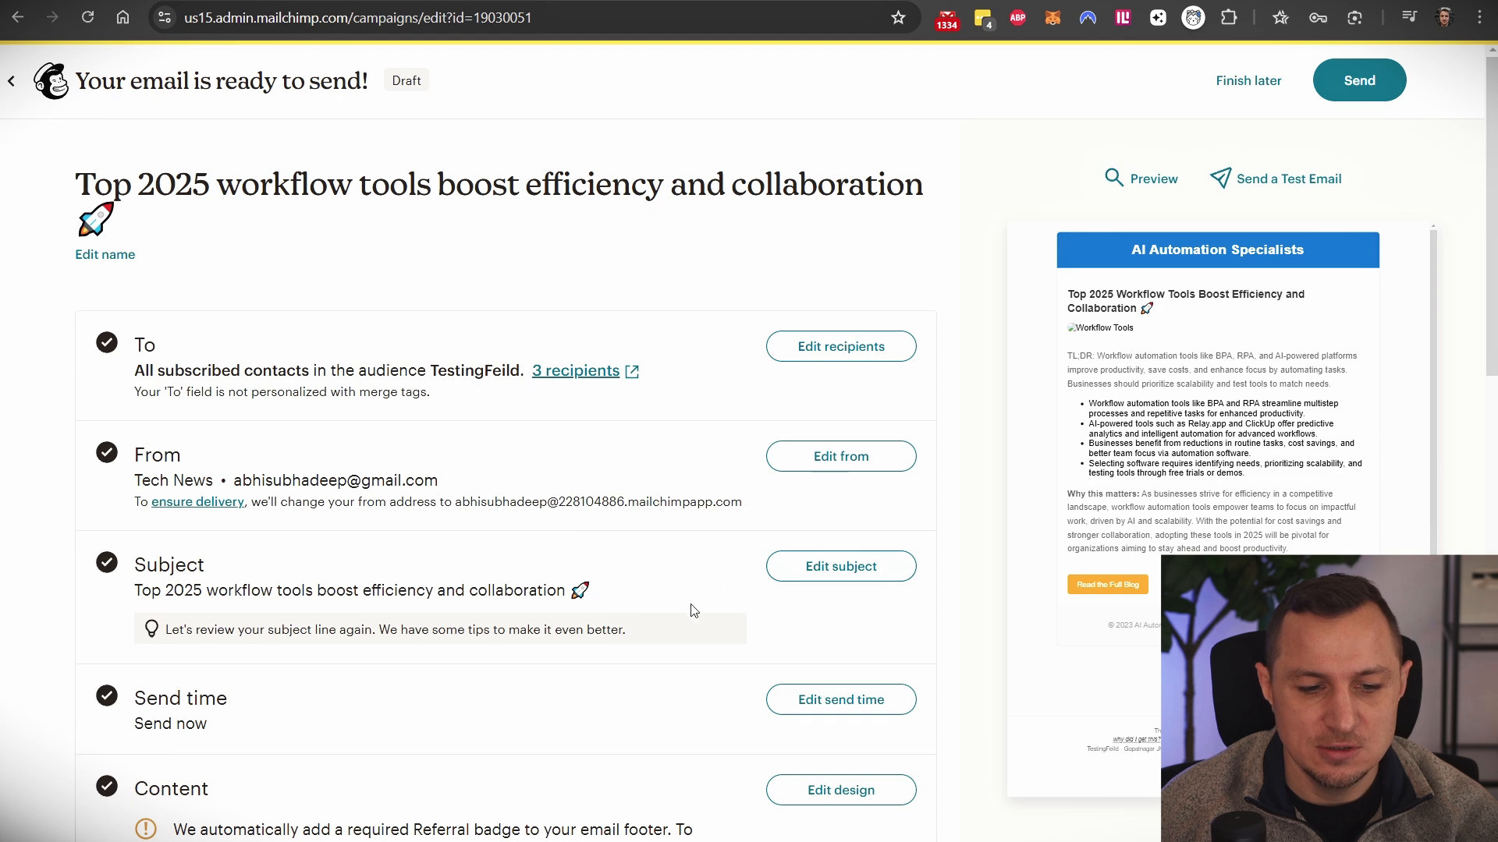
{"action": "key", "text": "ctrl+shift+Tab"}
{"action": "scroll", "coordinate": [1042, 510], "scroll_direction": "down", "scroll_amount": 1}
{"action": "key", "text": "ctrl+shift+3"}
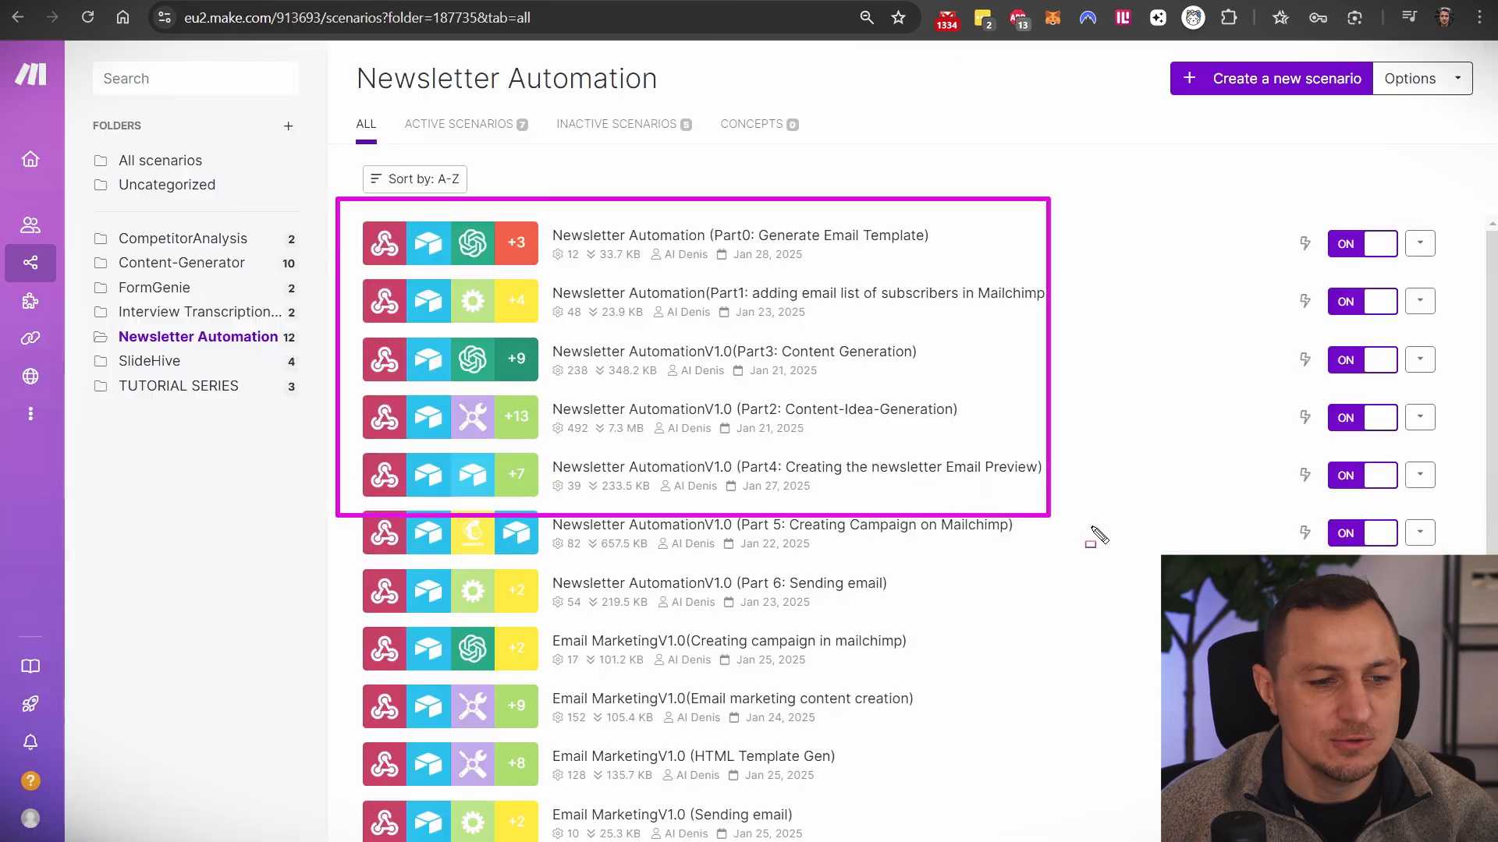
- Glance over the Make Newsletter Automation scenarios, then return to Airtable's Content-Idea-Table grid
{"action": "left_click_drag", "start_coordinate": [1412, 629], "coordinate": [1453, 623]}
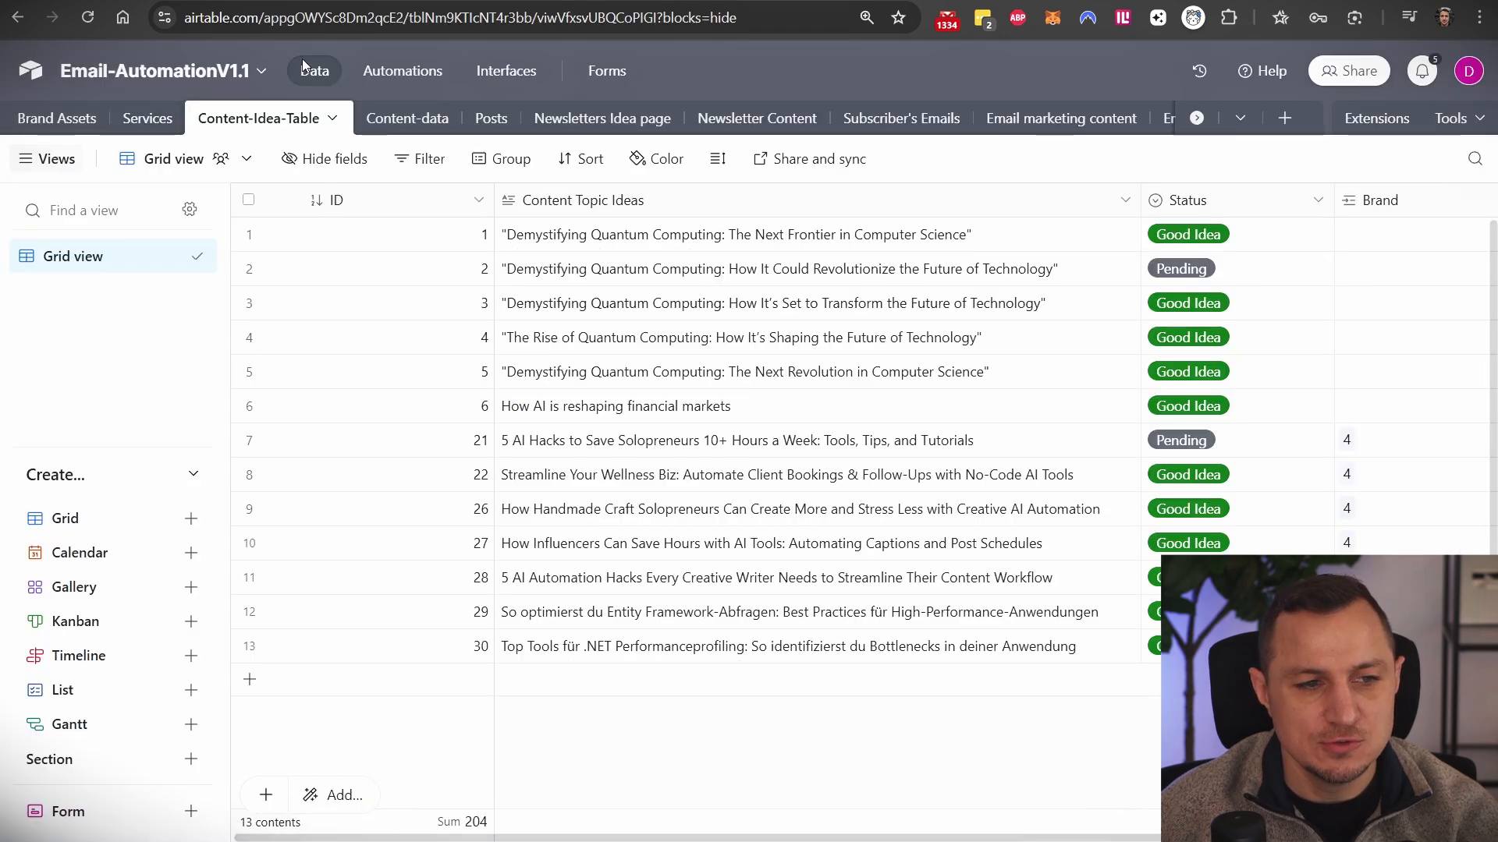
- View the base's Automations, then go to the Interfaces' Brand Data > All Brands page
{"action": "left_click", "coordinate": [402, 70]}
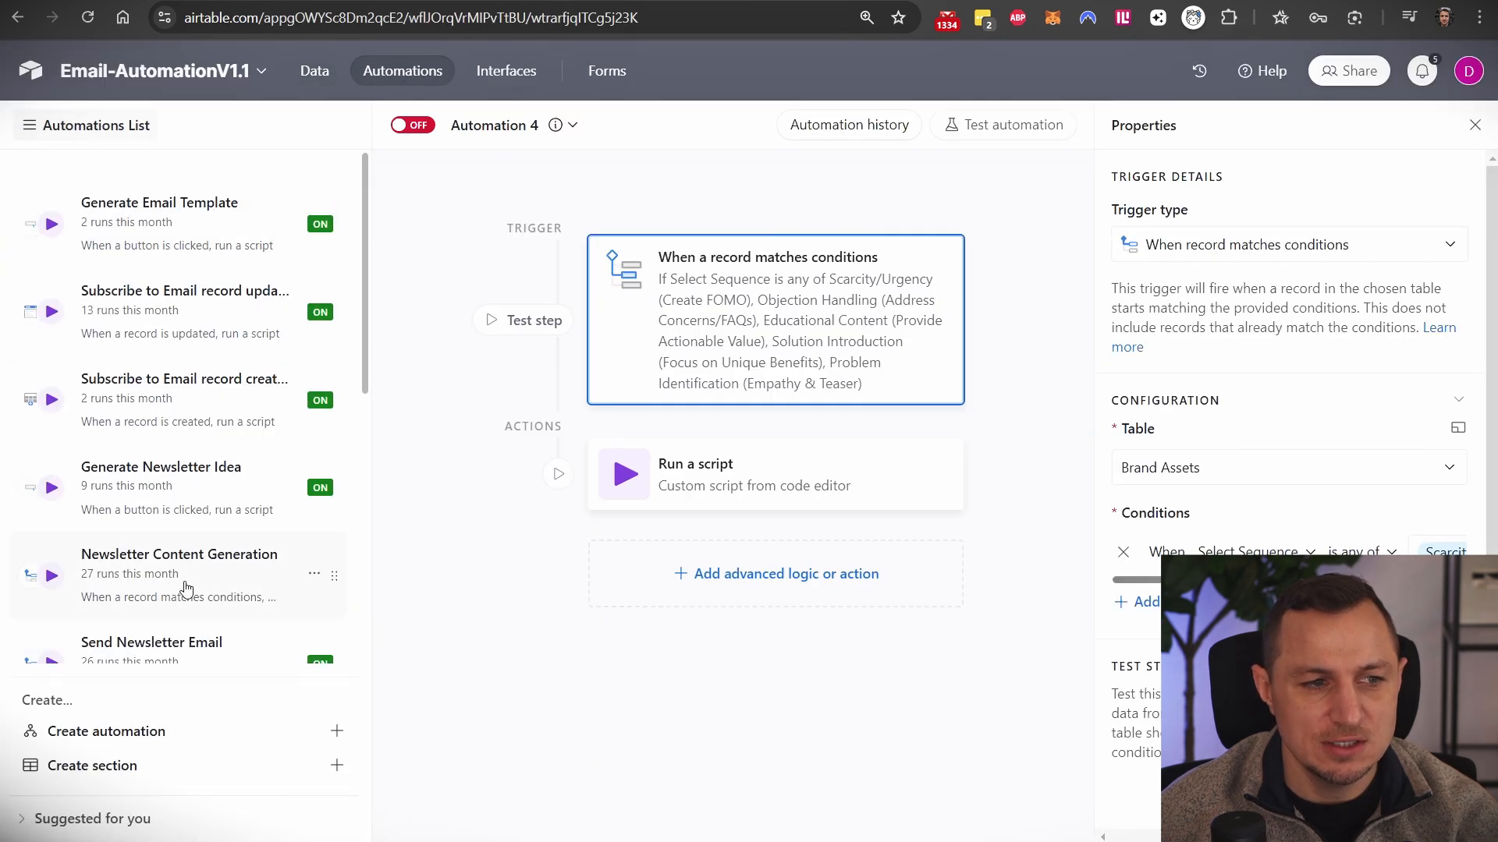
{"action": "left_click", "coordinate": [499, 74]}
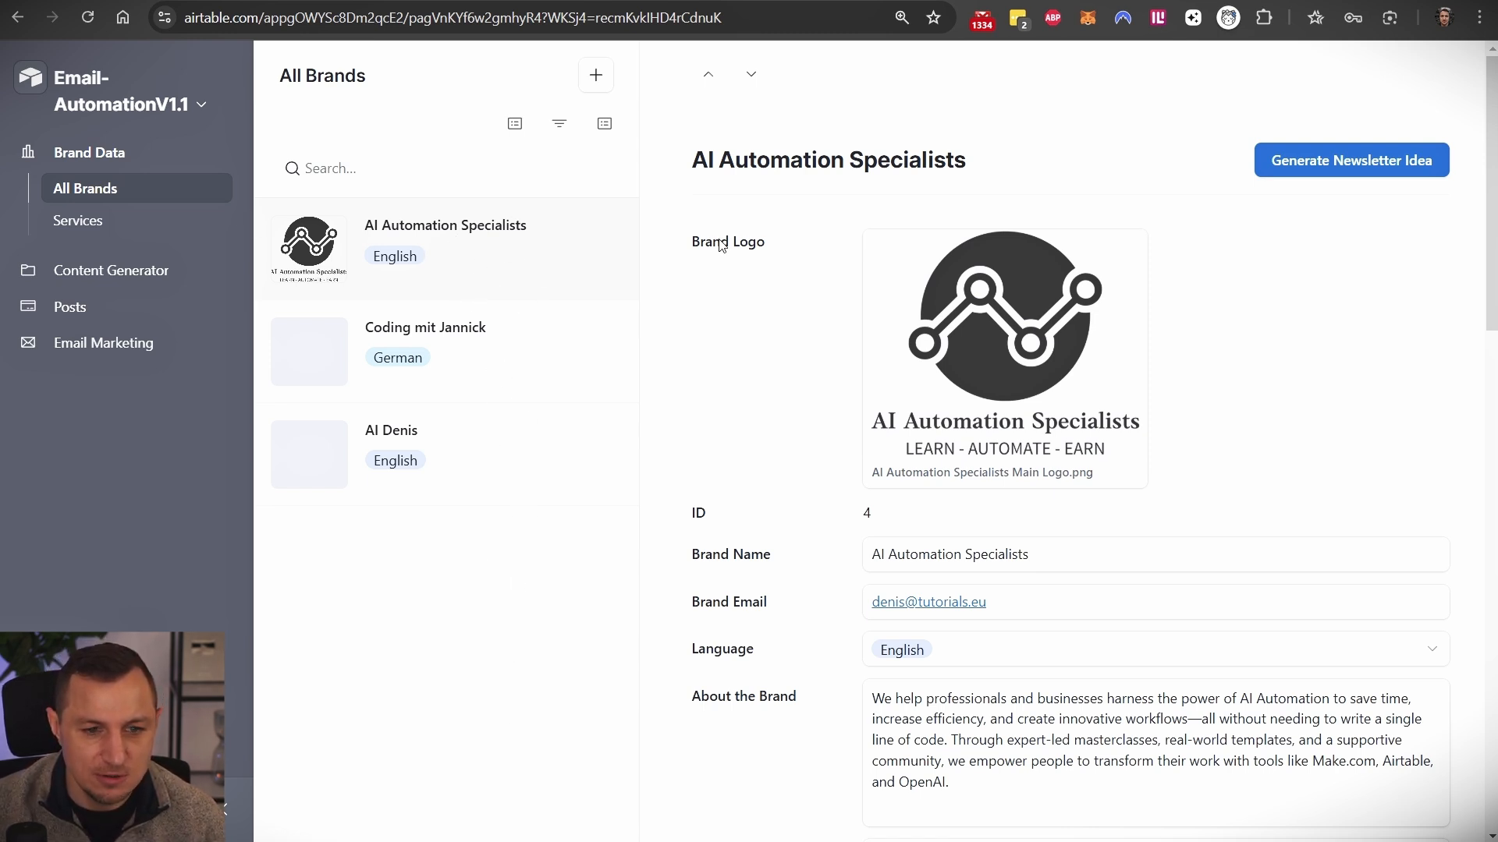
- Open the + Brand Form, scroll through it, and close it without saving
{"action": "left_click", "coordinate": [593, 79]}
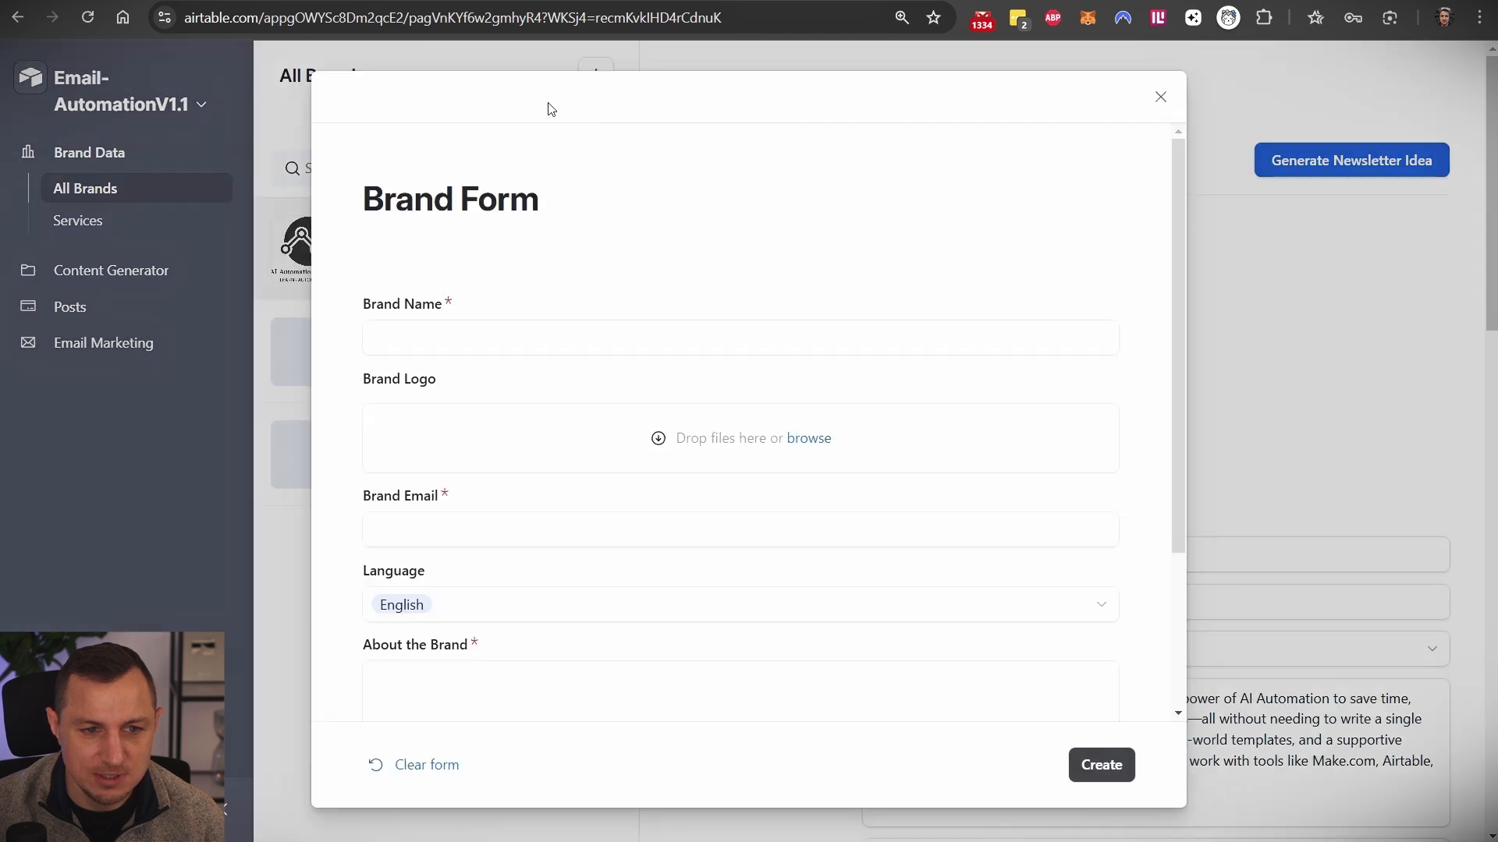
{"action": "scroll", "coordinate": [456, 328], "scroll_direction": "down", "scroll_amount": 2}
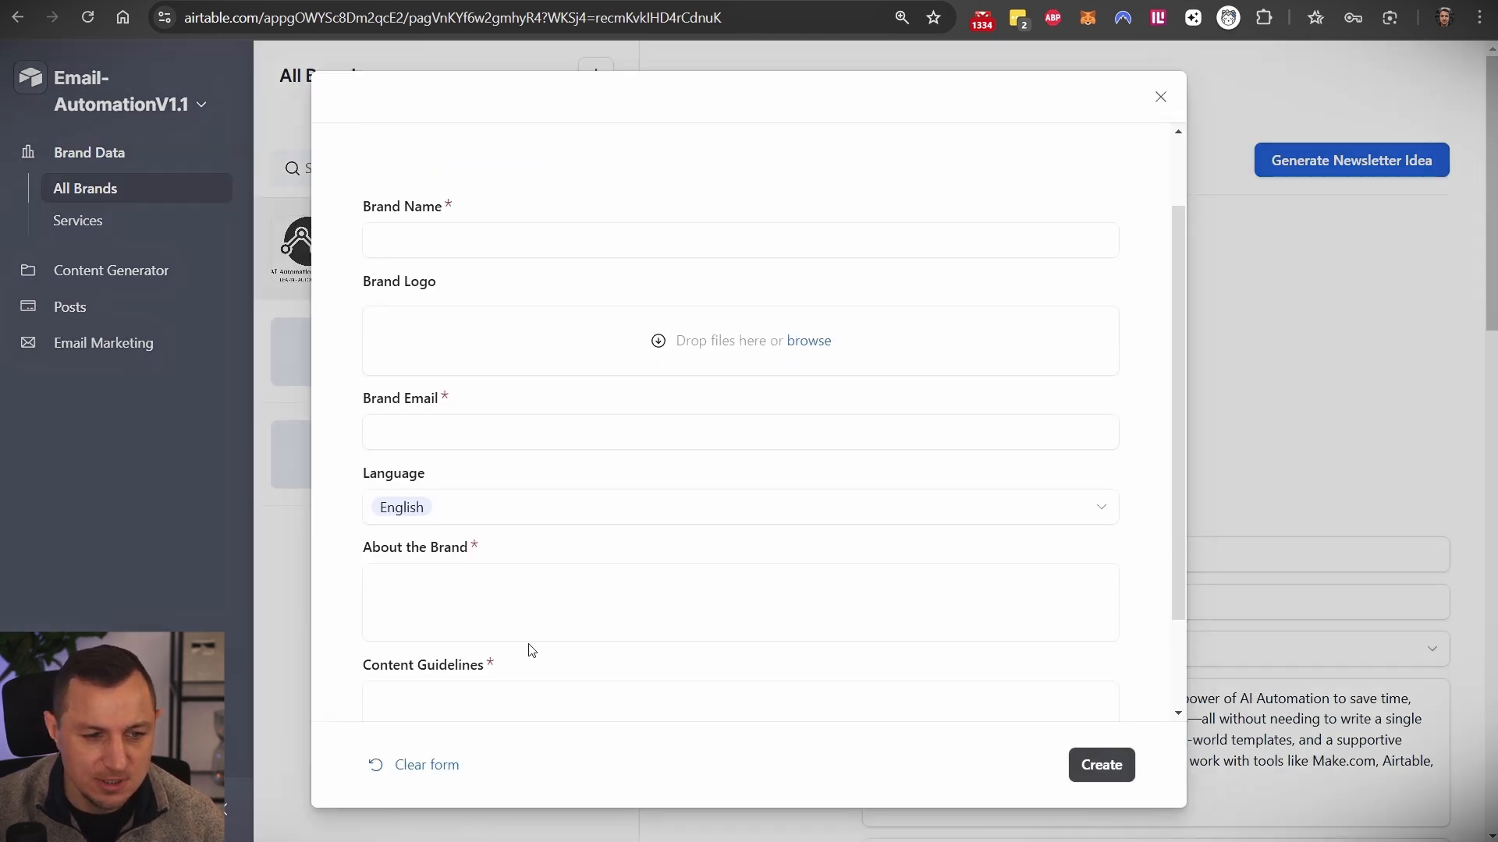
{"action": "scroll", "coordinate": [562, 523], "scroll_direction": "down", "scroll_amount": 3}
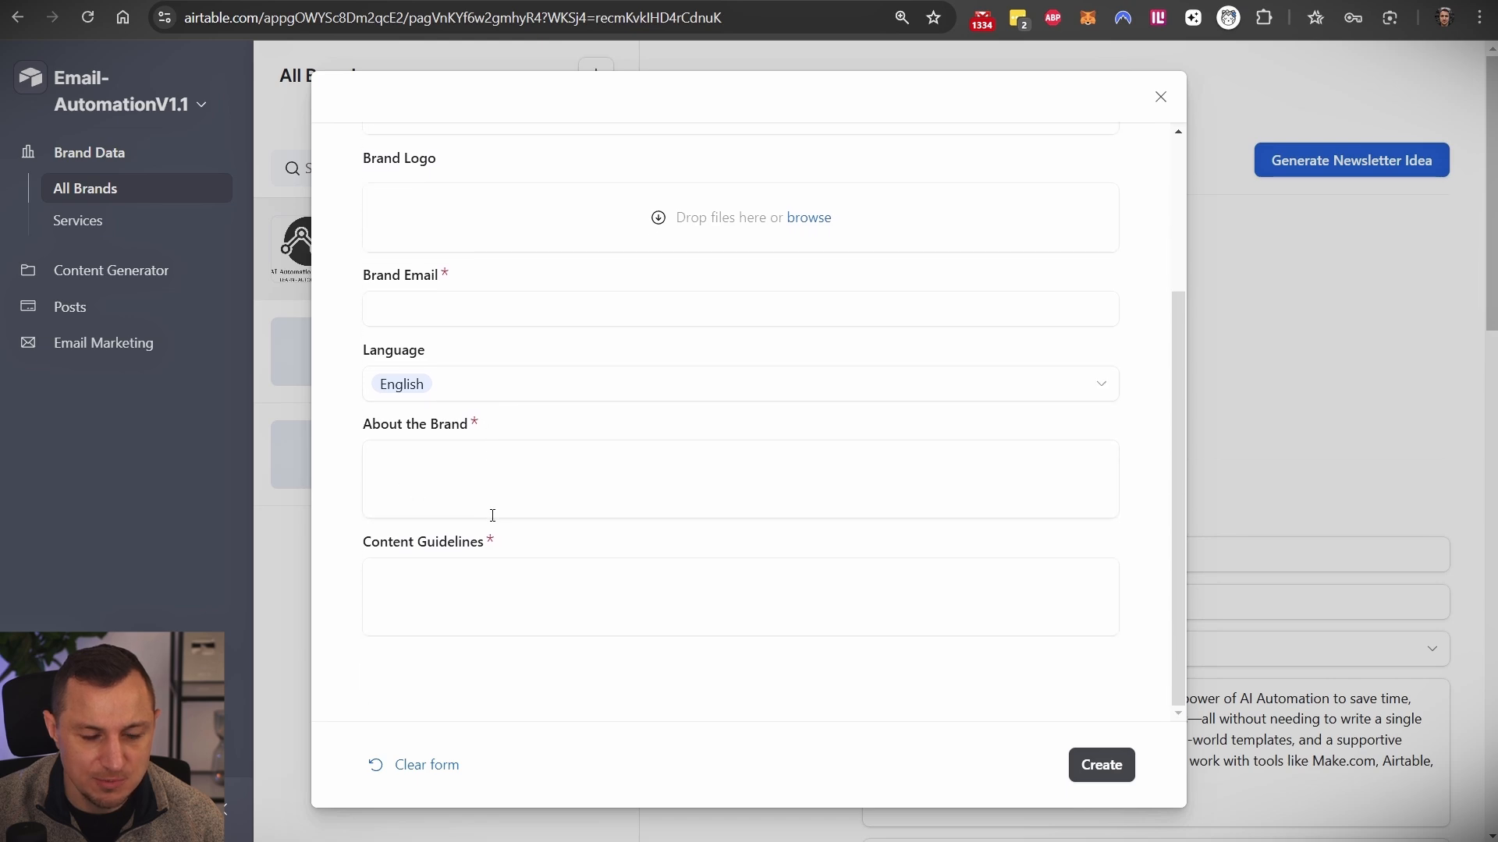
{"action": "left_click", "coordinate": [1159, 98]}
- Unlink email templates 8 and 9 from the AI Automation Specialists brand
{"action": "scroll", "coordinate": [795, 497], "scroll_direction": "down", "scroll_amount": 9}
{"action": "scroll", "coordinate": [794, 497], "scroll_direction": "down", "scroll_amount": 9}
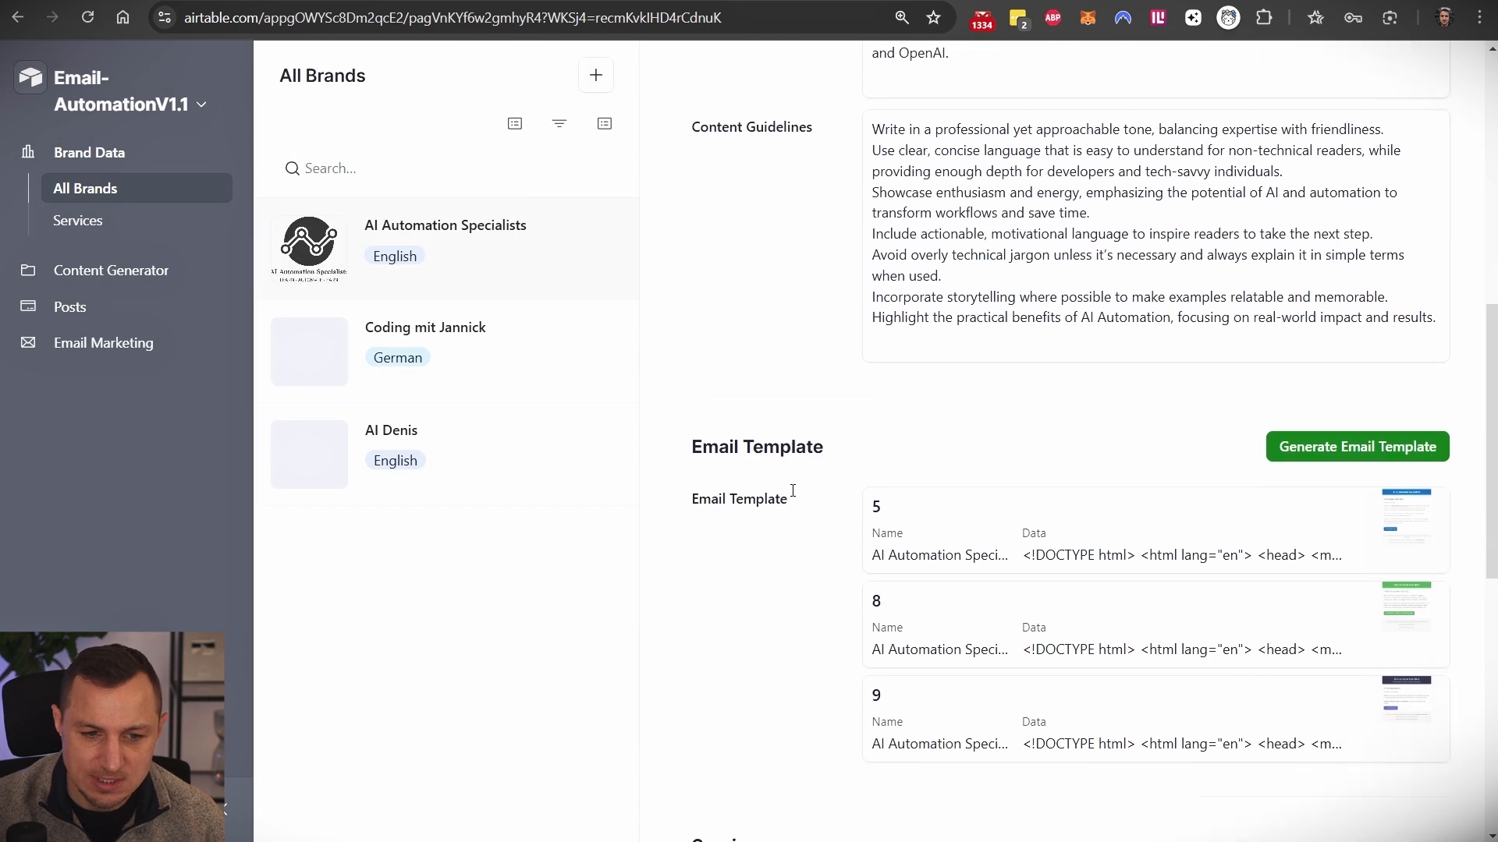
{"action": "left_click", "coordinate": [1450, 433]}
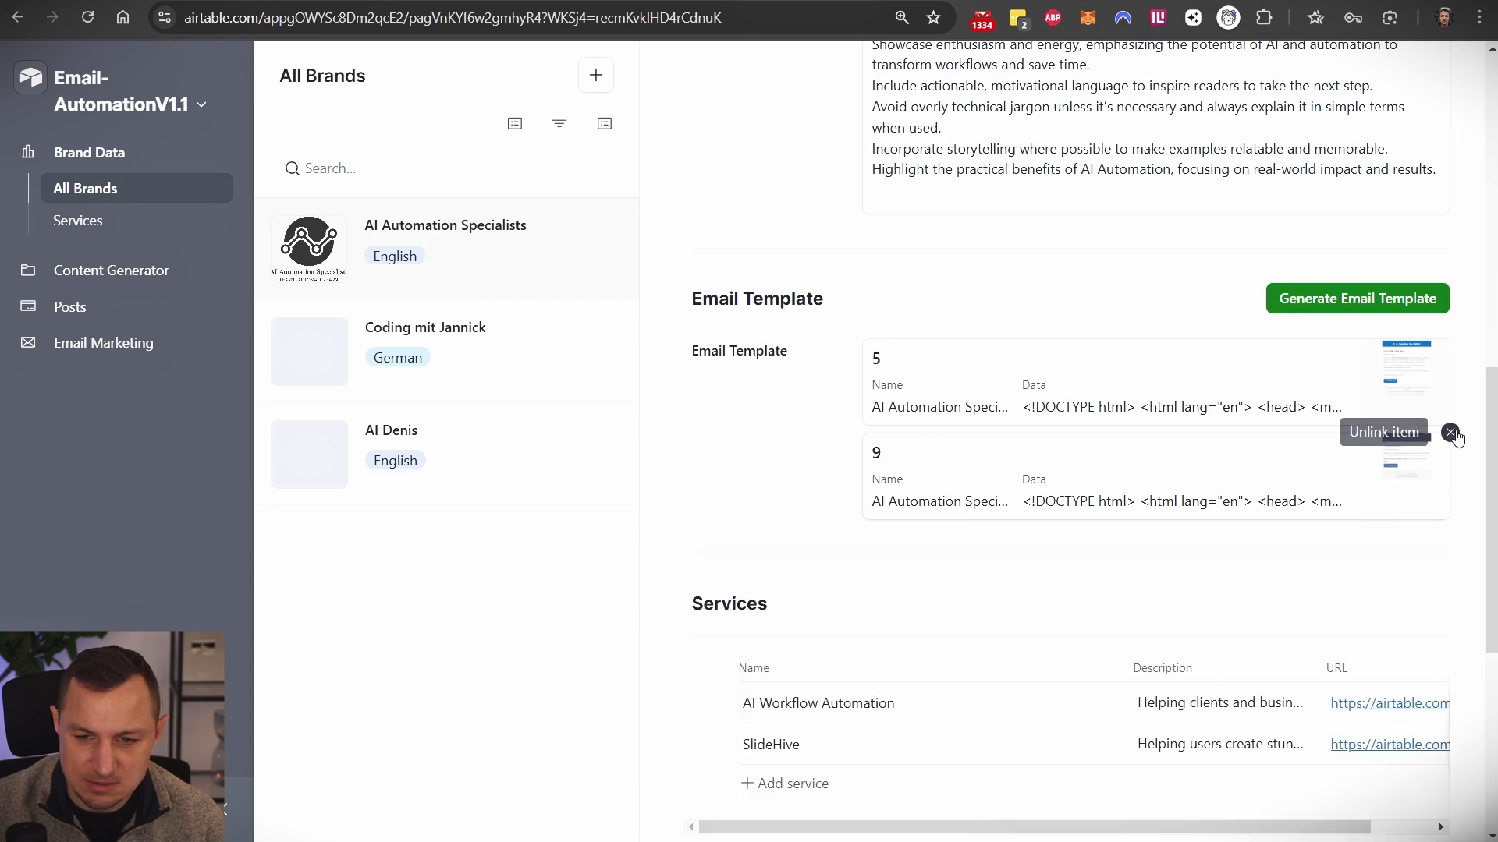
{"action": "left_click", "coordinate": [1451, 432]}
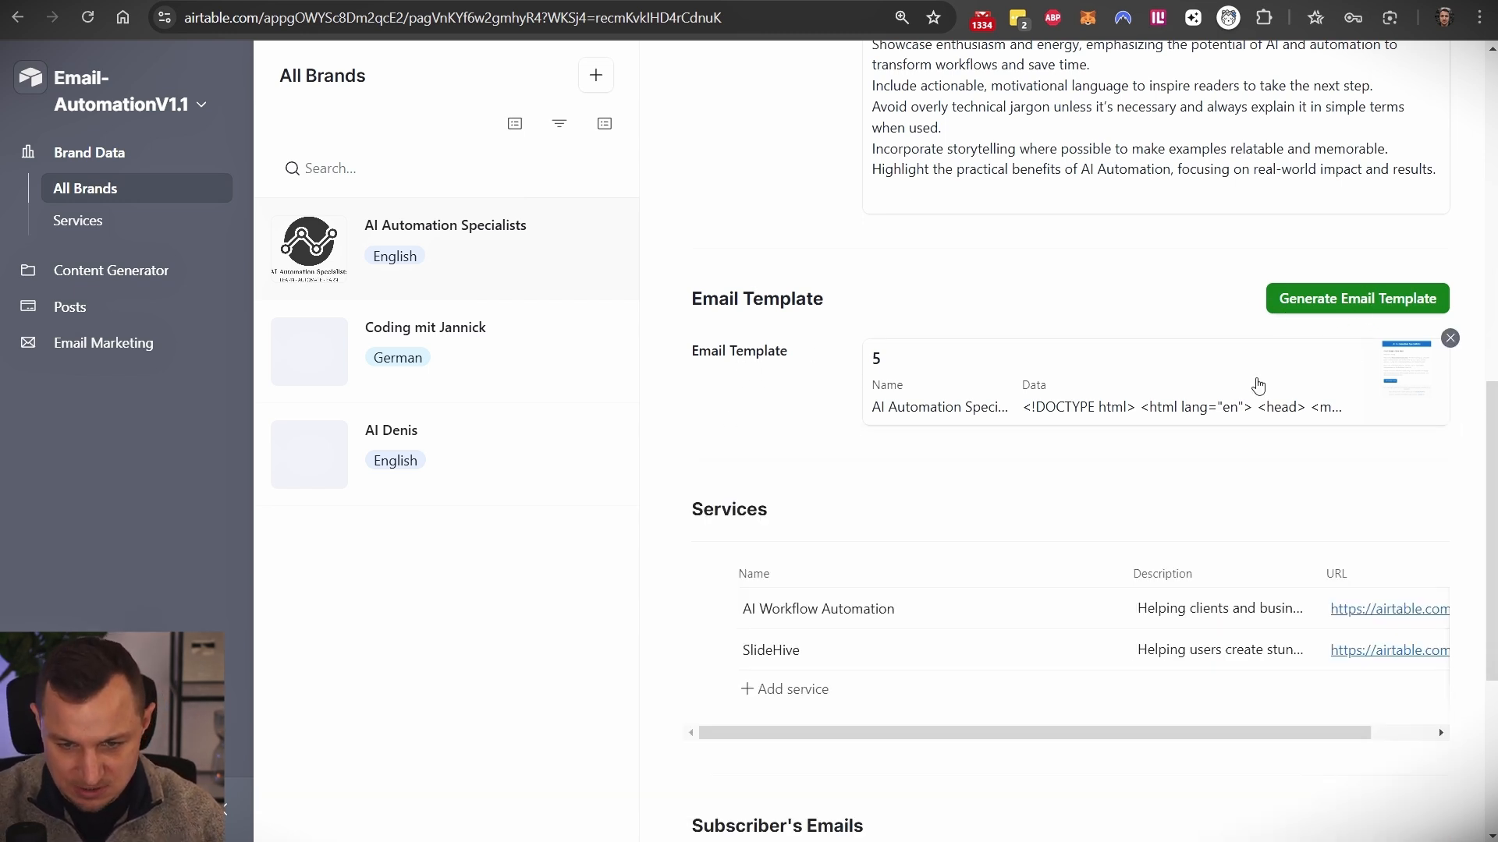
- Open email template 5 and select all of its HTML code
{"action": "left_click", "coordinate": [1258, 386]}
{"action": "scroll", "coordinate": [1253, 381], "scroll_direction": "down", "scroll_amount": 6}
{"action": "key", "text": "ctrl+a"}
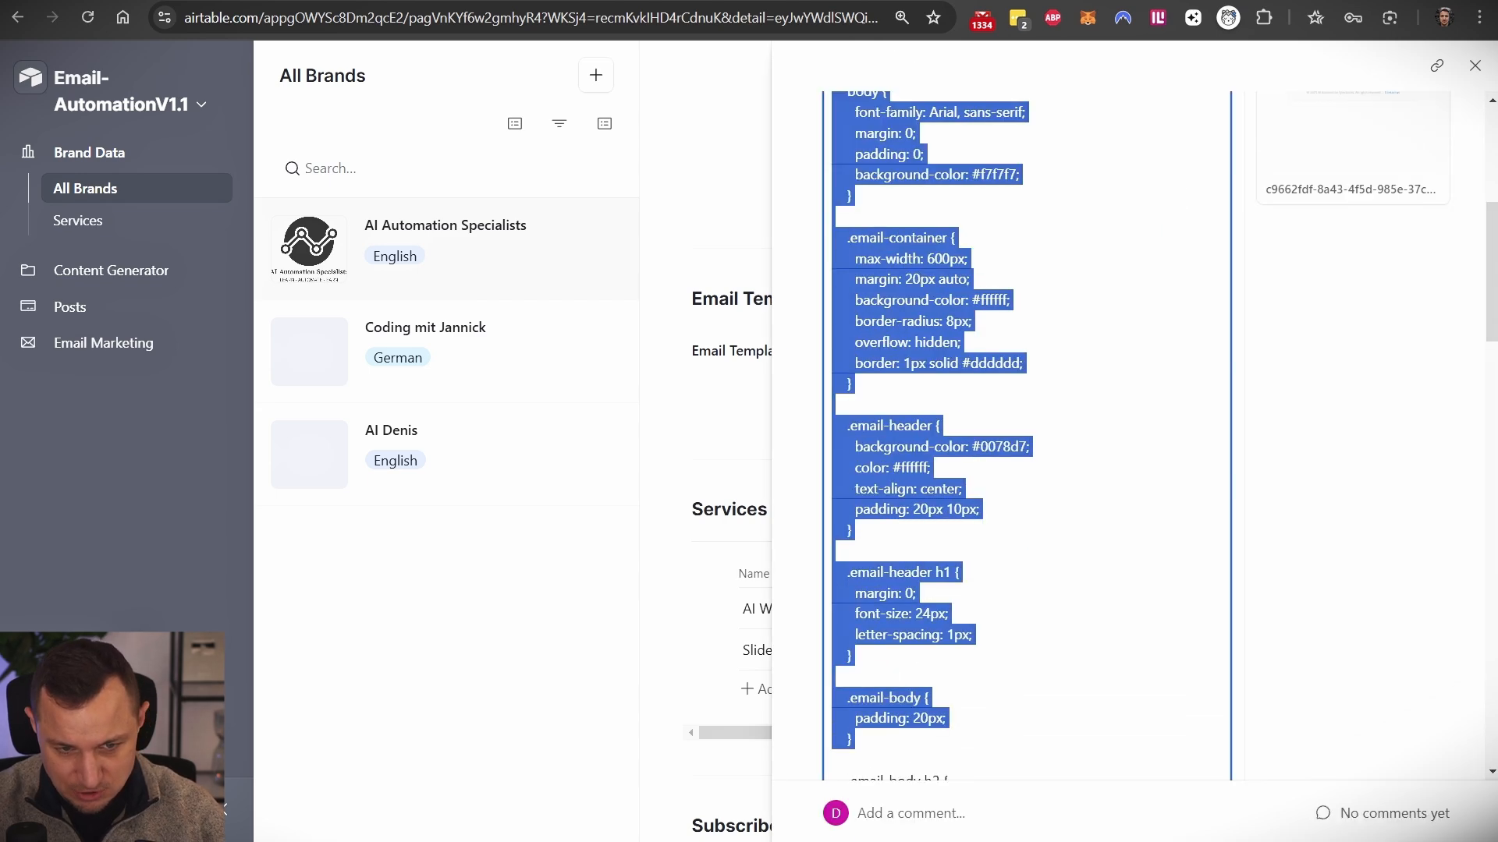
- Inspect template 5's preview image at full size, then close it
{"action": "scroll", "coordinate": [1138, 561], "scroll_direction": "down", "scroll_amount": 10}
{"action": "scroll", "coordinate": [1138, 561], "scroll_direction": "up", "scroll_amount": 12}
{"action": "scroll", "coordinate": [1138, 561], "scroll_direction": "up", "scroll_amount": 6}
{"action": "left_click", "coordinate": [1288, 494]}
{"action": "left_click_drag", "start_coordinate": [412, 159], "coordinate": [761, 593]}
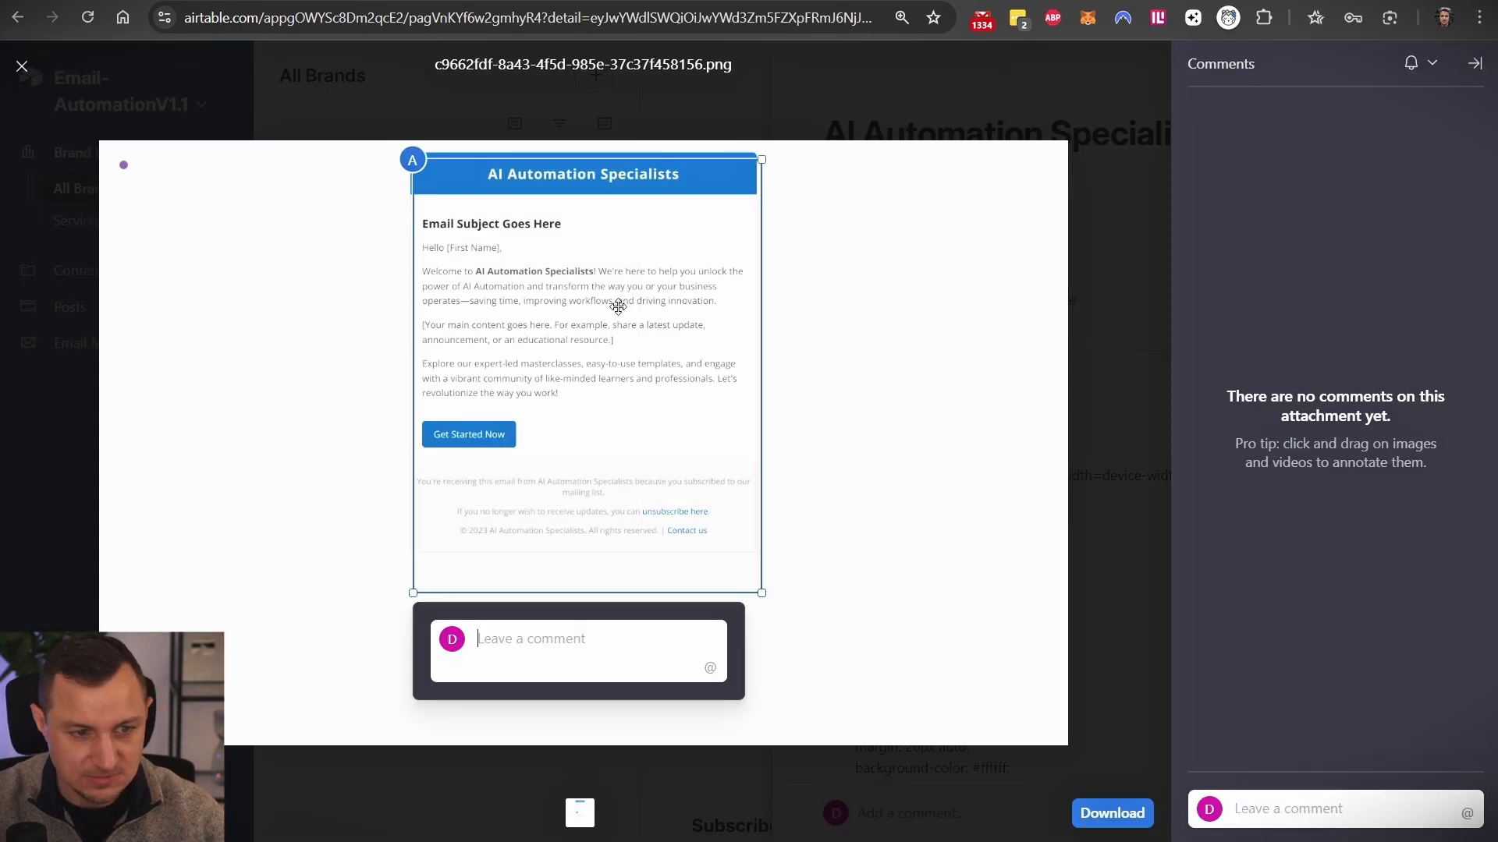
{"action": "left_click", "coordinate": [271, 106]}
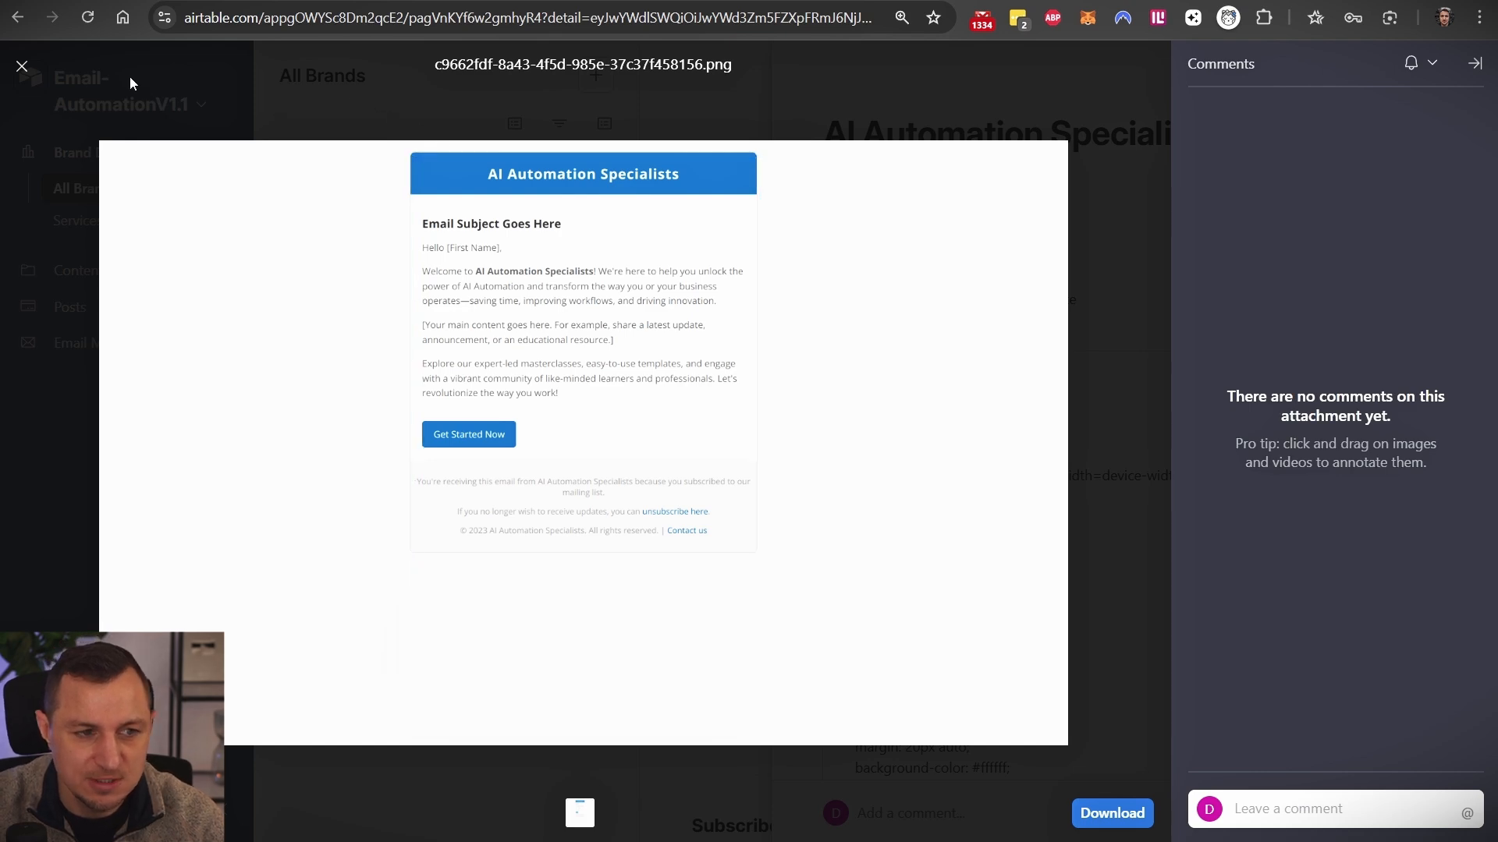
{"action": "left_click", "coordinate": [23, 65]}
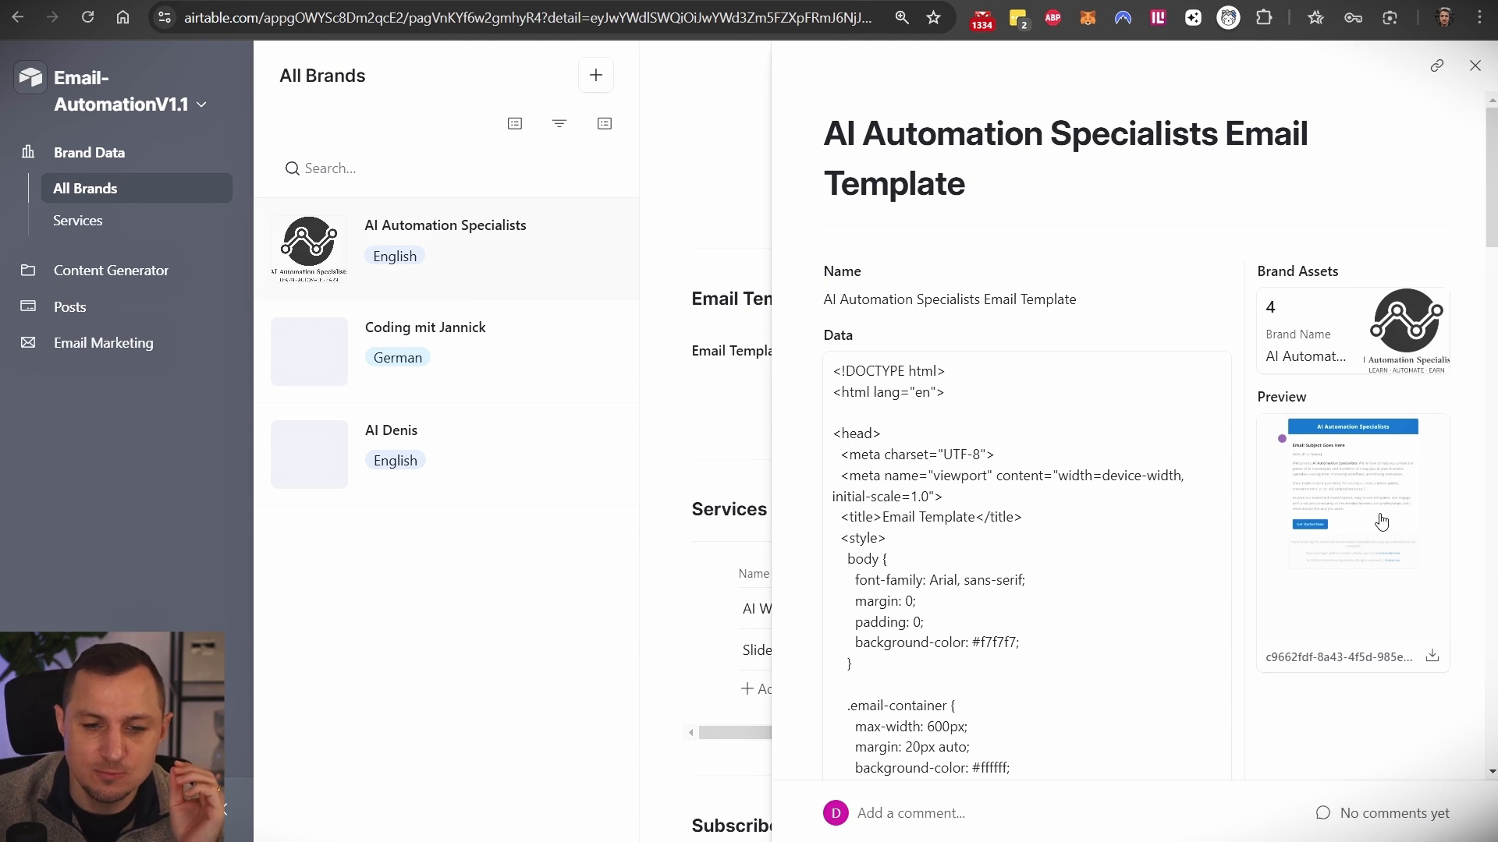
- Scroll through the template's HTML code field, then close the expanded template record
{"action": "left_click", "coordinate": [968, 491]}
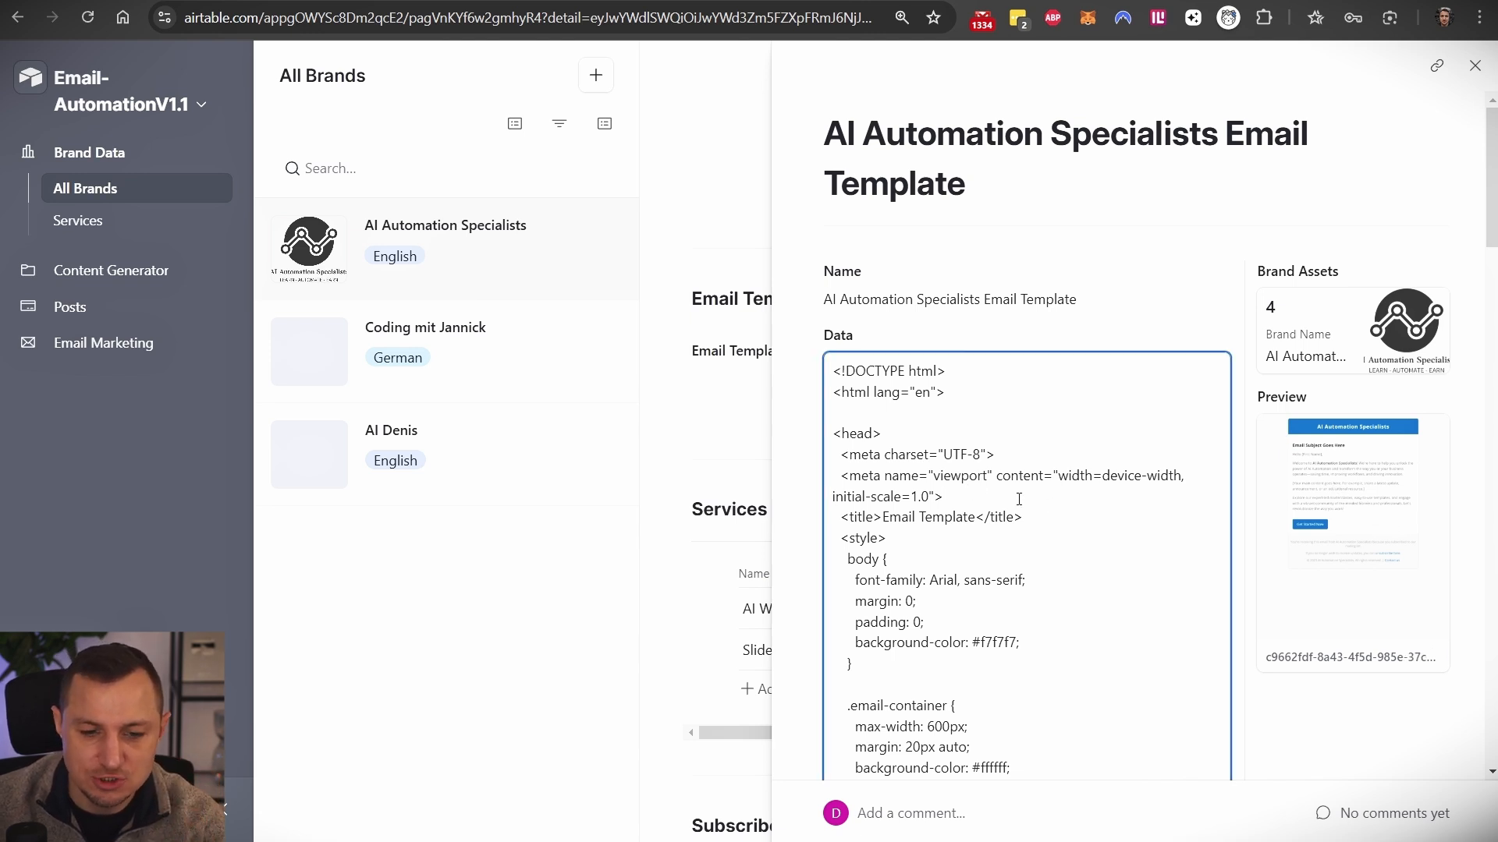
{"action": "scroll", "coordinate": [1024, 516], "scroll_direction": "down", "scroll_amount": 4}
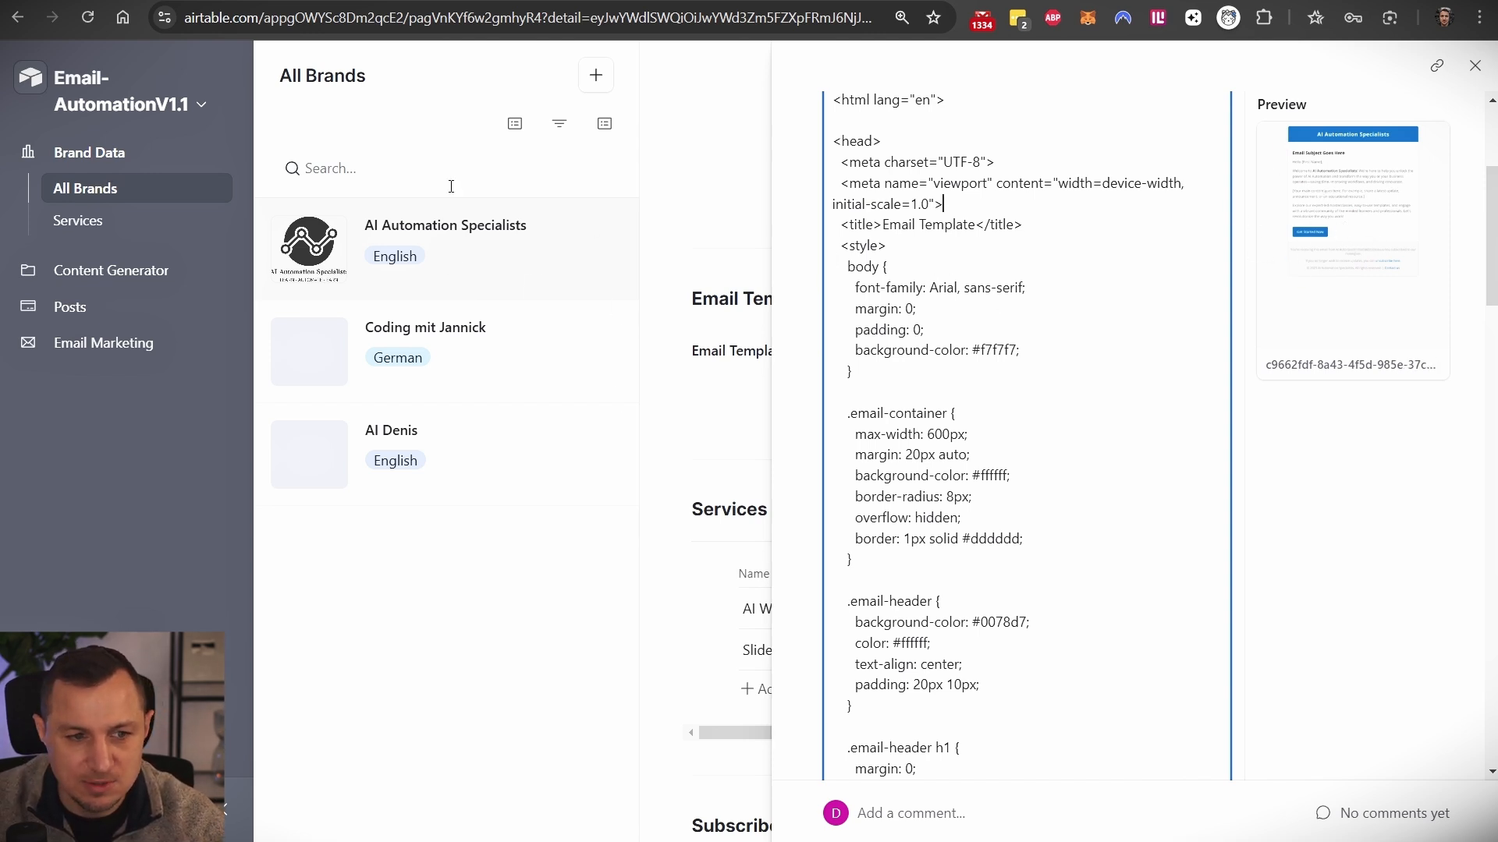
{"action": "scroll", "coordinate": [1022, 499], "scroll_direction": "down", "scroll_amount": 2}
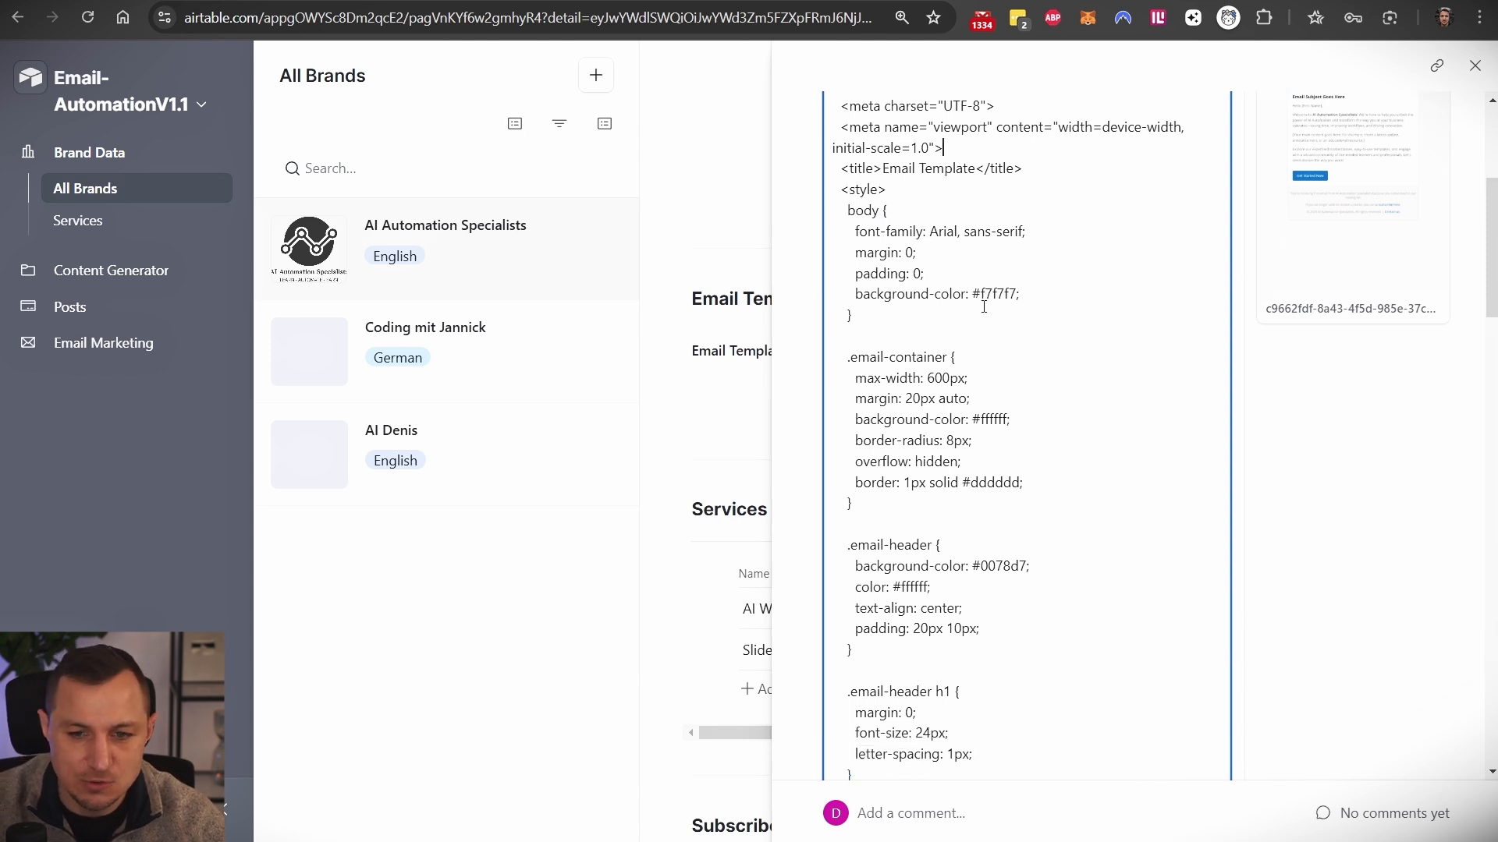
{"action": "scroll", "coordinate": [1014, 515], "scroll_direction": "down", "scroll_amount": 2}
{"action": "left_click", "coordinate": [1357, 488]}
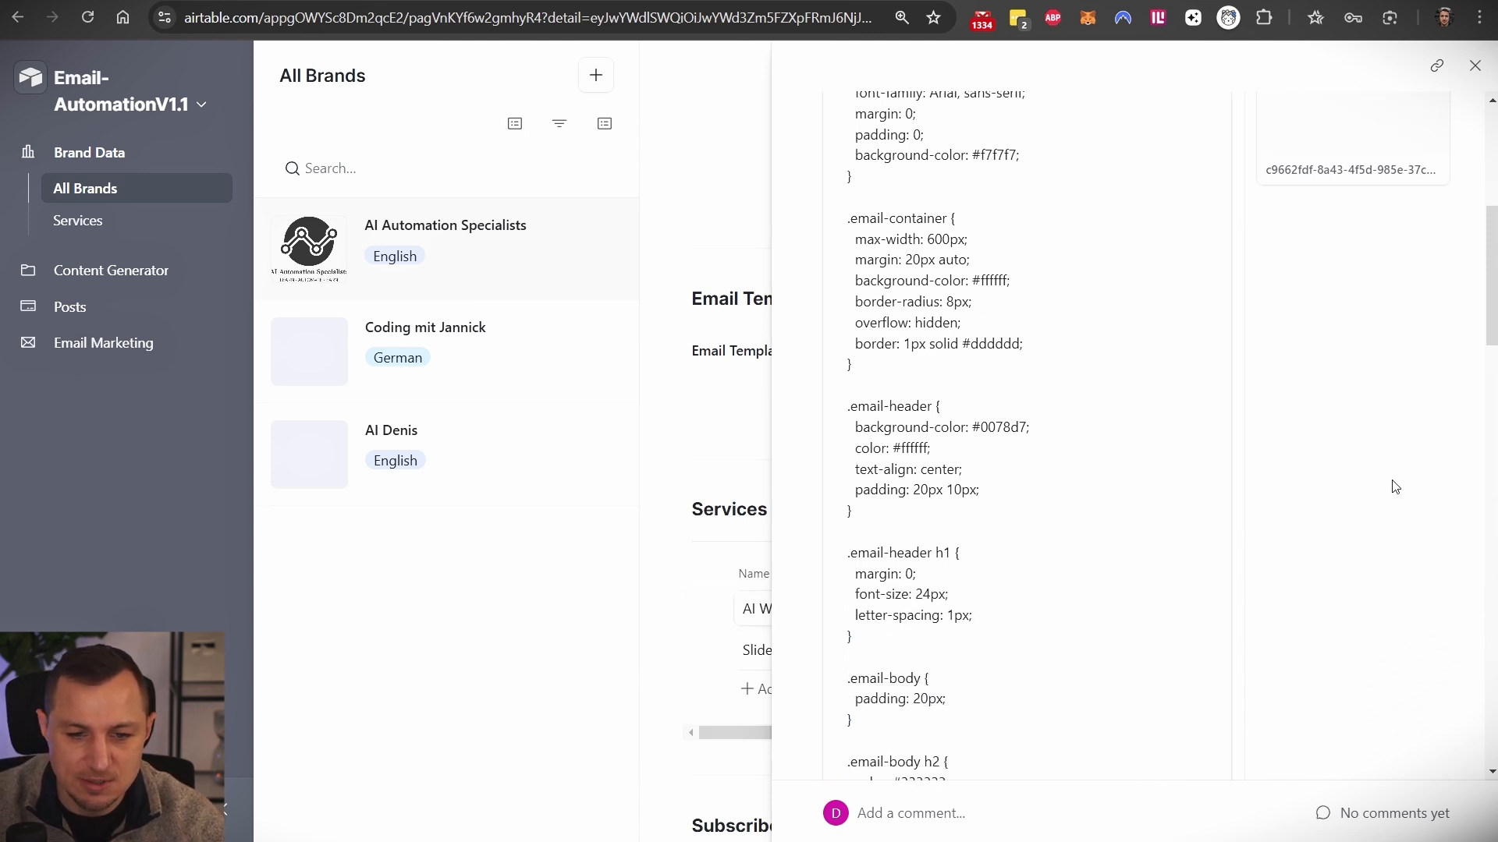
{"action": "left_click", "coordinate": [1474, 66]}
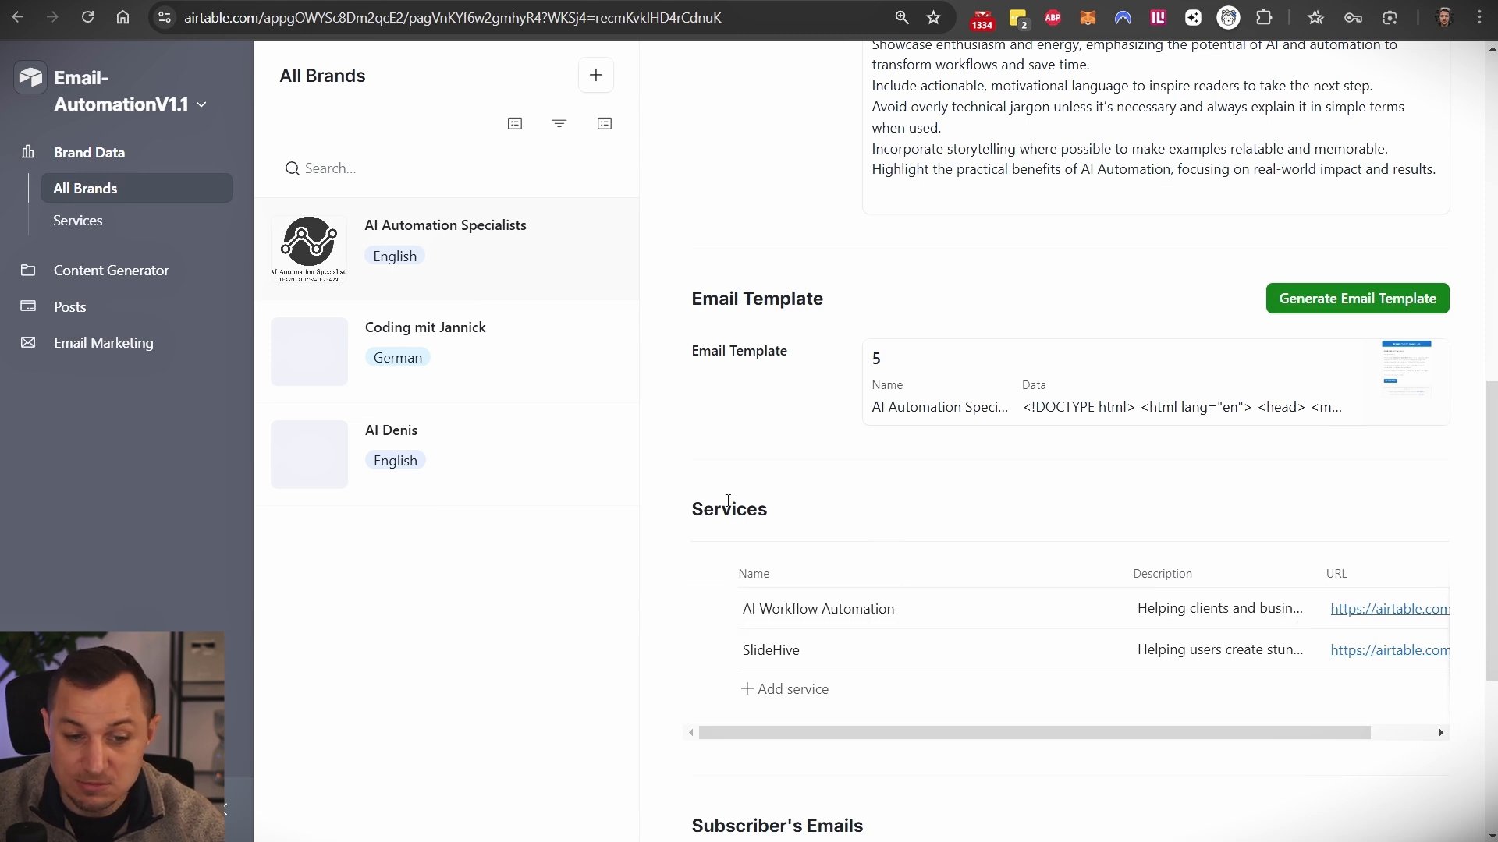
- Point out the Services and Subscriber's Emails sections of the AI Automation Specialists record
{"action": "double_click", "coordinate": [741, 503]}
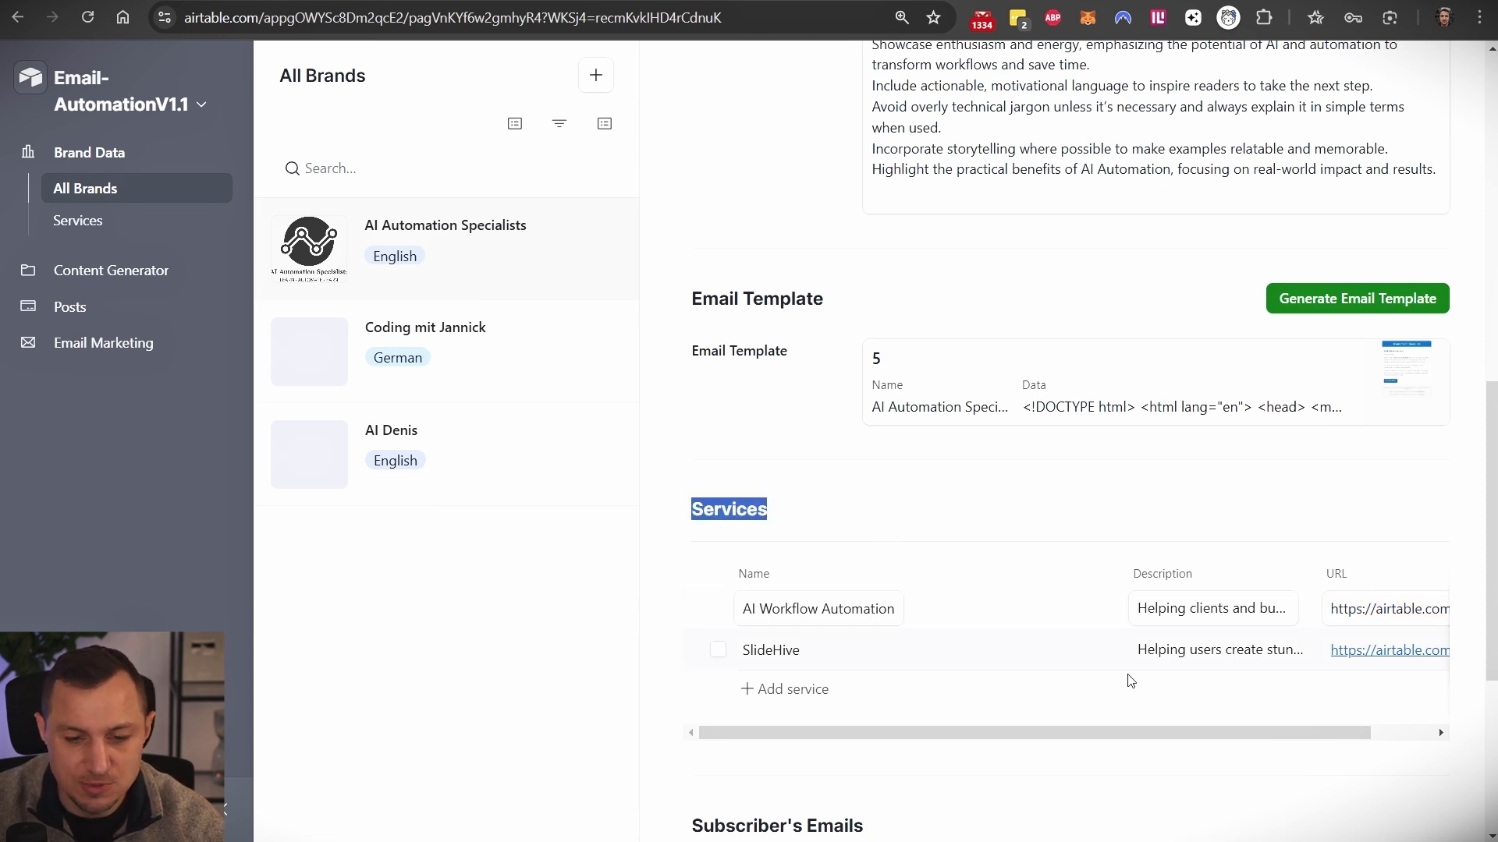
{"action": "left_click", "coordinate": [1086, 516]}
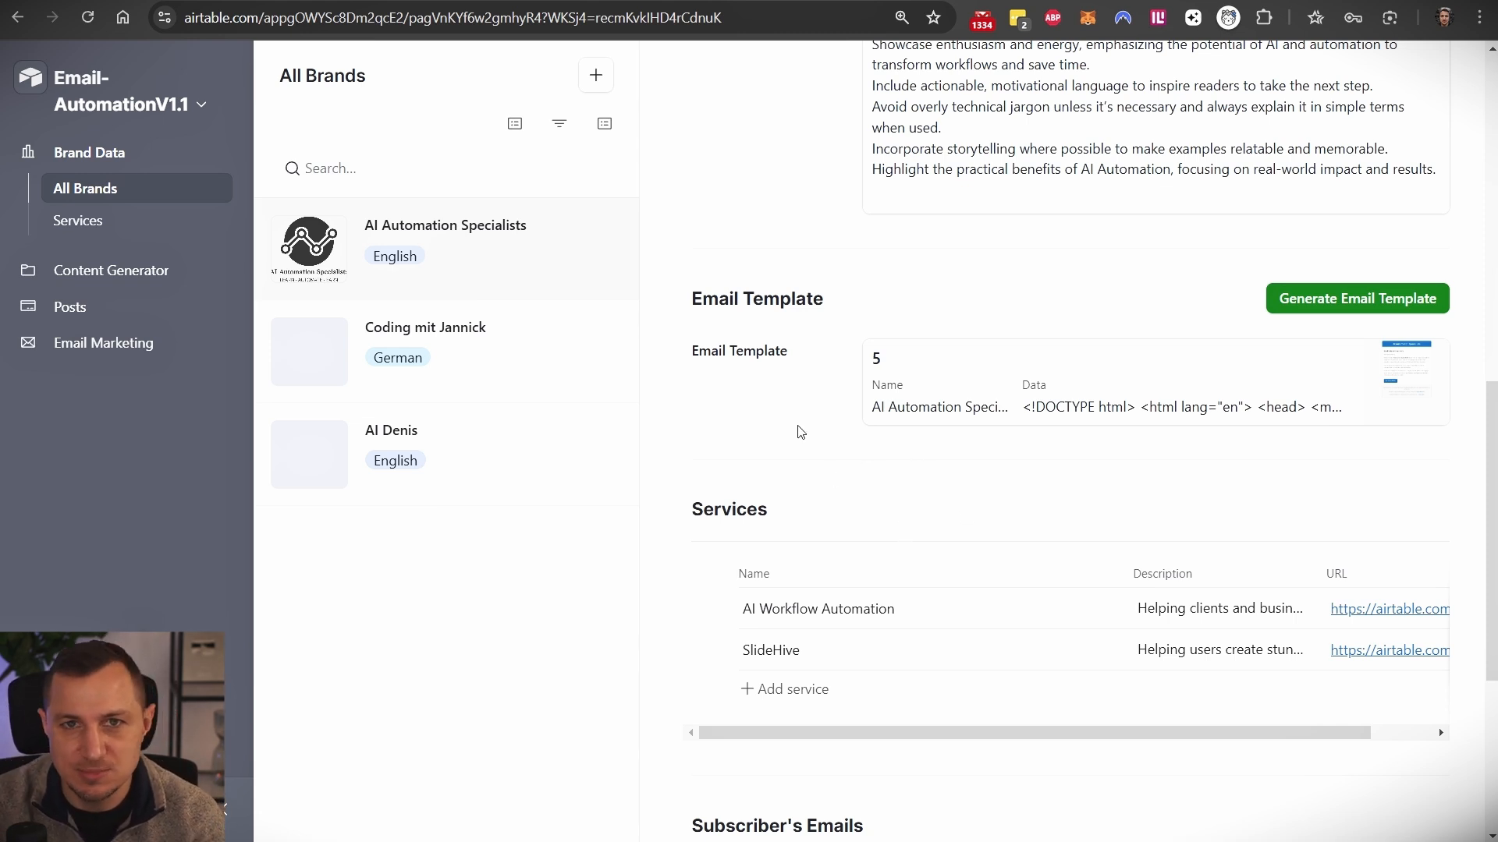
{"action": "scroll", "coordinate": [1019, 483], "scroll_direction": "down", "scroll_amount": 3}
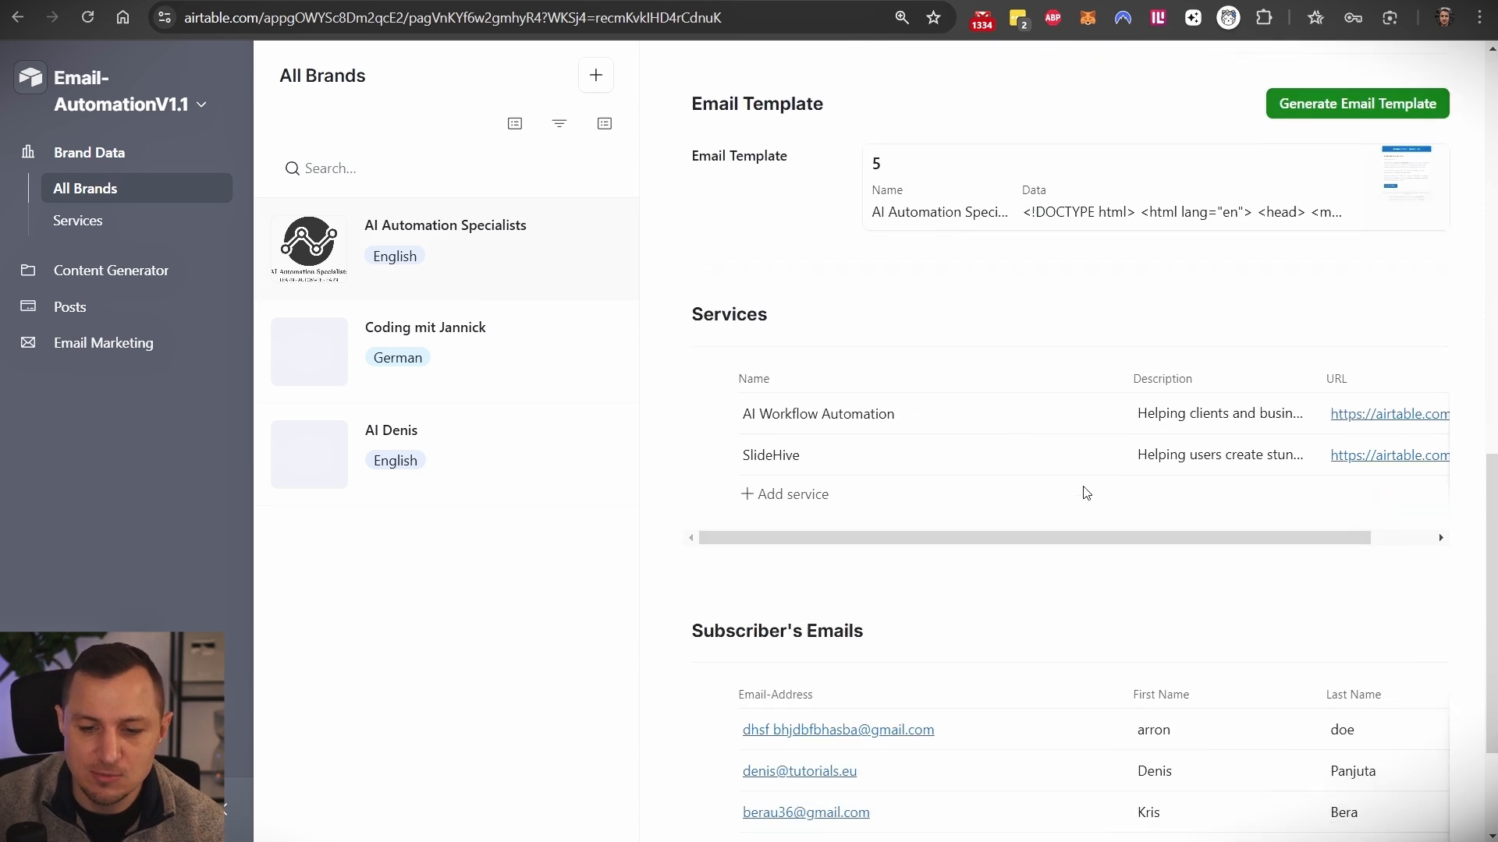
{"action": "left_click_drag", "start_coordinate": [697, 624], "coordinate": [895, 622]}
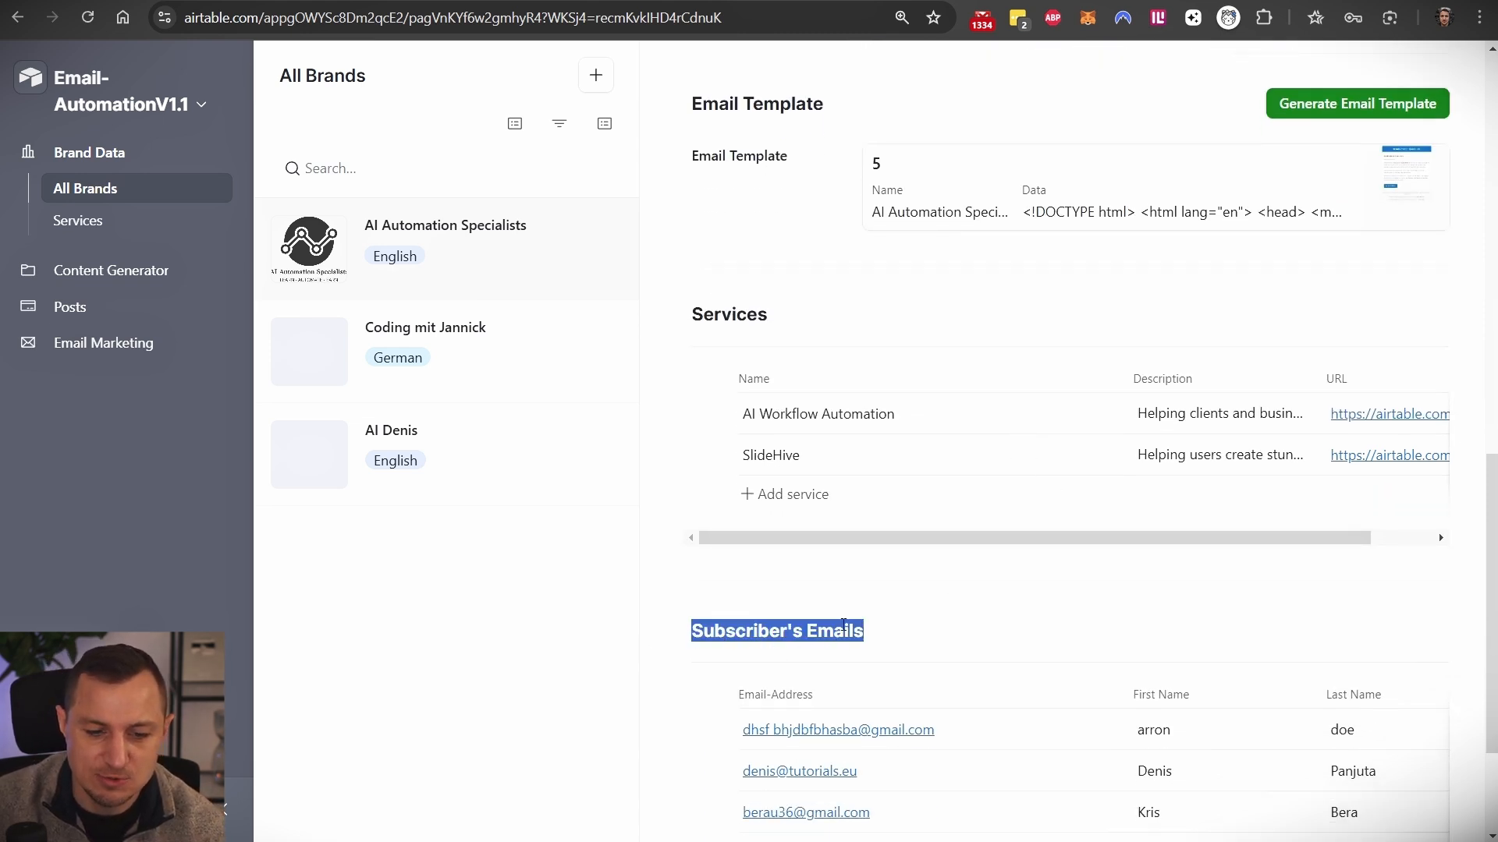
{"action": "left_click", "coordinate": [985, 616]}
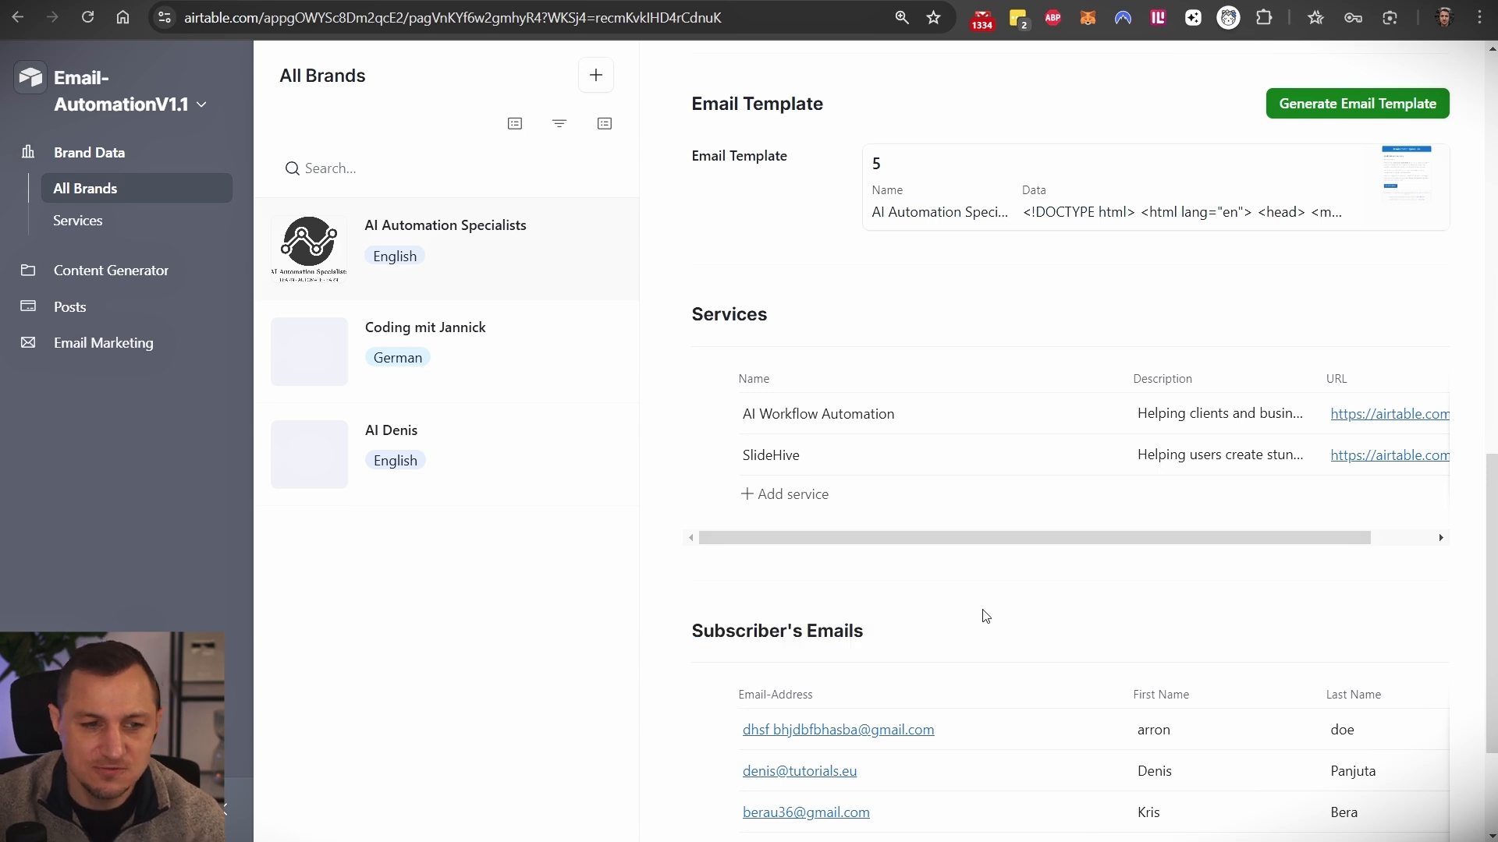
- Open the Coding mit Jannick brand and confirm it has no email template
{"action": "left_click", "coordinate": [481, 348]}
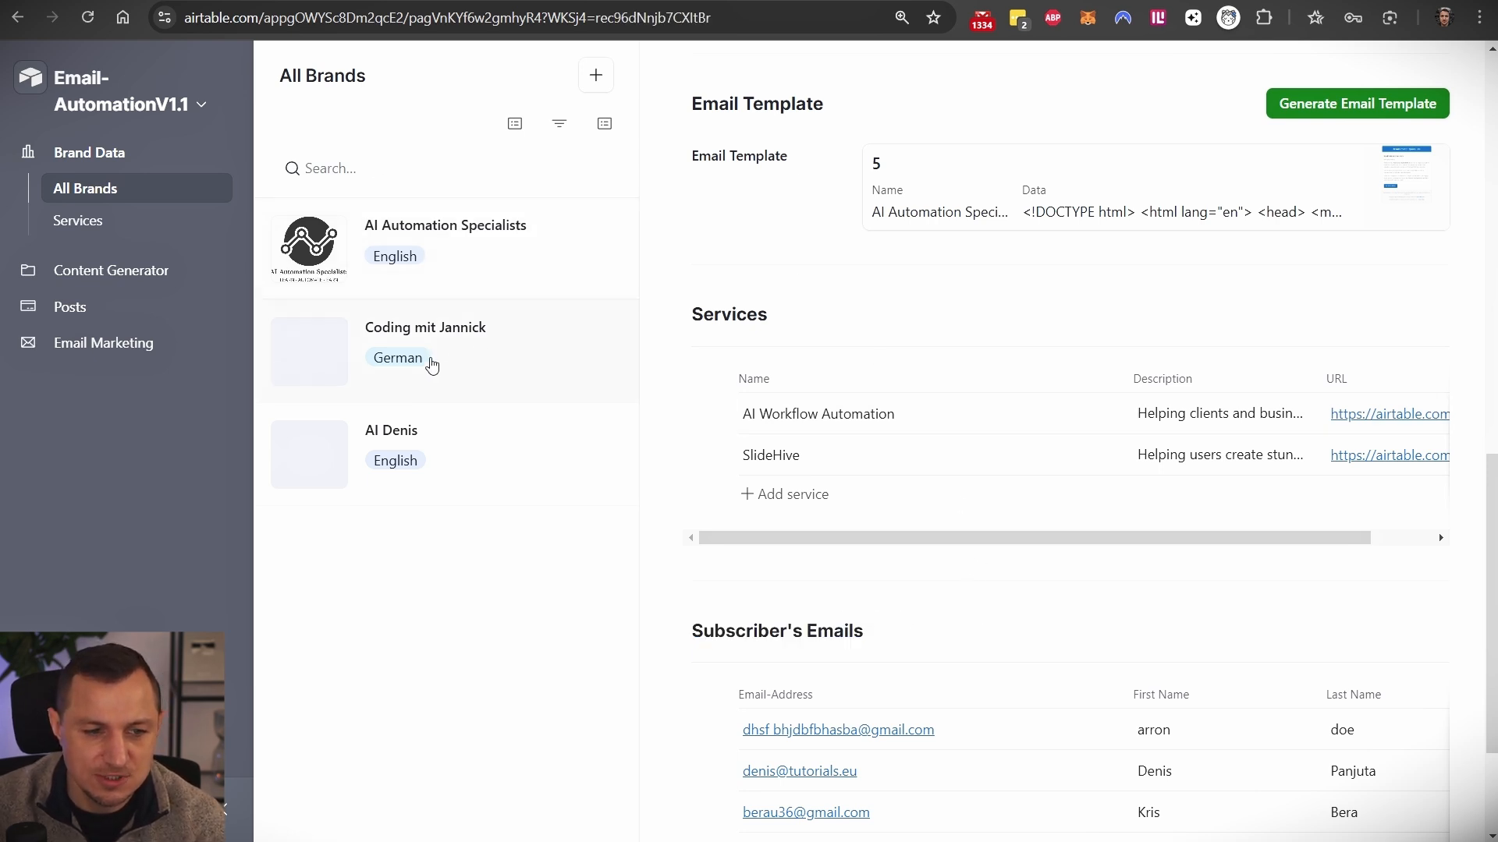
{"action": "scroll", "coordinate": [804, 471], "scroll_direction": "down", "scroll_amount": 5}
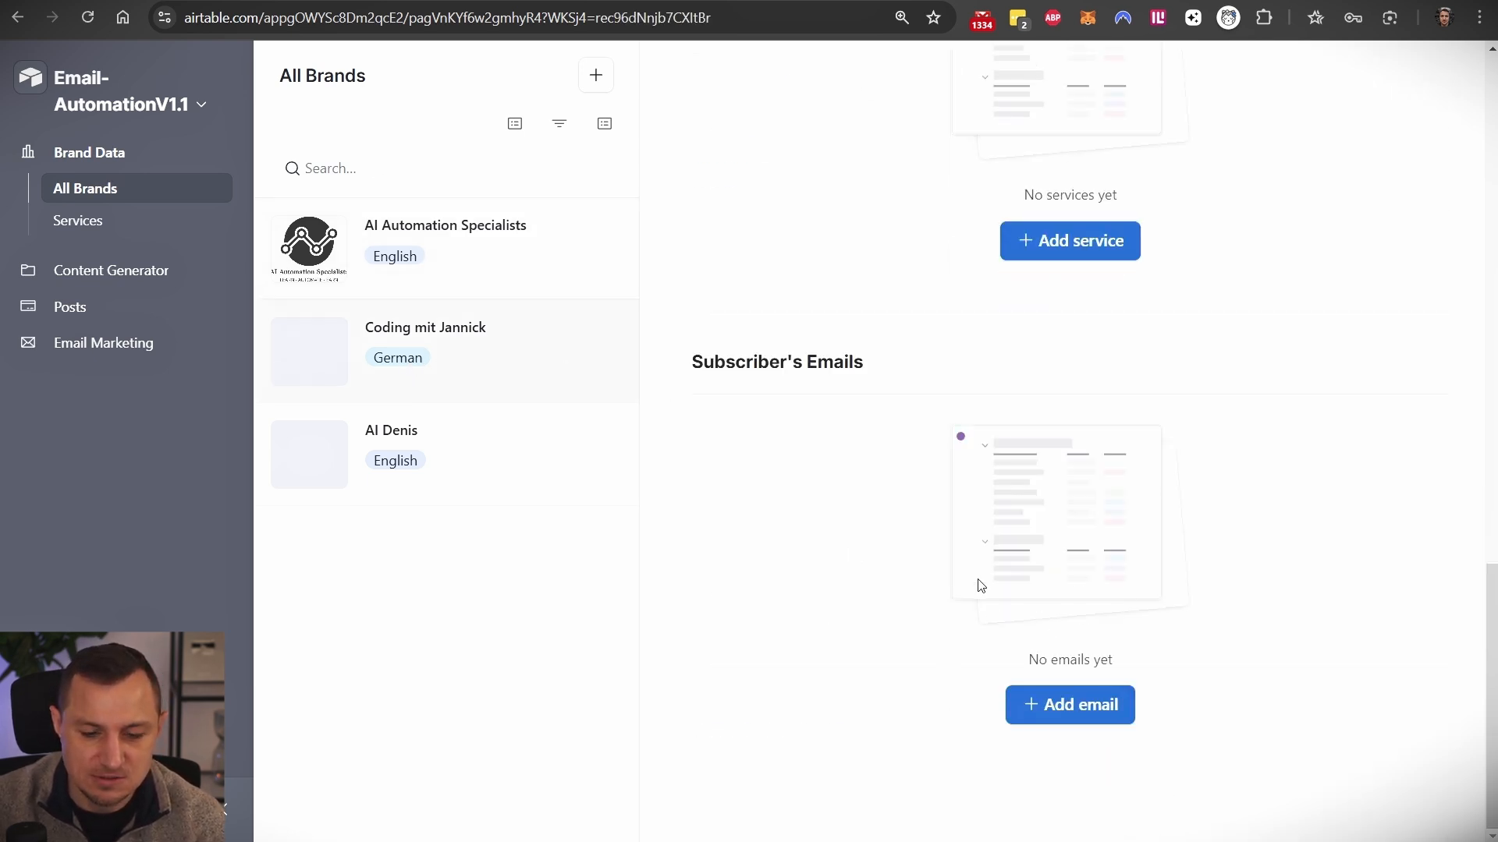
{"action": "scroll", "coordinate": [833, 411], "scroll_direction": "up", "scroll_amount": 10}
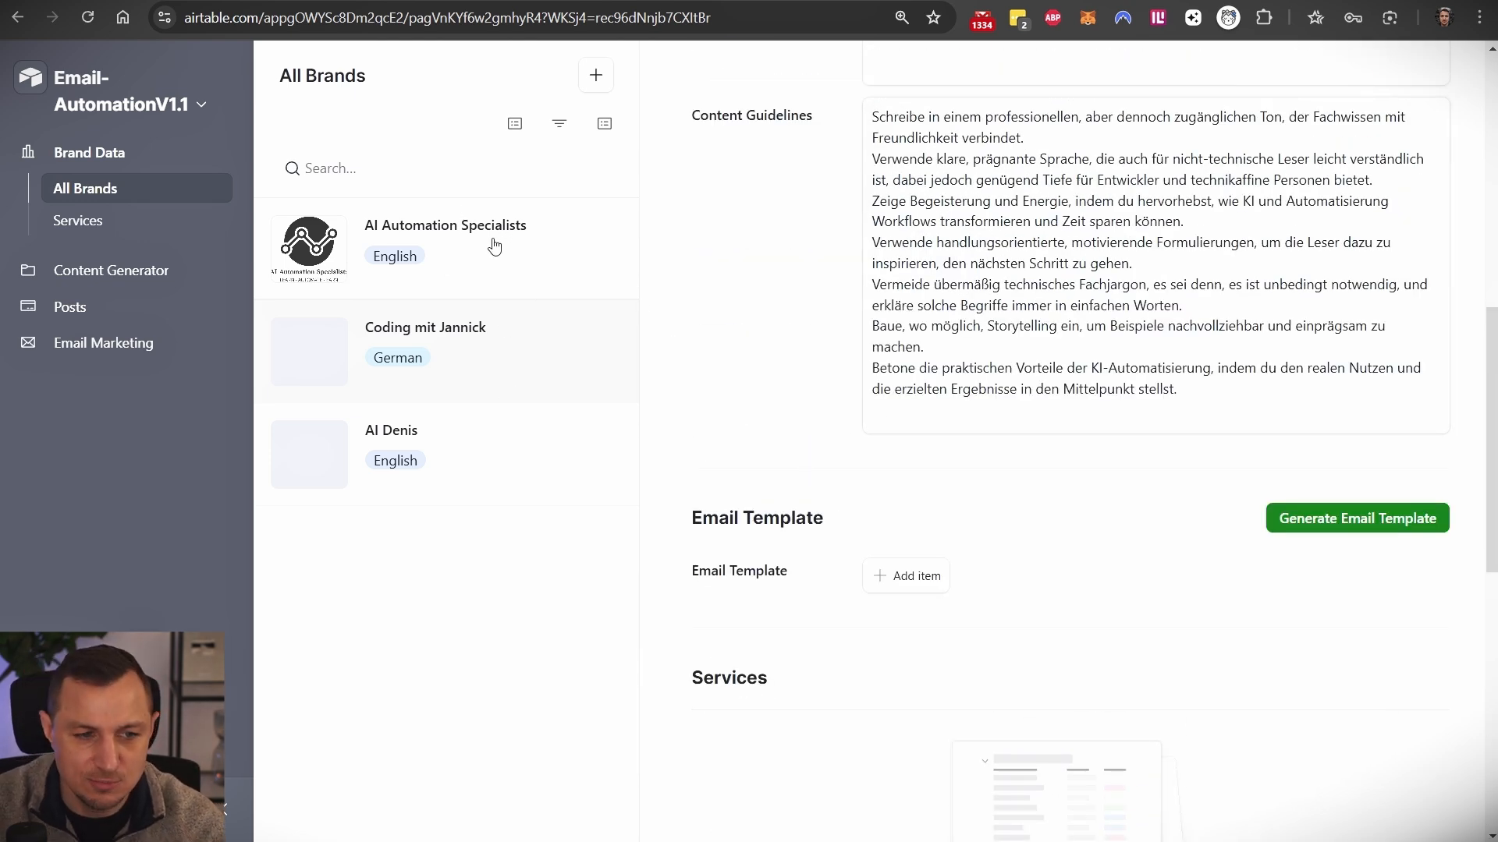
{"action": "scroll", "coordinate": [967, 684], "scroll_direction": "down", "scroll_amount": 4}
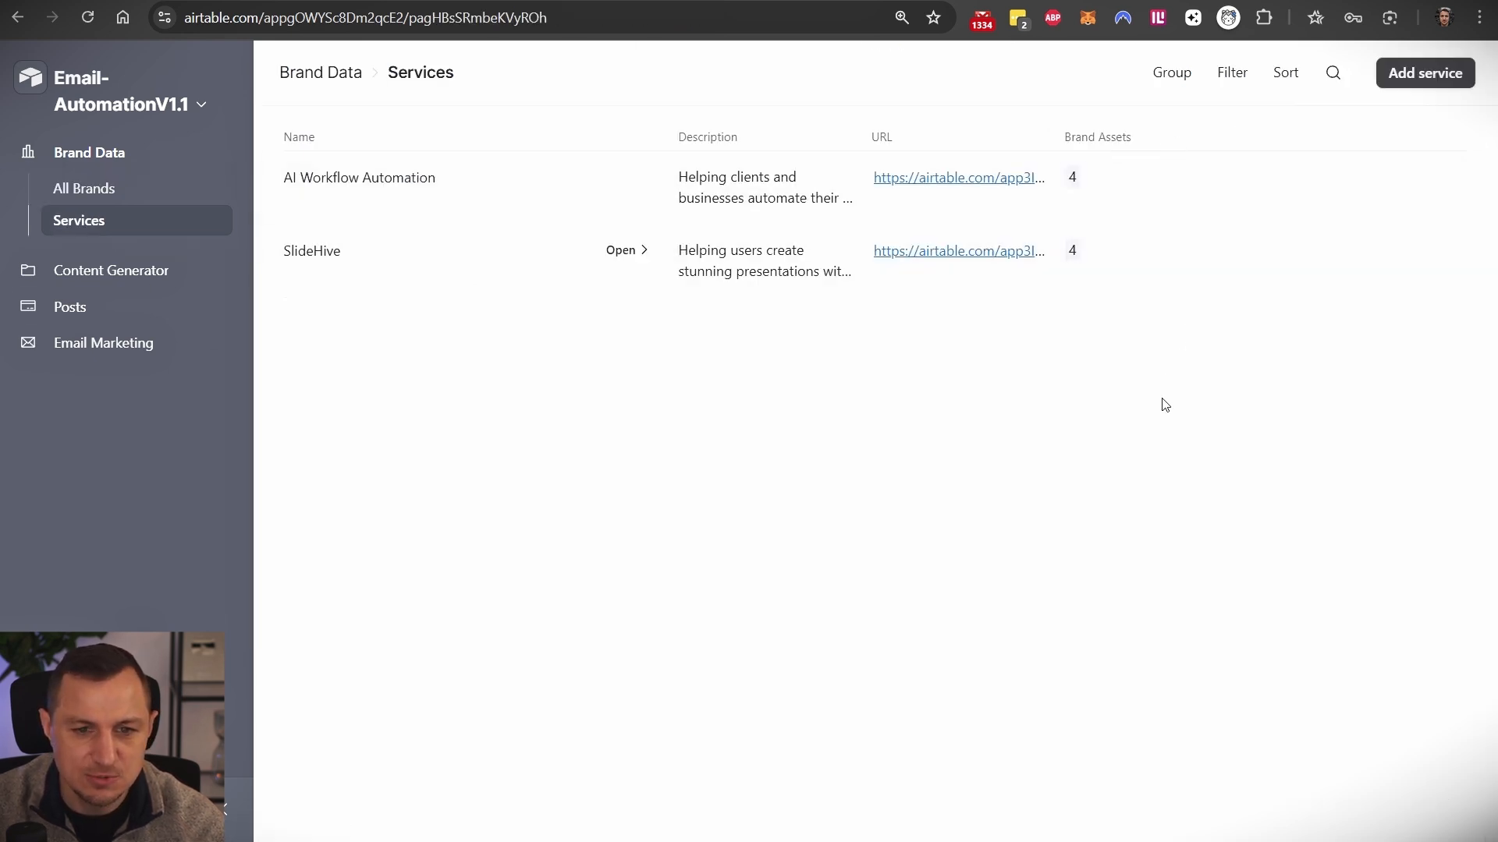
- Start a new service, discard the Service Form without saving, and return to All Brands
{"action": "left_click", "coordinate": [1396, 80]}
{"action": "scroll", "coordinate": [550, 587], "scroll_direction": "down", "scroll_amount": 1}
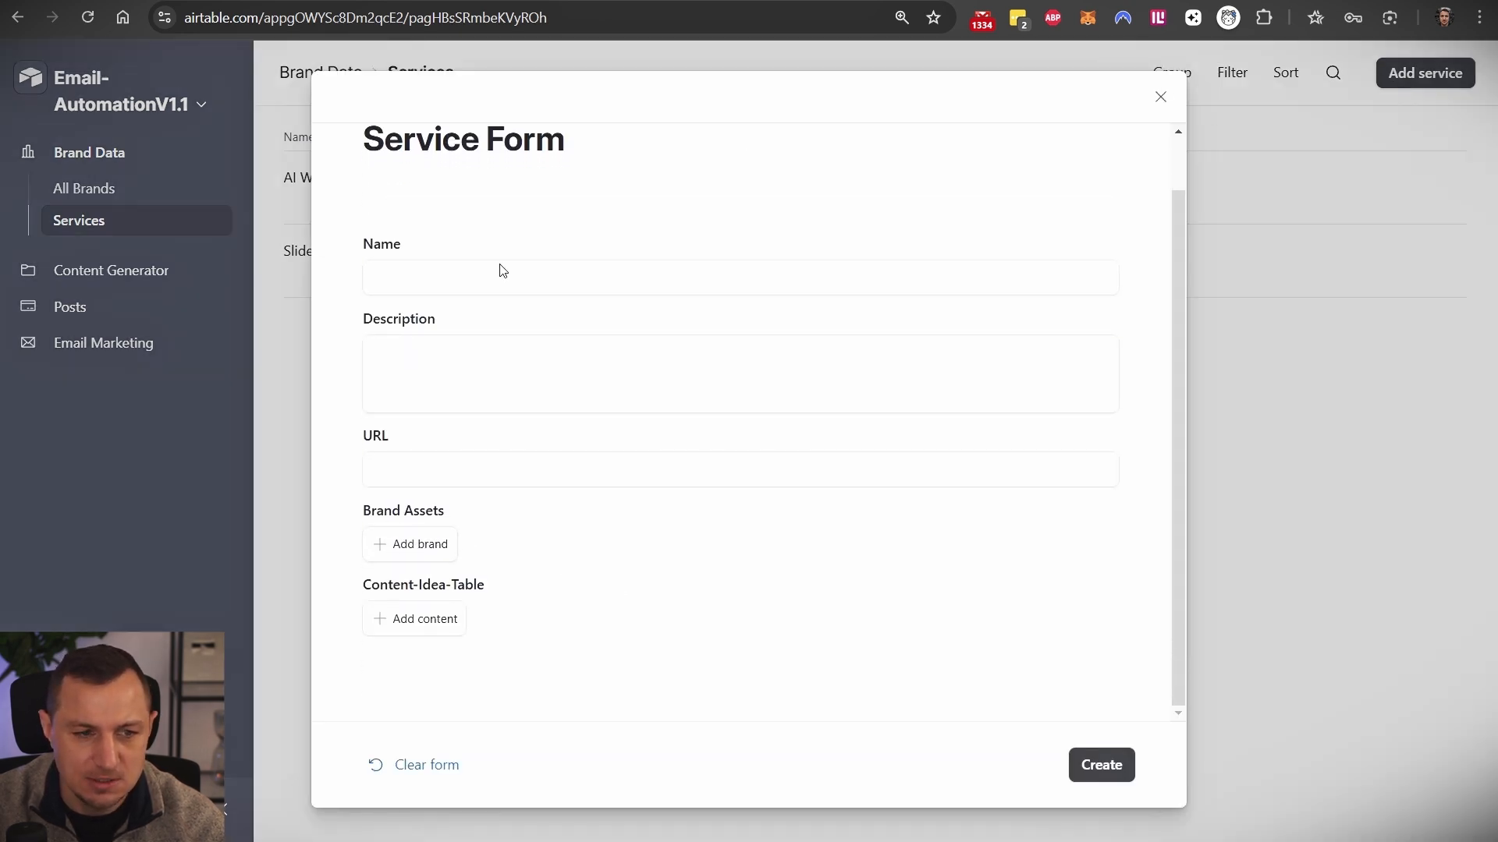
{"action": "left_click", "coordinate": [425, 467]}
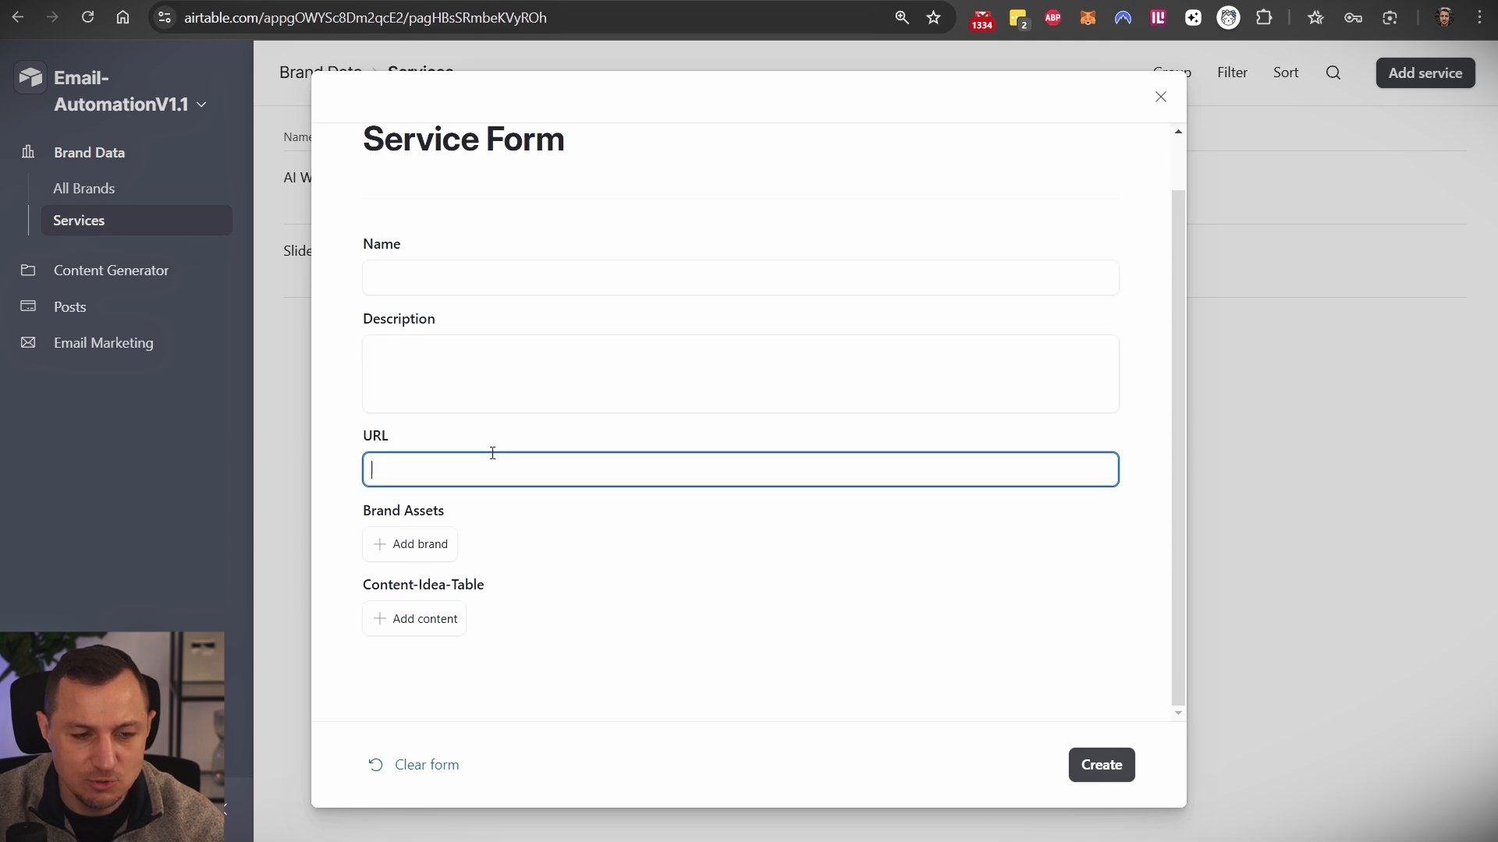
{"action": "left_click", "coordinate": [1160, 98]}
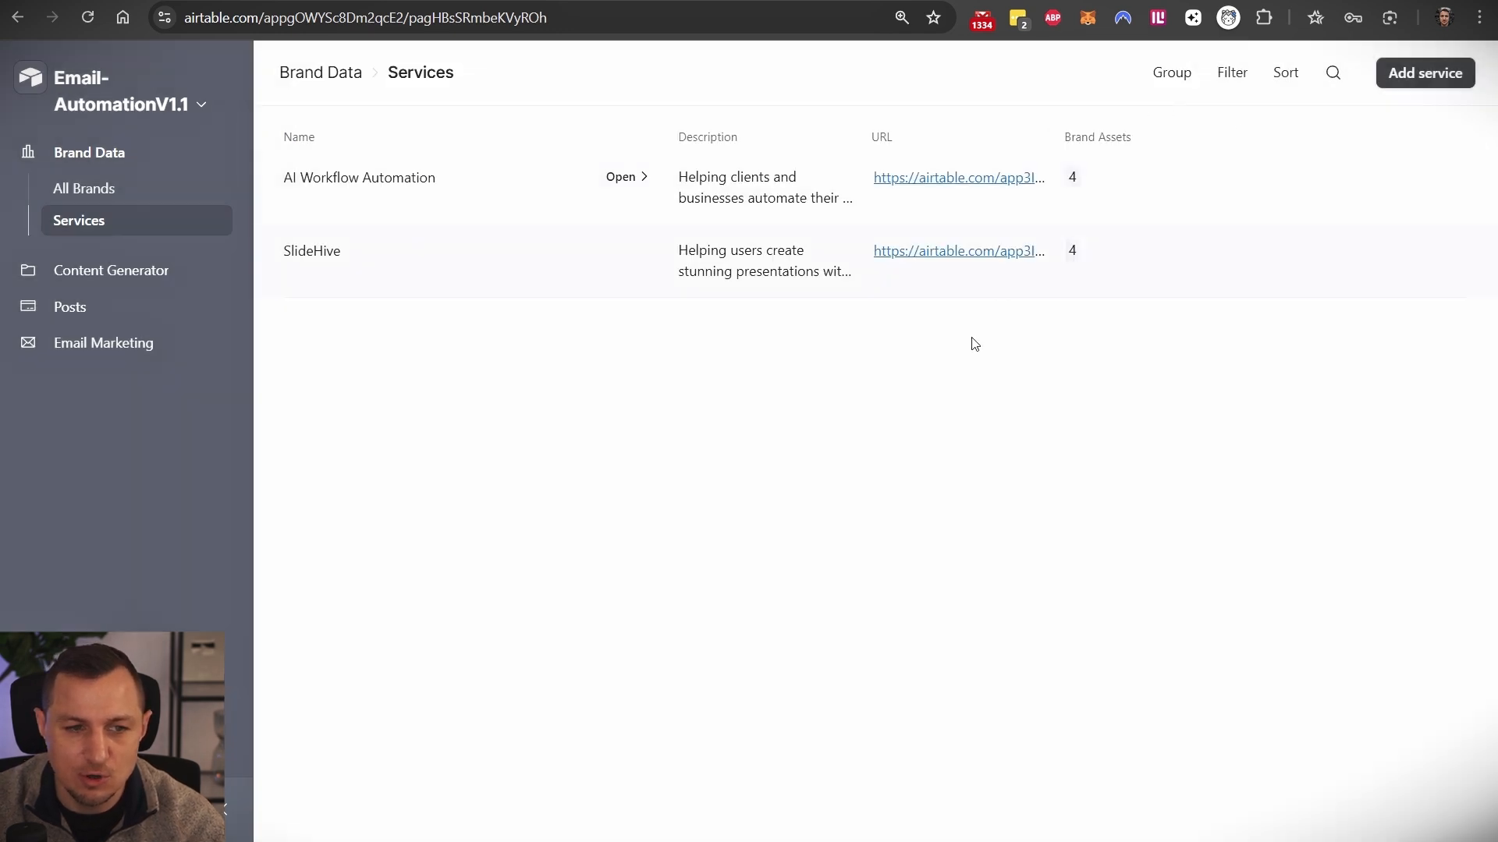
{"action": "left_click", "coordinate": [84, 188]}
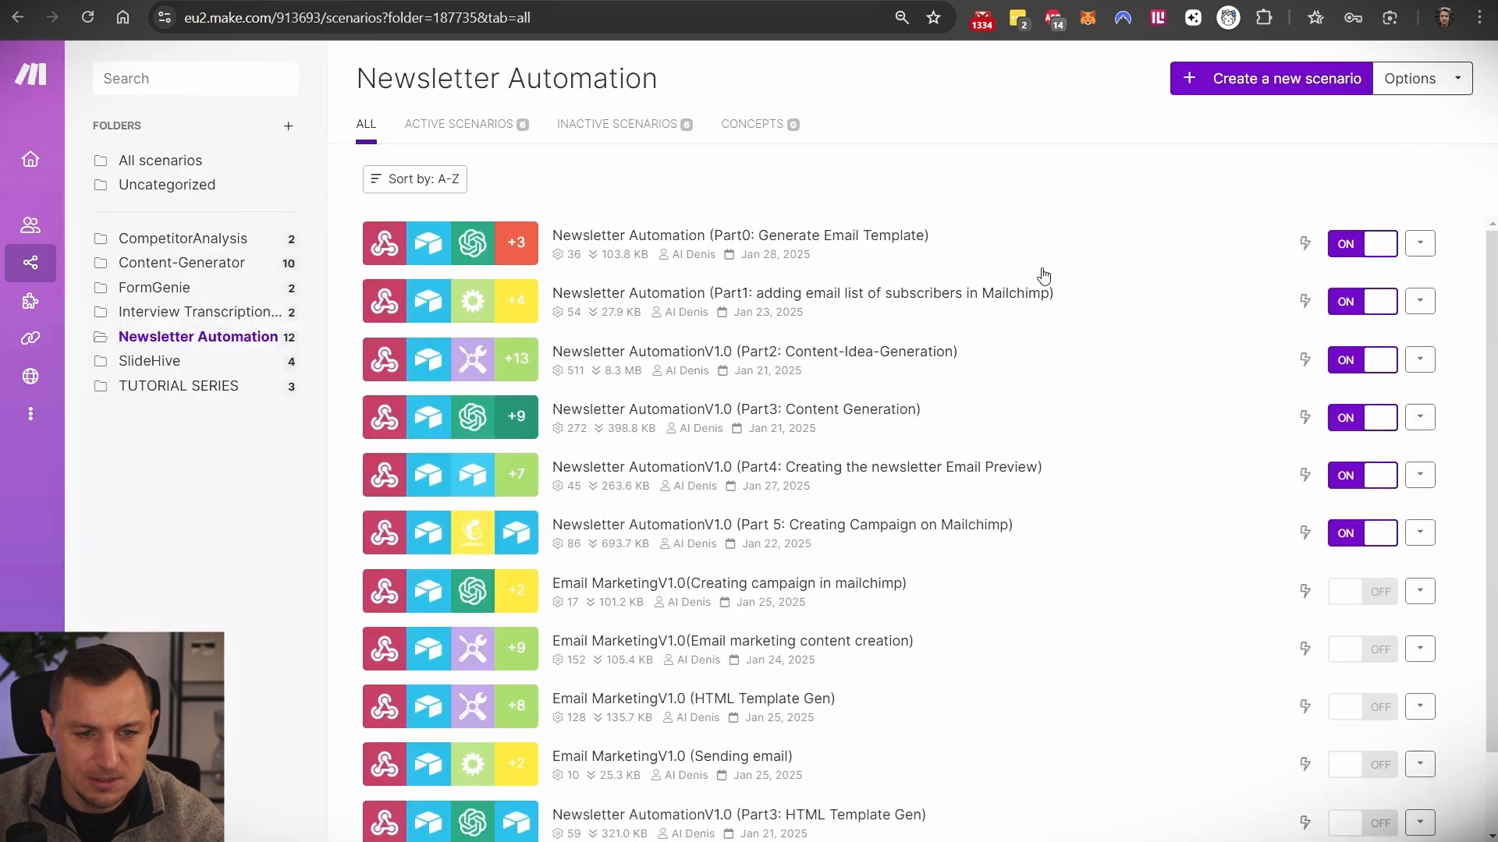
- Open Make's Part2 Content-Idea-Generation scenario in the editor, then return to Airtable
{"action": "left_click", "coordinate": [846, 362]}
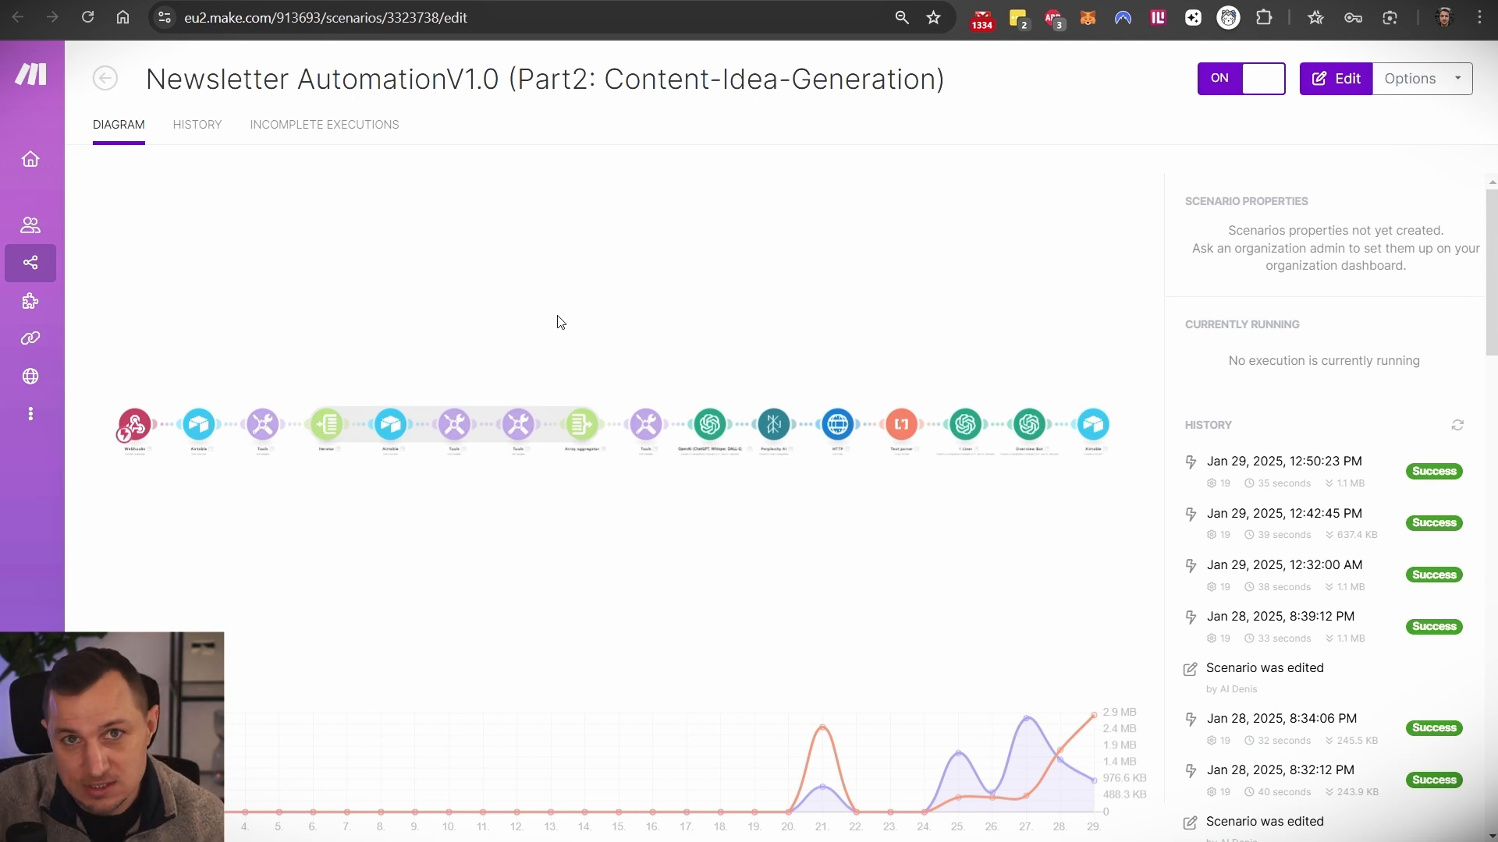
{"action": "left_click", "coordinate": [702, 268]}
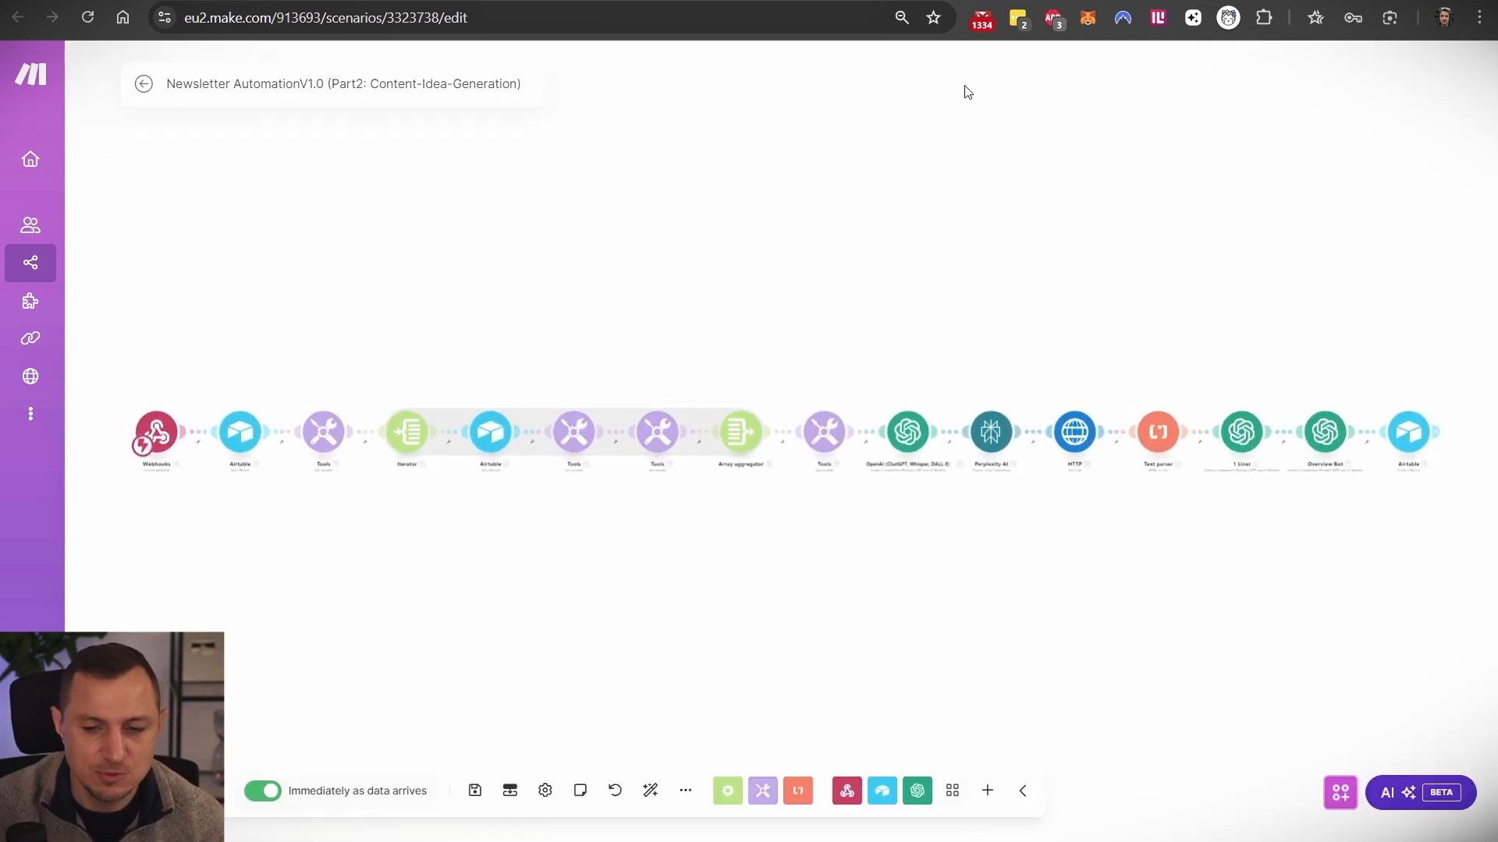
{"action": "left_click", "coordinate": [835, 1]}
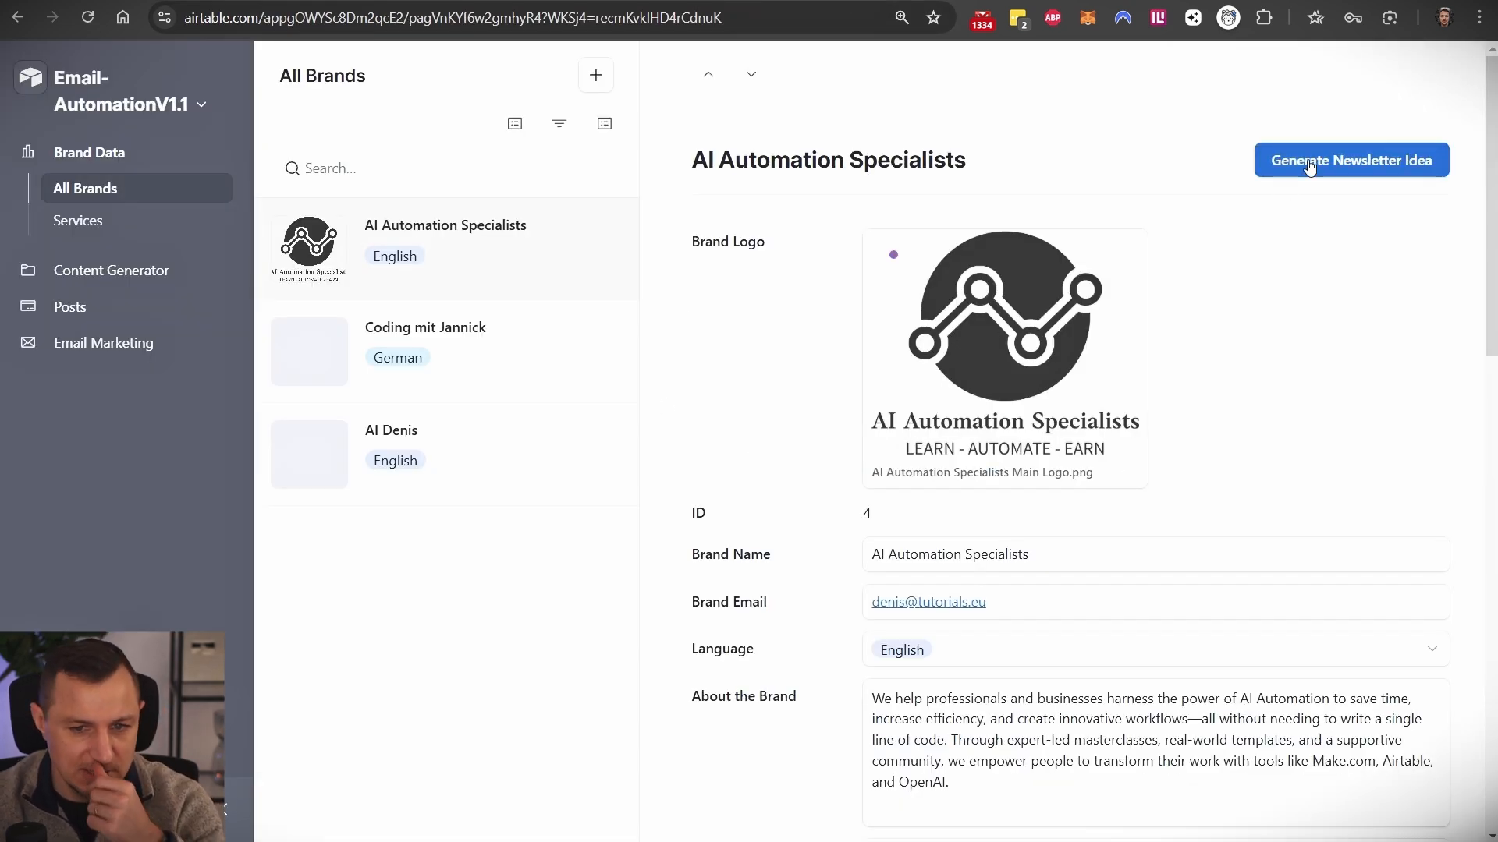
- Open the first Newsletter Ideas record and review its title, 1-Liner and article summary
{"action": "left_click", "coordinate": [96, 344]}
{"action": "left_click", "coordinate": [147, 365]}
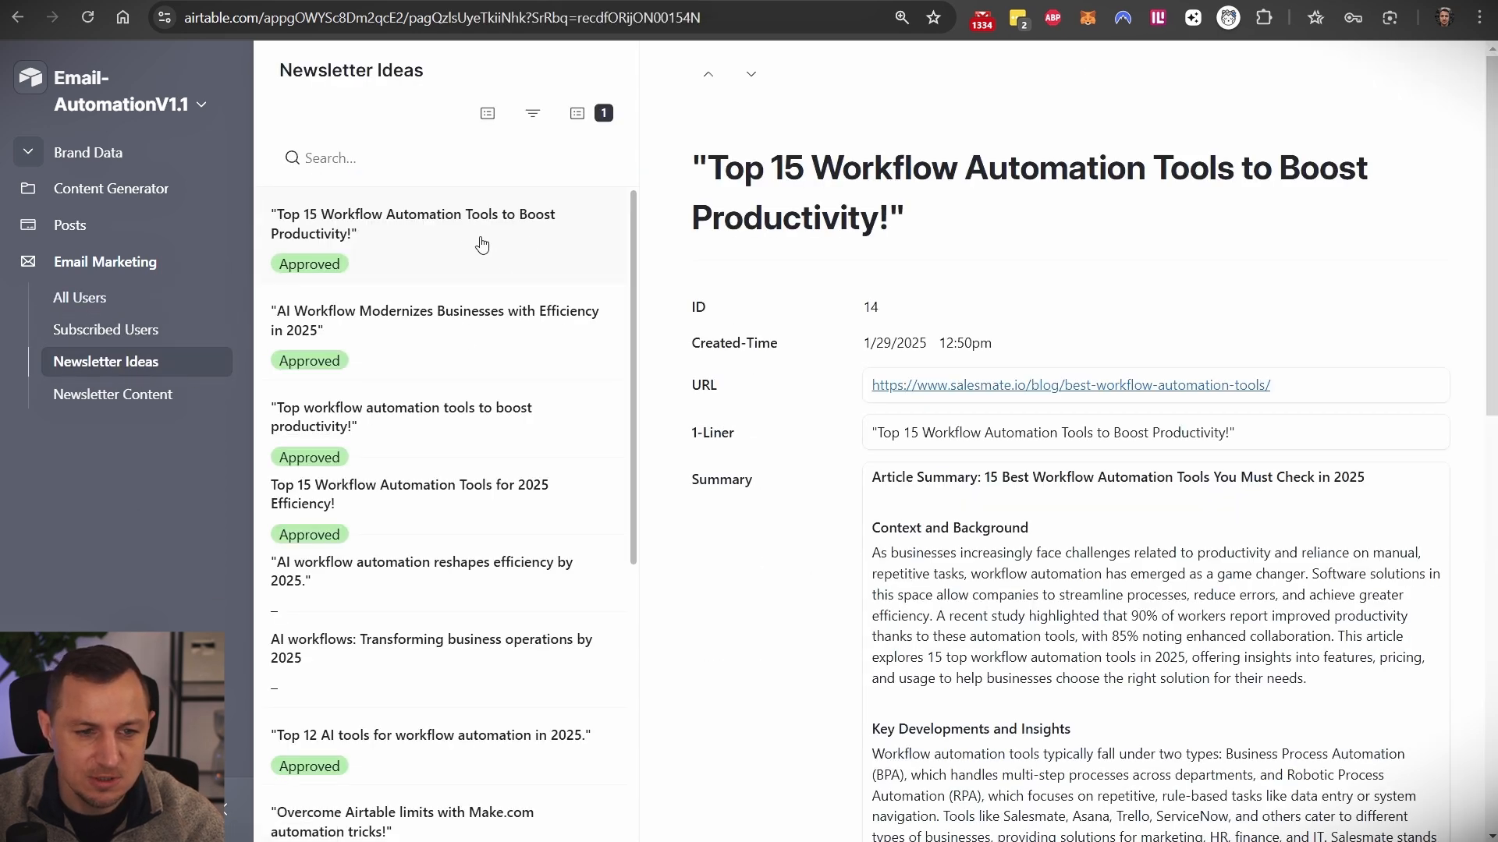
{"action": "scroll", "coordinate": [514, 351], "scroll_direction": "down", "scroll_amount": 3}
{"action": "scroll", "coordinate": [523, 341], "scroll_direction": "up", "scroll_amount": 3}
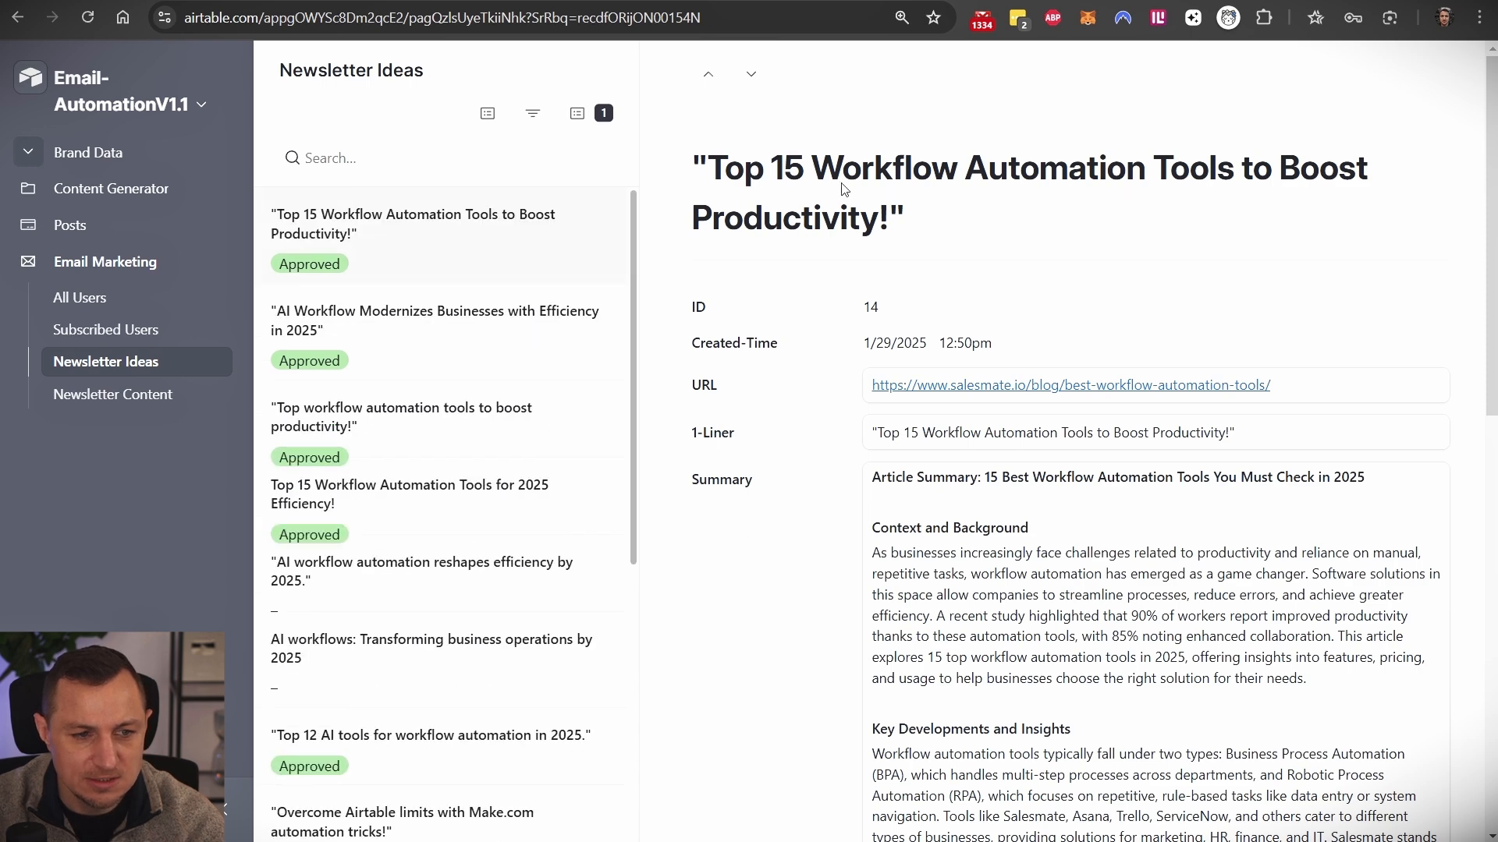
{"action": "left_click_drag", "start_coordinate": [937, 226], "coordinate": [677, 145]}
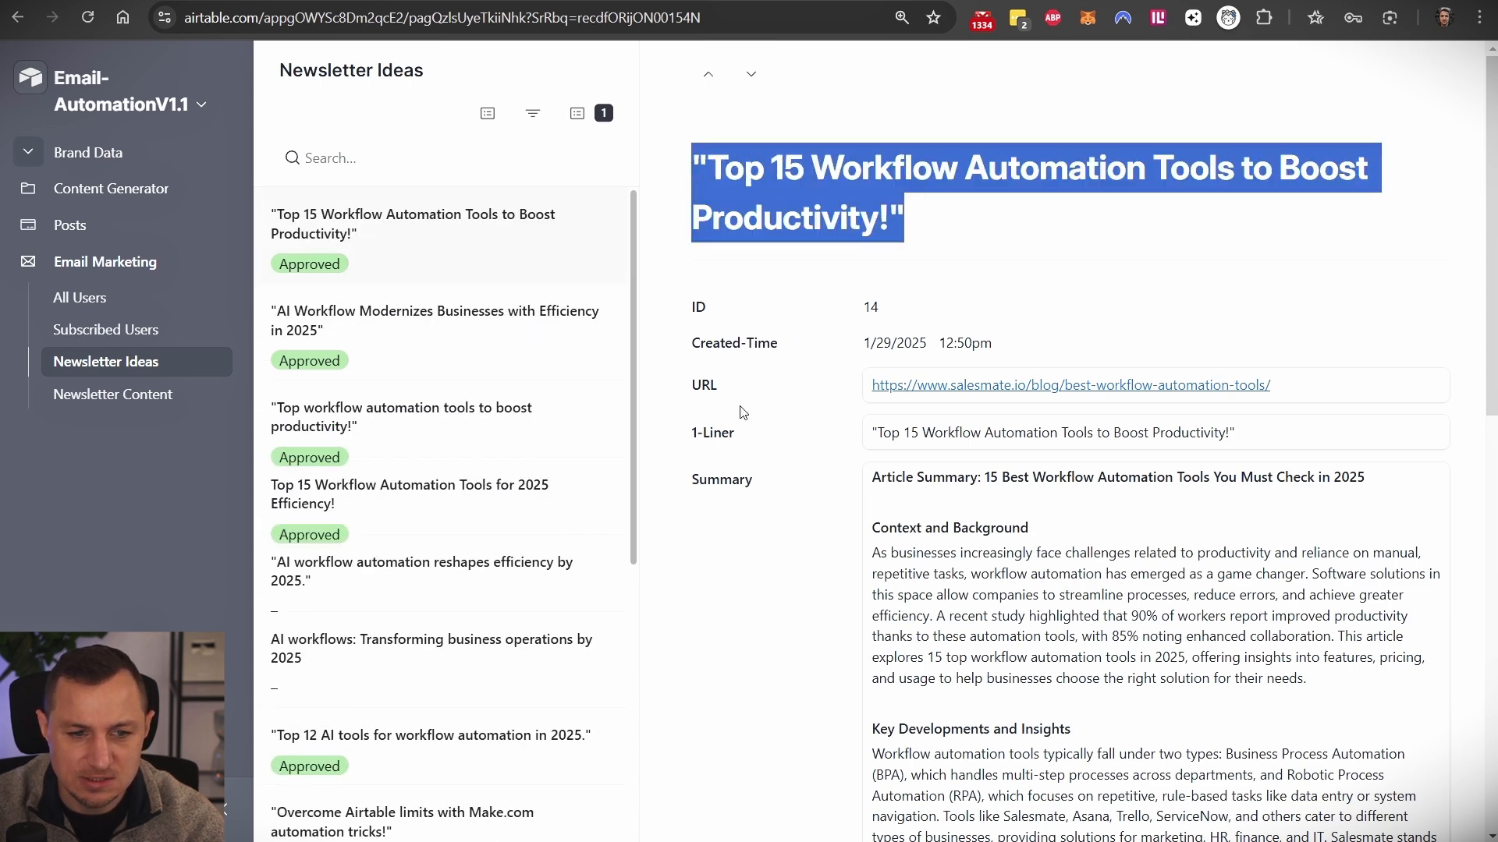
{"action": "triple_click", "coordinate": [908, 435]}
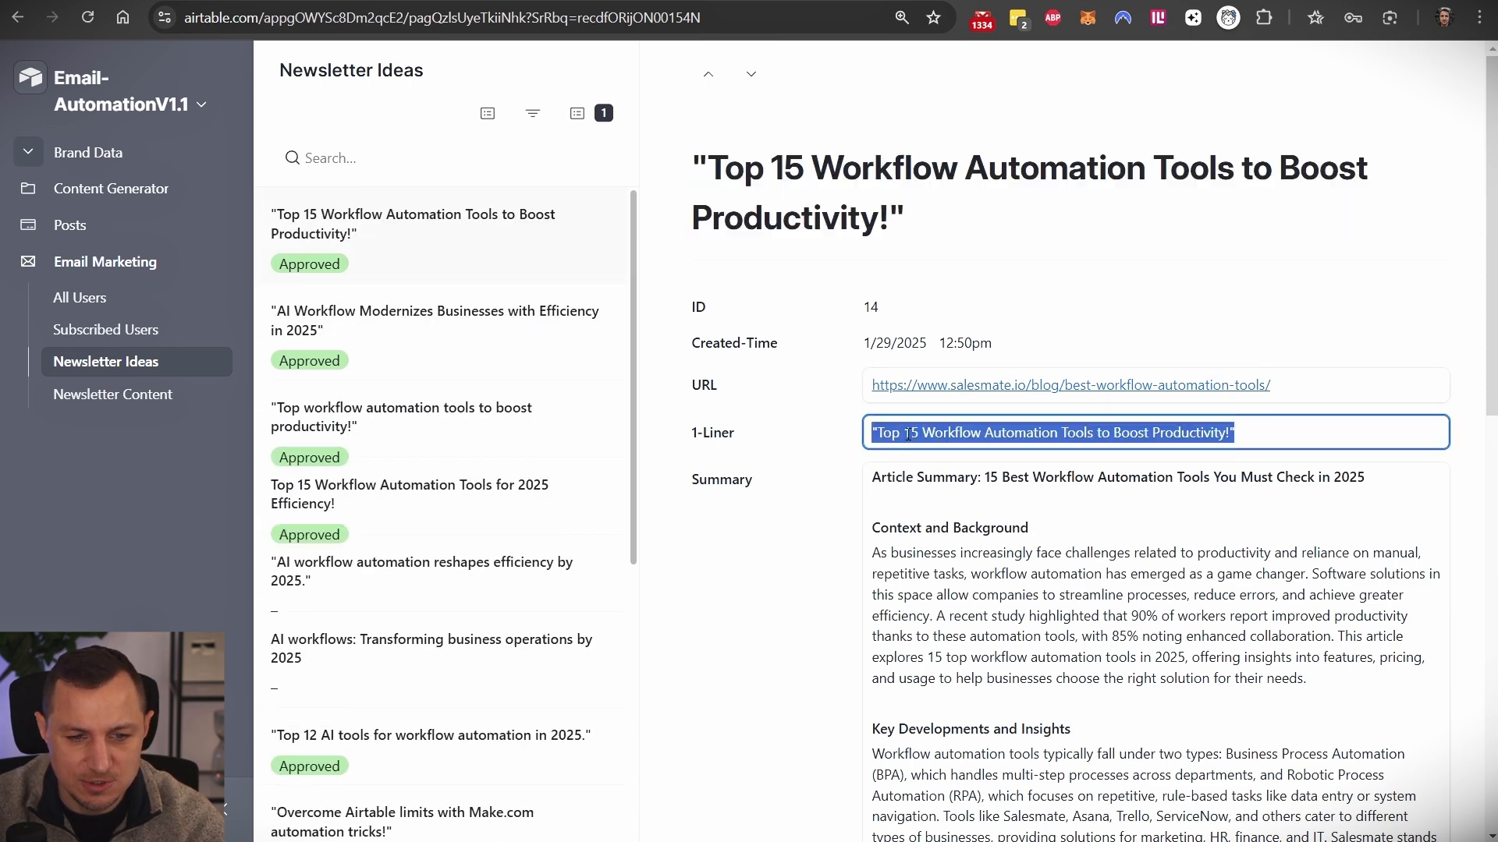
{"action": "left_click_drag", "start_coordinate": [936, 522], "coordinate": [1123, 464]}
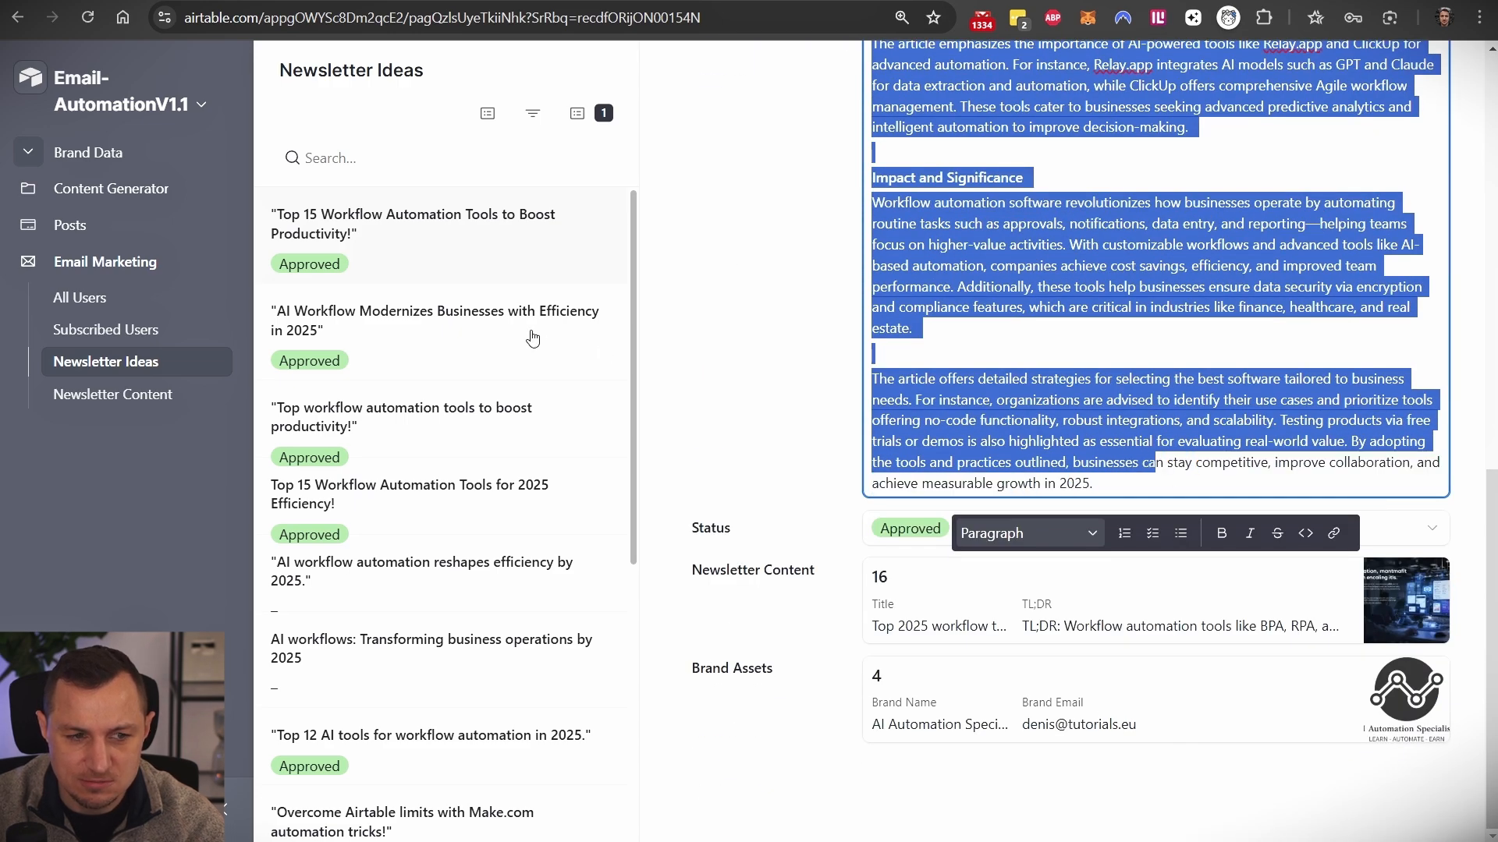
{"action": "left_click", "coordinate": [690, 311]}
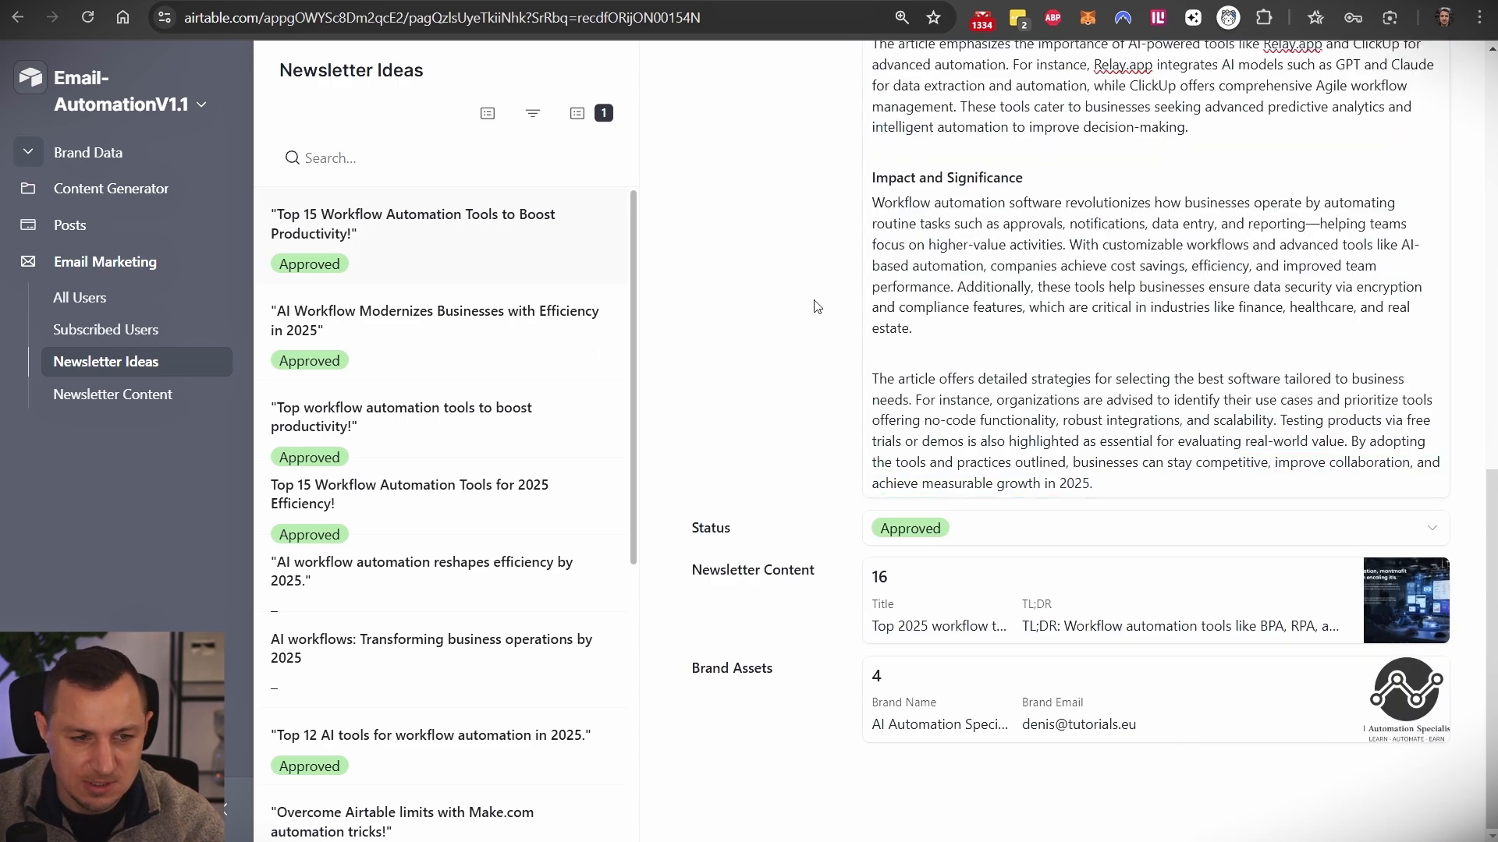
- Clear the idea's Status, then set it back to Approved
{"action": "left_click", "coordinate": [932, 538]}
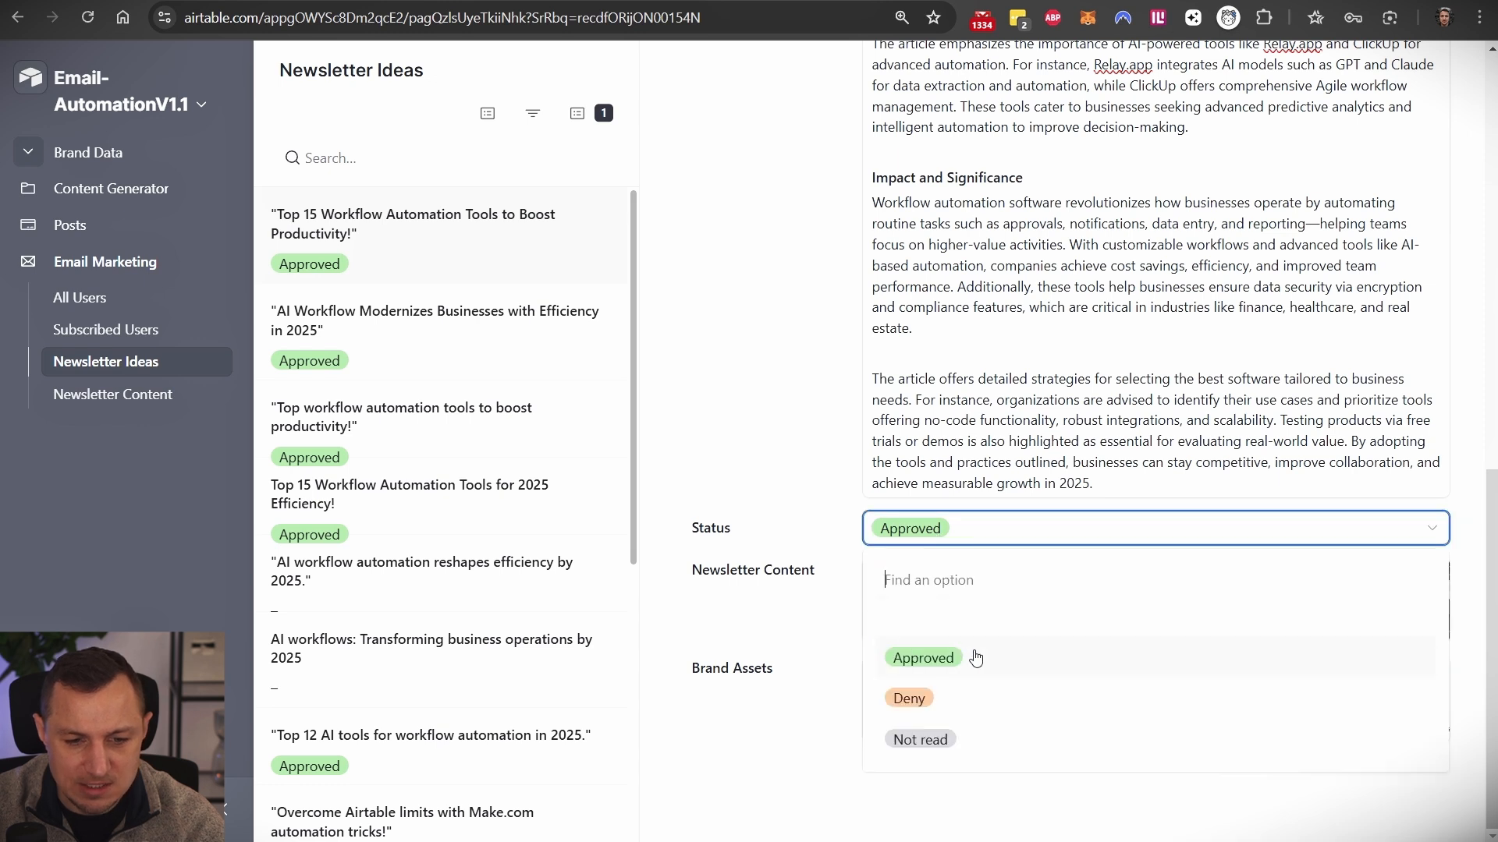
{"action": "left_click", "coordinate": [920, 628]}
{"action": "left_click", "coordinate": [902, 546]}
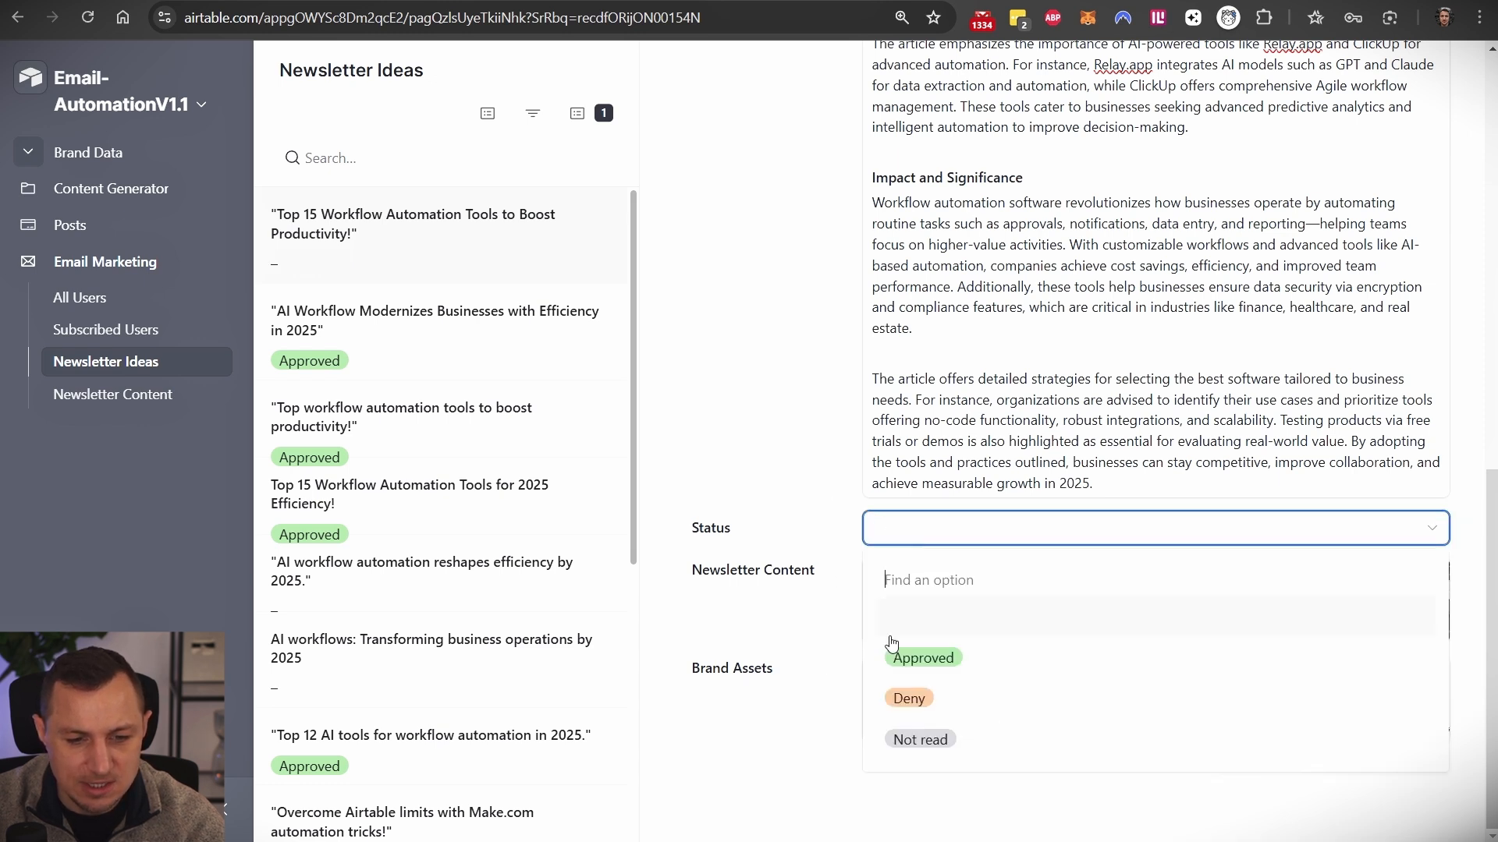
{"action": "left_click", "coordinate": [941, 664]}
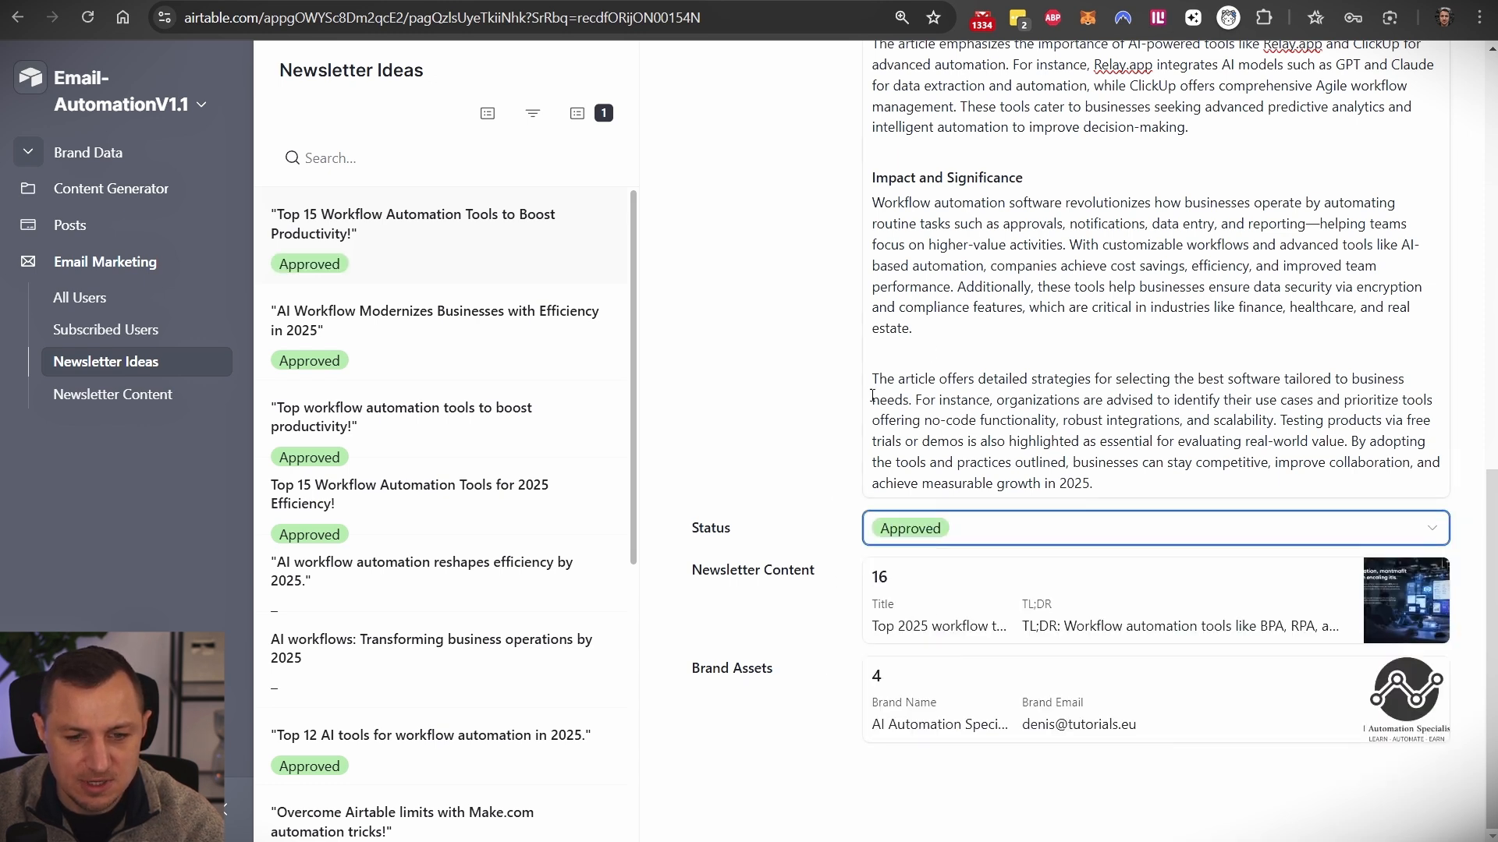
{"action": "left_click", "coordinate": [105, 405]}
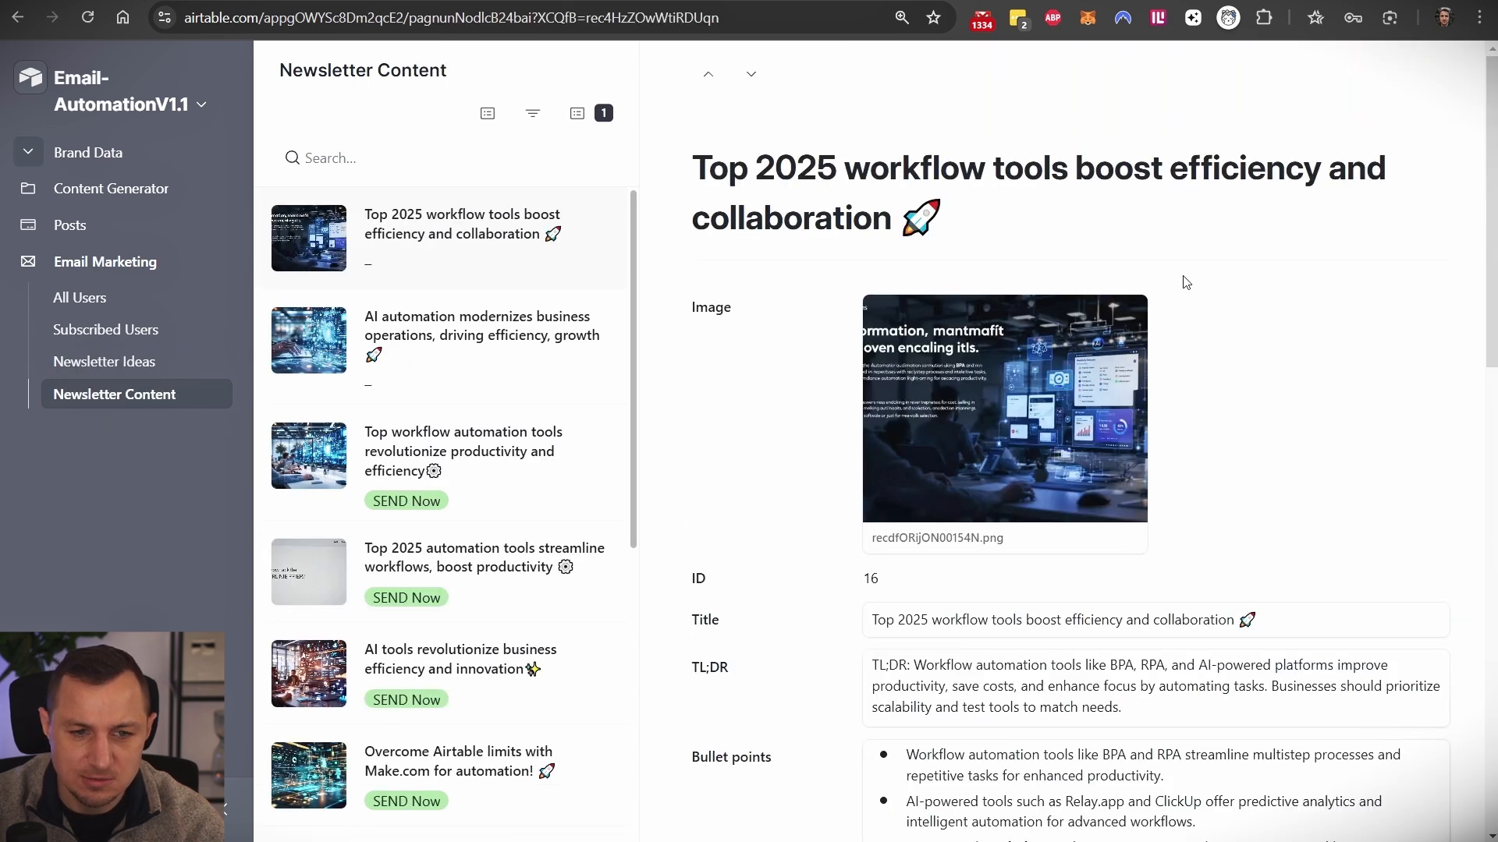
- Review the generated record's title, TL;DR, bullet points and Key Takeaways
{"action": "scroll", "coordinate": [886, 361], "scroll_direction": "down", "scroll_amount": 3}
{"action": "triple_click", "coordinate": [939, 326]}
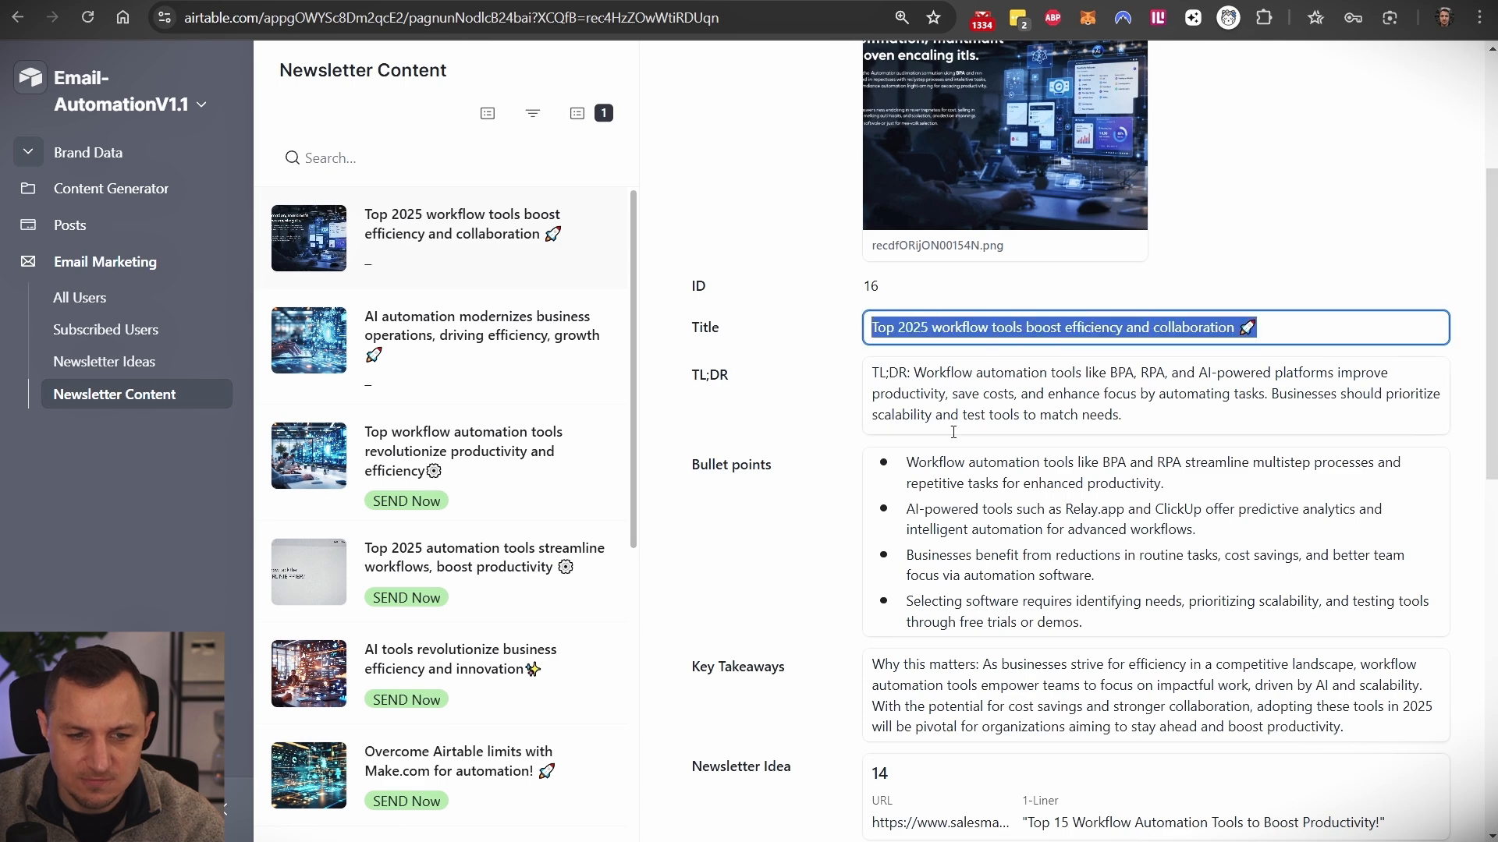
{"action": "triple_click", "coordinate": [944, 401]}
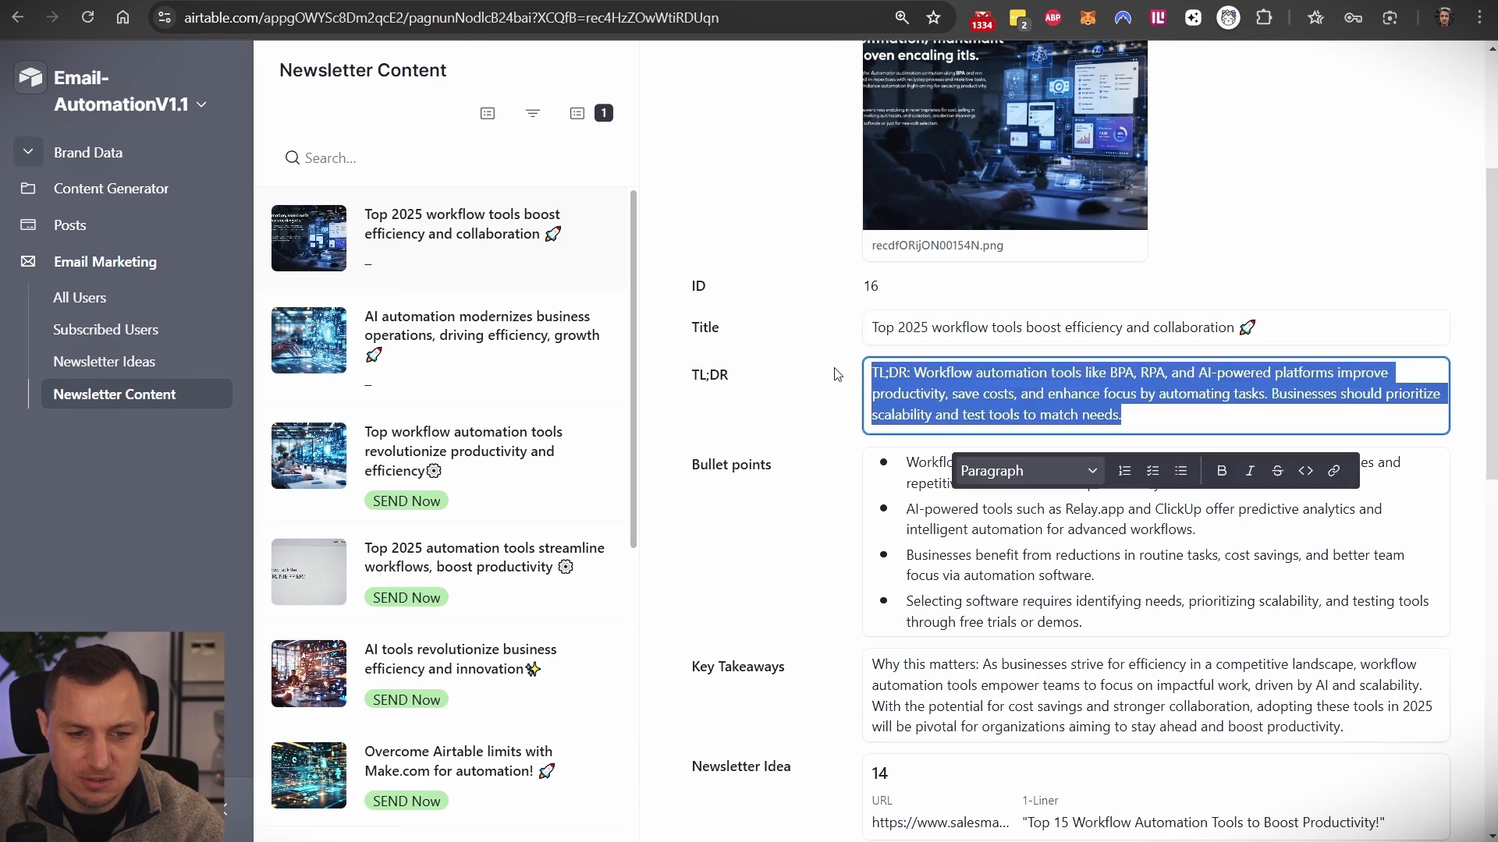
{"action": "triple_click", "coordinate": [909, 525]}
{"action": "double_click", "coordinate": [922, 483]}
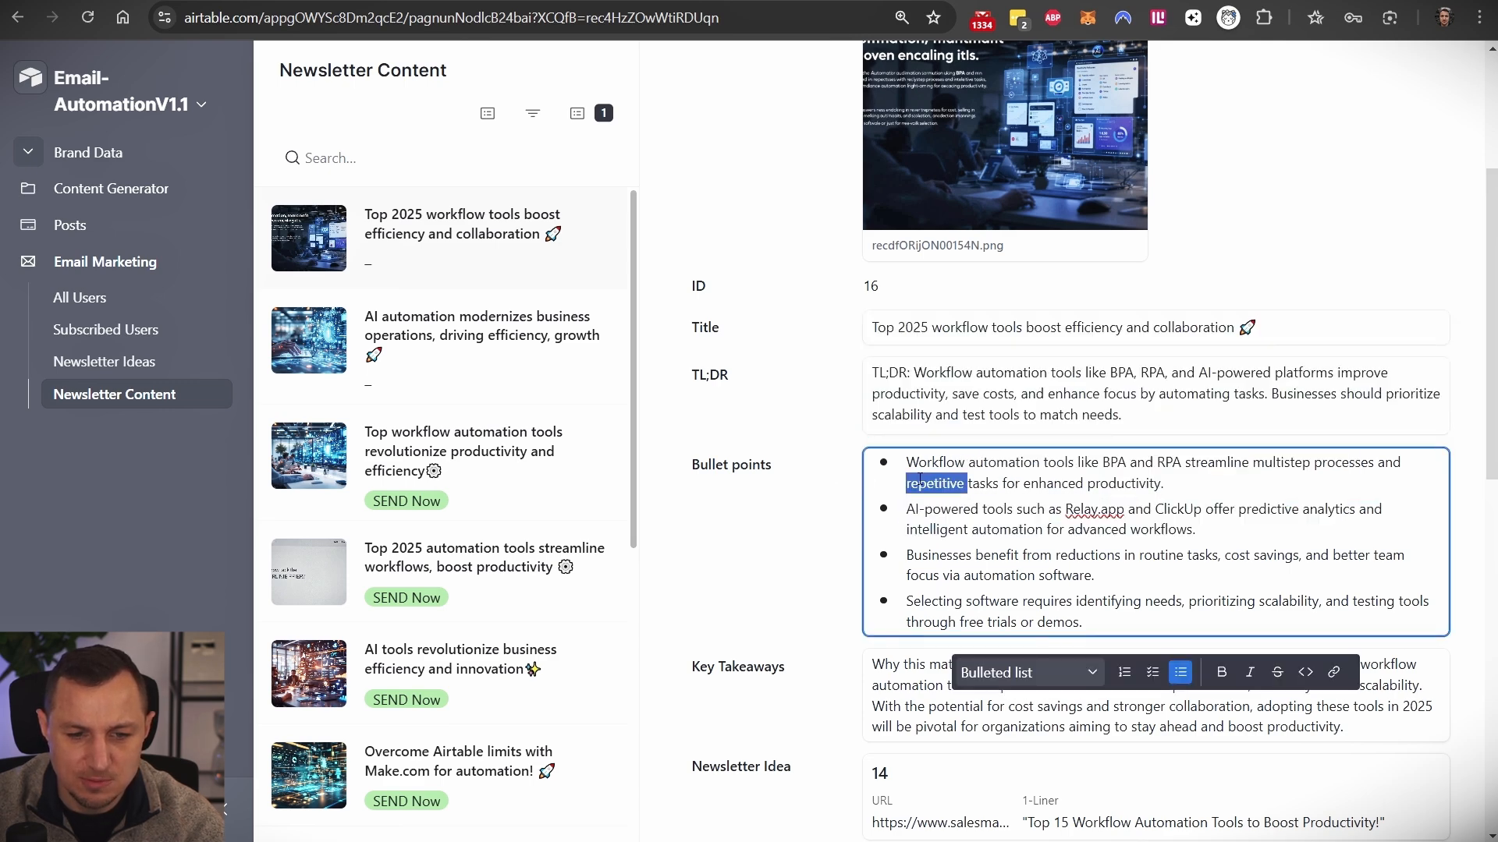
{"action": "scroll", "coordinate": [1044, 456], "scroll_direction": "down", "scroll_amount": 2}
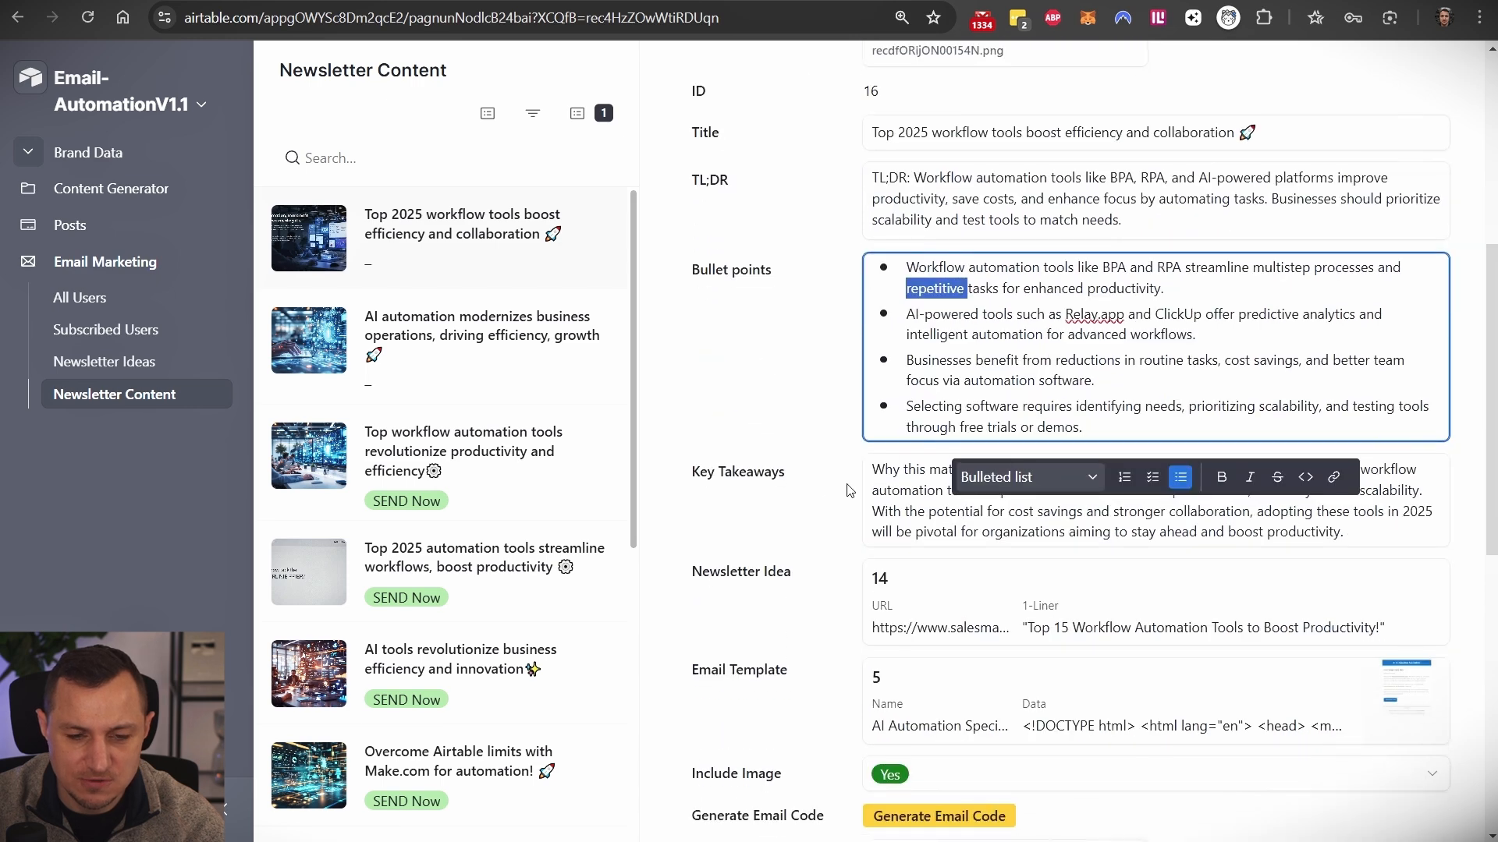
{"action": "triple_click", "coordinate": [909, 490]}
{"action": "scroll", "coordinate": [769, 499], "scroll_direction": "down", "scroll_amount": 2}
- Point out the Newsletter Idea and Email Template links, check Include Image, then open the new top record
{"action": "left_click", "coordinate": [745, 430]}
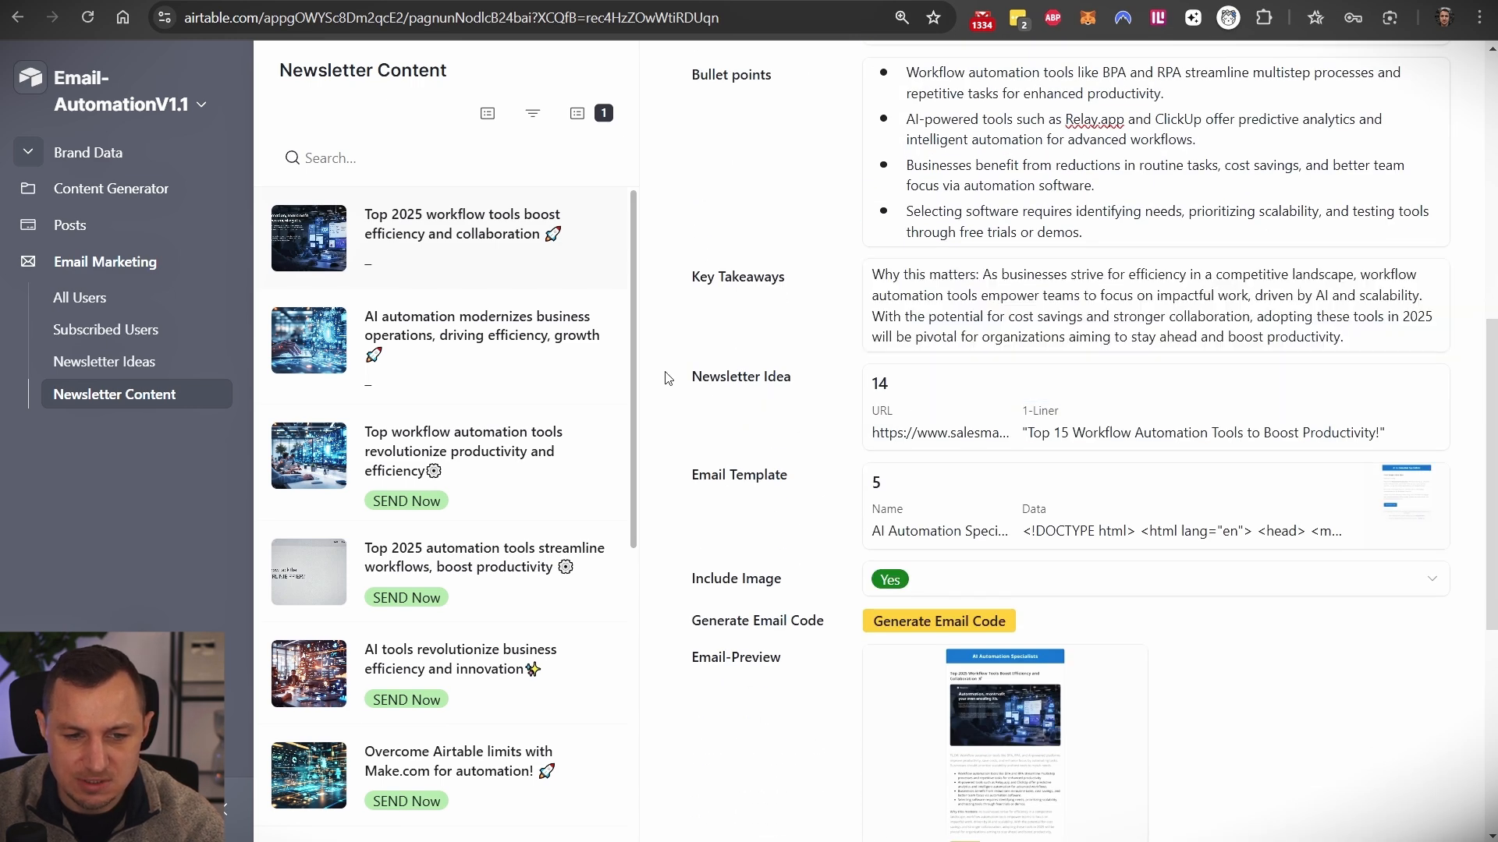
{"action": "left_click_drag", "start_coordinate": [693, 387], "coordinate": [811, 382]}
{"action": "left_click_drag", "start_coordinate": [688, 474], "coordinate": [789, 477]}
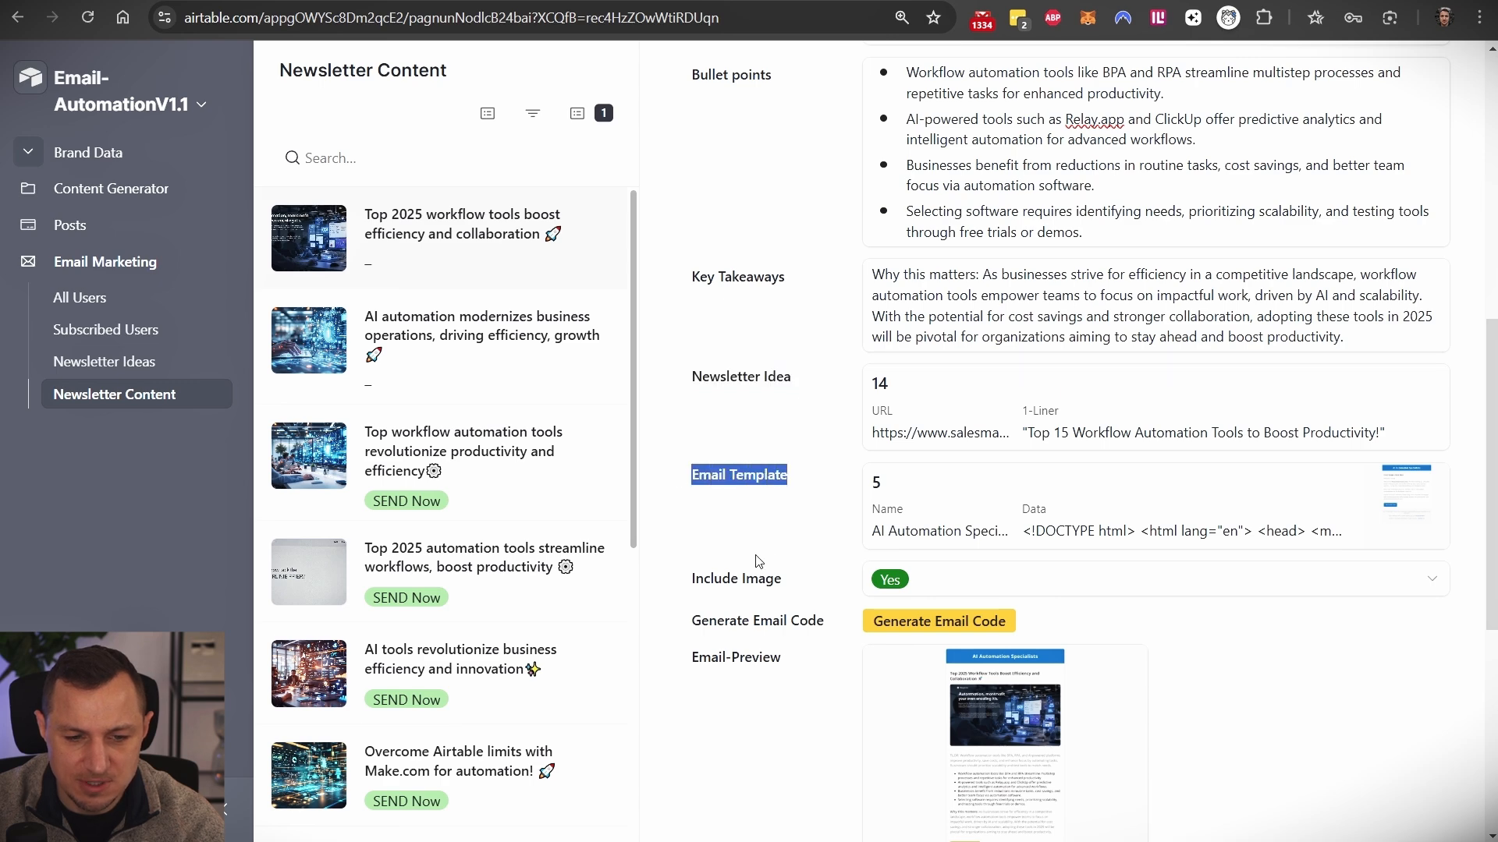
{"action": "left_click", "coordinate": [1407, 546]}
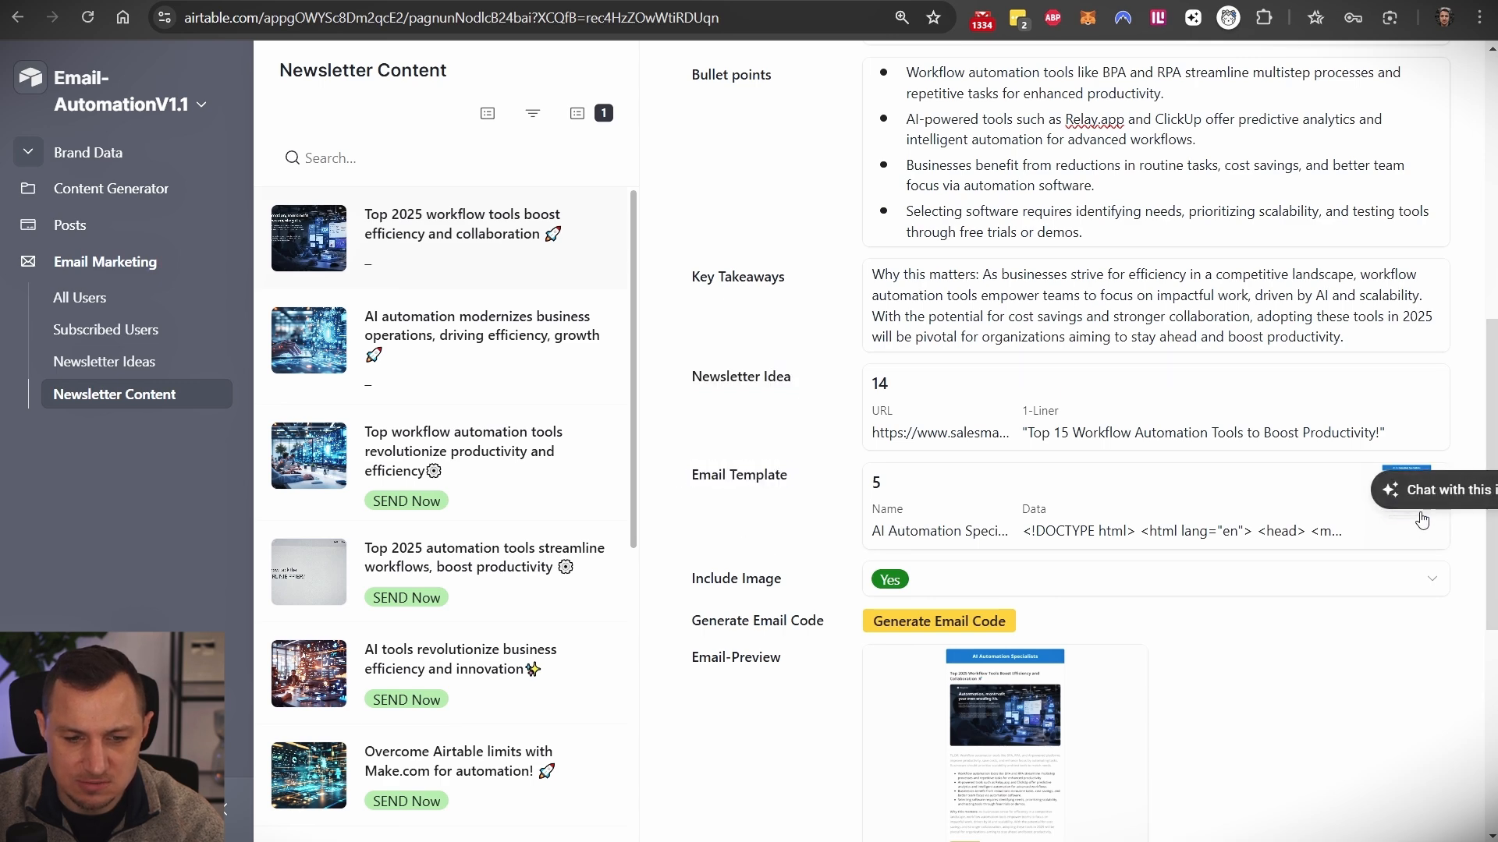
{"action": "scroll", "coordinate": [806, 480], "scroll_direction": "down", "scroll_amount": 2}
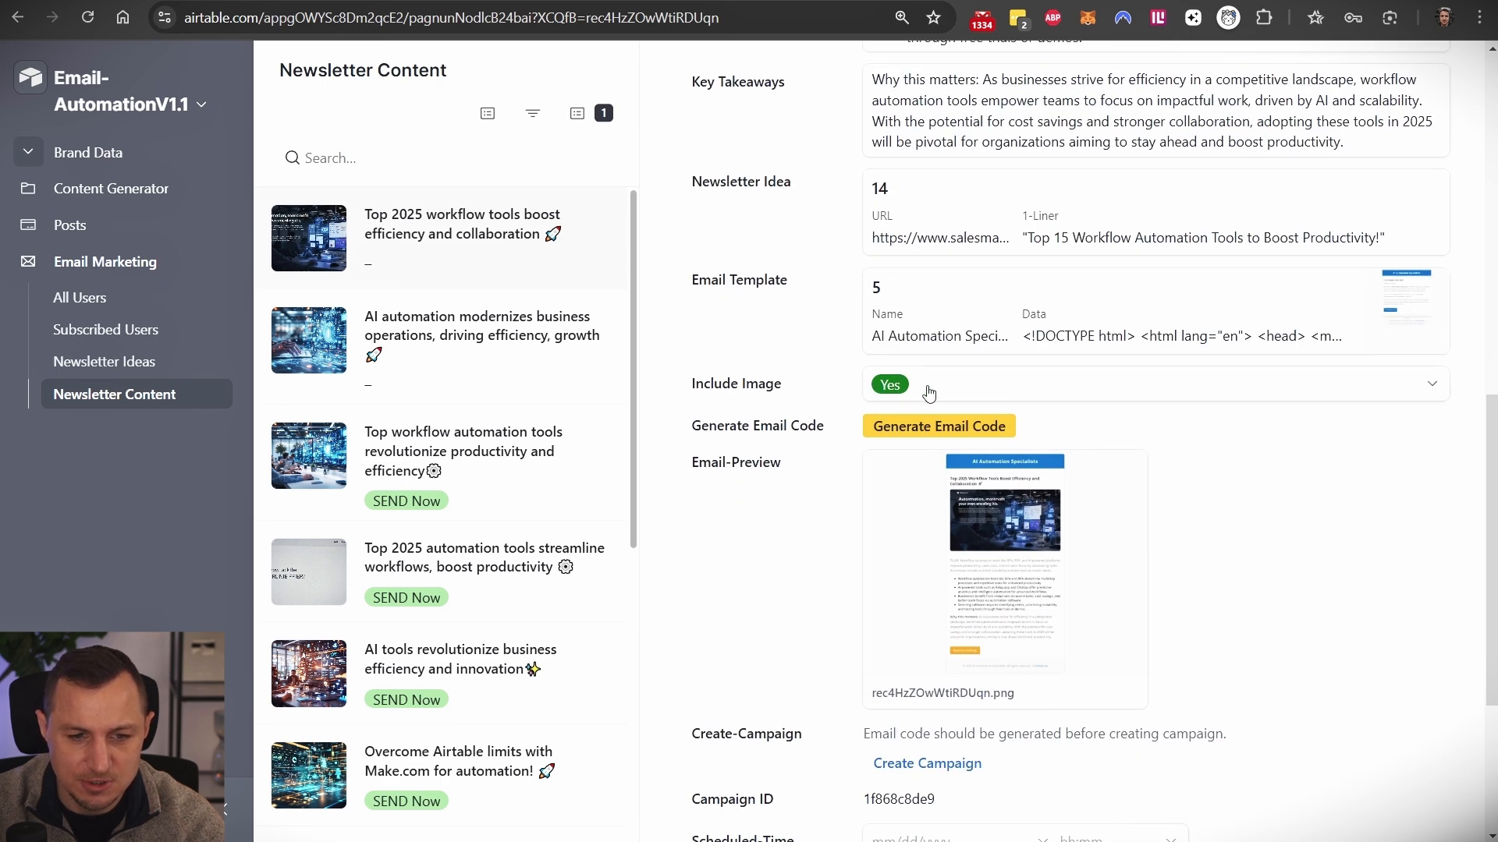
{"action": "left_click", "coordinate": [975, 390]}
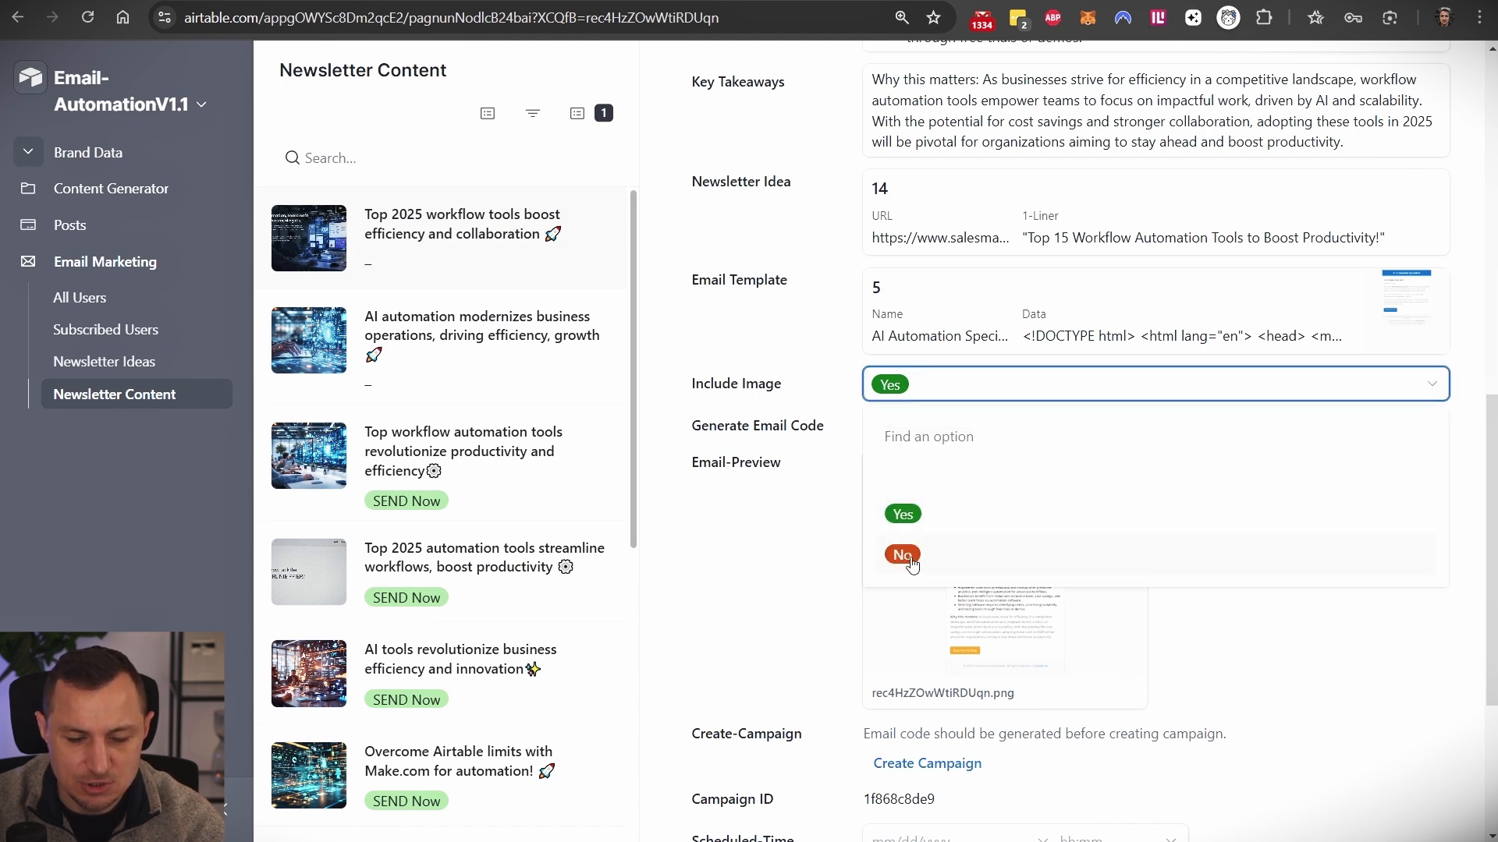
{"action": "left_click", "coordinate": [804, 496]}
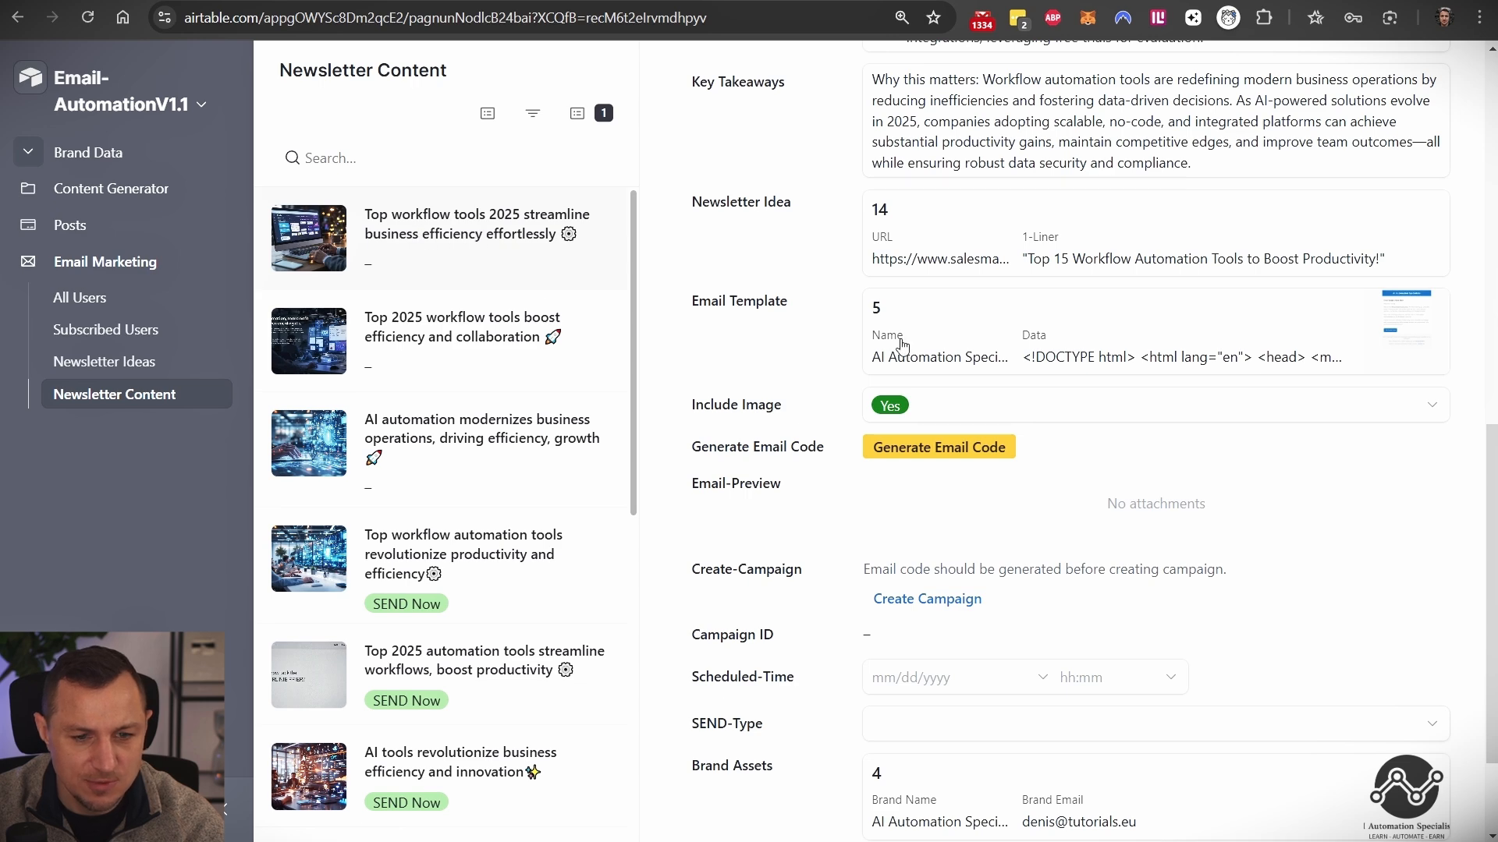
- Set Include Image to No and generate the record's email code
{"action": "left_click", "coordinate": [928, 408]}
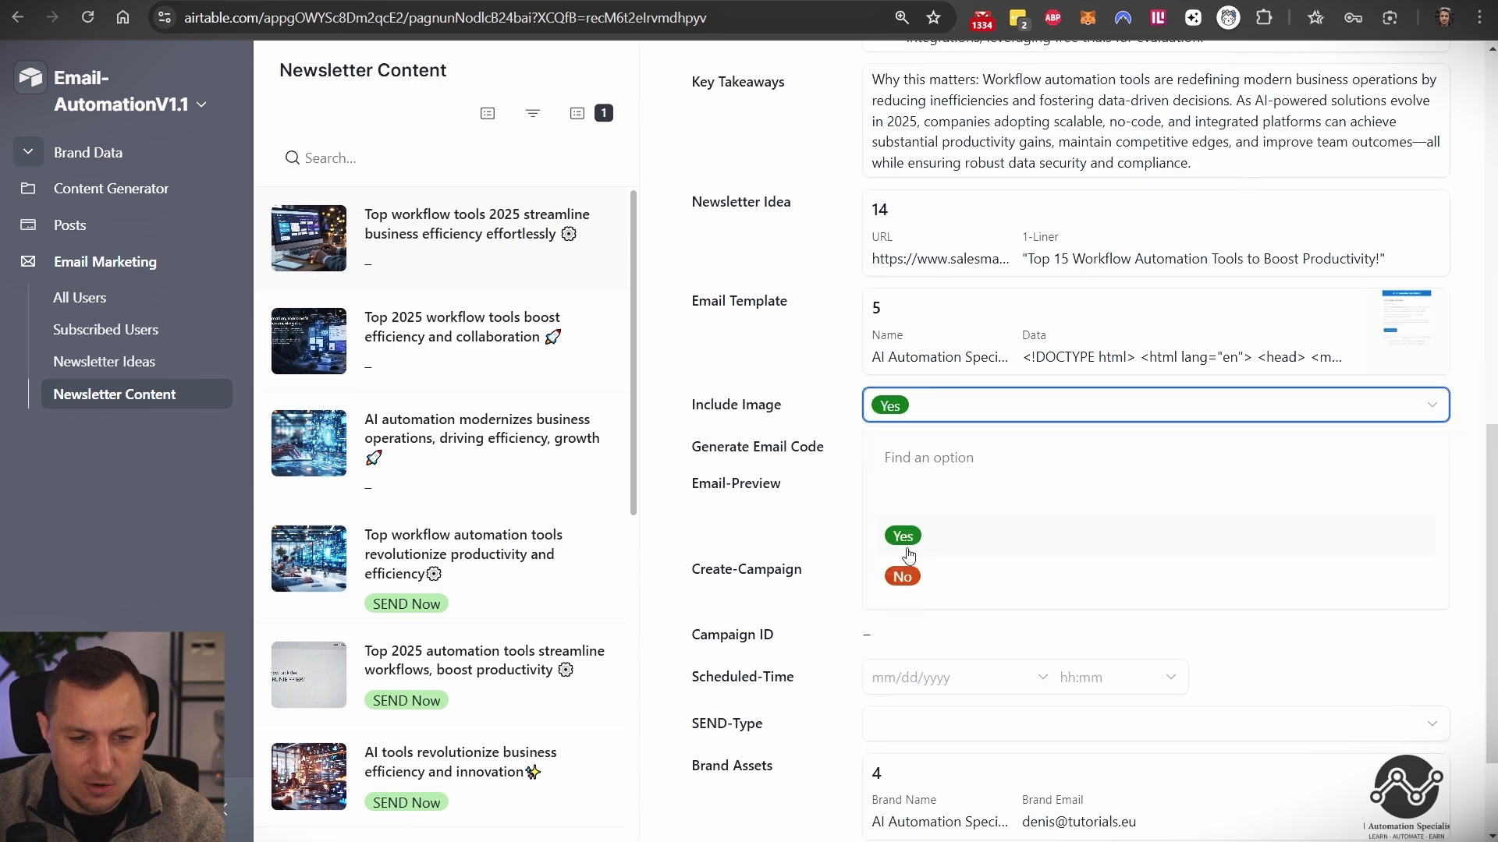
{"action": "left_click", "coordinate": [899, 577]}
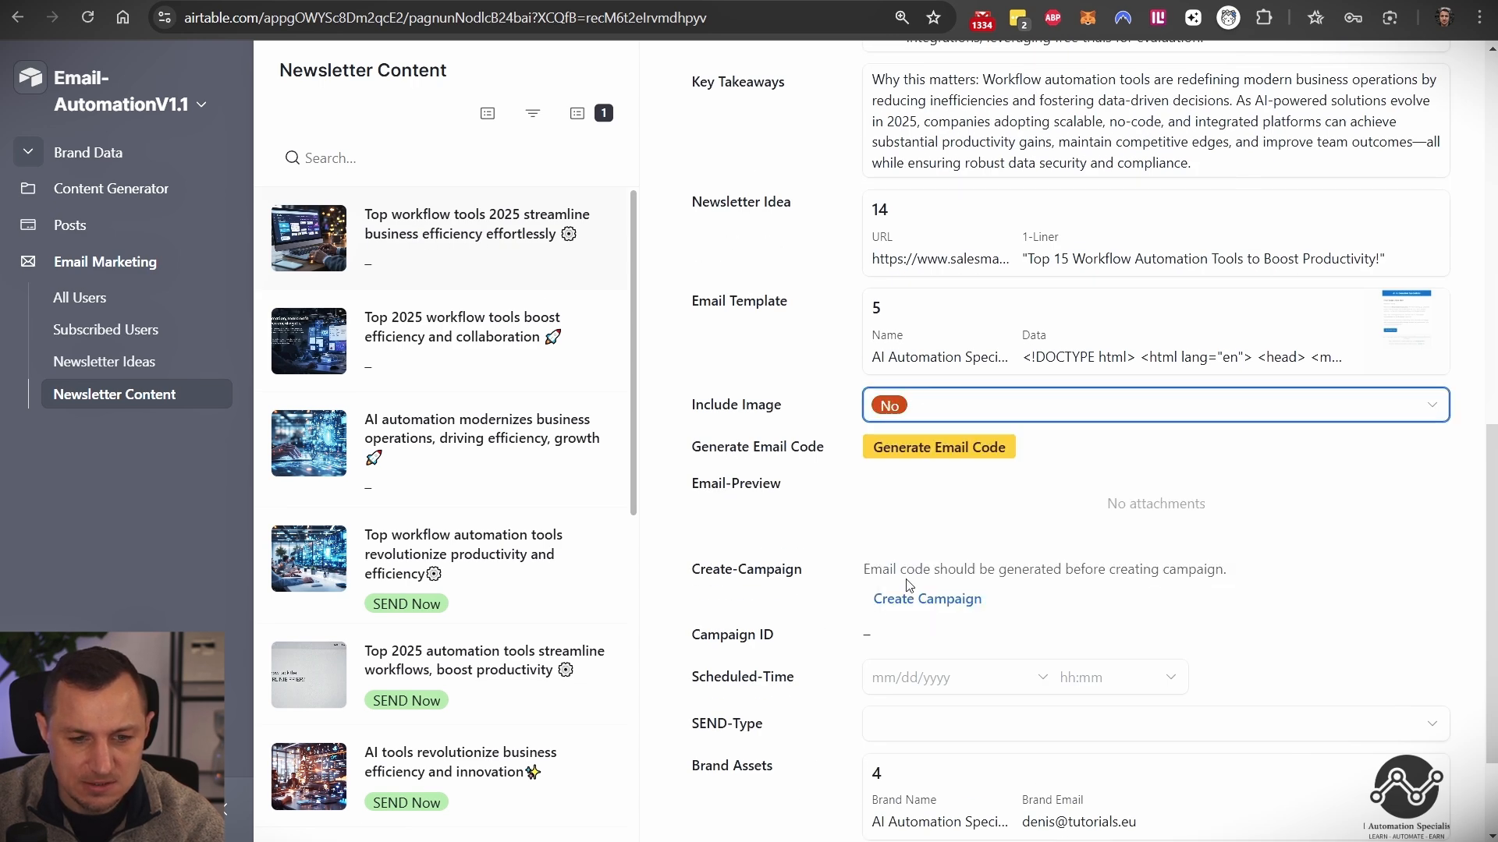
{"action": "left_click", "coordinate": [962, 450]}
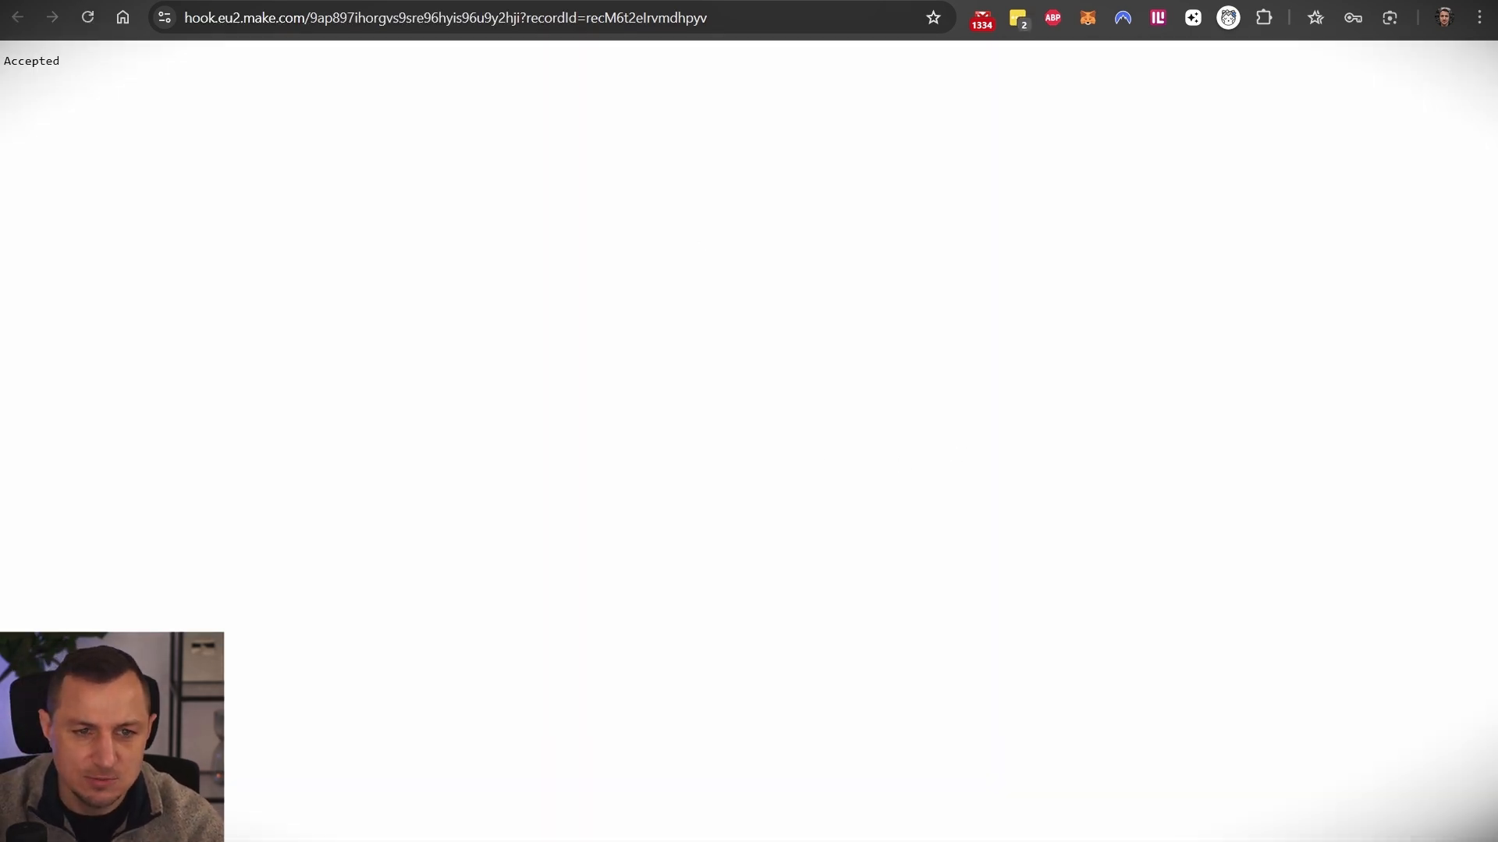
{"action": "key", "text": "ctrl+w"}
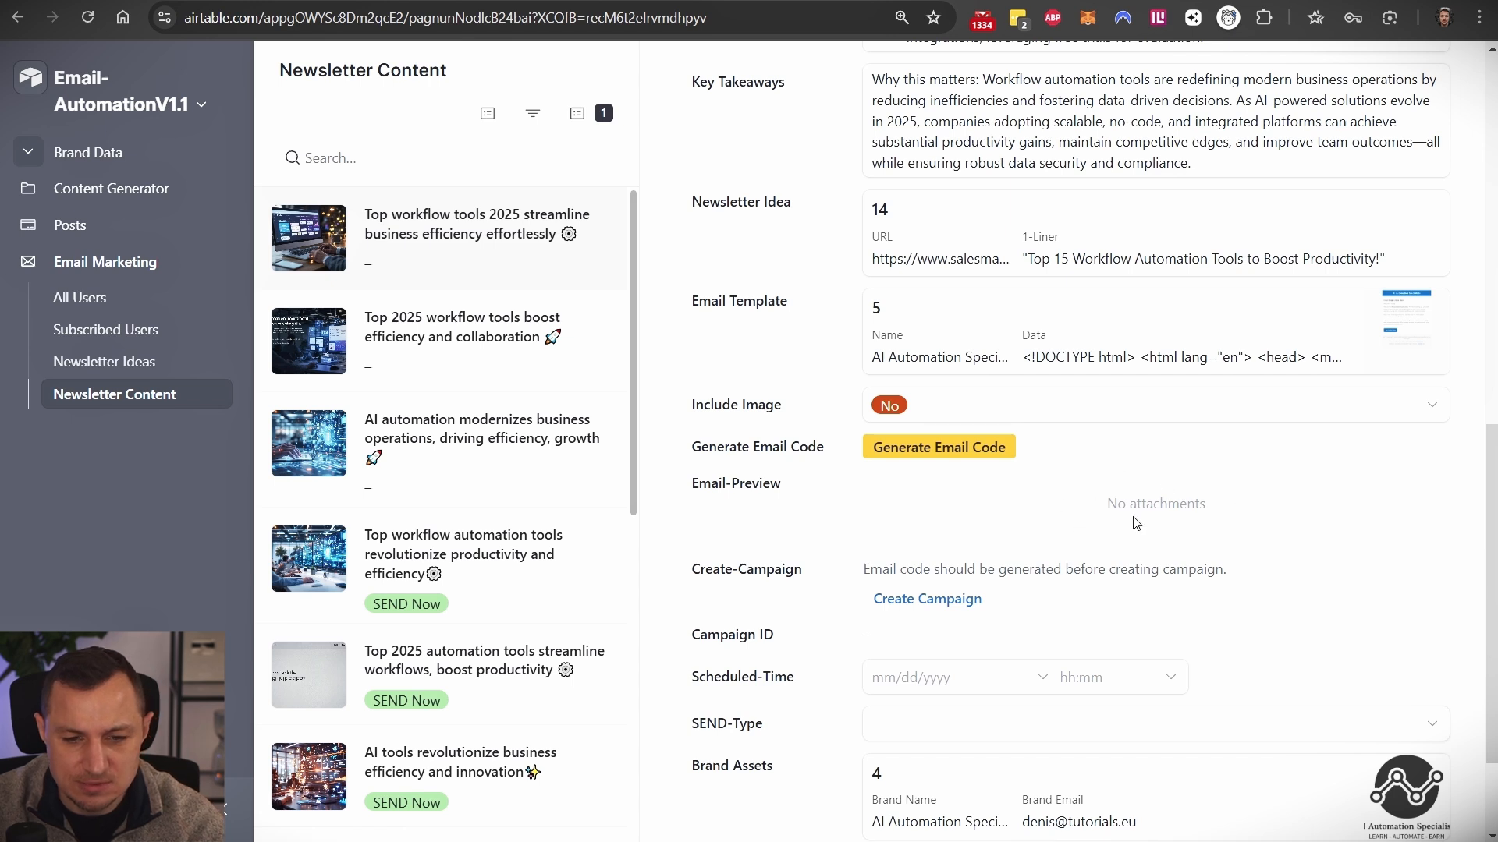
- View the generated email preview image recM6t2eIrvmdhpyv.png at full size
{"action": "left_click_drag", "start_coordinate": [668, 487], "coordinate": [1206, 507]}
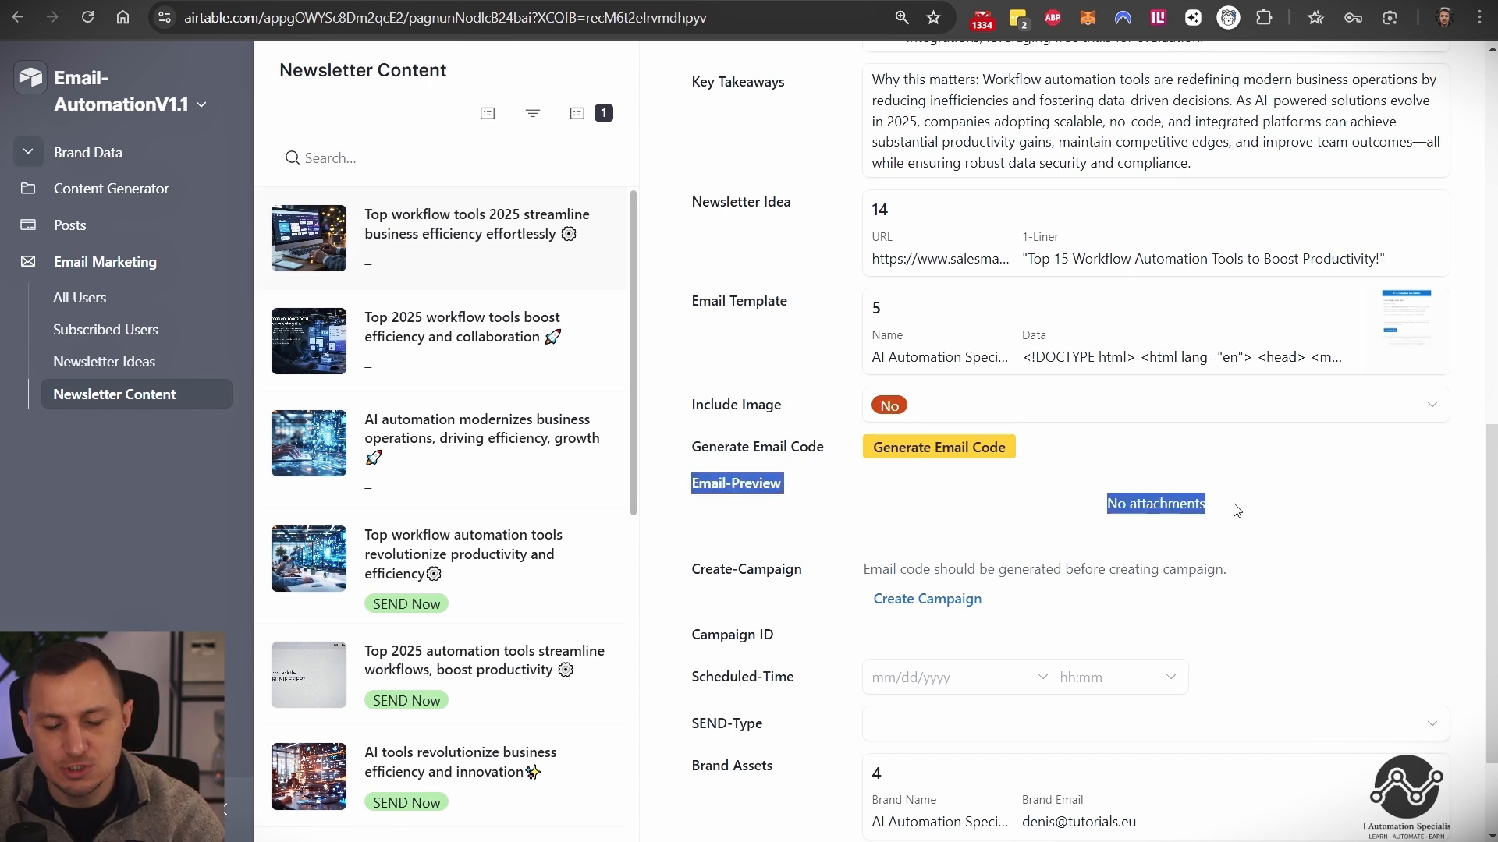
{"action": "left_click", "coordinate": [1303, 503]}
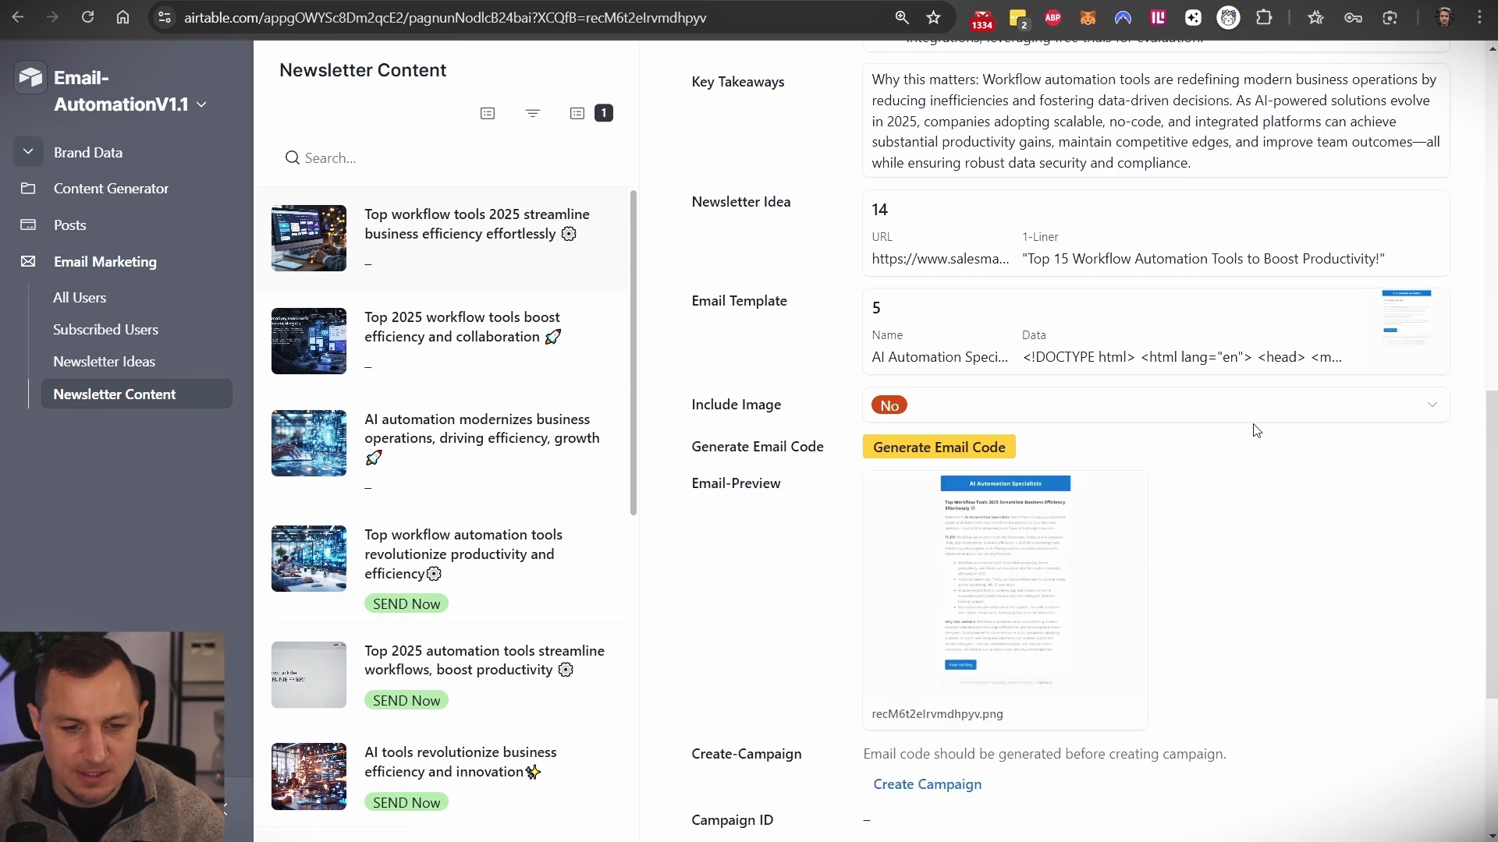
{"action": "scroll", "coordinate": [1260, 537], "scroll_direction": "down", "scroll_amount": 3}
{"action": "left_click", "coordinate": [1006, 374]}
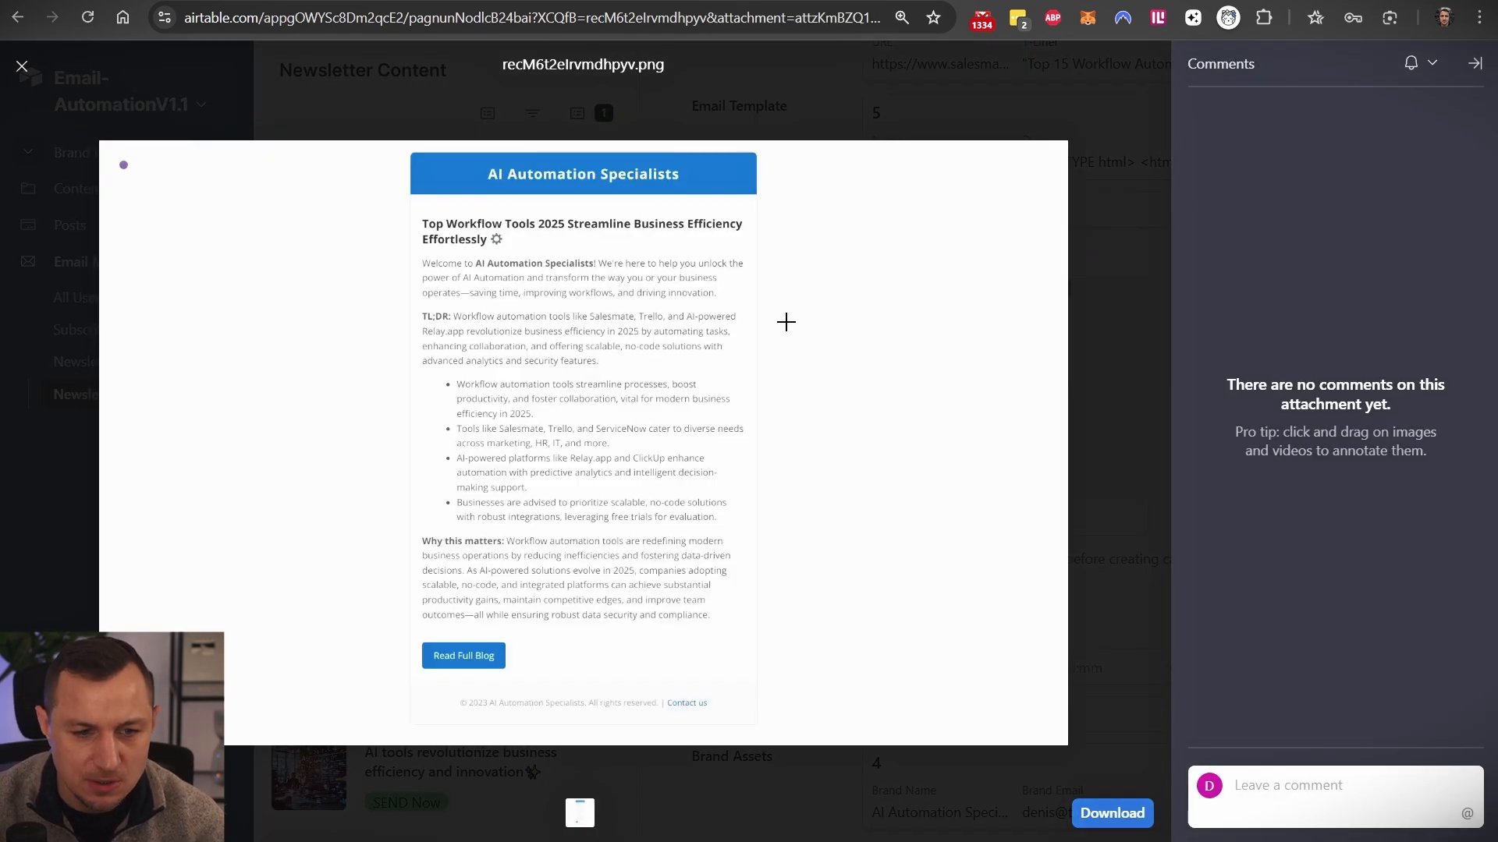
{"action": "left_click_drag", "start_coordinate": [404, 159], "coordinate": [754, 705]}
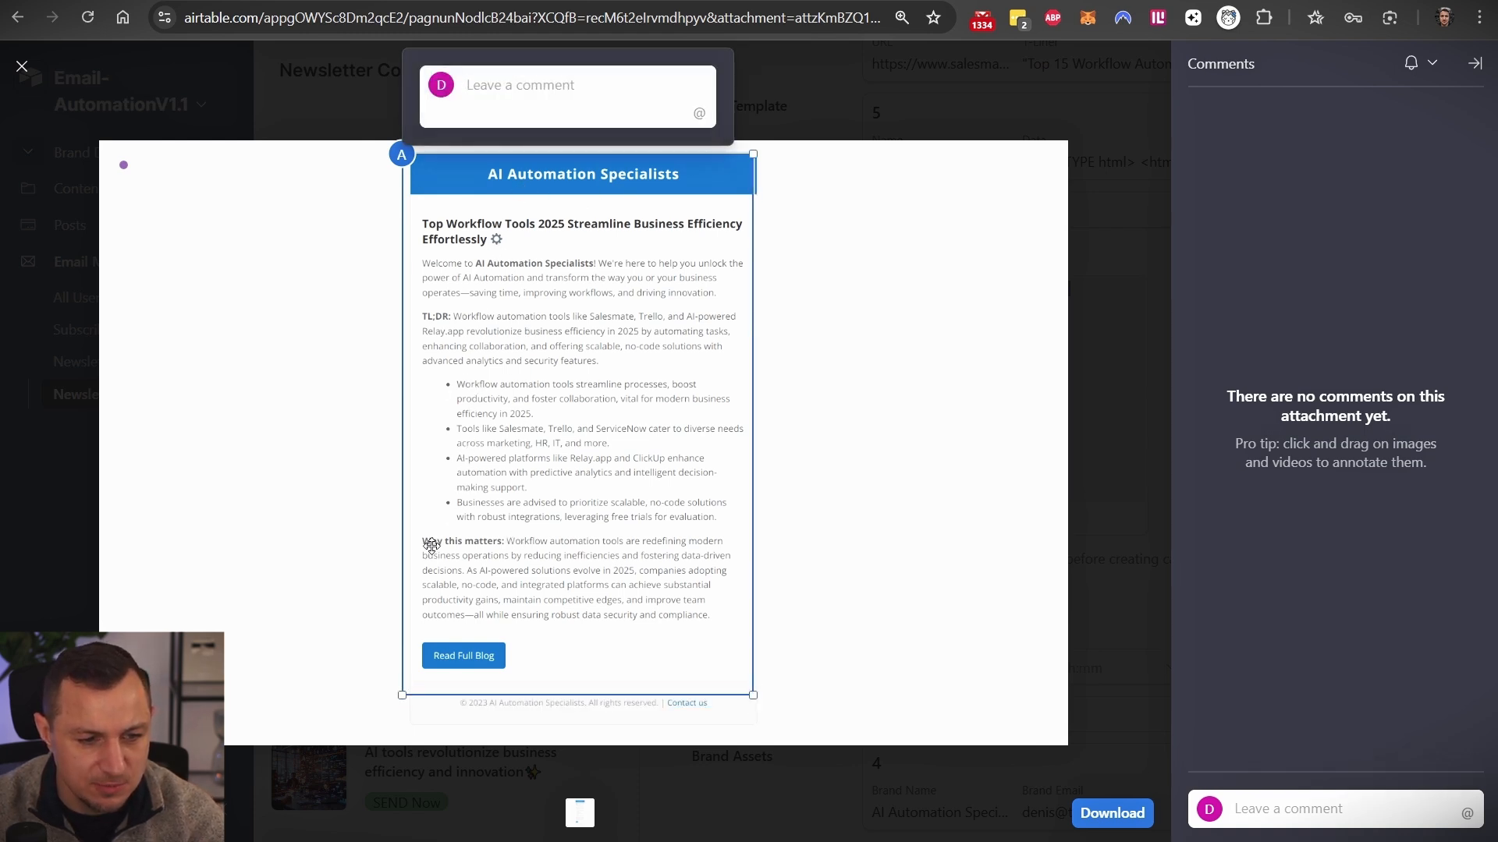
{"action": "key", "text": "Escape"}
- Create the Mailchimp campaign for the record, producing Campaign ID e44982473c
{"action": "left_click", "coordinate": [937, 135]}
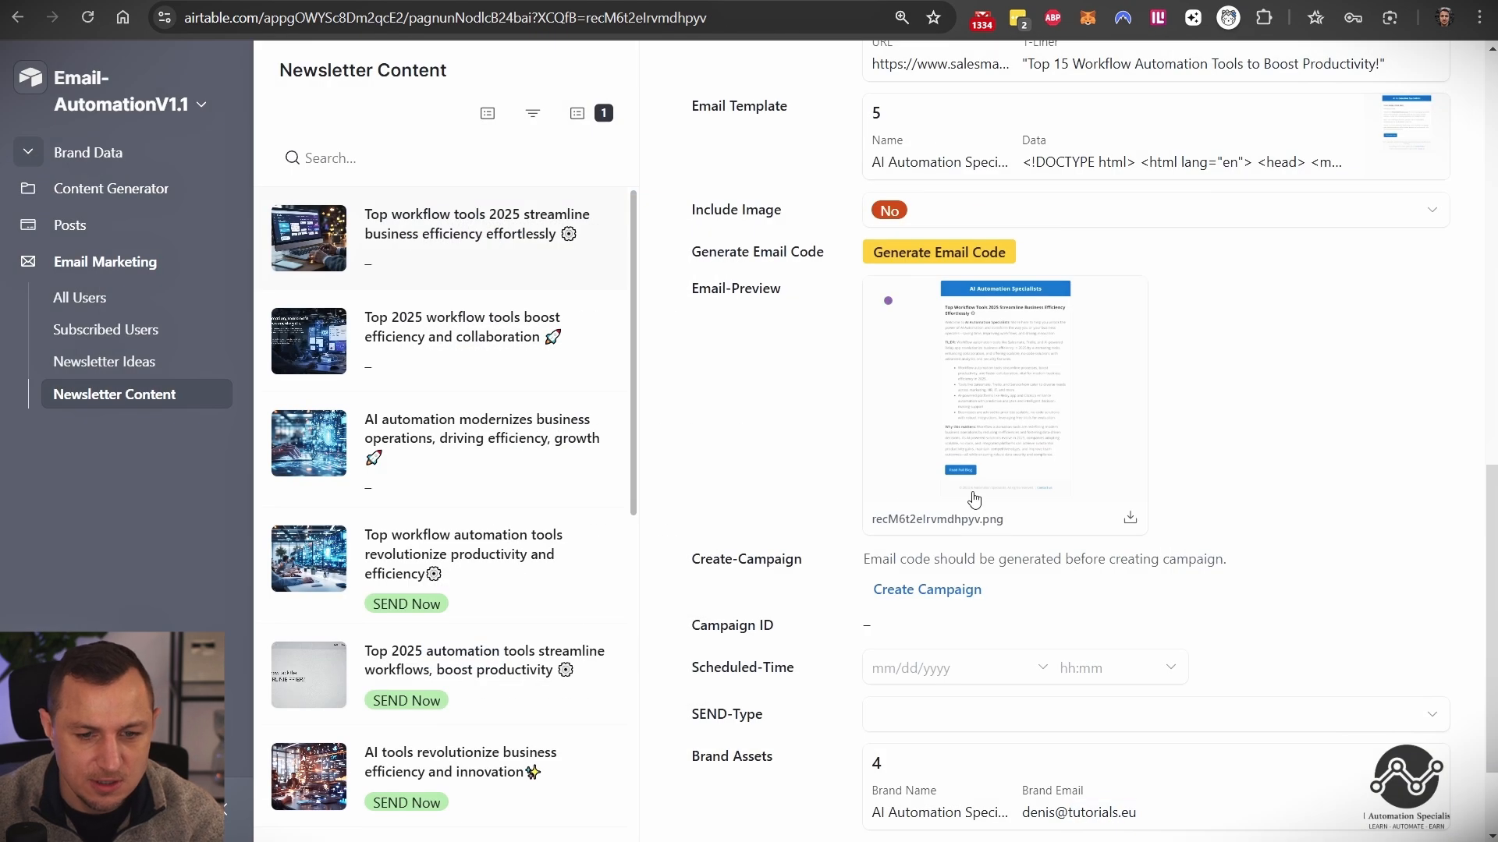
{"action": "scroll", "coordinate": [936, 483], "scroll_direction": "down", "scroll_amount": 1}
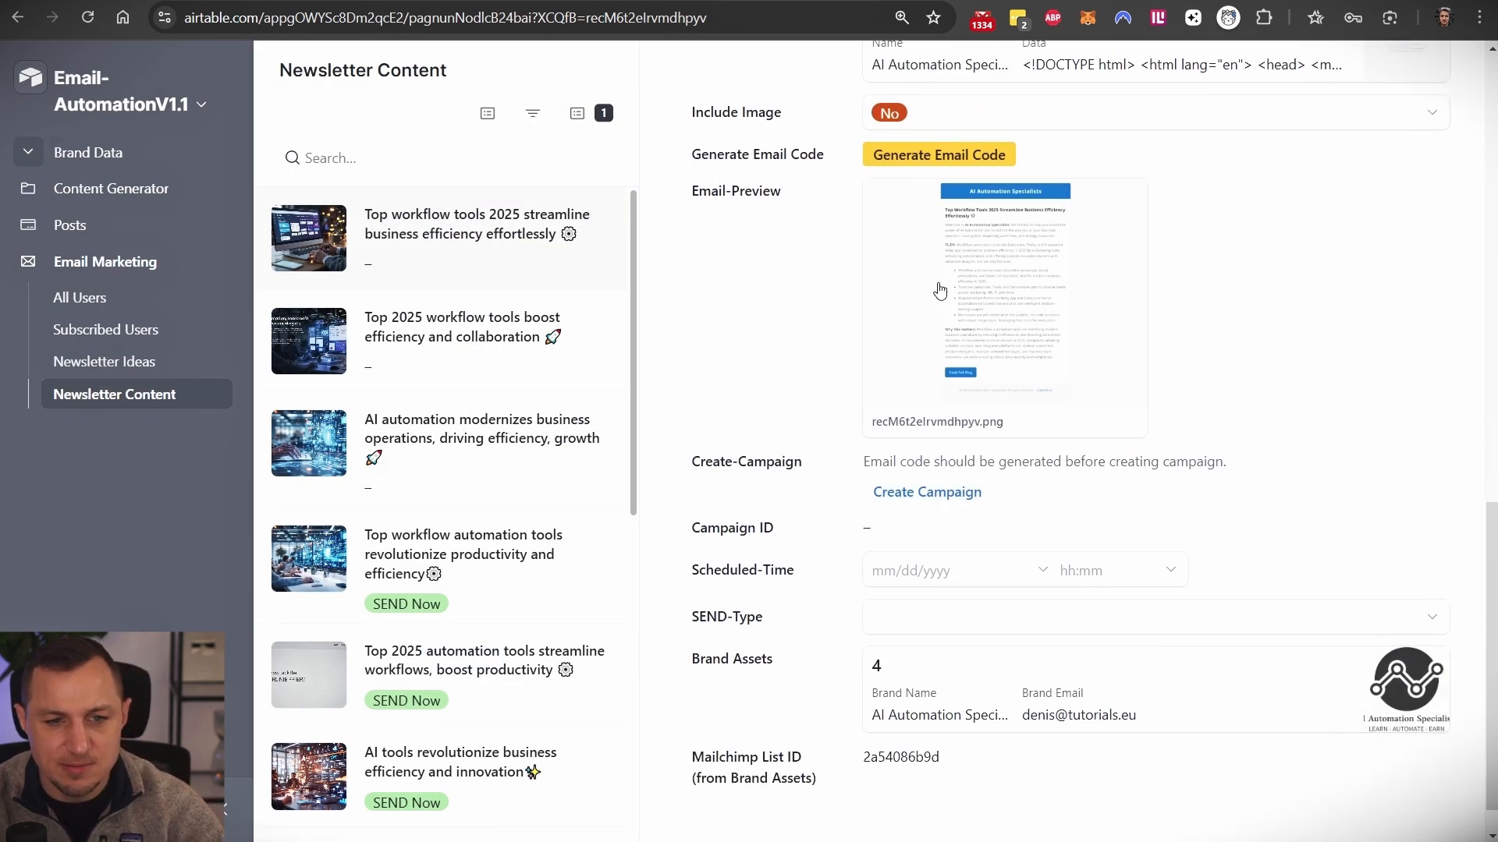
{"action": "left_click", "coordinate": [942, 499]}
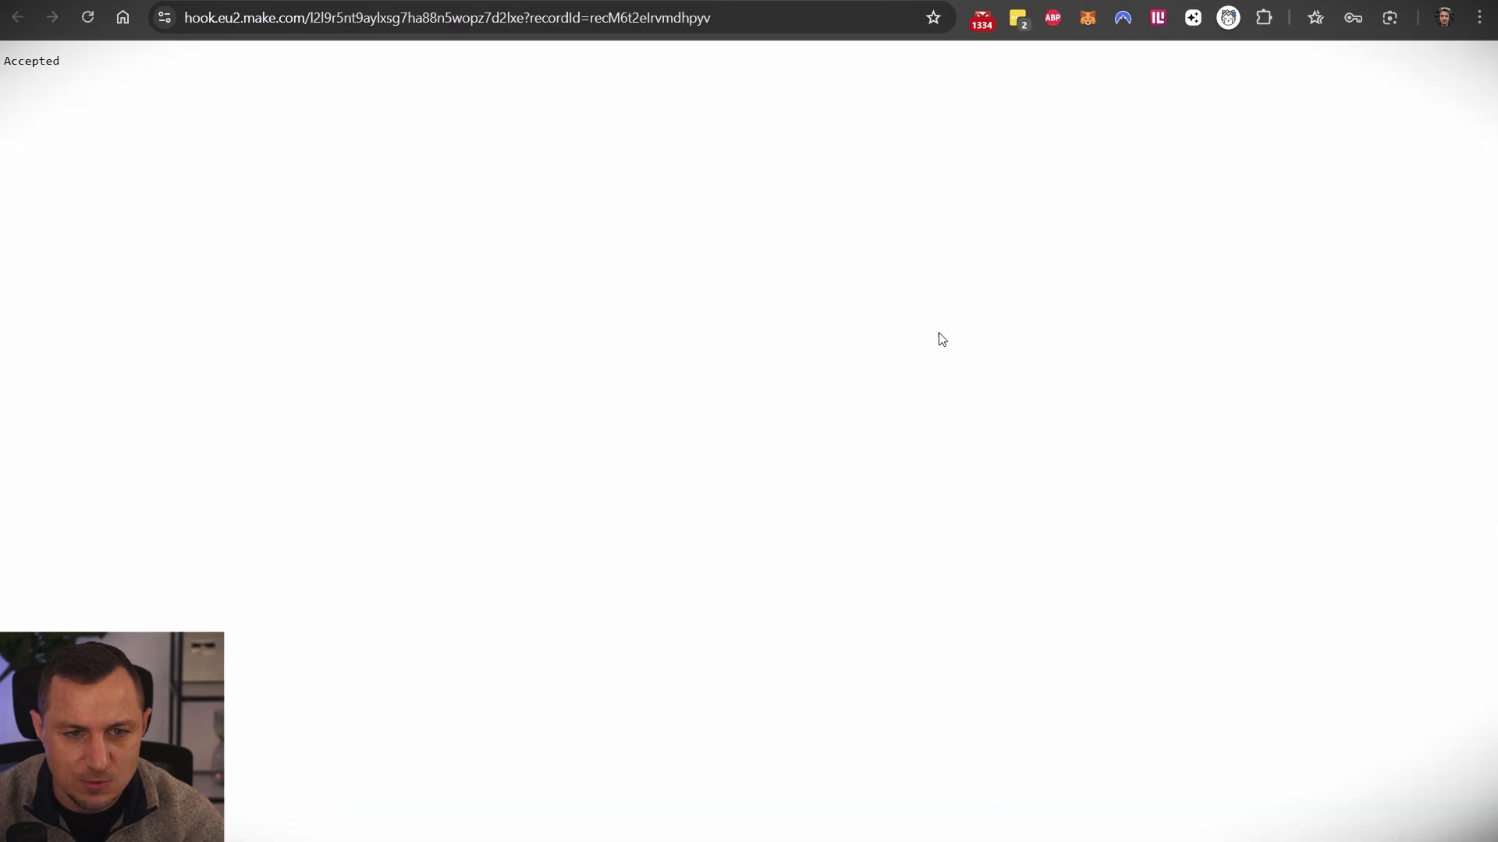
{"action": "key", "text": "ctrl+w"}
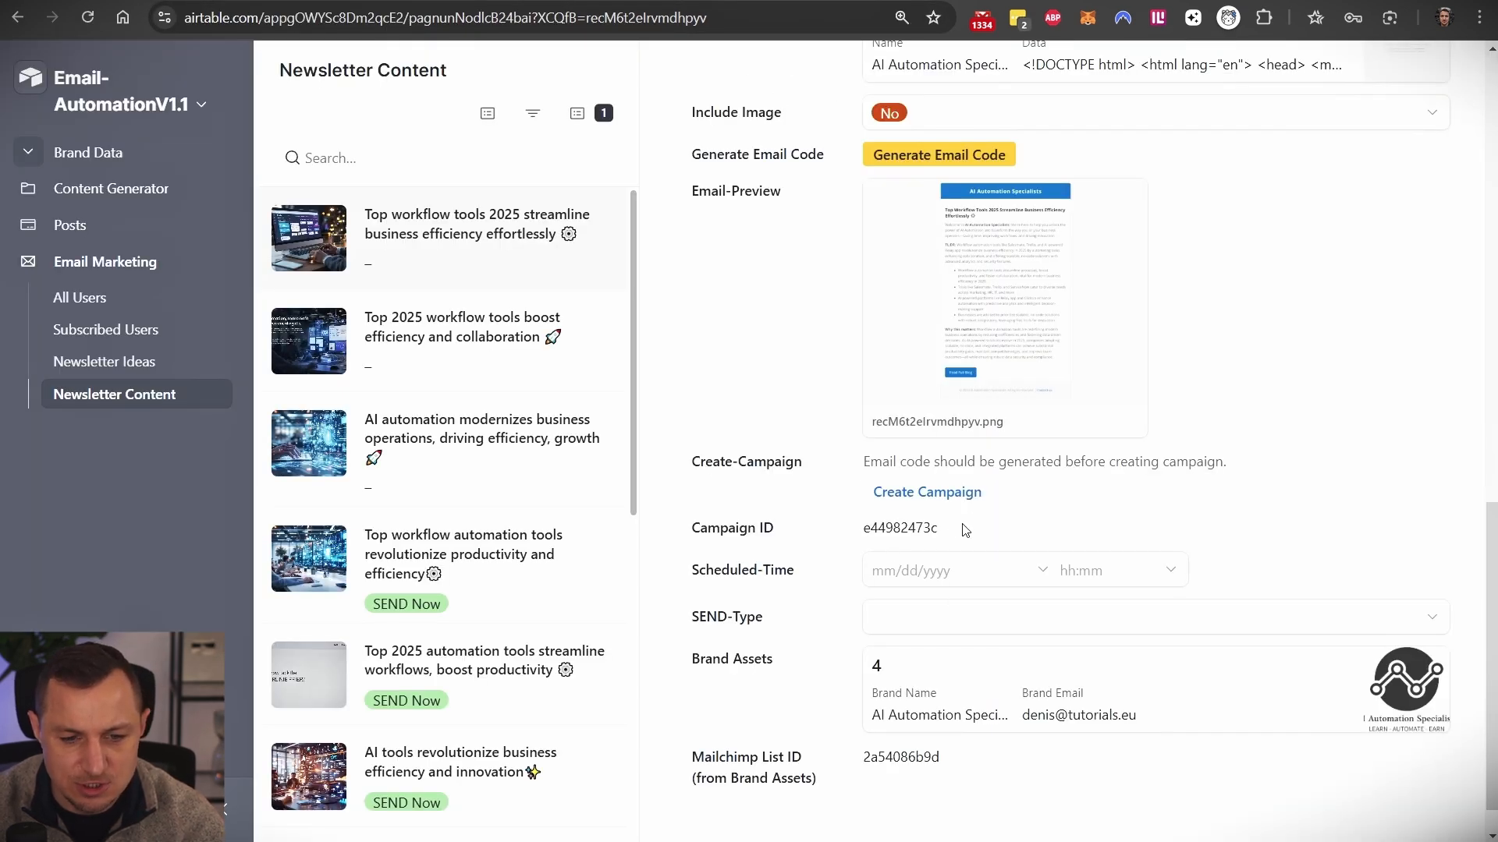
{"action": "left_click_drag", "start_coordinate": [966, 529], "coordinate": [850, 535]}
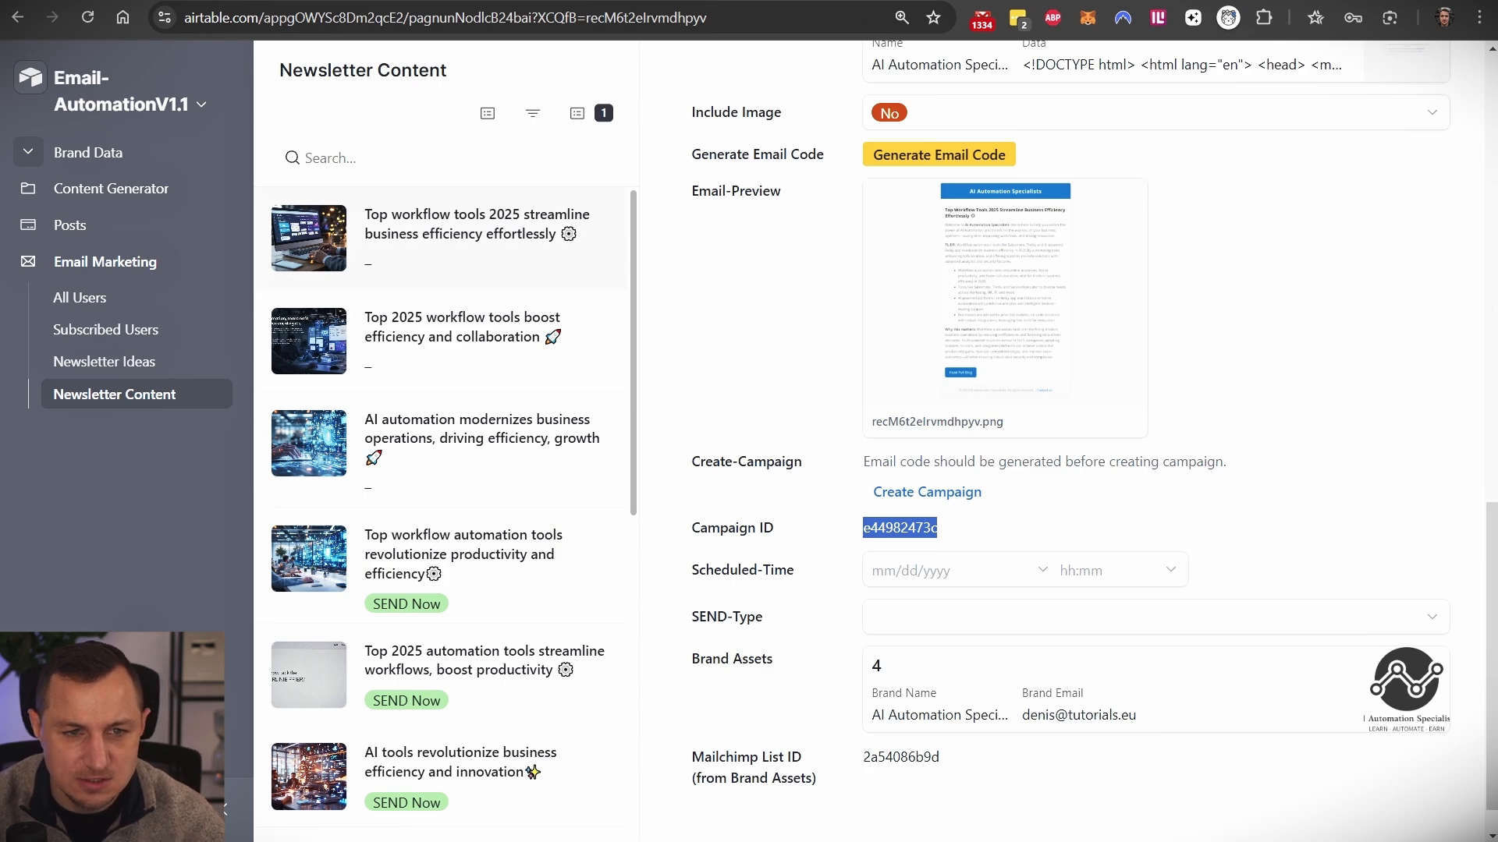
{"action": "key", "text": "ctrl+Tab"}
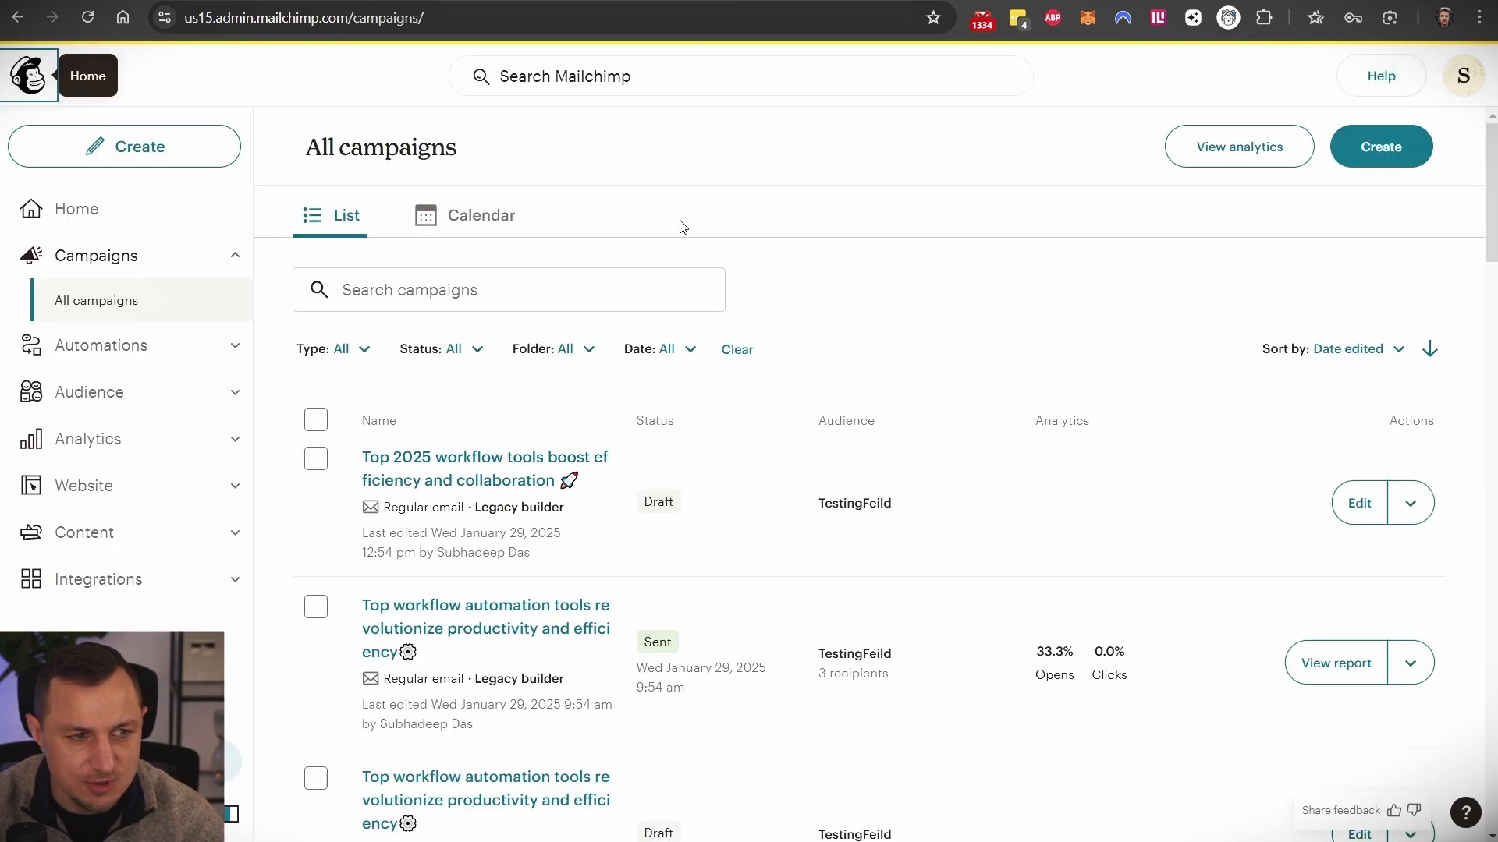
- Refresh Mailchimp's All campaigns and open the new 'Top workflow tools 2025' draft to review it
{"action": "left_click", "coordinate": [88, 19]}
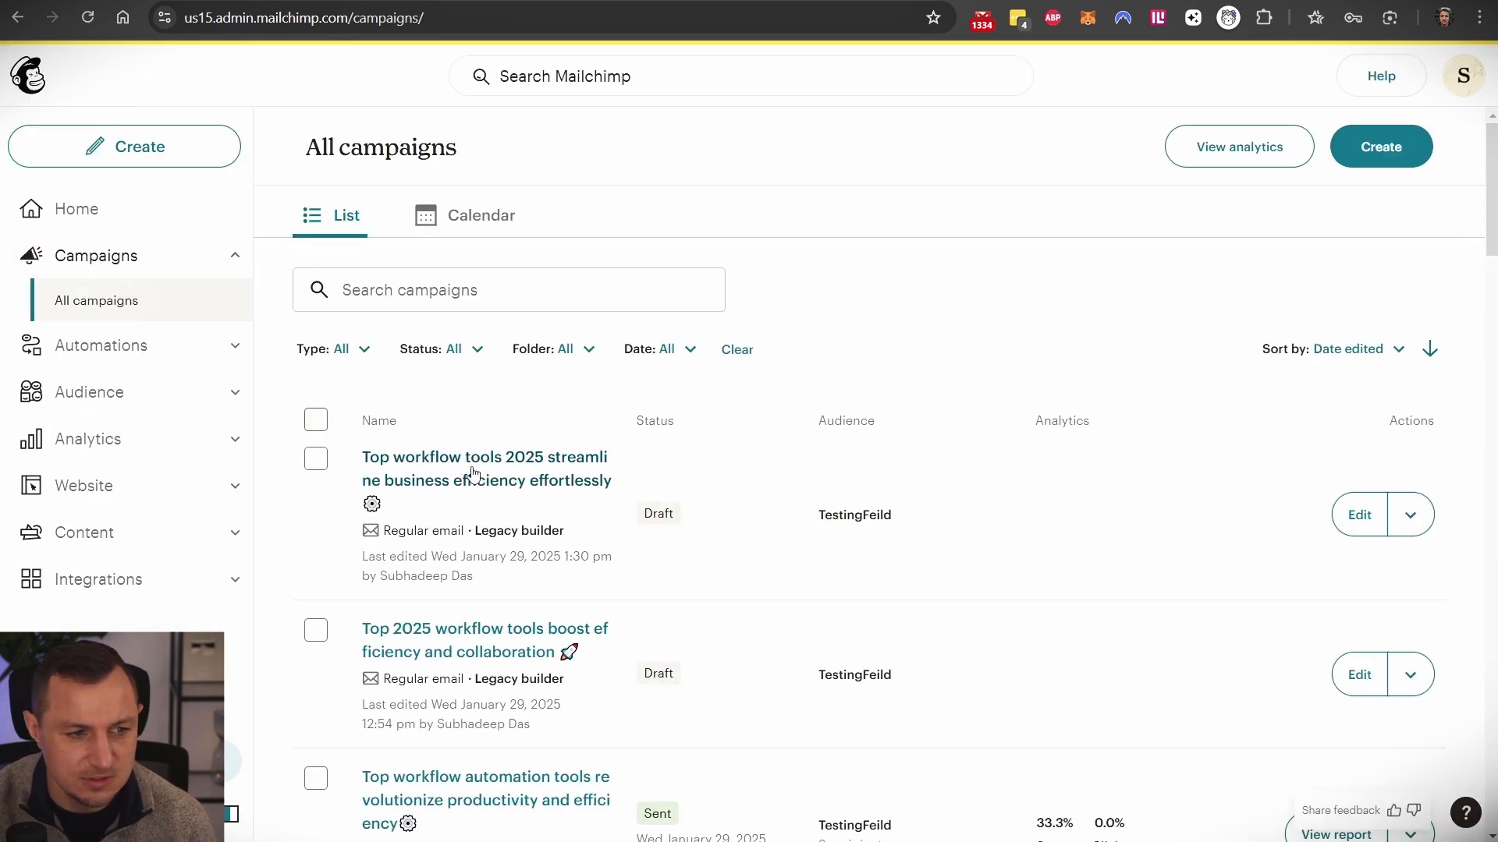
{"action": "left_click", "coordinate": [520, 462]}
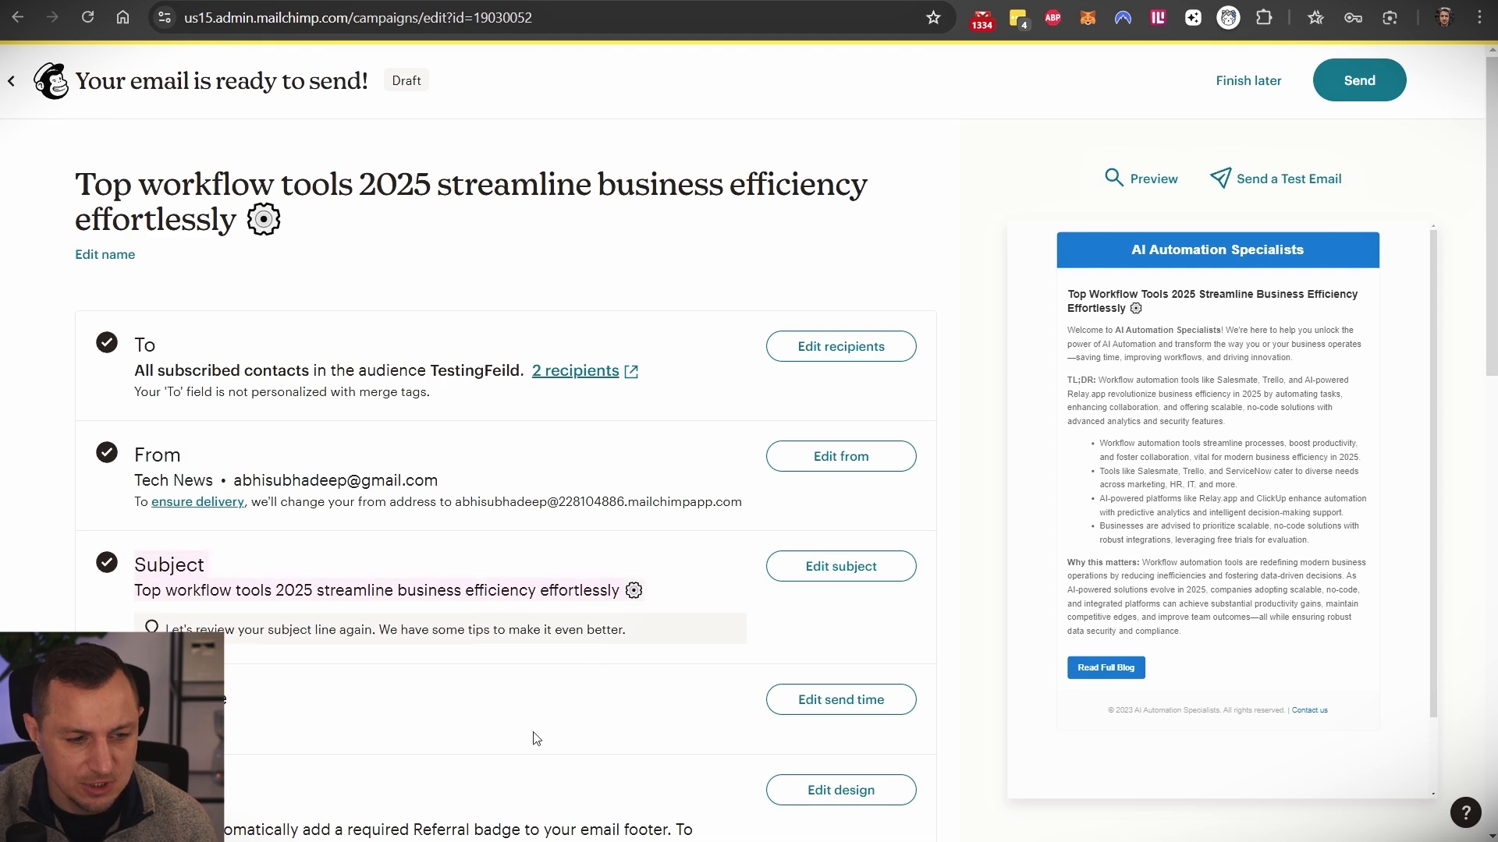
{"action": "scroll", "coordinate": [445, 503], "scroll_direction": "down", "scroll_amount": 3}
{"action": "scroll", "coordinate": [445, 503], "scroll_direction": "down", "scroll_amount": 2}
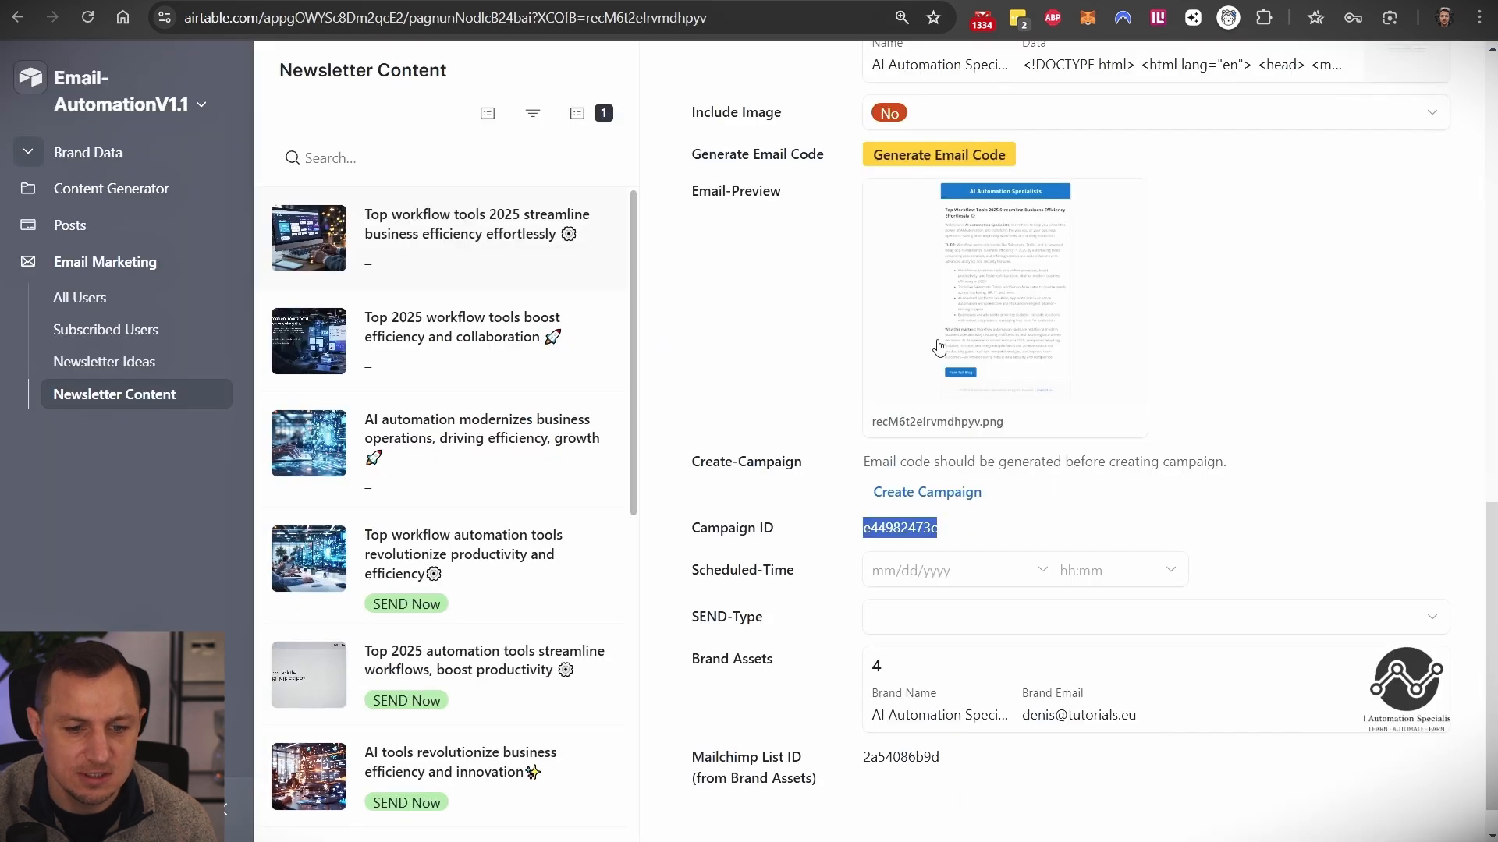
- Pick SEND Now from the workflow-tools record's SEND-Type dropdown
{"action": "scroll", "coordinate": [928, 546], "scroll_direction": "down", "scroll_amount": 1}
{"action": "left_click", "coordinate": [926, 523]}
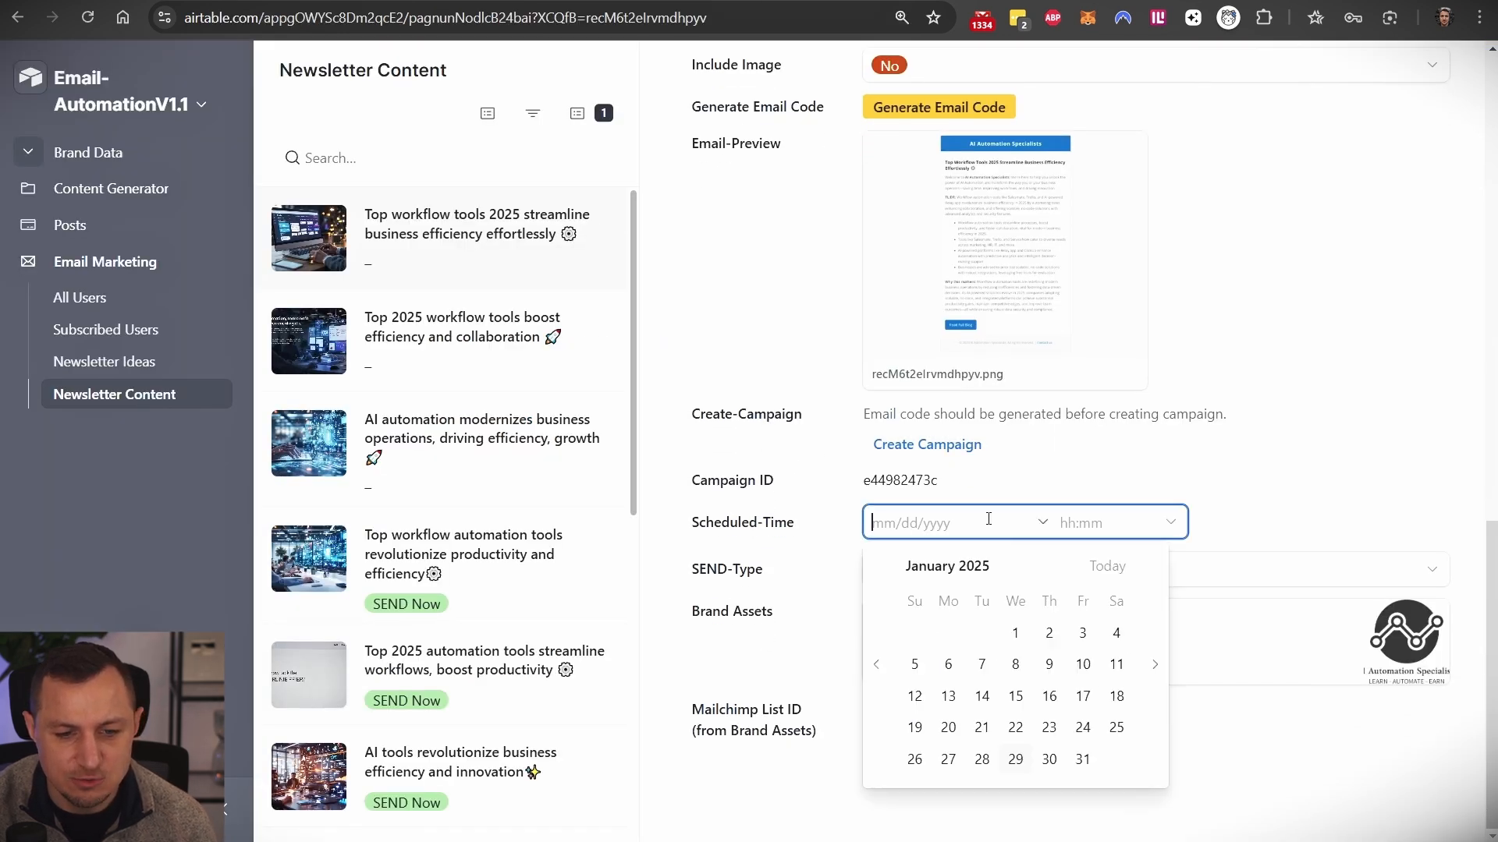
{"action": "left_click", "coordinate": [766, 529]}
{"action": "left_click", "coordinate": [913, 573]}
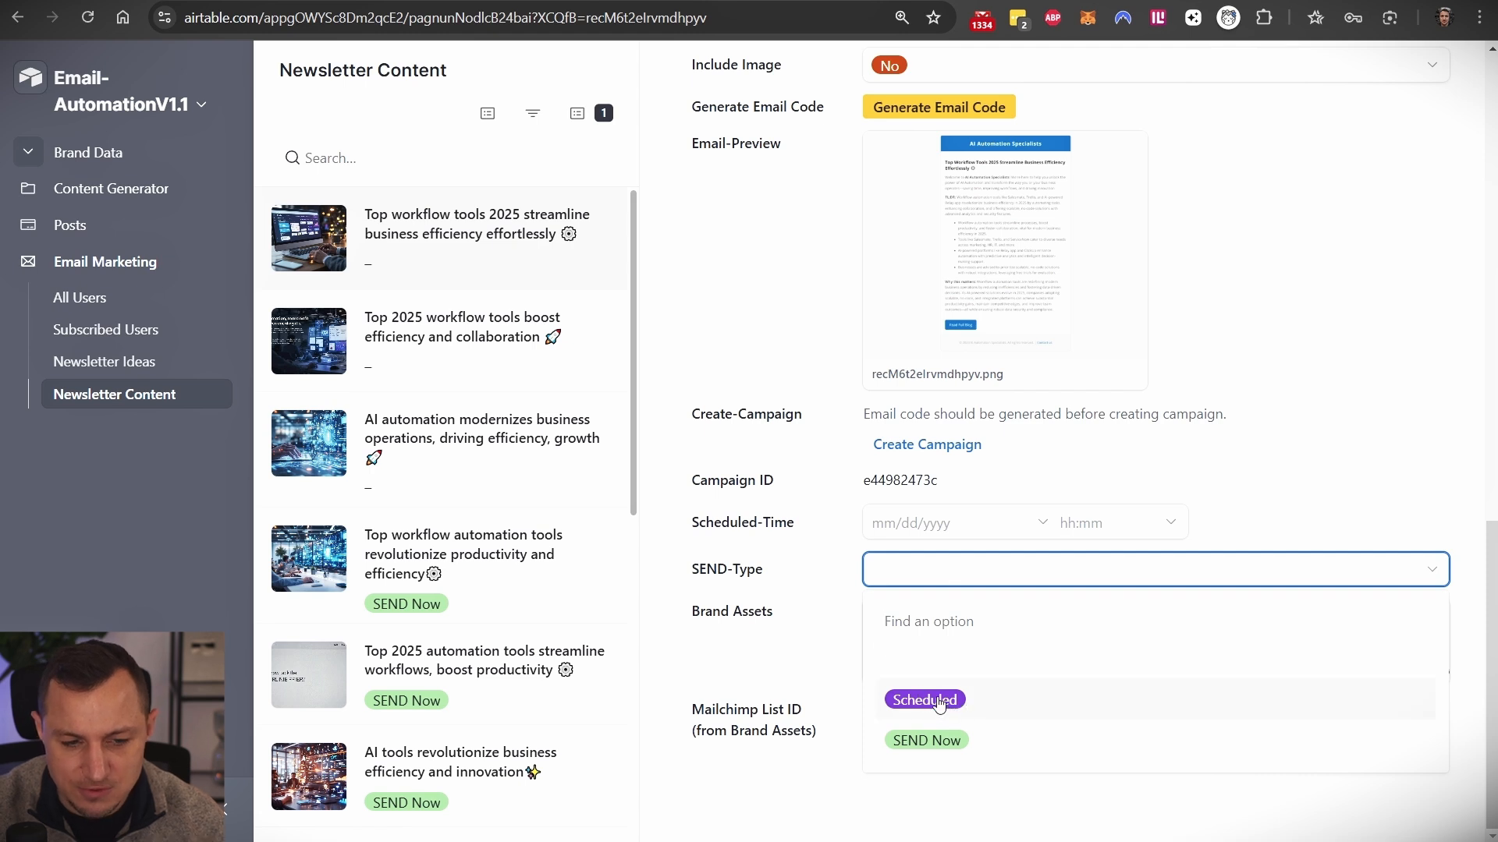
{"action": "left_click", "coordinate": [1279, 480]}
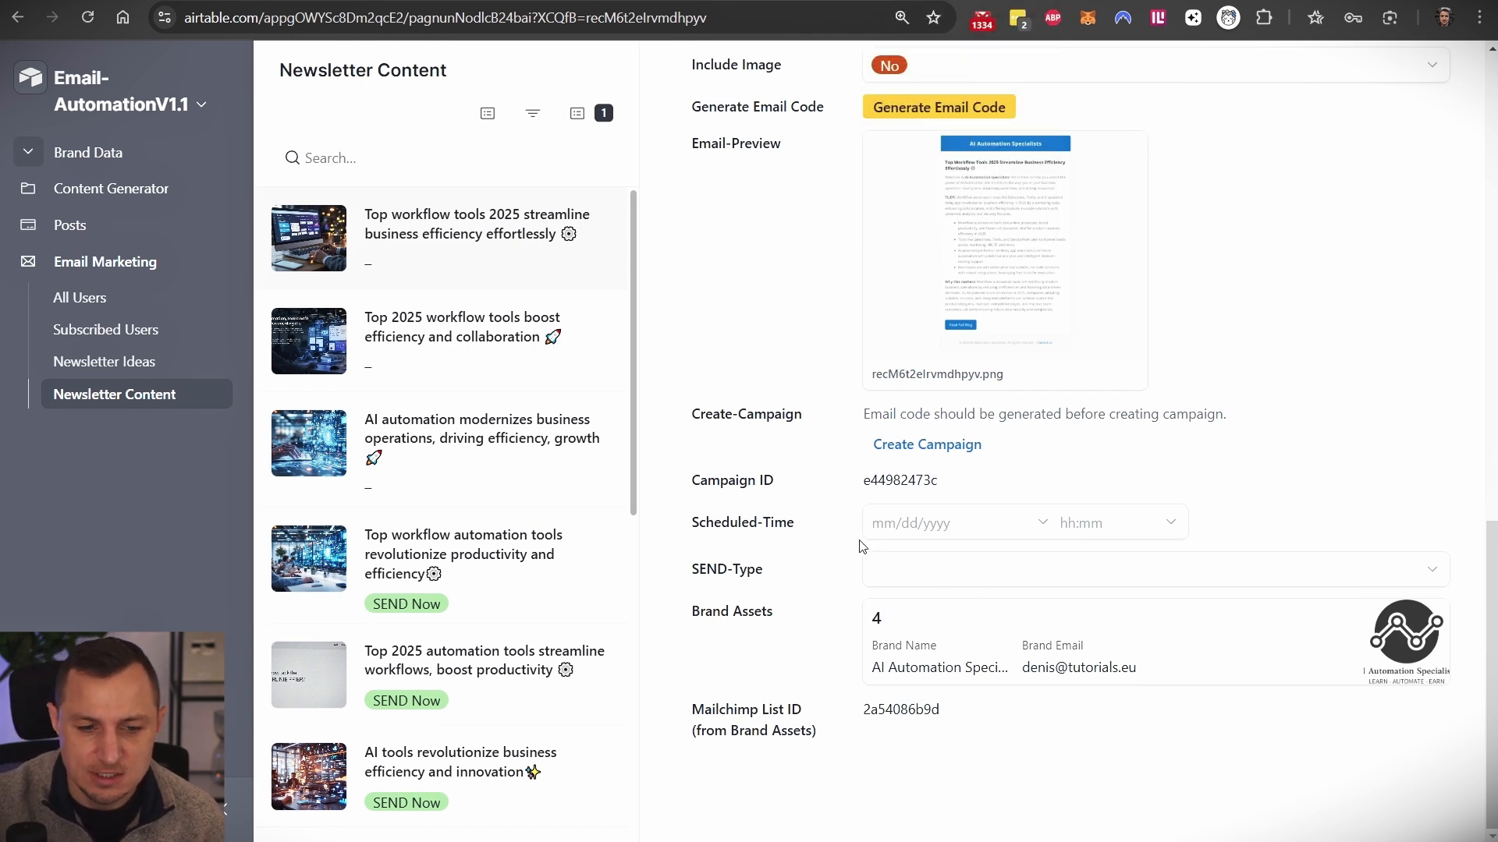
{"action": "left_click", "coordinate": [895, 583]}
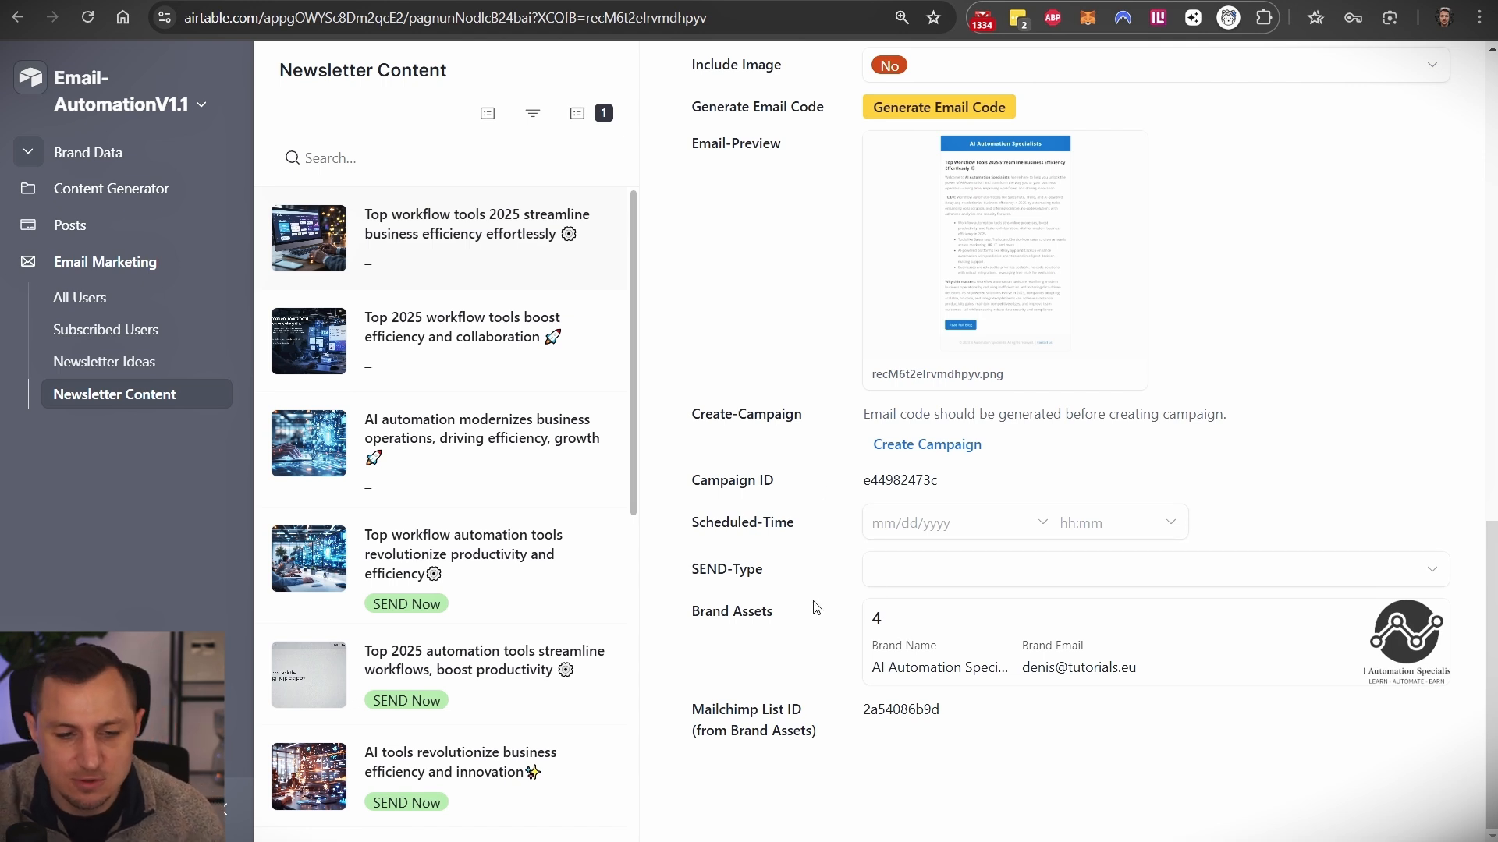
{"action": "left_click", "coordinate": [905, 572]}
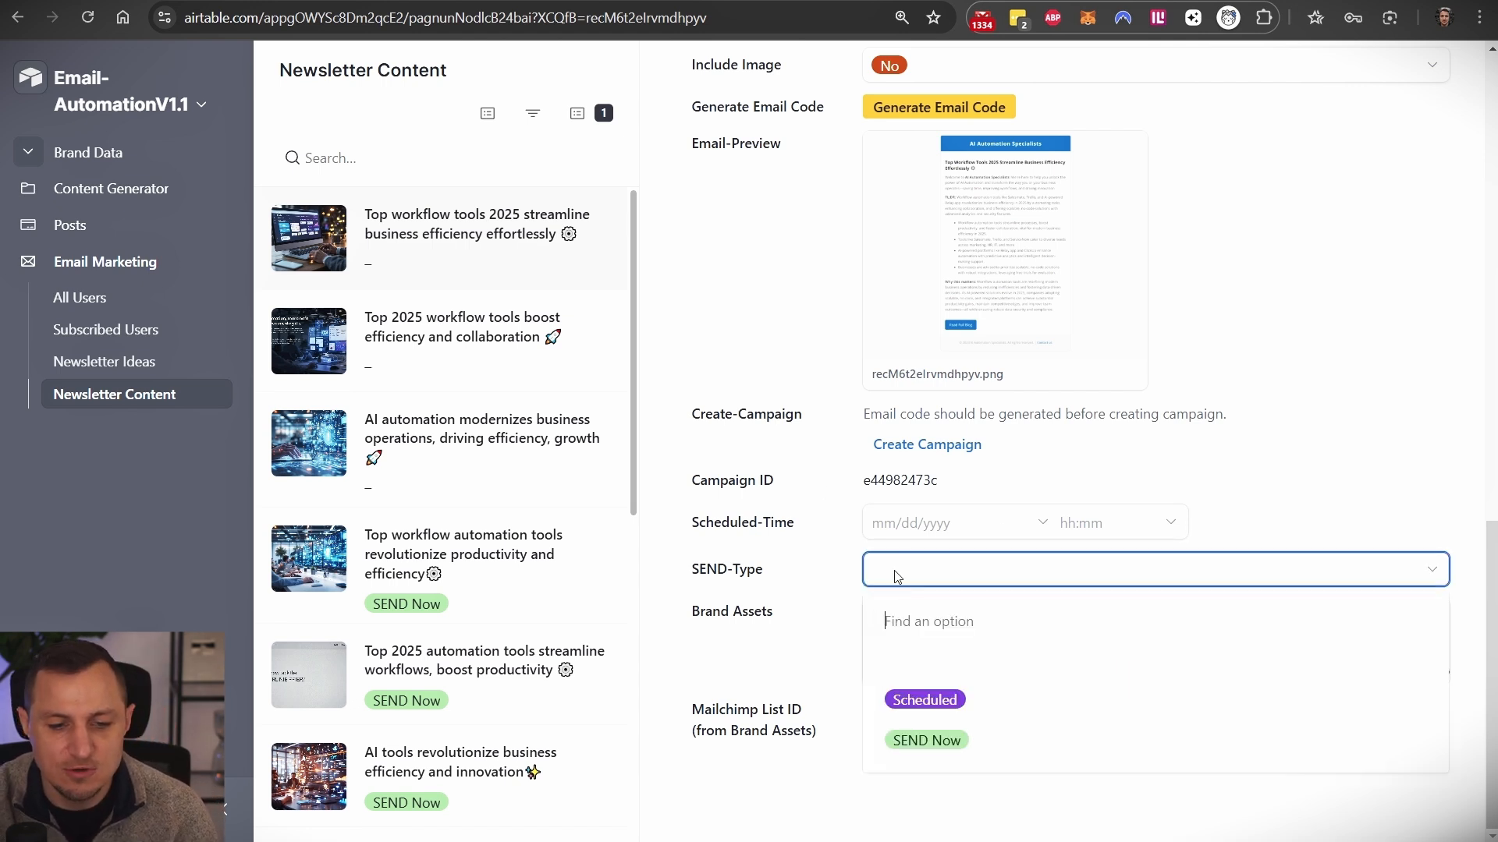
{"action": "left_click", "coordinate": [930, 743]}
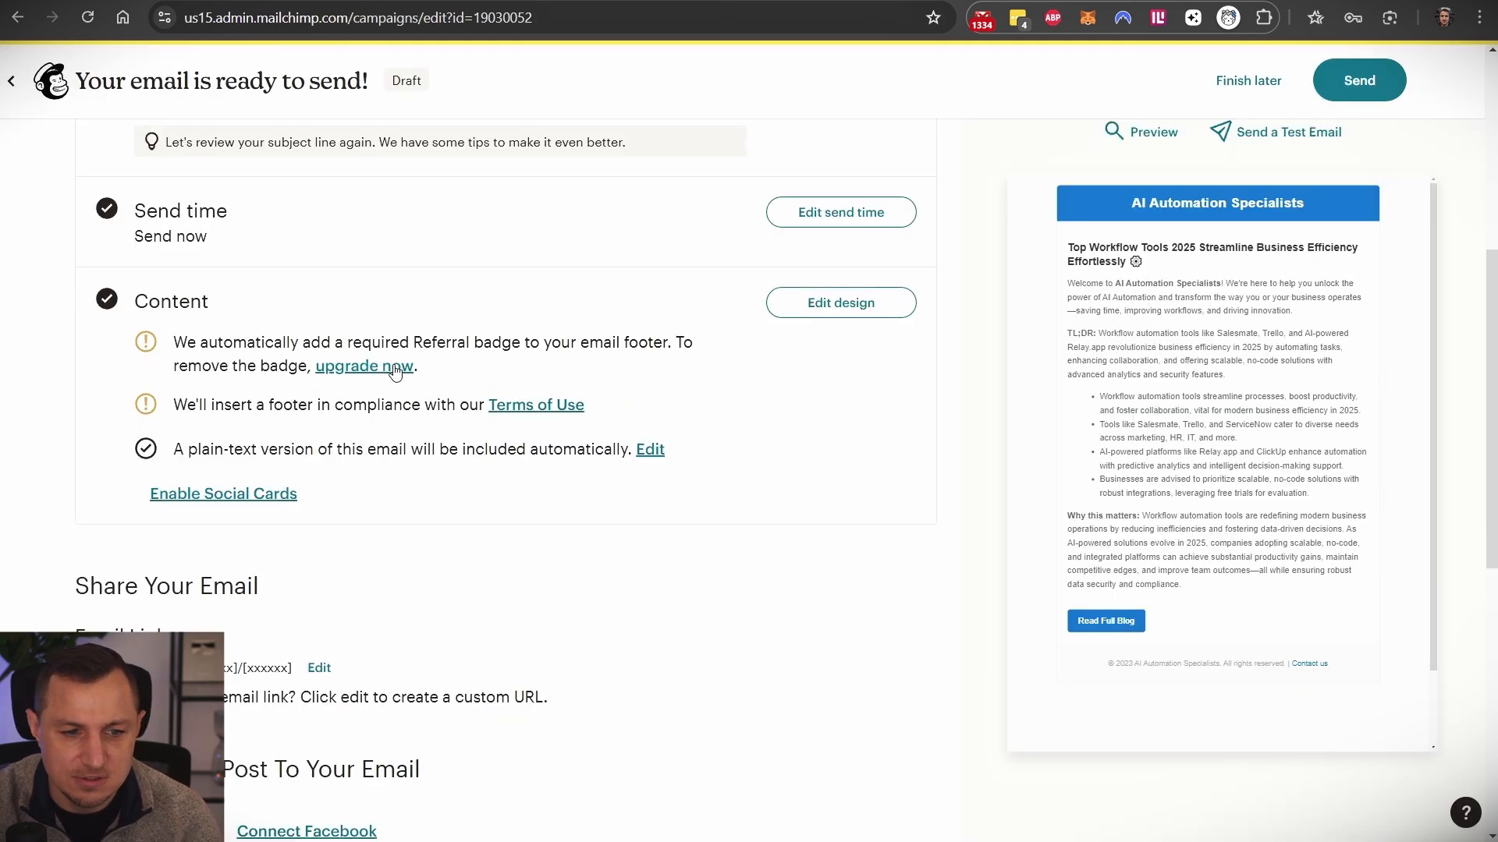
- Check the Mailchimp draft's recipient list and title before returning to Airtable's Newsletter Content
{"action": "scroll", "coordinate": [528, 425], "scroll_direction": "up", "scroll_amount": 4}
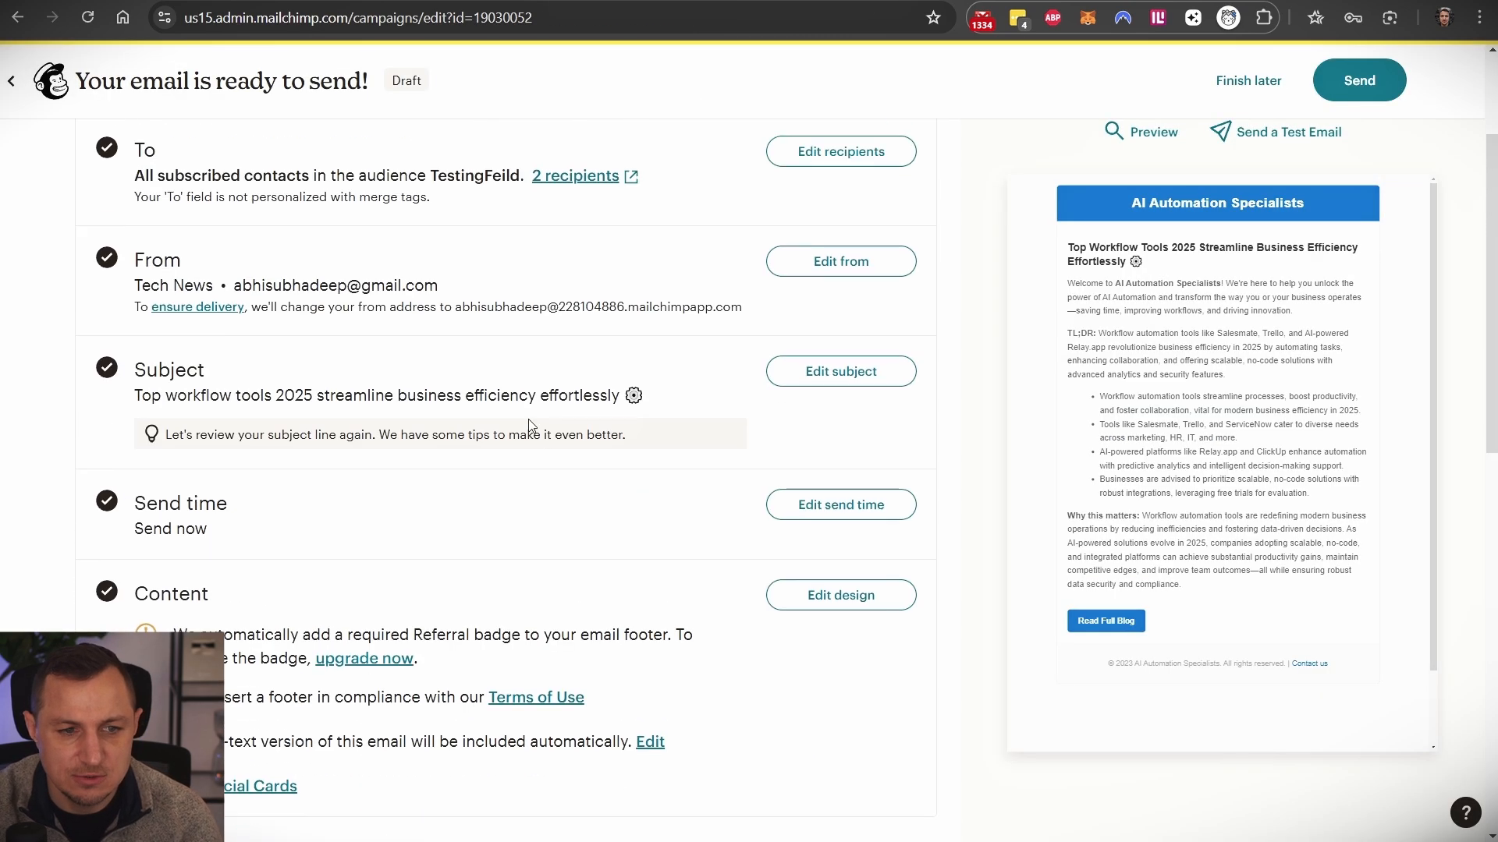
{"action": "left_click", "coordinate": [570, 176]}
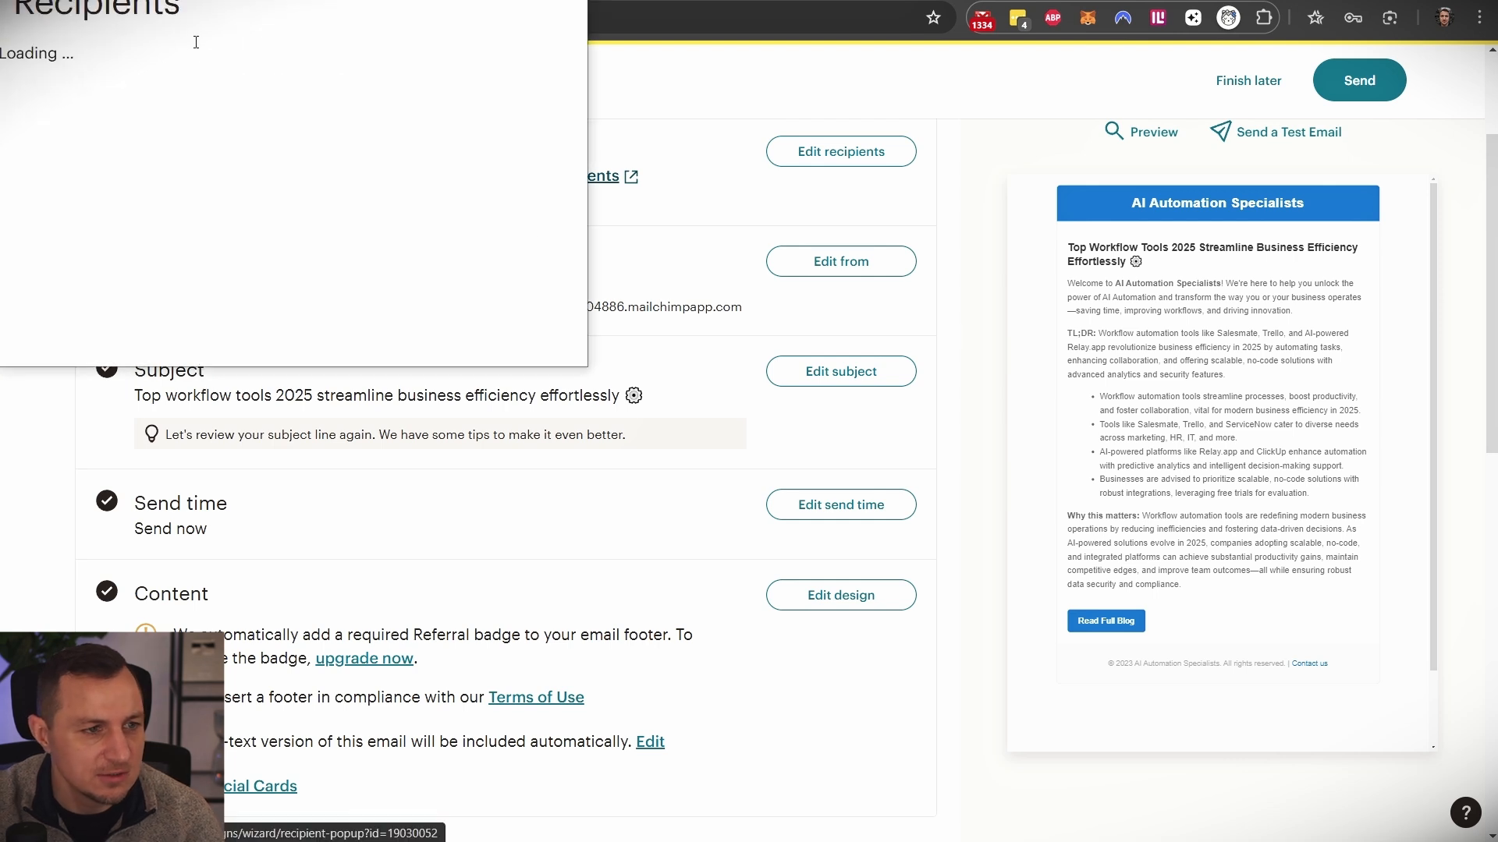
{"action": "left_click", "coordinate": [570, 0]}
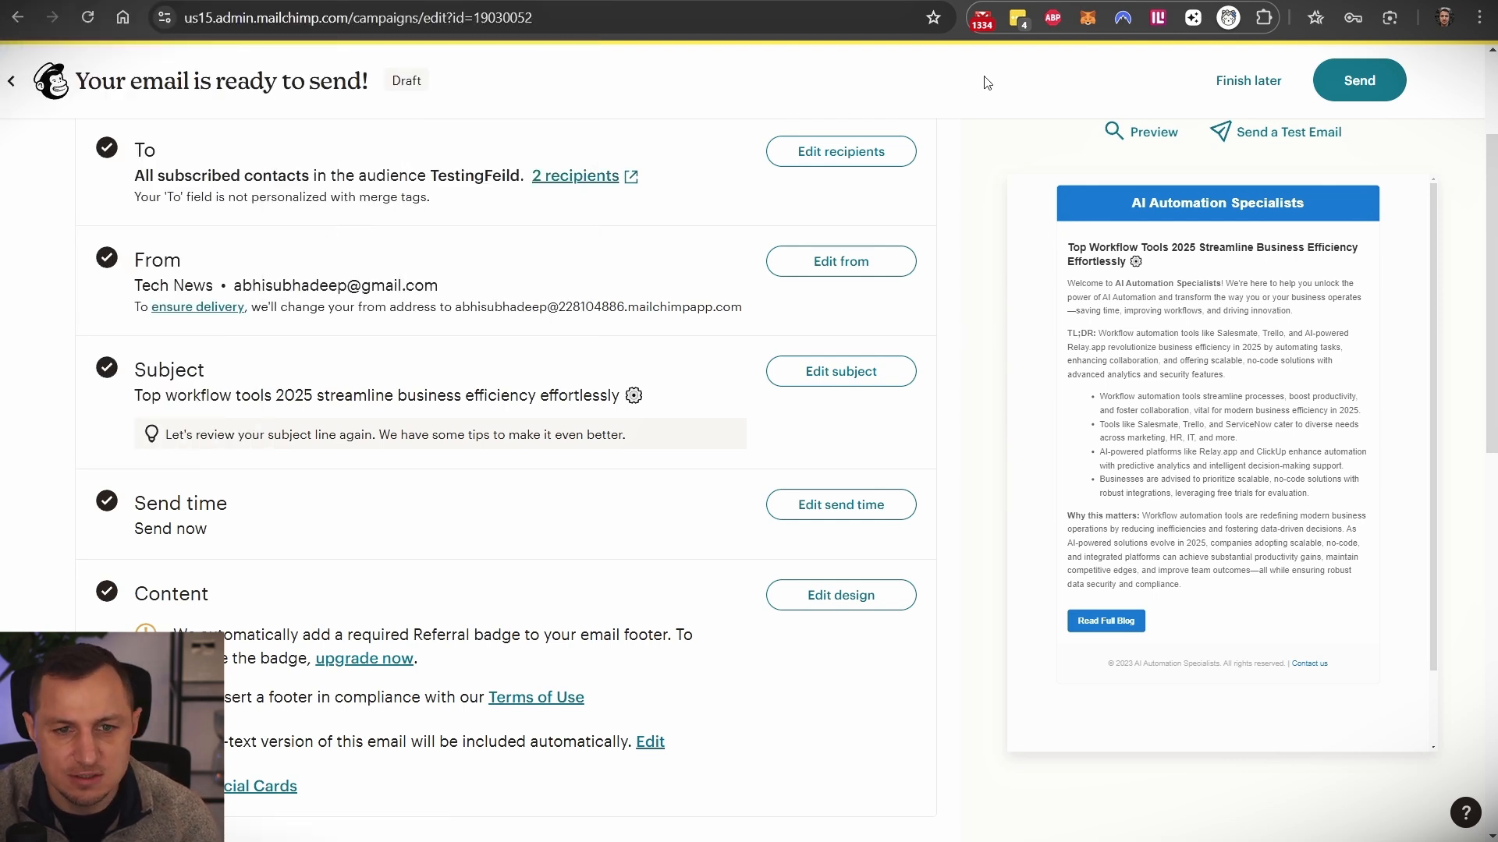
{"action": "scroll", "coordinate": [341, 303], "scroll_direction": "up", "scroll_amount": 3}
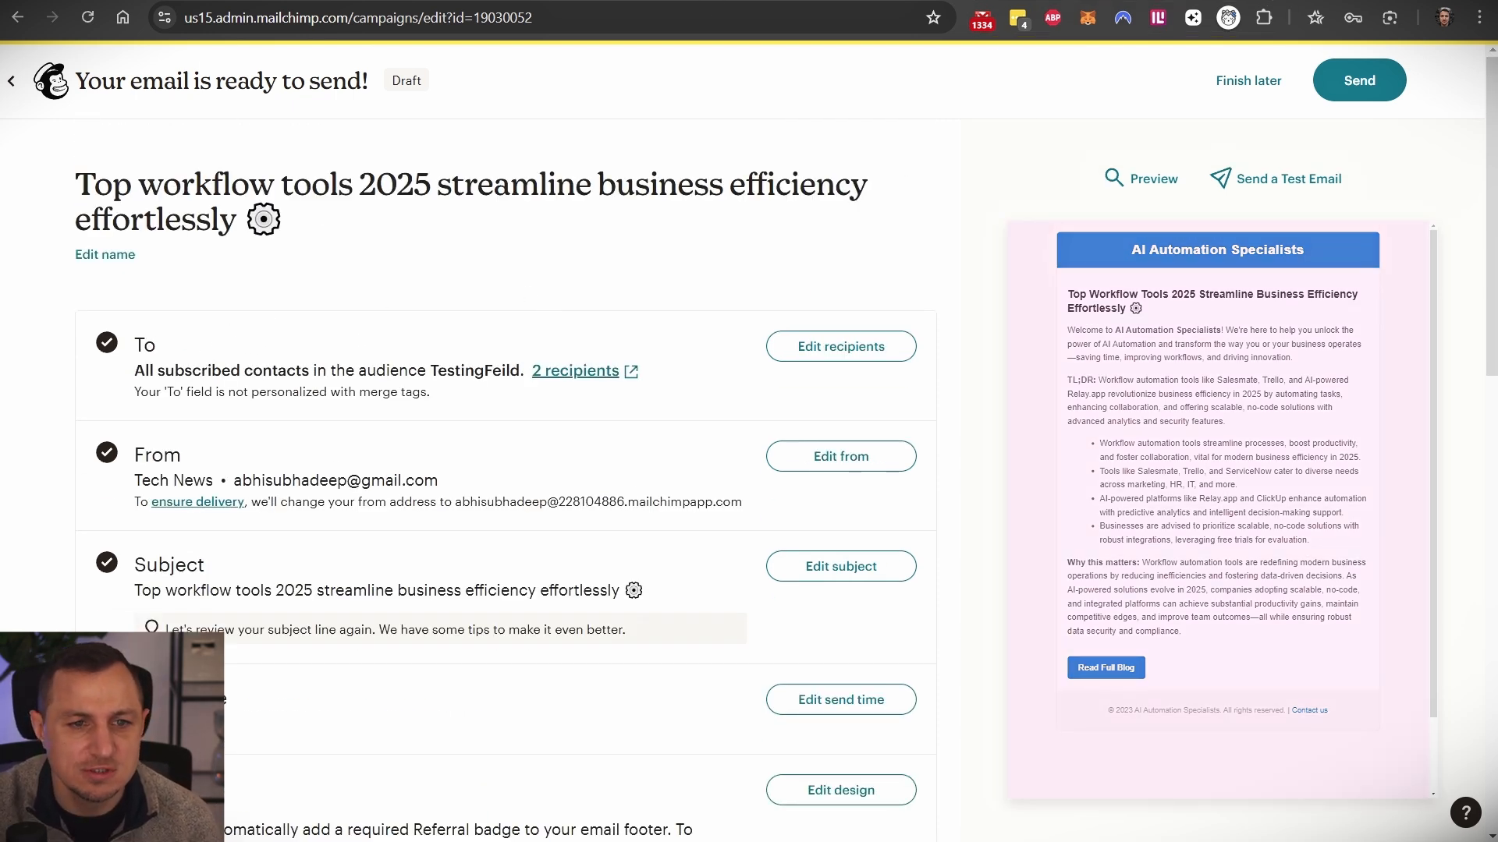
{"action": "key", "text": "ctrl+shift+Tab"}
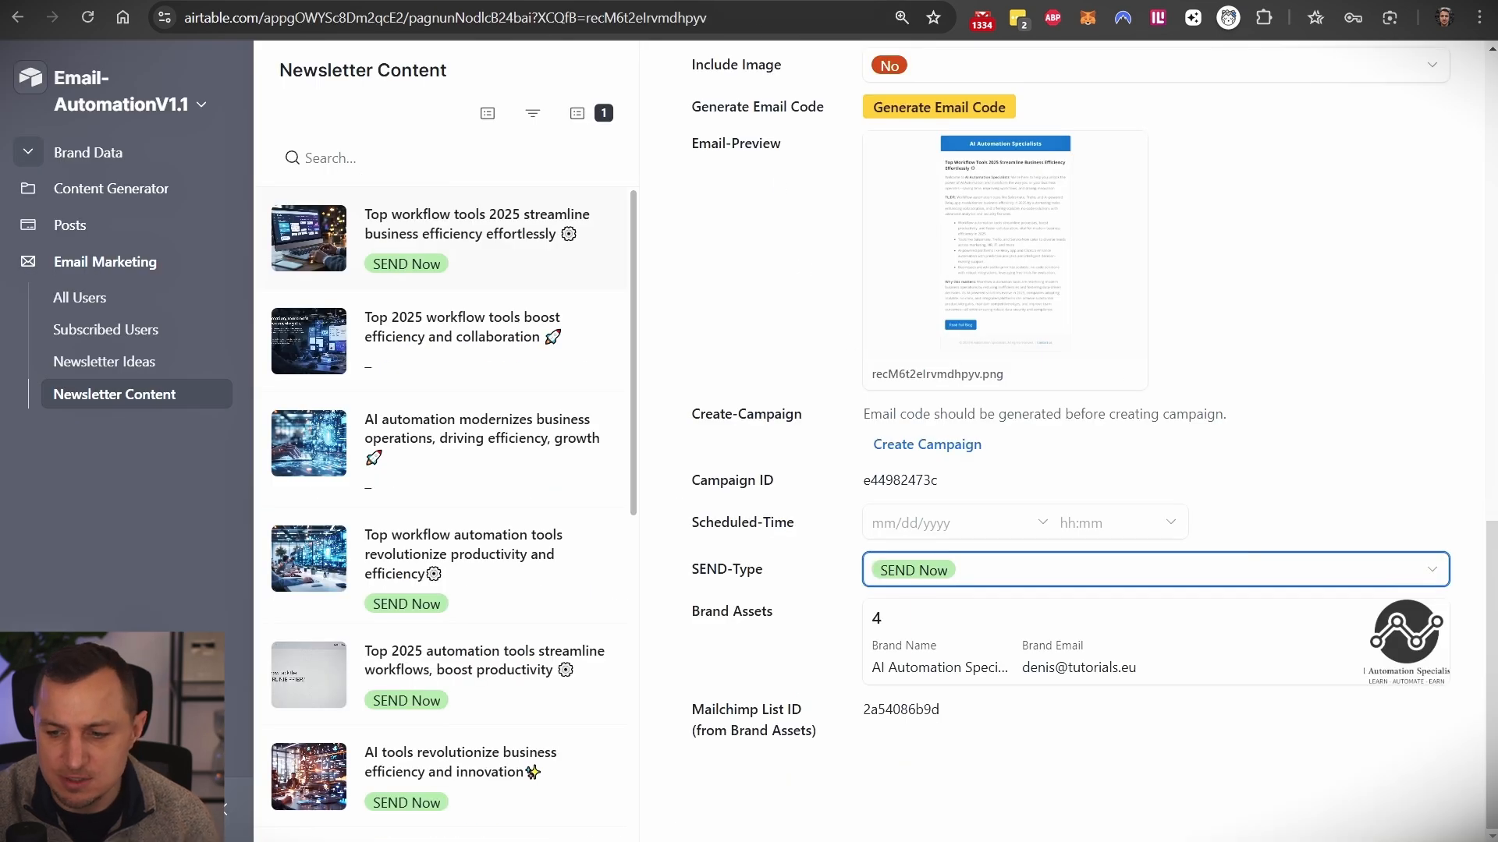
- Switch back to Mailchimp's All campaigns list to check the campaign's Sending status
{"action": "key", "text": "ctrl+Tab"}
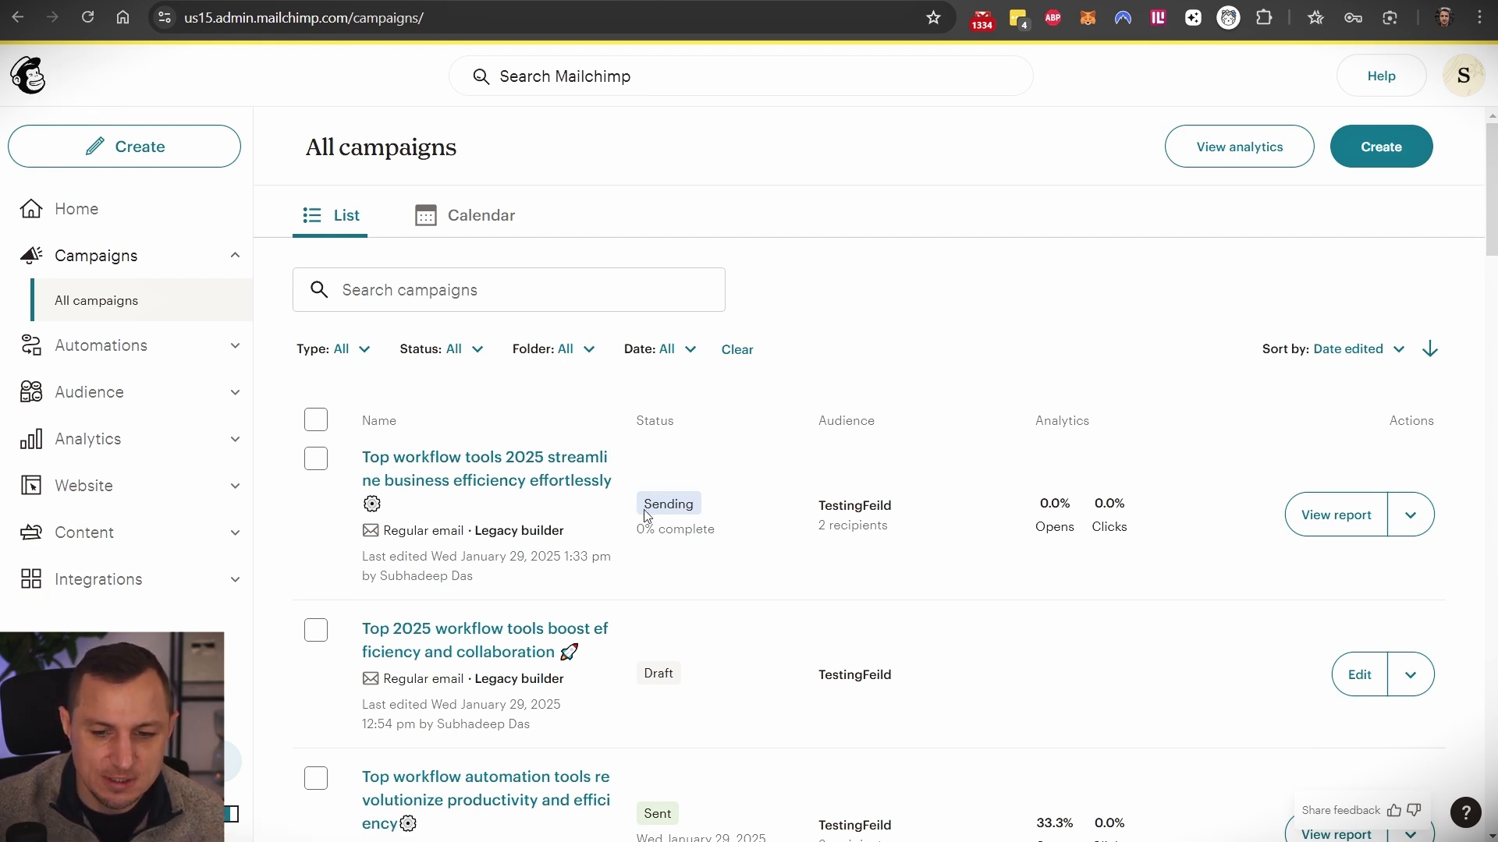
{"action": "left_click", "coordinate": [89, 15]}
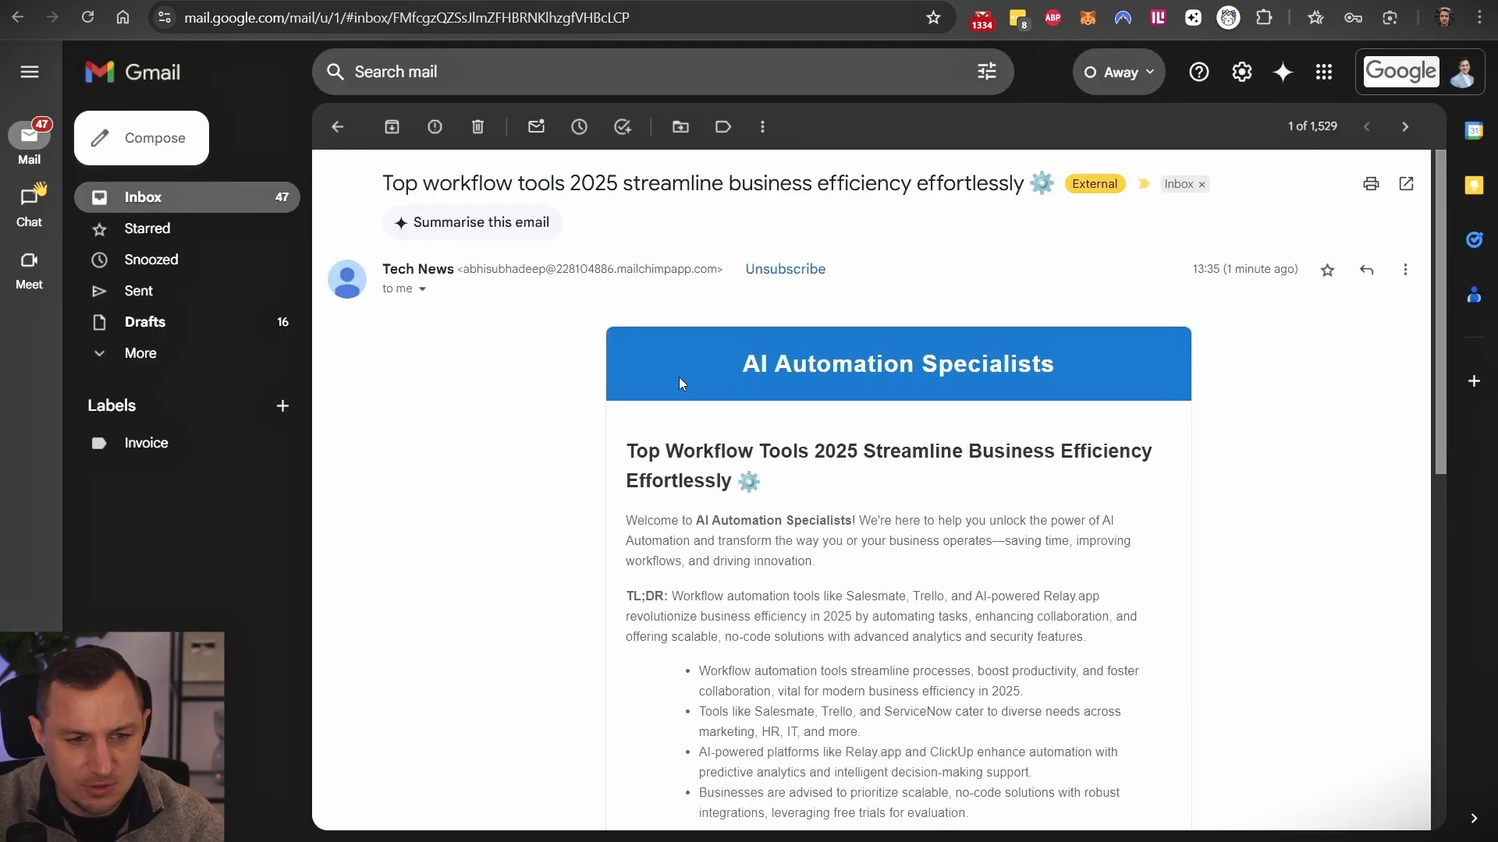
- Read the received newsletter from the AI Automation Specialists header down to the copyright footer
{"action": "left_click_drag", "start_coordinate": [734, 372], "coordinate": [1082, 372]}
{"action": "scroll", "coordinate": [753, 478], "scroll_direction": "down", "scroll_amount": 4}
{"action": "scroll", "coordinate": [679, 383], "scroll_direction": "up", "scroll_amount": 3}
{"action": "left_click_drag", "start_coordinate": [647, 422], "coordinate": [1137, 808]}
{"action": "left_click", "coordinate": [1135, 694]}
{"action": "scroll", "coordinate": [1135, 694], "scroll_direction": "down", "scroll_amount": 7}
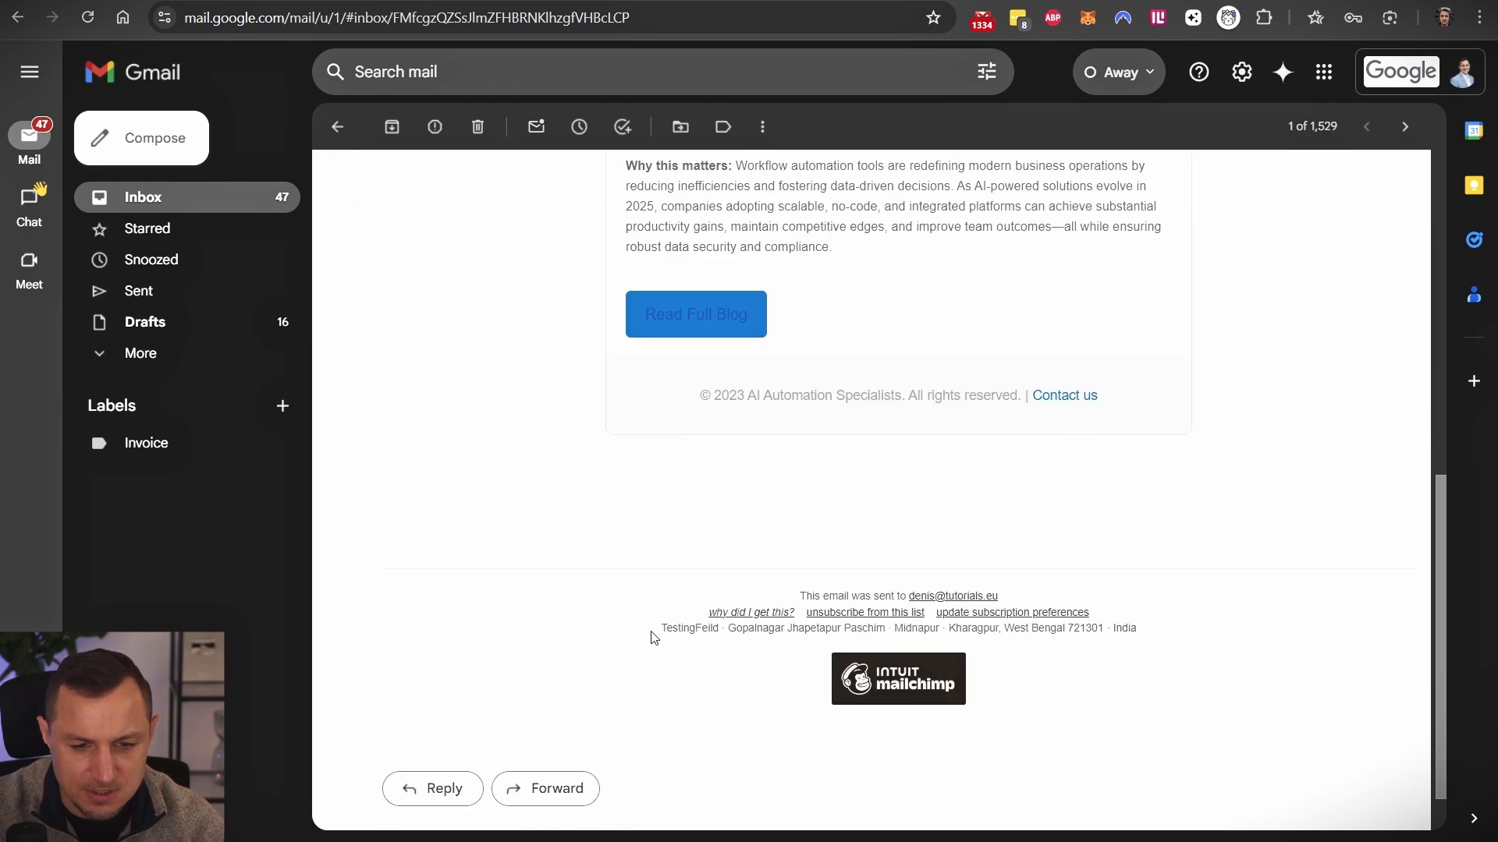
{"action": "left_click_drag", "start_coordinate": [676, 598], "coordinate": [1150, 744]}
{"action": "left_click", "coordinate": [884, 567]}
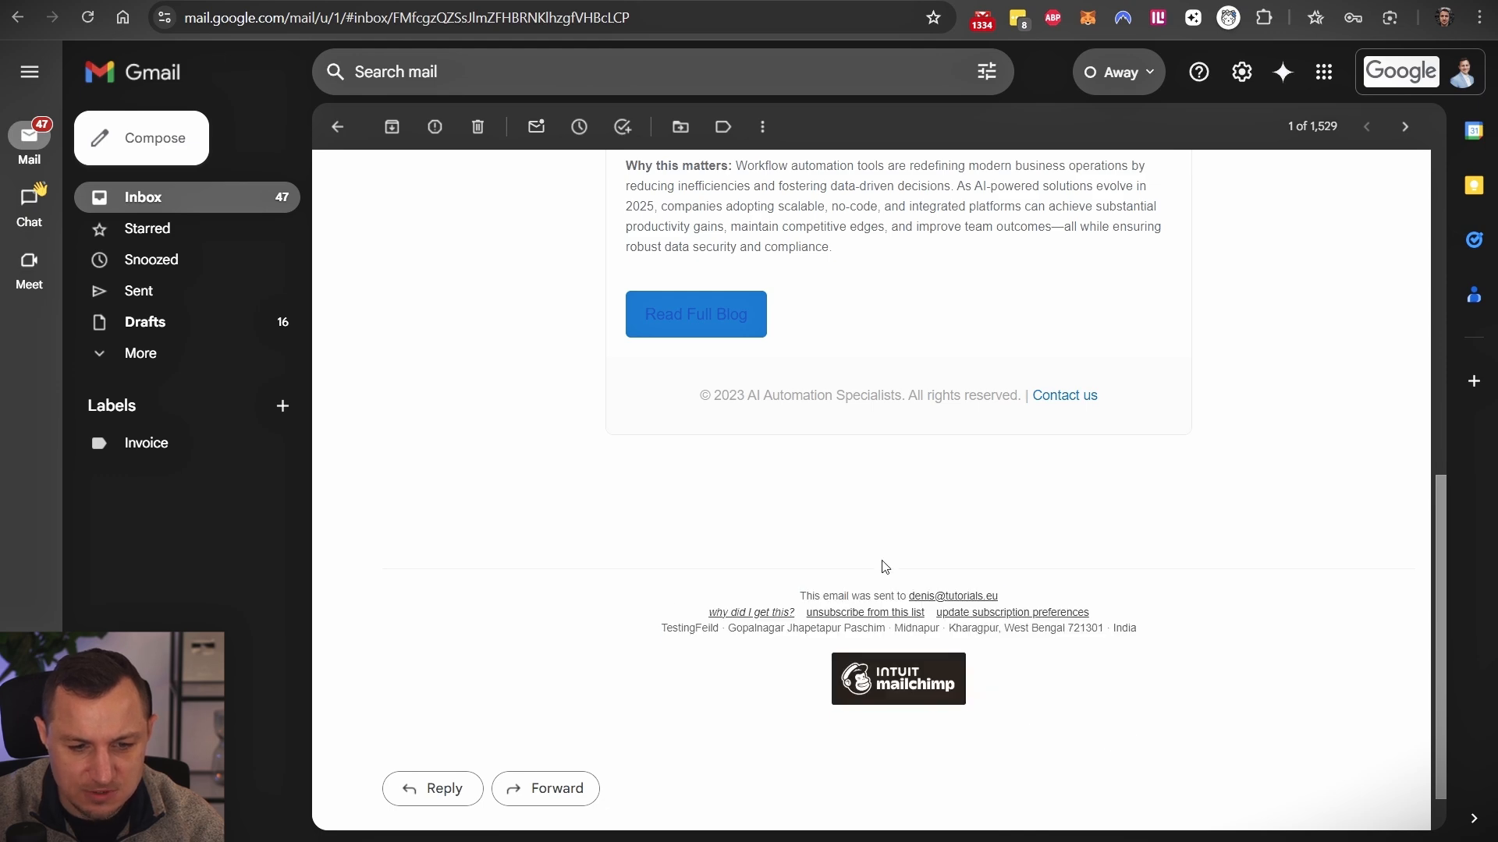
{"action": "left_click_drag", "start_coordinate": [676, 395], "coordinate": [896, 396]}
{"action": "left_click", "coordinate": [952, 508]}
{"action": "scroll", "coordinate": [897, 589], "scroll_direction": "up", "scroll_amount": 10}
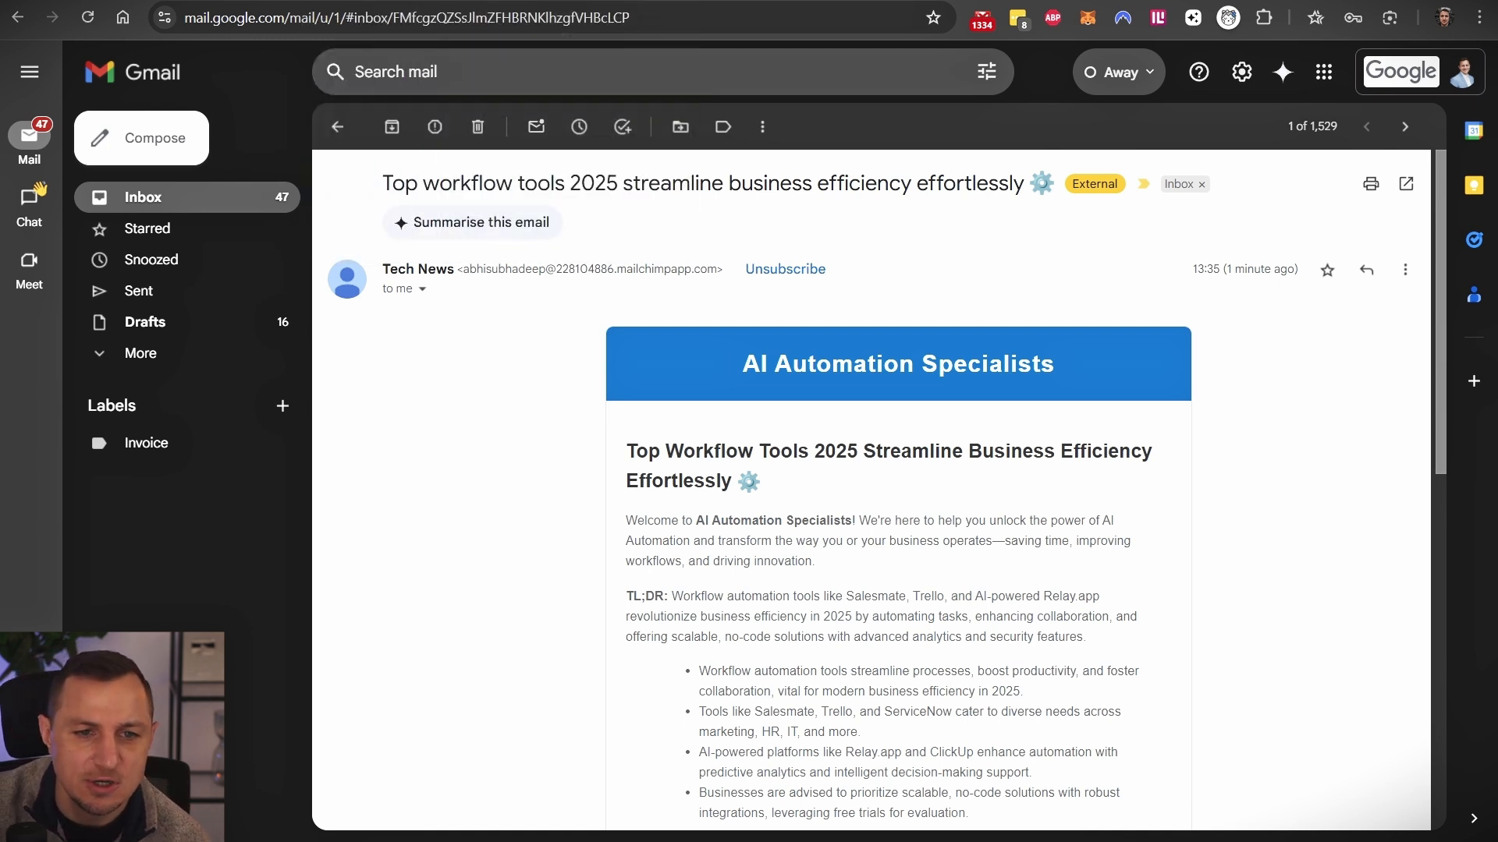
{"action": "left_click", "coordinate": [926, 1]}
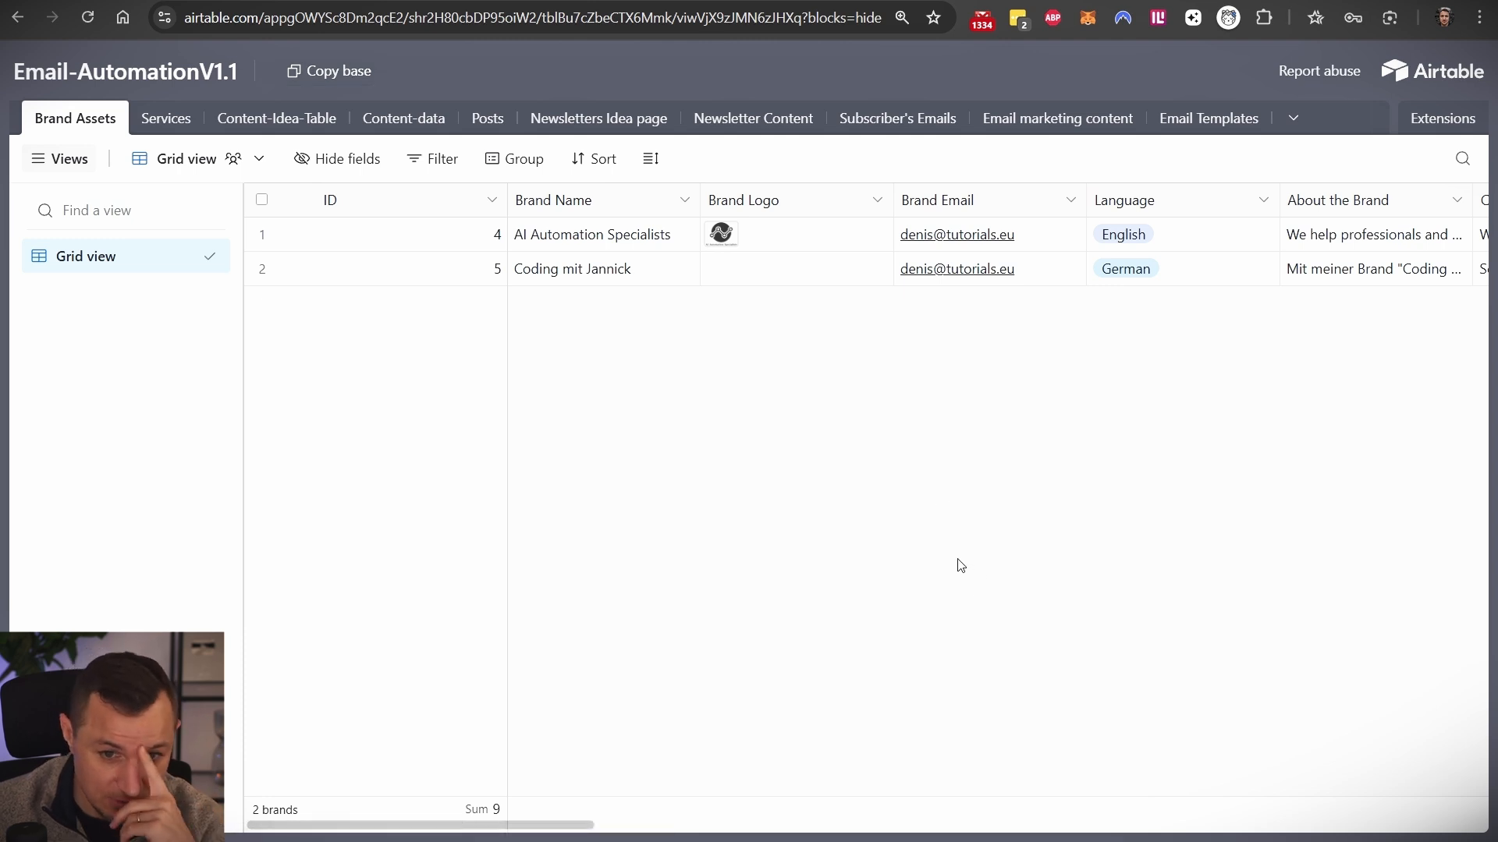
- Go from the Part0: Generate Email Template scenario to the Newsletter Automation folder listing
{"action": "key", "text": "ctrl+Tab"}
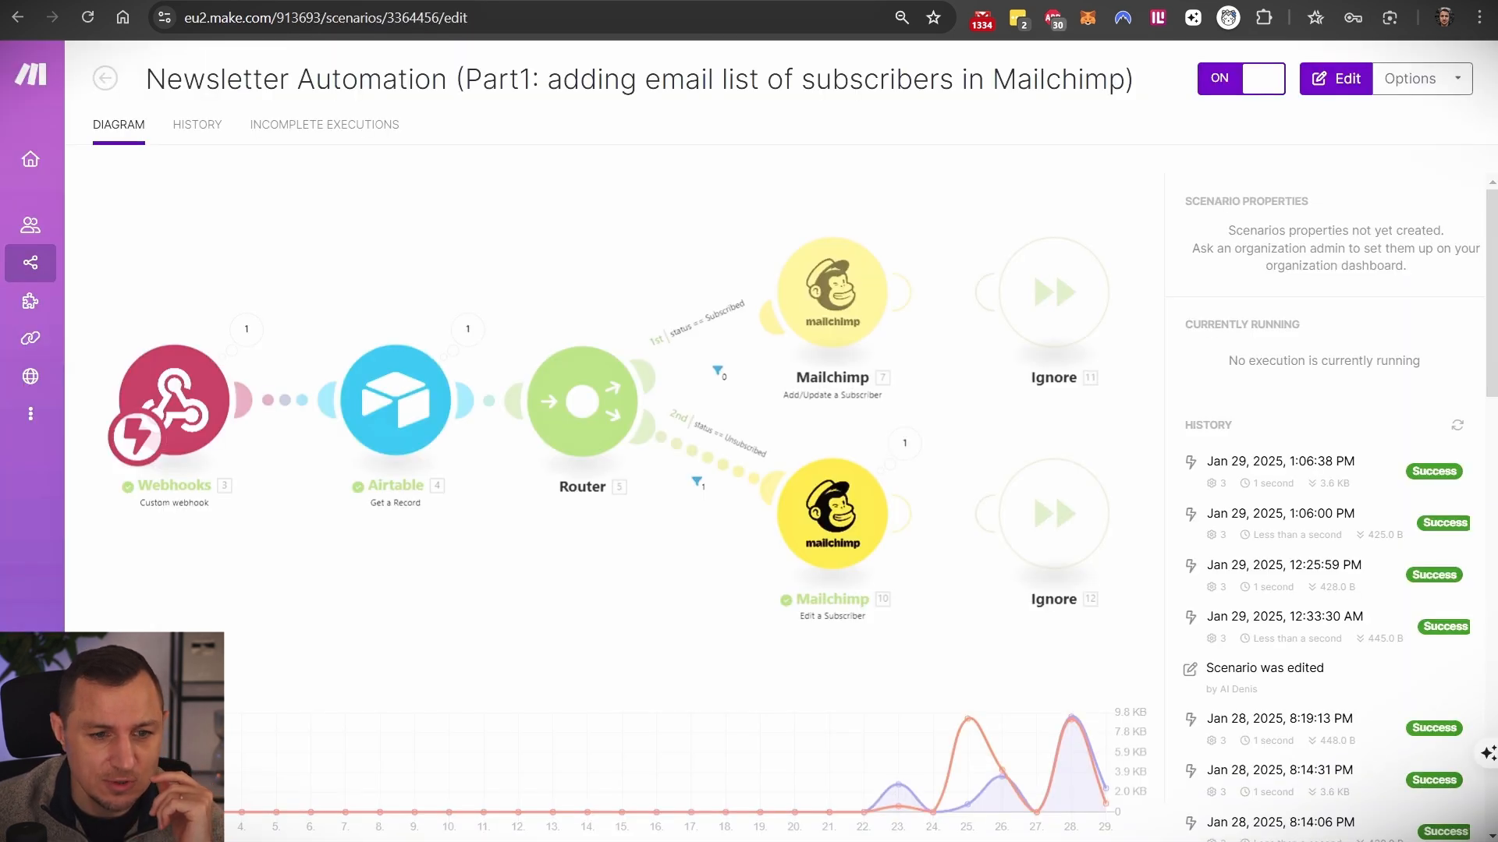
{"action": "key", "text": "ctrl+Tab"}
{"action": "key", "text": "ctrl+Tab"}
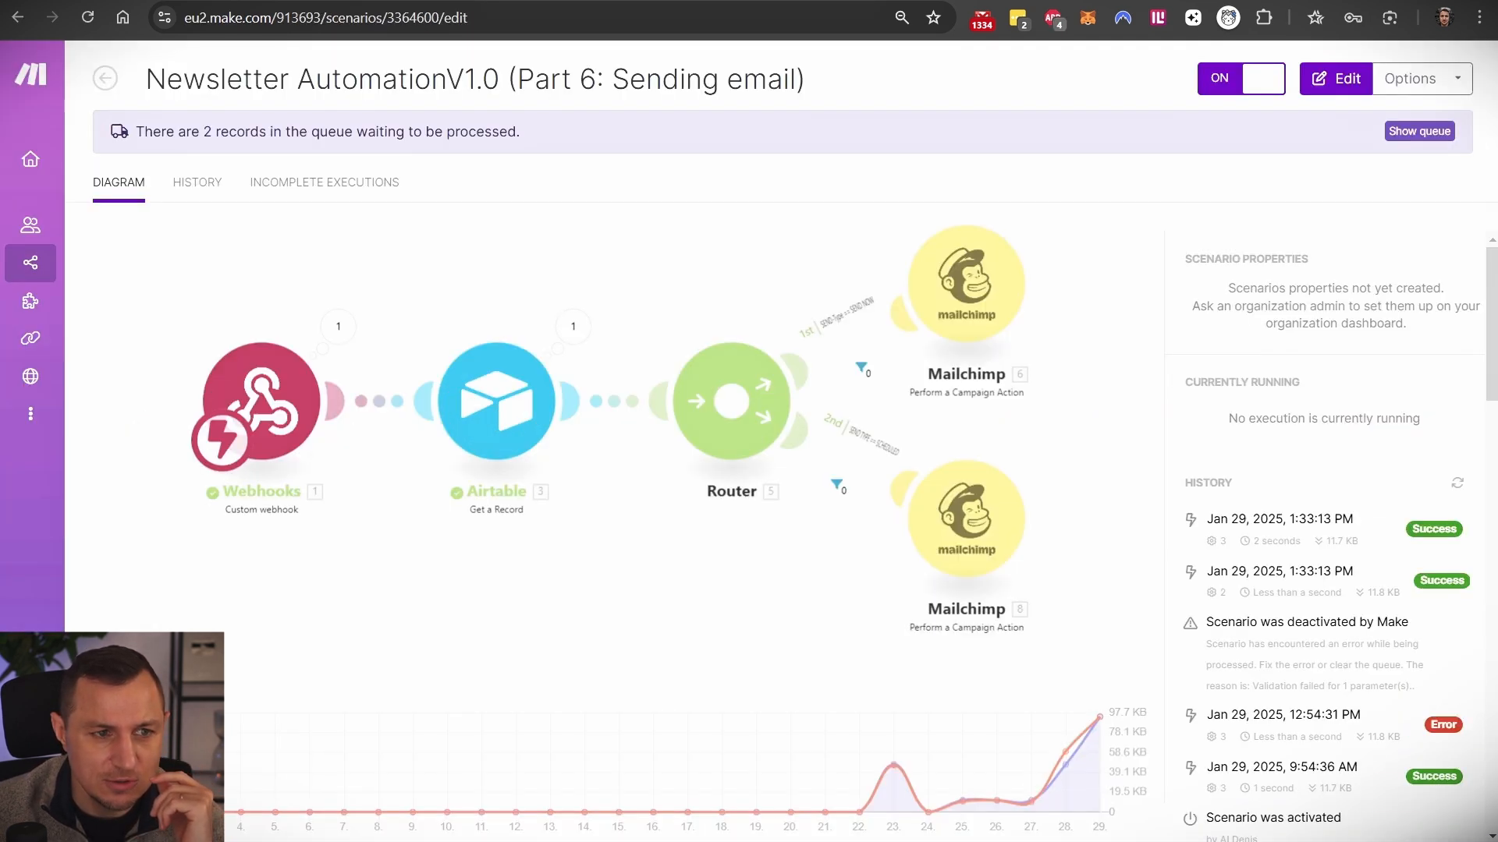
{"action": "key", "text": "ctrl+Tab"}
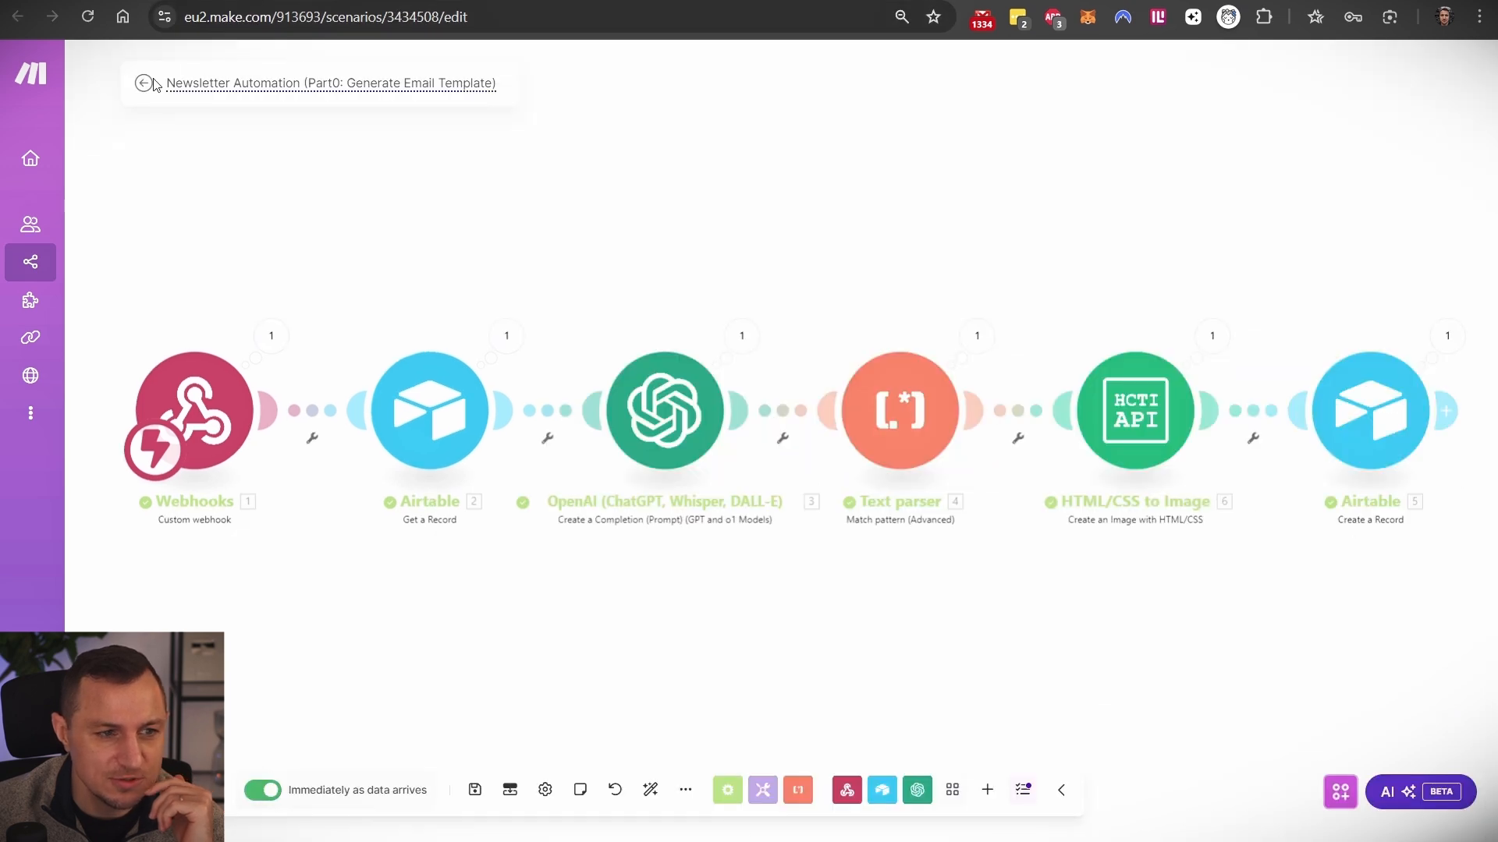
{"action": "left_click", "coordinate": [105, 77]}
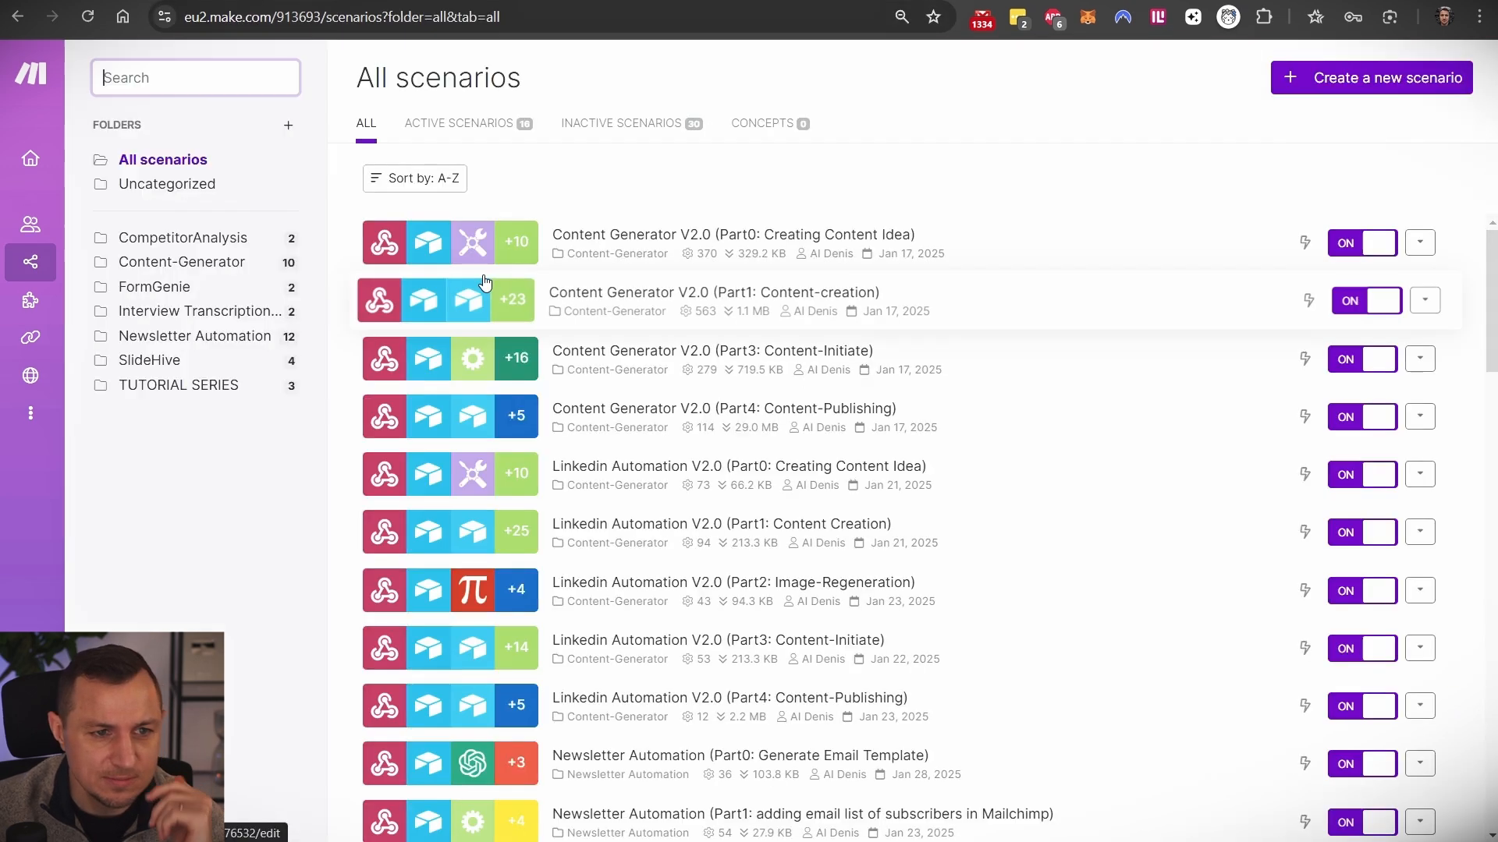
{"action": "left_click", "coordinate": [168, 358]}
{"action": "left_click", "coordinate": [185, 337]}
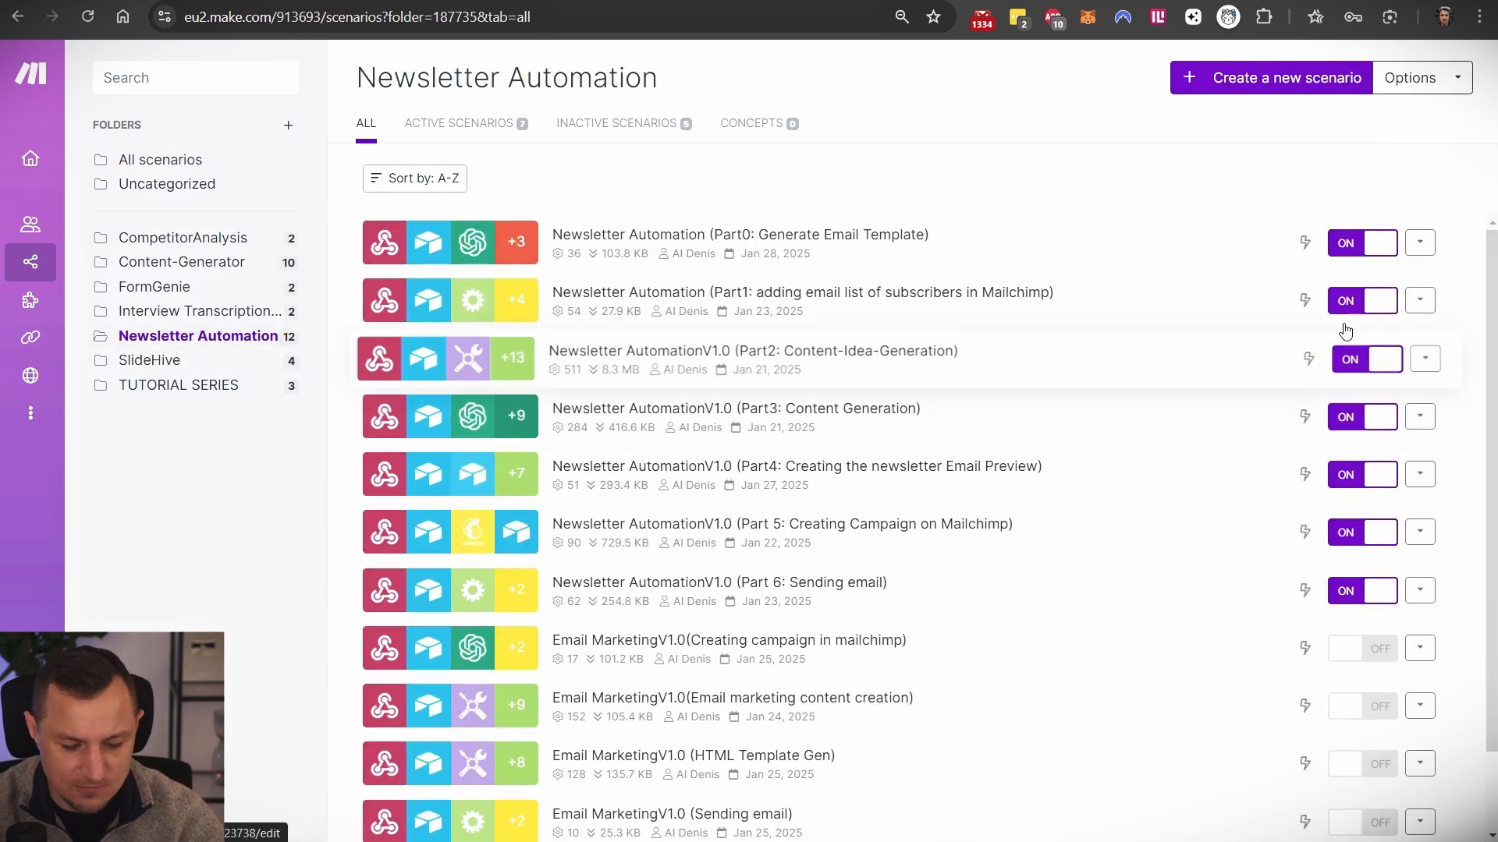
- Outline each of the Part0 through Part6 newsletter scenario names in the folder
{"action": "mouse_move", "coordinate": [1467, 218]}
{"action": "left_mouse_down"}
{"action": "mouse_move", "coordinate": [325, 602]}
{"action": "mouse_move", "coordinate": [308, 628]}
{"action": "mouse_move", "coordinate": [346, 617]}
{"action": "left_mouse_up"}
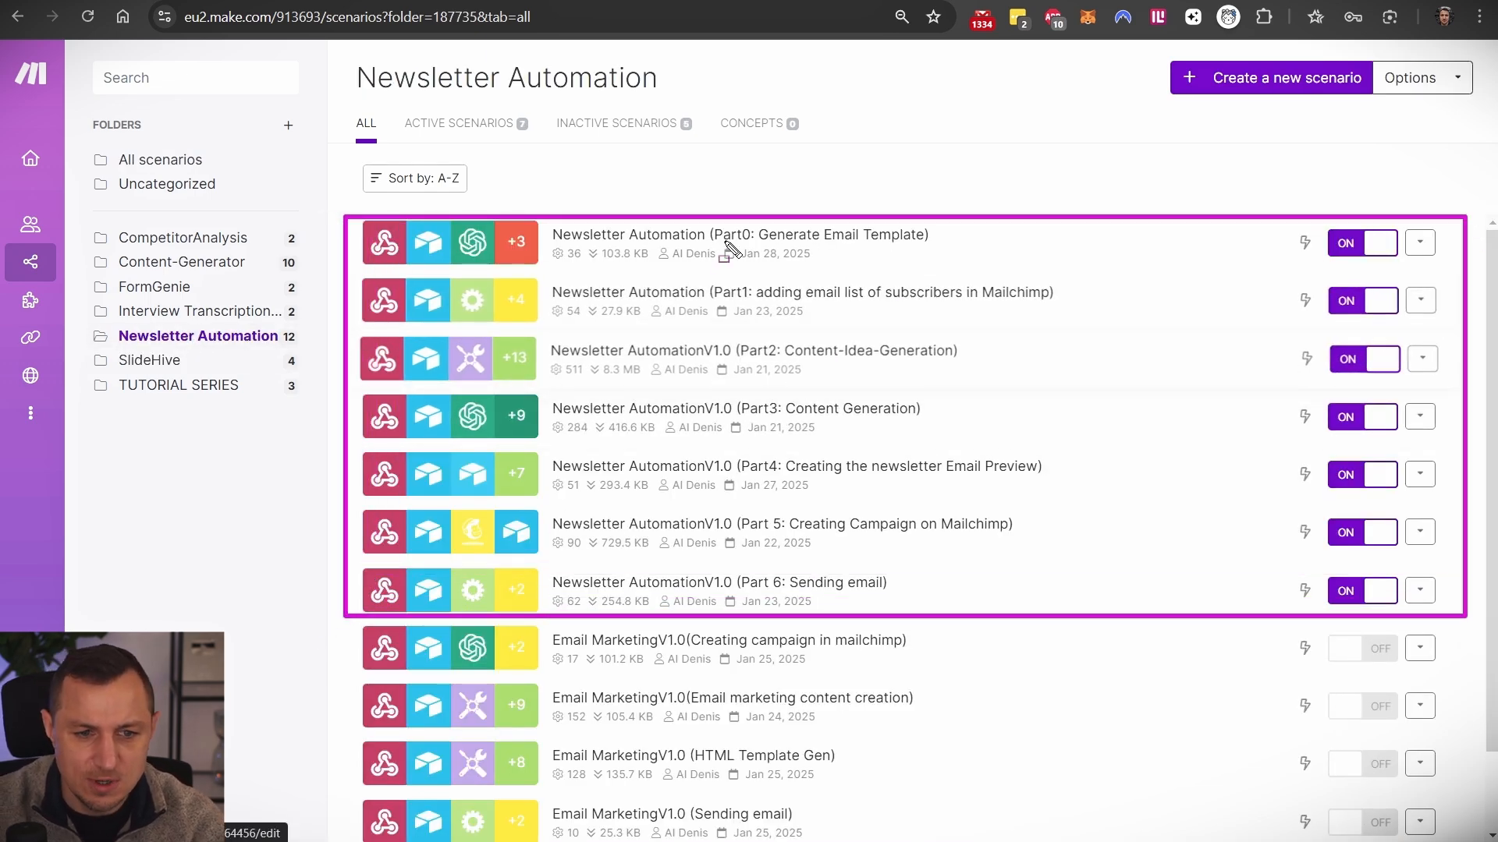
{"action": "left_click_drag", "start_coordinate": [700, 222], "coordinate": [968, 269]}
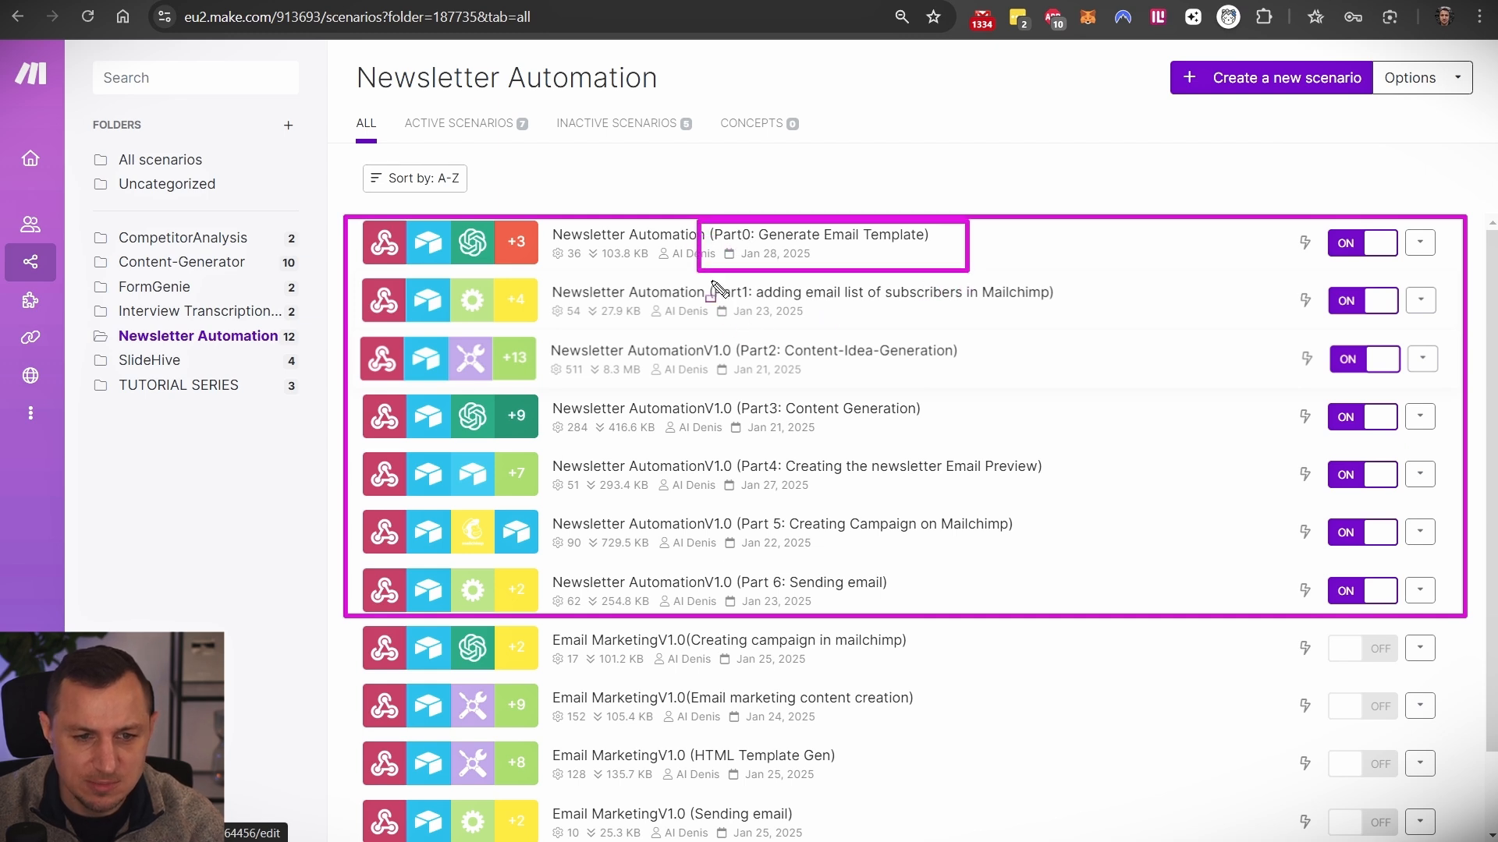
{"action": "left_click_drag", "start_coordinate": [710, 279], "coordinate": [1075, 325]}
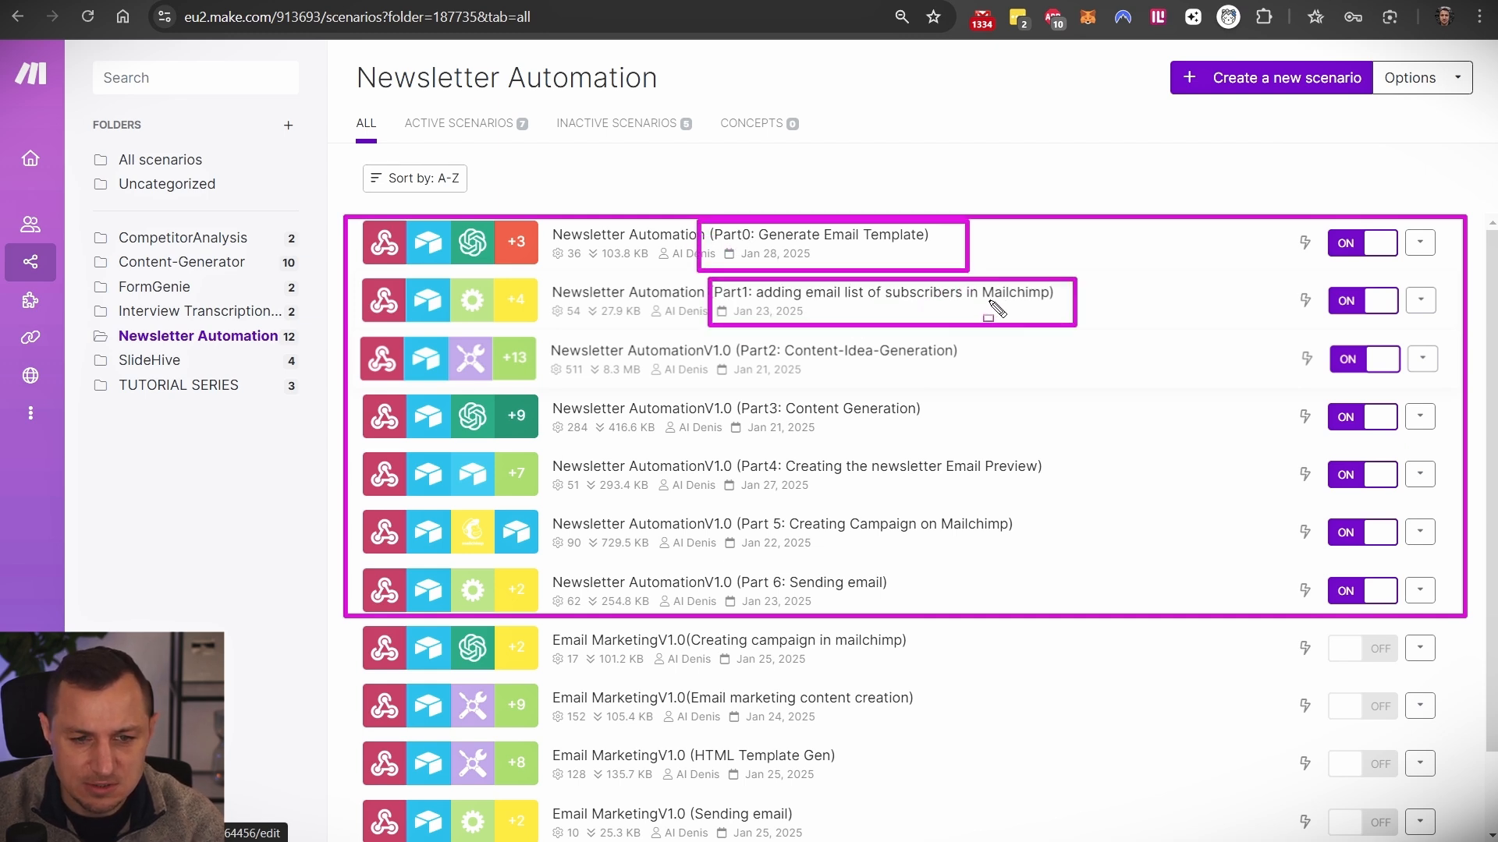
{"action": "left_click_drag", "start_coordinate": [721, 338], "coordinate": [1014, 379]}
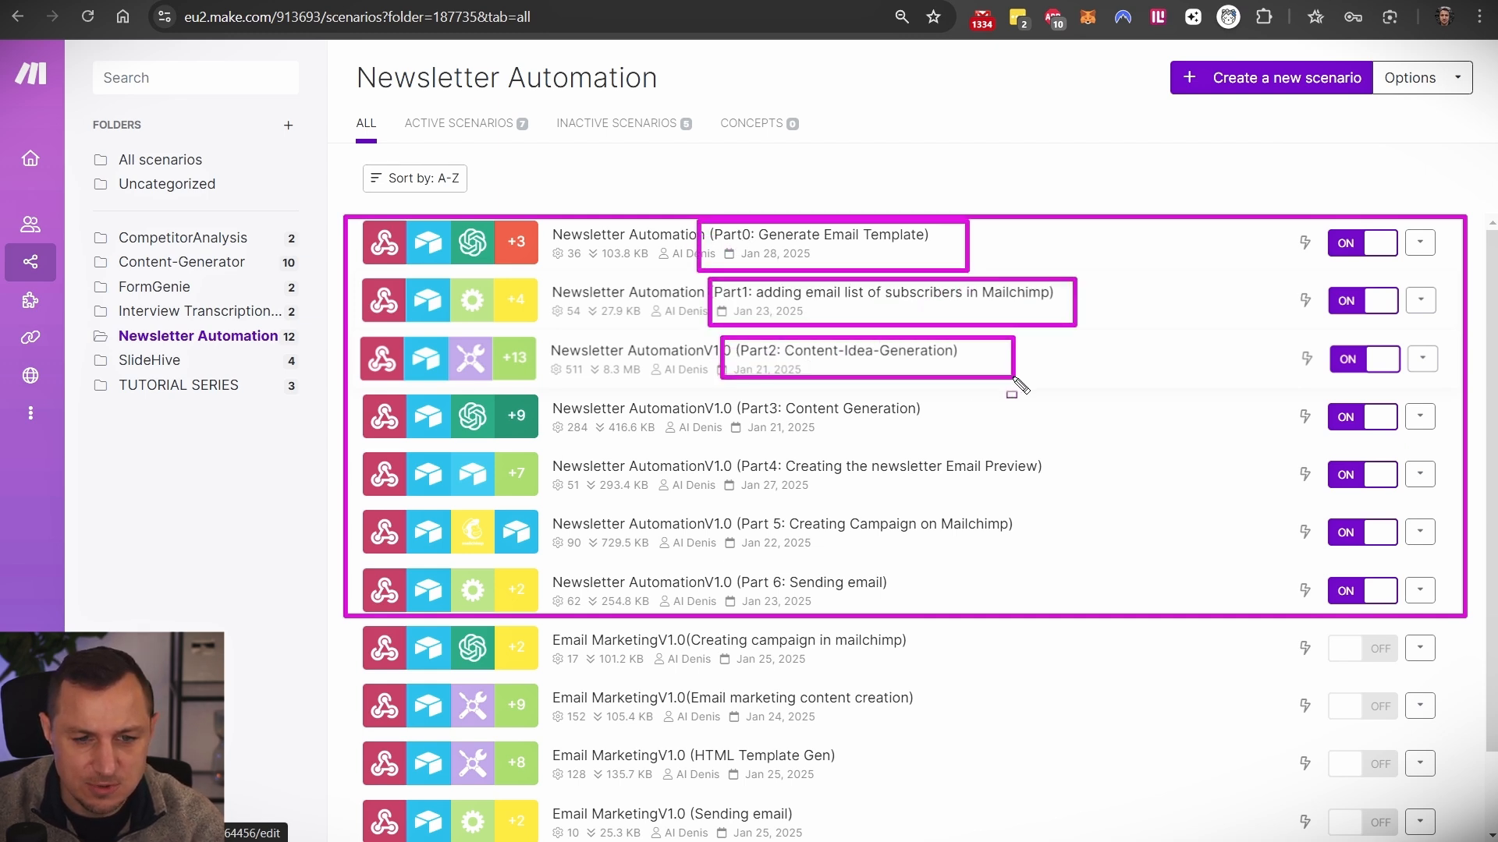
{"action": "left_click_drag", "start_coordinate": [725, 396], "coordinate": [1020, 438]}
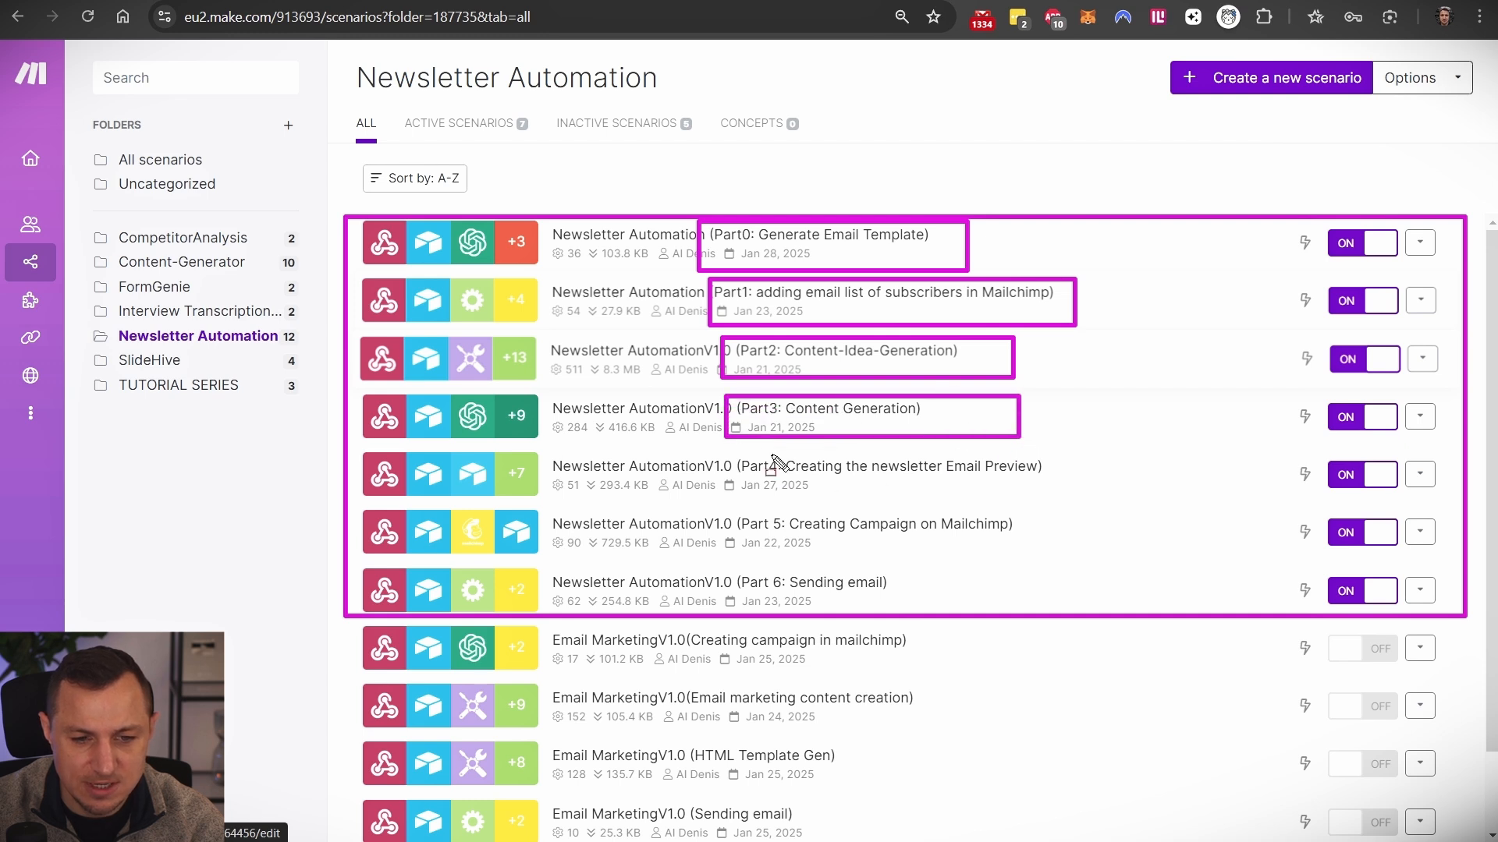
{"action": "mouse_move", "coordinate": [733, 454]}
{"action": "left_mouse_down"}
{"action": "mouse_move", "coordinate": [1092, 493]}
{"action": "mouse_move", "coordinate": [1055, 501]}
{"action": "left_mouse_up"}
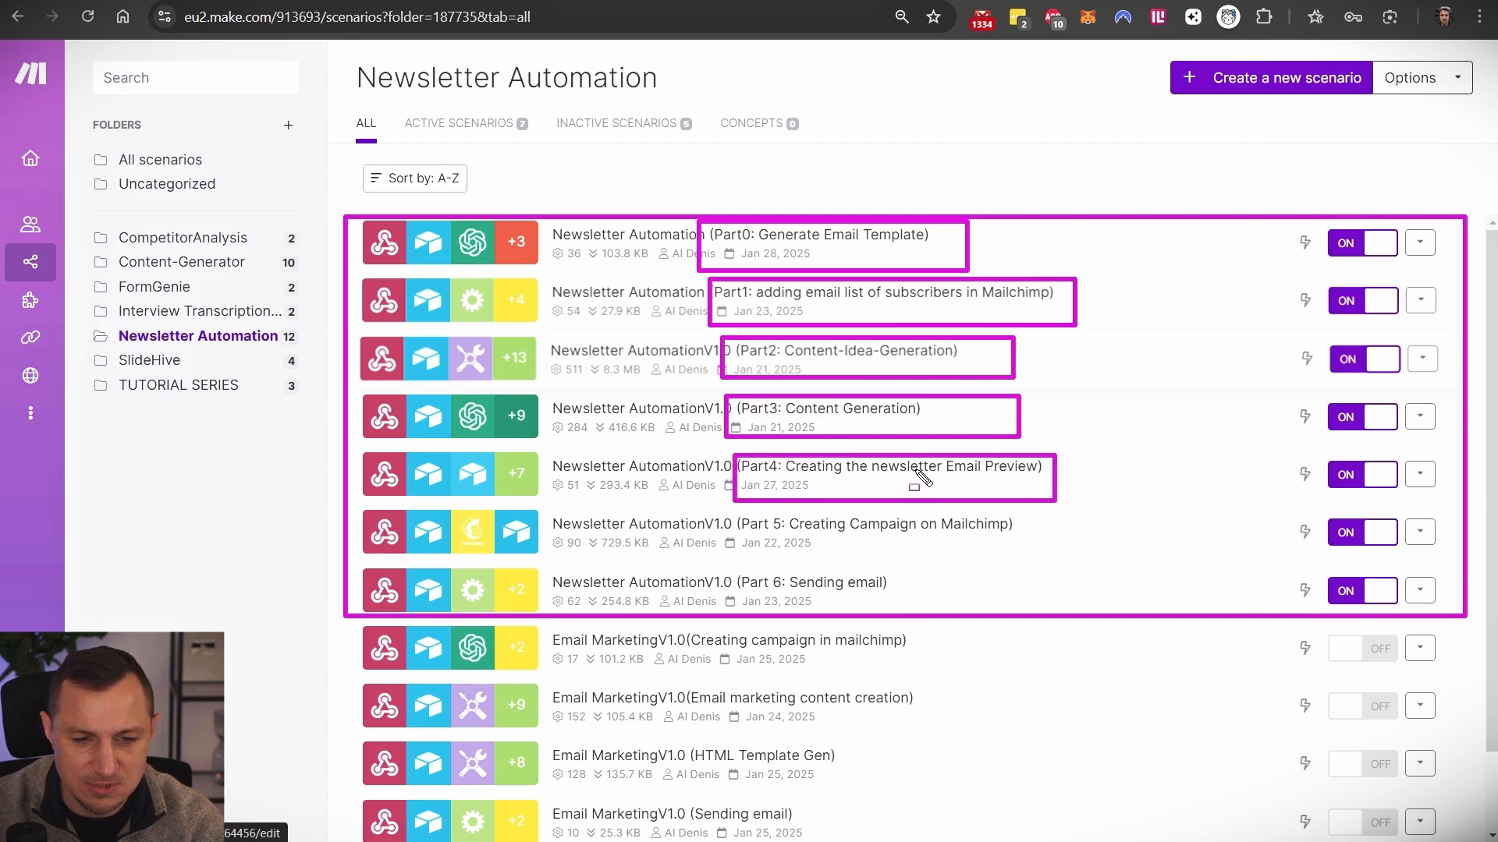
{"action": "mouse_move", "coordinate": [727, 510]}
{"action": "left_mouse_down"}
{"action": "mouse_move", "coordinate": [1126, 574]}
{"action": "mouse_move", "coordinate": [1022, 560]}
{"action": "mouse_move", "coordinate": [1034, 562]}
{"action": "left_mouse_up"}
{"action": "mouse_move", "coordinate": [738, 562]}
{"action": "left_mouse_down"}
{"action": "mouse_move", "coordinate": [952, 624]}
{"action": "mouse_move", "coordinate": [945, 610]}
{"action": "left_mouse_up"}
{"action": "key", "text": "Escape"}
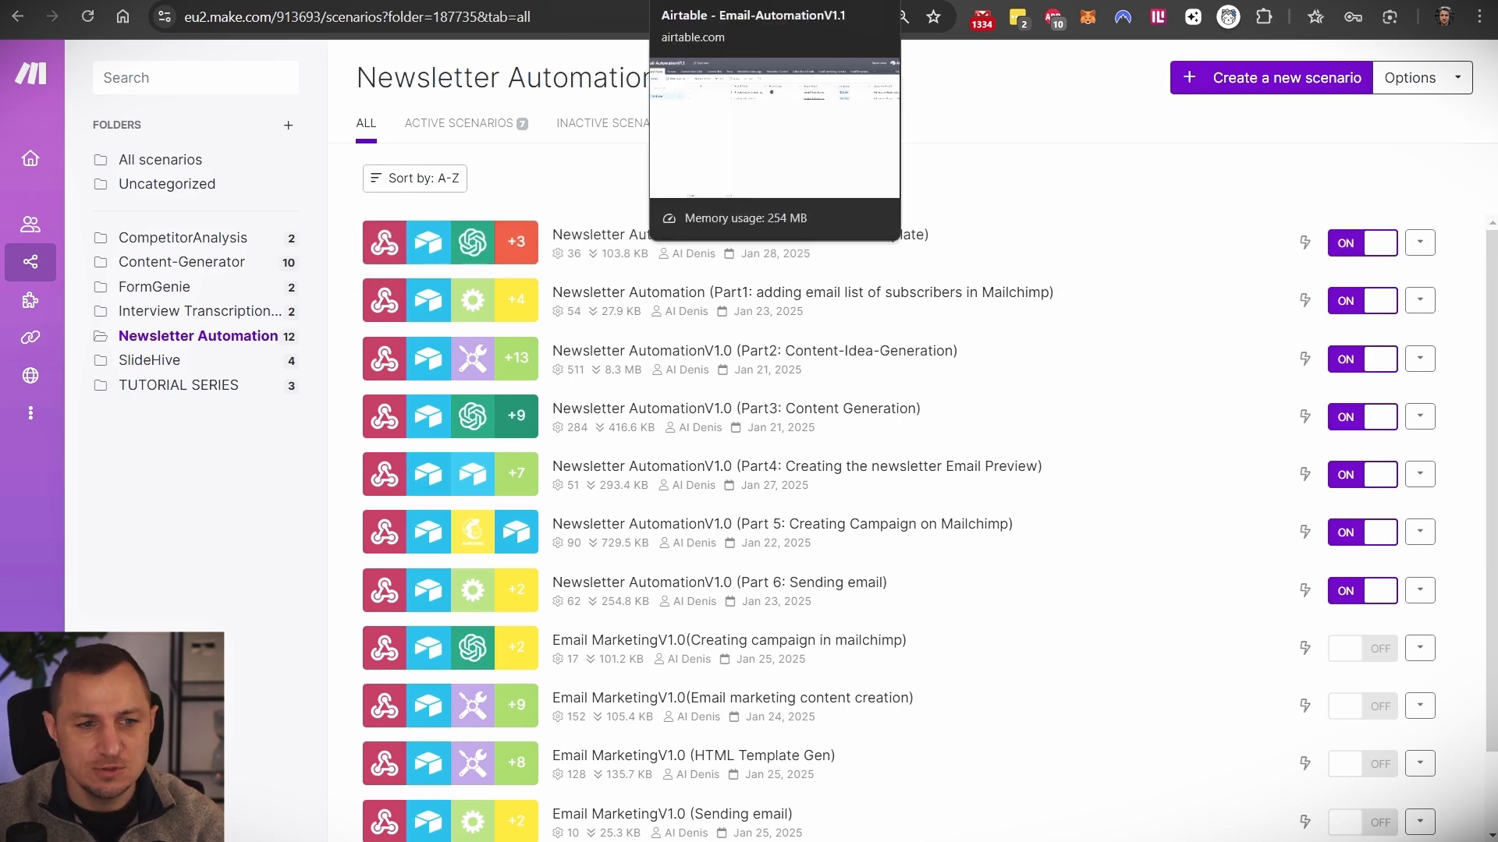
- Go from Airtable home into the Email Marketing base's data view and its automations
{"action": "left_click", "coordinate": [390, 1]}
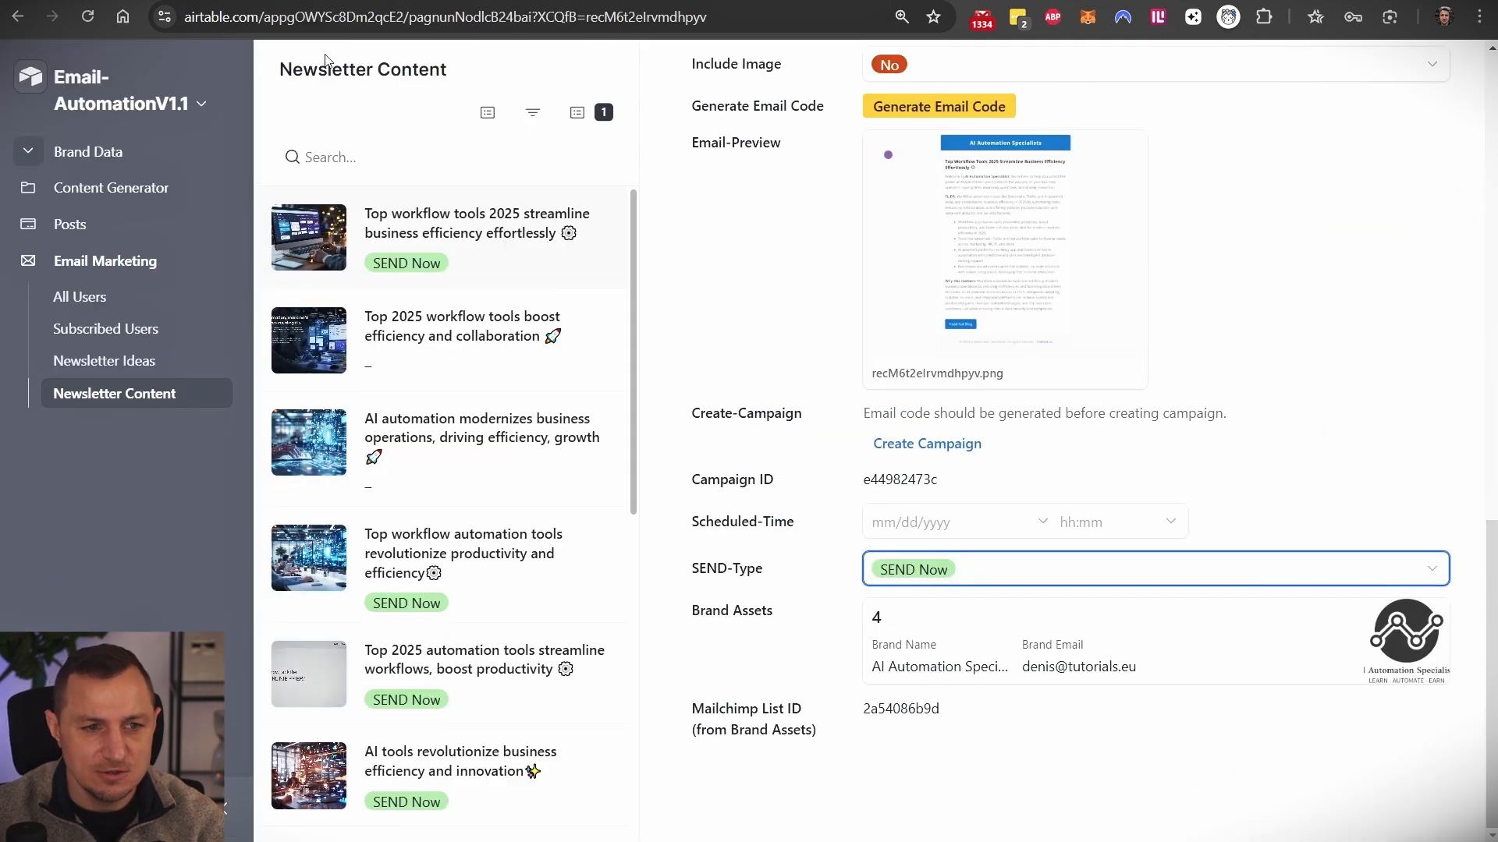
{"action": "left_click", "coordinate": [30, 78]}
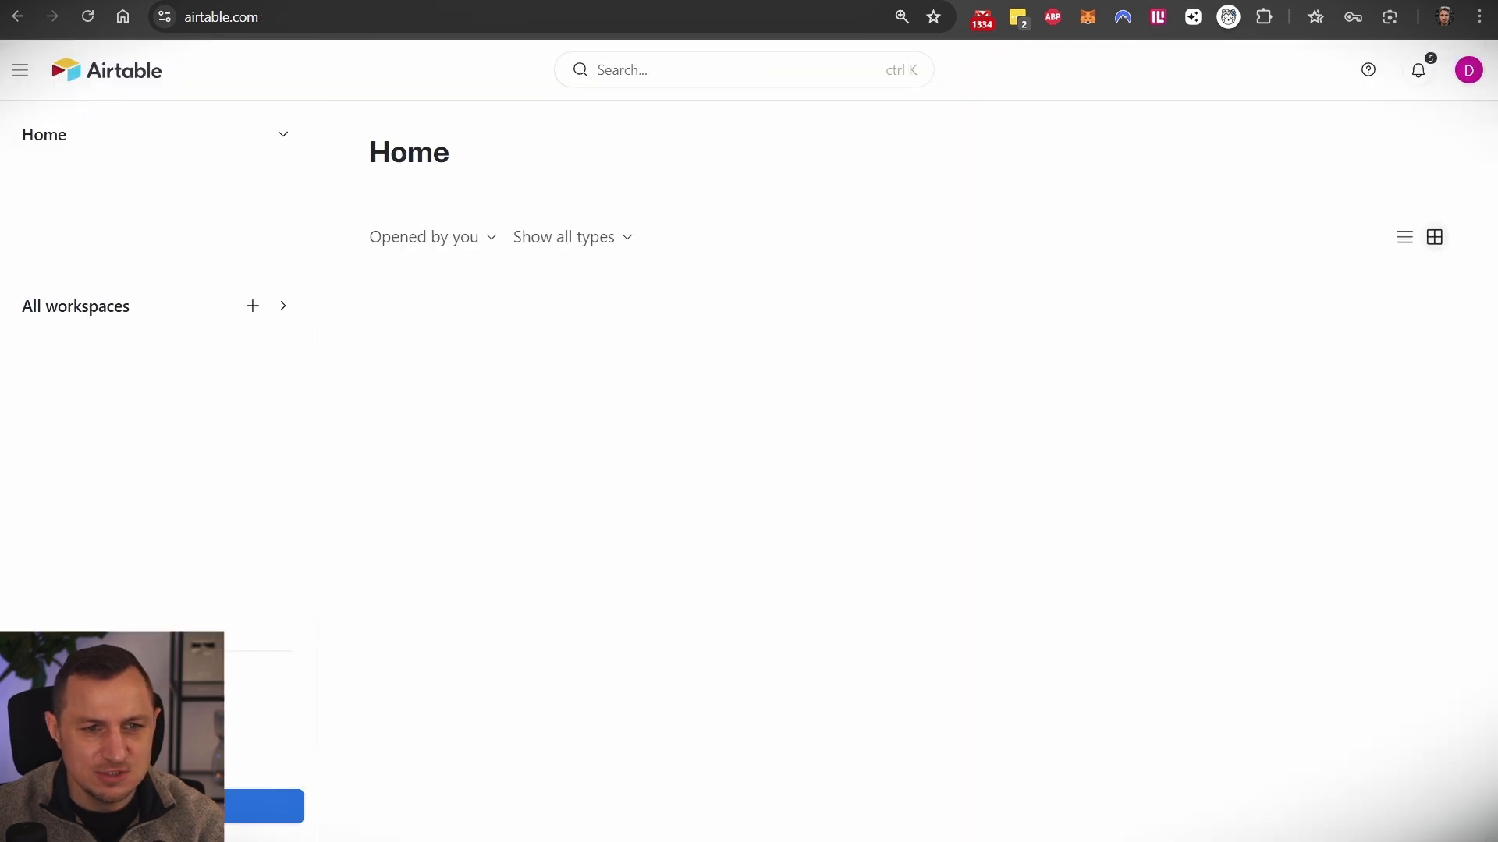
{"action": "left_click", "coordinate": [590, 366]}
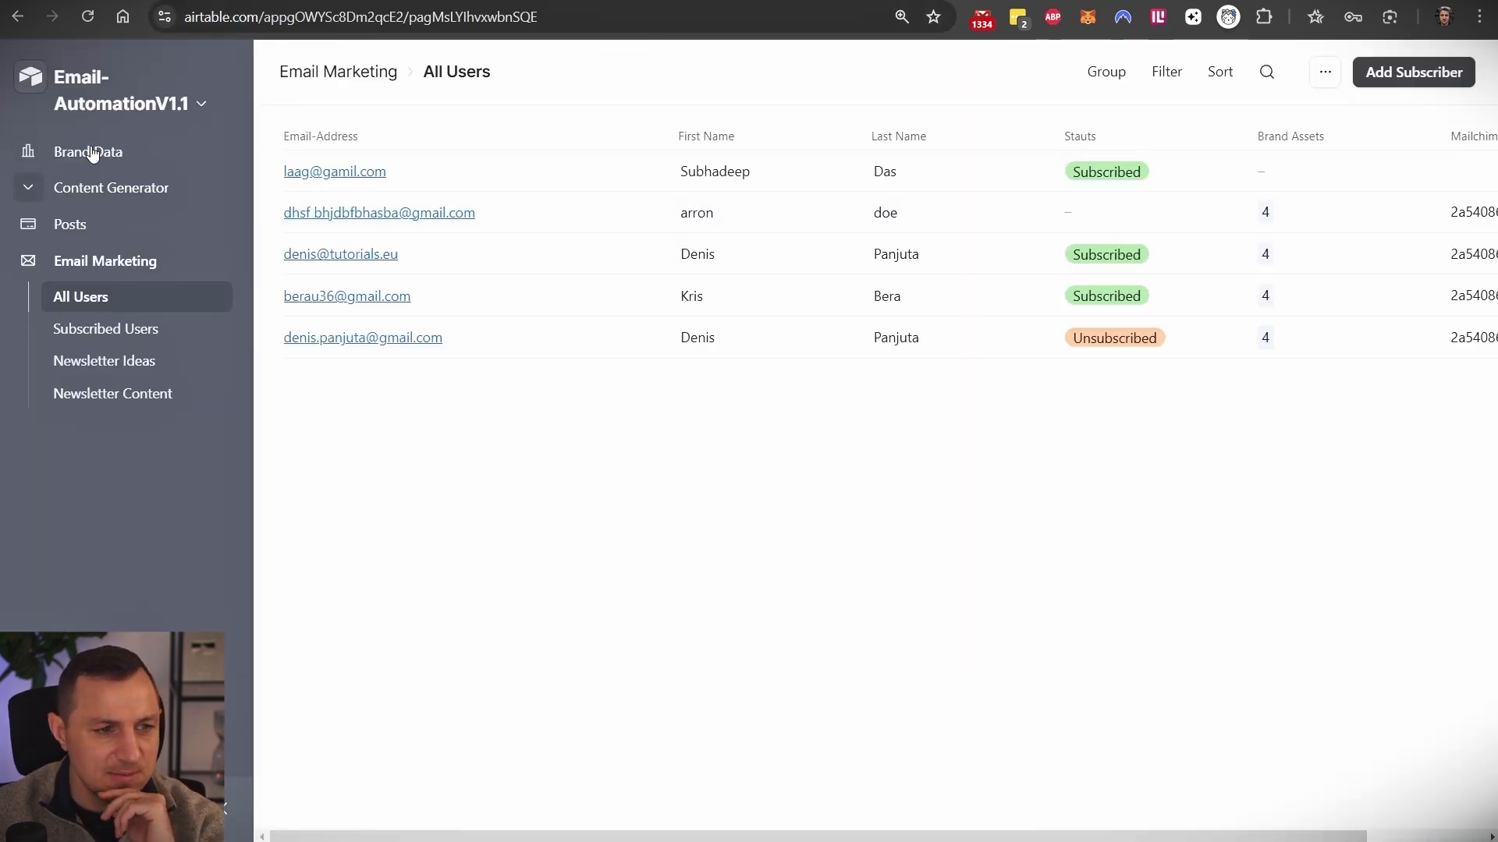
{"action": "left_click", "coordinate": [137, 98]}
{"action": "left_click", "coordinate": [131, 196]}
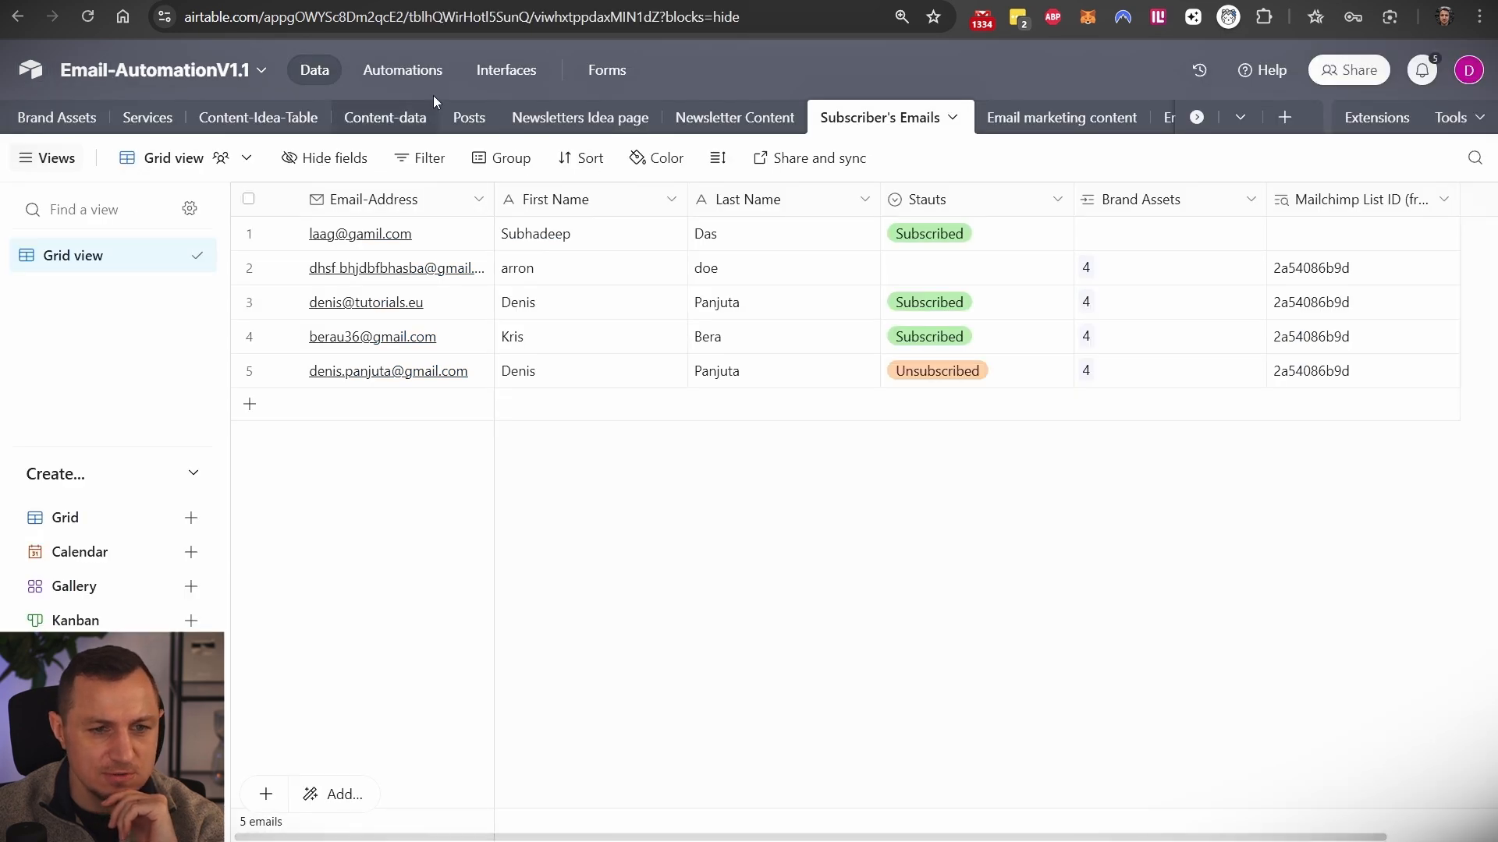
{"action": "left_click", "coordinate": [402, 70]}
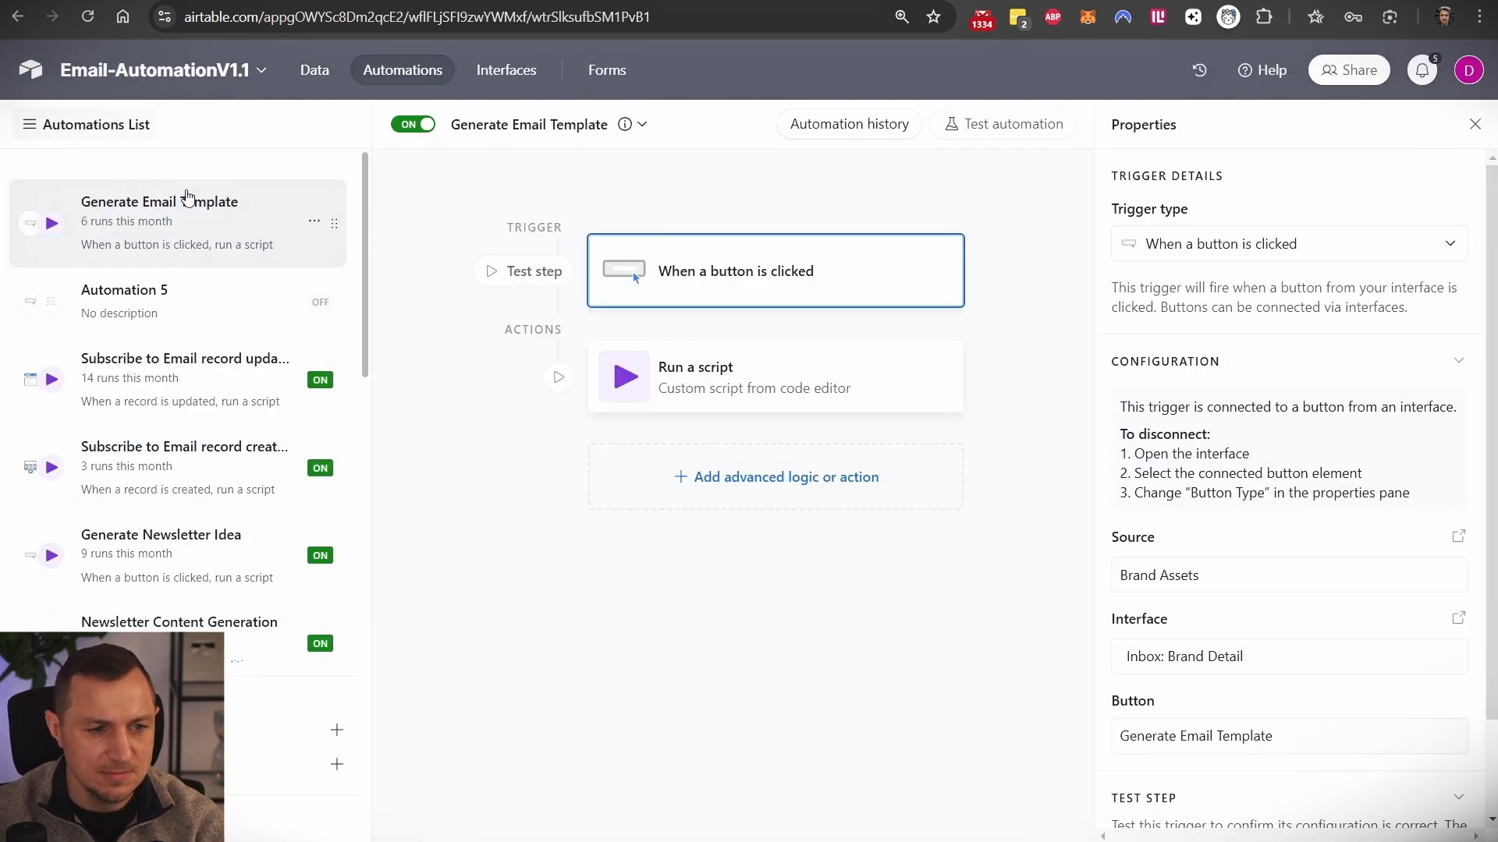
- Move Automation 5 further down the automations list
{"action": "left_click_drag", "start_coordinate": [333, 303], "coordinate": [351, 478]}
{"action": "scroll", "coordinate": [304, 269], "scroll_direction": "up", "scroll_amount": 3}
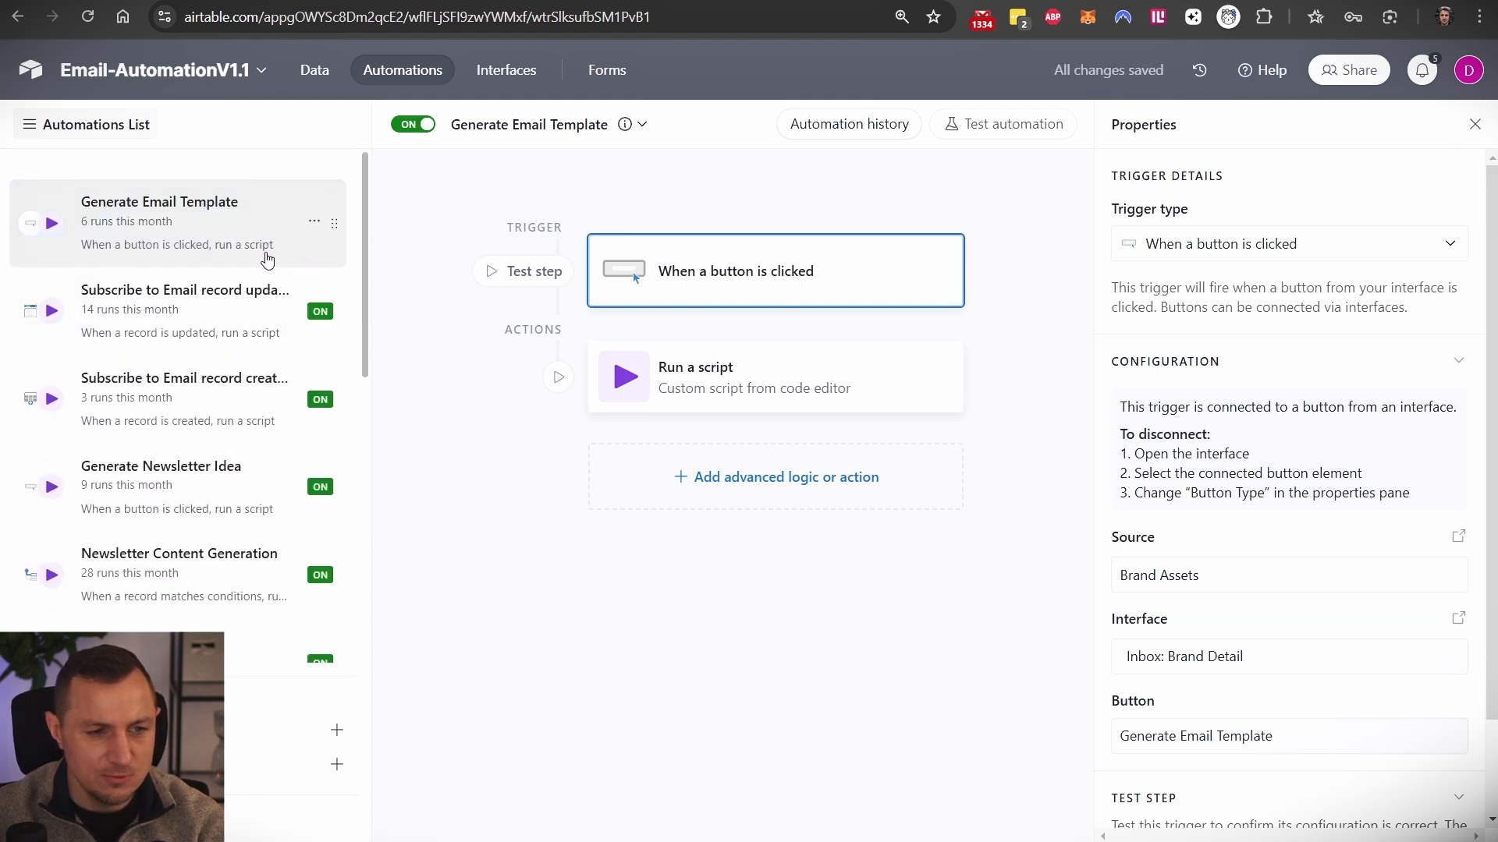
{"action": "scroll", "coordinate": [218, 531], "scroll_direction": "down", "scroll_amount": 2}
{"action": "scroll", "coordinate": [224, 355], "scroll_direction": "up", "scroll_amount": 3}
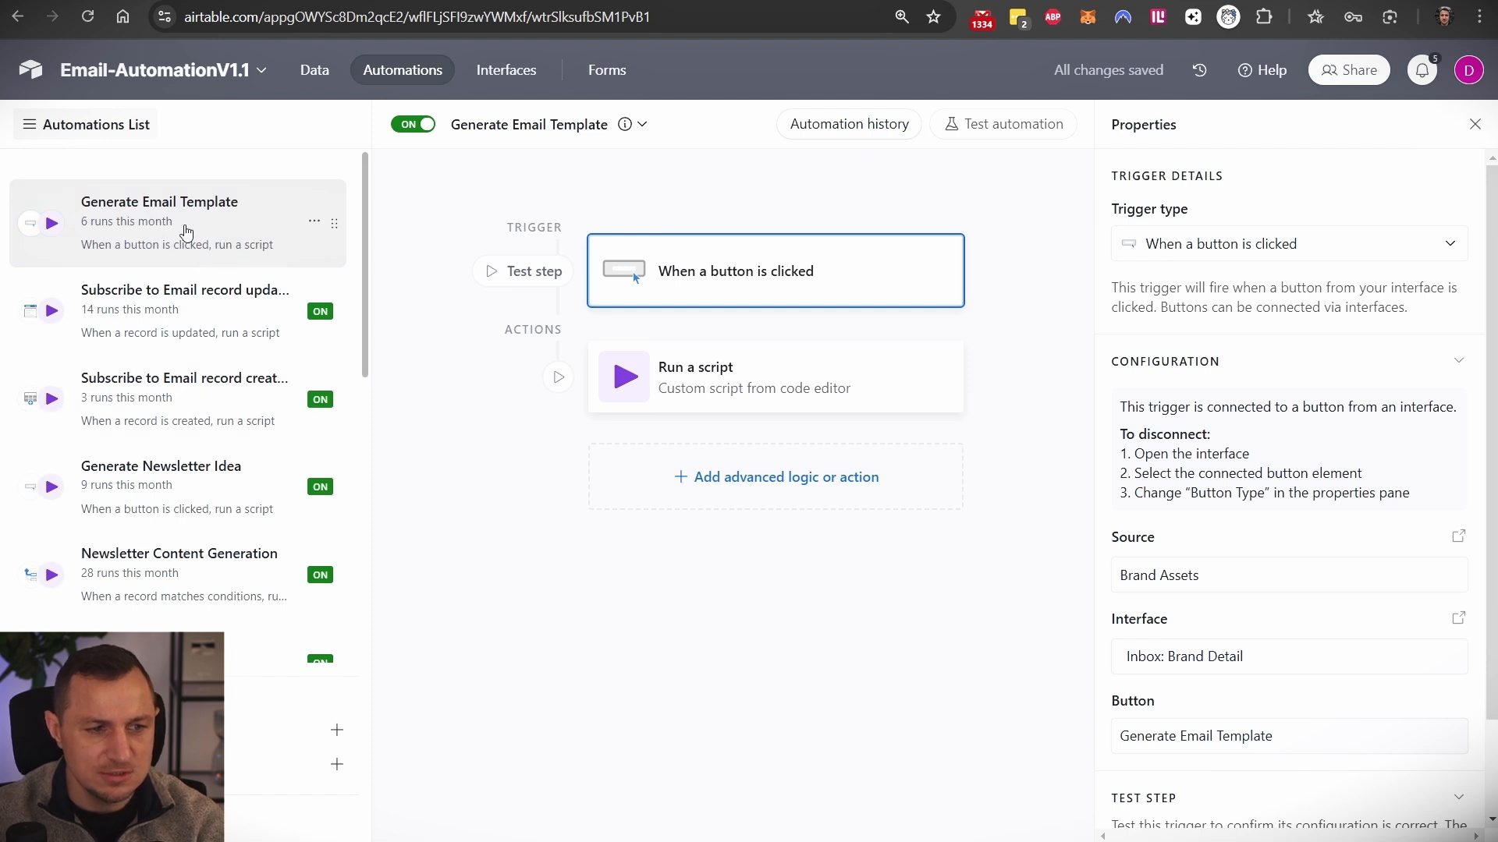
{"action": "left_click", "coordinate": [601, 0]}
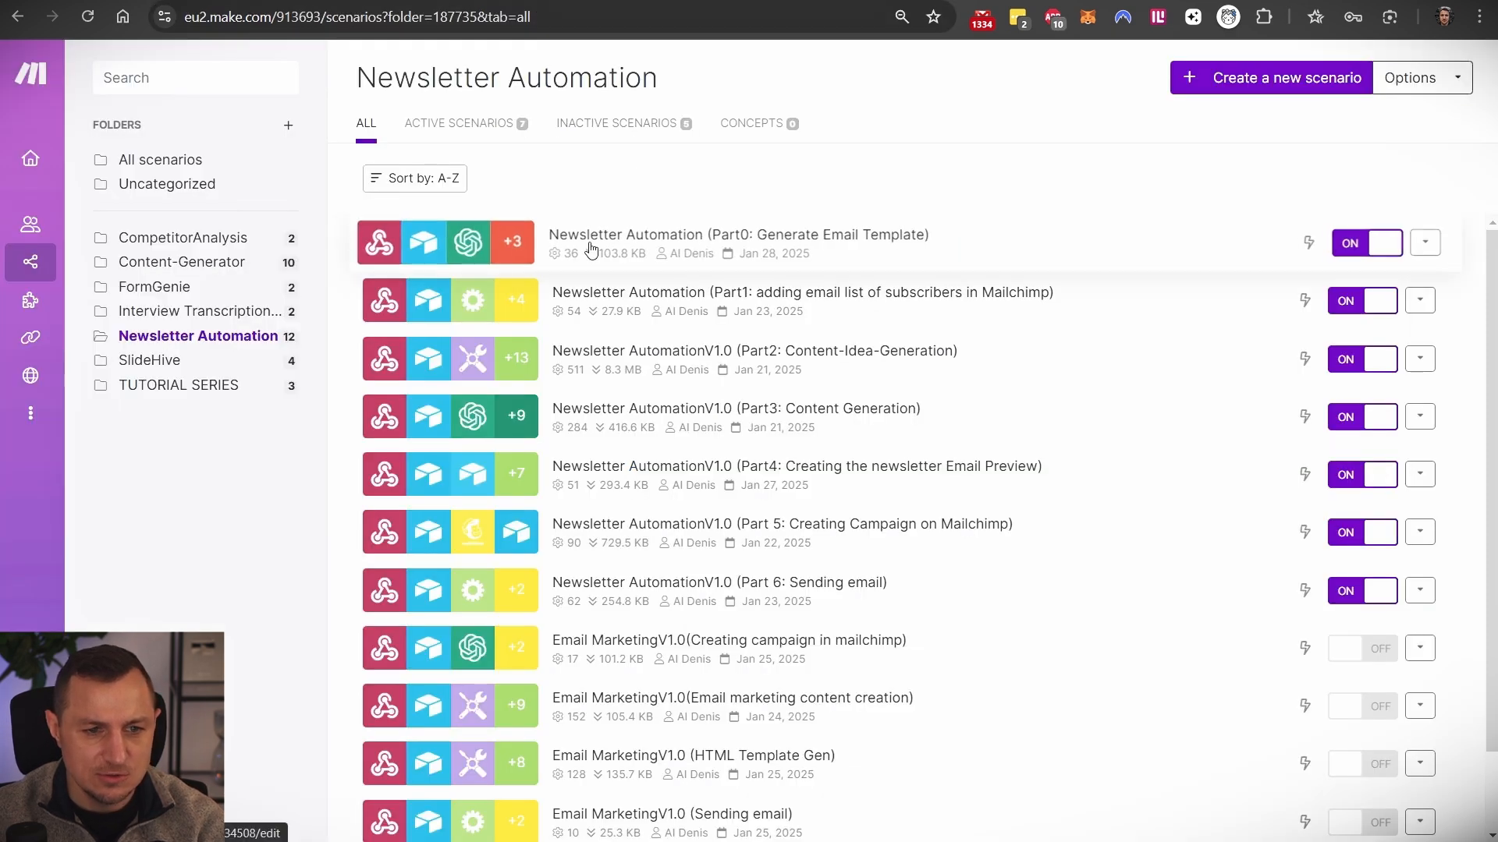
- Inspect the webhook module settings in Make's Part0: Generate Email Template scenario
{"action": "left_click", "coordinate": [620, 248]}
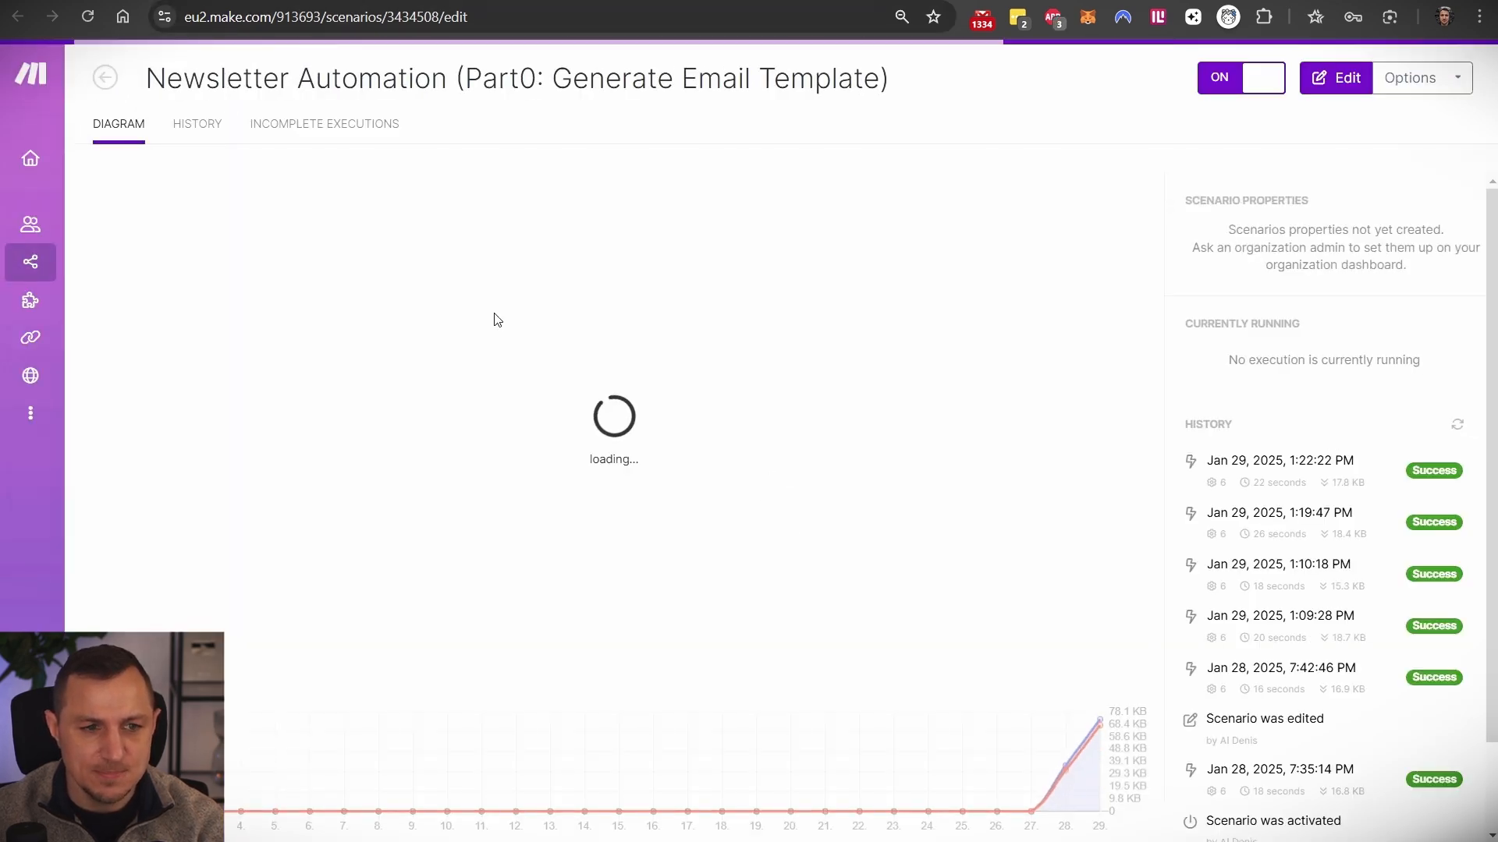
{"action": "left_click", "coordinate": [190, 383]}
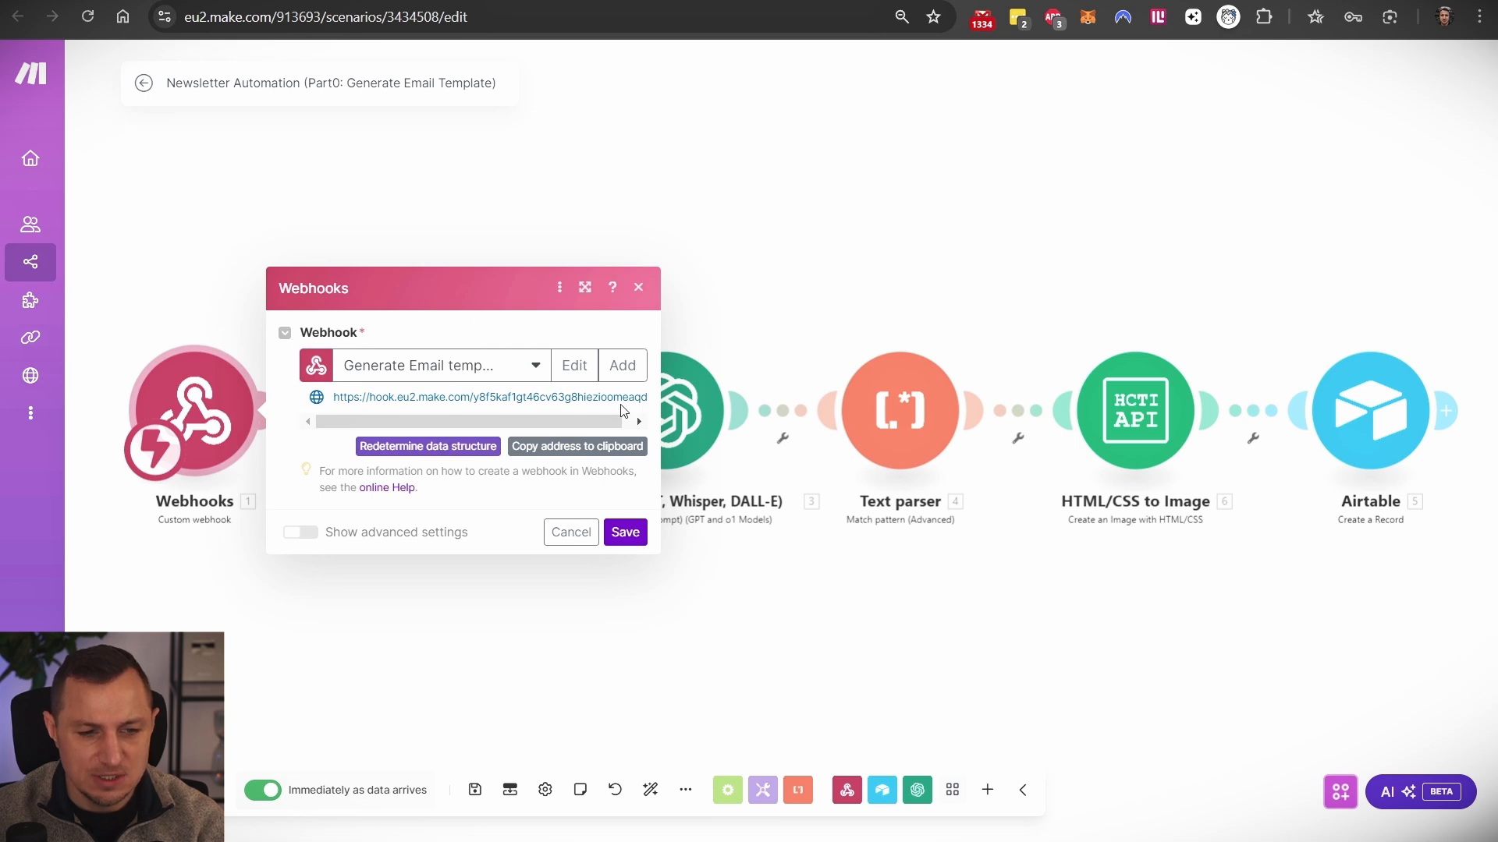
{"action": "key", "text": "ctrl+Tab"}
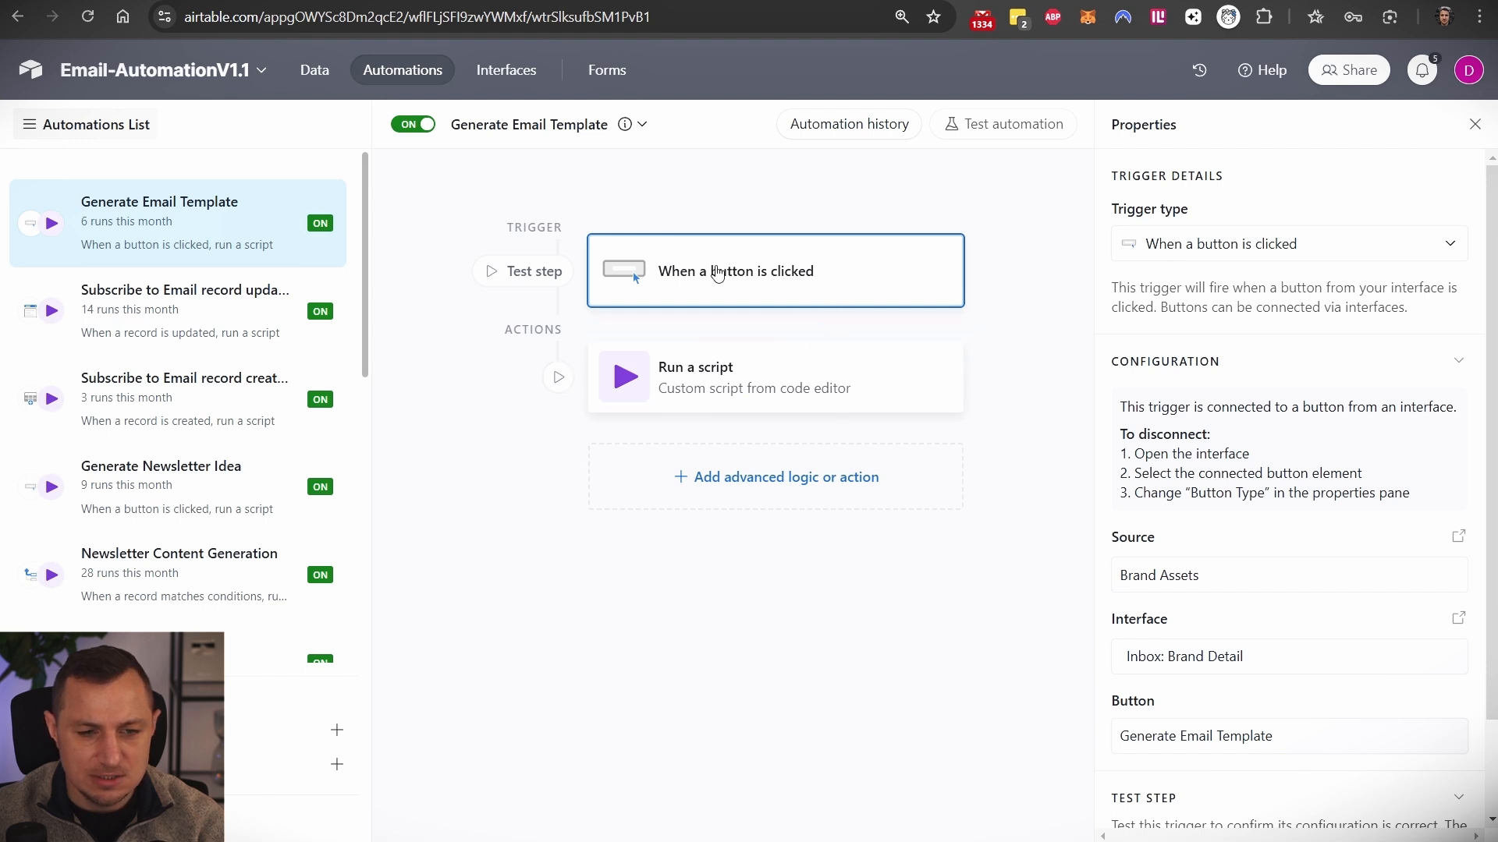
{"action": "scroll", "coordinate": [1254, 508], "scroll_direction": "down", "scroll_amount": 3}
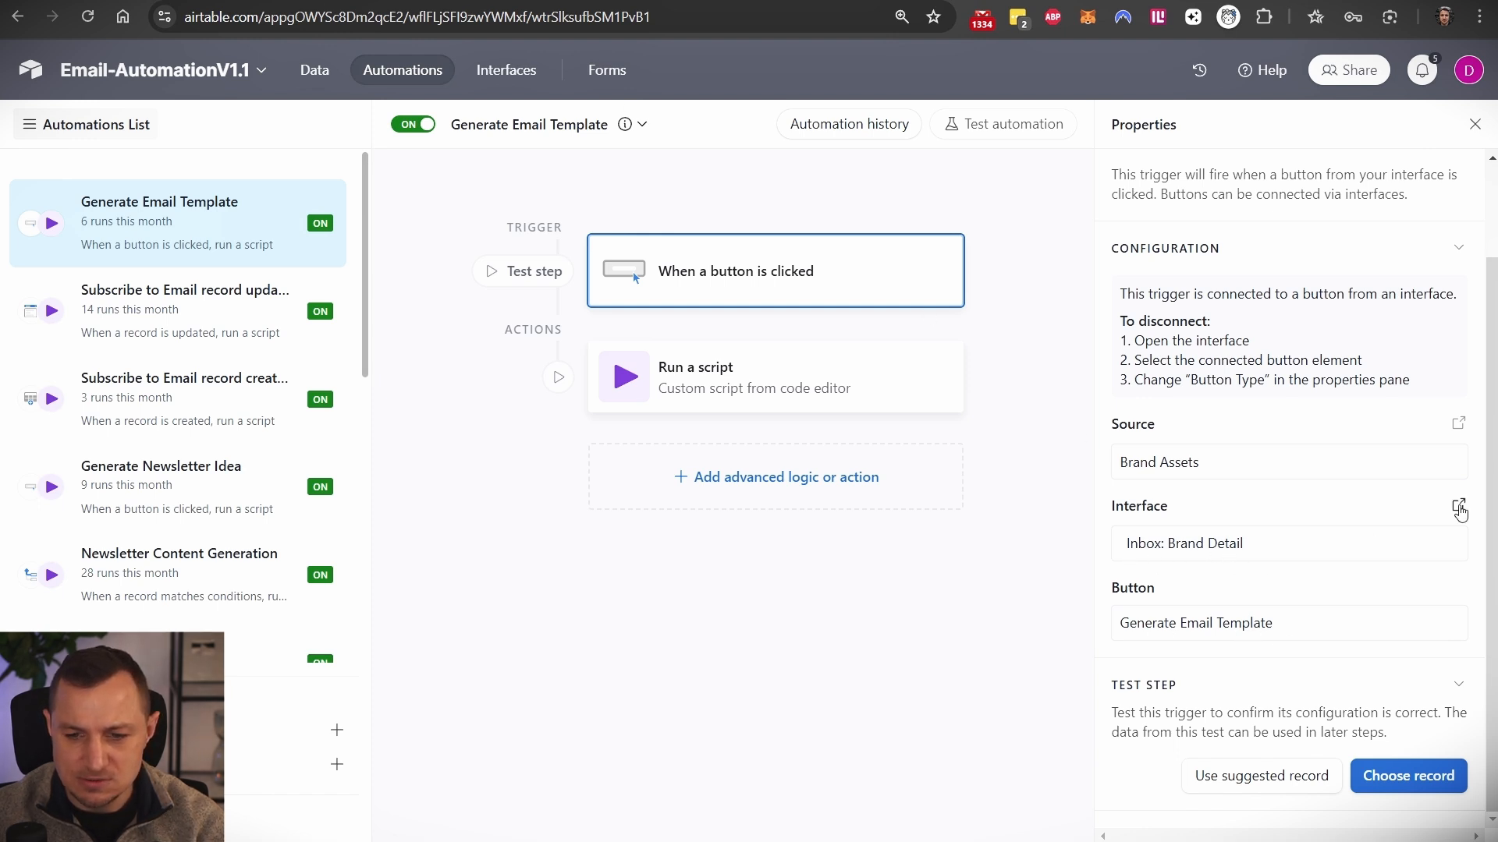
{"action": "left_click", "coordinate": [1458, 507]}
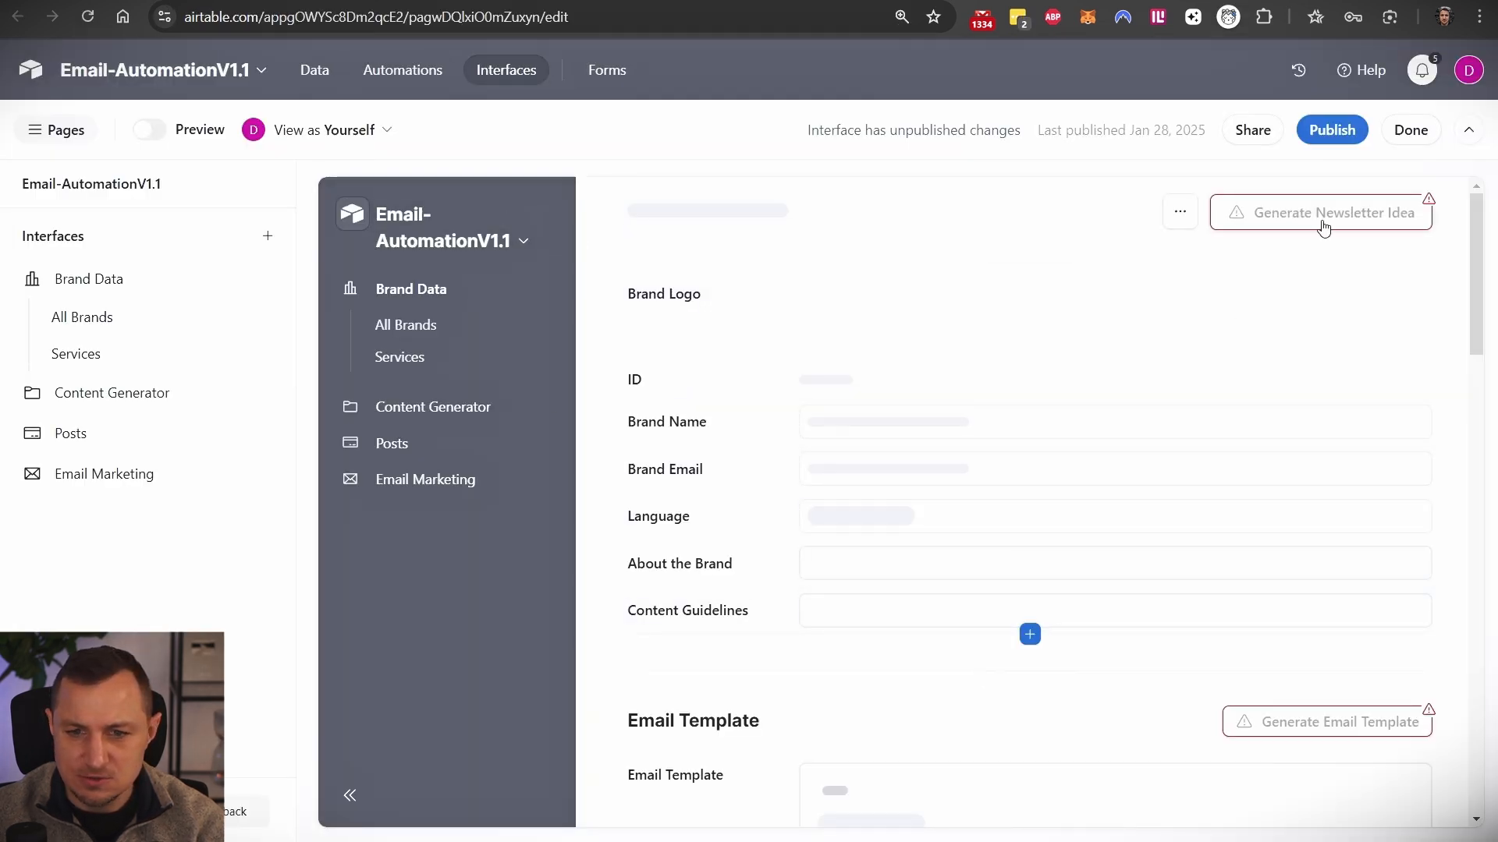
{"action": "scroll", "coordinate": [1280, 606], "scroll_direction": "down", "scroll_amount": 3}
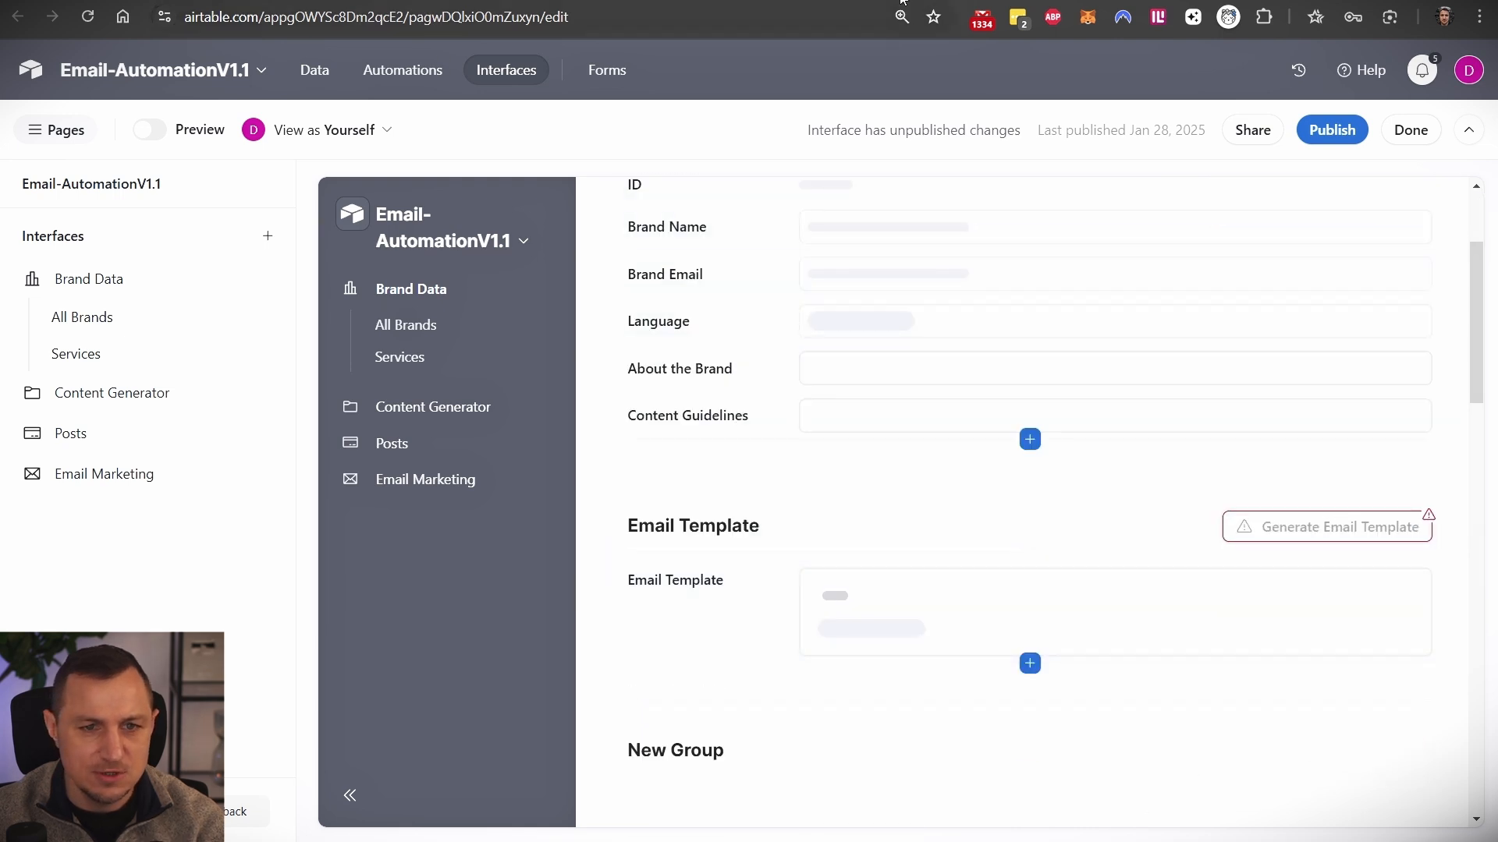
{"action": "left_click", "coordinate": [859, 1]}
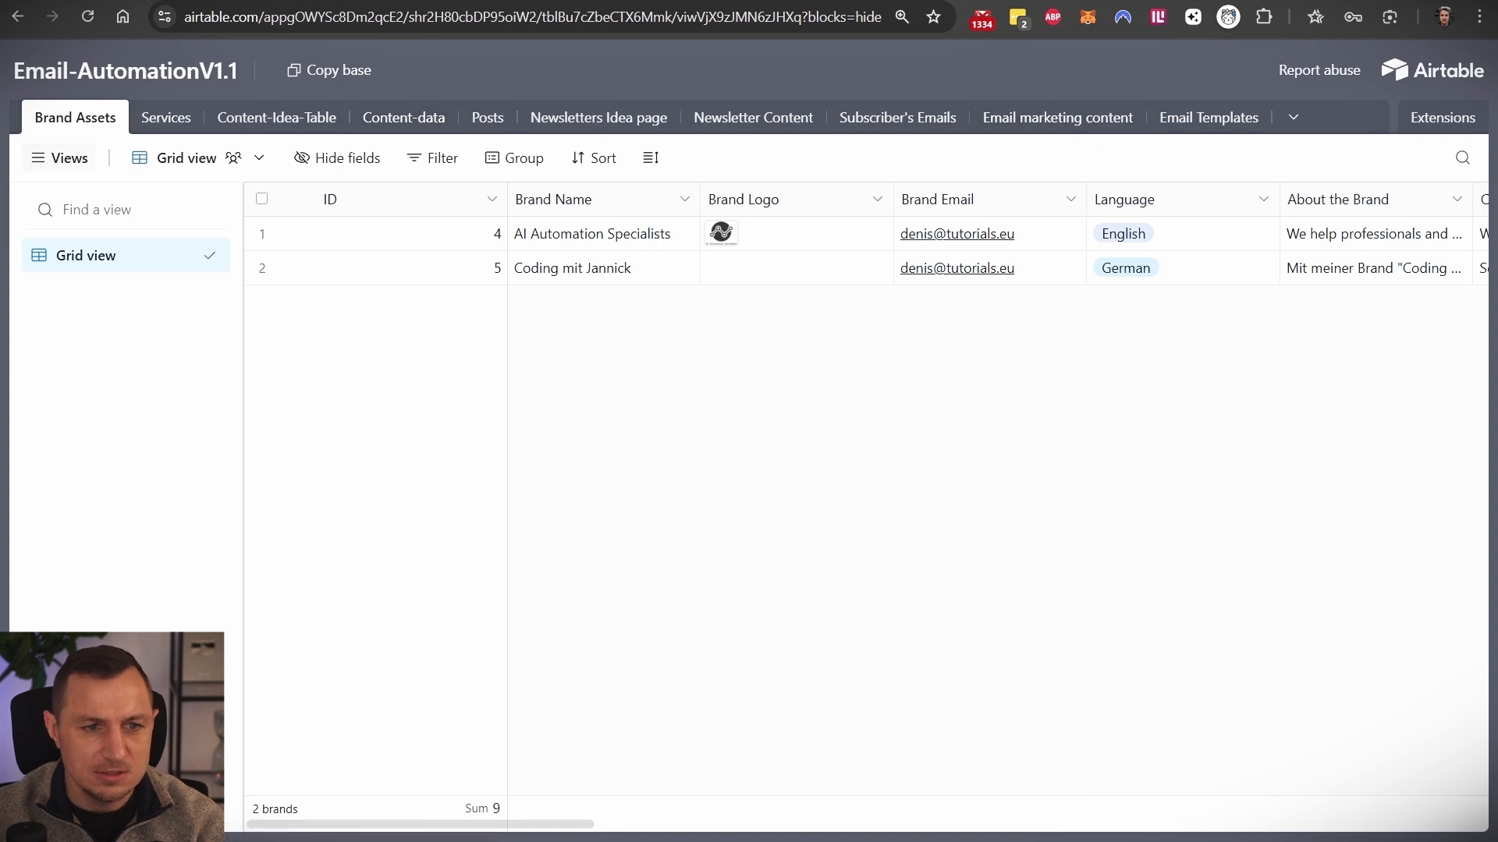
{"action": "left_click", "coordinate": [749, 1]}
{"action": "left_click", "coordinate": [526, 70]}
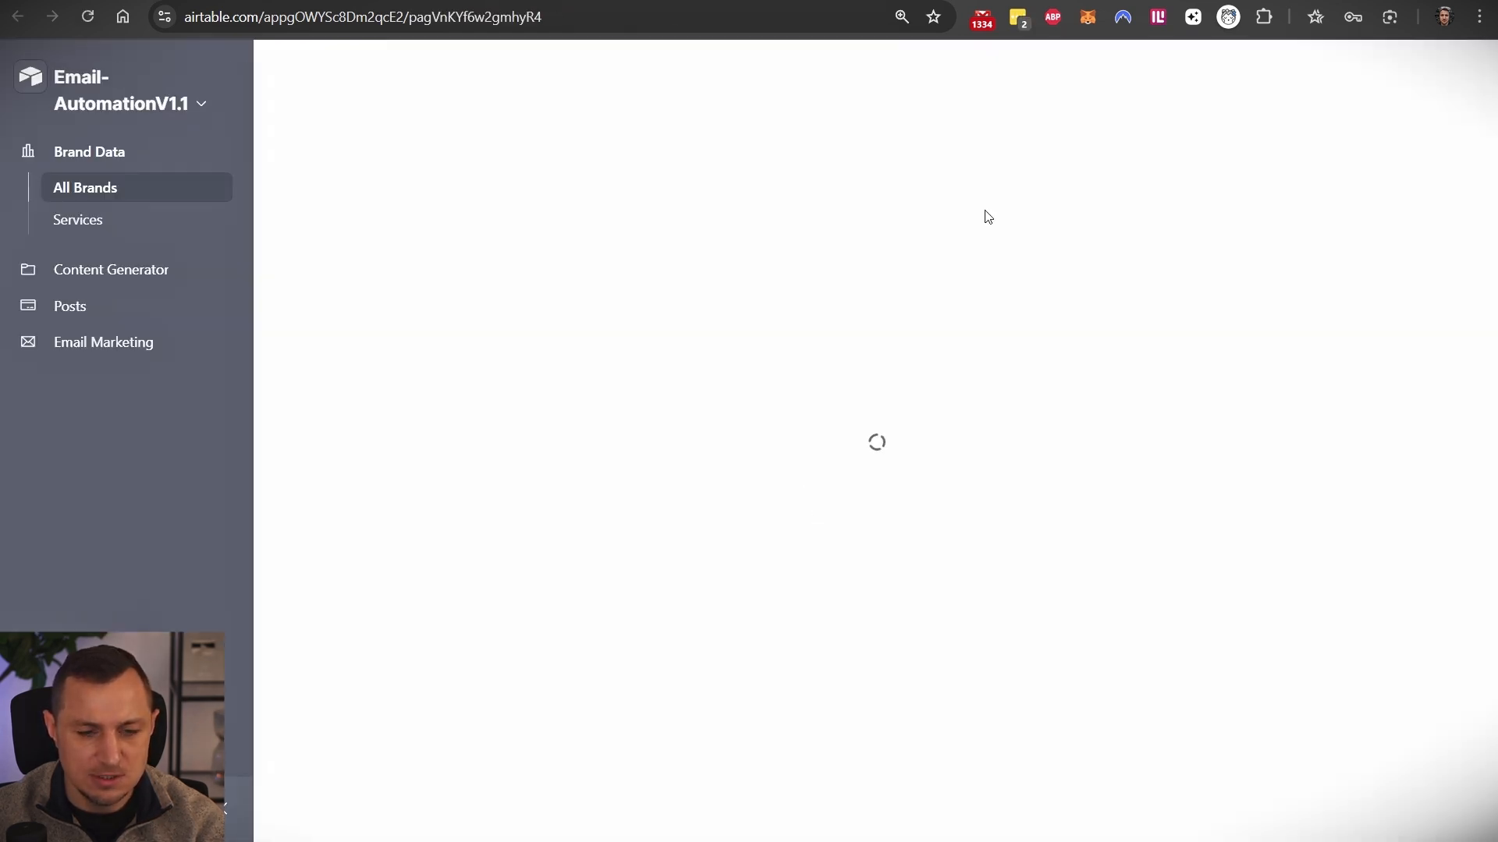
{"action": "scroll", "coordinate": [1287, 421], "scroll_direction": "down", "scroll_amount": 10}
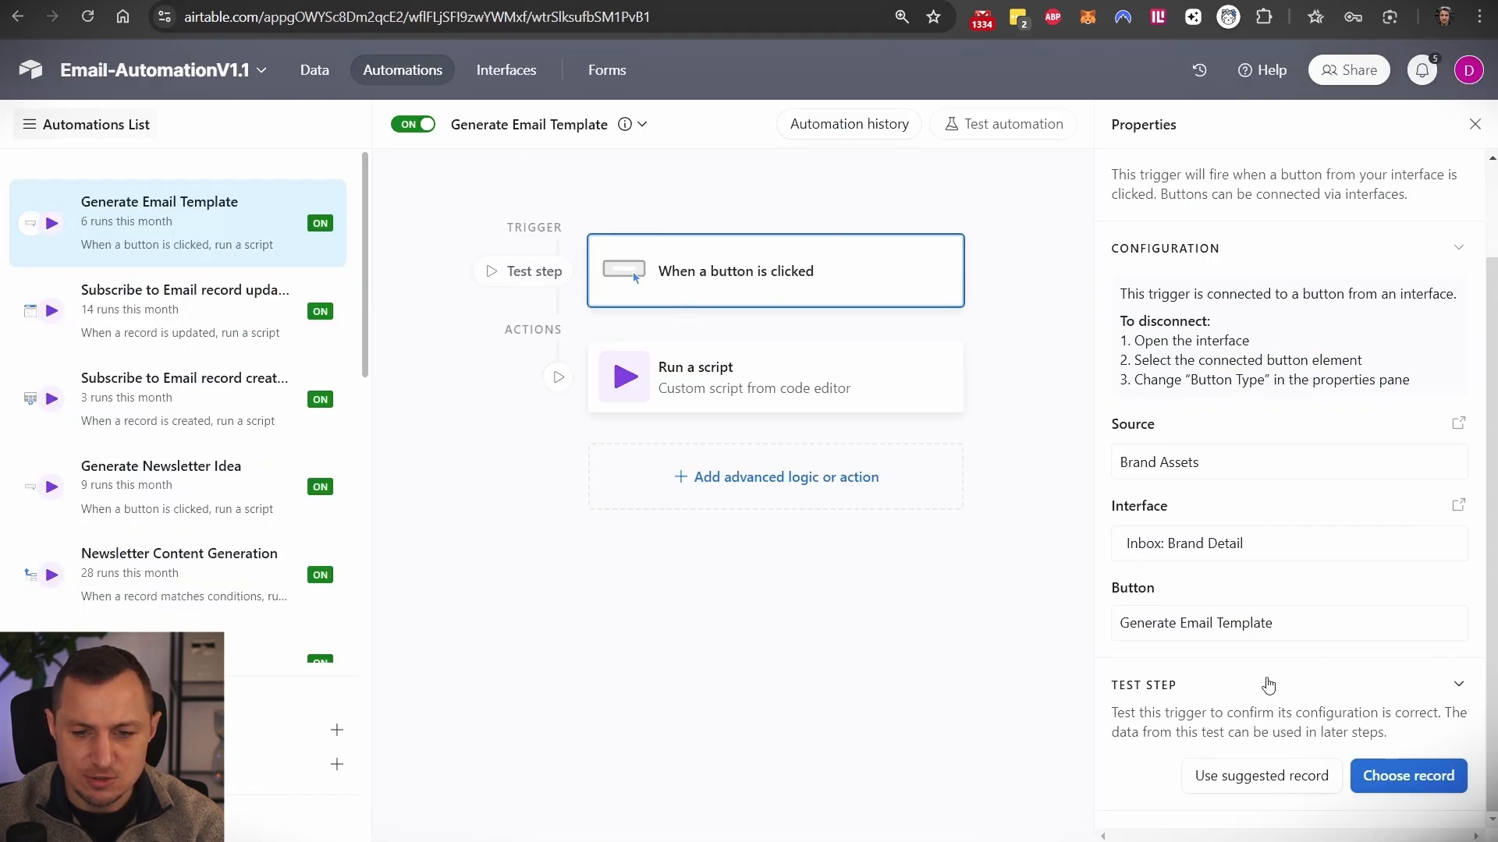
- Paste a new webhook URL into the Run a script step, then discard the unpublished change
{"action": "left_click", "coordinate": [743, 388]}
{"action": "left_click", "coordinate": [1237, 501]}
{"action": "key", "text": "ctrl+a"}
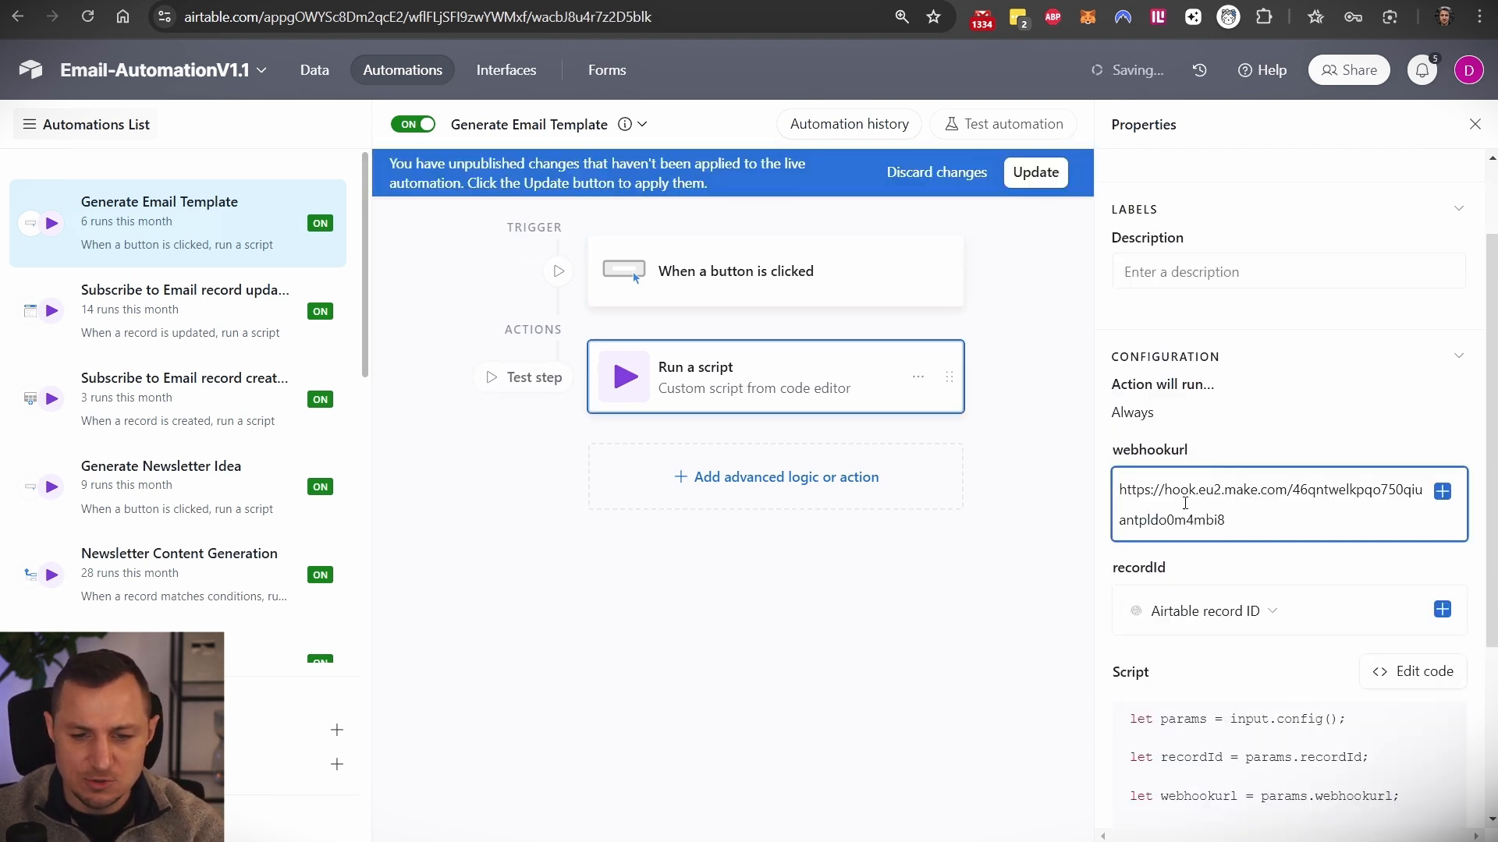
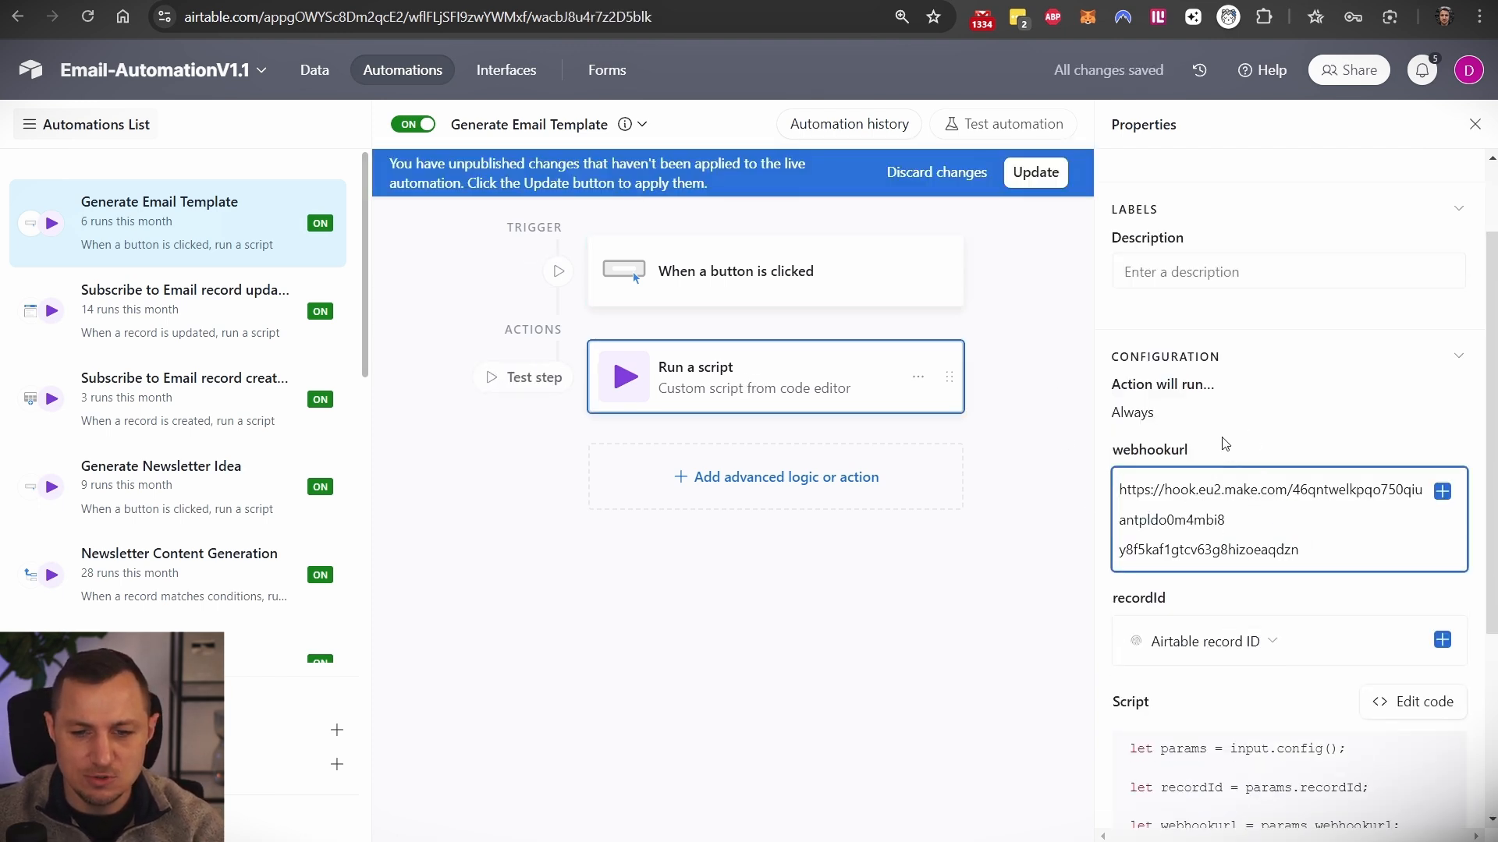
{"action": "left_click", "coordinate": [918, 188]}
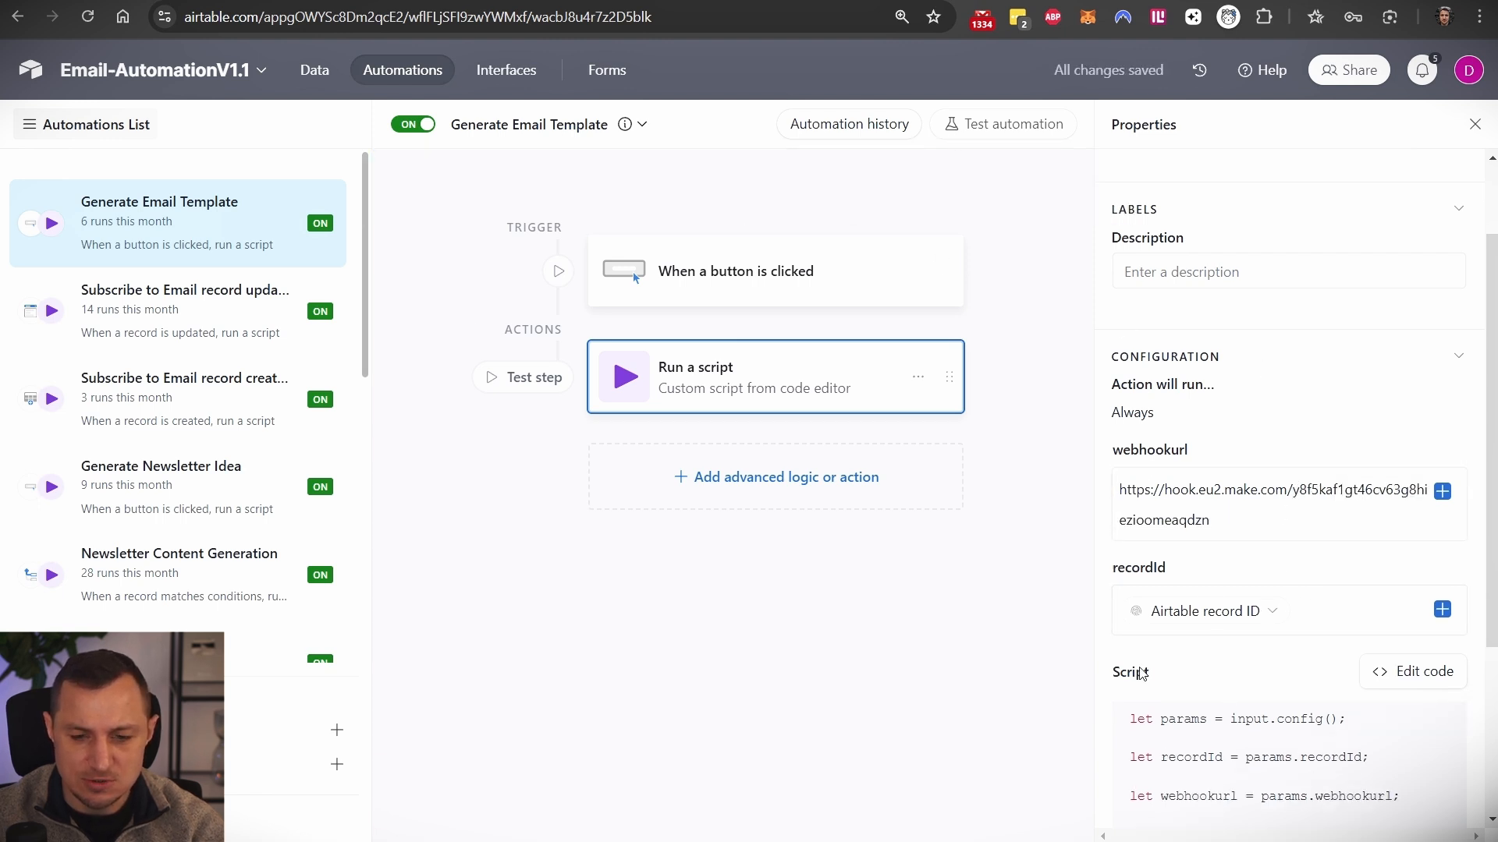
- Open the Run a script step's code in the full script editor
{"action": "scroll", "coordinate": [1180, 665], "scroll_direction": "down", "scroll_amount": 3}
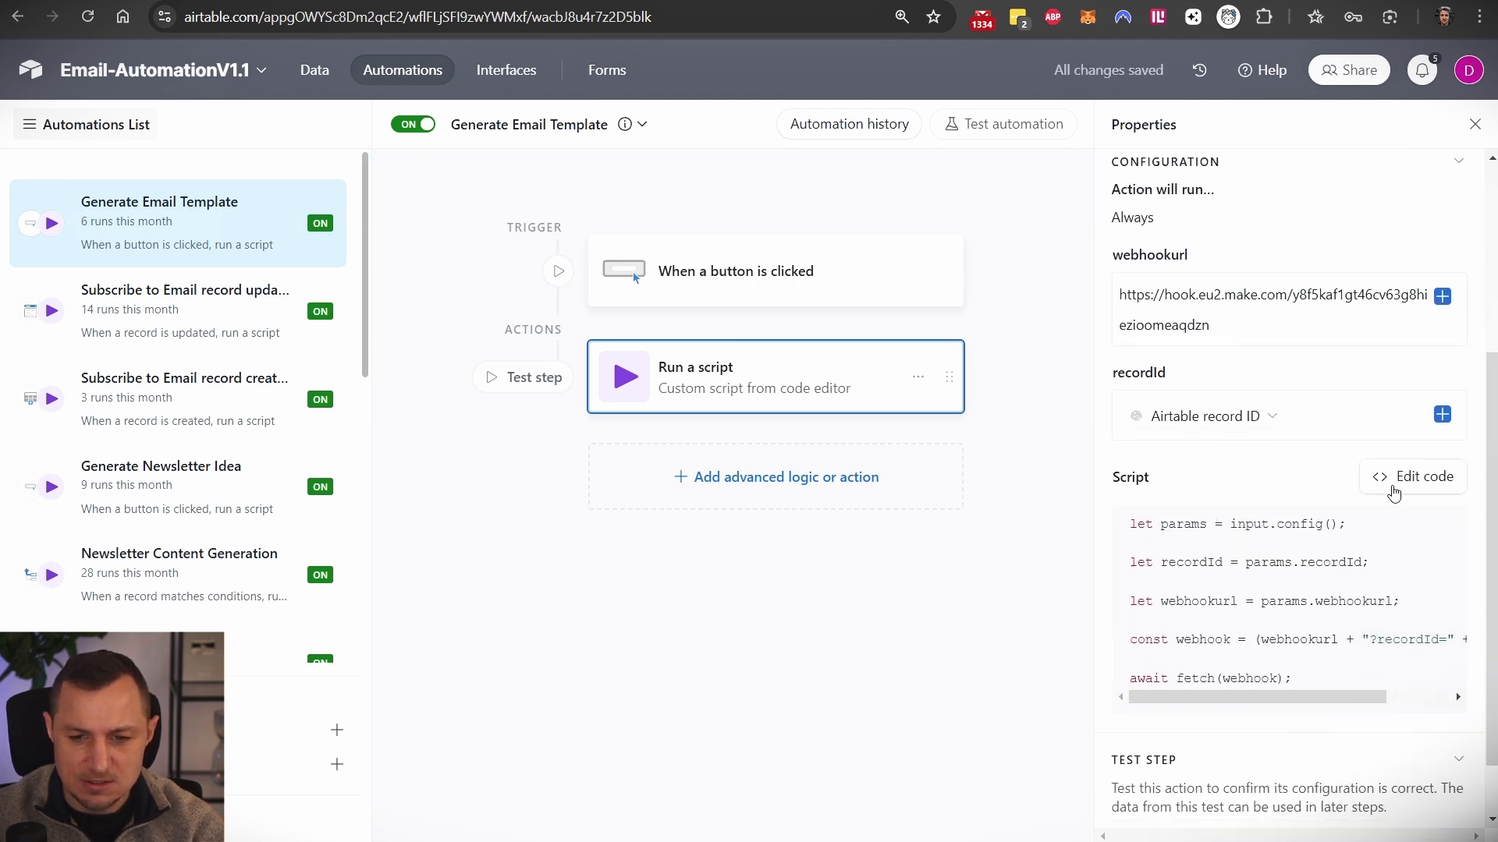
{"action": "left_click", "coordinate": [1393, 487]}
{"action": "left_click_drag", "start_coordinate": [604, 436], "coordinate": [378, 195]}
{"action": "left_click", "coordinate": [635, 396]}
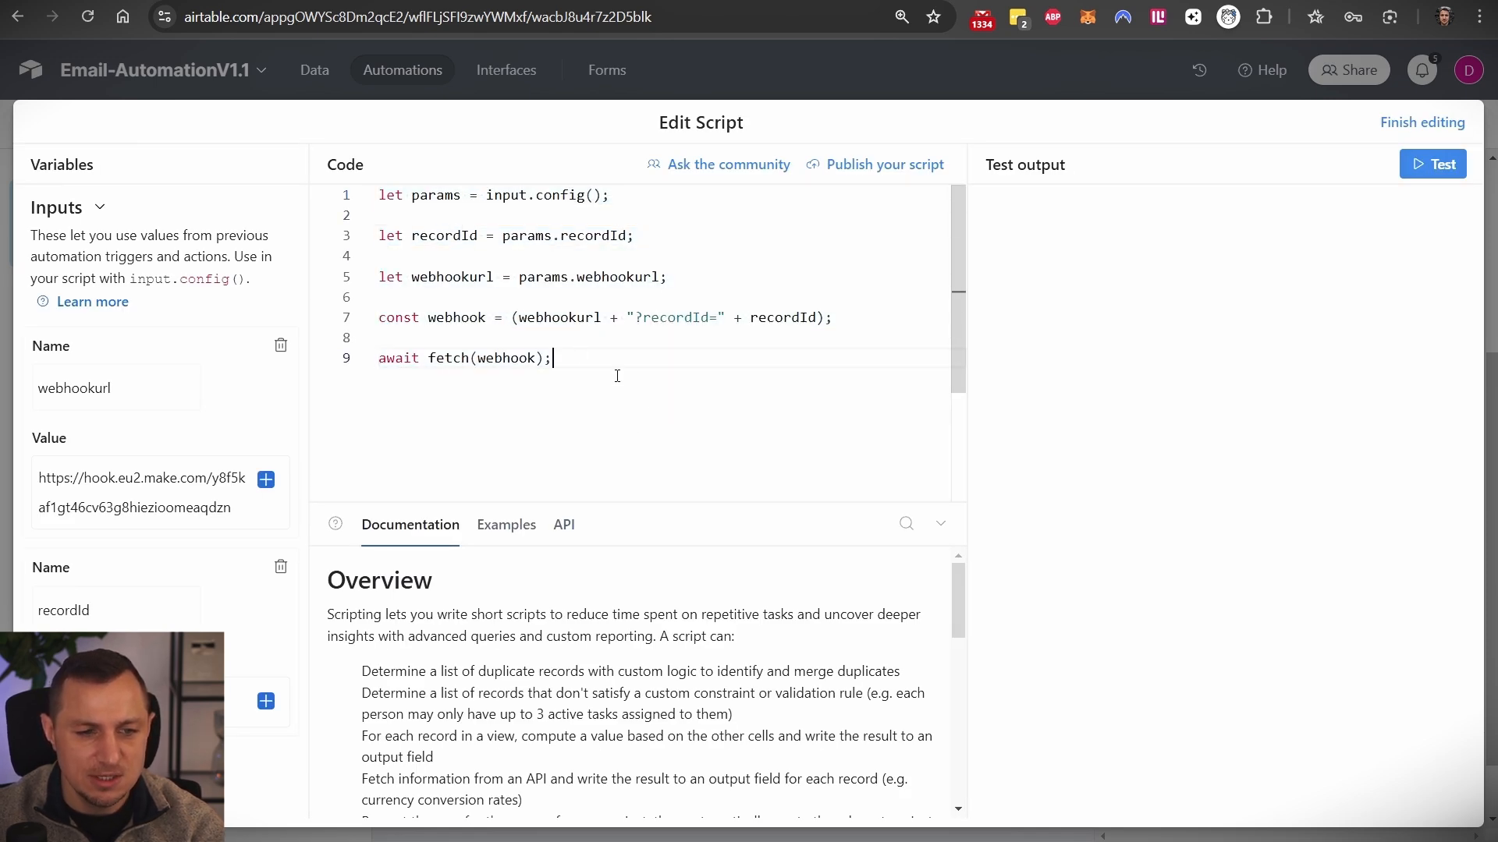
- Inspect the script's webhookurl line and the recordId appended to the URL
{"action": "left_click_drag", "start_coordinate": [629, 291], "coordinate": [378, 277]}
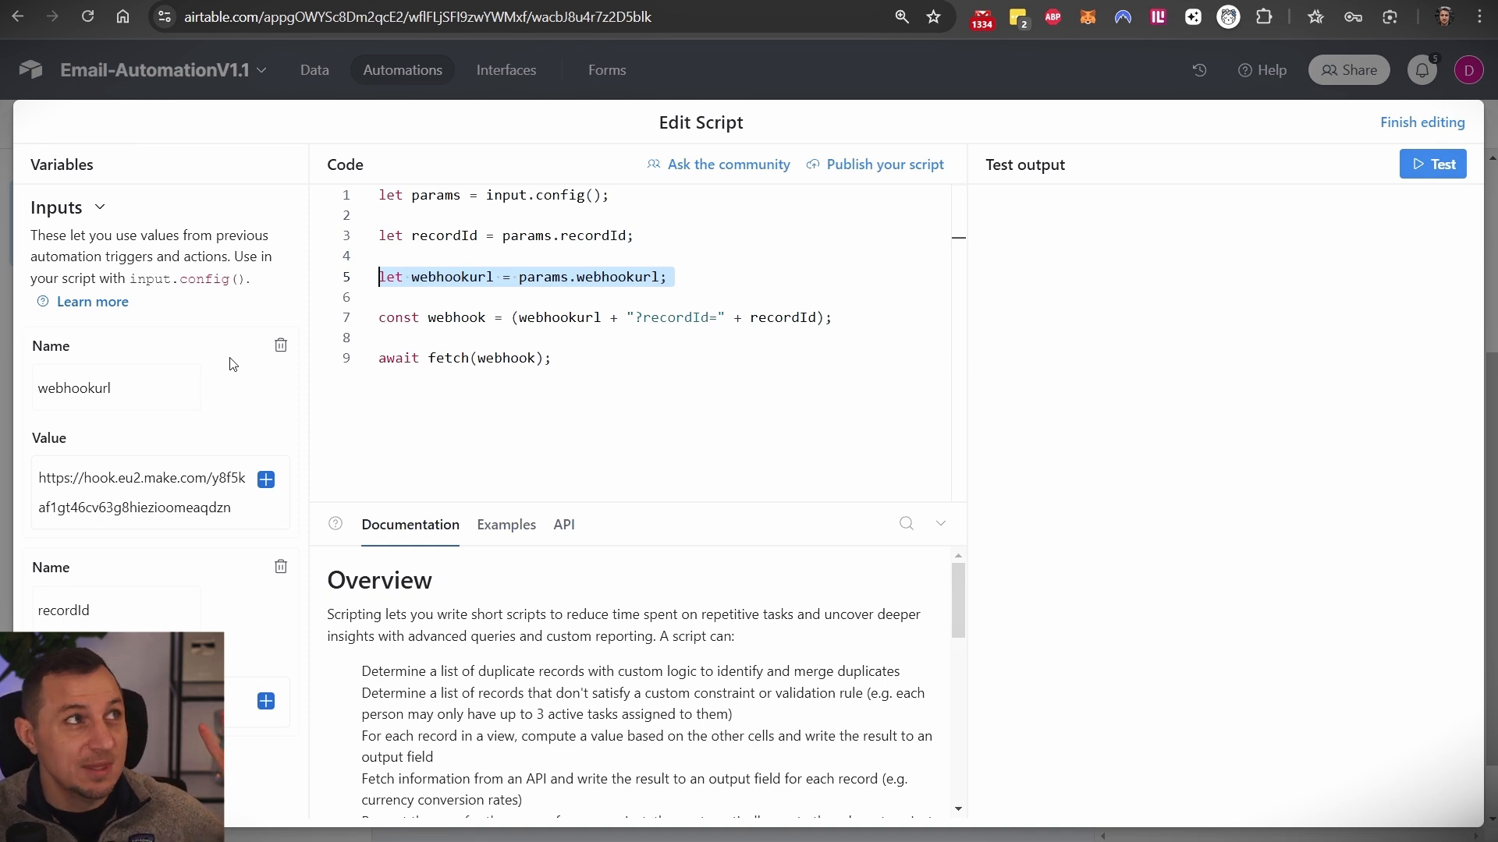
{"action": "left_click_drag", "start_coordinate": [558, 361], "coordinate": [386, 188]}
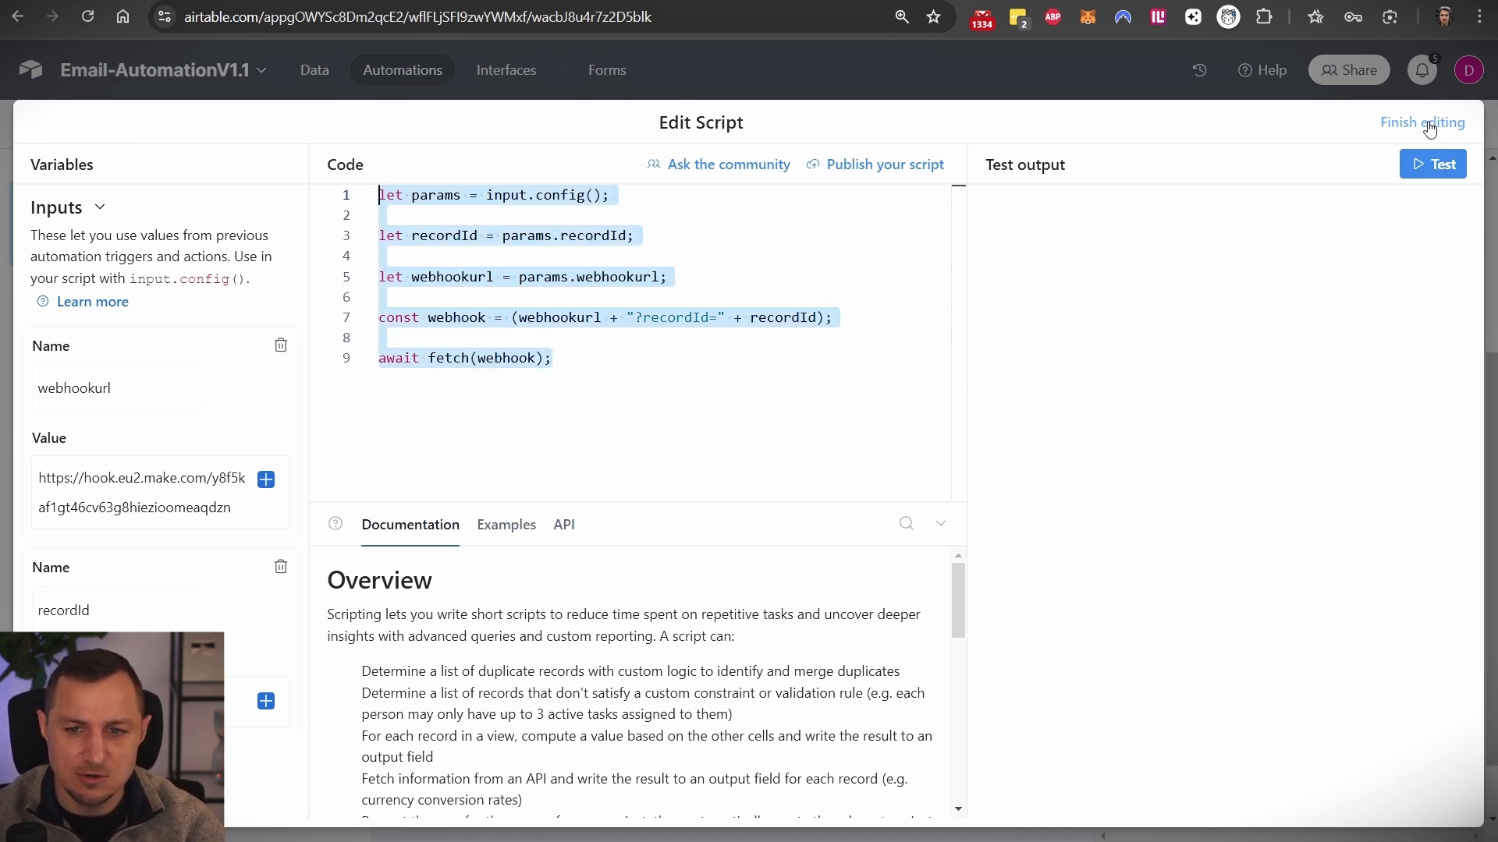
{"action": "left_click", "coordinate": [724, 387]}
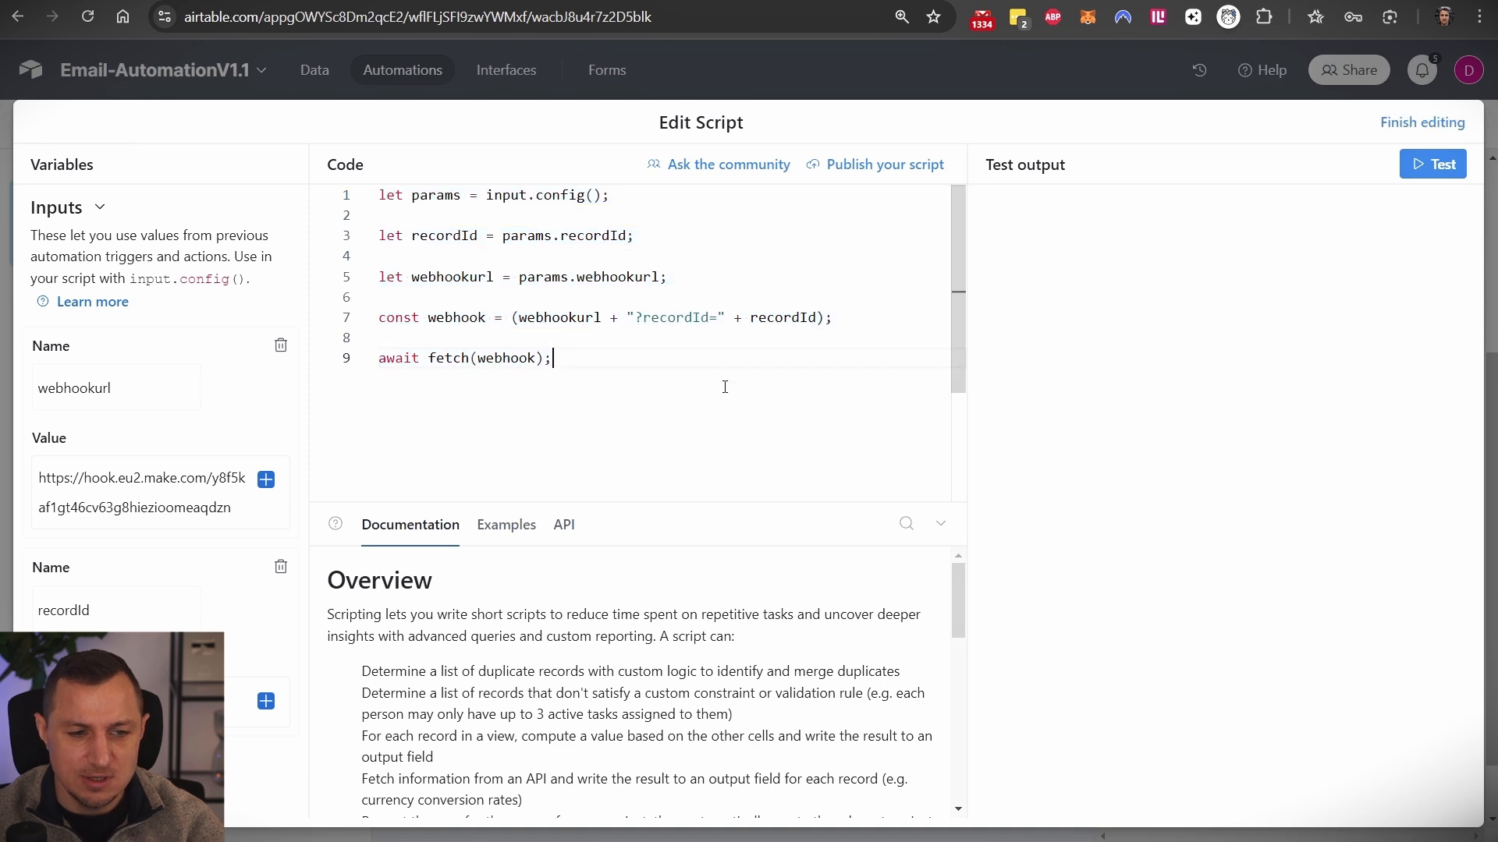
{"action": "double_click", "coordinate": [543, 318]}
{"action": "double_click", "coordinate": [676, 318]}
{"action": "left_click", "coordinate": [778, 318]}
{"action": "double_click", "coordinate": [778, 318]}
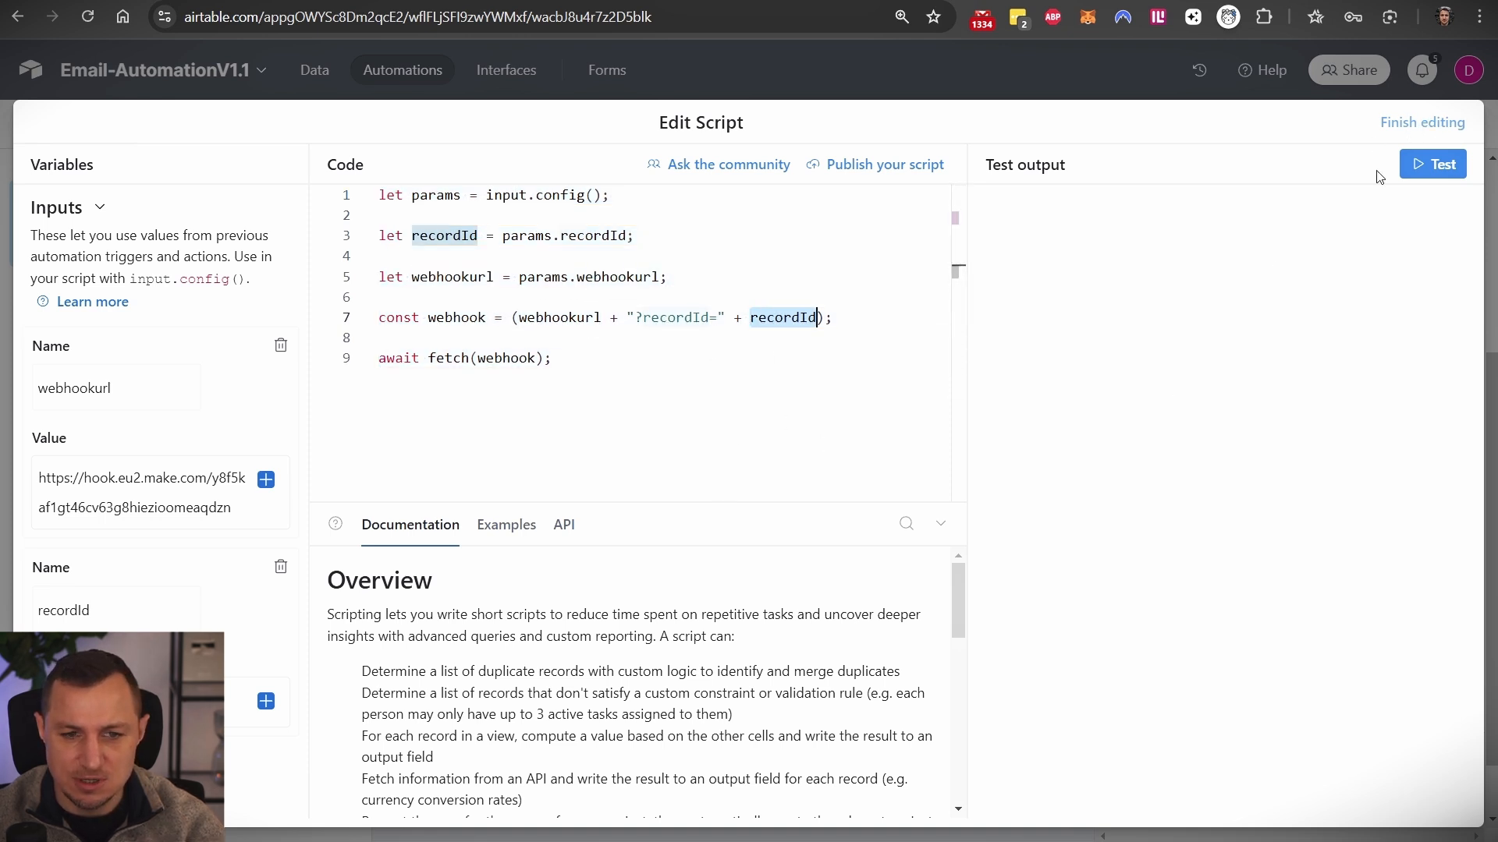
{"action": "left_click", "coordinate": [749, 429]}
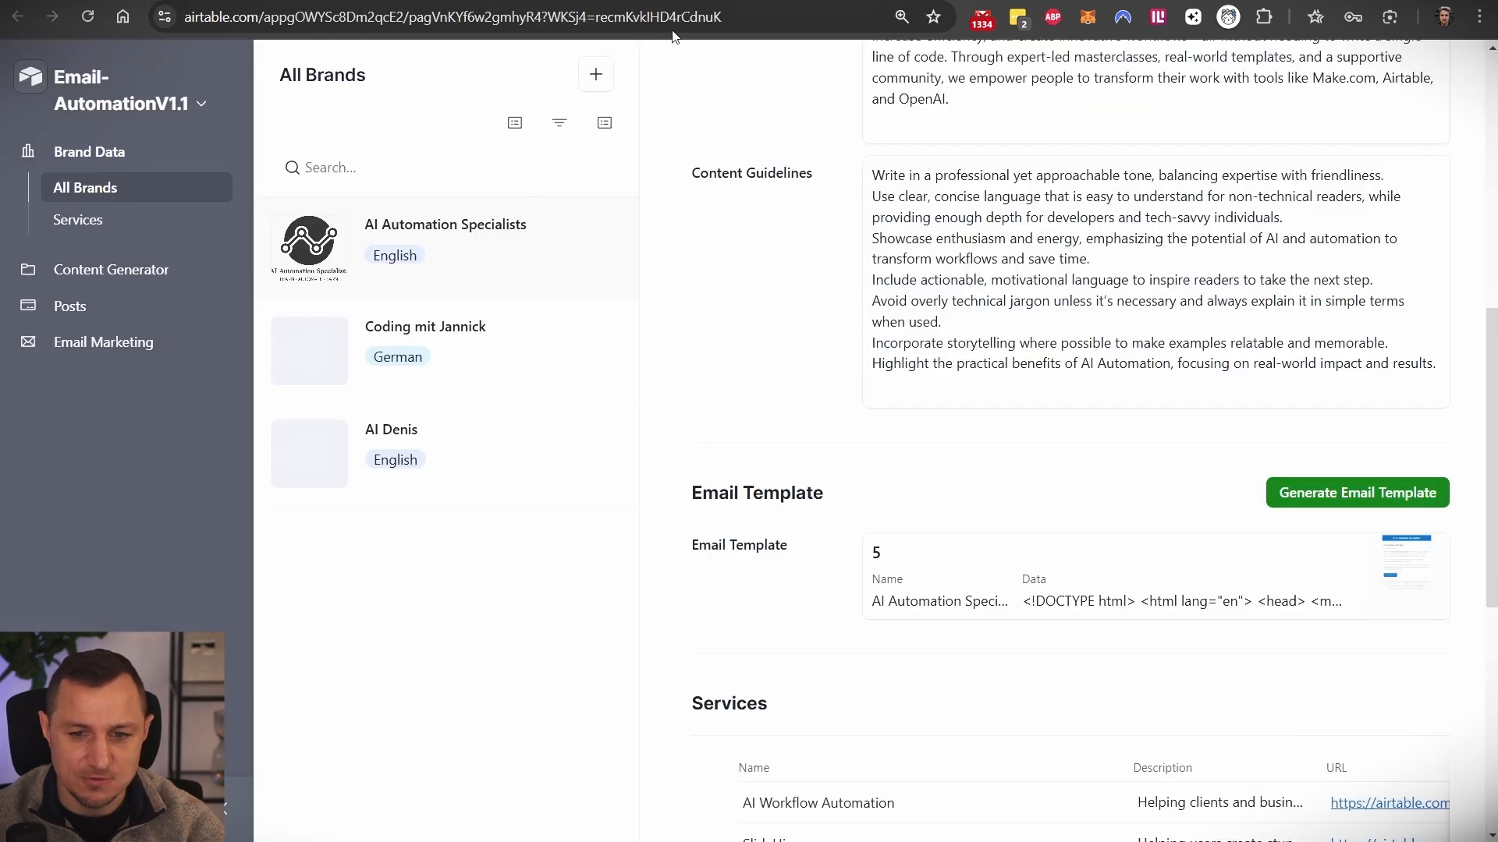
- Close the script editor, leaving the script unchanged
{"action": "left_click", "coordinate": [368, 1]}
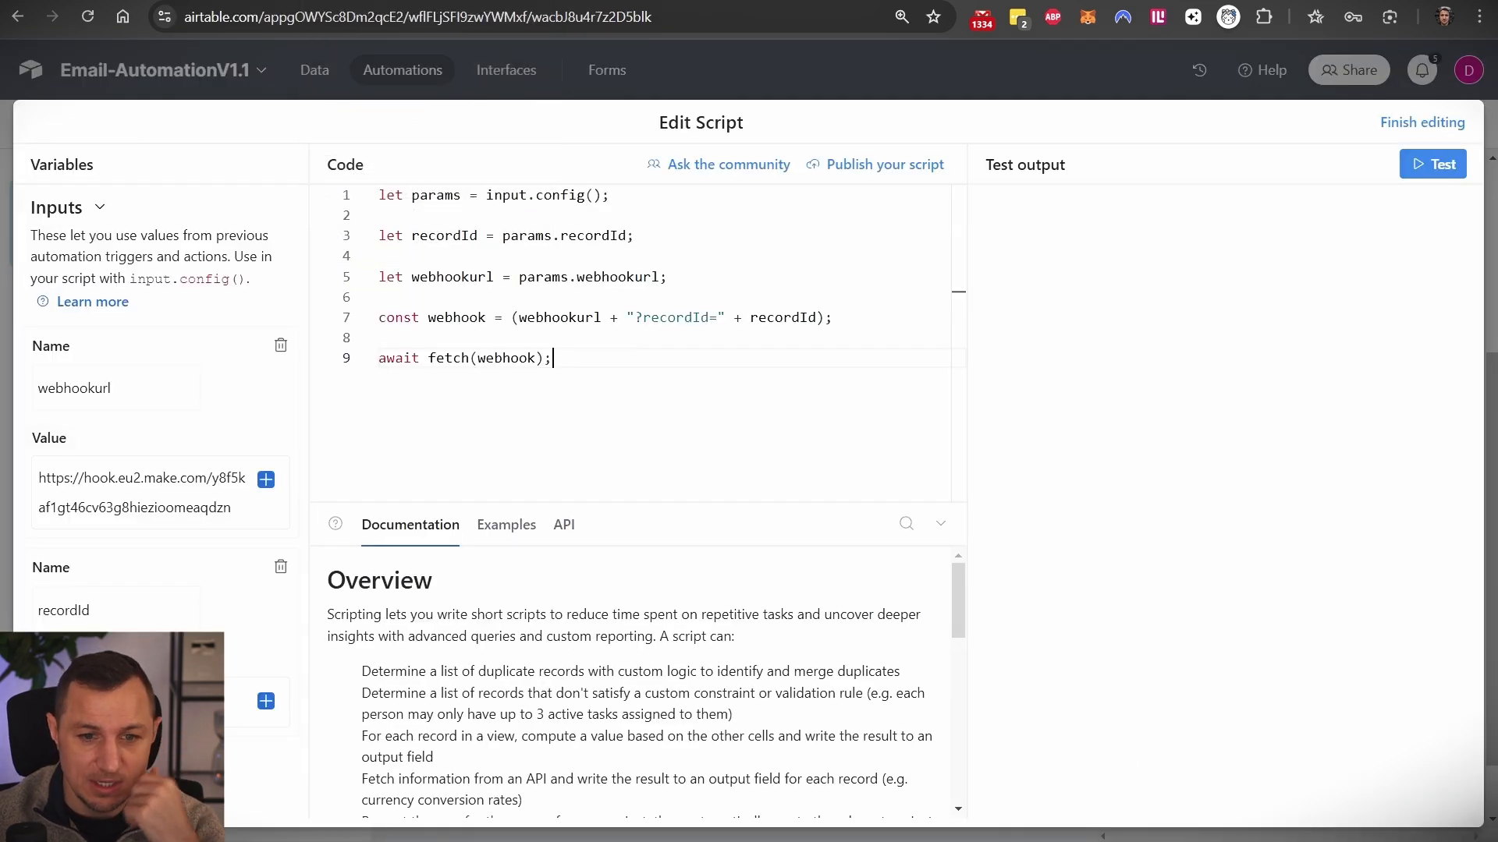
{"action": "left_click", "coordinate": [1422, 122]}
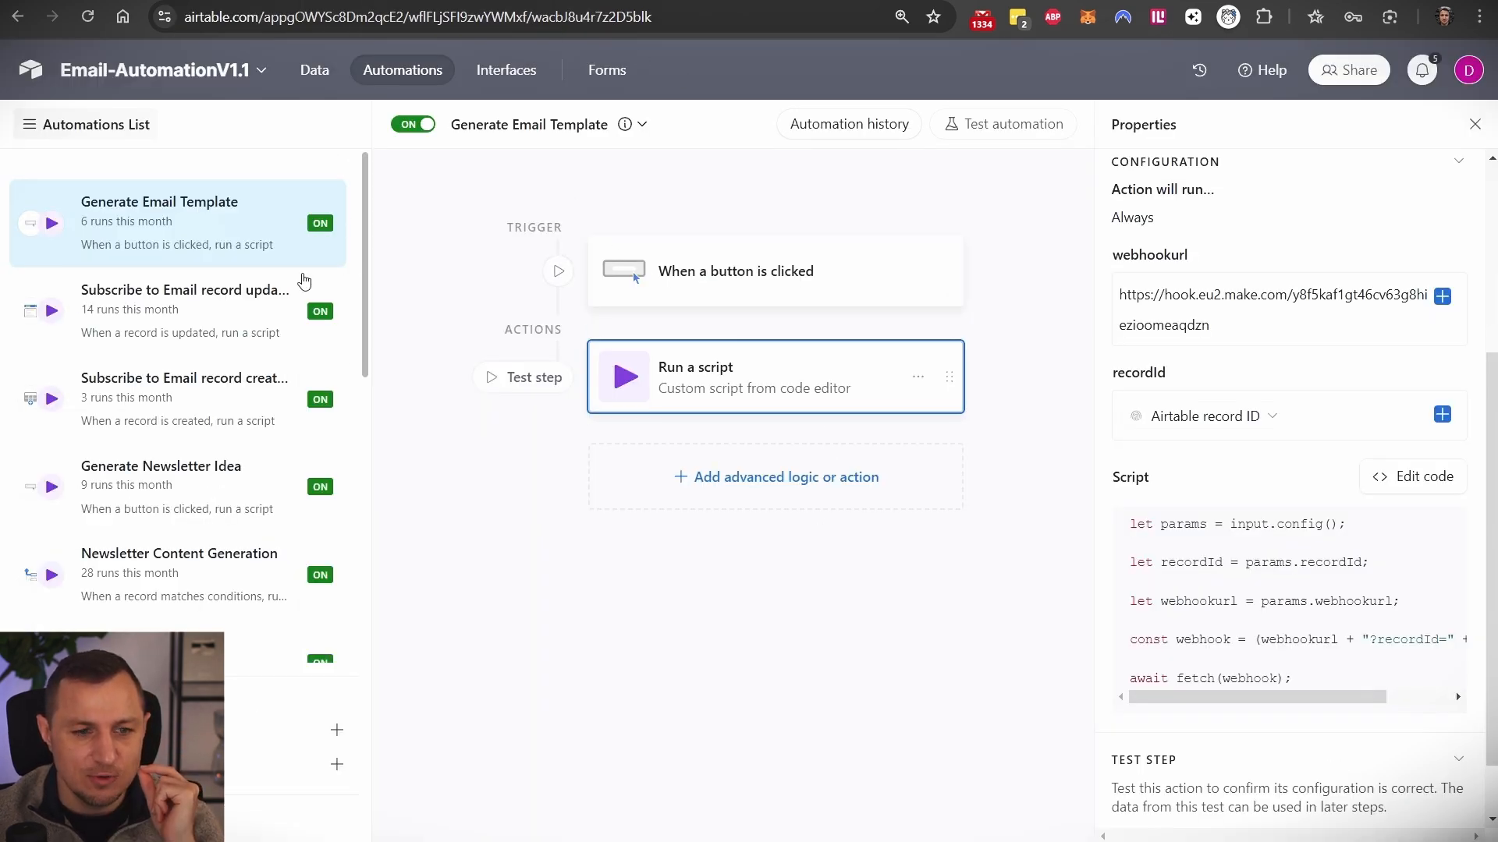
{"action": "left_click", "coordinate": [233, 7]}
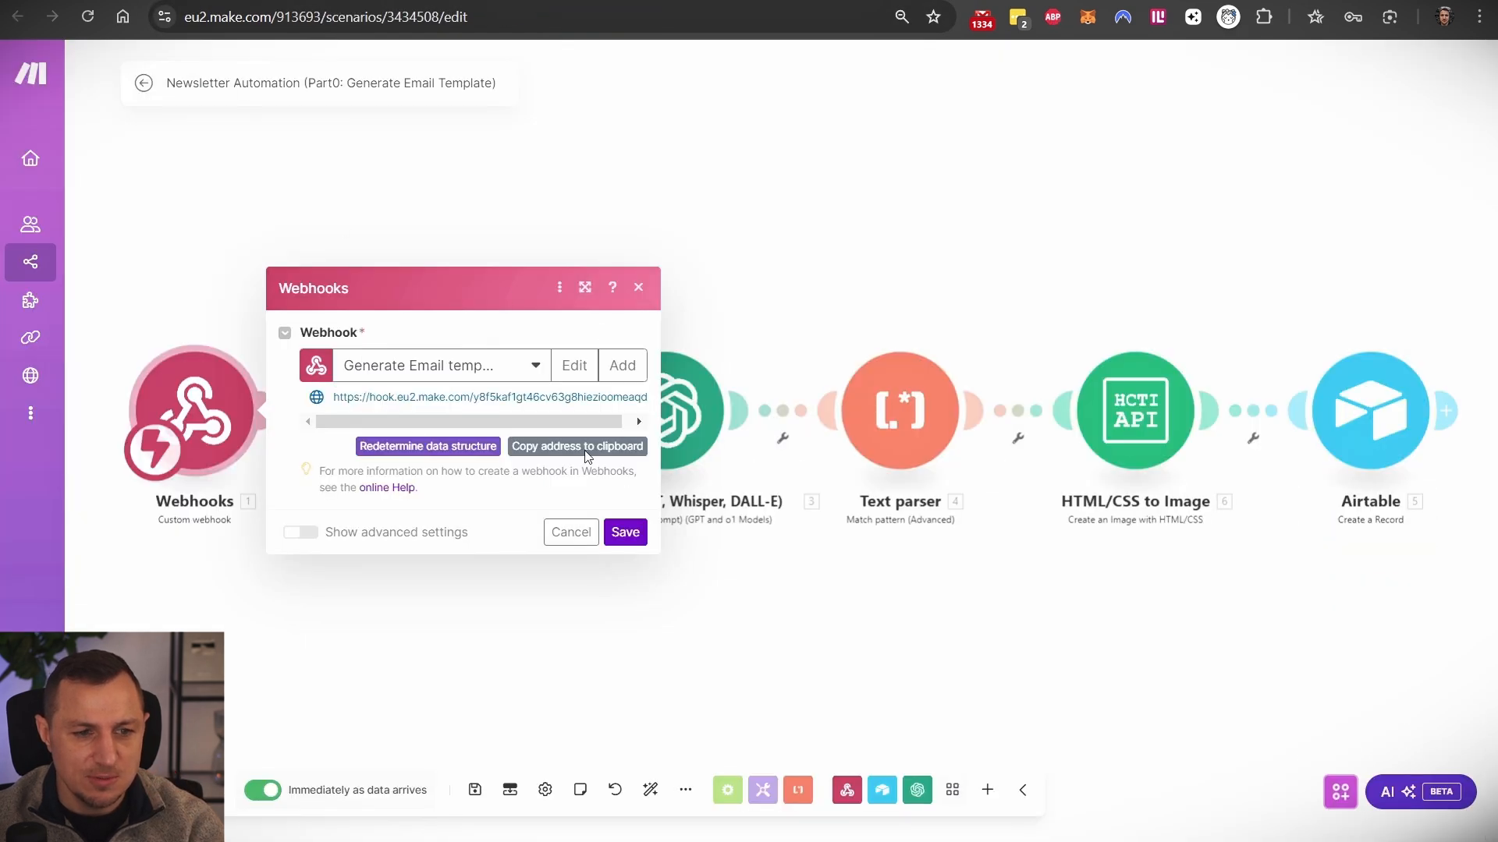
- Close Part0's webhook settings and inspect the Airtable Get a Record module
{"action": "left_click", "coordinate": [674, 197]}
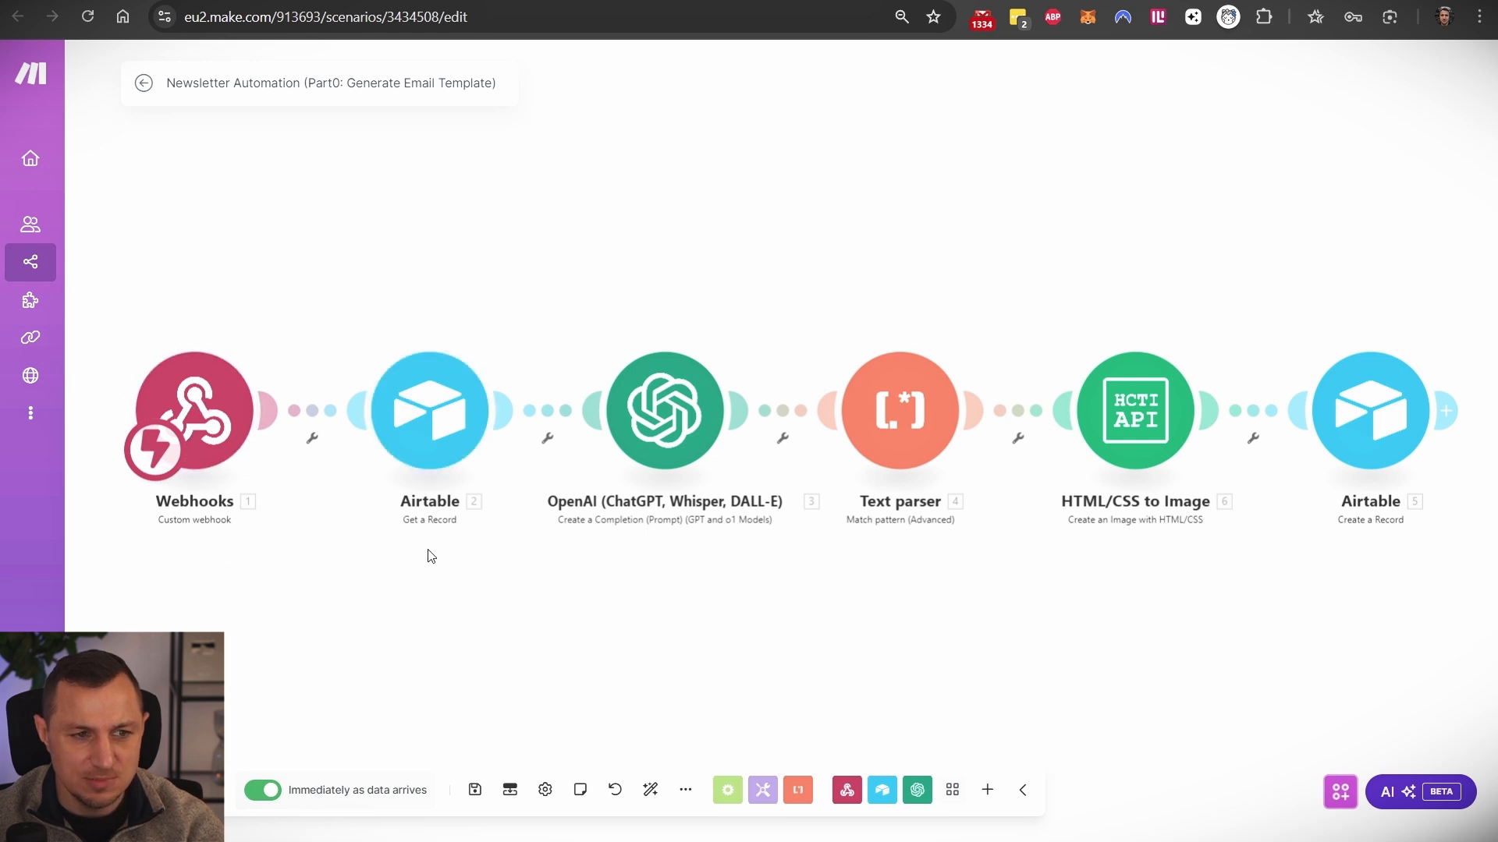
{"action": "left_click", "coordinate": [411, 419]}
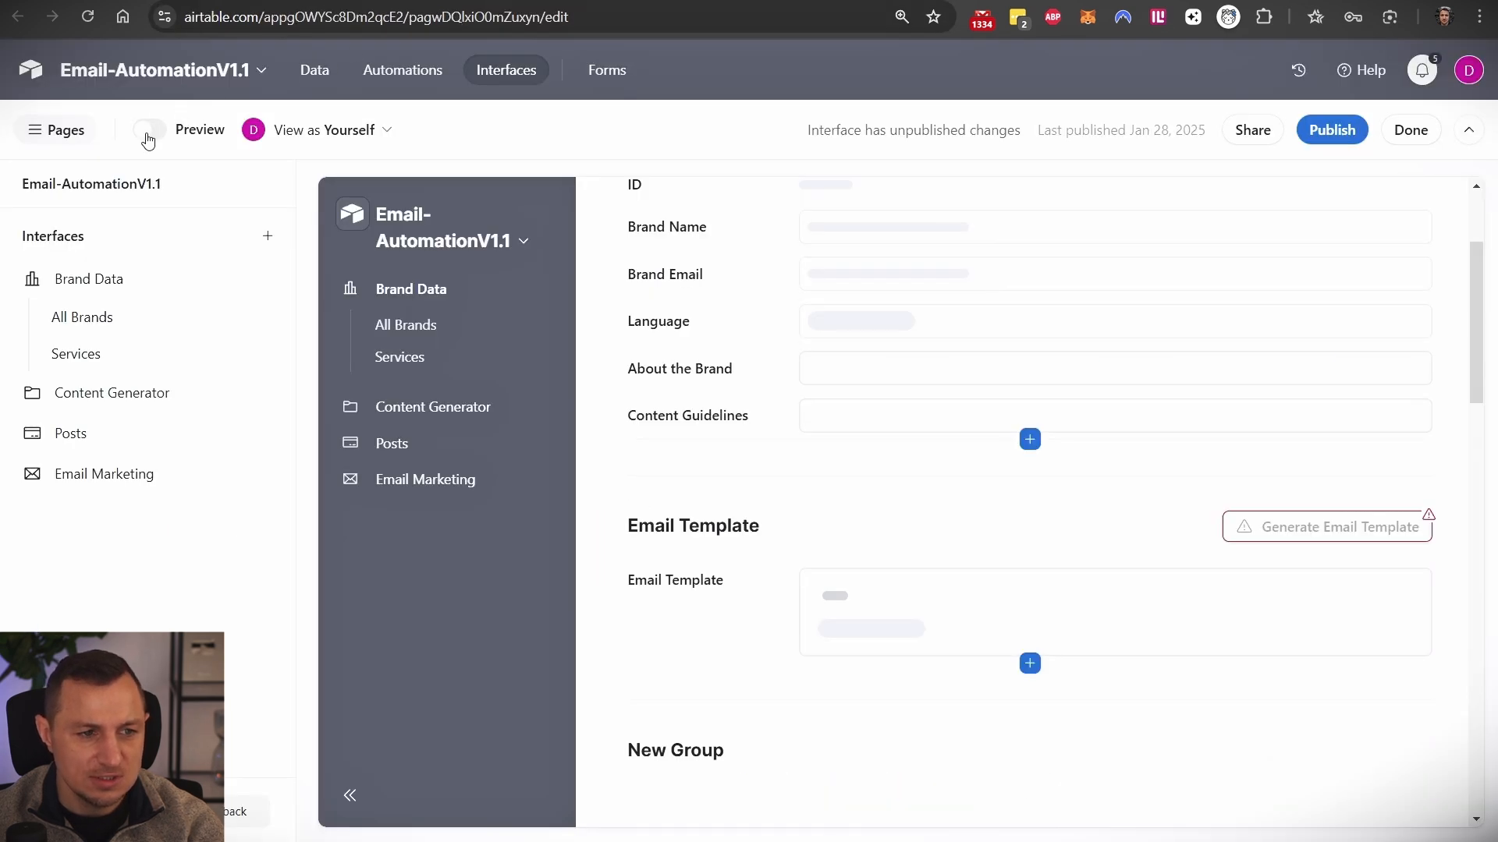
- Switch to the base's data view and scroll across all Brand Assets columns
{"action": "left_click", "coordinate": [402, 70]}
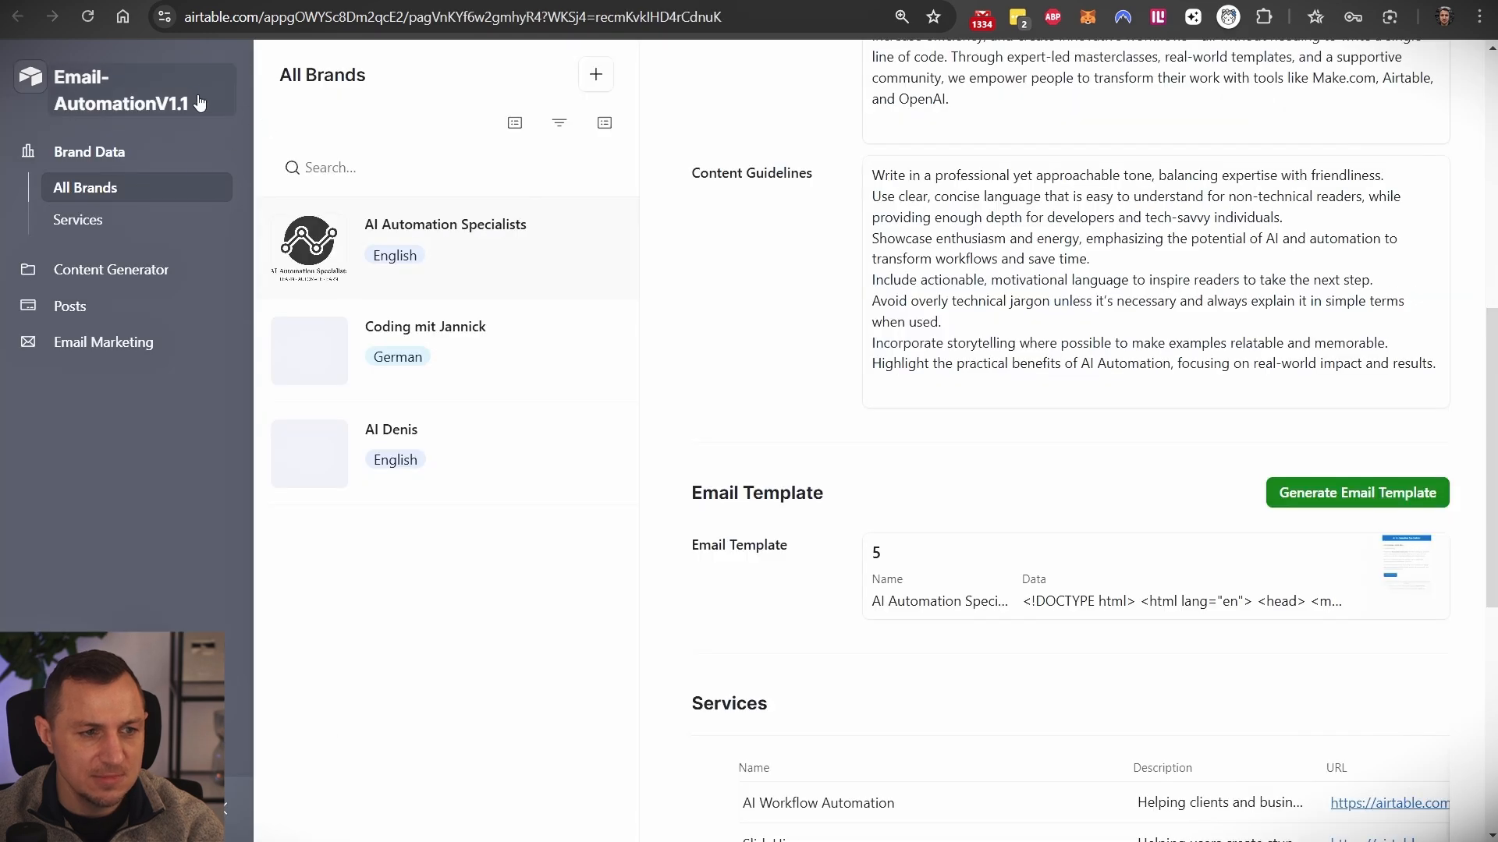
{"action": "left_click", "coordinate": [199, 103]}
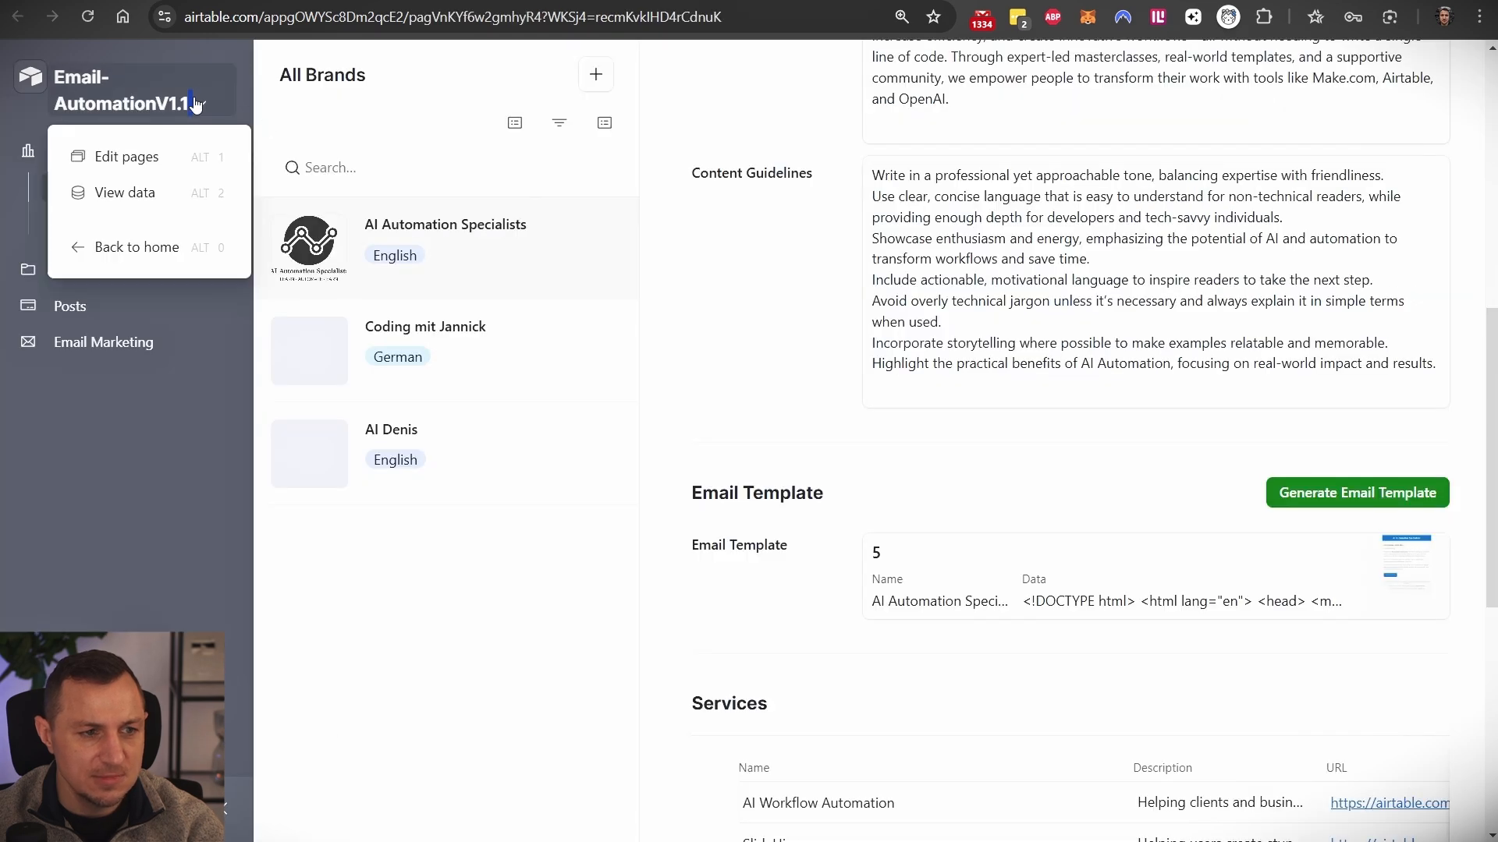
{"action": "left_click", "coordinate": [113, 195]}
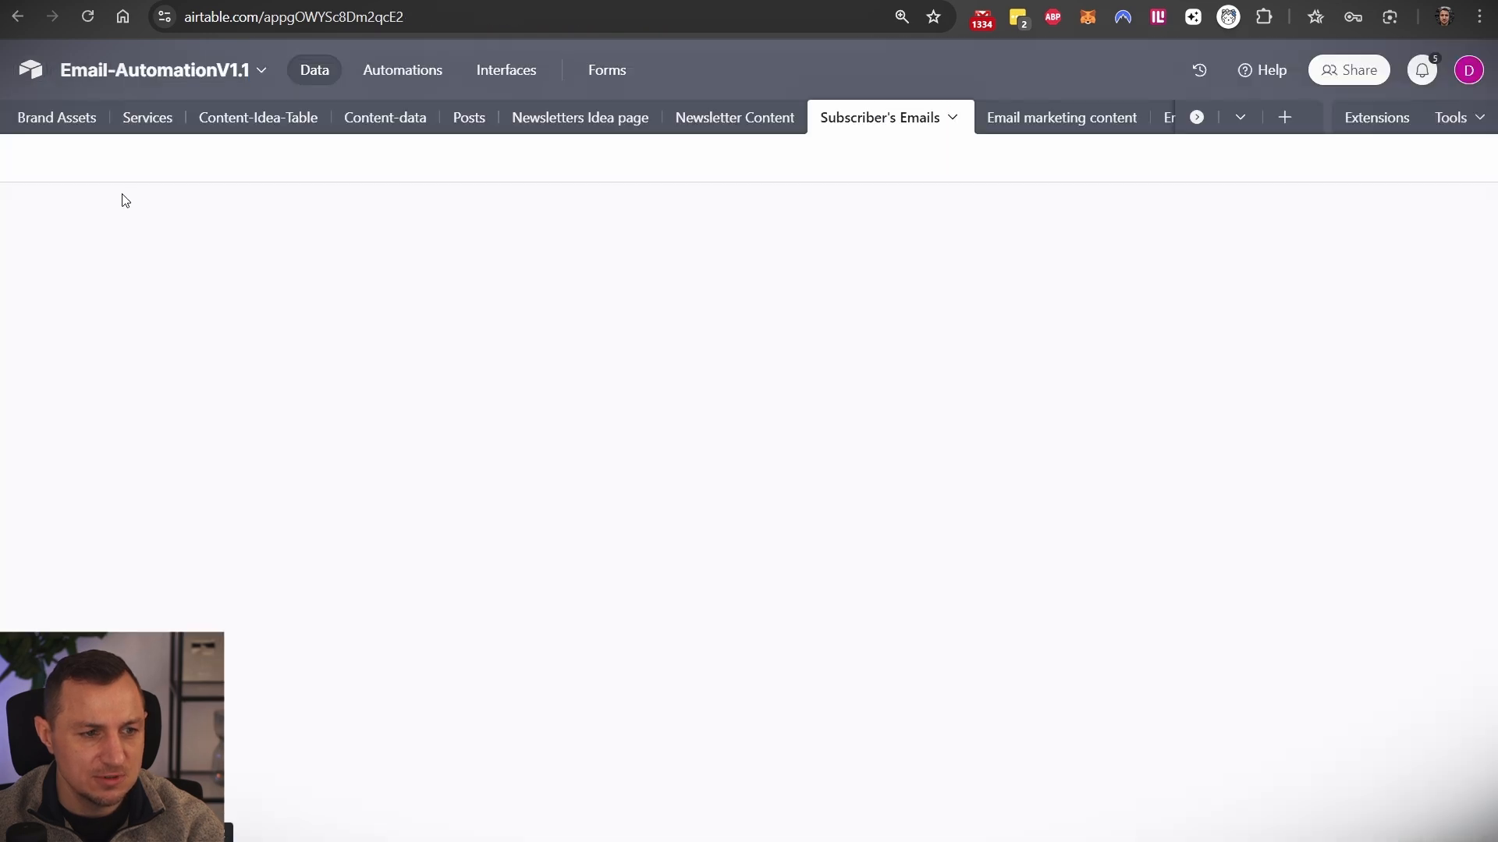
{"action": "left_click", "coordinate": [65, 125]}
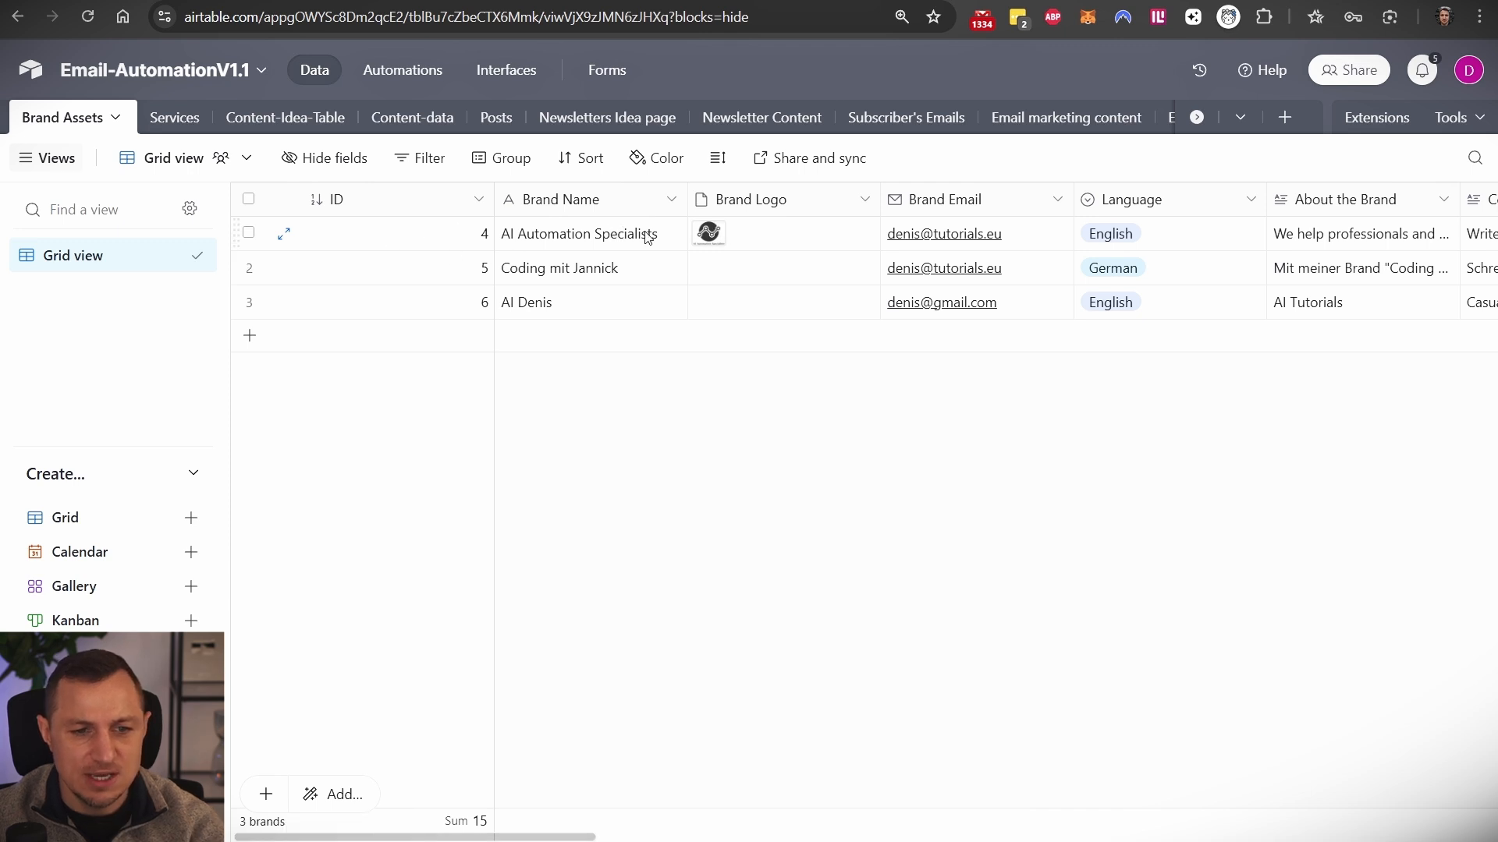
{"action": "scroll", "coordinate": [902, 236], "scroll_direction": "right", "scroll_amount": 3}
{"action": "scroll", "coordinate": [903, 236], "scroll_direction": "right", "scroll_amount": 12}
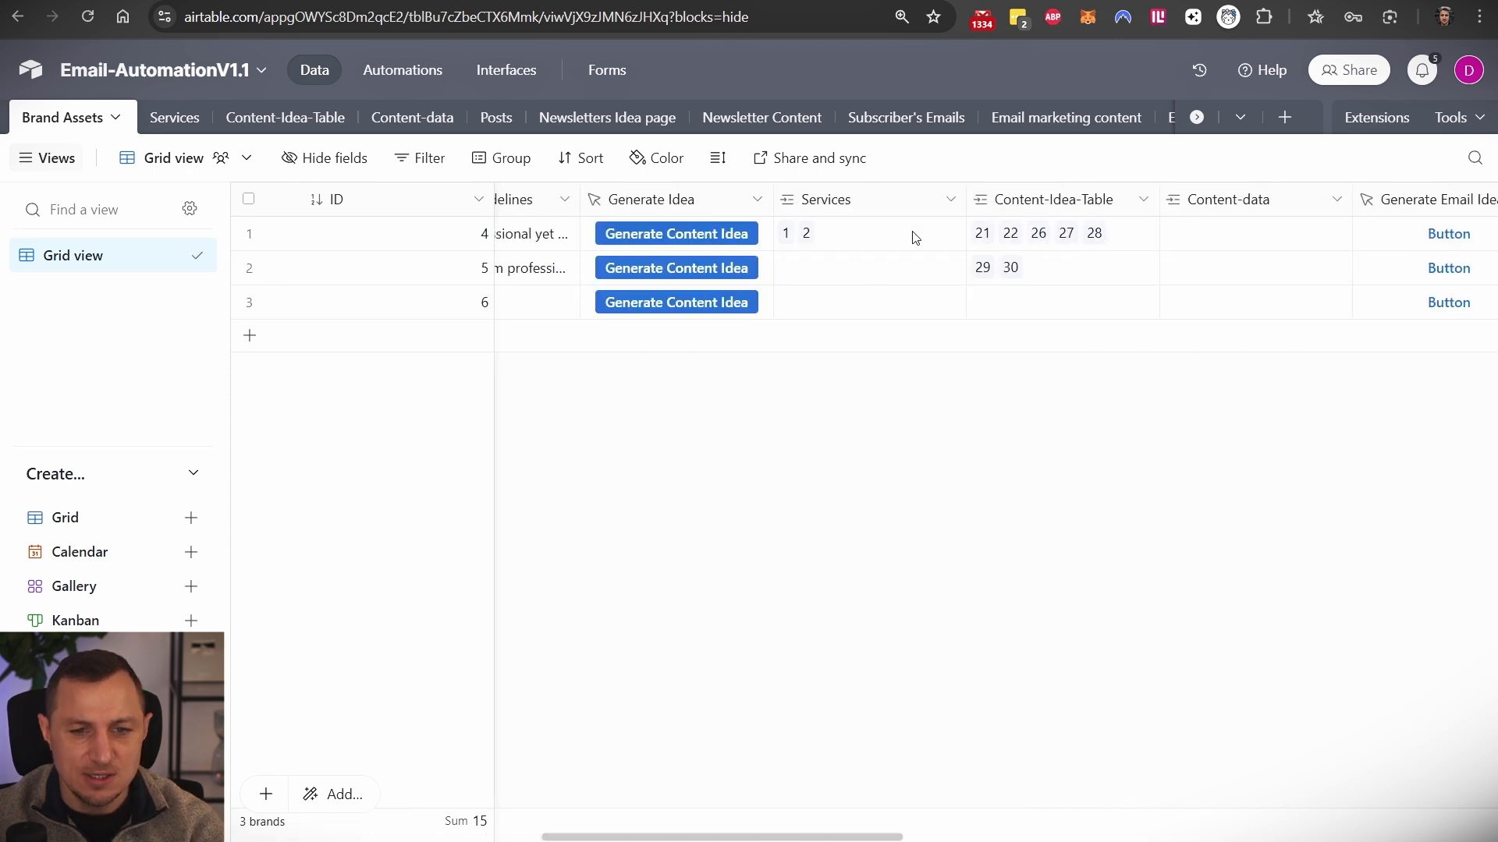
{"action": "scroll", "coordinate": [914, 237], "scroll_direction": "right", "scroll_amount": 12}
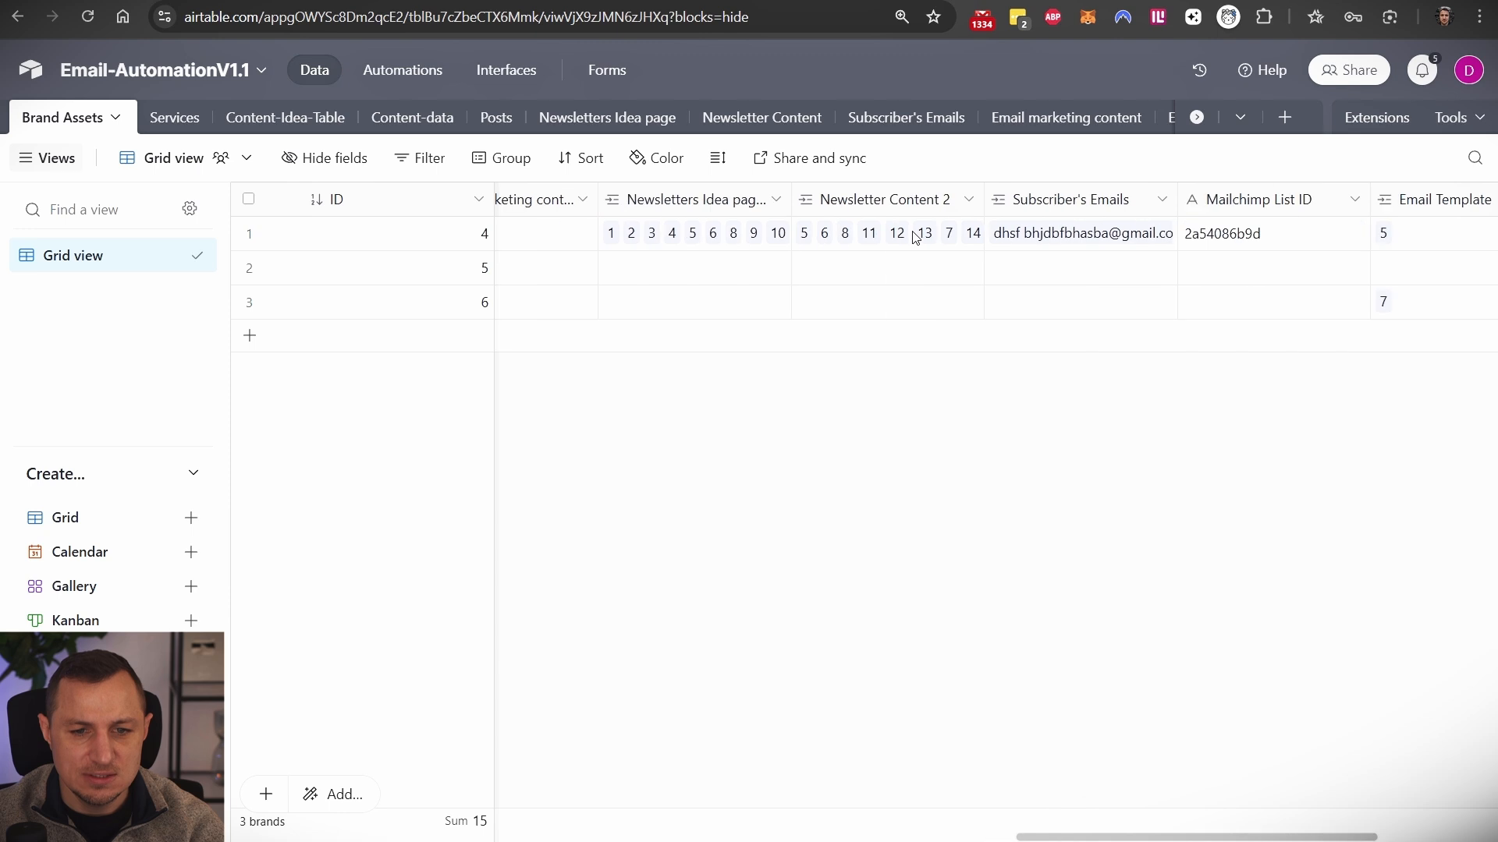
{"action": "scroll", "coordinate": [915, 237], "scroll_direction": "left", "scroll_amount": 12}
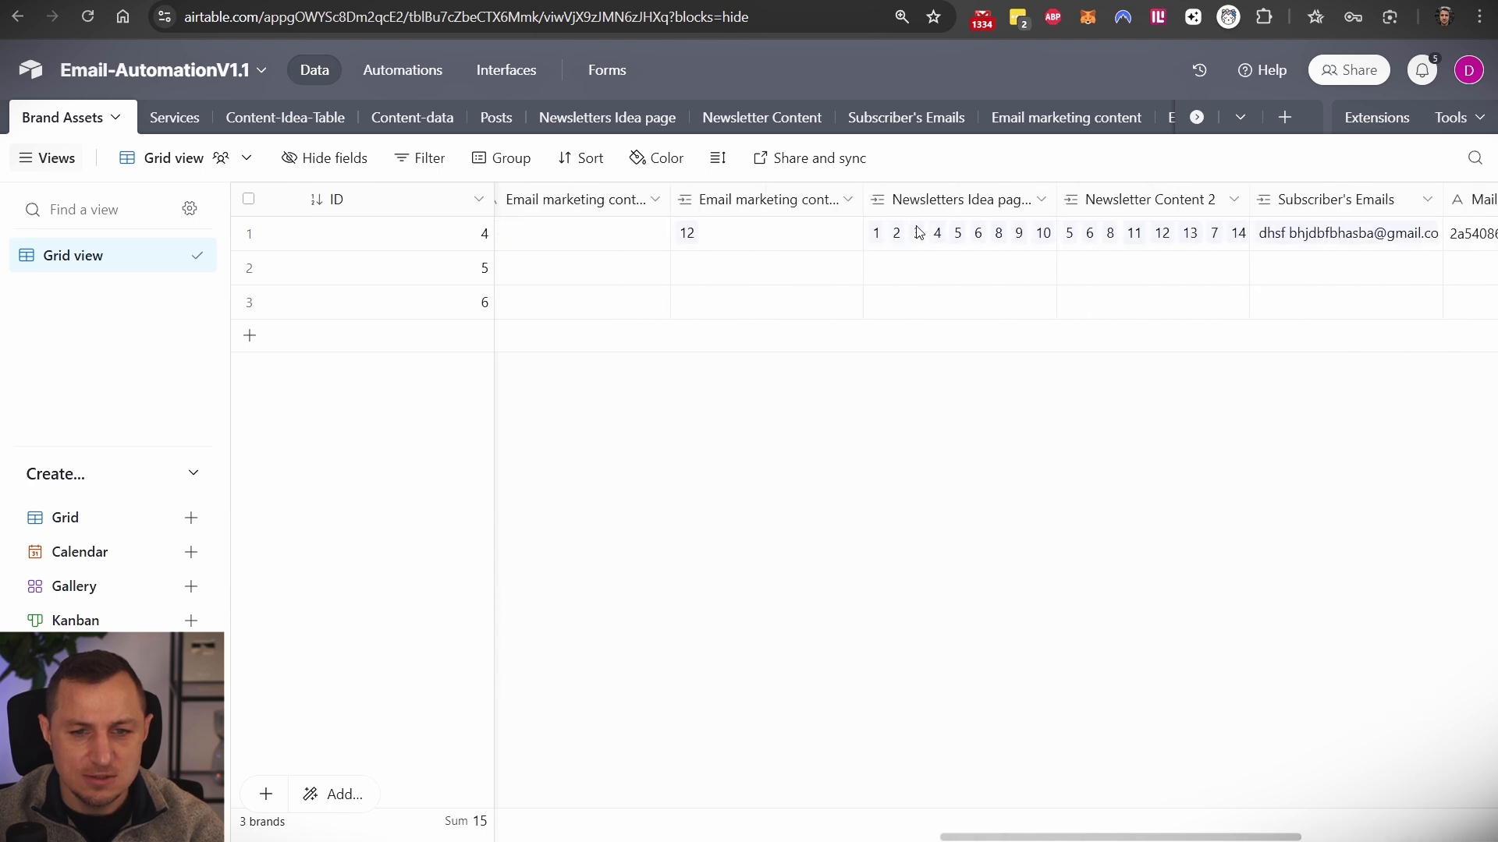
{"action": "scroll", "coordinate": [917, 236], "scroll_direction": "left", "scroll_amount": 5}
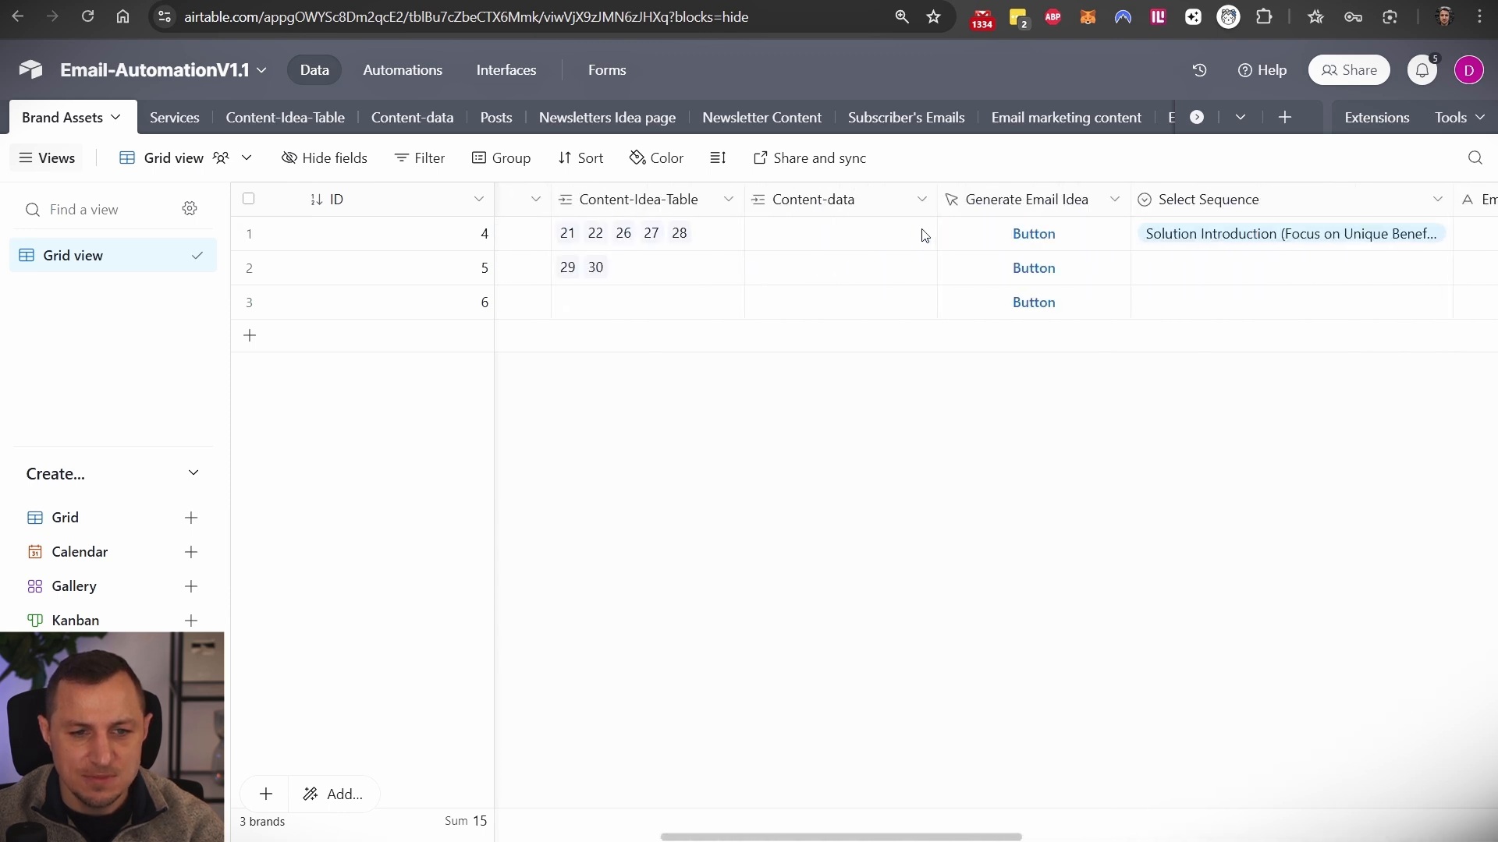
{"action": "scroll", "coordinate": [1057, 122], "scroll_direction": "right", "scroll_amount": 2}
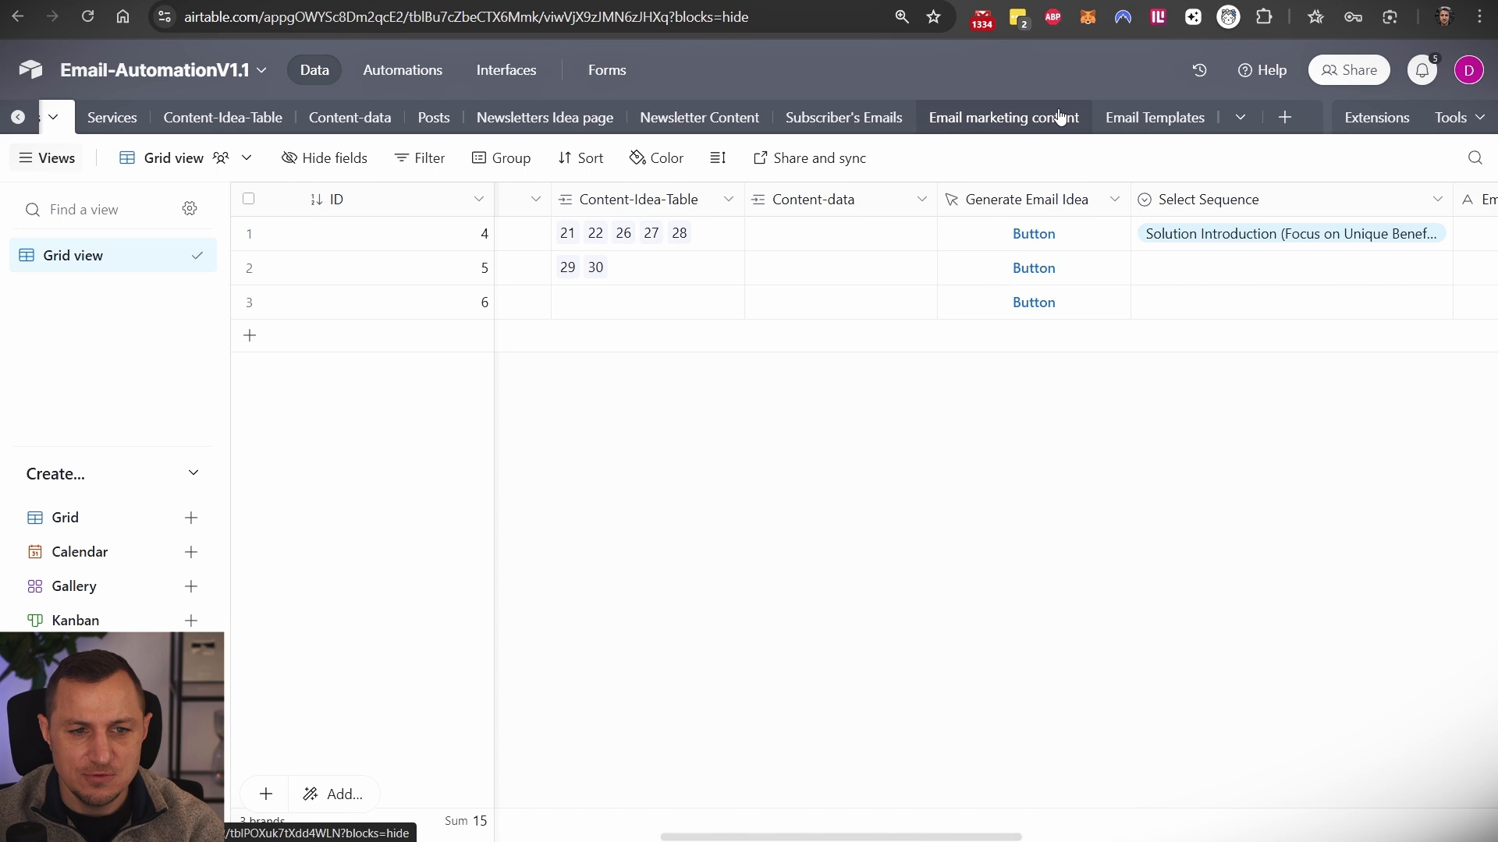
{"action": "left_click", "coordinate": [1147, 119]}
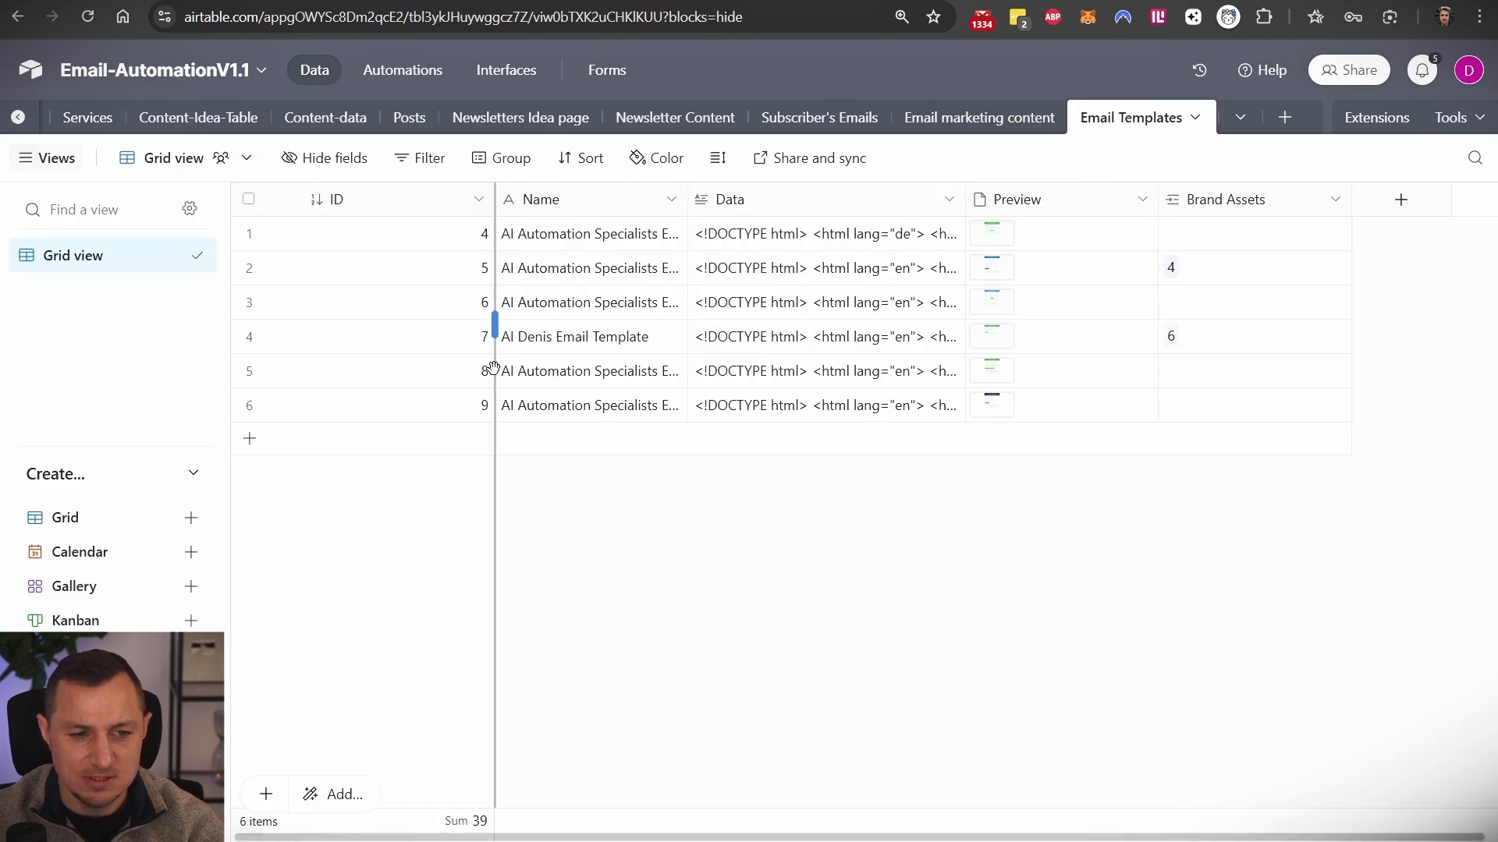
- Widen the Name column and view email template 5's preview image full screen
{"action": "left_click_drag", "start_coordinate": [686, 199], "coordinate": [812, 224]}
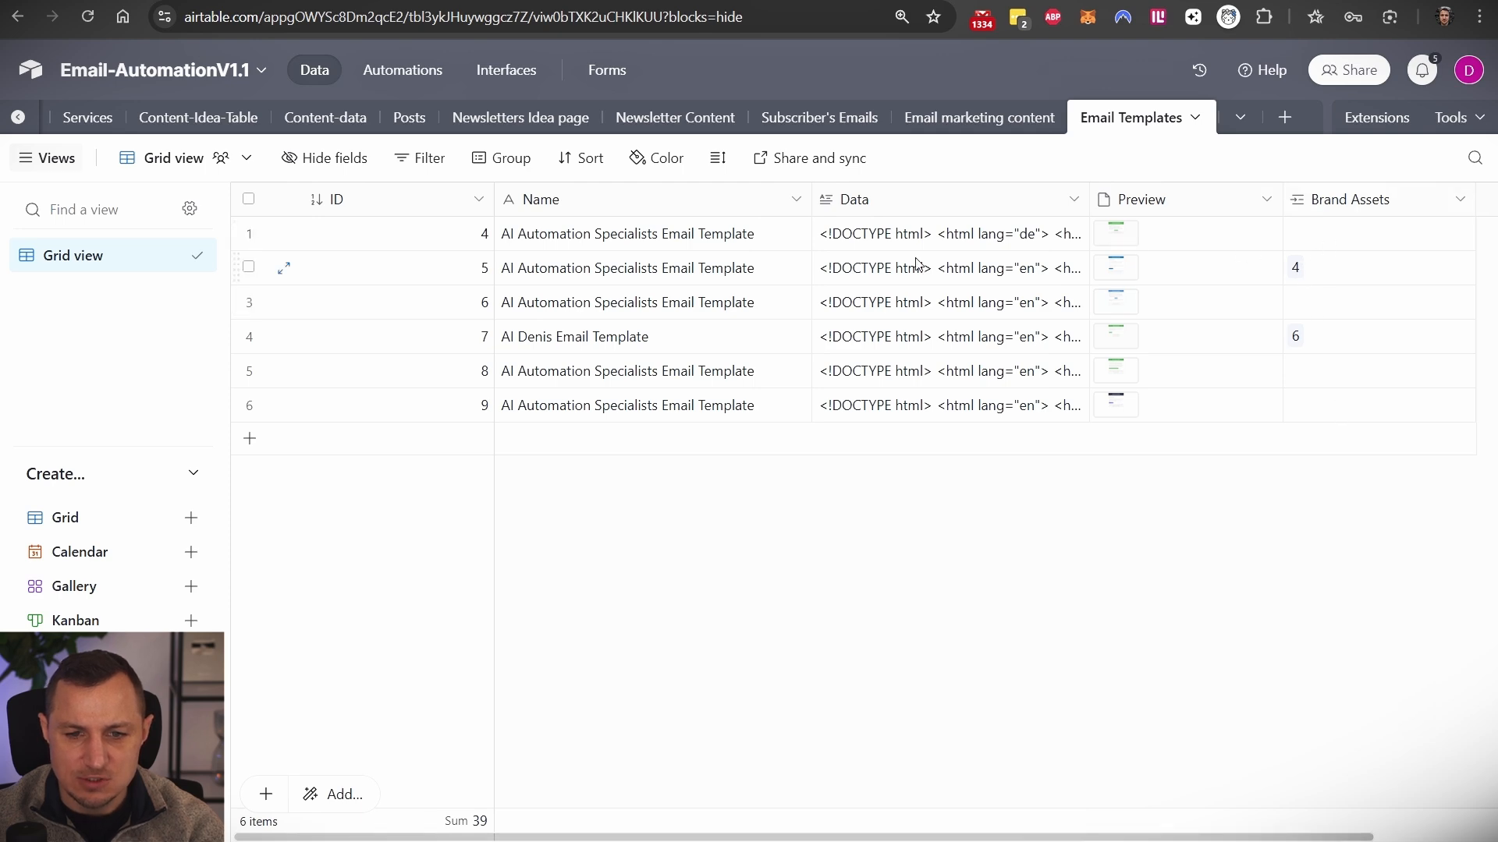
{"action": "left_click", "coordinate": [407, 277]}
{"action": "left_click", "coordinate": [1106, 268]}
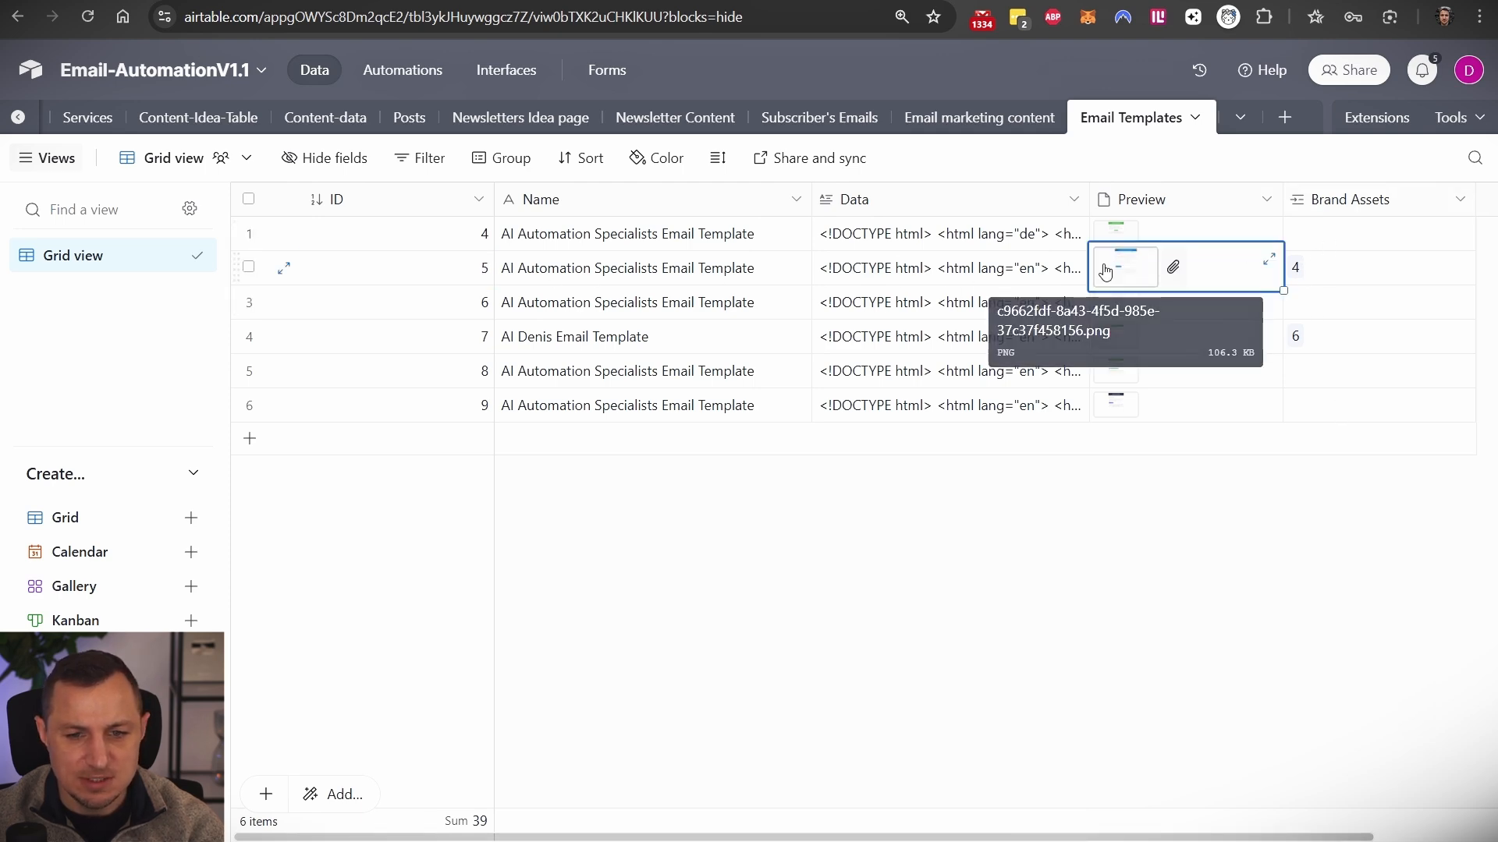
{"action": "left_click", "coordinate": [1111, 267]}
{"action": "key", "text": "Escape"}
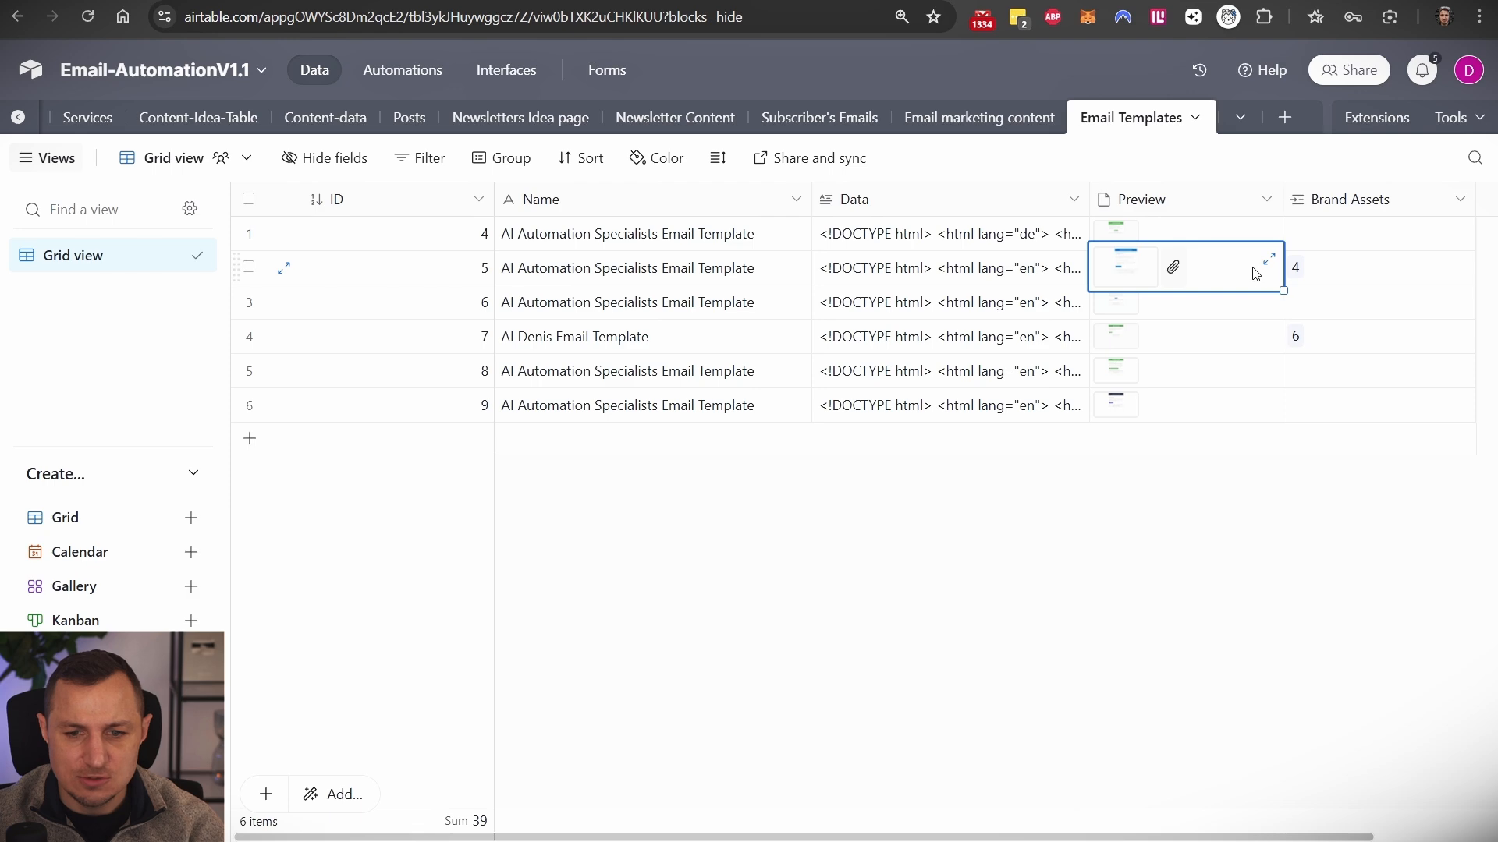
- Open template 5's linked brand 4 record, then return to the Brand Assets table
{"action": "left_click", "coordinate": [1297, 269]}
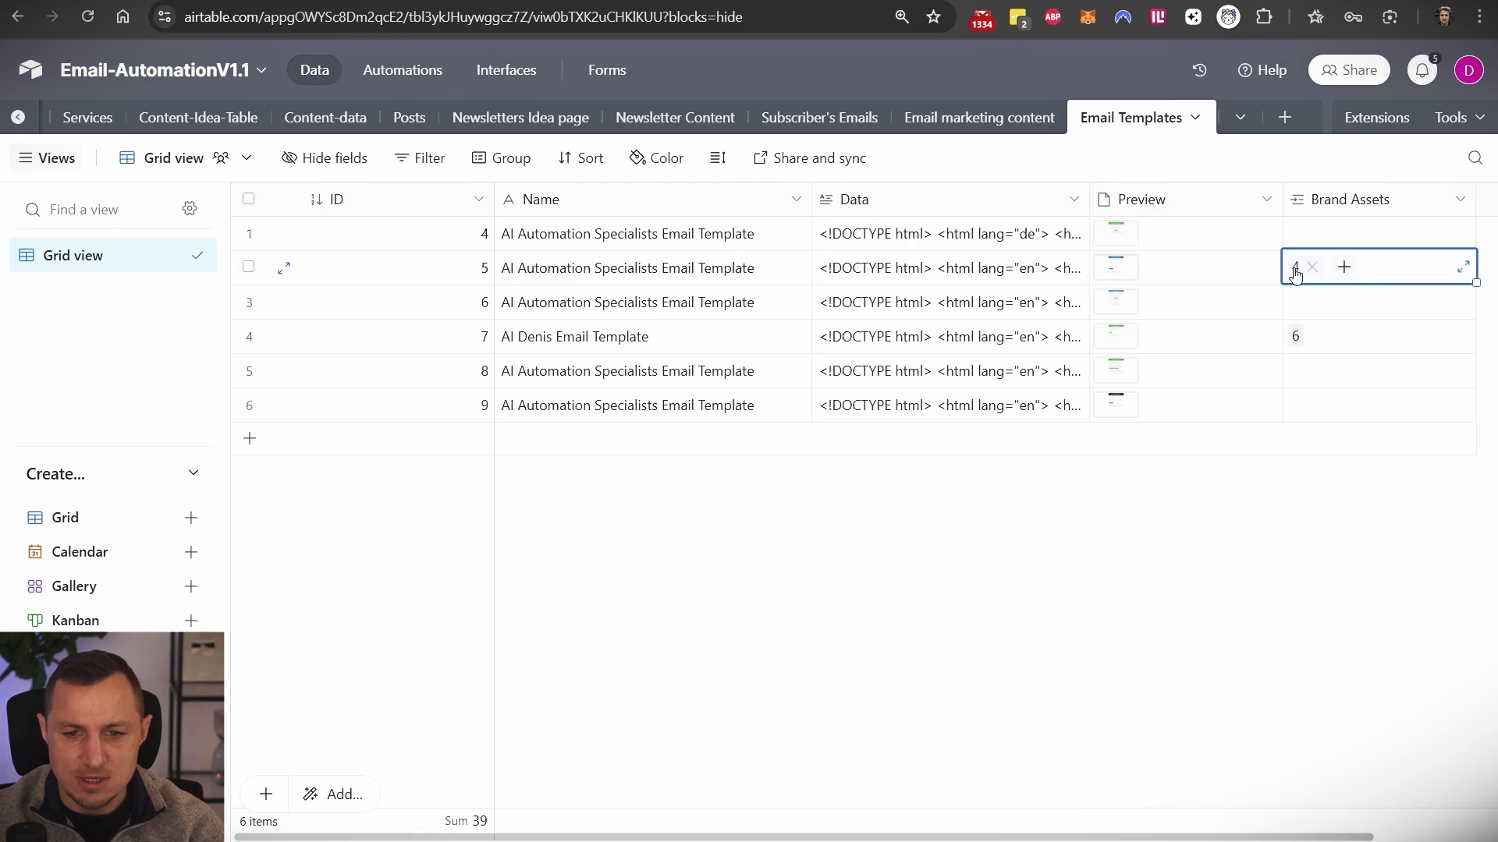
{"action": "left_click", "coordinate": [1295, 269]}
{"action": "scroll", "coordinate": [616, 413], "scroll_direction": "down", "scroll_amount": 8}
{"action": "scroll", "coordinate": [390, 428], "scroll_direction": "down", "scroll_amount": 10}
{"action": "scroll", "coordinate": [815, 435], "scroll_direction": "up", "scroll_amount": 3}
{"action": "left_click", "coordinate": [131, 137]}
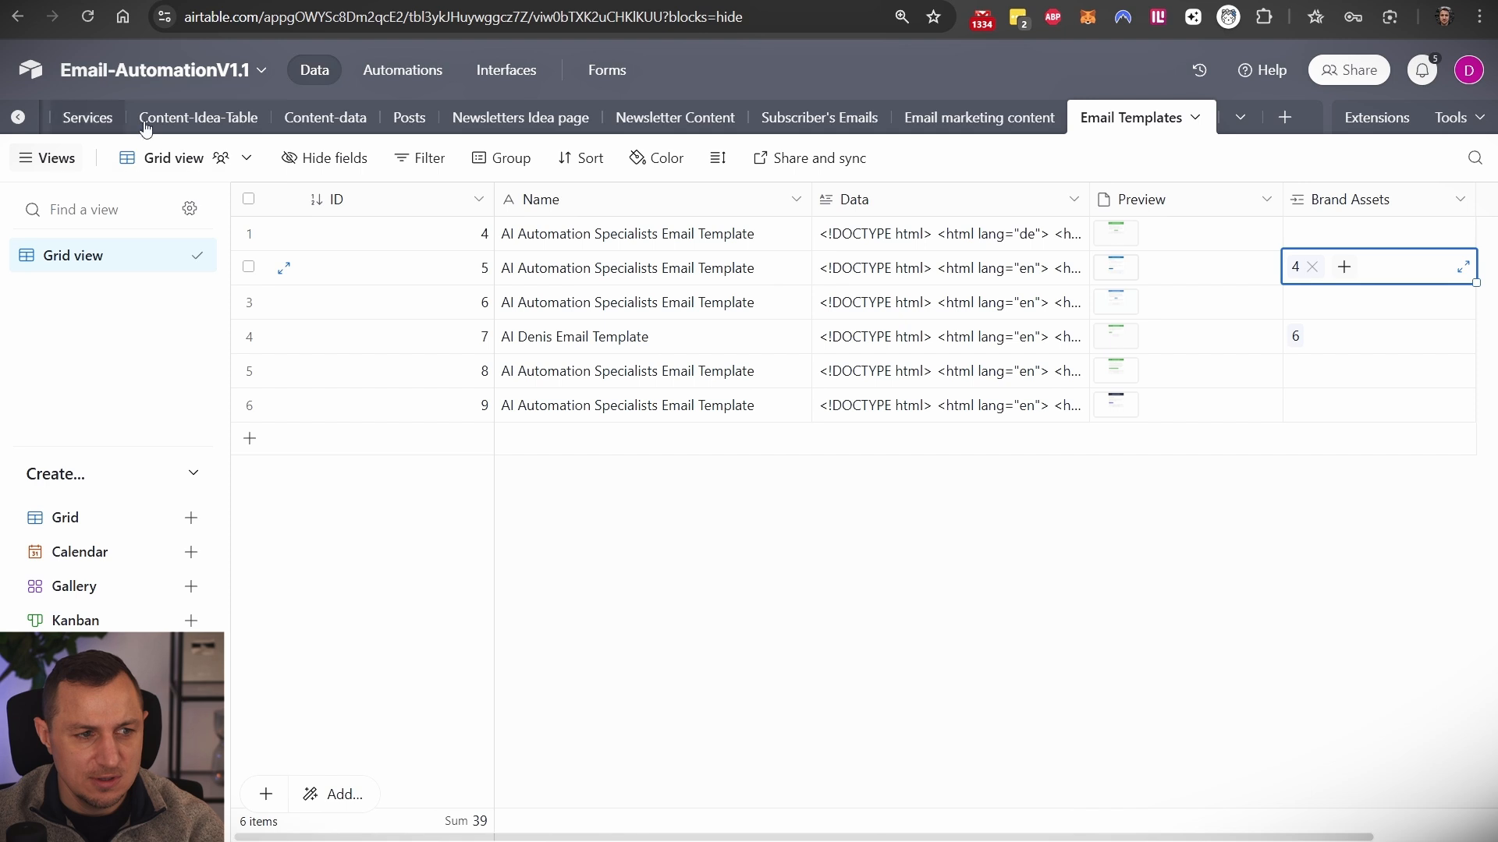
{"action": "scroll", "coordinate": [148, 119], "scroll_direction": "left", "scroll_amount": 2}
{"action": "left_click", "coordinate": [66, 117]}
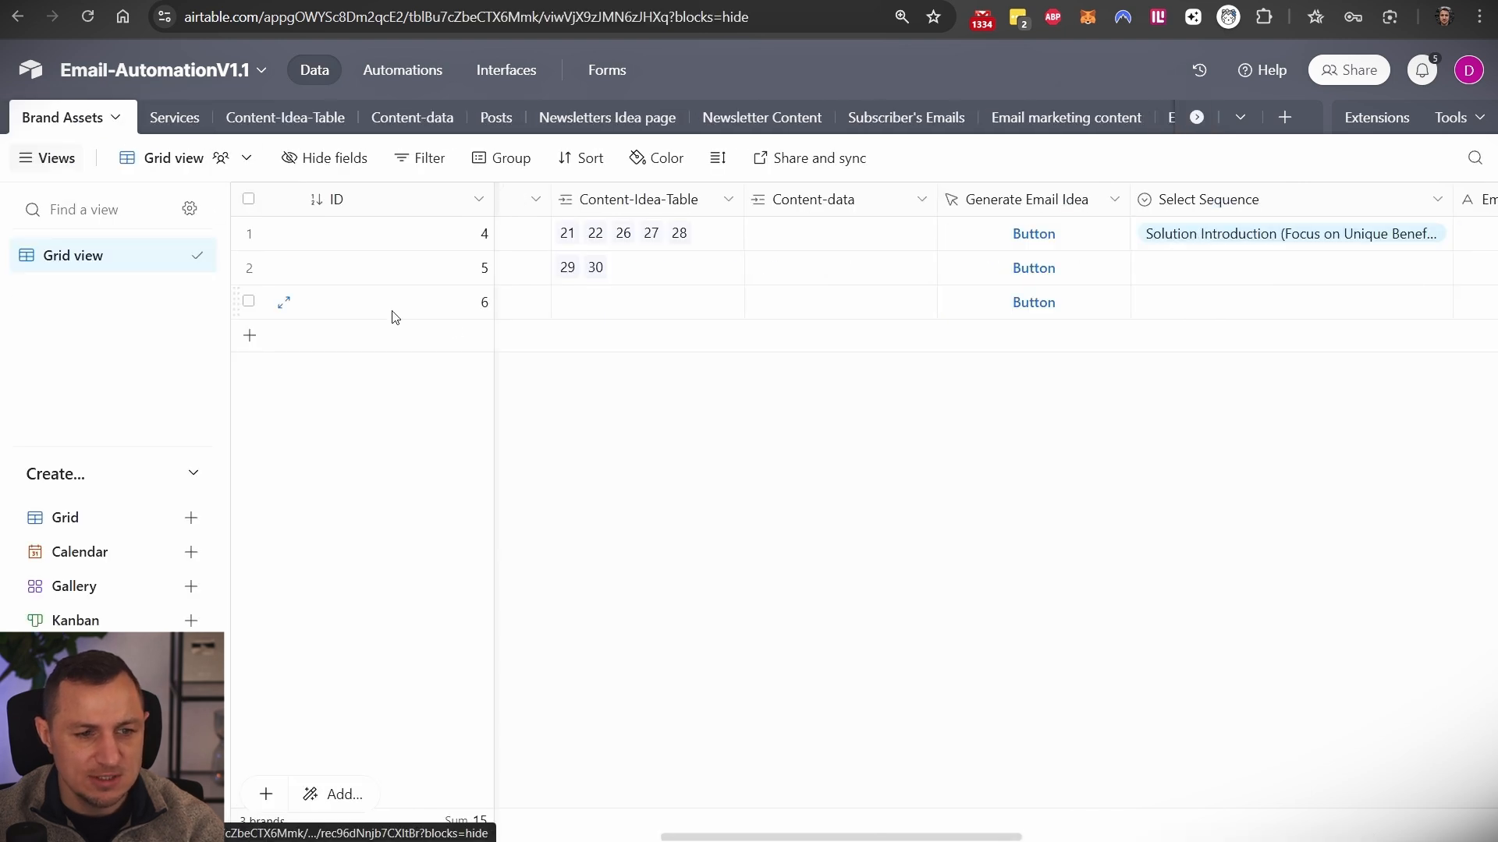
- Select the AI Automation Specialists brand row and scroll to its Email Template column
{"action": "scroll", "coordinate": [1120, 276], "scroll_direction": "left", "scroll_amount": 15}
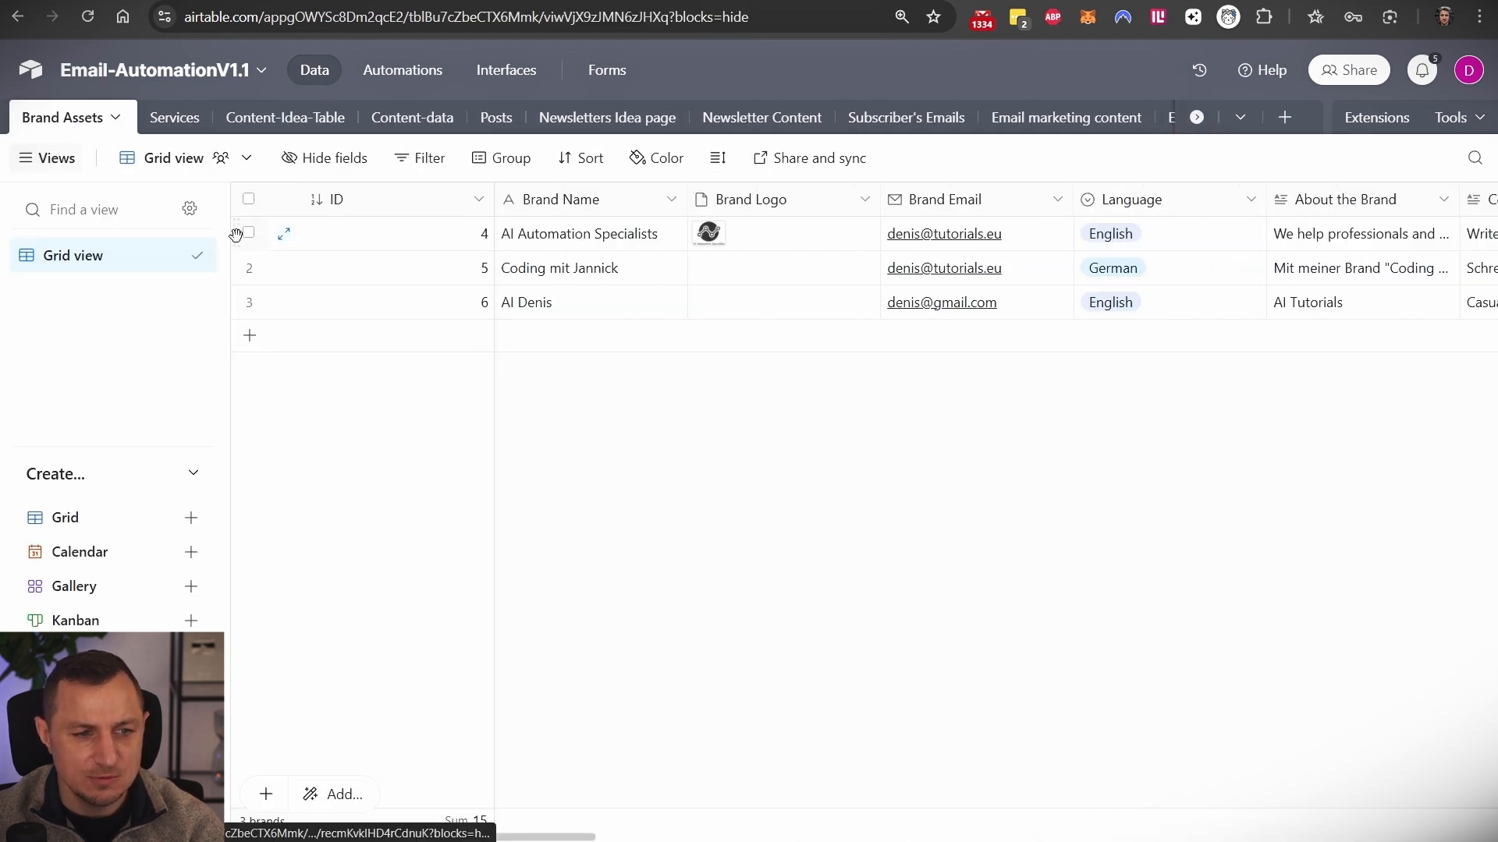
{"action": "left_click", "coordinate": [249, 232]}
{"action": "left_click", "coordinate": [483, 241]}
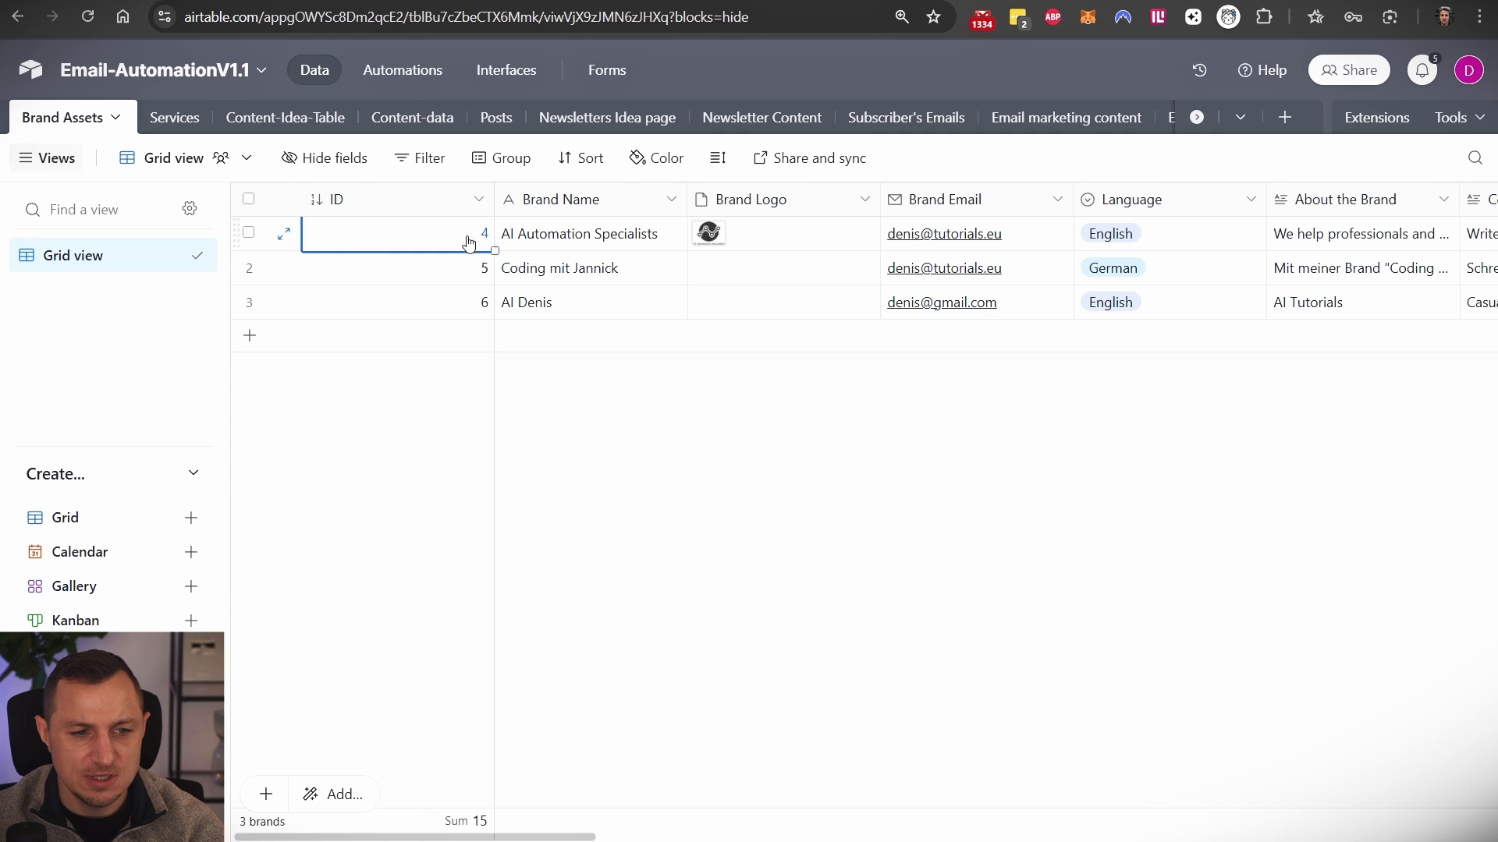
{"action": "scroll", "coordinate": [743, 240], "scroll_direction": "right", "scroll_amount": 10}
{"action": "scroll", "coordinate": [1043, 259], "scroll_direction": "right", "scroll_amount": 15}
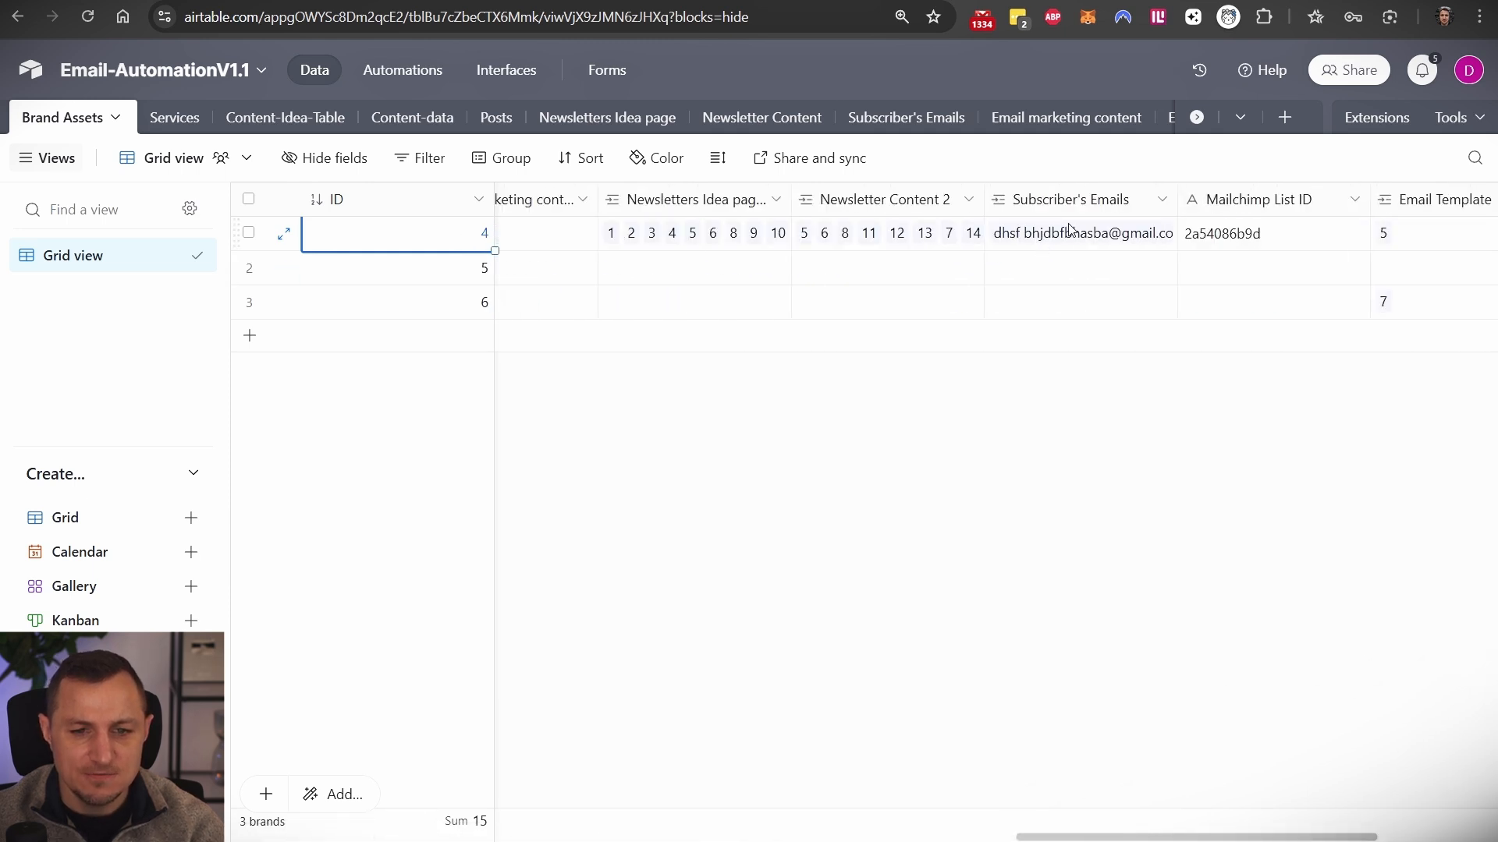
{"action": "scroll", "coordinate": [1070, 228], "scroll_direction": "right", "scroll_amount": 5}
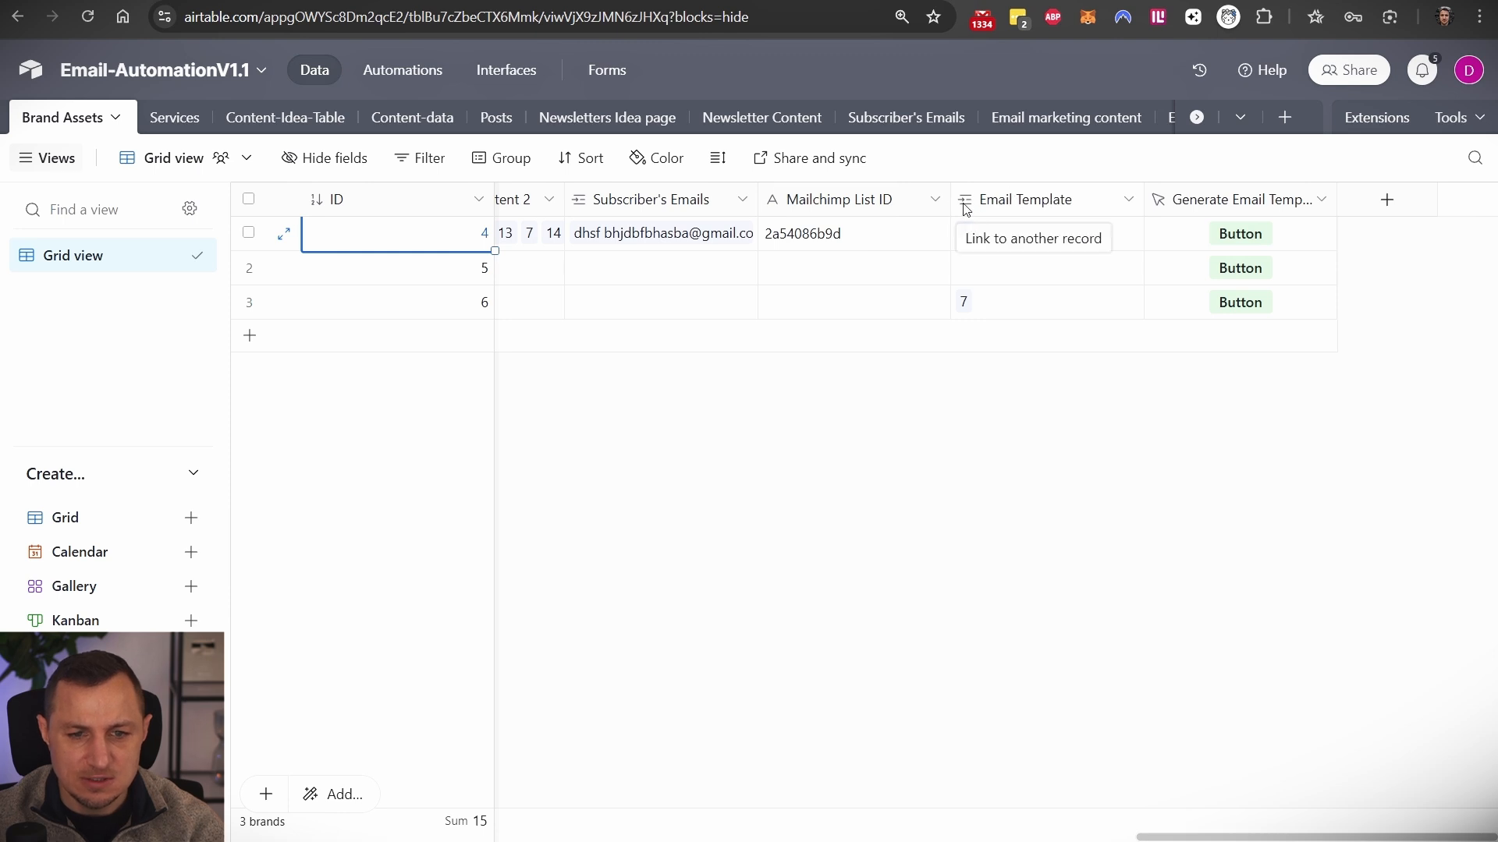
- Open the brand's linked email template 5 and view its preview image
{"action": "left_click", "coordinate": [967, 236]}
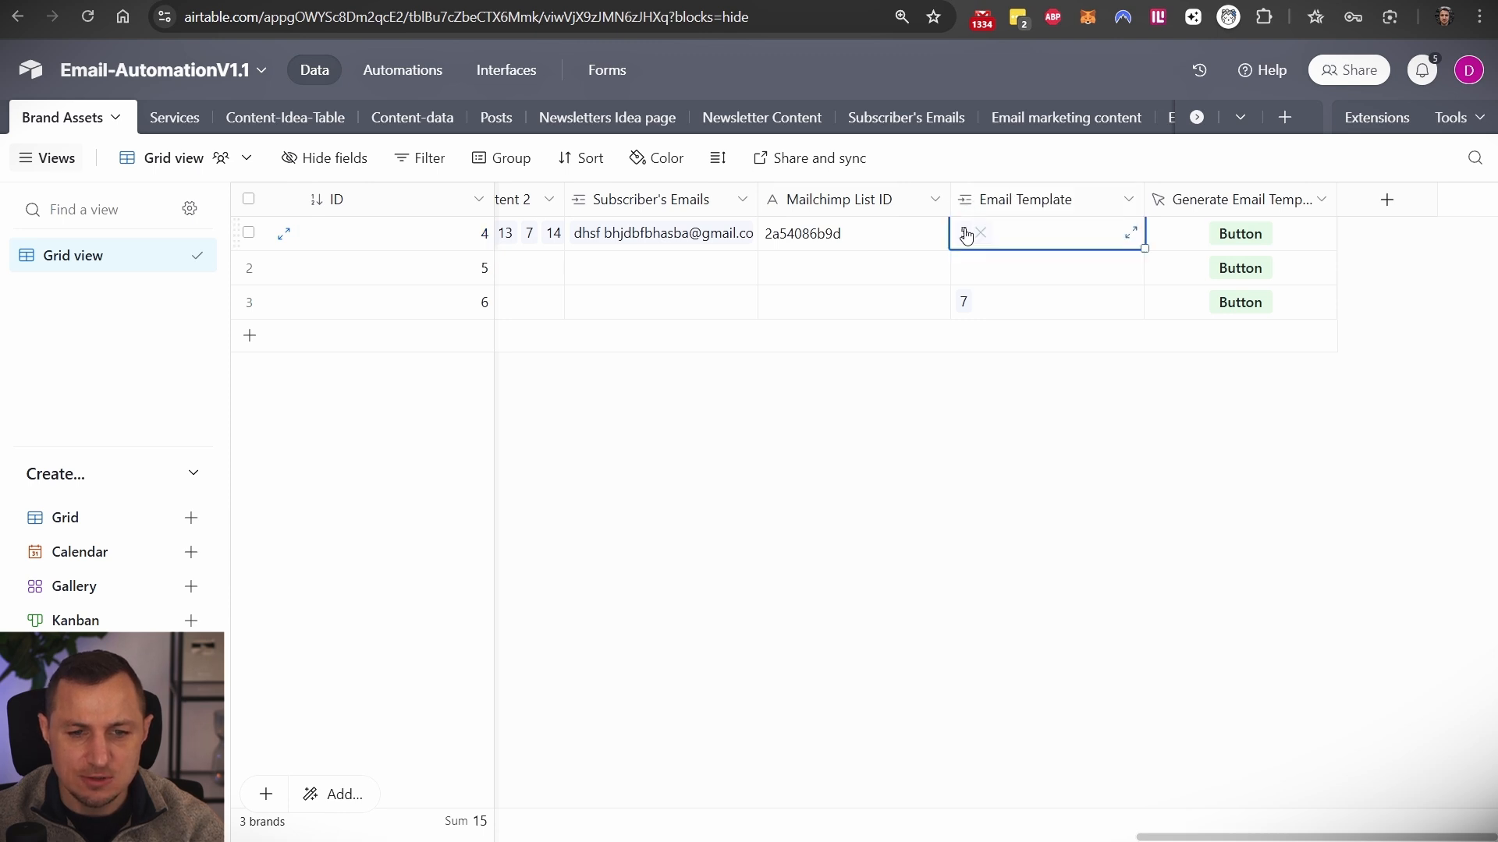
{"action": "left_click", "coordinate": [963, 236]}
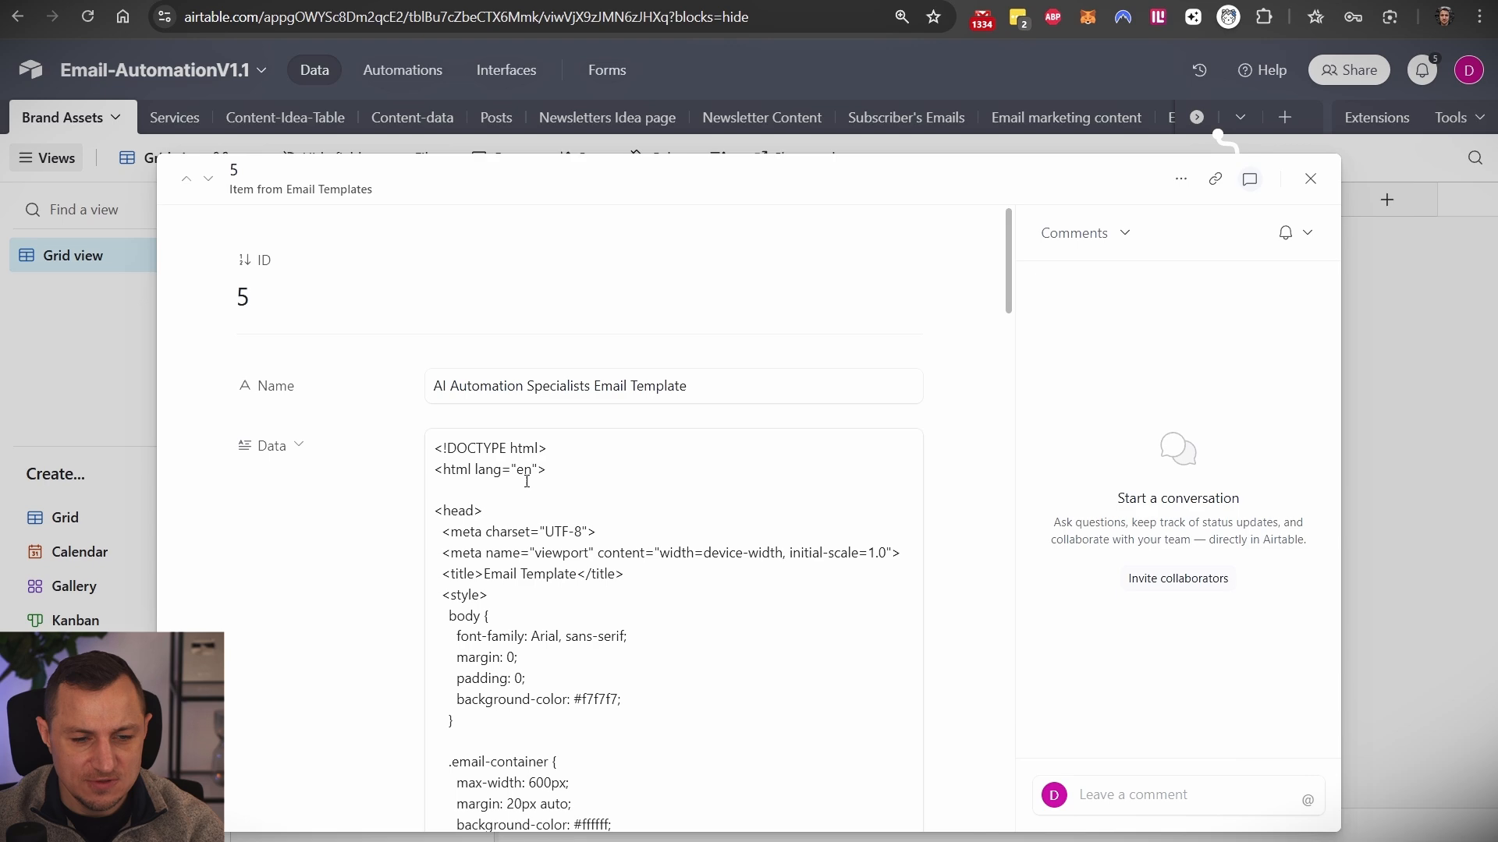
{"action": "scroll", "coordinate": [526, 481], "scroll_direction": "down", "scroll_amount": 20}
{"action": "scroll", "coordinate": [504, 414], "scroll_direction": "down", "scroll_amount": 10}
{"action": "left_click", "coordinate": [546, 390]}
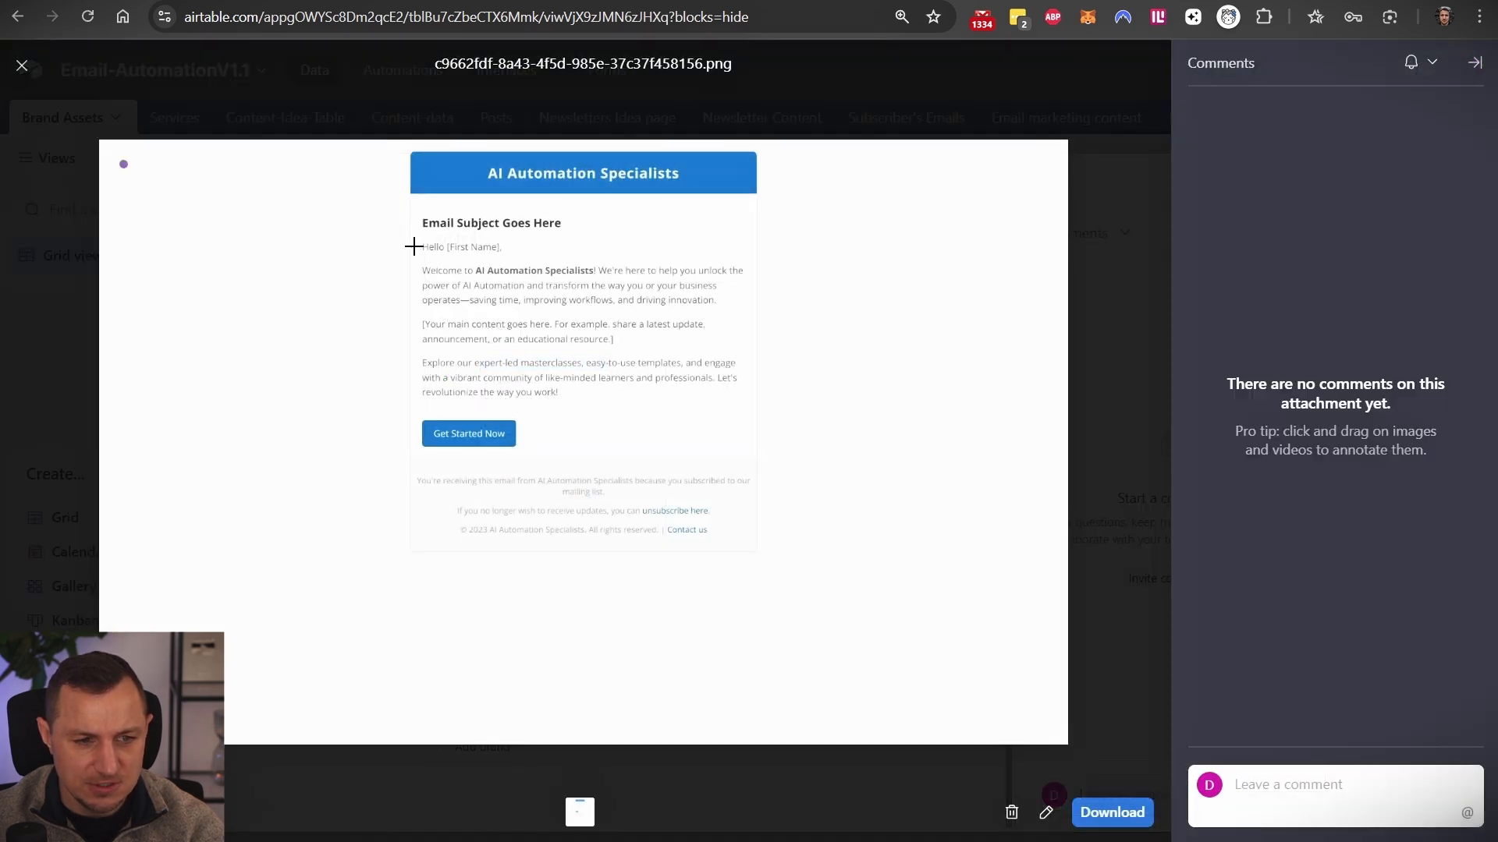
{"action": "key", "text": "Escape"}
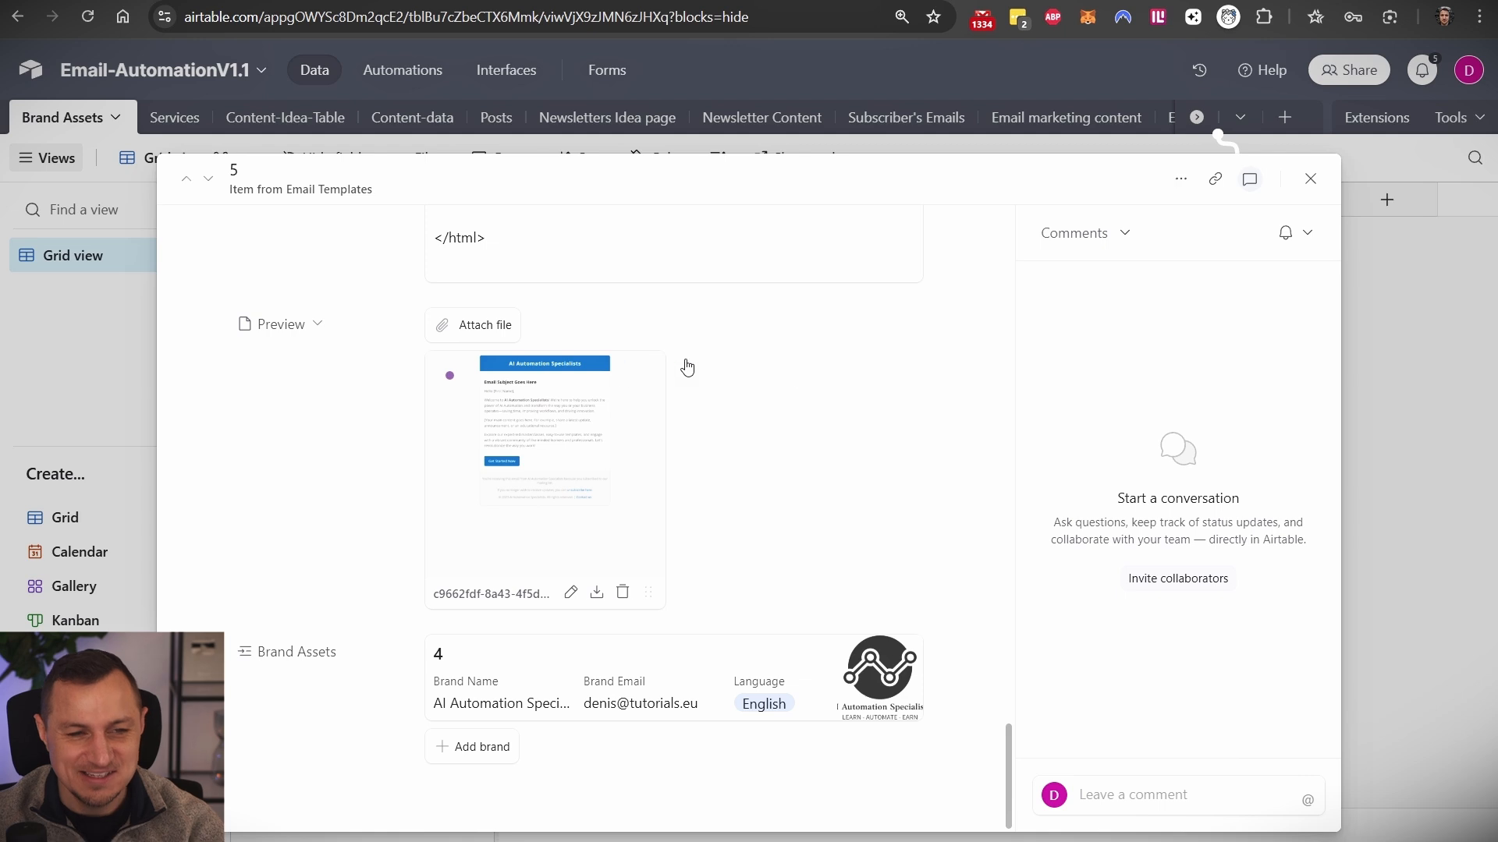
{"action": "key", "text": "Escape"}
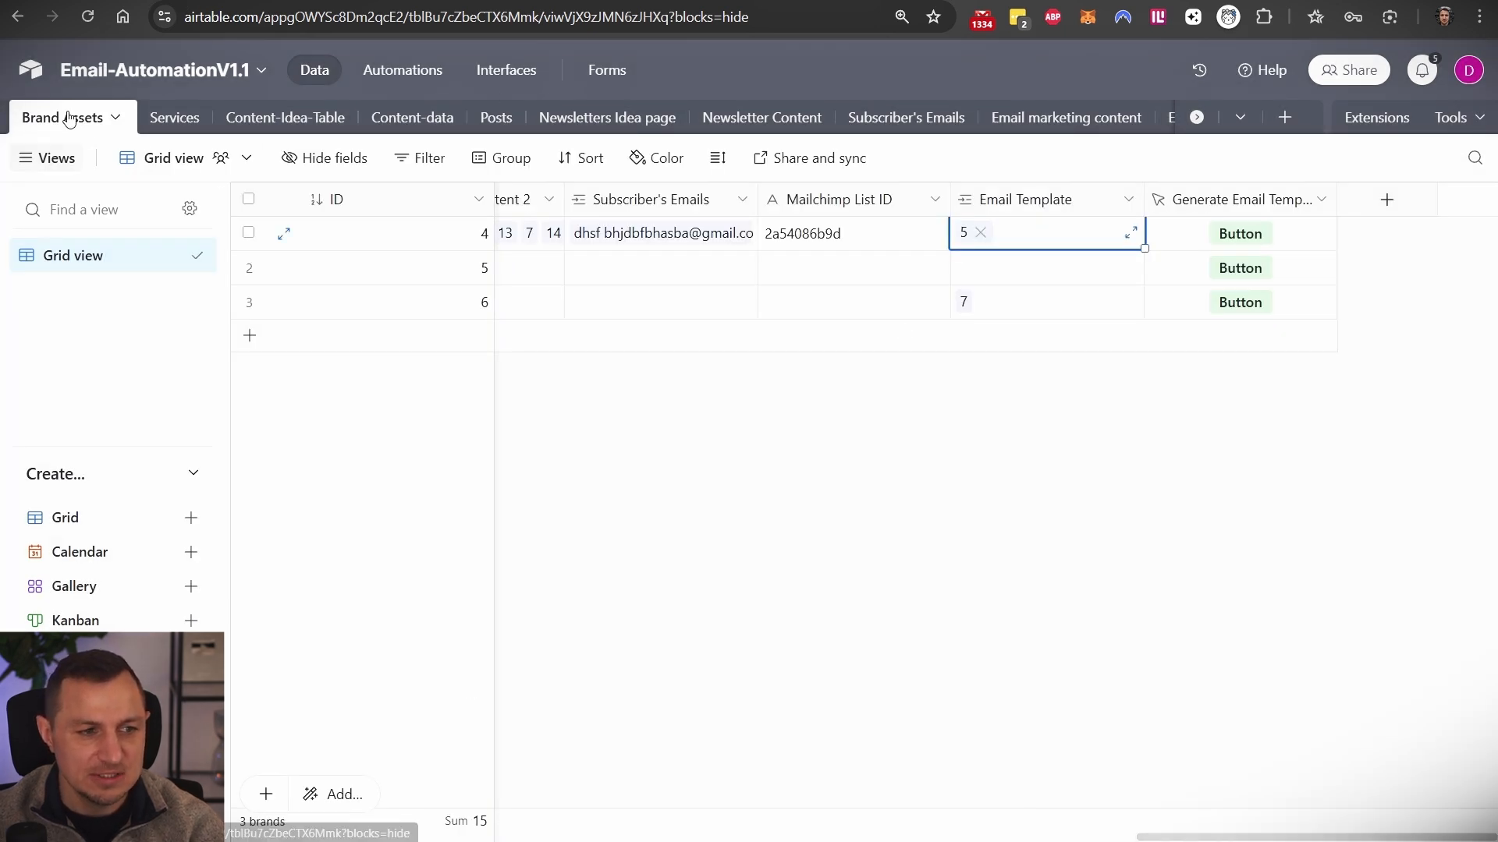
- Leave interface editing and open the All Brands page in the live view
{"action": "scroll", "coordinate": [285, 245], "scroll_direction": "left", "scroll_amount": 15}
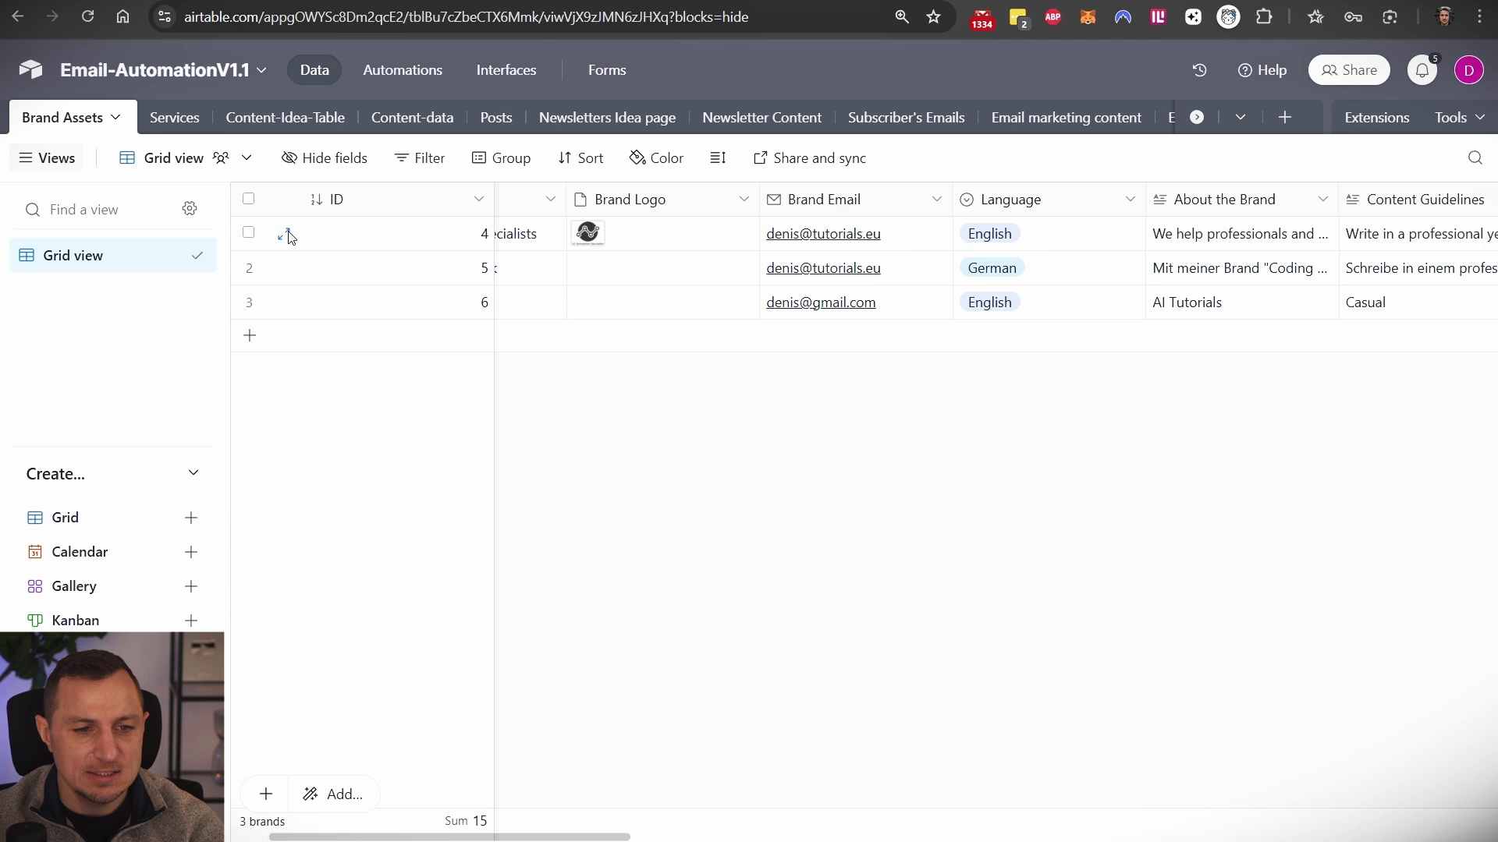
{"action": "scroll", "coordinate": [288, 236], "scroll_direction": "left", "scroll_amount": 2}
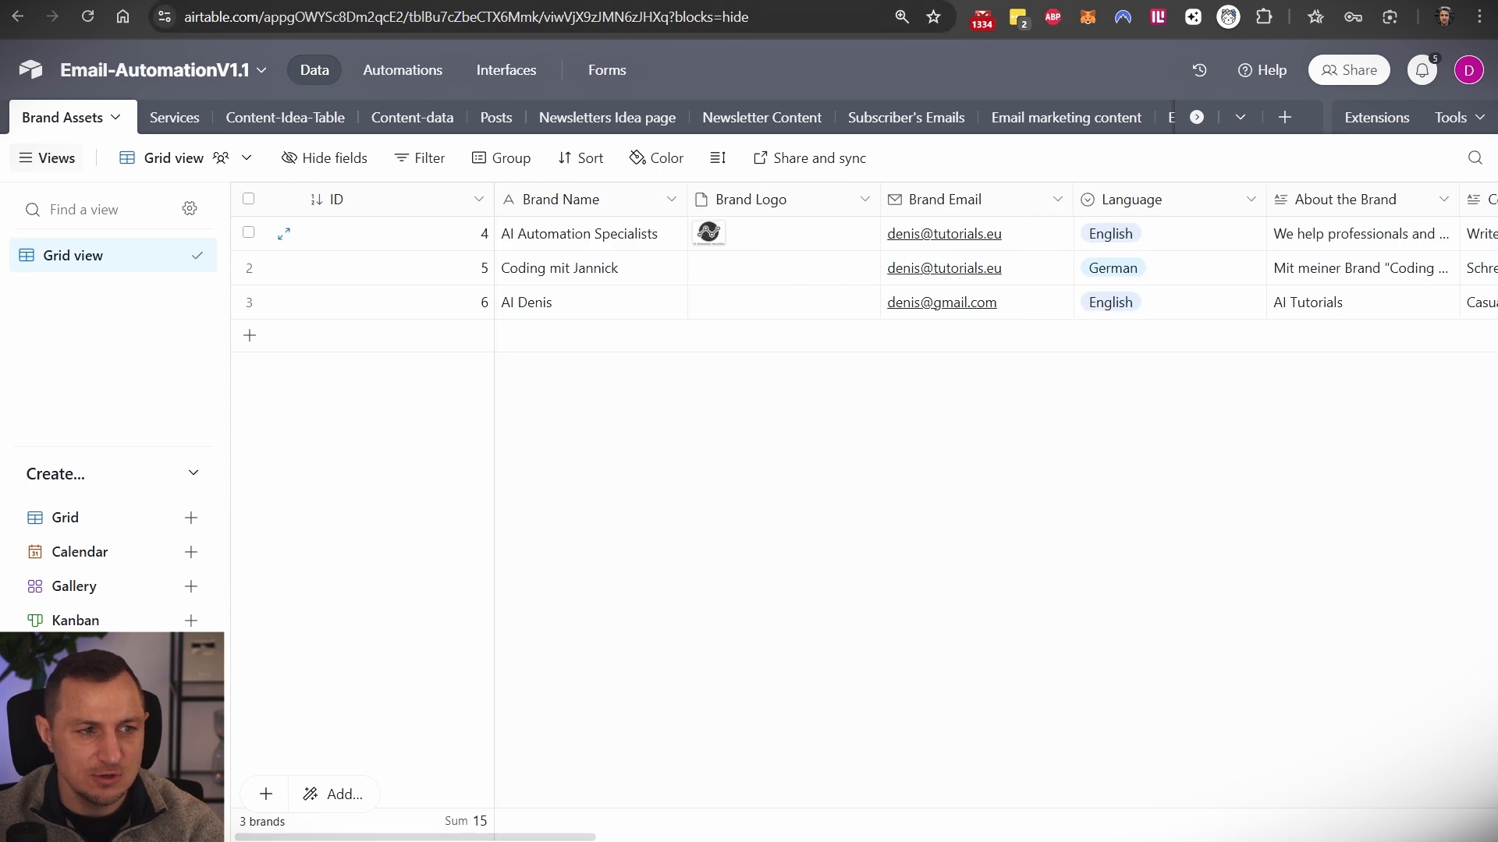
{"action": "key", "text": "ctrl+Tab"}
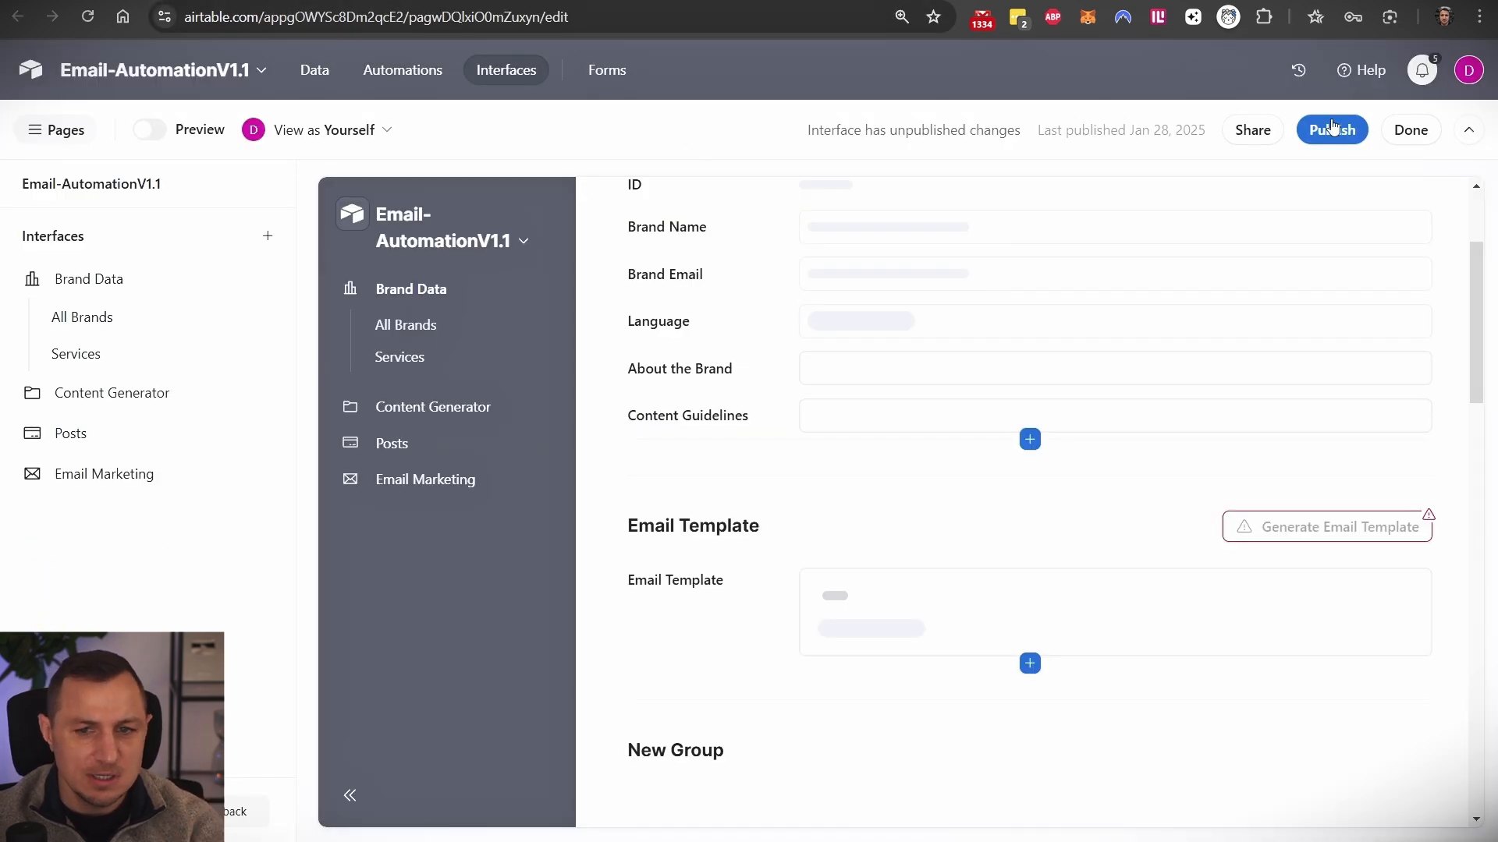
{"action": "left_click", "coordinate": [1408, 131]}
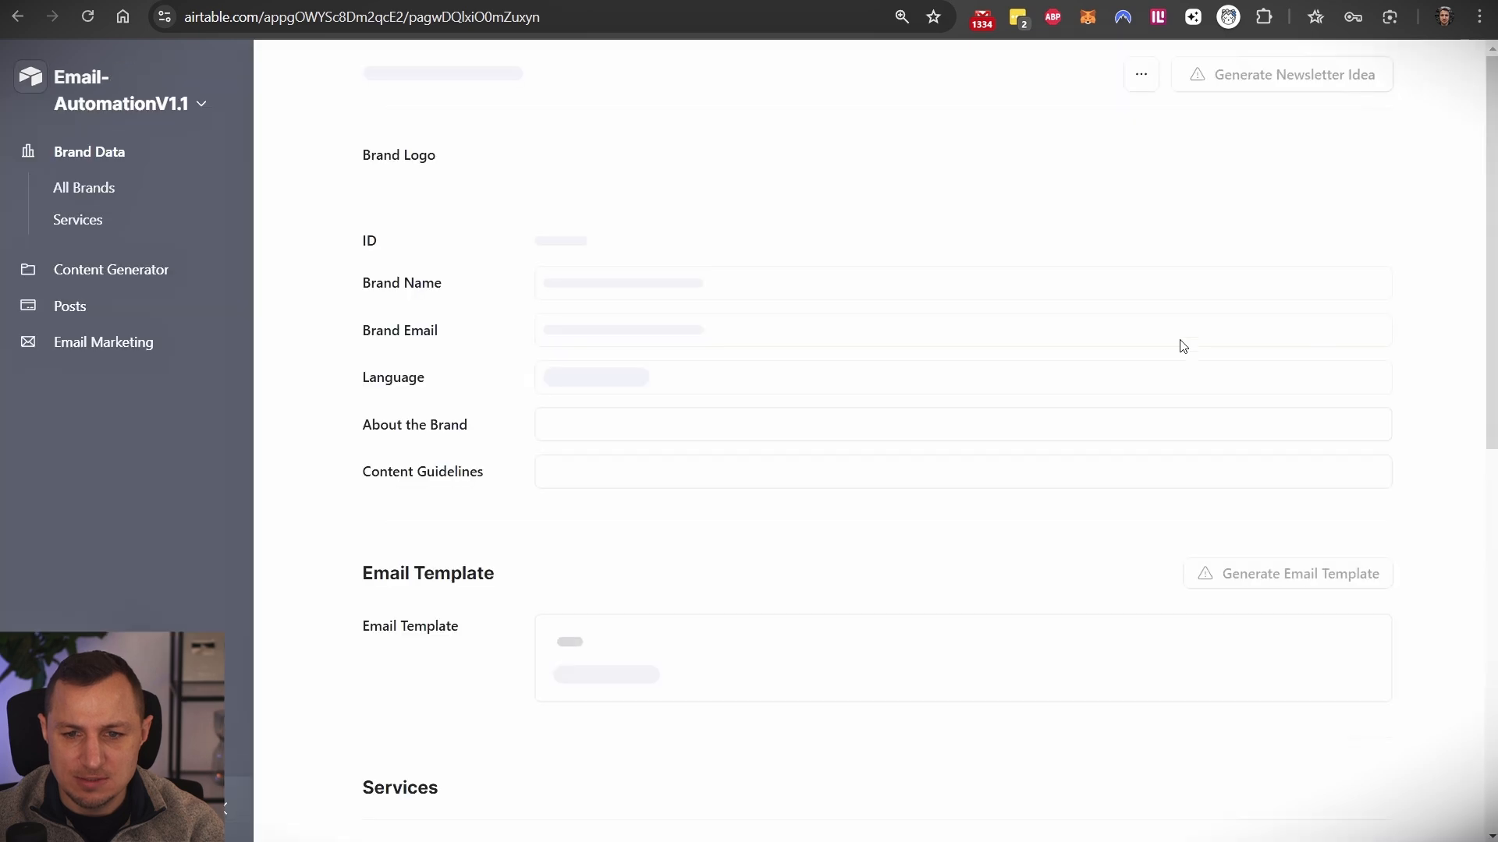
{"action": "left_click", "coordinate": [82, 189]}
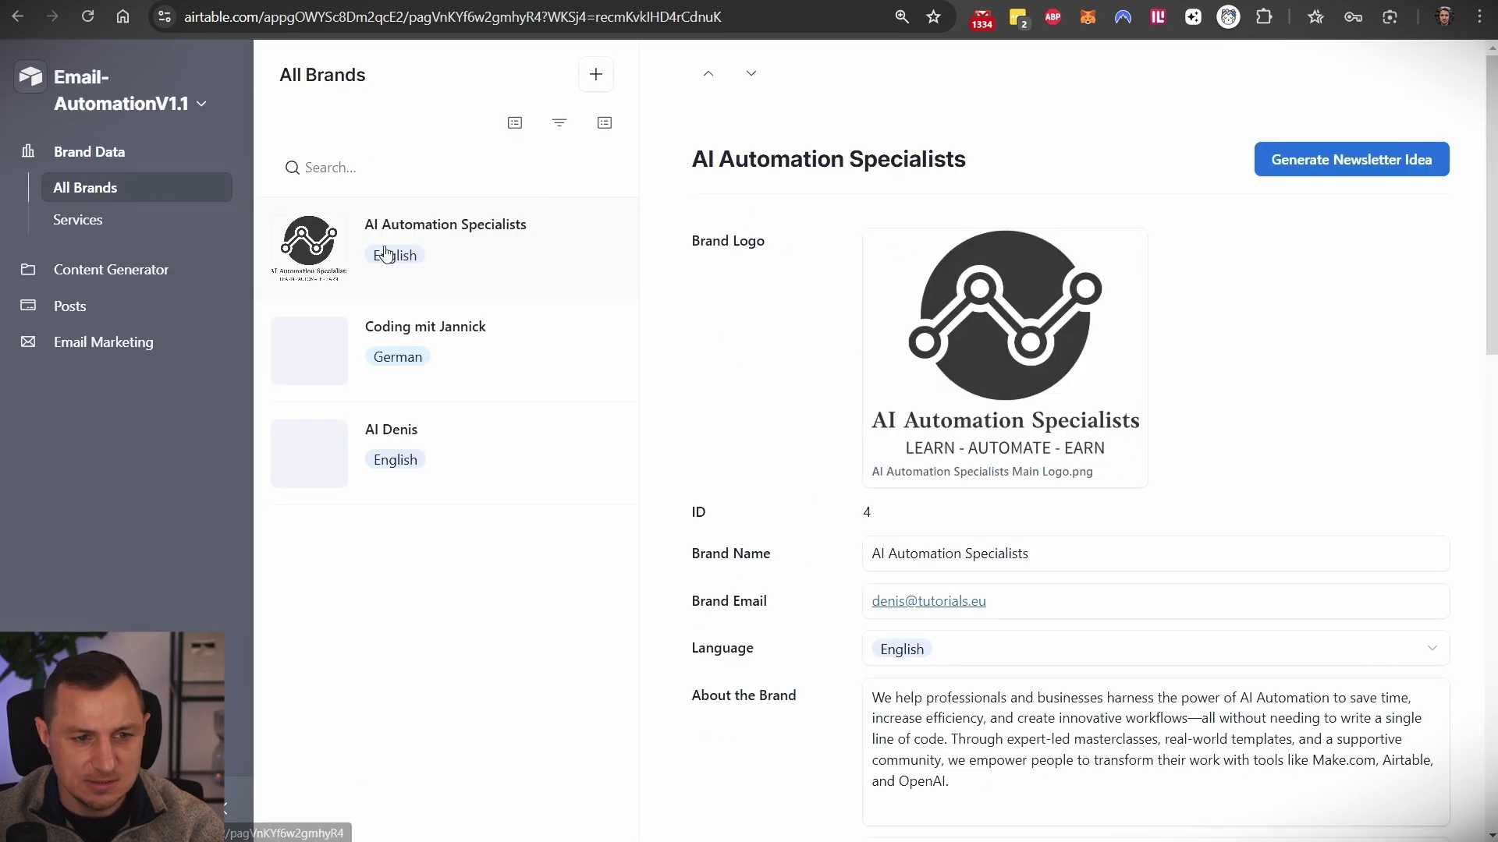
{"action": "scroll", "coordinate": [1276, 226], "scroll_direction": "down", "scroll_amount": 10}
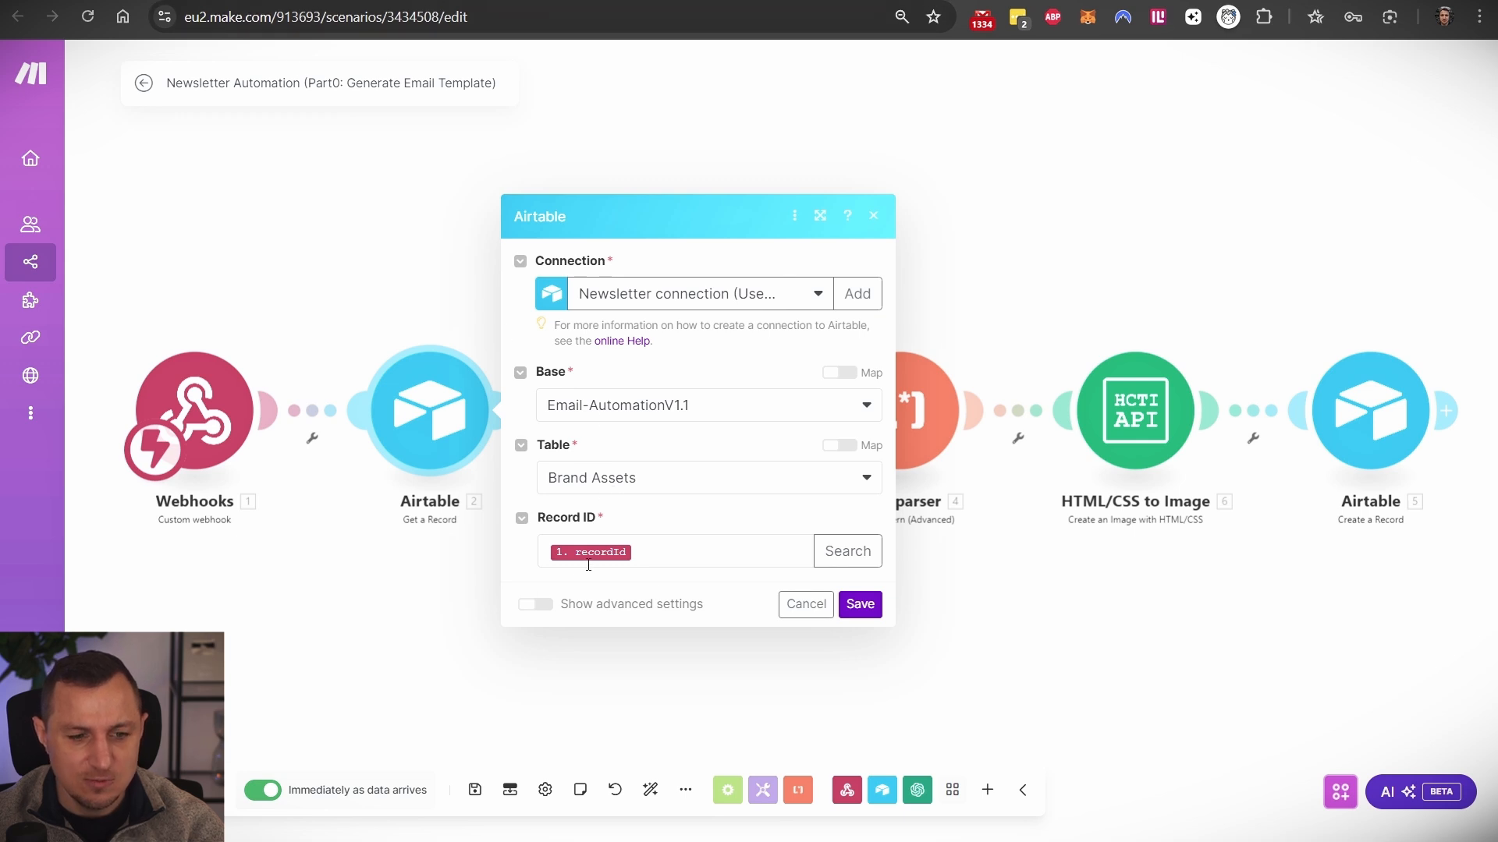
- Review the OpenAI prompt's Brand name, Description and Brand email mappings
{"action": "left_click", "coordinate": [387, 612]}
{"action": "left_click", "coordinate": [643, 425]}
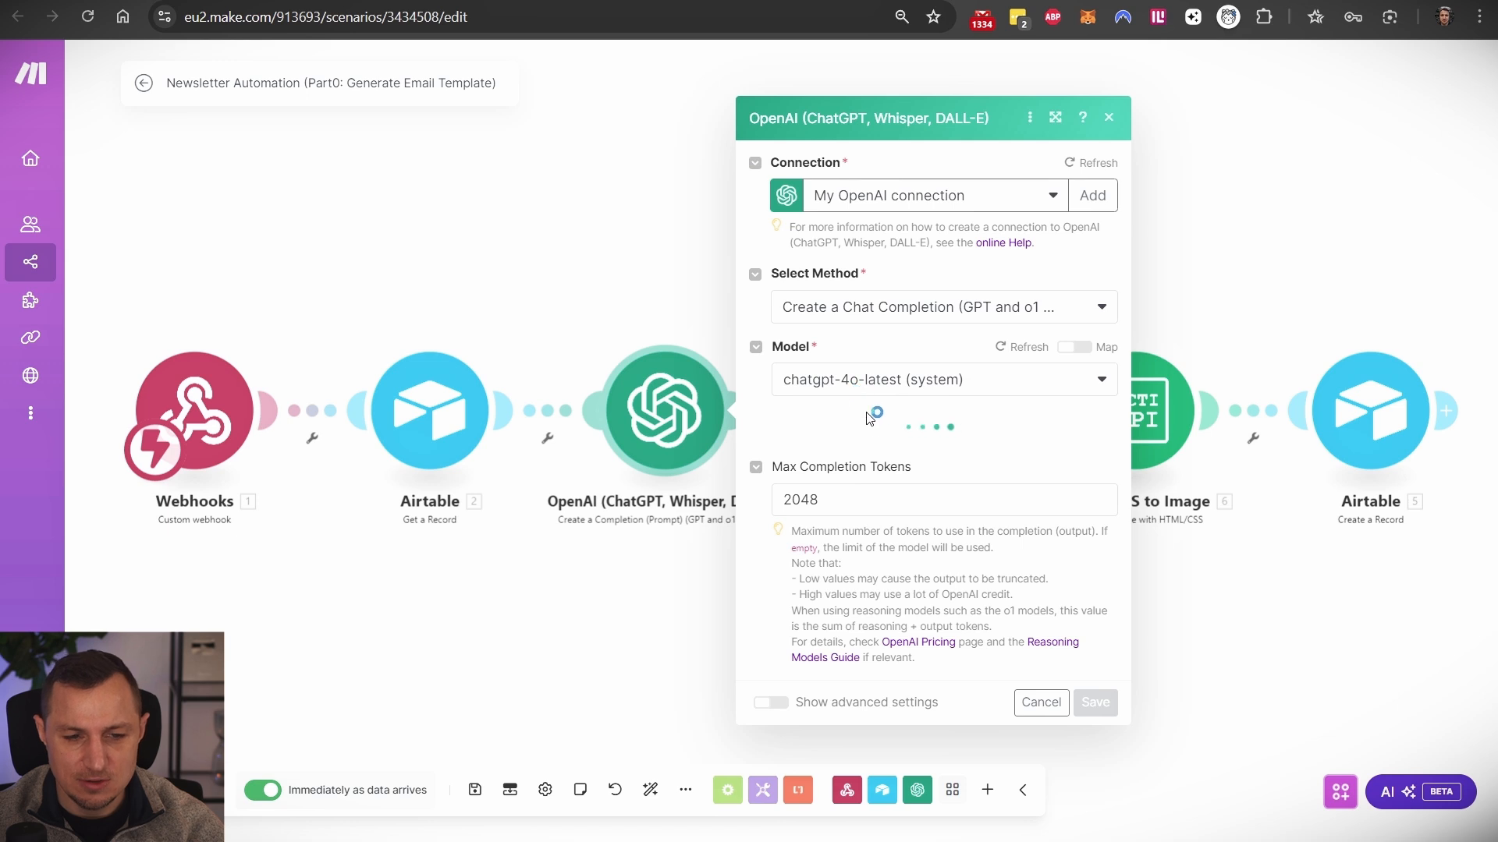
{"action": "scroll", "coordinate": [890, 450], "scroll_direction": "down", "scroll_amount": 3}
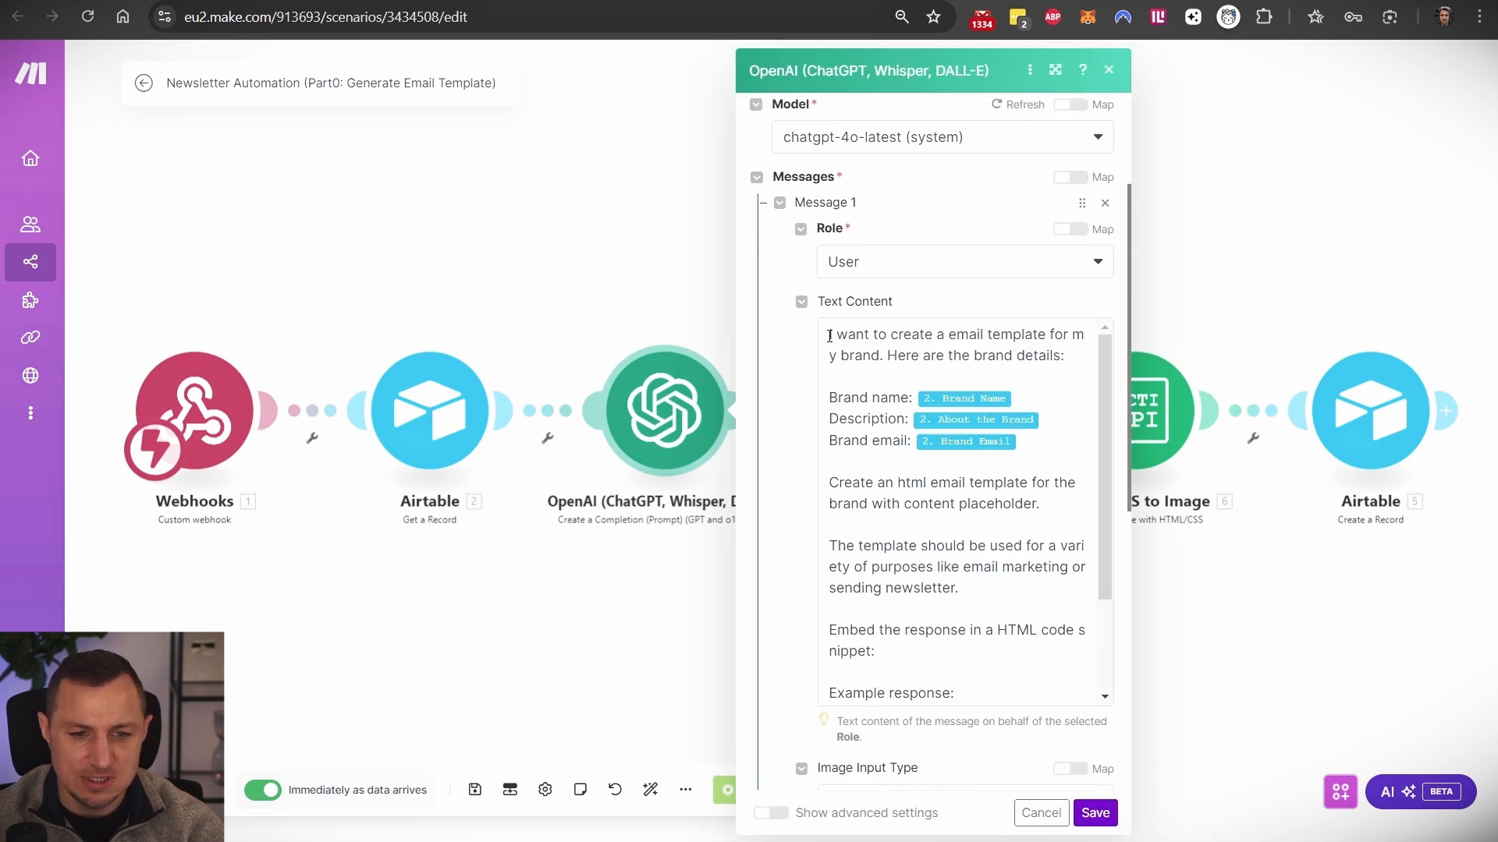
{"action": "left_click_drag", "start_coordinate": [829, 335], "coordinate": [962, 550]}
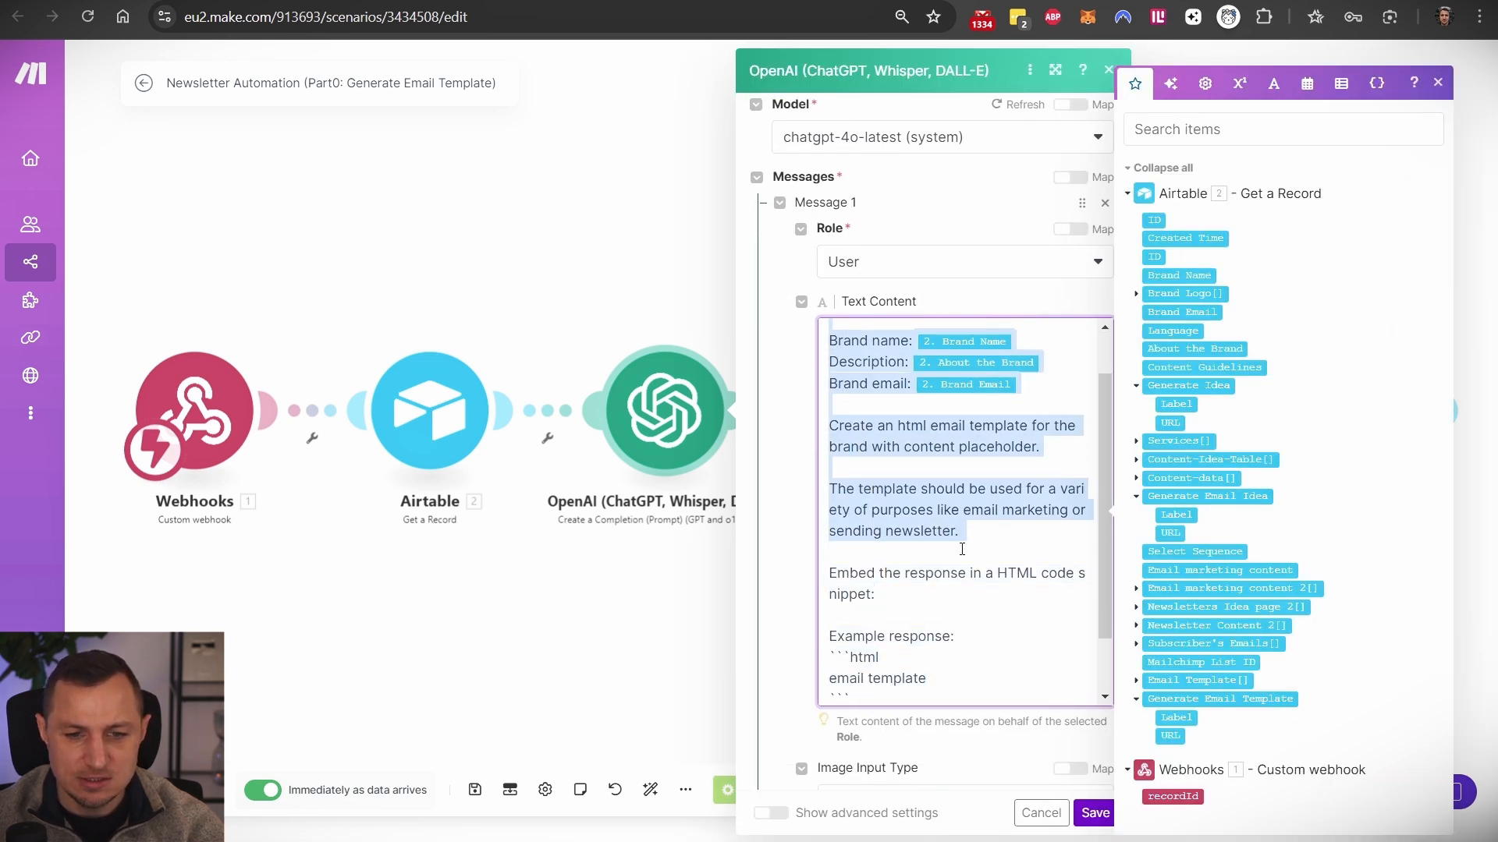
{"action": "scroll", "coordinate": [989, 417], "scroll_direction": "up", "scroll_amount": 1}
{"action": "left_click", "coordinate": [970, 344]}
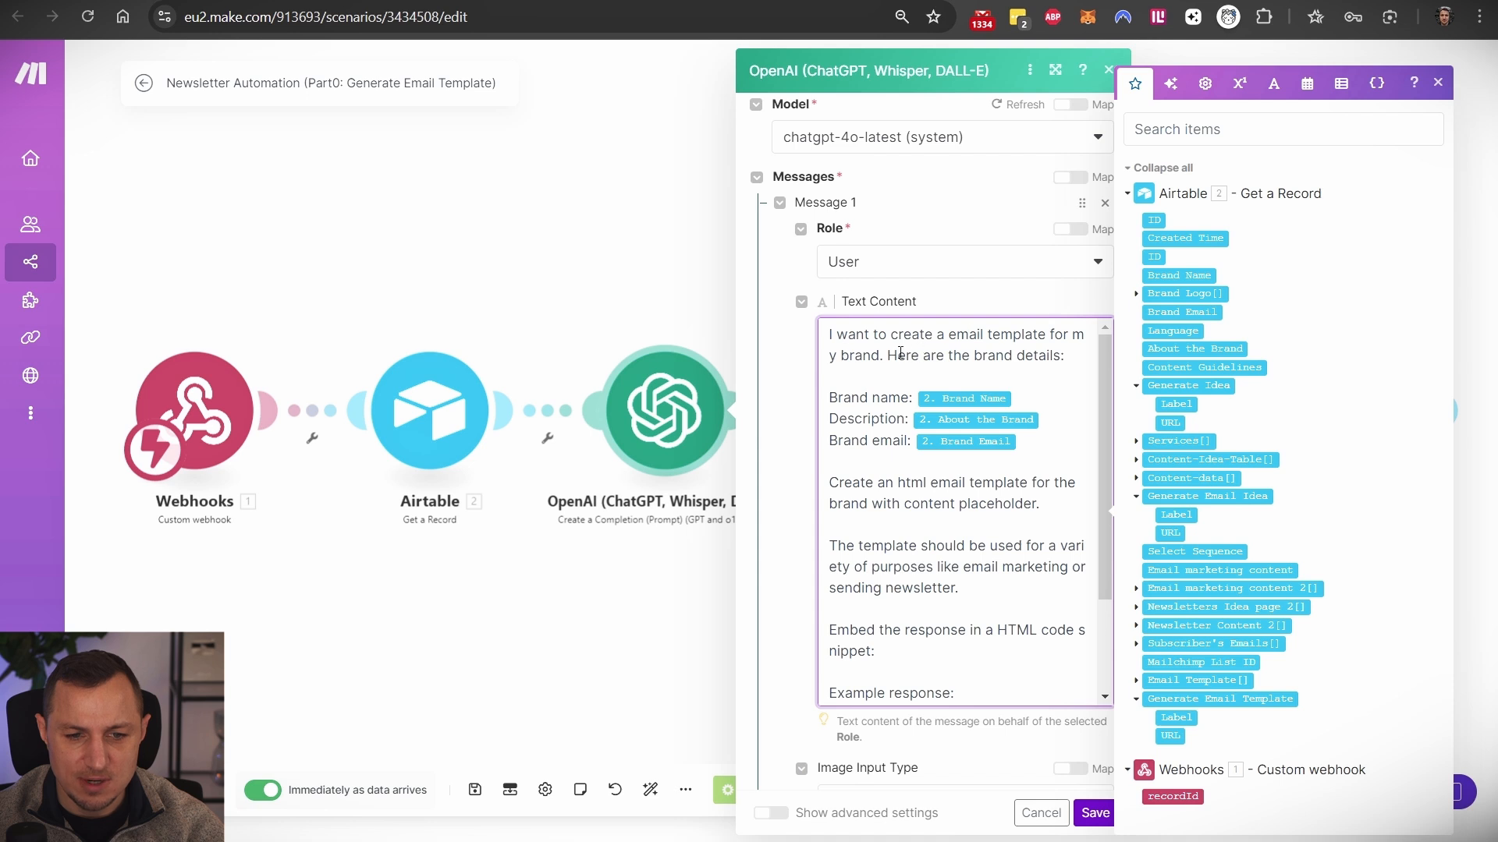
{"action": "left_click_drag", "start_coordinate": [865, 394], "coordinate": [1034, 396]}
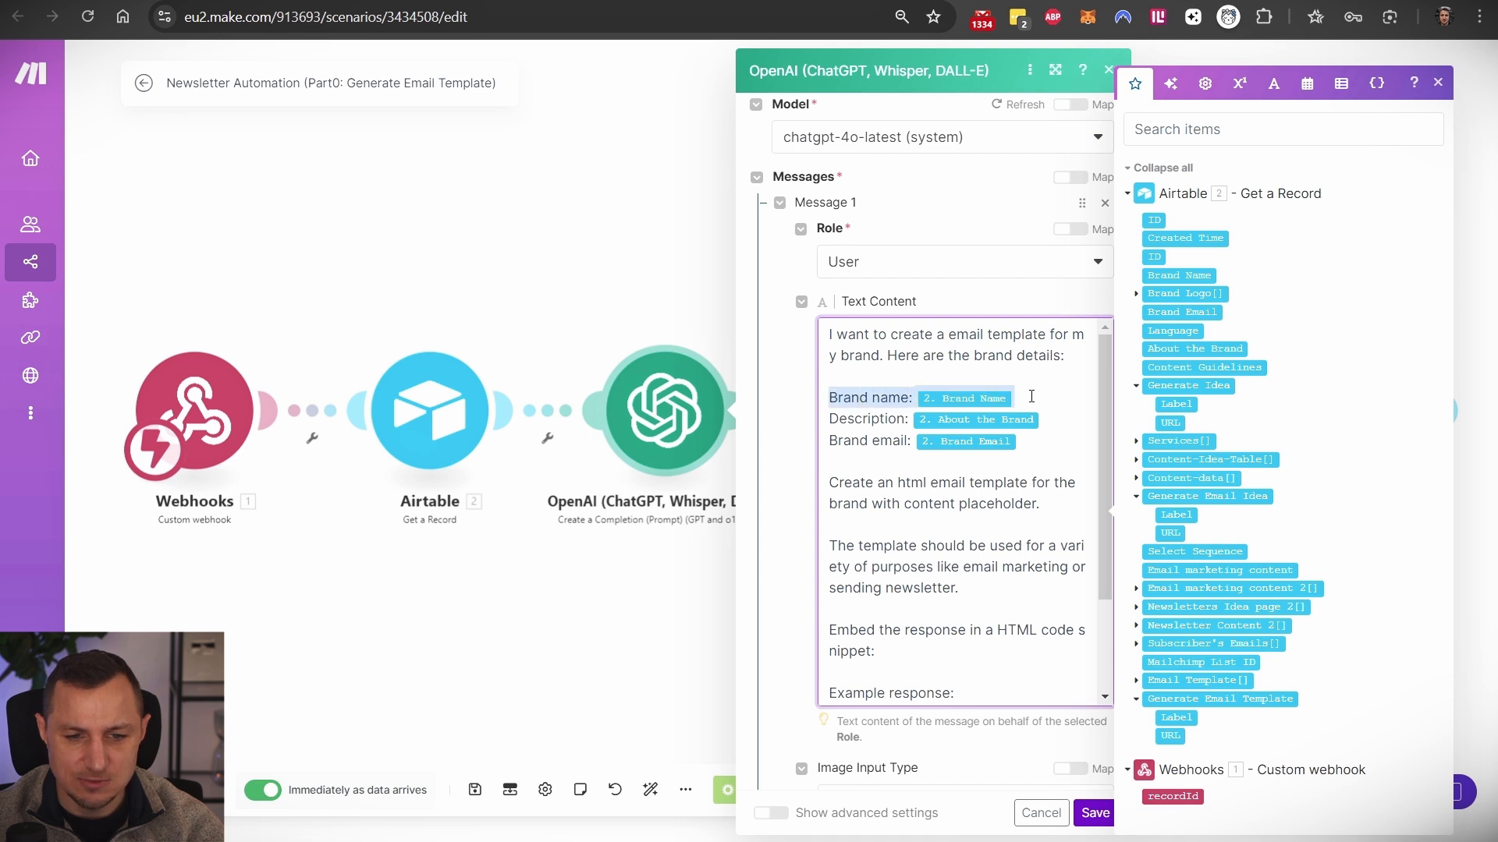
{"action": "left_click_drag", "start_coordinate": [849, 420], "coordinate": [1037, 421]}
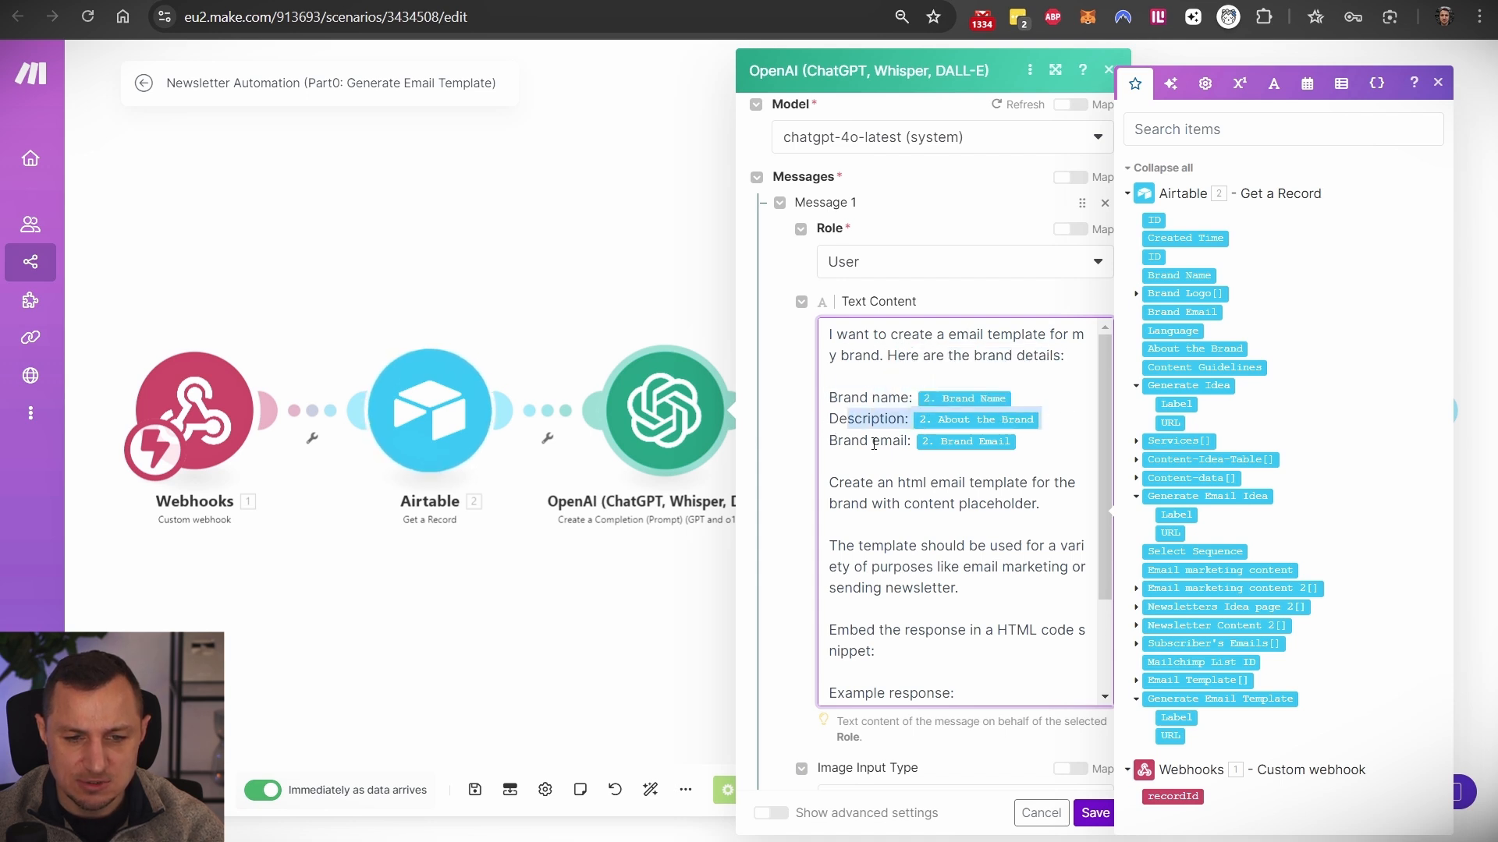
{"action": "left_click_drag", "start_coordinate": [828, 443], "coordinate": [902, 446]}
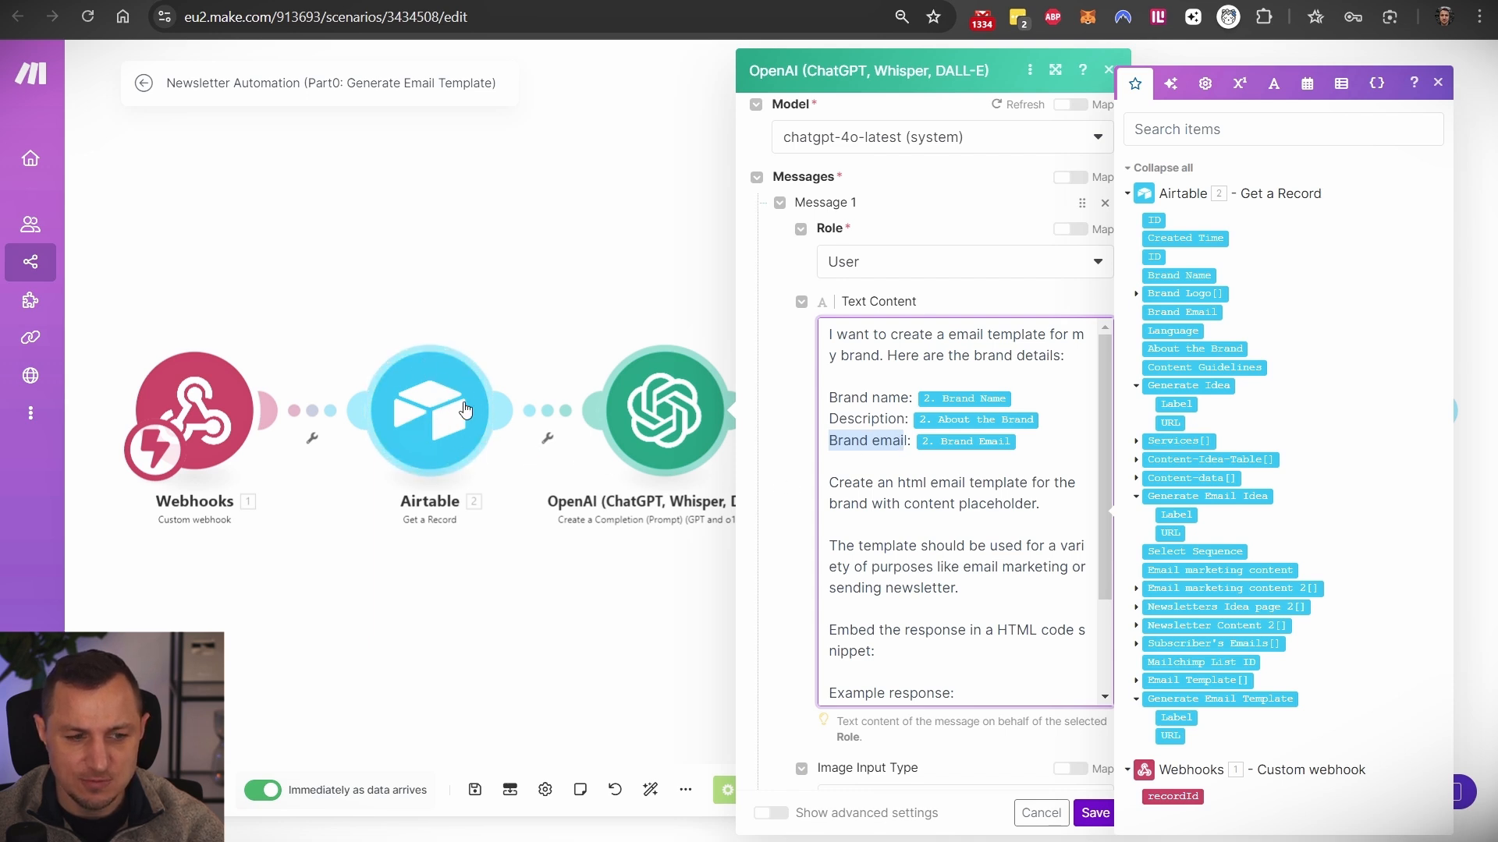
{"action": "left_click", "coordinate": [486, 282]}
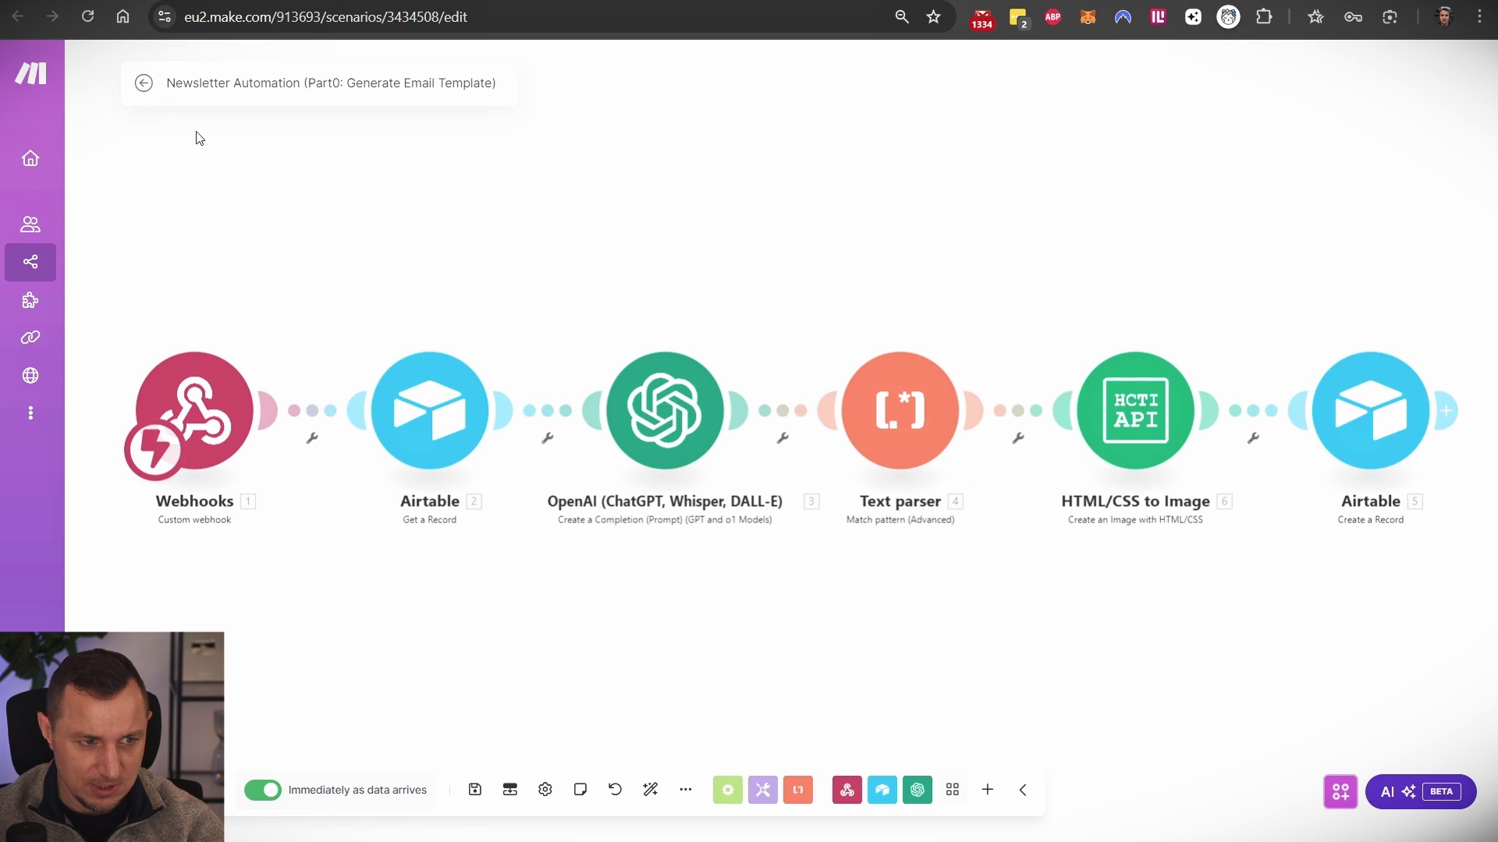
- Open the latest run's Airtable operation and review its base, table and Content Guidelines values
{"action": "left_click", "coordinate": [145, 86]}
{"action": "left_click", "coordinate": [199, 123]}
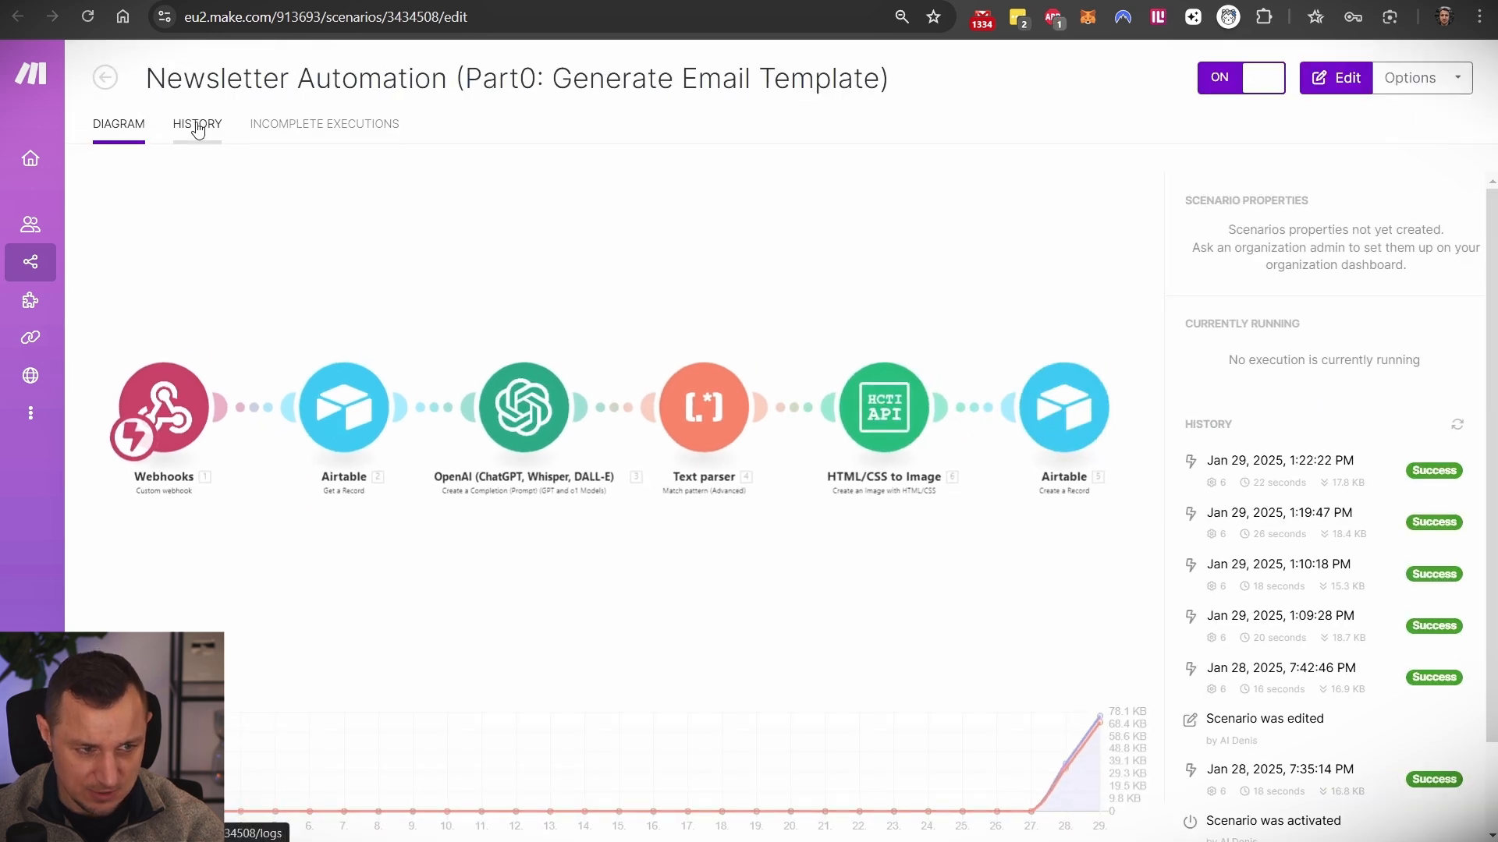
{"action": "left_click", "coordinate": [403, 429]}
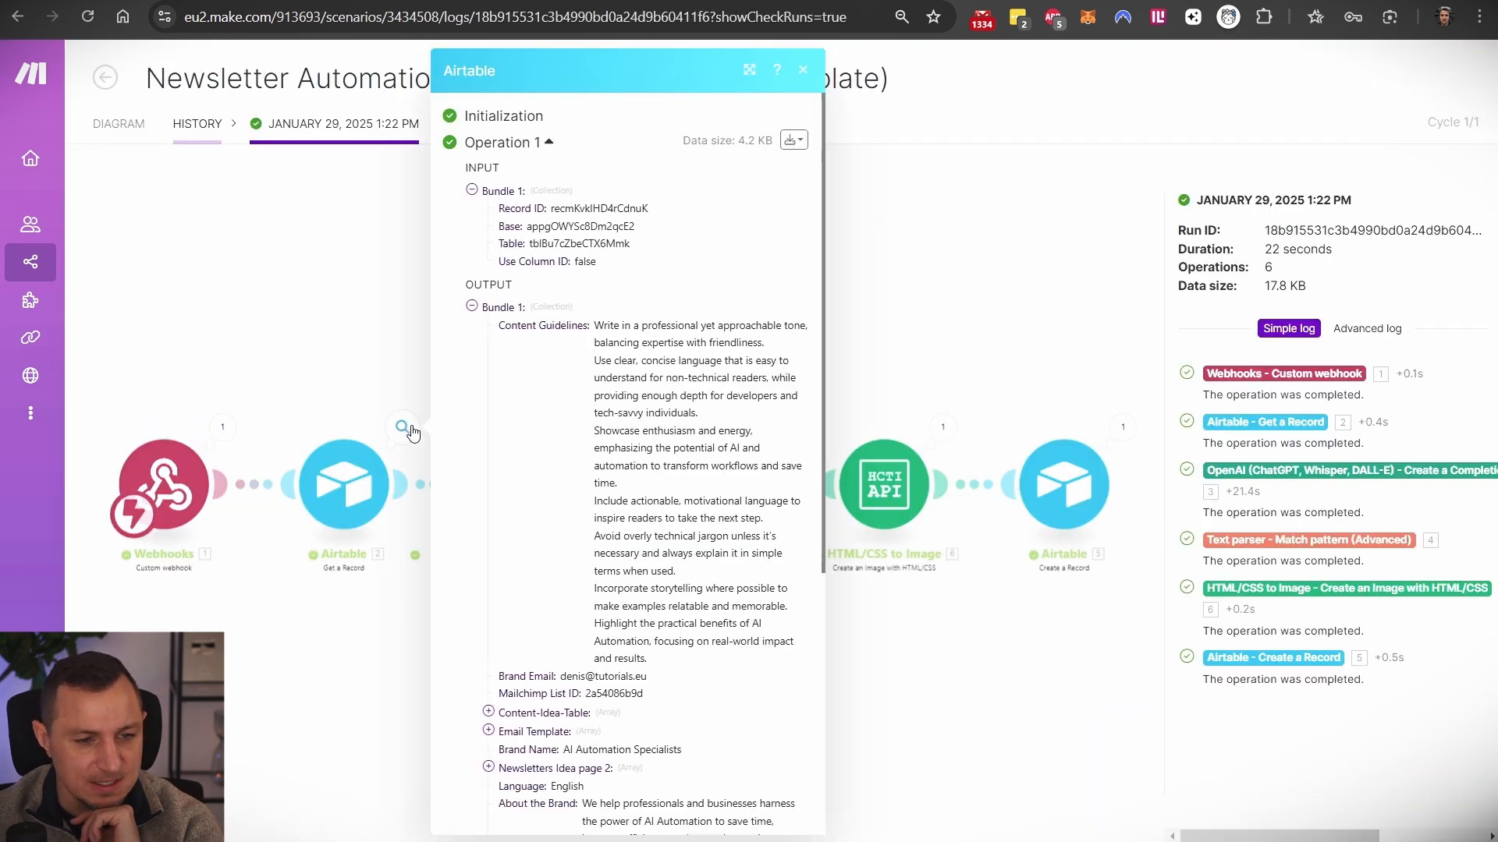
{"action": "left_click", "coordinate": [389, 428]}
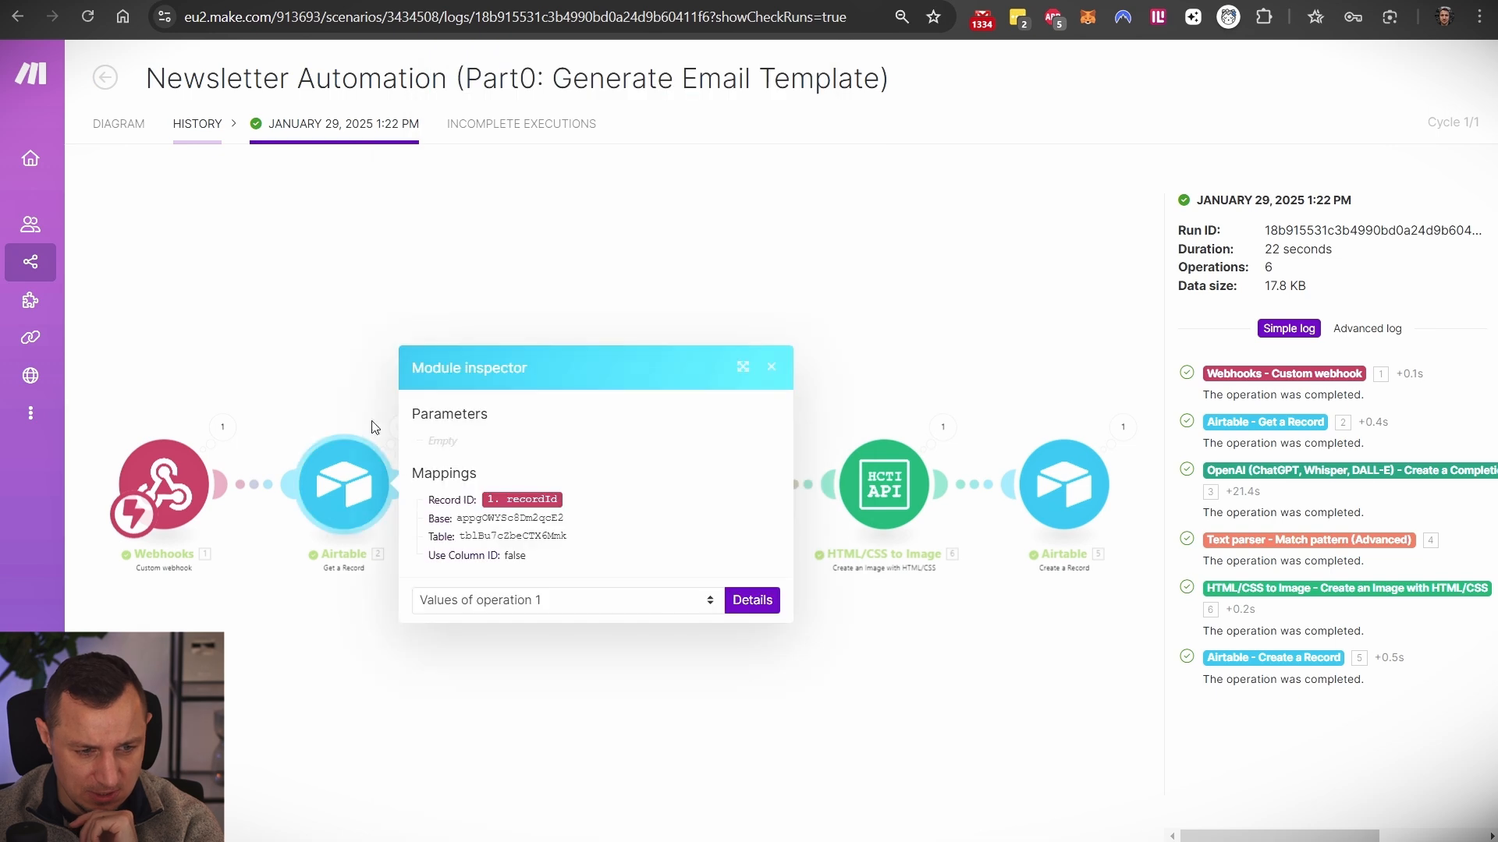
{"action": "left_click", "coordinate": [399, 428]}
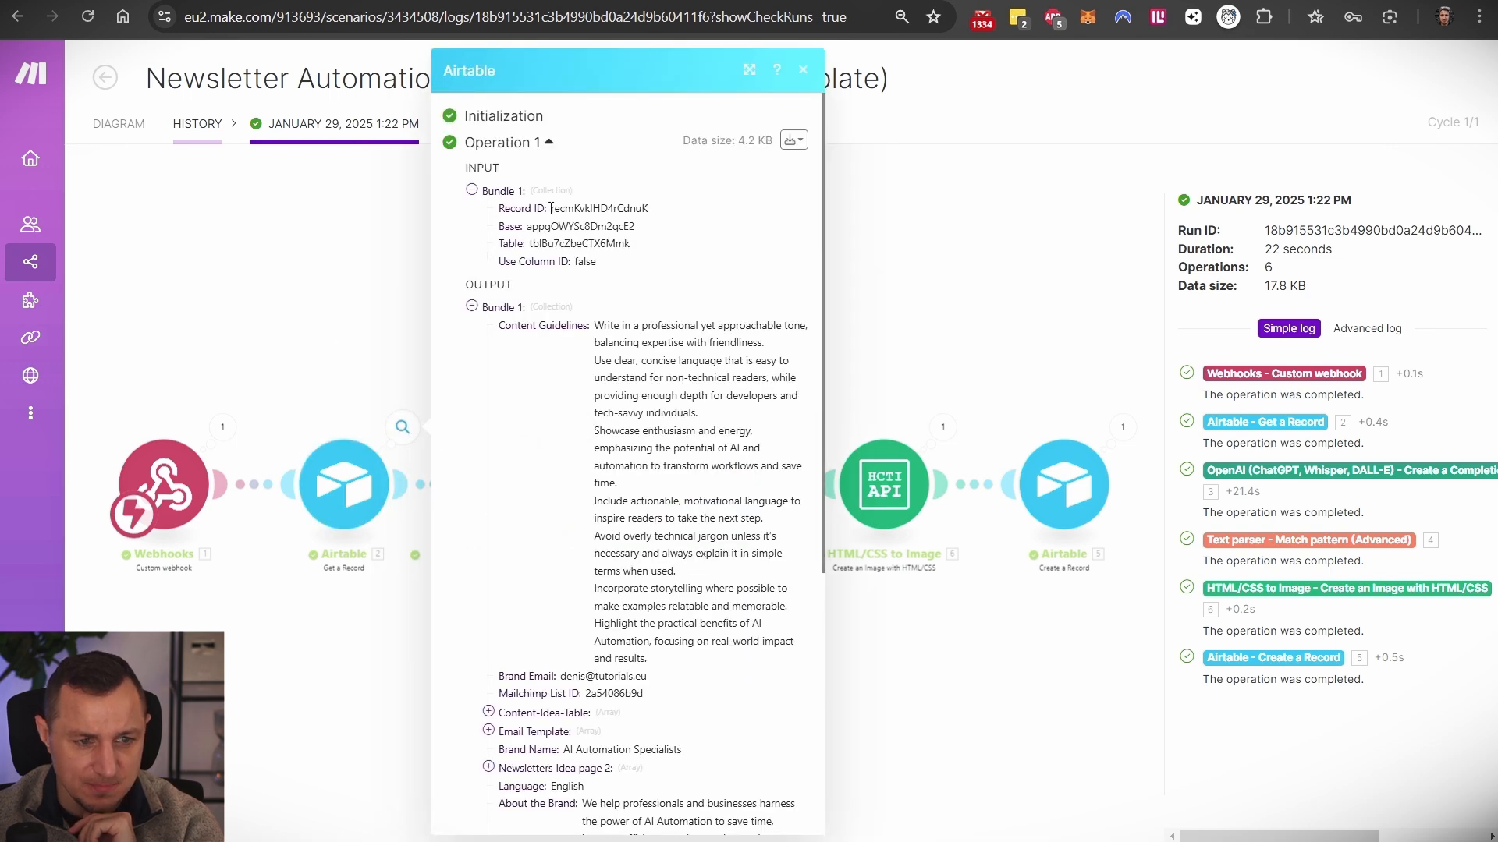
{"action": "left_click_drag", "start_coordinate": [526, 225], "coordinate": [603, 271]}
{"action": "scroll", "coordinate": [654, 283], "scroll_direction": "down", "scroll_amount": 3}
{"action": "left_click_drag", "start_coordinate": [594, 130], "coordinate": [751, 428]}
{"action": "left_click_drag", "start_coordinate": [578, 484], "coordinate": [647, 483]}
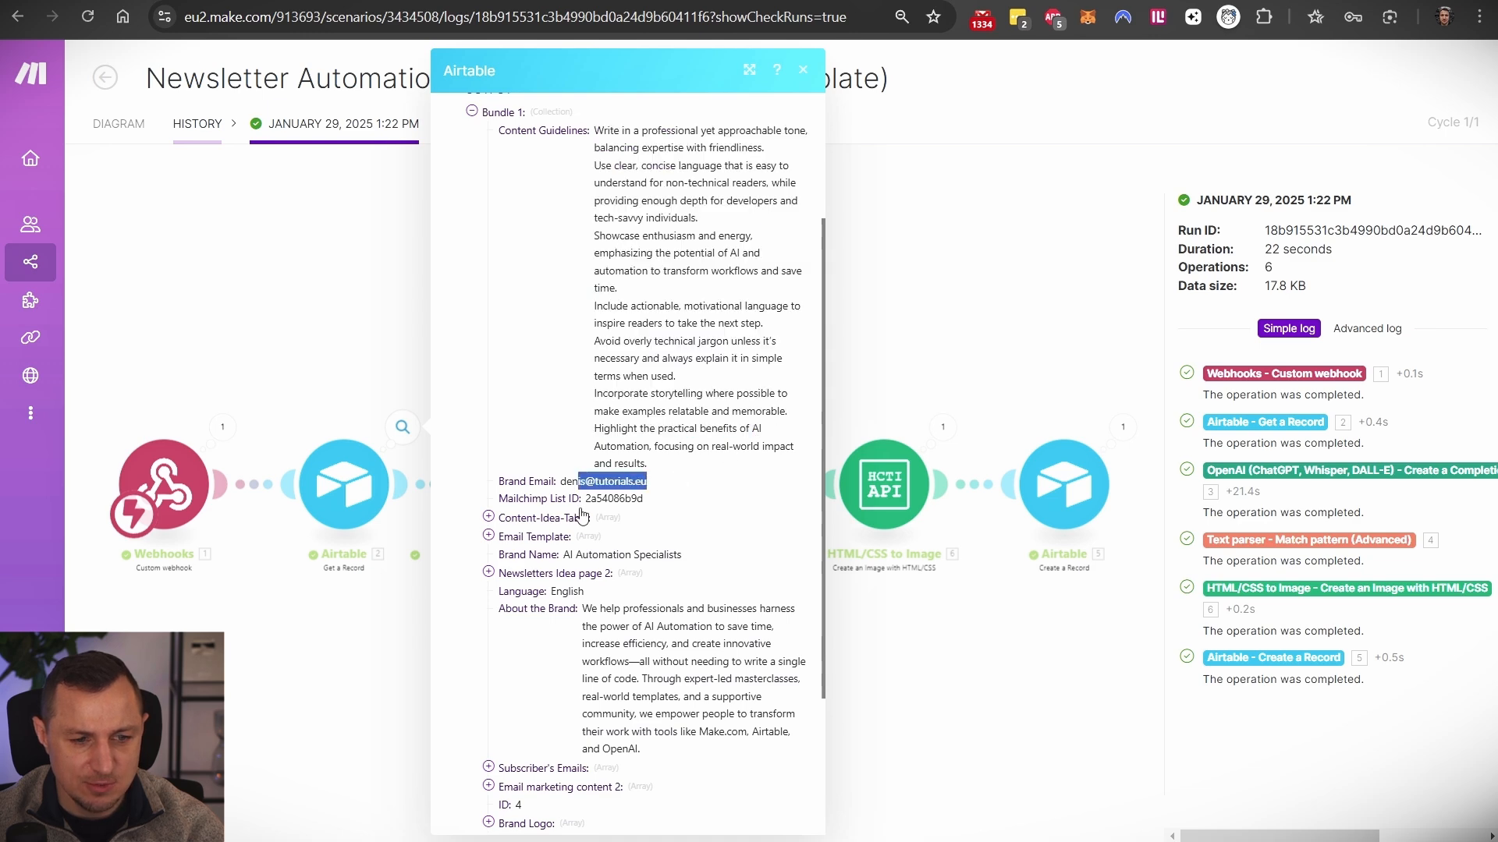
- Expand the Content-Idea-Table, Email Template and Services entries and review the brand details
{"action": "left_click", "coordinate": [490, 517]}
{"action": "scroll", "coordinate": [643, 542], "scroll_direction": "down", "scroll_amount": 1}
{"action": "scroll", "coordinate": [644, 546], "scroll_direction": "down", "scroll_amount": 3}
{"action": "left_click", "coordinate": [488, 430]}
{"action": "left_click", "coordinate": [489, 431]}
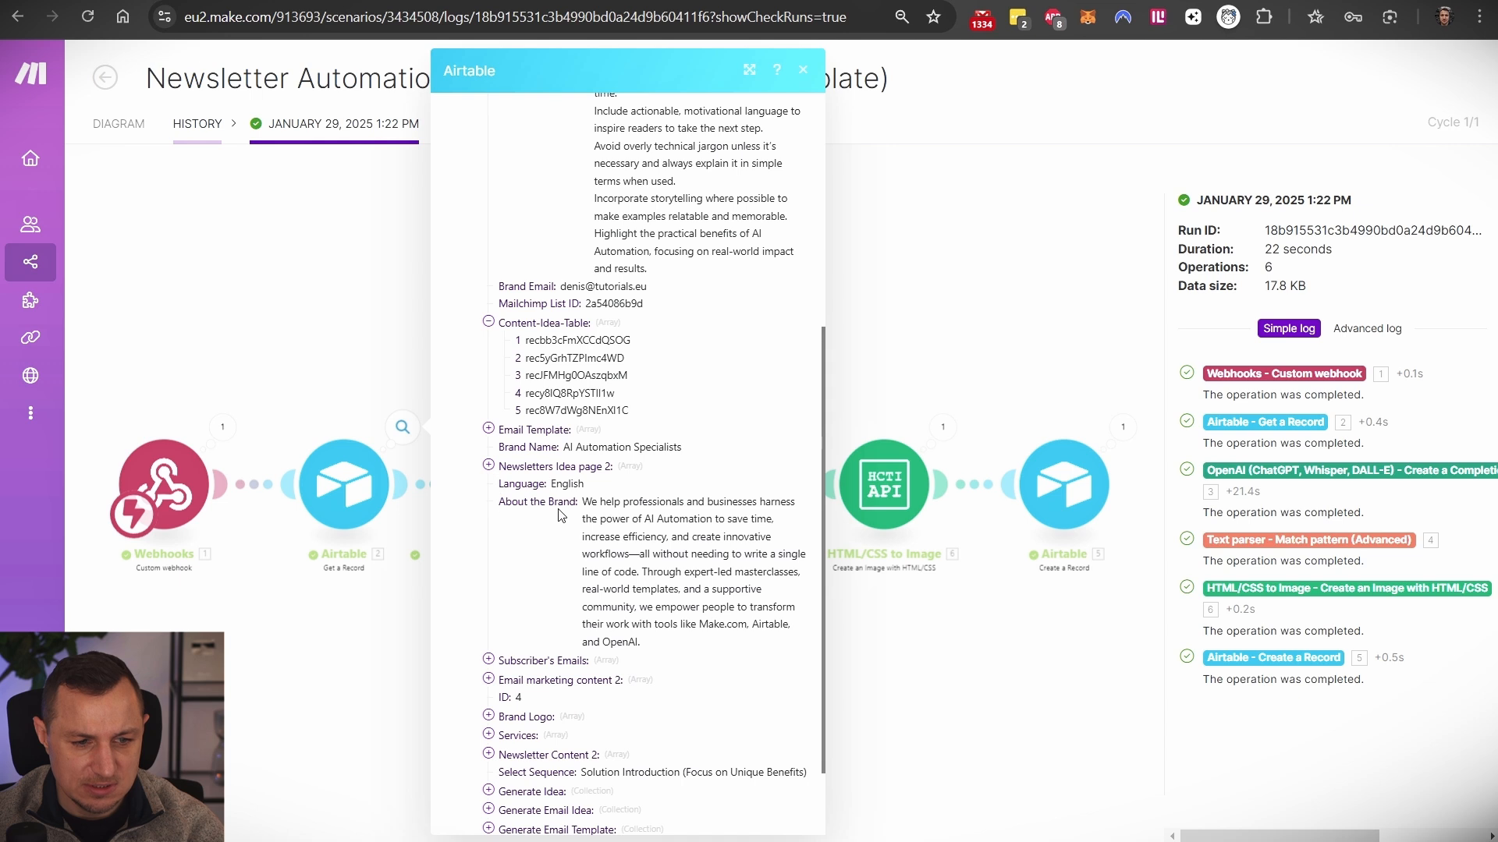
{"action": "left_click_drag", "start_coordinate": [583, 503], "coordinate": [716, 641]}
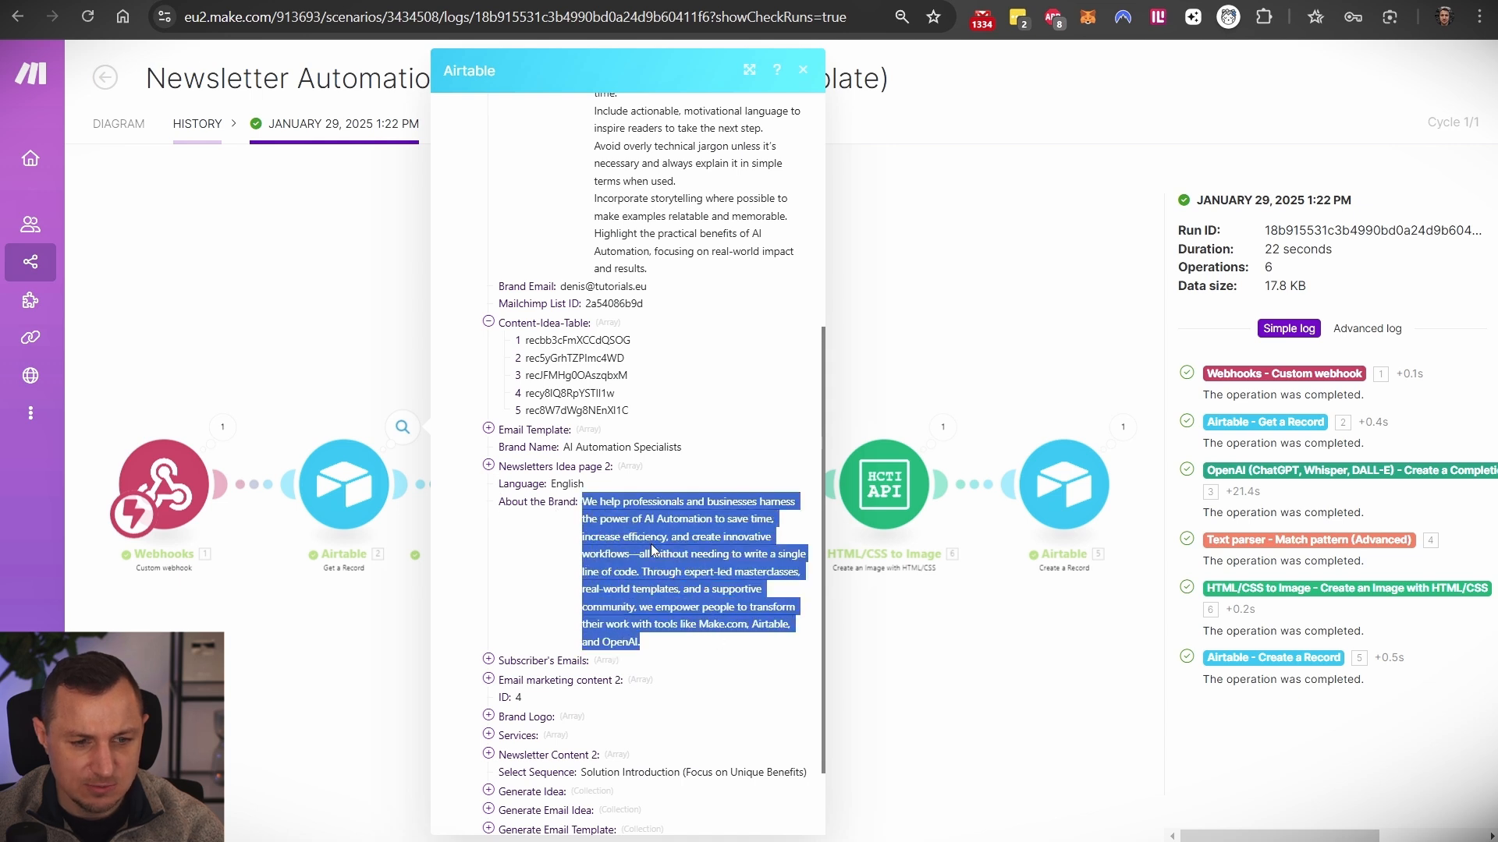
{"action": "scroll", "coordinate": [630, 547], "scroll_direction": "down", "scroll_amount": 2}
{"action": "left_click_drag", "start_coordinate": [560, 348], "coordinate": [713, 351]}
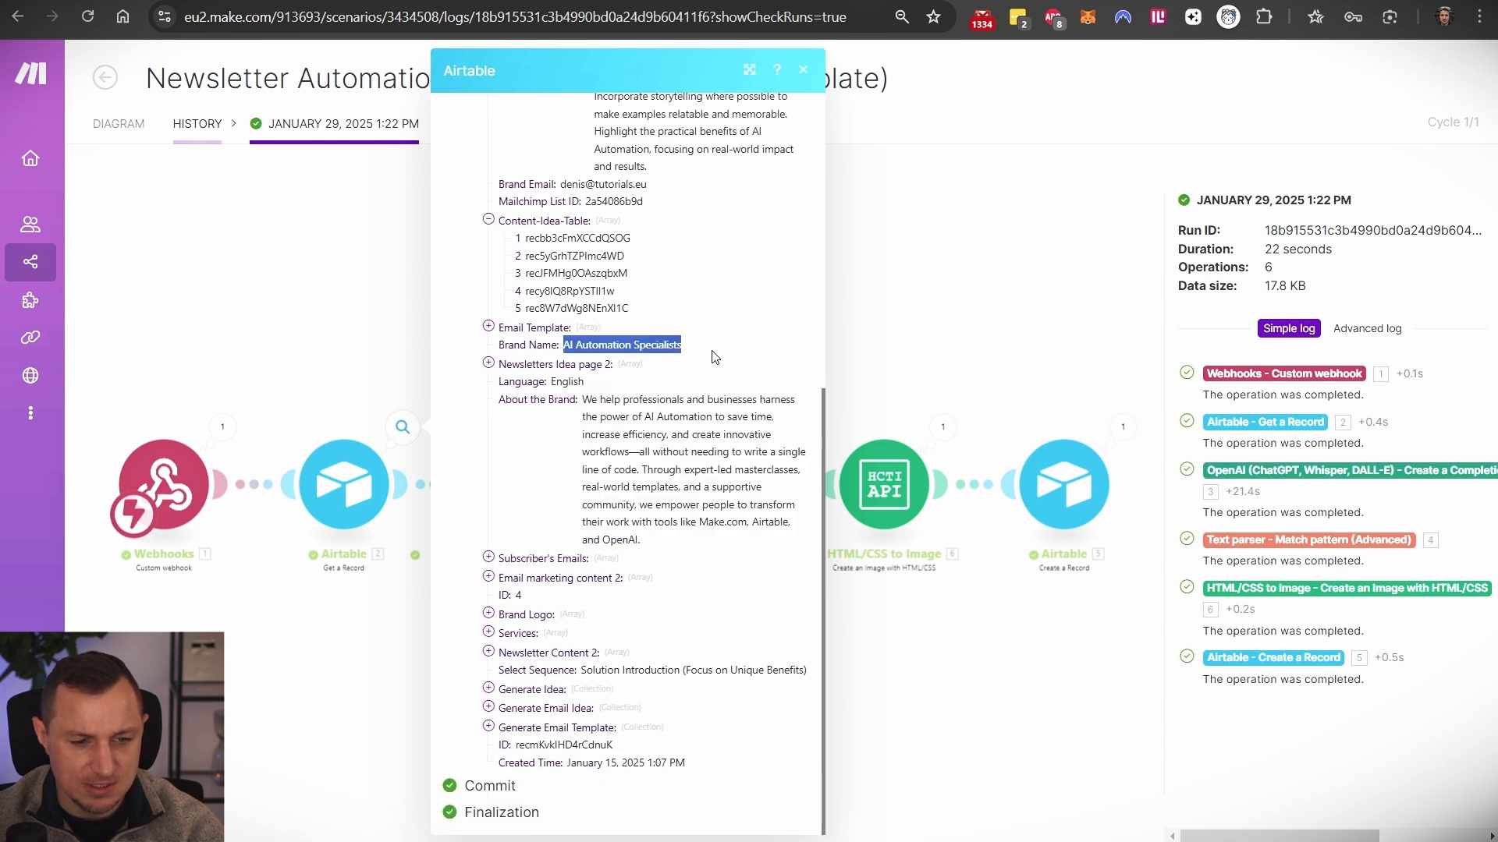
{"action": "left_click", "coordinate": [491, 638]}
{"action": "left_click", "coordinate": [490, 635]}
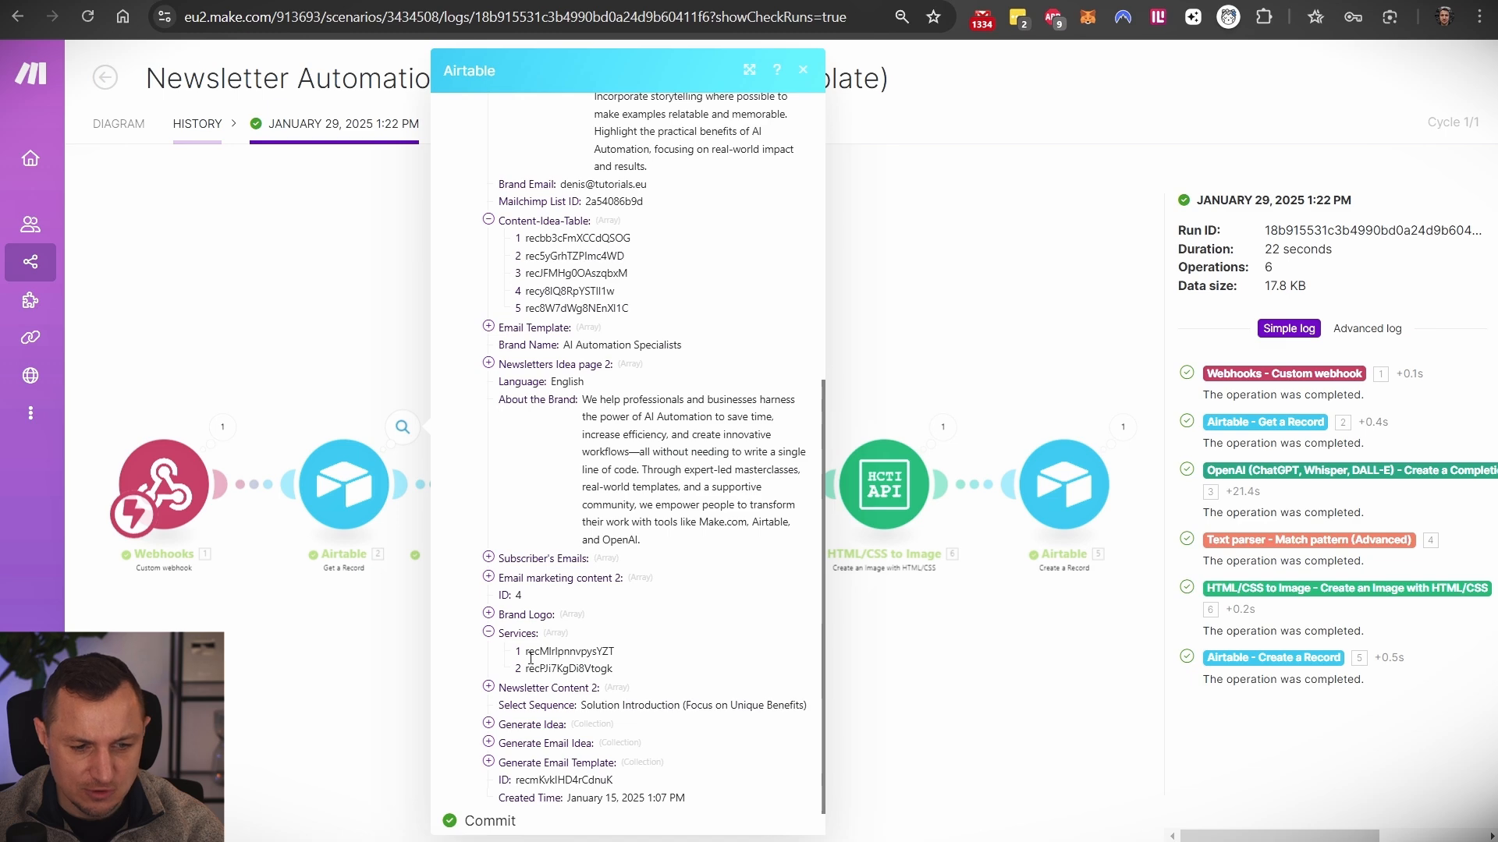
{"action": "left_click", "coordinate": [336, 305]}
{"action": "left_click", "coordinate": [540, 499]}
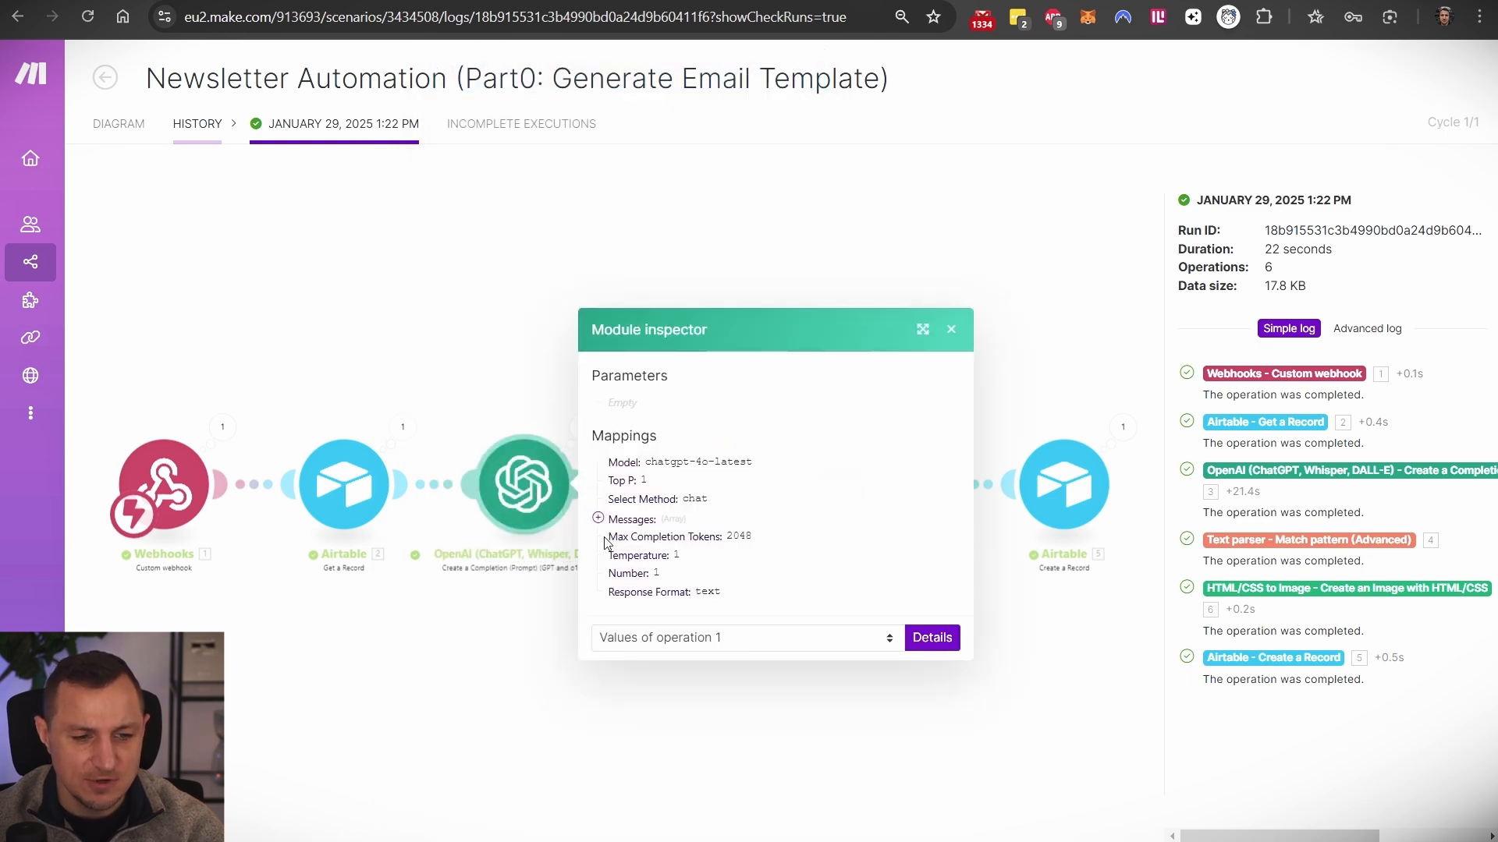
- Leave the OpenAI inspector, open the scenario's History tab and the most recent run's details
{"action": "left_click", "coordinate": [480, 347]}
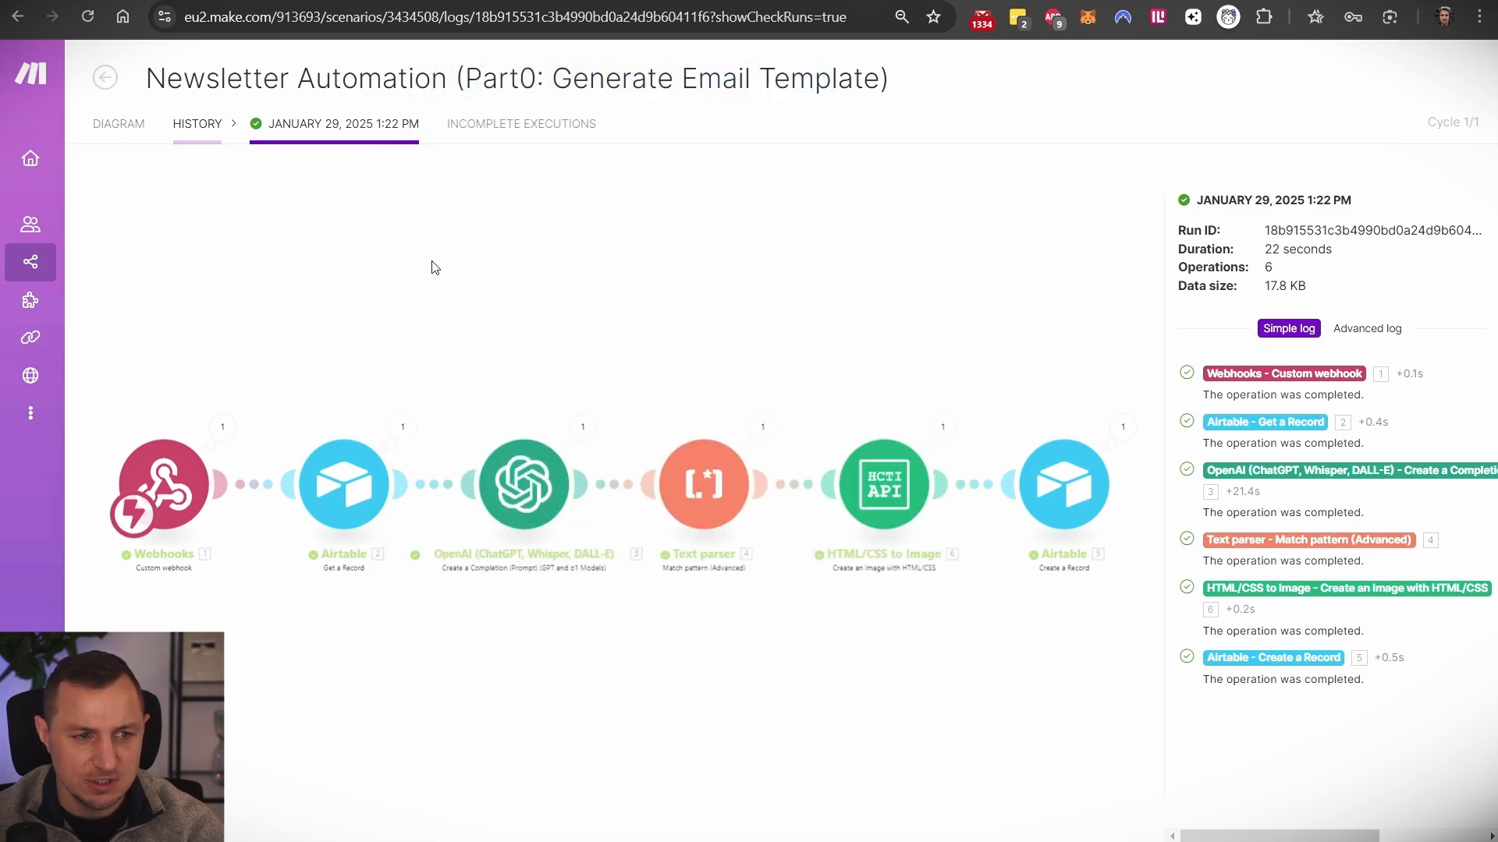
{"action": "left_click", "coordinate": [124, 127]}
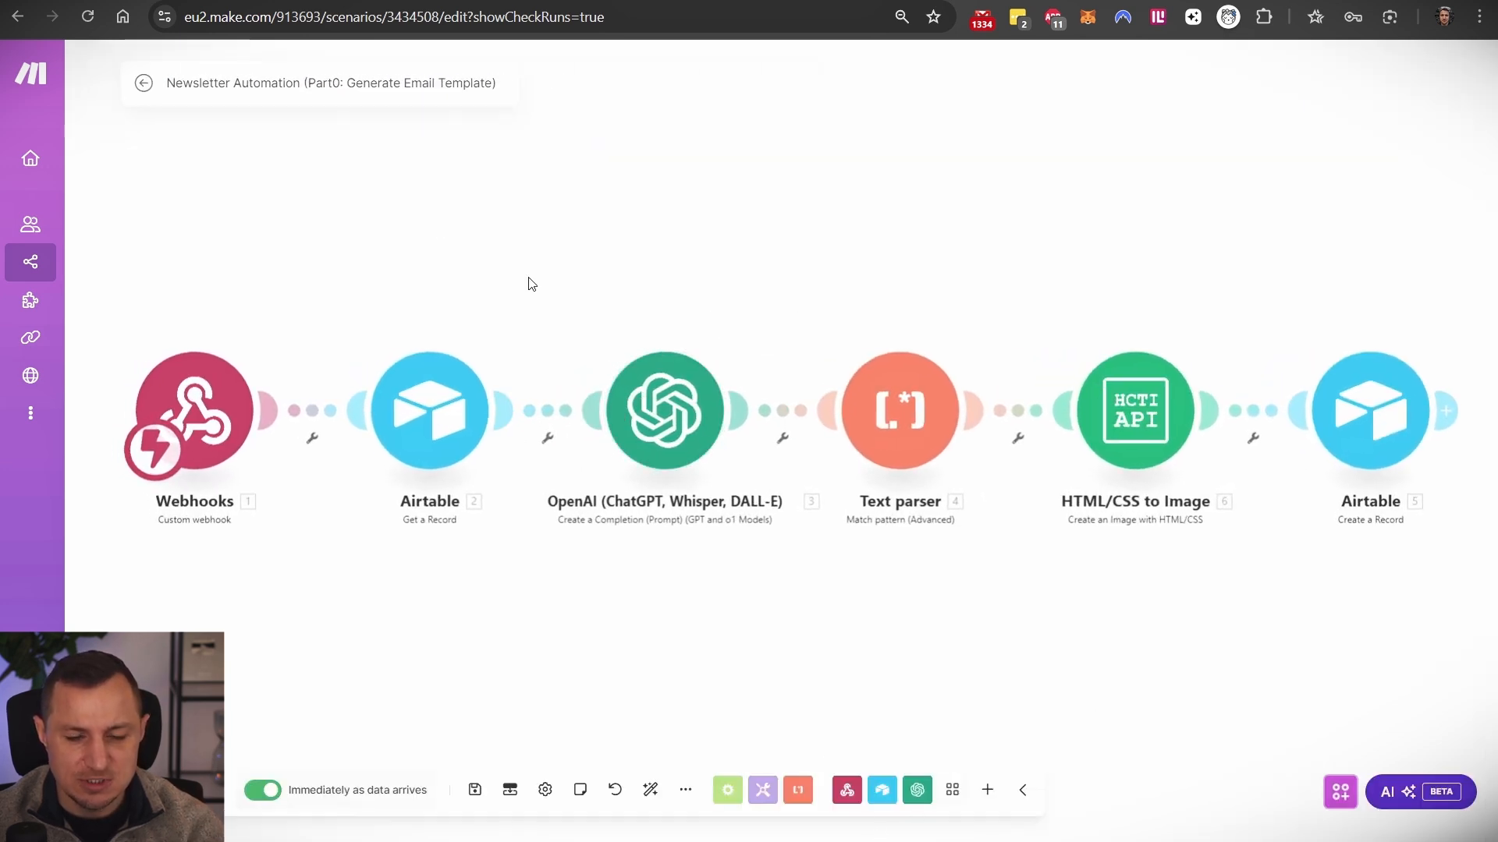
{"action": "left_click", "coordinate": [144, 83]}
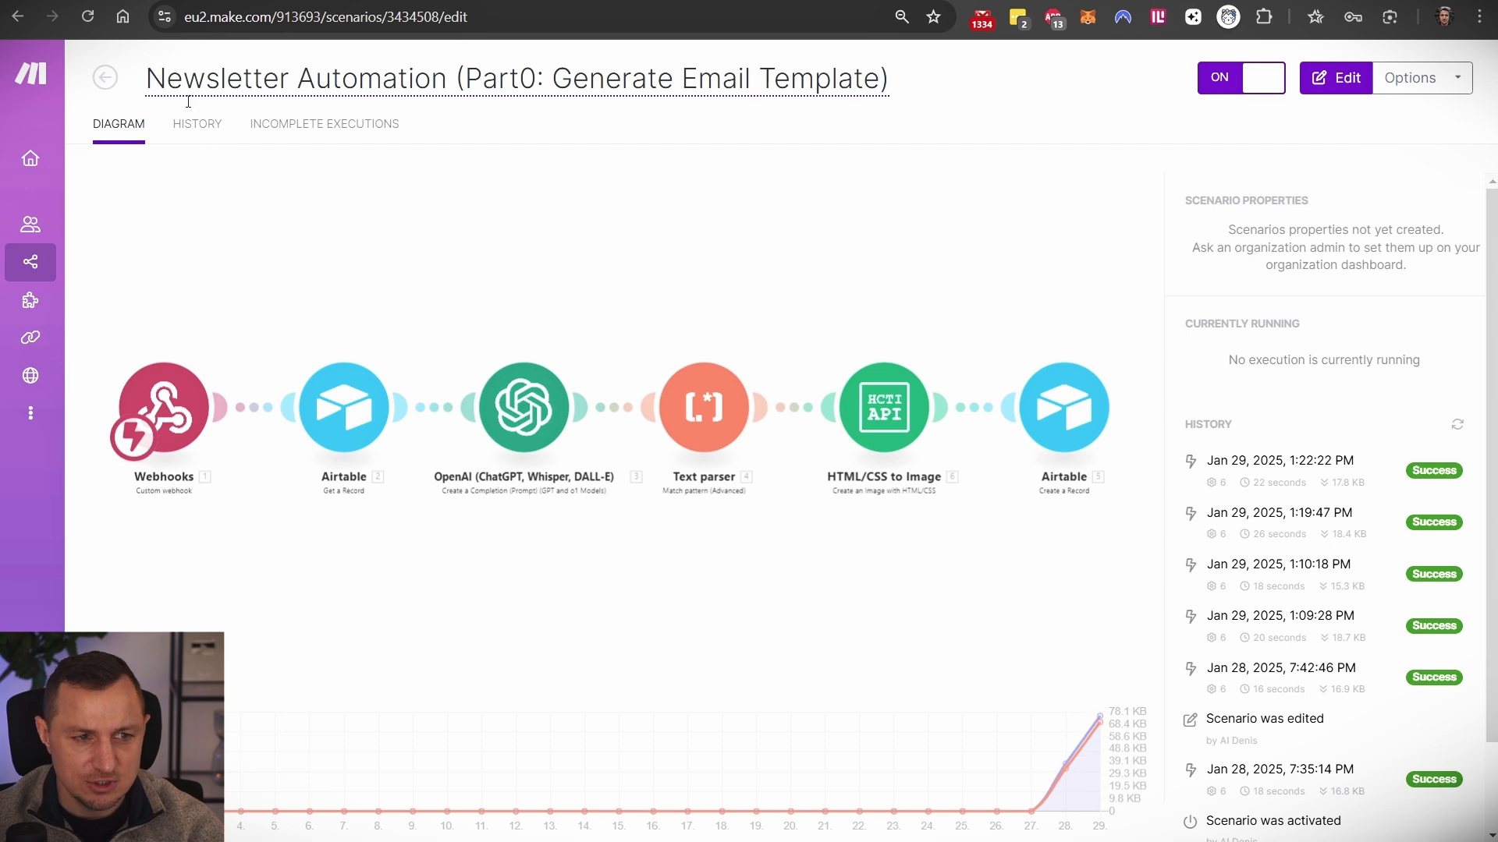
{"action": "left_click", "coordinate": [328, 0]}
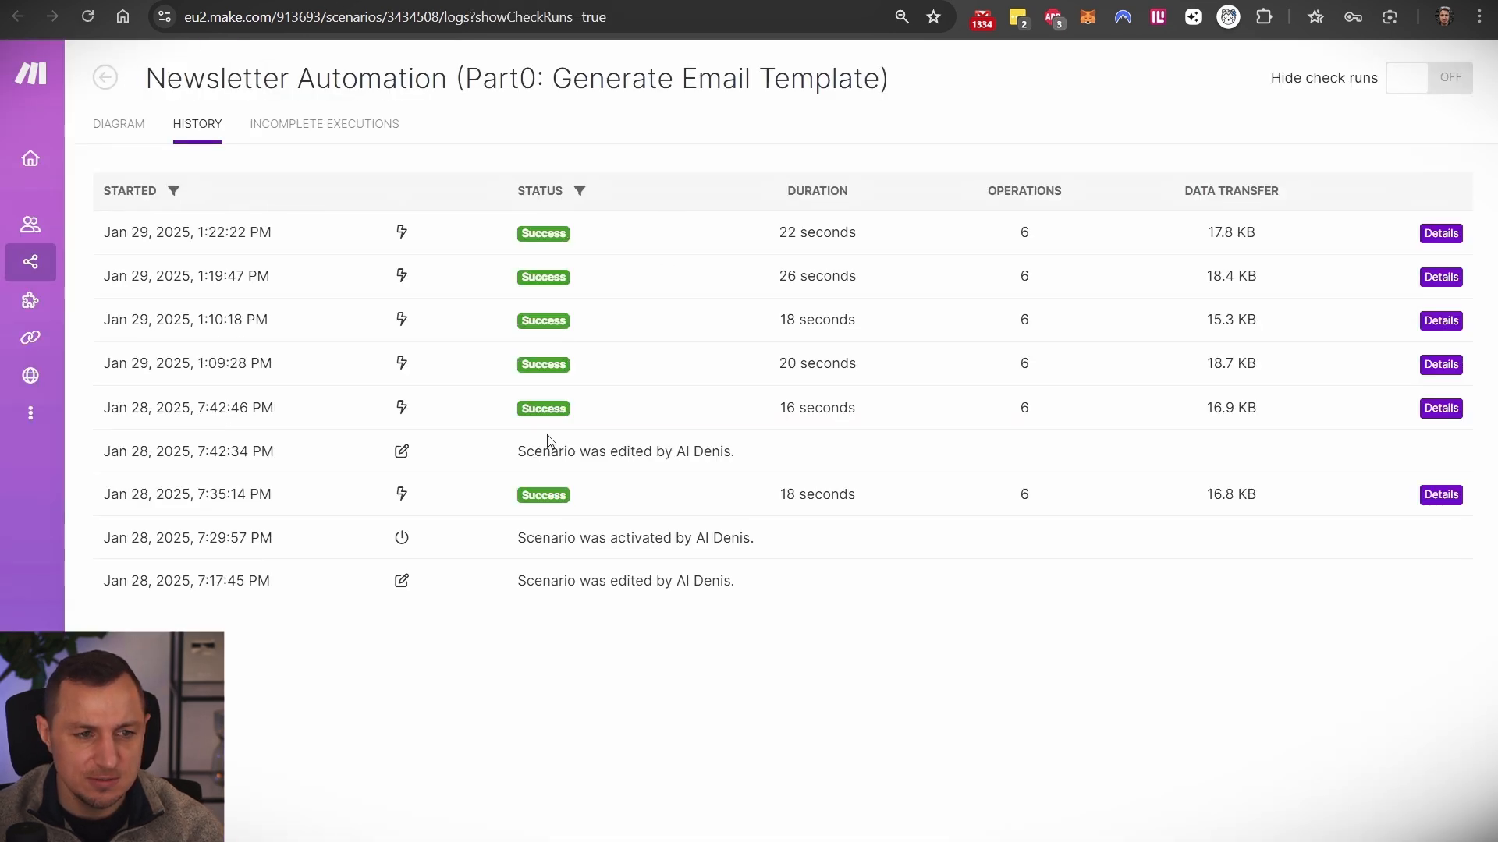
{"action": "left_click", "coordinate": [502, 240]}
- Show the latest run's OpenAI output with its token Usage and Result expanded
{"action": "left_click", "coordinate": [575, 446]}
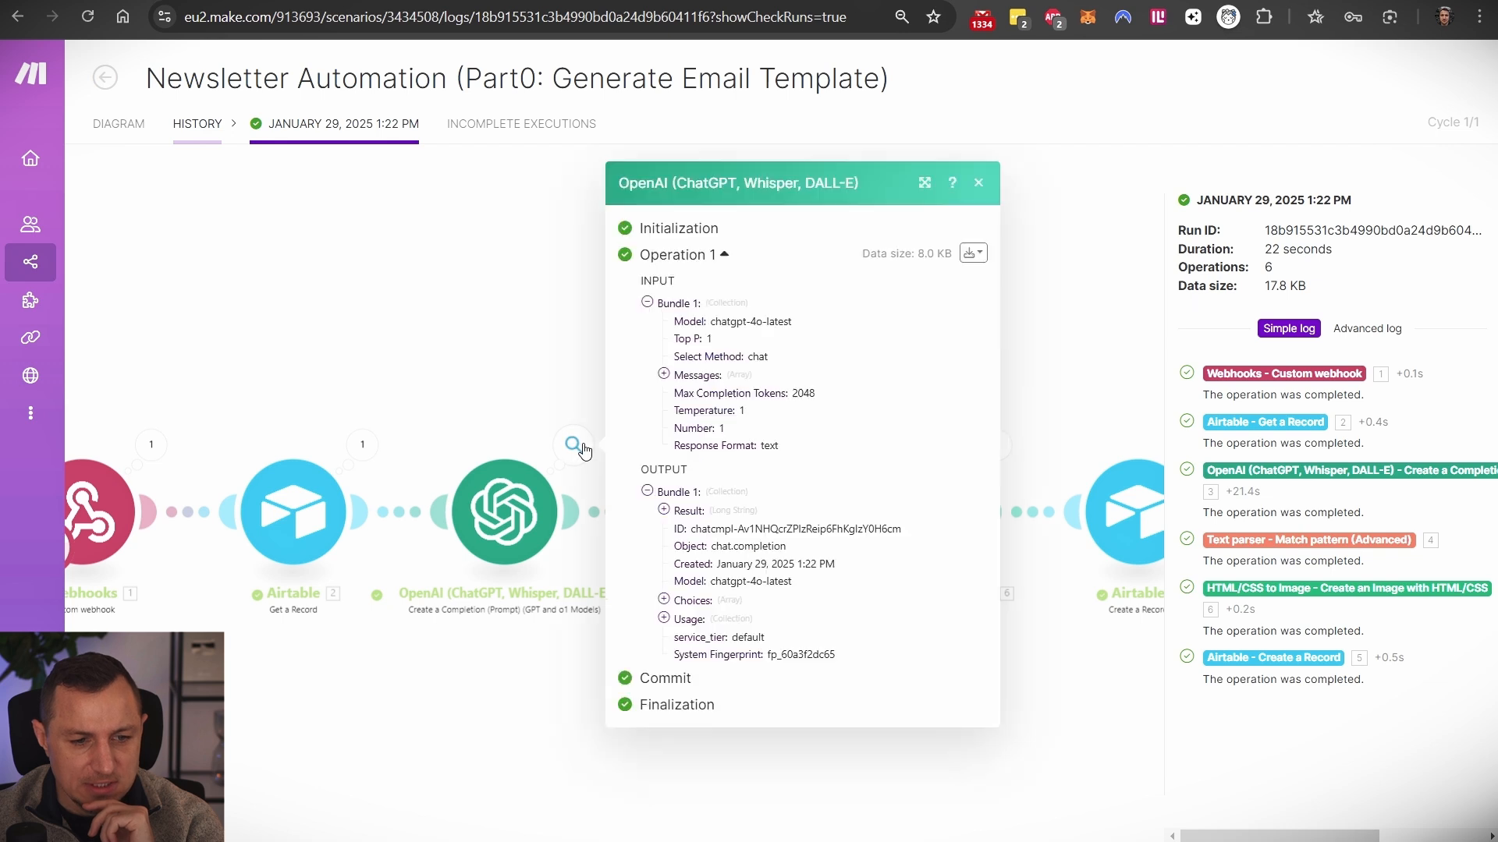
{"action": "left_click", "coordinate": [664, 618]}
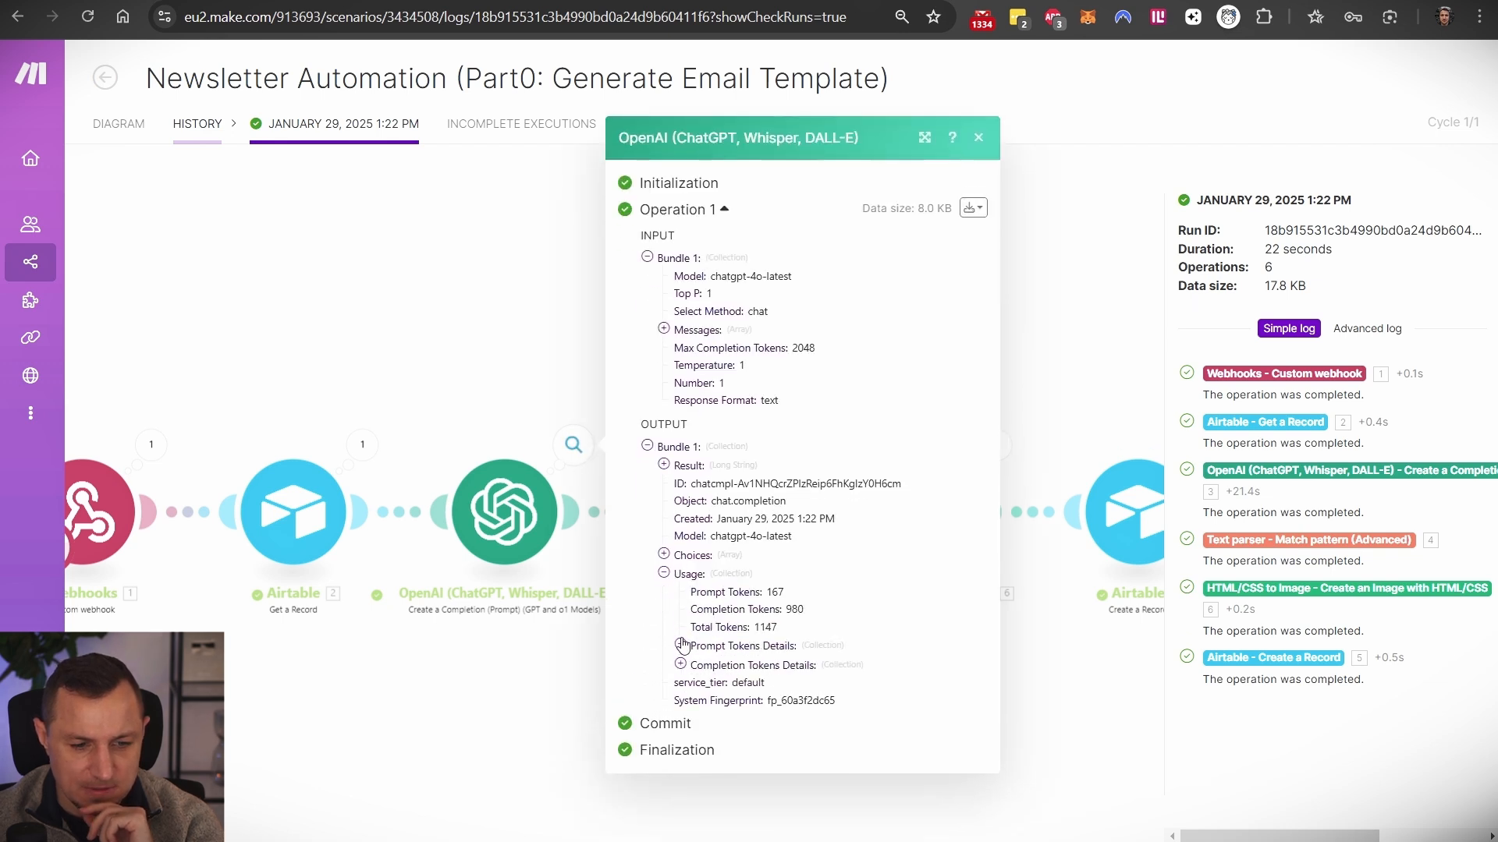
{"action": "left_click", "coordinate": [664, 464]}
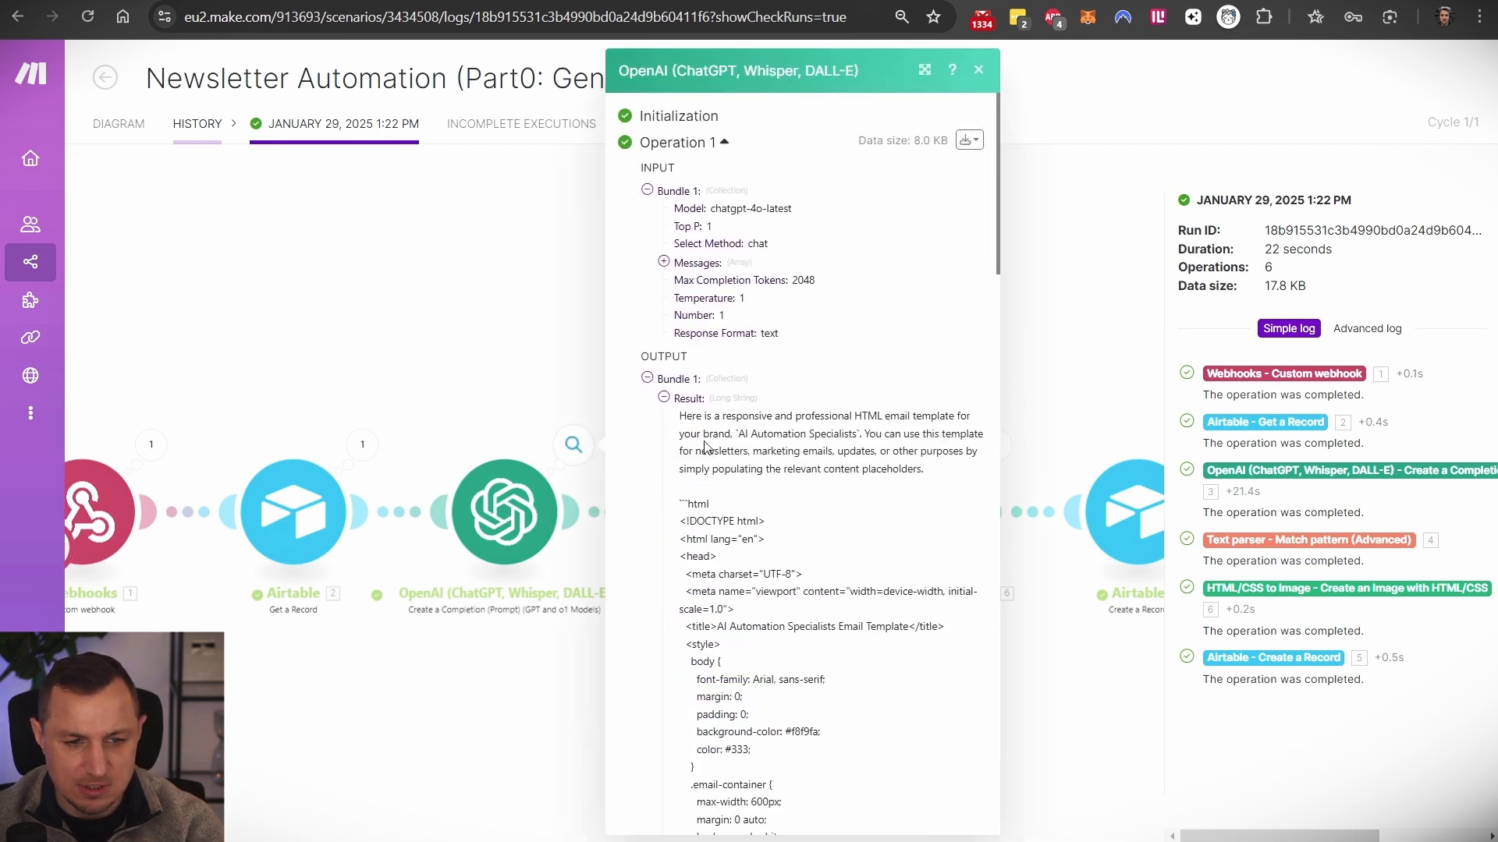
{"action": "scroll", "coordinate": [682, 371], "scroll_direction": "down", "scroll_amount": 2}
- Read through the intro text and the ```html email template code, then close the output
{"action": "left_click_drag", "start_coordinate": [679, 221], "coordinate": [737, 311]}
{"action": "left_click", "coordinate": [718, 356]}
{"action": "left_click", "coordinate": [680, 318]}
{"action": "scroll", "coordinate": [743, 351], "scroll_direction": "down", "scroll_amount": 15}
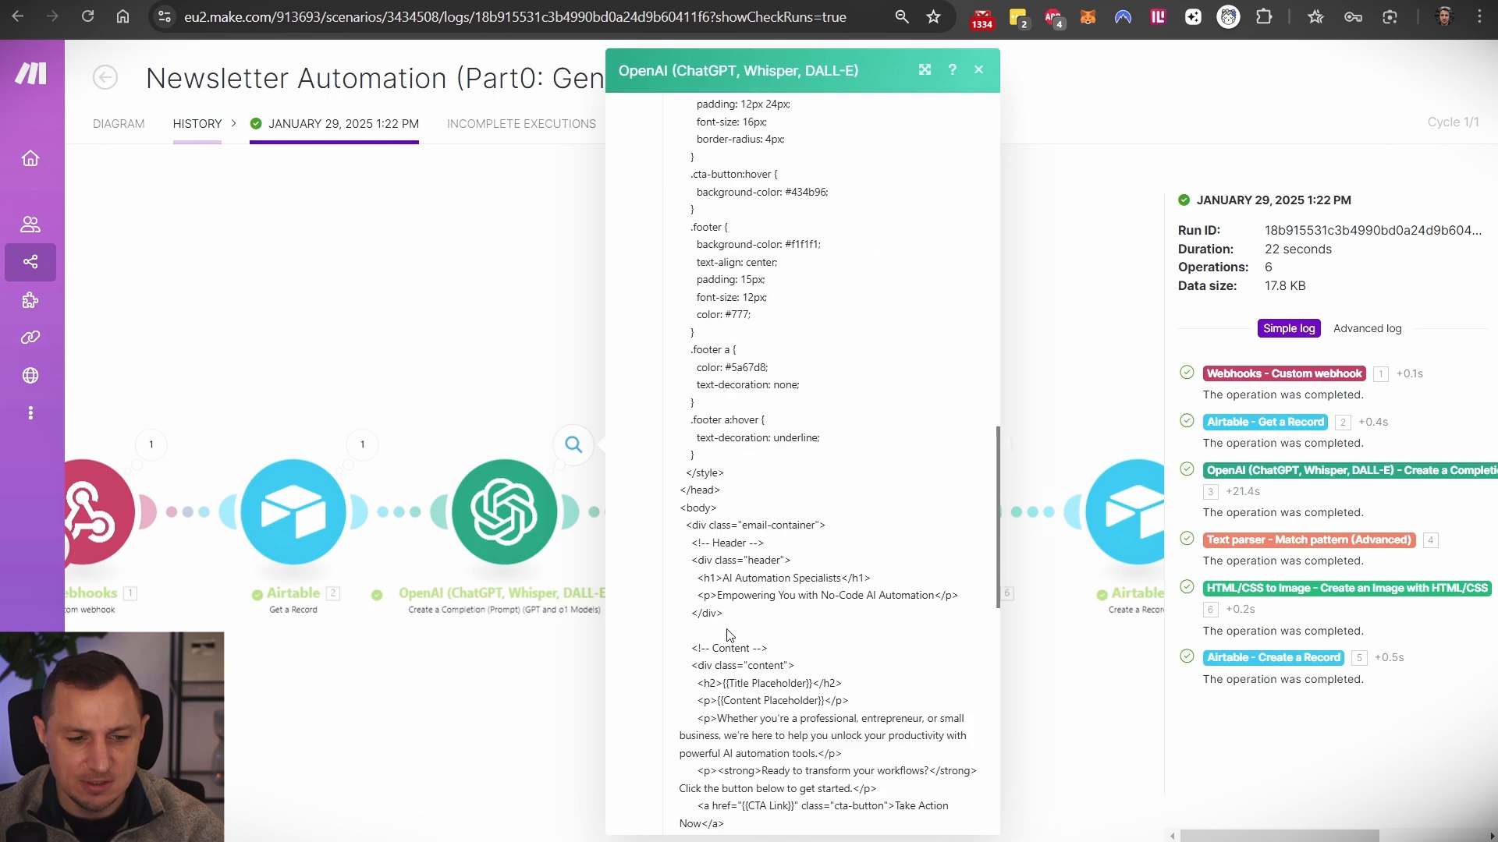
{"action": "scroll", "coordinate": [733, 411], "scroll_direction": "down", "scroll_amount": 3}
{"action": "left_click_drag", "start_coordinate": [706, 601], "coordinate": [680, 521]}
{"action": "left_click_drag", "start_coordinate": [938, 466], "coordinate": [668, 419]}
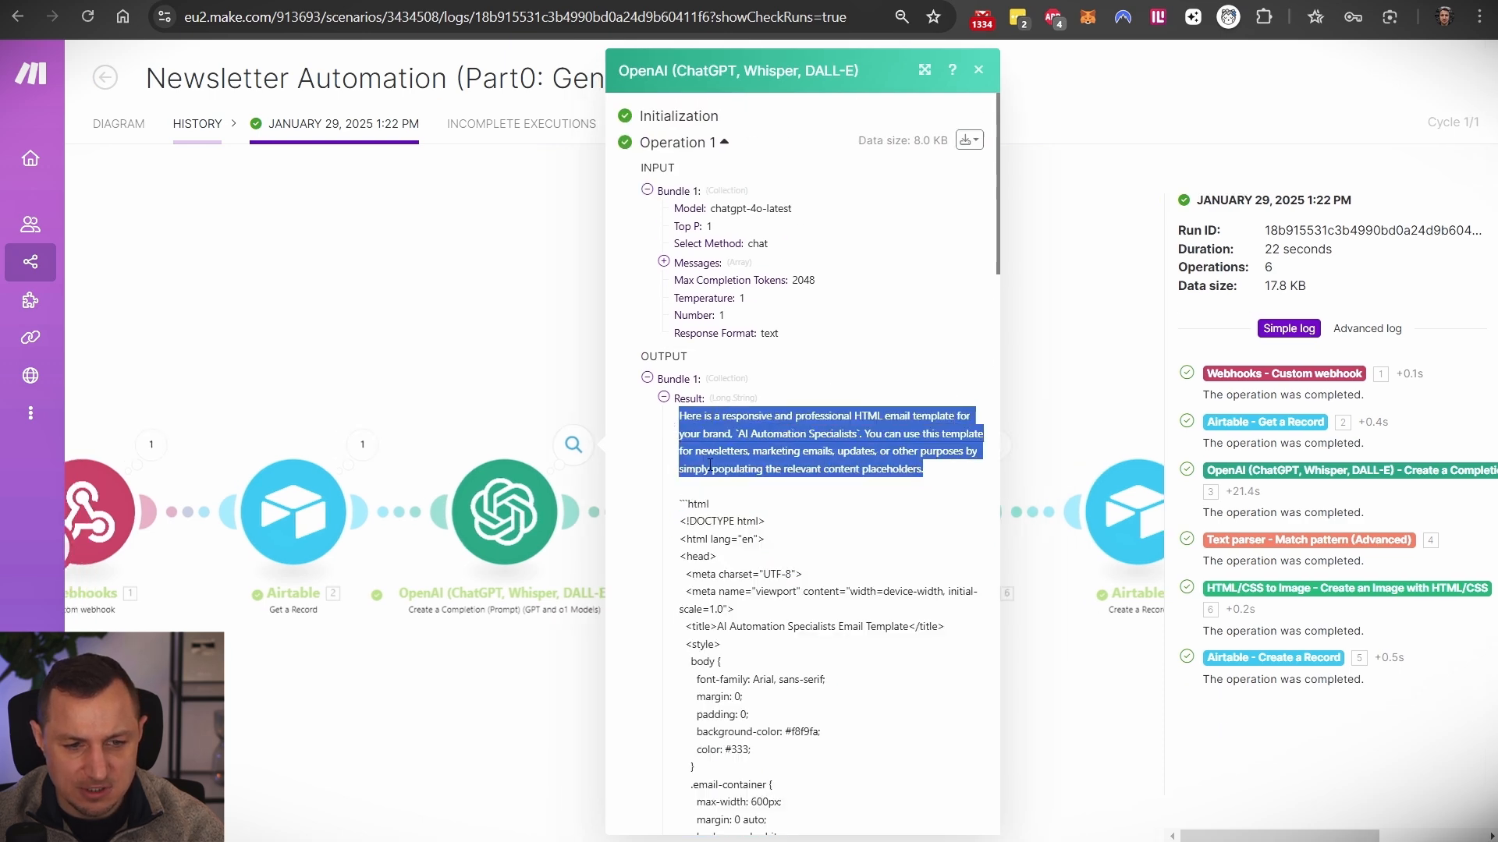
{"action": "left_click", "coordinate": [715, 496]}
{"action": "left_click_drag", "start_coordinate": [712, 503], "coordinate": [676, 504]}
{"action": "left_click", "coordinate": [532, 363]}
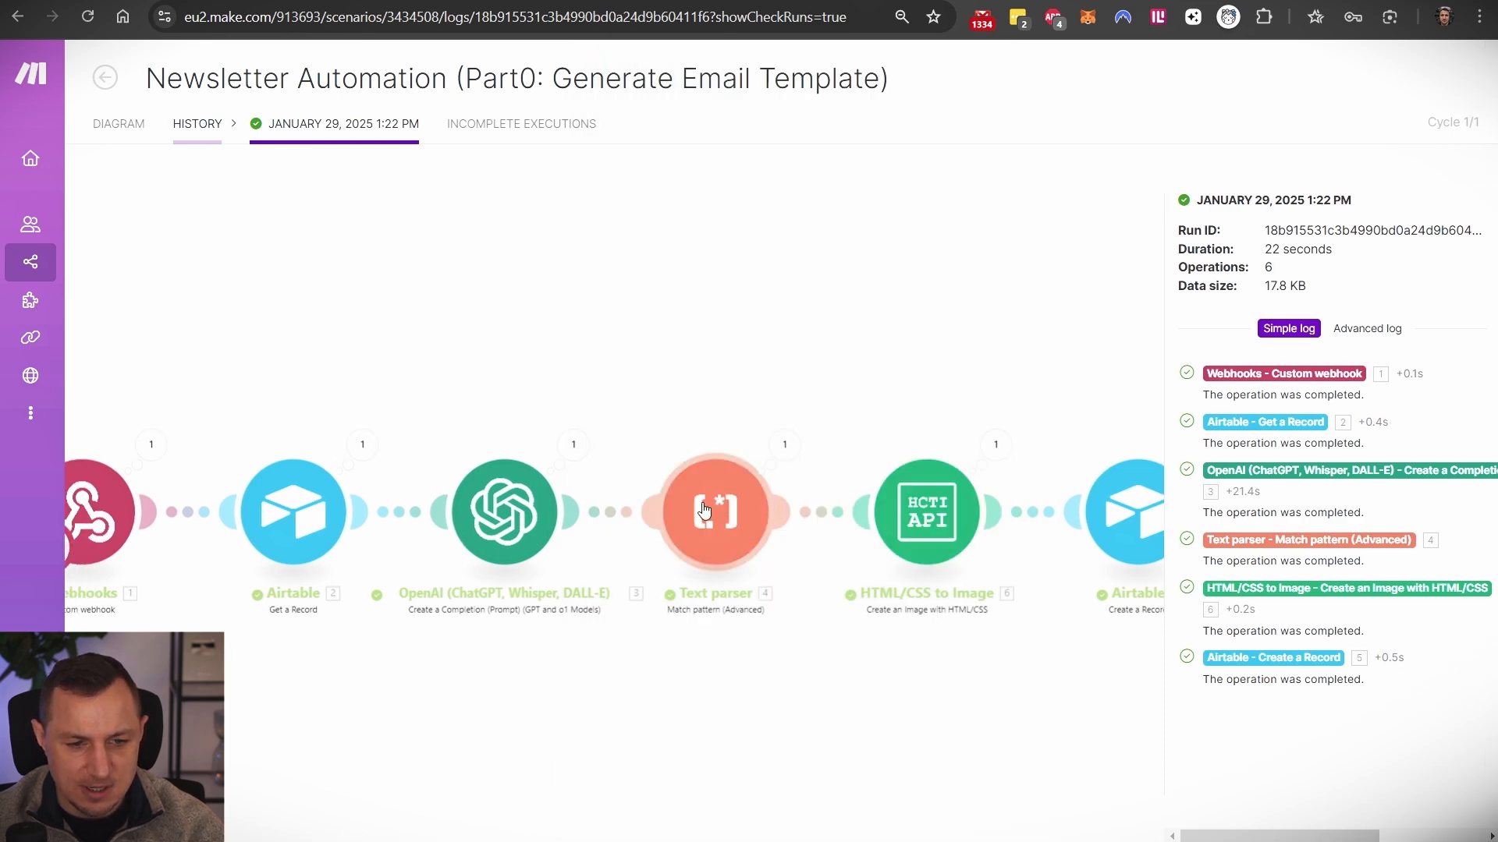
{"action": "left_click", "coordinate": [706, 505]}
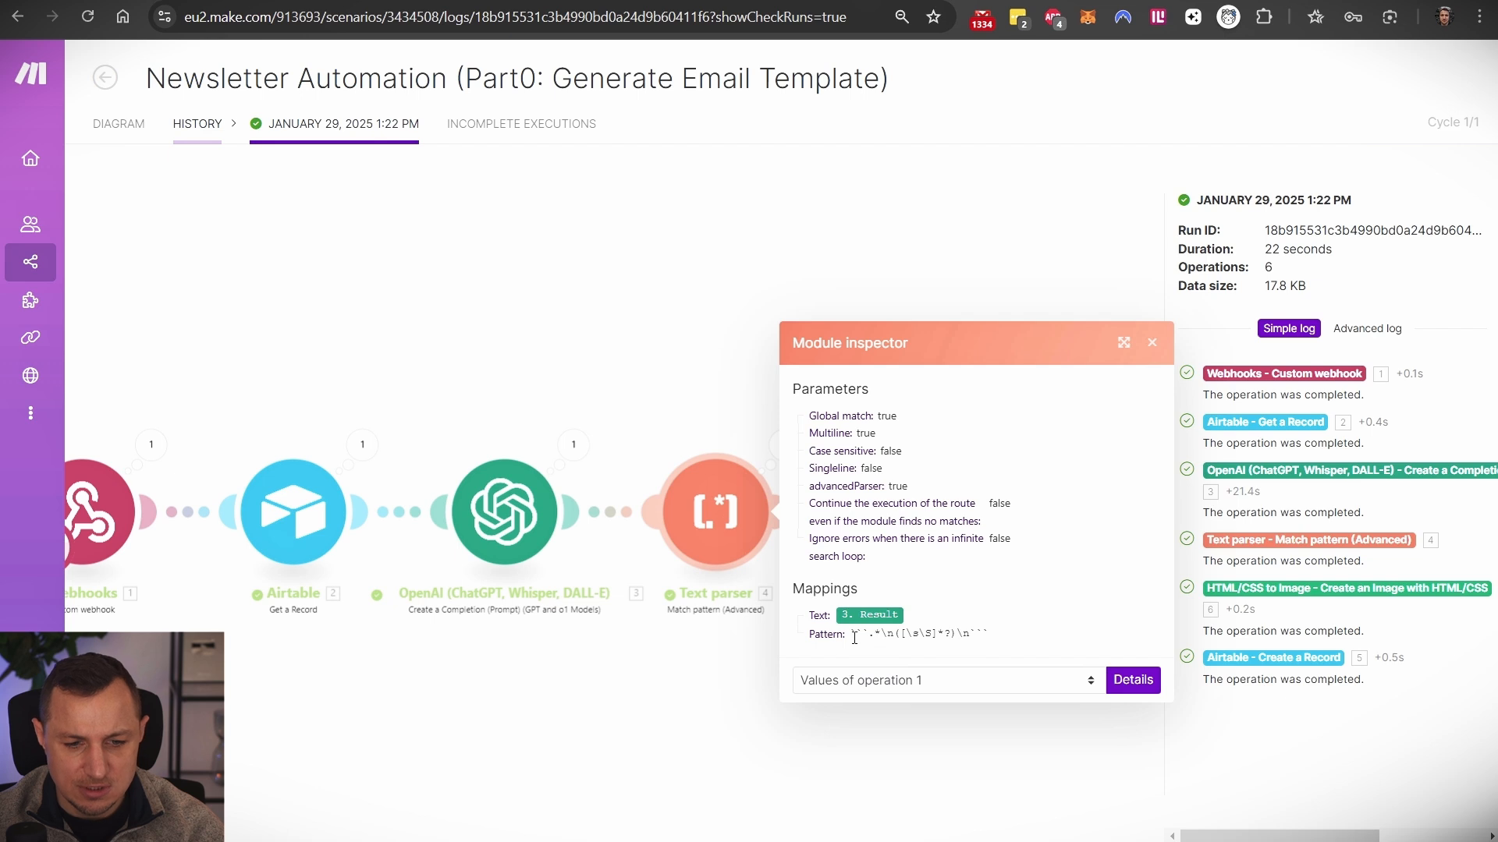
{"action": "left_click_drag", "start_coordinate": [861, 635], "coordinate": [992, 638]}
{"action": "left_click", "coordinate": [949, 648]}
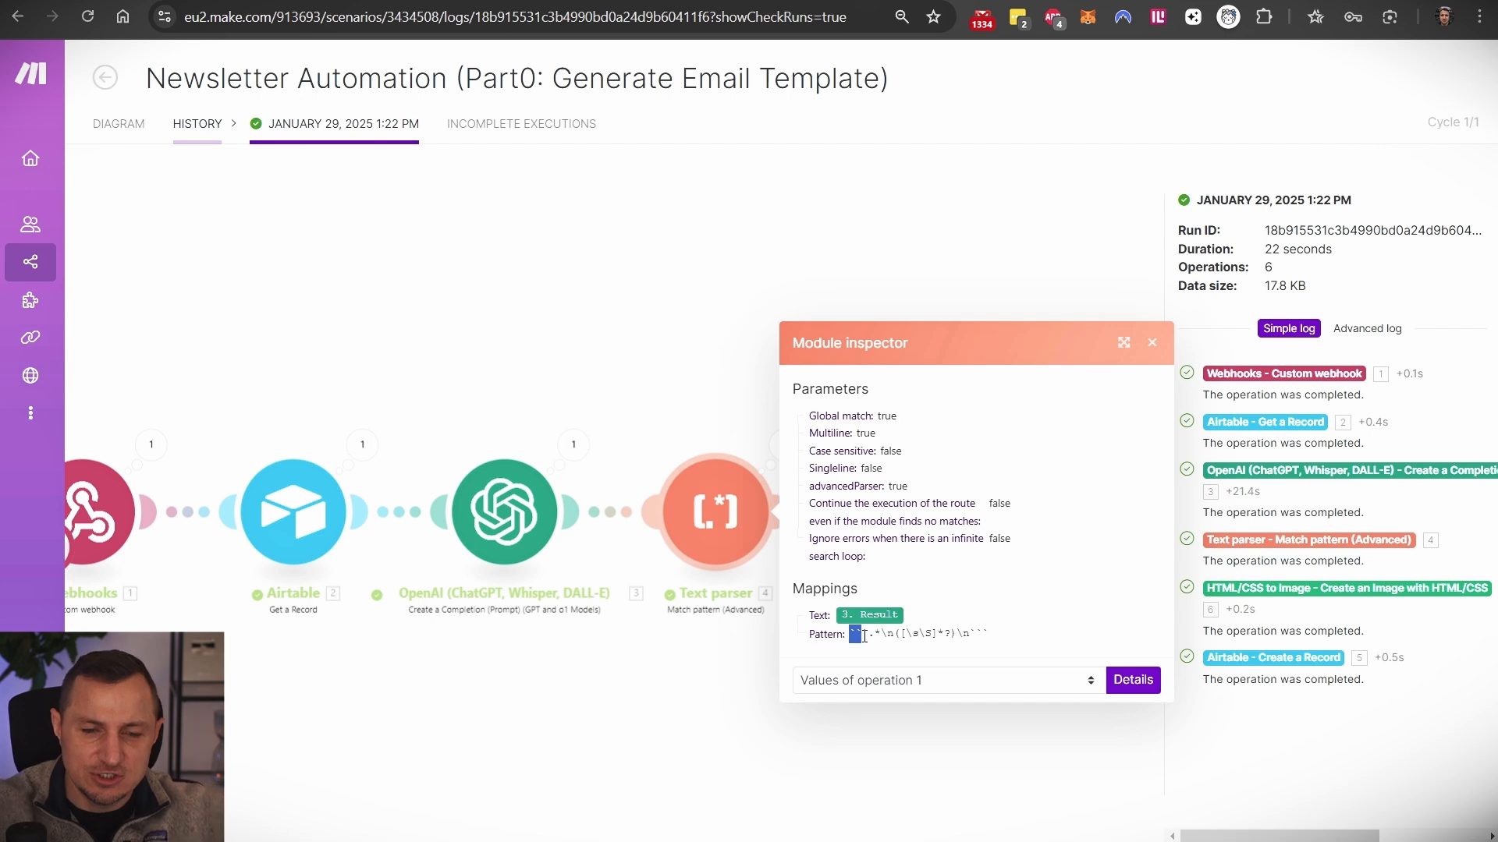
{"action": "left_click_drag", "start_coordinate": [869, 637], "coordinate": [848, 640]}
{"action": "left_click", "coordinate": [892, 637]}
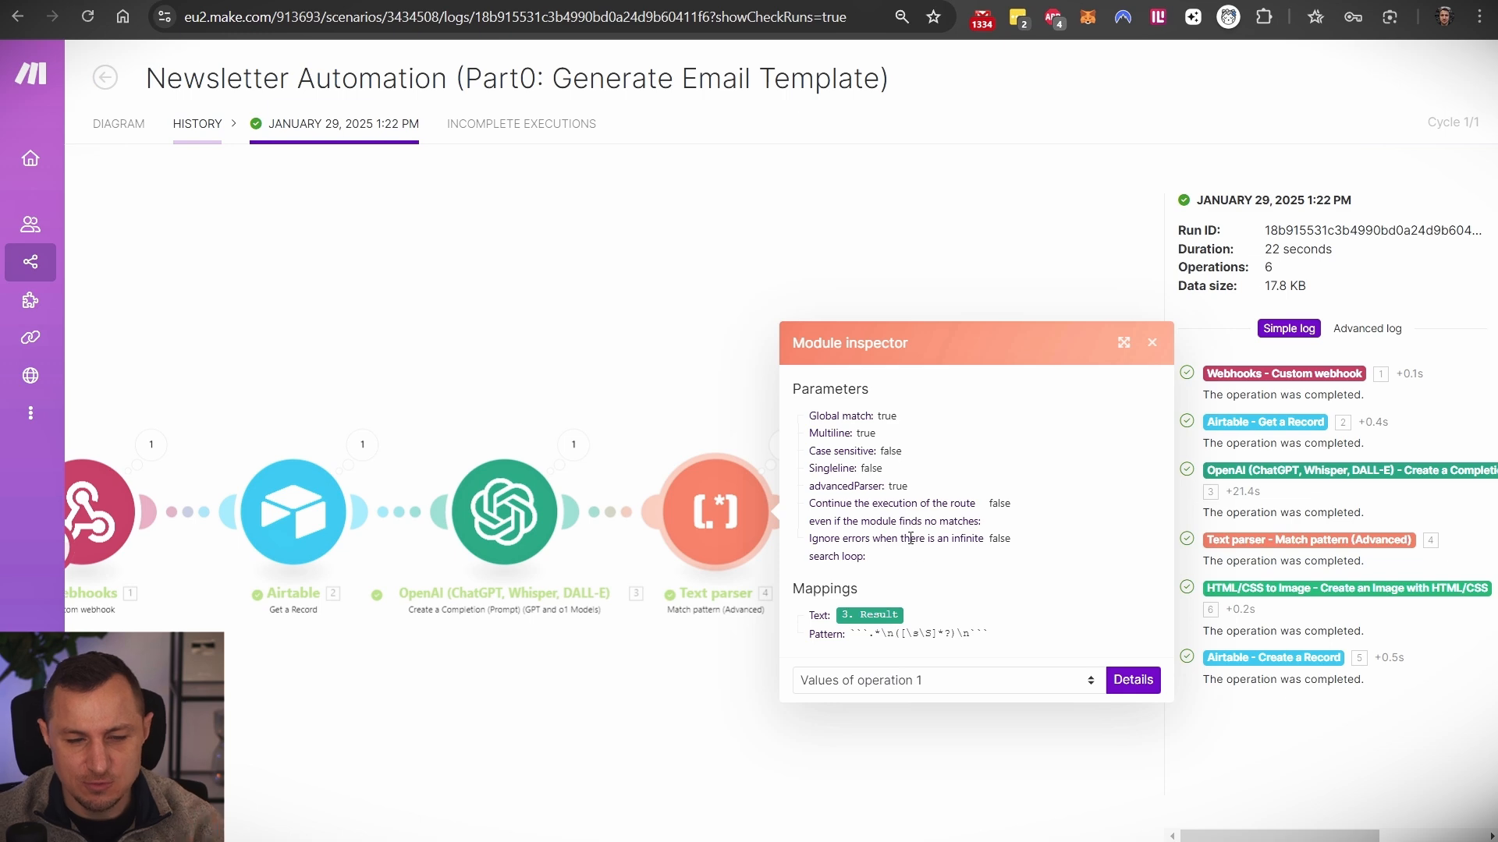
{"action": "left_click", "coordinate": [709, 355]}
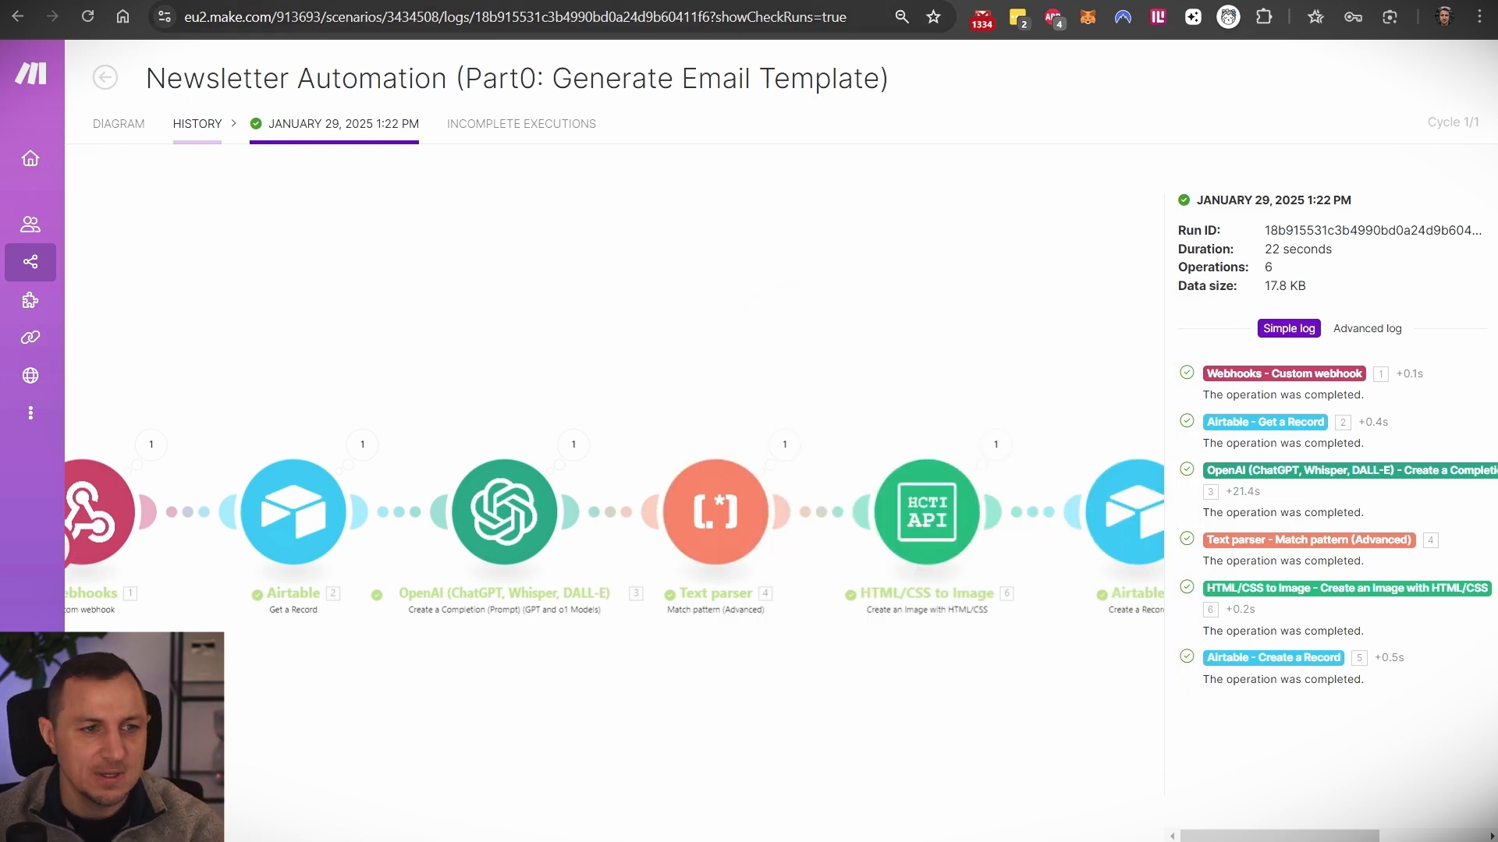
{"action": "left_click", "coordinate": [118, 124]}
- In the scenario editor, review and save the Text parser module's settings
{"action": "left_click", "coordinate": [725, 404]}
{"action": "left_click", "coordinate": [900, 411]}
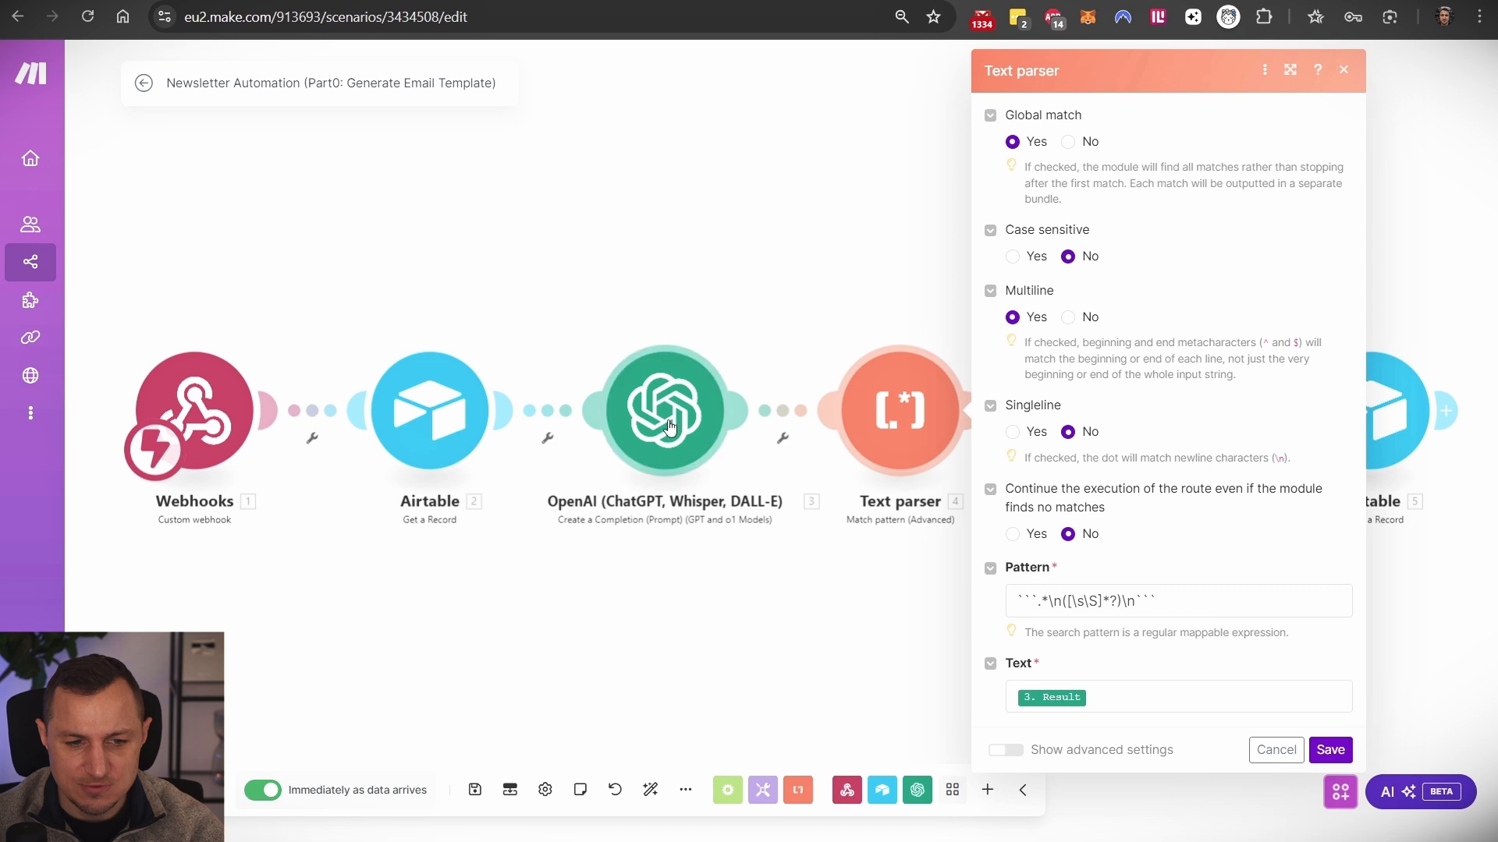
{"action": "left_click", "coordinate": [1329, 751]}
- Show the HTML/CSS to Image module's settings with its Connection dropdown expanded
{"action": "left_click_drag", "start_coordinate": [977, 284], "coordinate": [714, 357]}
{"action": "left_click", "coordinate": [808, 468]}
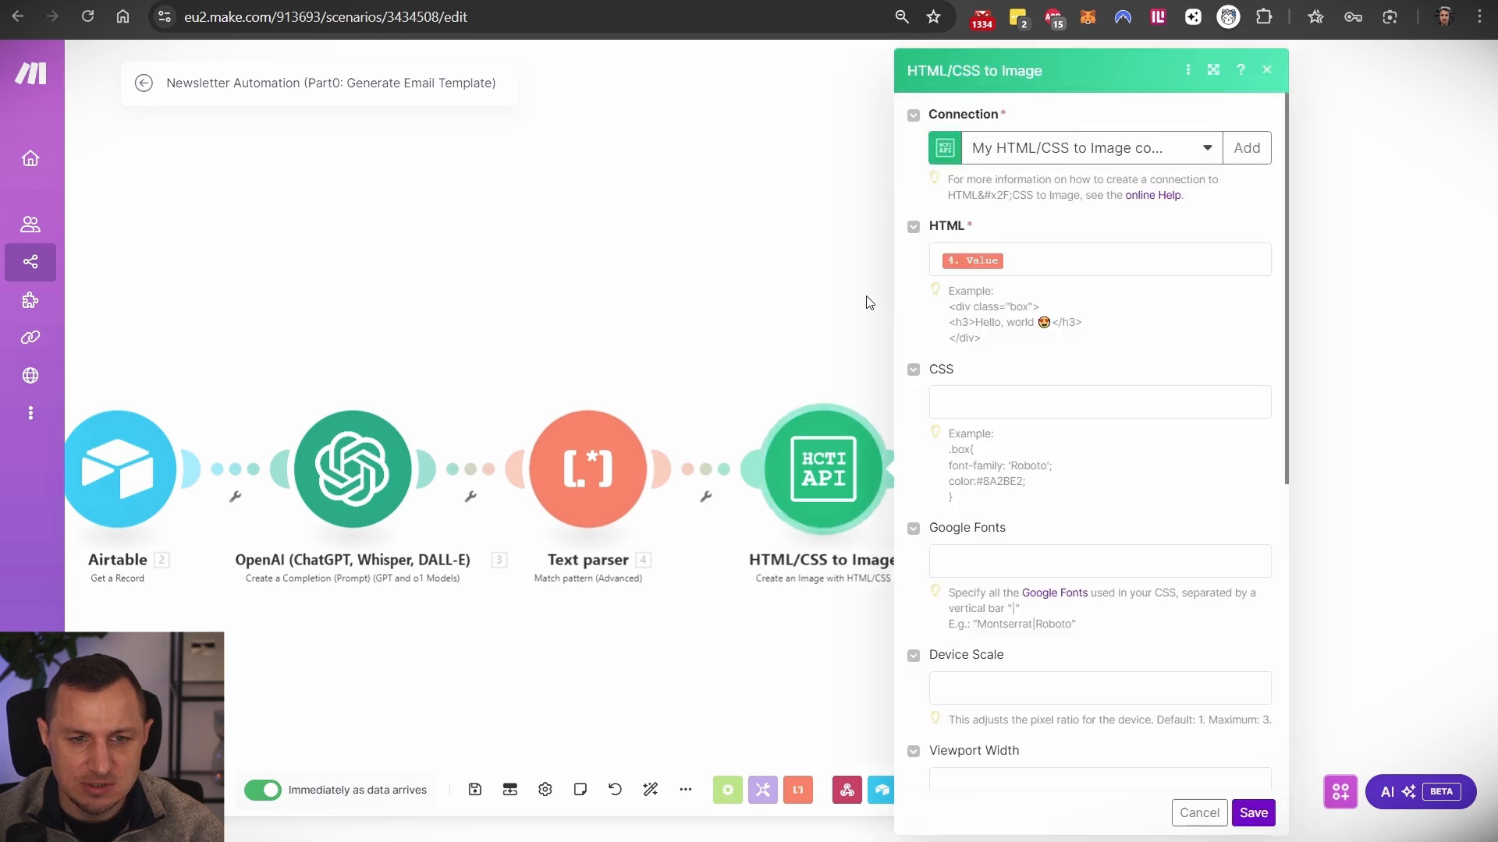
{"action": "left_click", "coordinate": [1258, 148]}
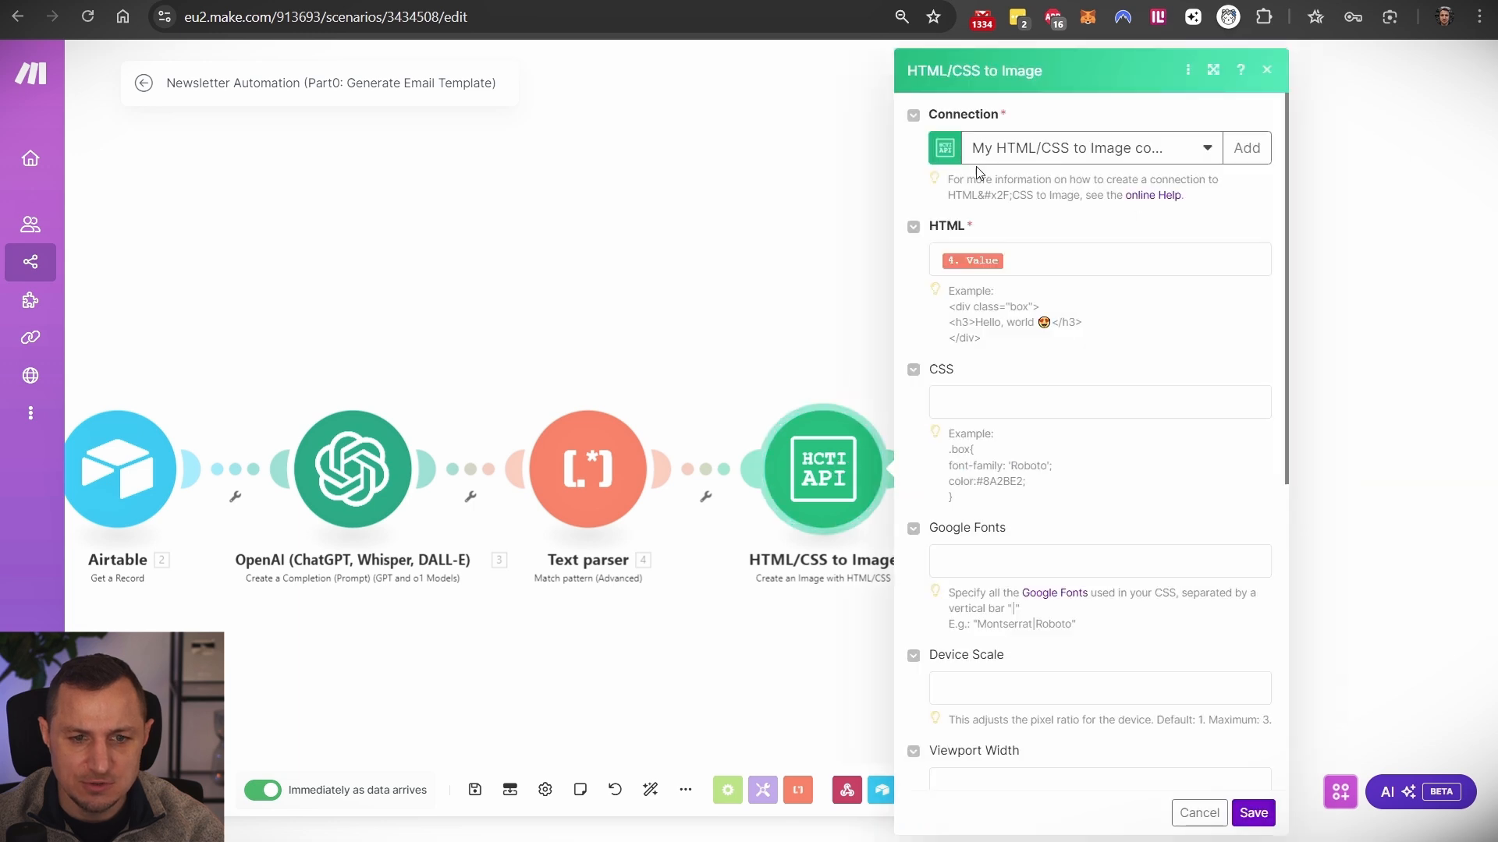
{"action": "left_click", "coordinate": [1053, 150]}
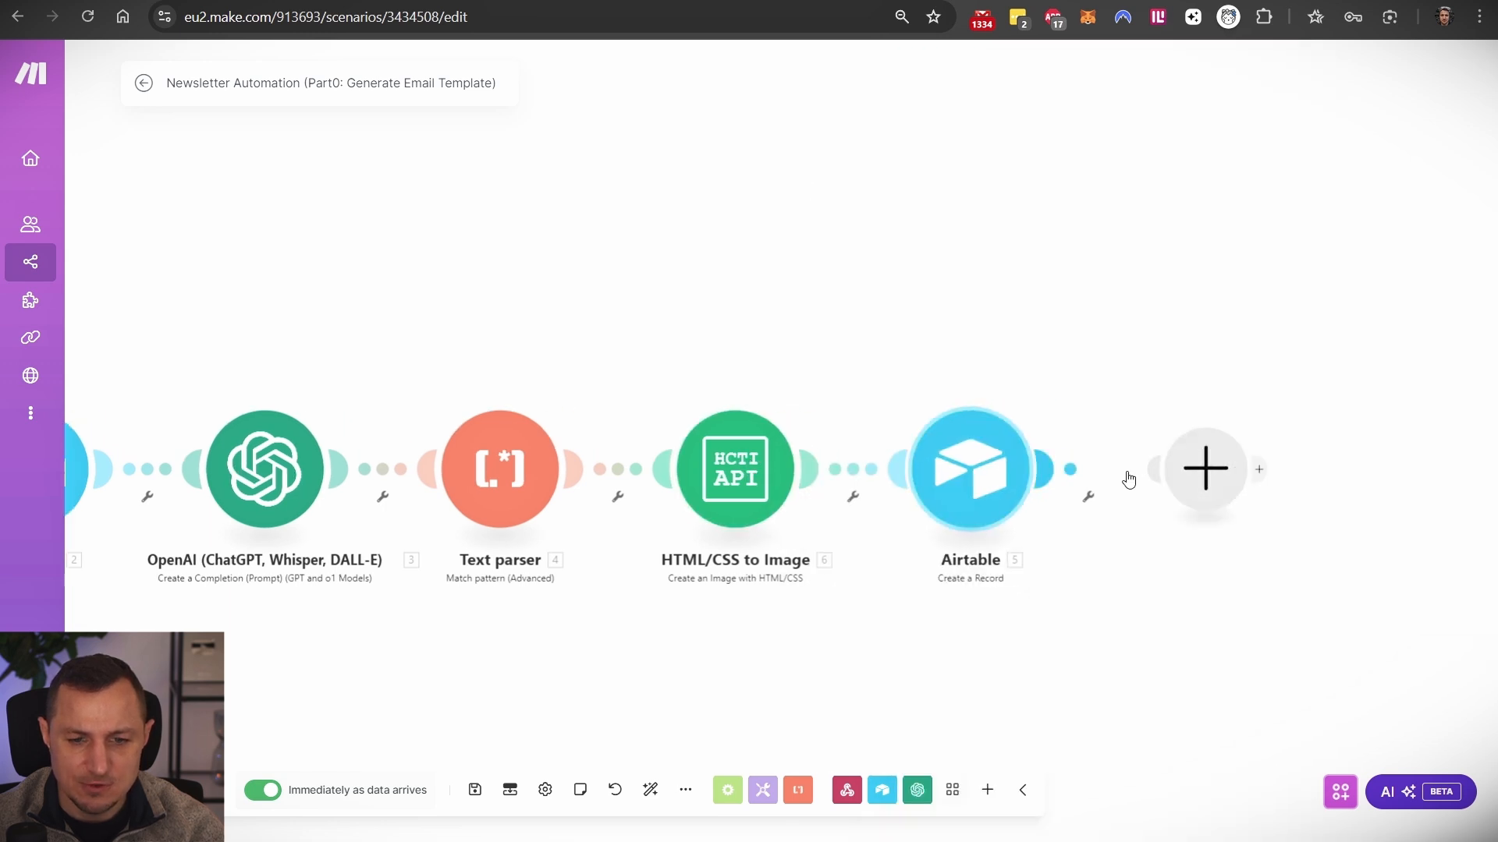
- Add an HTML/CSS to Image 'Create an Image with HTML/CSS' module after the Airtable Create a Record step
{"action": "left_click", "coordinate": [1166, 477]}
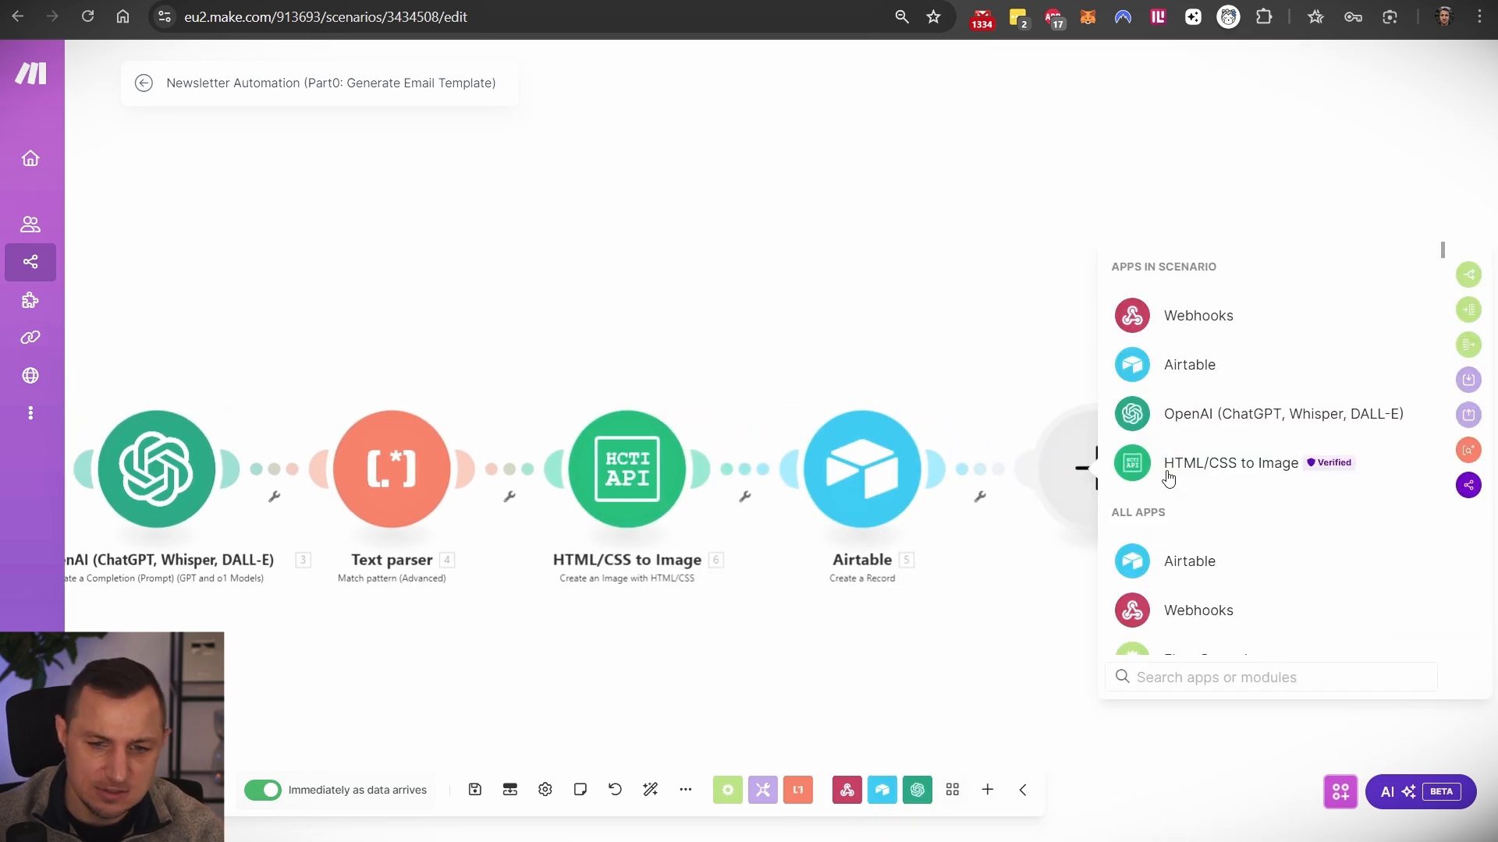
{"action": "type", "text": "h"}
{"action": "key", "text": "BackSpace"}
{"action": "left_click", "coordinate": [1168, 472]}
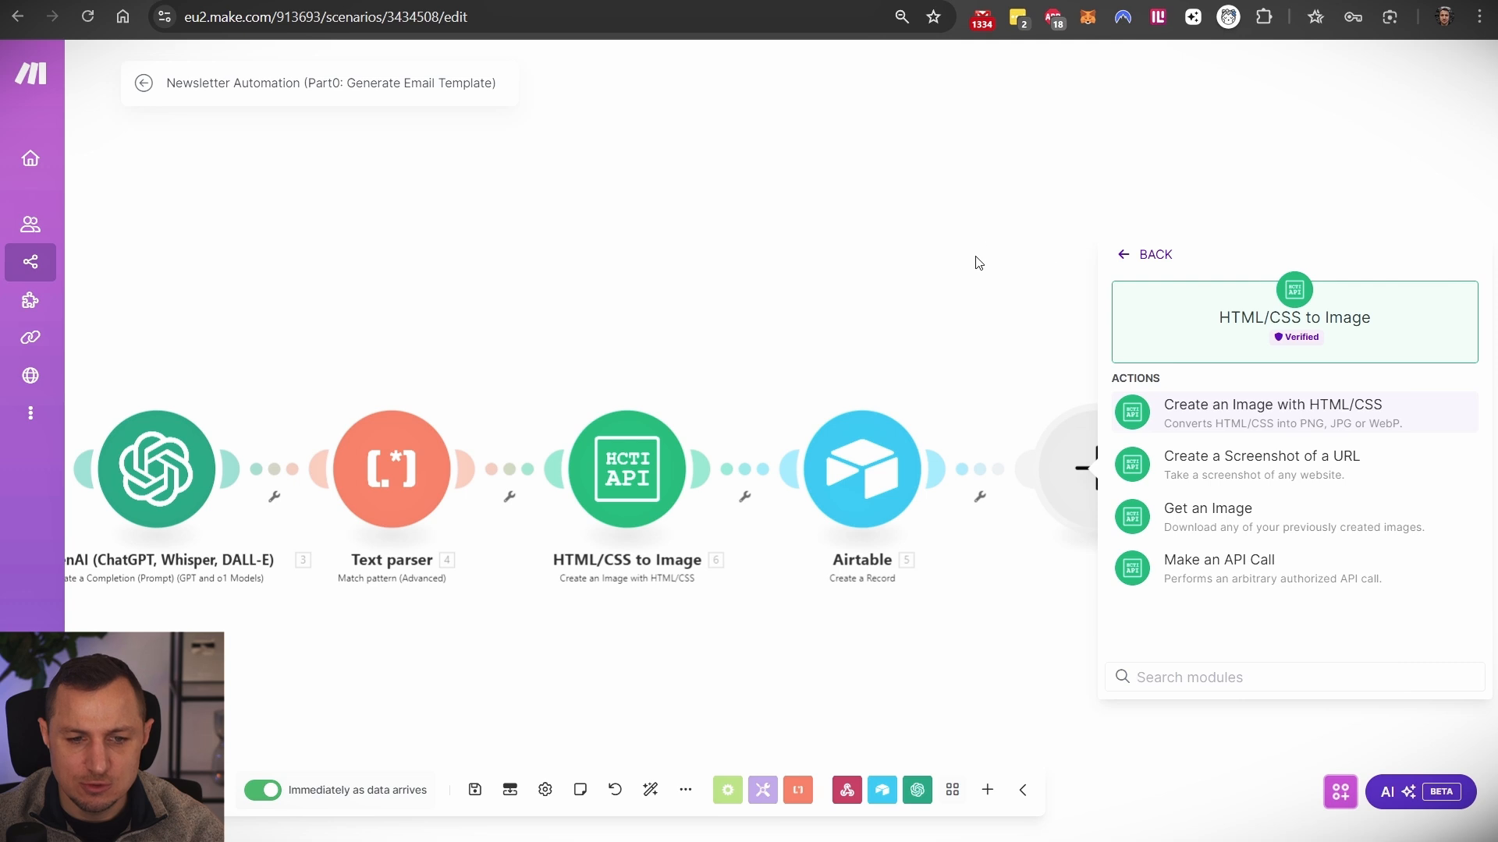
{"action": "left_click", "coordinate": [1222, 425]}
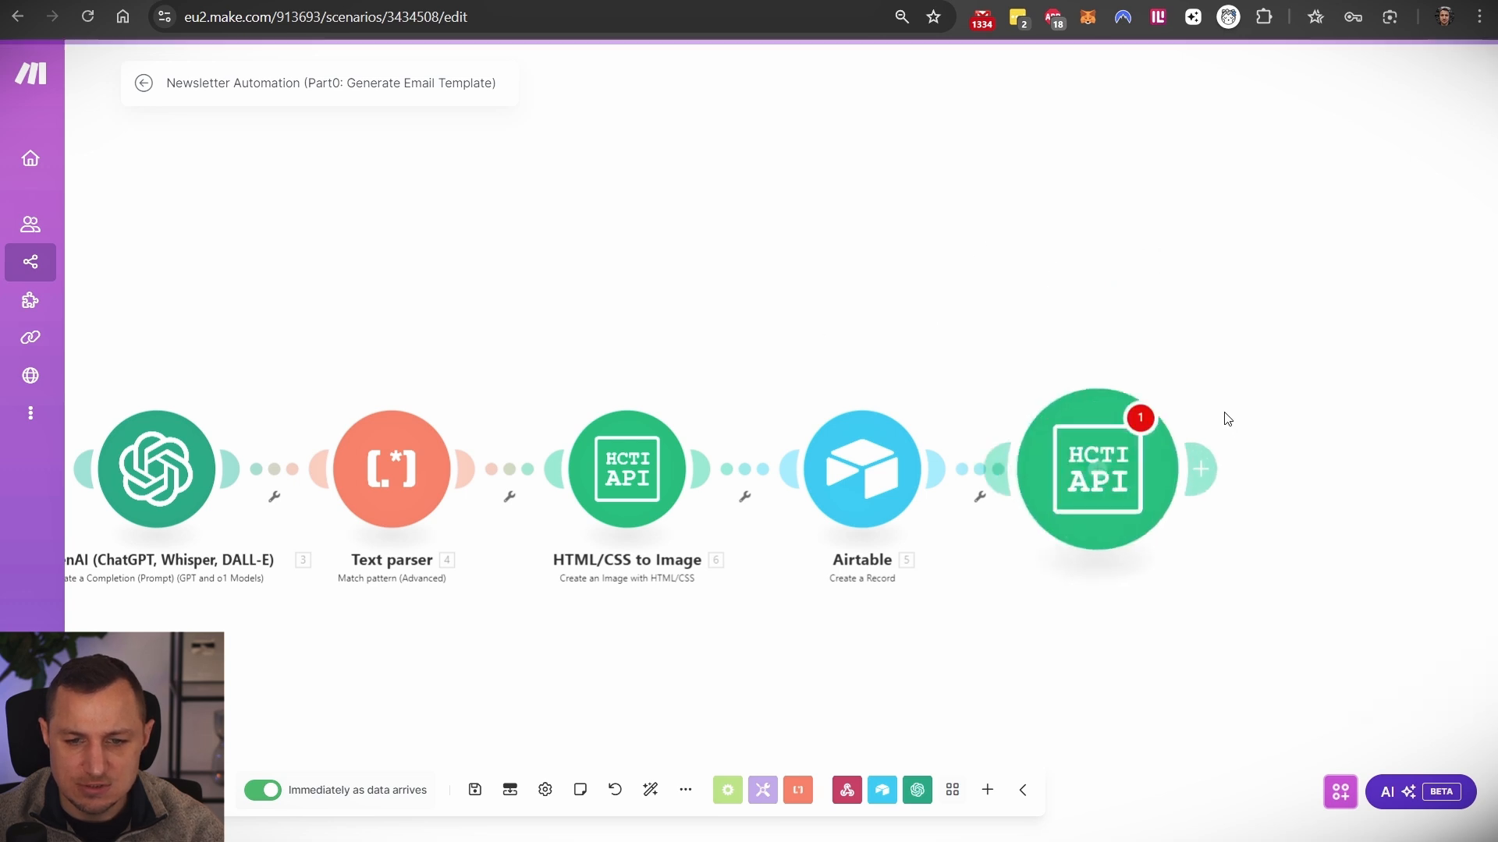
{"action": "left_click", "coordinate": [986, 152]}
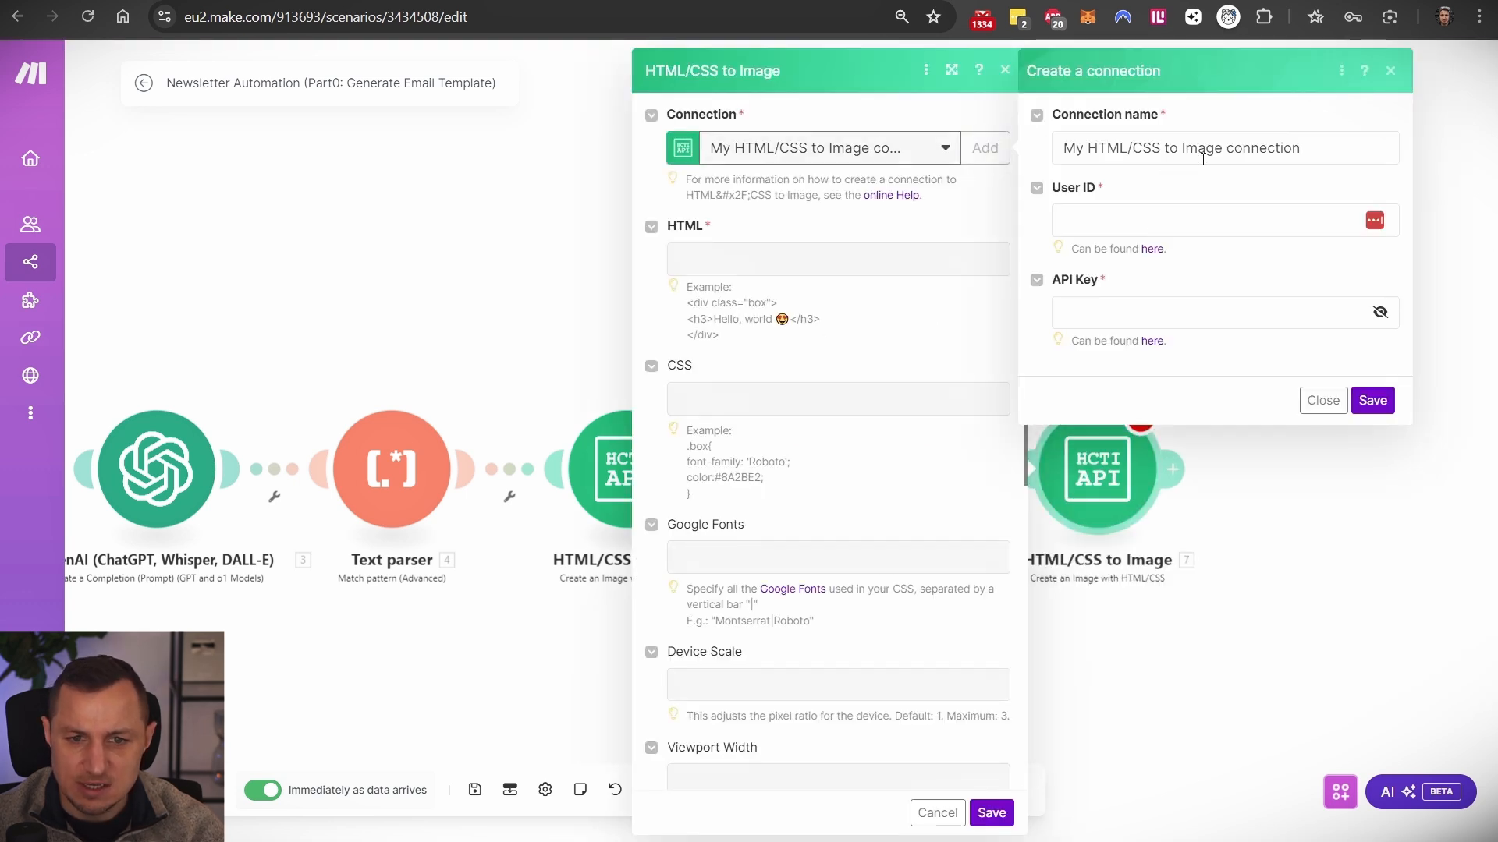
{"action": "left_click", "coordinate": [546, 221]}
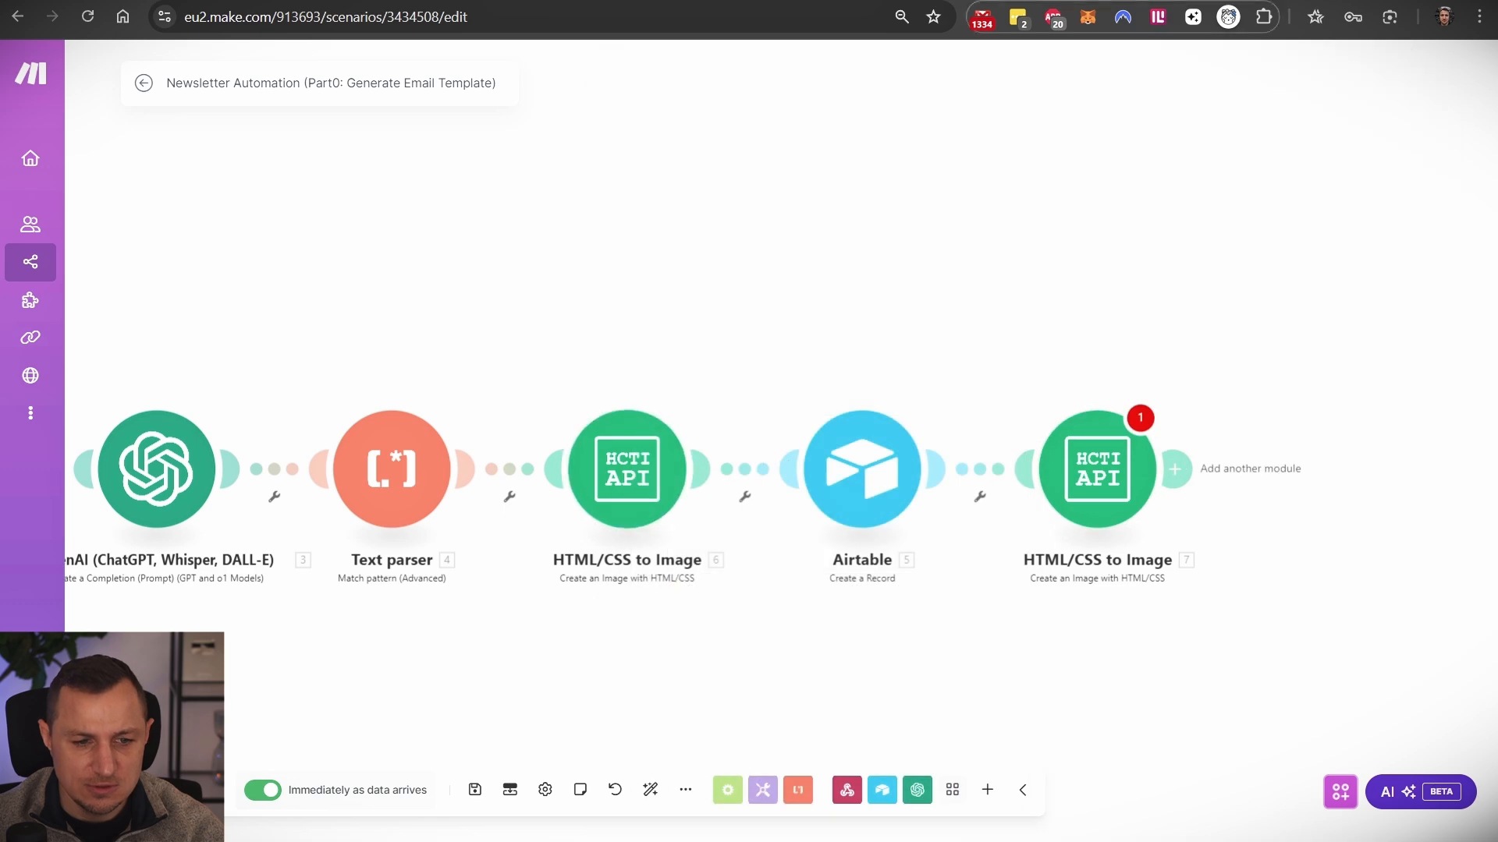
{"action": "key", "text": "ctrl+t"}
- Search the web for 'hcti api' and go to the HTML/CSS to Image API website
{"action": "type", "text": "hcti"}
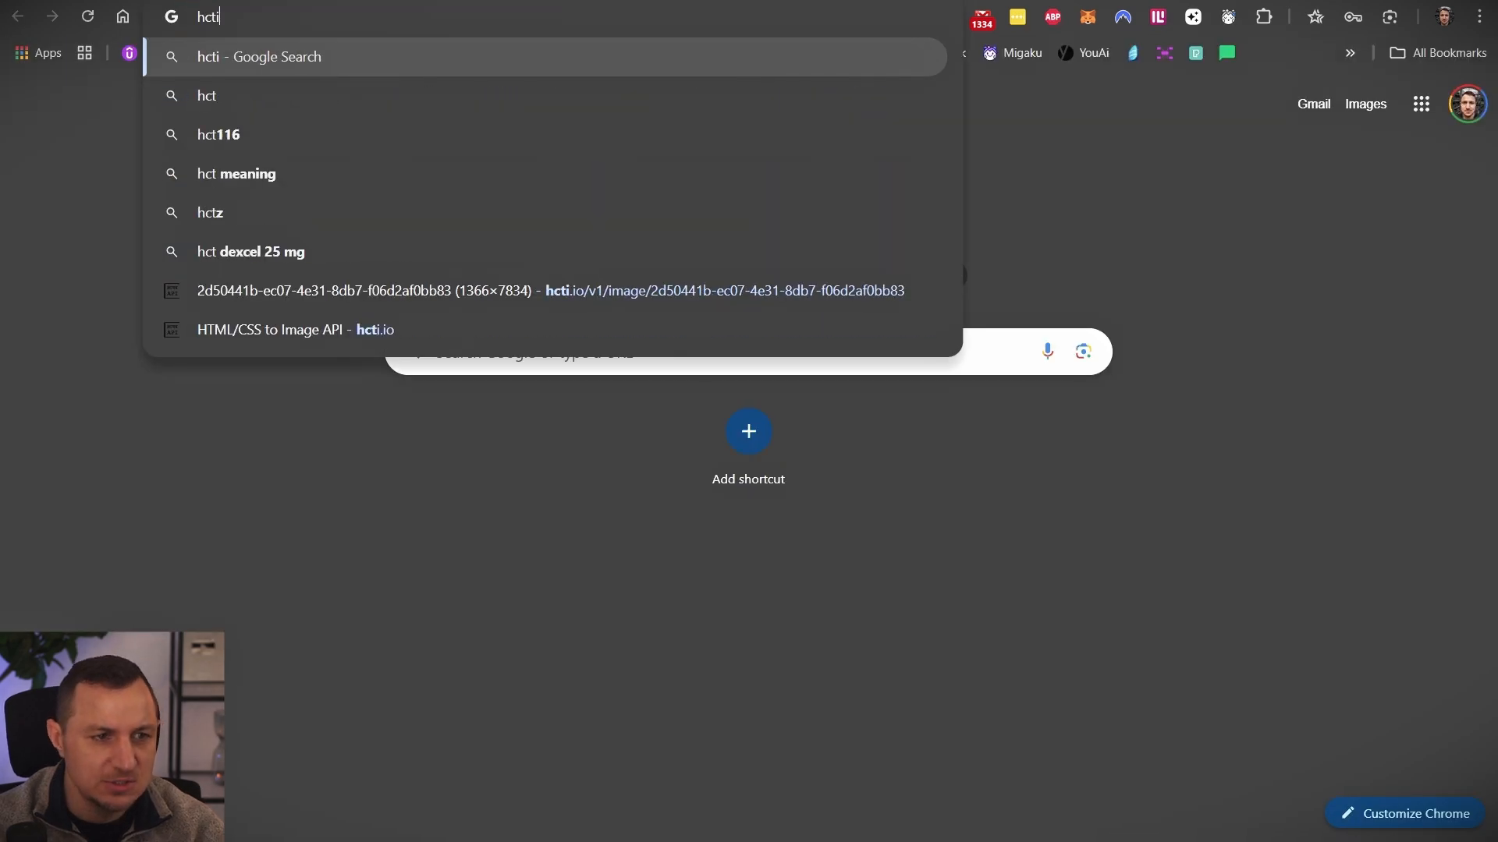
{"action": "key", "text": "Return"}
{"action": "left_click", "coordinate": [430, 96]}
{"action": "type", "text": "api"}
{"action": "key", "text": "Return"}
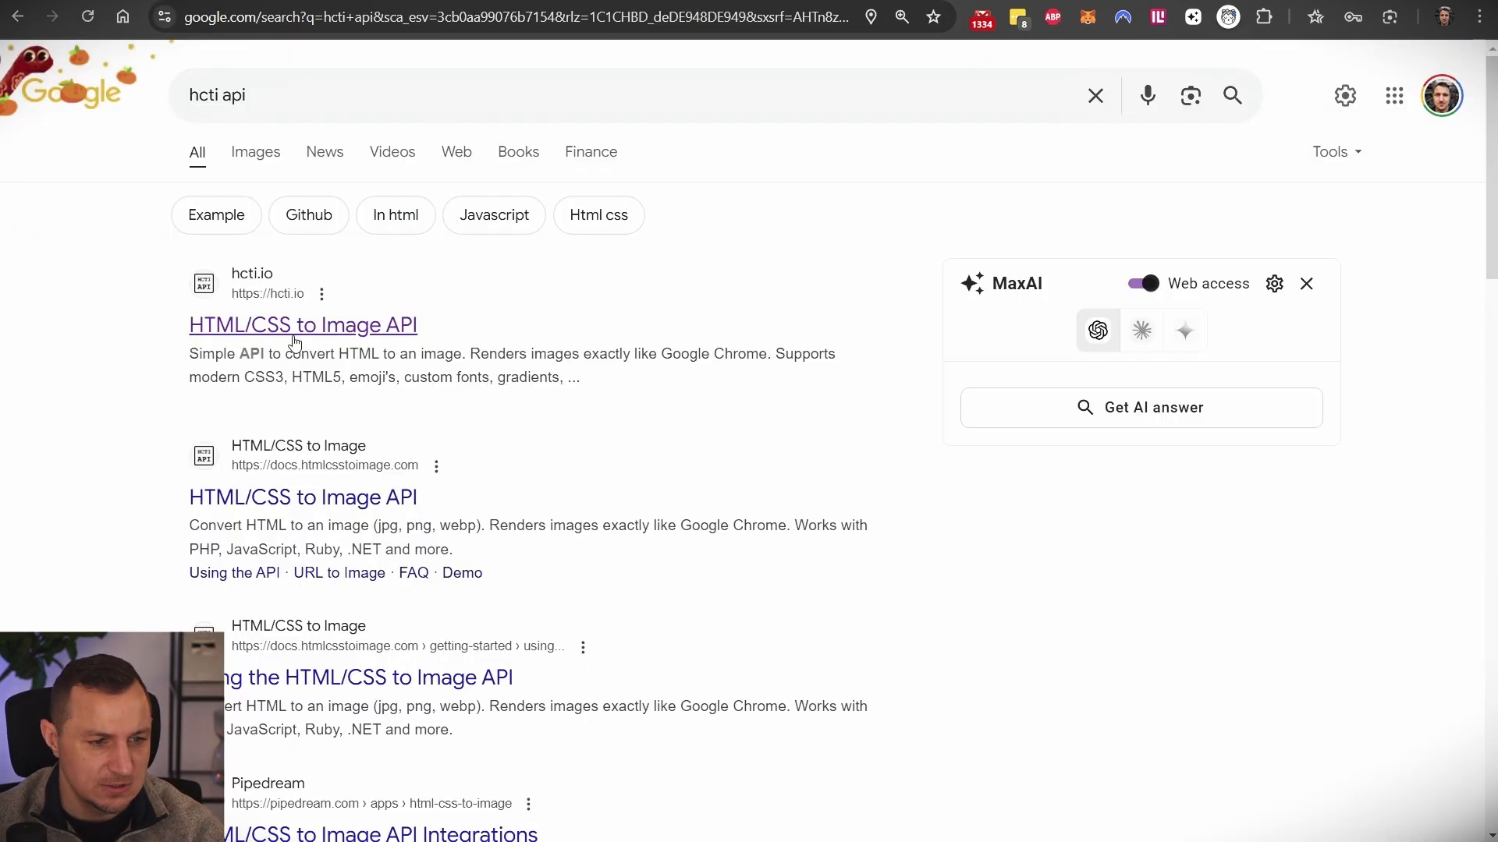
{"action": "left_click", "coordinate": [293, 327]}
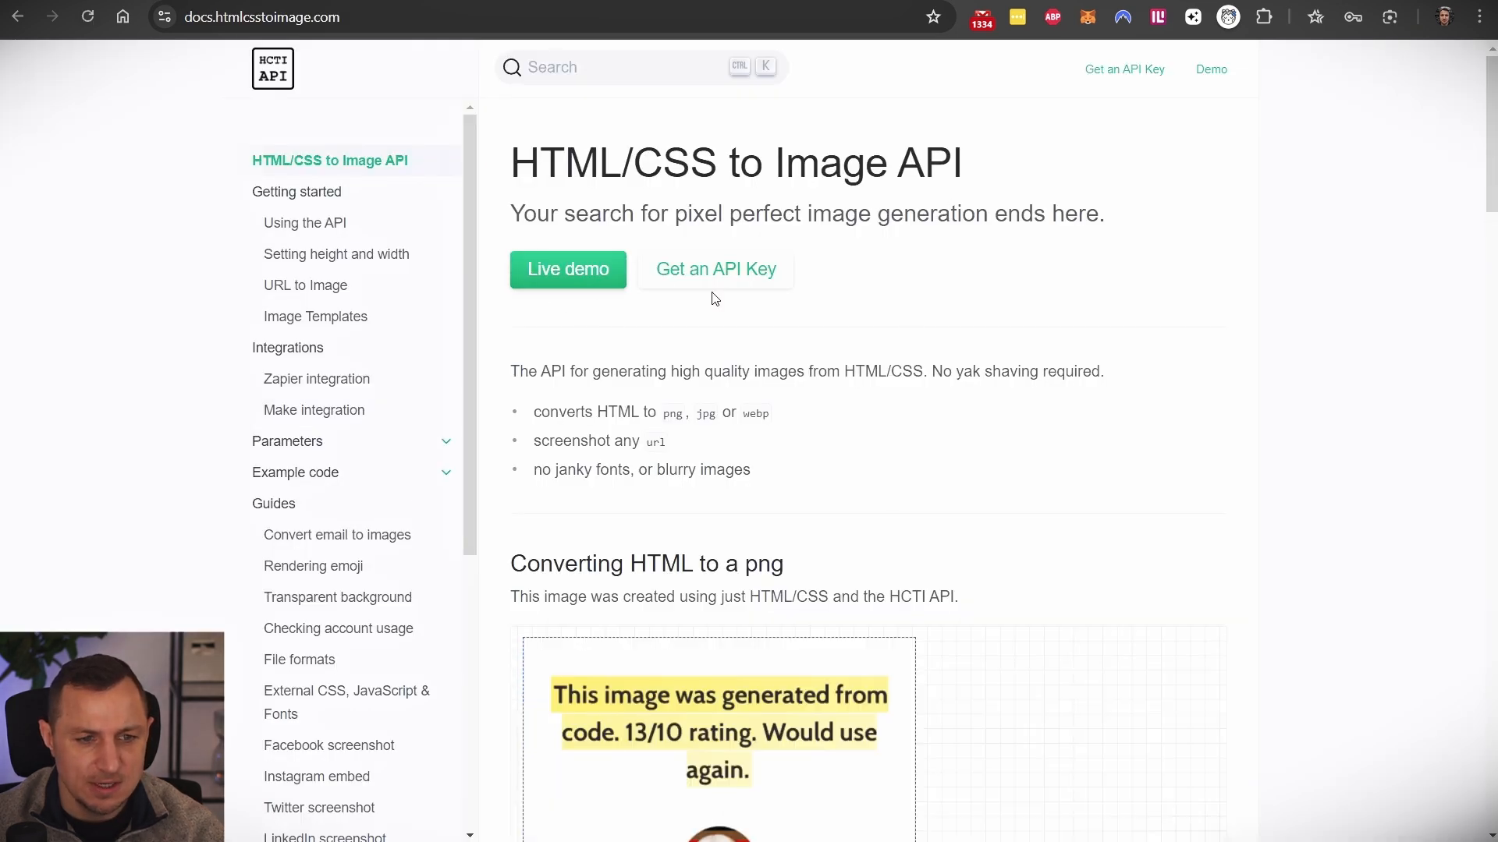
- Check the HTML/CSS to Image pricing, noting the free 50 images per month plan
{"action": "left_click", "coordinate": [736, 282]}
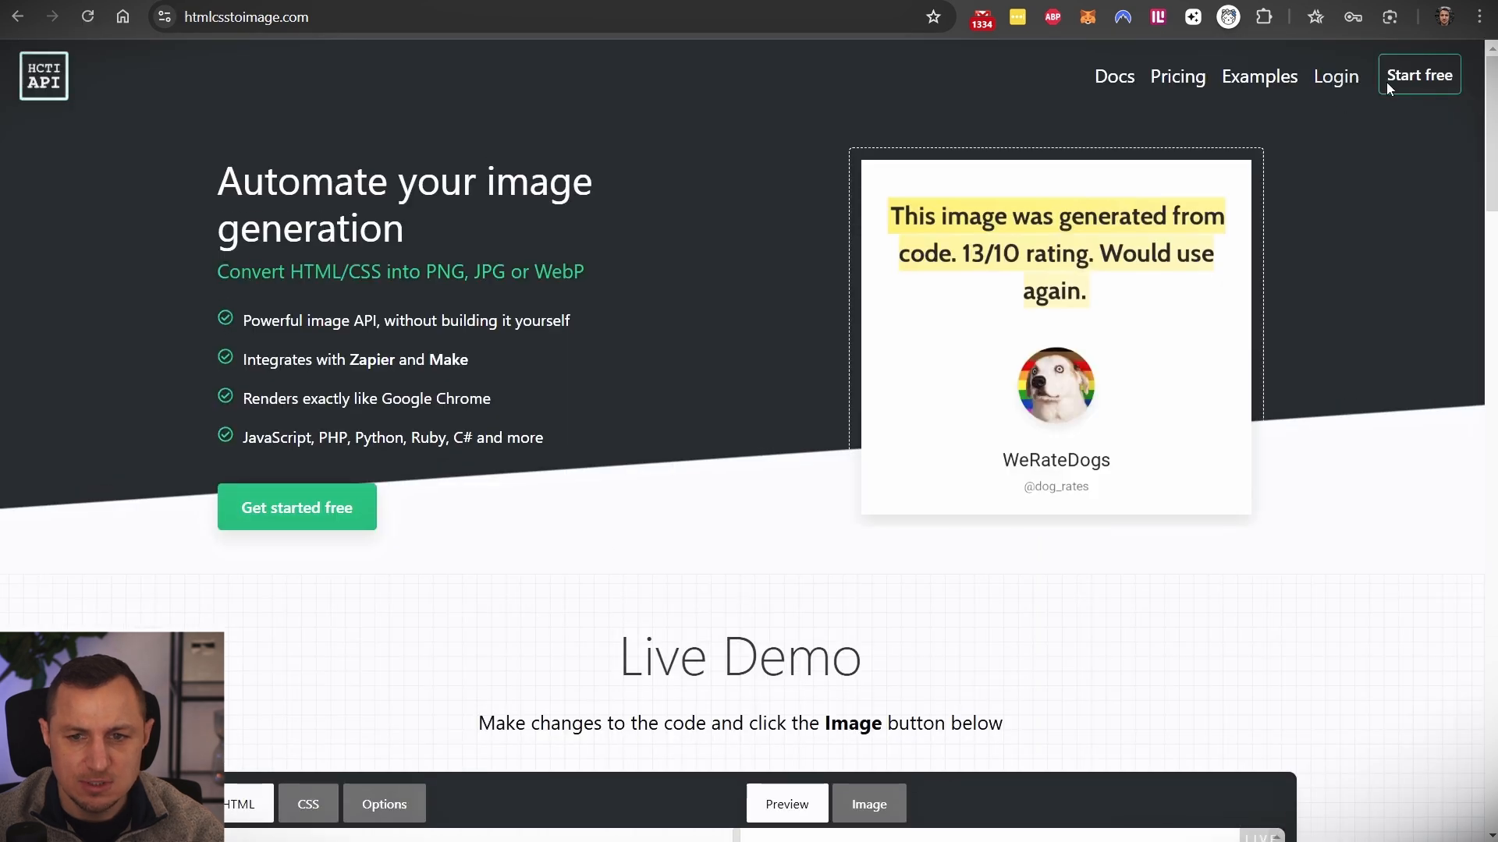
{"action": "left_click", "coordinate": [1170, 83]}
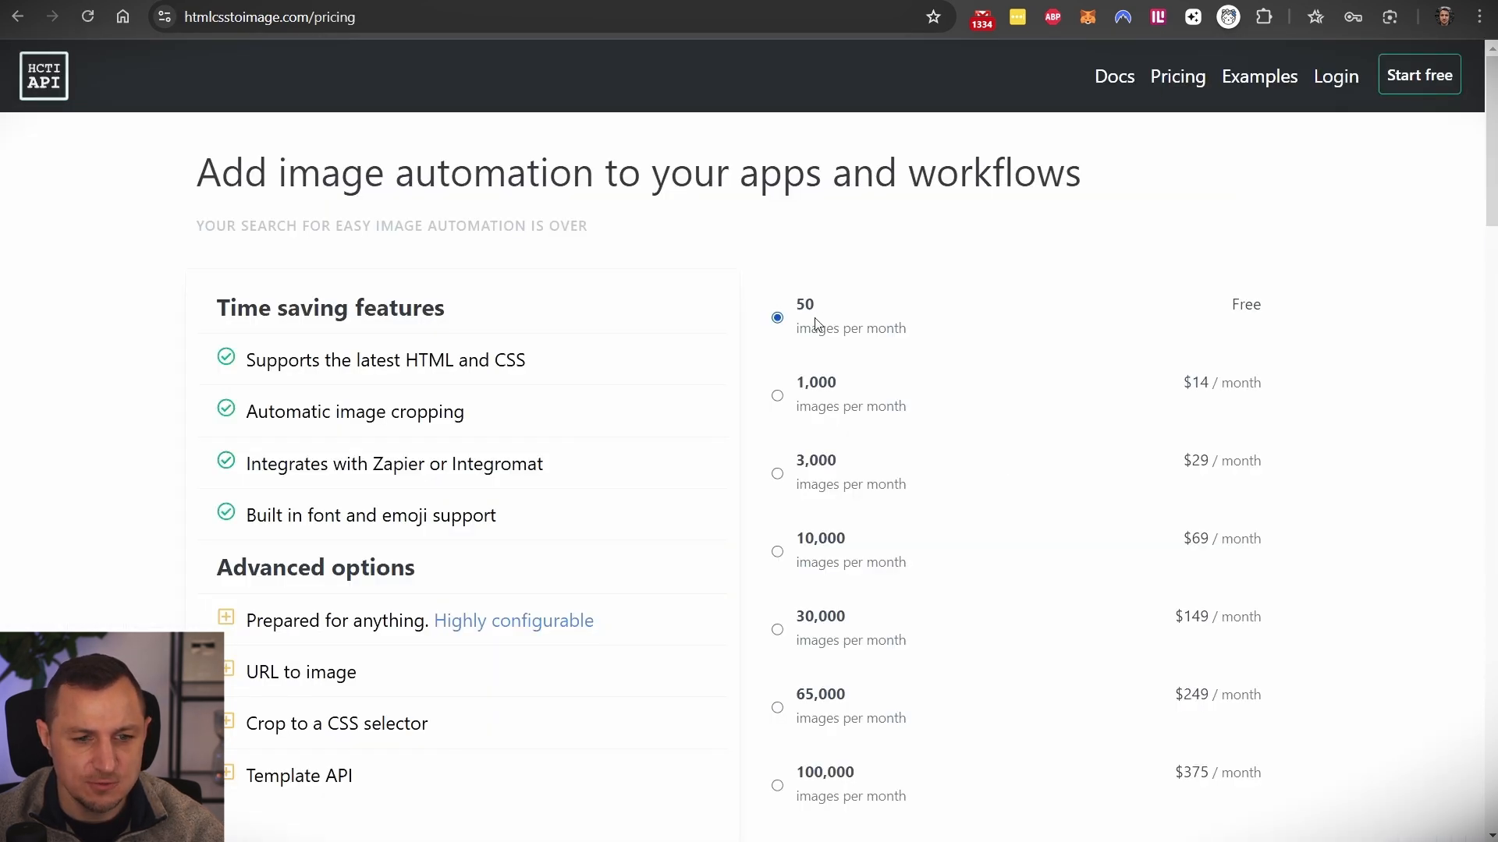
{"action": "left_click_drag", "start_coordinate": [895, 332], "coordinate": [795, 297]}
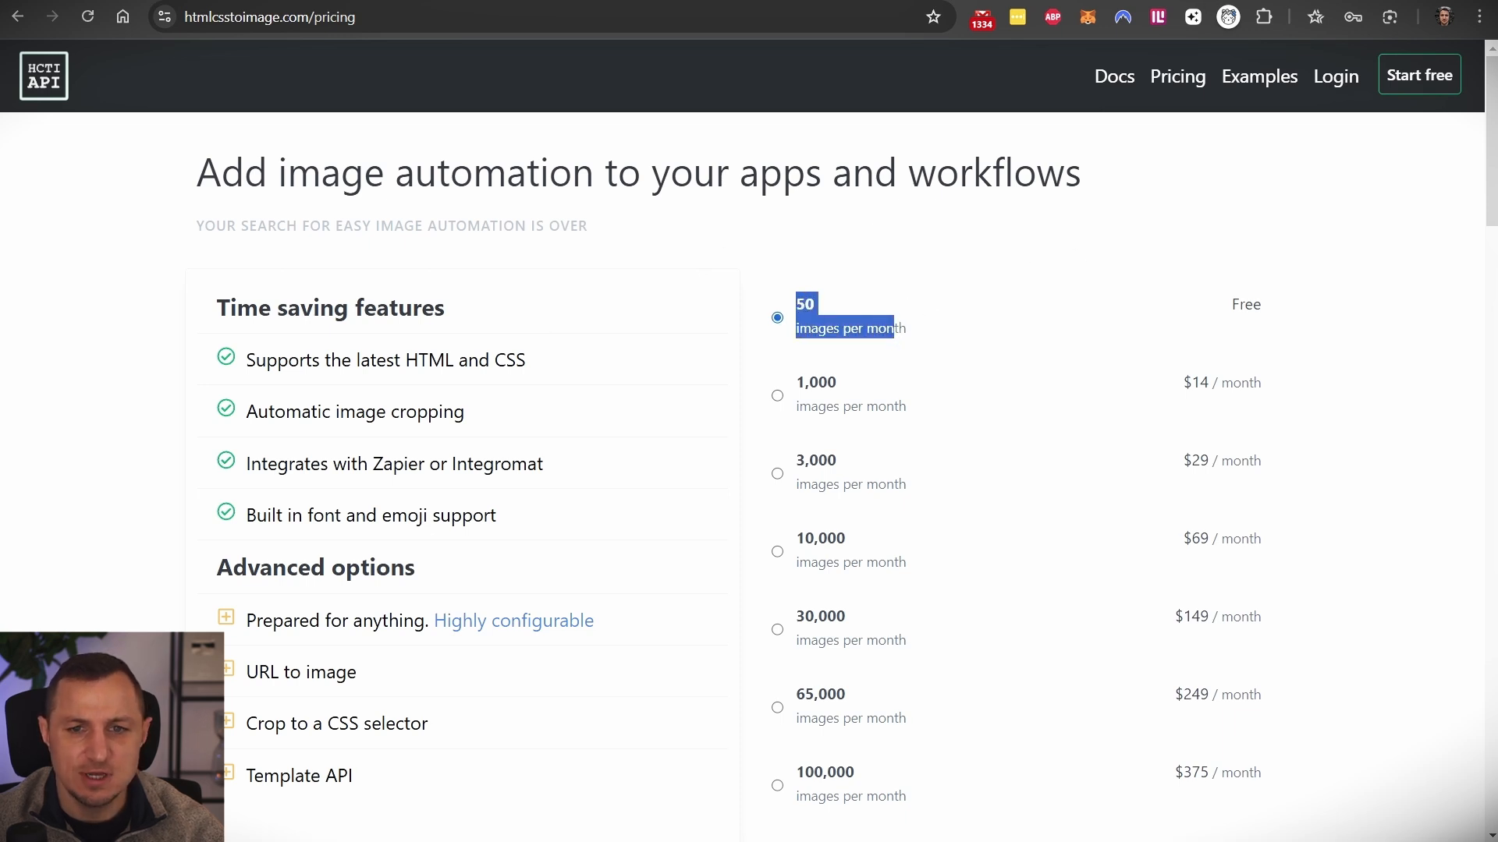
{"action": "left_click", "coordinate": [397, 0]}
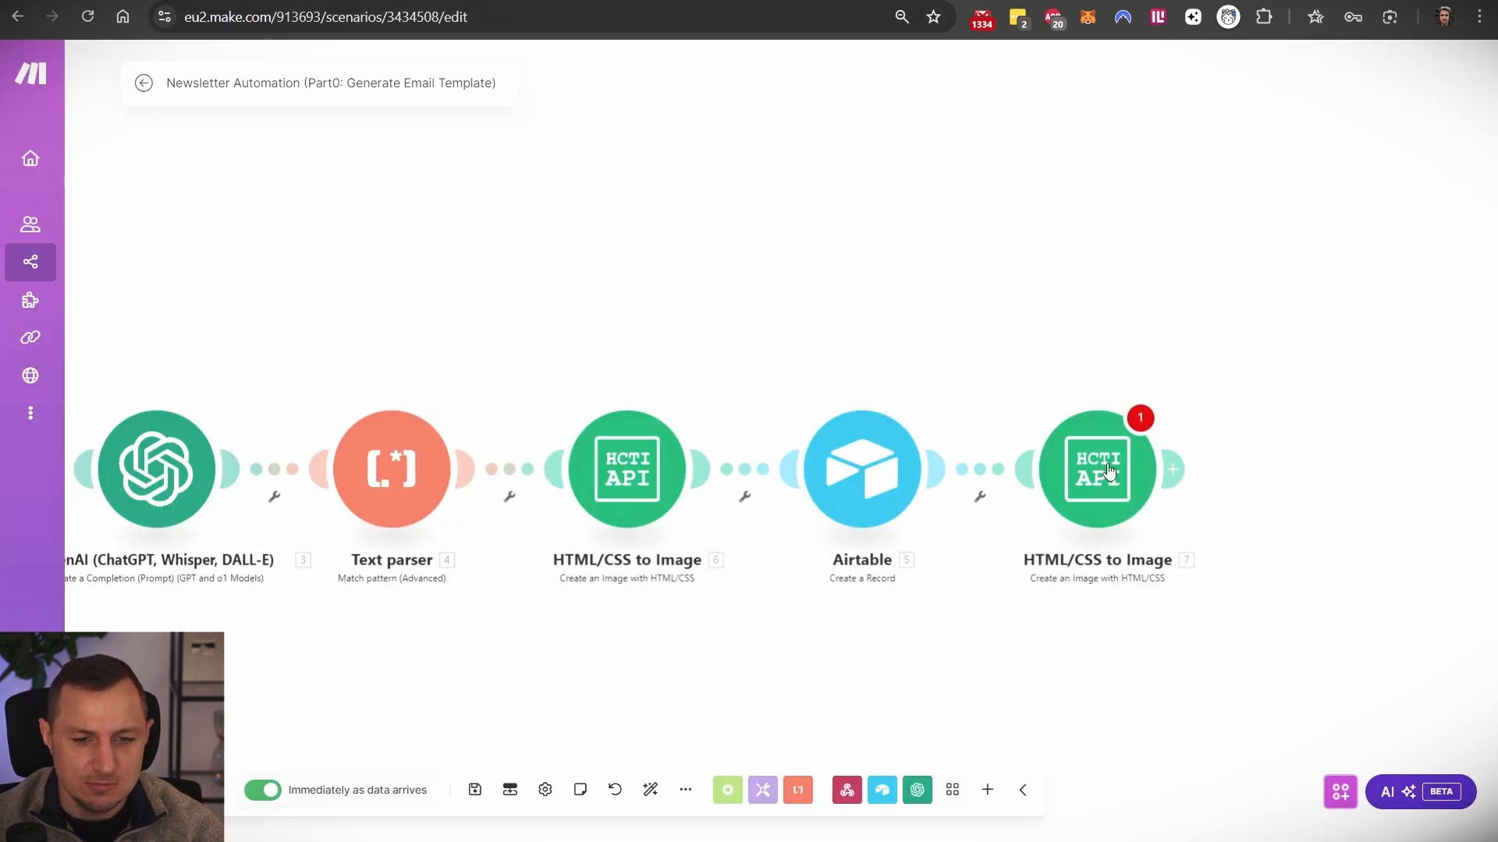
- Delete the duplicate trailing image module, then review the remaining image and Airtable Create a Record settings
{"action": "right_click", "coordinate": [1111, 476]}
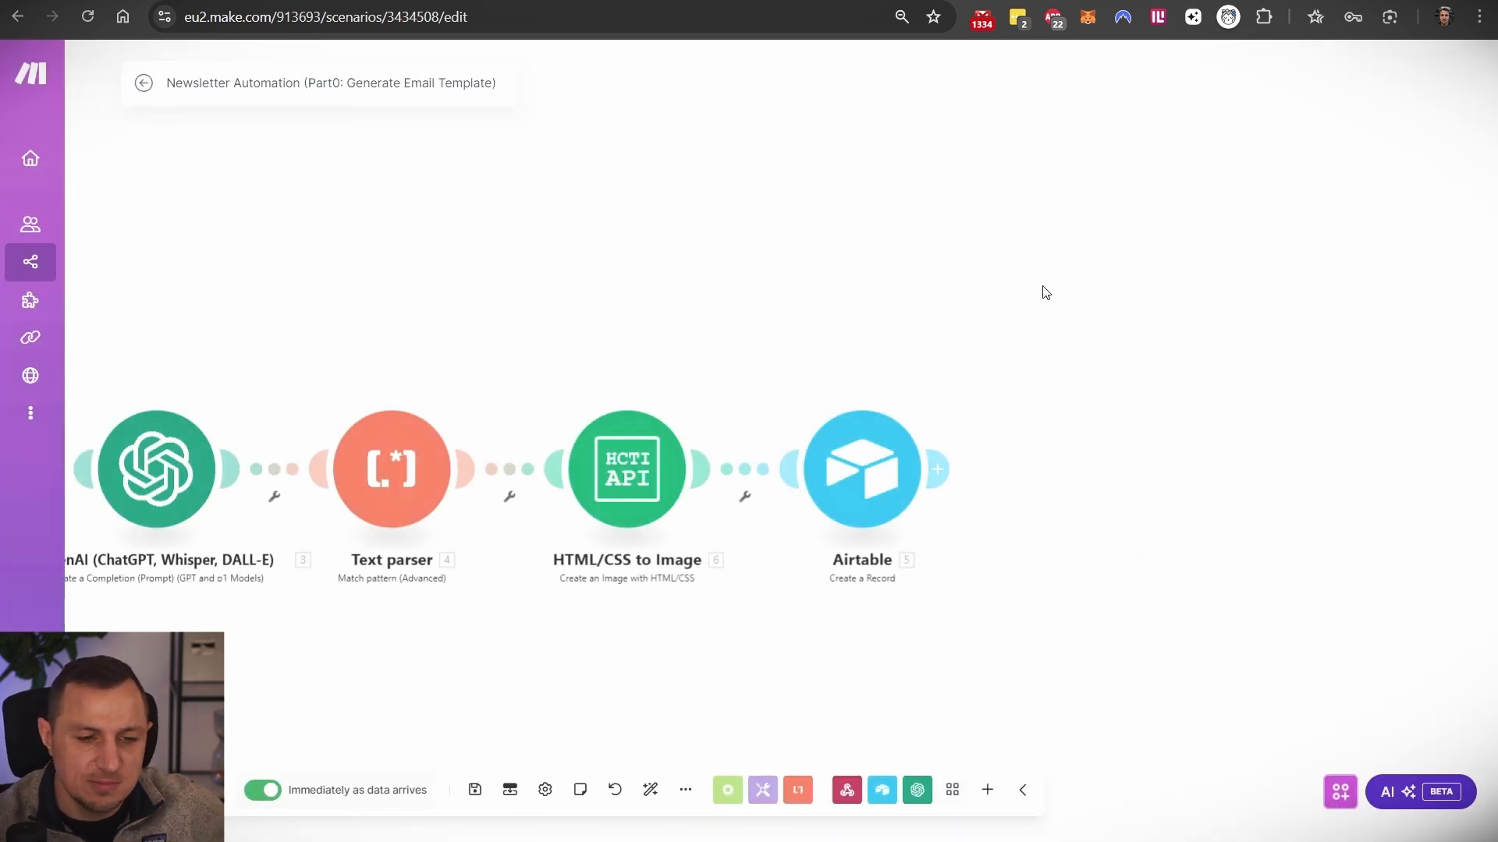
{"action": "left_click", "coordinate": [639, 484]}
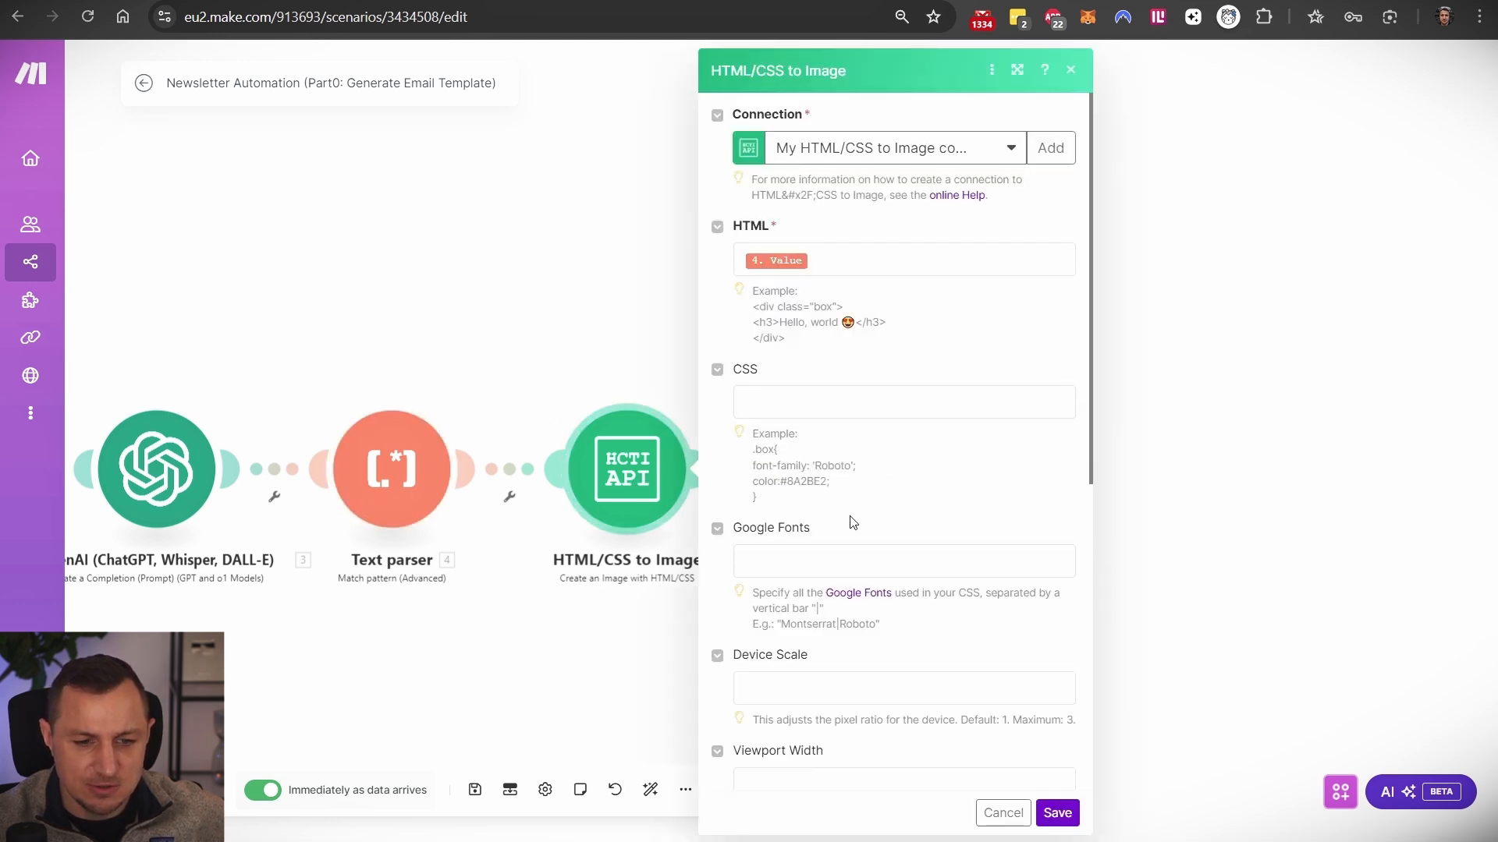
{"action": "scroll", "coordinate": [852, 523], "scroll_direction": "down", "scroll_amount": 7}
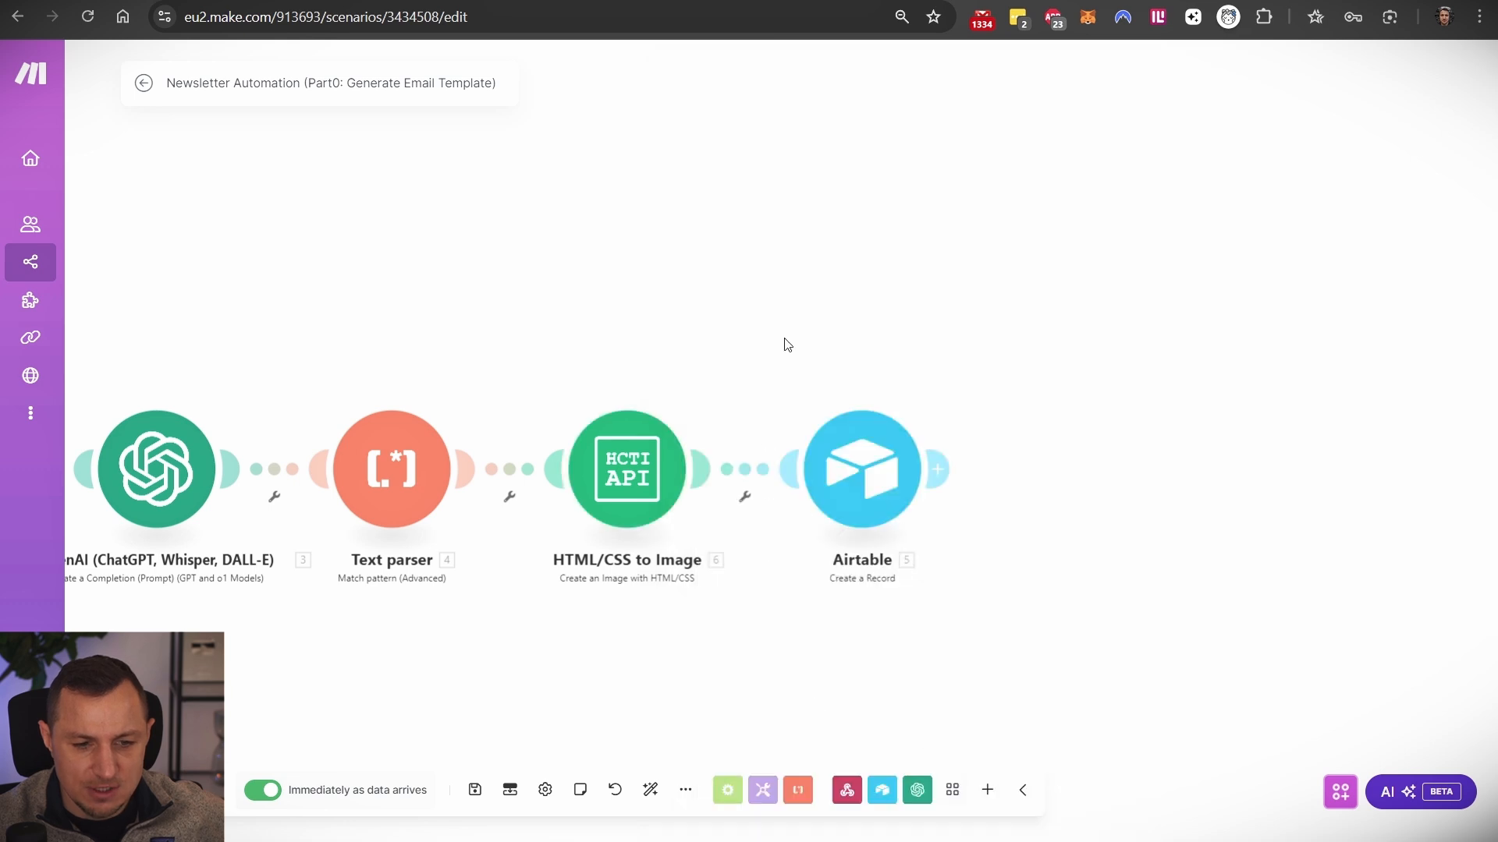
{"action": "left_click", "coordinate": [850, 469]}
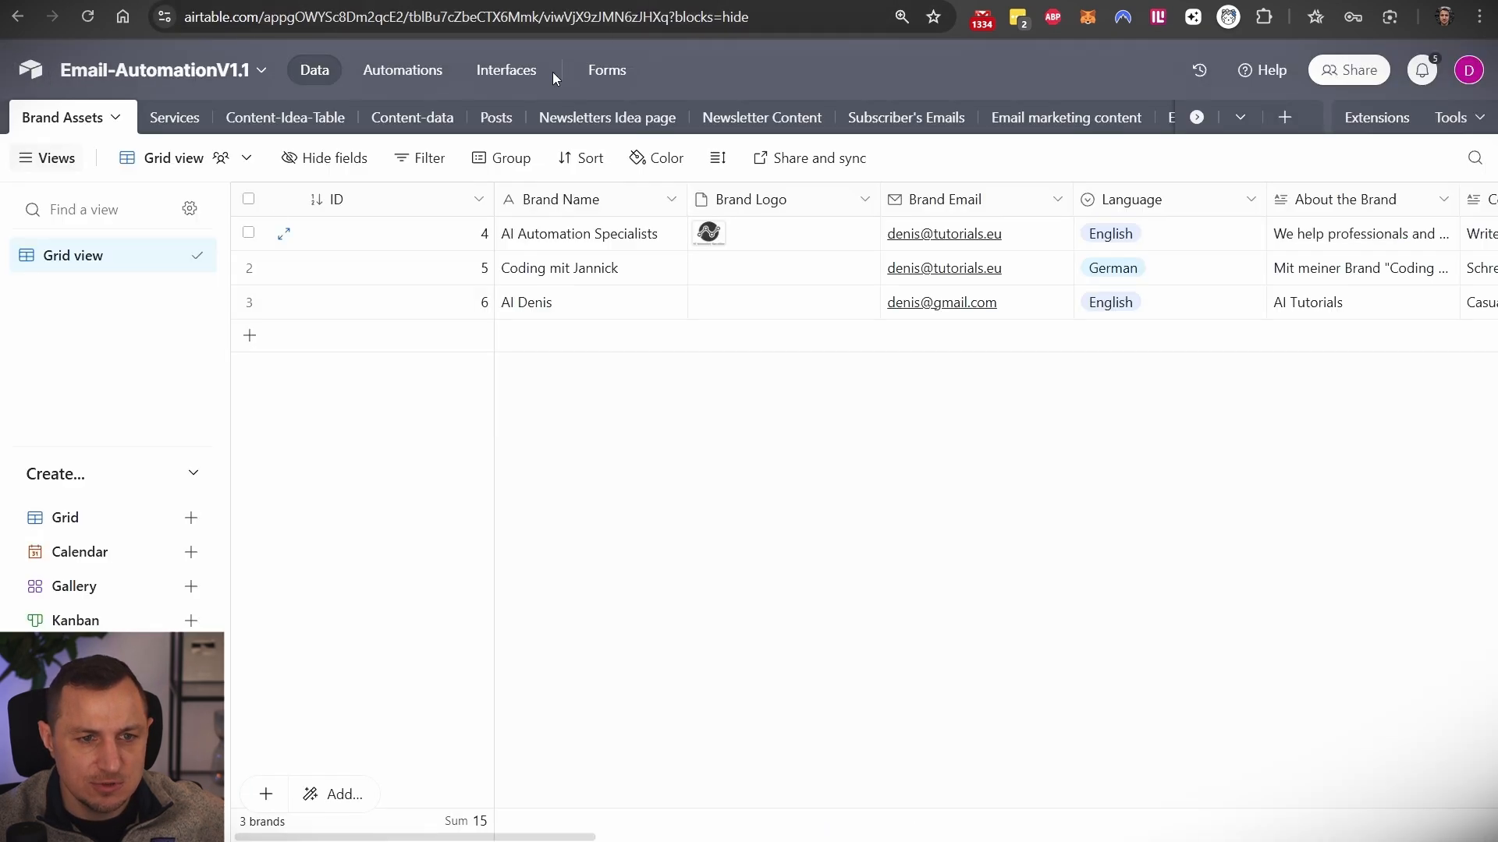
- Add blank record 10 in Email Templates, stepping through its Name, Data, Preview and Brand Assets cells
{"action": "left_click", "coordinate": [1196, 117]}
{"action": "left_click", "coordinate": [1141, 119]}
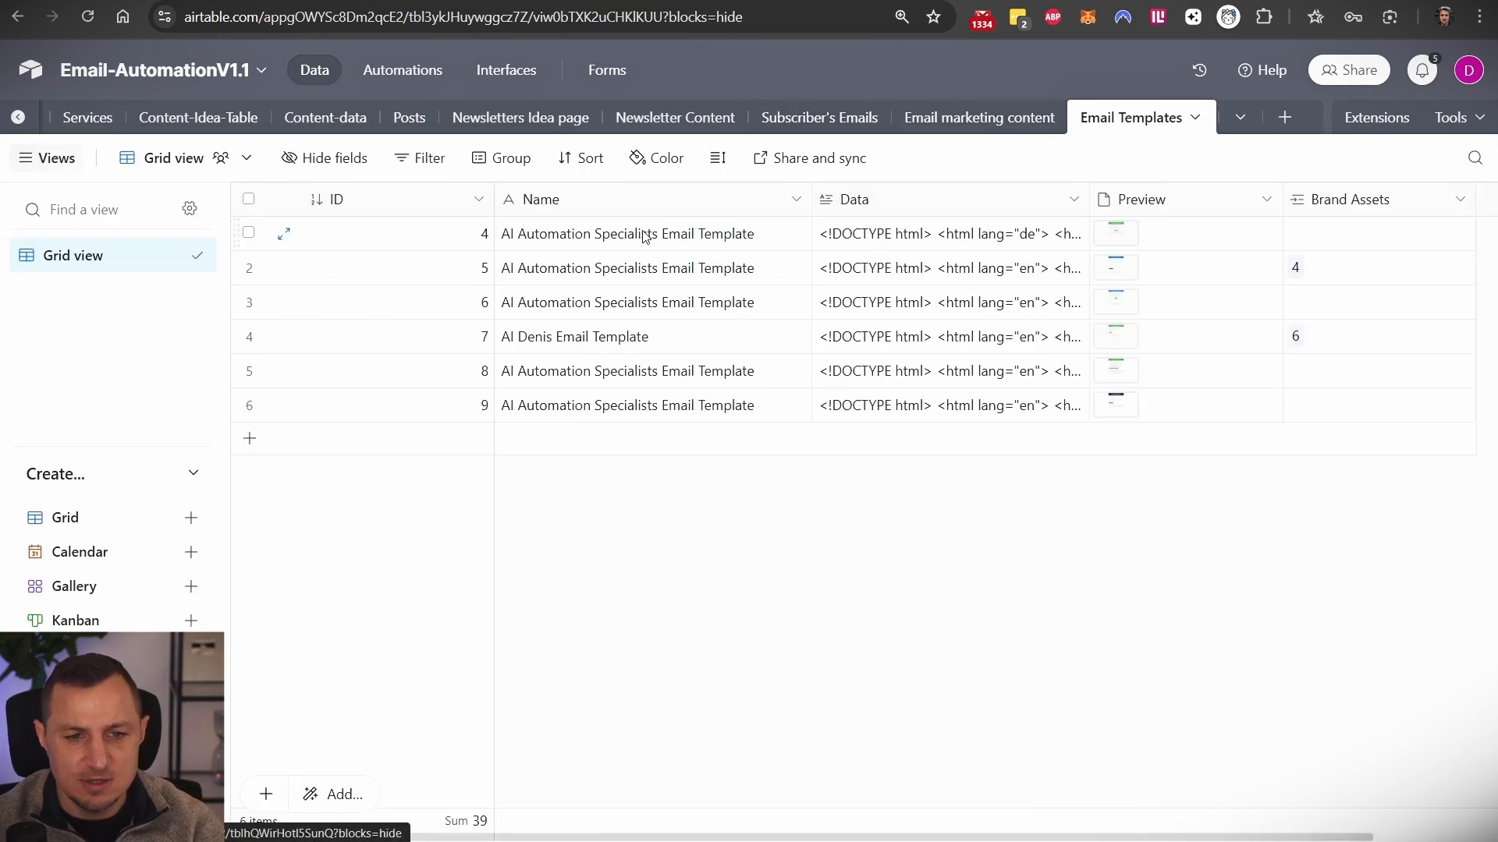
{"action": "left_click", "coordinate": [250, 441]}
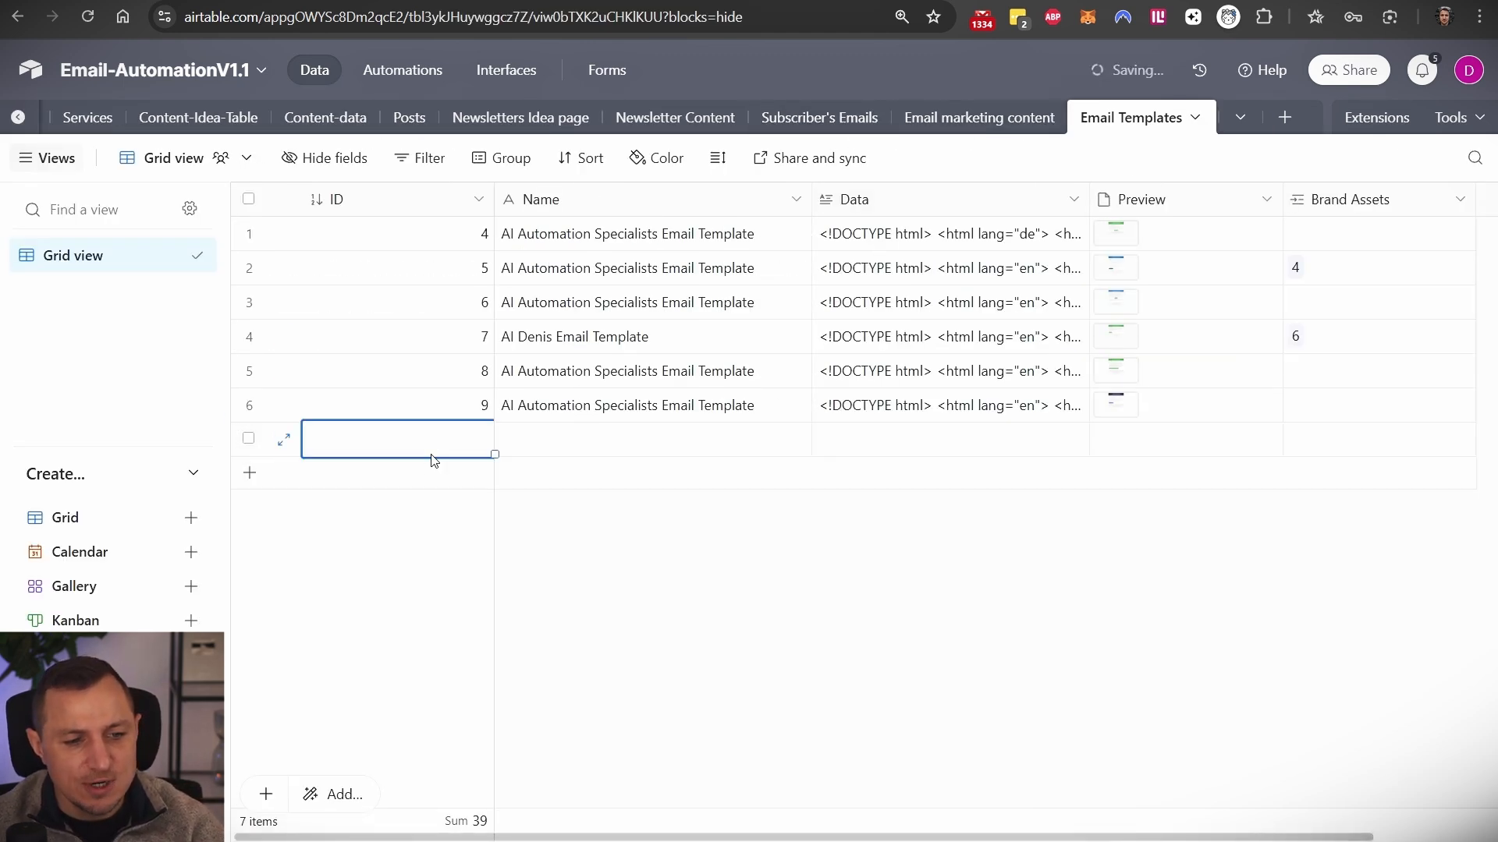
{"action": "left_click", "coordinate": [558, 448]}
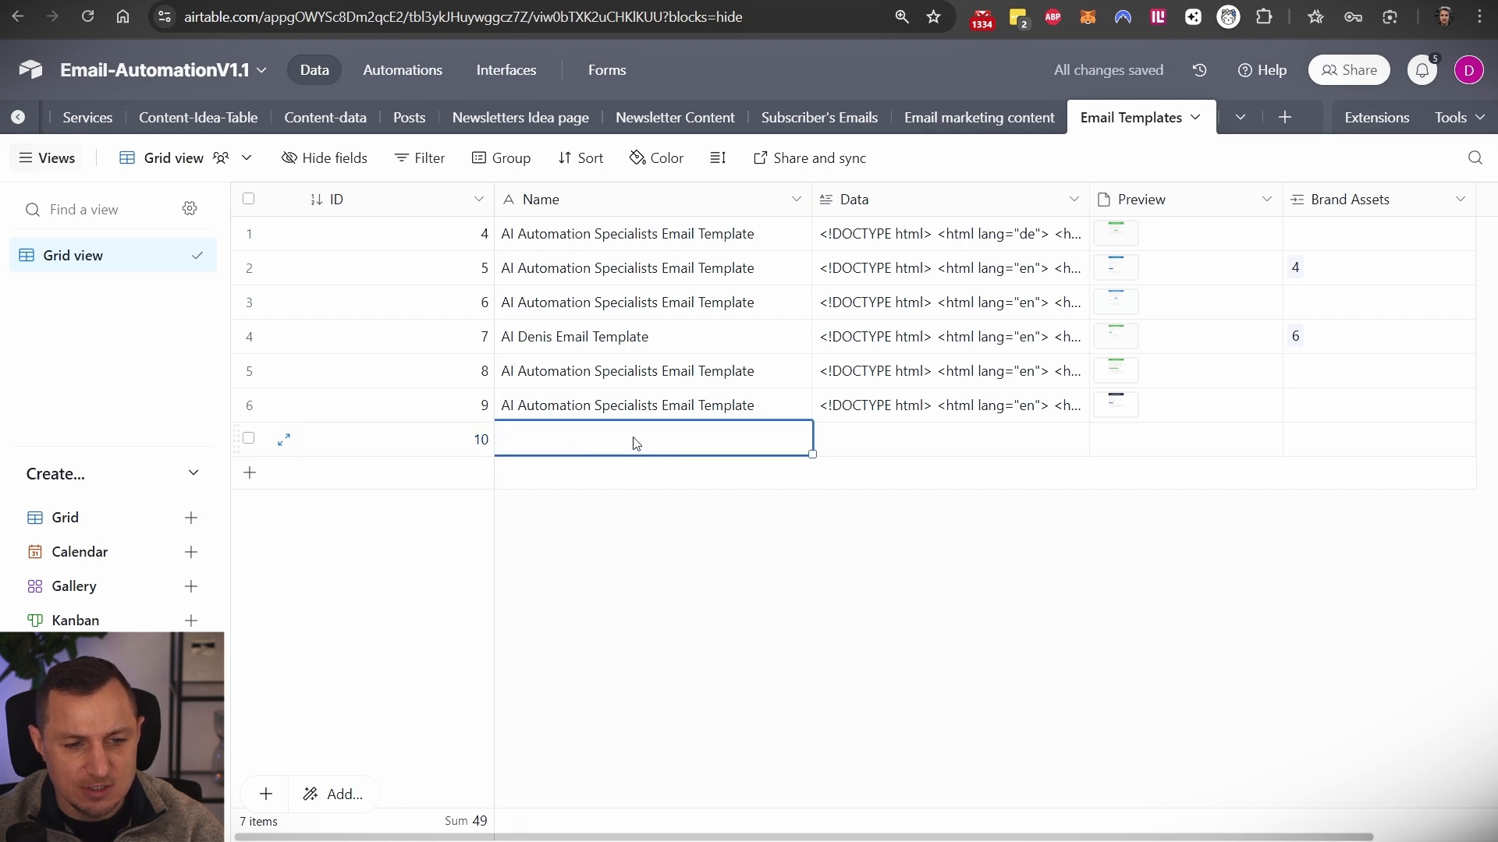
{"action": "left_click", "coordinate": [903, 445]}
{"action": "left_click", "coordinate": [1139, 445]}
{"action": "left_click", "coordinate": [1383, 447]}
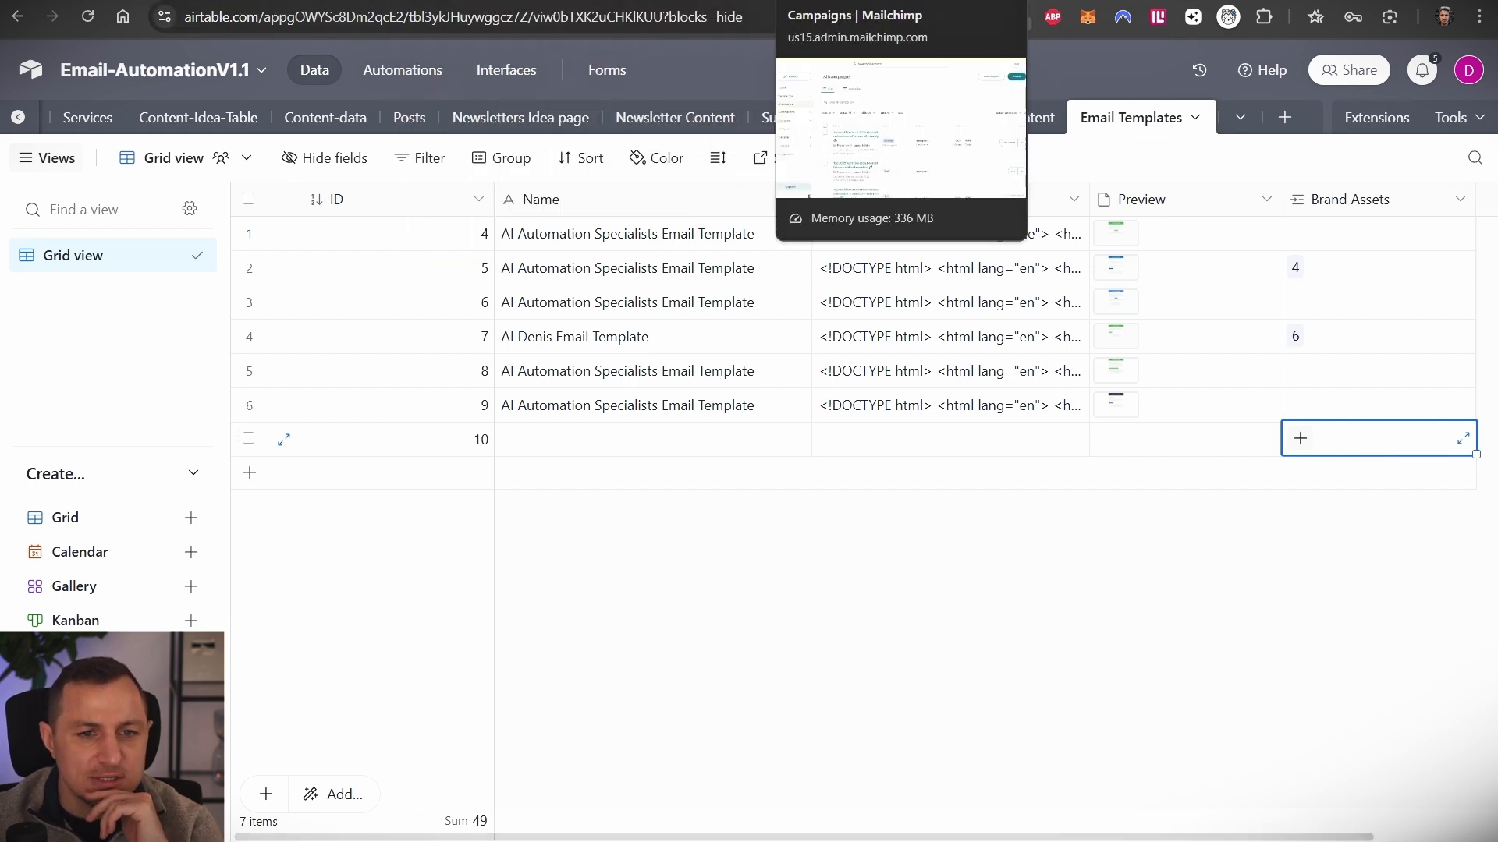
{"action": "left_click", "coordinate": [316, 2]}
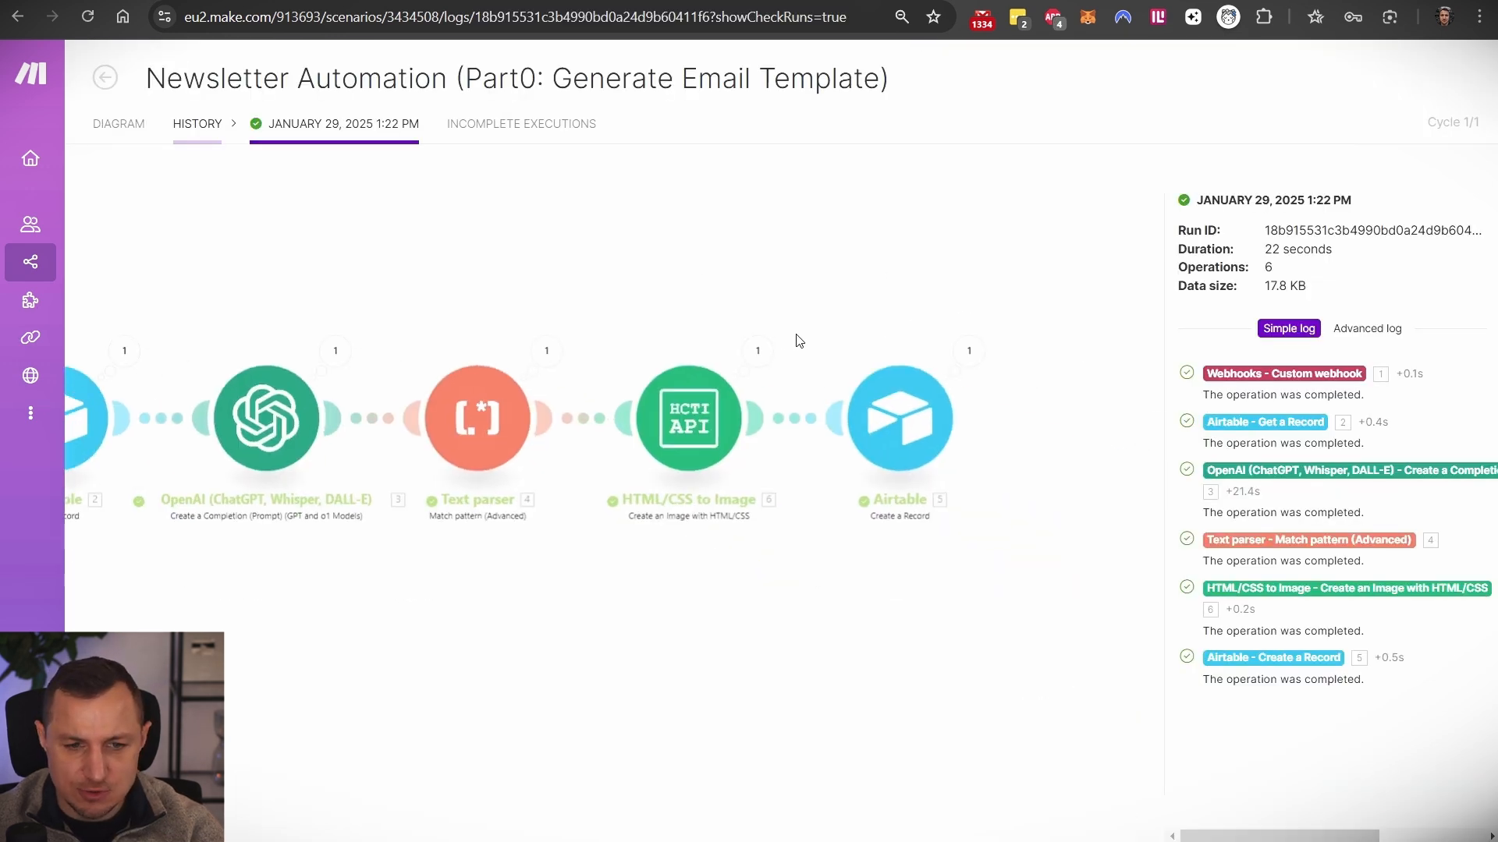
- Check the last run's generated image URL and the Airtable module's mapped Record fields
{"action": "left_click", "coordinate": [767, 348]}
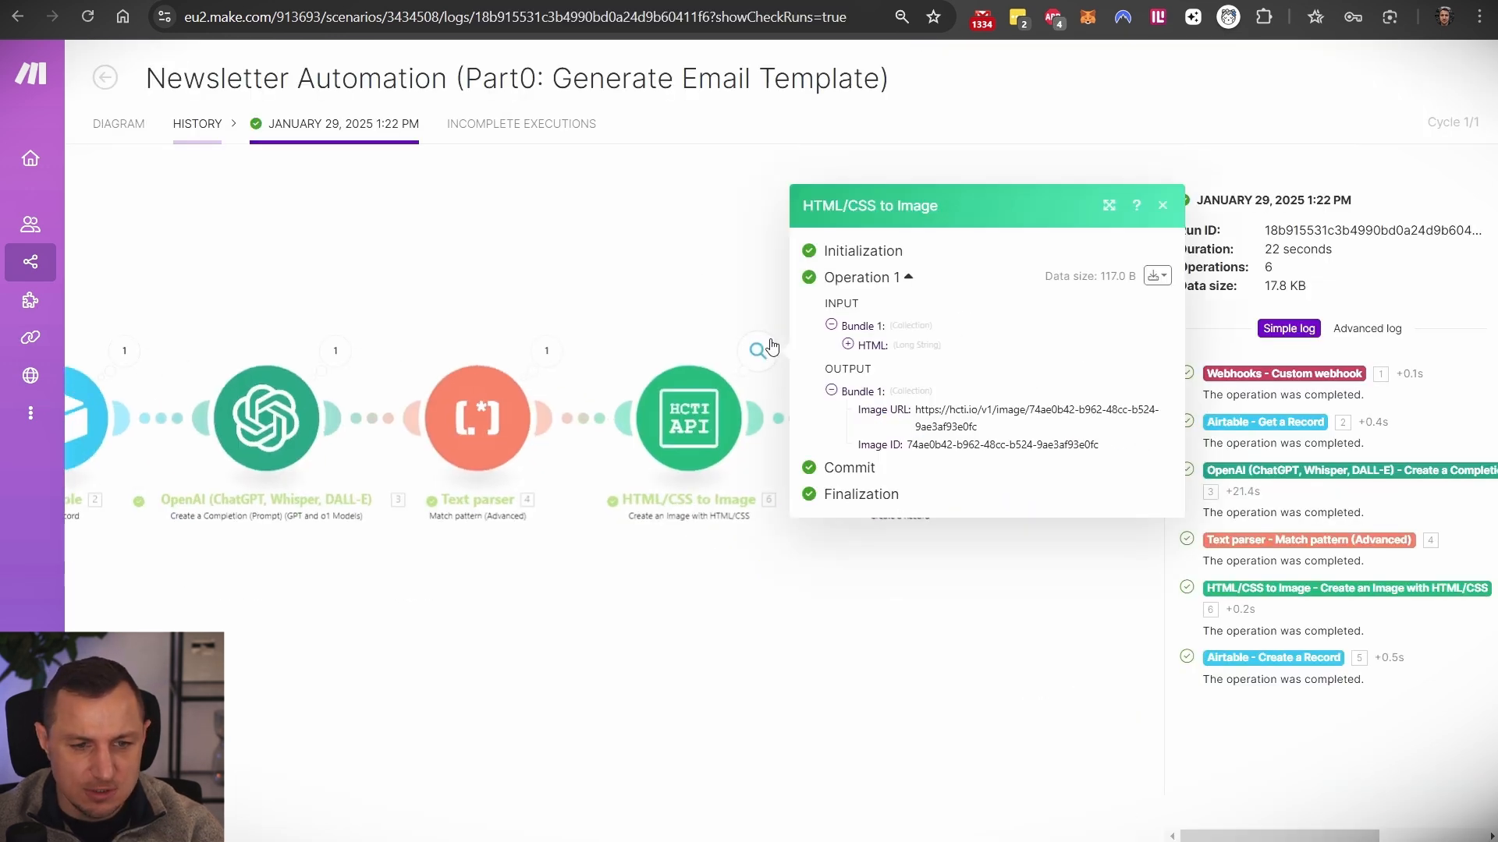
{"action": "left_click_drag", "start_coordinate": [913, 410], "coordinate": [1056, 434]}
{"action": "key", "text": "Escape"}
{"action": "left_click", "coordinate": [906, 439]}
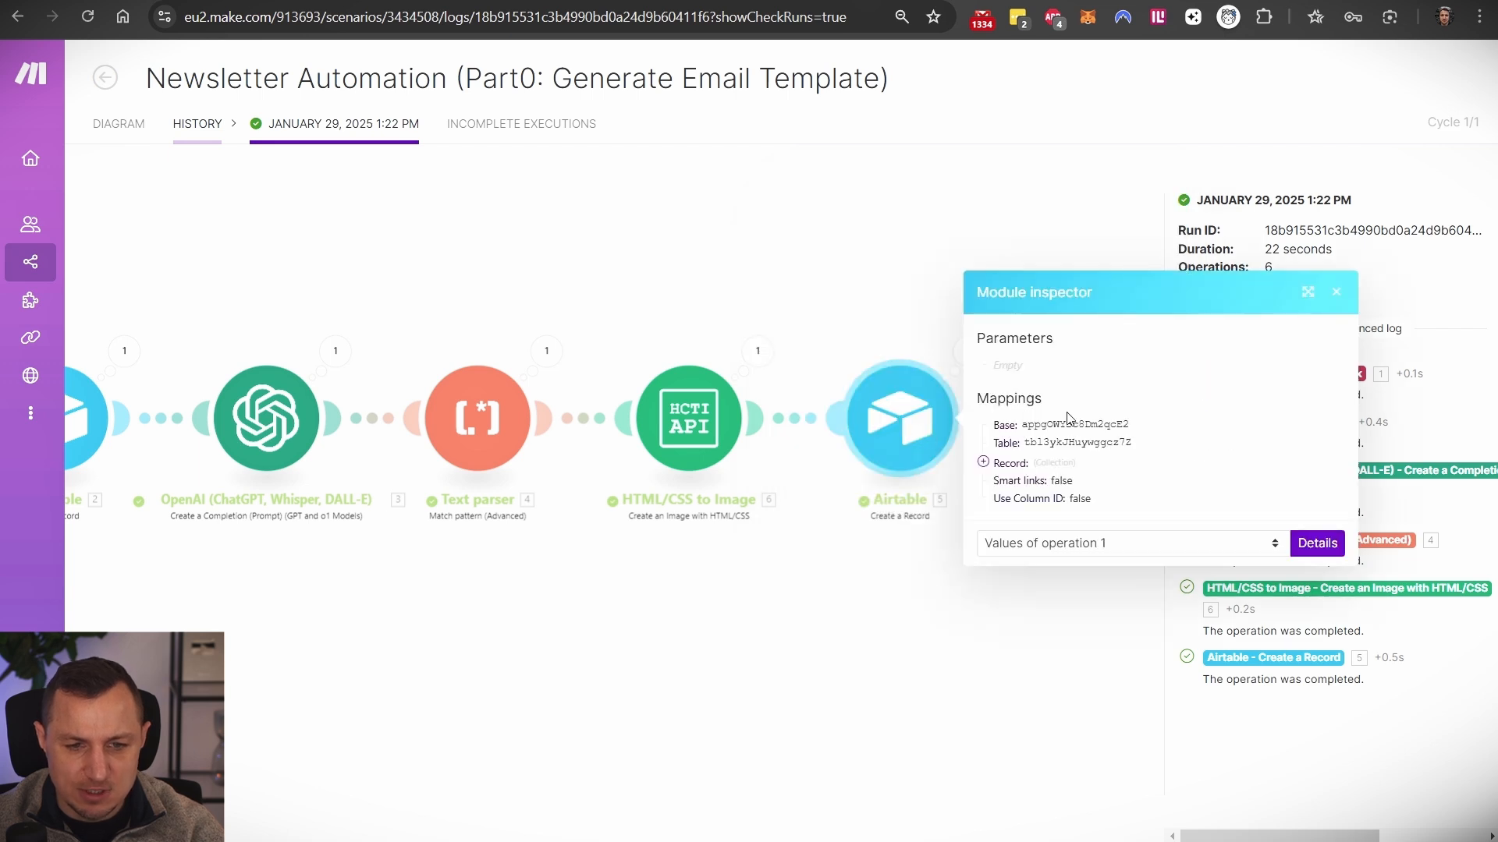
{"action": "left_click", "coordinate": [983, 463]}
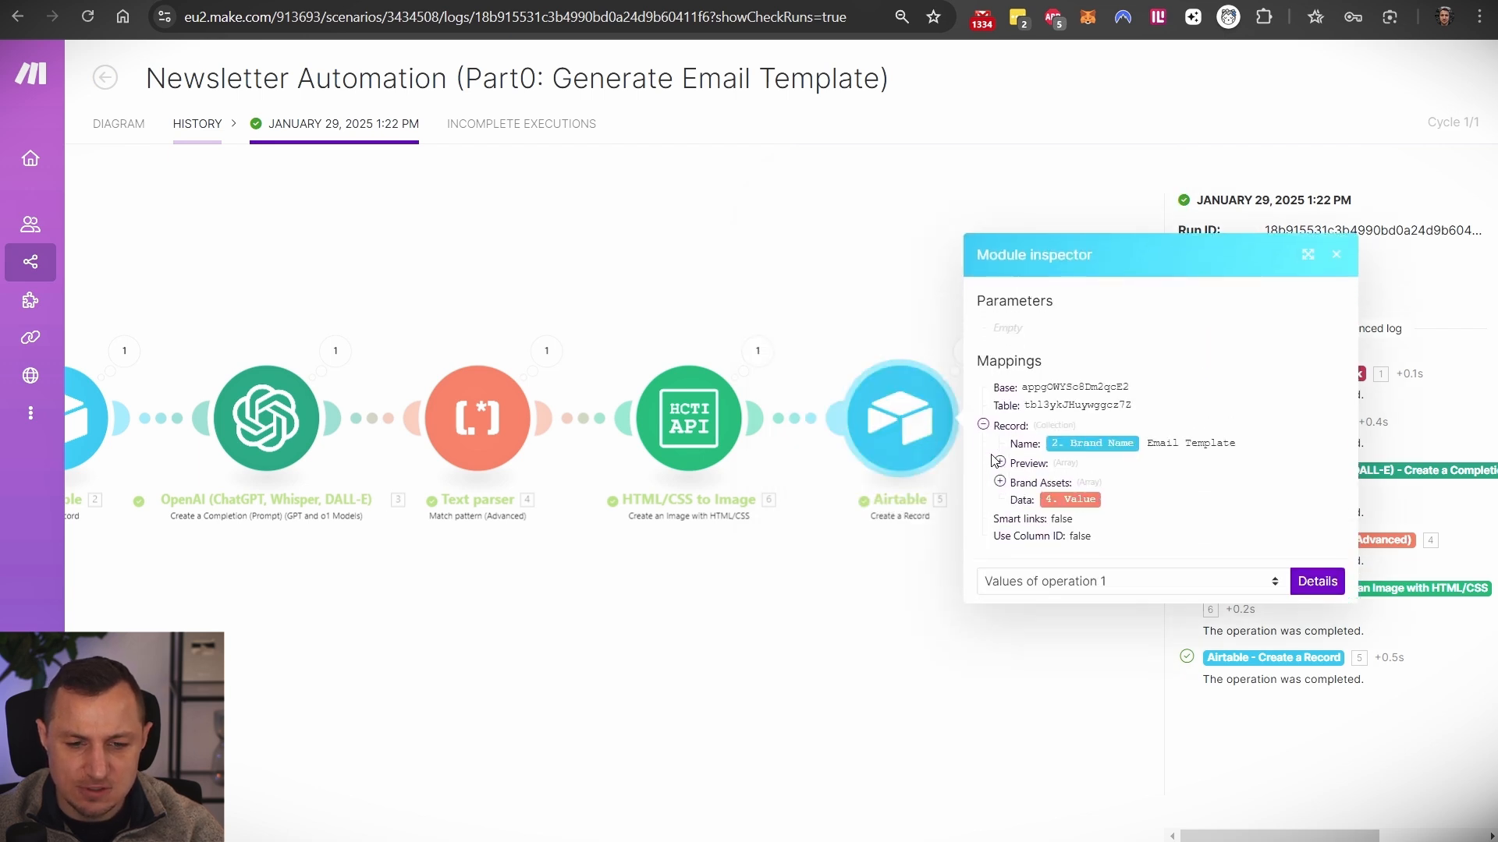
{"action": "key", "text": "Escape"}
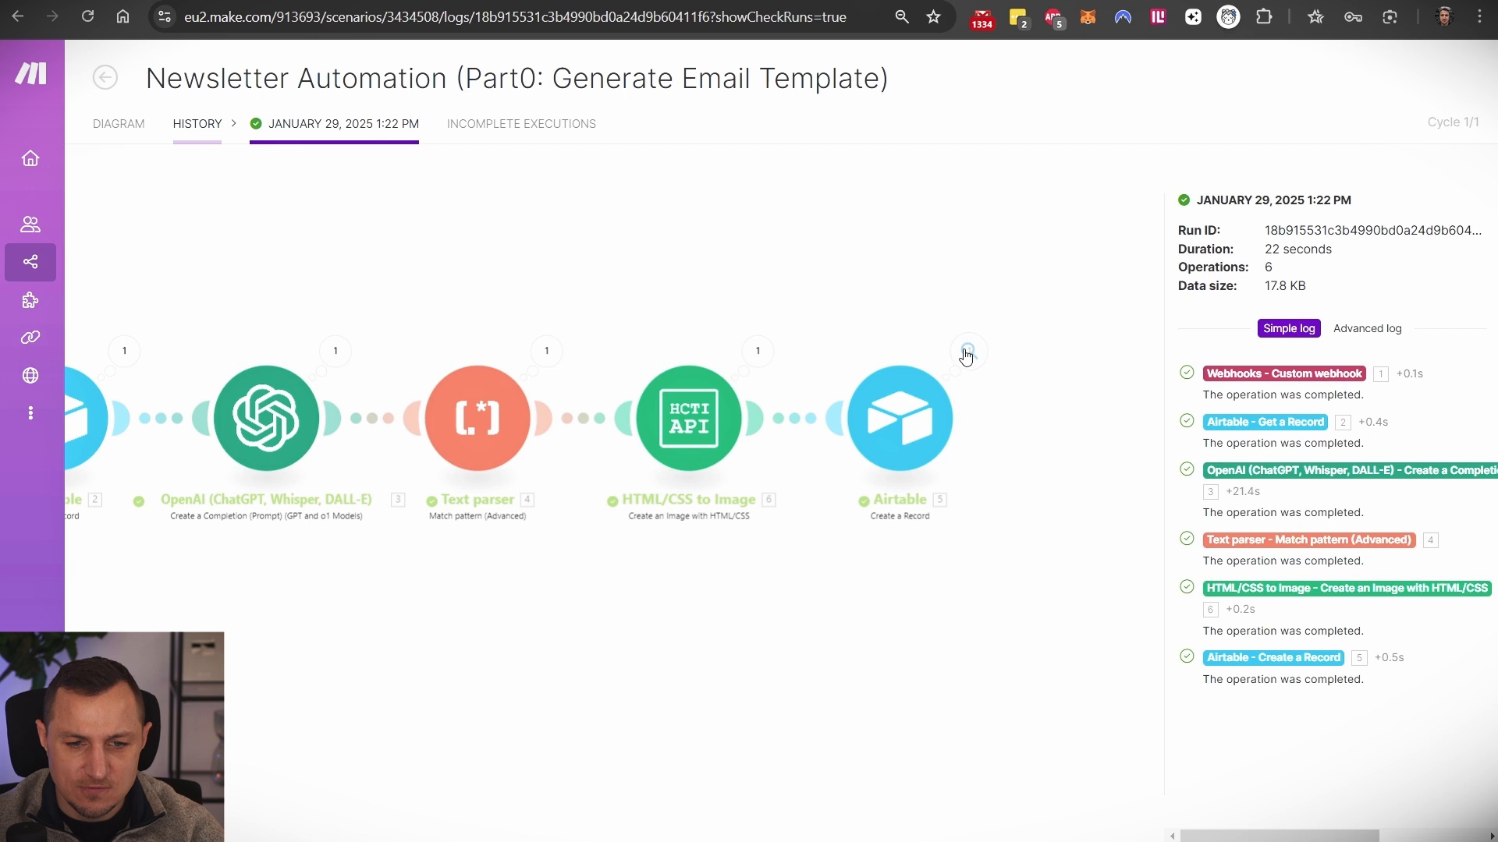
- Inspect the created Airtable record's Preview, Brand Assets and Data HTML template values
{"action": "left_click", "coordinate": [967, 353]}
{"action": "left_click", "coordinate": [1073, 305]}
{"action": "left_click", "coordinate": [1081, 300]}
{"action": "left_click", "coordinate": [1077, 337]}
{"action": "left_click", "coordinate": [1076, 372]}
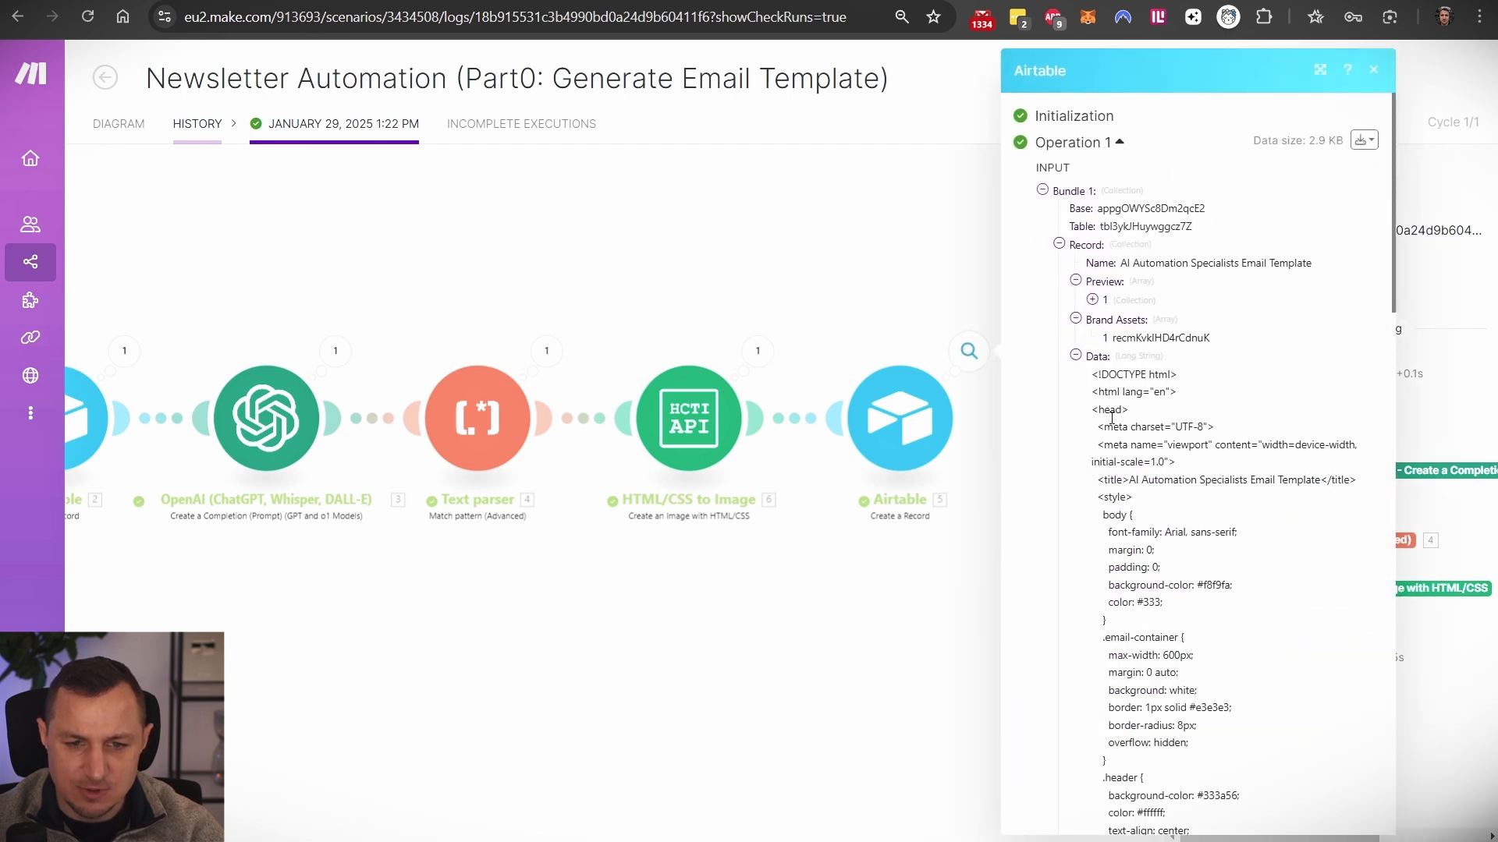
{"action": "scroll", "coordinate": [1153, 394], "scroll_direction": "down", "scroll_amount": 4}
{"action": "scroll", "coordinate": [1113, 304], "scroll_direction": "up", "scroll_amount": 2}
{"action": "left_click_drag", "start_coordinate": [1092, 179], "coordinate": [1183, 563]}
{"action": "scroll", "coordinate": [1204, 441], "scroll_direction": "down", "scroll_amount": 3}
{"action": "scroll", "coordinate": [1202, 499], "scroll_direction": "down", "scroll_amount": 8}
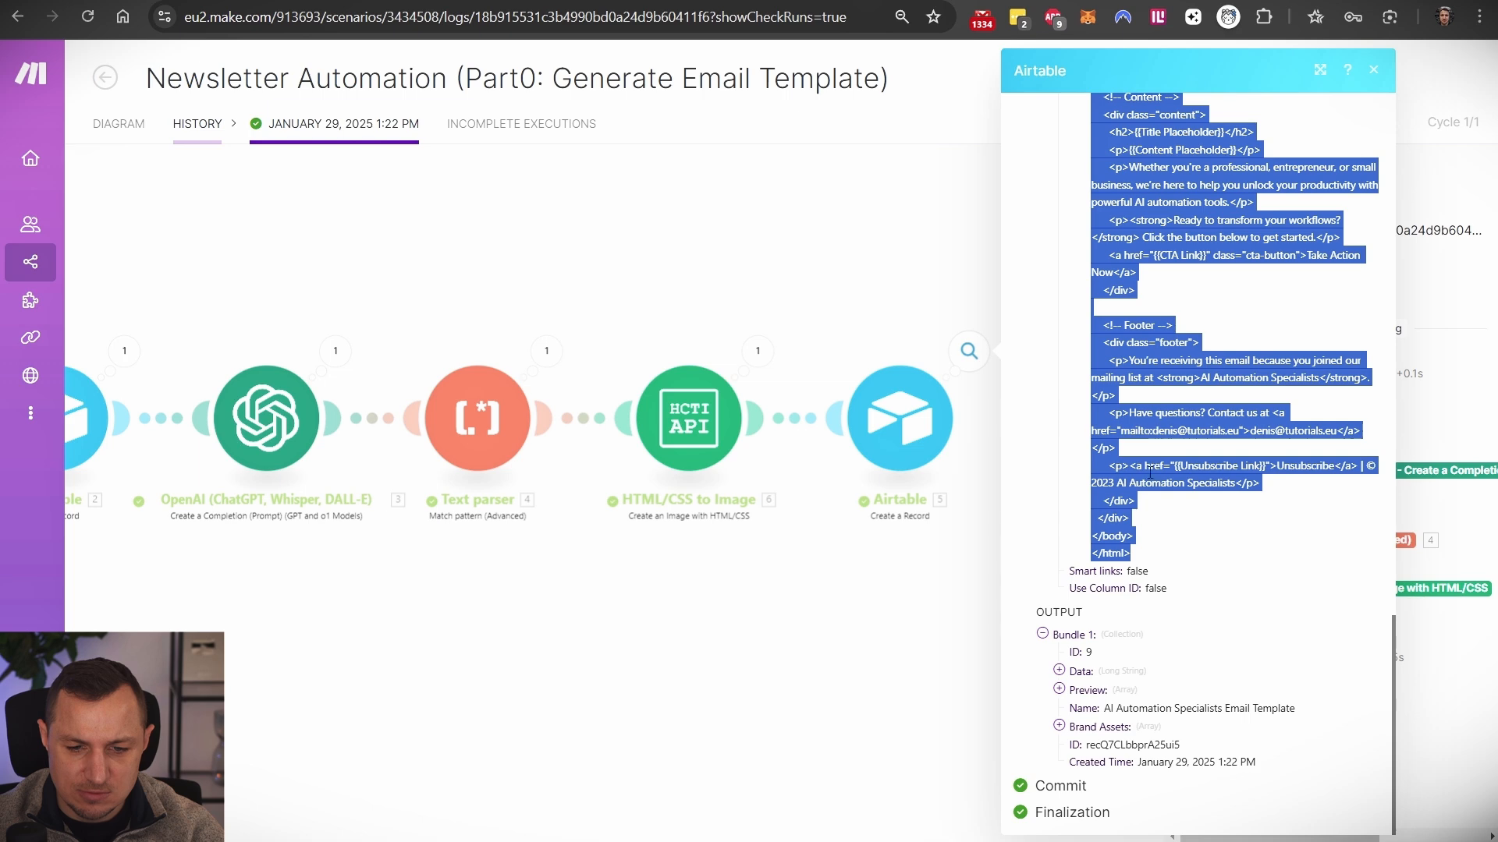
- Back in the scenario editor, scroll the Create a Record settings and close them
{"action": "left_click", "coordinate": [366, 2]}
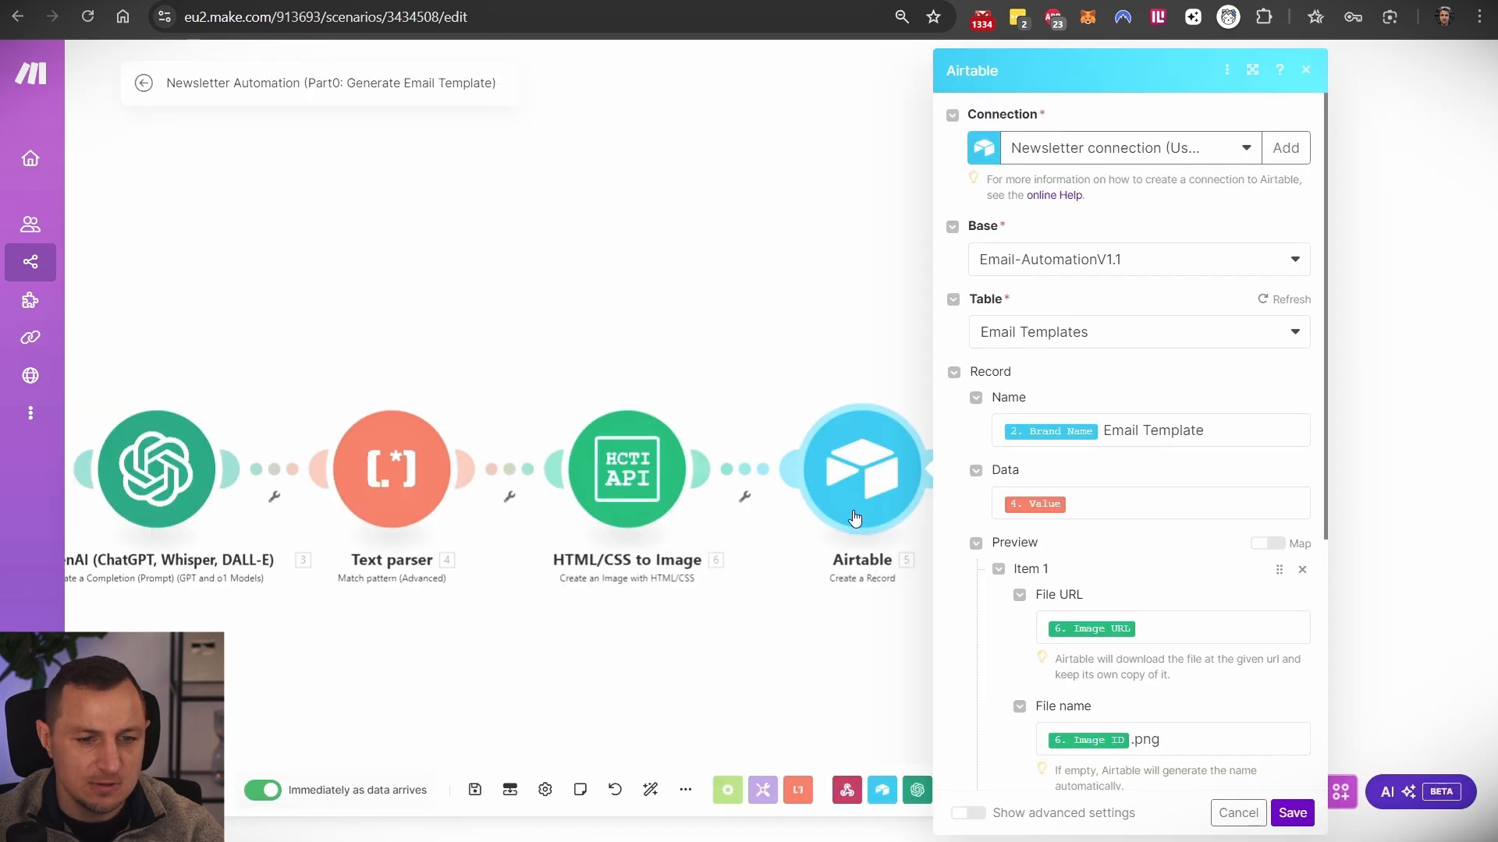
{"action": "scroll", "coordinate": [1147, 346], "scroll_direction": "down", "scroll_amount": 1}
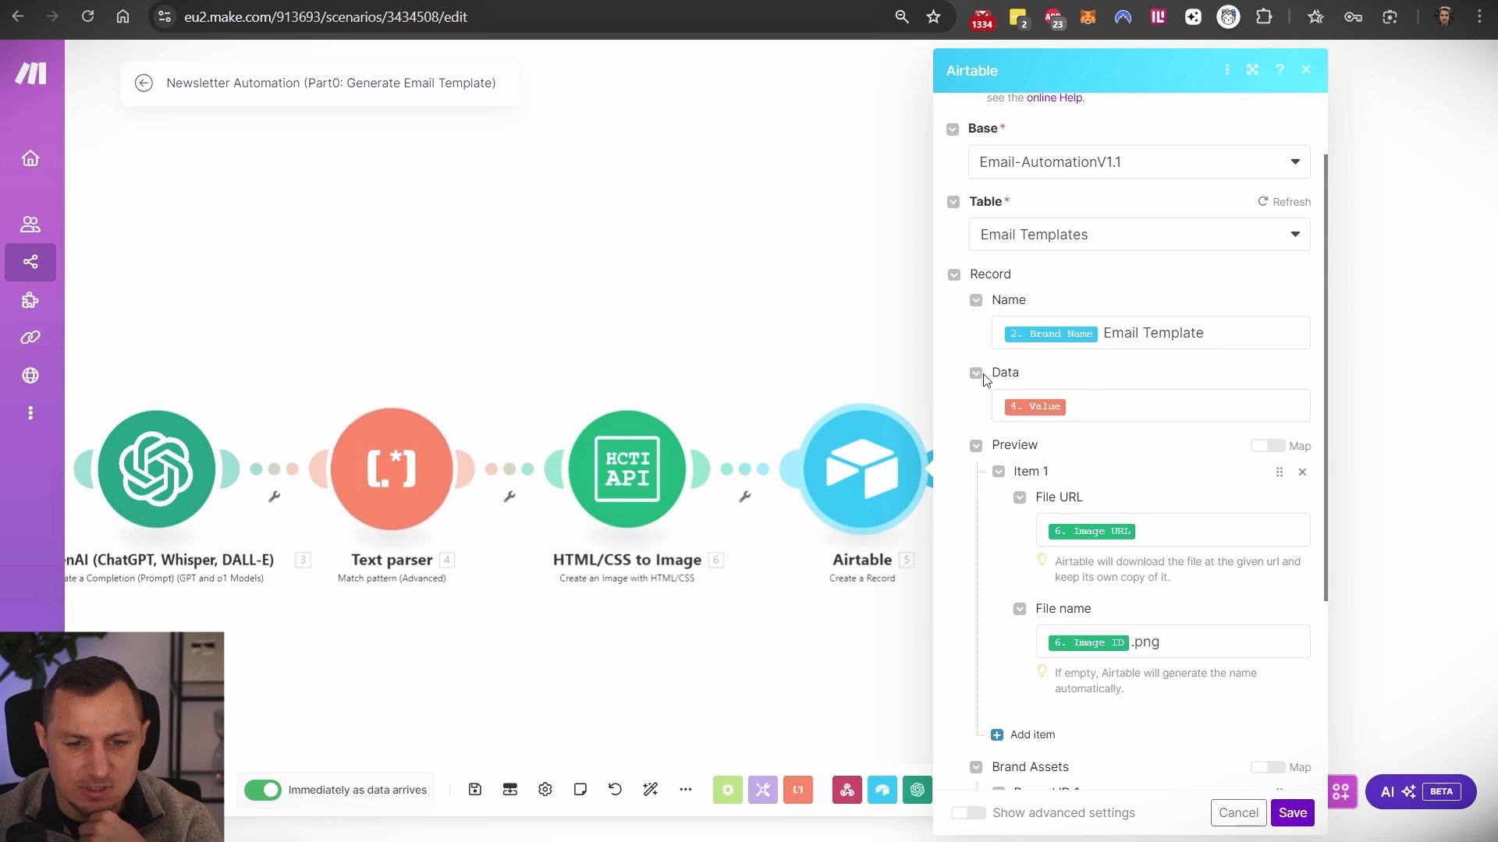
{"action": "scroll", "coordinate": [986, 460], "scroll_direction": "down", "scroll_amount": 3}
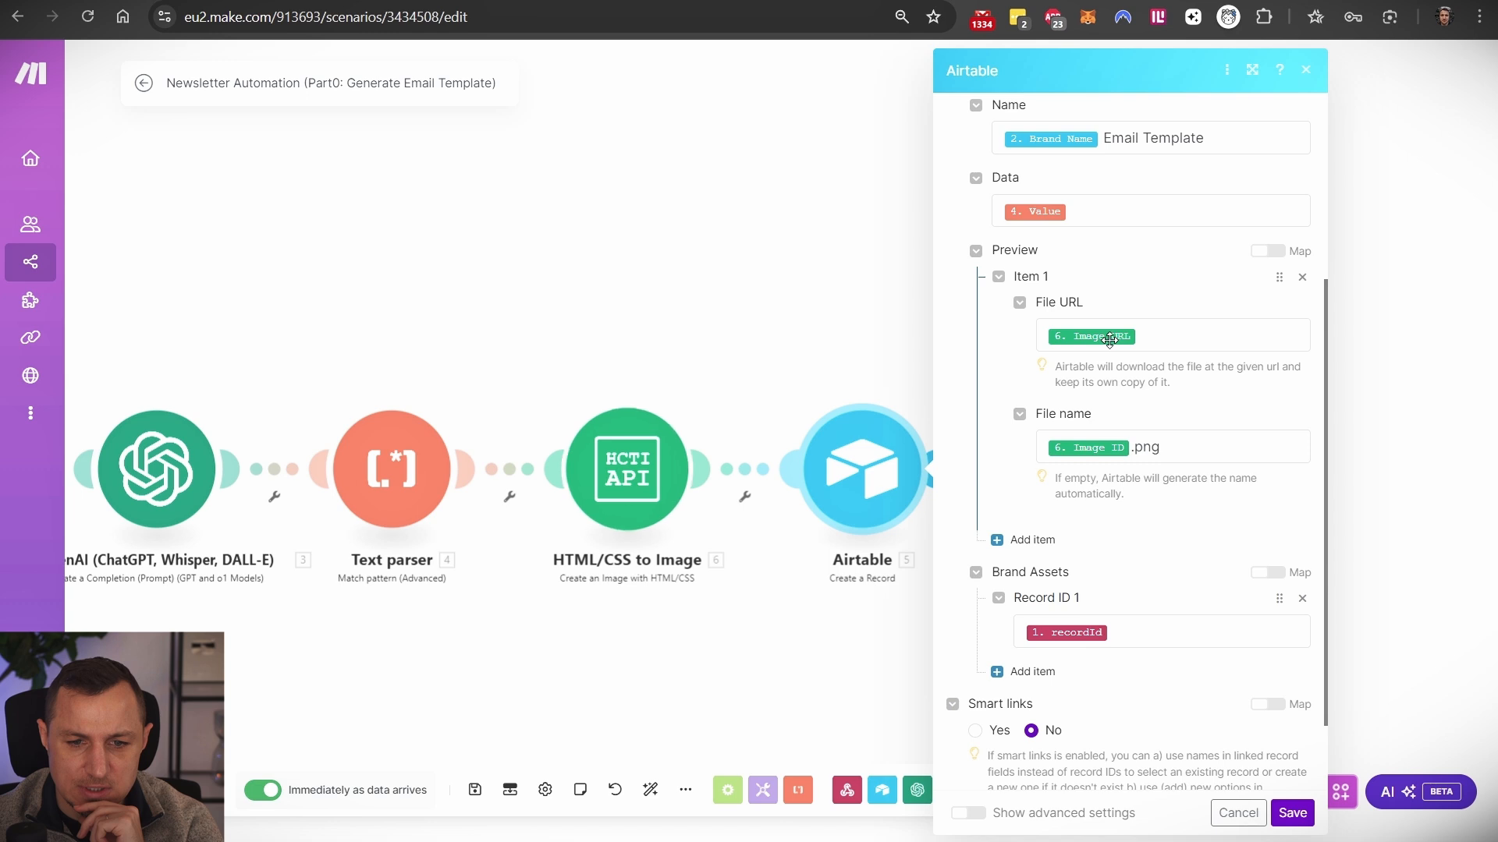
{"action": "scroll", "coordinate": [1178, 448], "scroll_direction": "down", "scroll_amount": 2}
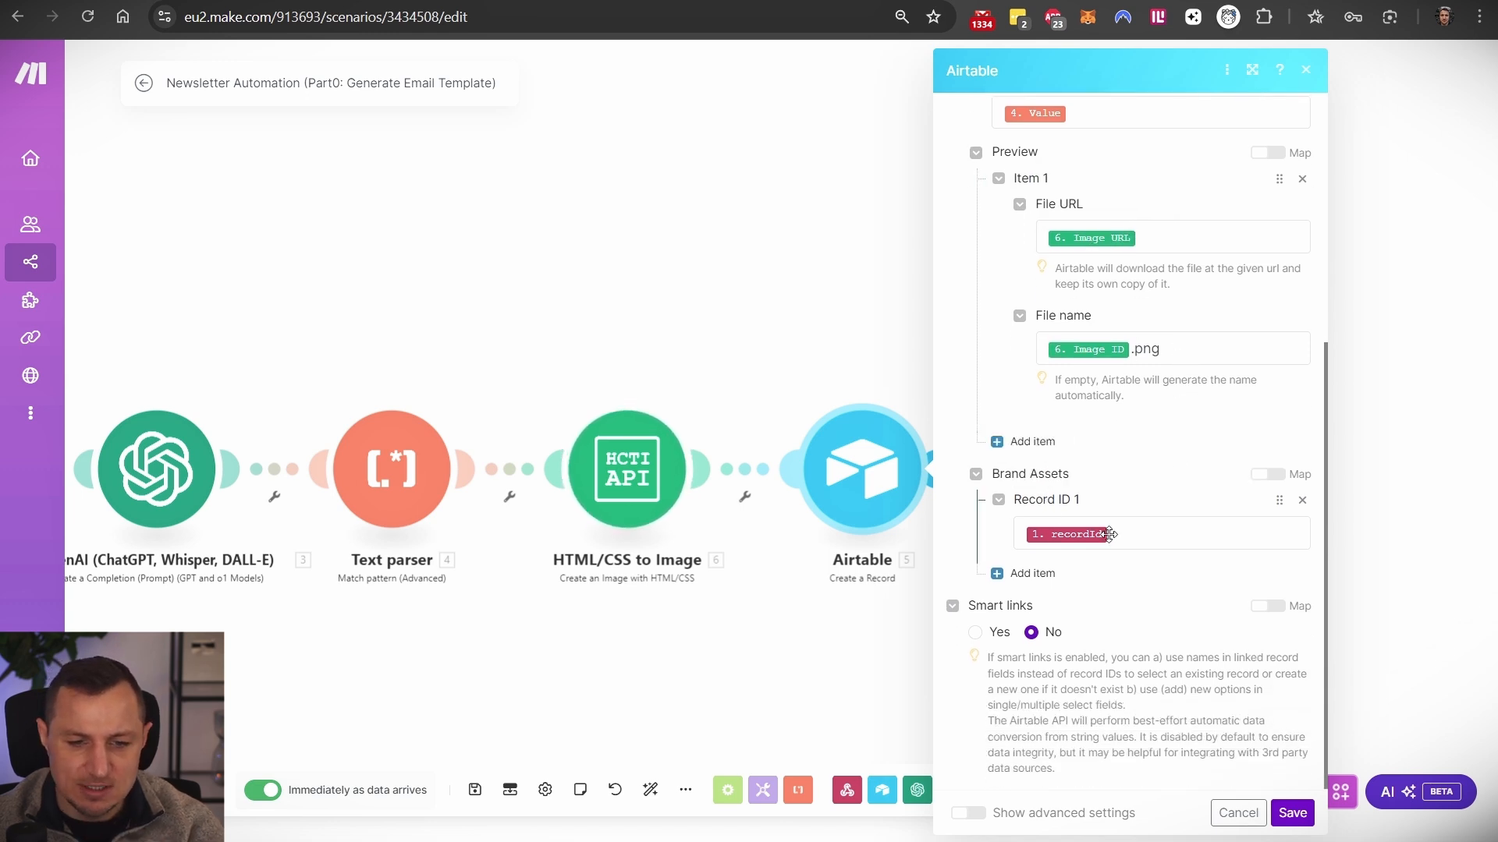
{"action": "left_click", "coordinate": [661, 302]}
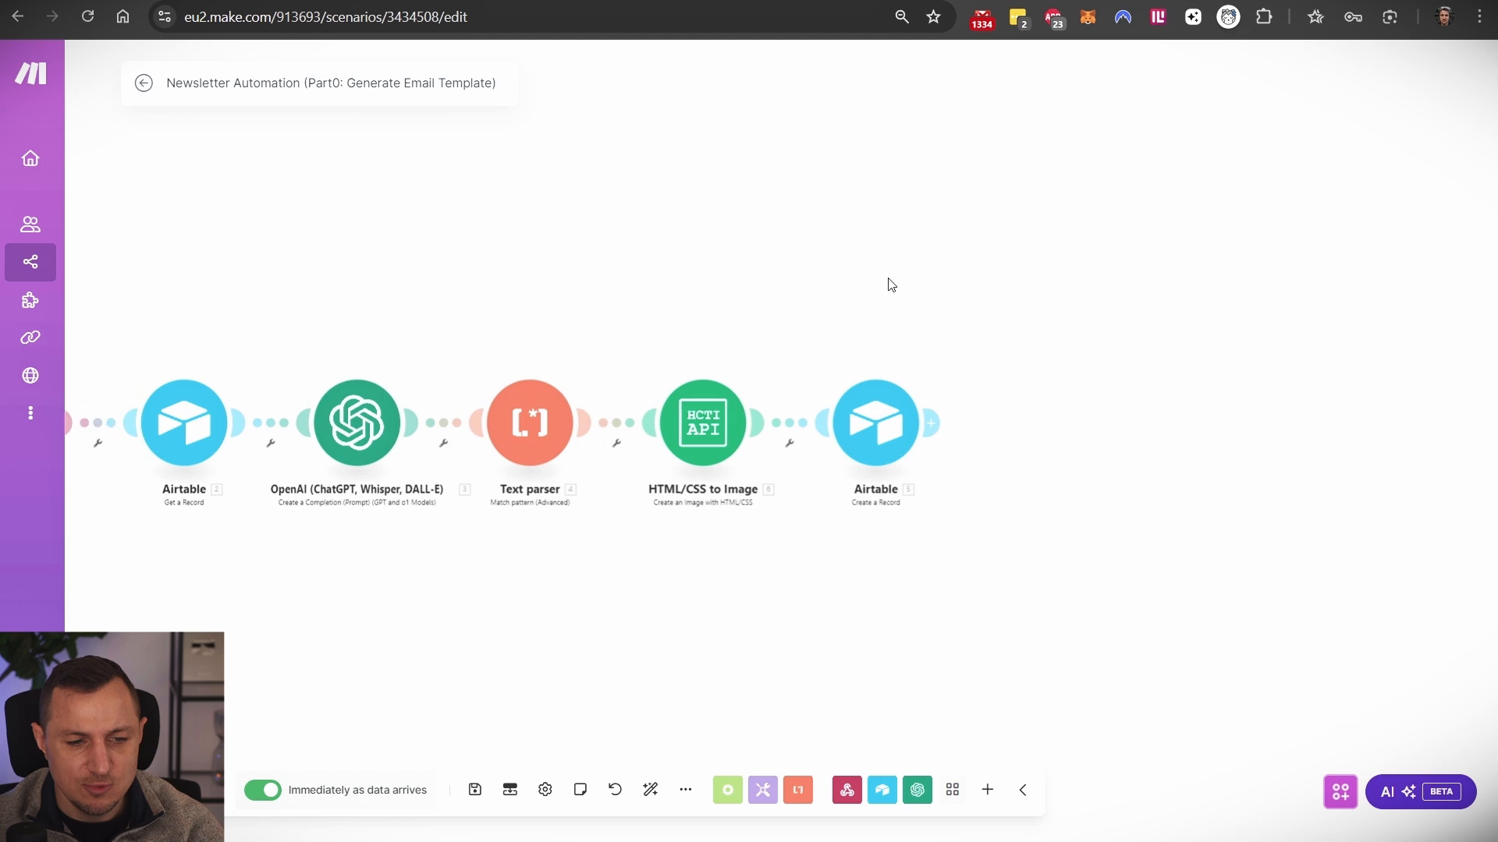
- Look at the Webhooks trigger and select the recordId it received in the last run
{"action": "left_click", "coordinate": [441, 448]}
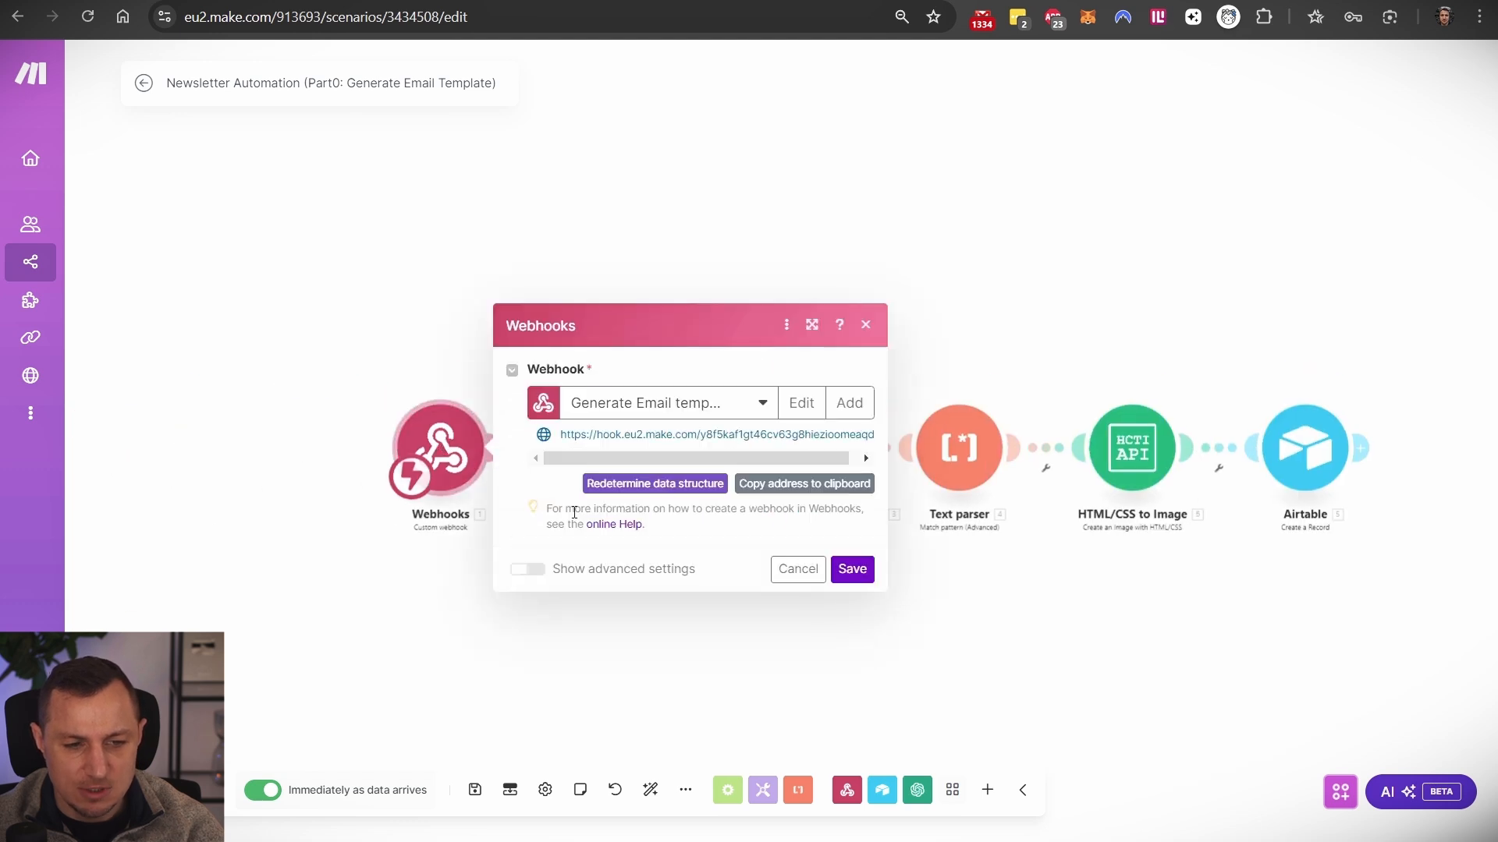
{"action": "left_click", "coordinate": [351, 305]}
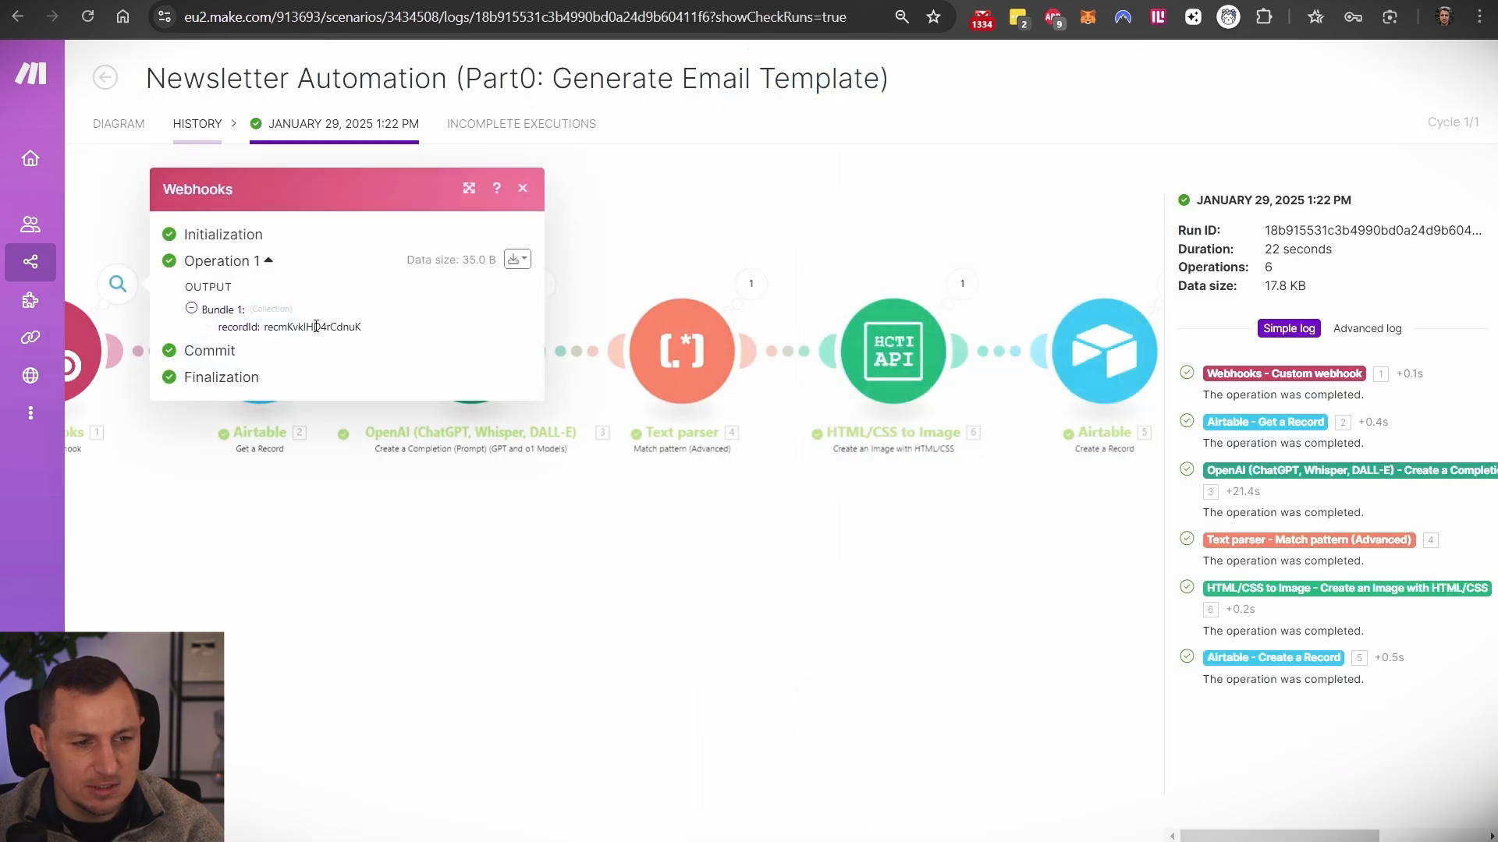
{"action": "double_click", "coordinate": [316, 327]}
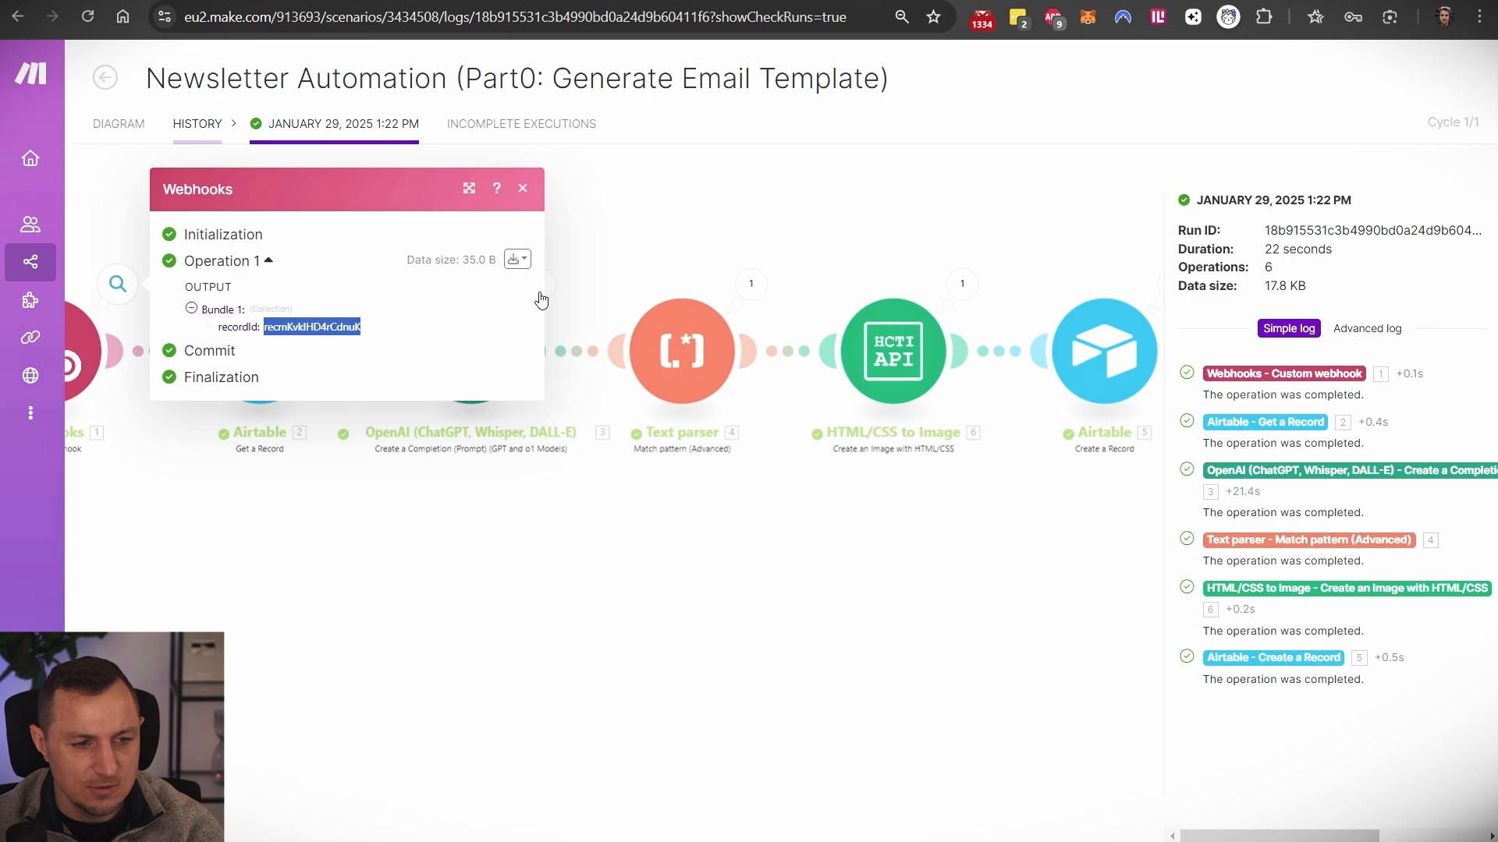
{"action": "left_click_drag", "start_coordinate": [926, 201], "coordinate": [639, 225]}
{"action": "left_click", "coordinate": [800, 358]}
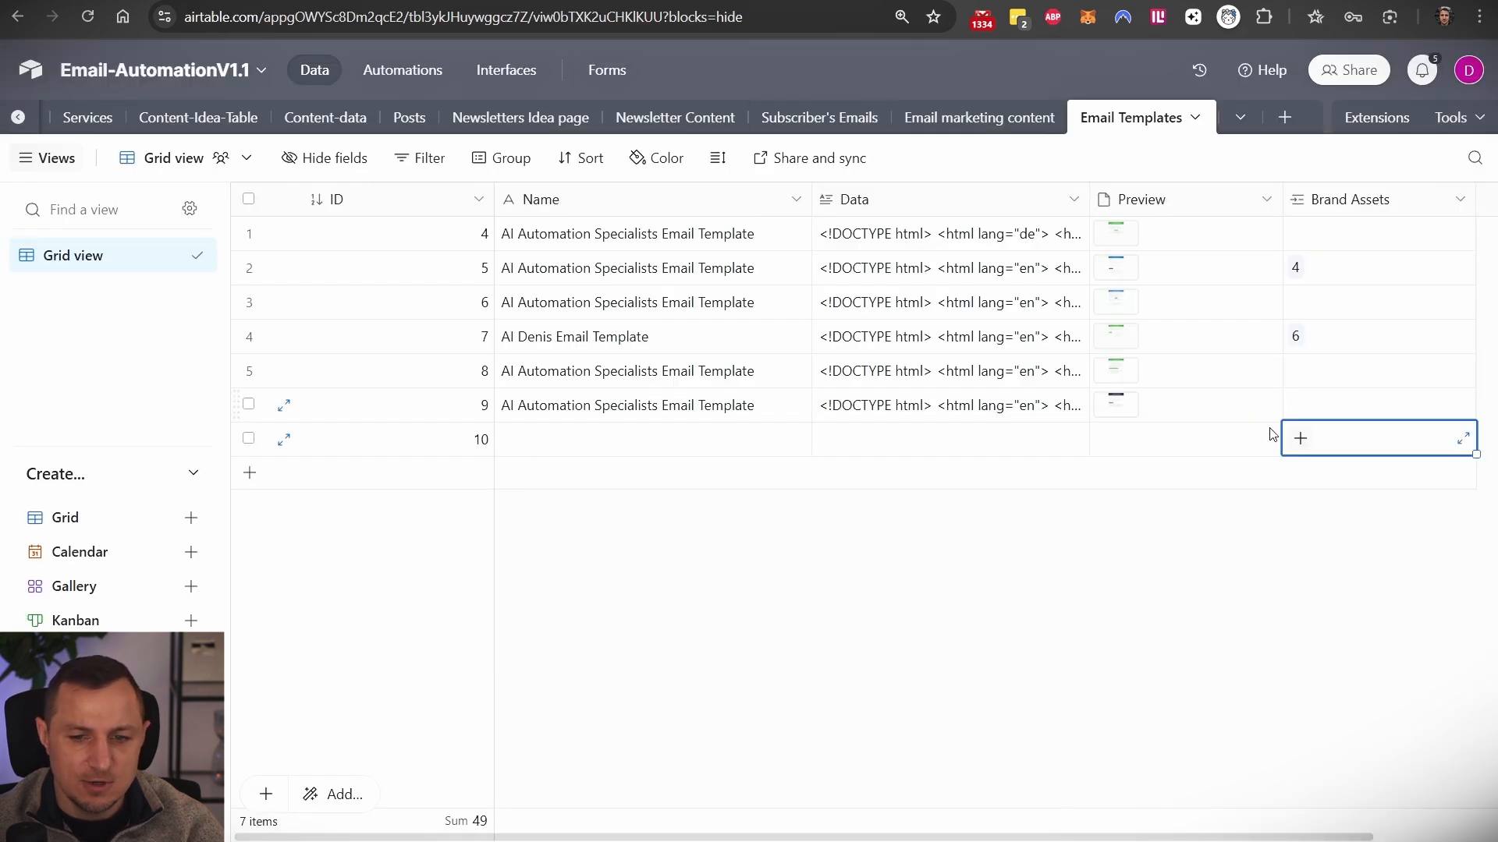
- Browse the brand picker for template 9's Brand Assets field and close it without linking
{"action": "left_click", "coordinate": [1308, 398]}
{"action": "left_click", "coordinate": [1299, 404]}
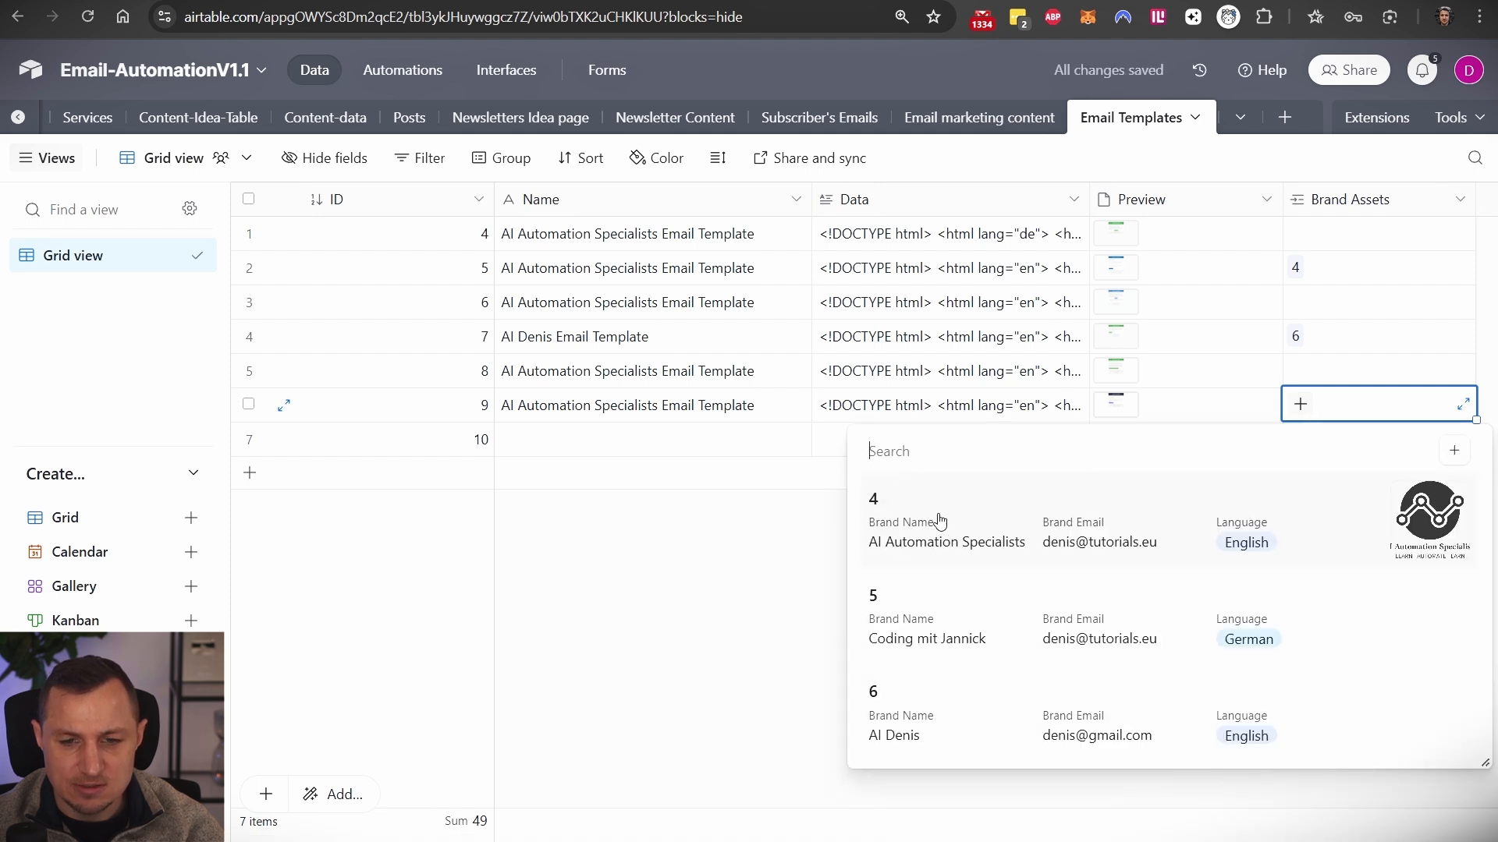
{"action": "left_click", "coordinate": [718, 646]}
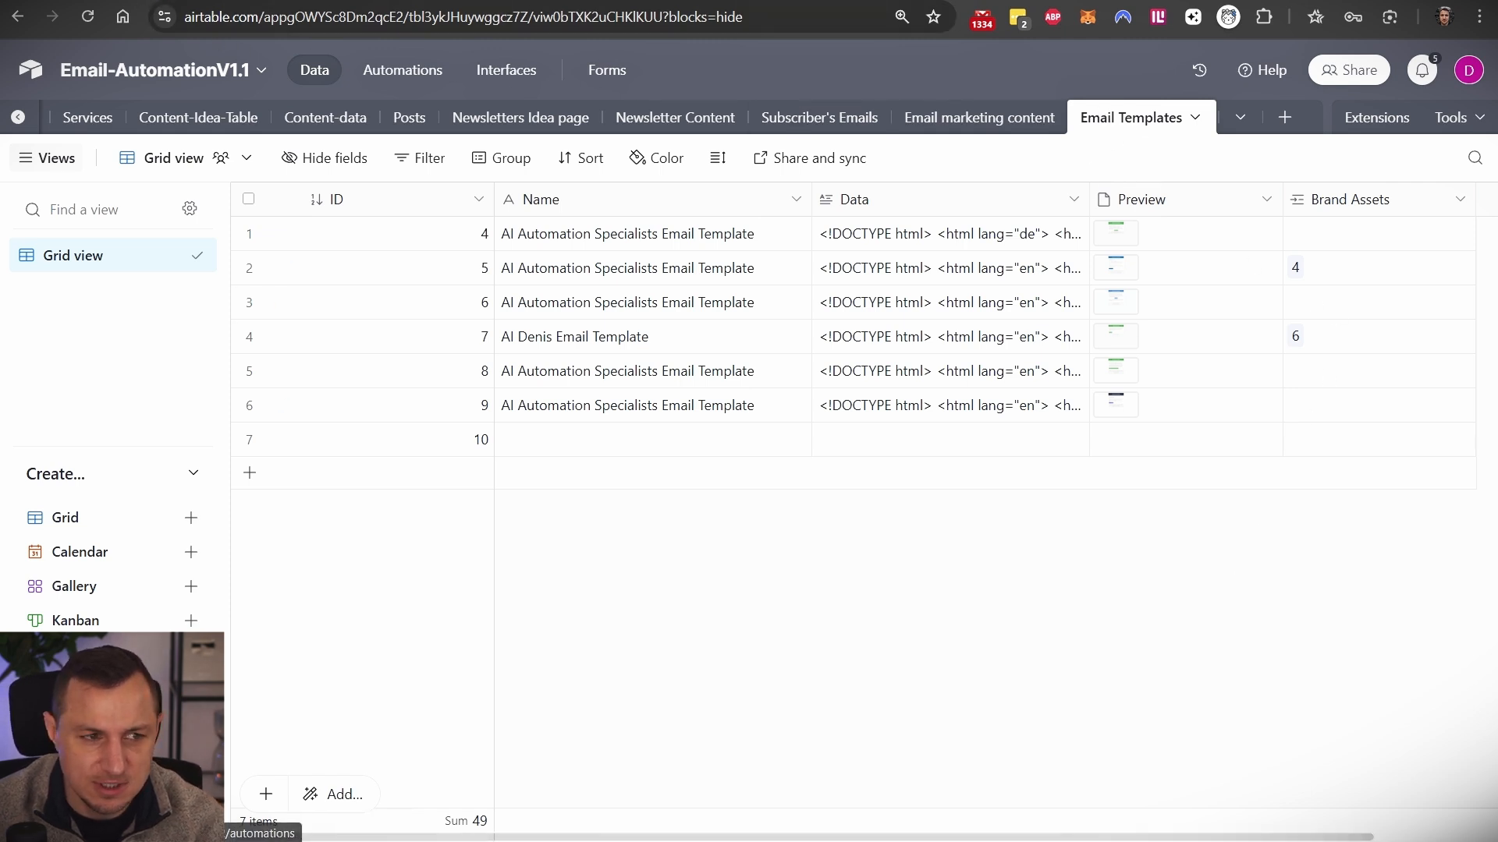
{"action": "left_click", "coordinate": [234, 1]}
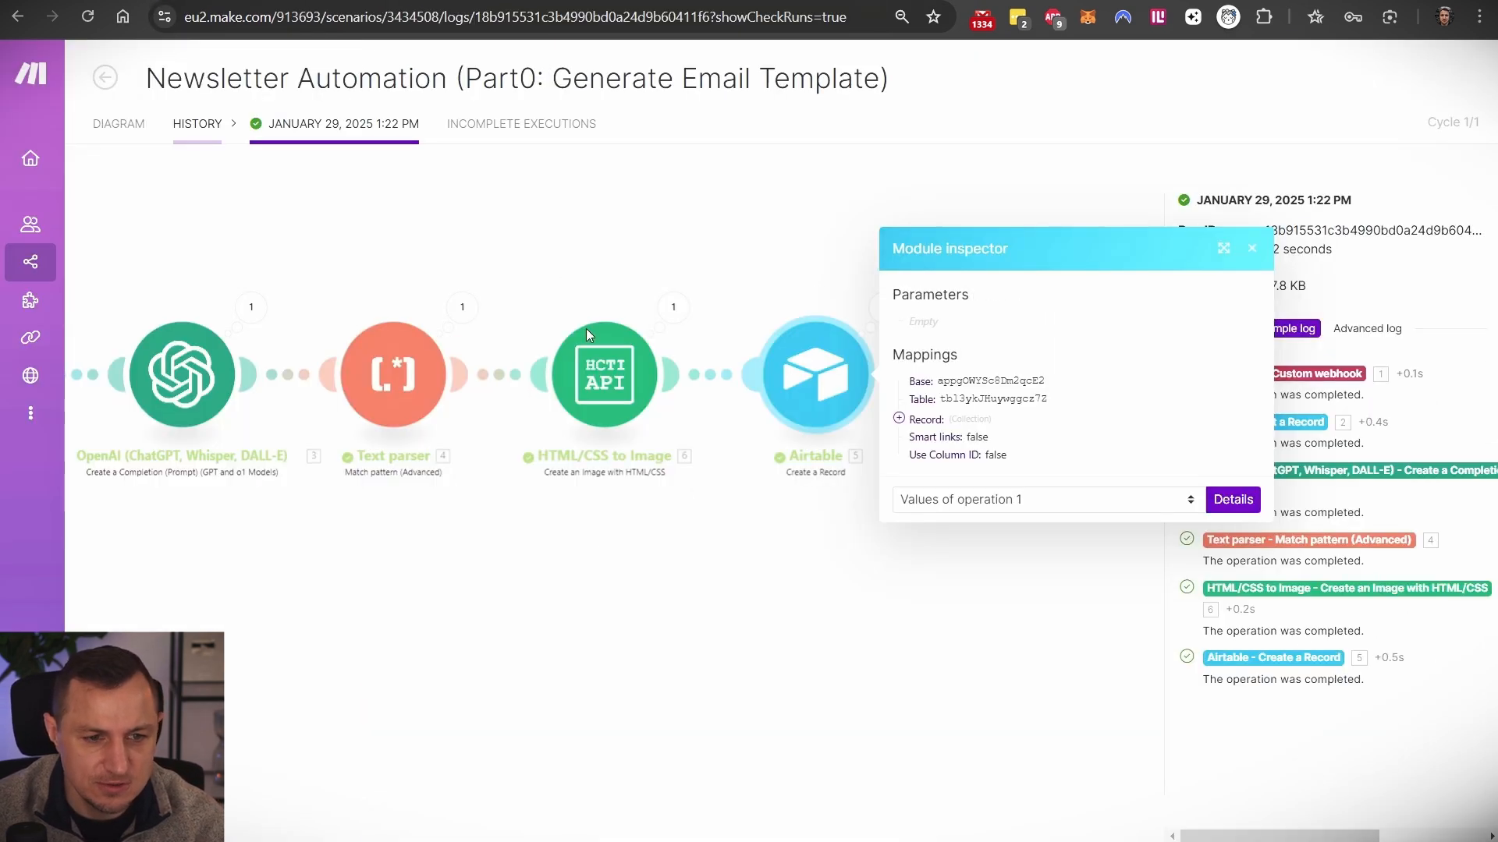
- Close the module inspector and start importing a blueprint from the scenario's extra options
{"action": "left_click", "coordinate": [586, 586]}
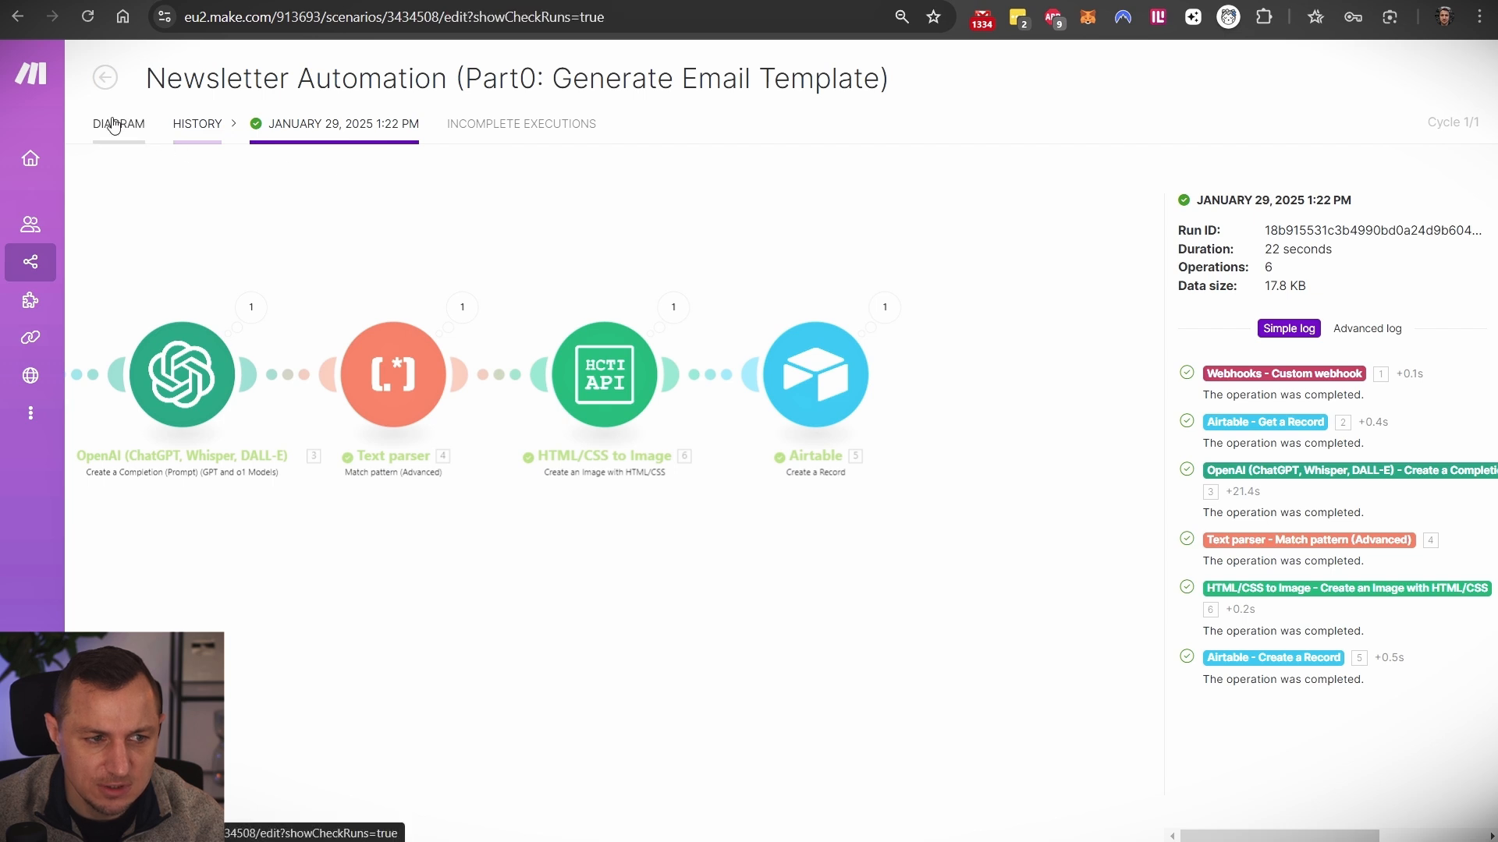
{"action": "left_click", "coordinate": [113, 124]}
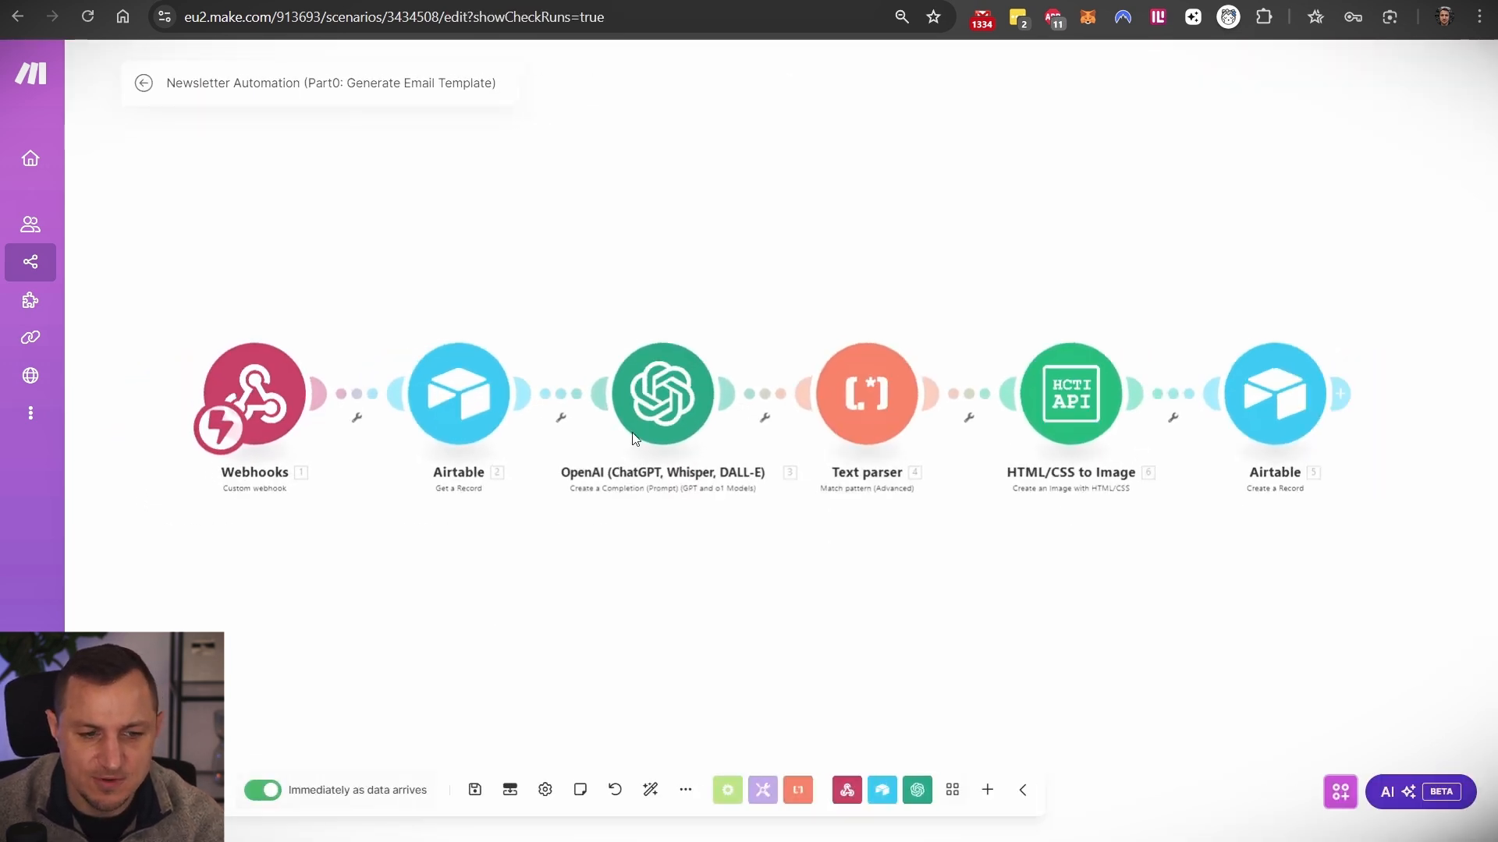
{"action": "left_click", "coordinate": [685, 790]}
{"action": "left_click", "coordinate": [627, 754]}
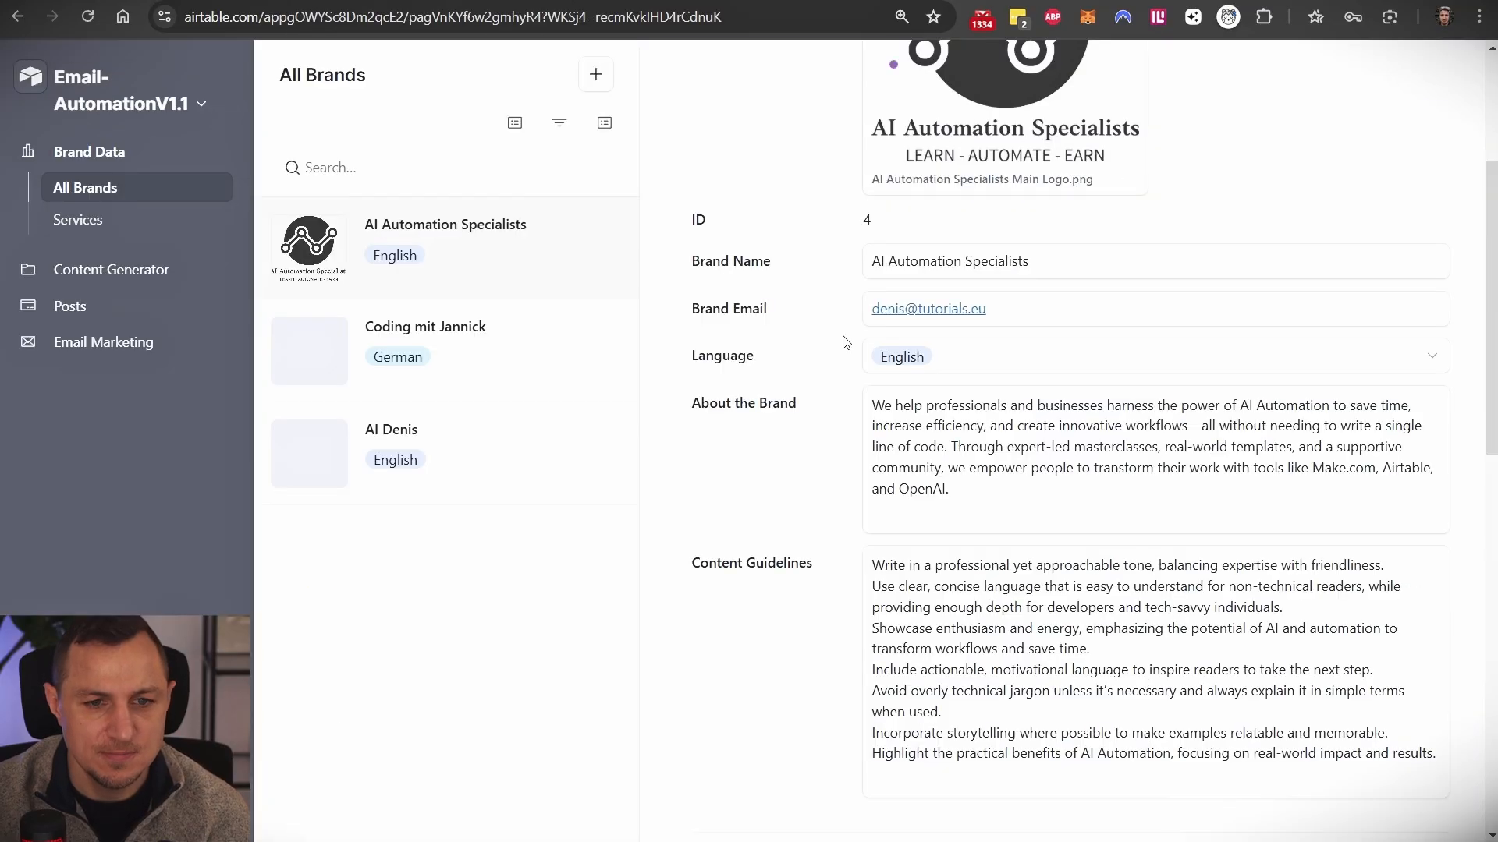
- Open the content-idea scenario's webhook, then inspect Generate Newsletter Idea's button trigger
{"action": "scroll", "coordinate": [842, 341], "scroll_direction": "up", "scroll_amount": 4}
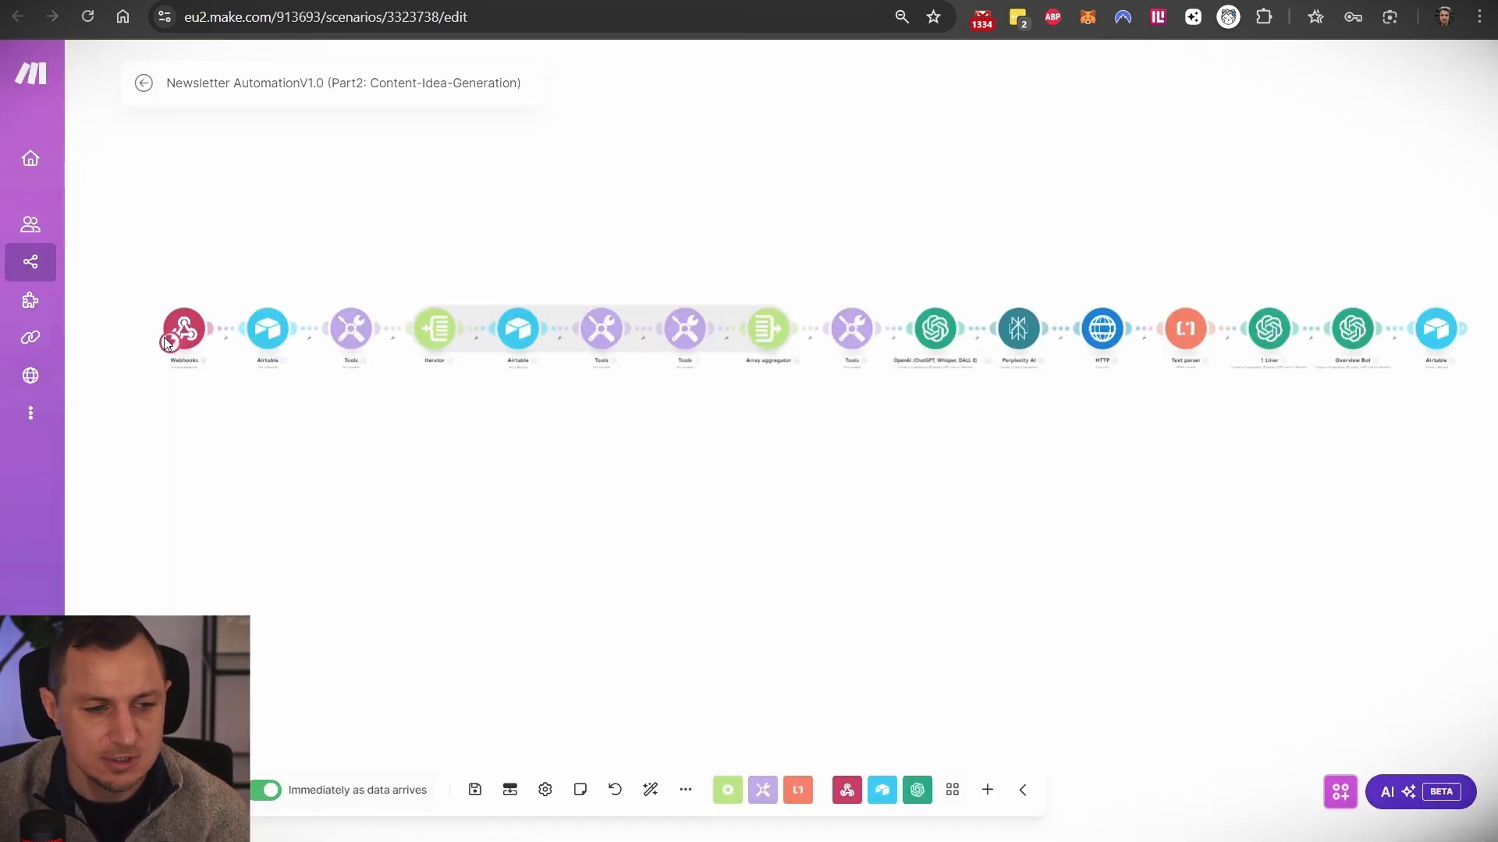
{"action": "left_click", "coordinate": [185, 332]}
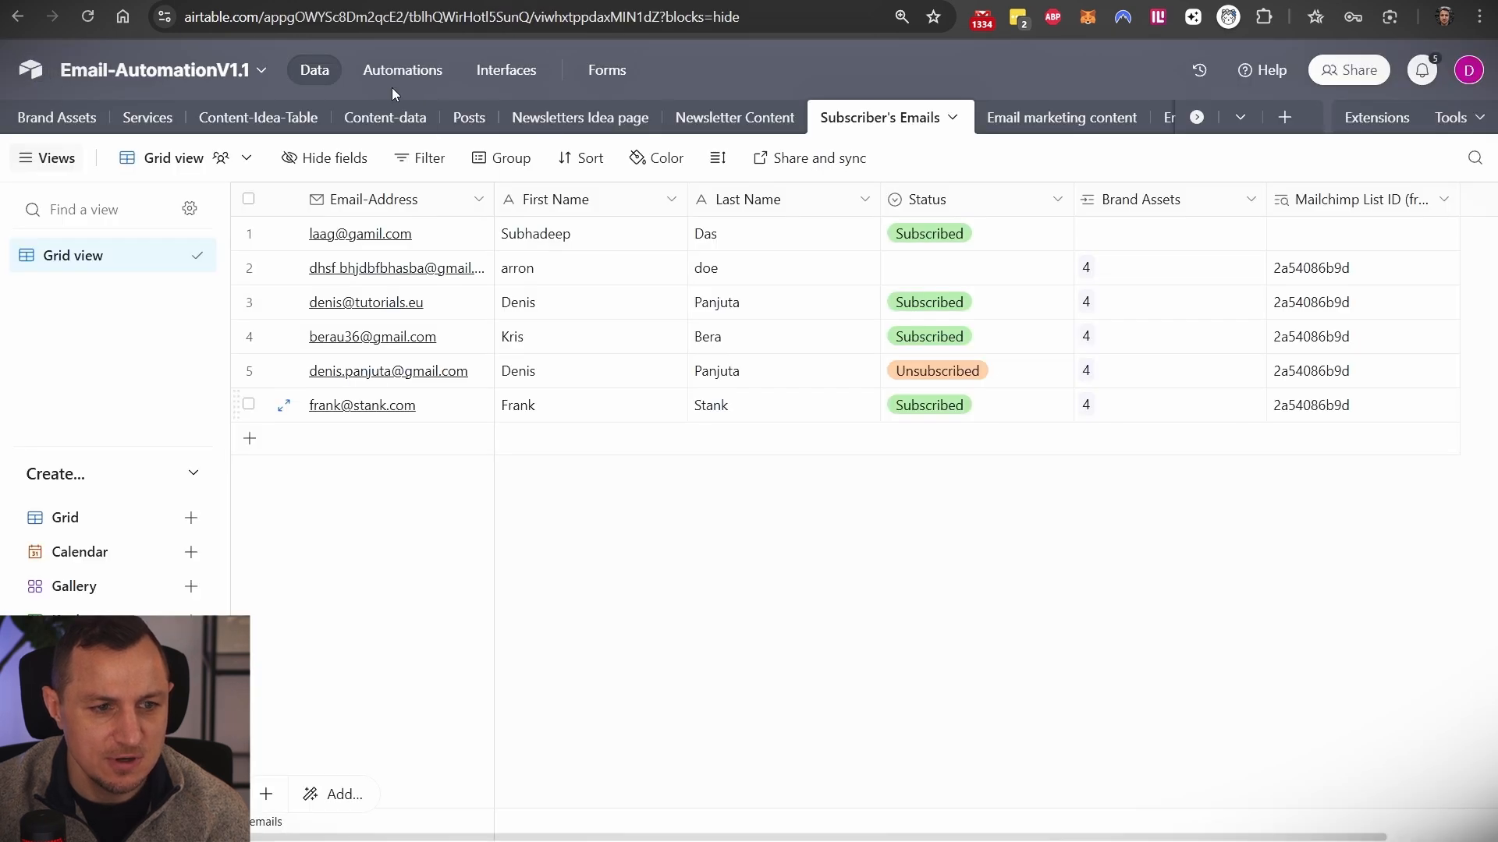
{"action": "left_click", "coordinate": [404, 71]}
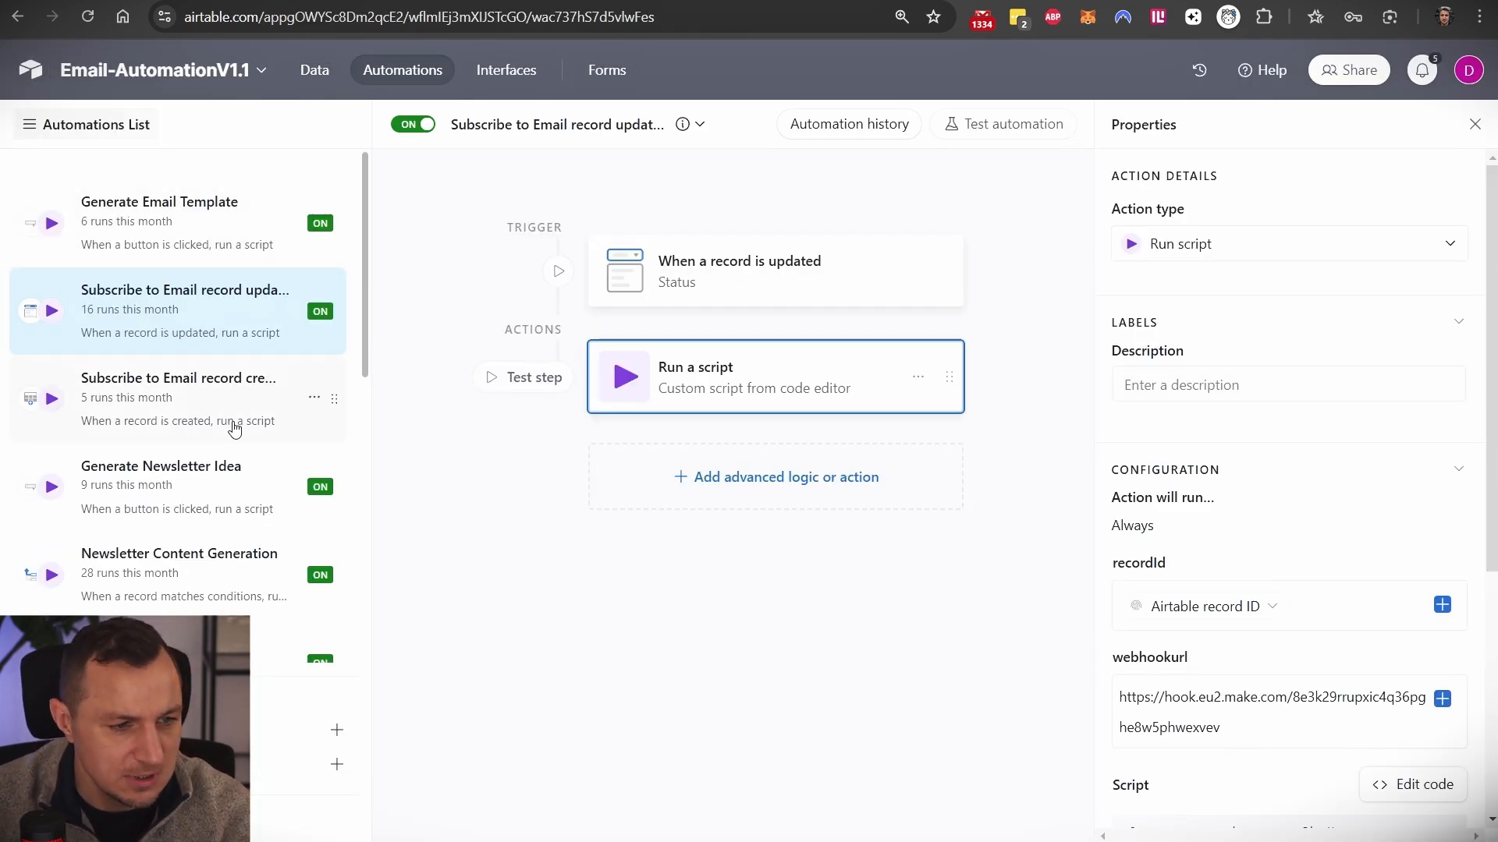
{"action": "left_click", "coordinate": [178, 499]}
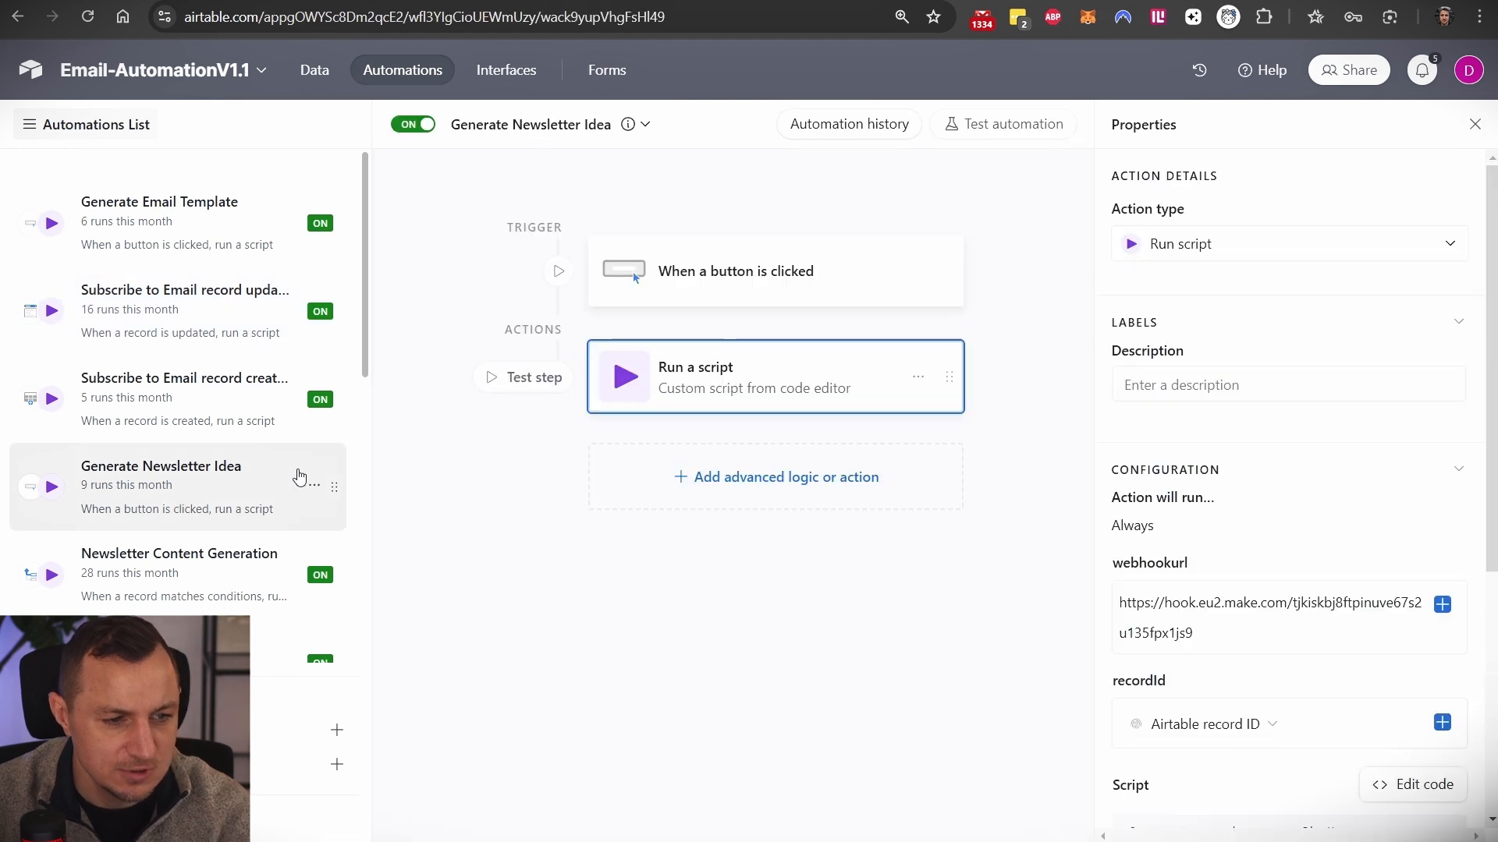
{"action": "left_click", "coordinate": [775, 279]}
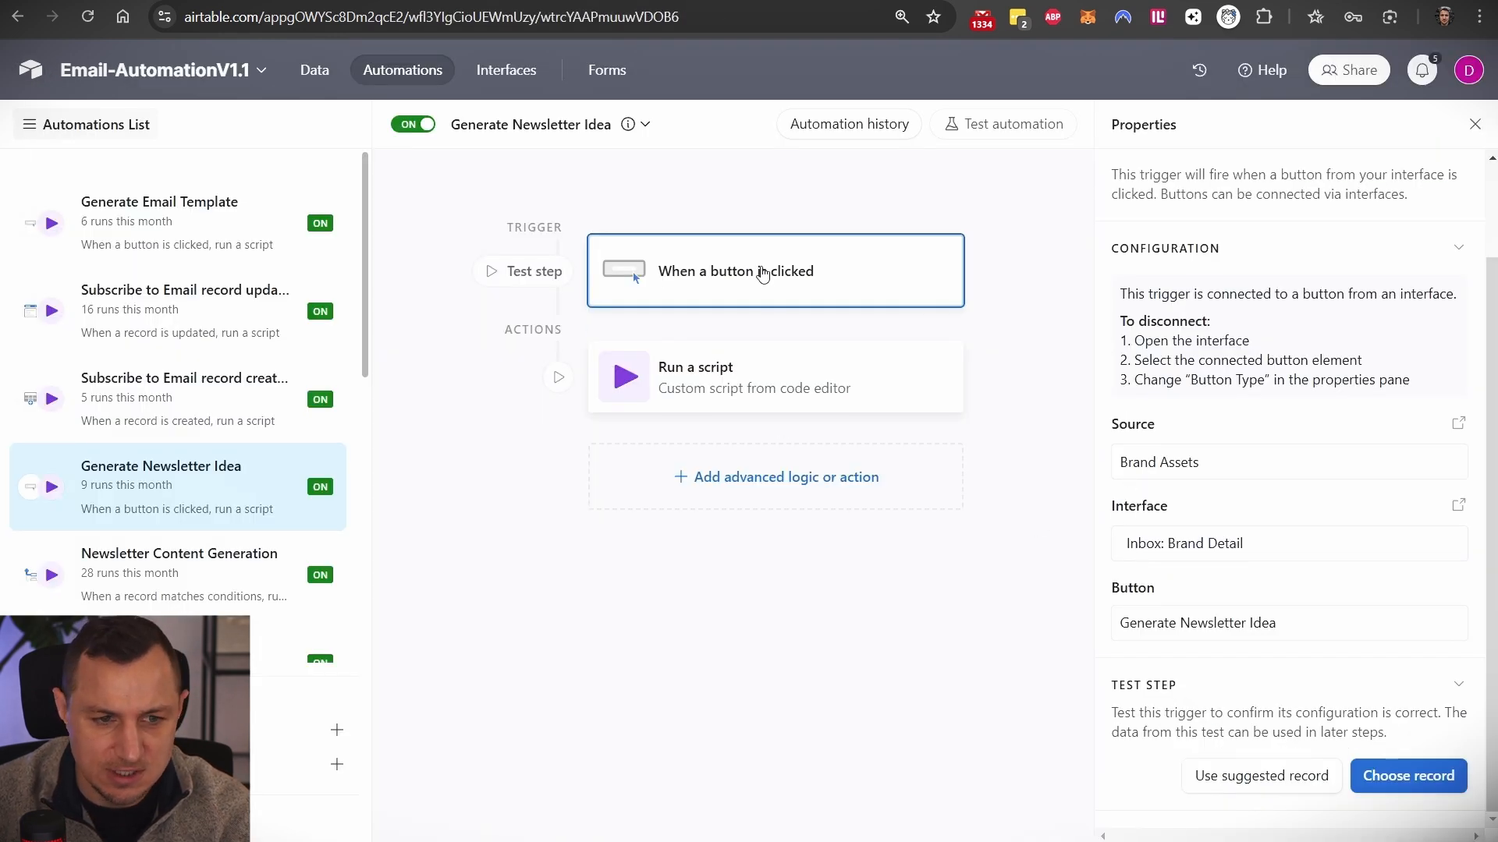
- Review the Run a script action's webhook code, then copy Make's webhook address
{"action": "left_click", "coordinate": [760, 361]}
{"action": "scroll", "coordinate": [1251, 532], "scroll_direction": "down", "scroll_amount": 3}
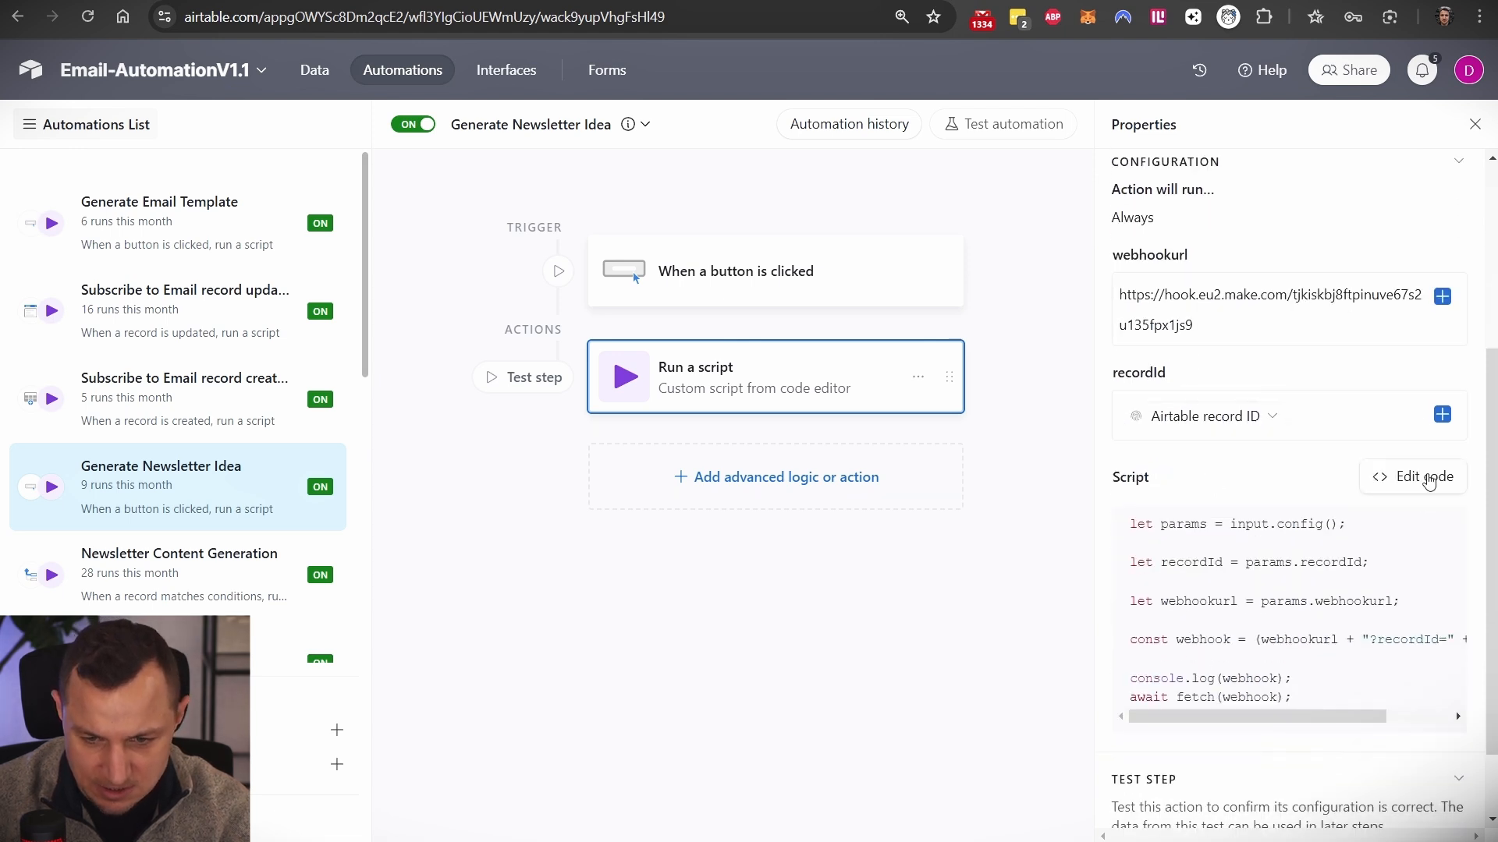
{"action": "left_click", "coordinate": [1420, 475]}
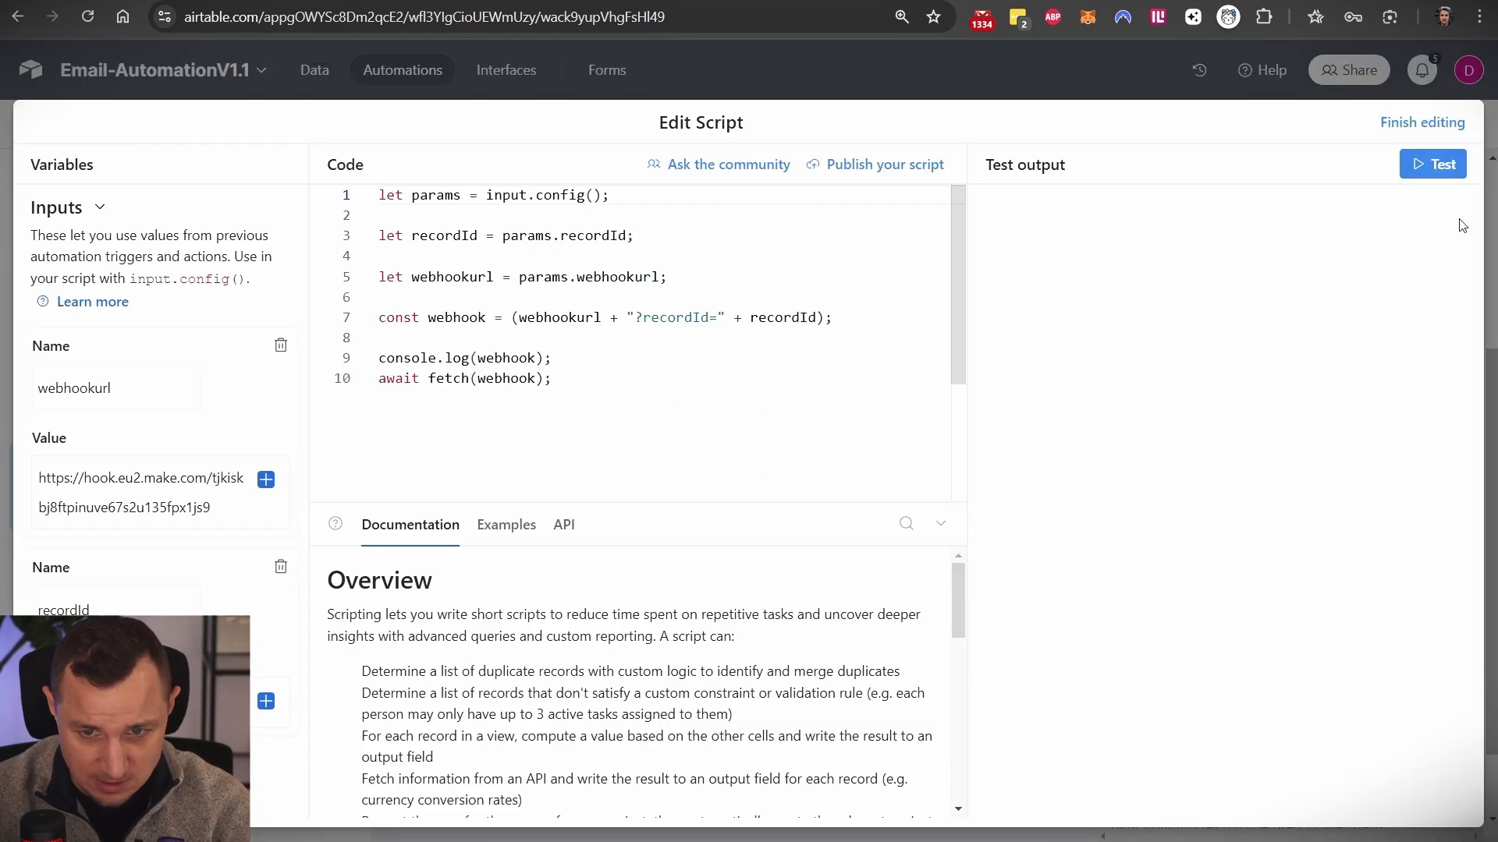
{"action": "left_click", "coordinate": [1442, 123]}
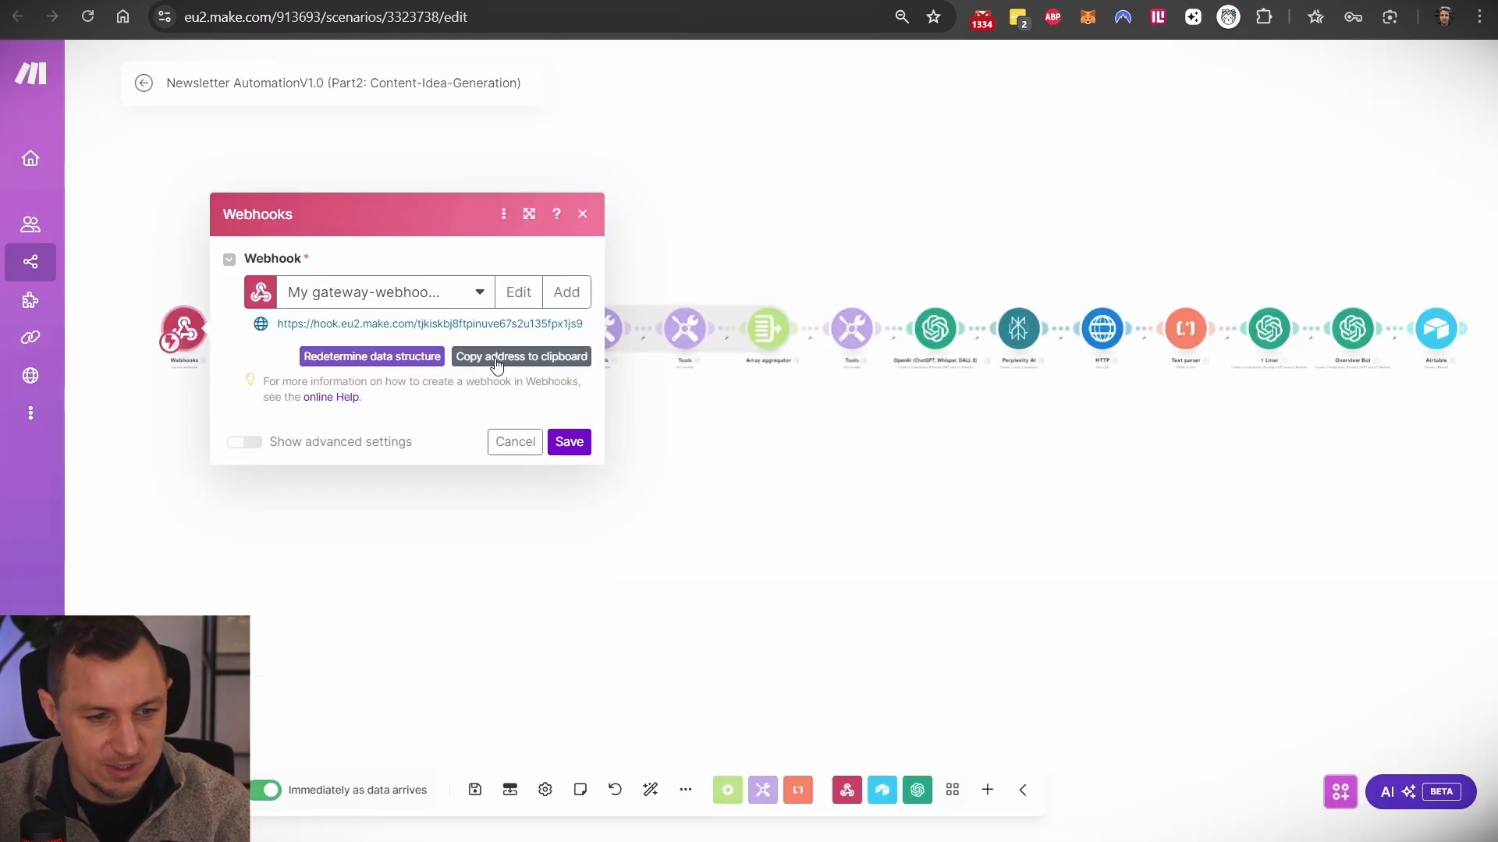
{"action": "left_click", "coordinate": [461, 356]}
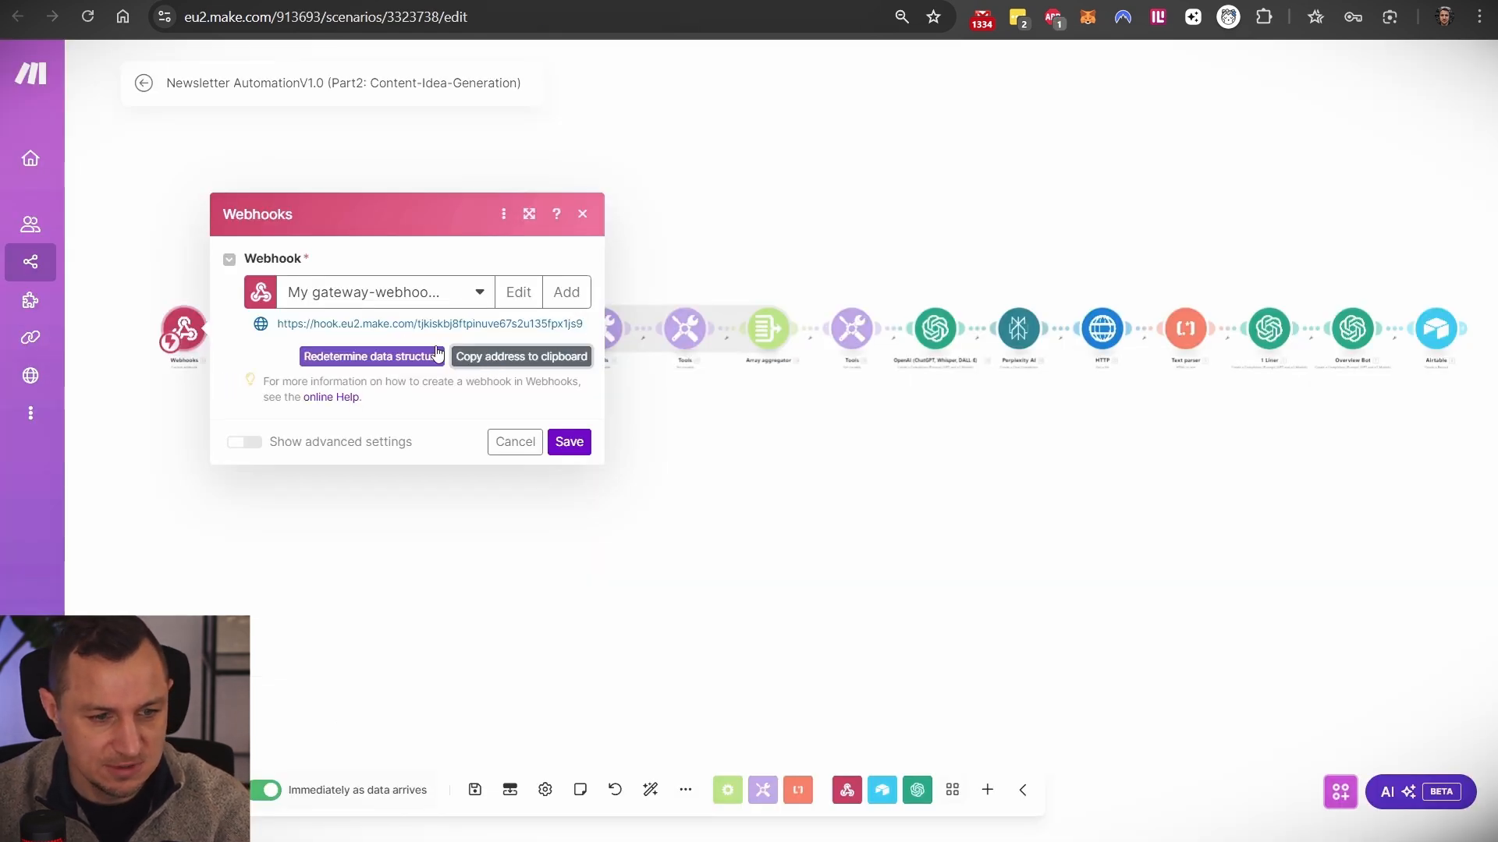
- Replace the script's webhookurl input value with the copied Make webhook URL
{"action": "left_click", "coordinate": [686, 164]}
{"action": "scroll", "coordinate": [312, 326], "scroll_direction": "up", "scroll_amount": 4}
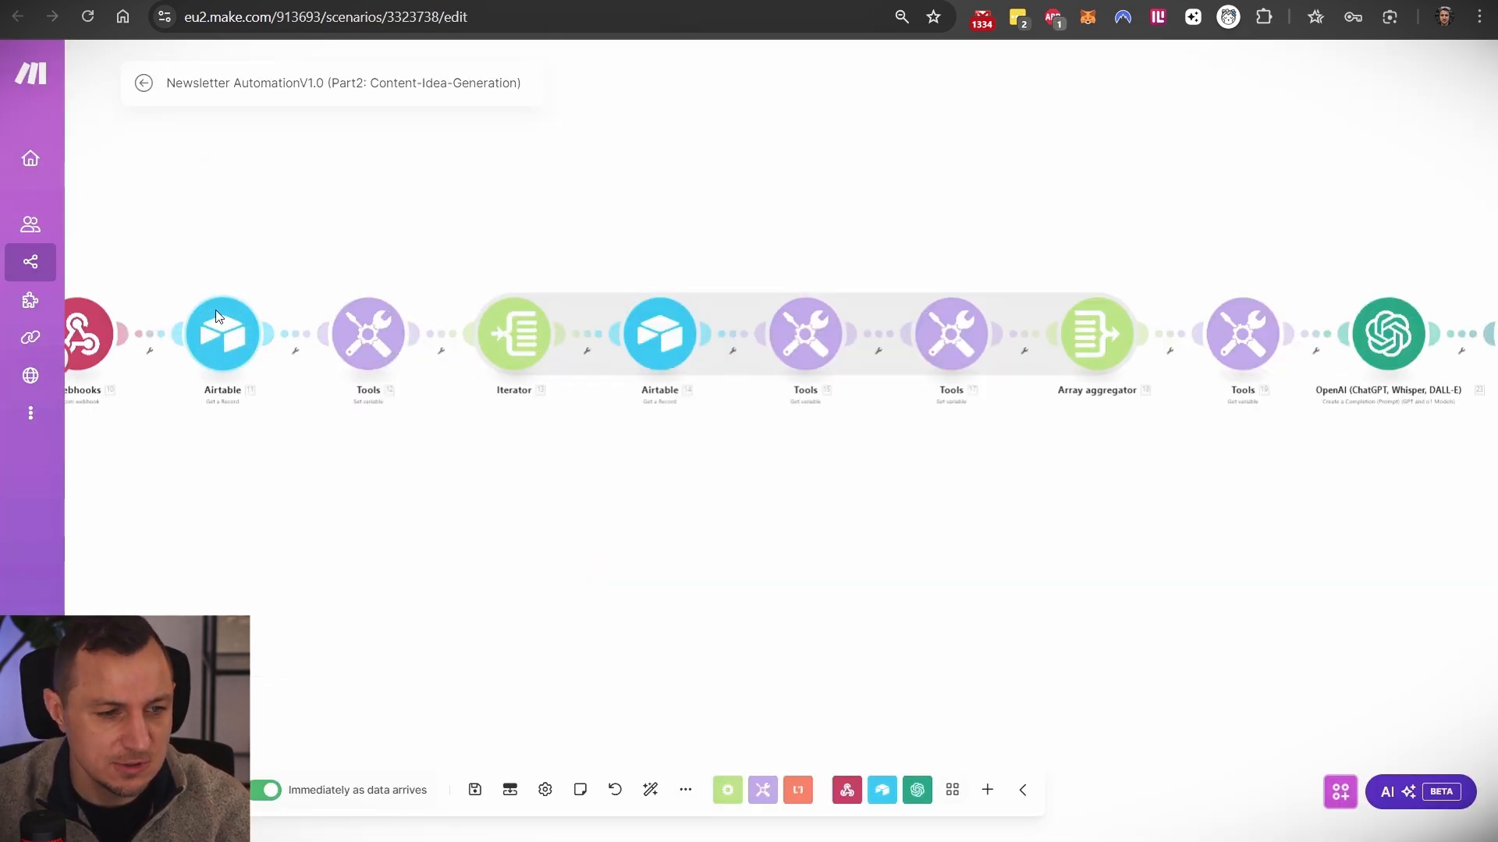
{"action": "left_click_drag", "start_coordinate": [164, 410], "coordinate": [381, 425]}
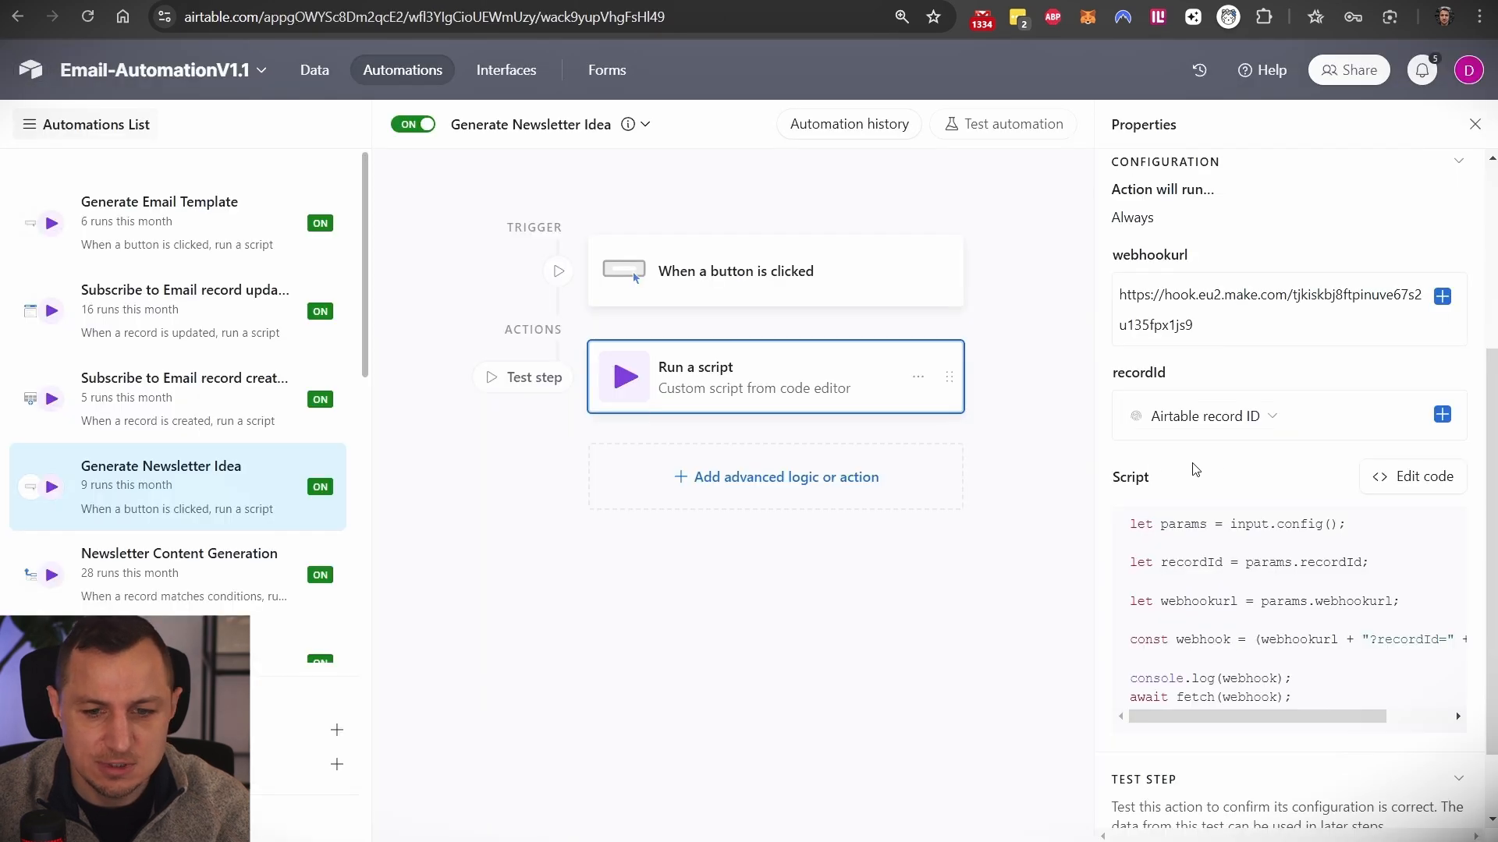
{"action": "left_click", "coordinate": [1184, 295]}
{"action": "key", "text": "ctrl+a"}
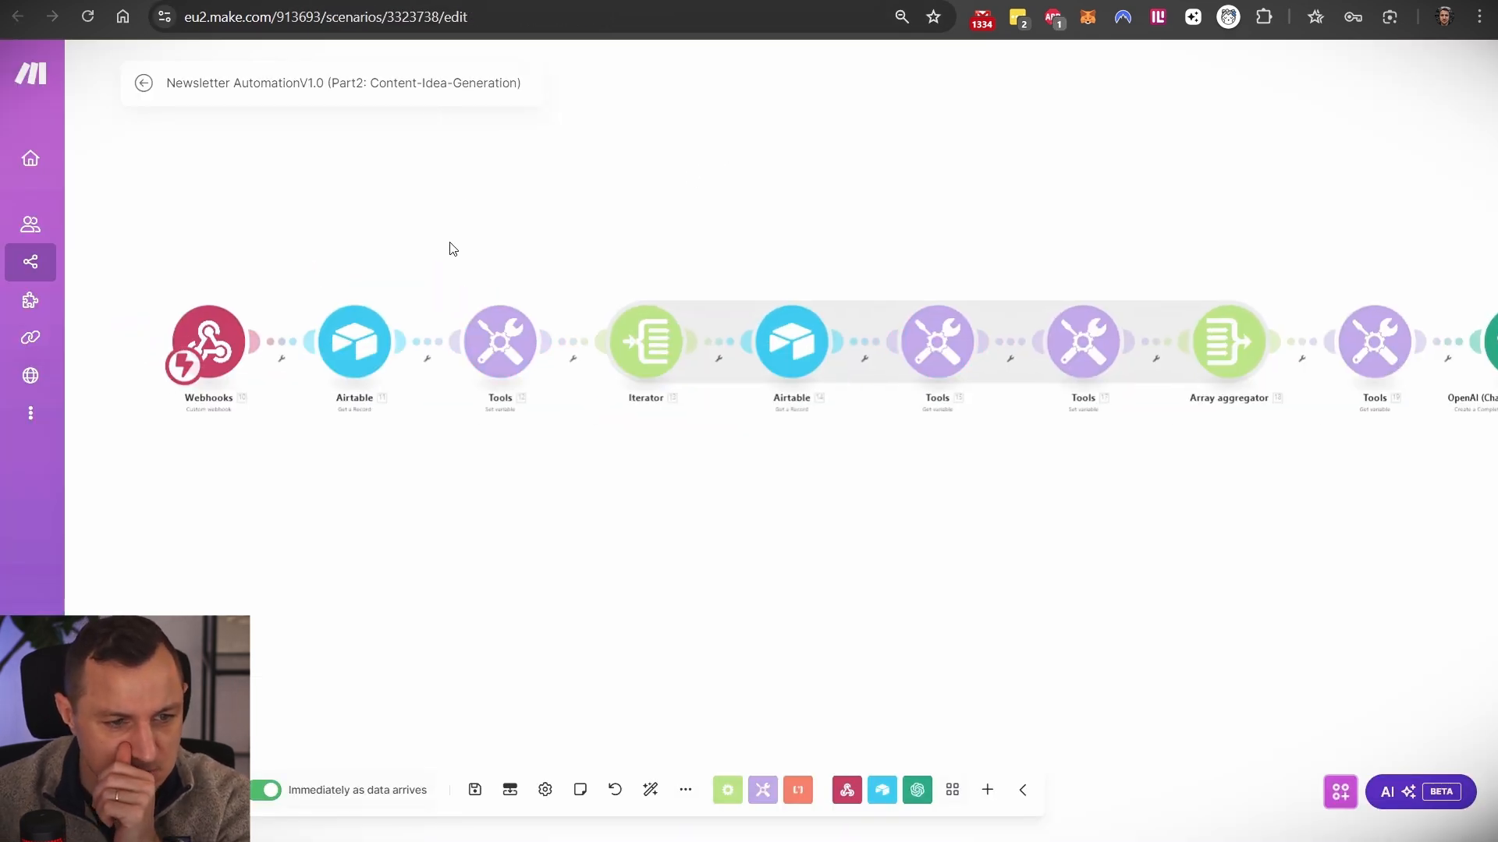
- Review the Airtable and Tools modules' Base, Table and Record ID settings in Make
{"action": "mouse_move", "coordinate": [909, 536]}
{"action": "left_mouse_down"}
{"action": "mouse_move", "coordinate": [582, 555]}
{"action": "mouse_move", "coordinate": [1213, 514]}
{"action": "mouse_move", "coordinate": [912, 541]}
{"action": "left_mouse_up"}
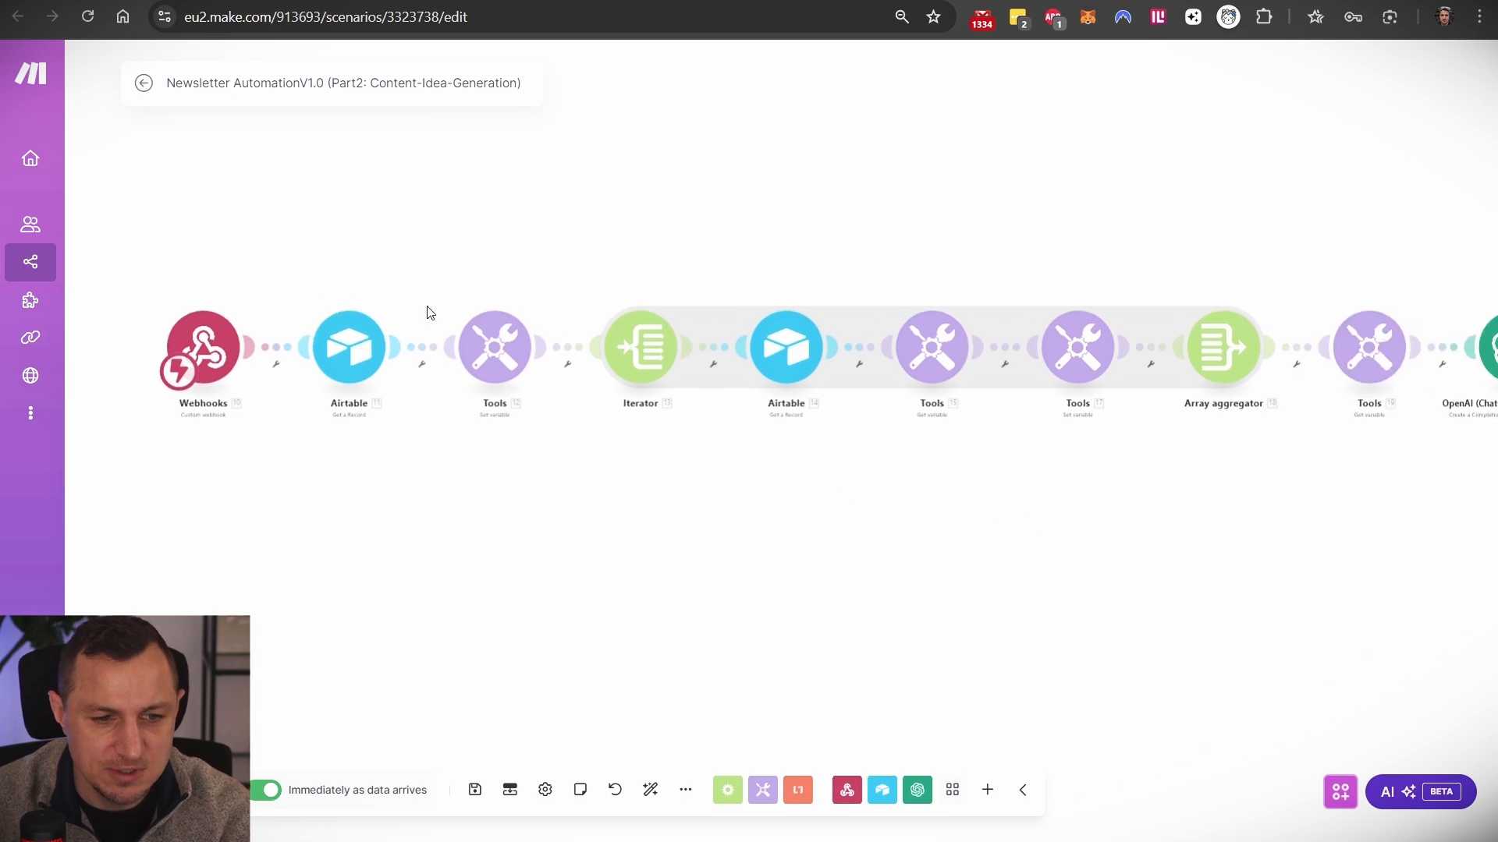
{"action": "left_click", "coordinate": [351, 360]}
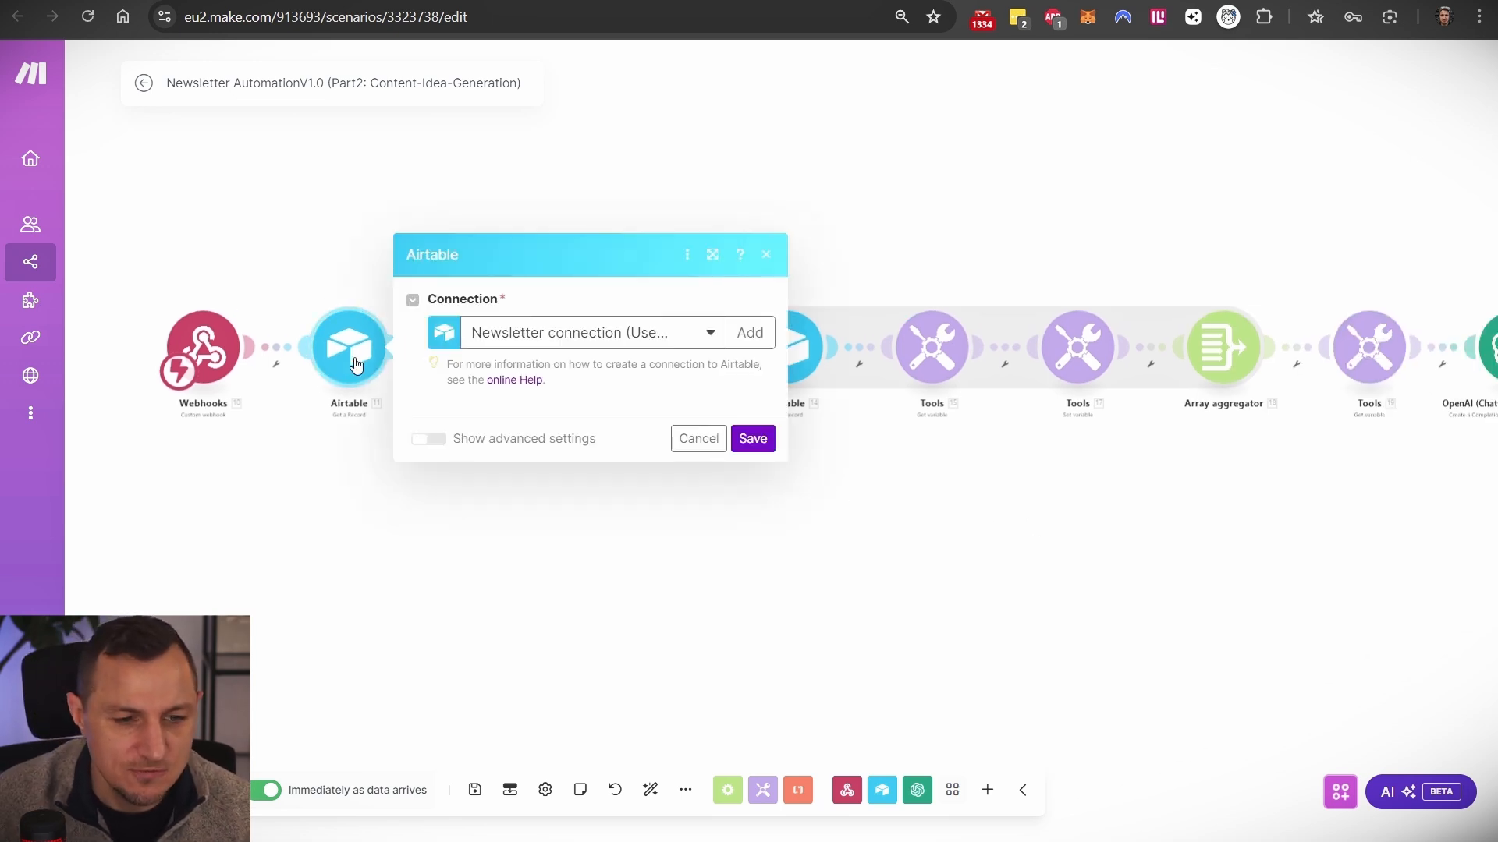
{"action": "left_click", "coordinate": [319, 581]}
{"action": "left_click", "coordinate": [507, 357]}
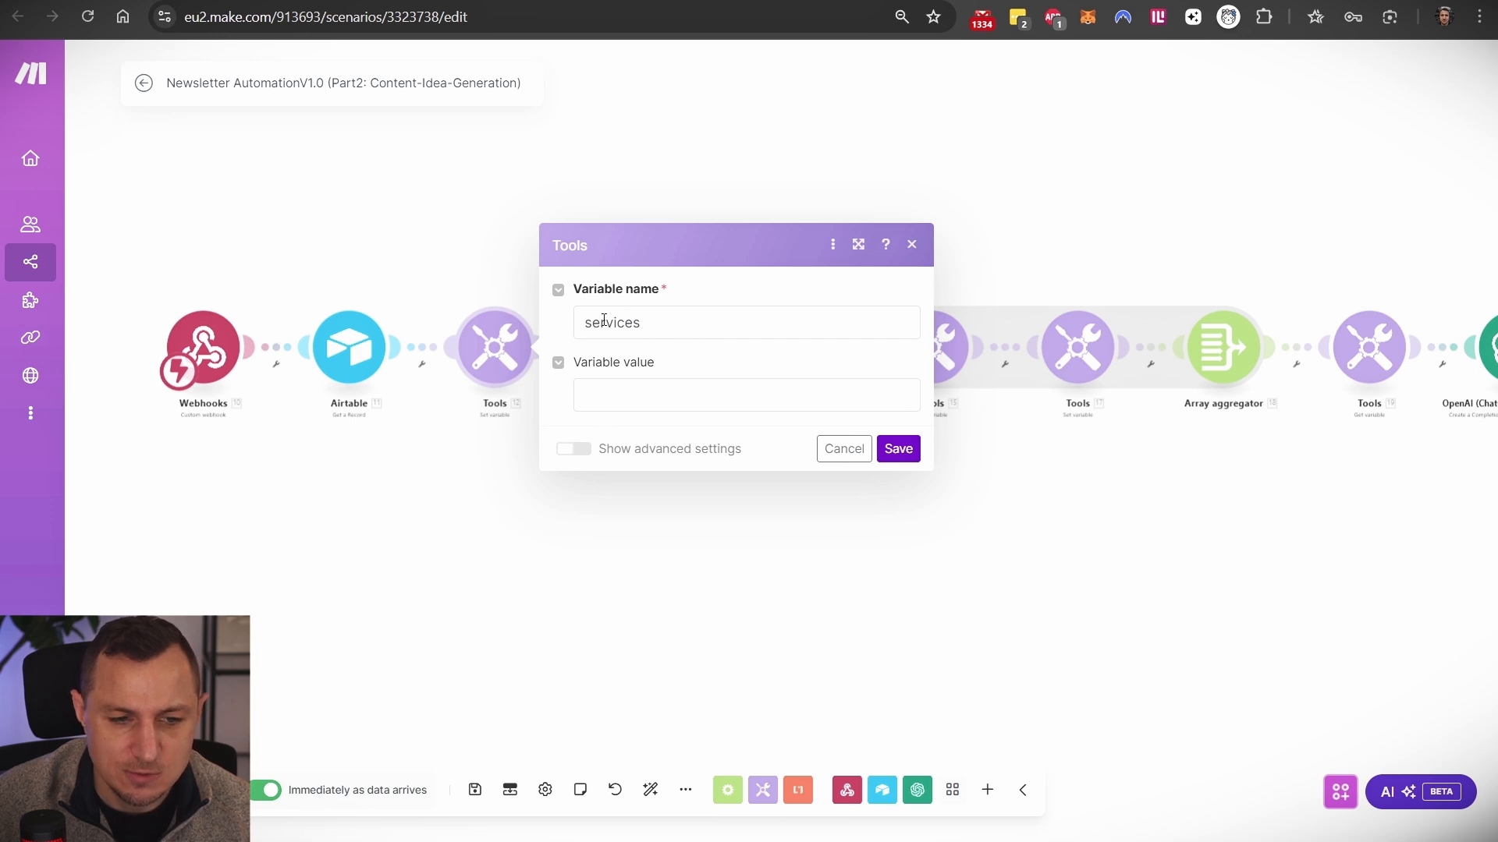
{"action": "left_click_drag", "start_coordinate": [875, 524], "coordinate": [531, 547]}
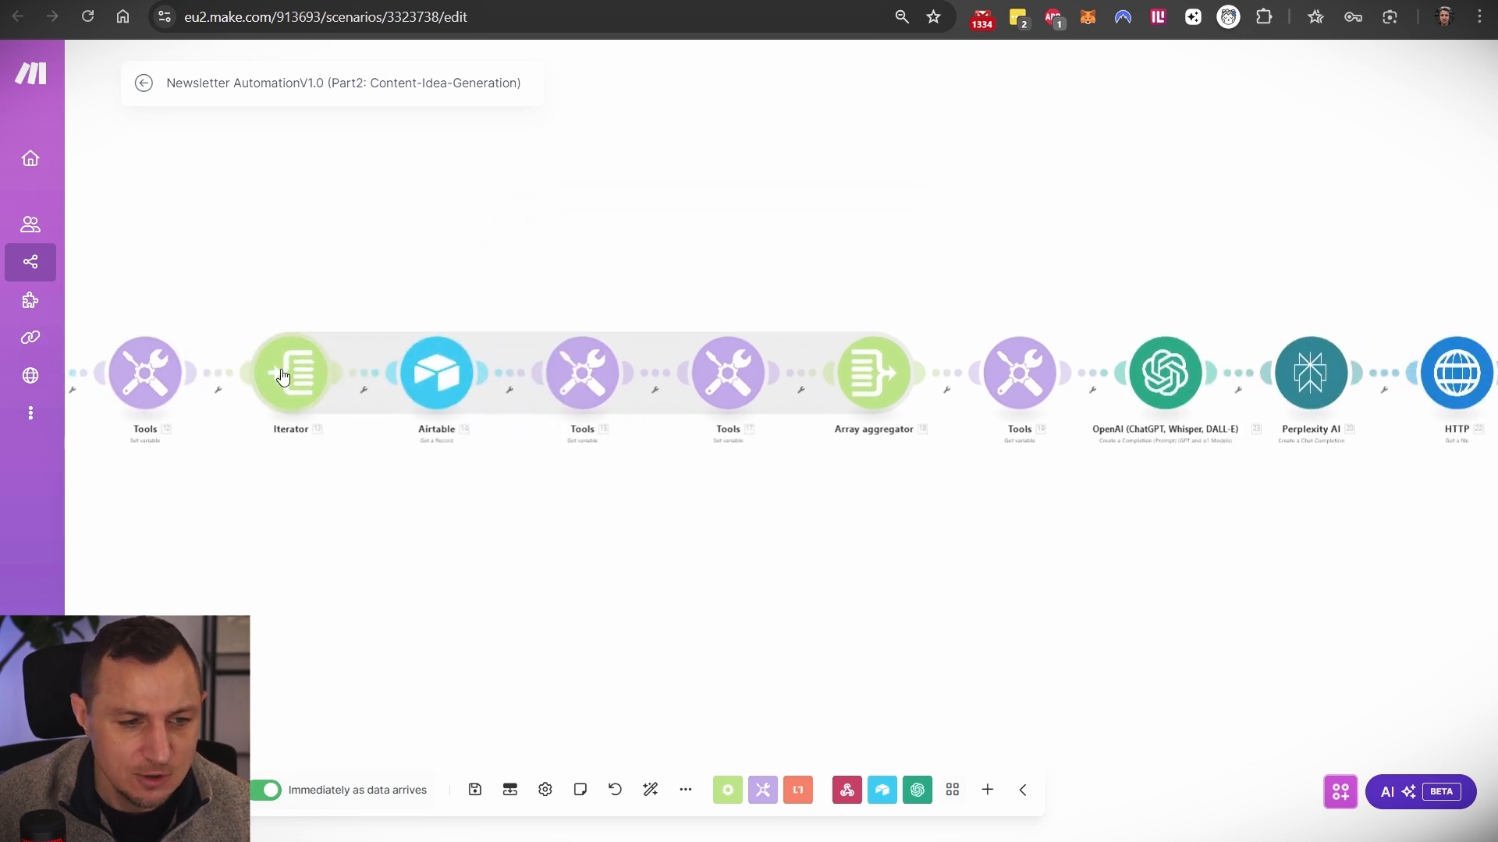
{"action": "left_click_drag", "start_coordinate": [463, 482], "coordinate": [855, 445]}
{"action": "left_click", "coordinate": [287, 342]}
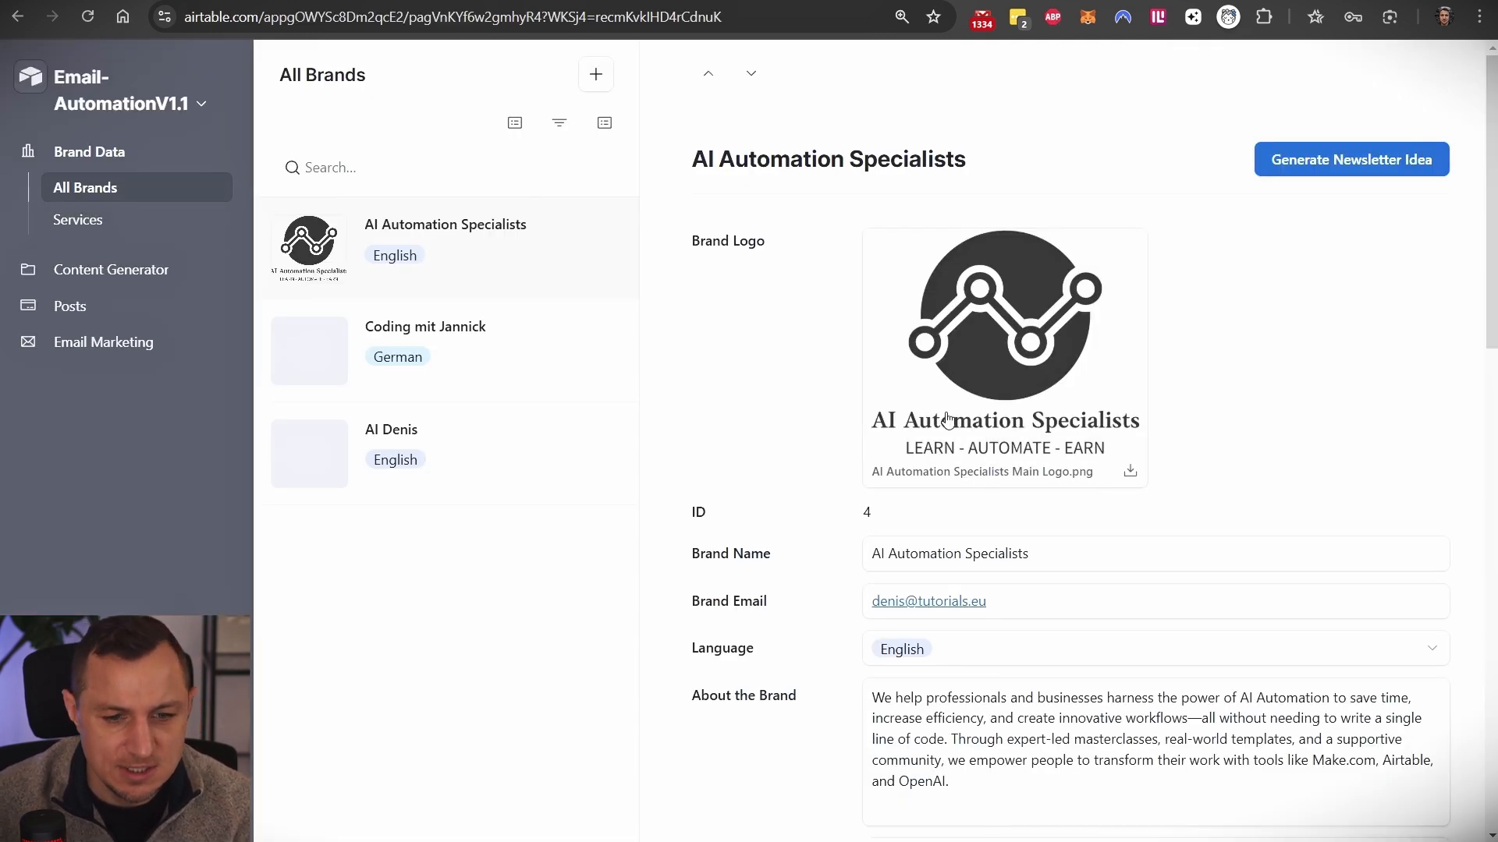
{"action": "scroll", "coordinate": [946, 421], "scroll_direction": "down", "scroll_amount": 12}
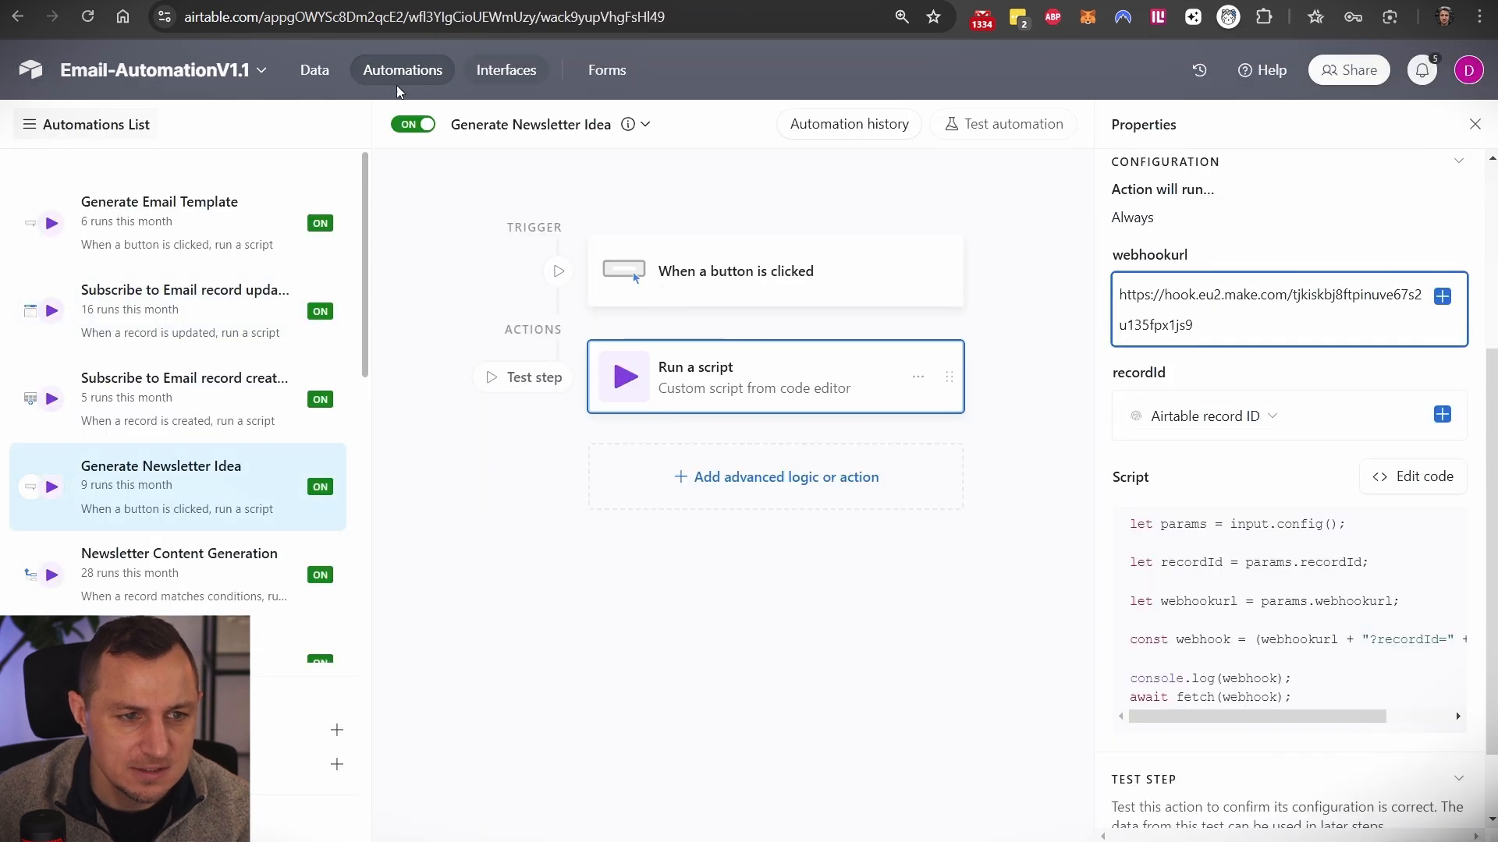
- Open the Brand Assets table and inspect brand 4's linked services 1 and 2
{"action": "left_click", "coordinate": [313, 69]}
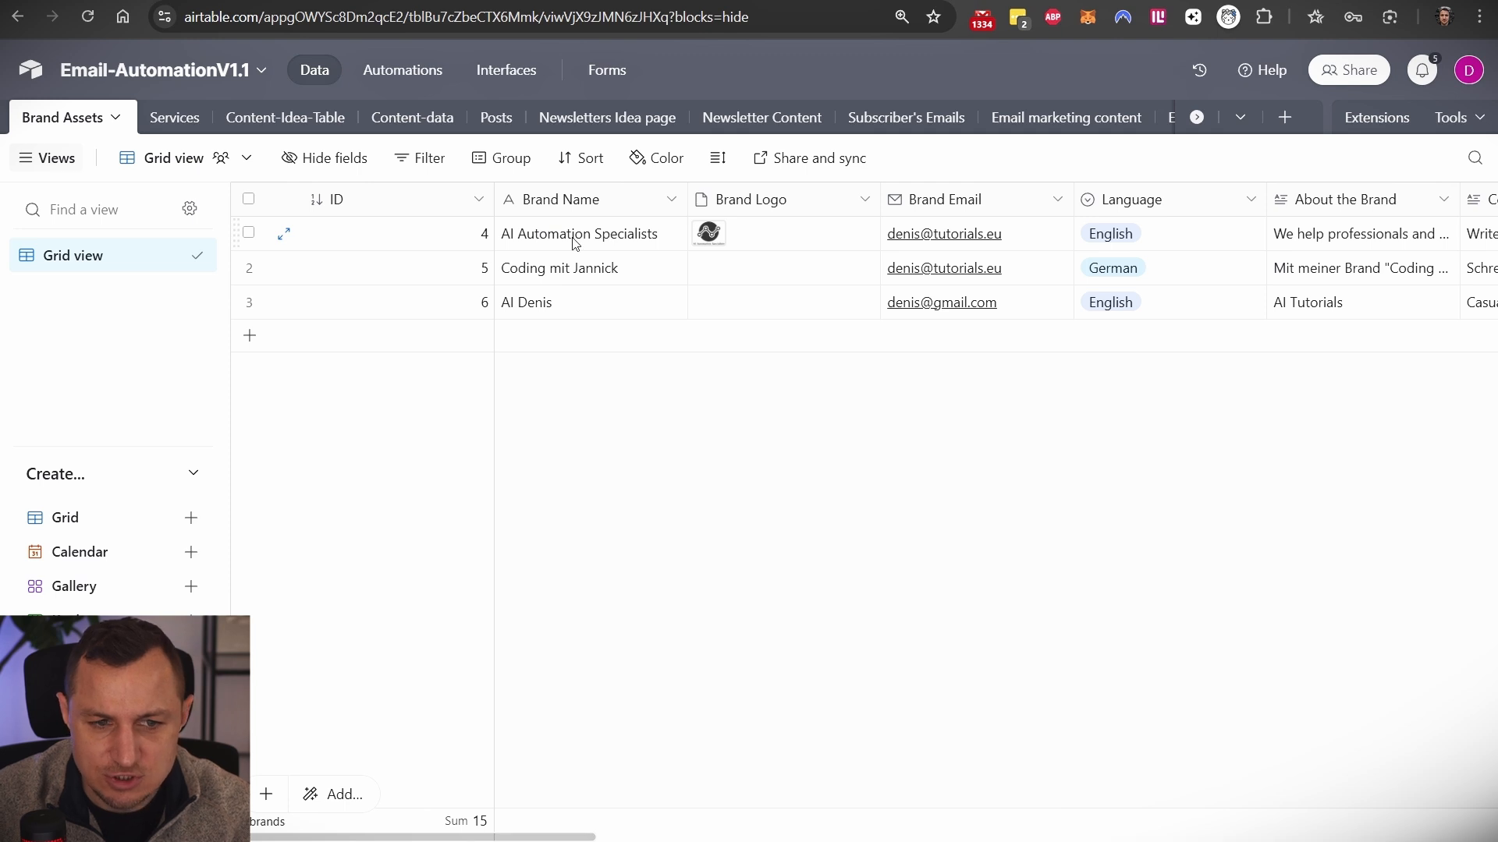
{"action": "scroll", "coordinate": [1252, 269], "scroll_direction": "right", "scroll_amount": 10}
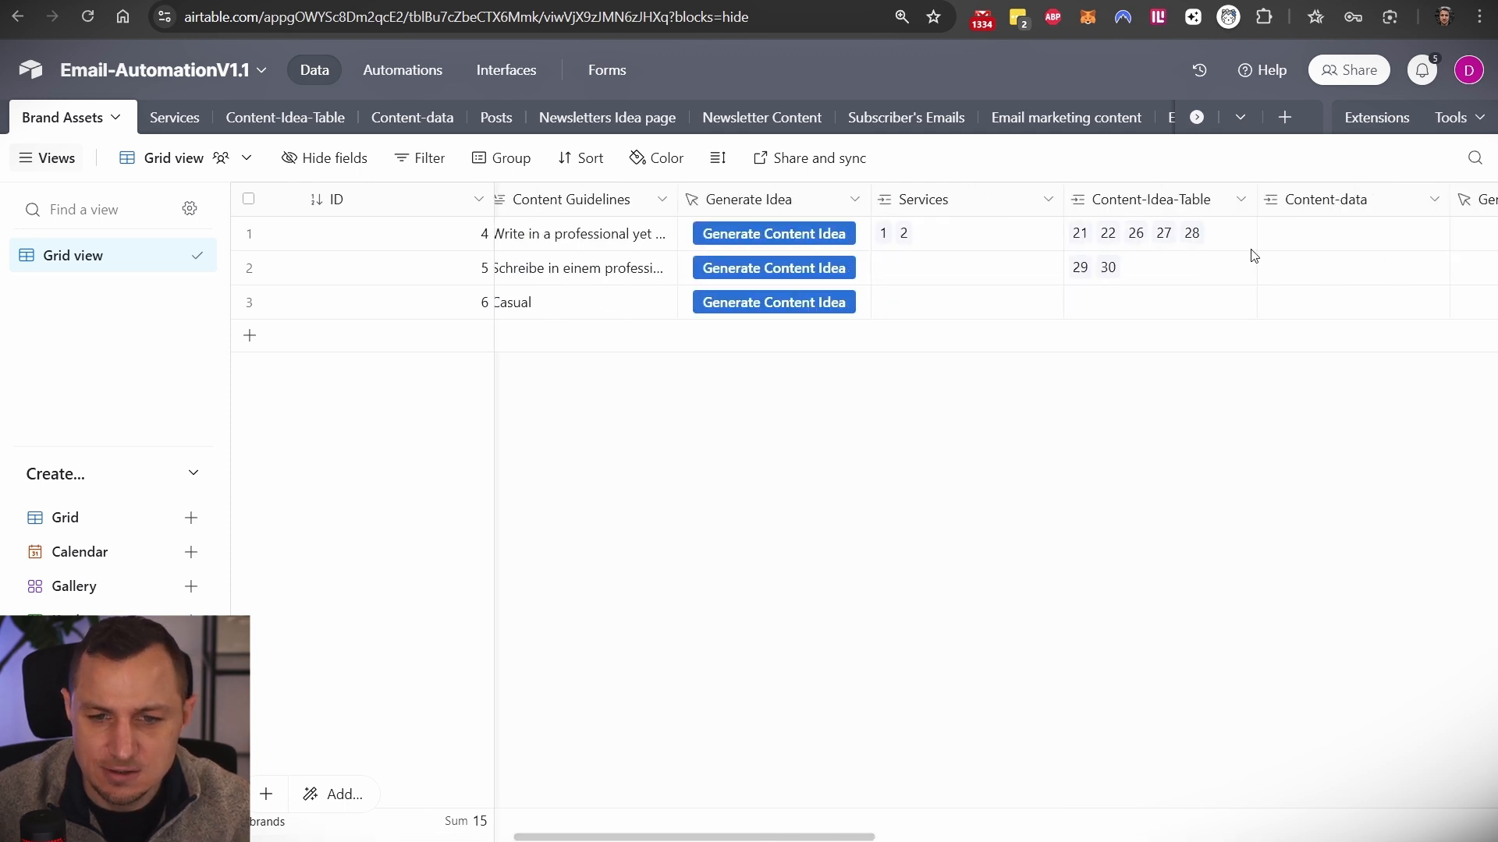
{"action": "left_click", "coordinate": [916, 220]}
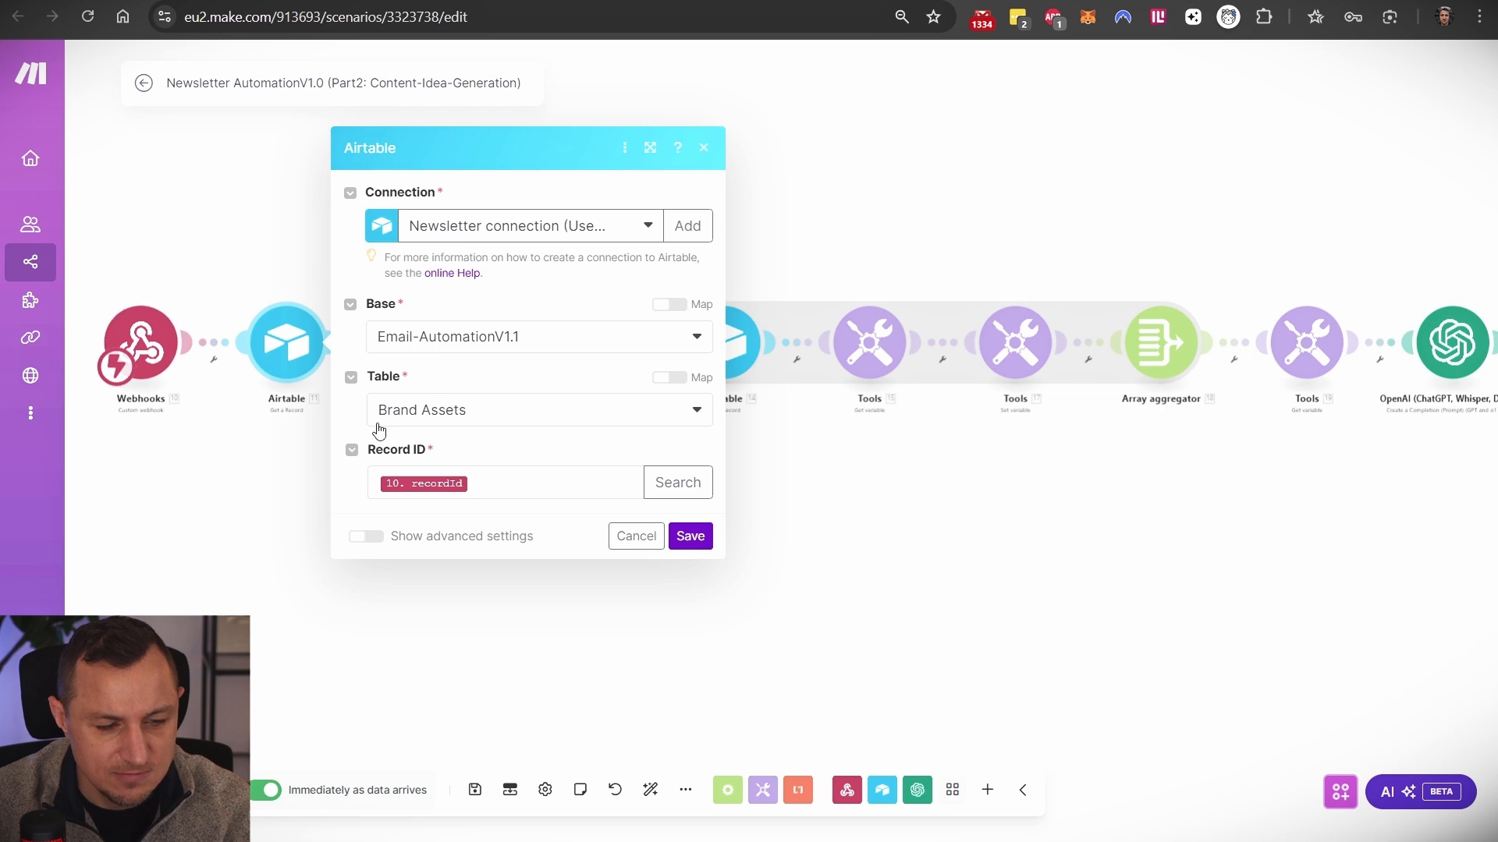
- Select the Iterator-to-Array aggregator chain, review Tools [15] and Airtable [14], then open Services
{"action": "left_click", "coordinate": [818, 523]}
{"action": "left_click_drag", "start_coordinate": [686, 380], "coordinate": [1232, 506]}
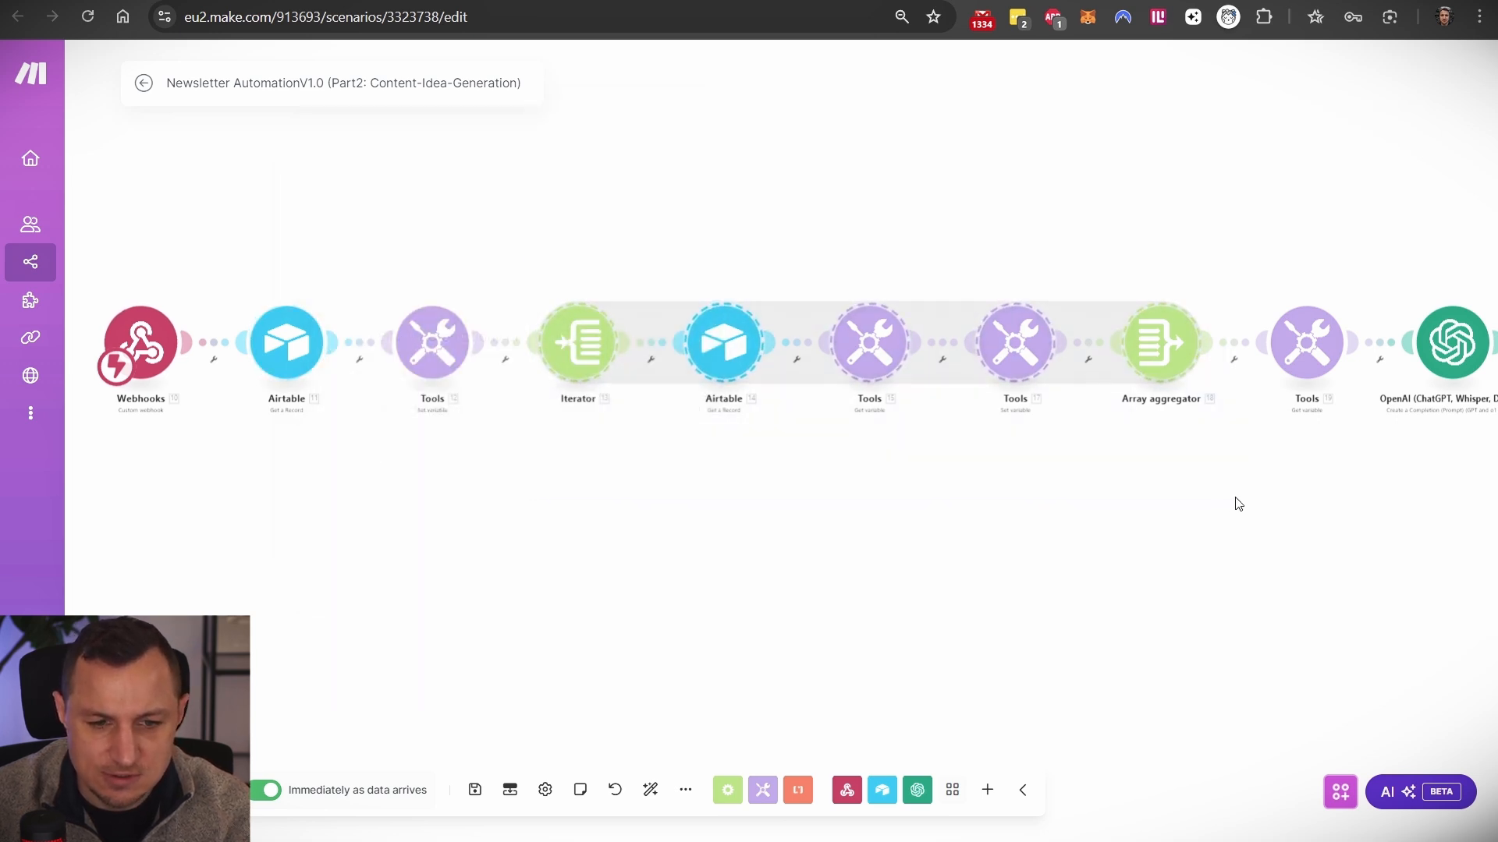
{"action": "left_click", "coordinate": [857, 351]}
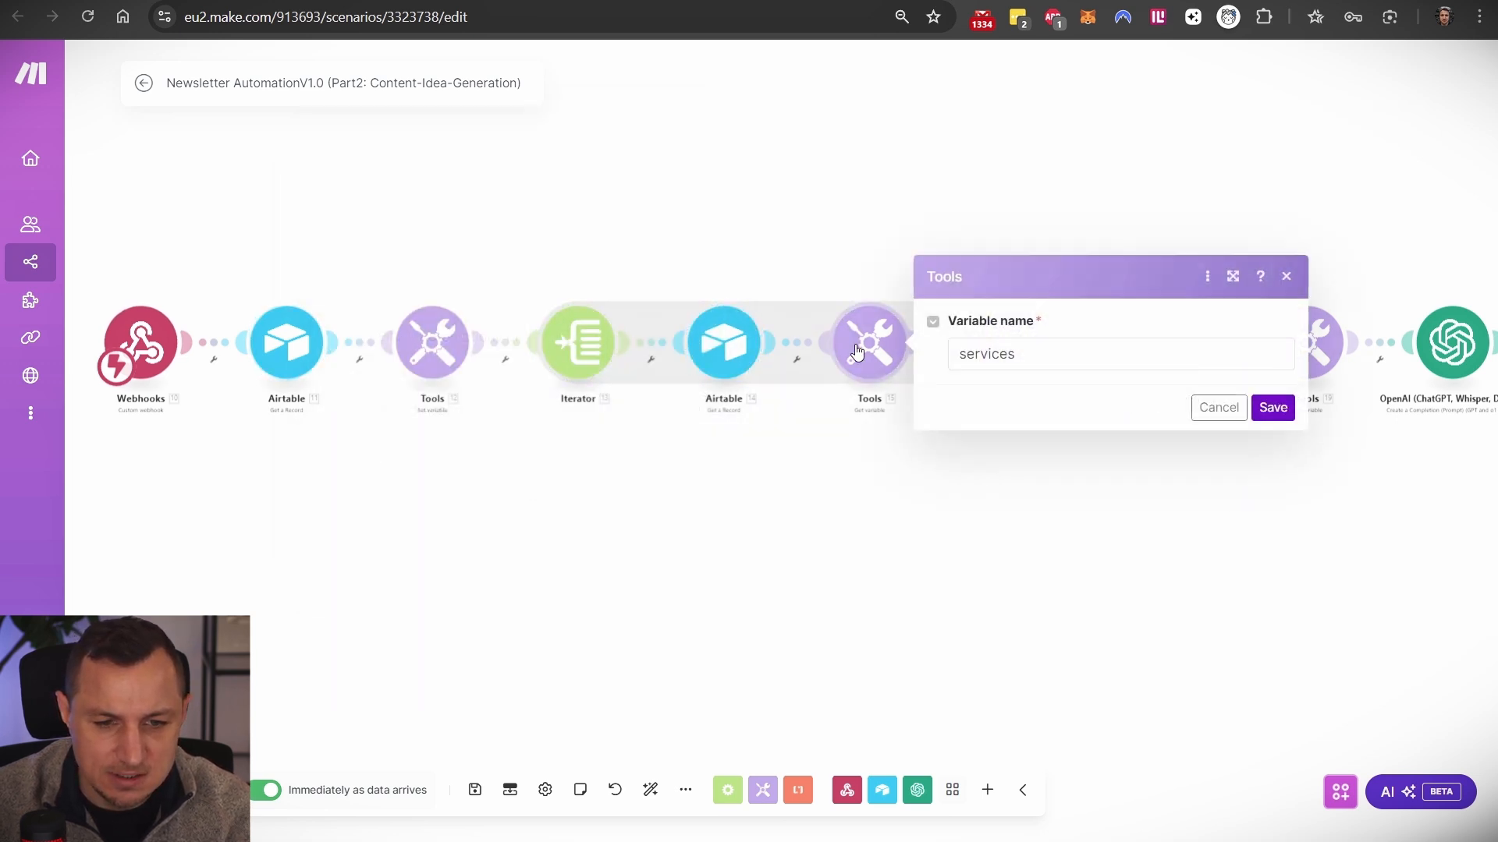
{"action": "left_click", "coordinate": [856, 507]}
{"action": "left_click", "coordinate": [745, 363]}
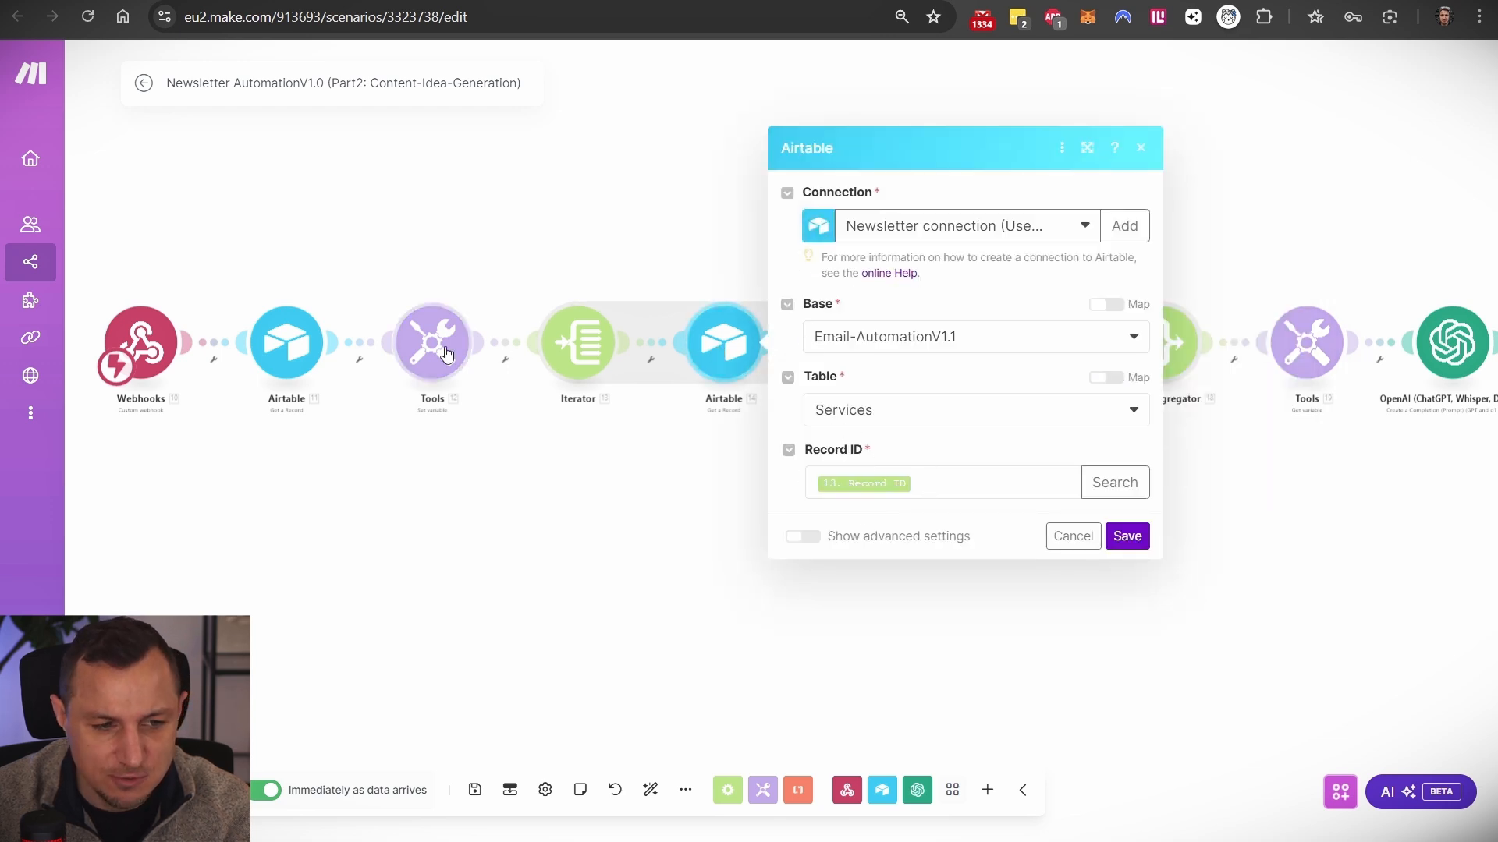
{"action": "left_click", "coordinate": [563, 470]}
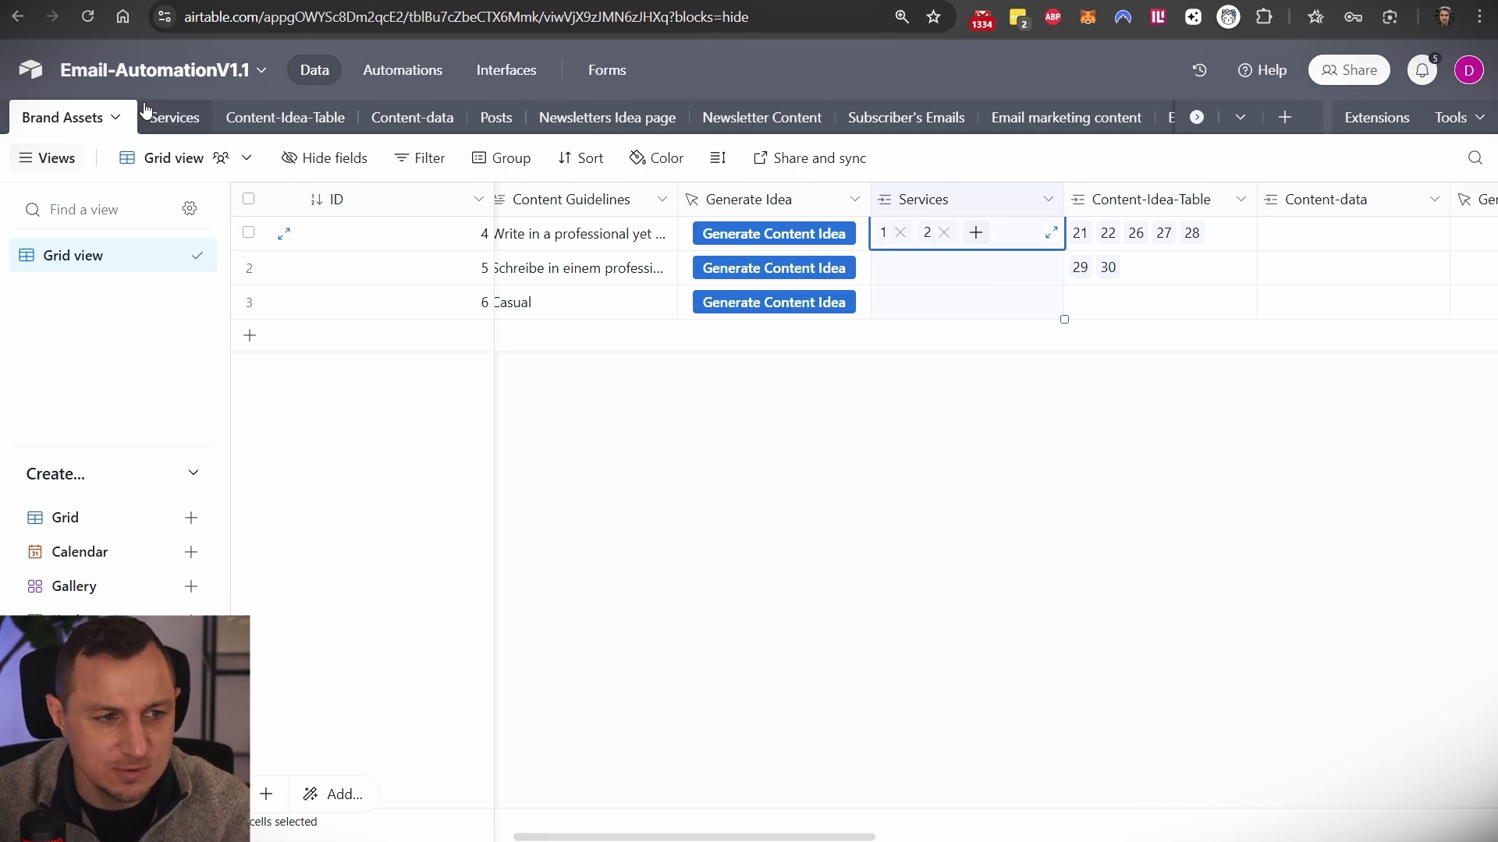
{"action": "left_click", "coordinate": [169, 119]}
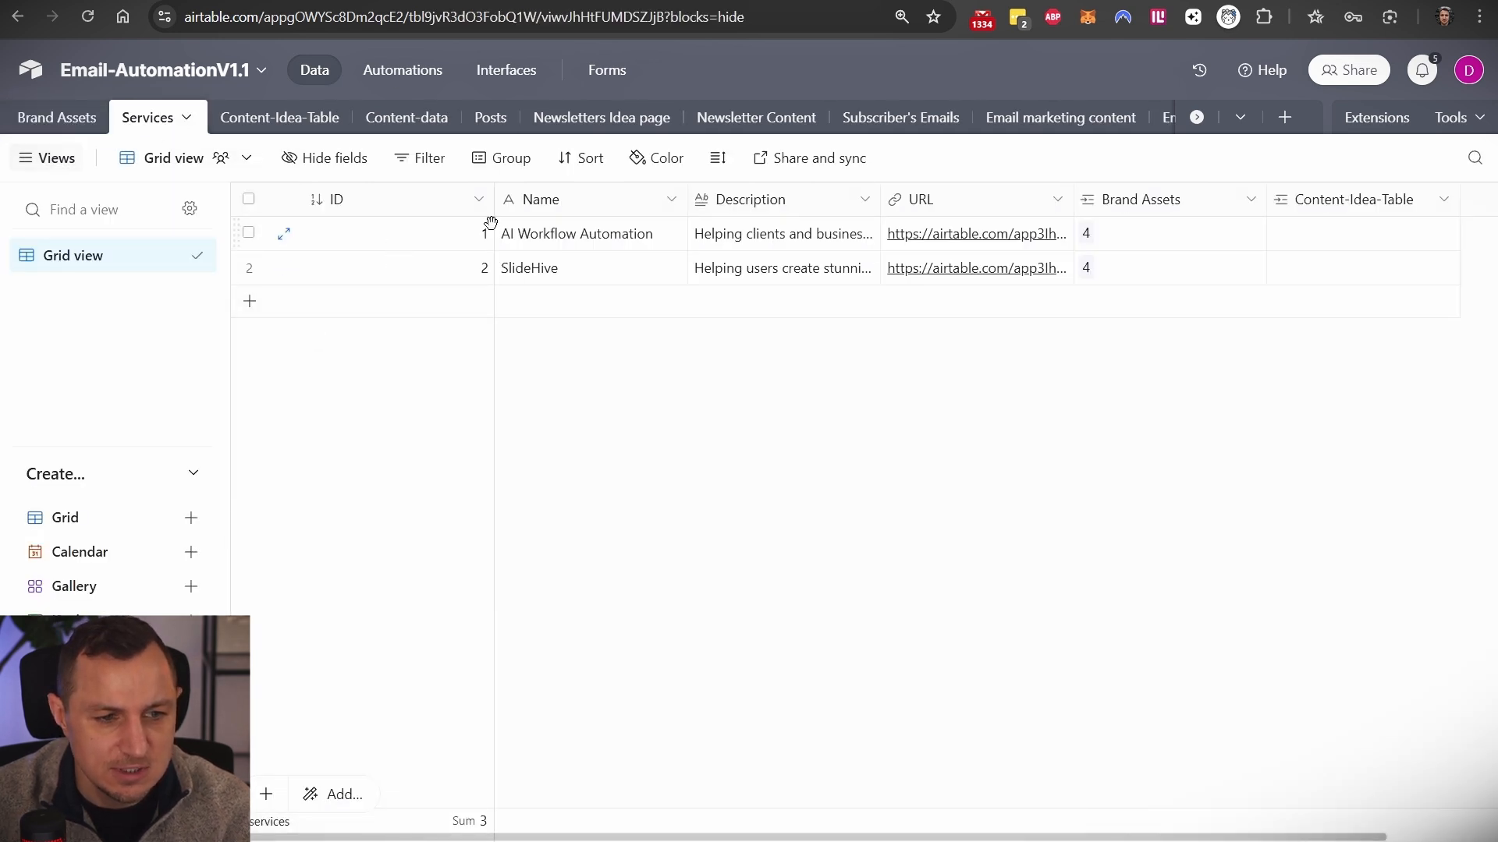
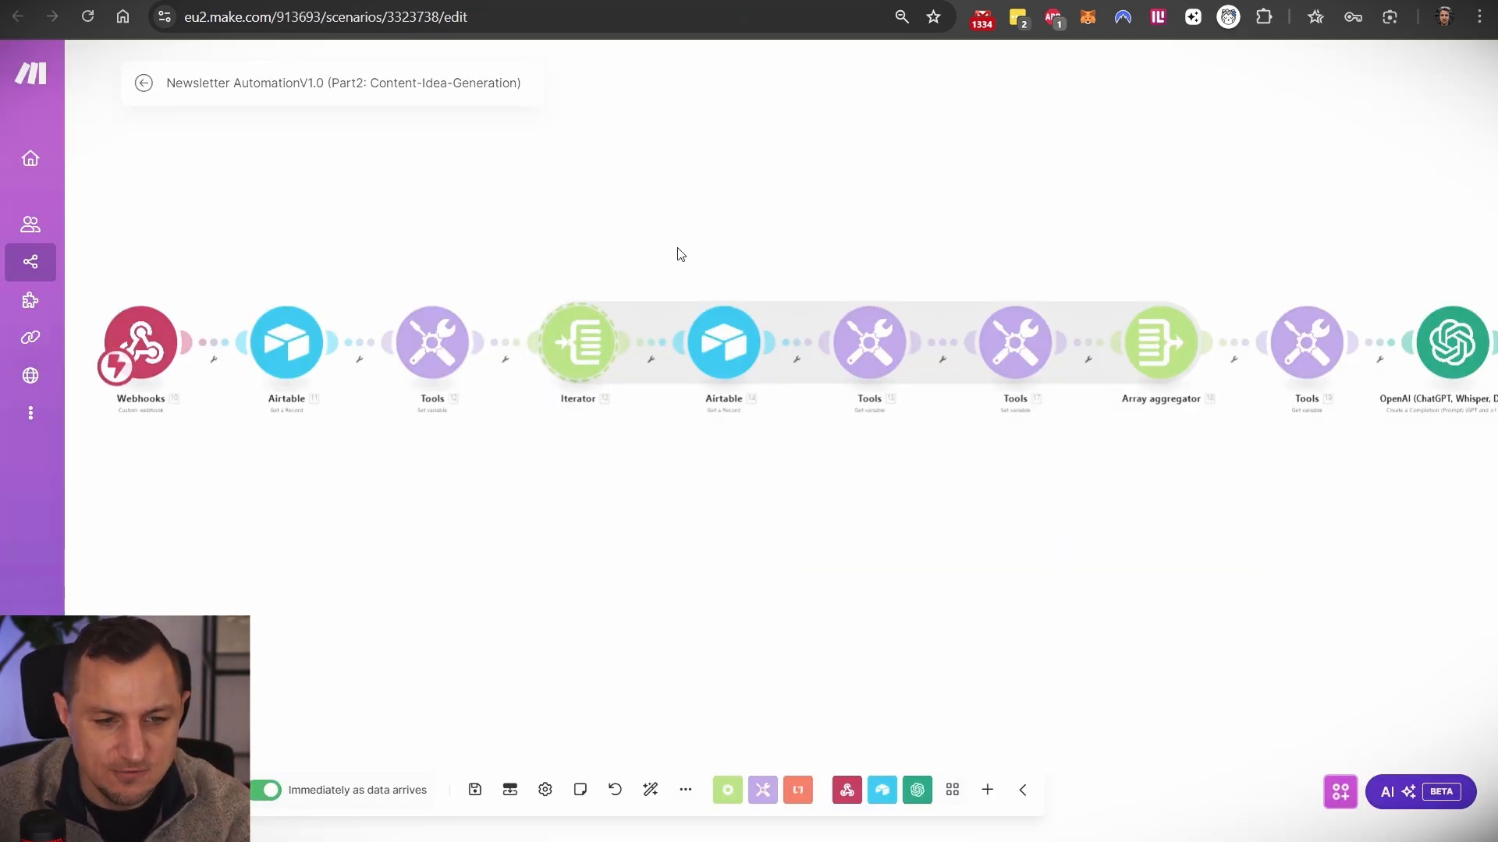
- Check the Tools services variable, then open the OpenAI chatgpt-4o-latest chat completion module's settings
{"action": "left_click_drag", "start_coordinate": [726, 426], "coordinate": [772, 478]}
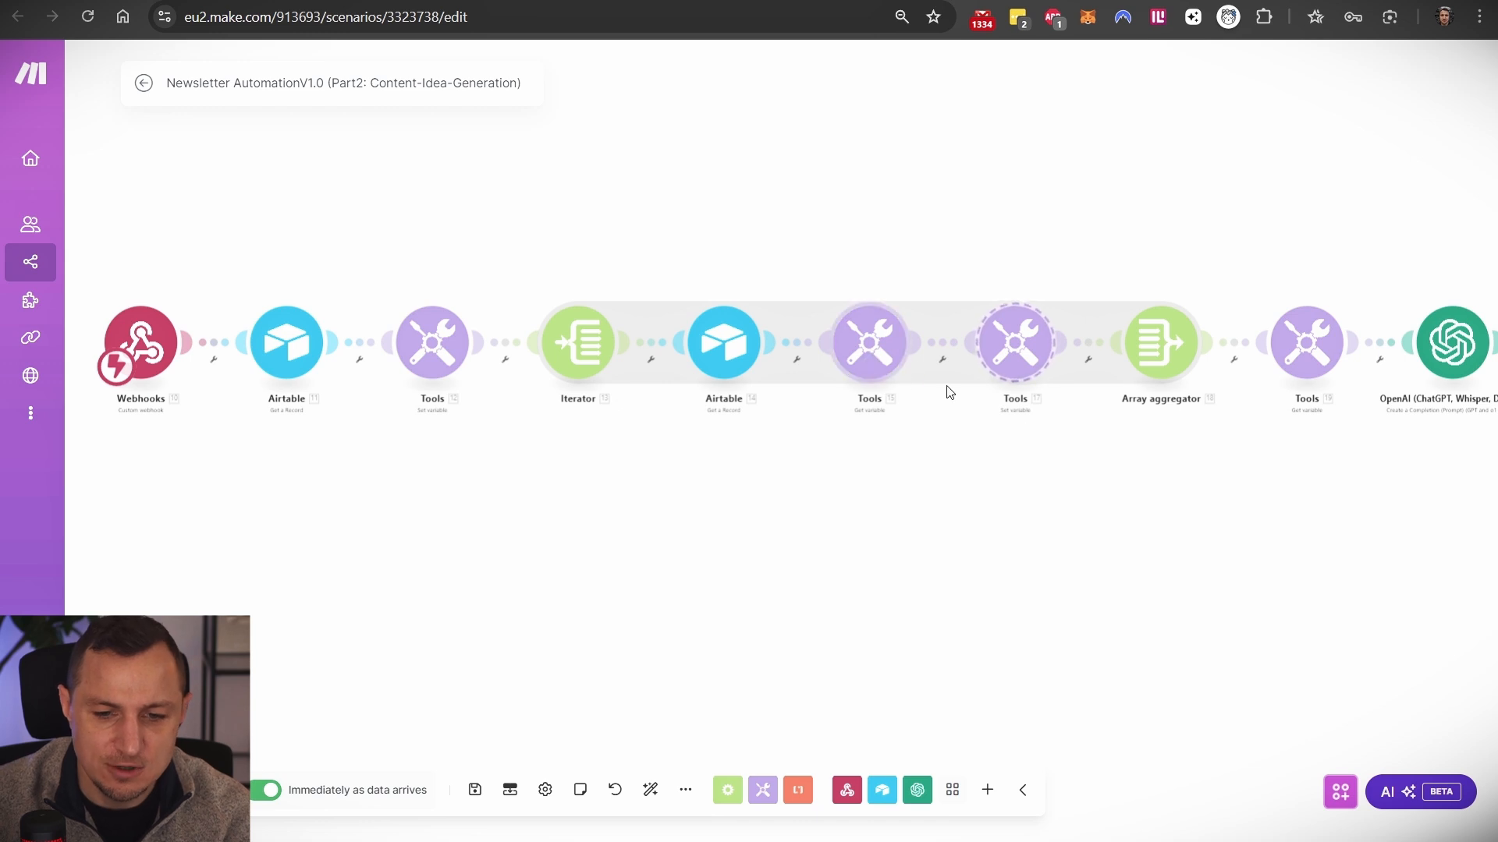
{"action": "left_click_drag", "start_coordinate": [1130, 238], "coordinate": [976, 514]}
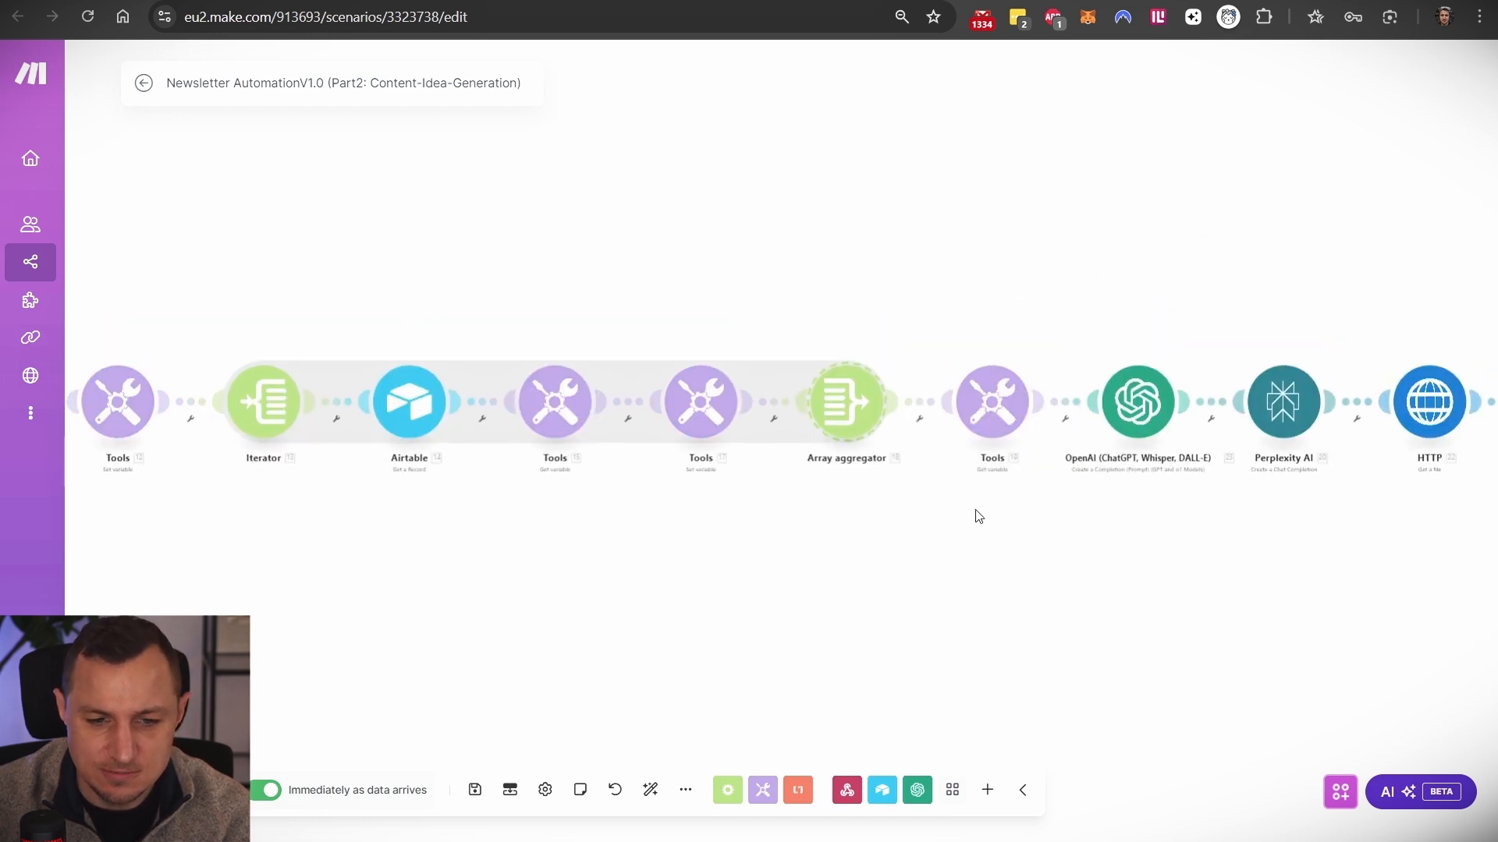
{"action": "left_click", "coordinate": [998, 408]}
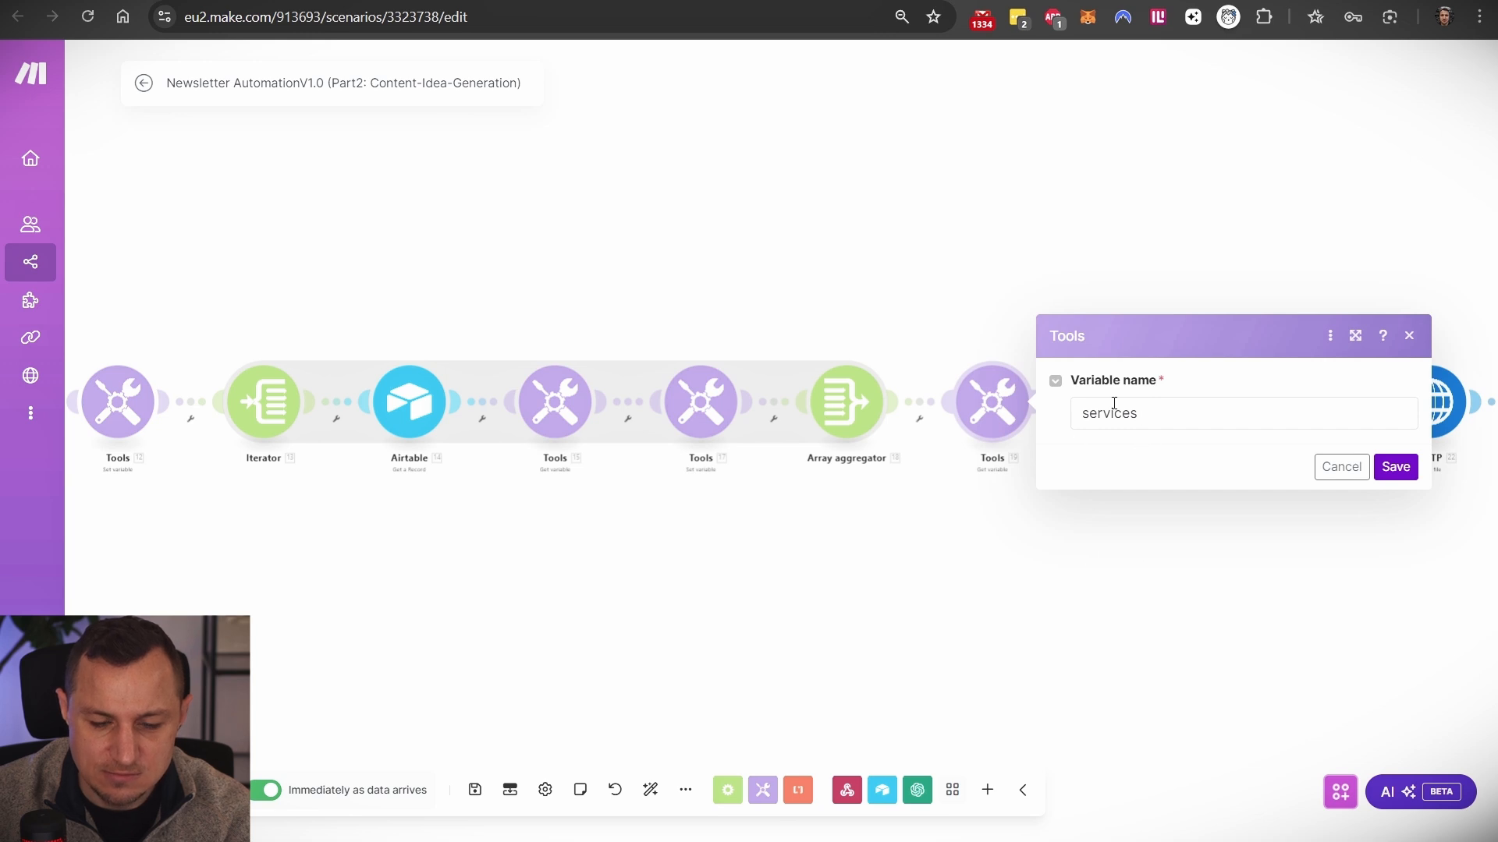
{"action": "left_click", "coordinate": [1104, 584]}
{"action": "left_click_drag", "start_coordinate": [1057, 554], "coordinate": [931, 494]}
{"action": "left_click", "coordinate": [1002, 351]}
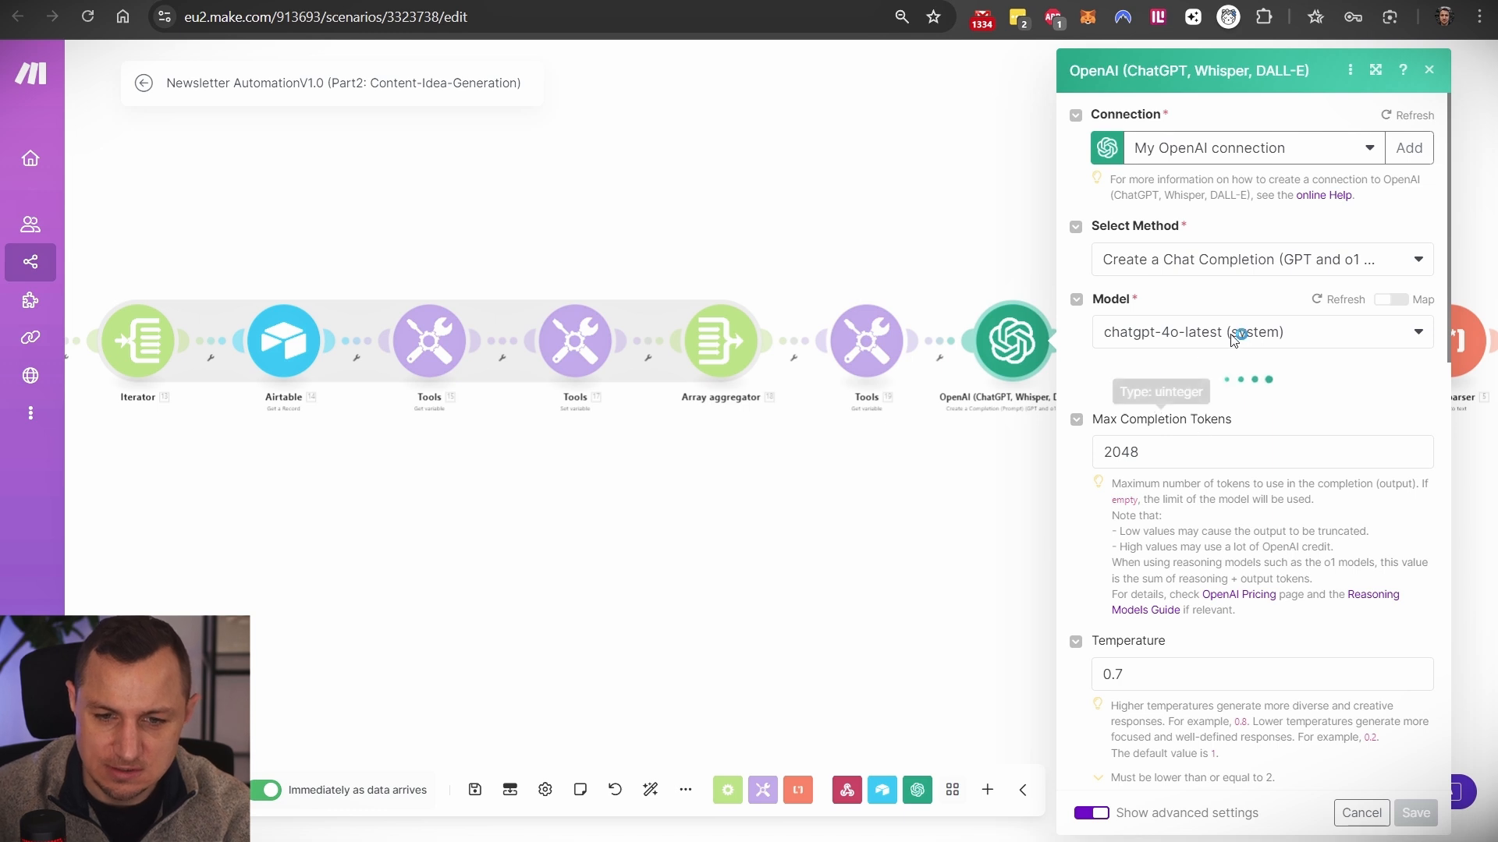
{"action": "scroll", "coordinate": [1223, 398], "scroll_direction": "down", "scroll_amount": 3}
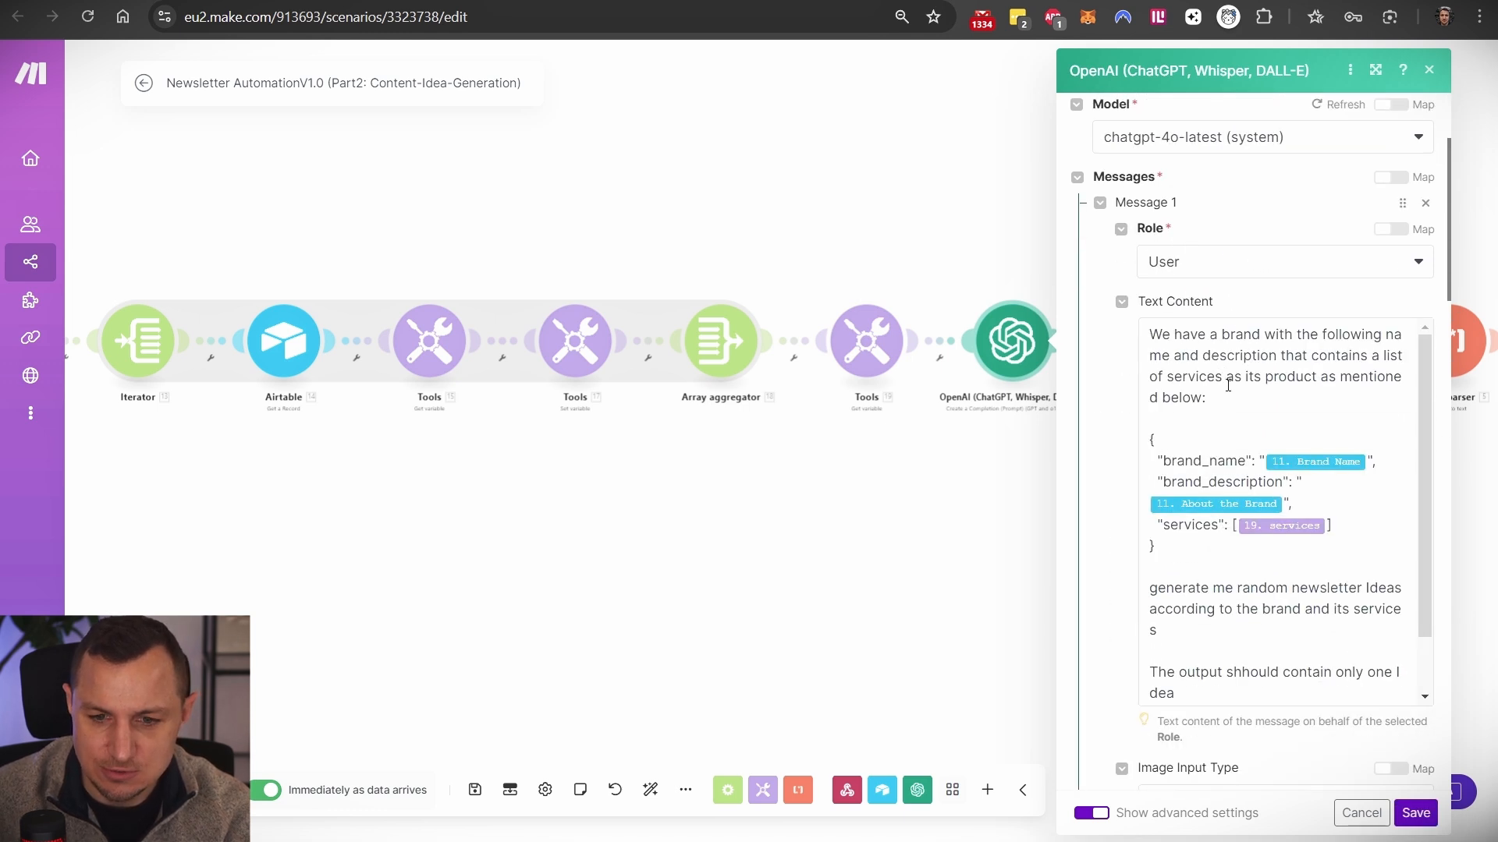
{"action": "left_click_drag", "start_coordinate": [1150, 338], "coordinate": [1255, 464]}
{"action": "left_click", "coordinate": [1219, 398]}
{"action": "left_click_drag", "start_coordinate": [1170, 482], "coordinate": [1264, 484]}
{"action": "left_click", "coordinate": [1178, 528]}
{"action": "left_click_drag", "start_coordinate": [1163, 527], "coordinate": [1219, 530]}
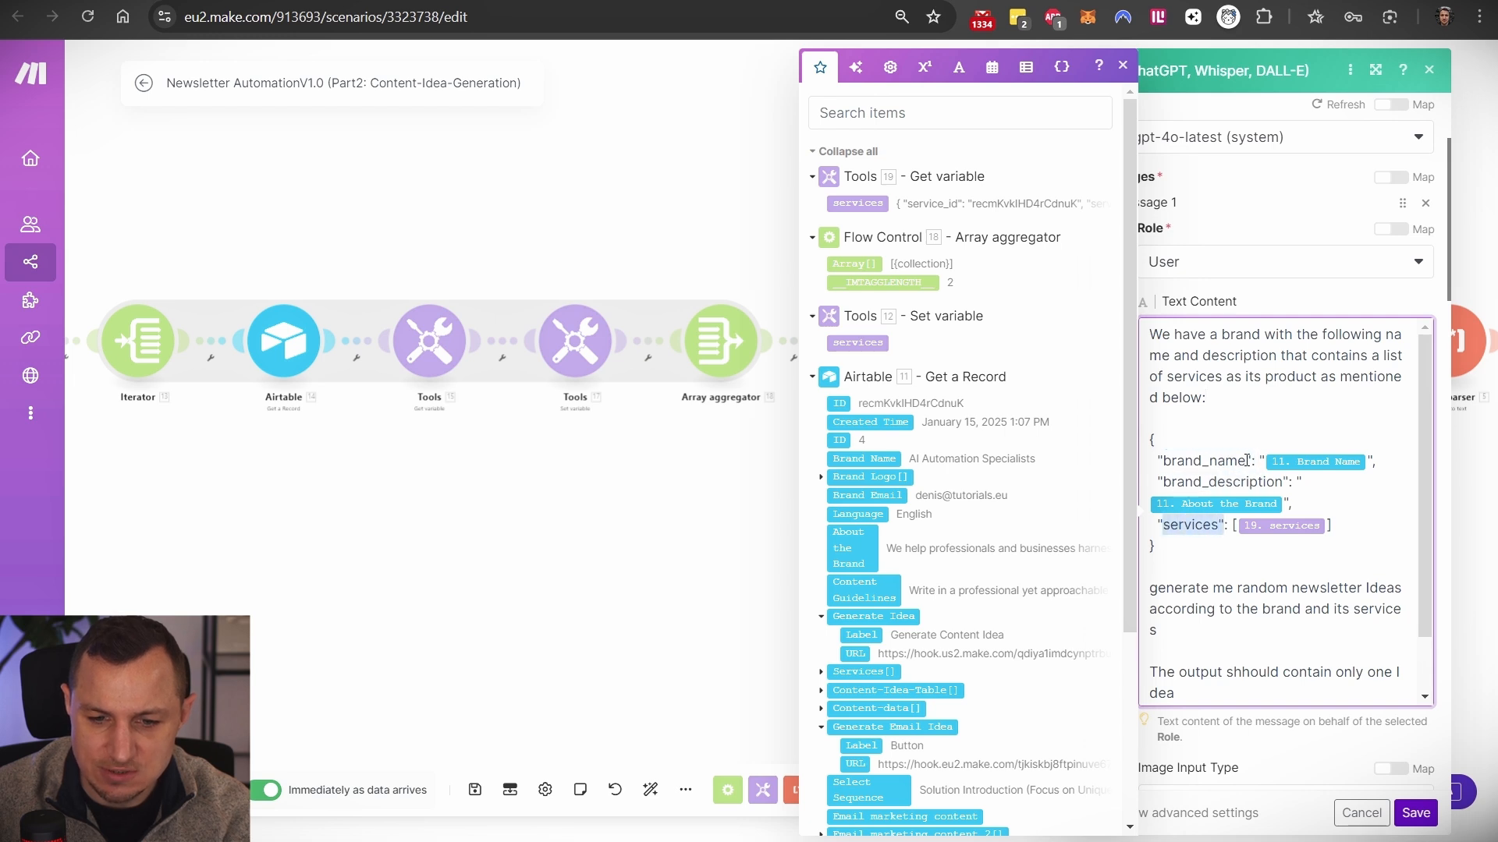
{"action": "scroll", "coordinate": [1246, 459], "scroll_direction": "down", "scroll_amount": 2}
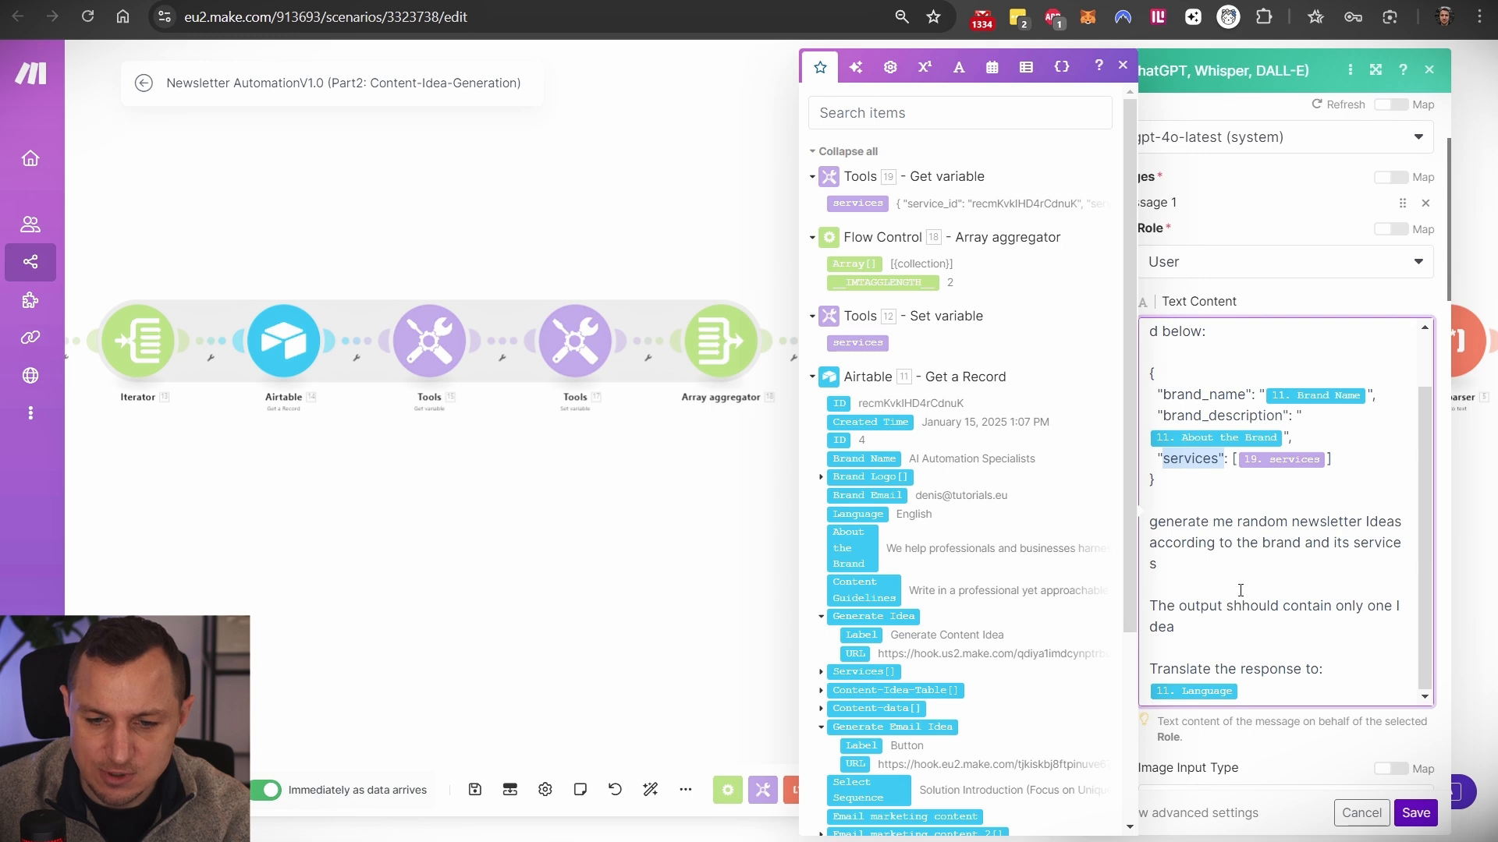
{"action": "left_click_drag", "start_coordinate": [1190, 625], "coordinate": [1146, 597]}
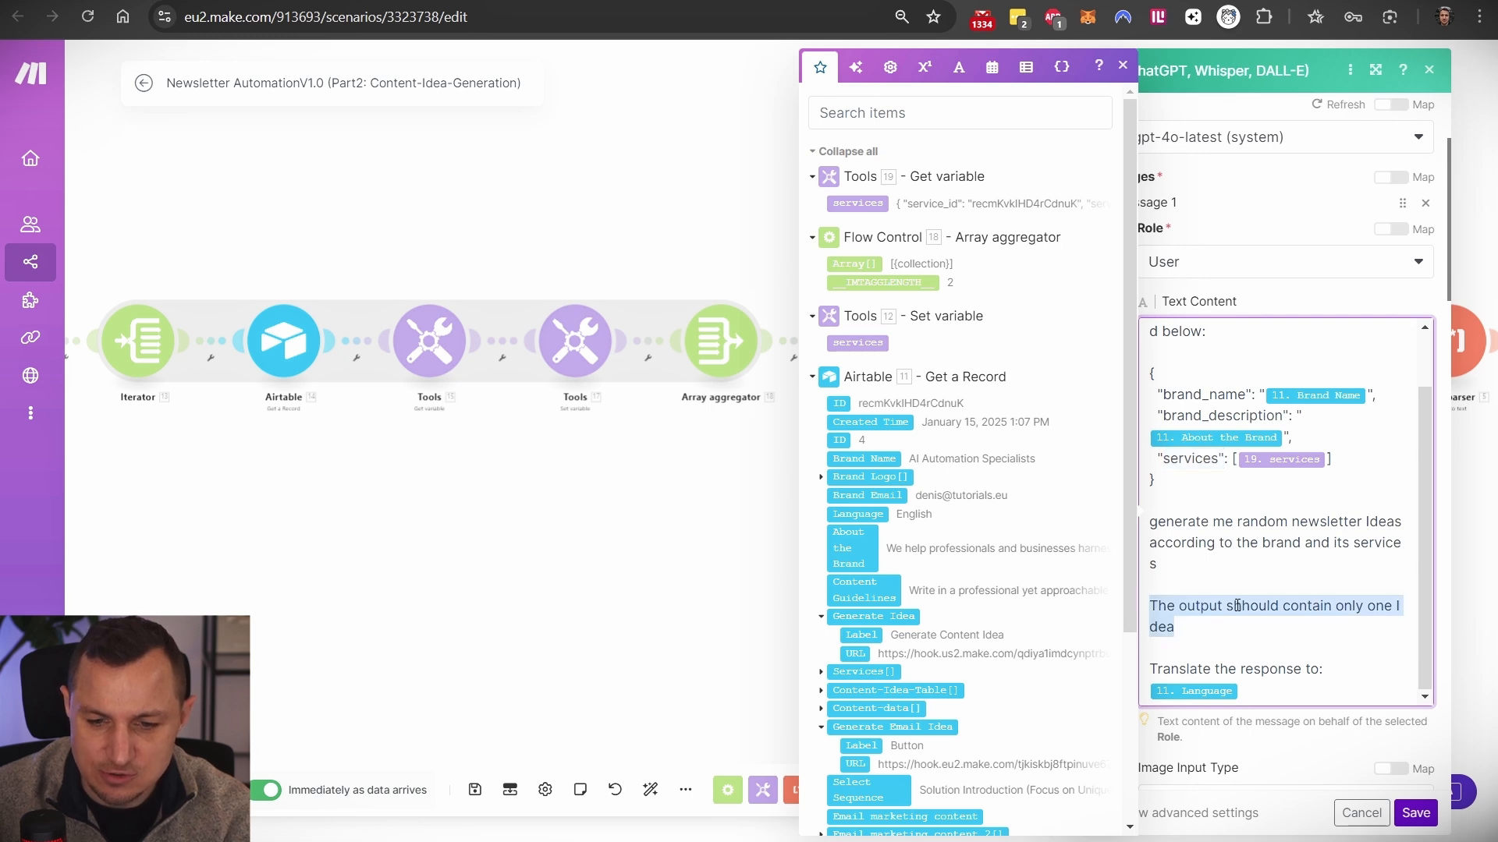
{"action": "left_click_drag", "start_coordinate": [1158, 669], "coordinate": [1339, 669]}
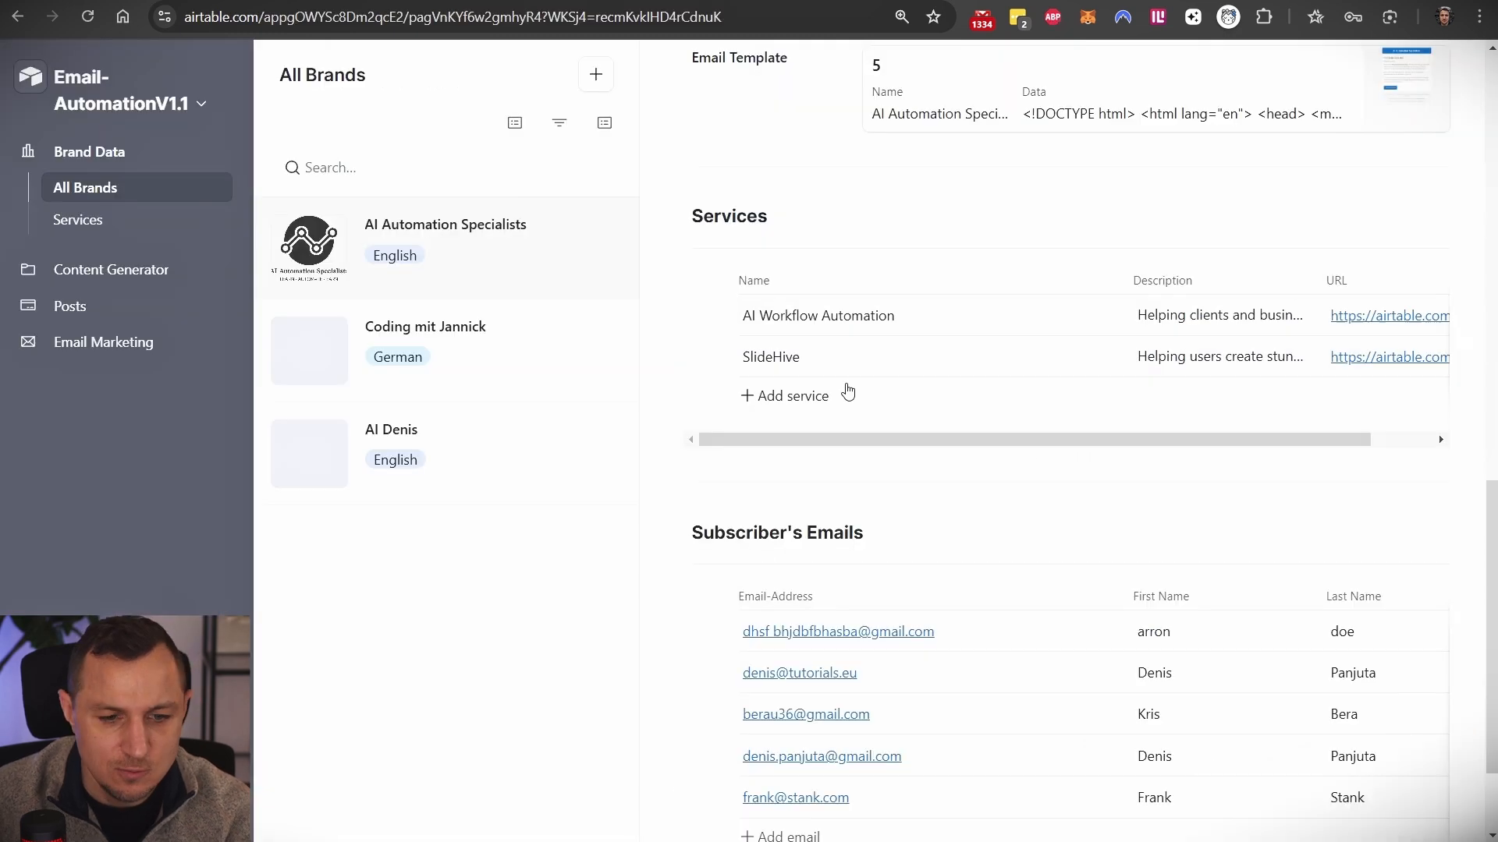
{"action": "scroll", "coordinate": [847, 392], "scroll_direction": "up", "scroll_amount": 15}
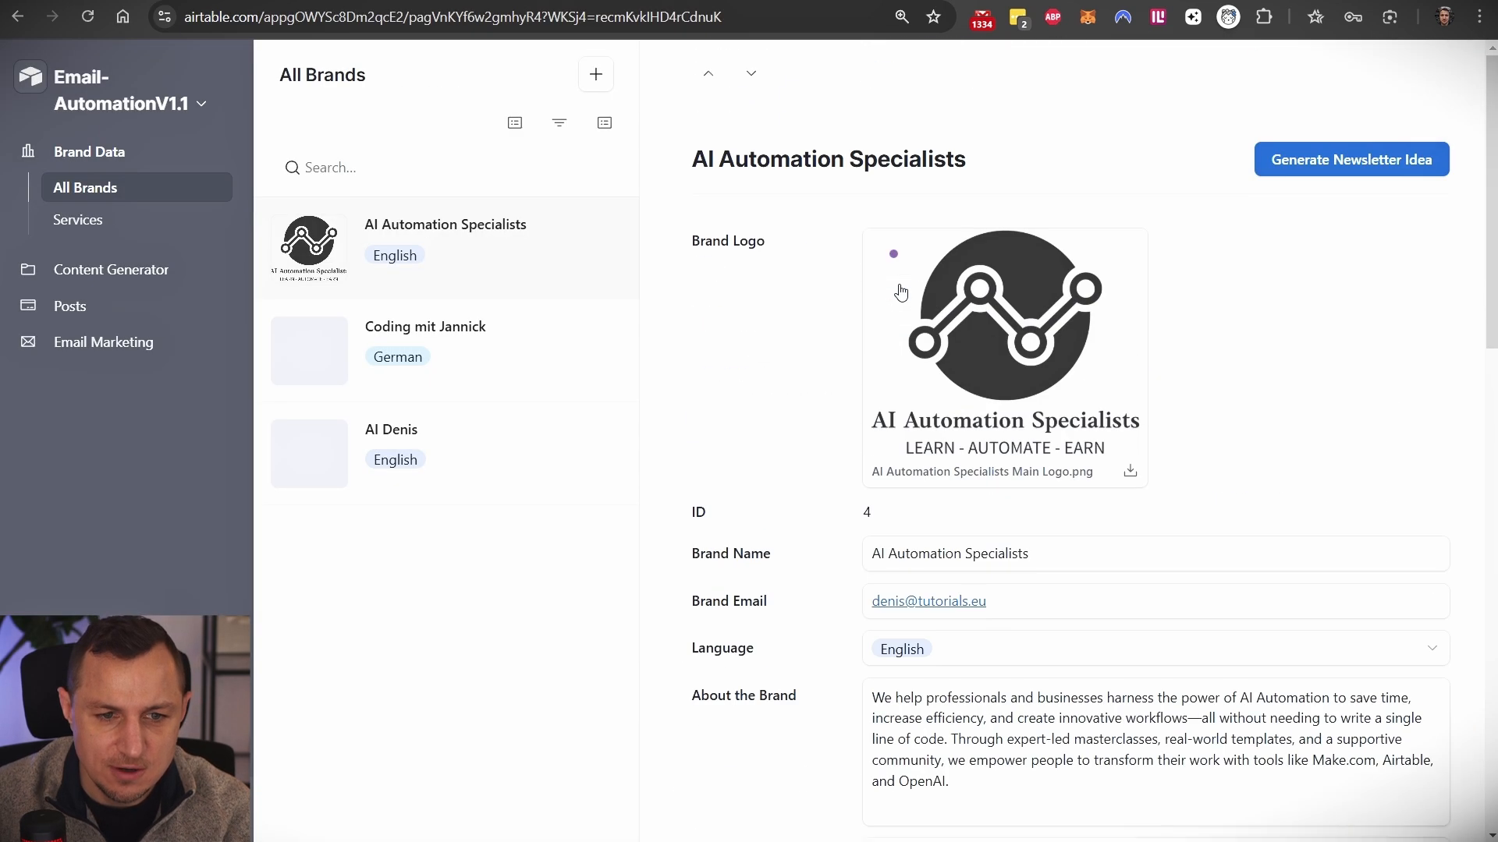
- Check which languages the brand can choose, then switch to the Brand Assets table
{"action": "scroll", "coordinate": [757, 347], "scroll_direction": "down", "scroll_amount": 4}
{"action": "left_click", "coordinate": [1061, 368]}
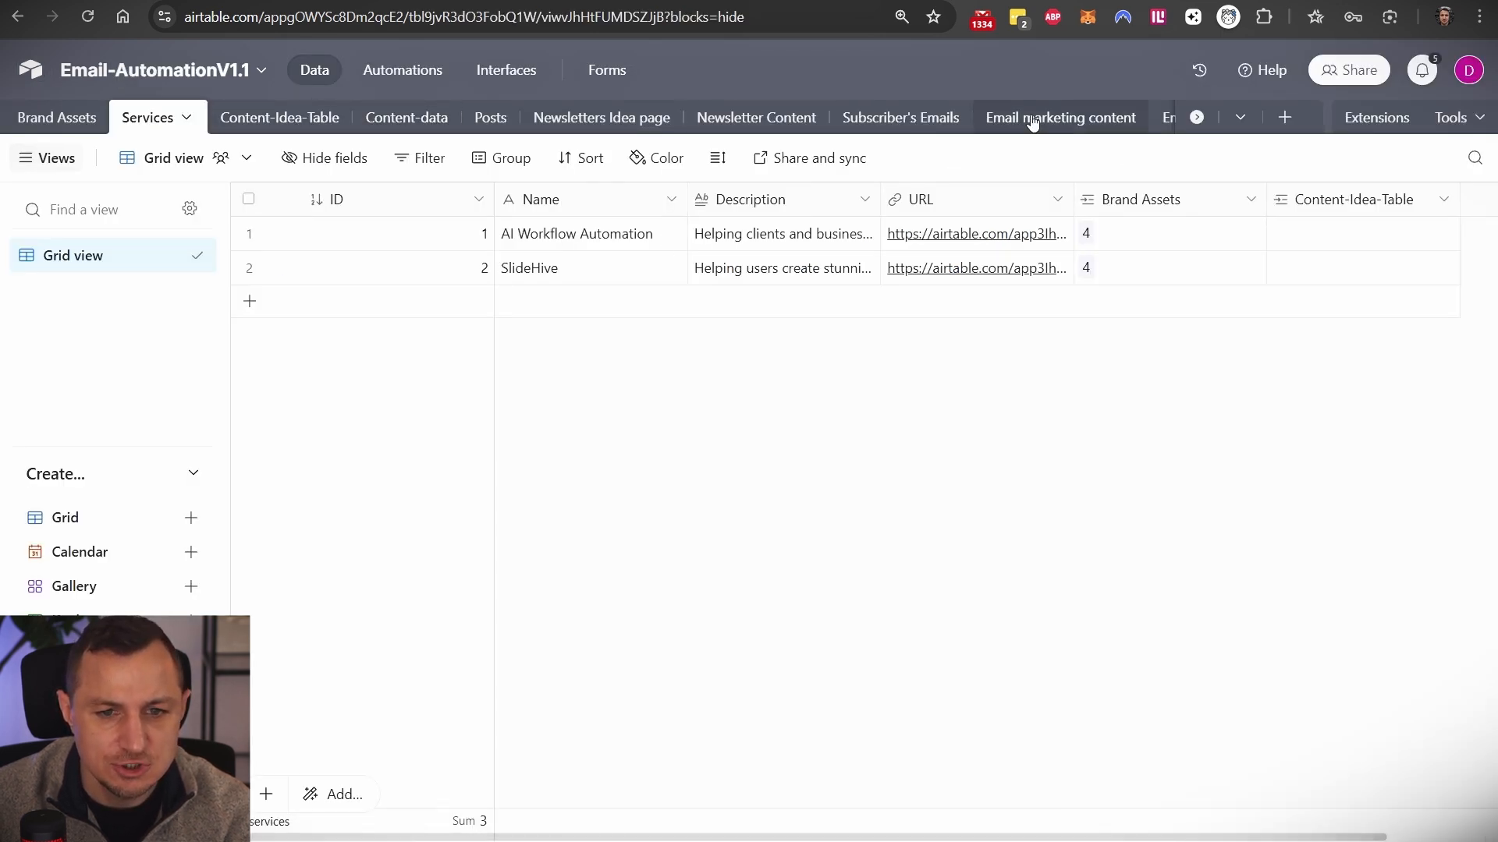
{"action": "scroll", "coordinate": [1032, 123], "scroll_direction": "right", "scroll_amount": 2}
{"action": "scroll", "coordinate": [977, 118], "scroll_direction": "left", "scroll_amount": 2}
{"action": "left_click", "coordinate": [72, 117]}
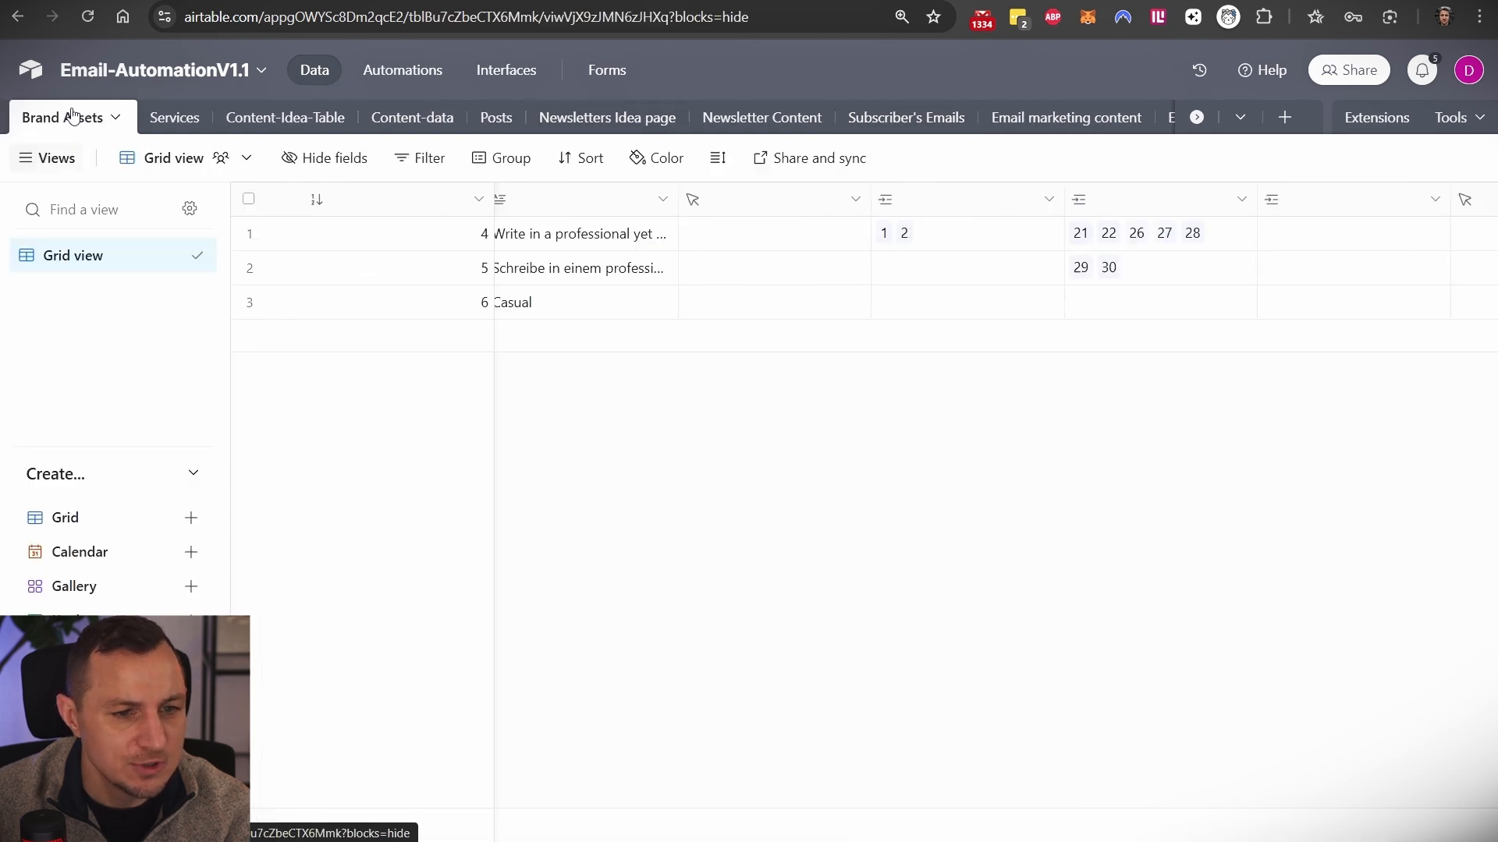
{"action": "scroll", "coordinate": [1008, 294], "scroll_direction": "left", "scroll_amount": 10}
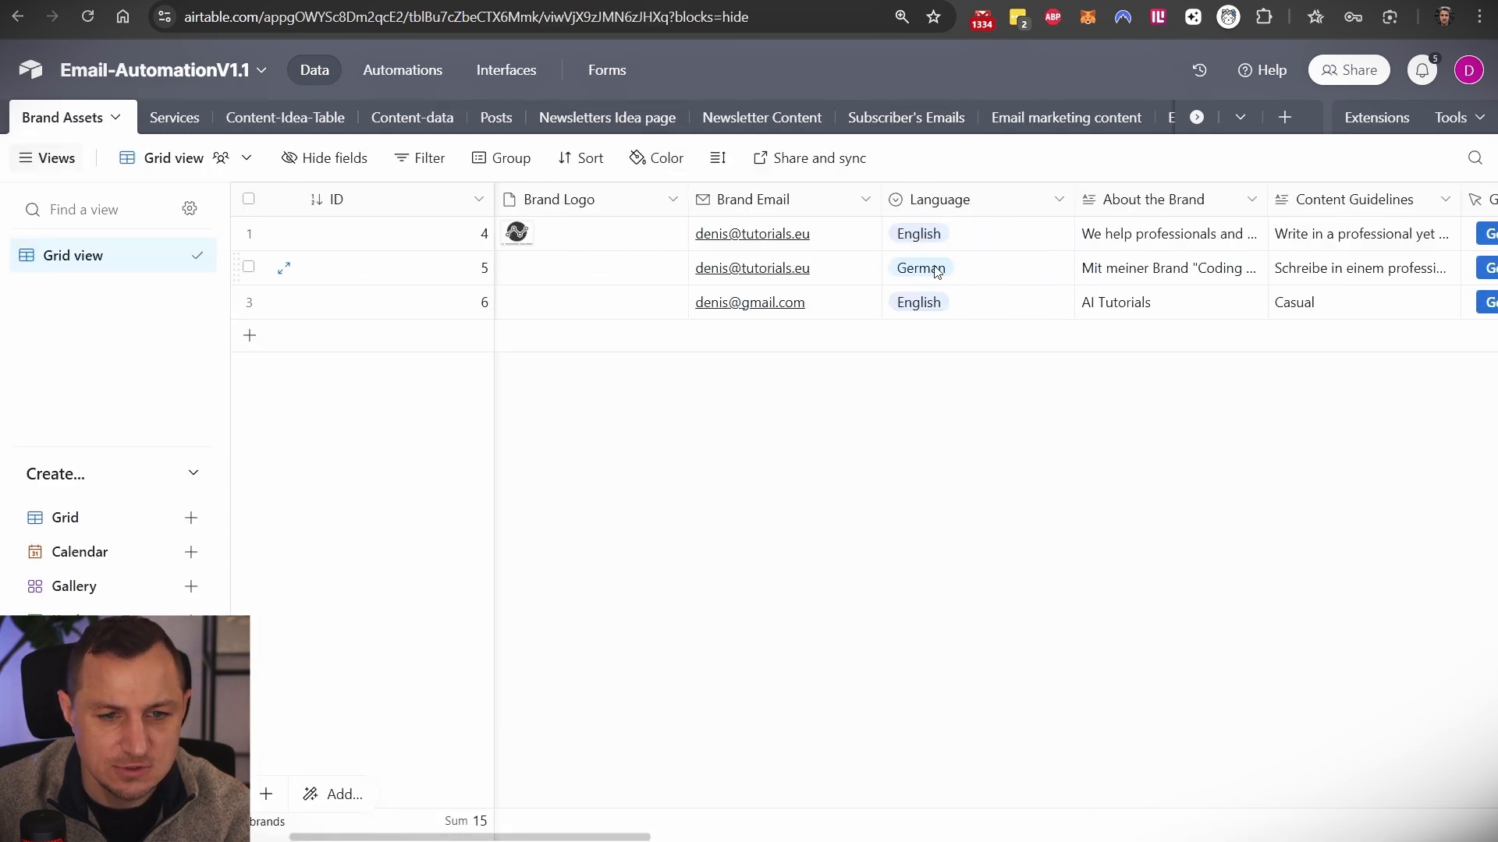
- Open the Language field's editor in the Brand Assets table
{"action": "left_click", "coordinate": [968, 204]}
{"action": "right_click", "coordinate": [967, 202]}
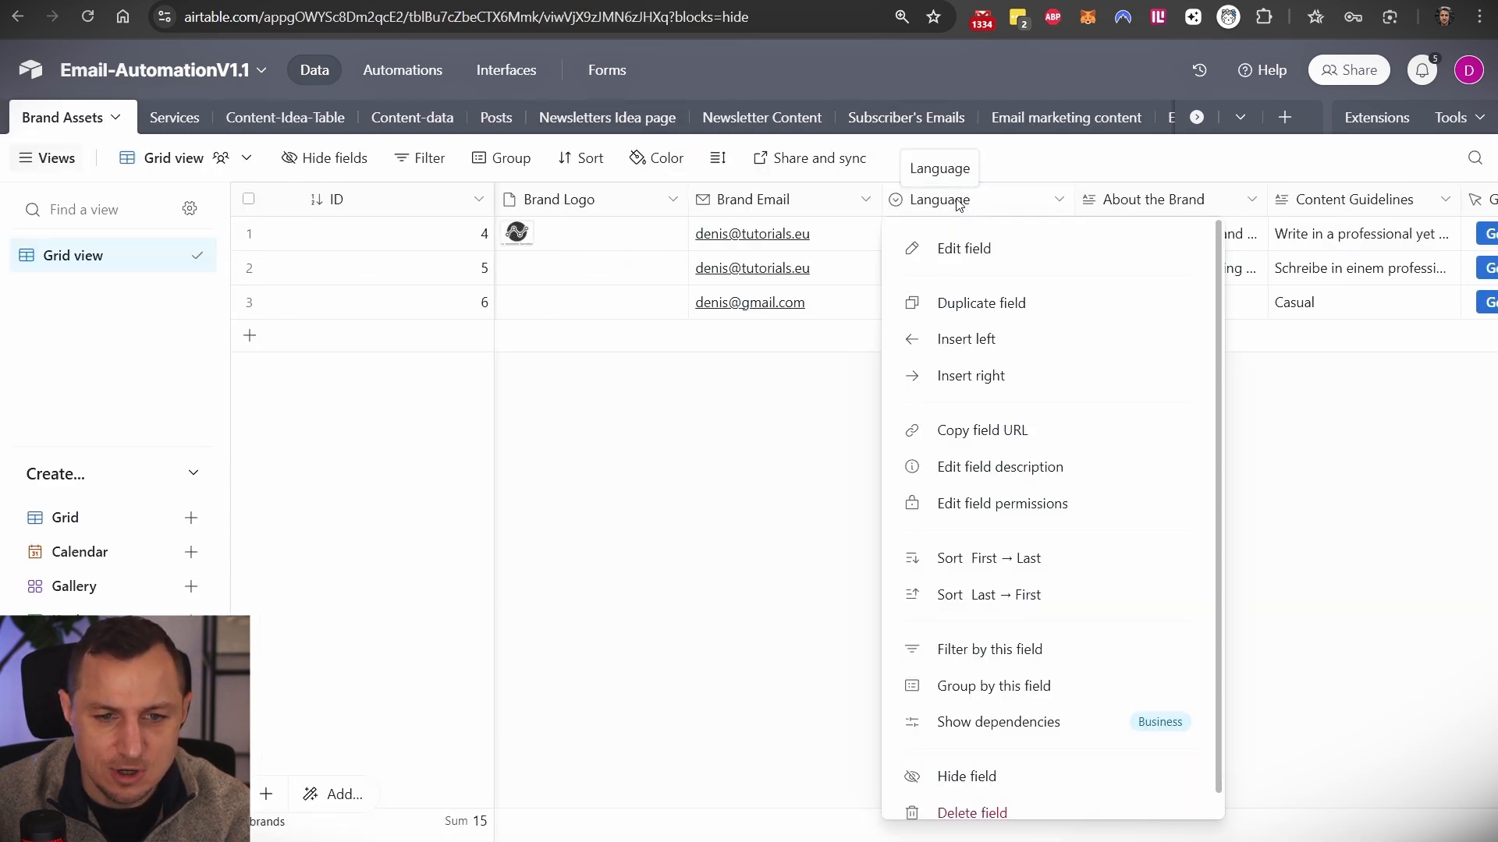
{"action": "left_click", "coordinate": [980, 245]}
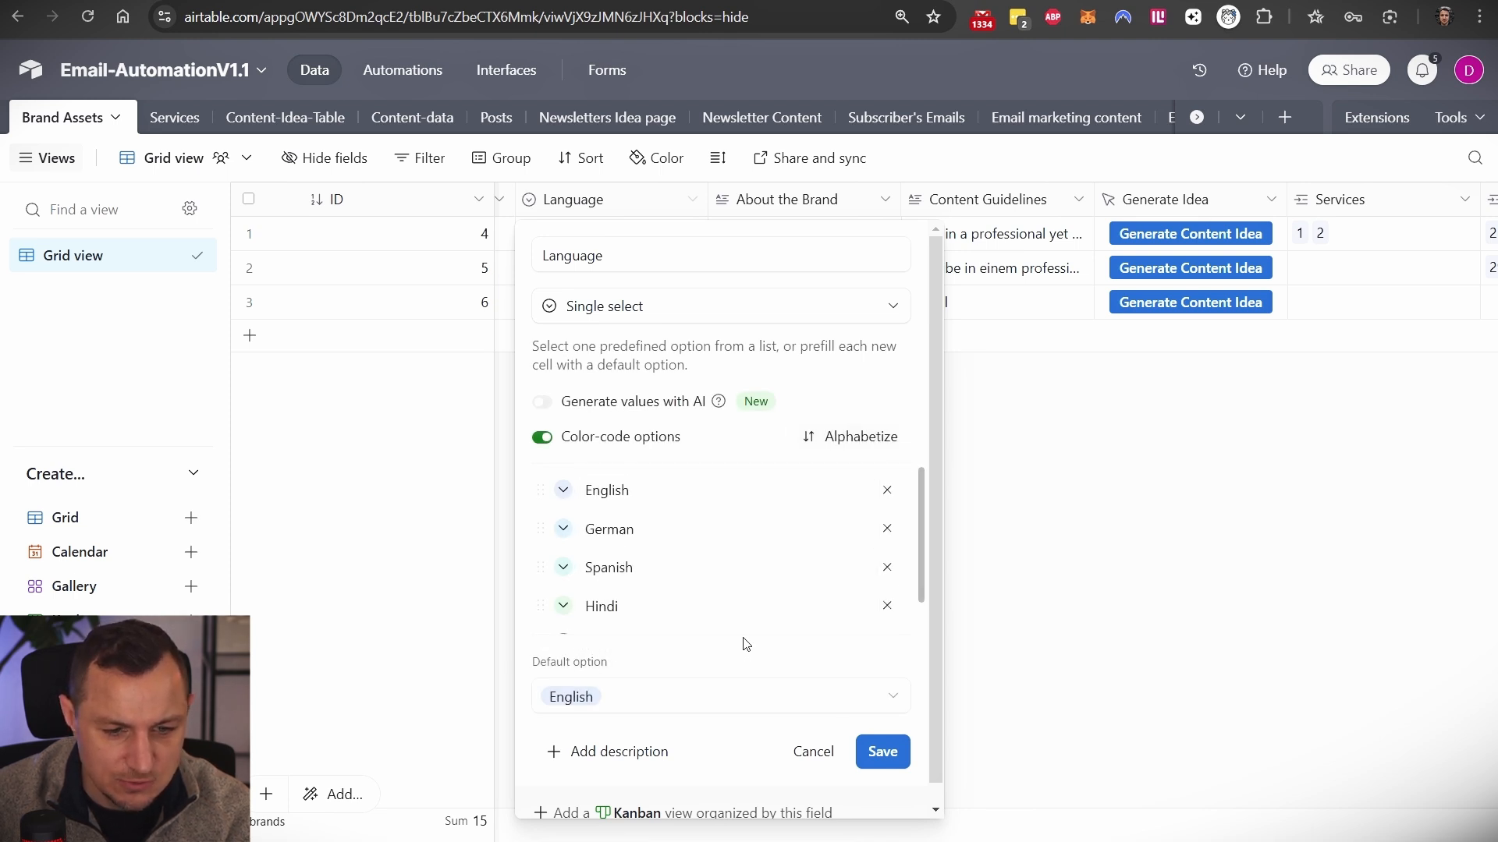
{"action": "scroll", "coordinate": [631, 679], "scroll_direction": "down", "scroll_amount": 1}
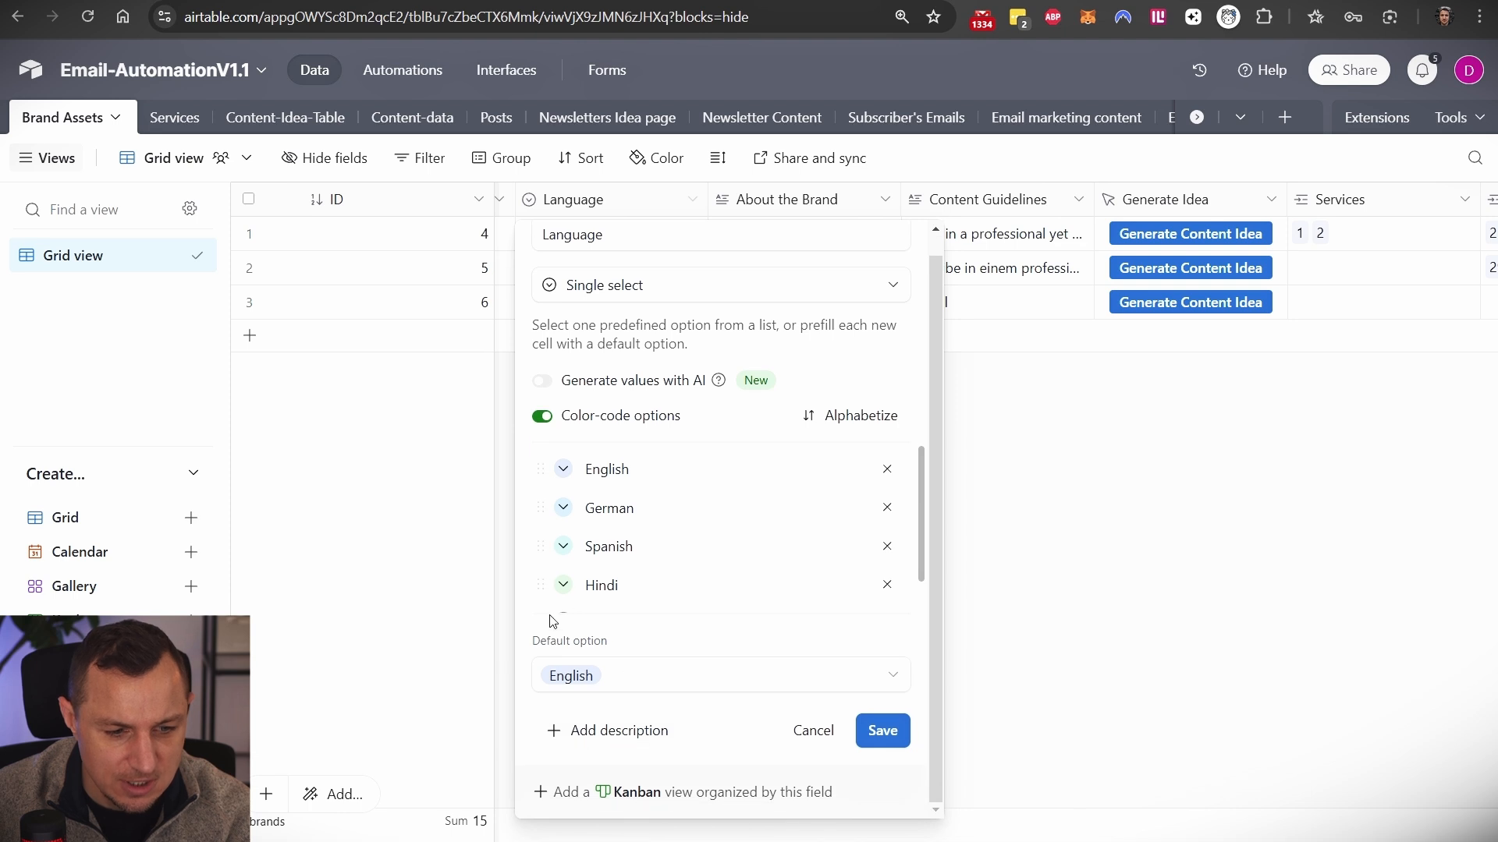
- Add a French option below Hindi and save the Language field
{"action": "left_click", "coordinate": [729, 582]}
{"action": "key", "text": "Return"}
{"action": "type", "text": "Frens"}
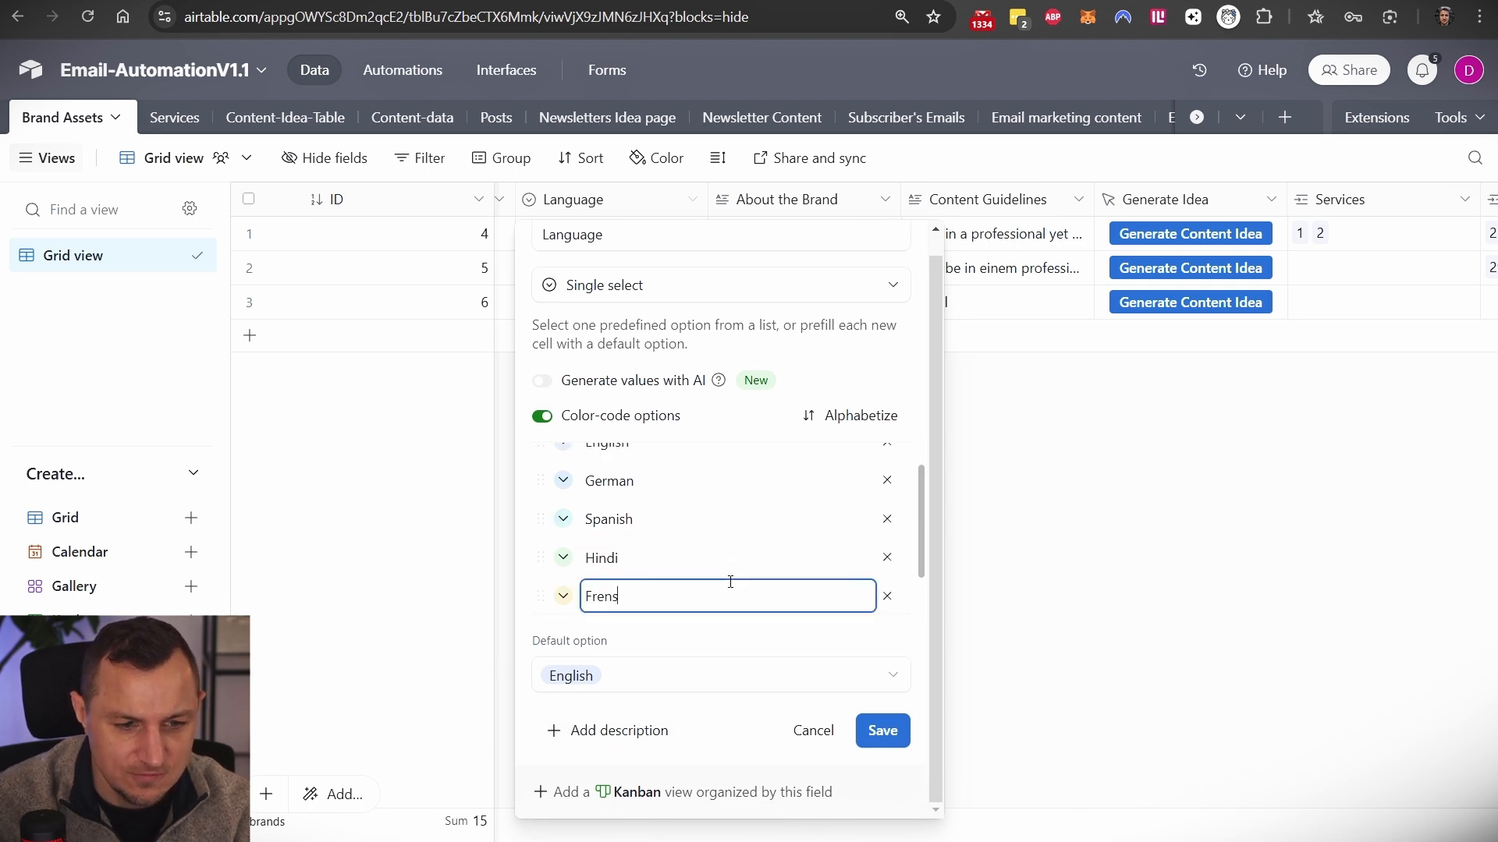
{"action": "key", "text": "Return"}
{"action": "left_click", "coordinate": [654, 747]}
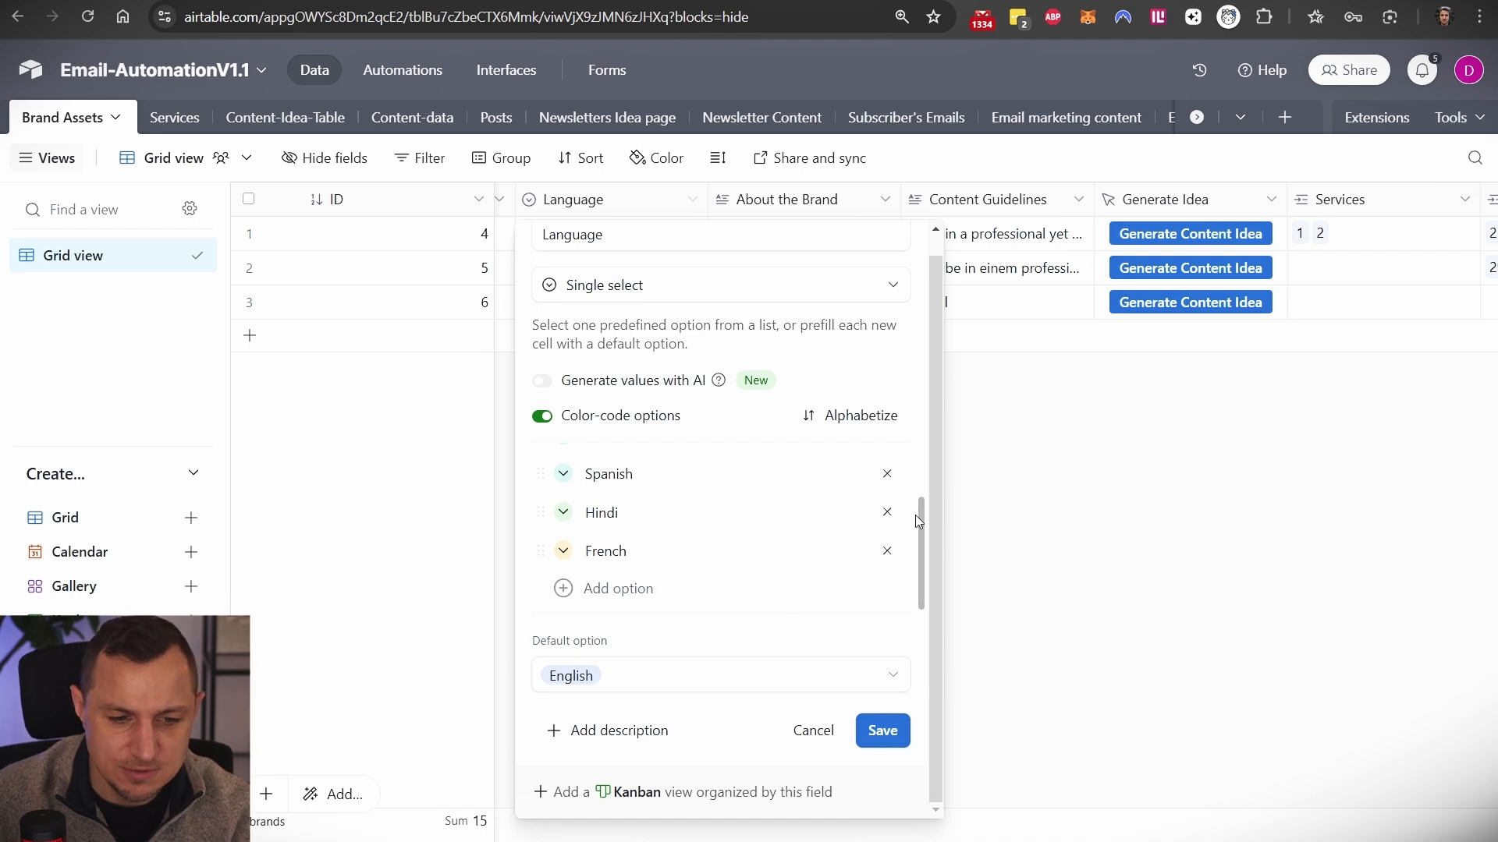
{"action": "scroll", "coordinate": [743, 645], "scroll_direction": "up", "scroll_amount": 1}
{"action": "left_click", "coordinate": [1076, 520]}
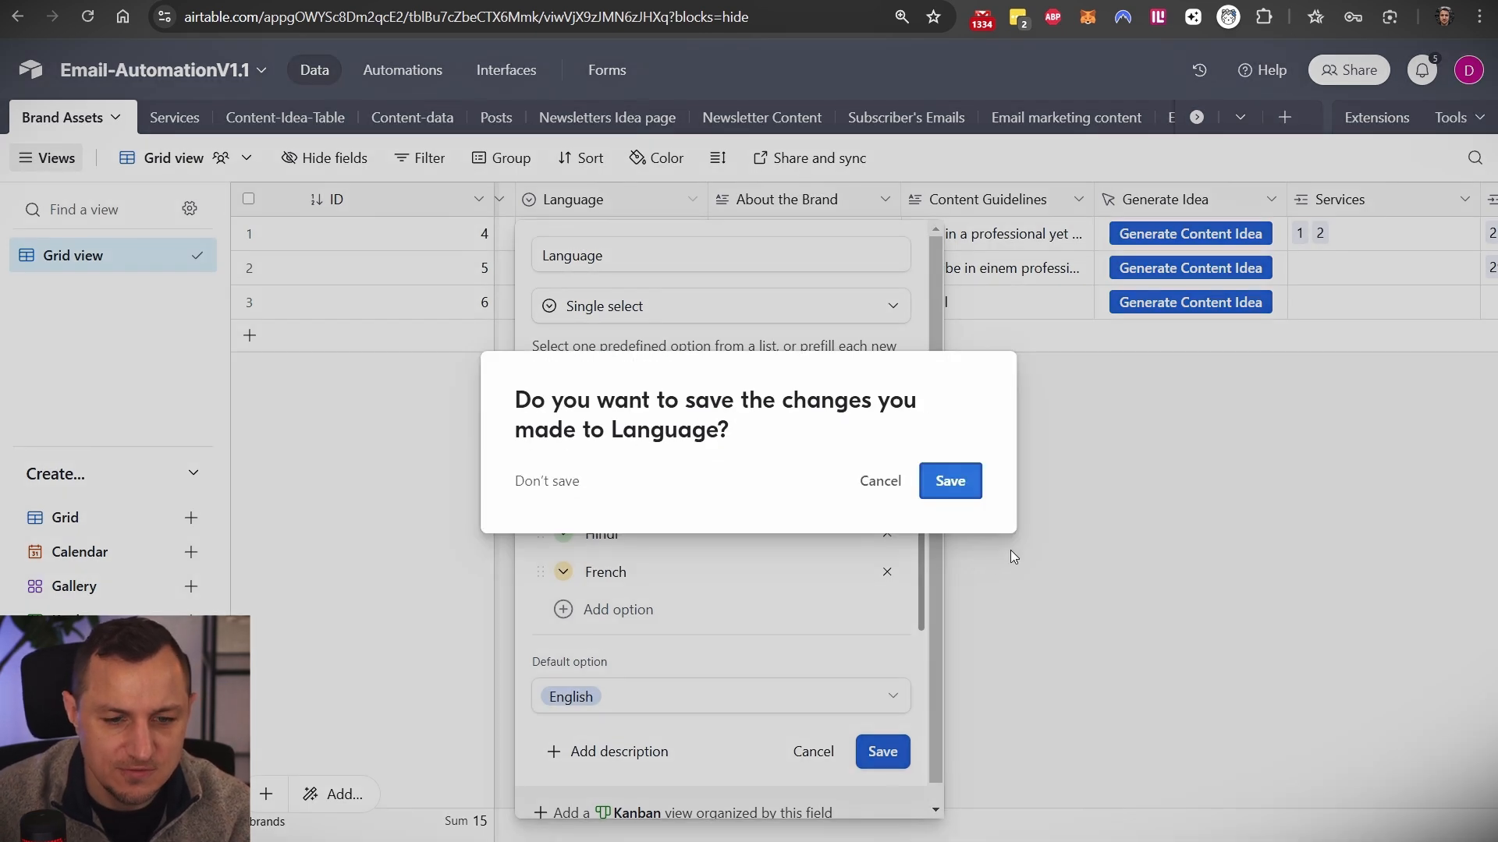
{"action": "left_click", "coordinate": [969, 485]}
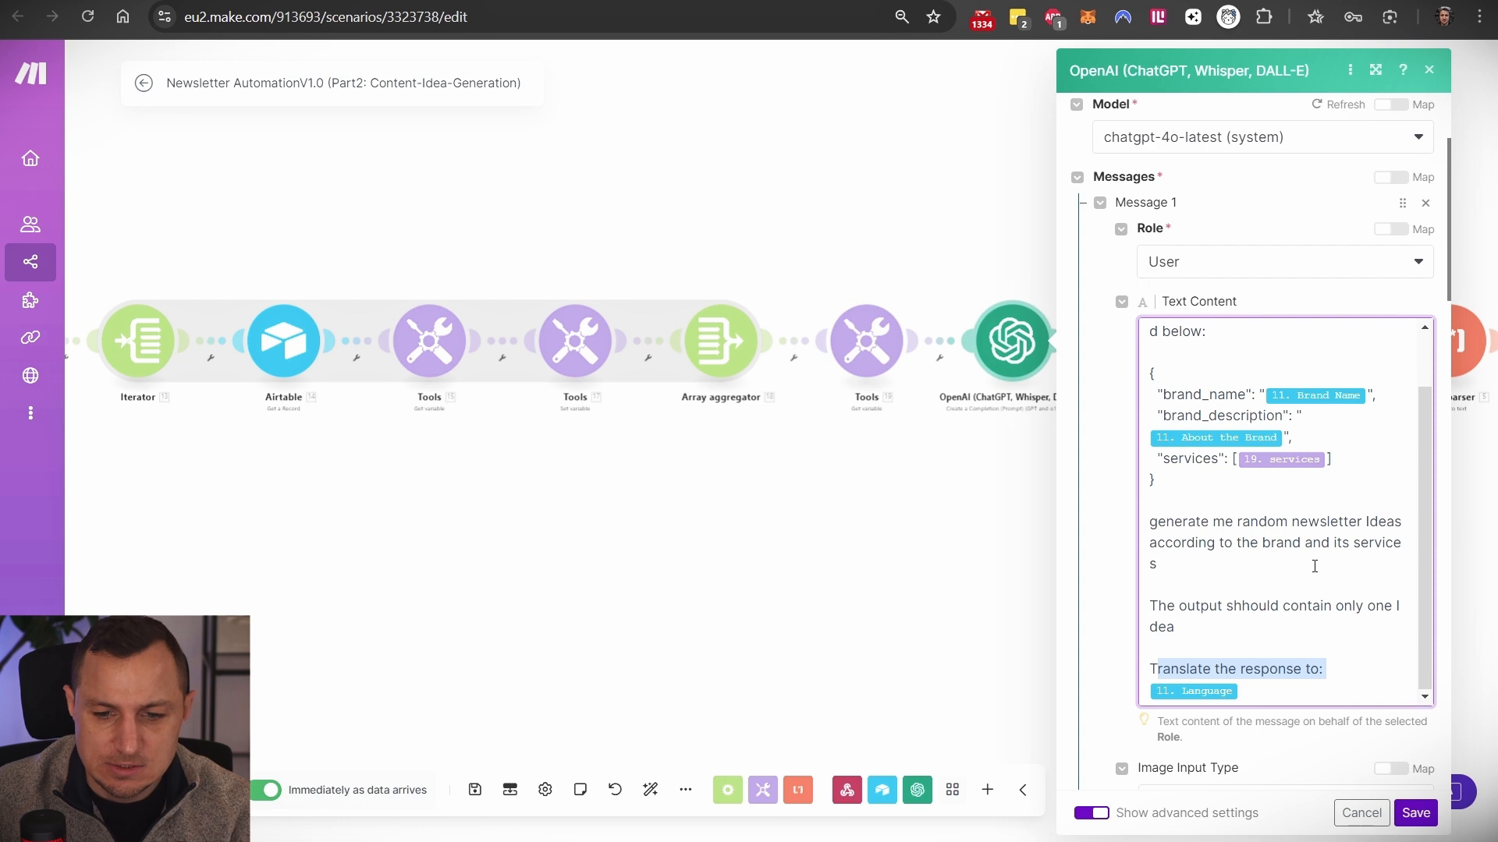
{"action": "scroll", "coordinate": [1313, 565], "scroll_direction": "down", "scroll_amount": 3}
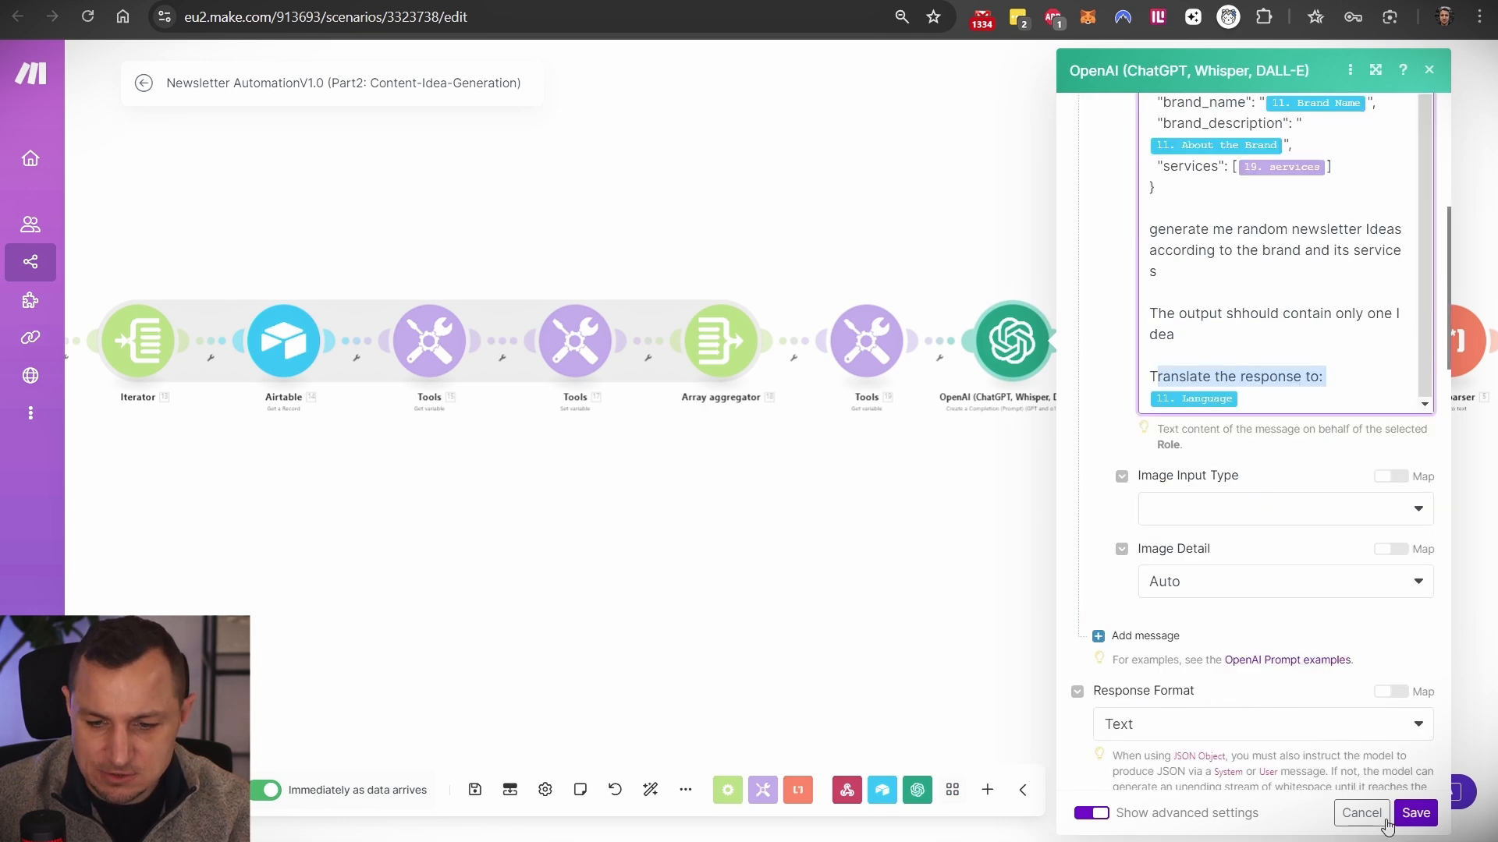
- Save the OpenAI module and review the Perplexity prompt's niche-sources, no-repeat and one-link rules
{"action": "left_click", "coordinate": [1415, 813]}
{"action": "scroll", "coordinate": [734, 437], "scroll_direction": "up", "scroll_amount": 3}
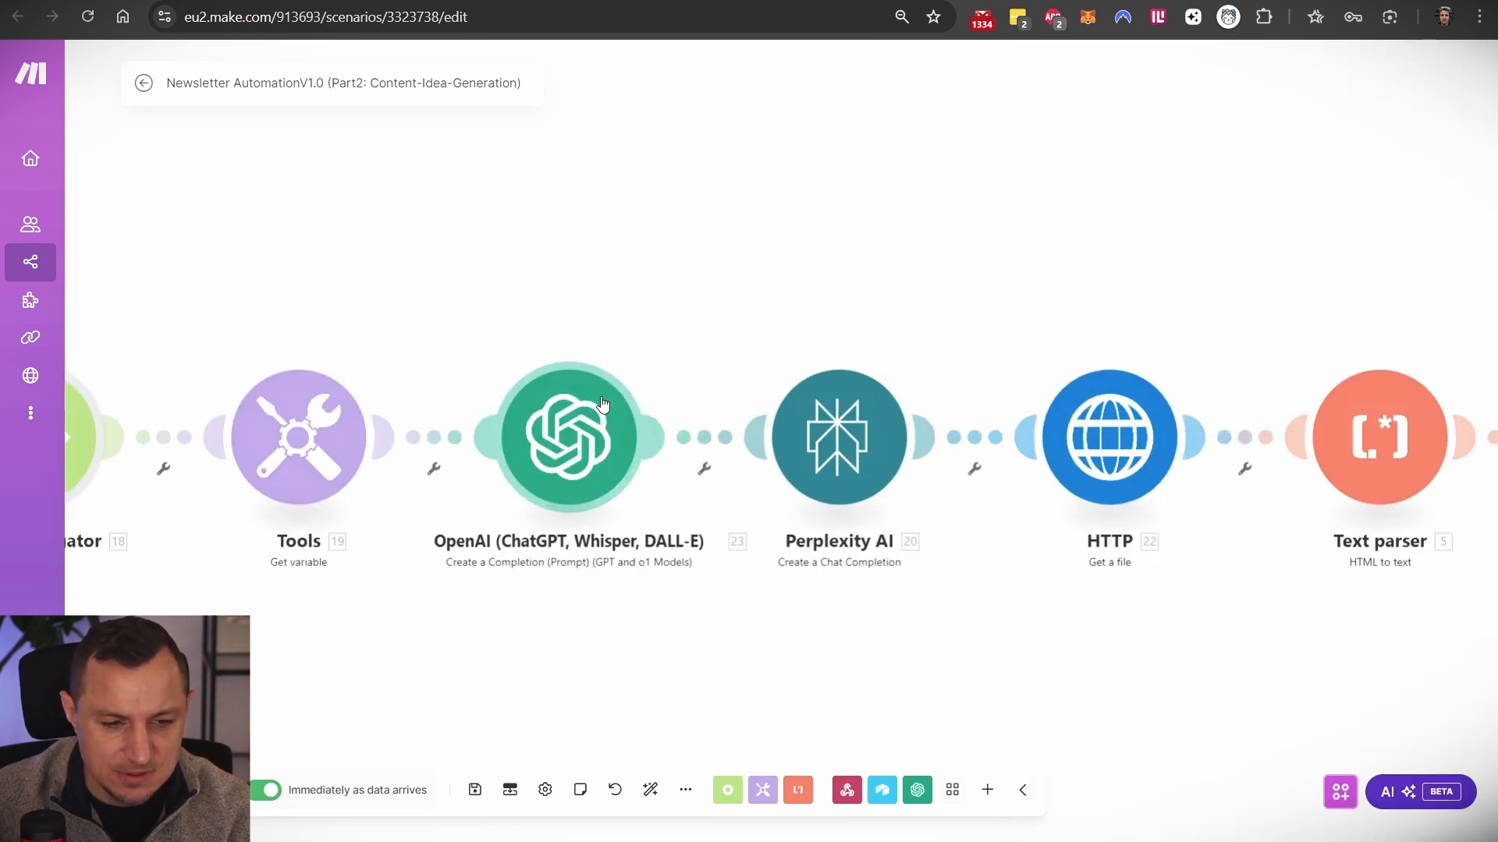
{"action": "left_click", "coordinate": [848, 414]}
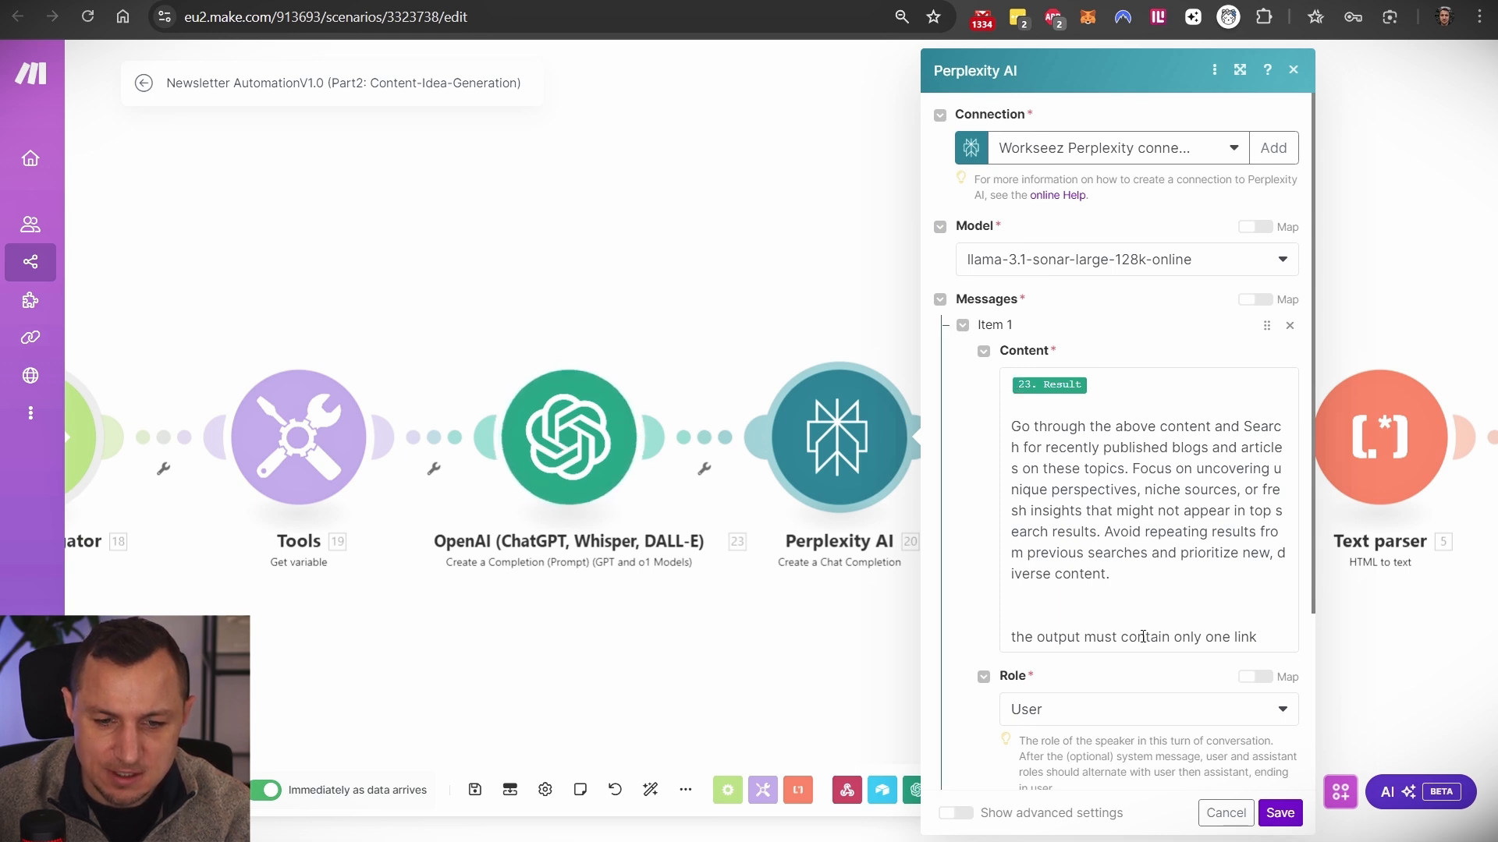
{"action": "left_click_drag", "start_coordinate": [1270, 638], "coordinate": [1014, 424]}
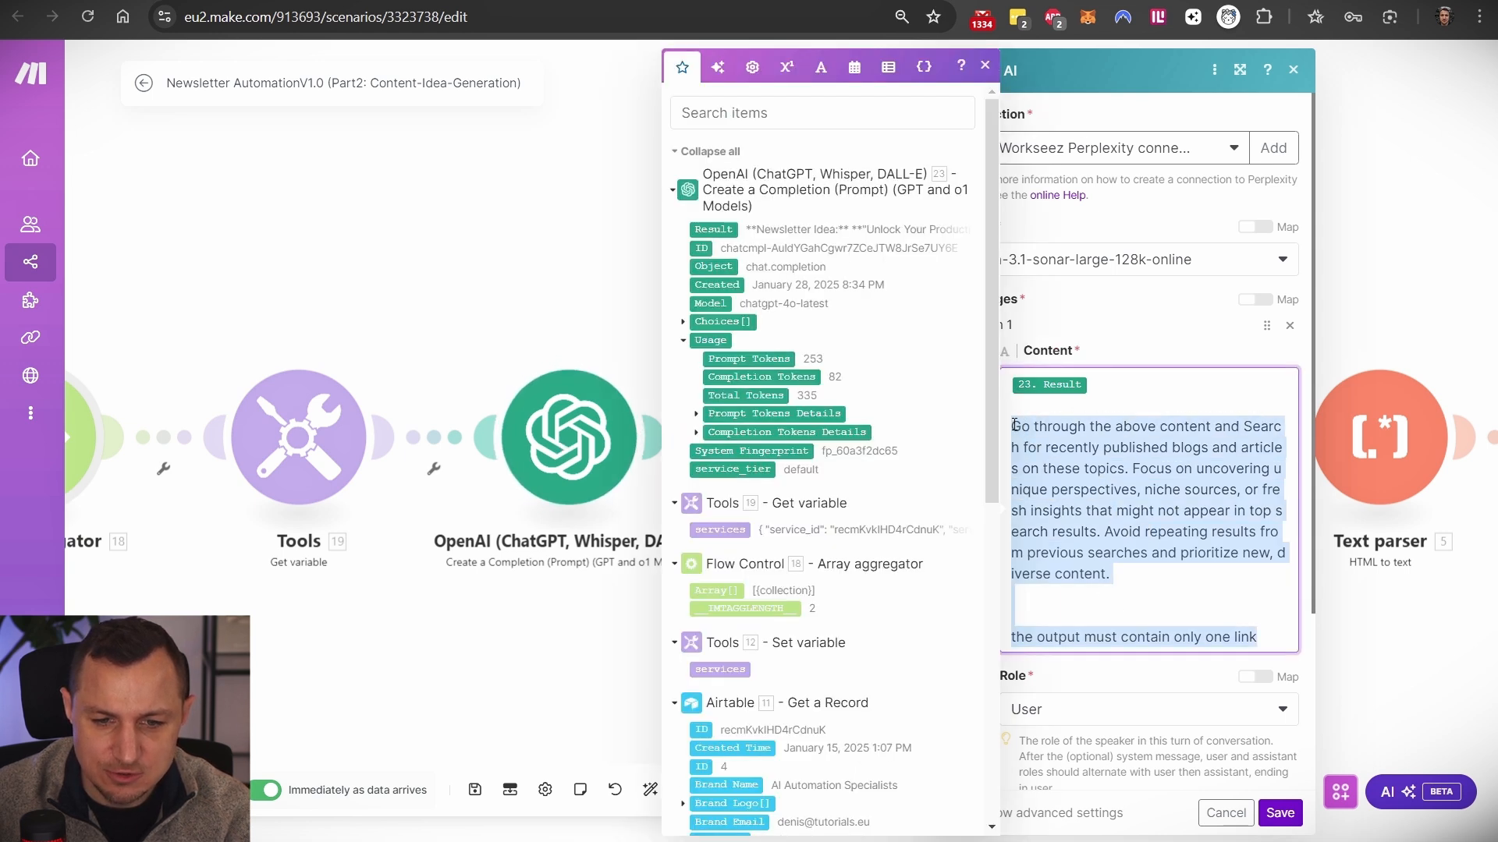
{"action": "left_click", "coordinate": [1139, 423]}
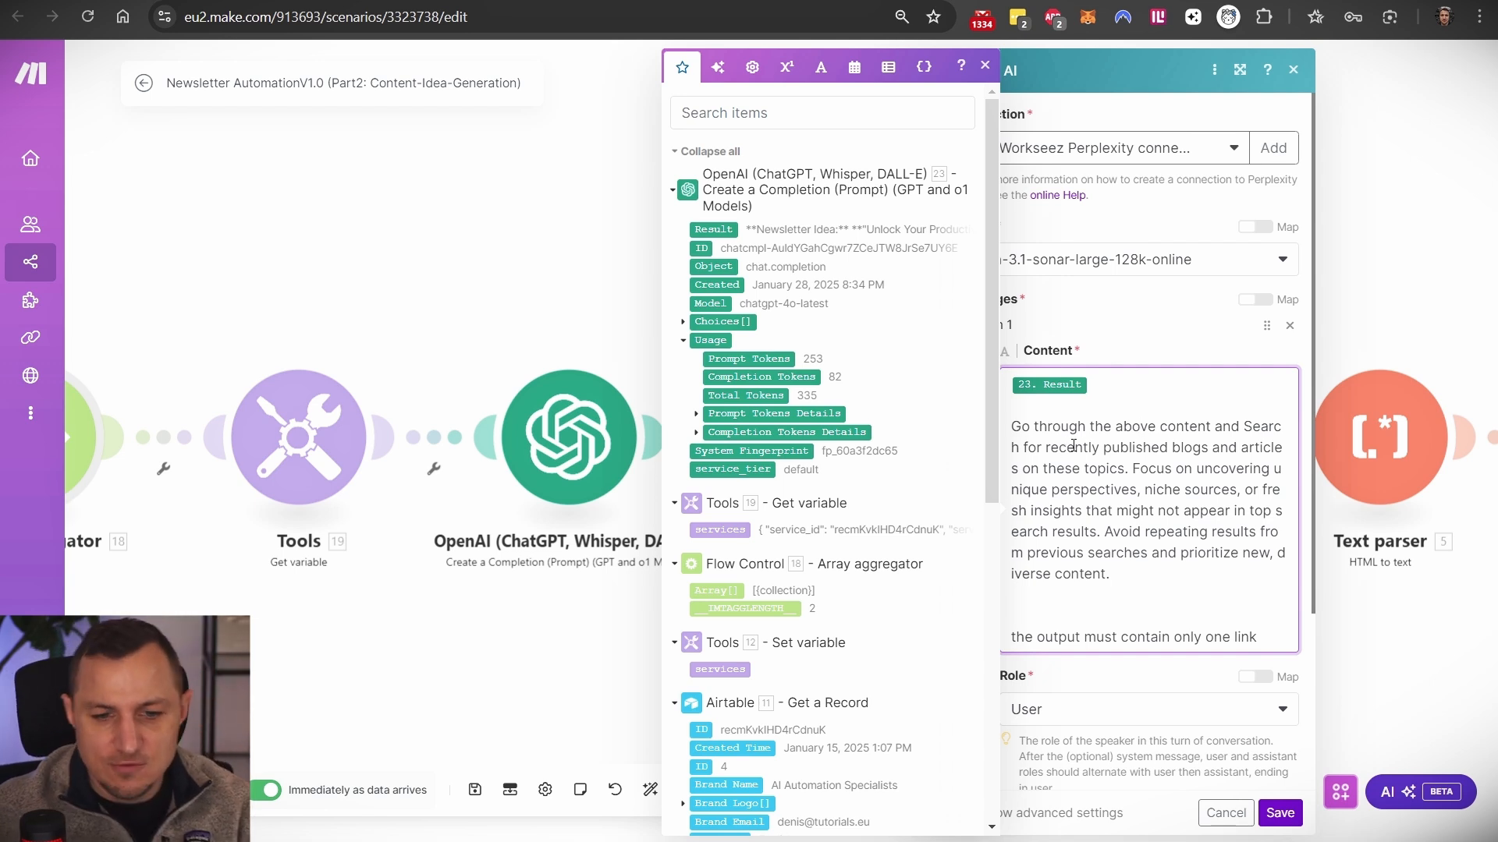
{"action": "left_click_drag", "start_coordinate": [1139, 489], "coordinate": [1121, 584]}
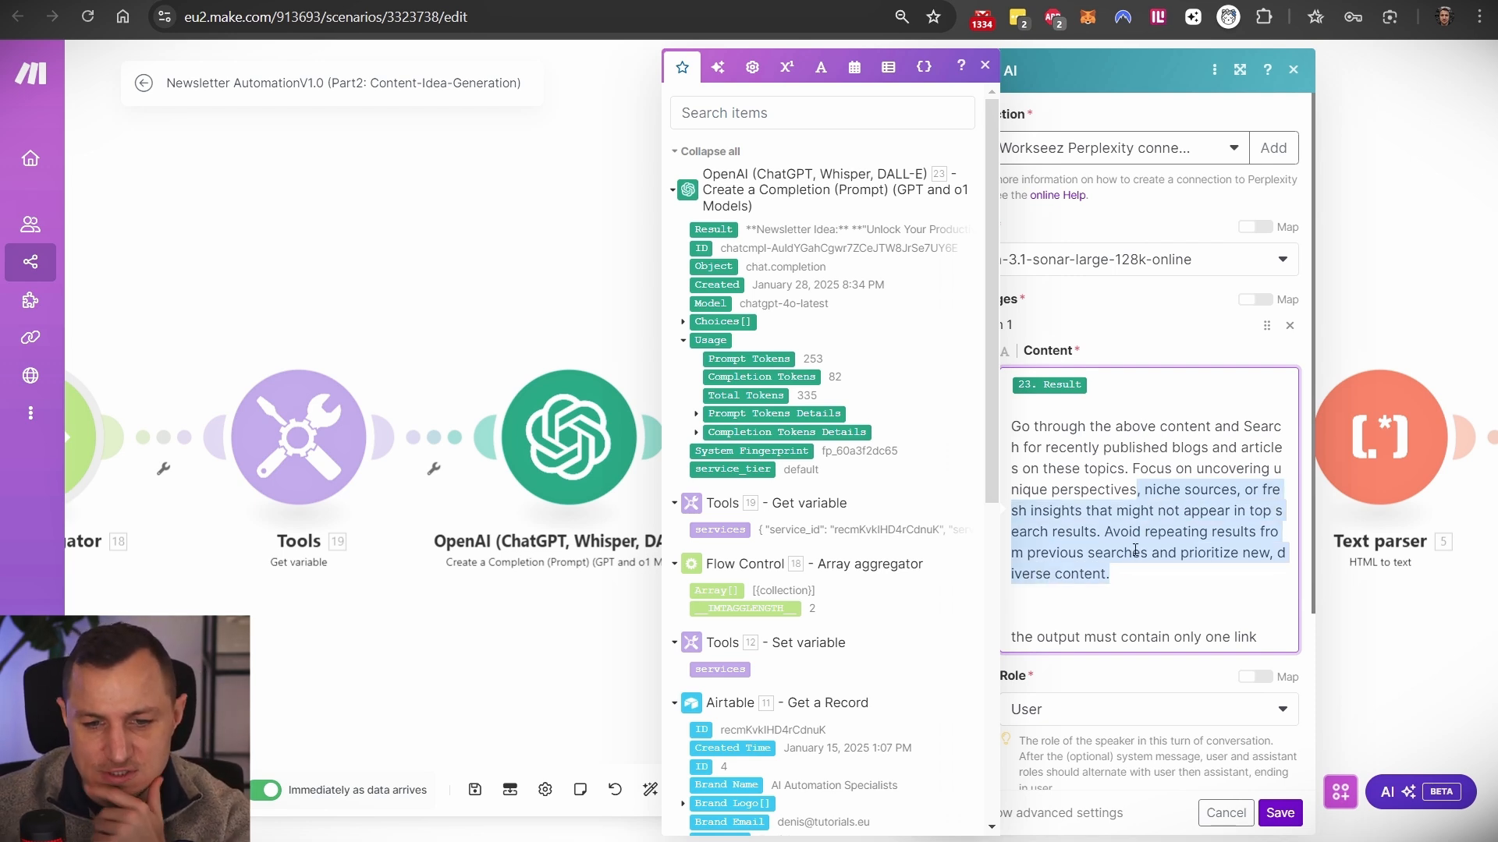
{"action": "left_click", "coordinate": [1133, 550]}
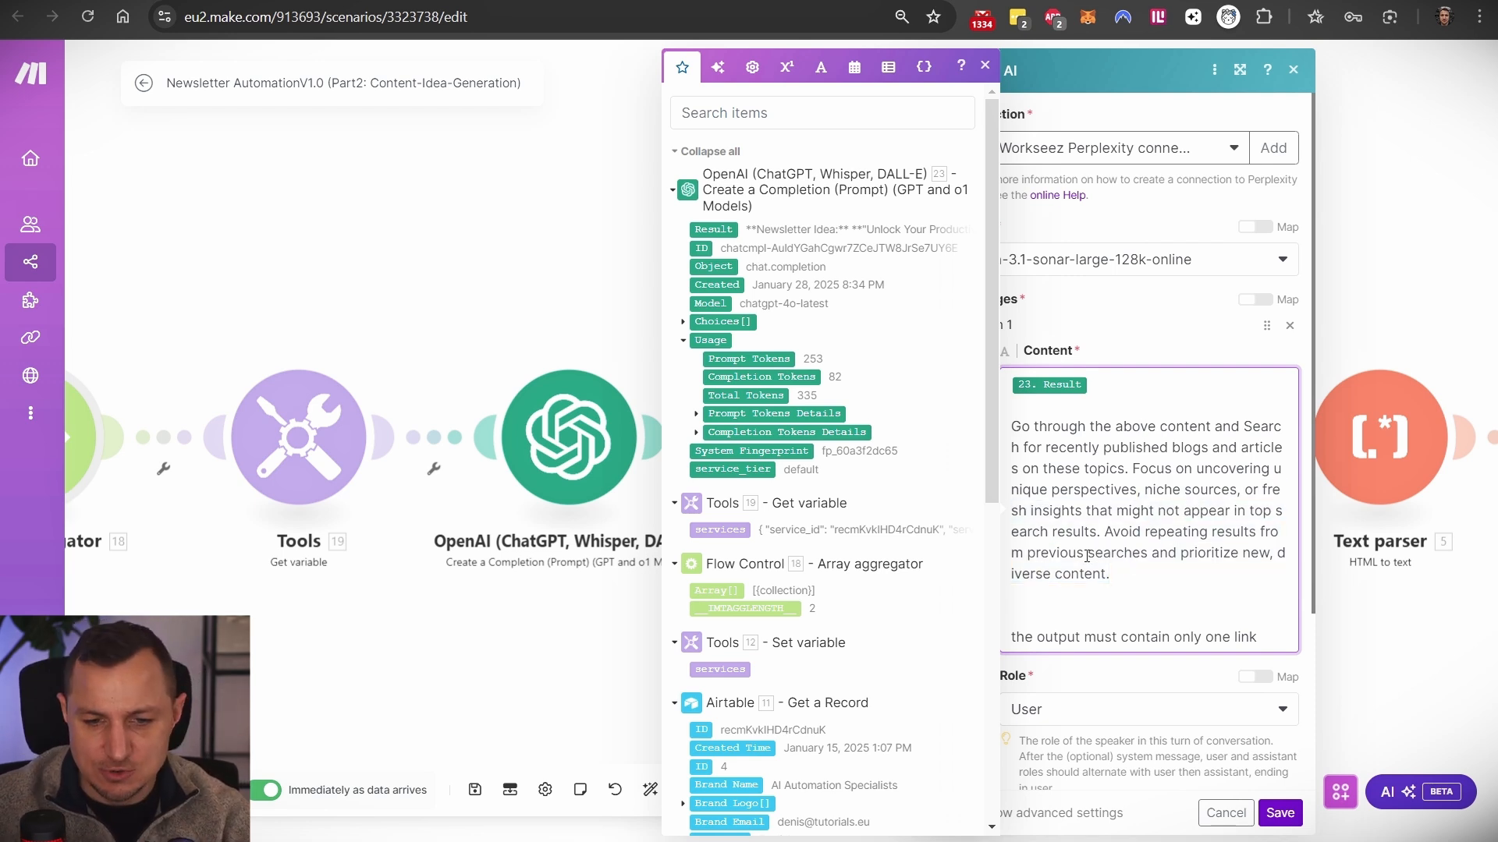
{"action": "left_click_drag", "start_coordinate": [1102, 538], "coordinate": [1122, 601]}
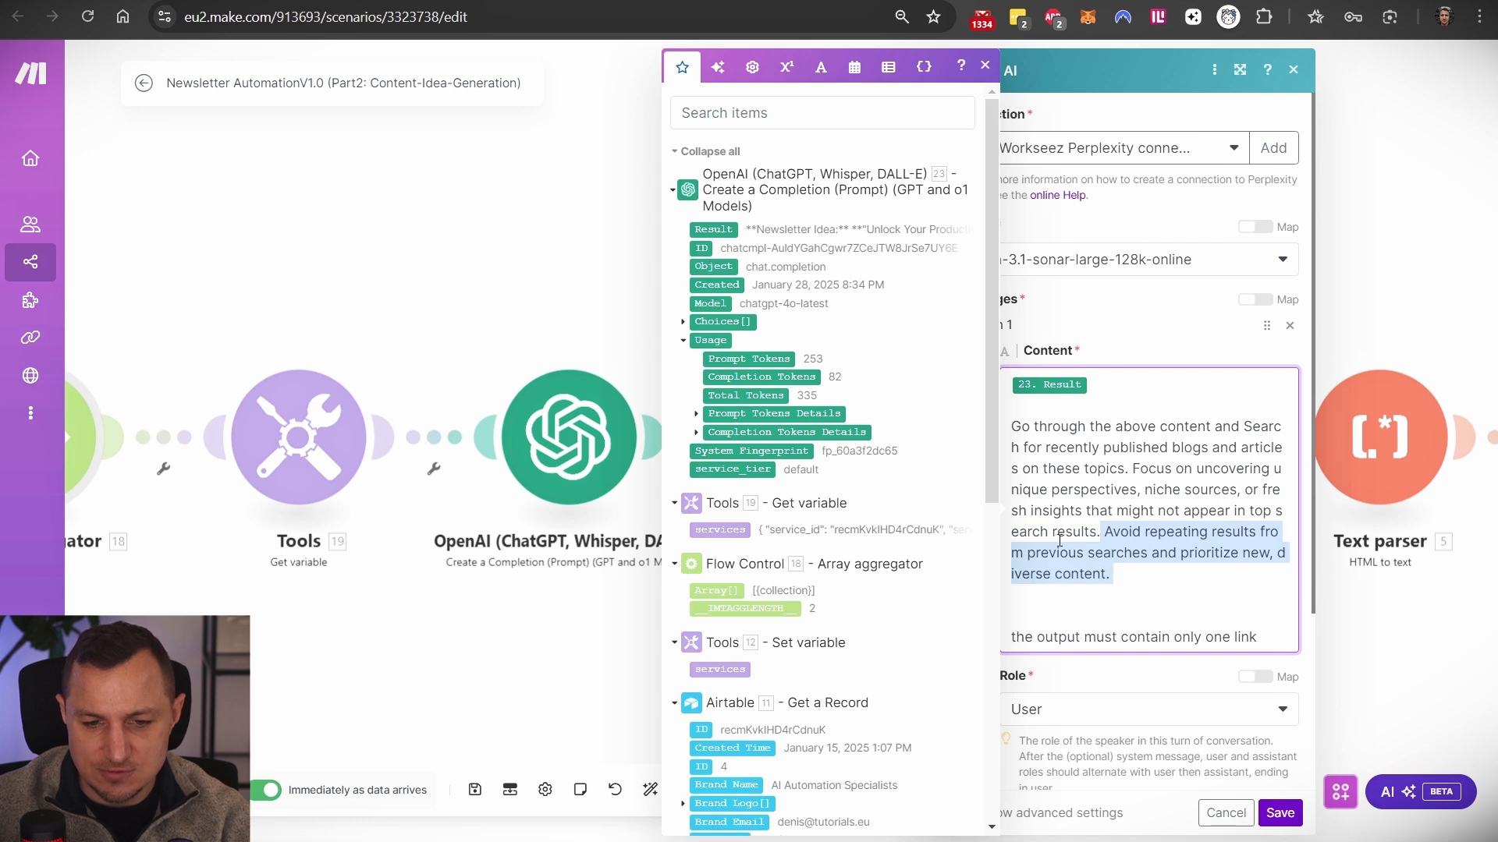
{"action": "left_click", "coordinate": [1140, 583]}
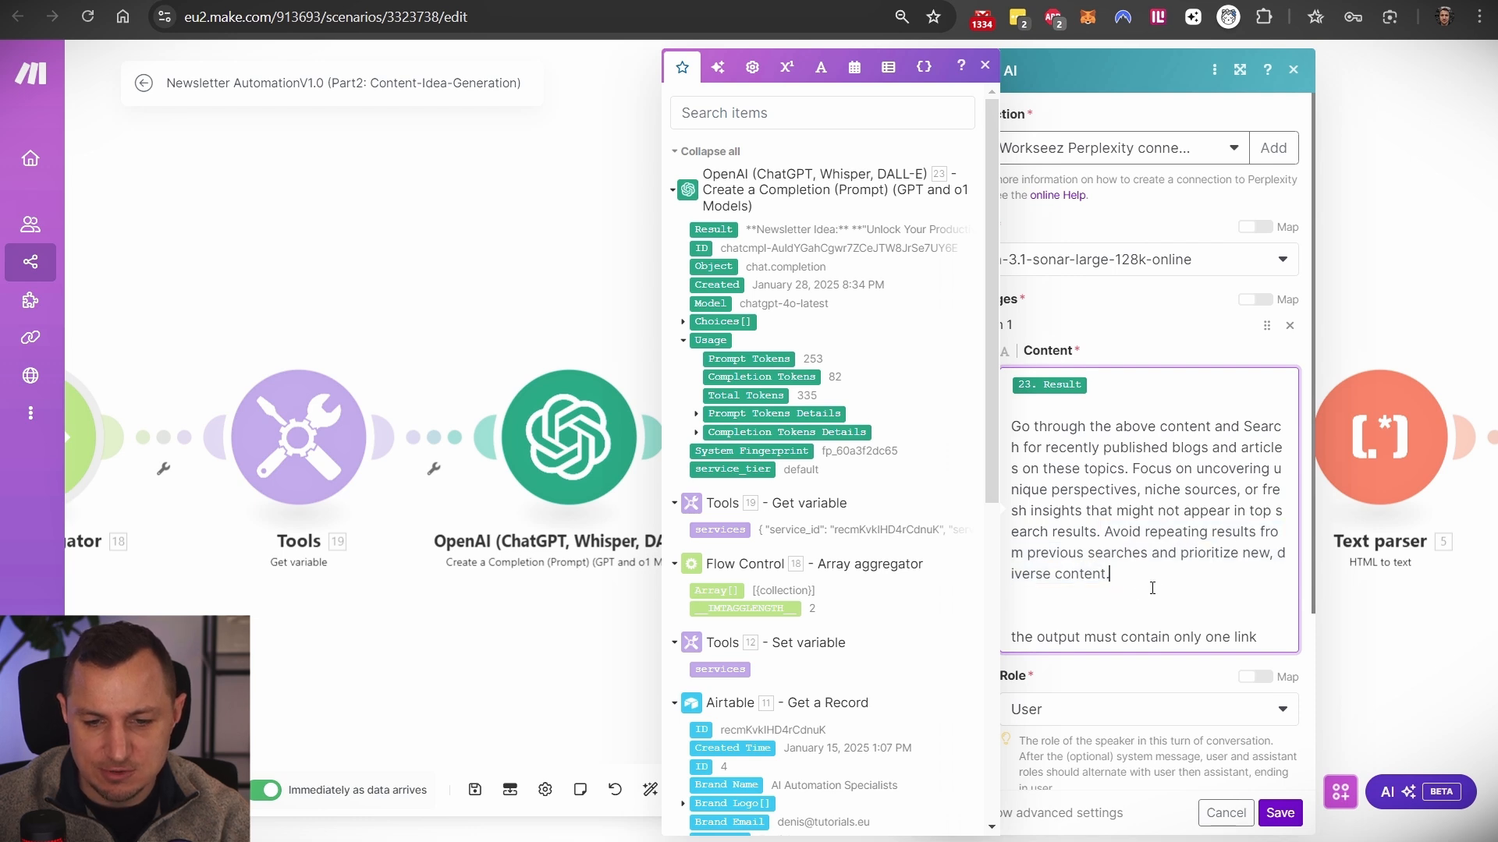
{"action": "scroll", "coordinate": [1078, 628], "scroll_direction": "down", "scroll_amount": 2}
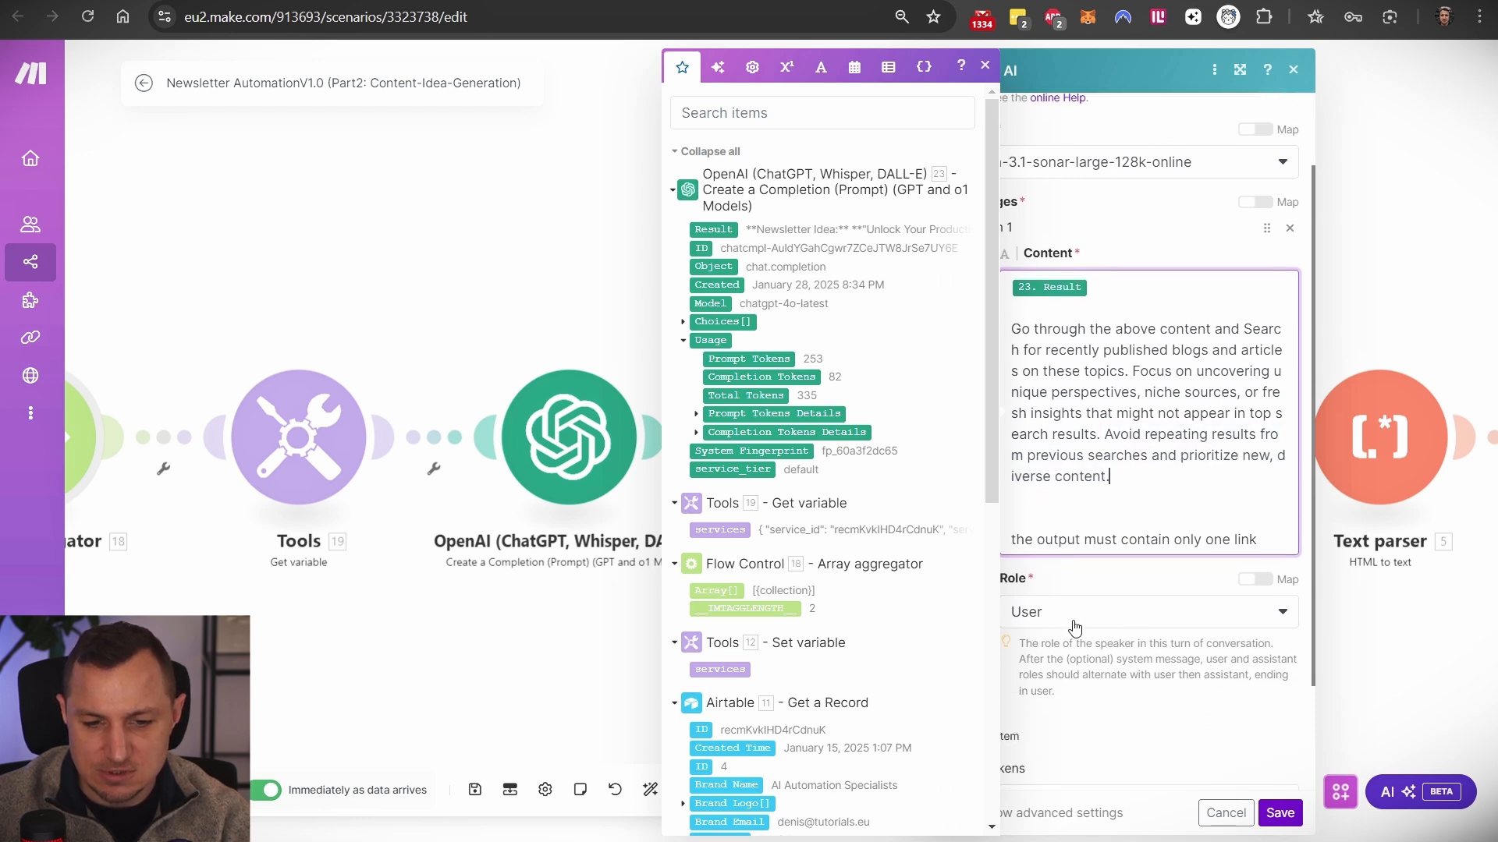
{"action": "left_click_drag", "start_coordinate": [1116, 538], "coordinate": [1266, 537]}
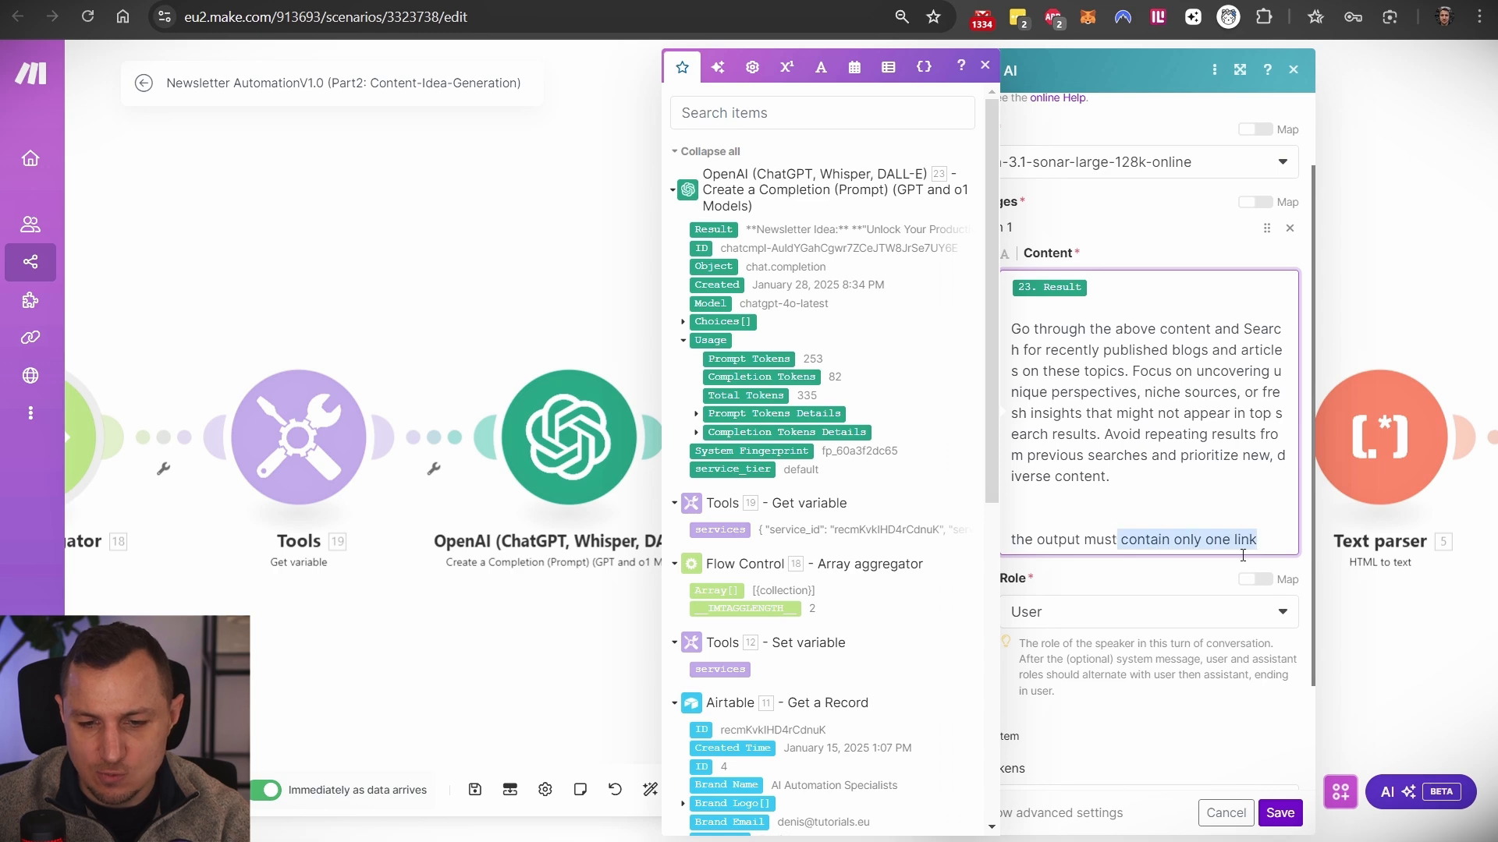
{"action": "left_click", "coordinate": [1396, 646]}
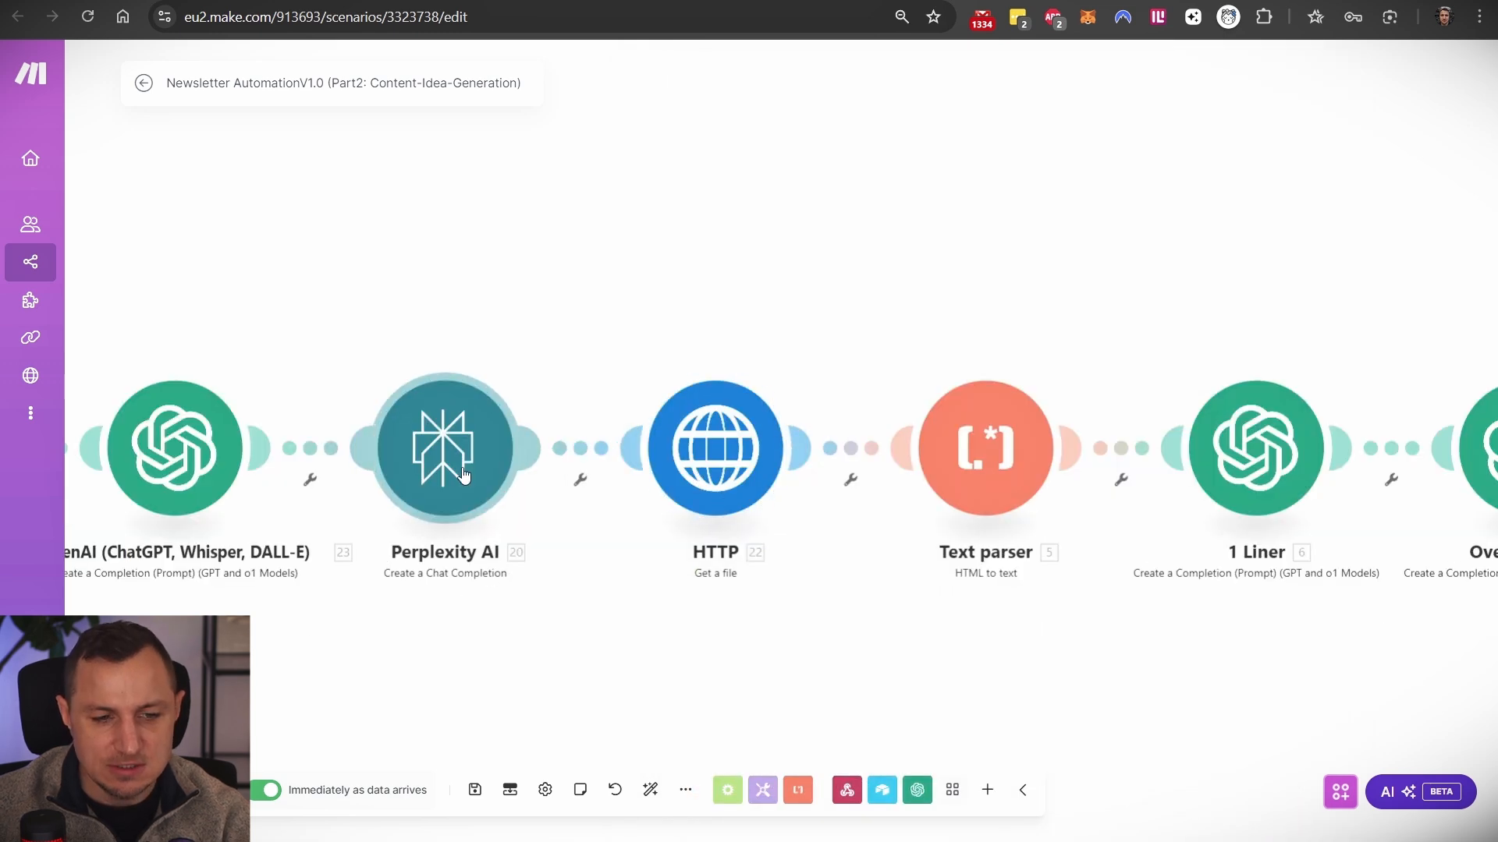
- Check the HTTP module's 20.citations[] URL and return to the scenario overview
{"action": "left_click", "coordinate": [675, 479]}
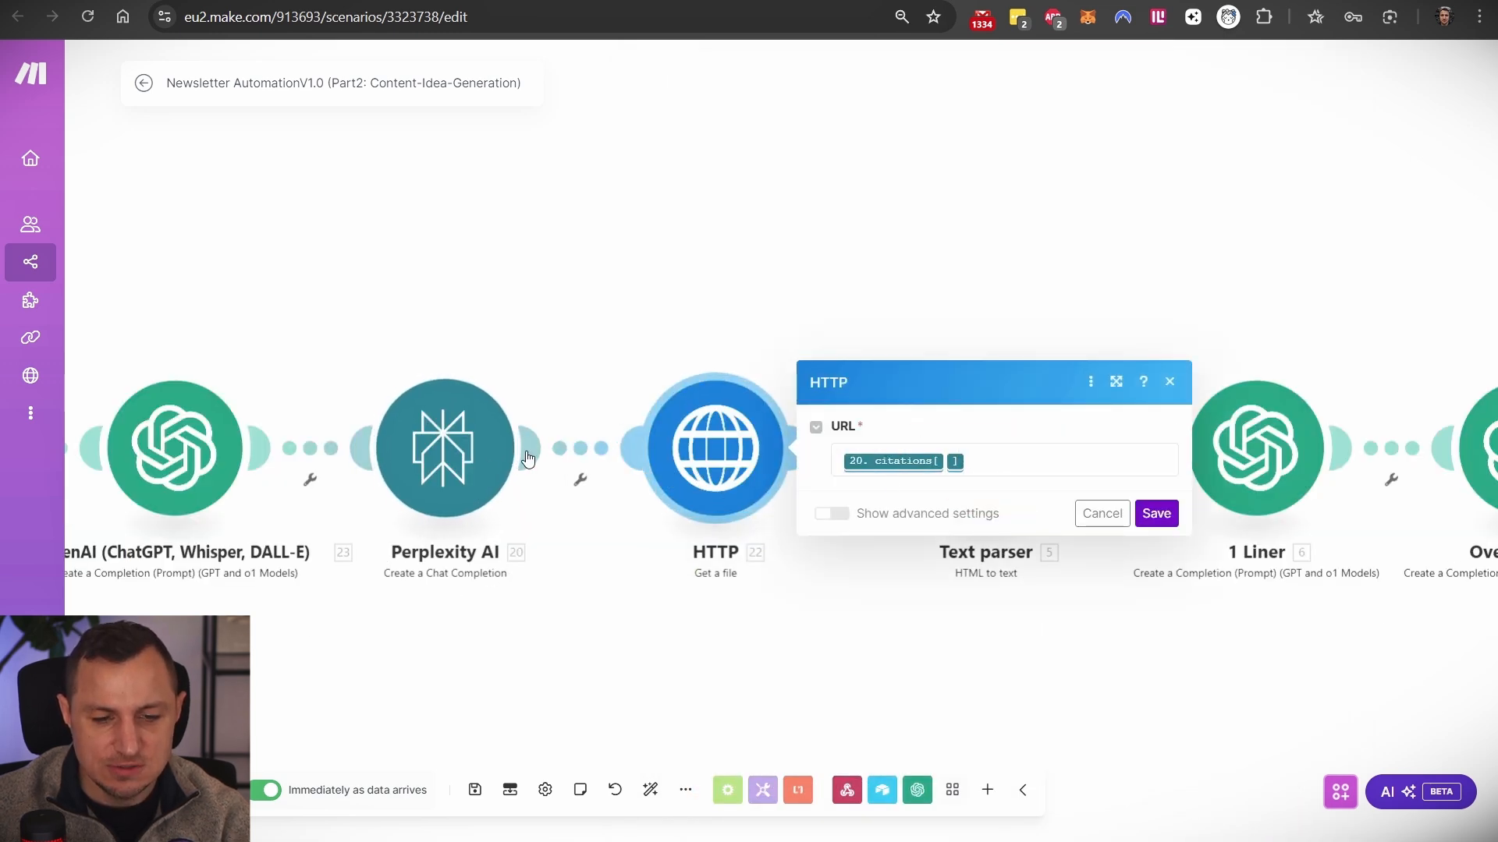
{"action": "left_click", "coordinate": [521, 297]}
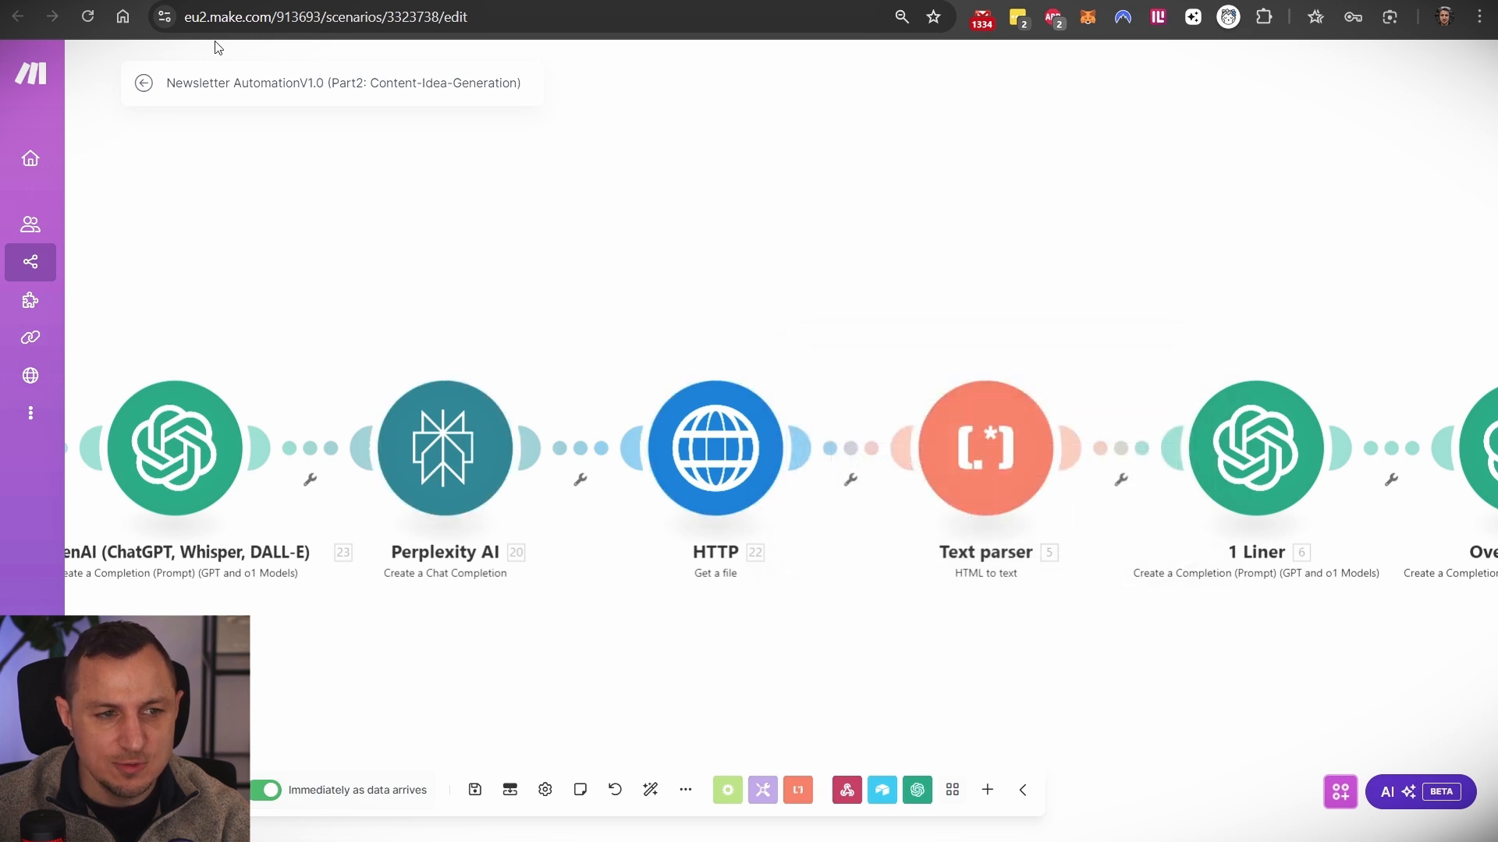
{"action": "left_click", "coordinate": [155, 82]}
- Open the January 29, 2025 12:50 PM run and expand Perplexity AI's Usage, Choices and Message
{"action": "left_click", "coordinate": [197, 127]}
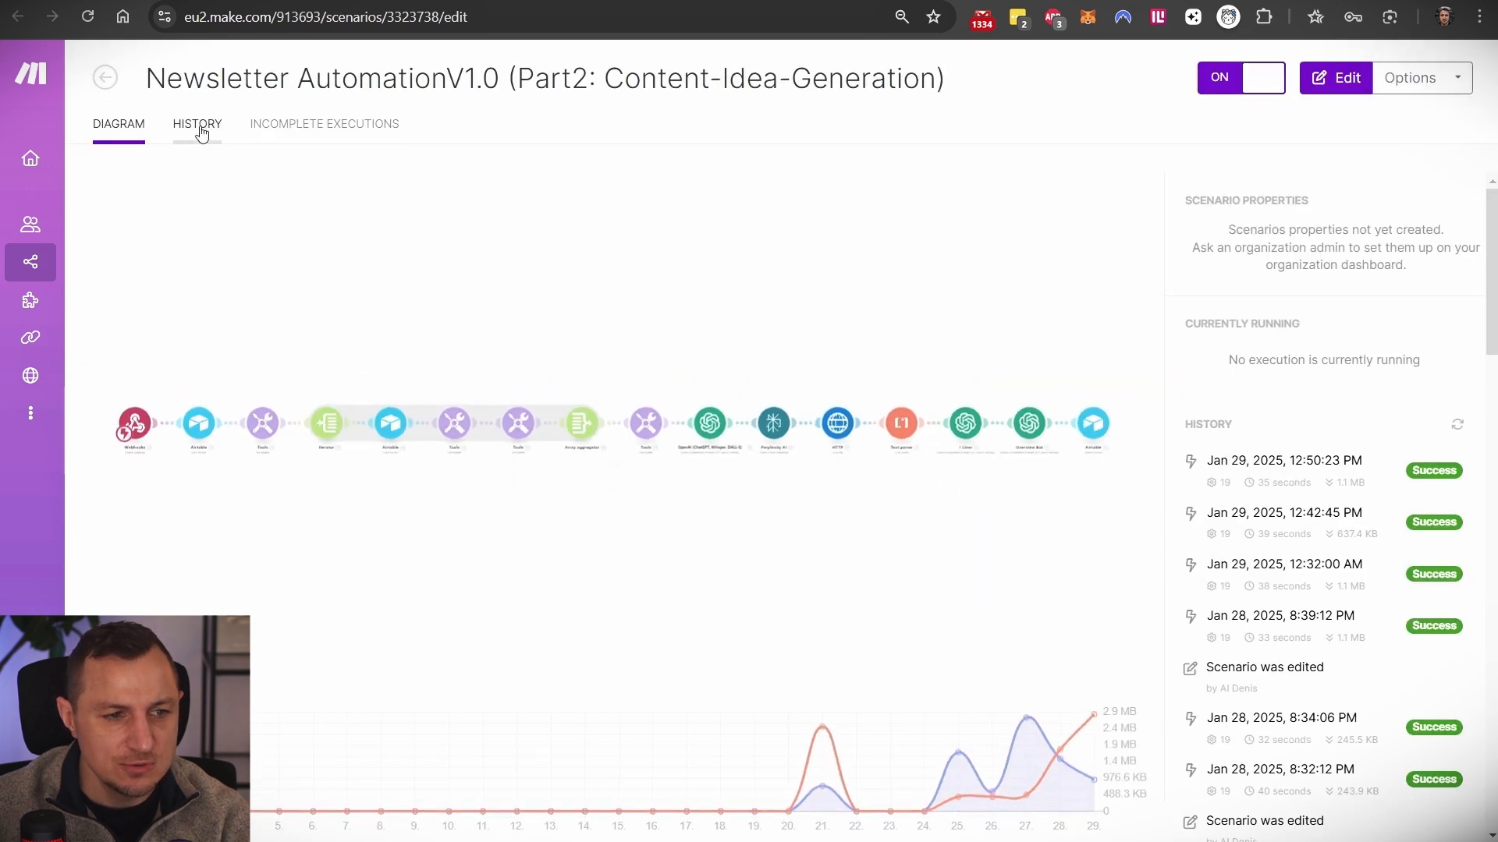
{"action": "left_click", "coordinate": [1424, 233]}
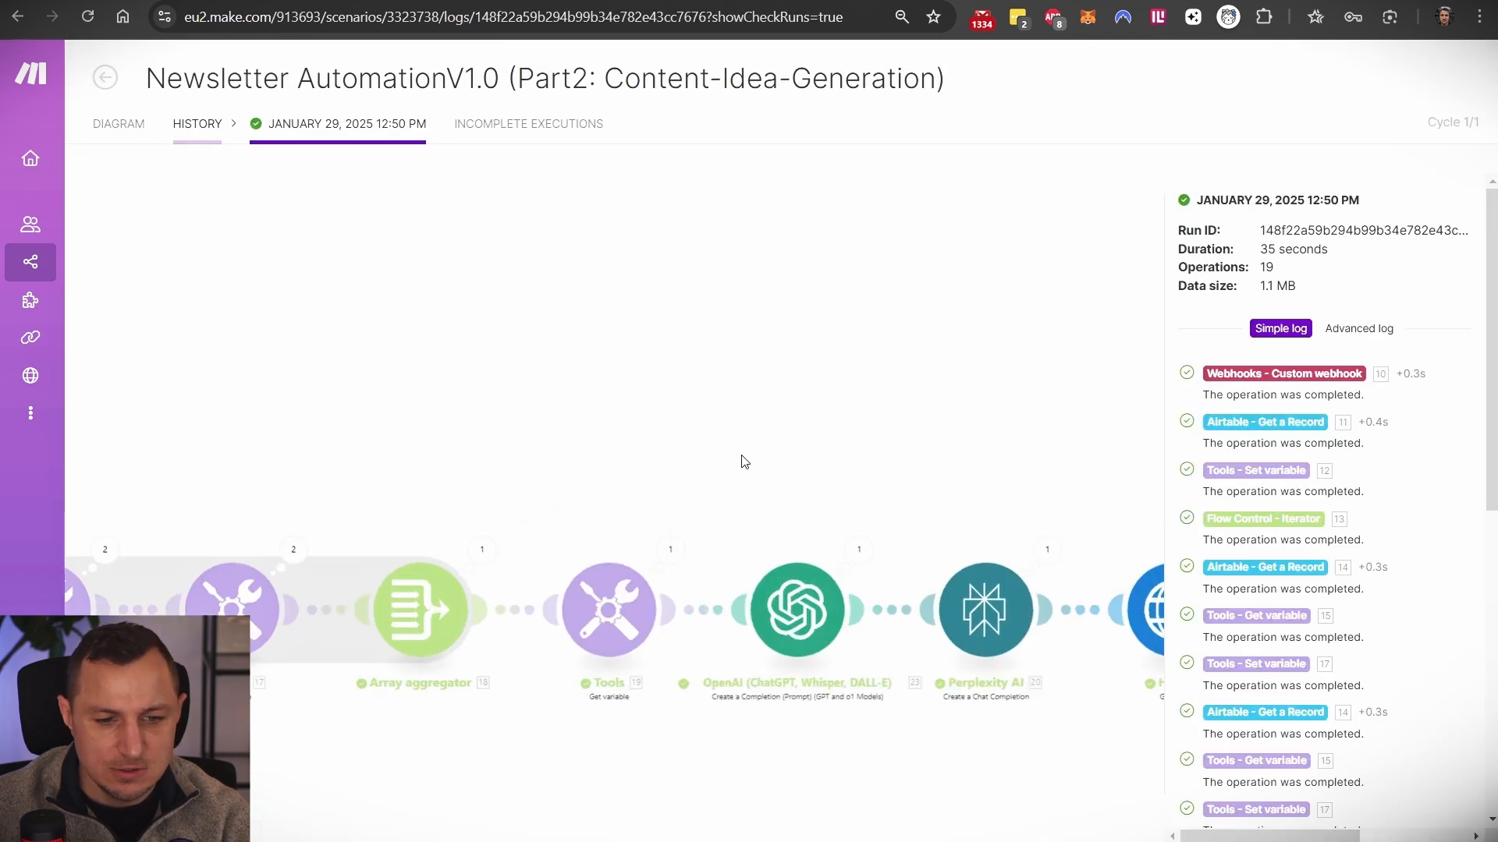
{"action": "left_click", "coordinate": [883, 433]}
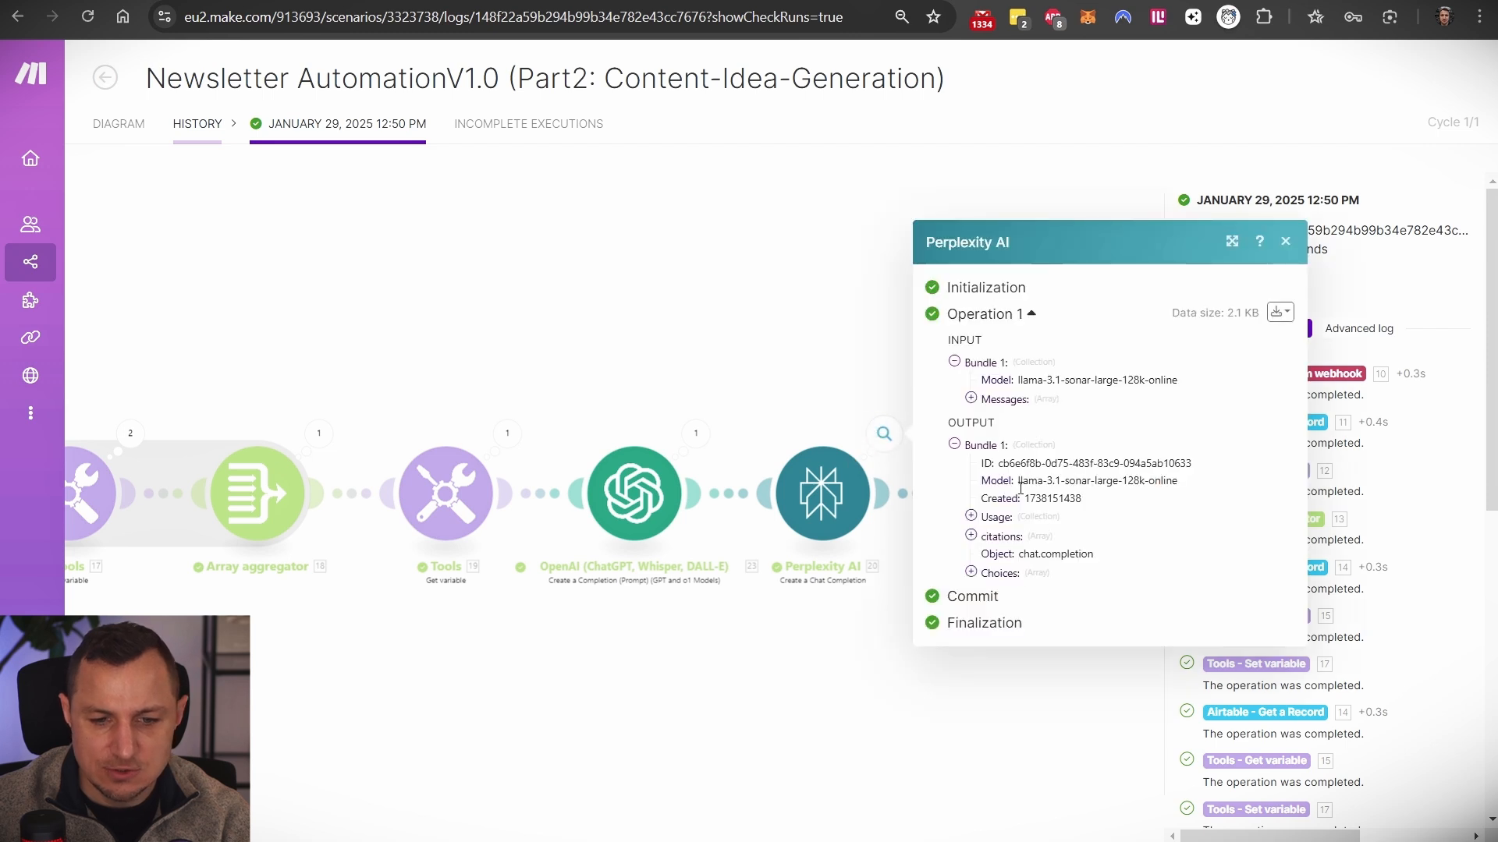
{"action": "left_click", "coordinate": [971, 516]}
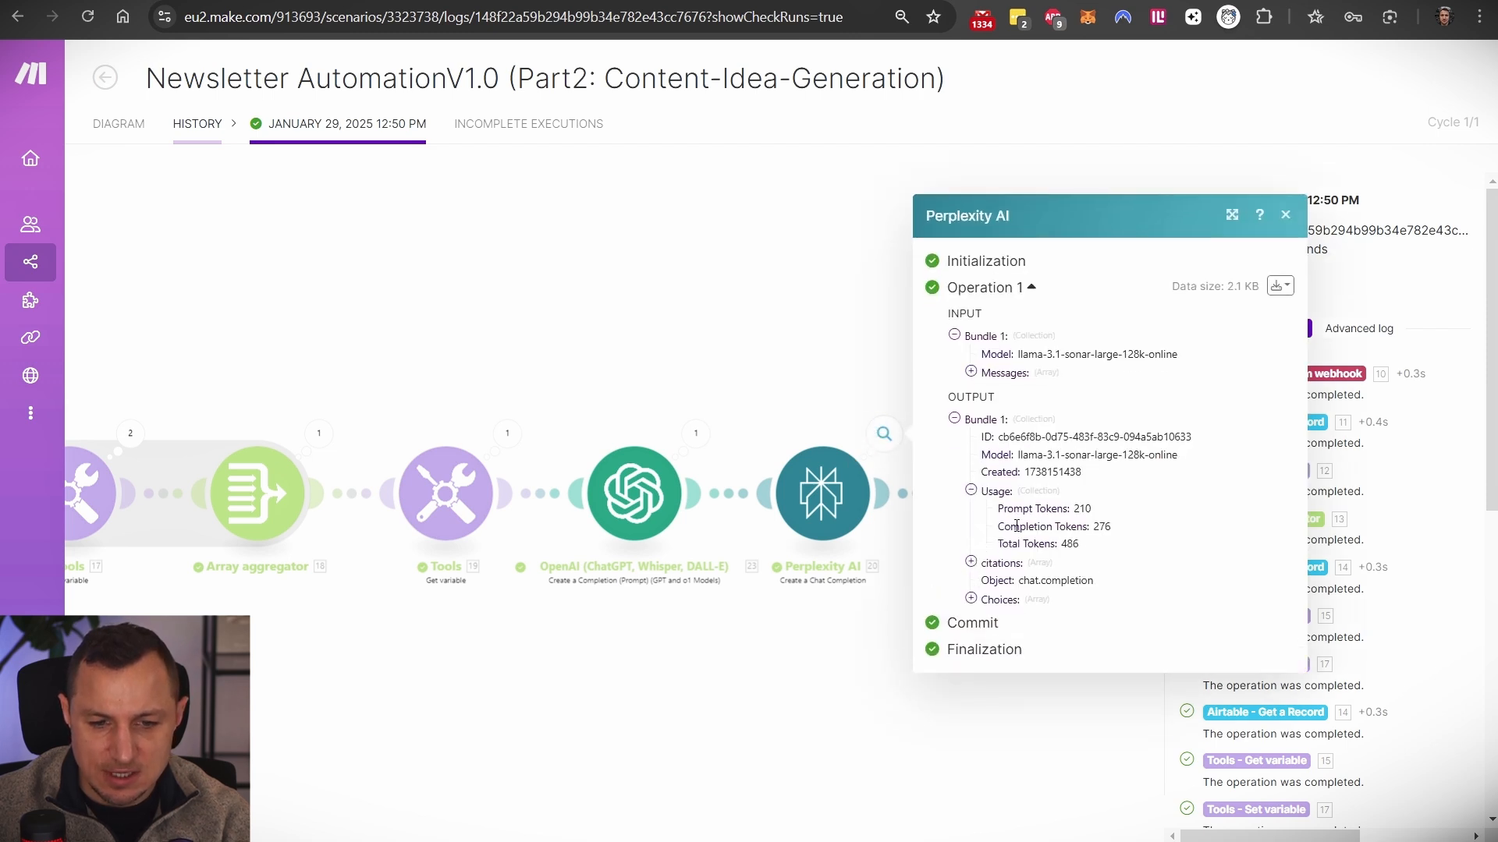
{"action": "left_click", "coordinate": [971, 599]}
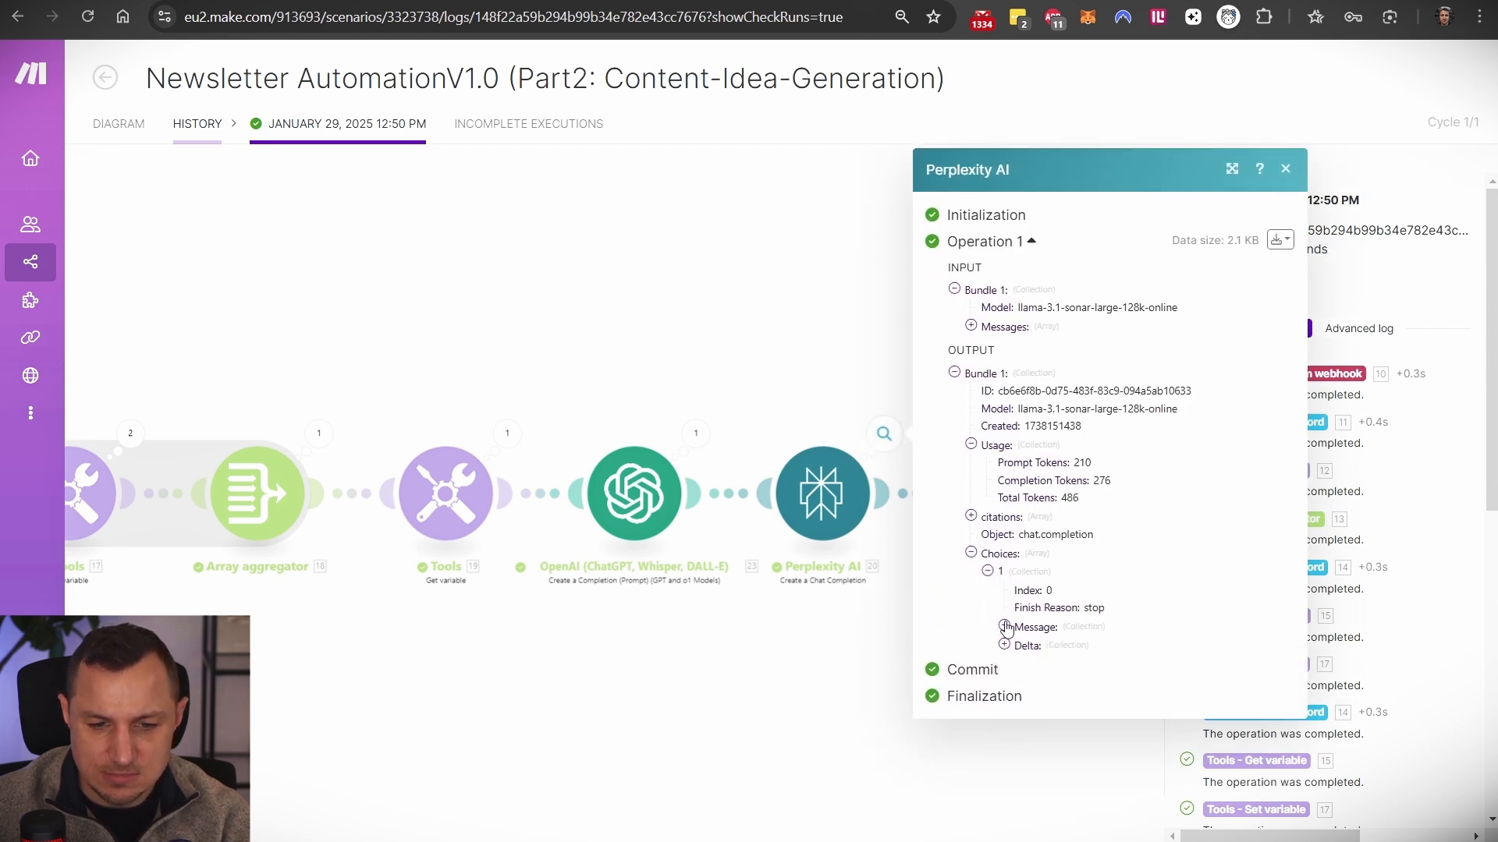
{"action": "left_click", "coordinate": [1004, 626]}
{"action": "left_click", "coordinate": [1021, 646]}
- Review the Perplexity response text and its five citation URLs
{"action": "scroll", "coordinate": [1042, 551], "scroll_direction": "down", "scroll_amount": 3}
{"action": "left_click_drag", "start_coordinate": [1037, 404], "coordinate": [1116, 577]}
{"action": "scroll", "coordinate": [1117, 546], "scroll_direction": "up", "scroll_amount": 6}
{"action": "scroll", "coordinate": [1117, 546], "scroll_direction": "up", "scroll_amount": 1}
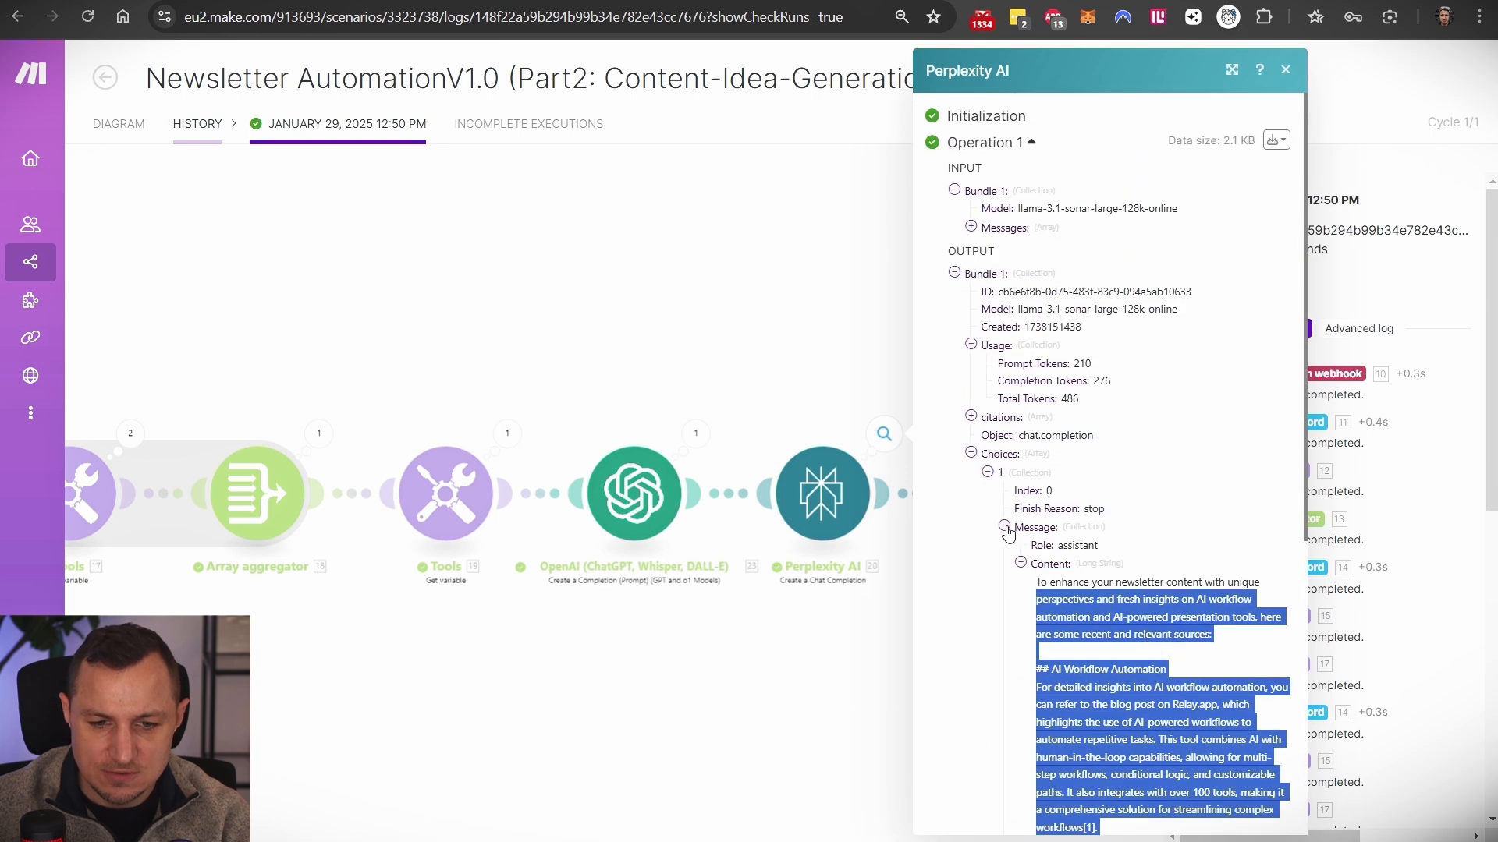
{"action": "left_click", "coordinate": [1003, 528]}
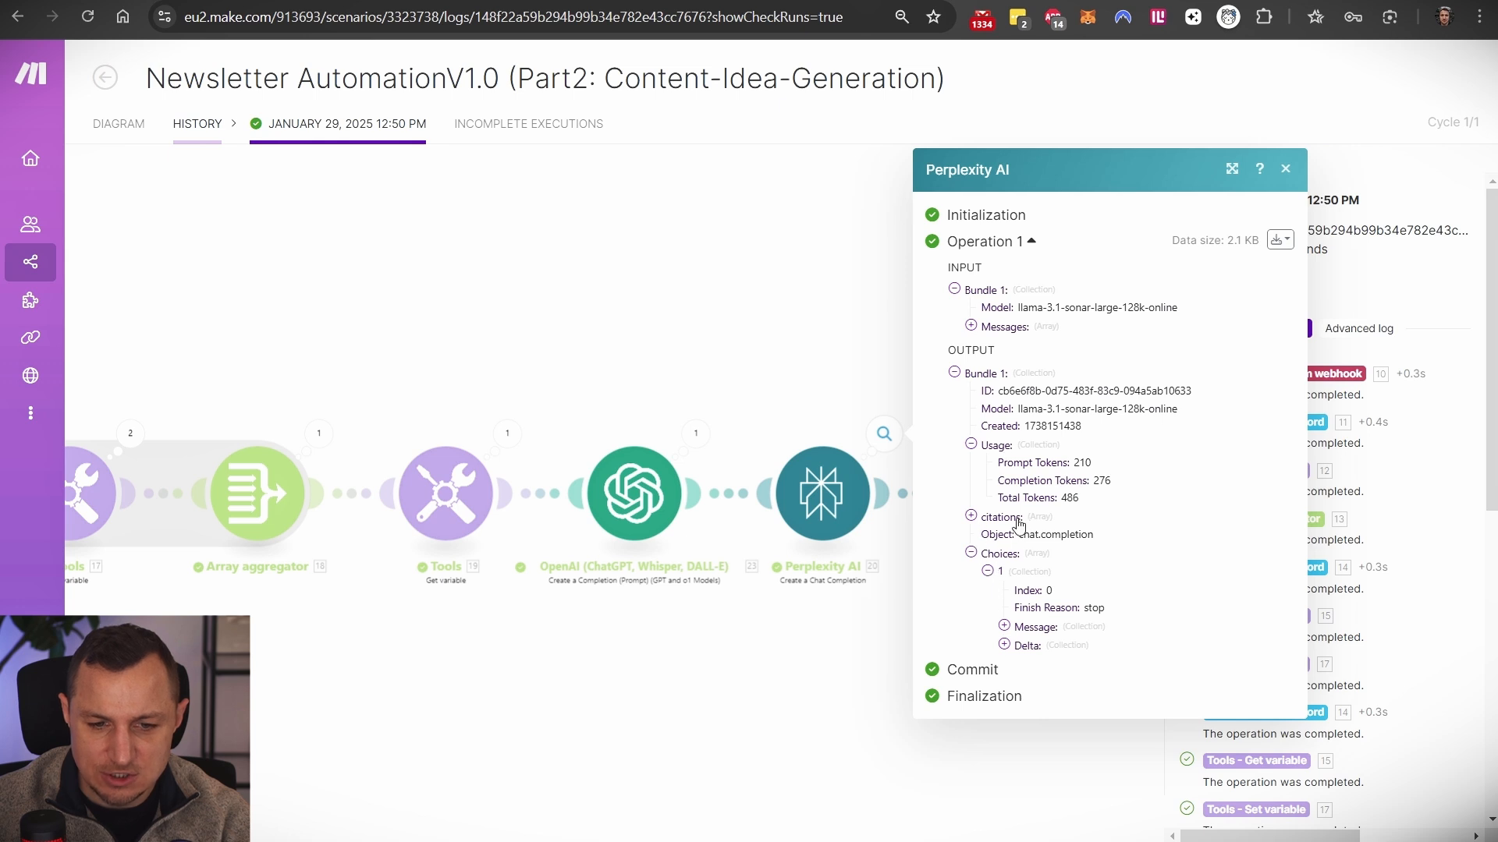
{"action": "left_click", "coordinate": [971, 516]}
{"action": "left_click_drag", "start_coordinate": [1002, 481], "coordinate": [1269, 575]}
{"action": "left_click", "coordinate": [1123, 524]}
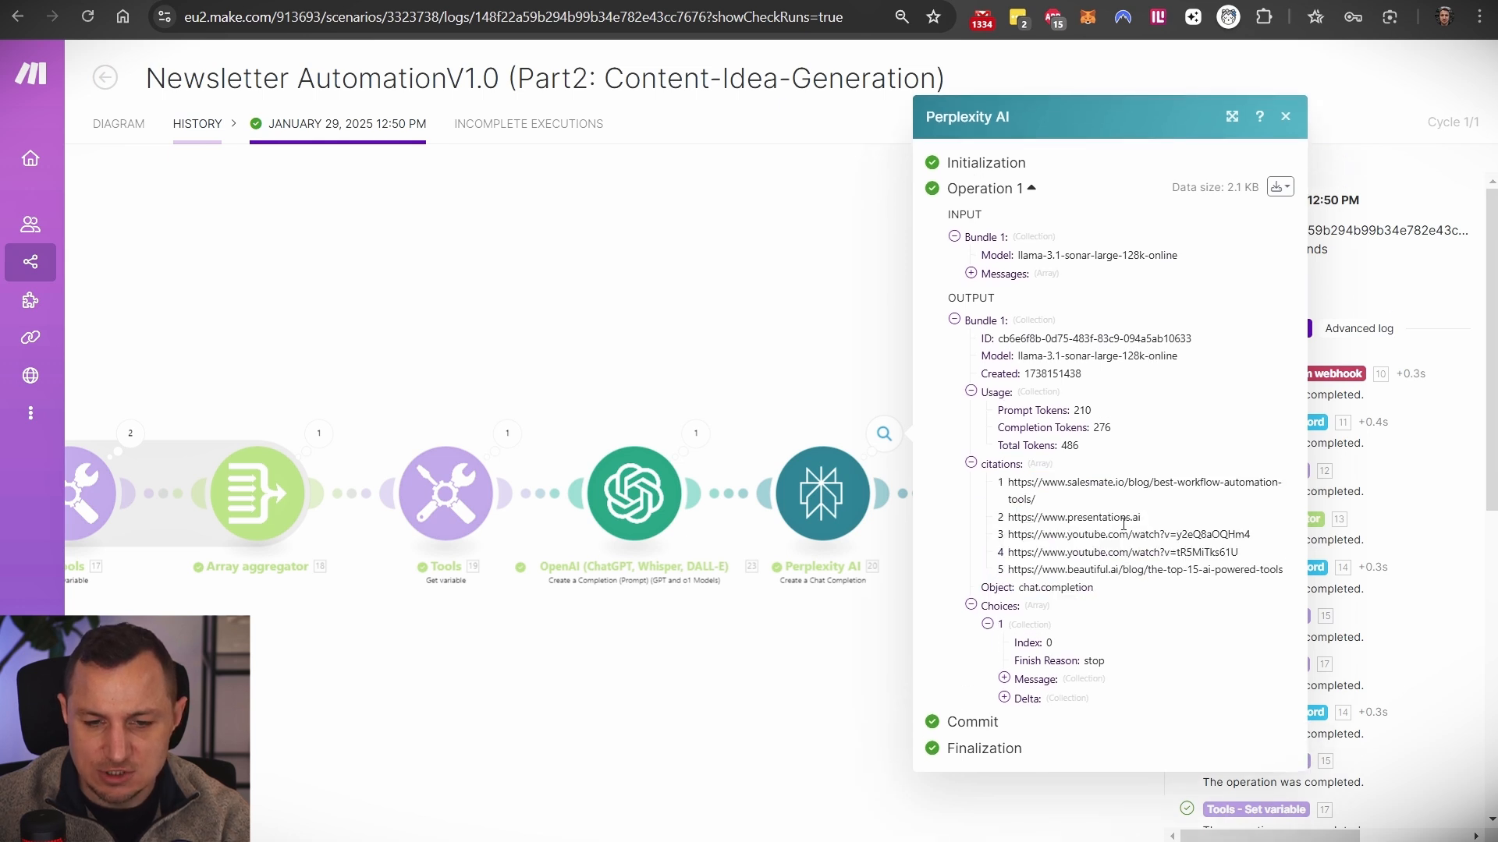
{"action": "left_click", "coordinate": [679, 304]}
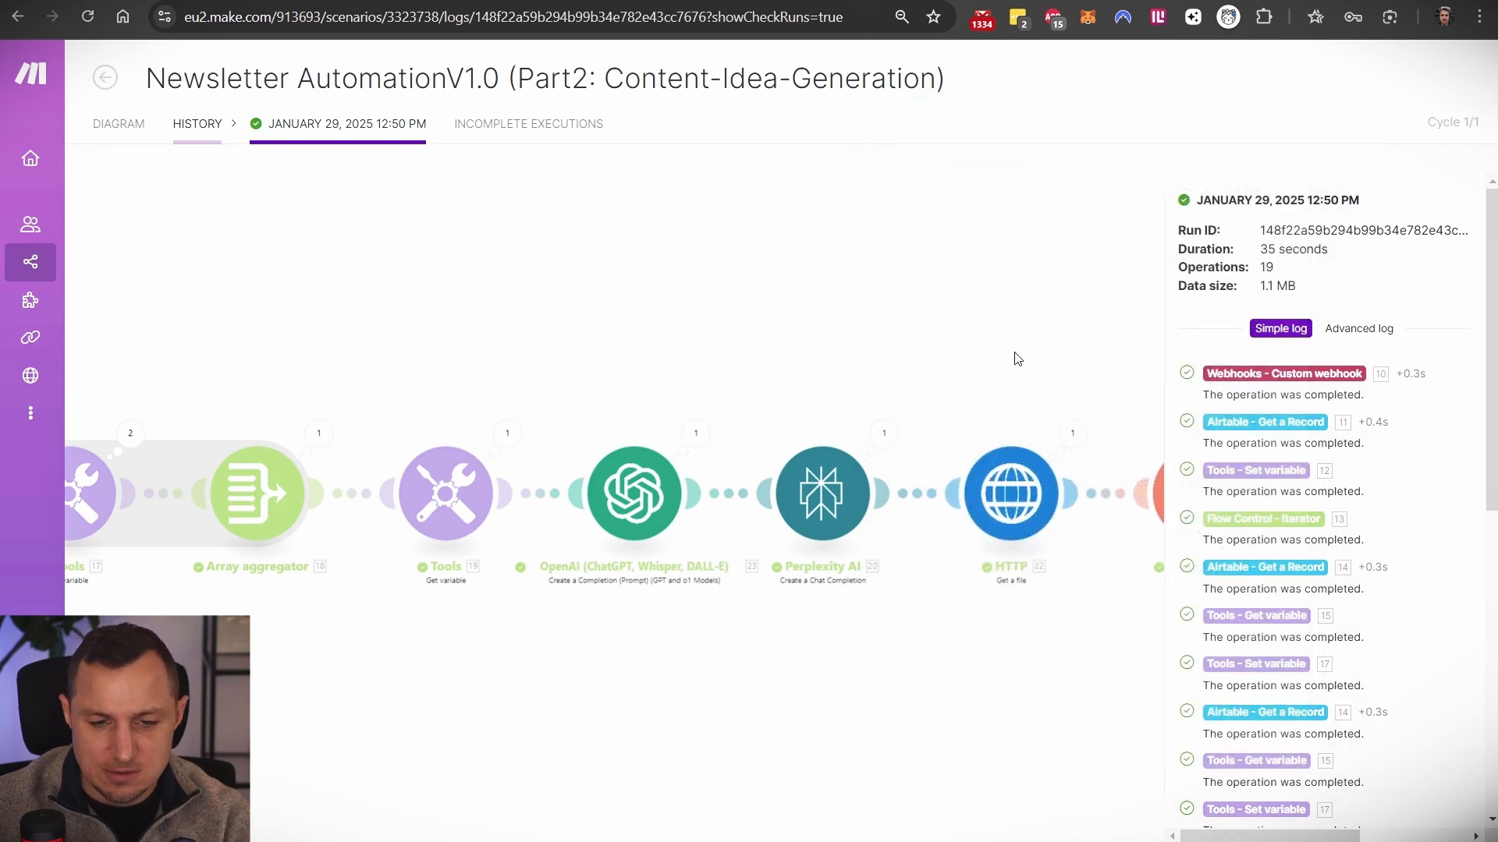
- Inspect the HTTP module's output and its downloaded HTML Data
{"action": "left_click", "coordinate": [807, 421]}
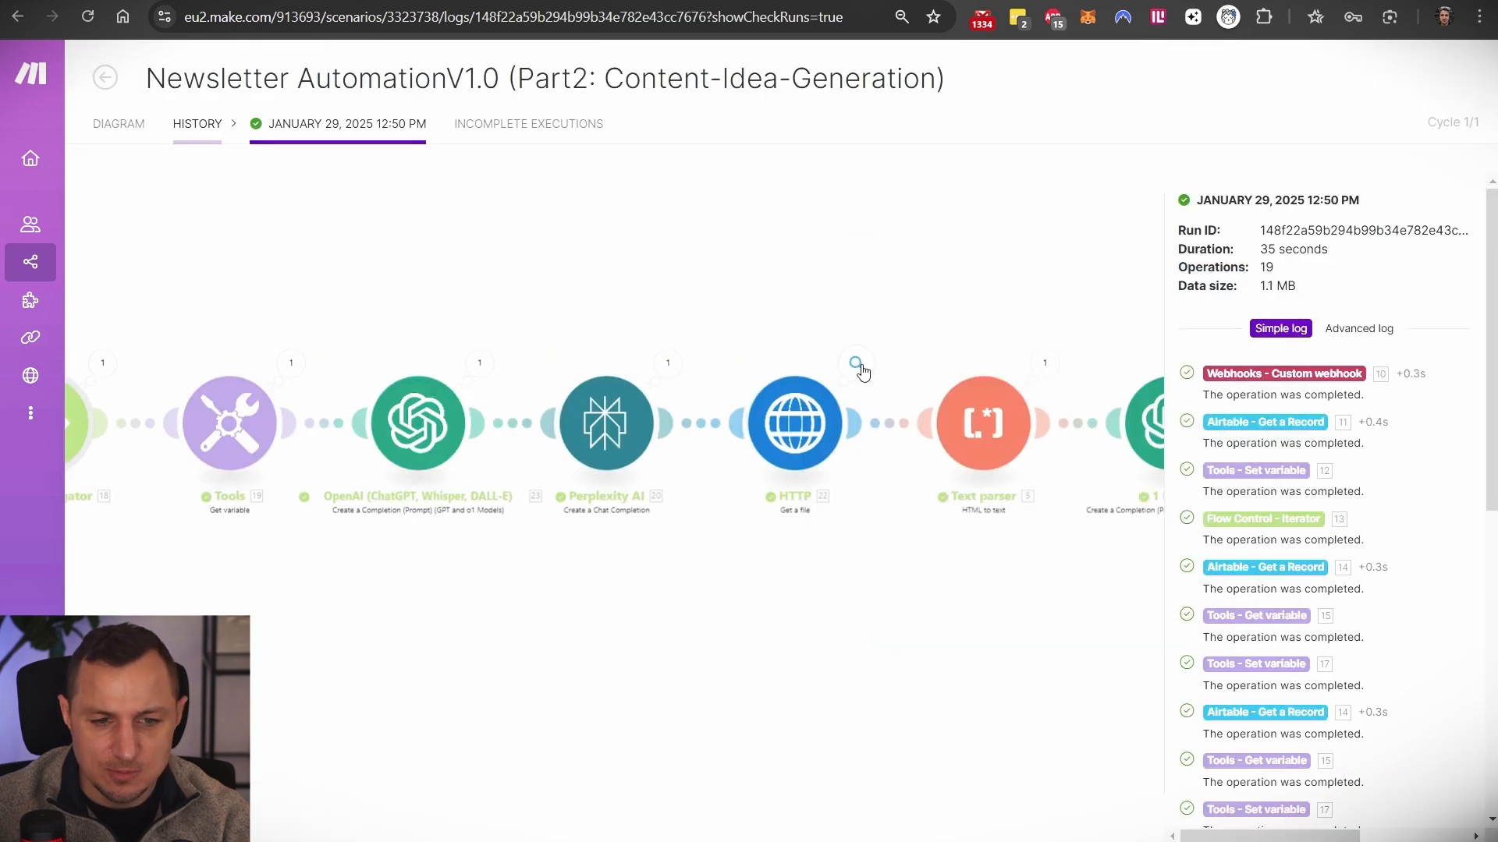
{"action": "left_click", "coordinate": [857, 365]}
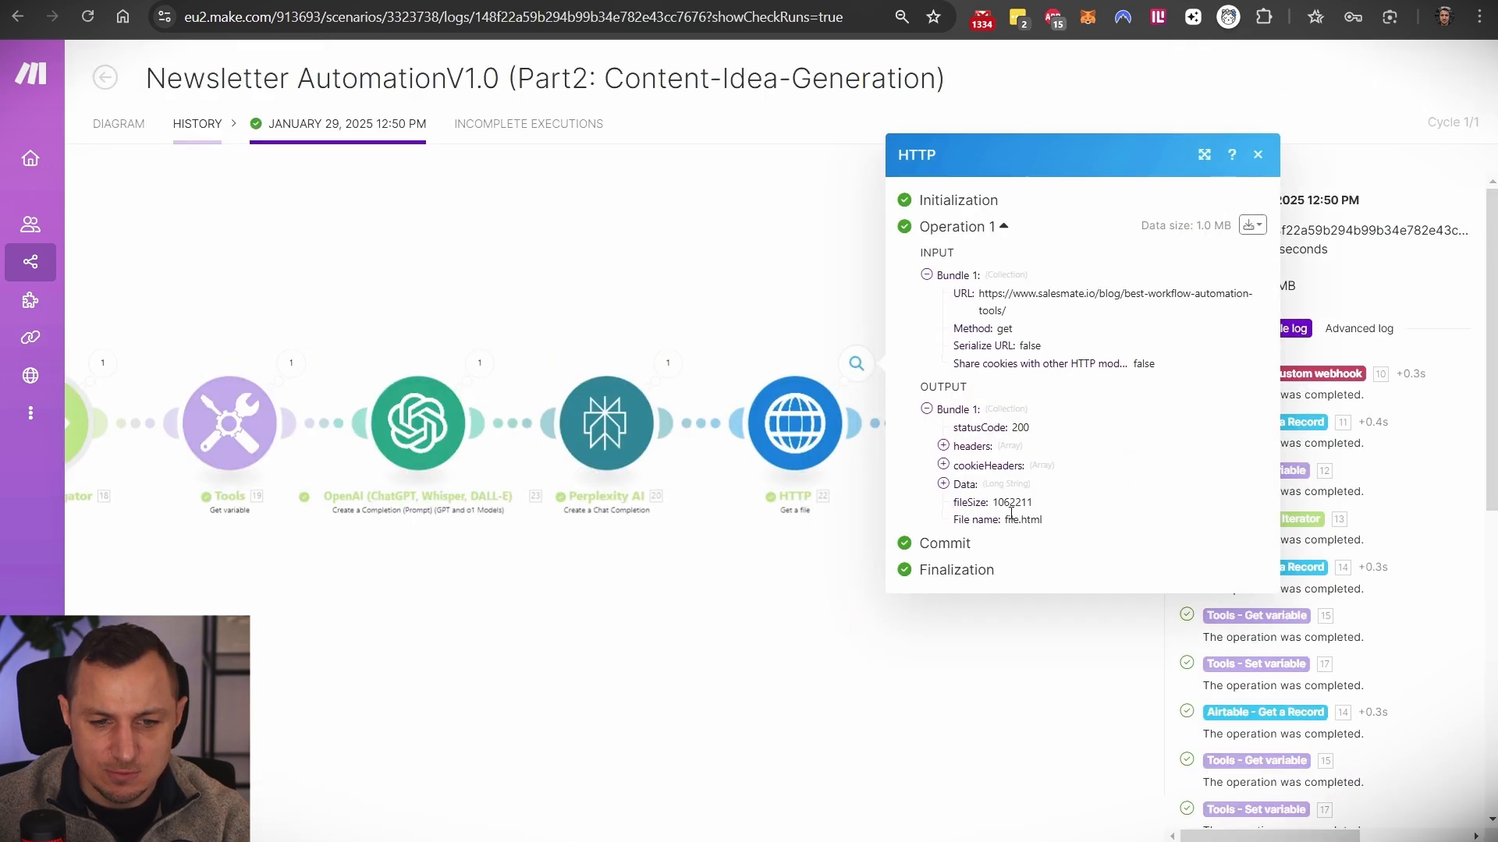
{"action": "left_click", "coordinate": [943, 484]}
{"action": "scroll", "coordinate": [922, 261], "scroll_direction": "down", "scroll_amount": 3}
{"action": "left_click_drag", "start_coordinate": [961, 219], "coordinate": [1075, 815]}
- Inspect the Text parser module's parsed output Text
{"action": "left_click_drag", "start_coordinate": [961, 602], "coordinate": [741, 600]}
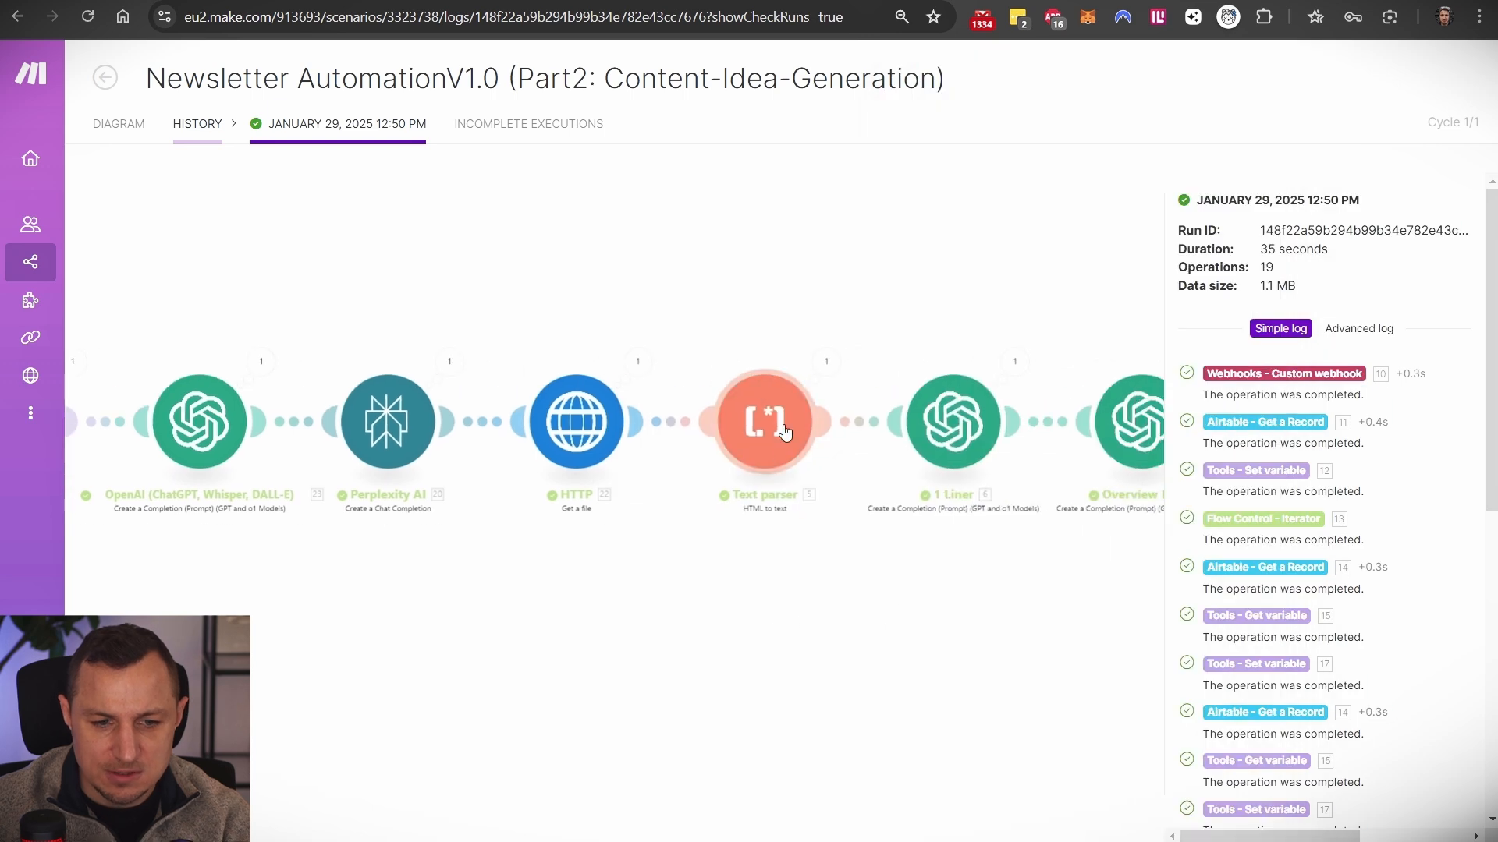
{"action": "left_click", "coordinate": [782, 429]}
{"action": "left_click", "coordinate": [823, 362]}
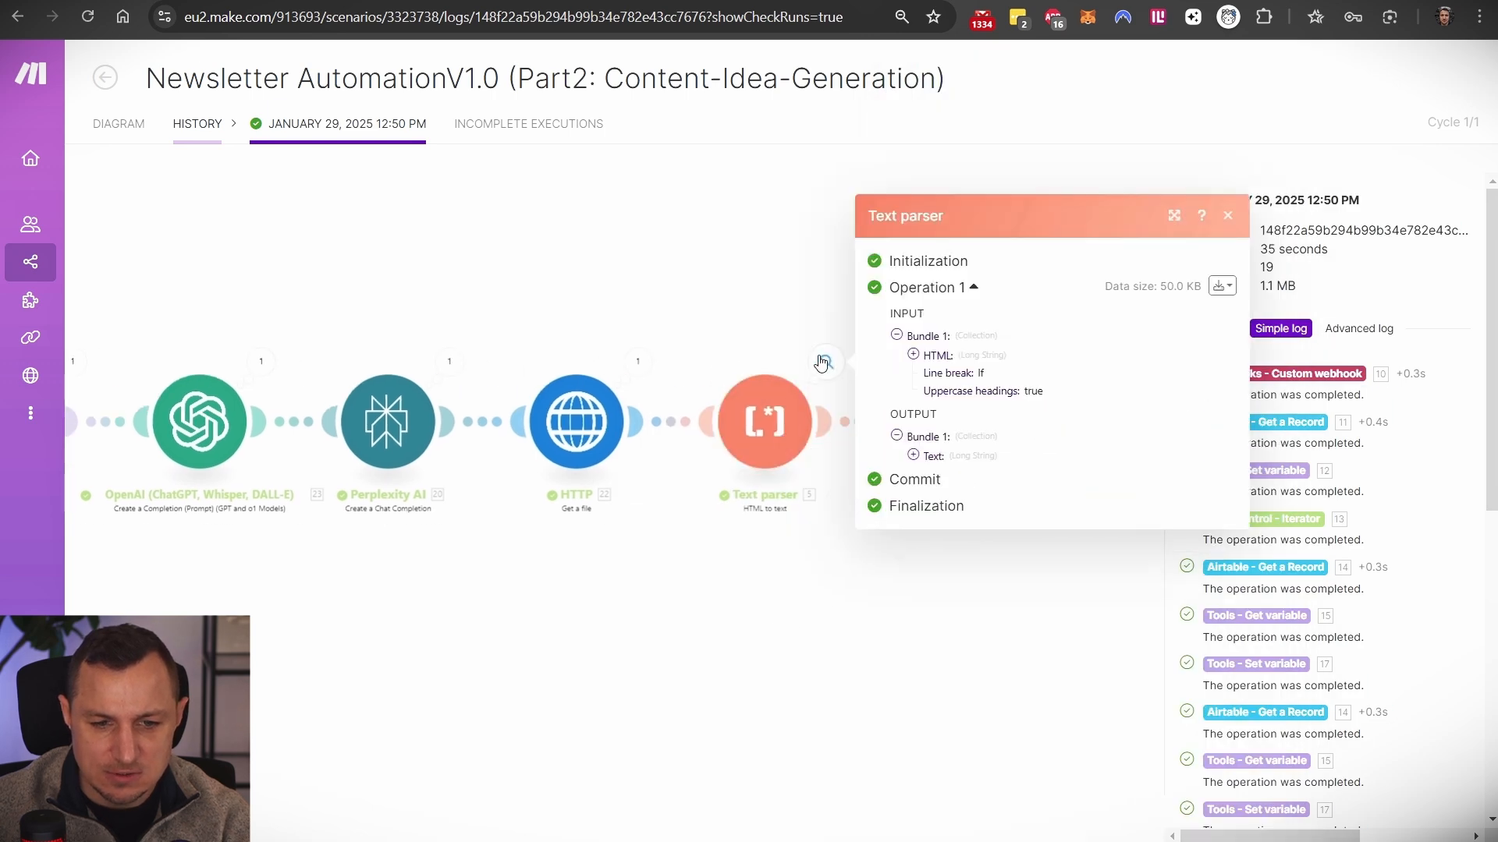
{"action": "left_click", "coordinate": [912, 455]}
{"action": "left_click_drag", "start_coordinate": [934, 364], "coordinate": [1006, 697]}
{"action": "scroll", "coordinate": [1036, 639], "scroll_direction": "down", "scroll_amount": 6}
{"action": "scroll", "coordinate": [1033, 633], "scroll_direction": "down", "scroll_amount": 12}
- Open the 1 Liner module's settings and read the opening of its summary prompt
{"action": "left_click", "coordinate": [727, 708]}
{"action": "left_click_drag", "start_coordinate": [898, 309], "coordinate": [533, 251]}
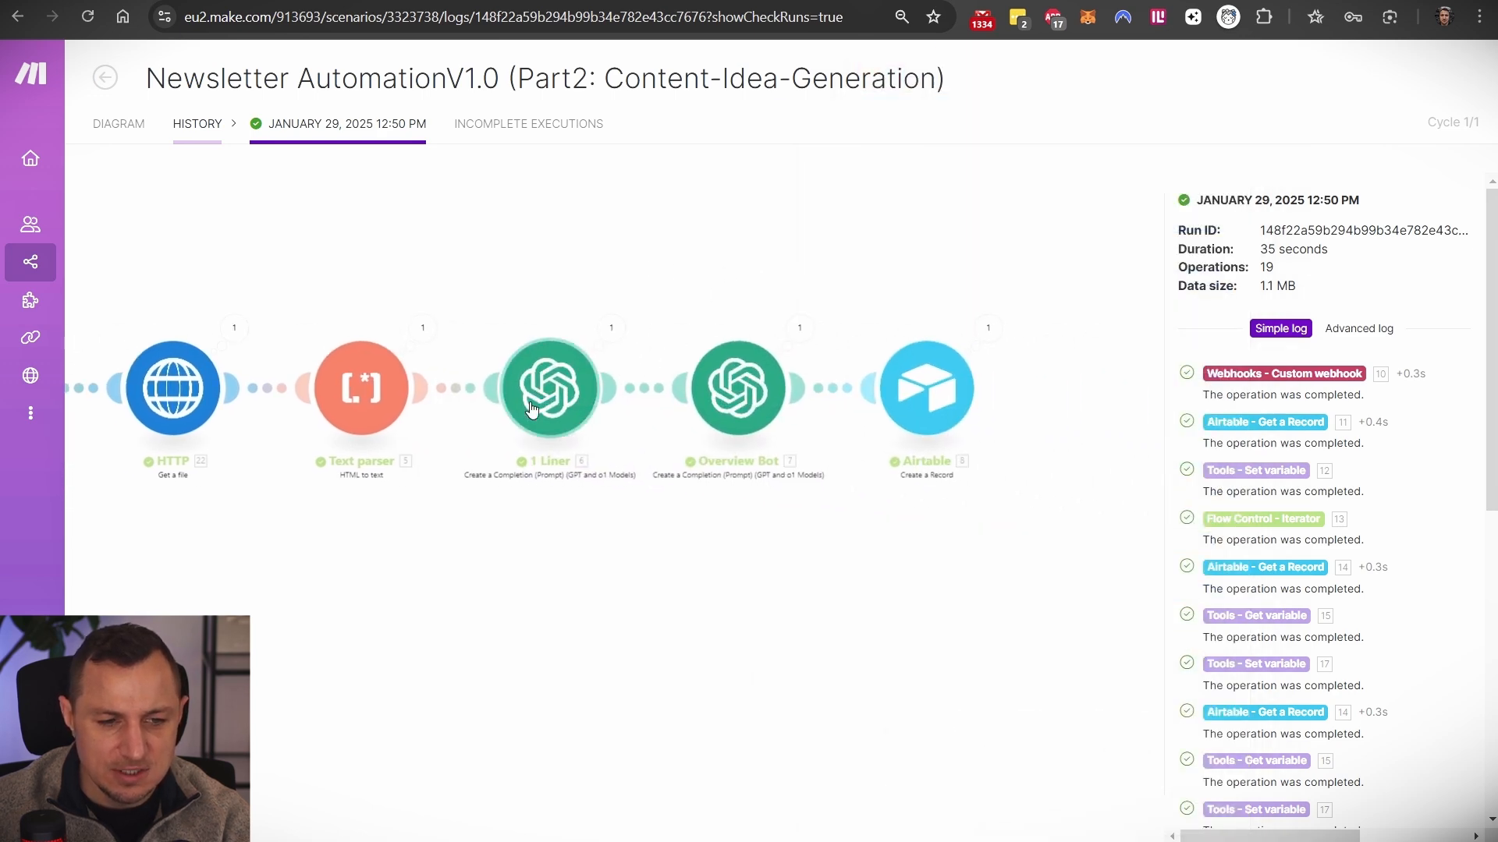
{"action": "left_click", "coordinate": [564, 412]}
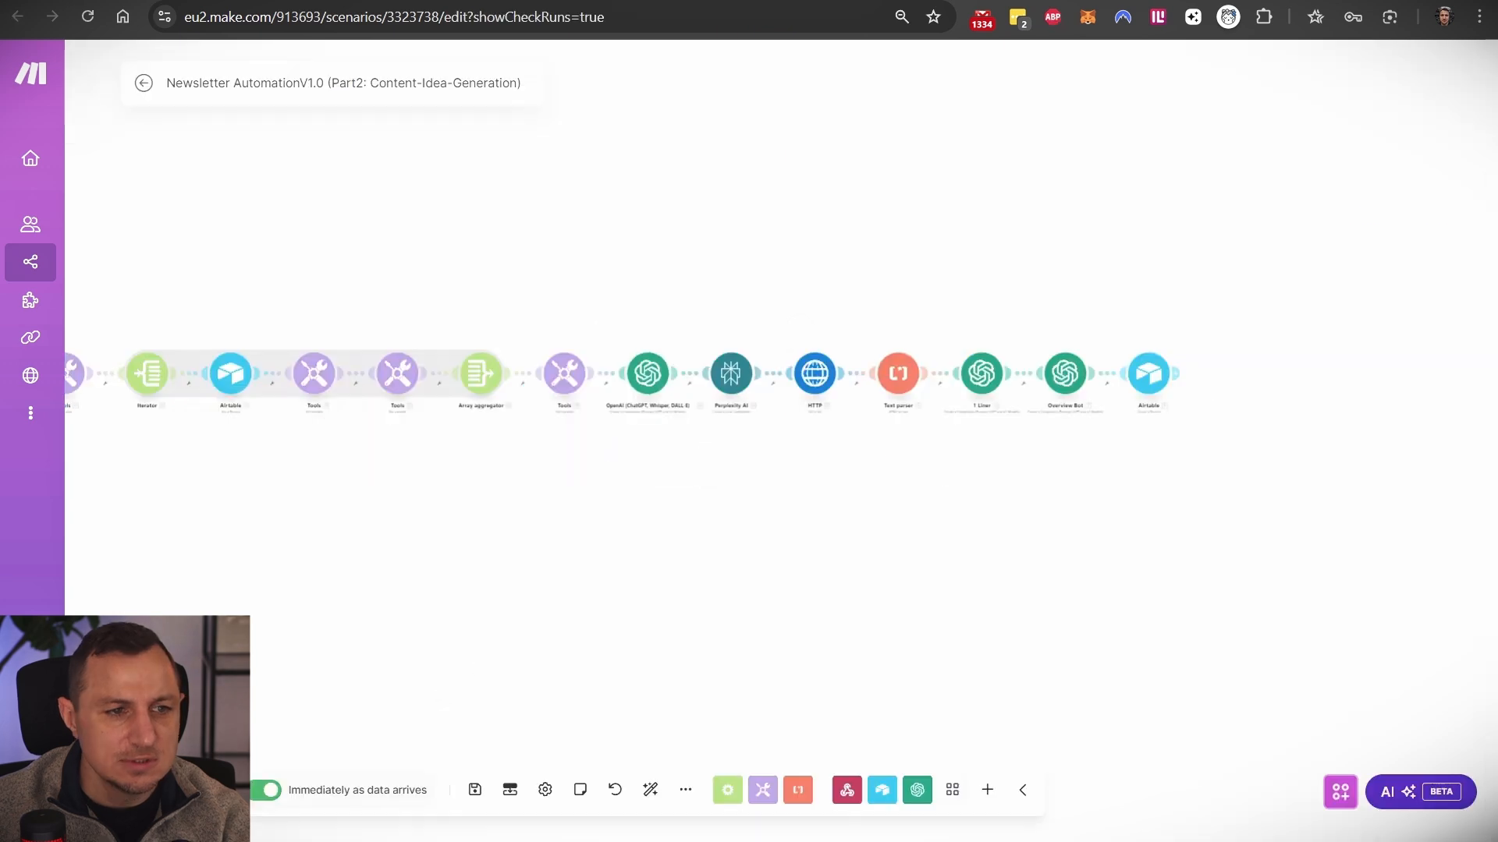
{"action": "left_click", "coordinate": [981, 373]}
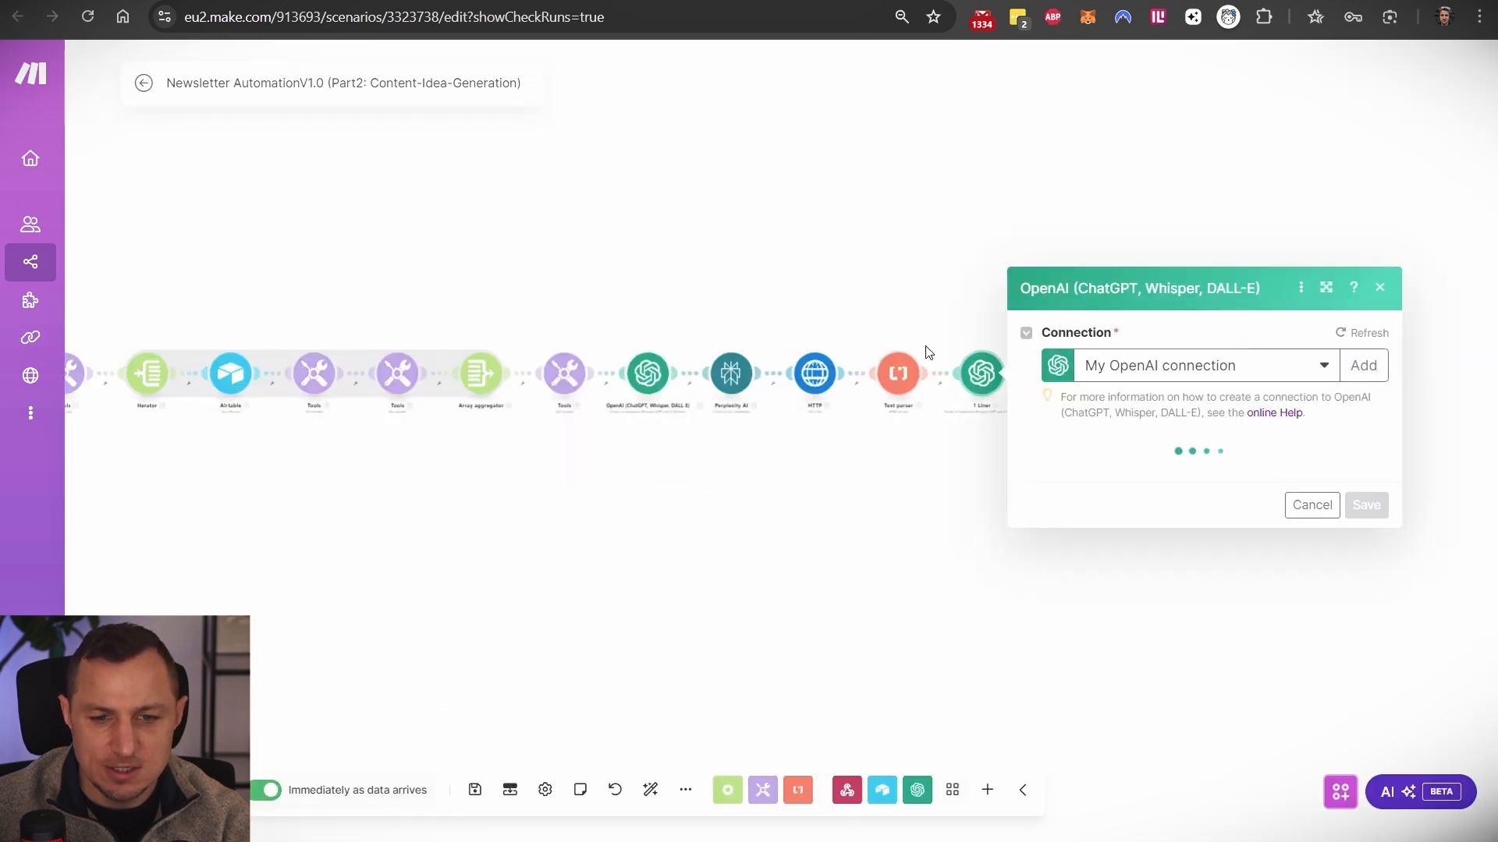
{"action": "scroll", "coordinate": [1205, 414], "scroll_direction": "down", "scroll_amount": 3}
{"action": "scroll", "coordinate": [1153, 395], "scroll_direction": "up", "scroll_amount": 3}
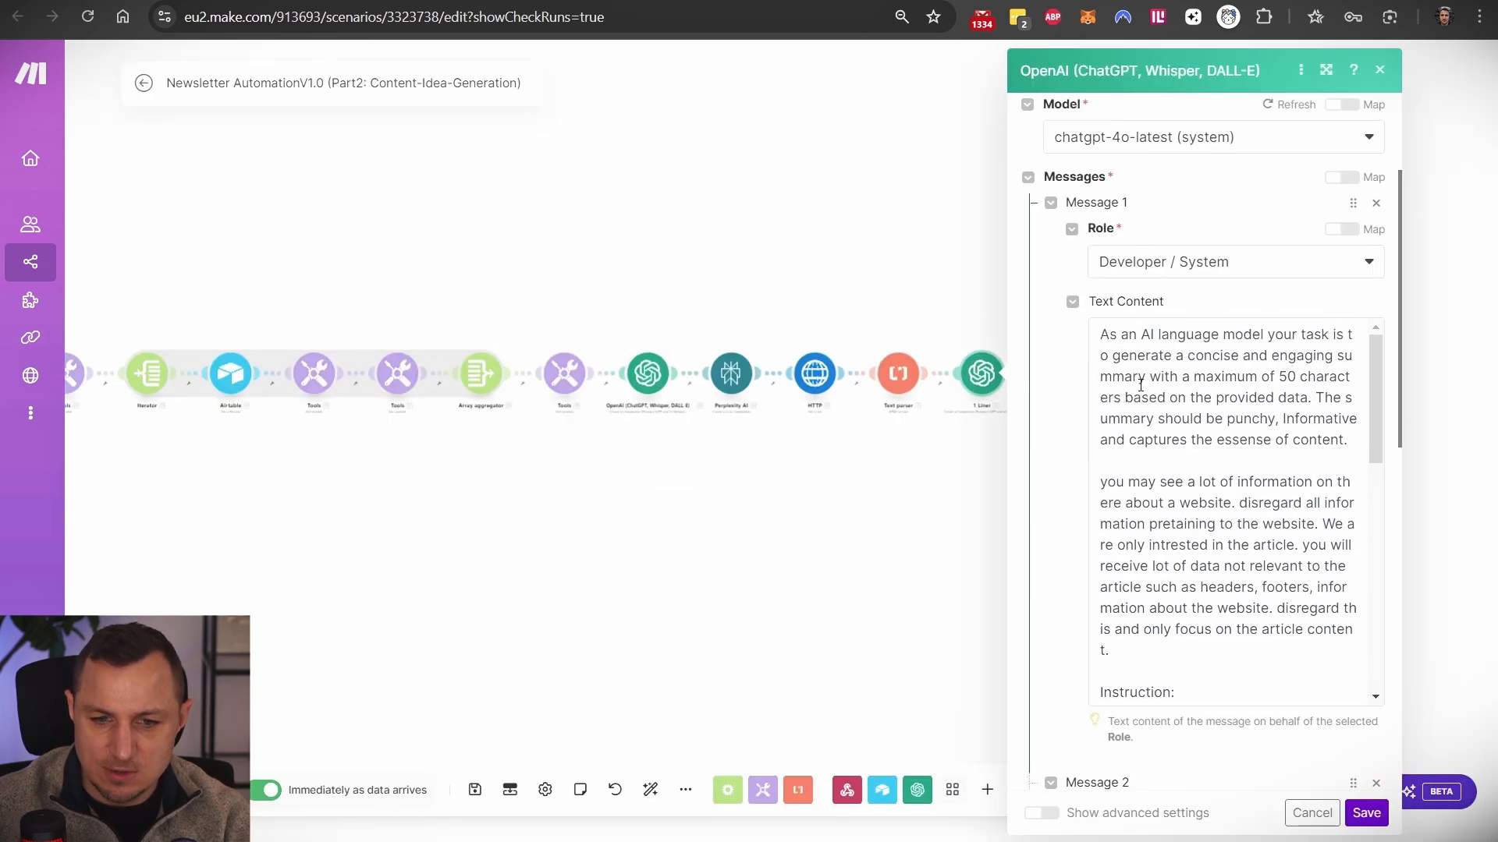
{"action": "left_click_drag", "start_coordinate": [1111, 336], "coordinate": [1173, 609]}
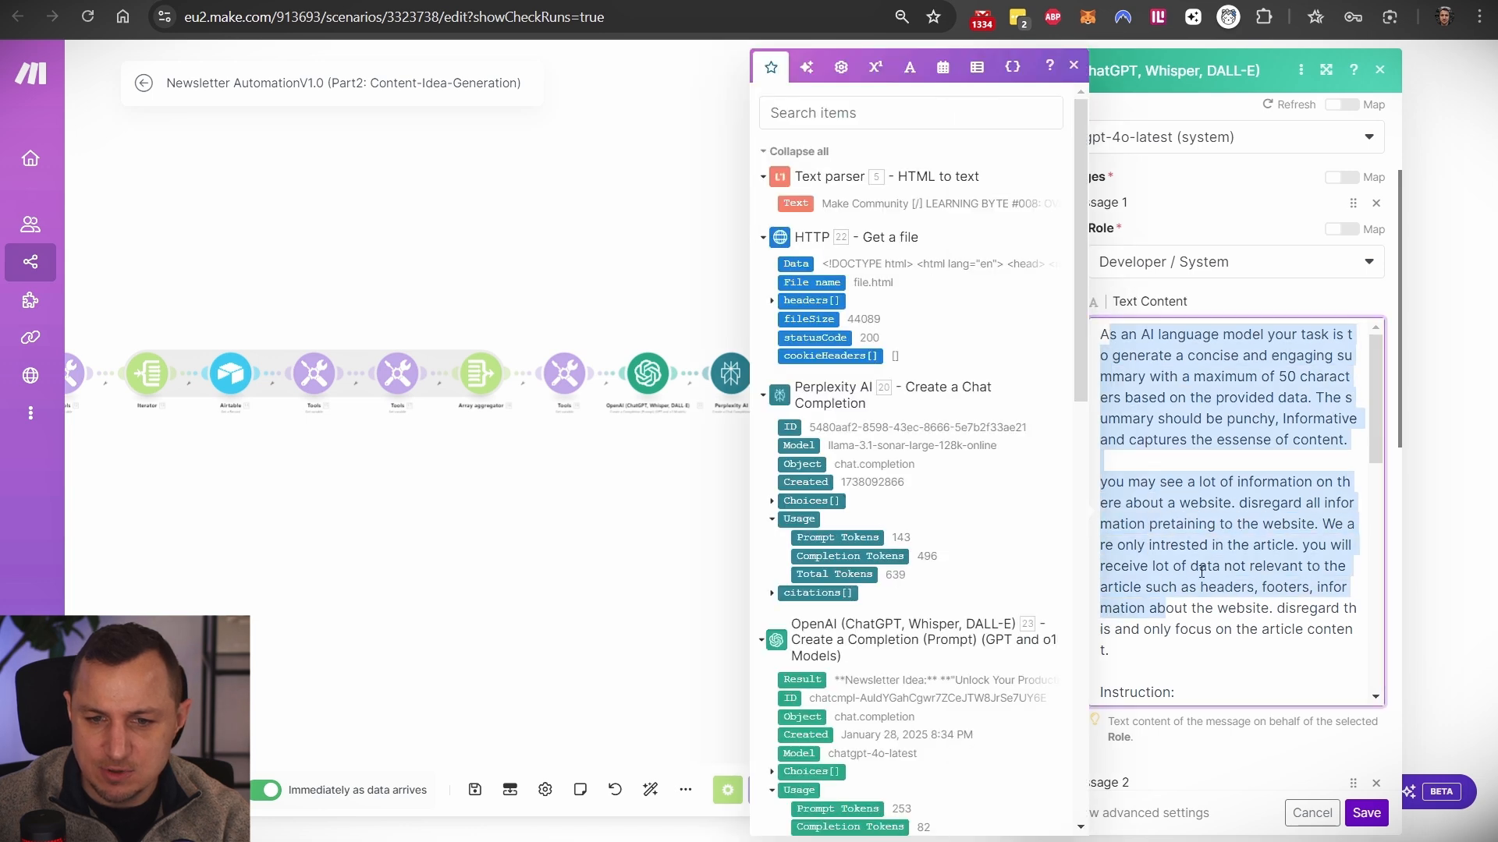
{"action": "left_click", "coordinate": [1288, 353]}
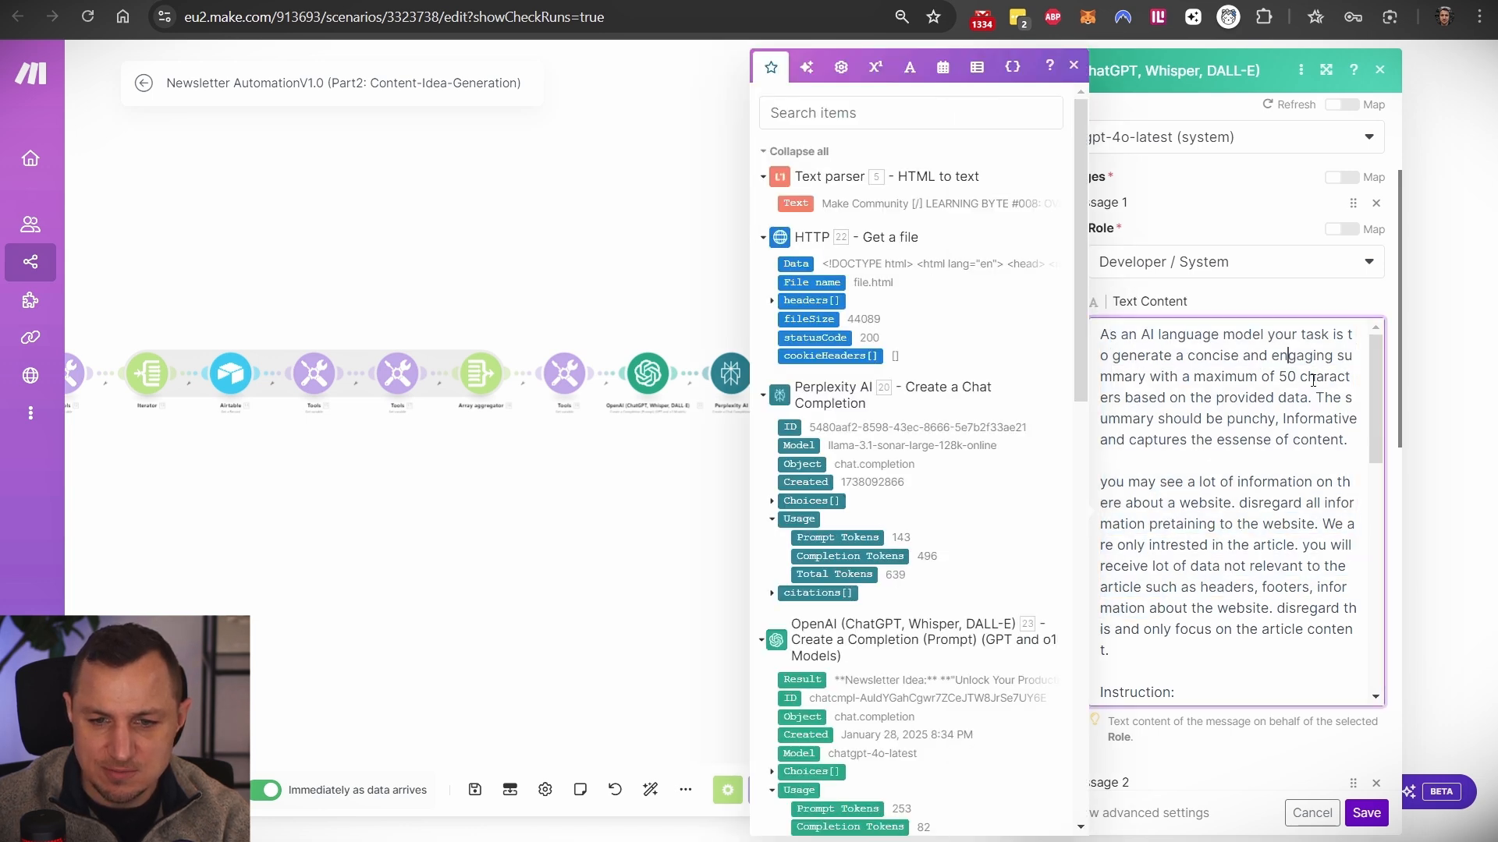
- Review Message 2 (5. Text + 'Translate the response to: 11. Language') and save the module
{"action": "scroll", "coordinate": [1230, 437], "scroll_direction": "down", "scroll_amount": 6}
{"action": "scroll", "coordinate": [1156, 434], "scroll_direction": "down", "scroll_amount": 5}
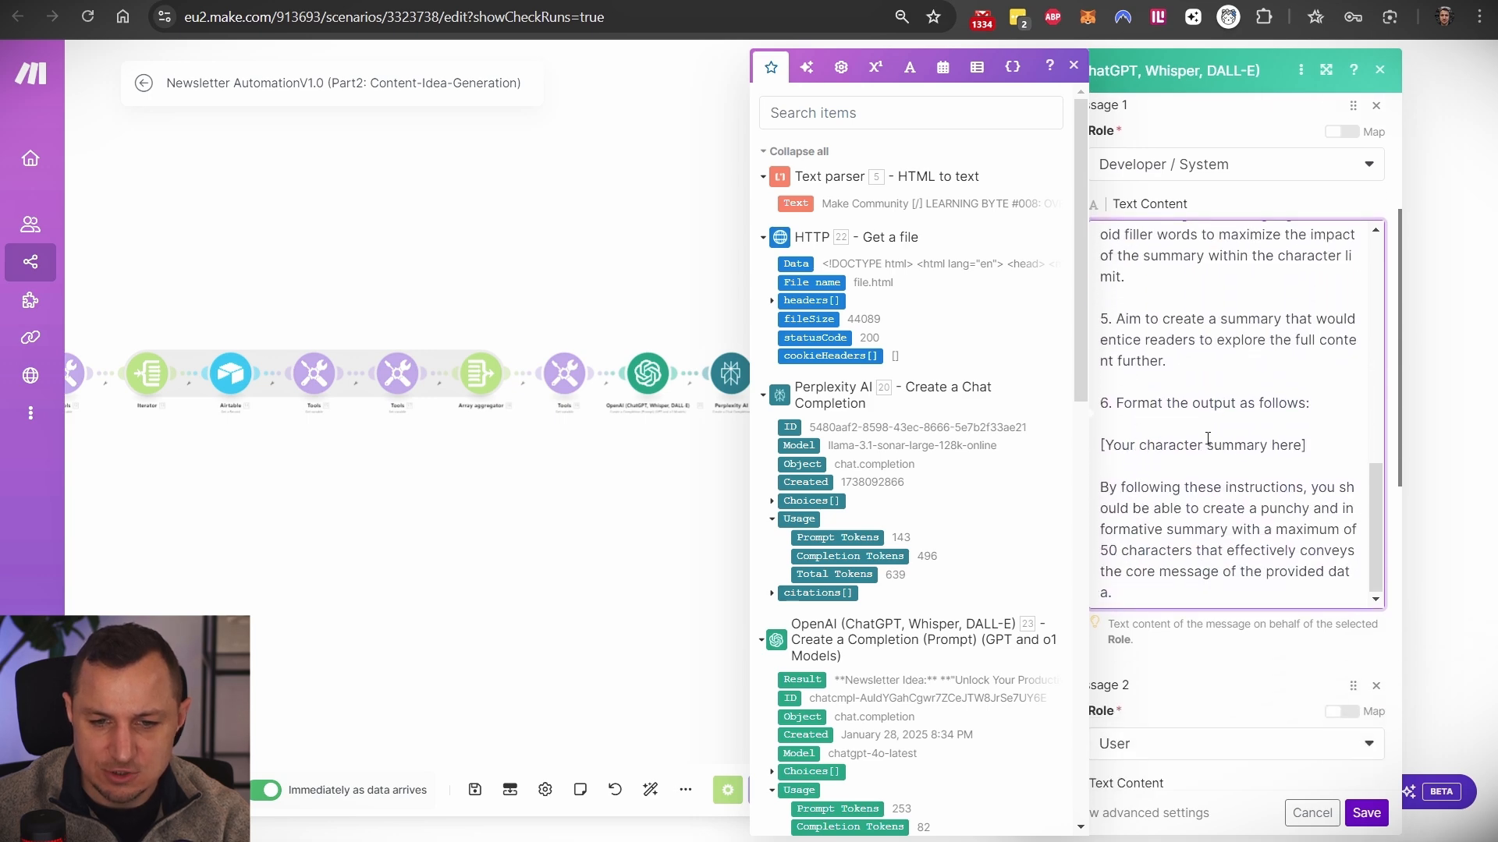
{"action": "scroll", "coordinate": [1208, 433], "scroll_direction": "down", "scroll_amount": 2}
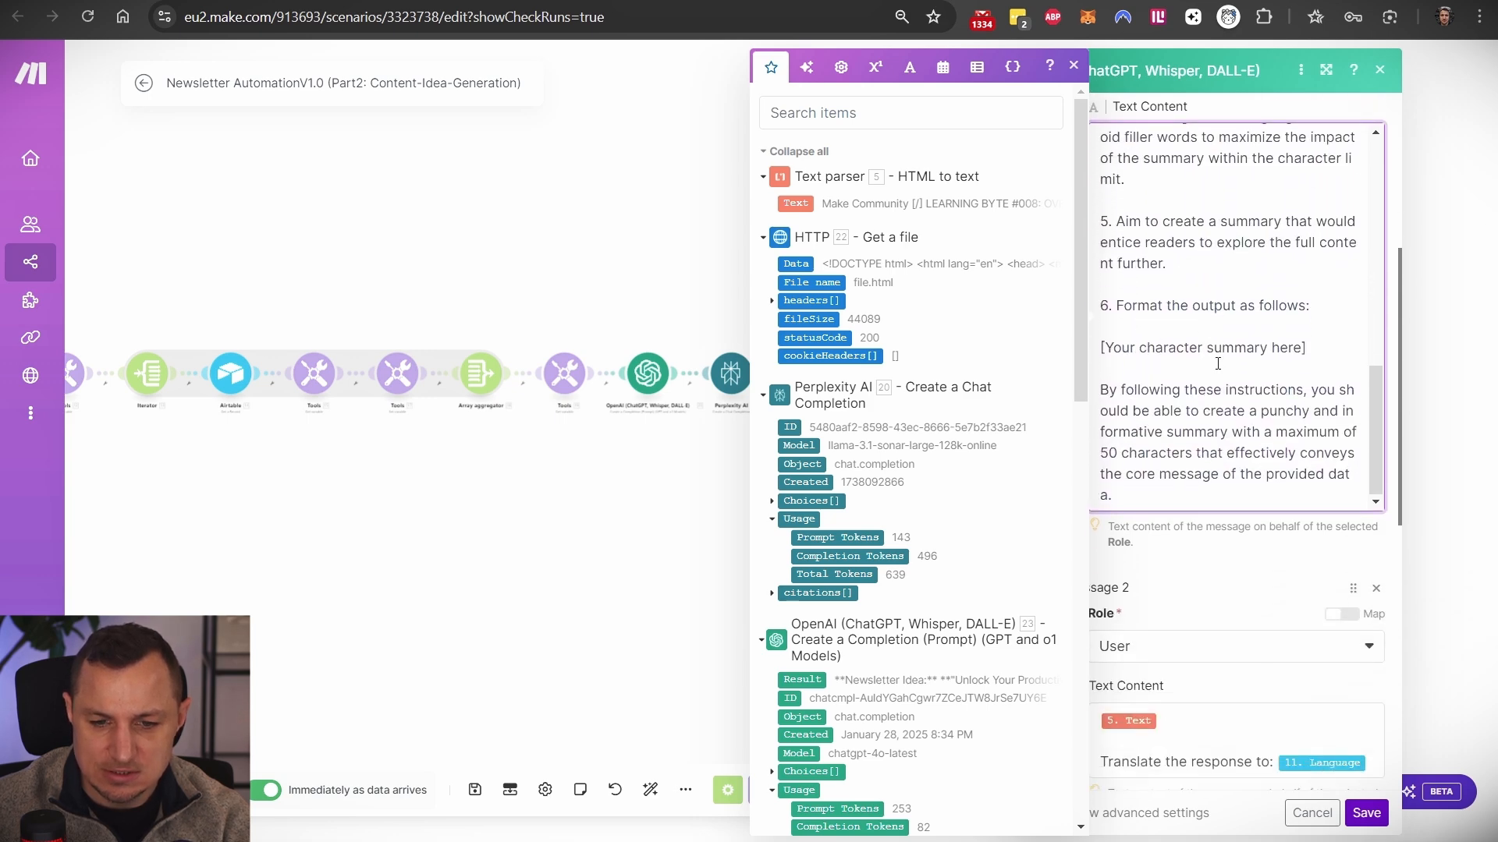
{"action": "scroll", "coordinate": [1205, 446], "scroll_direction": "down", "scroll_amount": 2}
{"action": "scroll", "coordinate": [1193, 422], "scroll_direction": "up", "scroll_amount": 12}
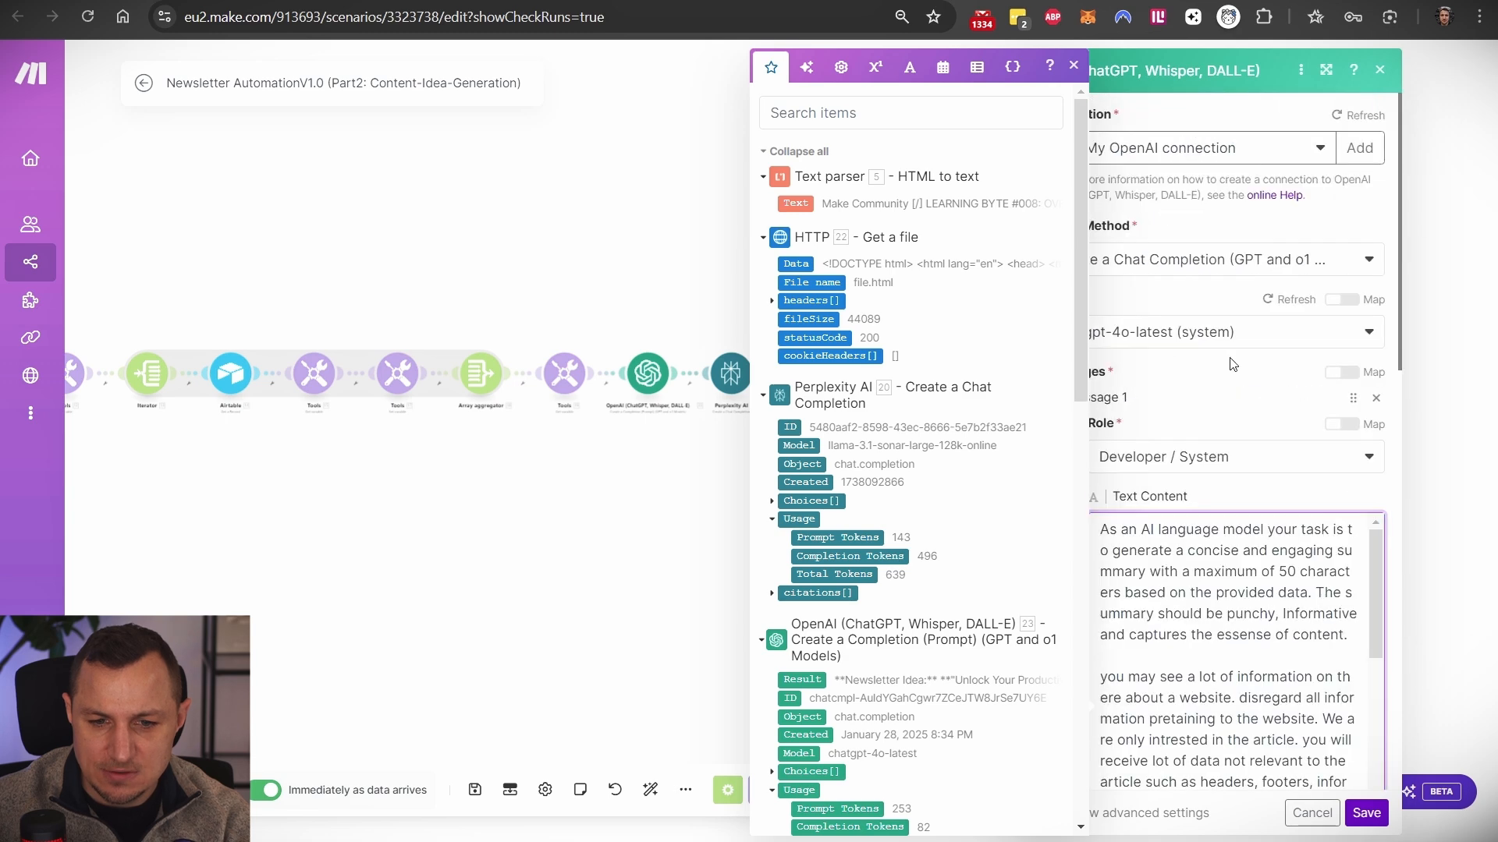
{"action": "left_click", "coordinate": [1074, 67]}
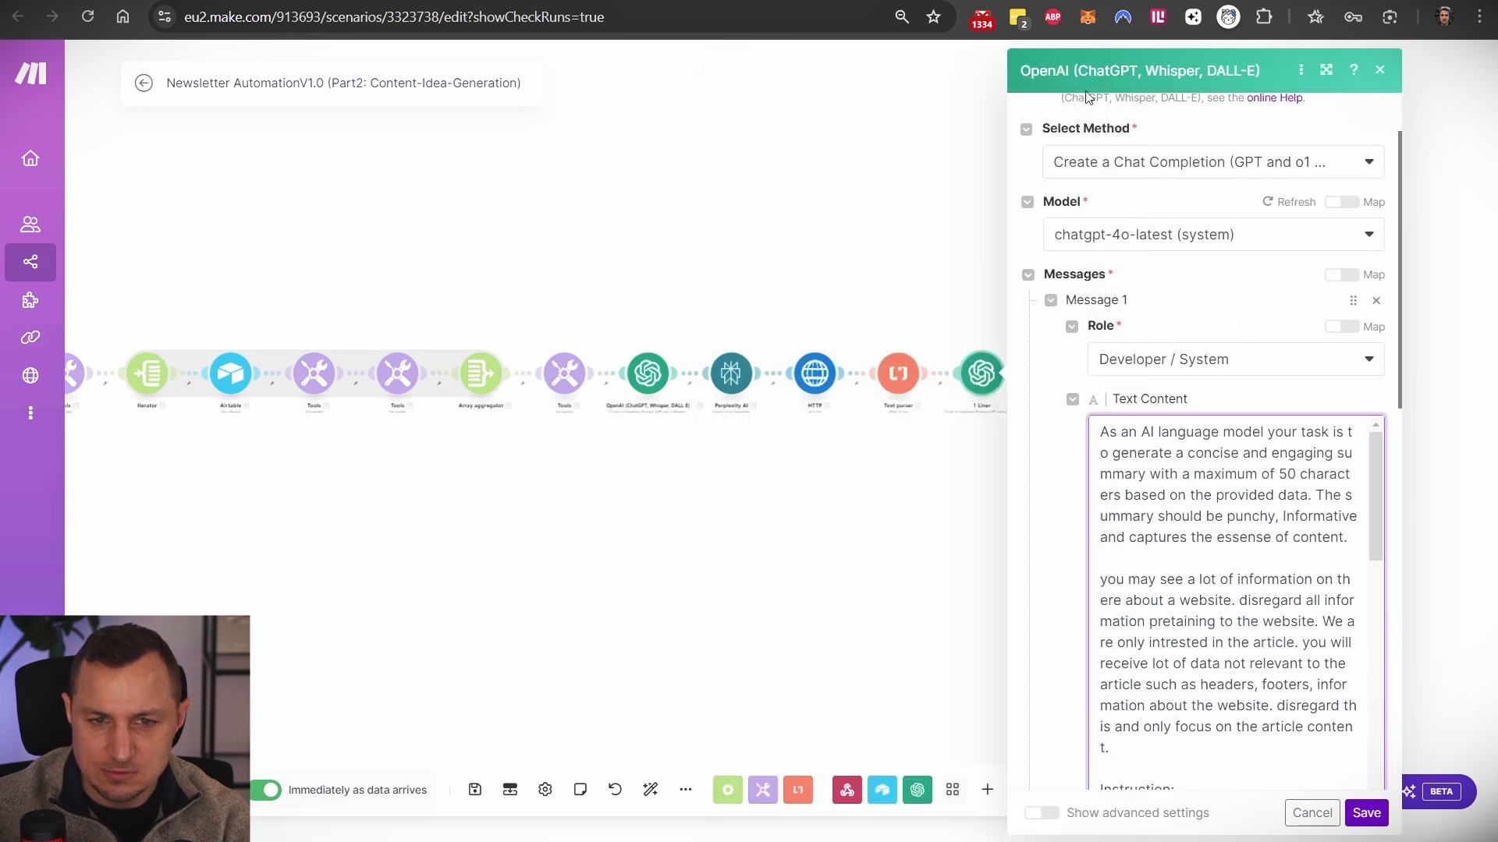
{"action": "scroll", "coordinate": [1136, 368], "scroll_direction": "down", "scroll_amount": 10}
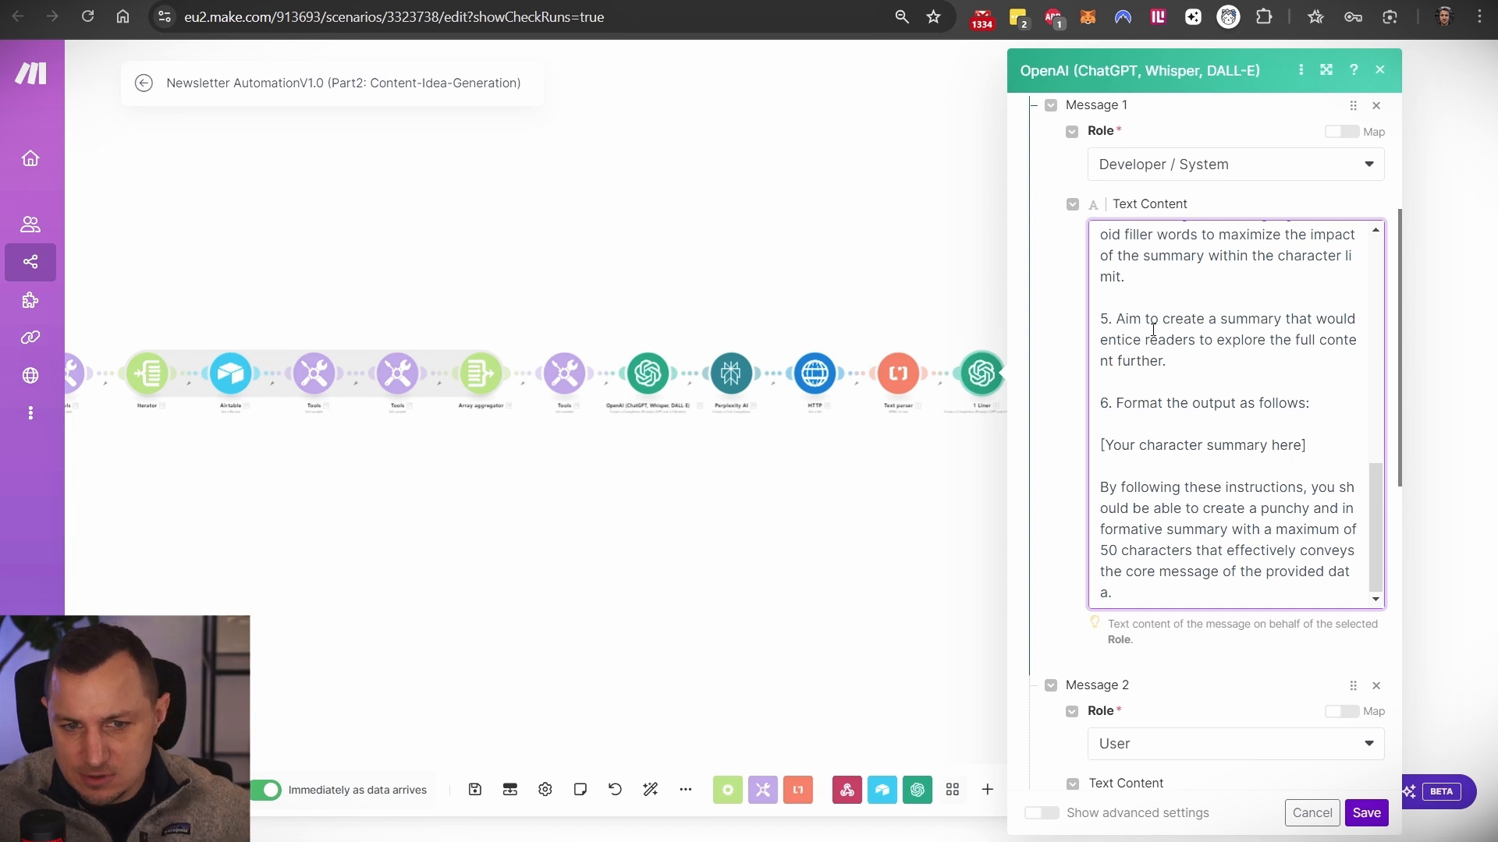
{"action": "scroll", "coordinate": [1152, 329], "scroll_direction": "down", "scroll_amount": 5}
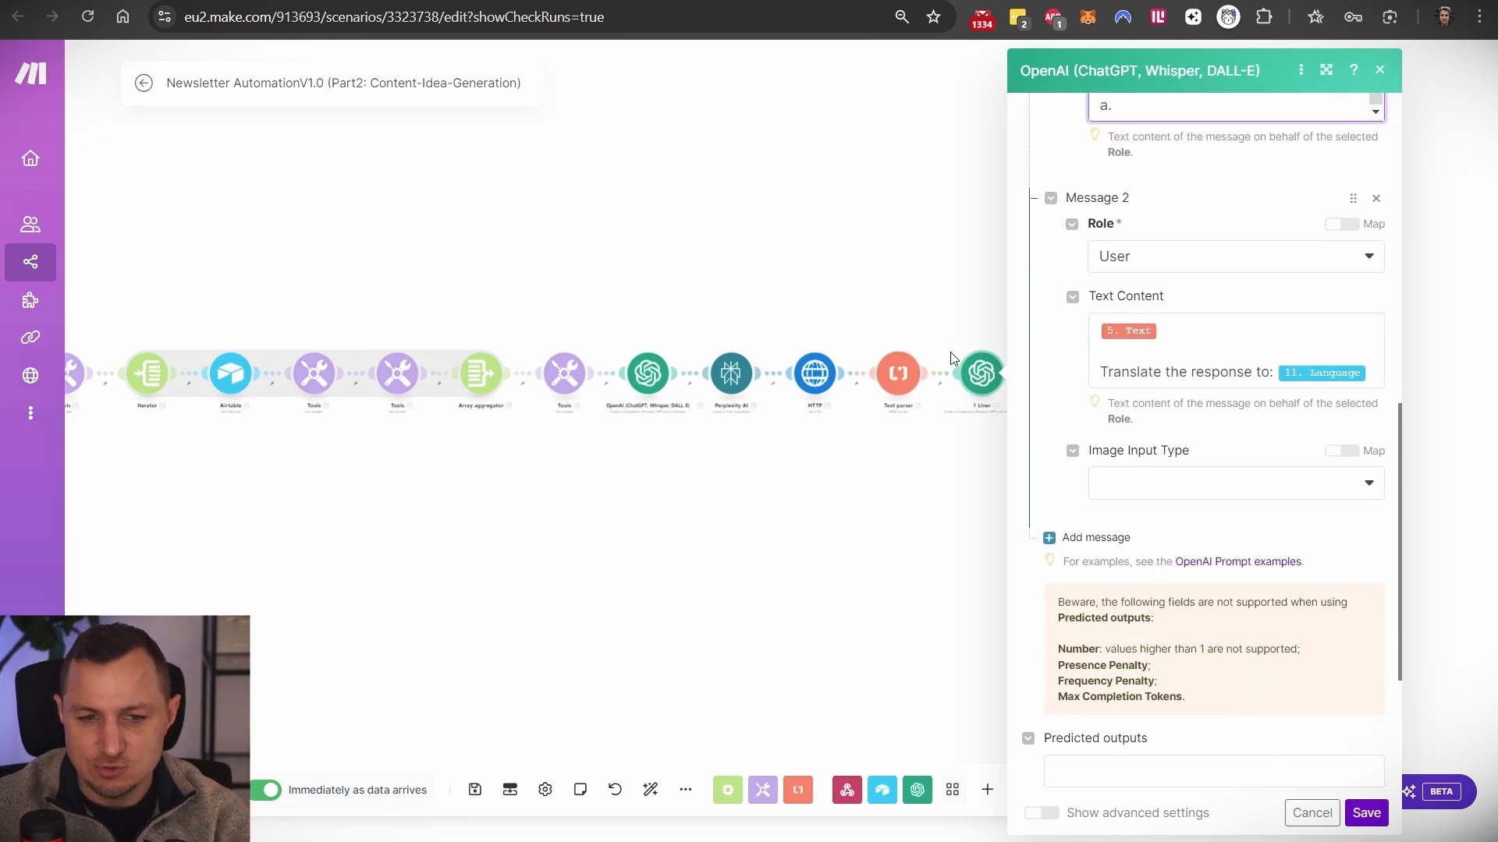
{"action": "scroll", "coordinate": [899, 357], "scroll_direction": "up", "scroll_amount": 3}
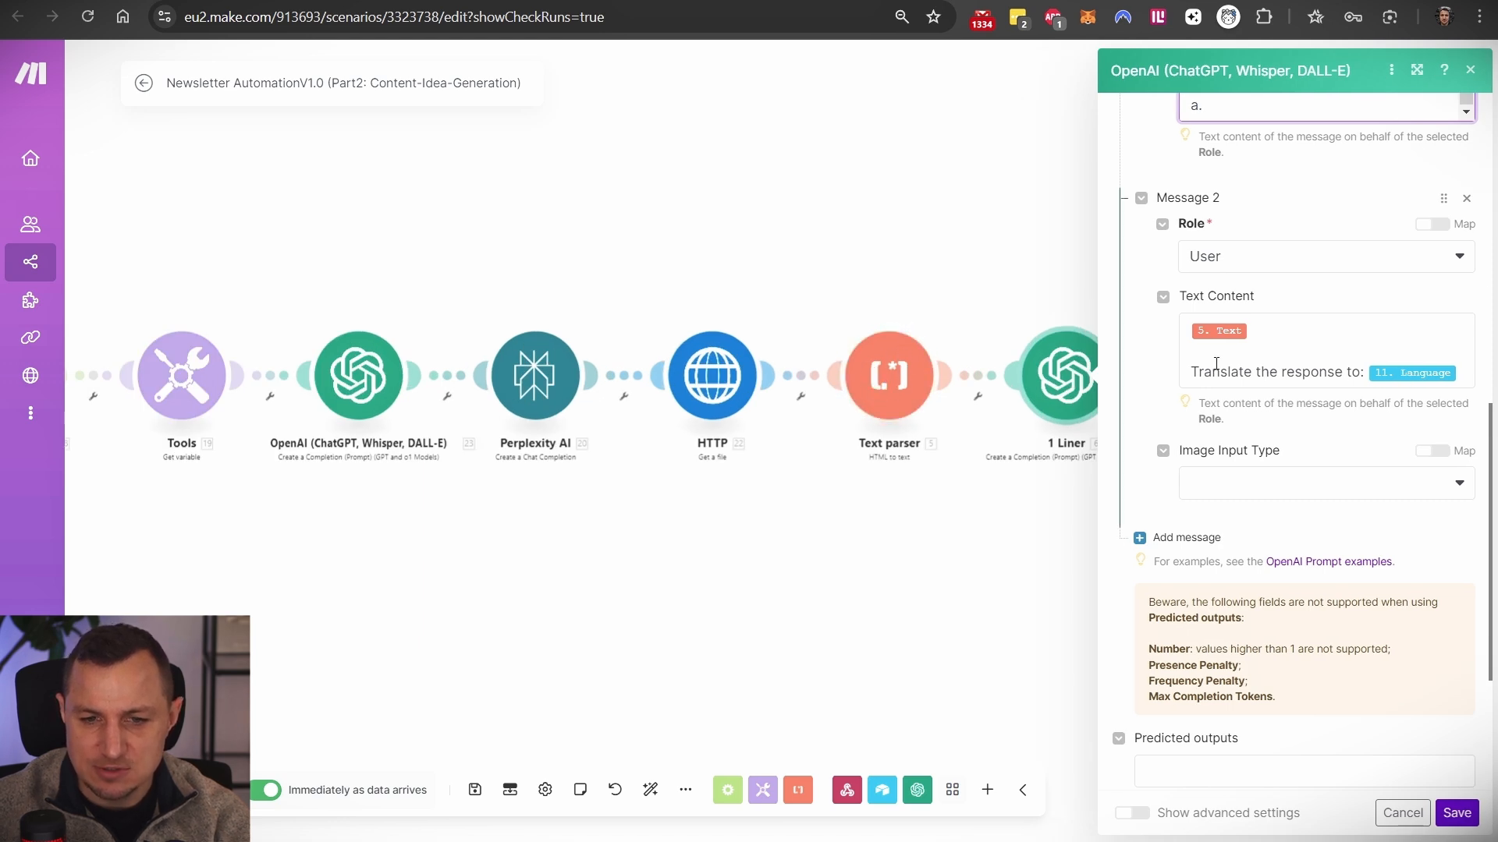
{"action": "double_click", "coordinate": [1191, 369]}
{"action": "left_click", "coordinate": [1351, 325]}
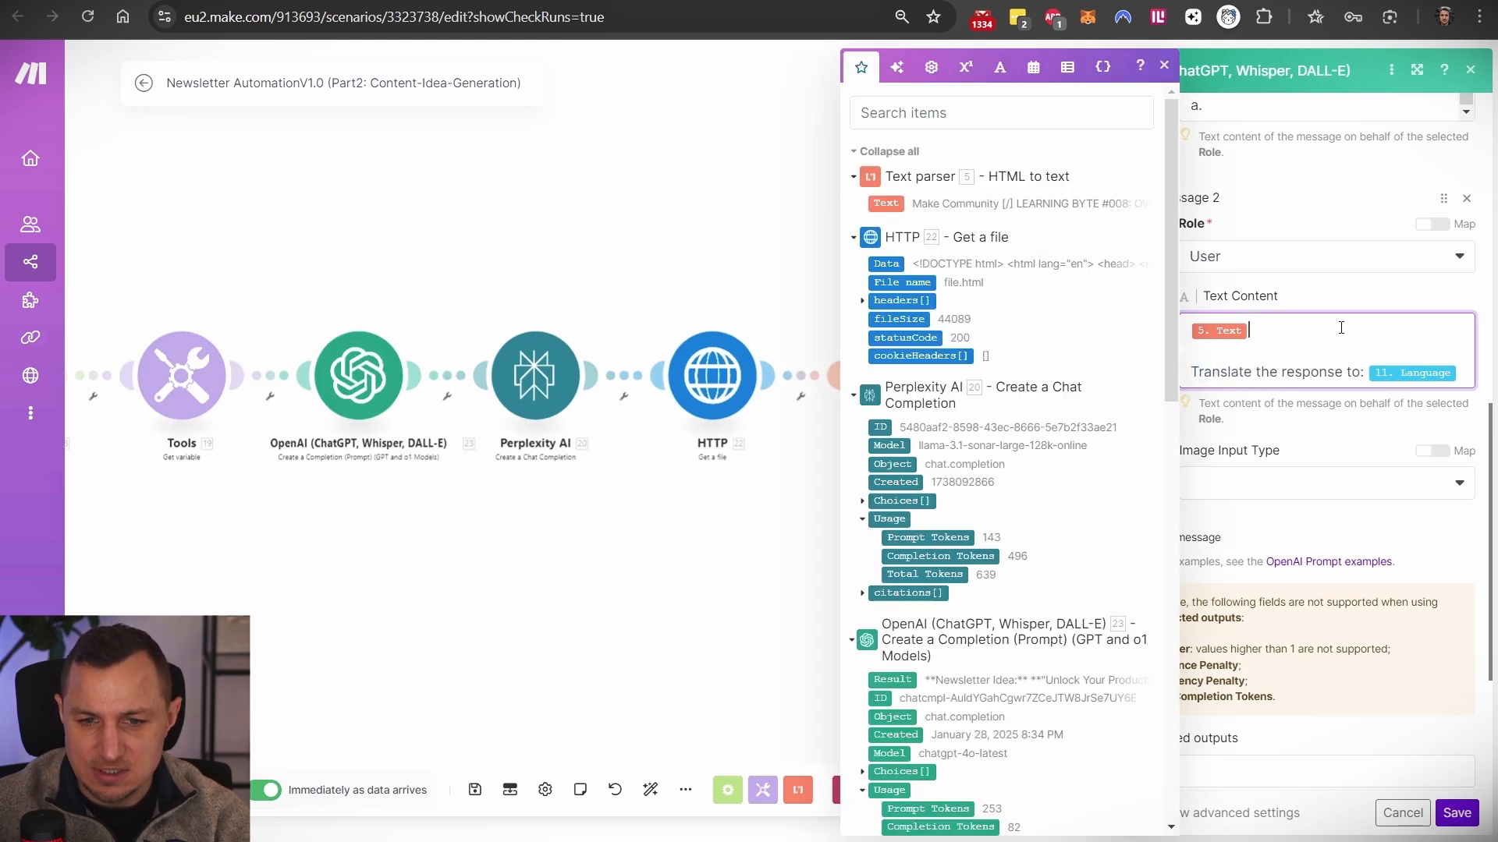
{"action": "left_click_drag", "start_coordinate": [1191, 371], "coordinate": [1395, 397]}
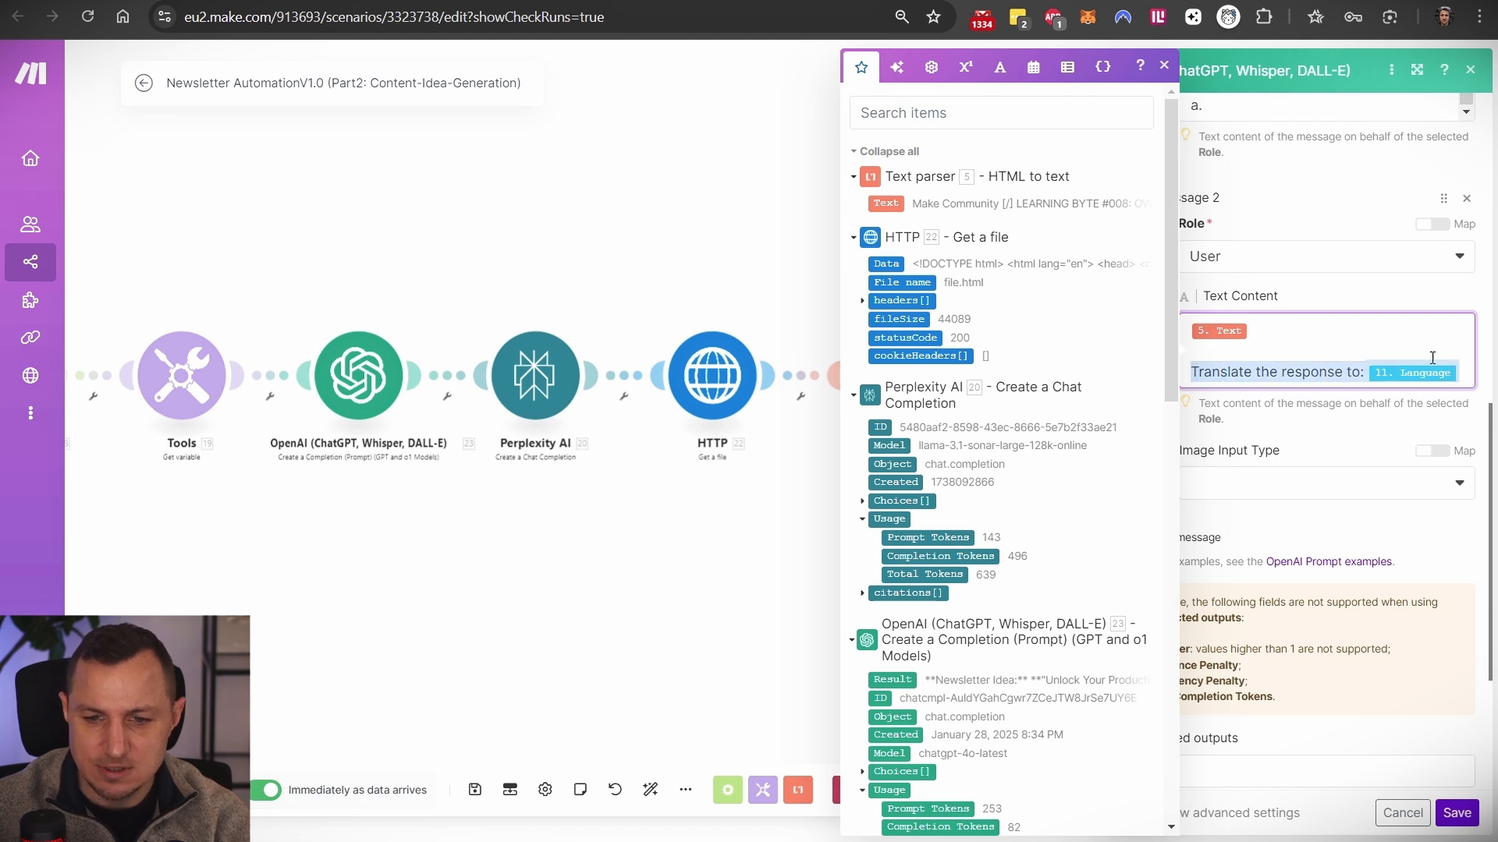
{"action": "left_click", "coordinate": [1457, 813]}
{"action": "scroll", "coordinate": [1030, 575], "scroll_direction": "right", "scroll_amount": 3}
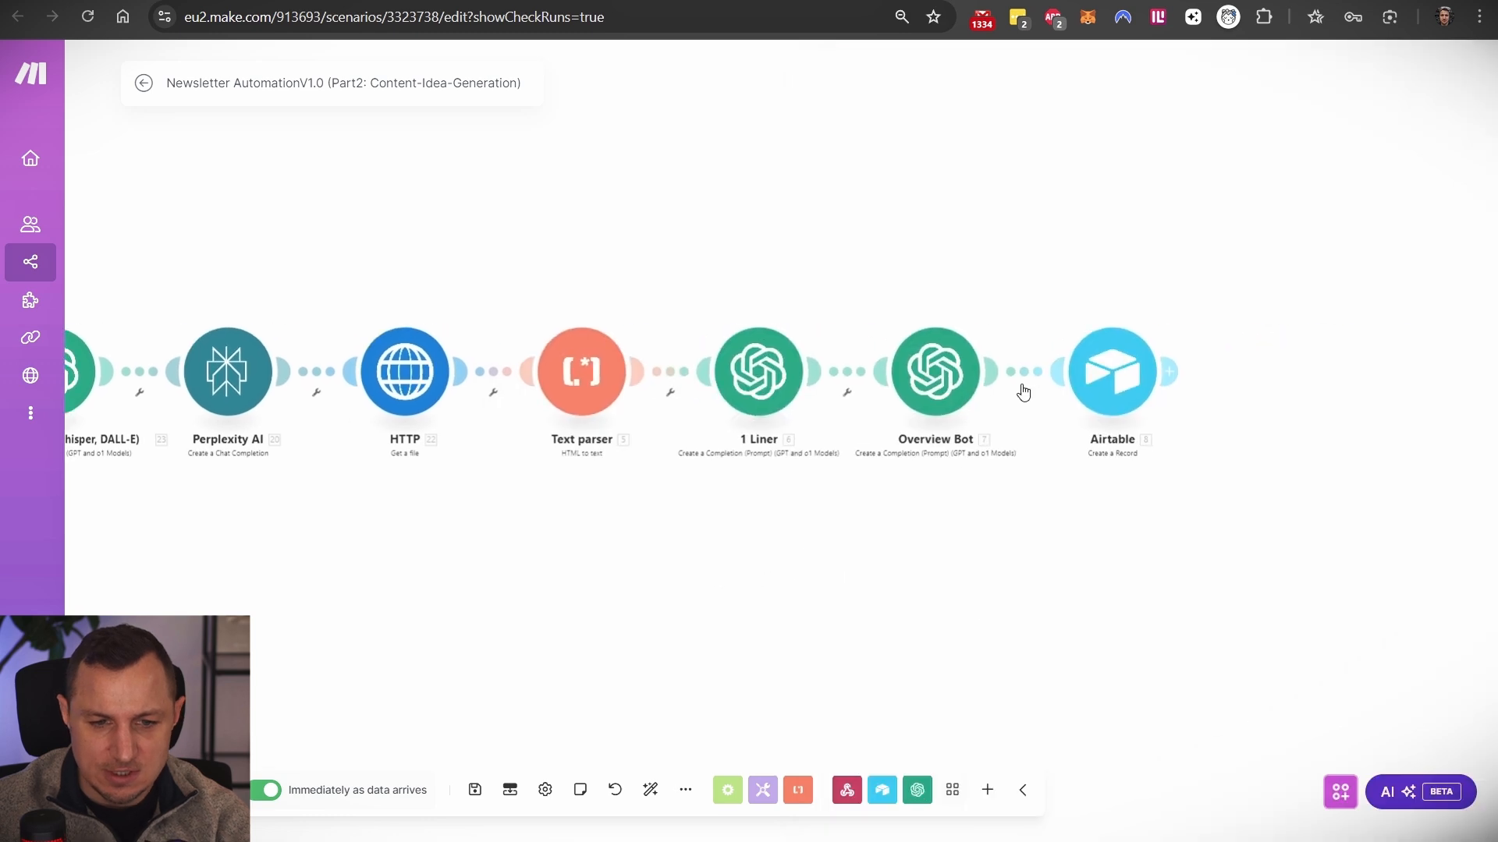
{"action": "left_click", "coordinate": [922, 382]}
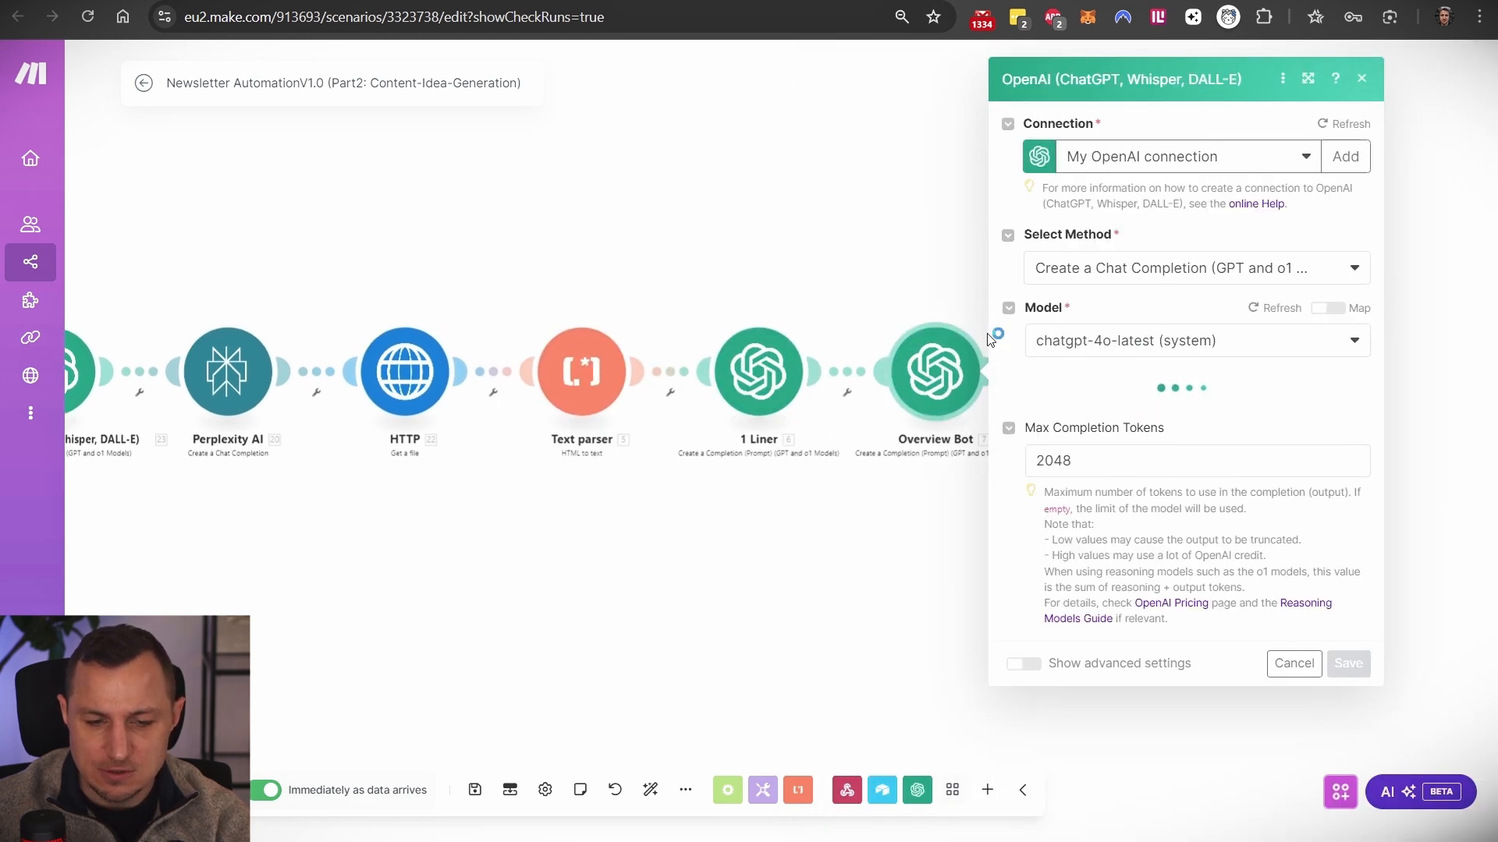
{"action": "scroll", "coordinate": [1189, 405], "scroll_direction": "down", "scroll_amount": 5}
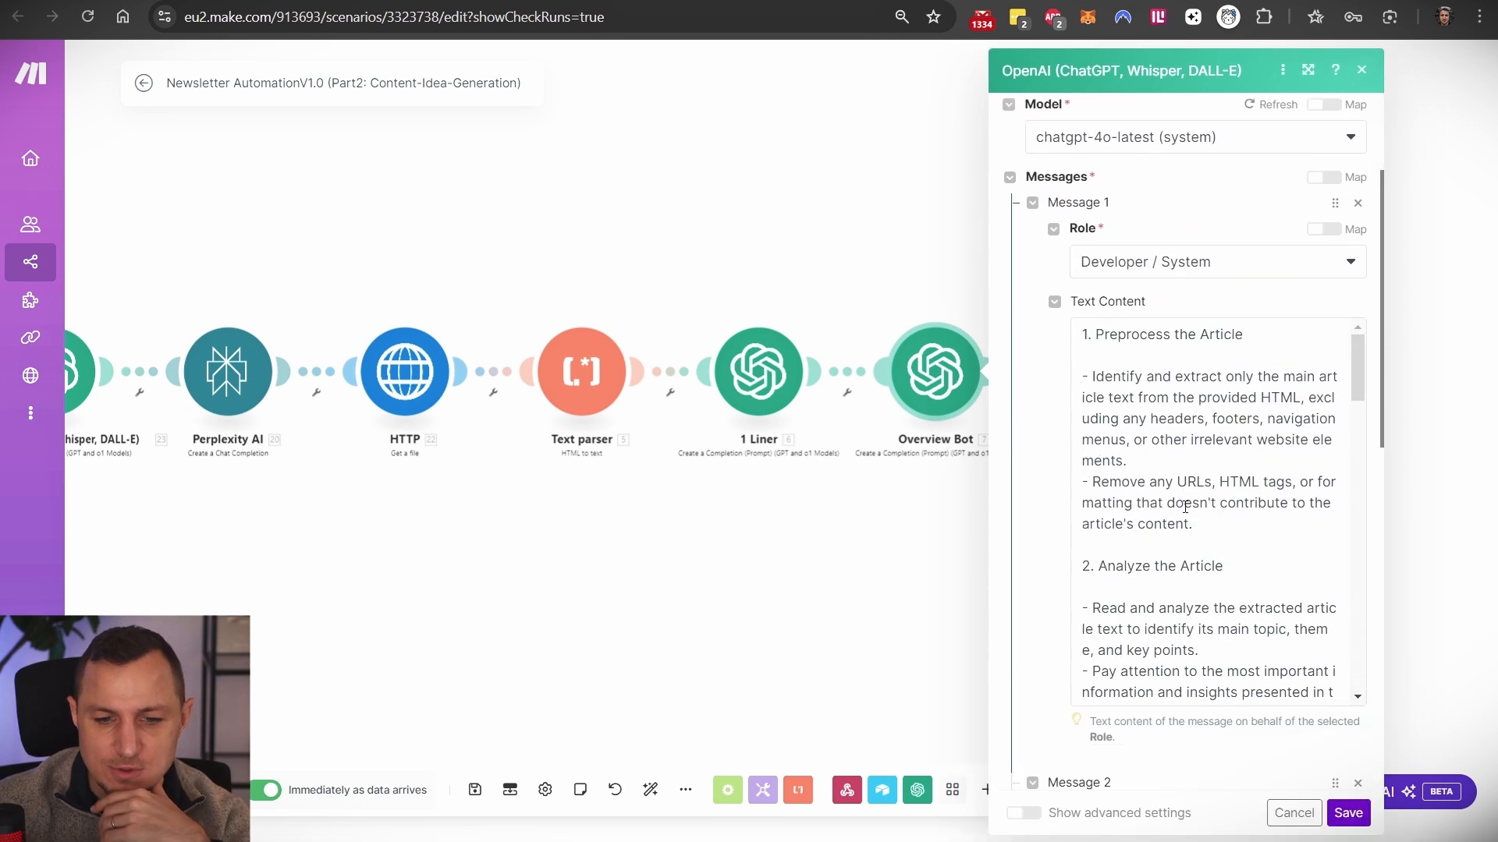
{"action": "scroll", "coordinate": [1189, 405], "scroll_direction": "up", "scroll_amount": 2}
{"action": "left_click_drag", "start_coordinate": [1103, 384], "coordinate": [1150, 540]}
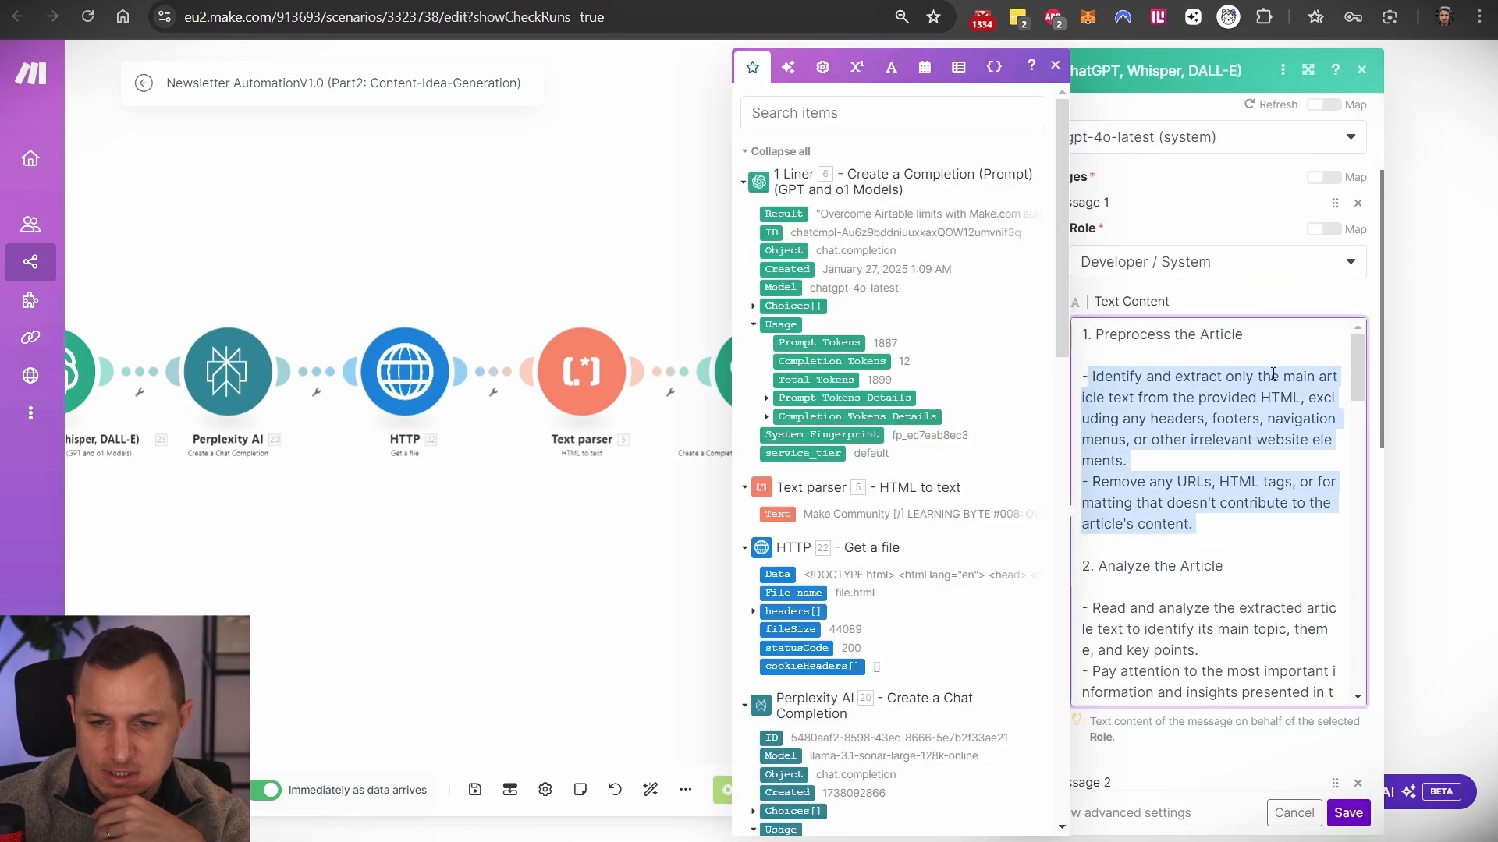
{"action": "left_click", "coordinate": [1111, 398]}
{"action": "left_click_drag", "start_coordinate": [1111, 397], "coordinate": [1184, 505]}
{"action": "scroll", "coordinate": [1213, 485], "scroll_direction": "down", "scroll_amount": 2}
{"action": "left_click_drag", "start_coordinate": [1099, 373], "coordinate": [1142, 457]}
{"action": "scroll", "coordinate": [1170, 497], "scroll_direction": "down", "scroll_amount": 3}
{"action": "left_click_drag", "start_coordinate": [1109, 367], "coordinate": [1194, 370]}
{"action": "scroll", "coordinate": [1208, 412], "scroll_direction": "down", "scroll_amount": 3}
{"action": "scroll", "coordinate": [1208, 411], "scroll_direction": "down", "scroll_amount": 10}
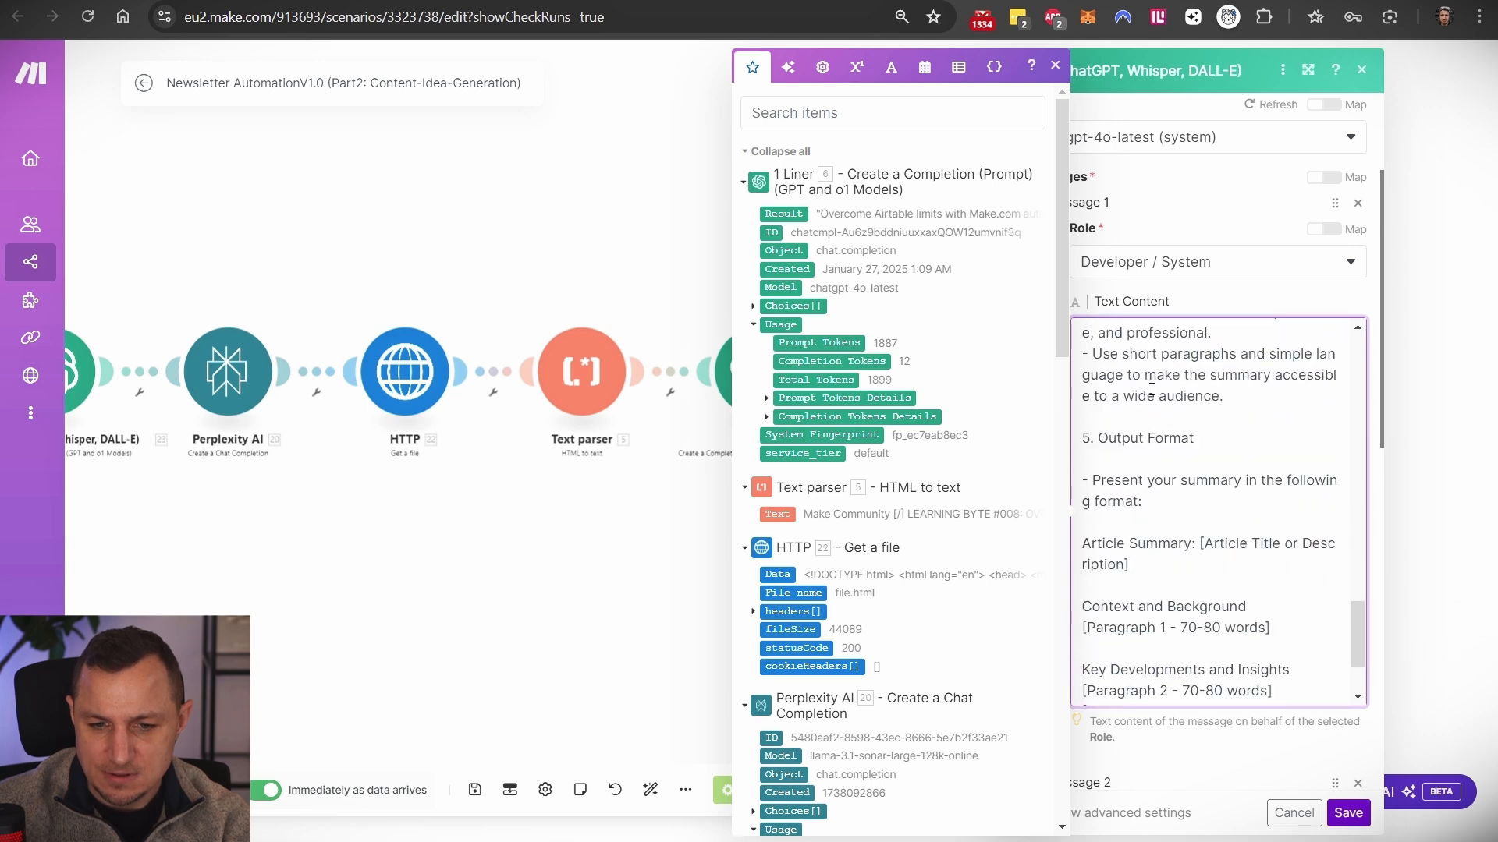
{"action": "left_click_drag", "start_coordinate": [1101, 439], "coordinate": [1129, 565]}
{"action": "scroll", "coordinate": [1191, 524], "scroll_direction": "down", "scroll_amount": 3}
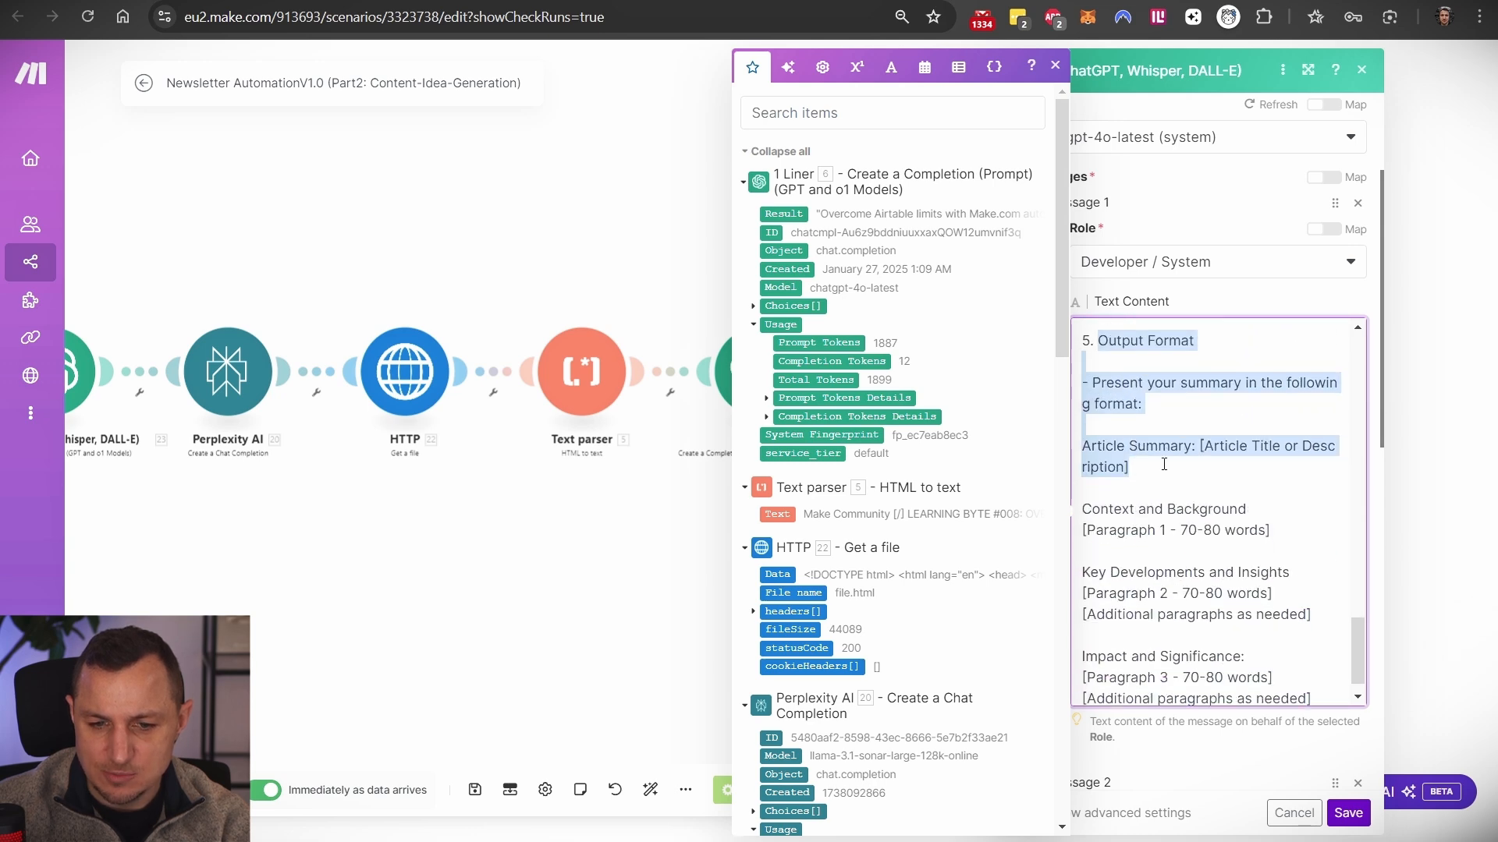
{"action": "scroll", "coordinate": [1190, 524], "scroll_direction": "down", "scroll_amount": 3}
{"action": "left_click", "coordinate": [1268, 307]}
{"action": "key", "text": "shift+Home"}
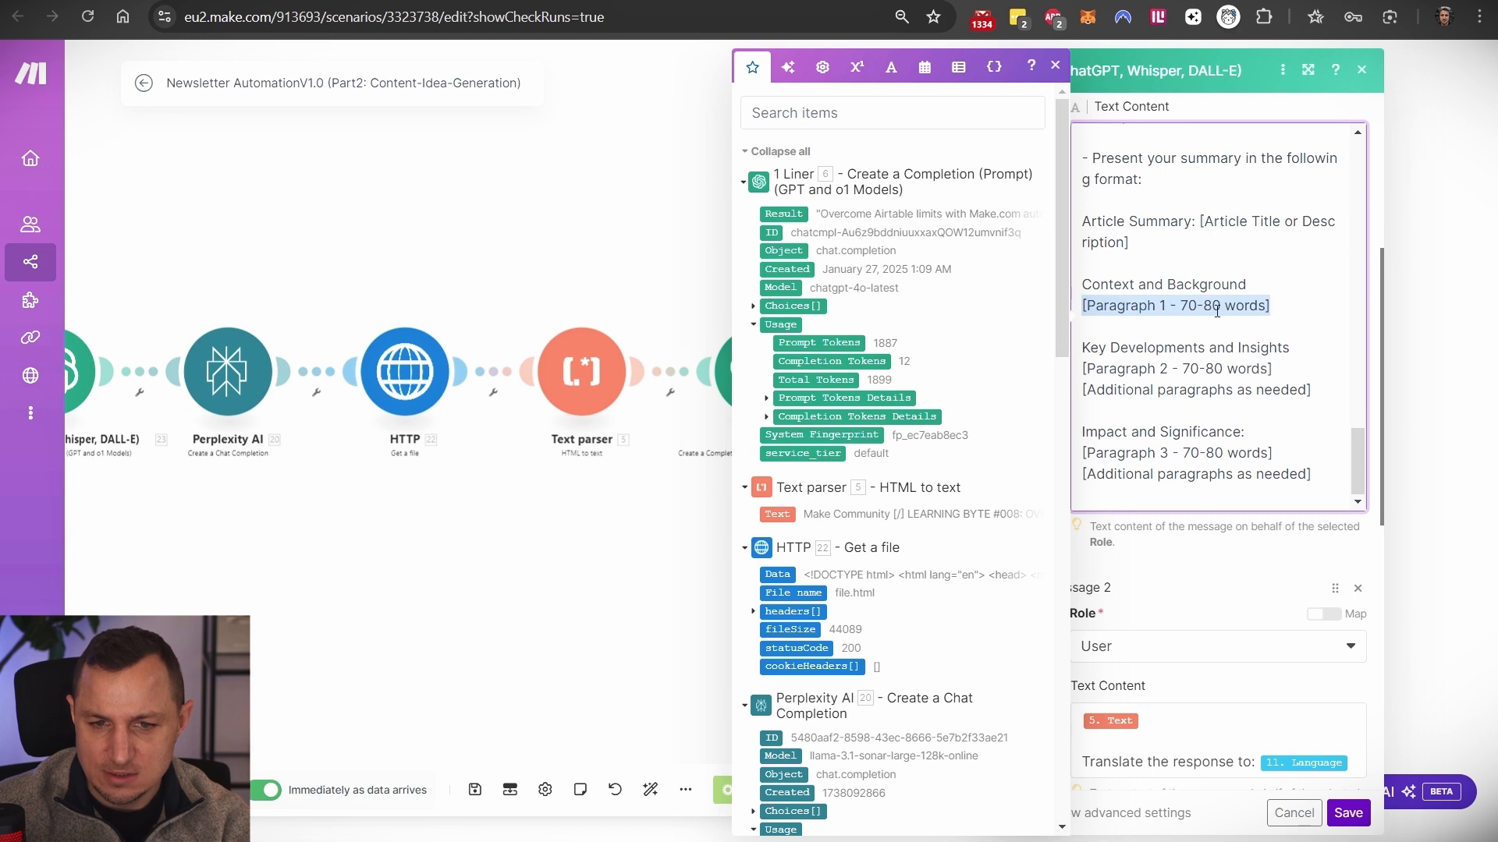
{"action": "left_click_drag", "start_coordinate": [1288, 370], "coordinate": [1119, 377]}
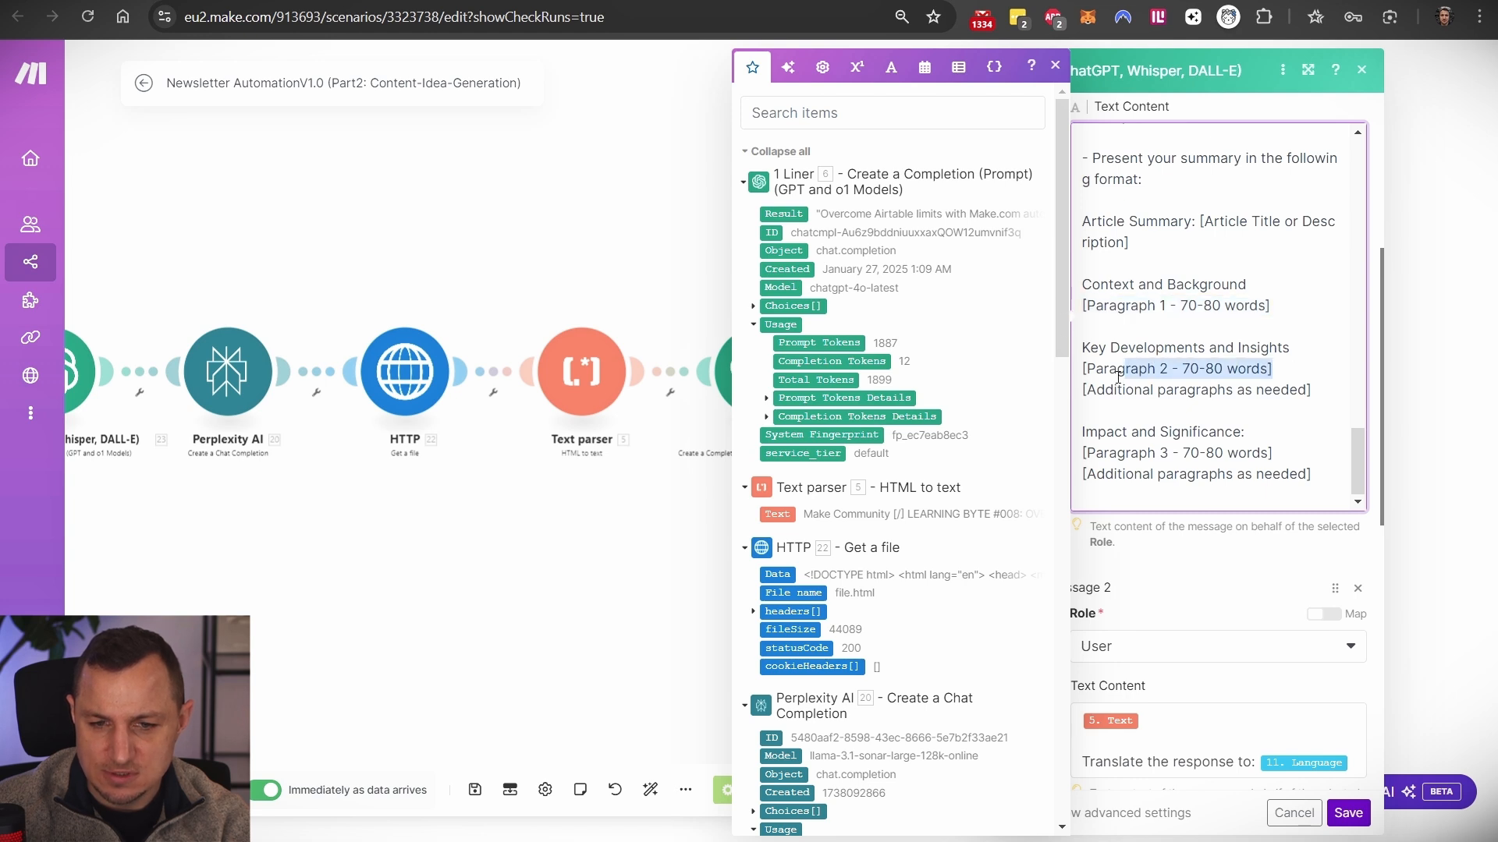
{"action": "left_click_drag", "start_coordinate": [1268, 453], "coordinate": [1094, 453]}
{"action": "scroll", "coordinate": [1180, 553], "scroll_direction": "down", "scroll_amount": 3}
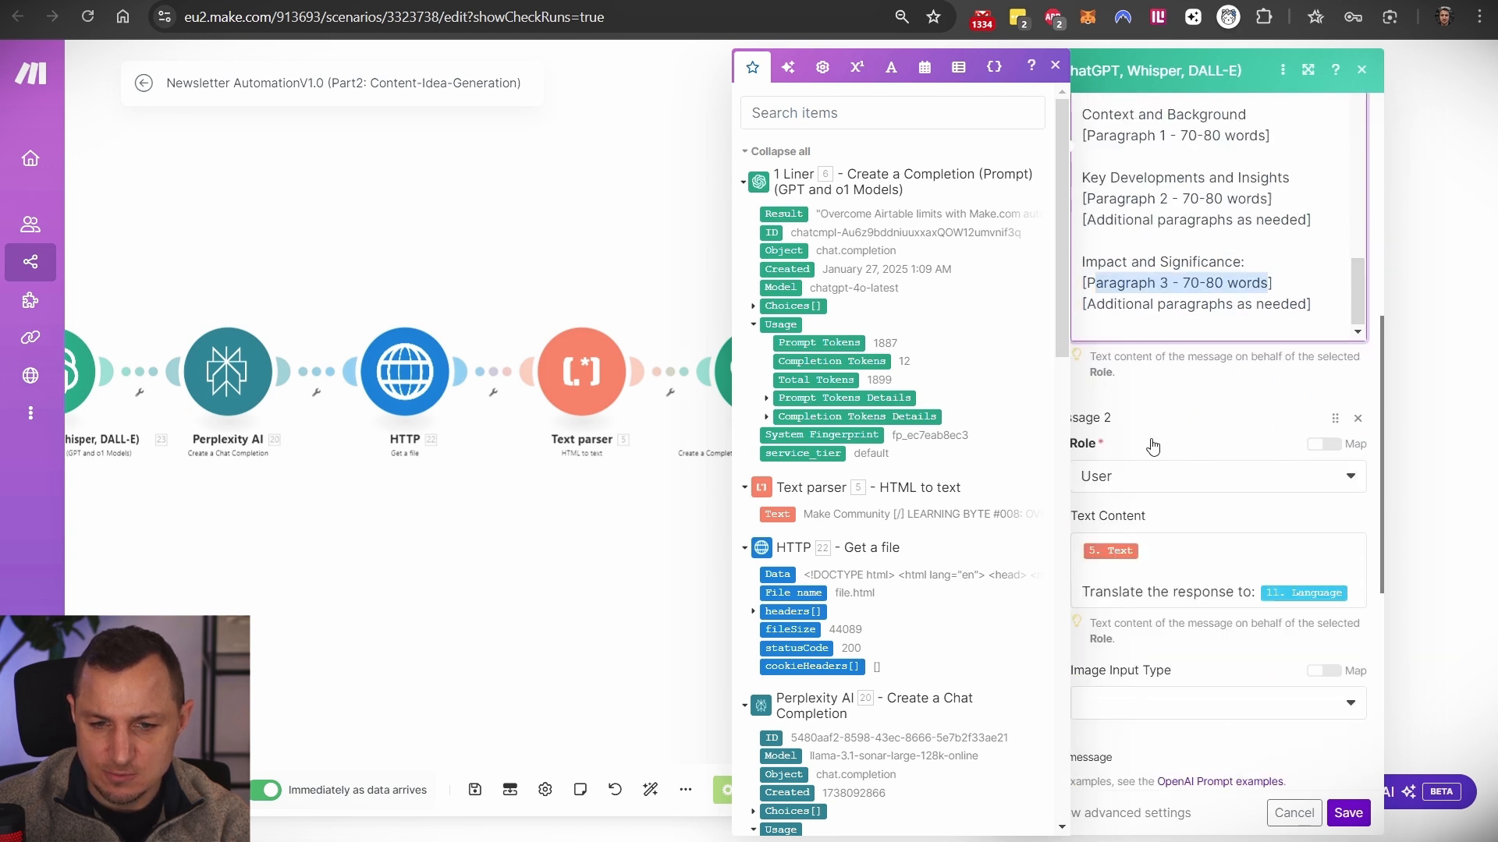
{"action": "left_click", "coordinate": [1154, 517]}
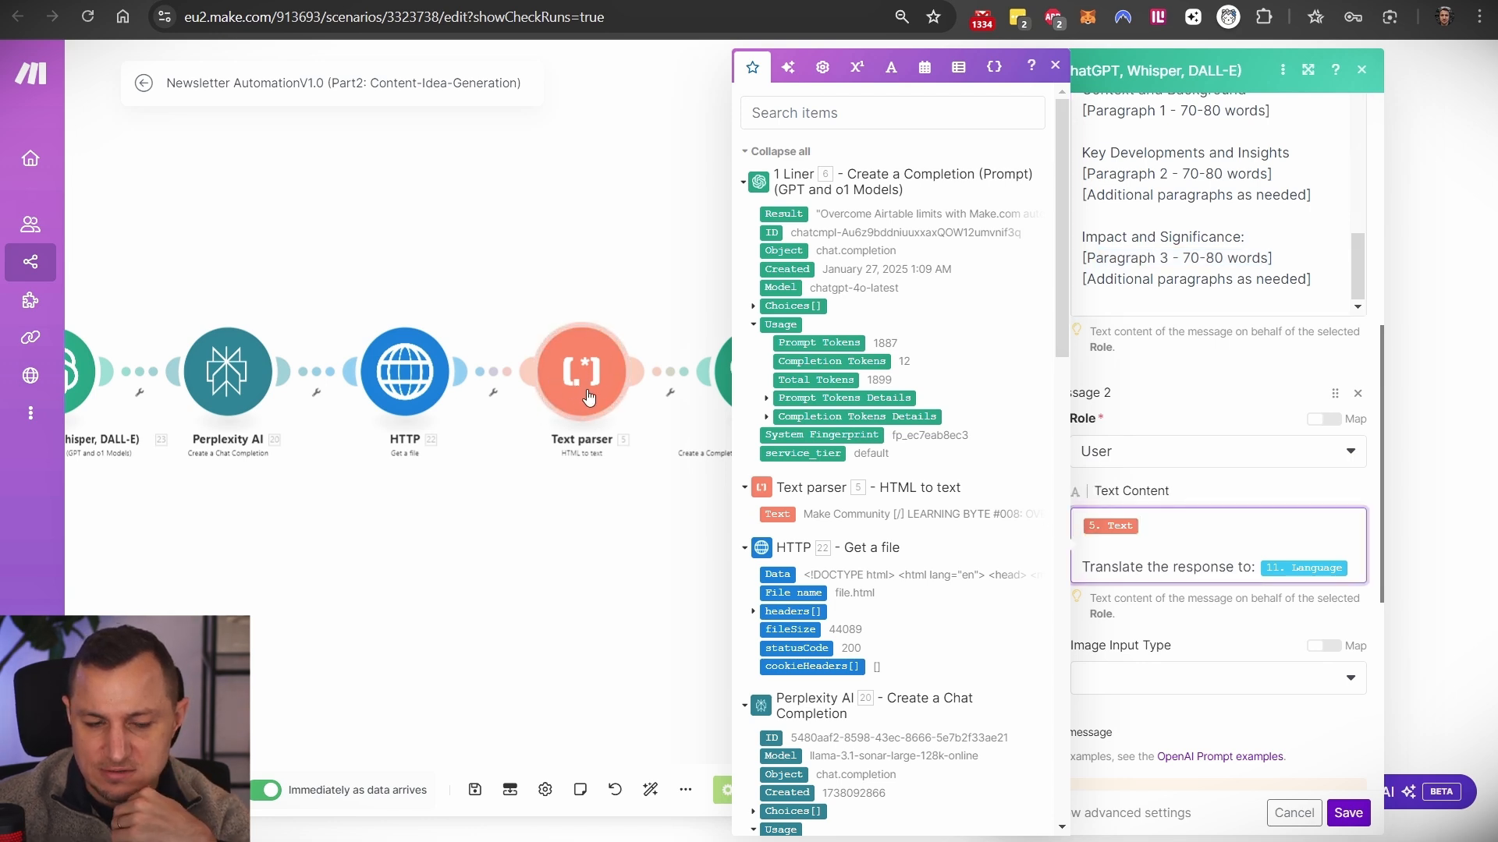
{"action": "left_click_drag", "start_coordinate": [1357, 564], "coordinate": [1100, 563]}
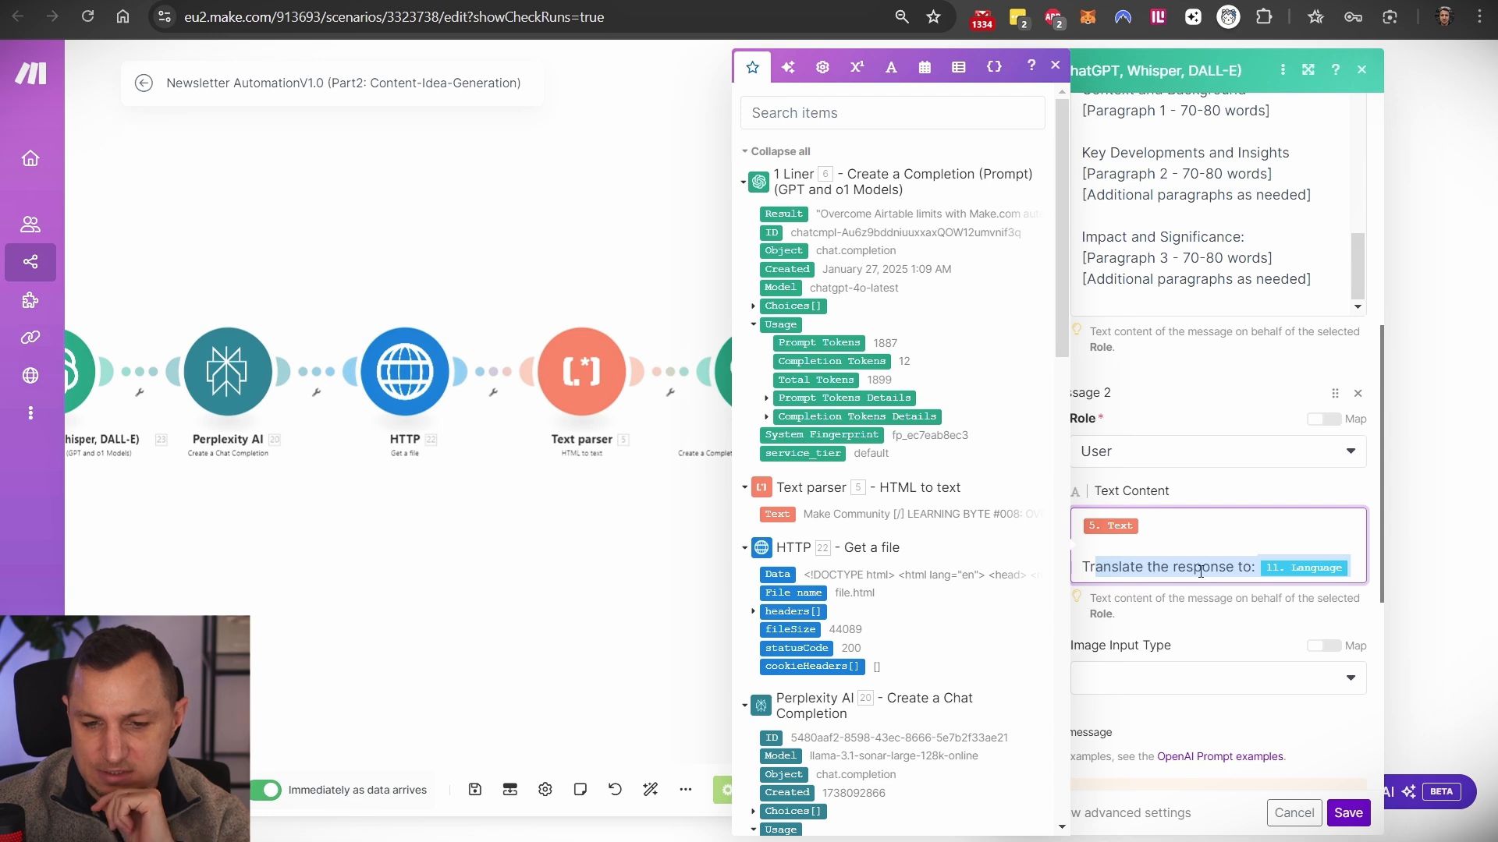
{"action": "left_click", "coordinate": [1283, 811]}
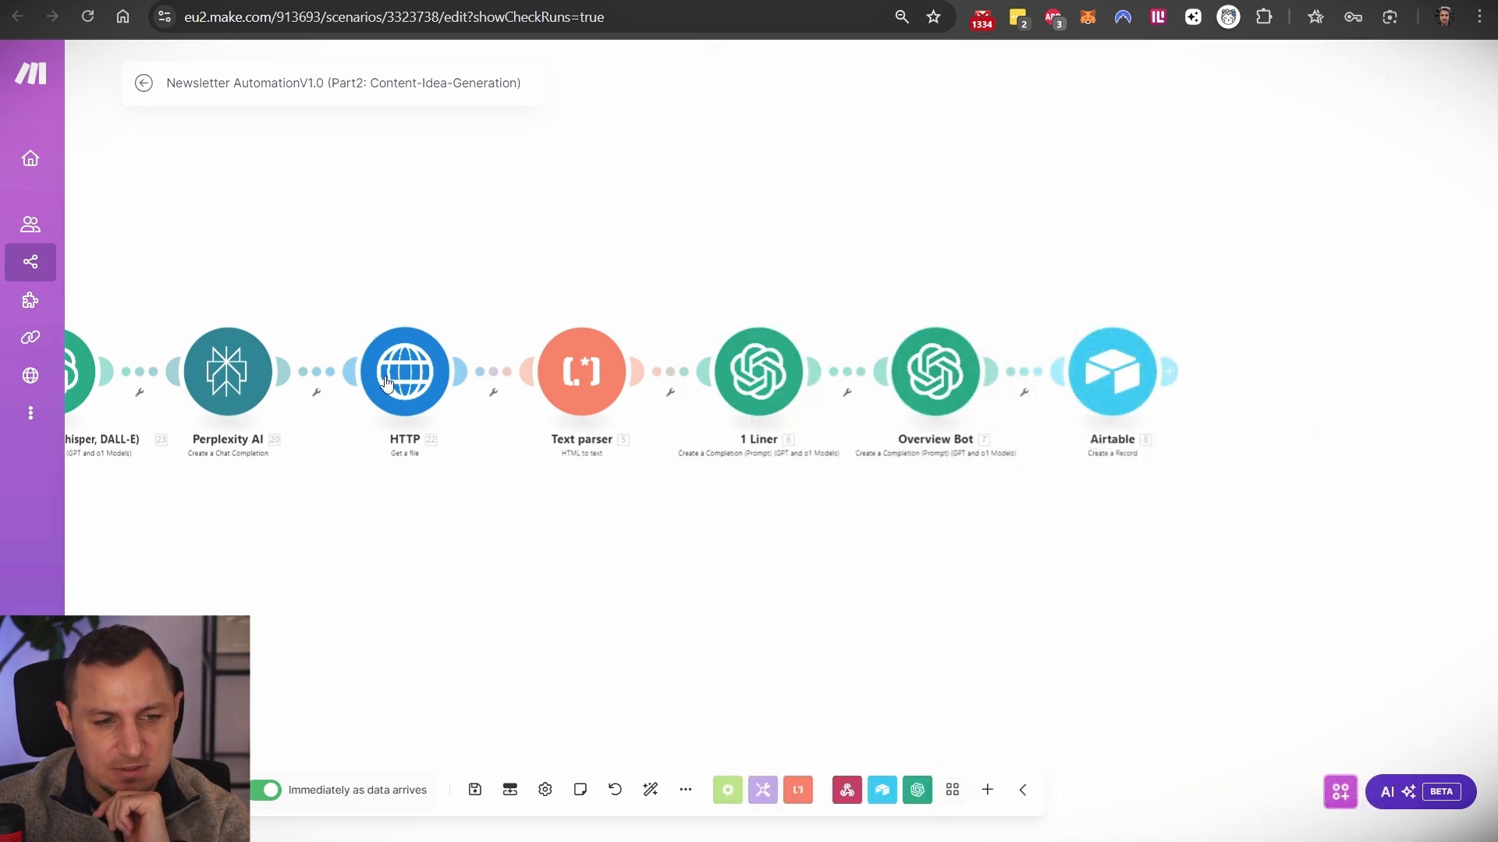
- Pan to the first OpenAI module and check the HTTP module's URL
{"action": "left_click_drag", "start_coordinate": [366, 450], "coordinate": [513, 471]}
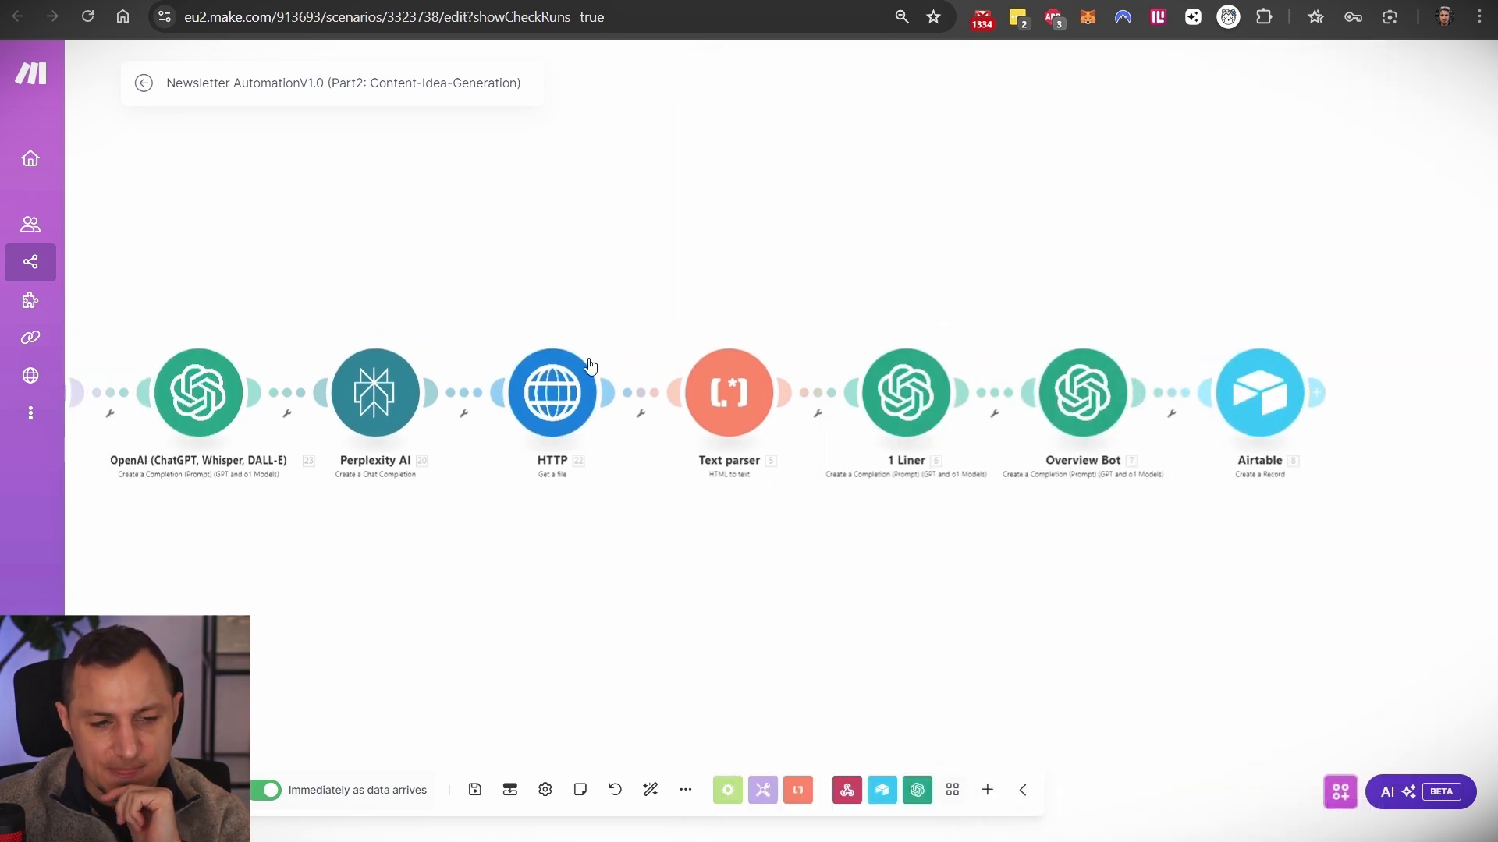
{"action": "left_click", "coordinate": [553, 387]}
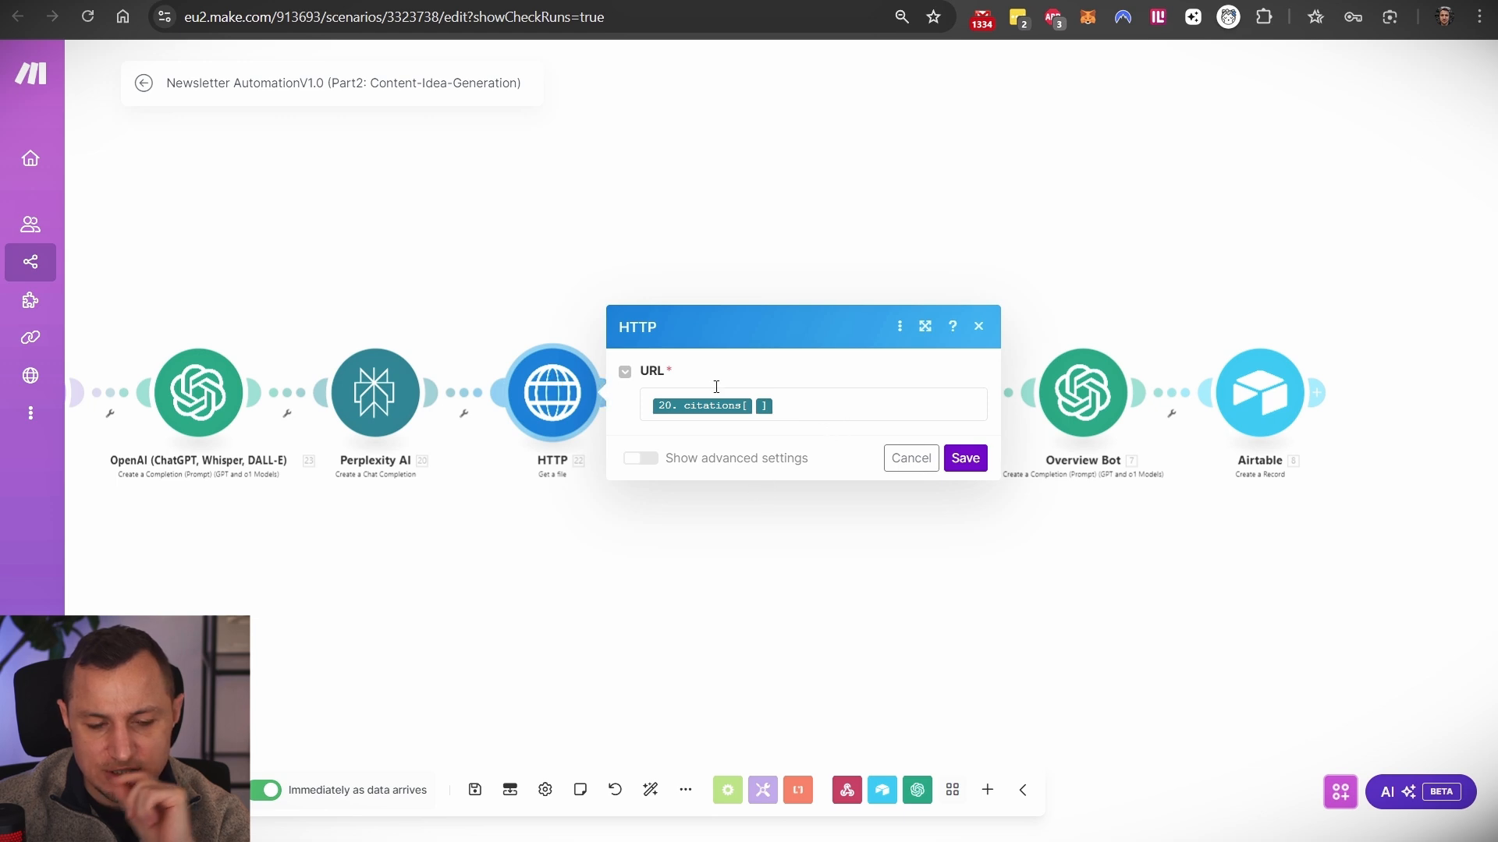
{"action": "left_click", "coordinate": [978, 326]}
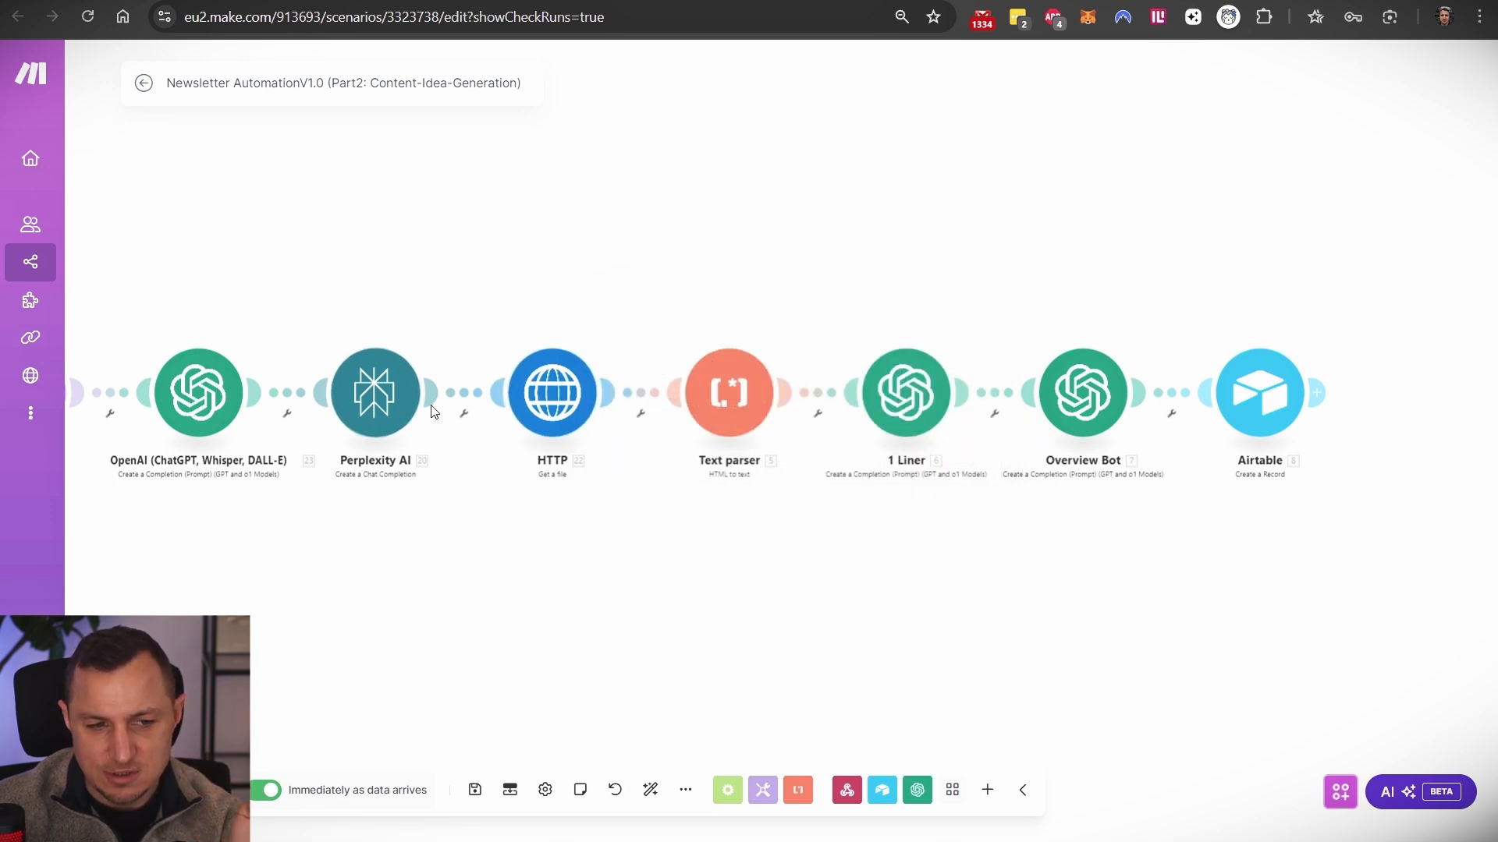
- Open the Airtable Create a Record settings mapping URL, 1-Liner and Summary
{"action": "left_click_drag", "start_coordinate": [1023, 348], "coordinate": [835, 335]}
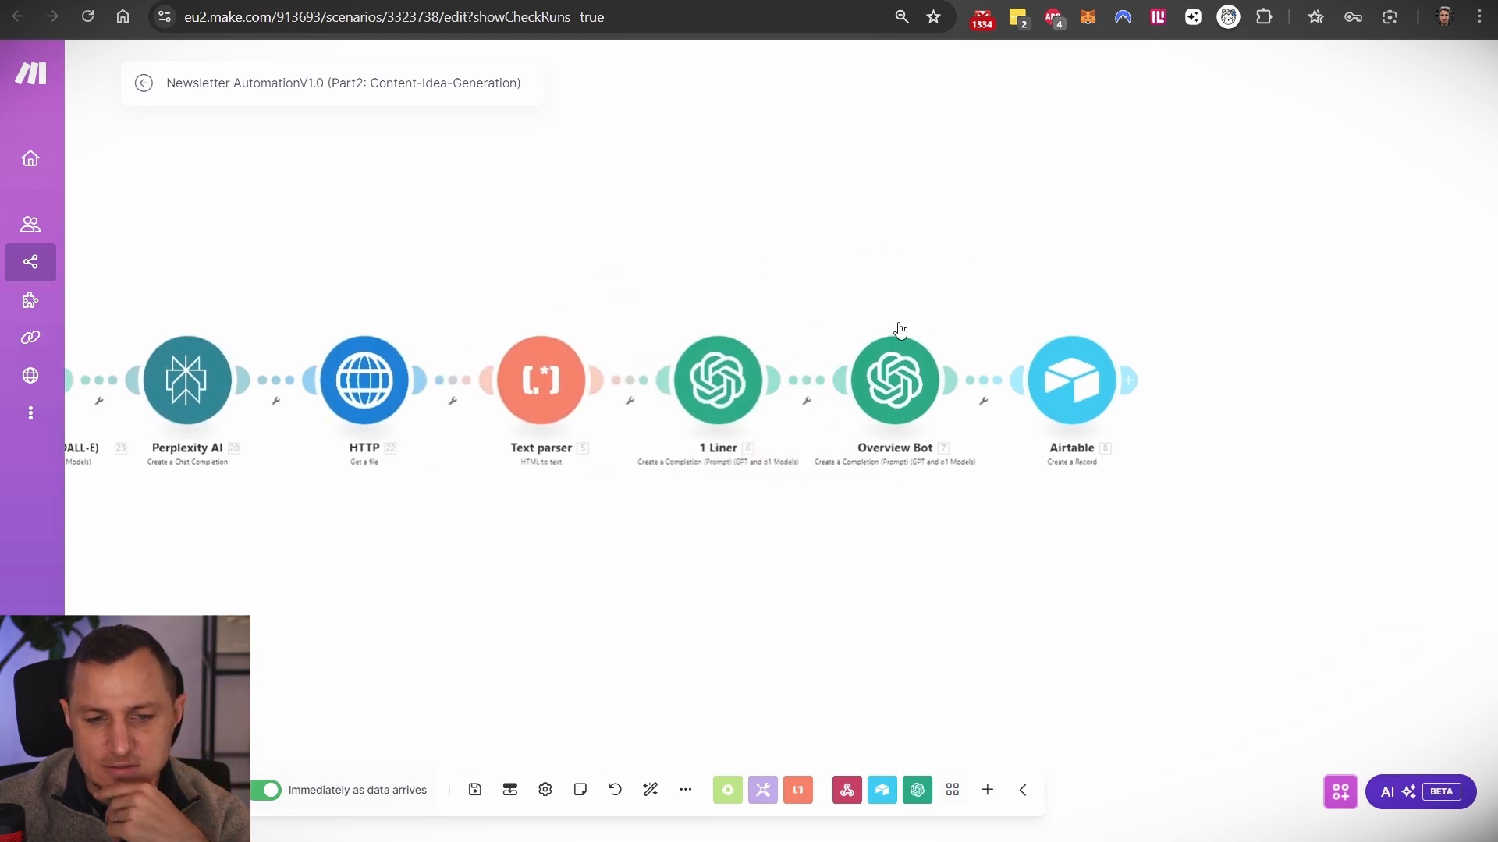
{"action": "left_click", "coordinate": [1128, 380]}
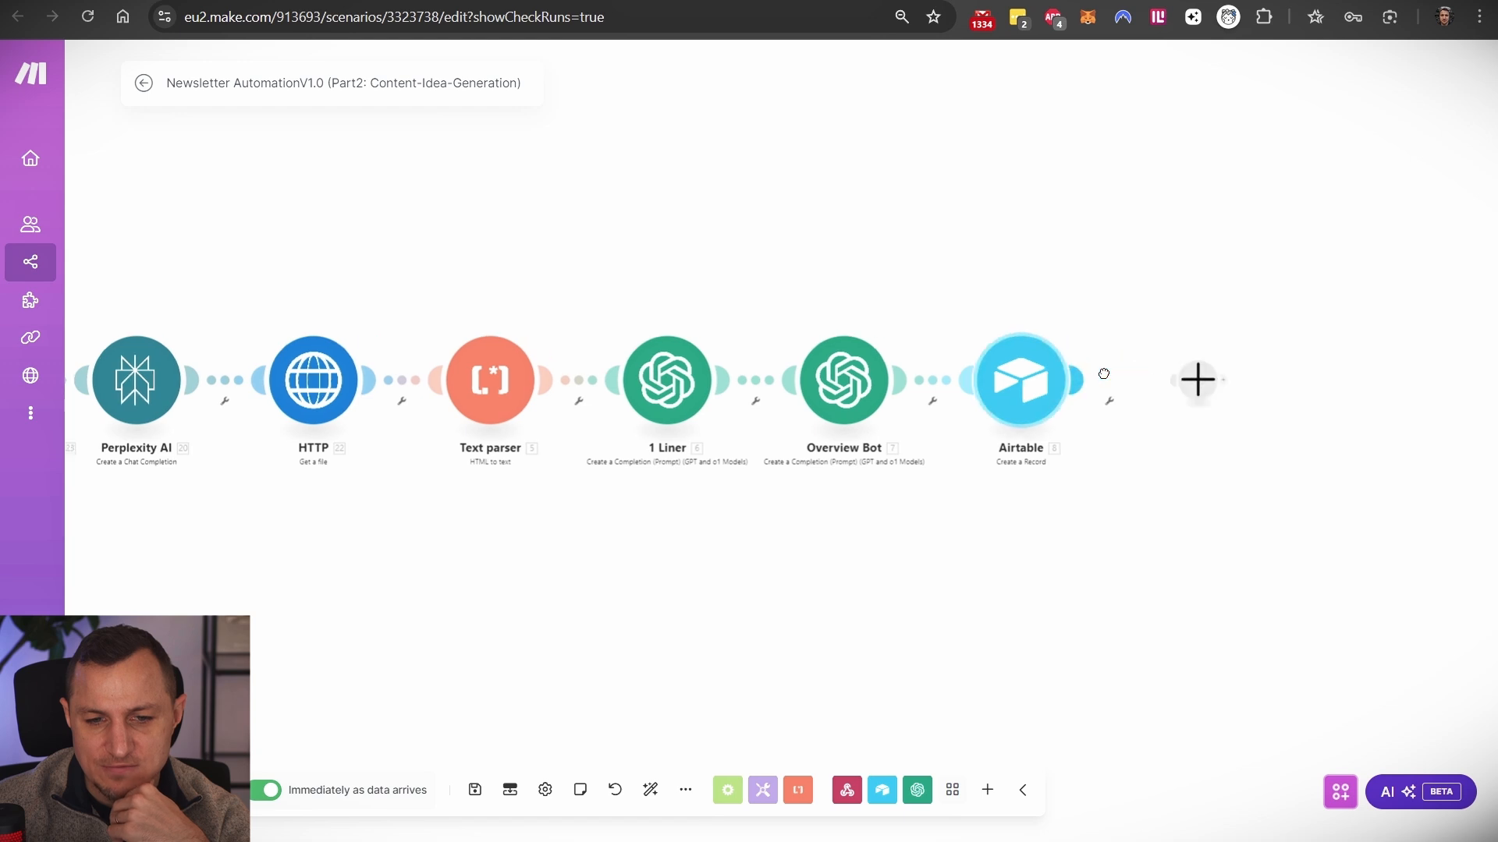
{"action": "left_click", "coordinate": [1207, 624]}
{"action": "left_click", "coordinate": [947, 420]}
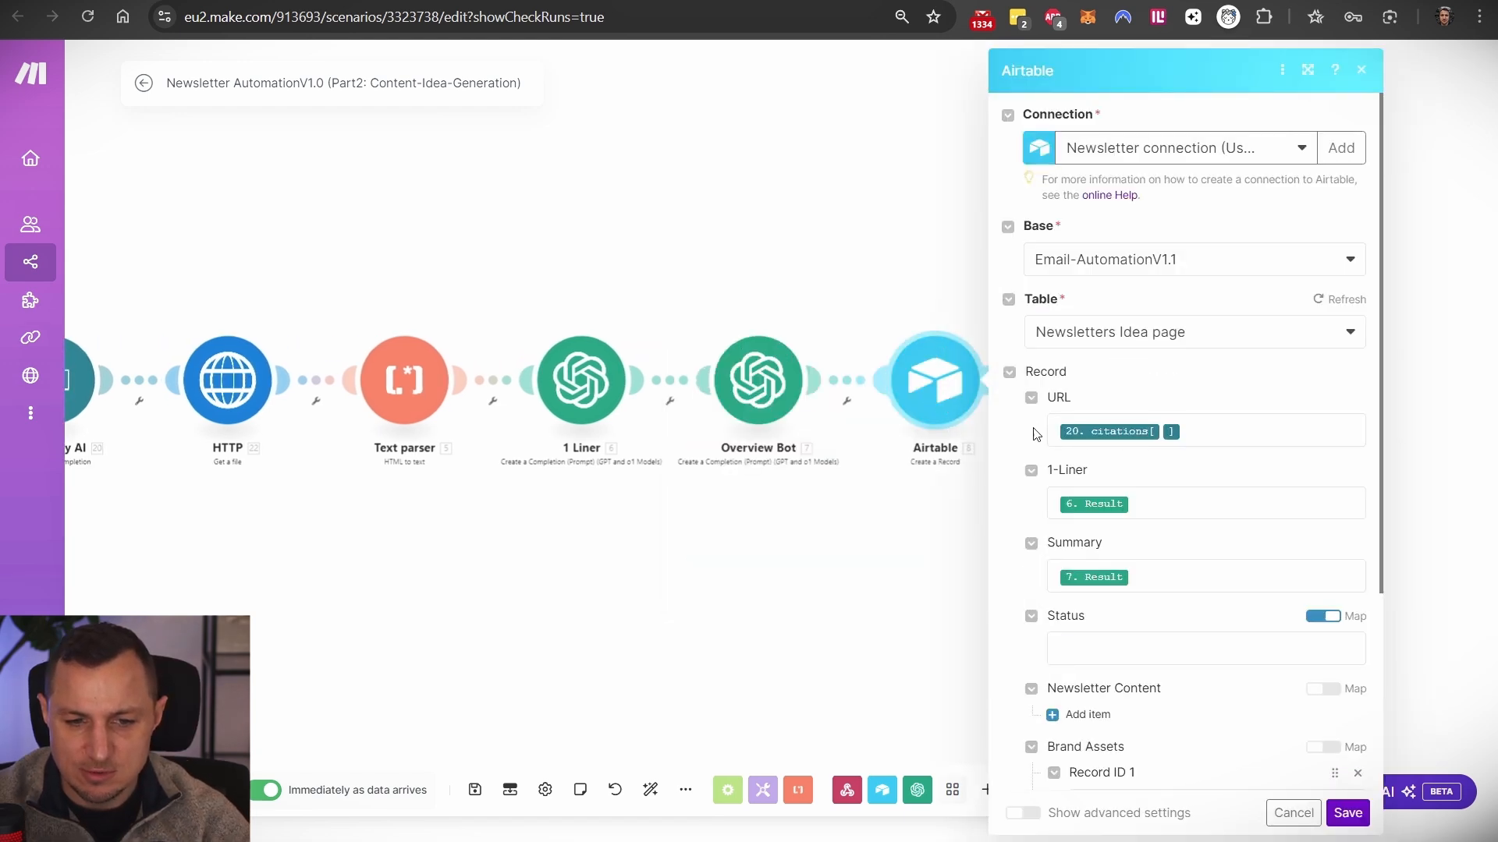
{"action": "scroll", "coordinate": [953, 468], "scroll_direction": "up", "scroll_amount": 3}
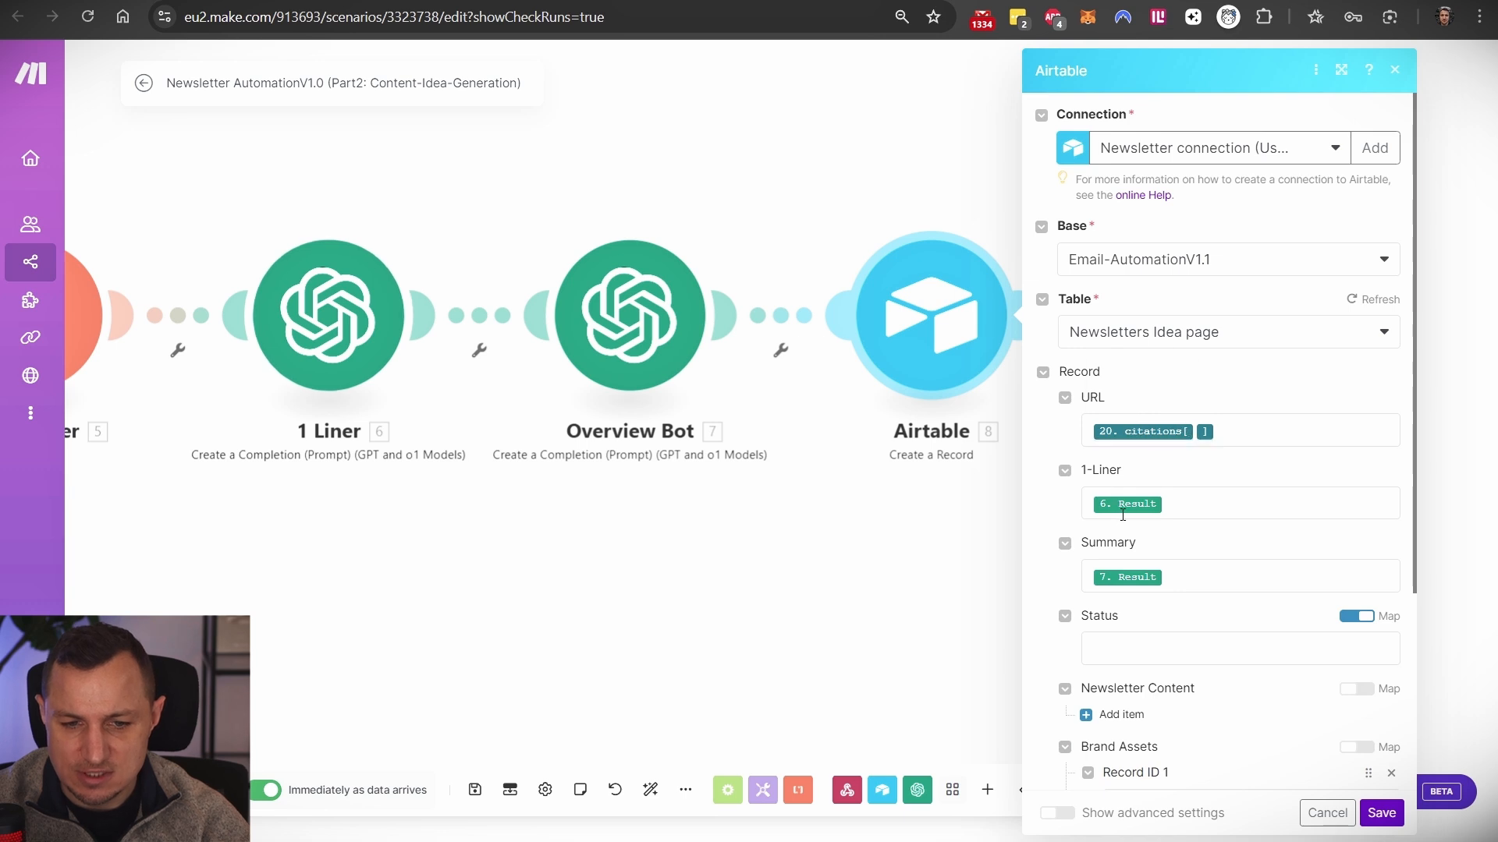
{"action": "scroll", "coordinate": [1207, 577], "scroll_direction": "down", "scroll_amount": 2}
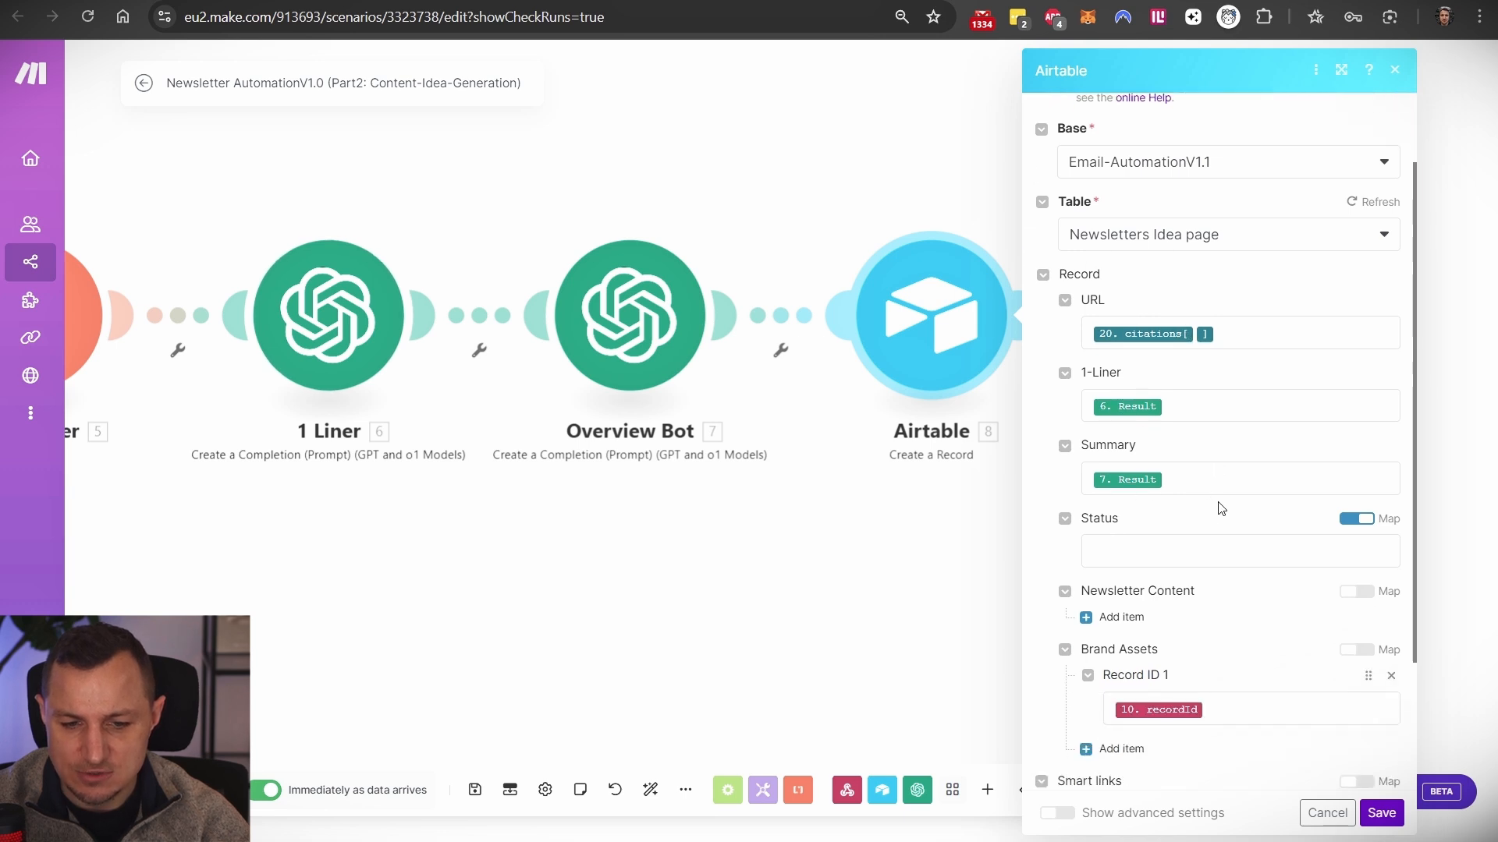
{"action": "scroll", "coordinate": [1220, 507], "scroll_direction": "down", "scroll_amount": 4}
{"action": "scroll", "coordinate": [1214, 556], "scroll_direction": "up", "scroll_amount": 6}
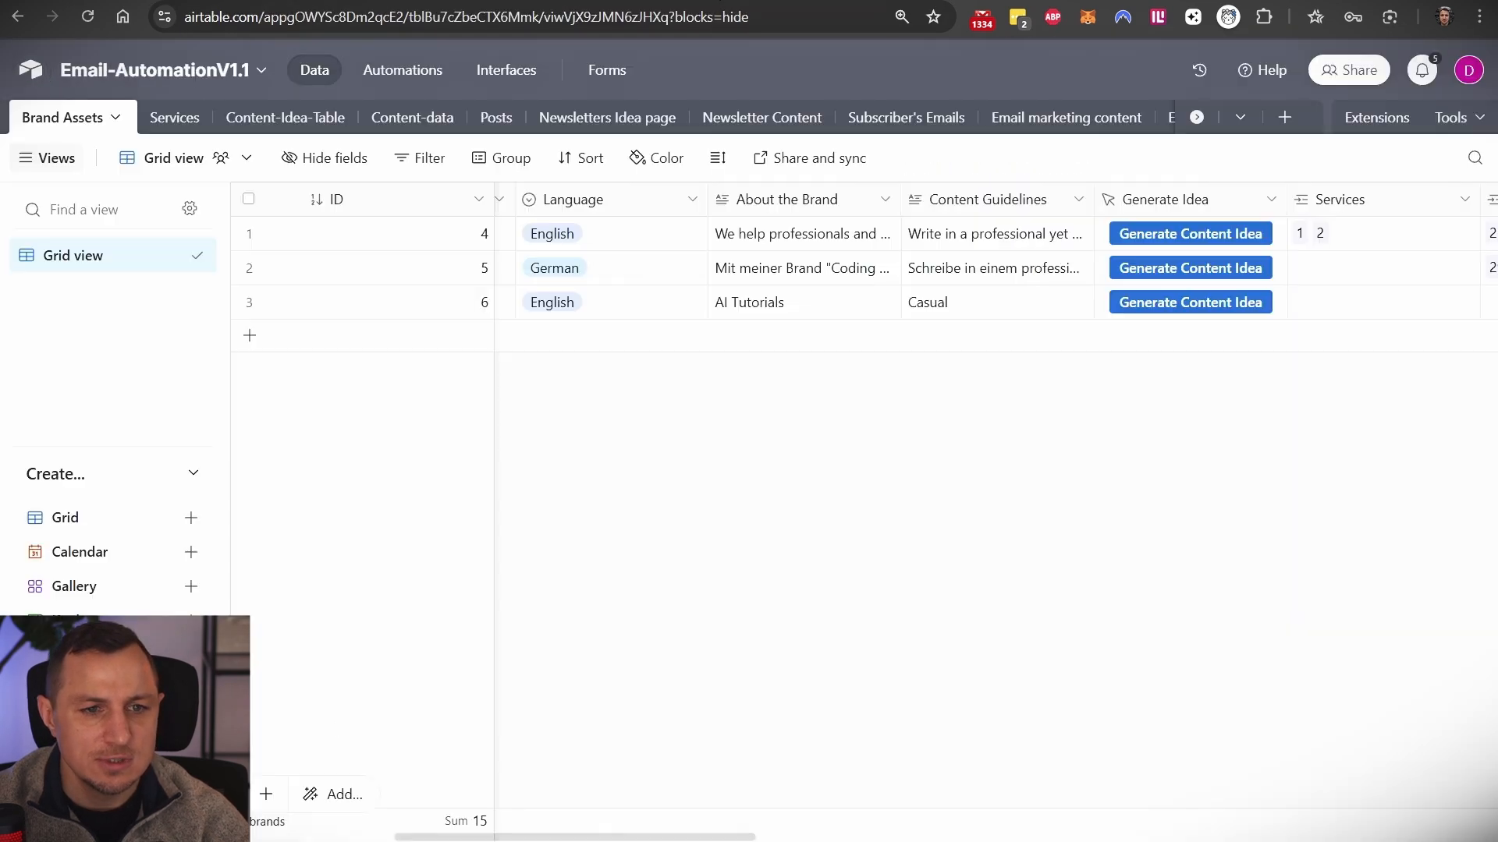
- Read record 1's 1-Liner and full Summary in Newsletters Idea page, then close Make's Airtable module
{"action": "left_click", "coordinate": [606, 117]}
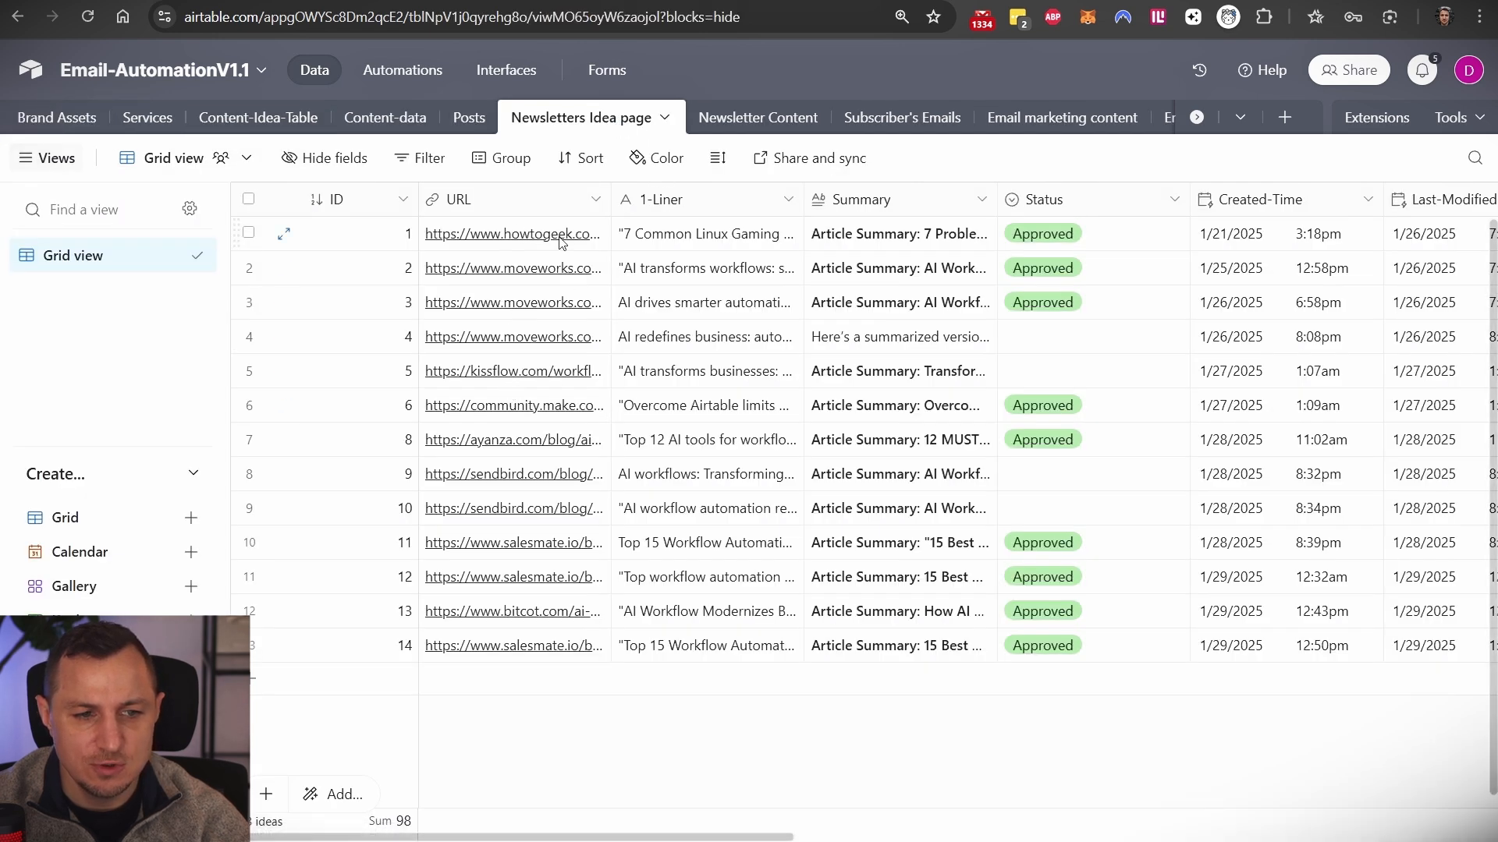
{"action": "double_click", "coordinate": [666, 220]}
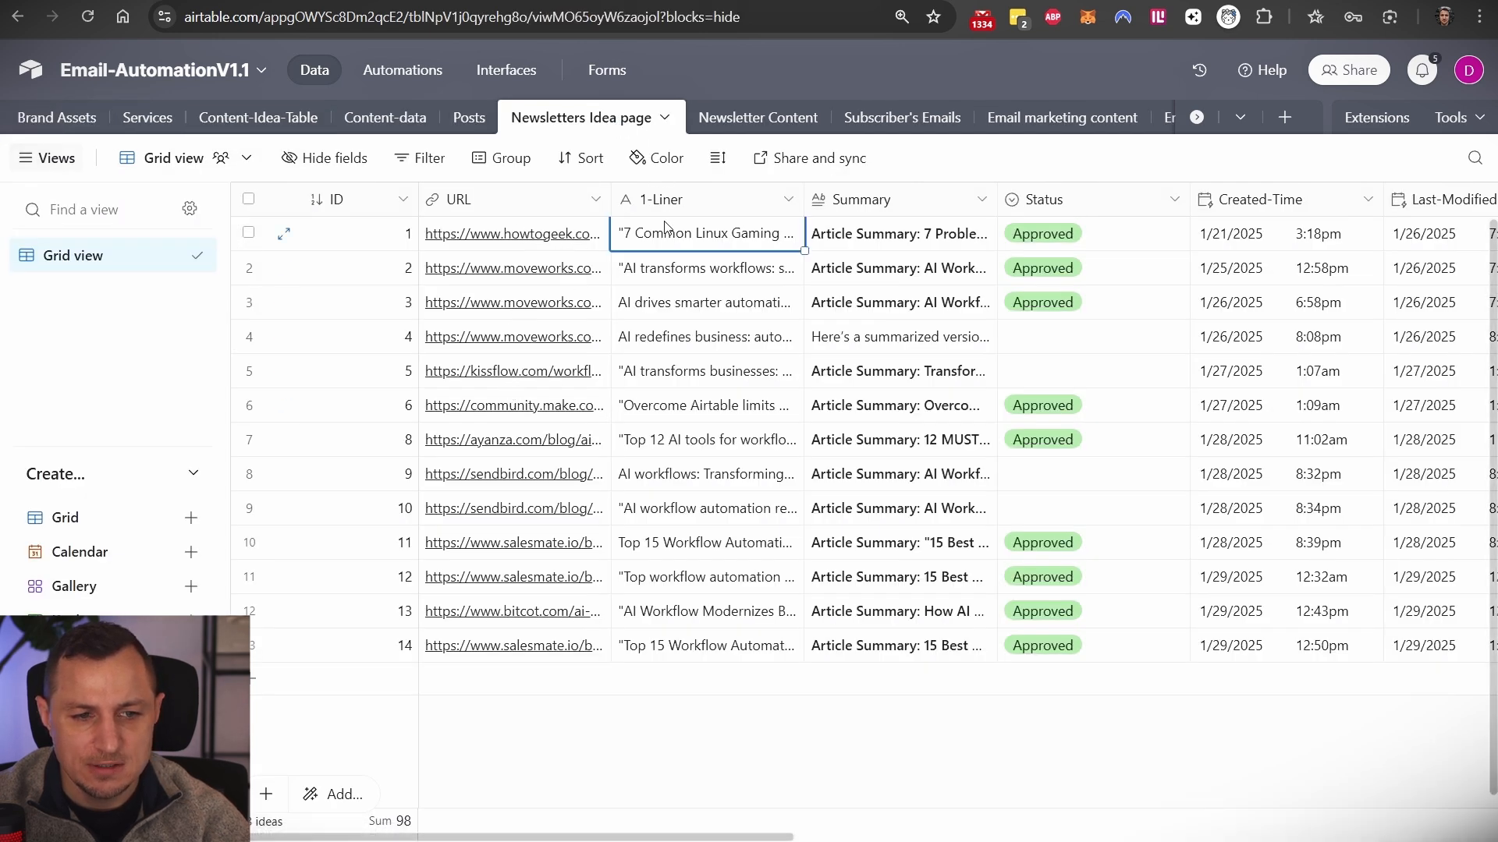
{"action": "double_click", "coordinate": [869, 243]}
{"action": "left_click", "coordinate": [961, 263]}
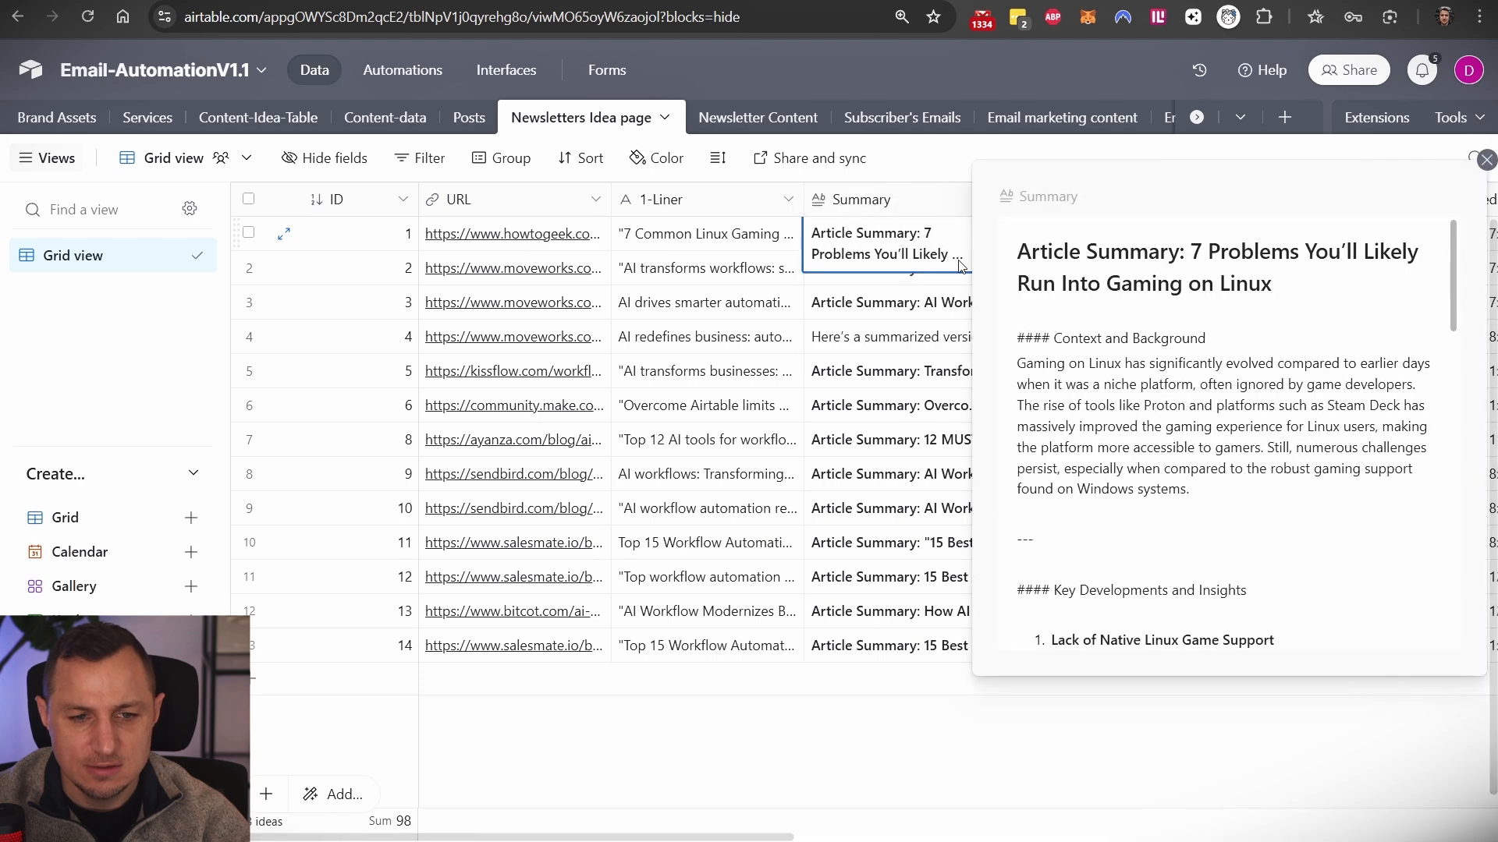
{"action": "left_click", "coordinate": [1453, 300]}
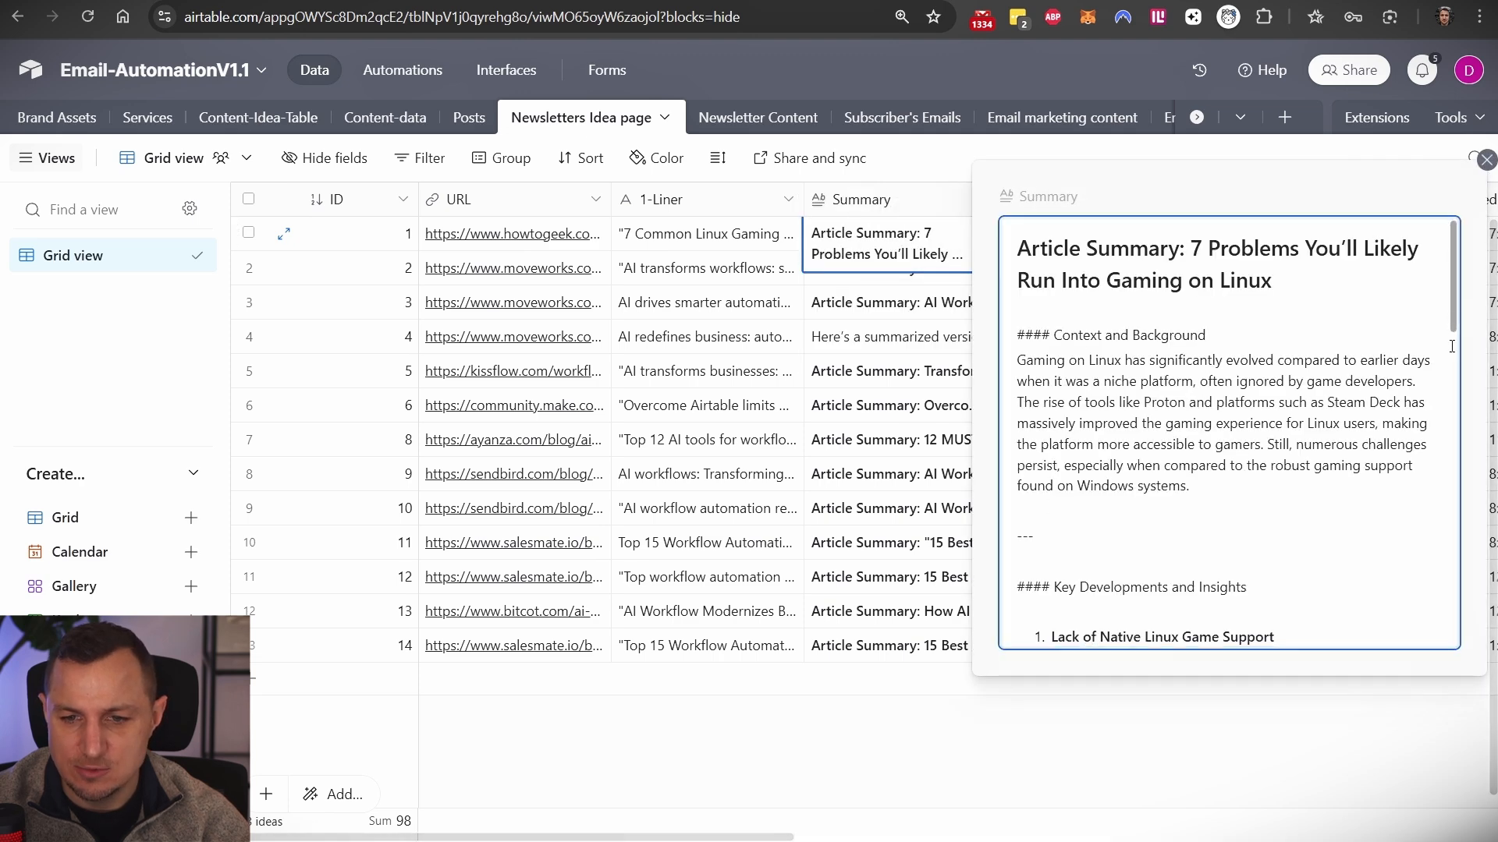
{"action": "left_click", "coordinate": [695, 745]}
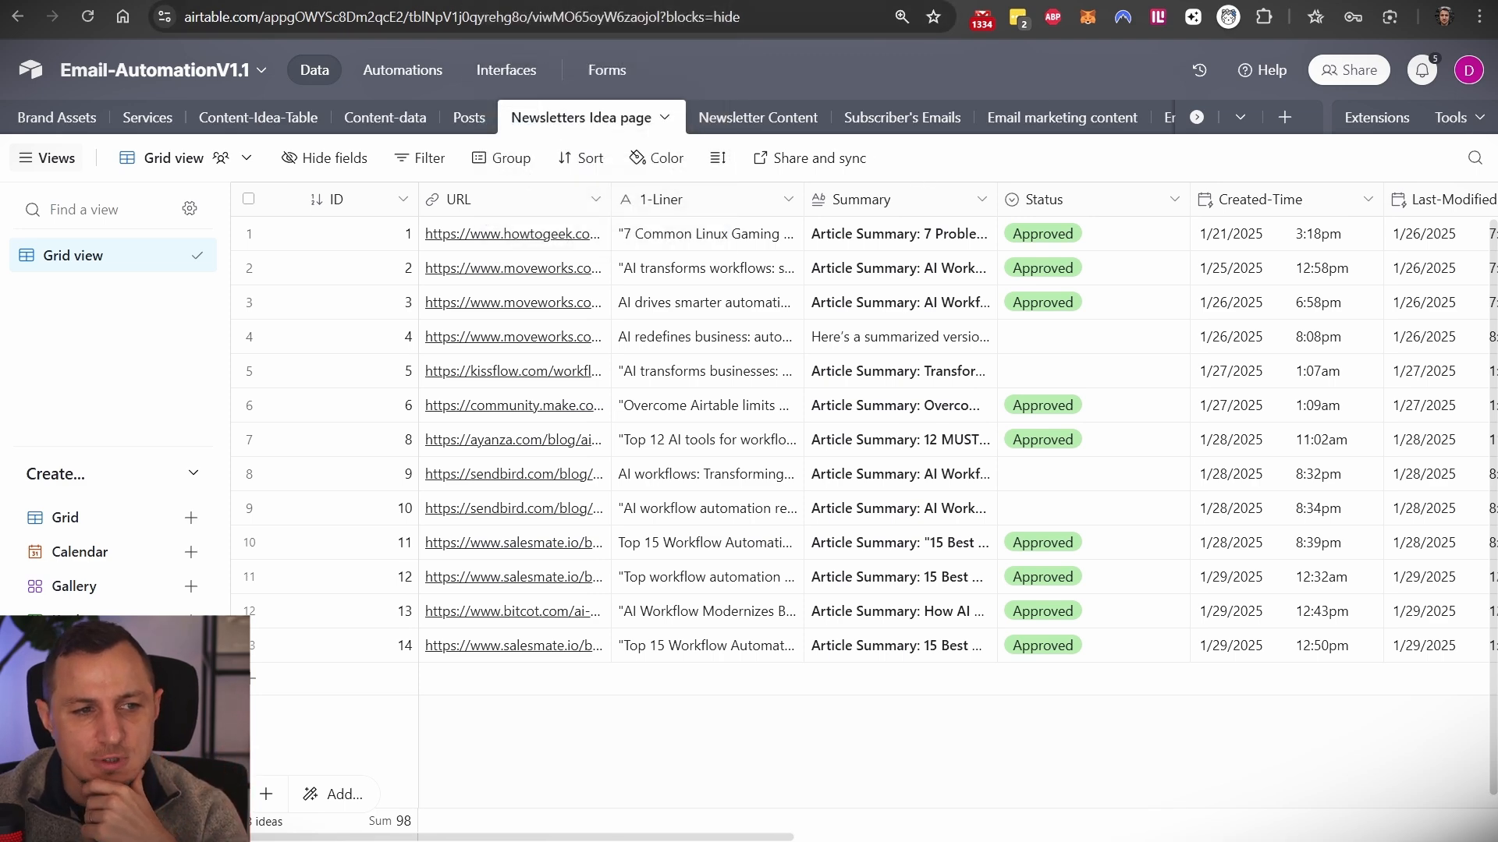
{"action": "key", "text": "ctrl+Tab"}
{"action": "left_click", "coordinate": [788, 597]}
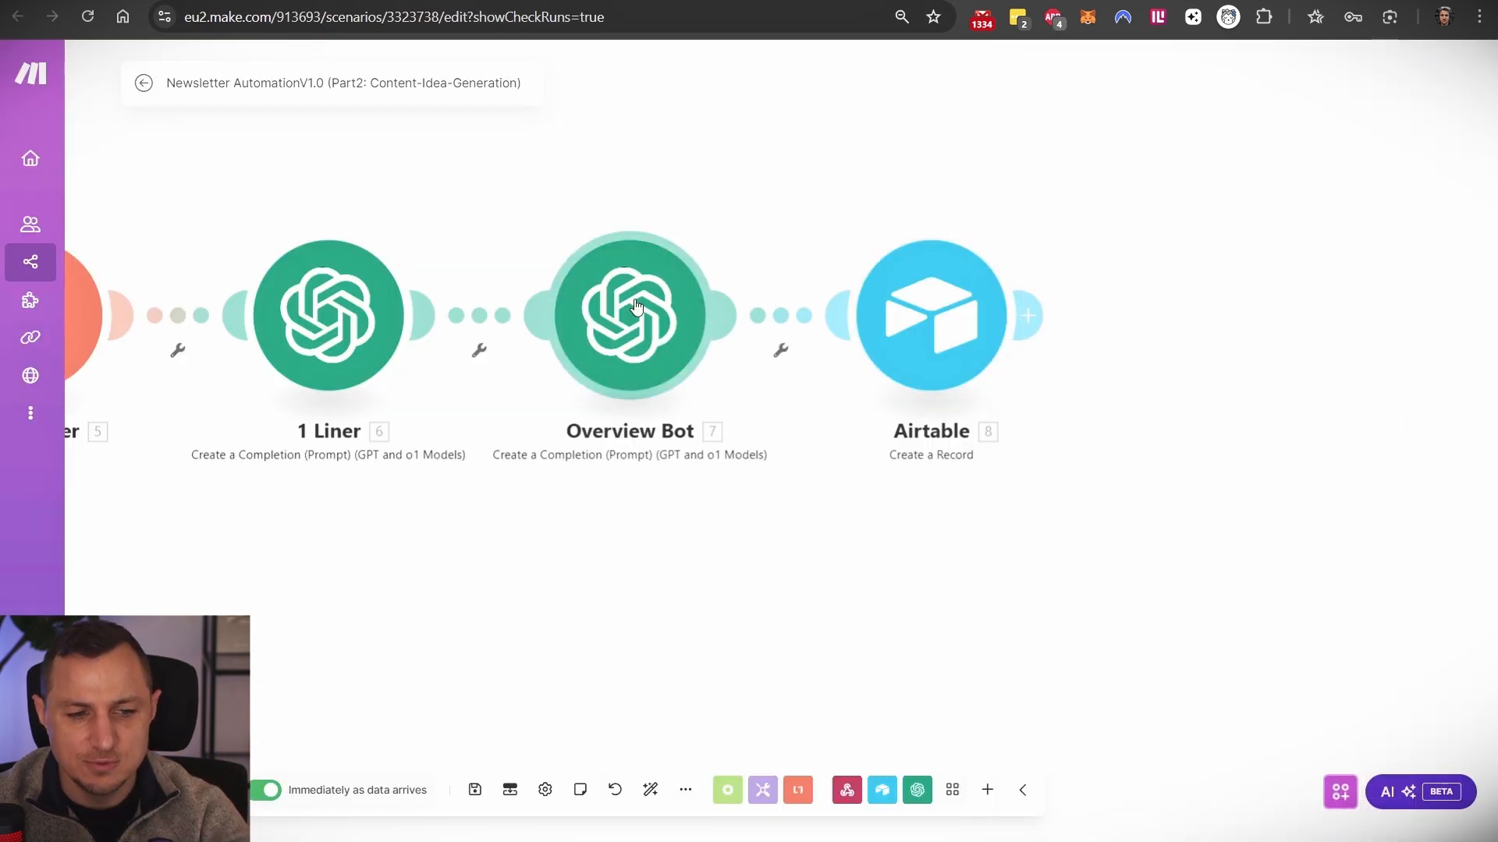
- Pan along the chain from Tools and Perplexity AI to the end, then go to Airtable's All Brands
{"action": "scroll", "coordinate": [654, 353], "scroll_direction": "down", "scroll_amount": 4}
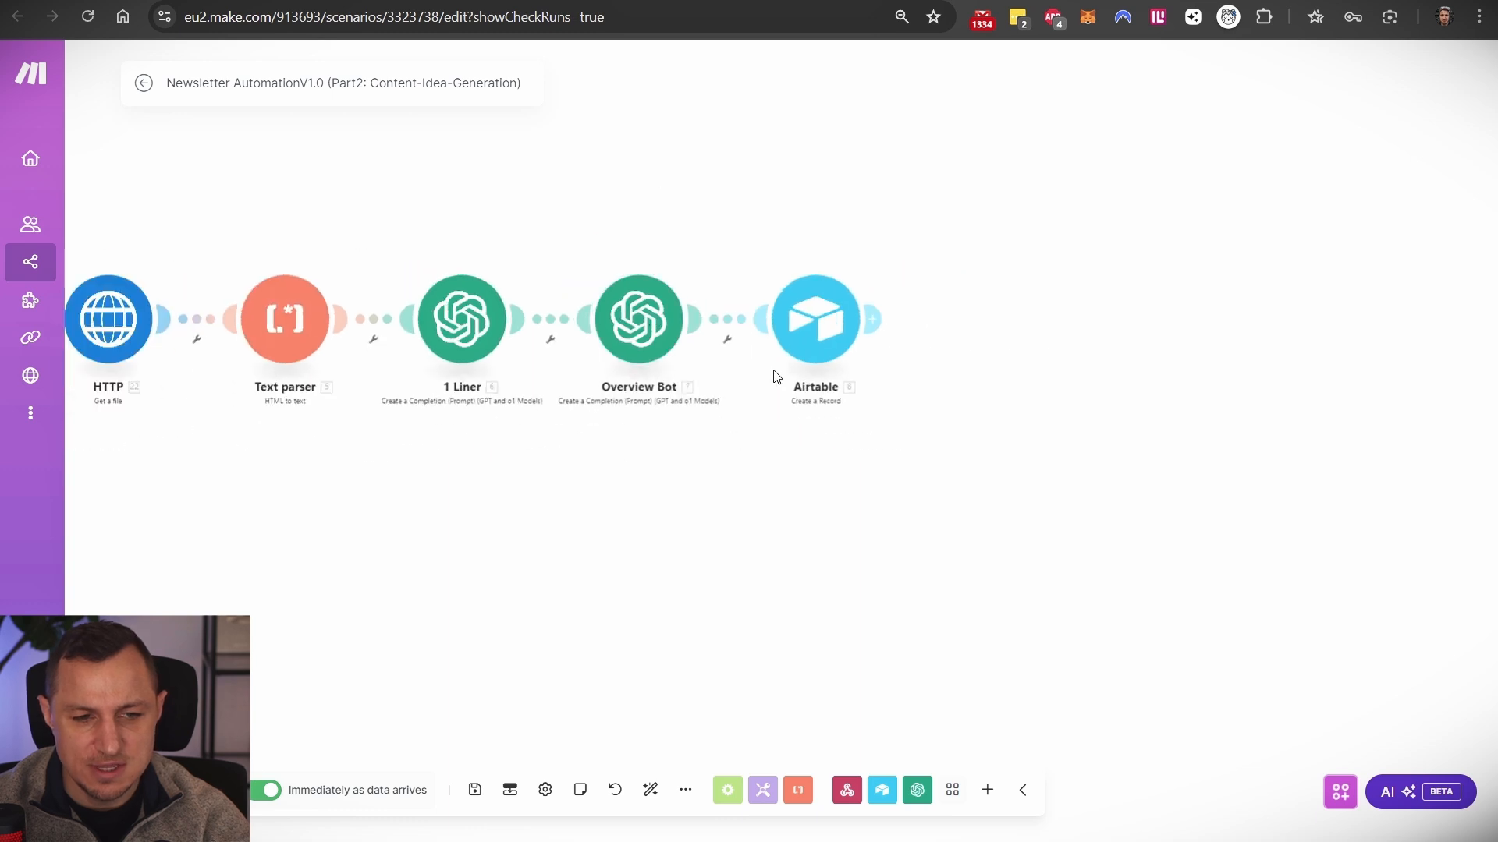
{"action": "left_click_drag", "start_coordinate": [617, 208], "coordinate": [925, 222]}
{"action": "left_click_drag", "start_coordinate": [756, 183], "coordinate": [1037, 210]}
{"action": "left_click_drag", "start_coordinate": [1171, 230], "coordinate": [921, 173]}
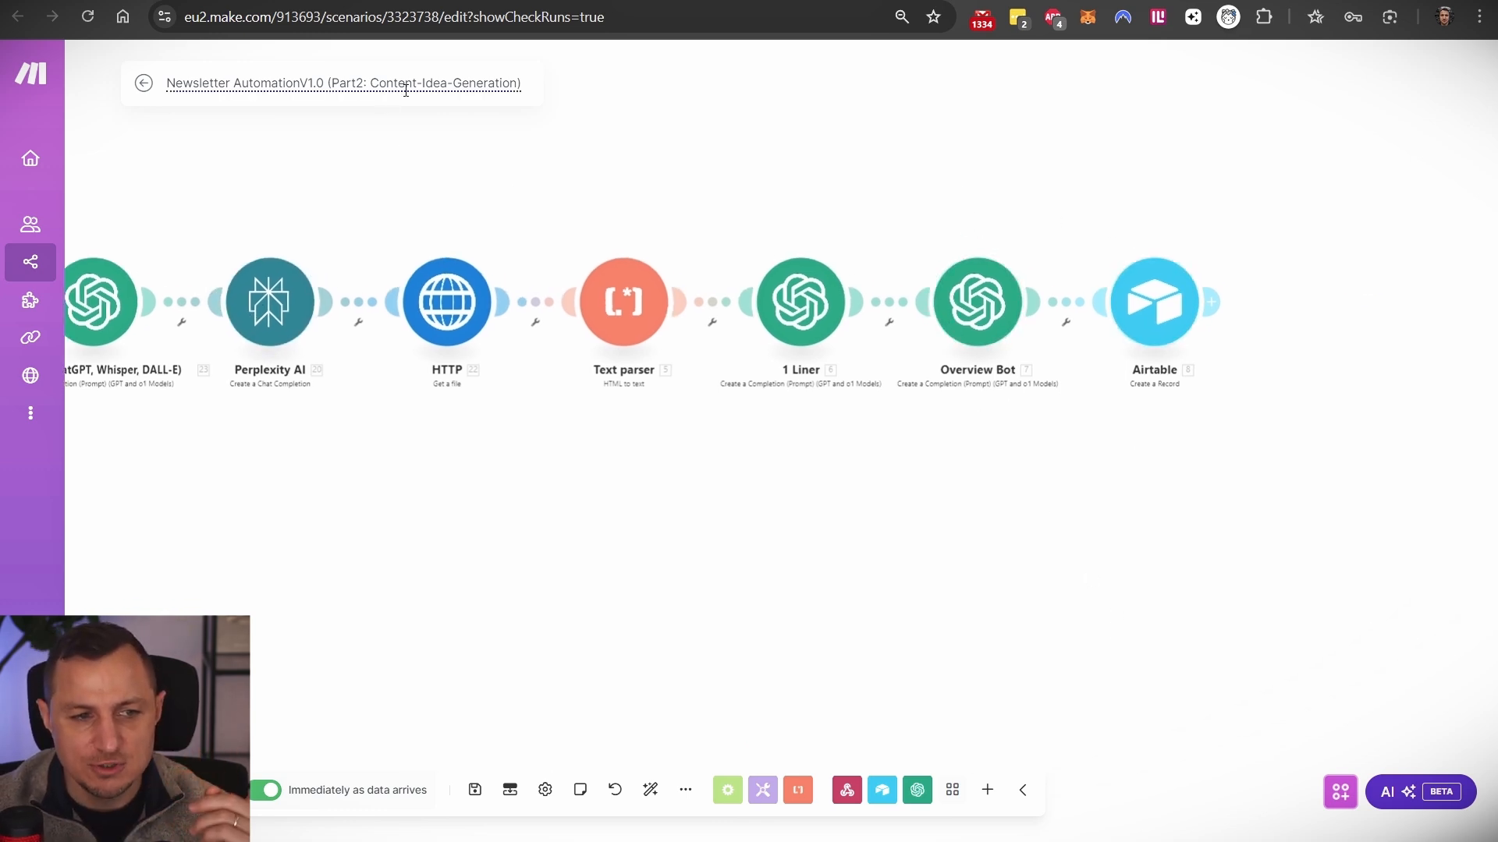
{"action": "left_click_drag", "start_coordinate": [710, 153], "coordinate": [1013, 194]}
{"action": "scroll", "coordinate": [535, 231], "scroll_direction": "down", "scroll_amount": 3}
{"action": "scroll", "coordinate": [604, 175], "scroll_direction": "up", "scroll_amount": 2}
{"action": "left_click_drag", "start_coordinate": [488, 158], "coordinate": [713, 166]}
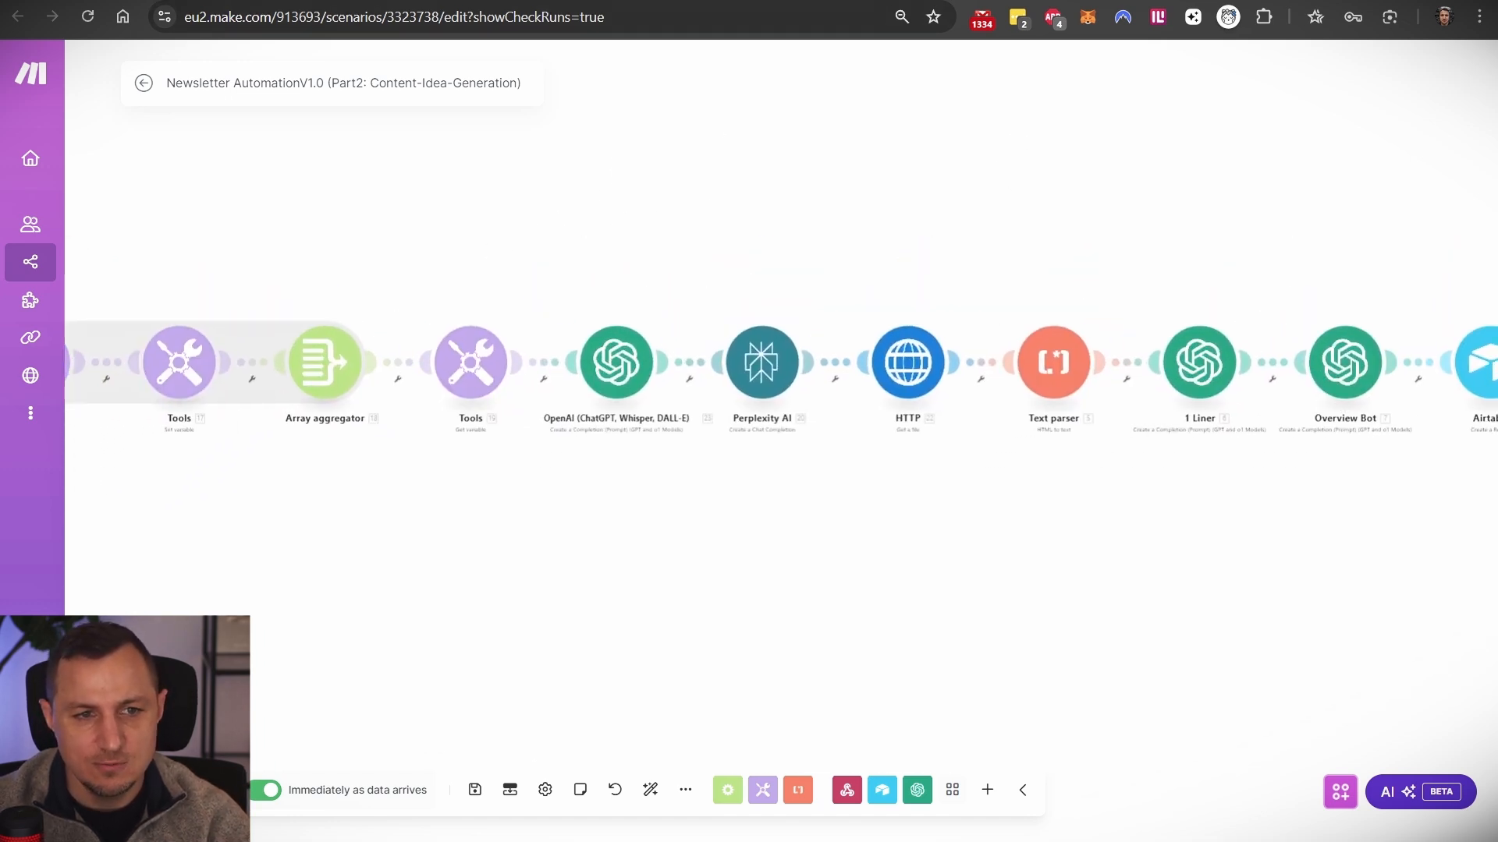
{"action": "left_click", "coordinate": [702, 2]}
{"action": "scroll", "coordinate": [1310, 405], "scroll_direction": "up", "scroll_amount": 4}
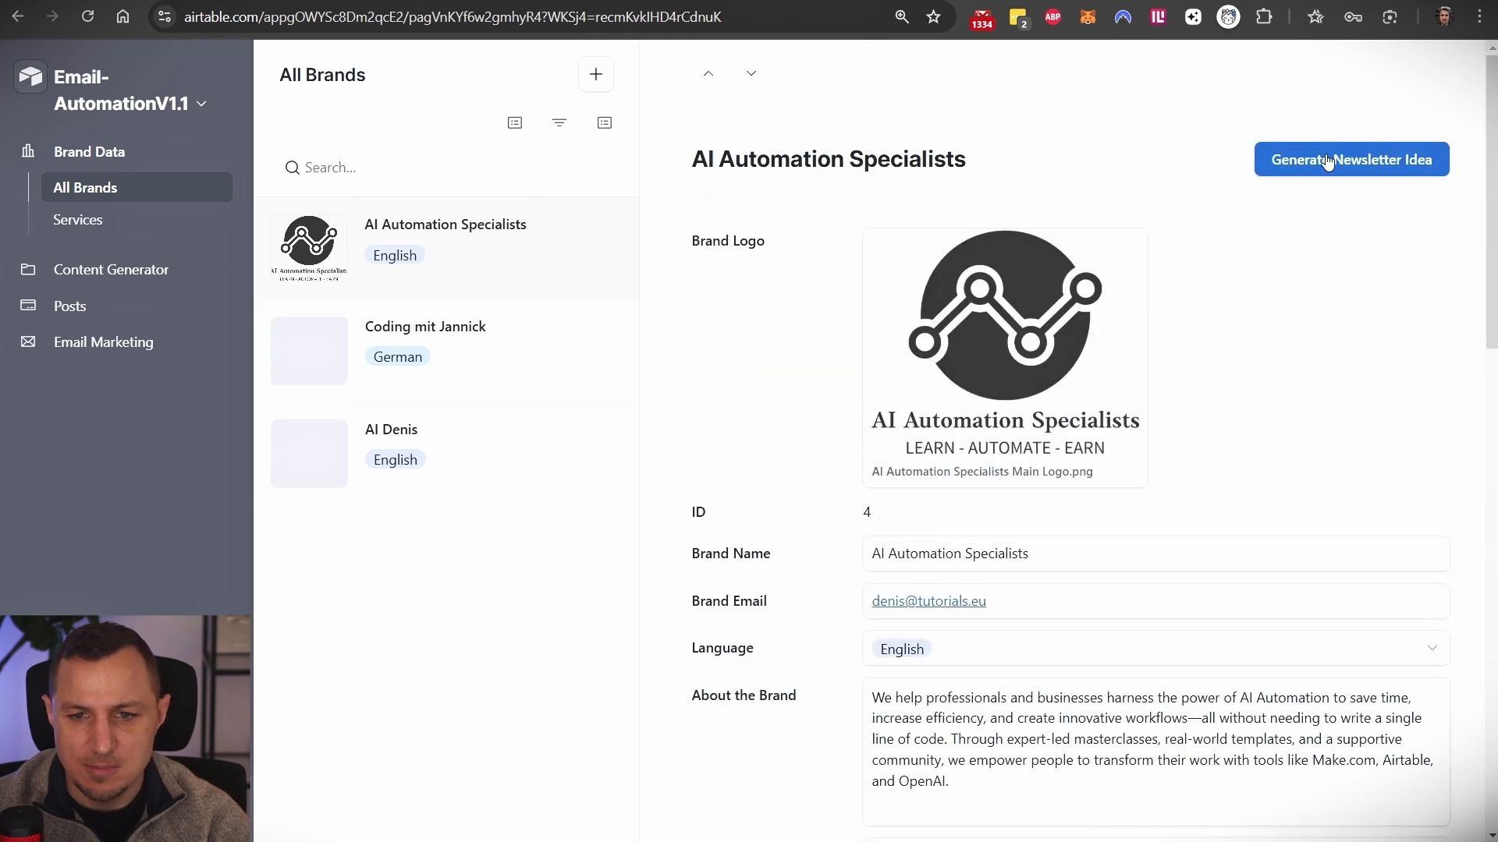
- Trigger Generate Newsletter Idea for AI Automation Specialists and watch the Make run start
{"action": "key", "text": "ctrl+Tab"}
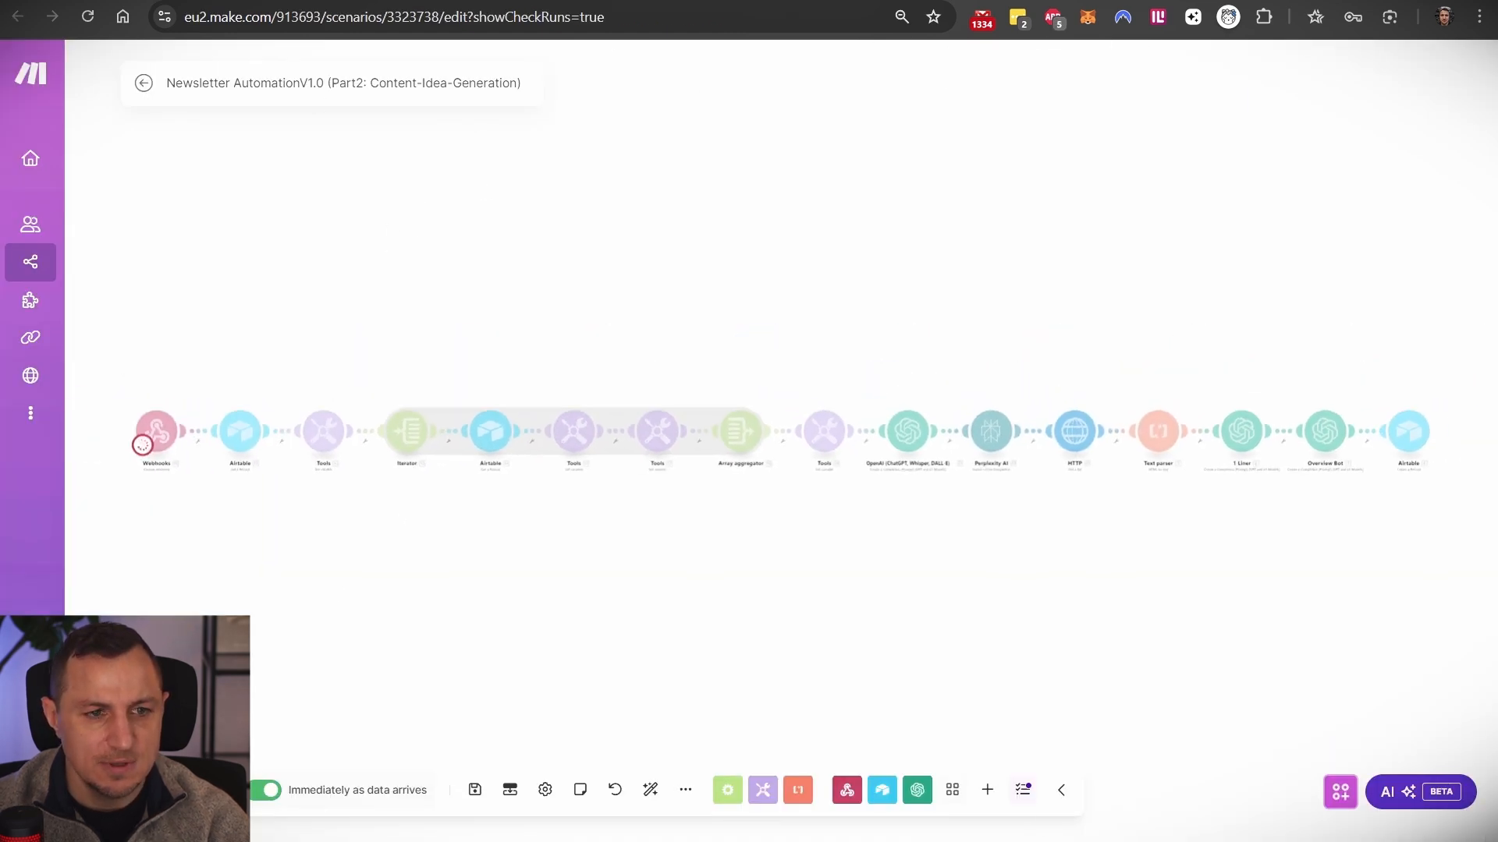
{"action": "left_click", "coordinate": [702, 1]}
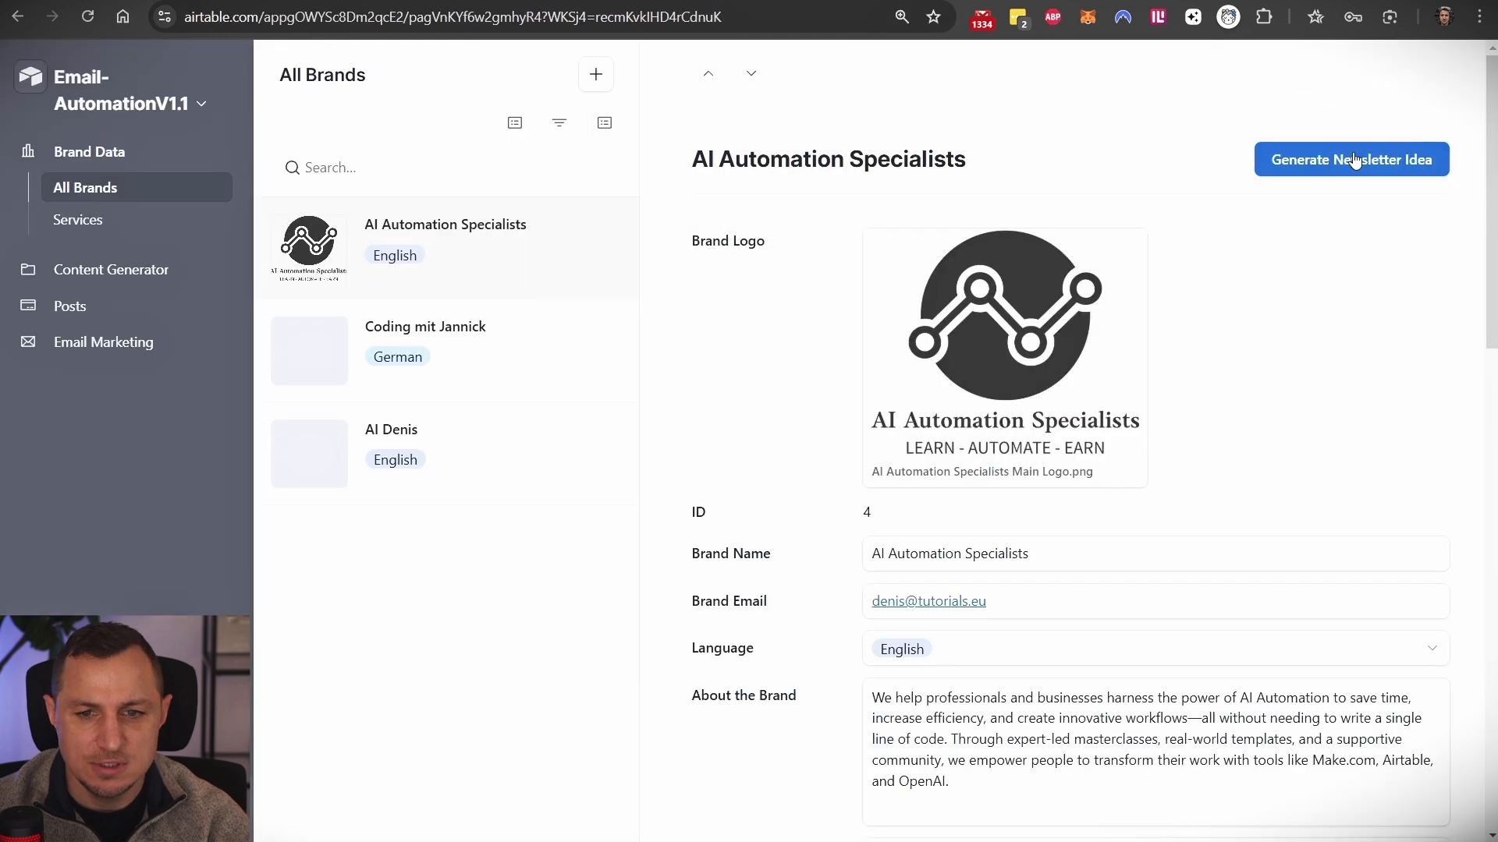
{"action": "left_click", "coordinate": [1280, 161]}
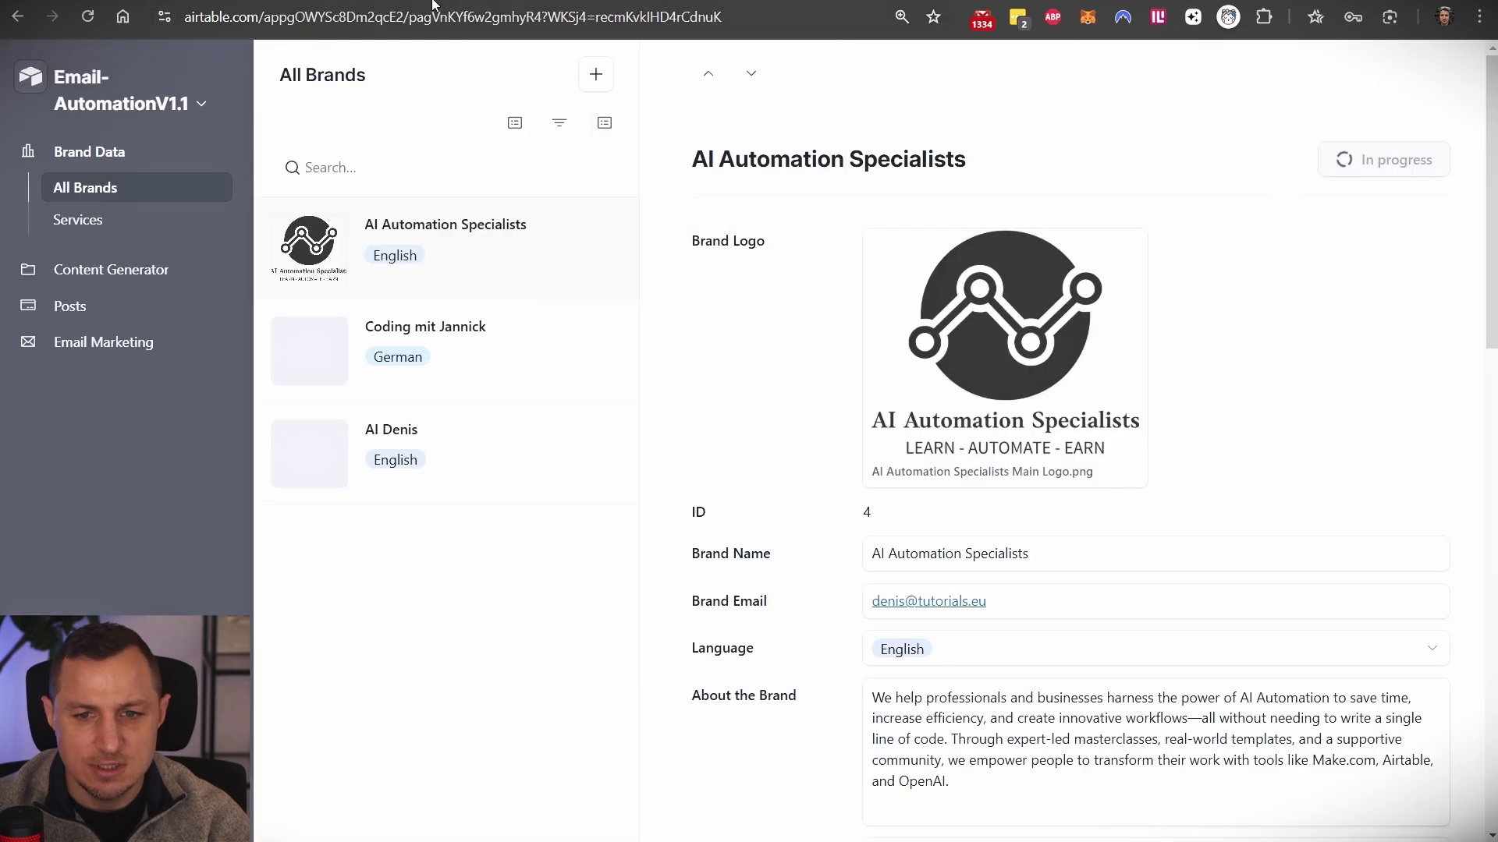
{"action": "key", "text": "ctrl+Tab"}
{"action": "key", "text": "ctrl+Tab"}
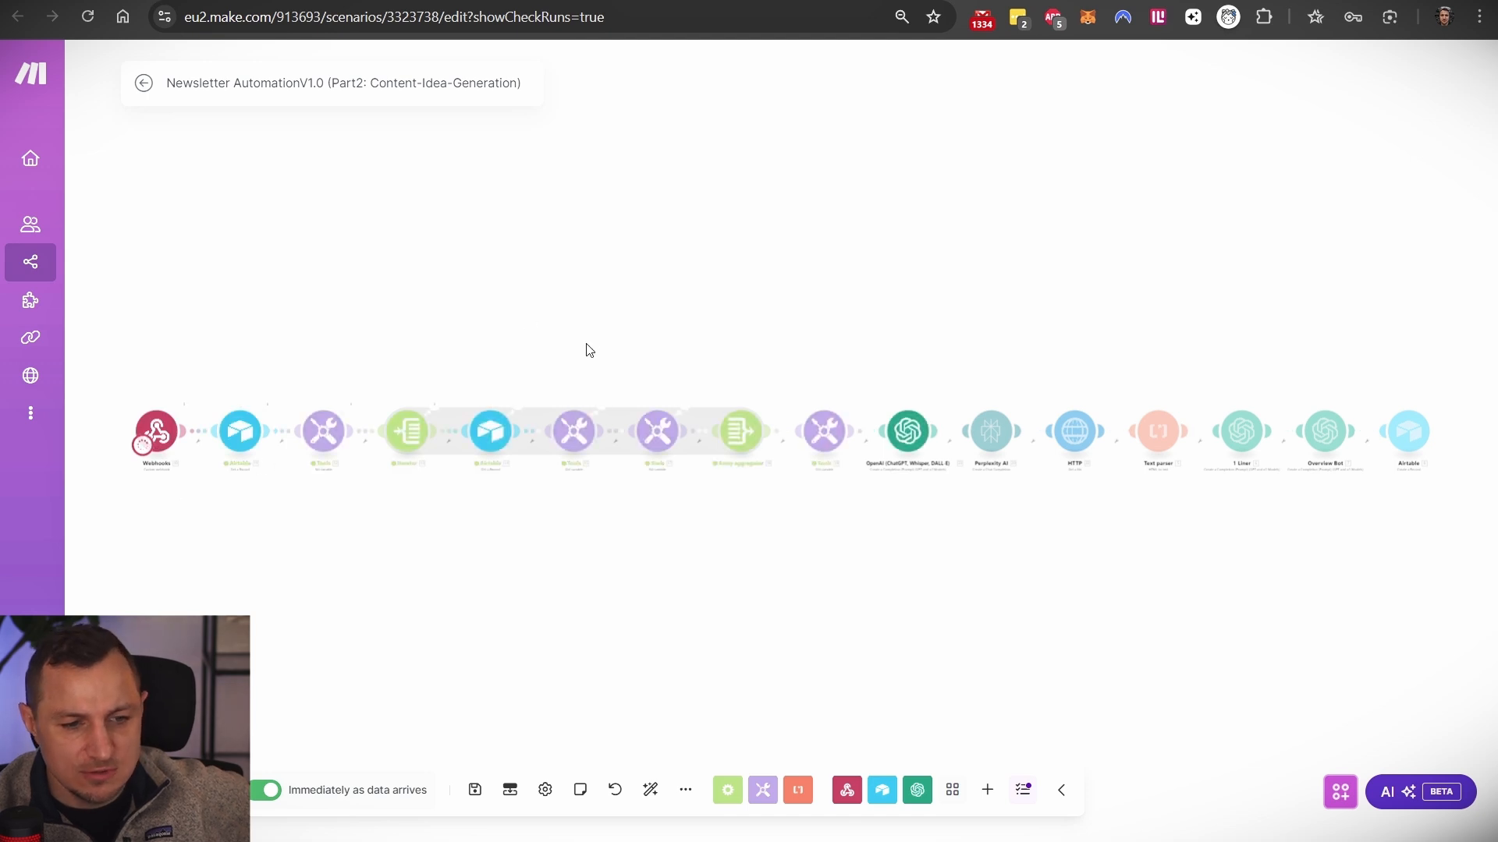
- Inspect the Airtable module's two operations, reviewing the AI Workflow Automation and SlideHive services
{"action": "scroll", "coordinate": [594, 422], "scroll_direction": "up", "scroll_amount": 3}
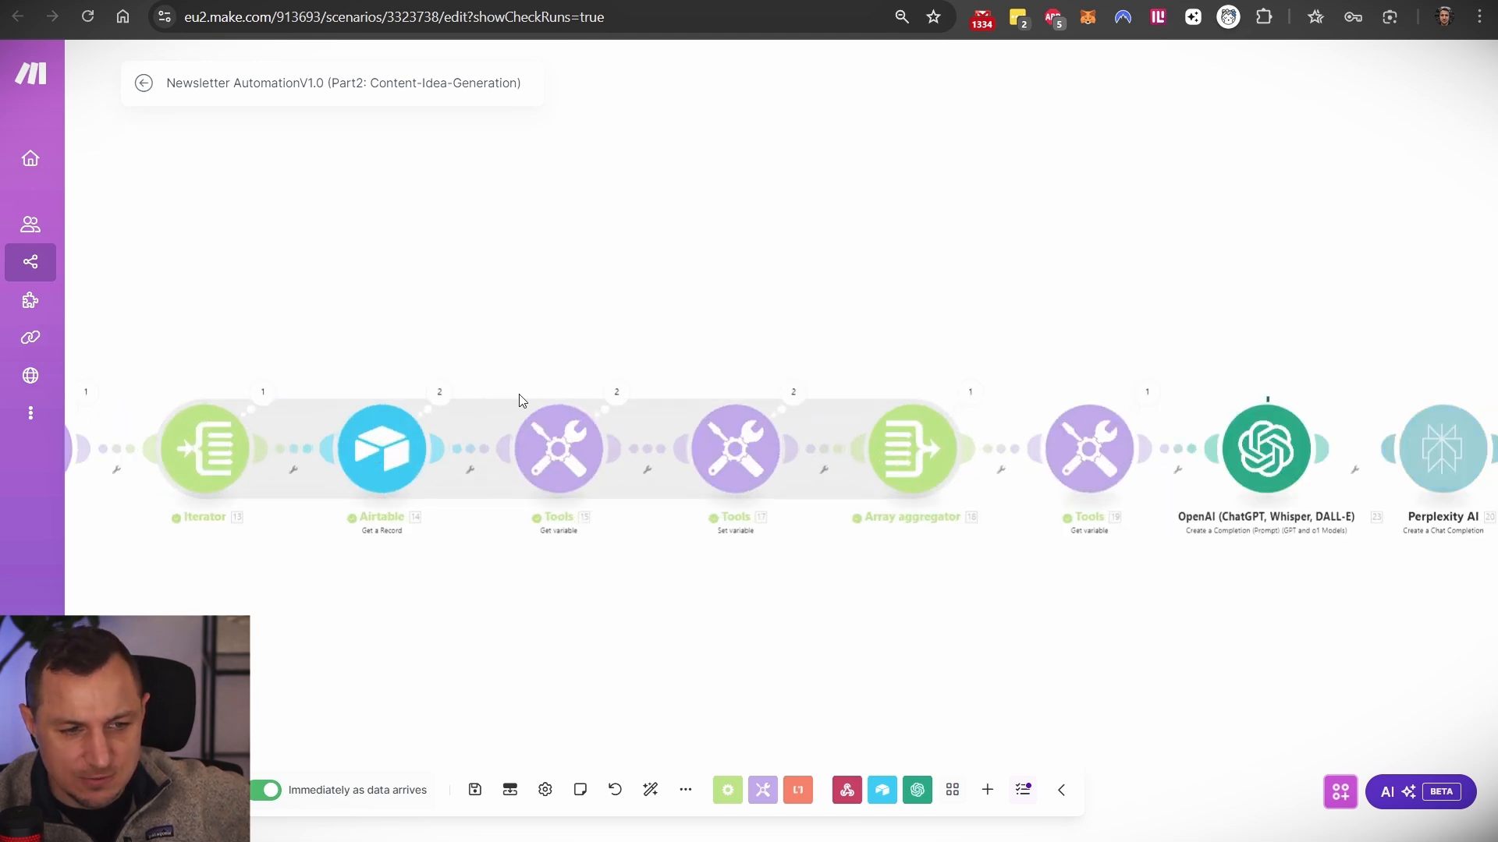
{"action": "left_click", "coordinate": [439, 394]}
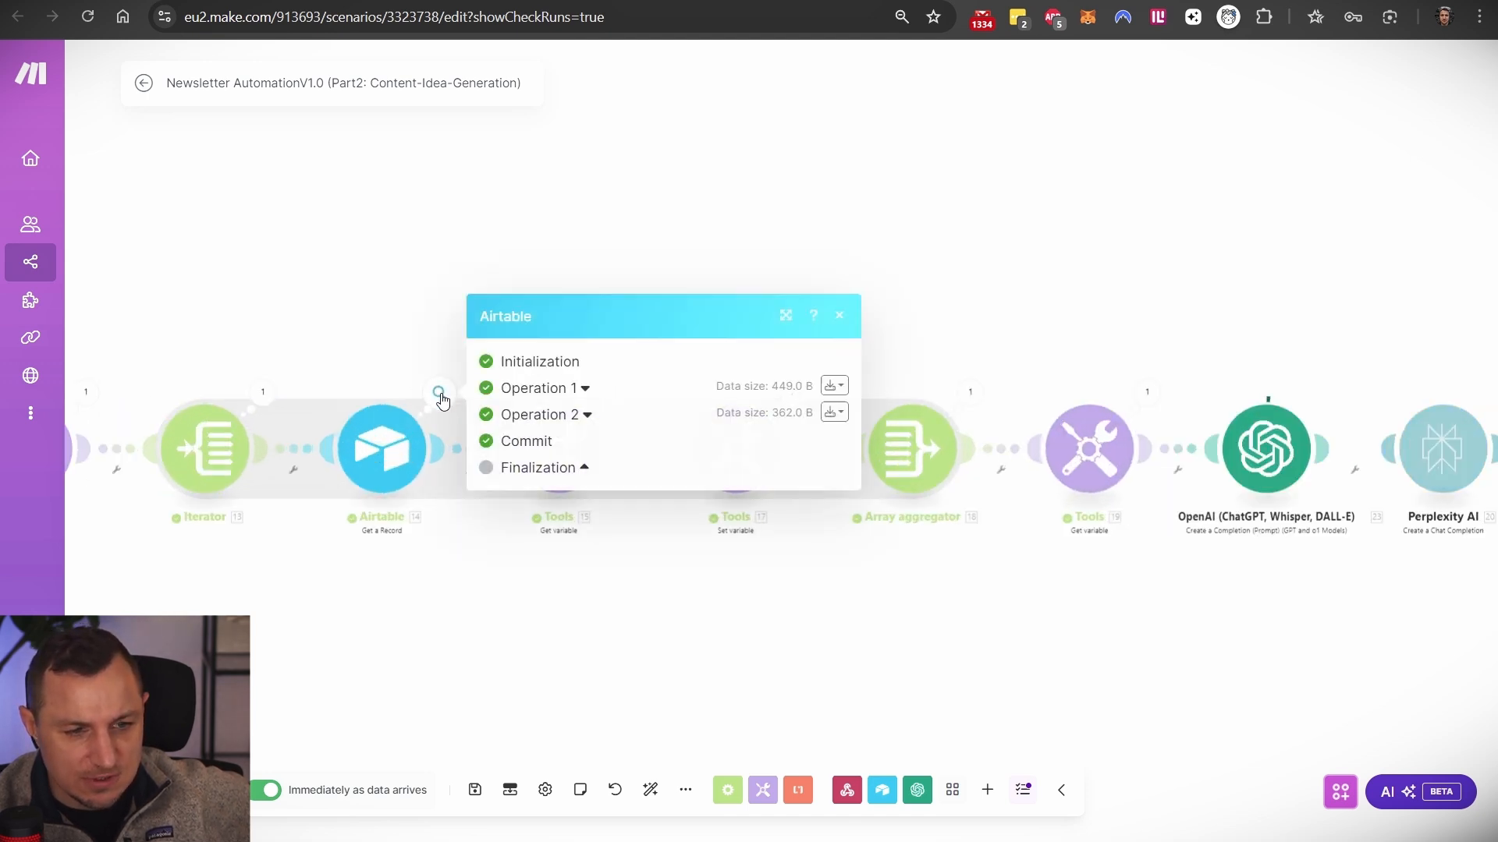
{"action": "left_click", "coordinate": [585, 388]}
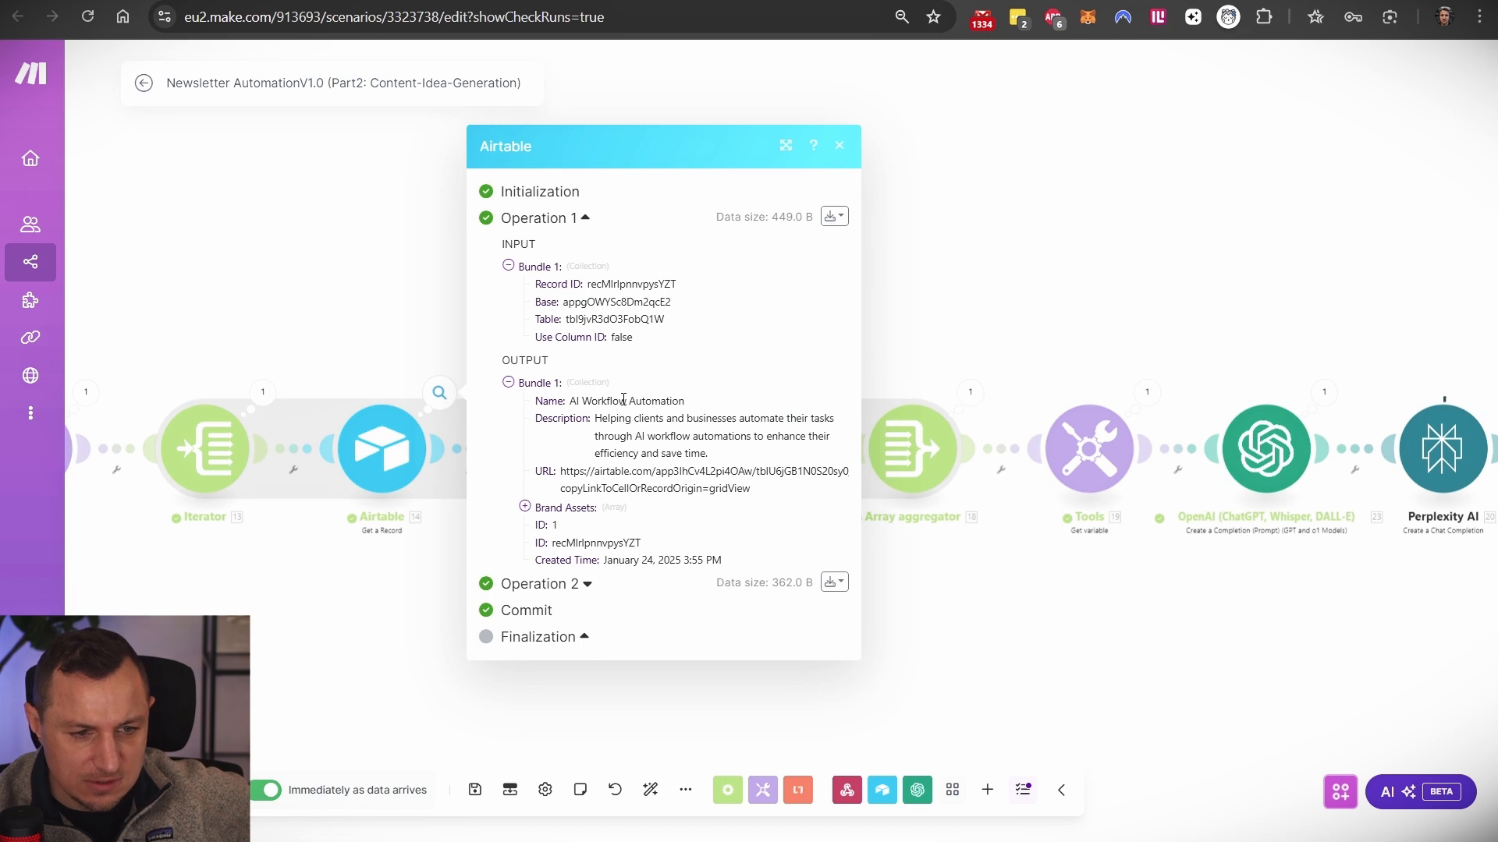
{"action": "left_click_drag", "start_coordinate": [602, 418], "coordinate": [771, 454]}
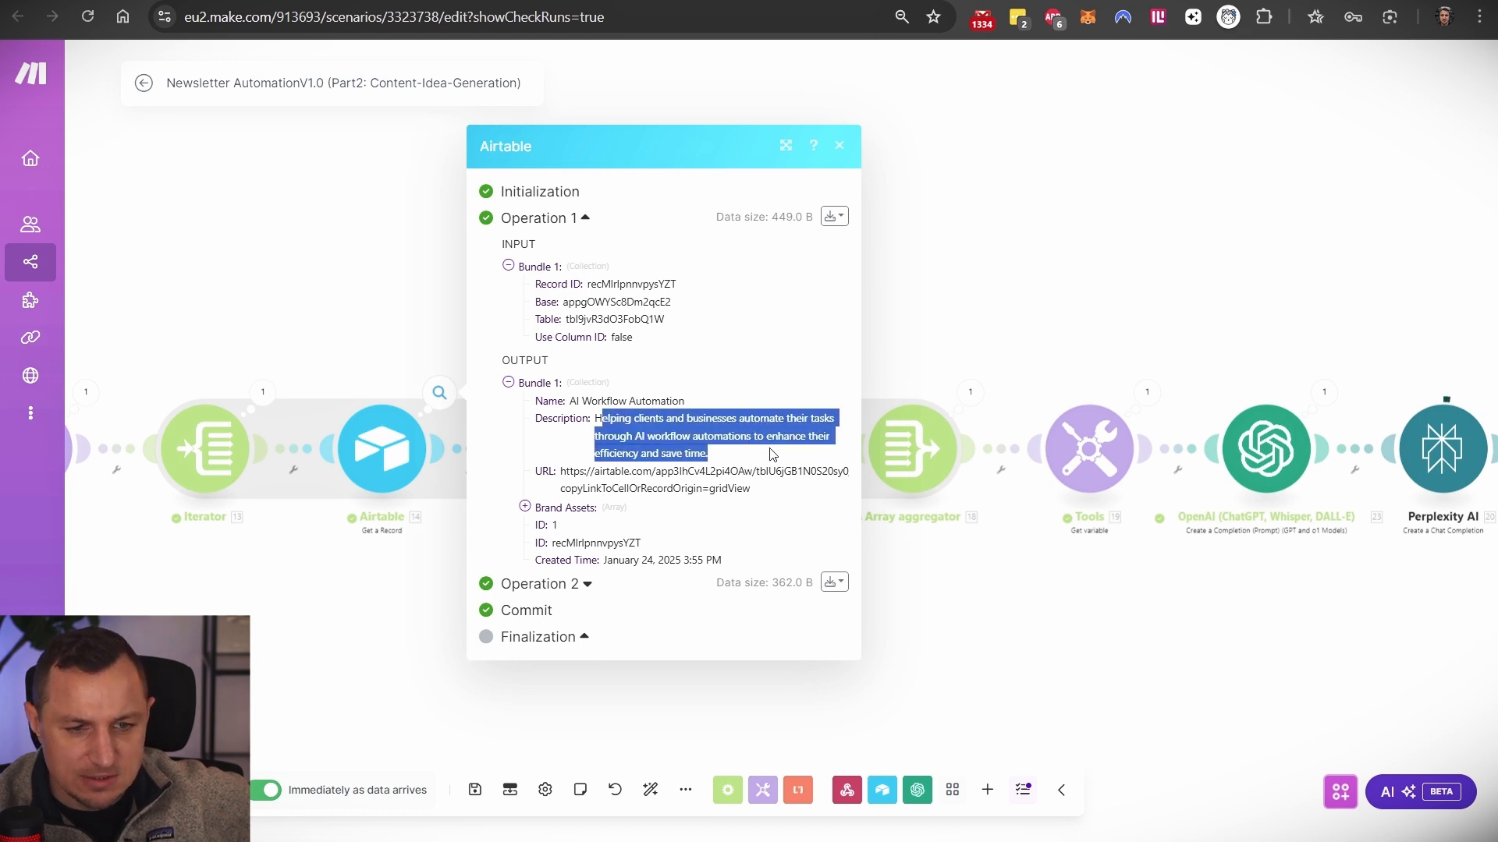
{"action": "left_click_drag", "start_coordinate": [569, 403], "coordinate": [718, 404]}
{"action": "left_click", "coordinate": [334, 627]}
{"action": "left_click", "coordinate": [439, 394]}
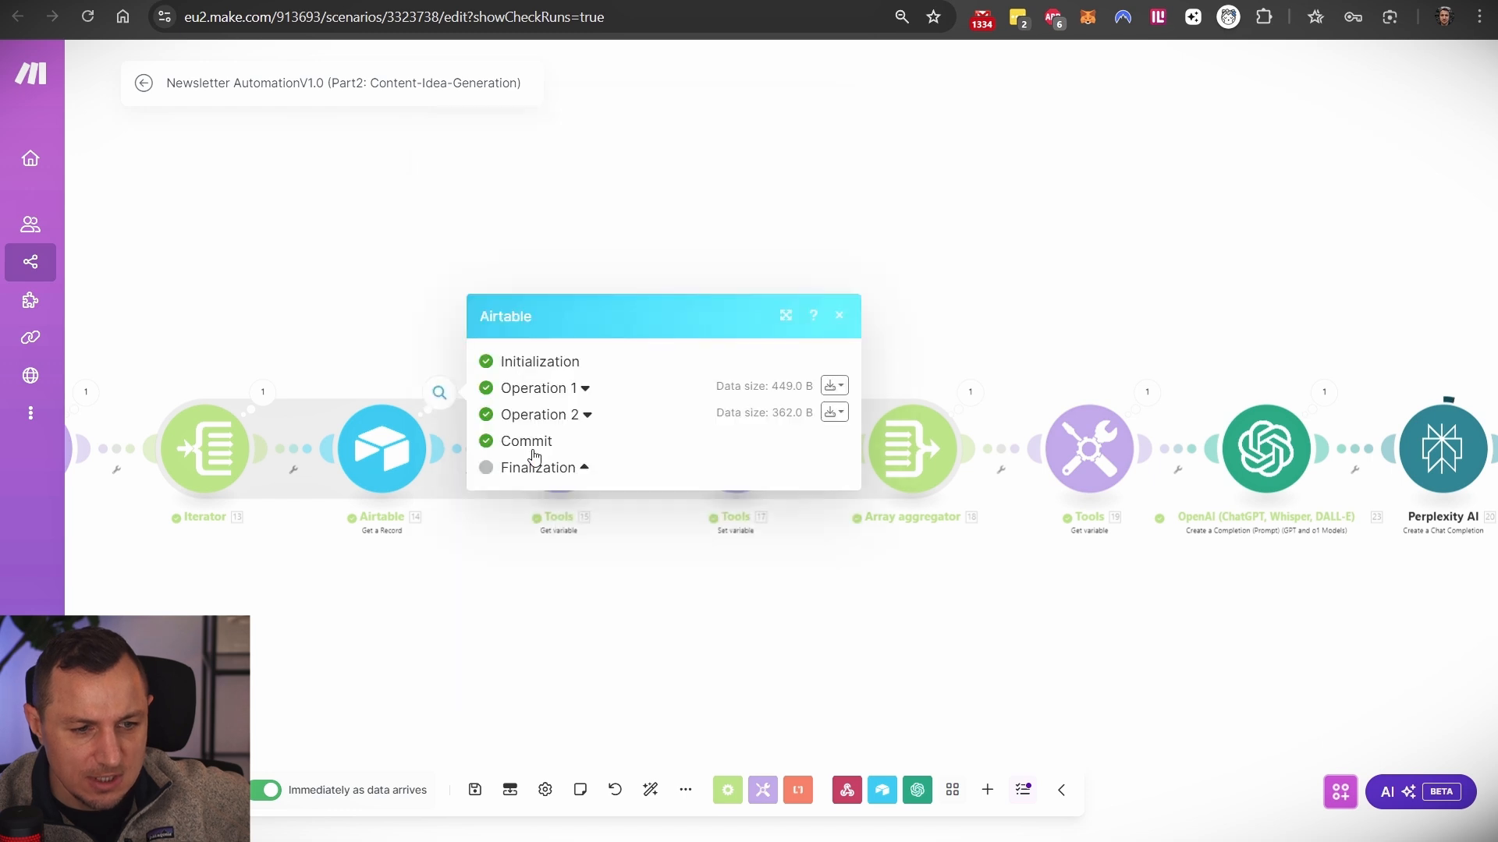
{"action": "left_click", "coordinate": [587, 415]}
{"action": "double_click", "coordinate": [589, 444]}
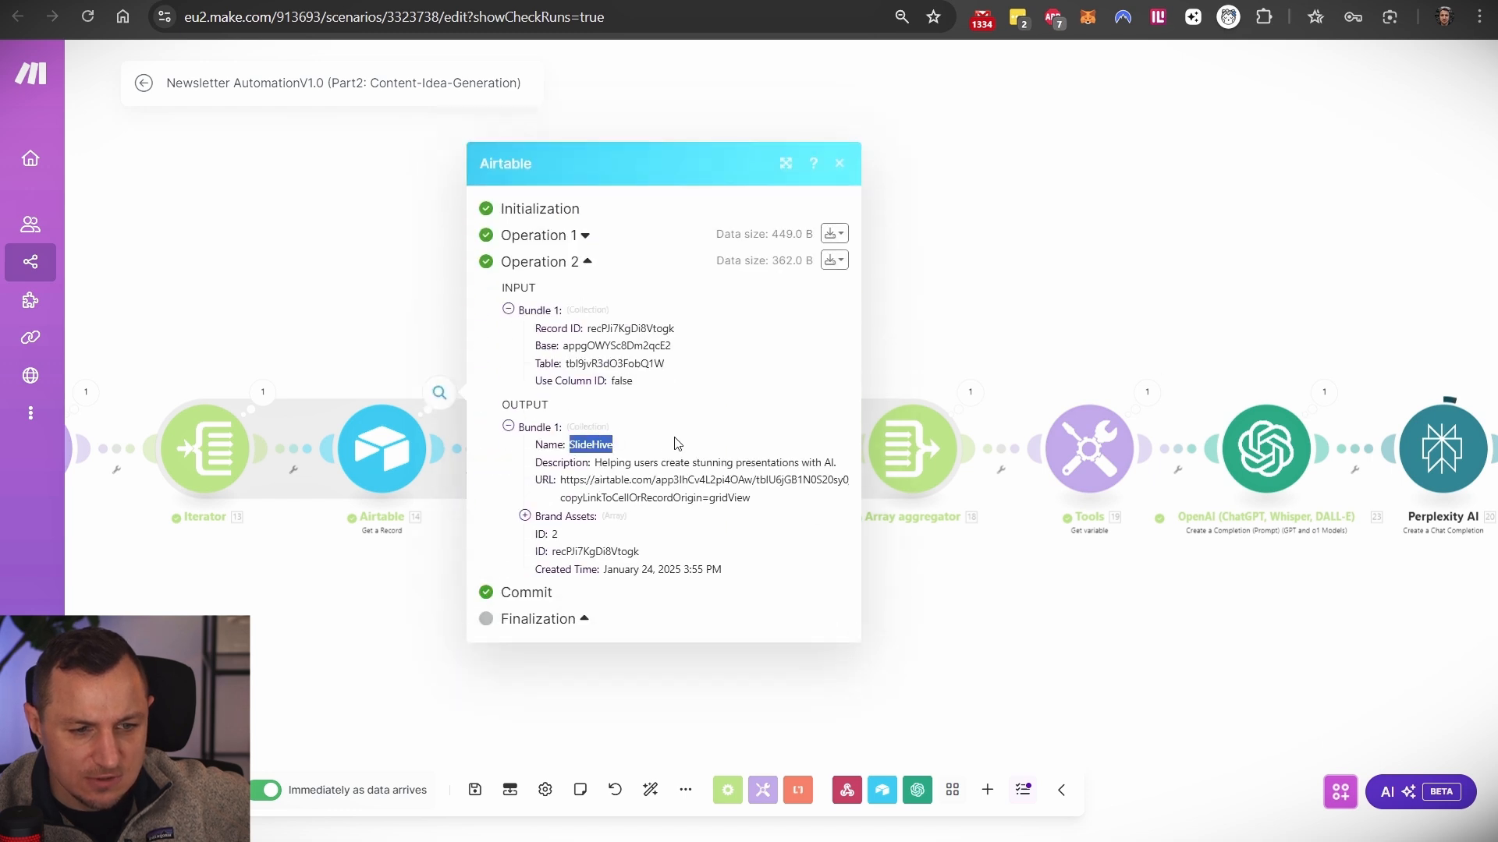
- Follow the run along the chain through HTTP, Text parser, 1 Liner and Overview Bot
{"action": "left_click_drag", "start_coordinate": [973, 258], "coordinate": [819, 231]}
{"action": "scroll", "coordinate": [933, 254], "scroll_direction": "down", "scroll_amount": 2}
{"action": "scroll", "coordinate": [933, 254], "scroll_direction": "up", "scroll_amount": 2}
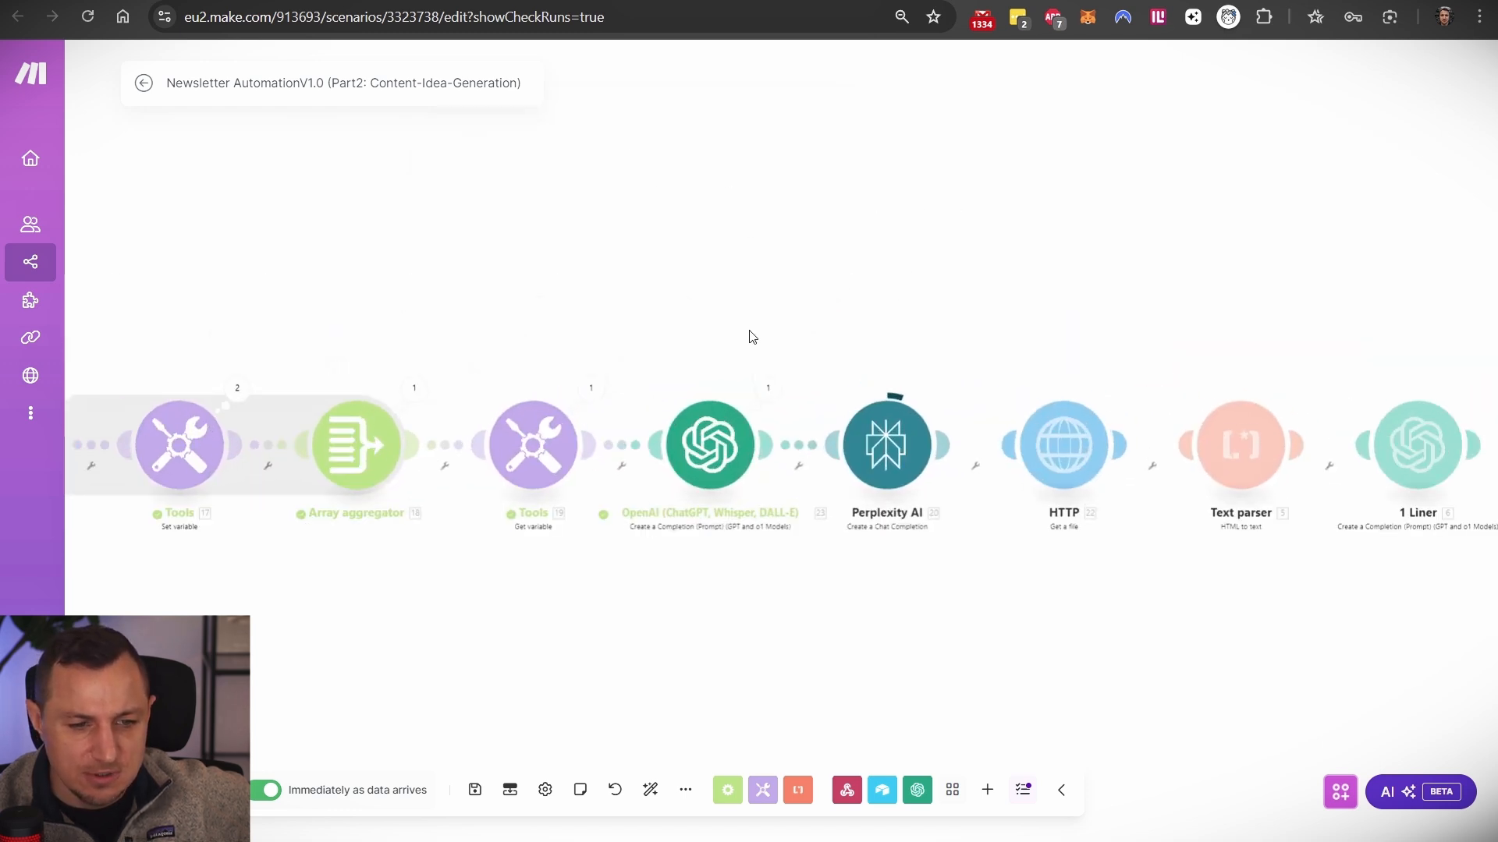
{"action": "left_click_drag", "start_coordinate": [908, 285], "coordinate": [524, 260]}
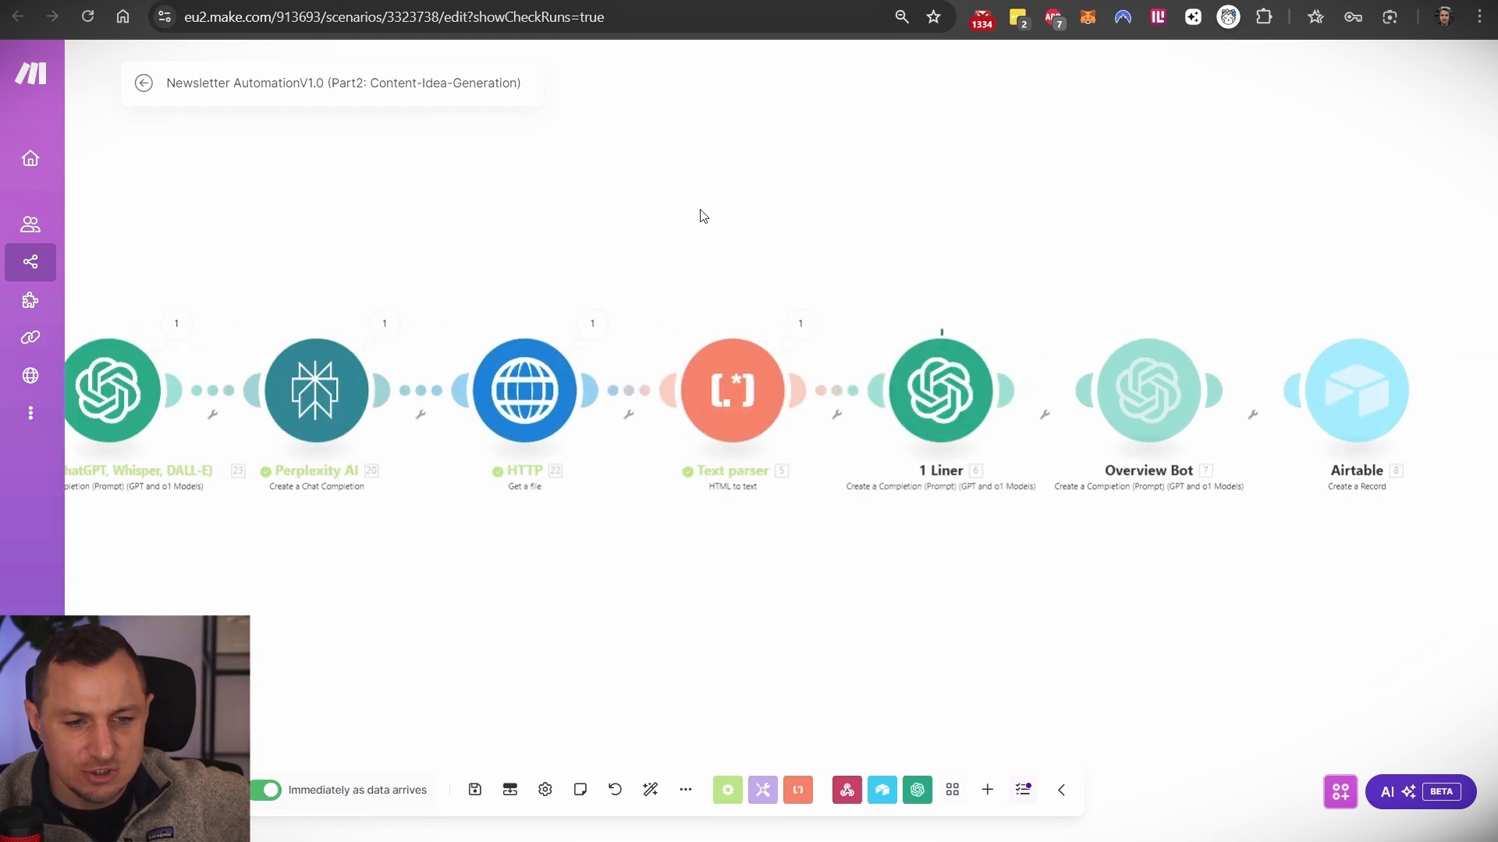
{"action": "left_click_drag", "start_coordinate": [700, 209], "coordinate": [508, 216]}
{"action": "left_click_drag", "start_coordinate": [792, 250], "coordinate": [600, 267]}
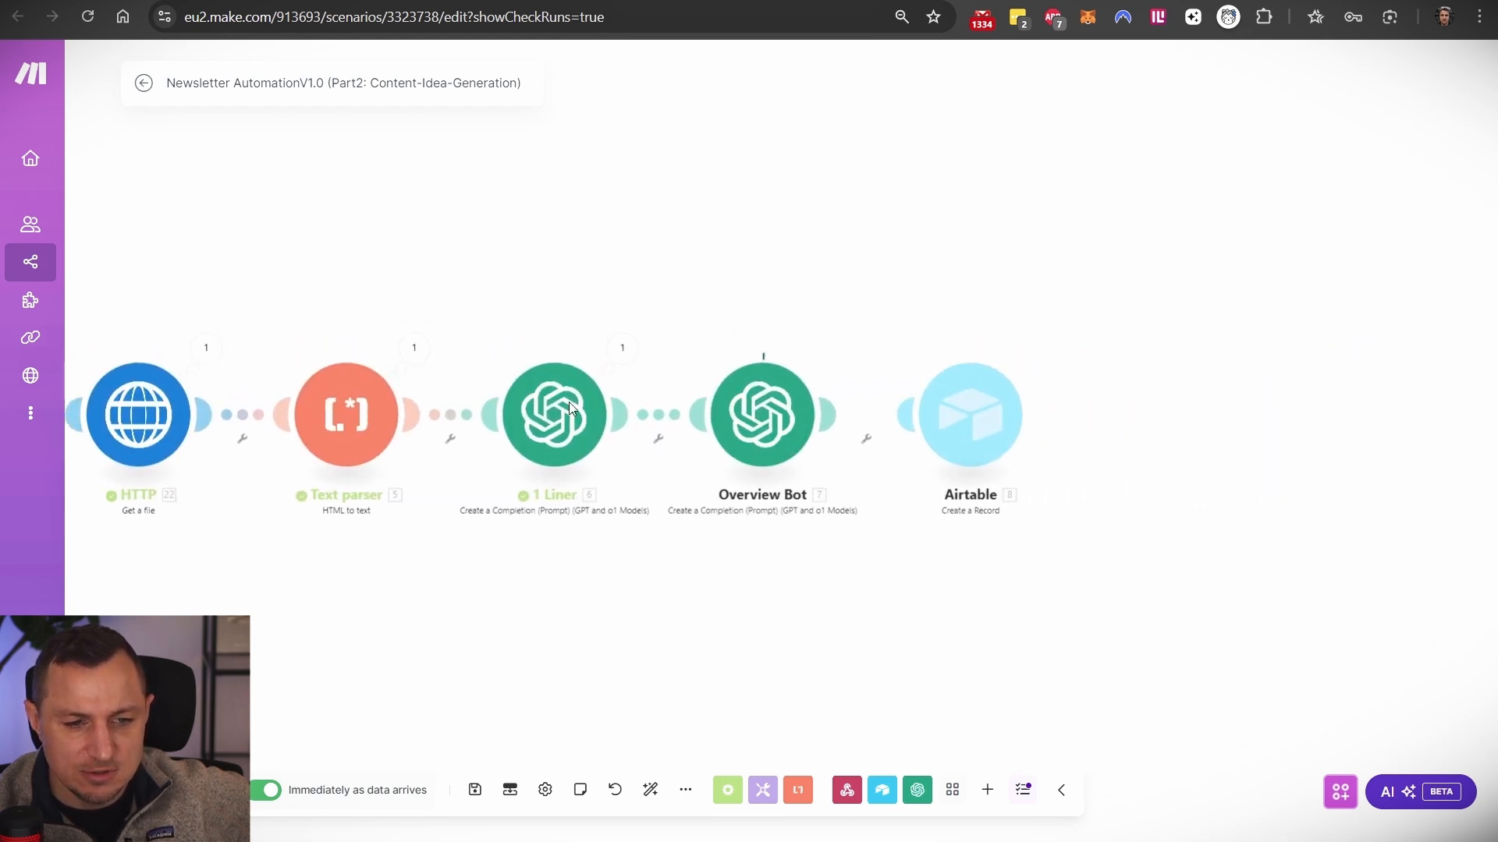
{"action": "left_click_drag", "start_coordinate": [496, 233], "coordinate": [263, 210]}
{"action": "left_click_drag", "start_coordinate": [519, 273], "coordinate": [668, 293]}
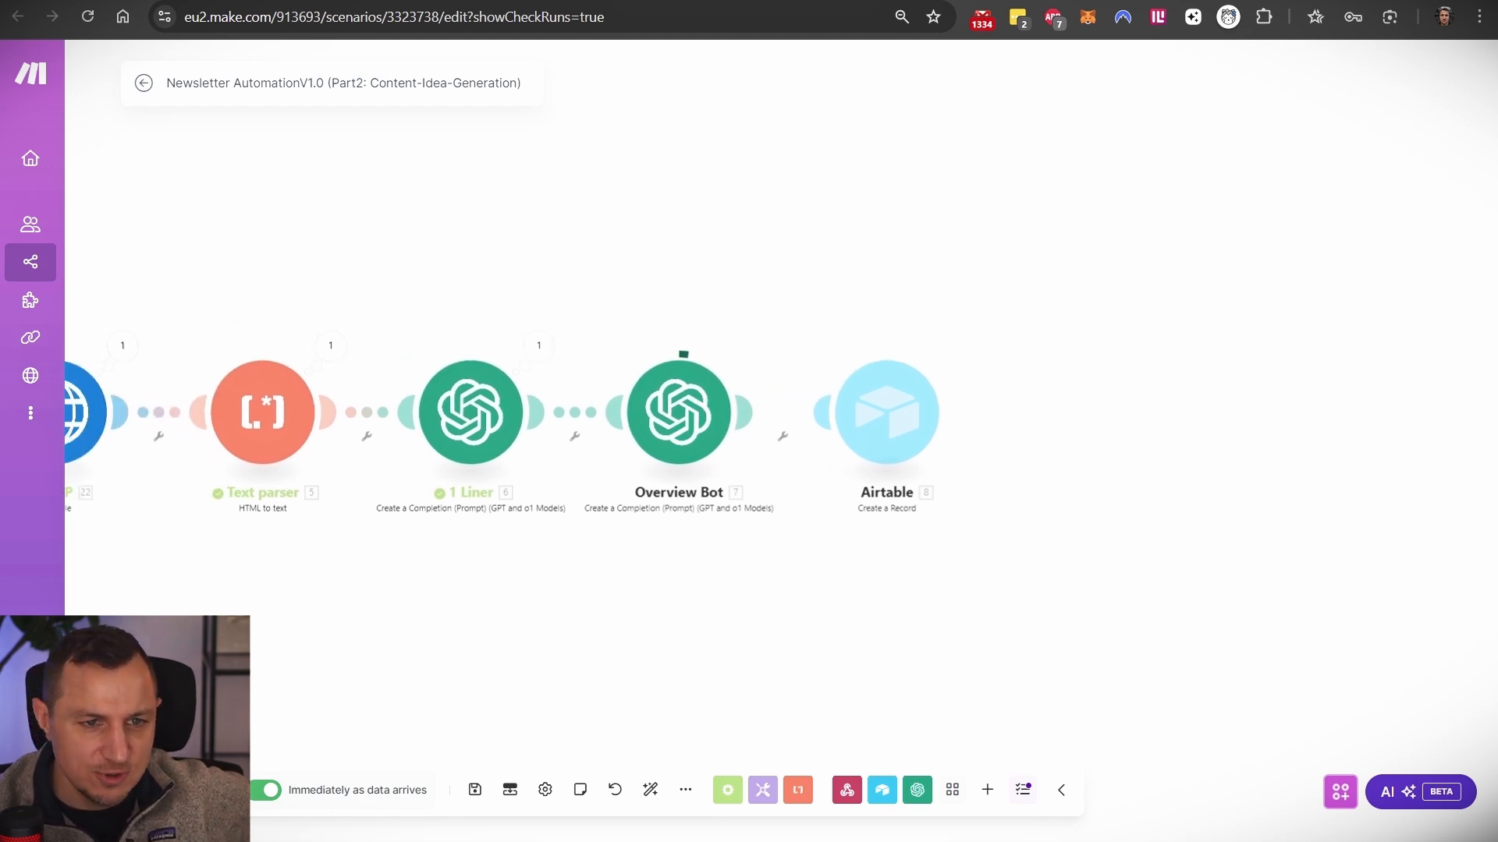
- Check the final Airtable Create a Record output and its generated 1-Liner text
{"action": "key", "text": "ctrl+Tab"}
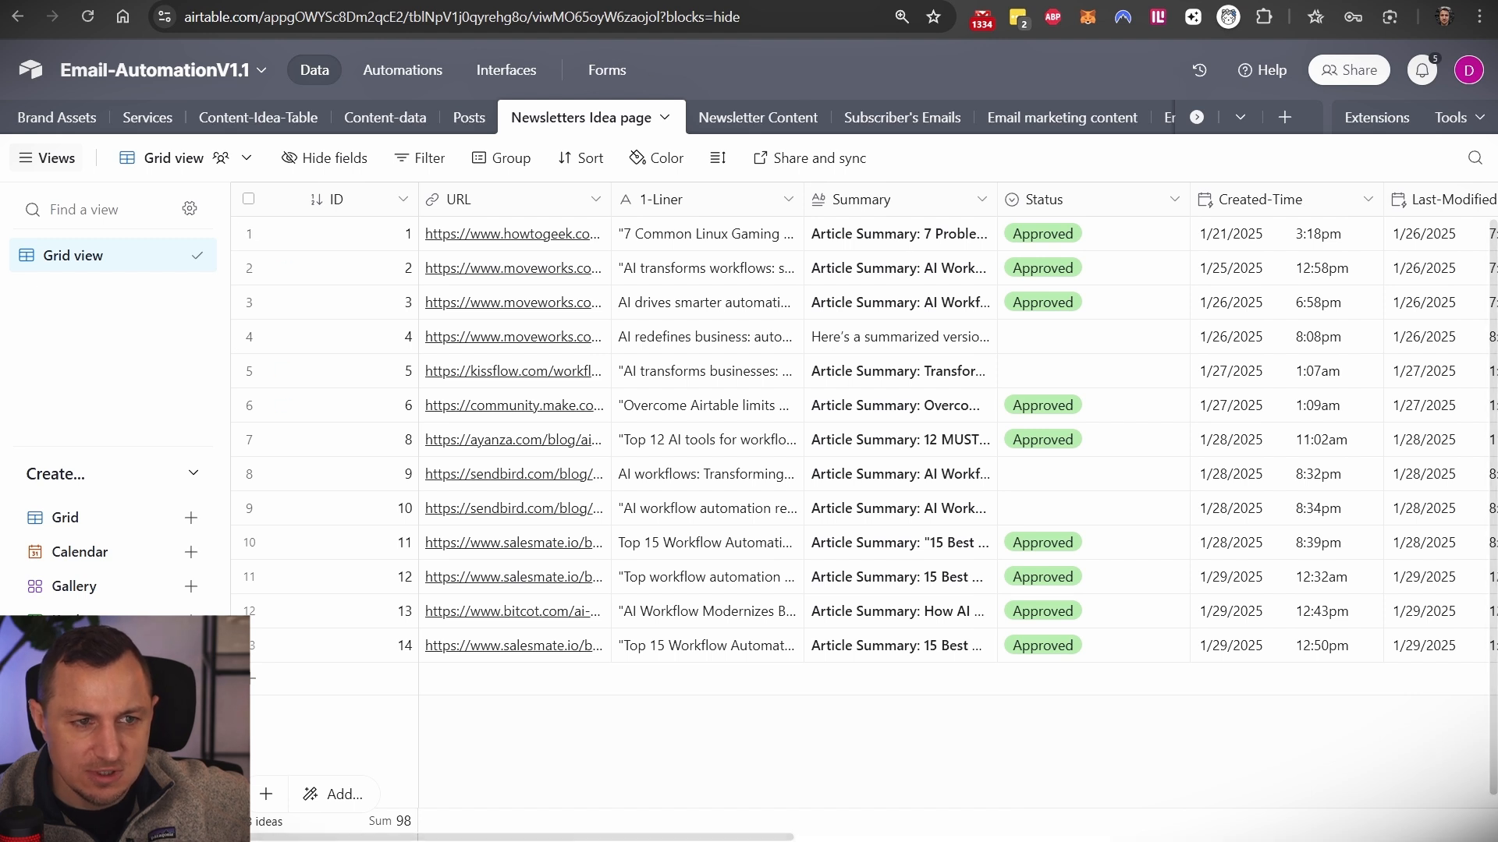
{"action": "key", "text": "ctrl+Tab"}
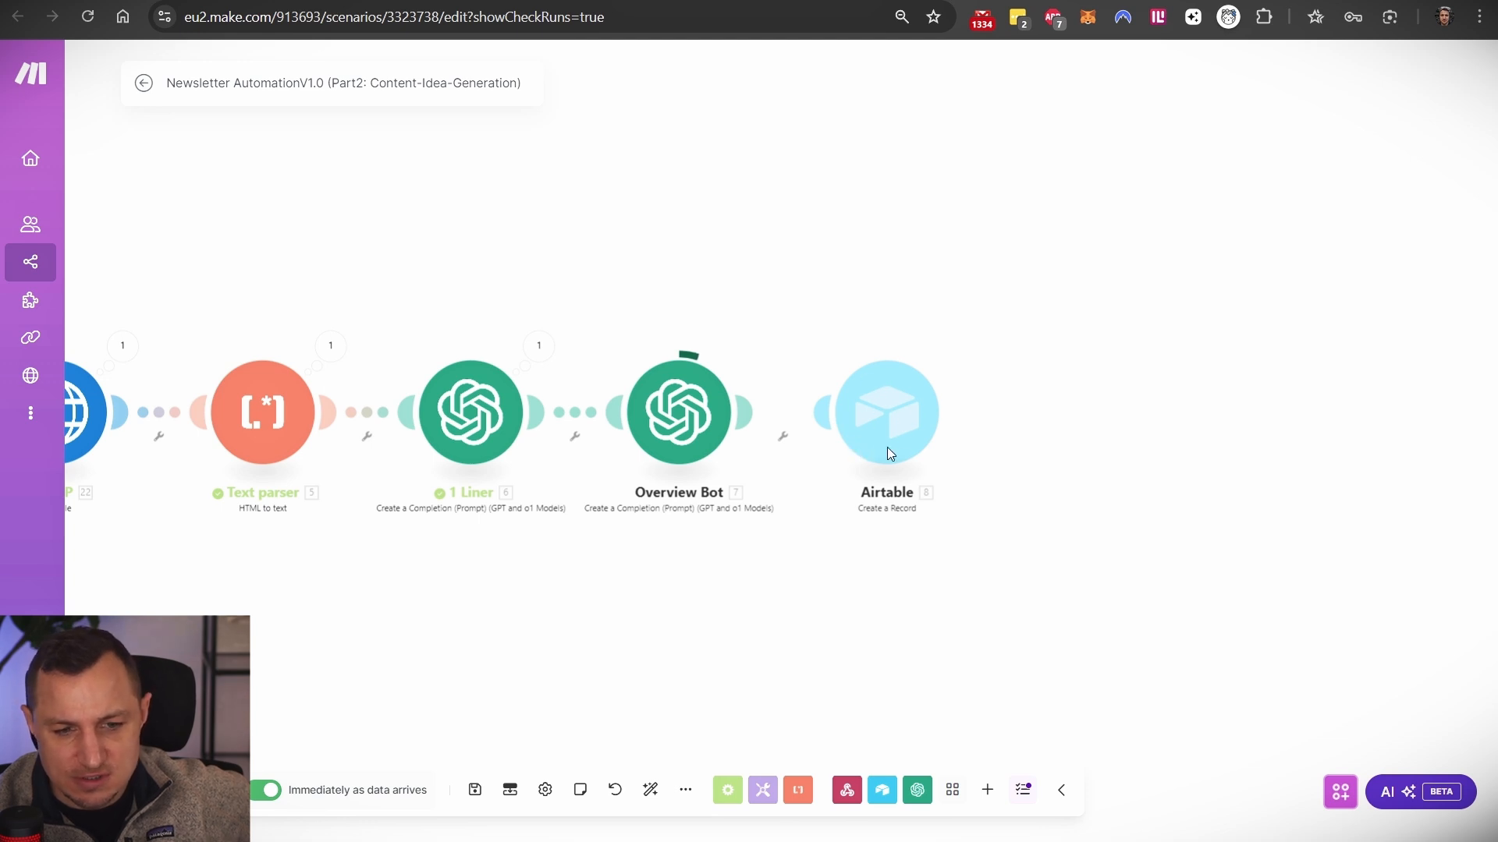
{"action": "left_click", "coordinate": [953, 349]}
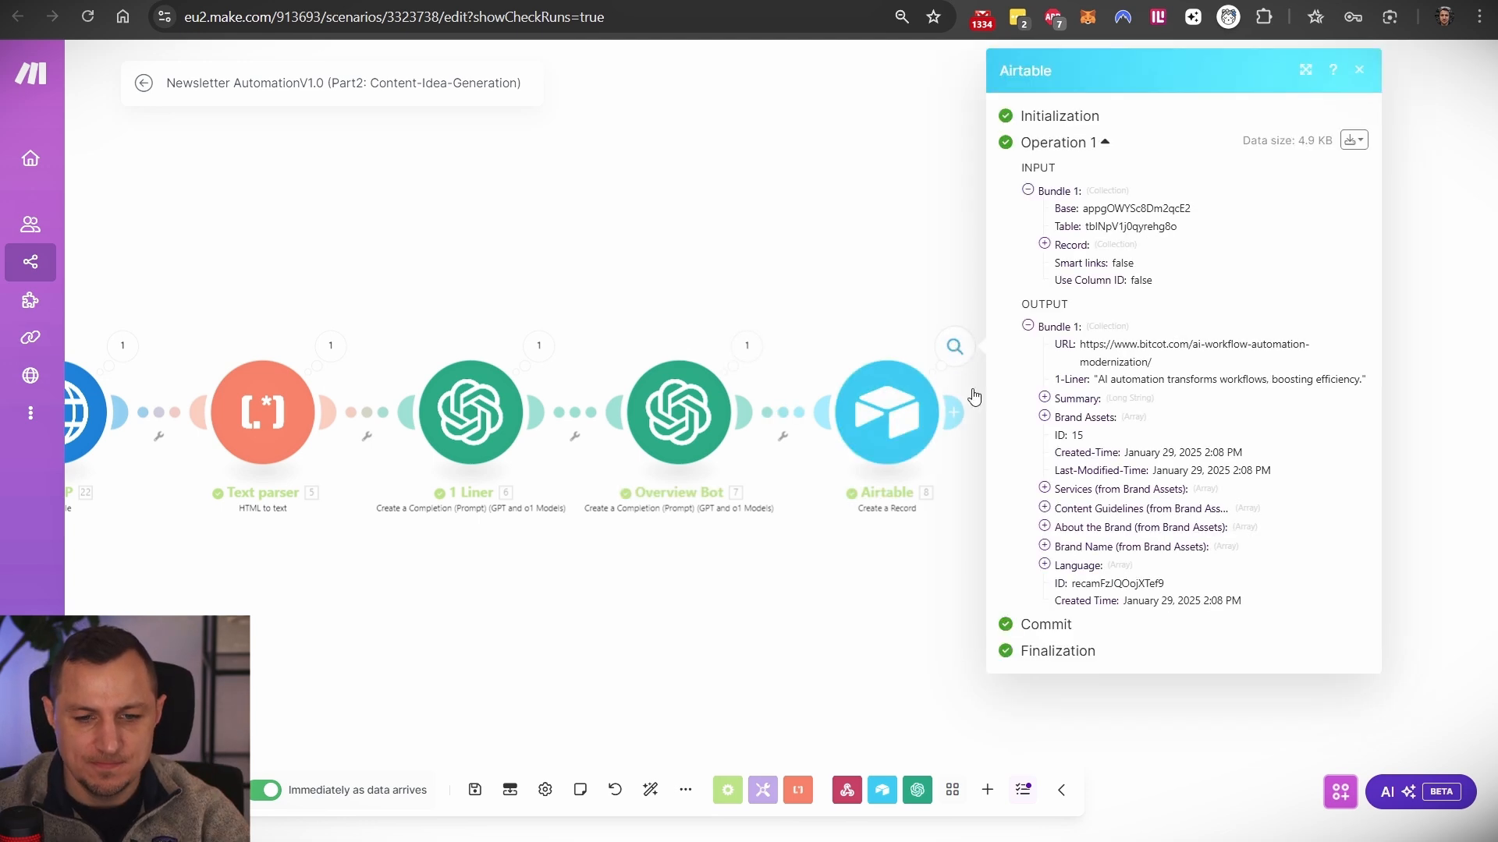
{"action": "left_click_drag", "start_coordinate": [1100, 382], "coordinate": [1341, 379]}
{"action": "left_click", "coordinate": [843, 238]}
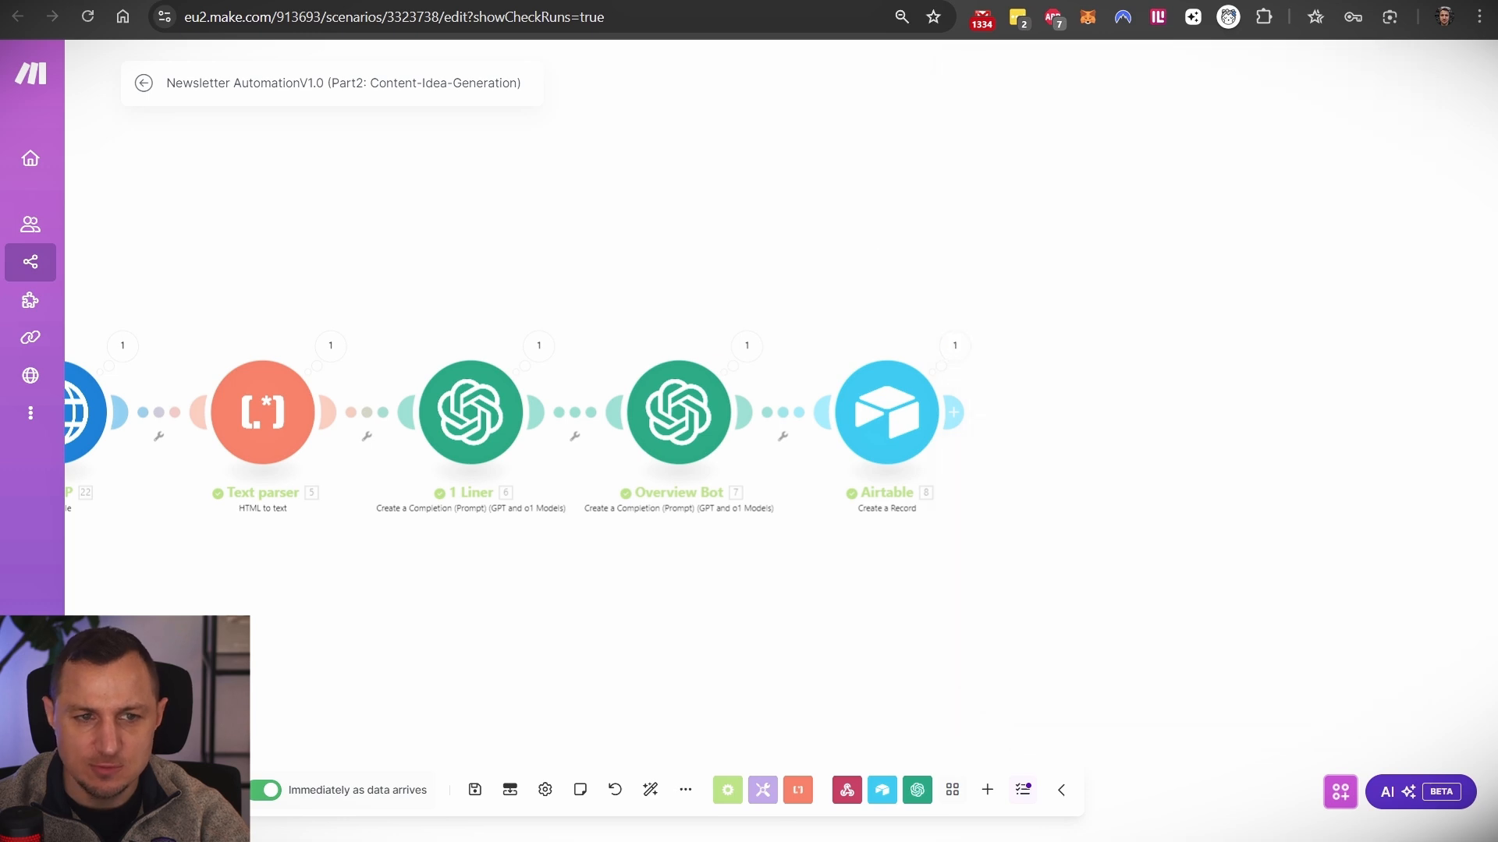
{"action": "left_click", "coordinate": [850, 1]}
- Open Email Marketing > Newsletter Ideas in Airtable and read the new AI automation idea's summary
{"action": "left_click", "coordinate": [568, 1]}
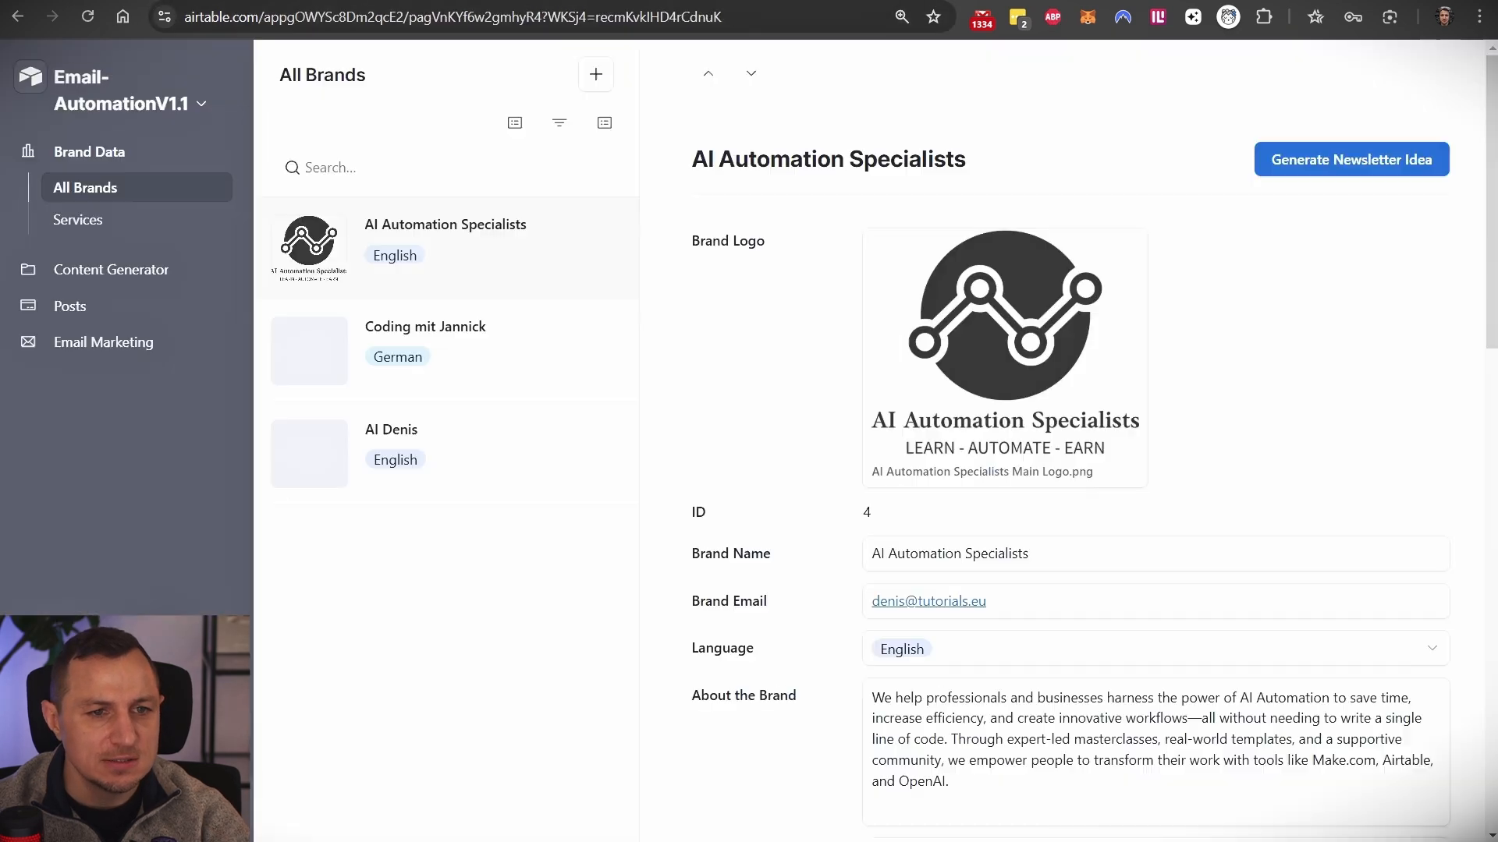
{"action": "left_click", "coordinate": [35, 341]}
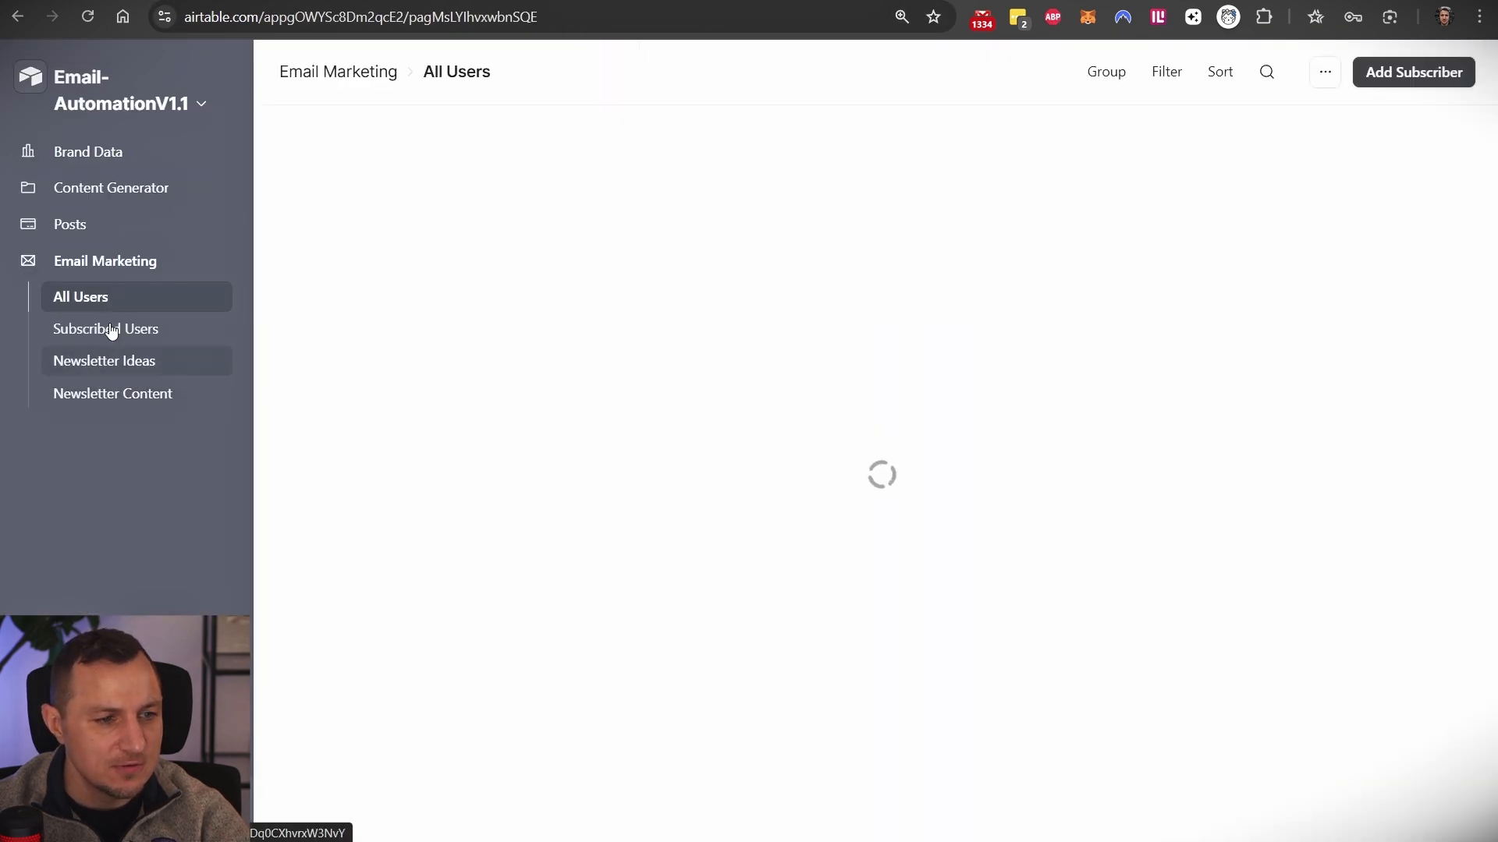
{"action": "left_click", "coordinate": [105, 361]}
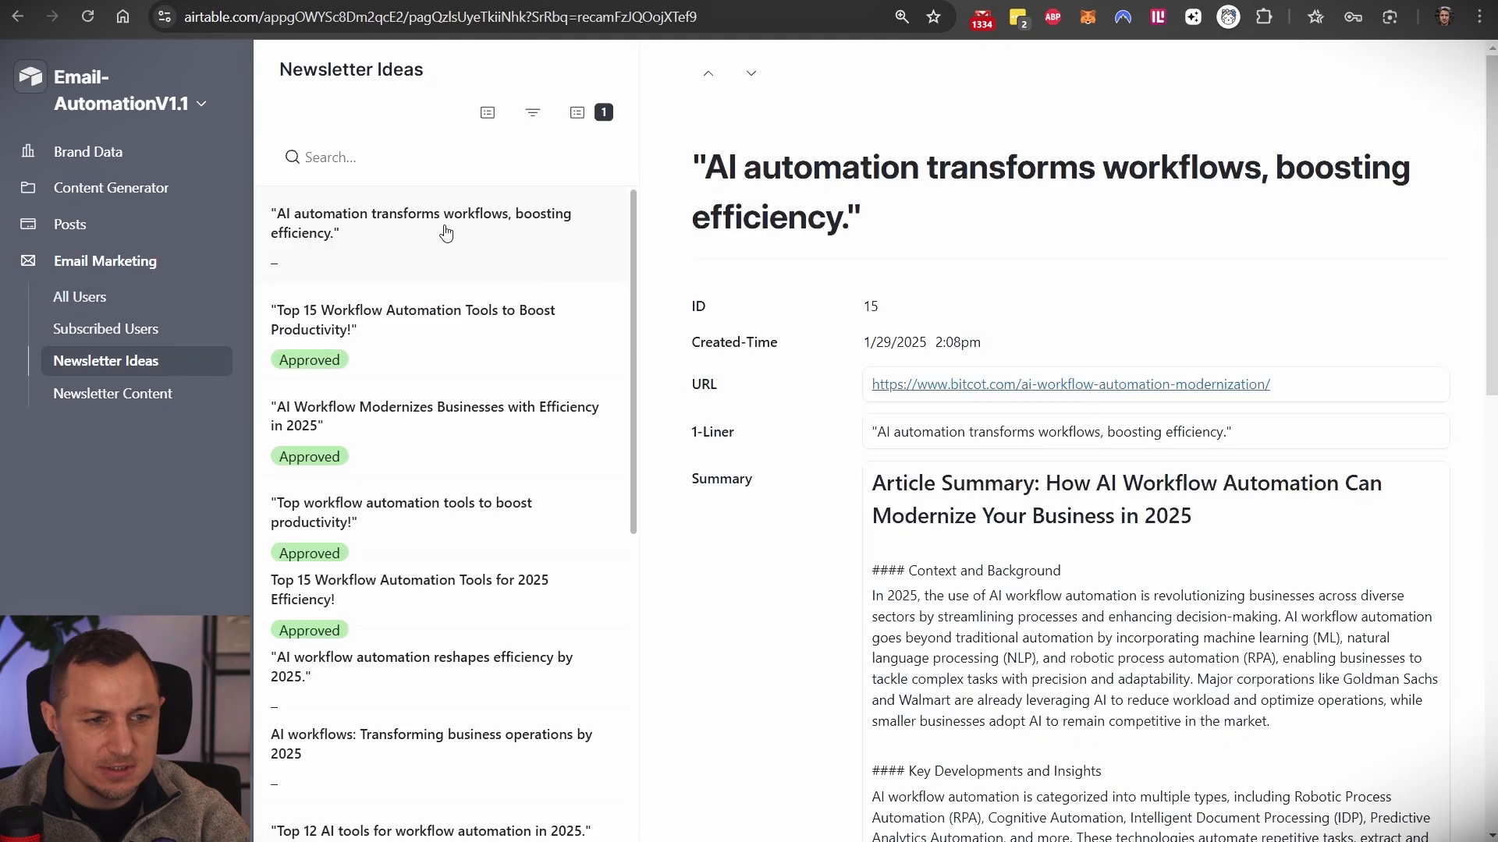
{"action": "scroll", "coordinate": [1153, 364], "scroll_direction": "down", "scroll_amount": 10}
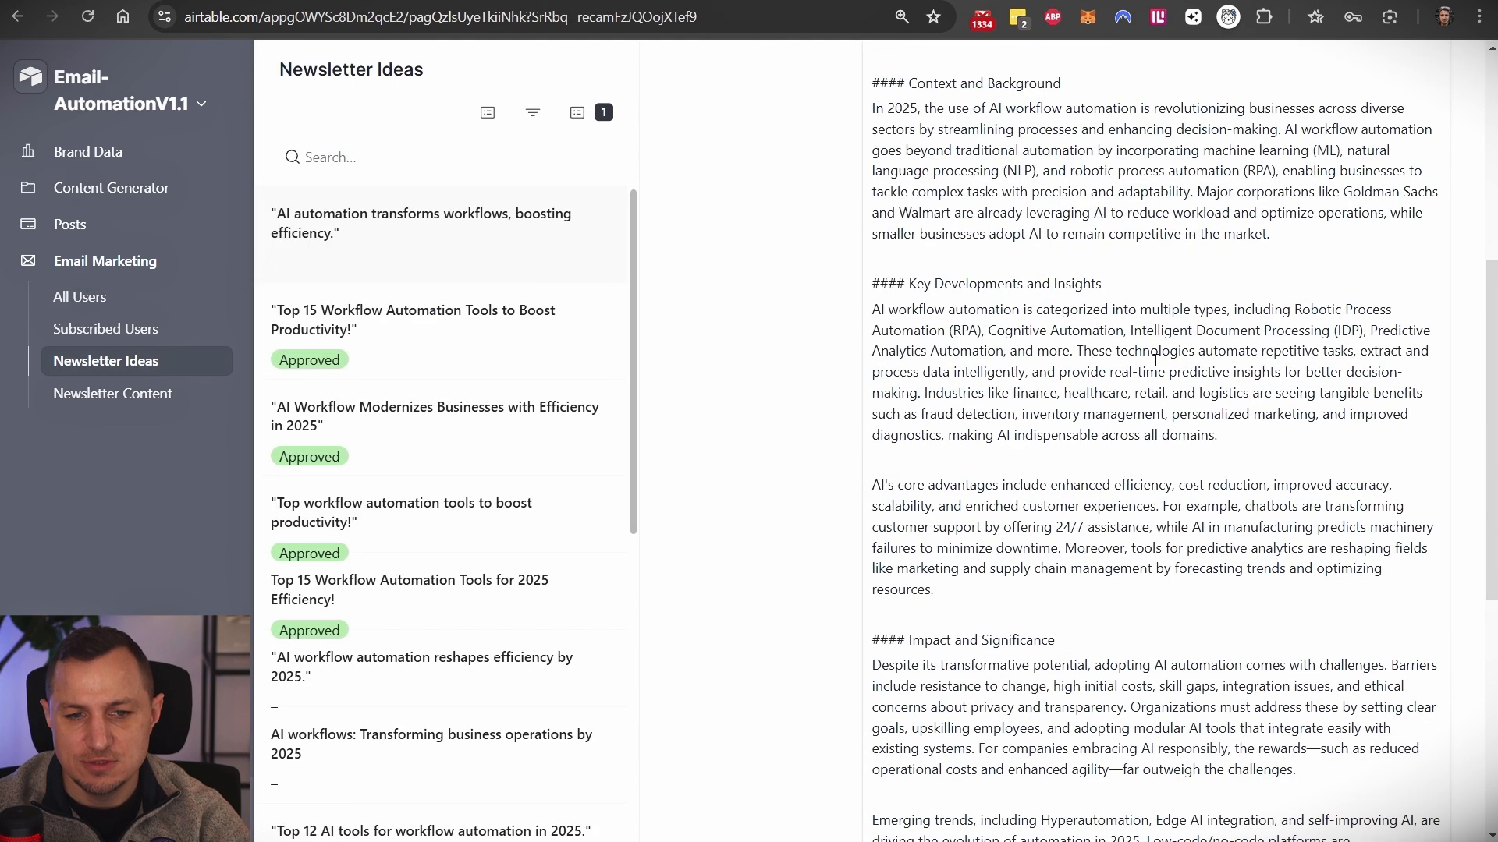
{"action": "scroll", "coordinate": [1165, 419], "scroll_direction": "up", "scroll_amount": 8}
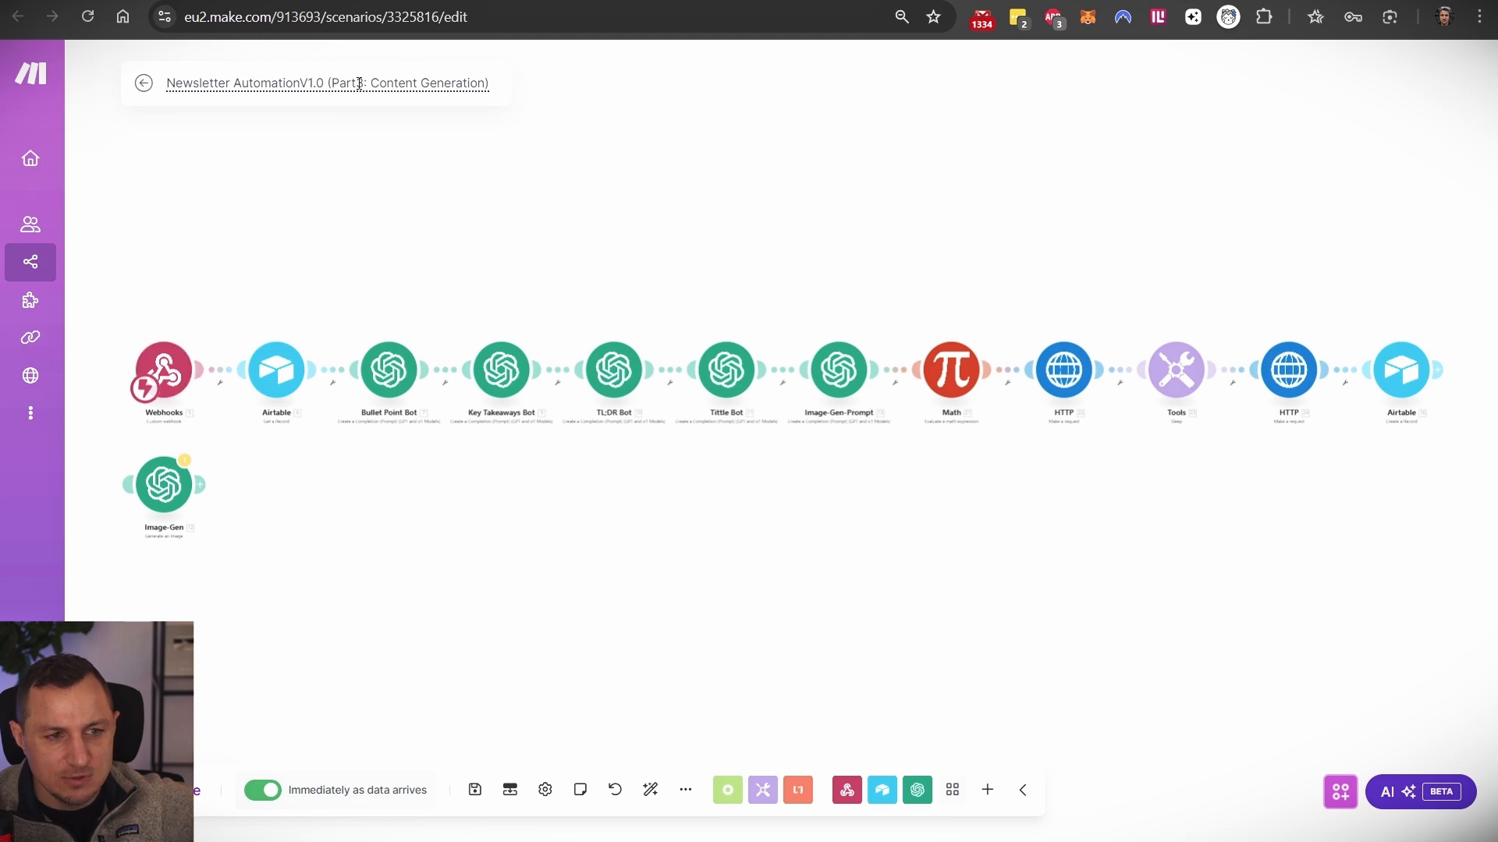
- Set the 'AI automation transforms workflows, boosting efficiency.' idea's Status to Approved
{"action": "key", "text": "ctrl+Tab"}
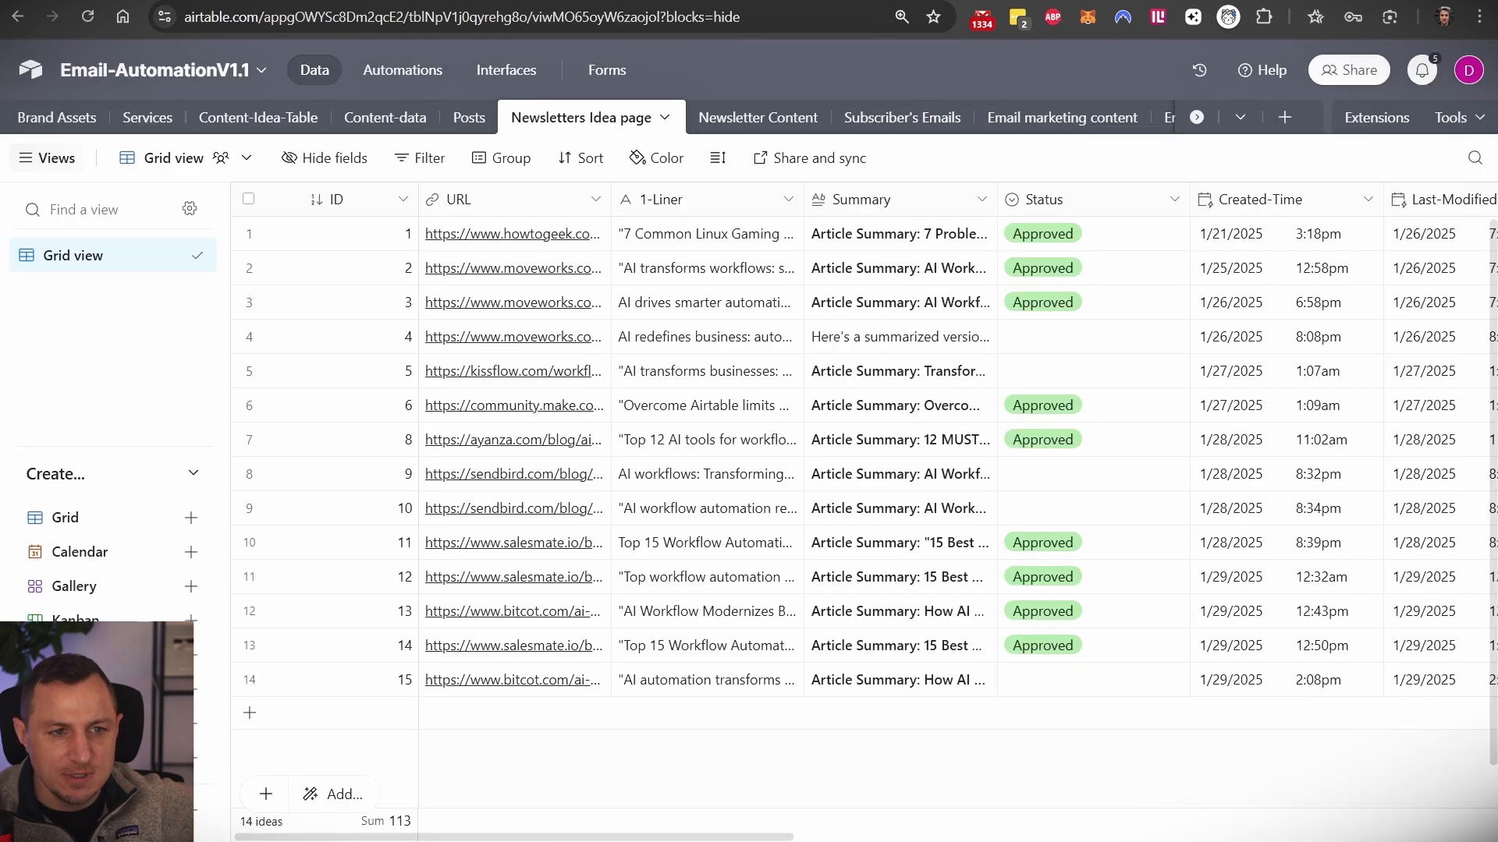
{"action": "key", "text": "ctrl+Tab"}
{"action": "scroll", "coordinate": [910, 273], "scroll_direction": "down", "scroll_amount": 8}
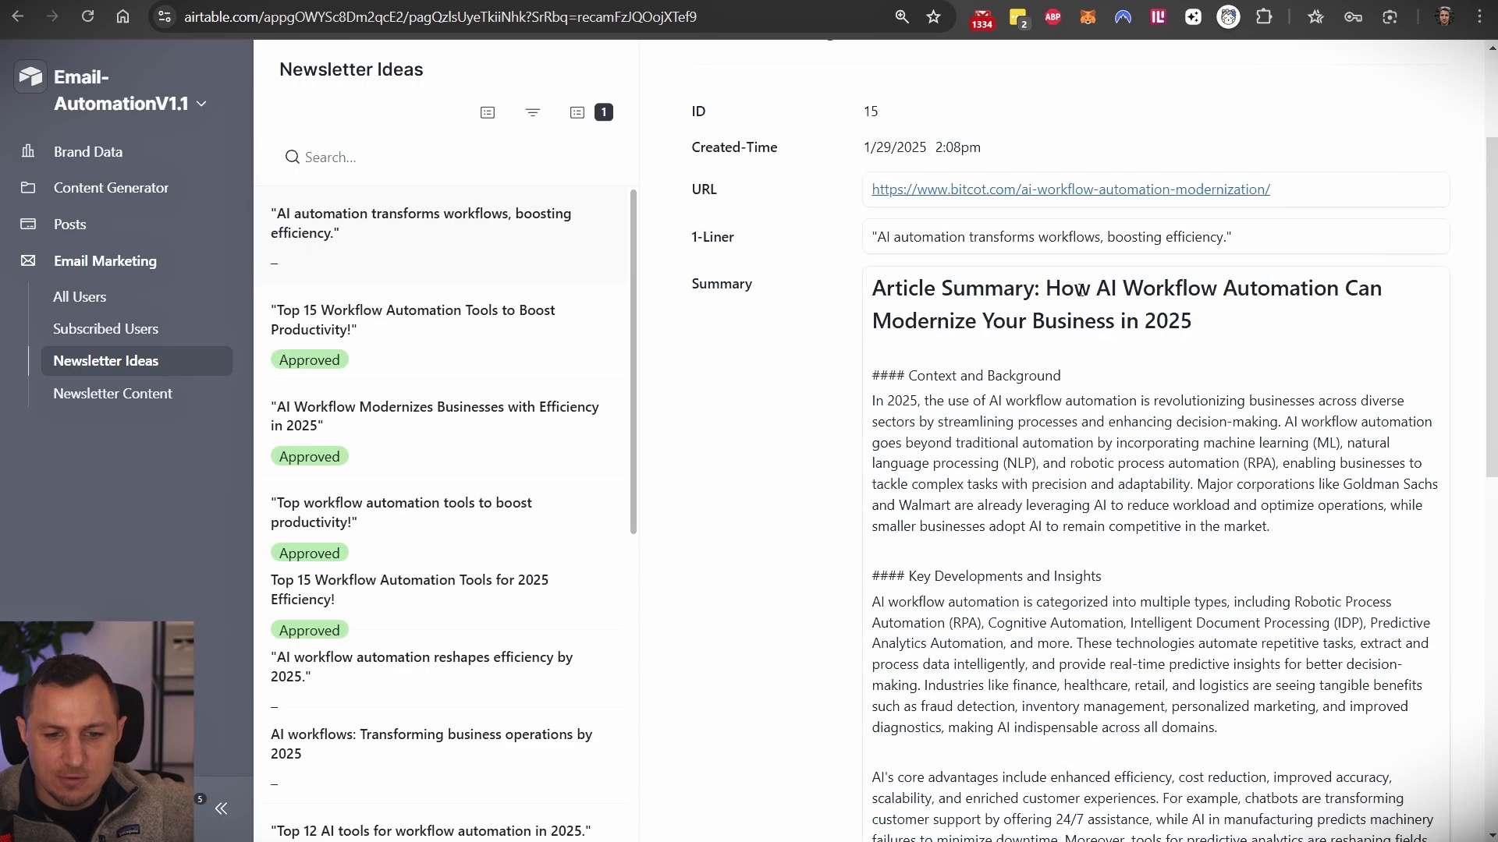
{"action": "scroll", "coordinate": [1004, 310], "scroll_direction": "up", "scroll_amount": 3}
{"action": "scroll", "coordinate": [1004, 310], "scroll_direction": "up", "scroll_amount": 4}
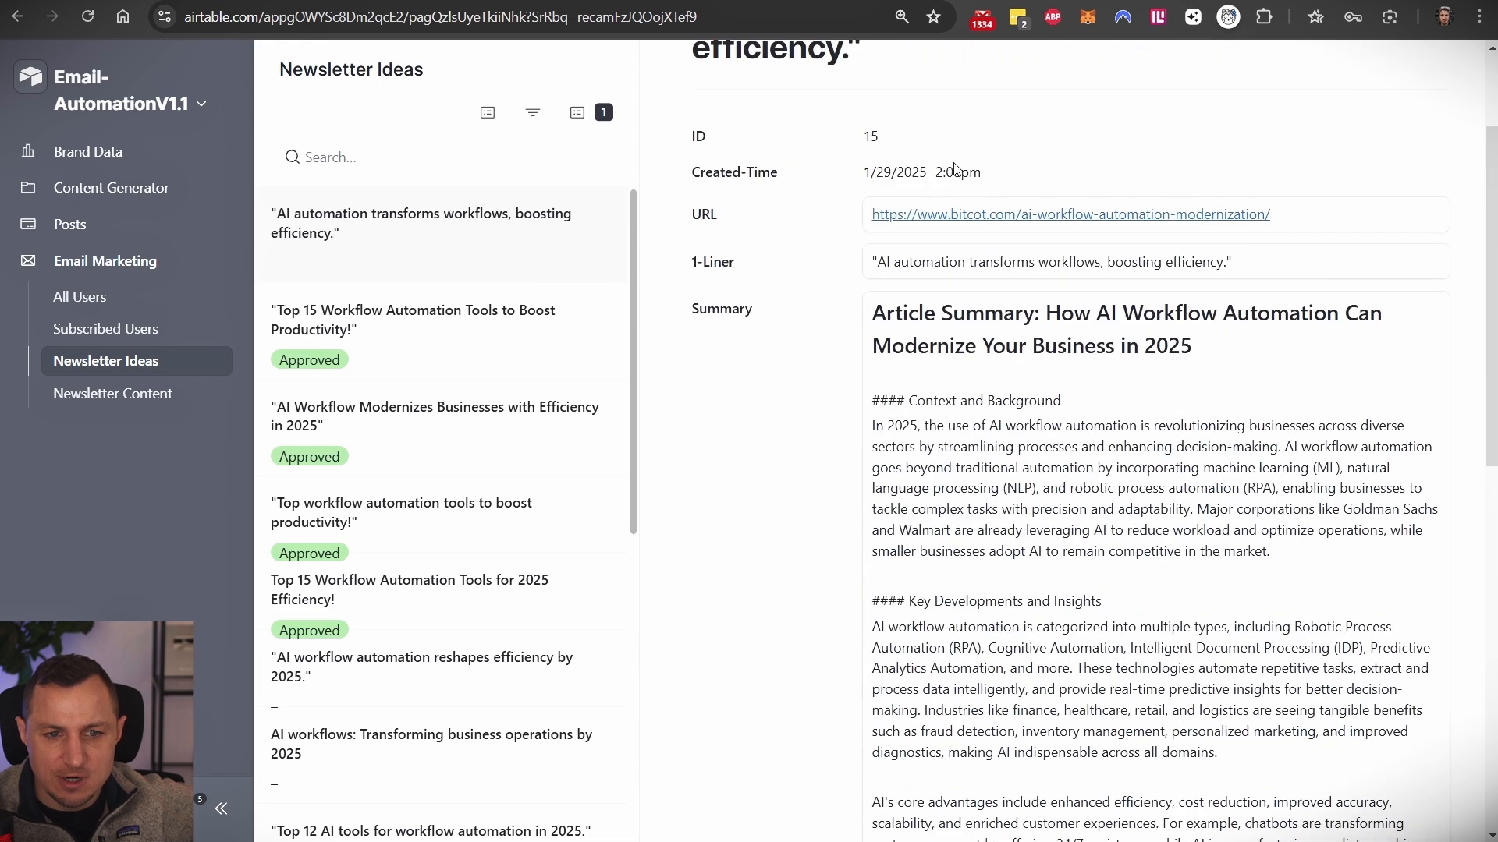
{"action": "scroll", "coordinate": [894, 271], "scroll_direction": "down", "scroll_amount": 10}
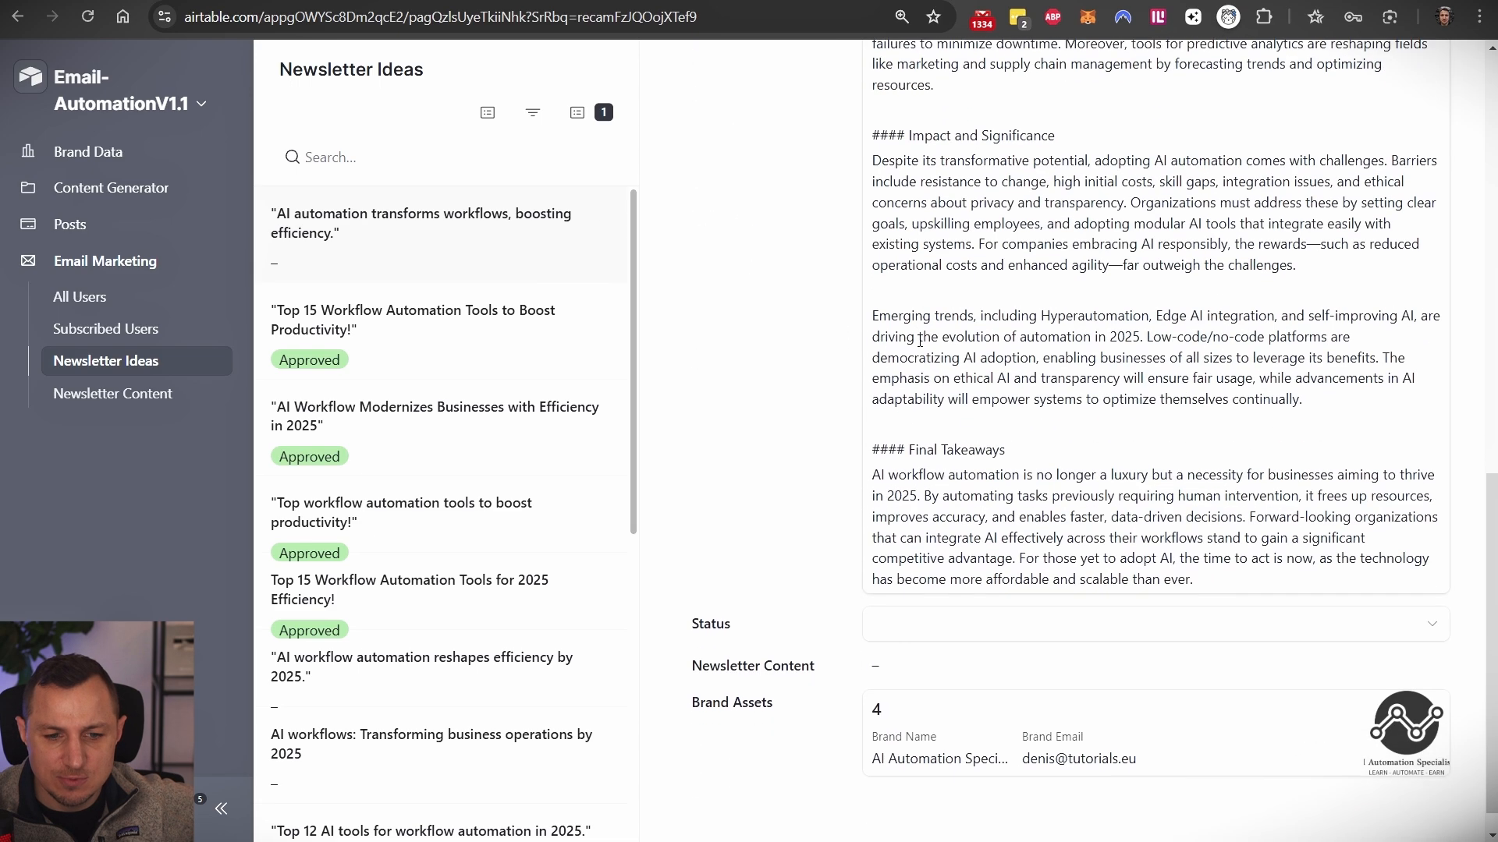
{"action": "left_click", "coordinate": [877, 599]}
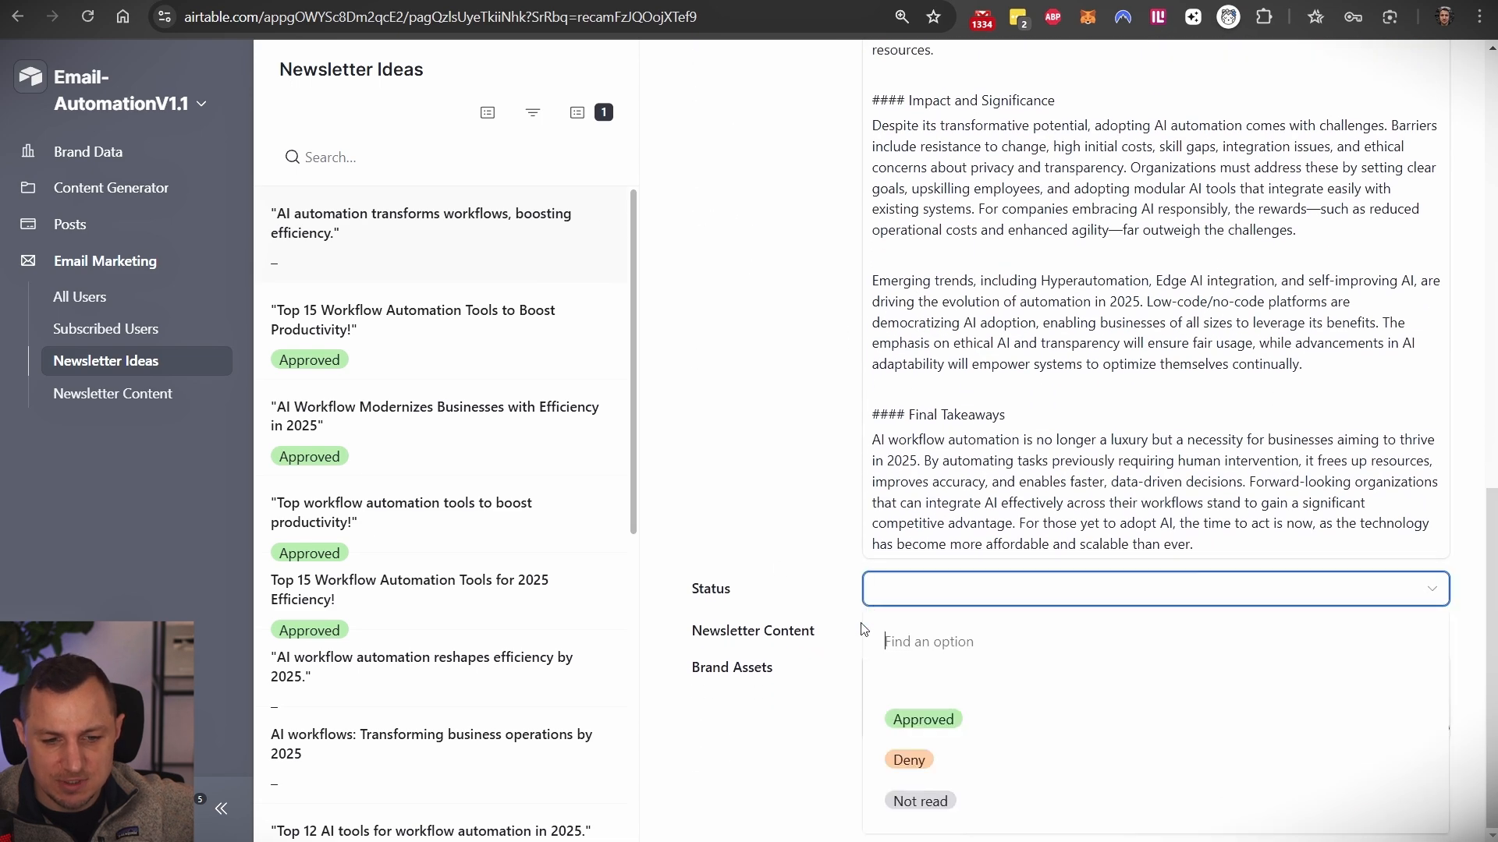
{"action": "left_click", "coordinate": [926, 721]}
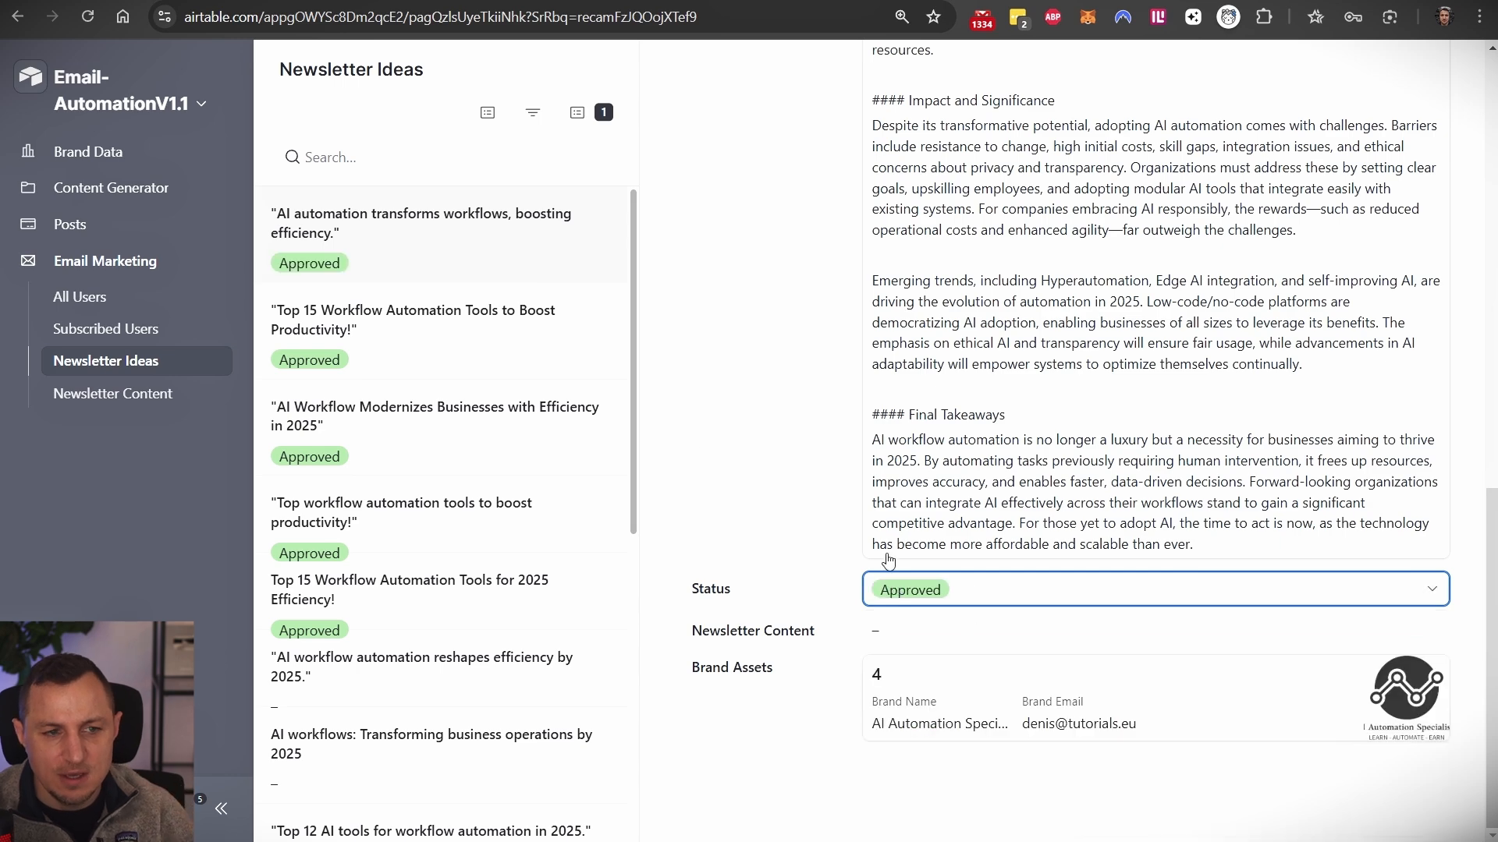
{"action": "left_click", "coordinate": [236, 0]}
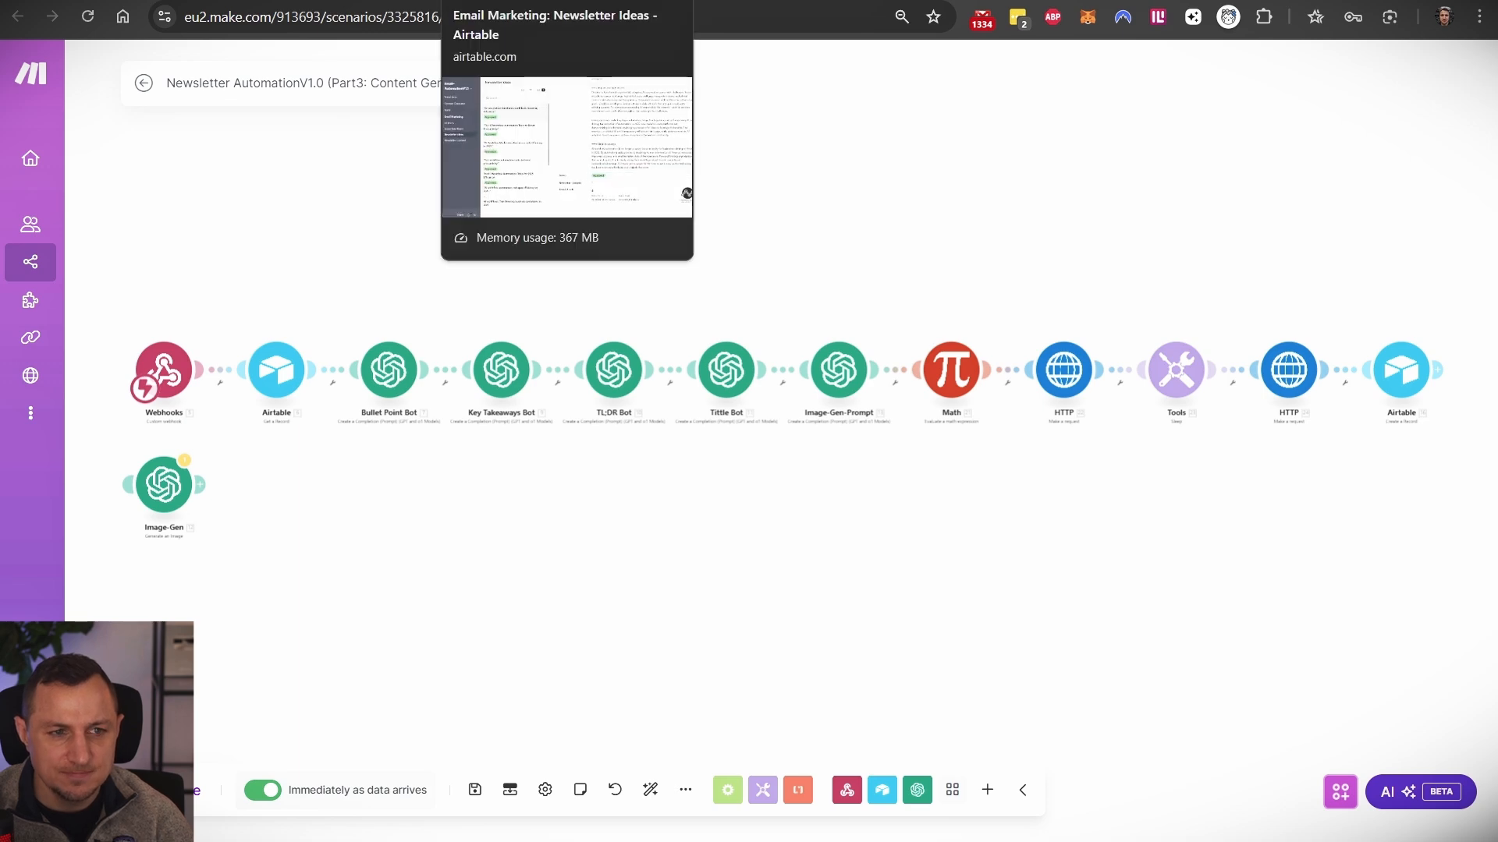
- Open the Newsletter Content Generation automation and view its Status-is-Approved trigger conditions
{"action": "left_click", "coordinate": [499, 1]}
{"action": "left_click", "coordinate": [437, 1]}
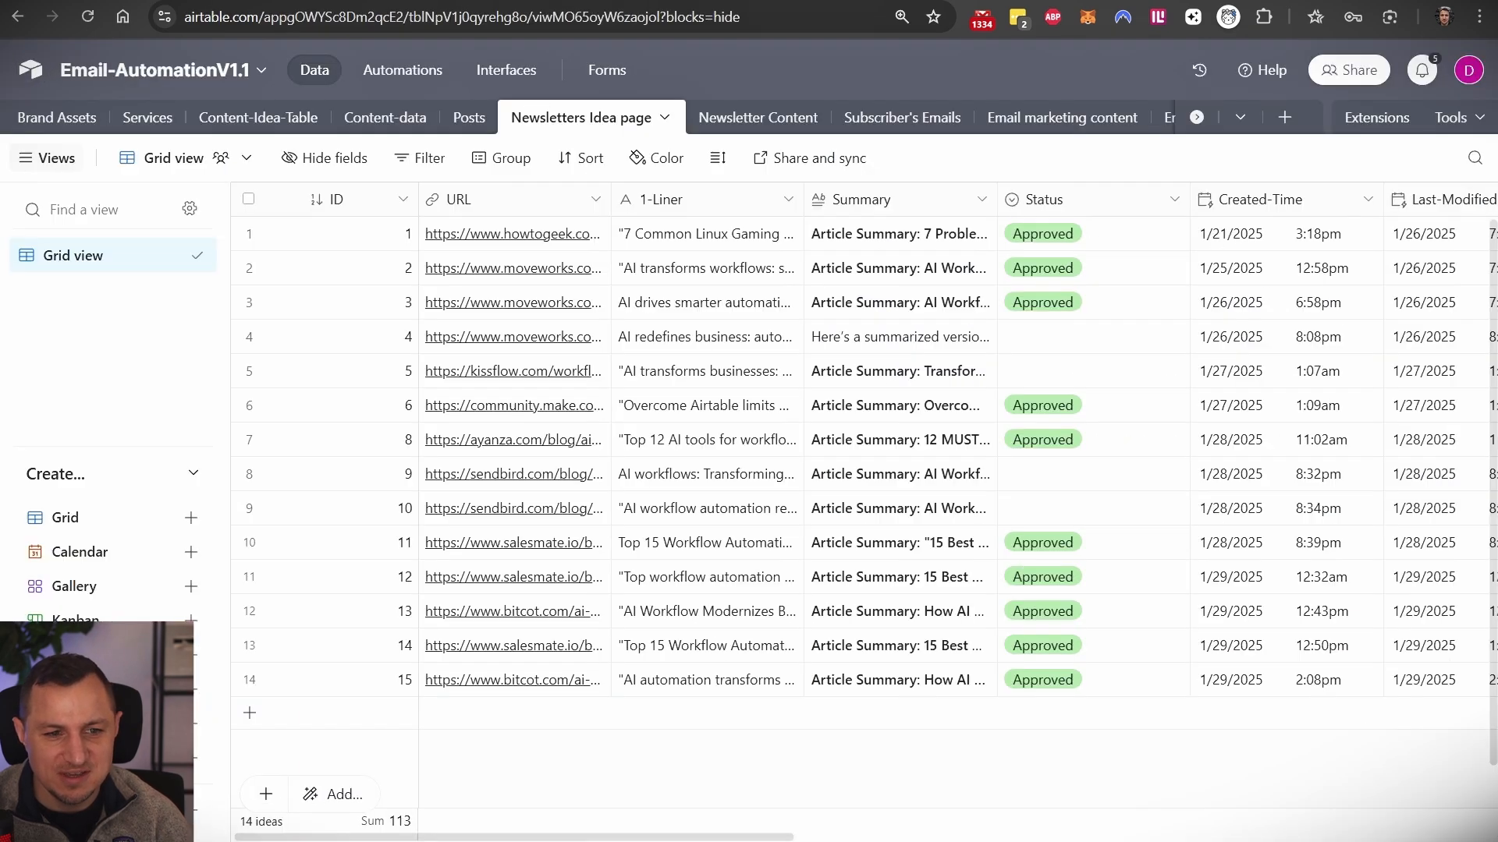
{"action": "left_click", "coordinate": [363, 2]}
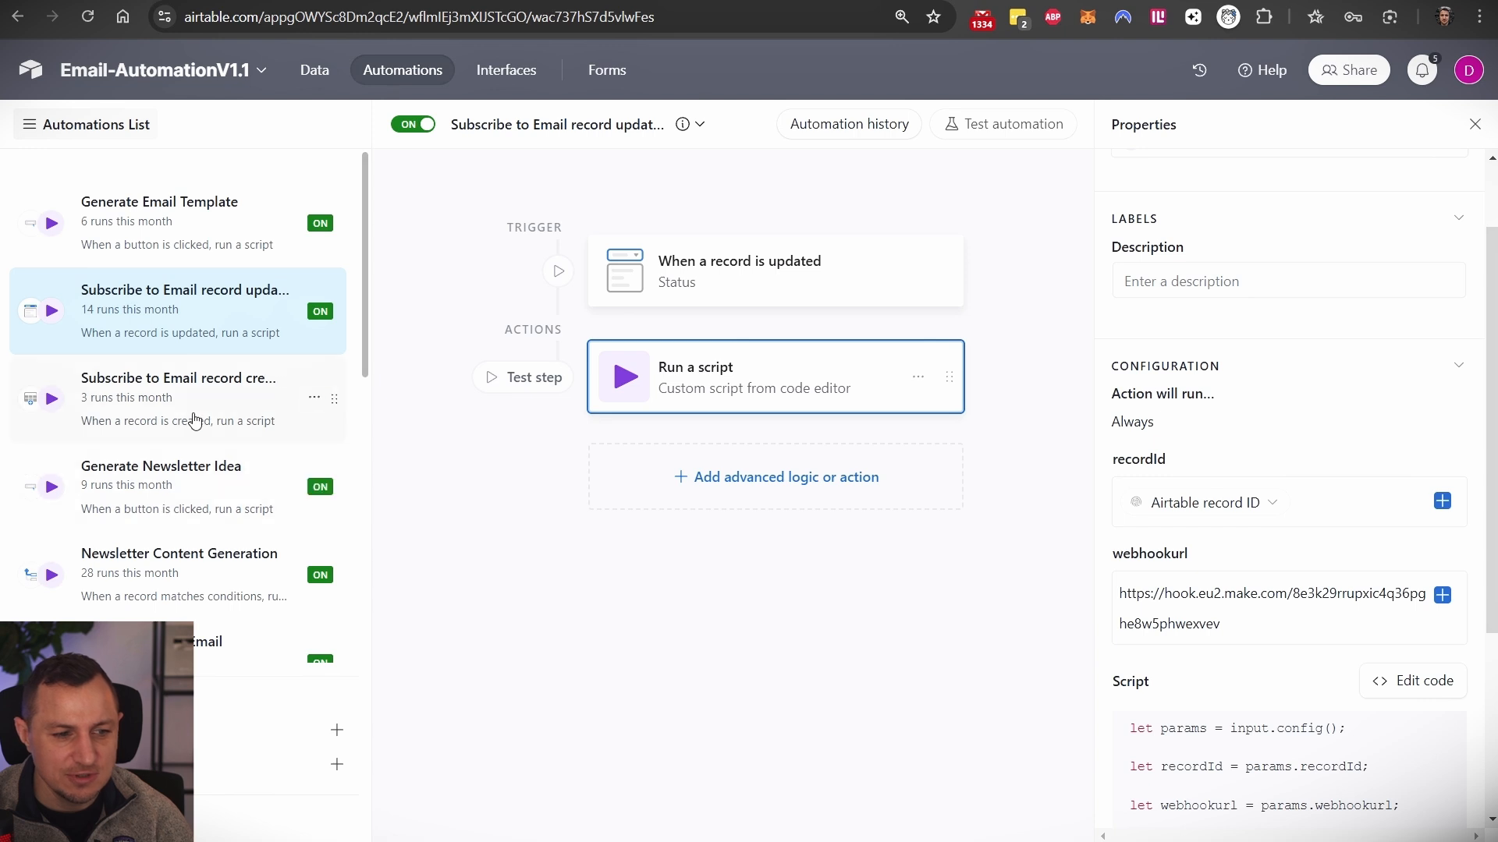
{"action": "left_click", "coordinate": [196, 477]}
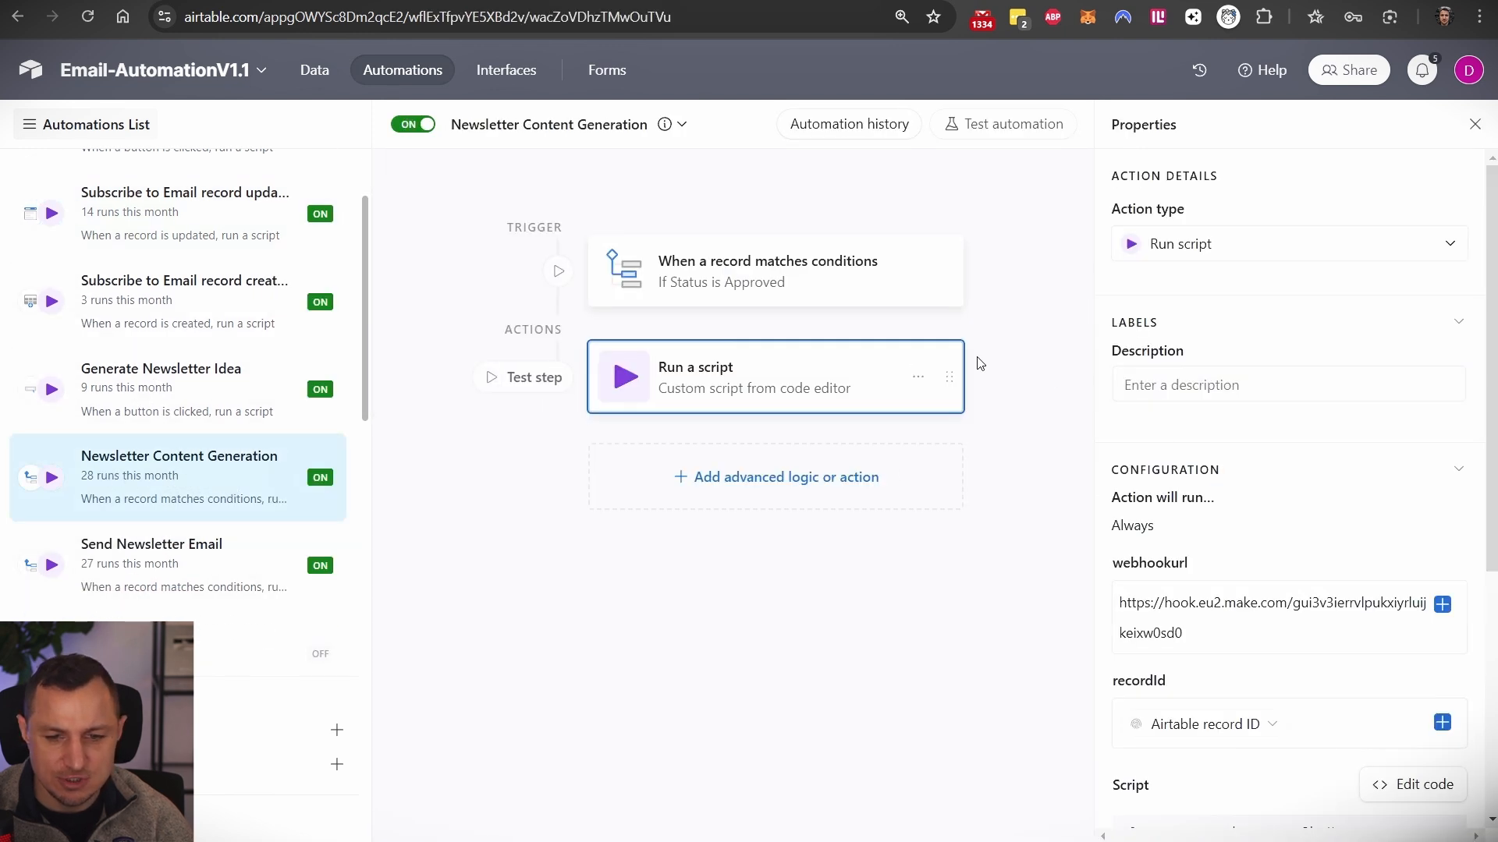
{"action": "left_click", "coordinate": [741, 273]}
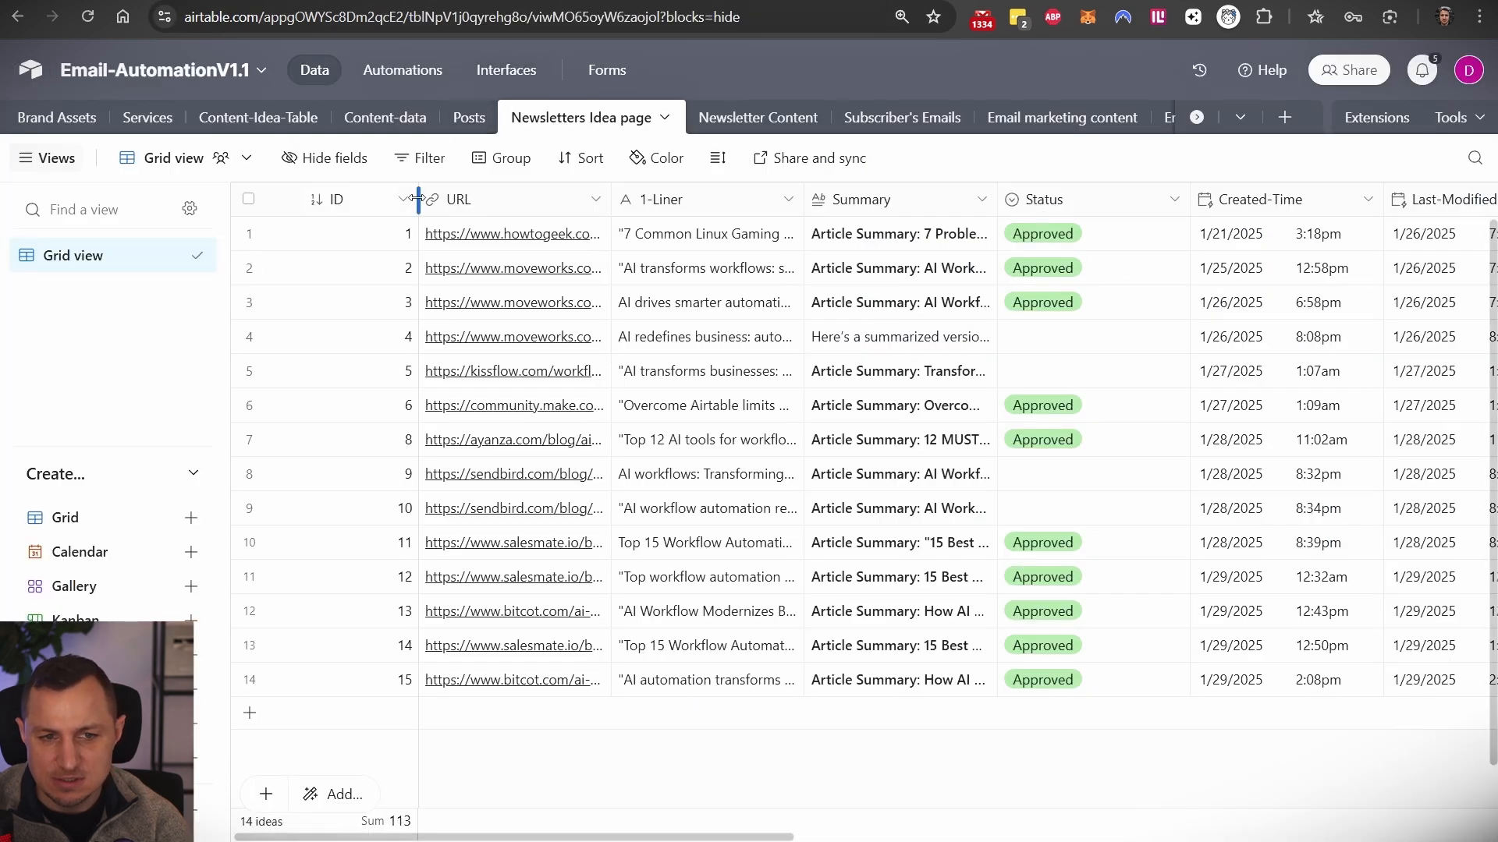
- Confirm the approved idea now links to newsletter content record 18
{"action": "left_click", "coordinate": [1048, 336]}
{"action": "left_click", "coordinate": [1078, 343]}
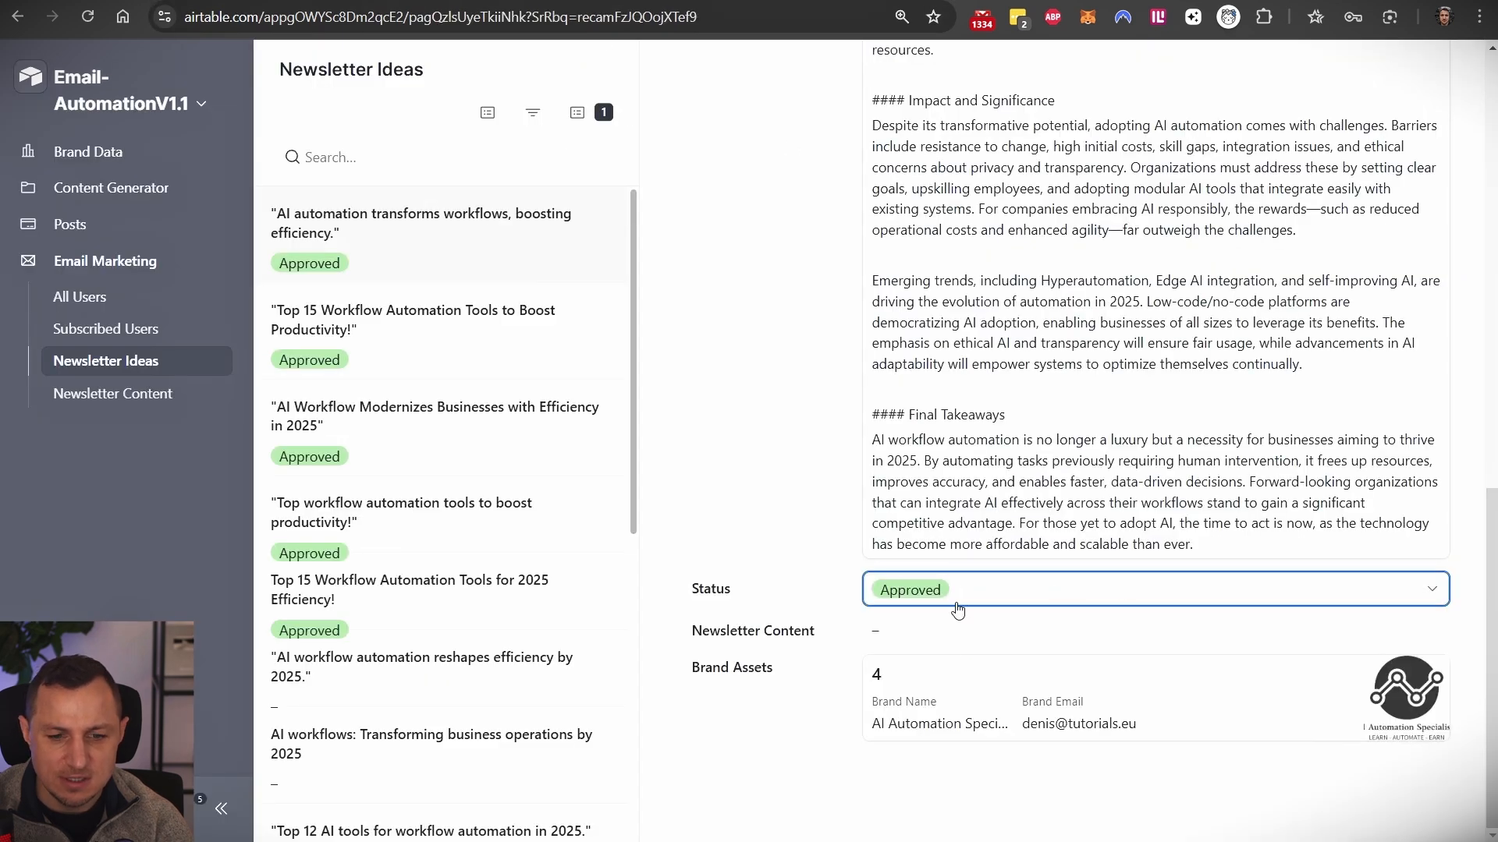
{"action": "scroll", "coordinate": [1028, 546], "scroll_direction": "up", "scroll_amount": 15}
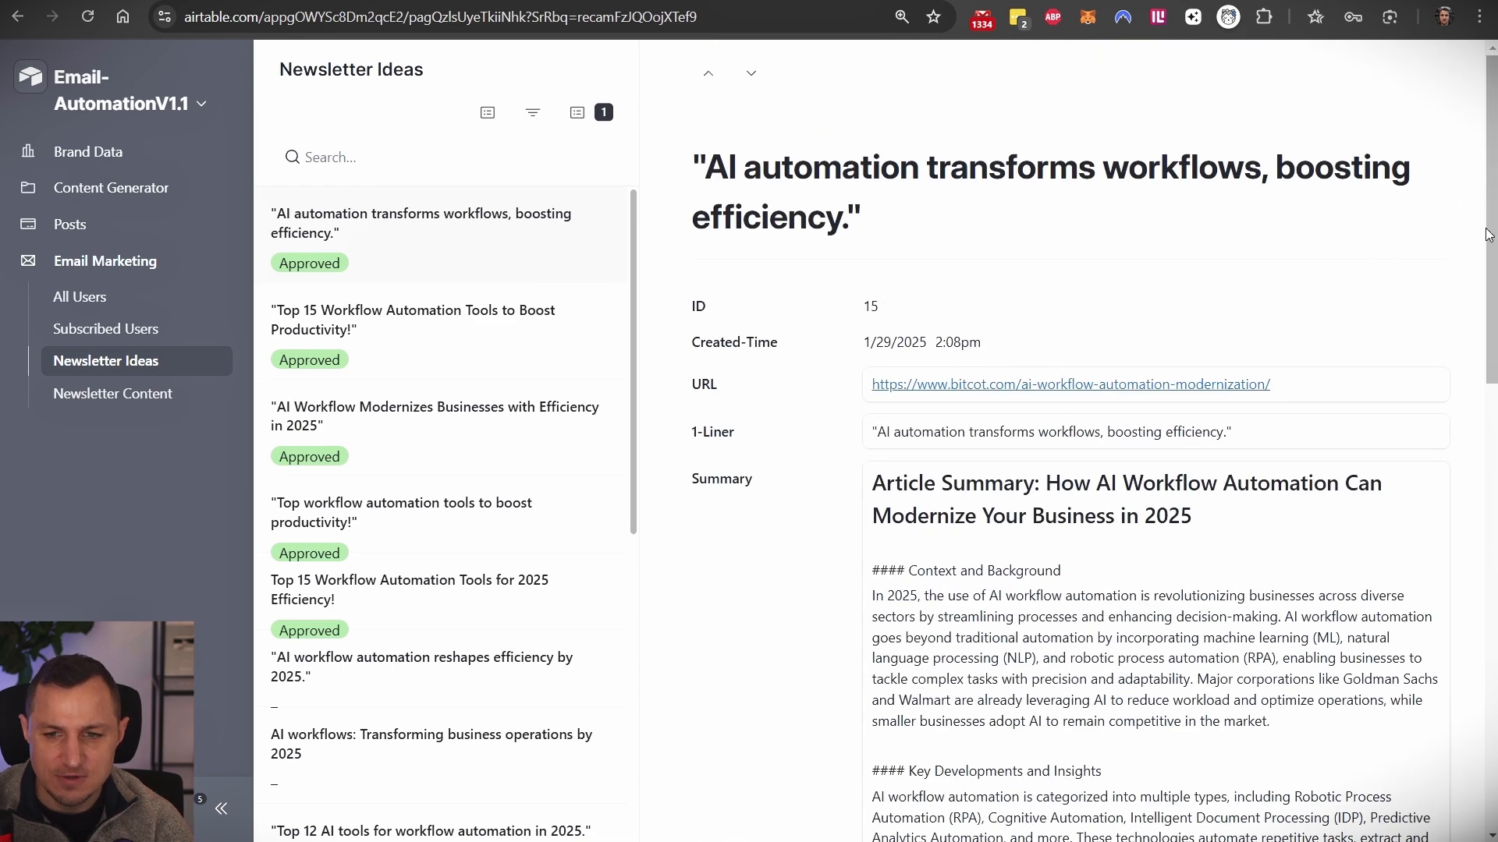
{"action": "scroll", "coordinate": [1011, 590], "scroll_direction": "down", "scroll_amount": 15}
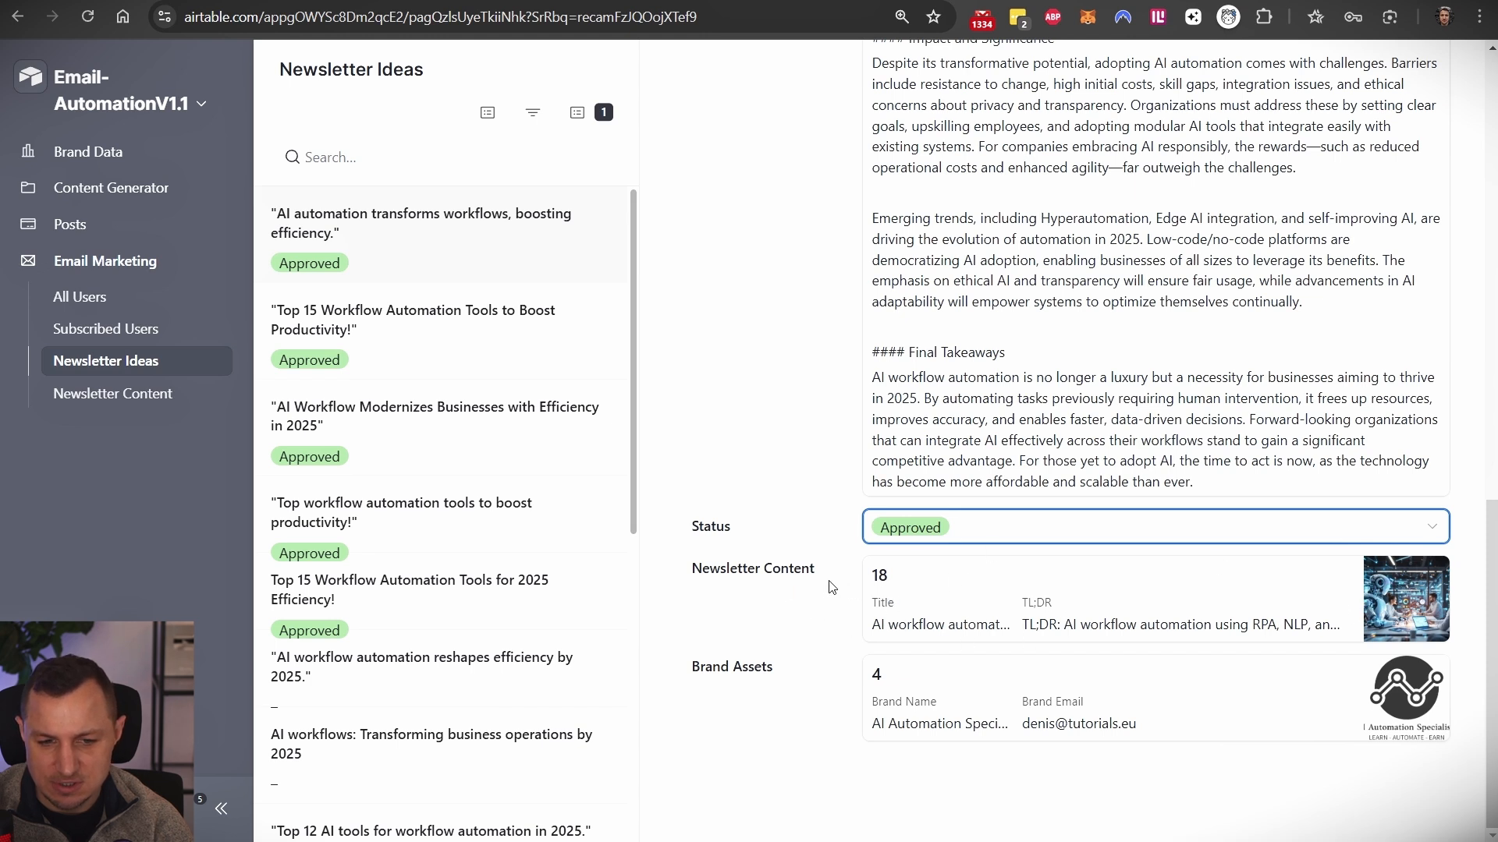
{"action": "left_click_drag", "start_coordinate": [887, 576], "coordinate": [872, 576]}
{"action": "left_click", "coordinate": [1306, 545]}
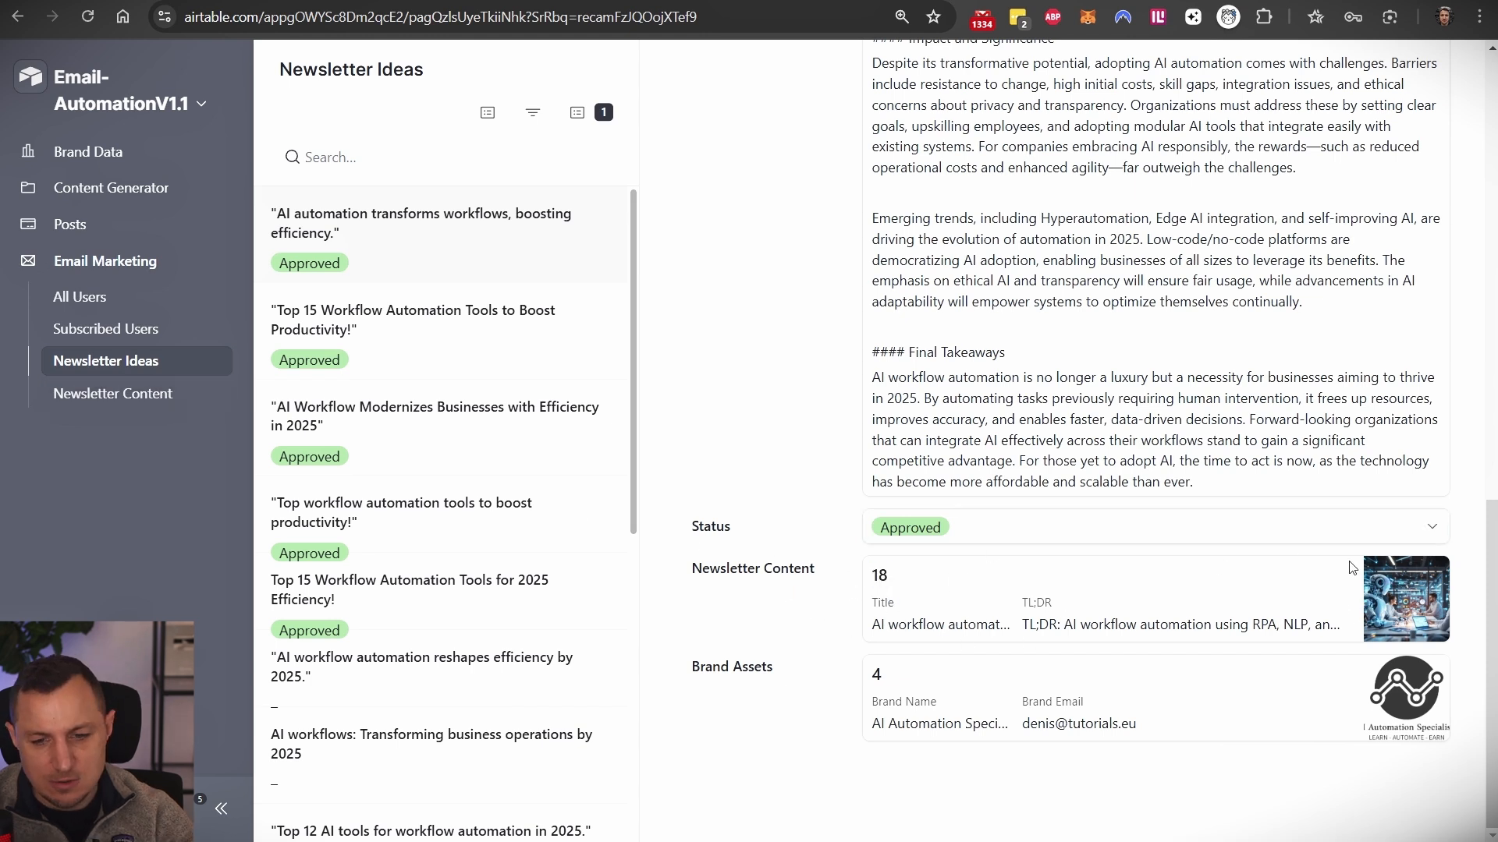
- Review record 18's generated title, TL;DR, bullet points and Key Takeaways on the Newsletter Content page
{"action": "left_click", "coordinate": [173, 392]}
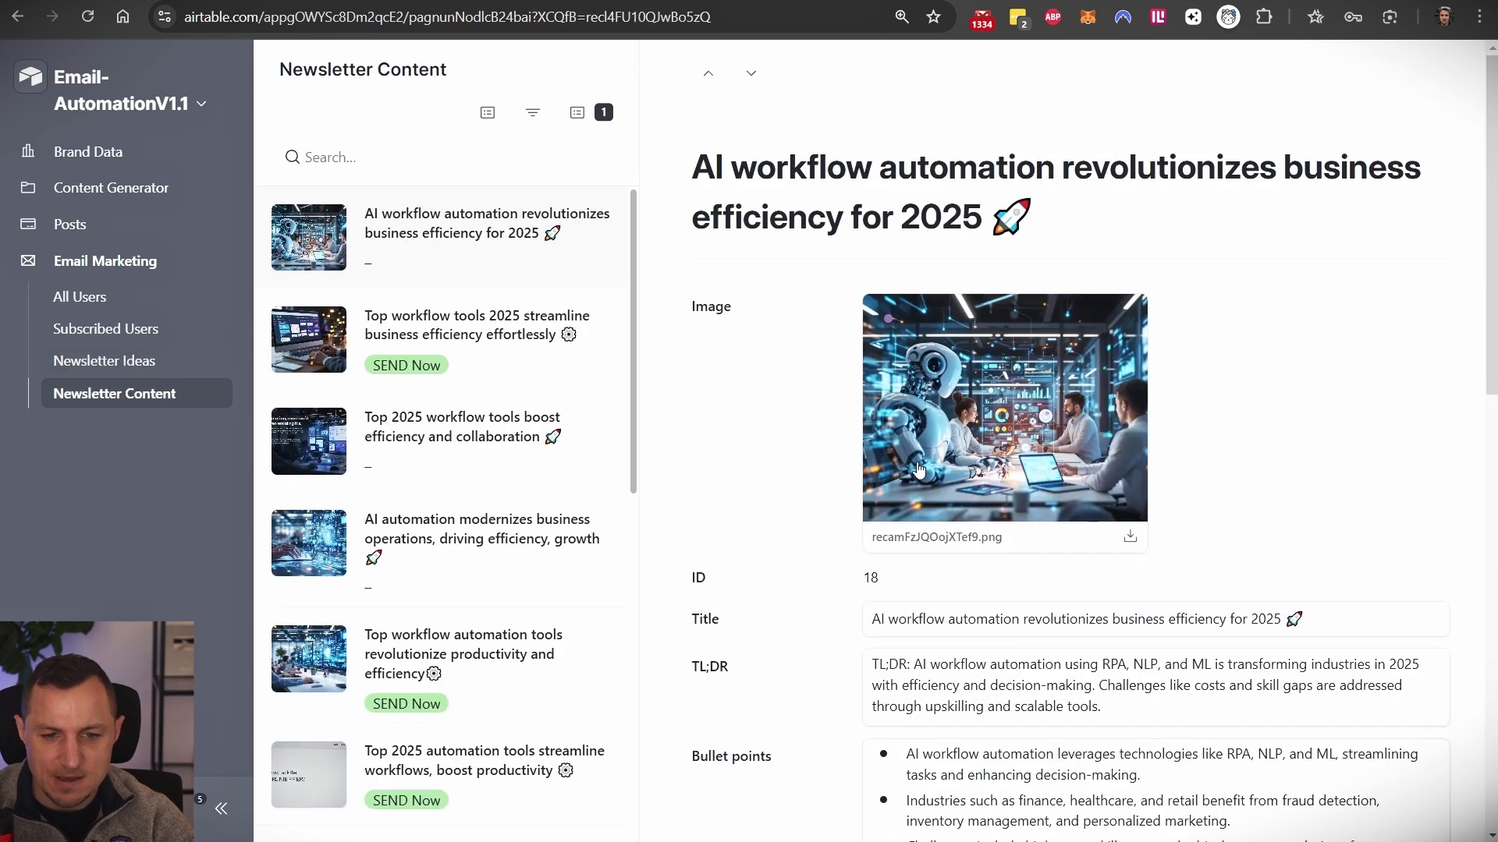
{"action": "scroll", "coordinate": [991, 394], "scroll_direction": "down", "scroll_amount": 6}
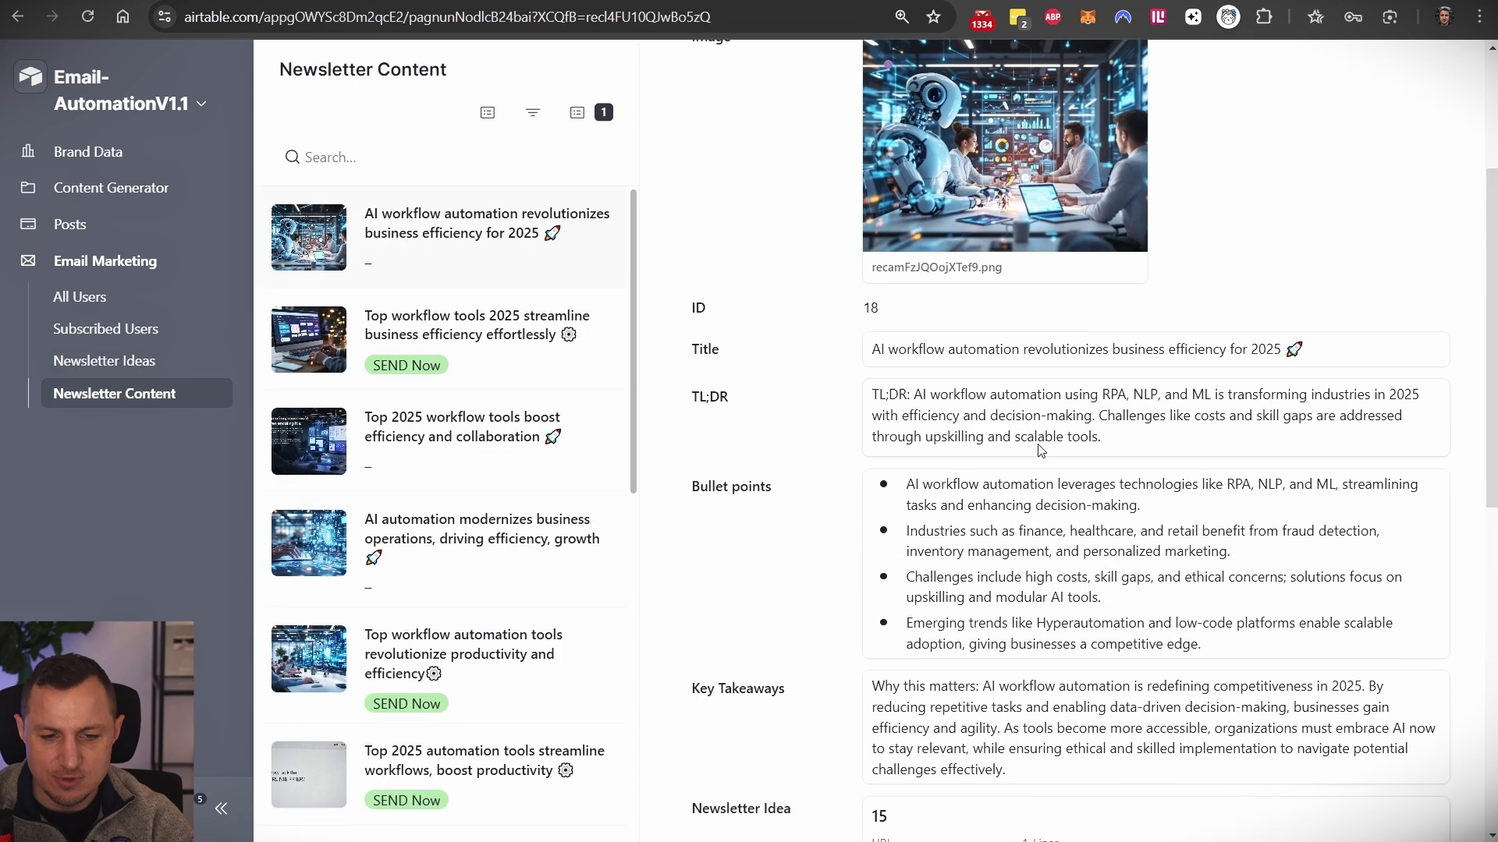
{"action": "double_click", "coordinate": [916, 133]}
{"action": "double_click", "coordinate": [931, 197]}
{"action": "triple_click", "coordinate": [931, 198]}
{"action": "double_click", "coordinate": [933, 333]}
{"action": "double_click", "coordinate": [920, 489]}
{"action": "triple_click", "coordinate": [920, 489]}
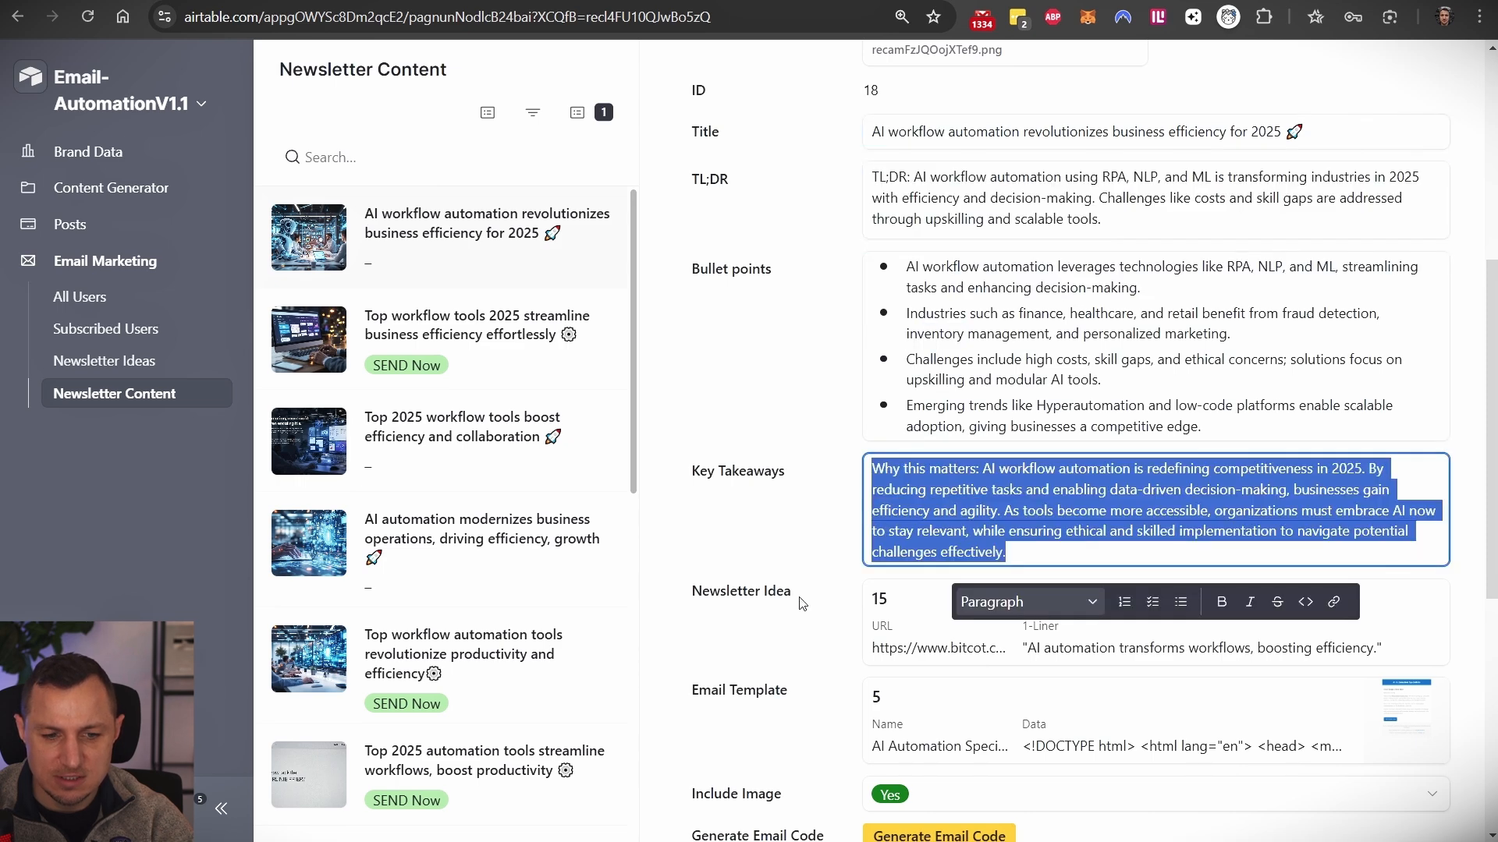
{"action": "scroll", "coordinate": [815, 510], "scroll_direction": "down", "scroll_amount": 4}
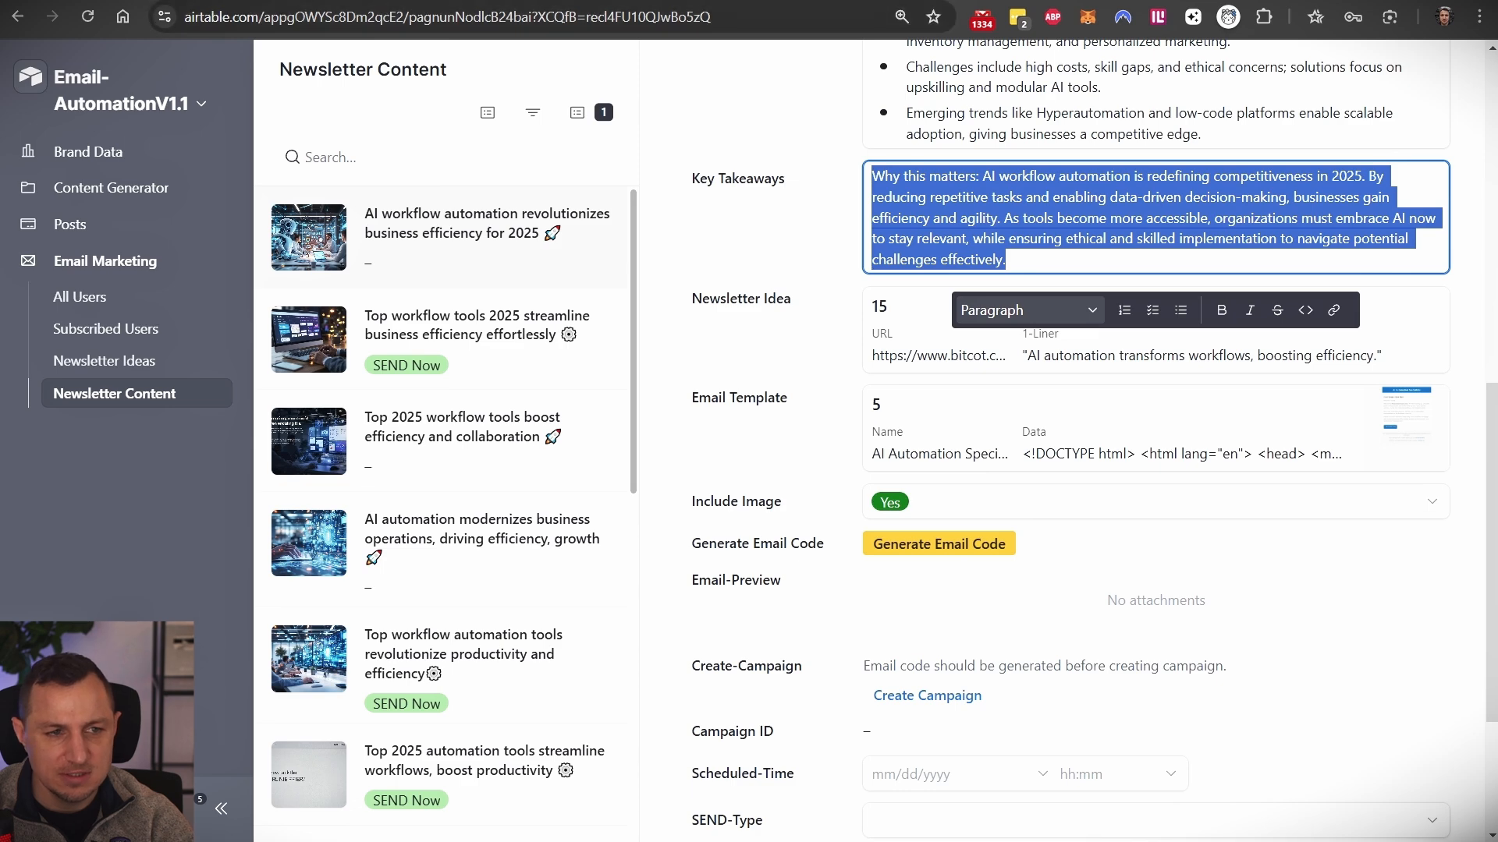
{"action": "left_click", "coordinate": [390, 0]}
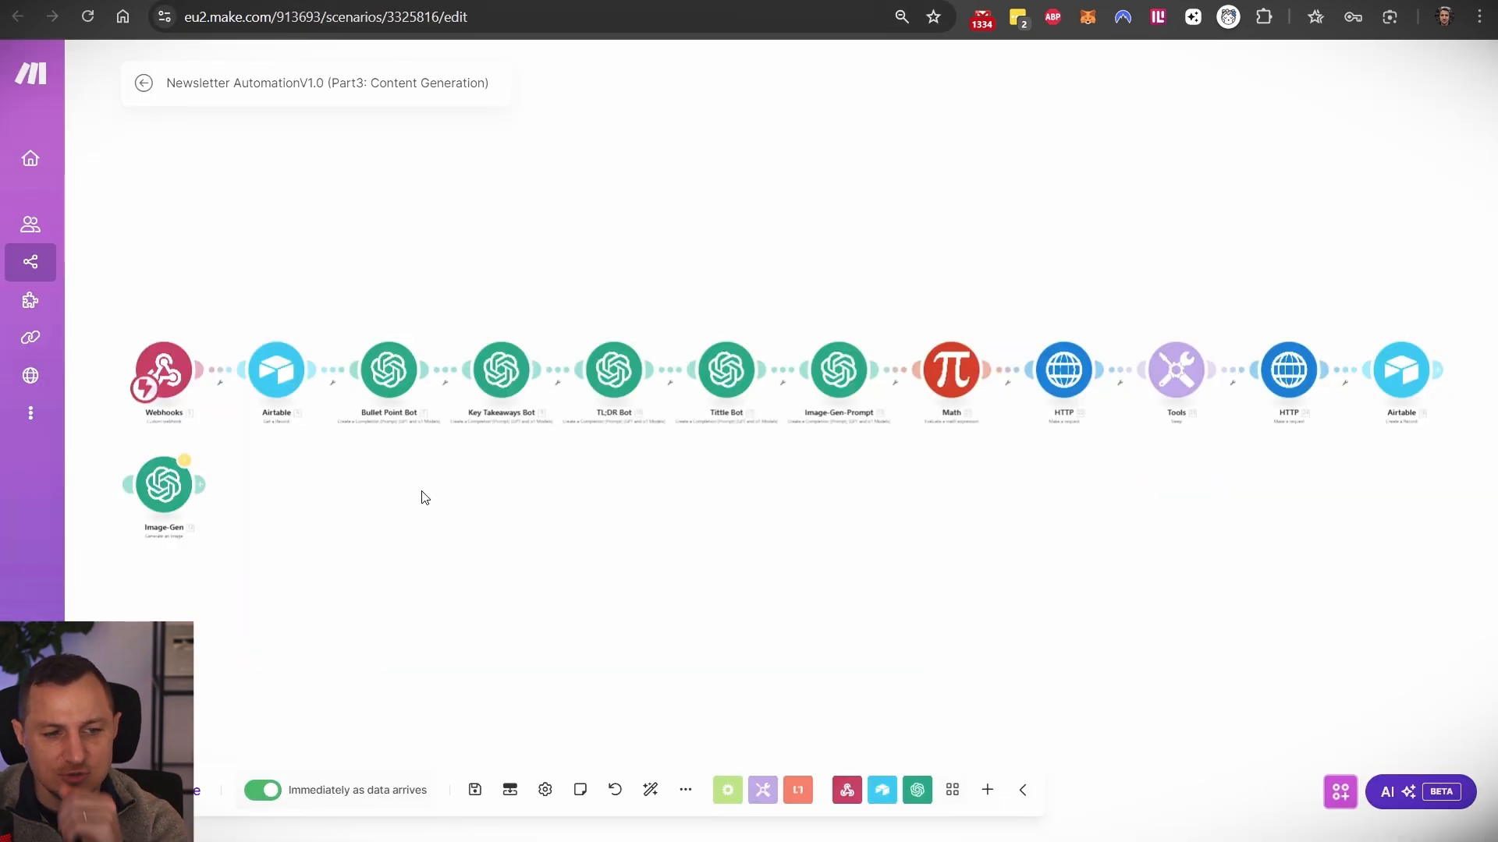
- Move the Image-Gen module further down and select the Math, HTTP, Tools and HTTP modules
{"action": "scroll", "coordinate": [399, 437], "scroll_direction": "up", "scroll_amount": 3}
{"action": "left_click_drag", "start_coordinate": [255, 492], "coordinate": [642, 451]}
{"action": "left_click_drag", "start_coordinate": [309, 537], "coordinate": [295, 680]}
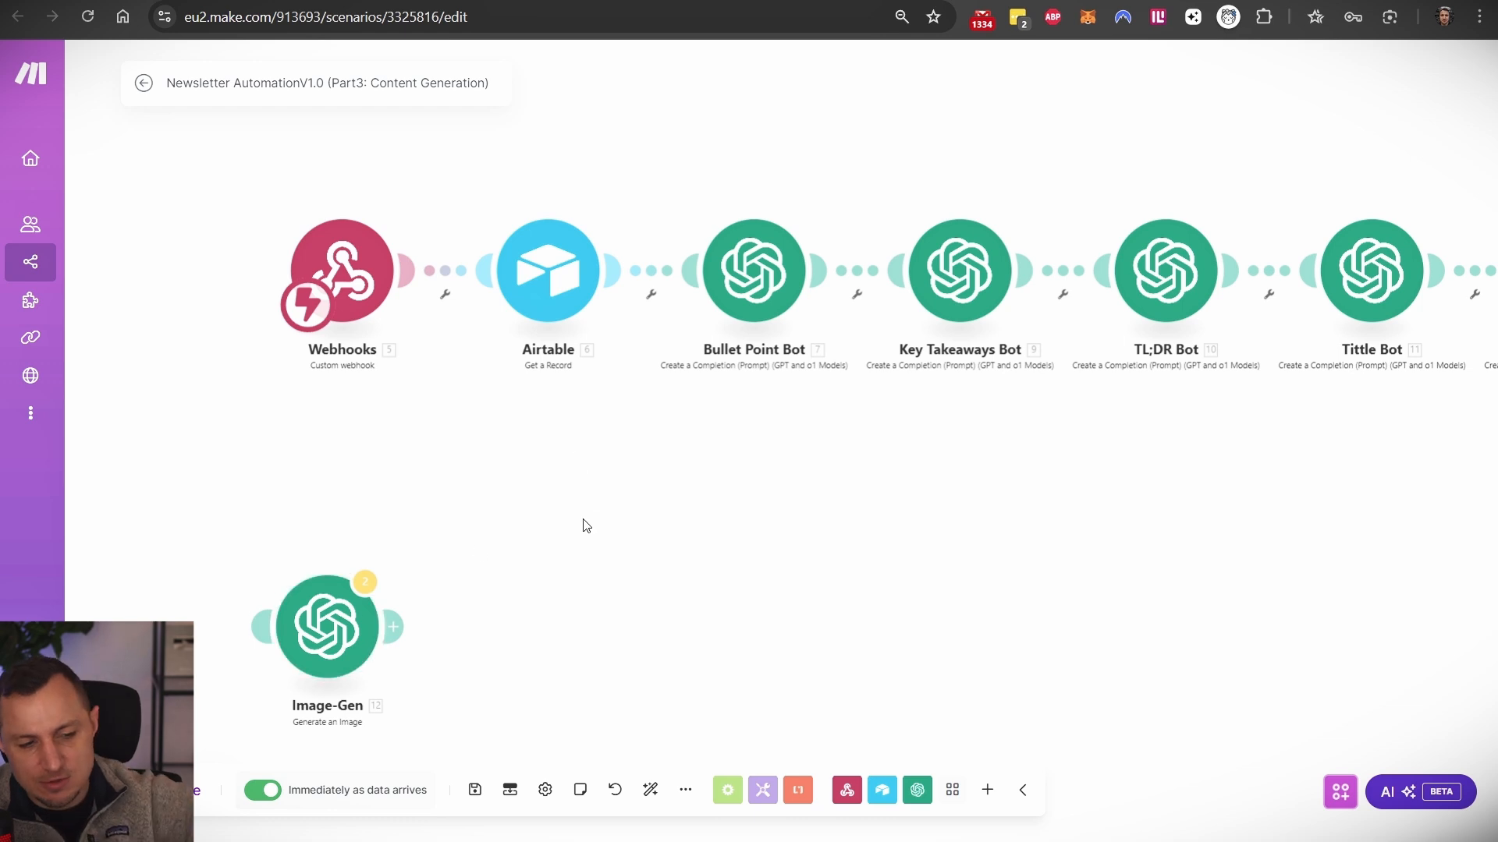
{"action": "left_click_drag", "start_coordinate": [835, 507], "coordinate": [174, 452]}
{"action": "scroll", "coordinate": [858, 444], "scroll_direction": "down", "scroll_amount": 3}
{"action": "left_click_drag", "start_coordinate": [1103, 417], "coordinate": [955, 458]}
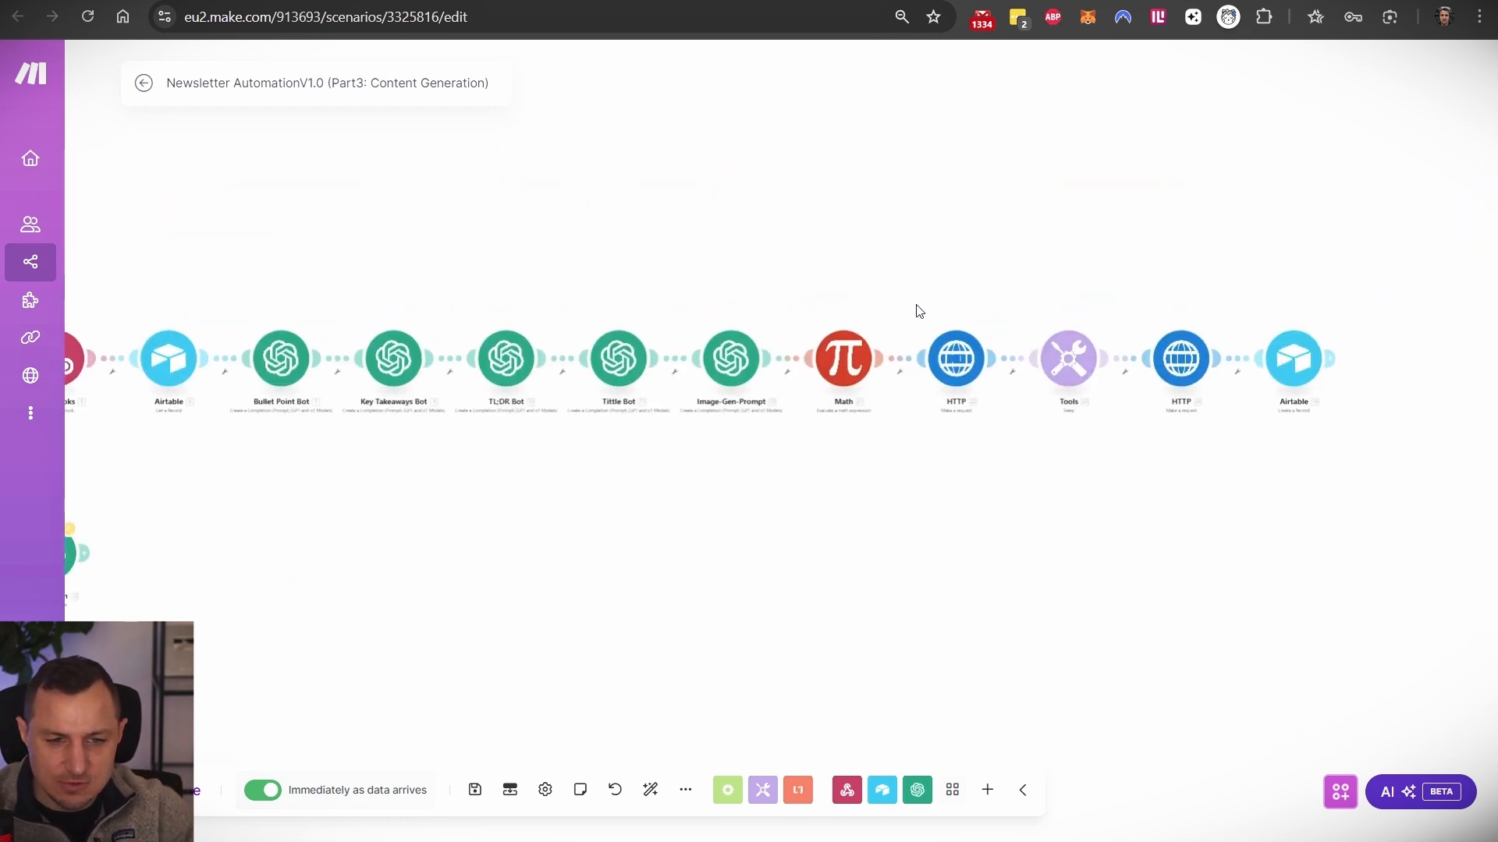
{"action": "left_click_drag", "start_coordinate": [786, 300], "coordinate": [1230, 474]}
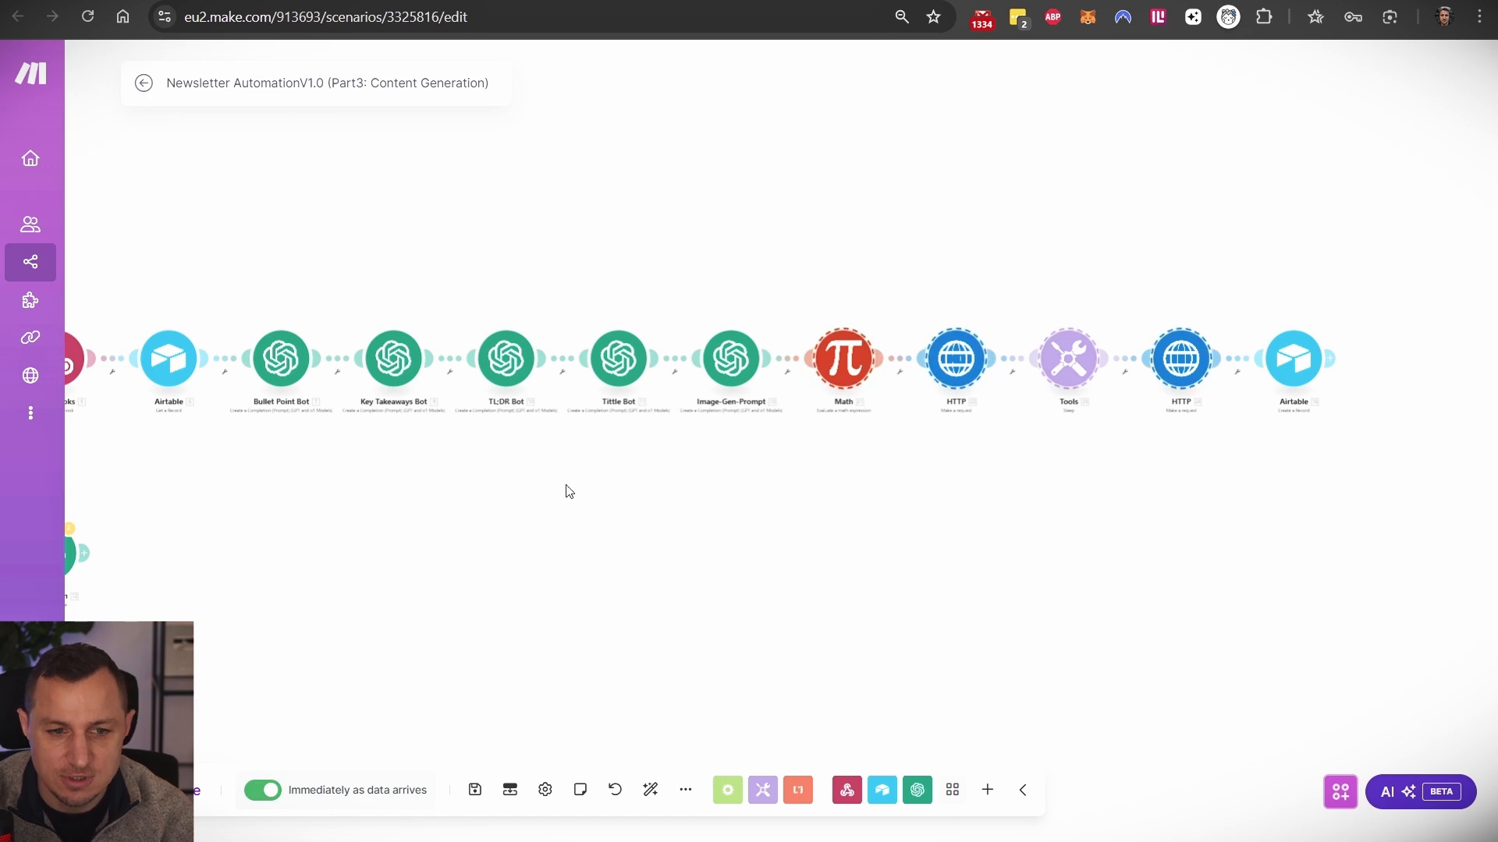
- Copy the Webhooks module's webhook address to the clipboard
{"action": "left_click_drag", "start_coordinate": [471, 565], "coordinate": [793, 465]}
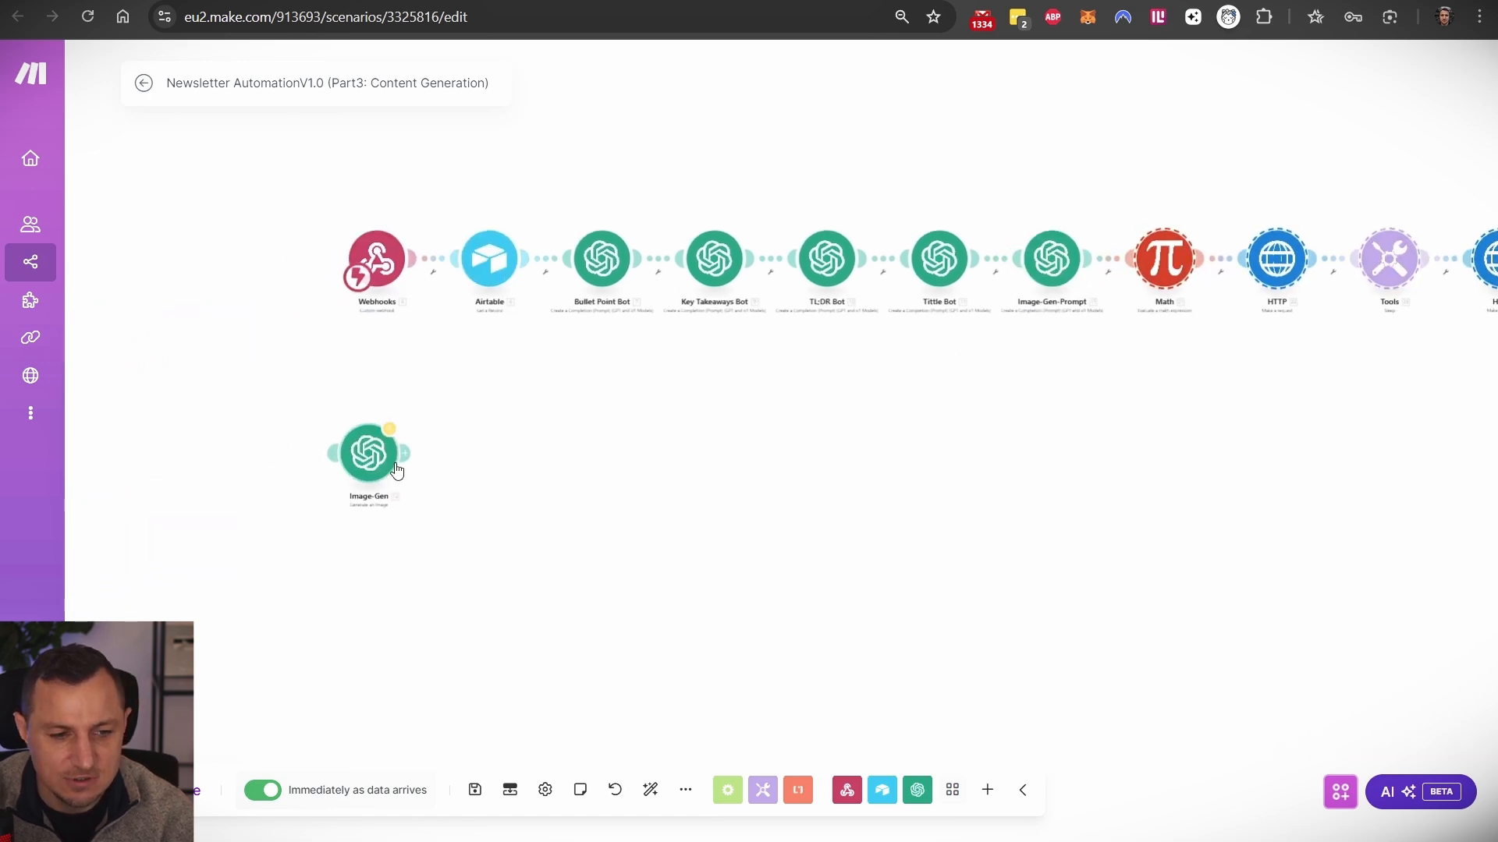
{"action": "left_click_drag", "start_coordinate": [1121, 433], "coordinate": [670, 488]}
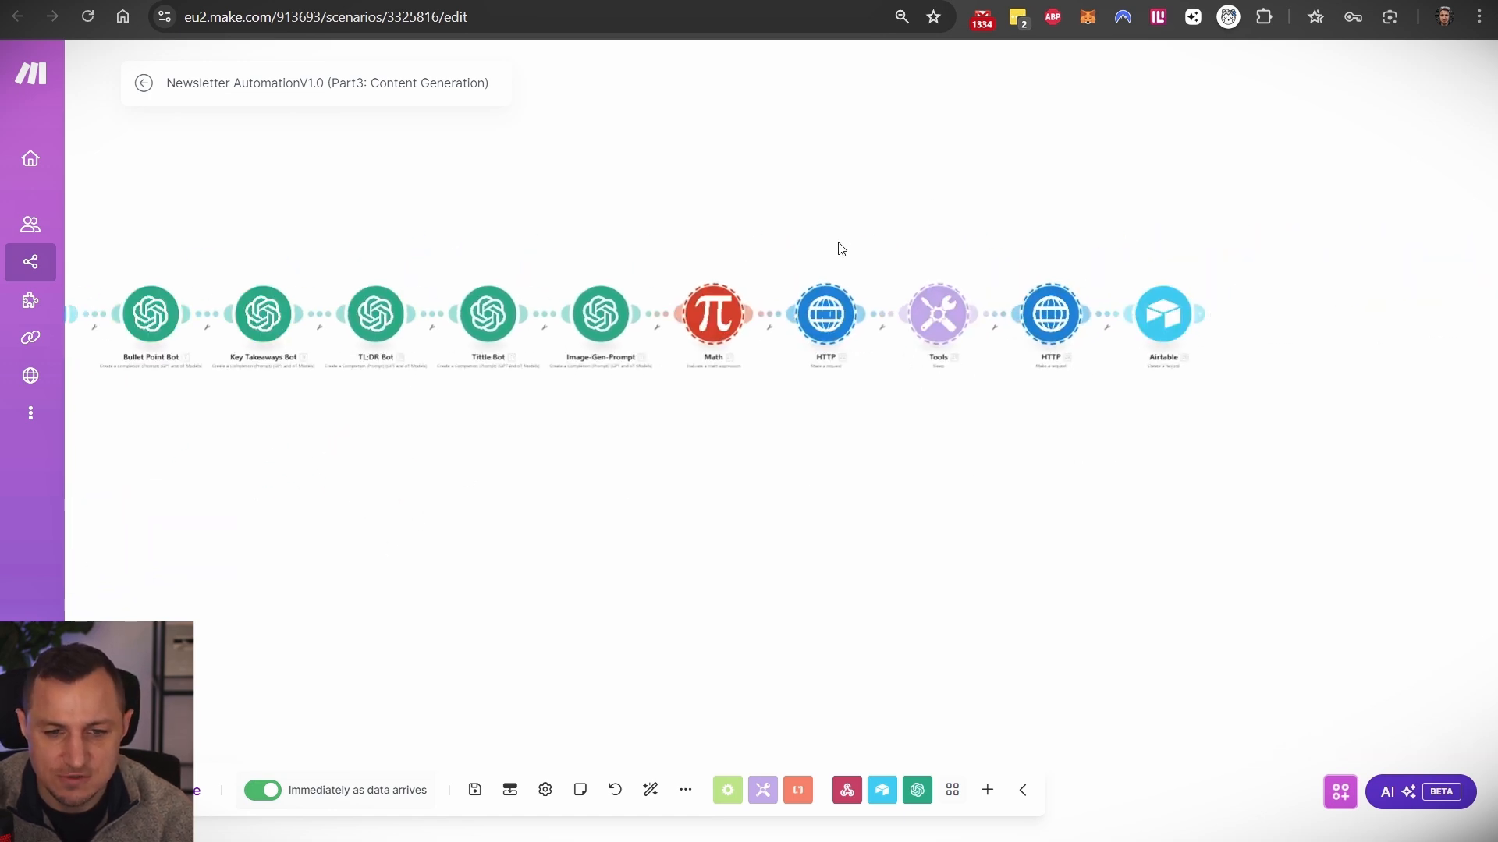
{"action": "left_click_drag", "start_coordinate": [599, 194], "coordinate": [1200, 144]}
{"action": "scroll", "coordinate": [680, 380], "scroll_direction": "up", "scroll_amount": 2}
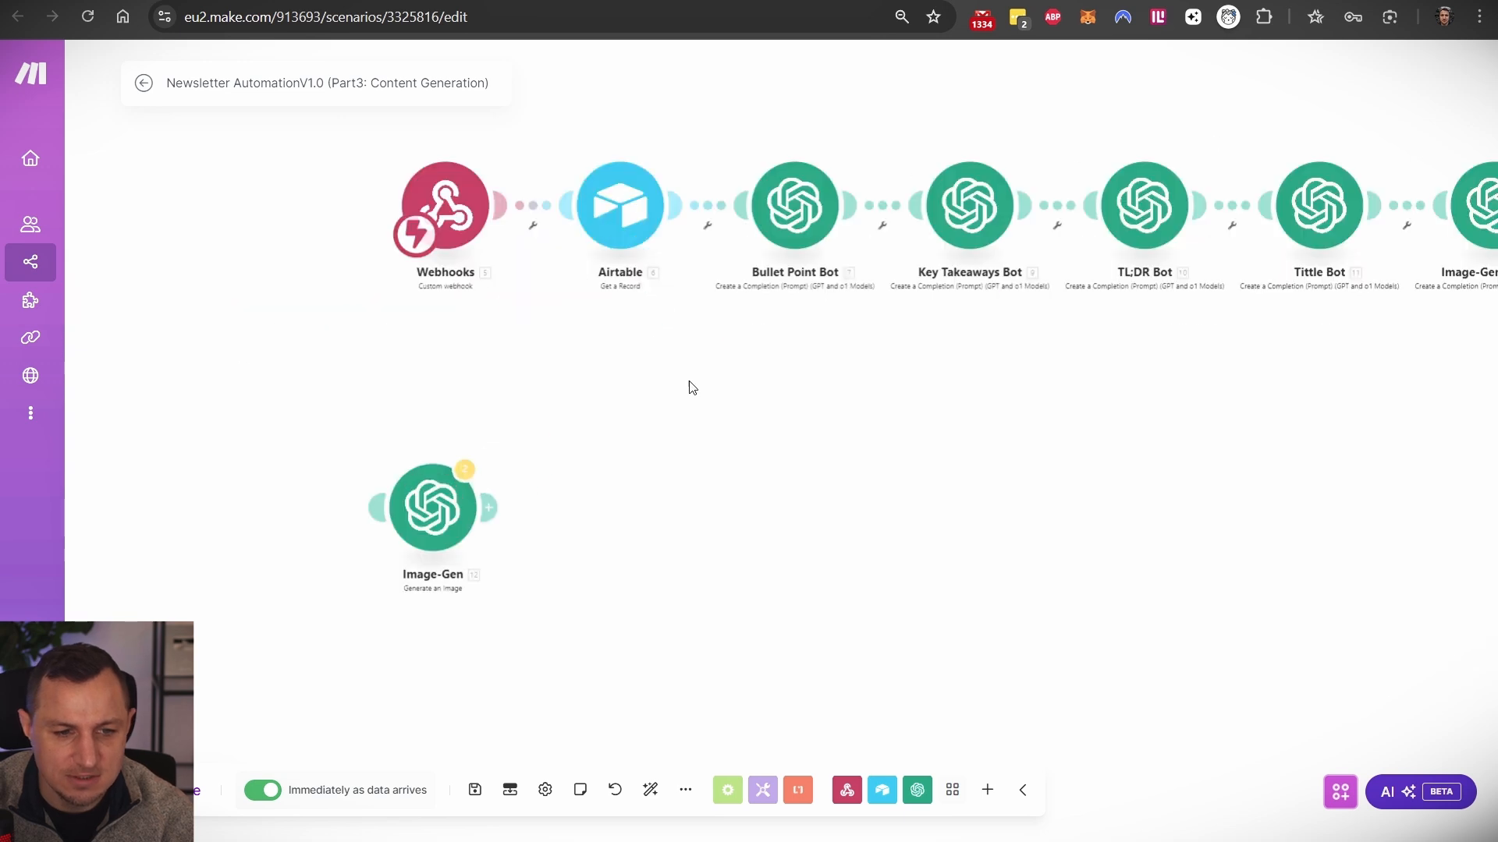
{"action": "left_click", "coordinate": [478, 228]}
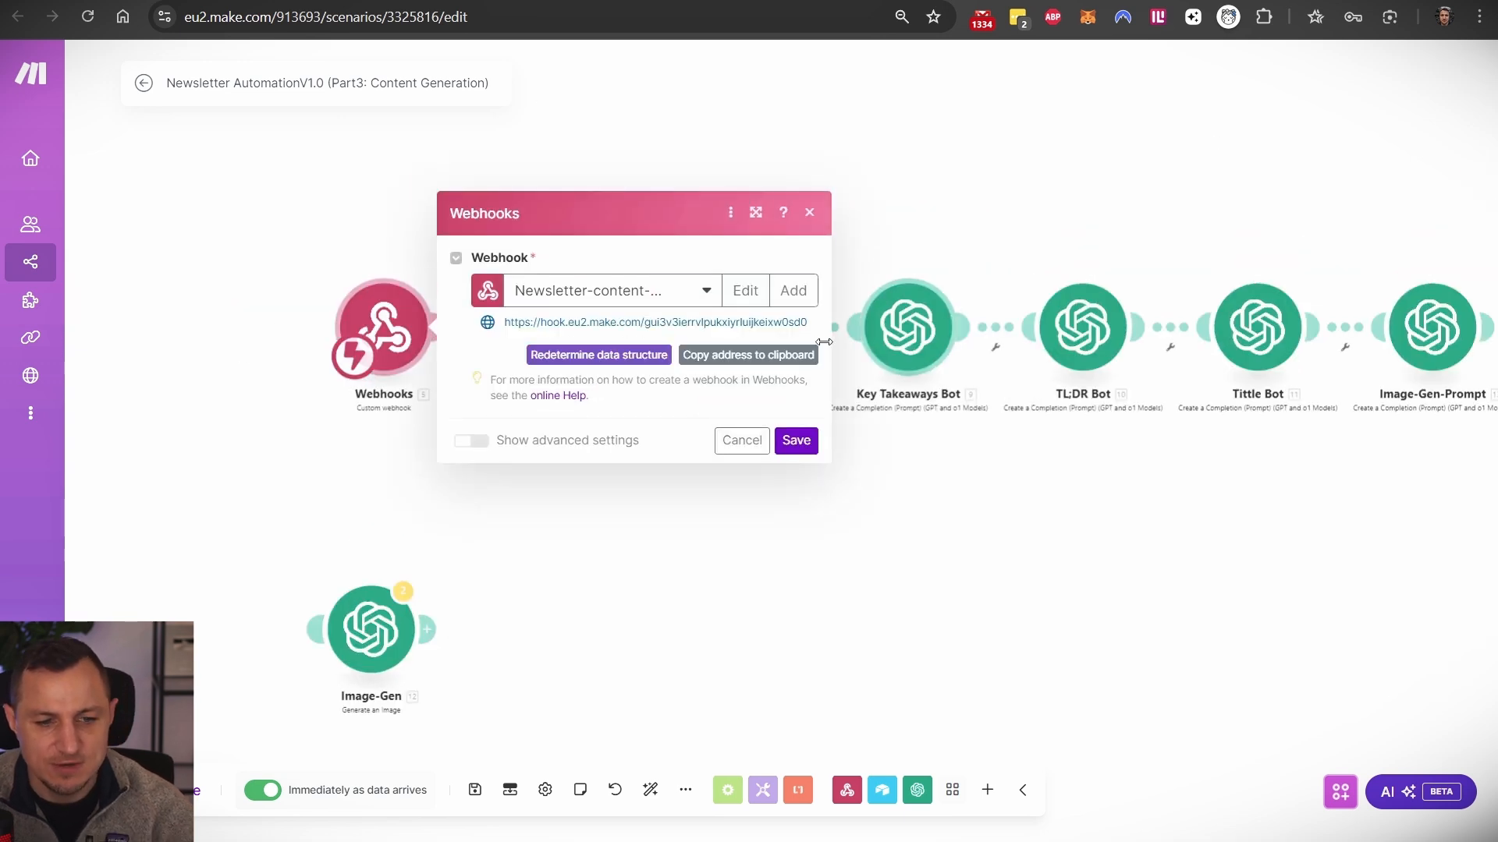
{"action": "left_click", "coordinate": [732, 362]}
- Compare the webhook URL stored in the Airtable automation's script action with Make's address
{"action": "left_click", "coordinate": [257, 1]}
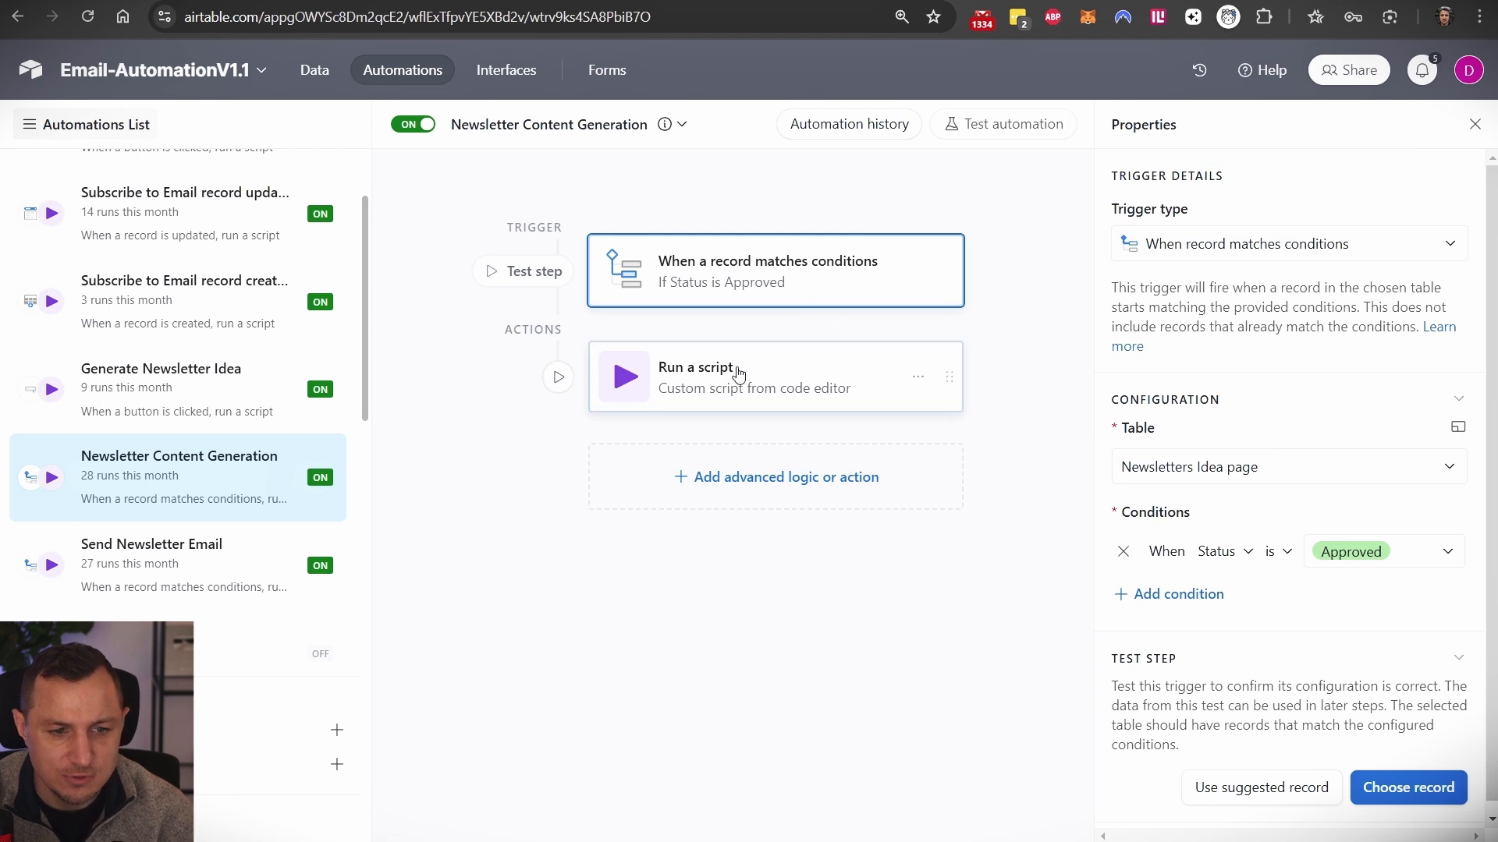
{"action": "left_click", "coordinate": [733, 373]}
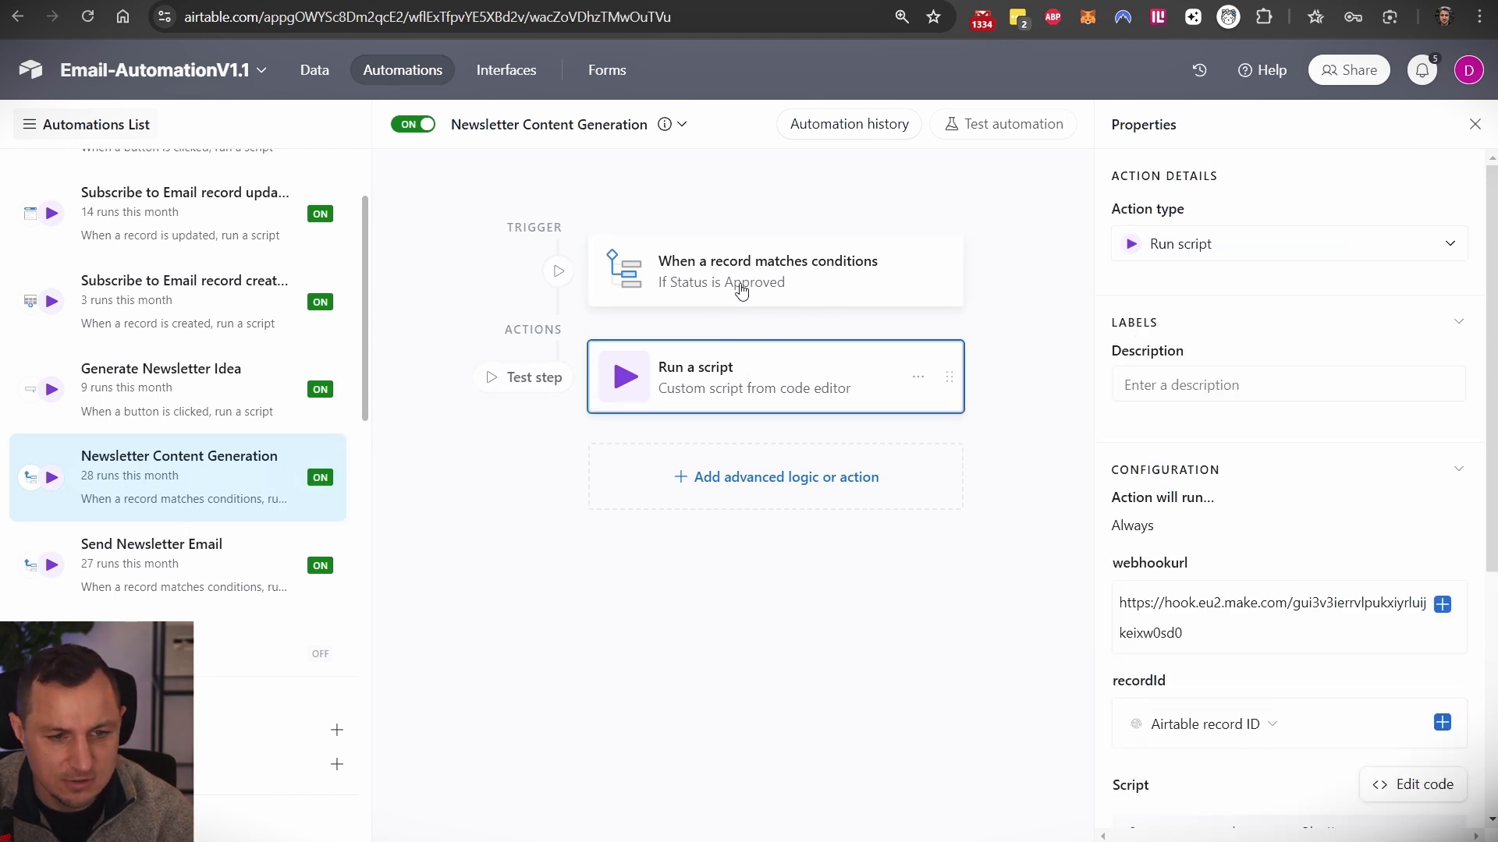
{"action": "scroll", "coordinate": [1166, 444], "scroll_direction": "down", "scroll_amount": 3}
{"action": "double_click", "coordinate": [1208, 408]}
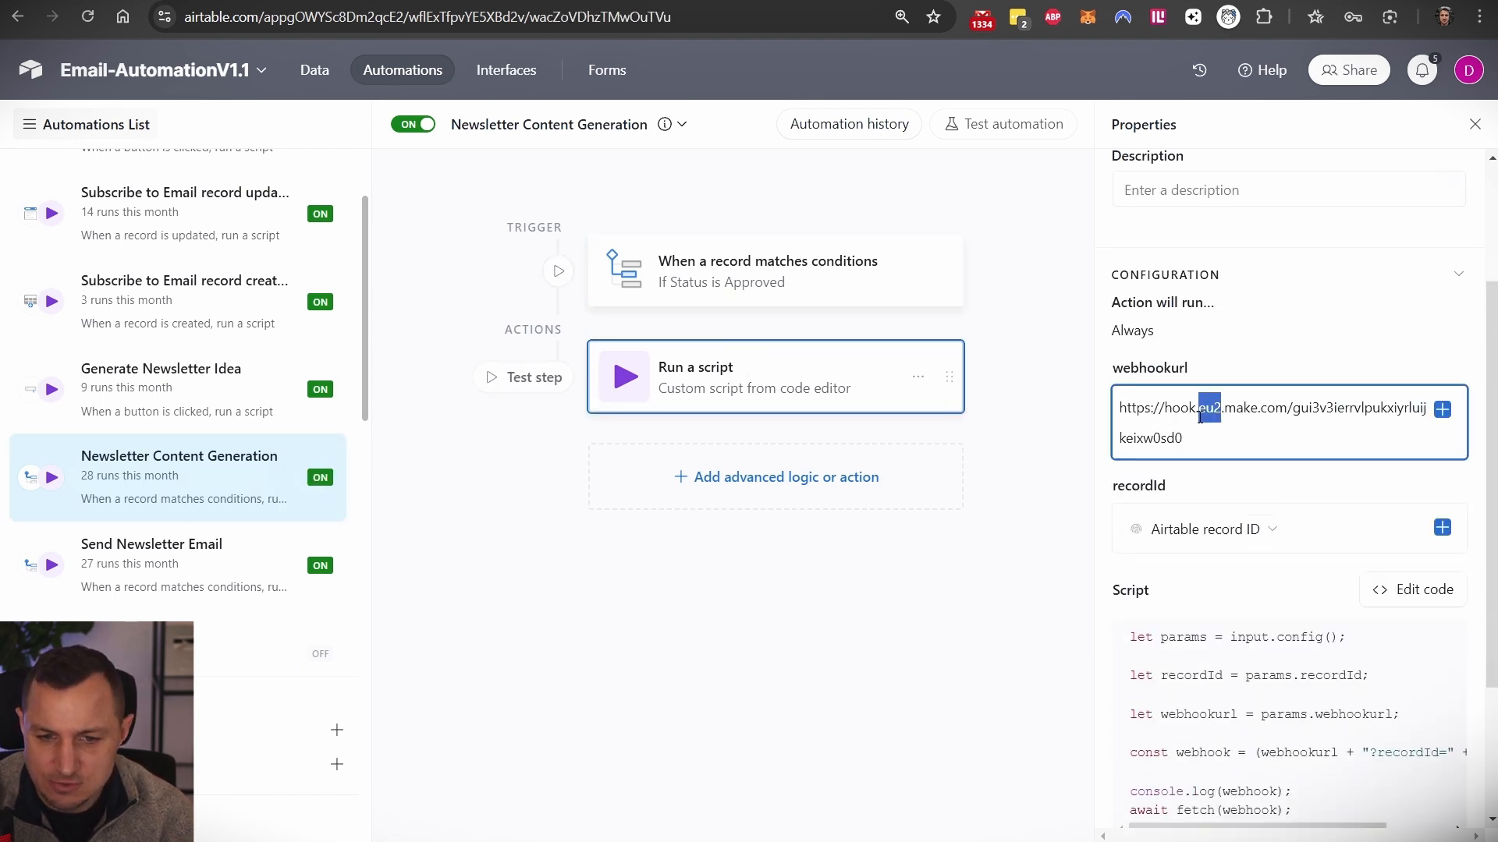
{"action": "left_click", "coordinate": [1205, 448]}
{"action": "left_click", "coordinate": [239, 0]}
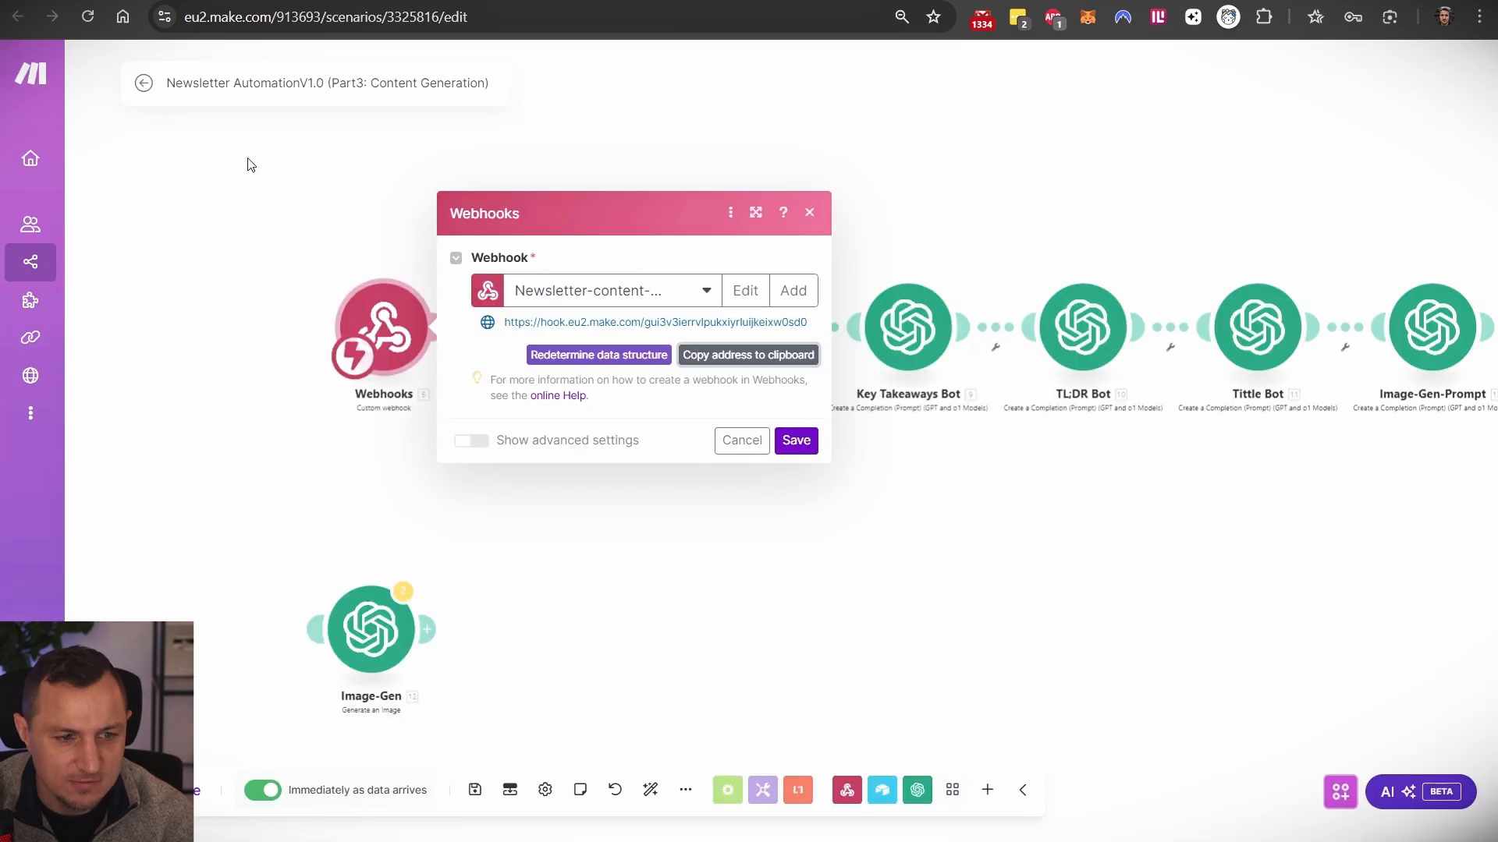
- Select the whole automation script and finish editing it
{"action": "left_click", "coordinate": [366, 2]}
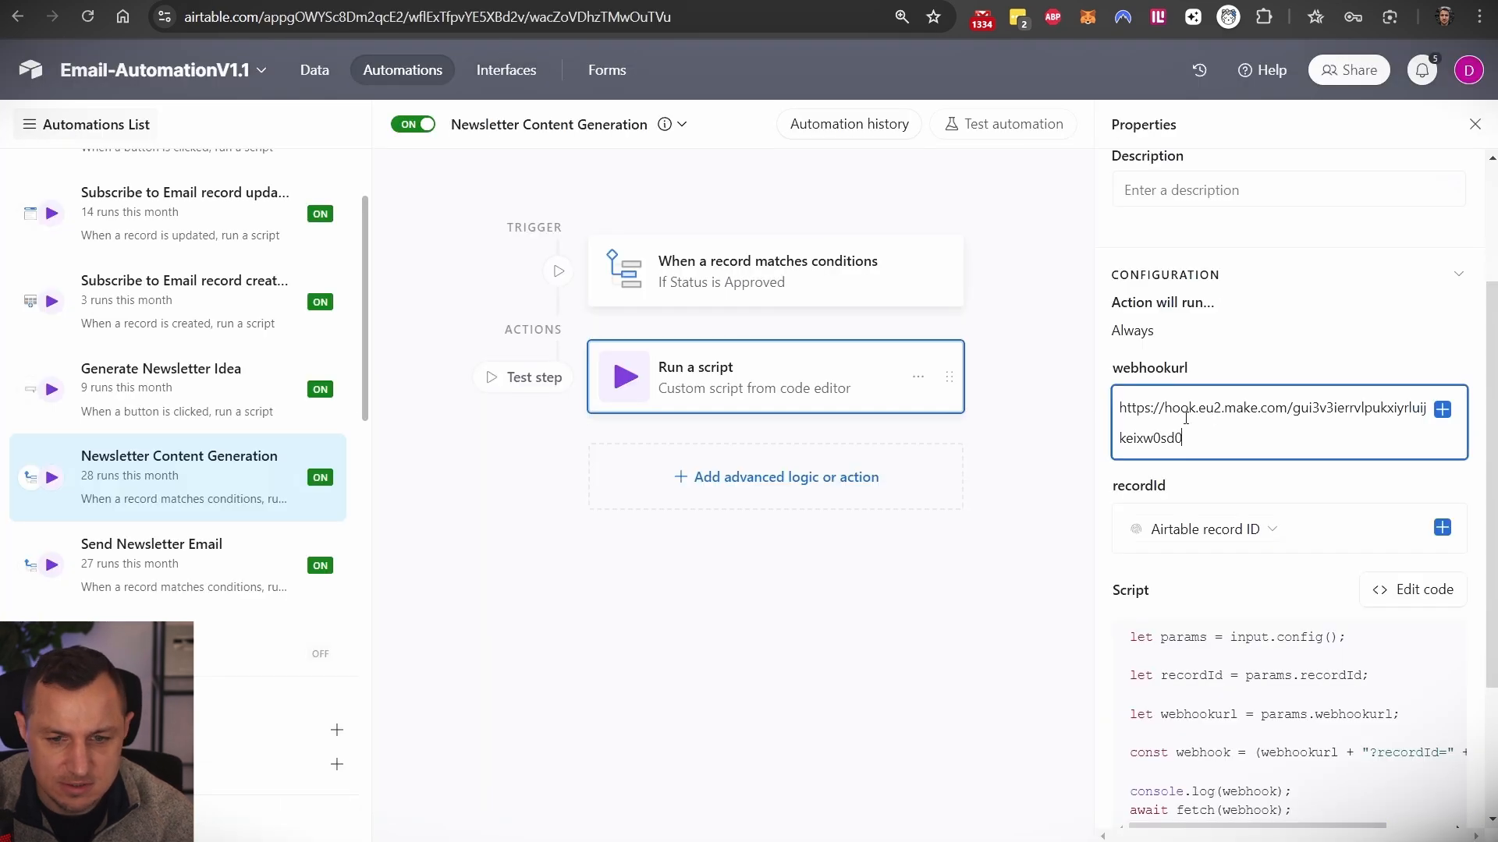
{"action": "scroll", "coordinate": [1300, 554], "scroll_direction": "down", "scroll_amount": 3}
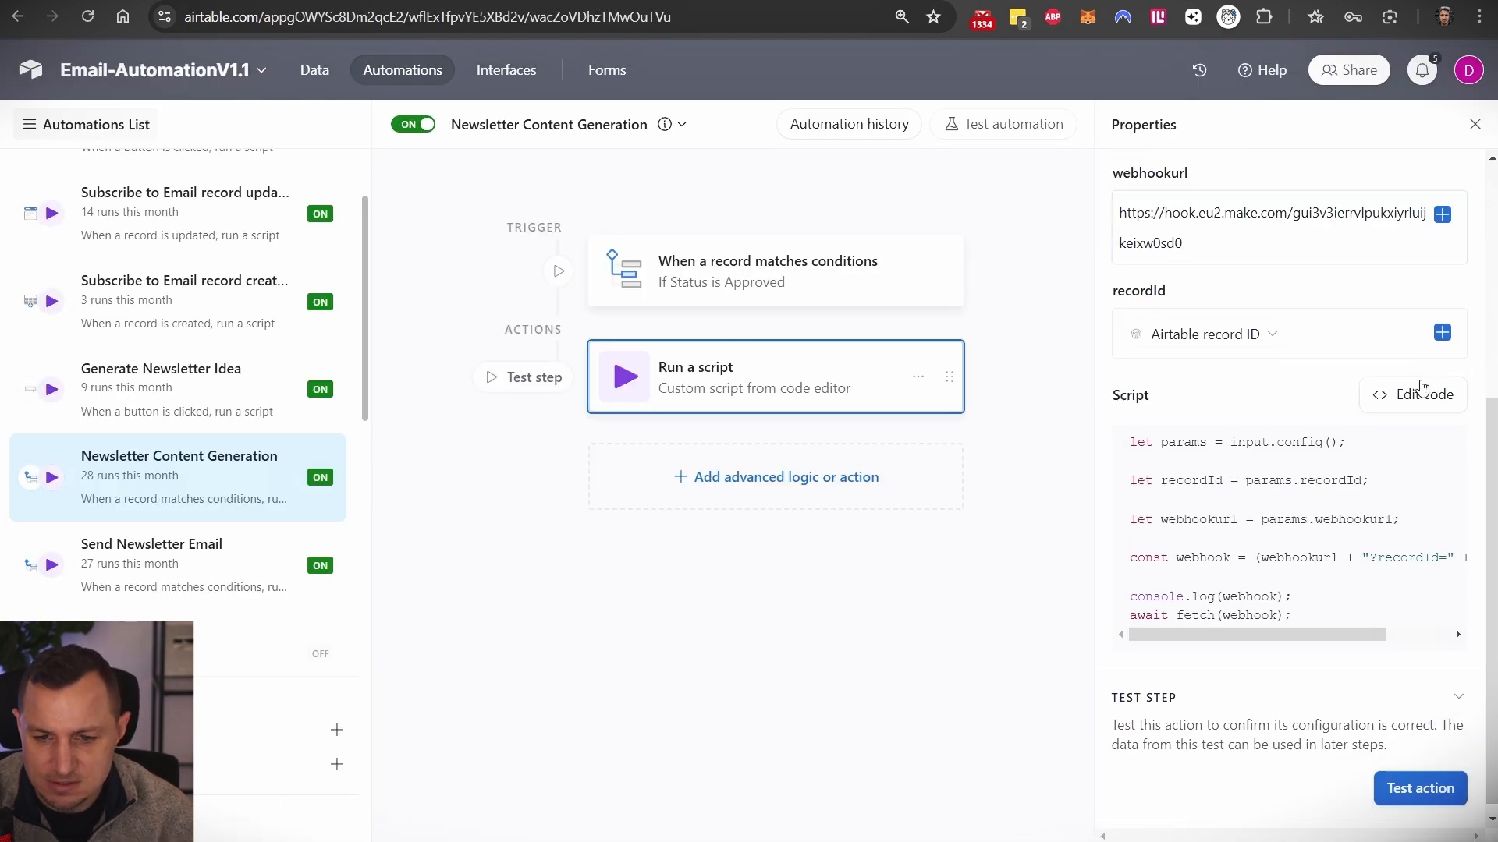
{"action": "left_click", "coordinate": [1414, 391]}
{"action": "key", "text": "ctrl+a"}
{"action": "left_click", "coordinate": [1395, 123]}
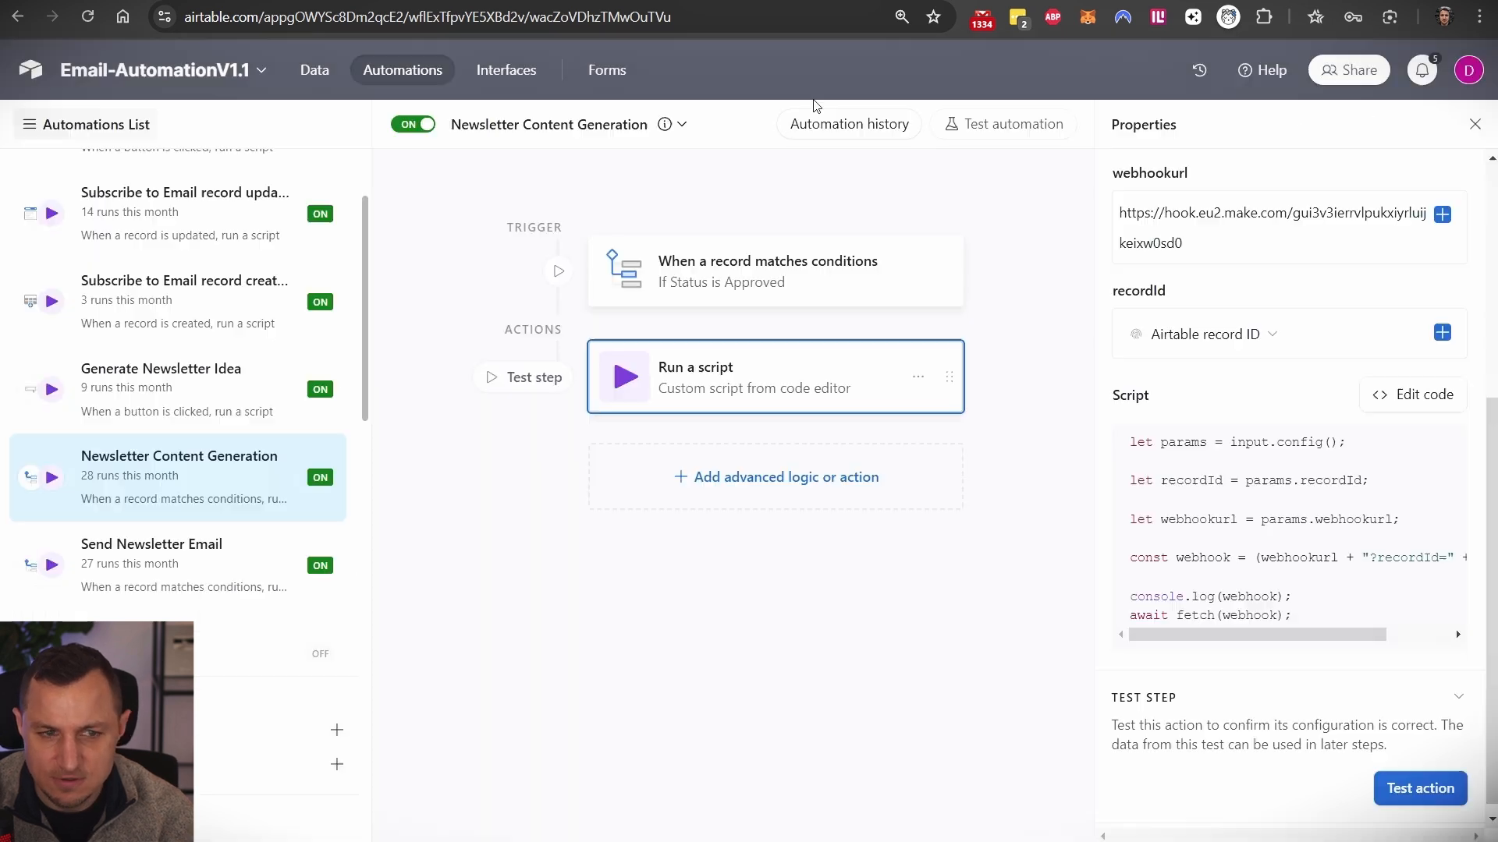
{"action": "left_click", "coordinate": [245, 1]}
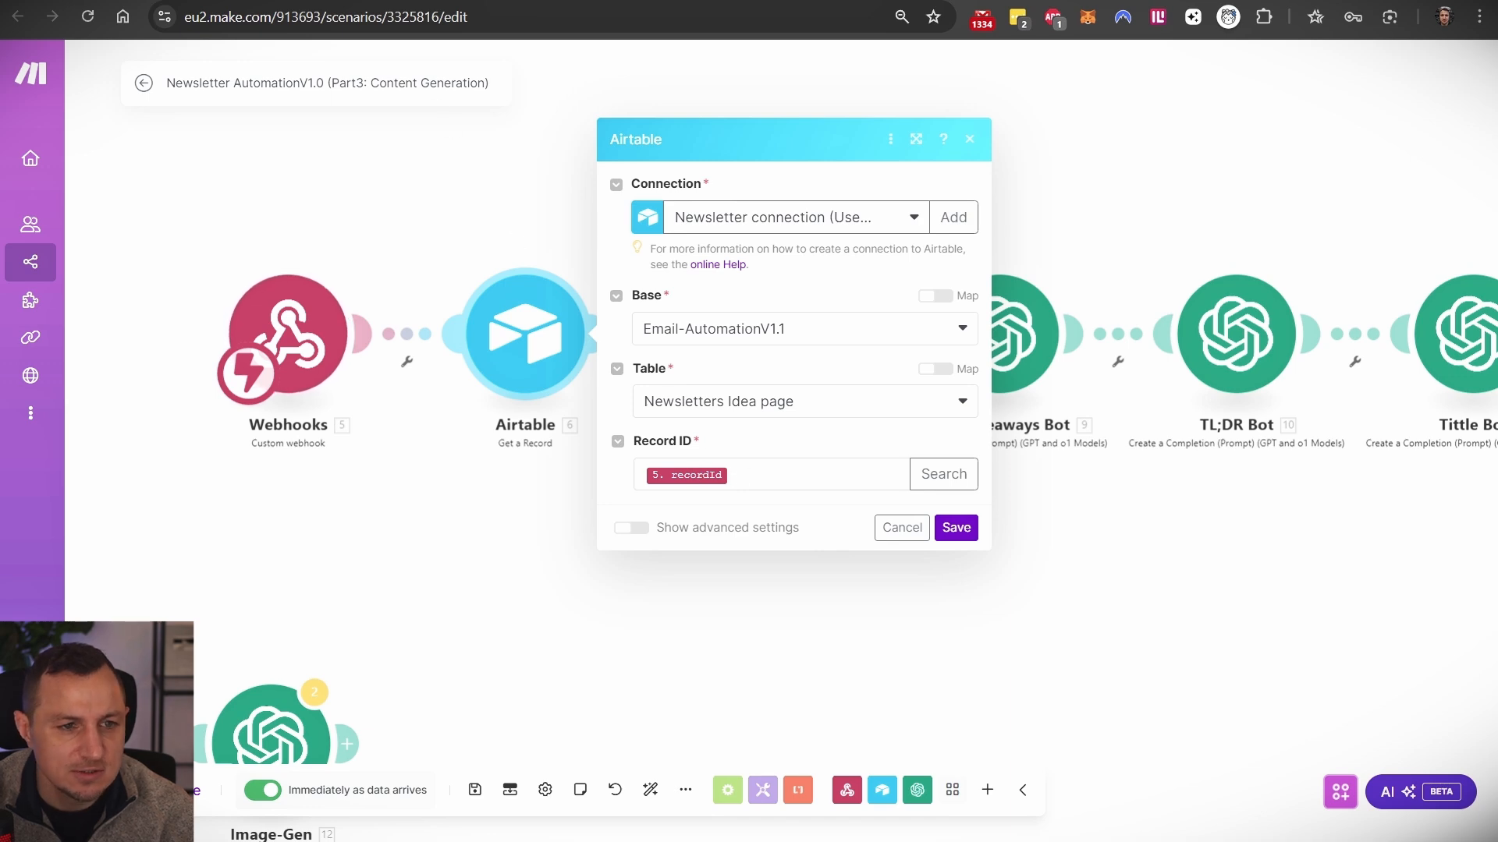
- Expand record 15 in the Newsletters Idea page table and read its 1-Liner and Summary
{"action": "left_click", "coordinate": [86, 1]}
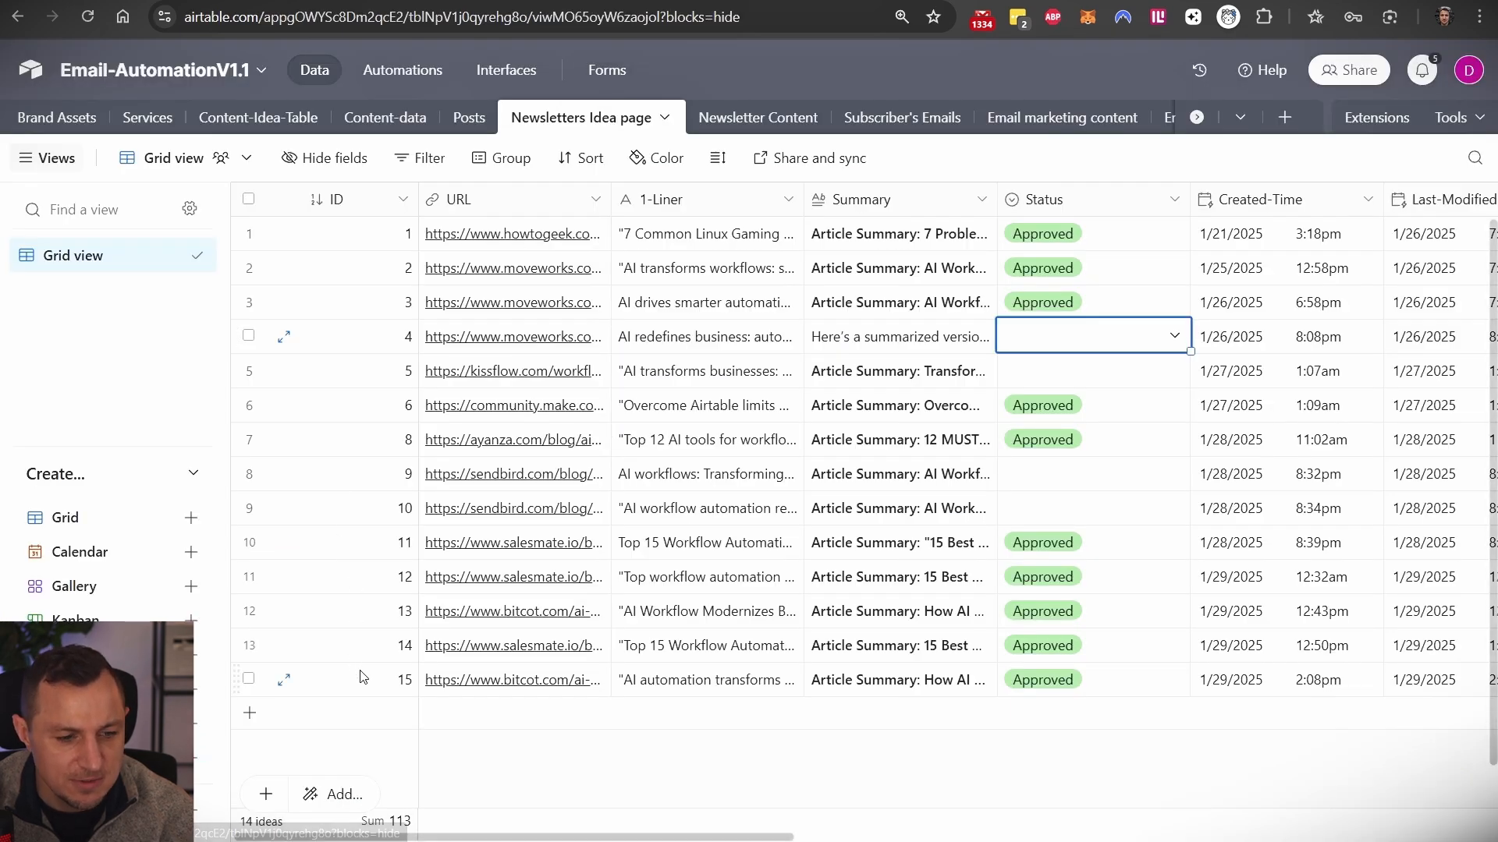
{"action": "left_click", "coordinate": [387, 687]}
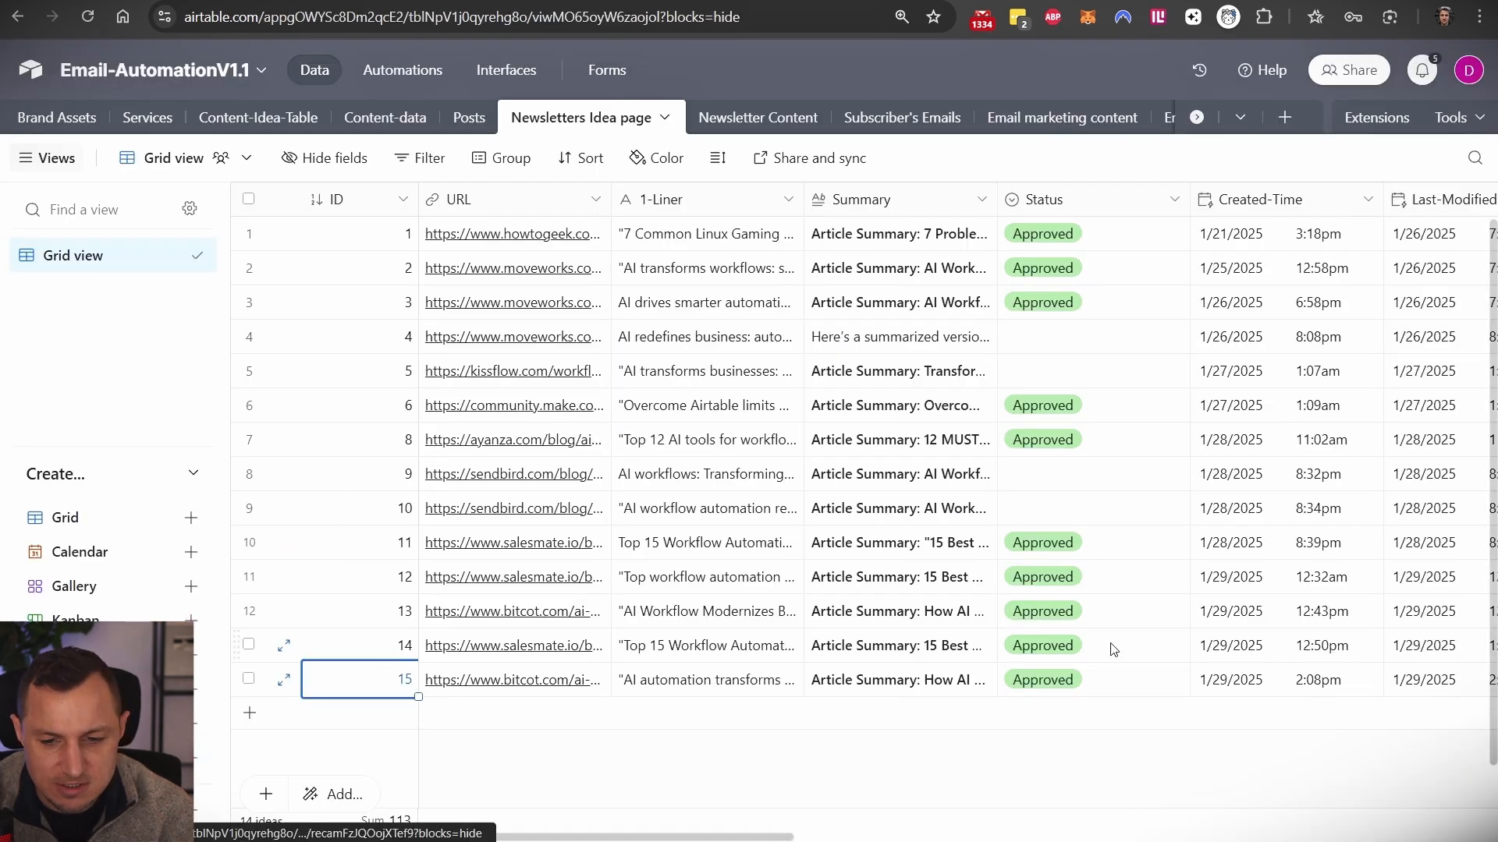
{"action": "scroll", "coordinate": [1068, 654], "scroll_direction": "right", "scroll_amount": 10}
{"action": "scroll", "coordinate": [1248, 658], "scroll_direction": "left", "scroll_amount": 3}
{"action": "scroll", "coordinate": [1250, 658], "scroll_direction": "left", "scroll_amount": 10}
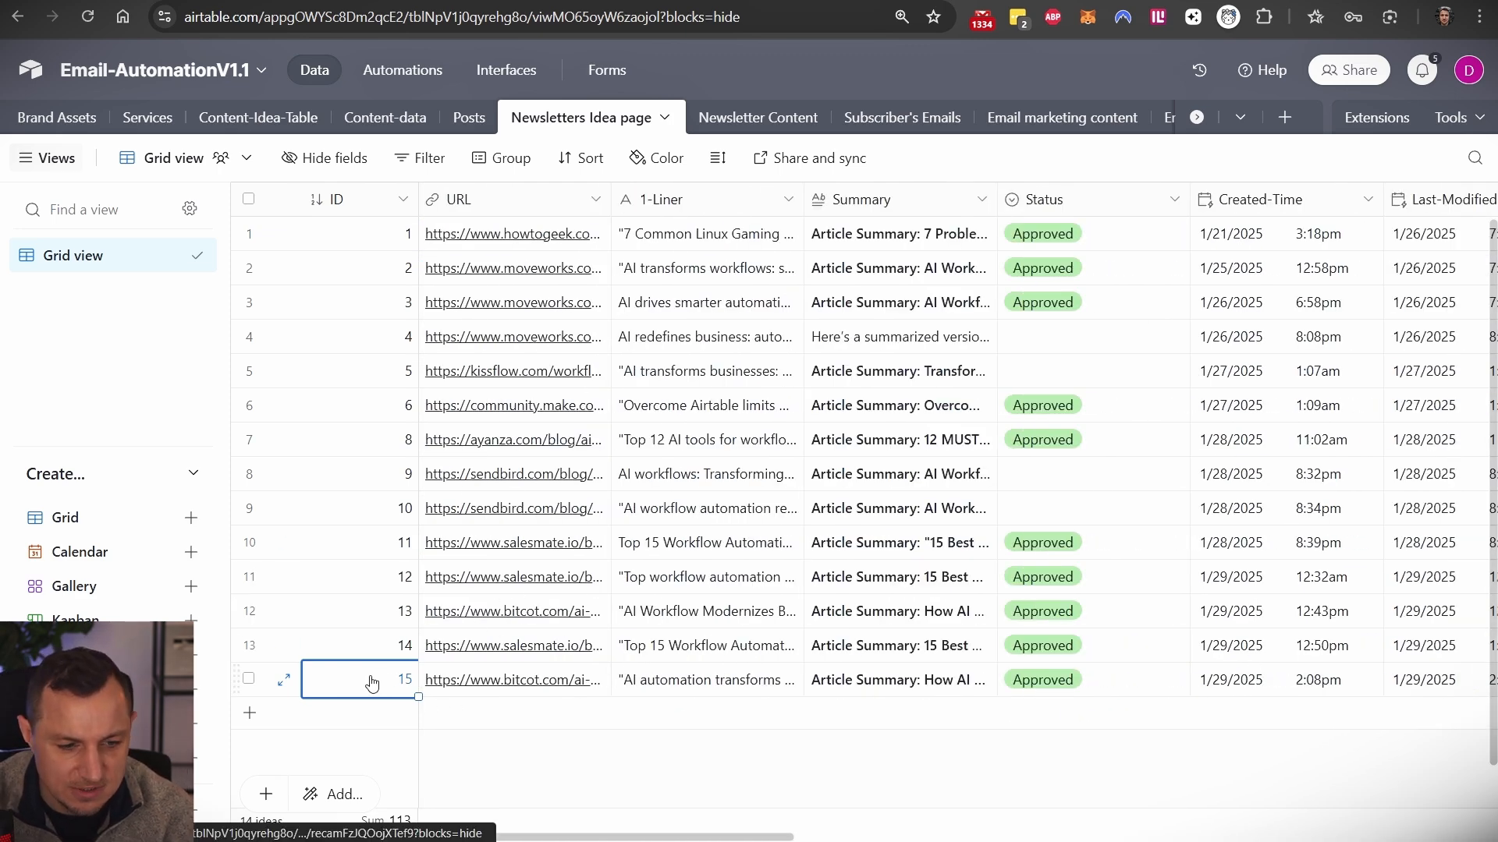
{"action": "left_click", "coordinate": [285, 679]}
{"action": "scroll", "coordinate": [561, 367], "scroll_direction": "down", "scroll_amount": 12}
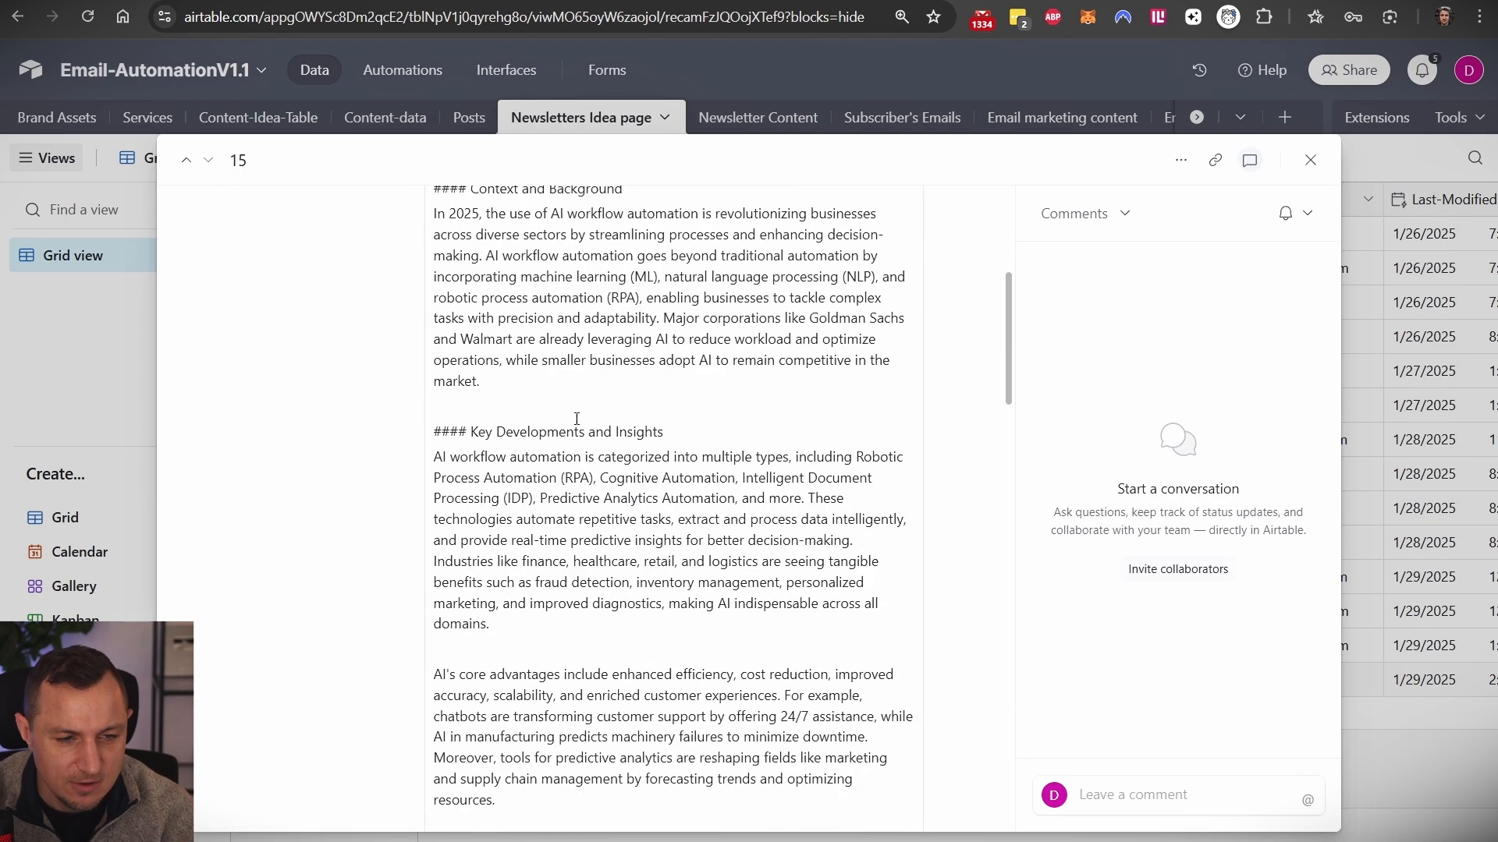
{"action": "scroll", "coordinate": [561, 337], "scroll_direction": "up", "scroll_amount": 10}
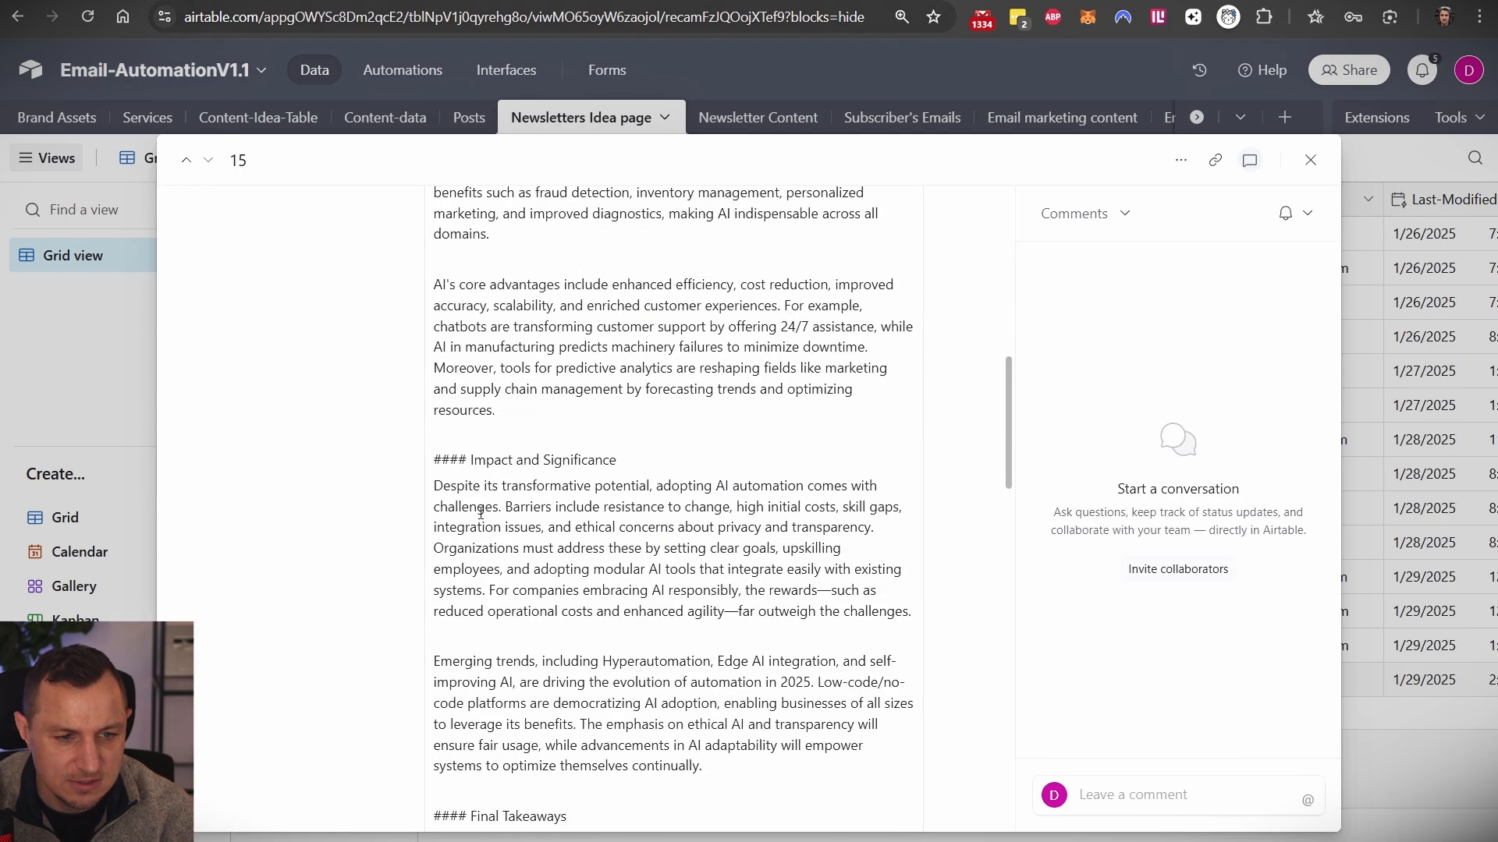
{"action": "scroll", "coordinate": [555, 404], "scroll_direction": "up", "scroll_amount": 5}
{"action": "double_click", "coordinate": [492, 426]}
{"action": "left_click", "coordinate": [502, 549]}
- Close the Airtable record module and open the Bullet Point Bot's OpenAI settings
{"action": "left_click", "coordinate": [261, 1]}
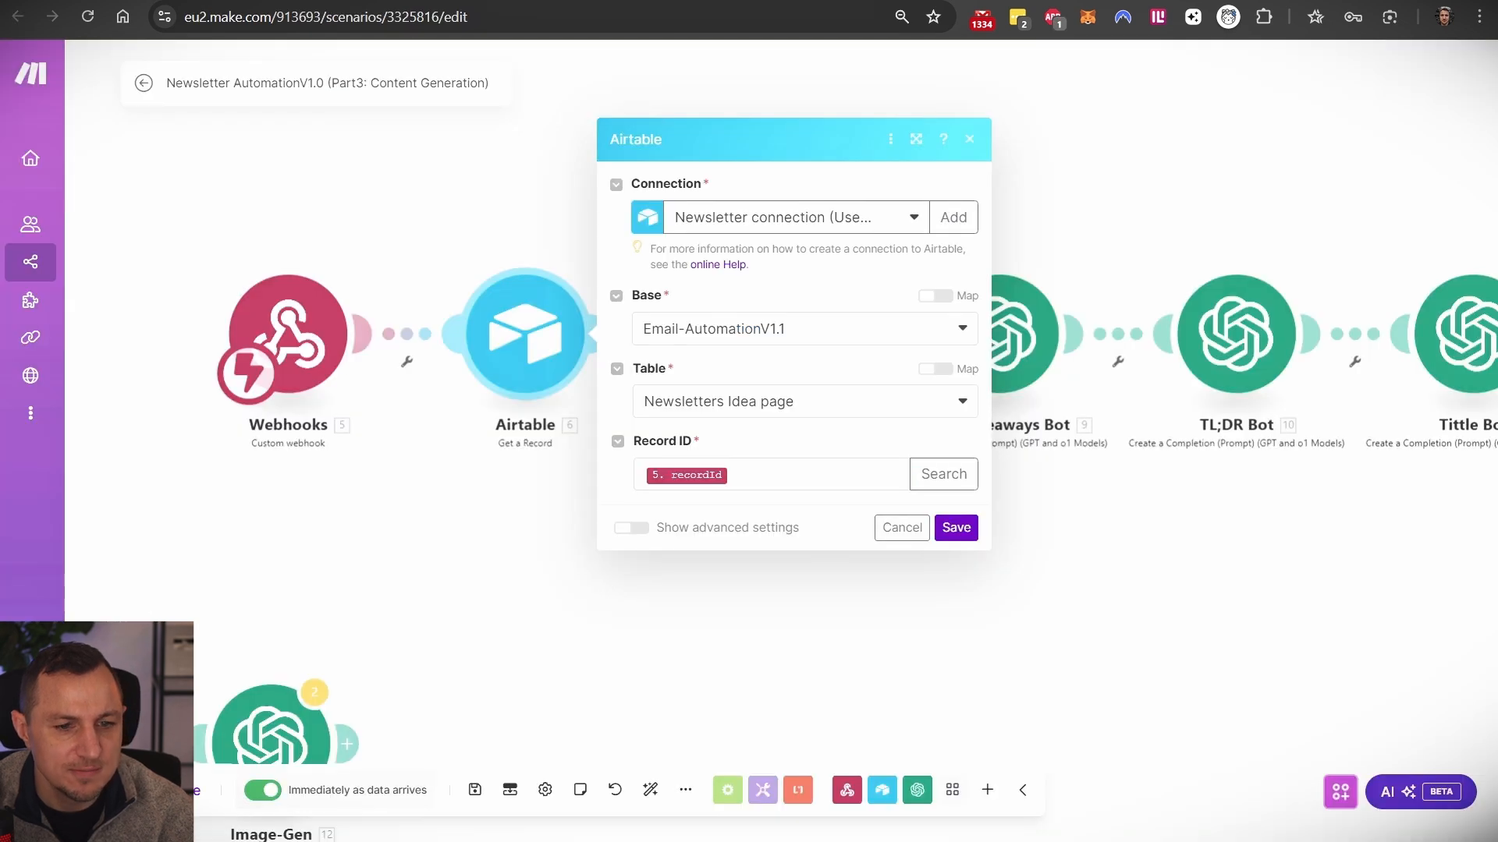
{"action": "left_click", "coordinate": [591, 557]}
{"action": "left_click", "coordinate": [760, 334]}
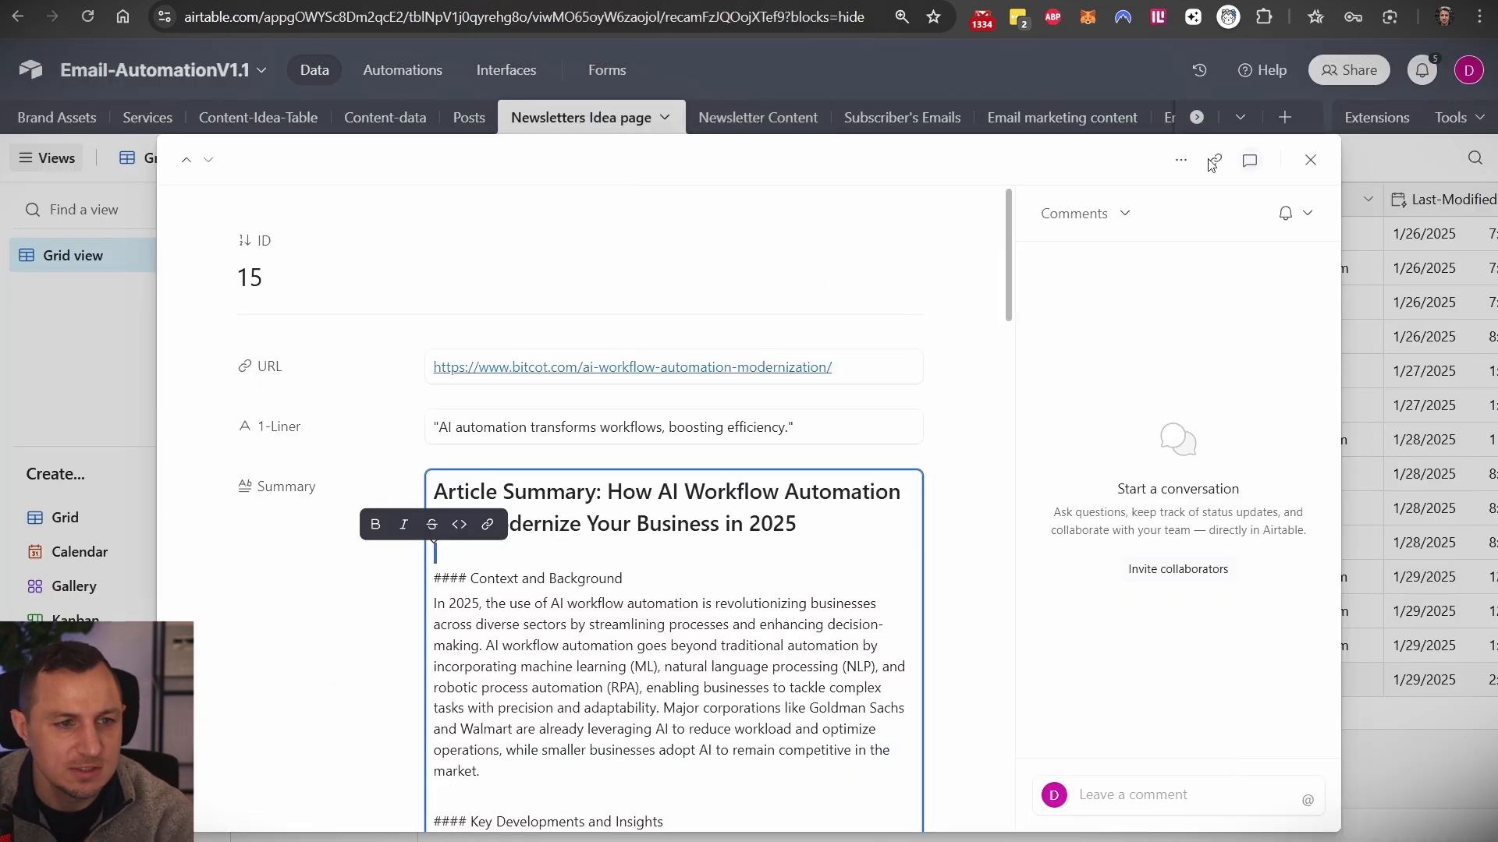
- Browse Airtable's Newsletter Content table, then return to the Bullet Point Bot settings
{"action": "left_click", "coordinate": [1311, 159]}
{"action": "left_click", "coordinate": [705, 119]}
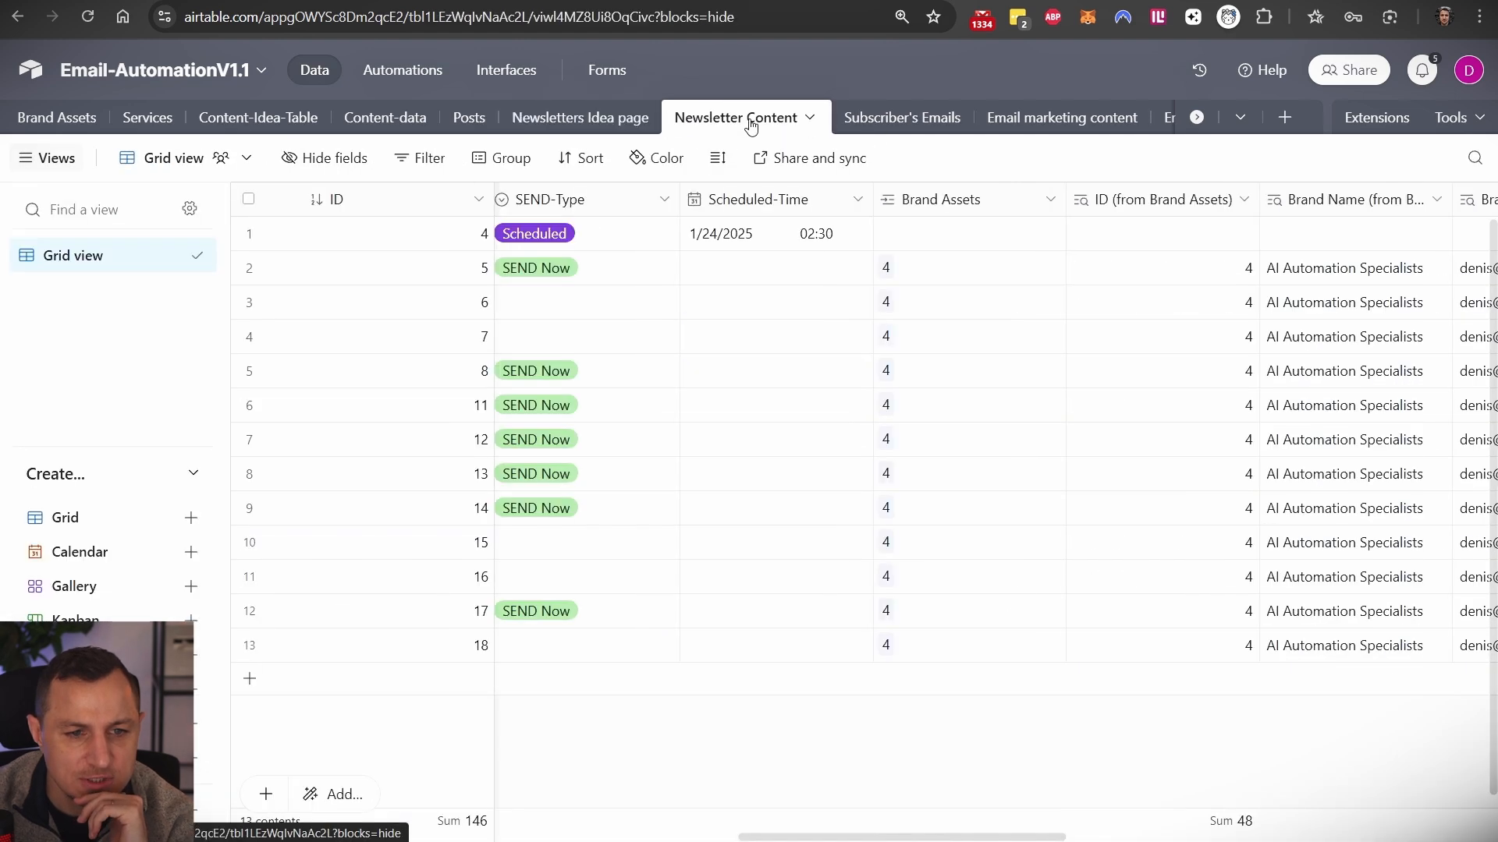
{"action": "scroll", "coordinate": [769, 311], "scroll_direction": "left", "scroll_amount": 15}
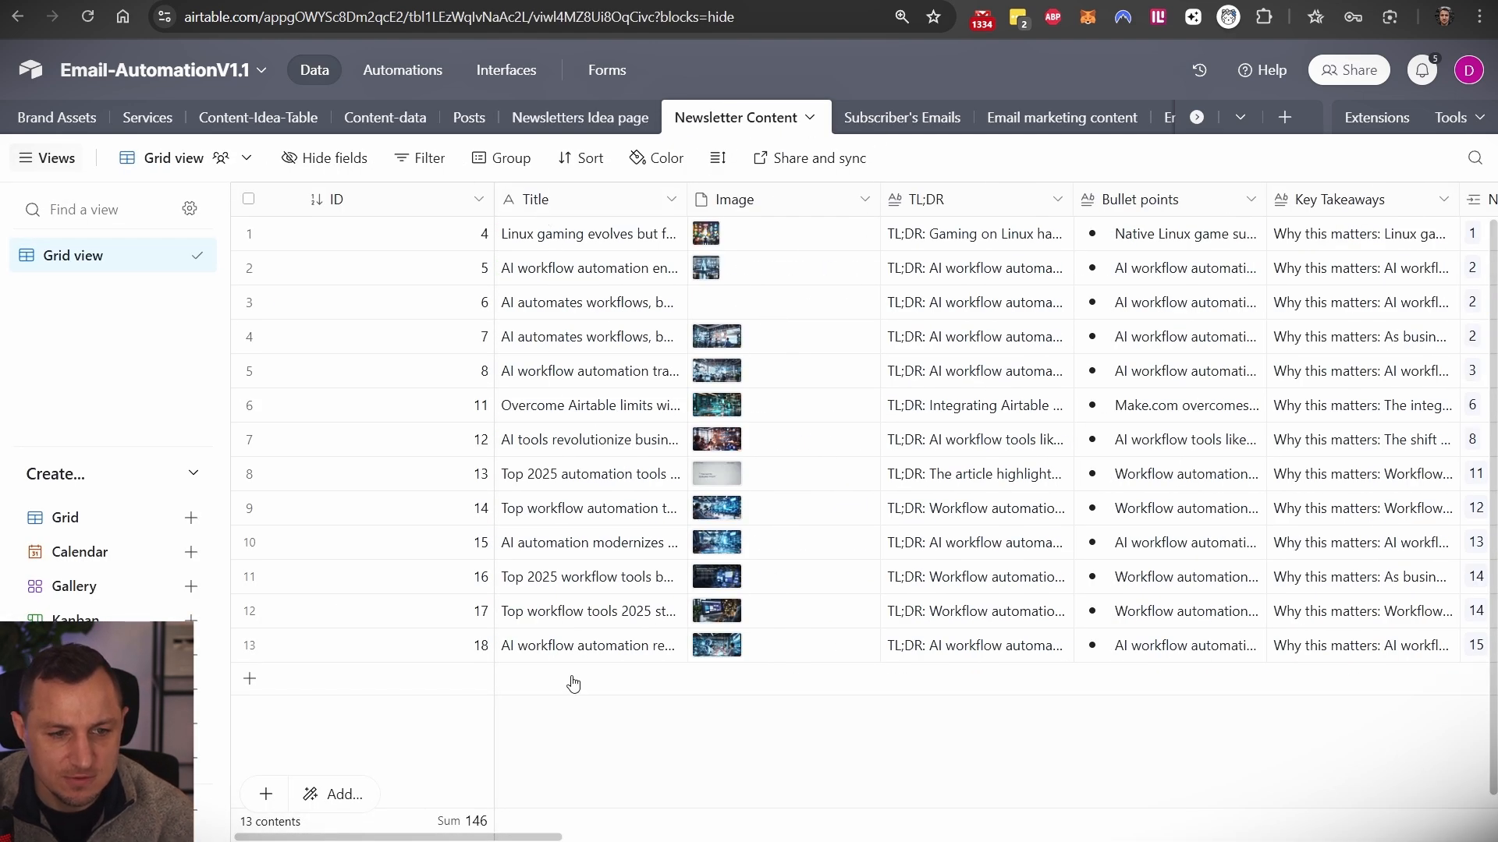
{"action": "scroll", "coordinate": [959, 207], "scroll_direction": "right", "scroll_amount": 3}
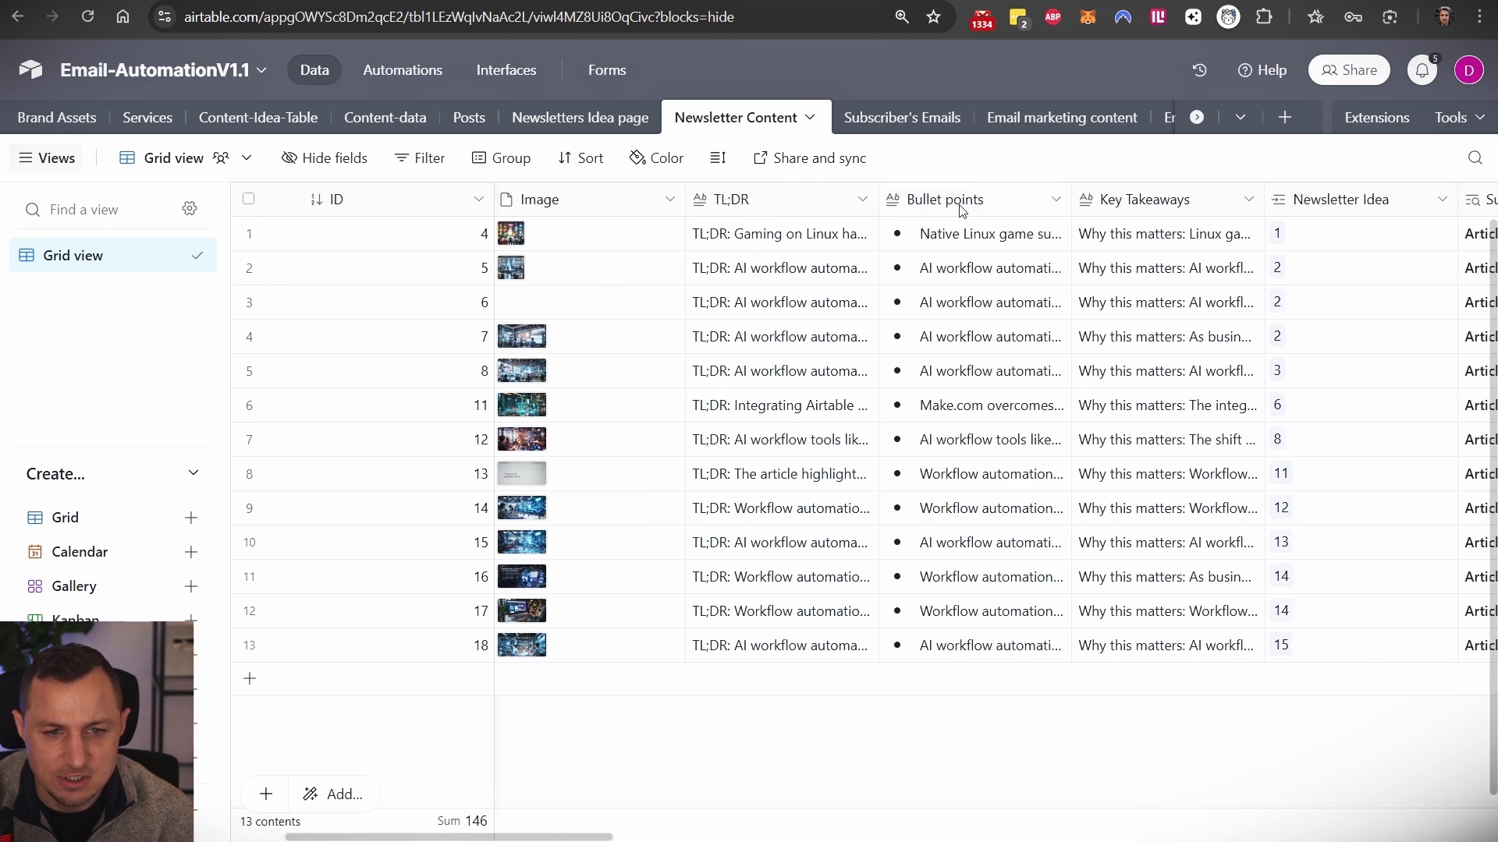
{"action": "scroll", "coordinate": [1123, 214], "scroll_direction": "right", "scroll_amount": 2}
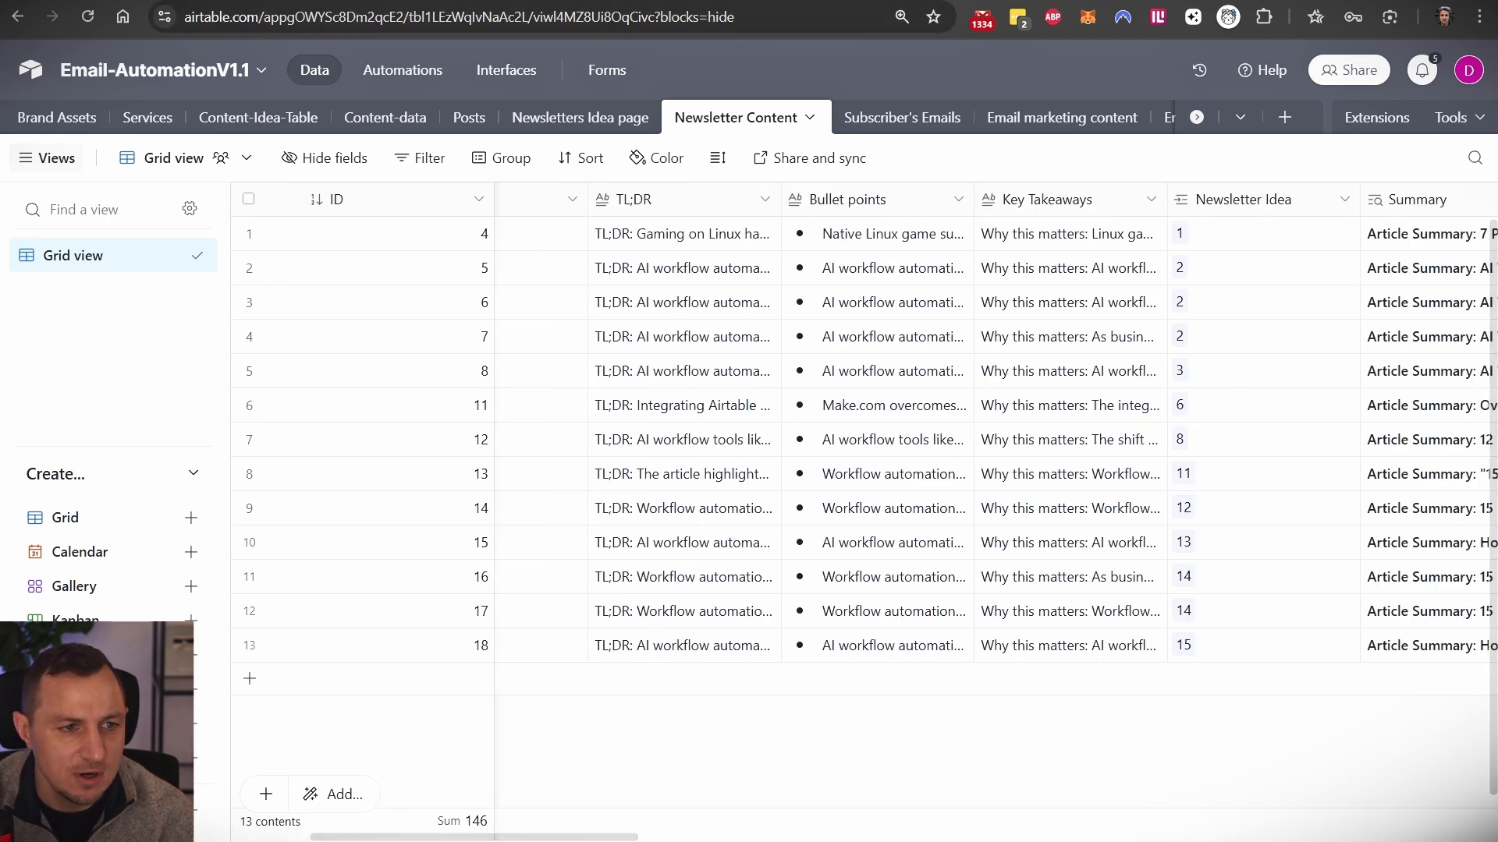
{"action": "key", "text": "ctrl+Tab"}
{"action": "scroll", "coordinate": [1043, 562], "scroll_direction": "down", "scroll_amount": 1}
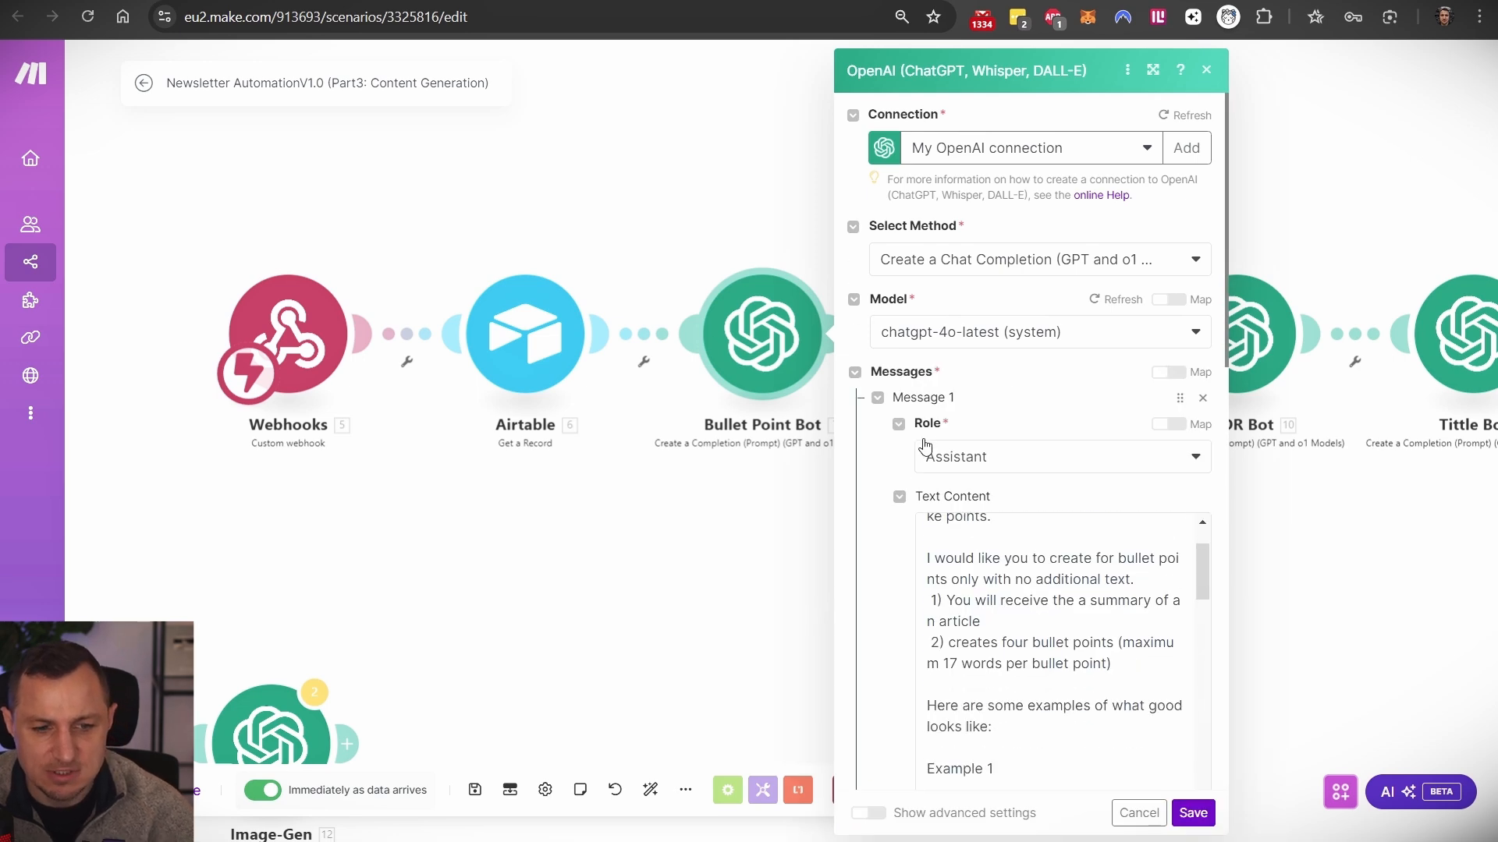
- Scroll through the Bullet Point Bot's prompt messages
{"action": "scroll", "coordinate": [1059, 592], "scroll_direction": "down", "scroll_amount": 6}
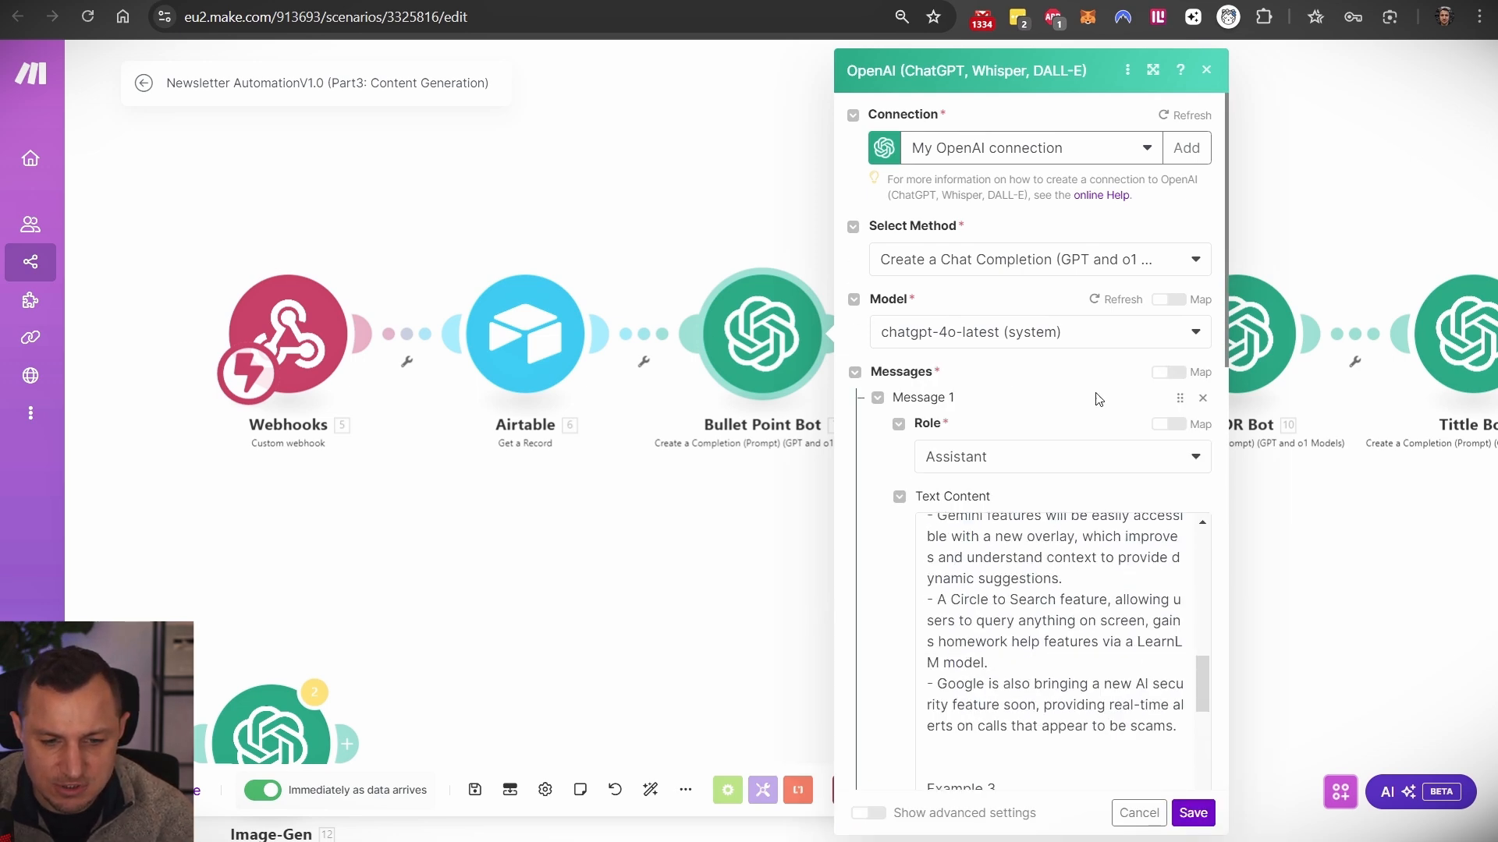
{"action": "scroll", "coordinate": [1114, 415], "scroll_direction": "down", "scroll_amount": 3}
{"action": "scroll", "coordinate": [1001, 326], "scroll_direction": "down", "scroll_amount": 10}
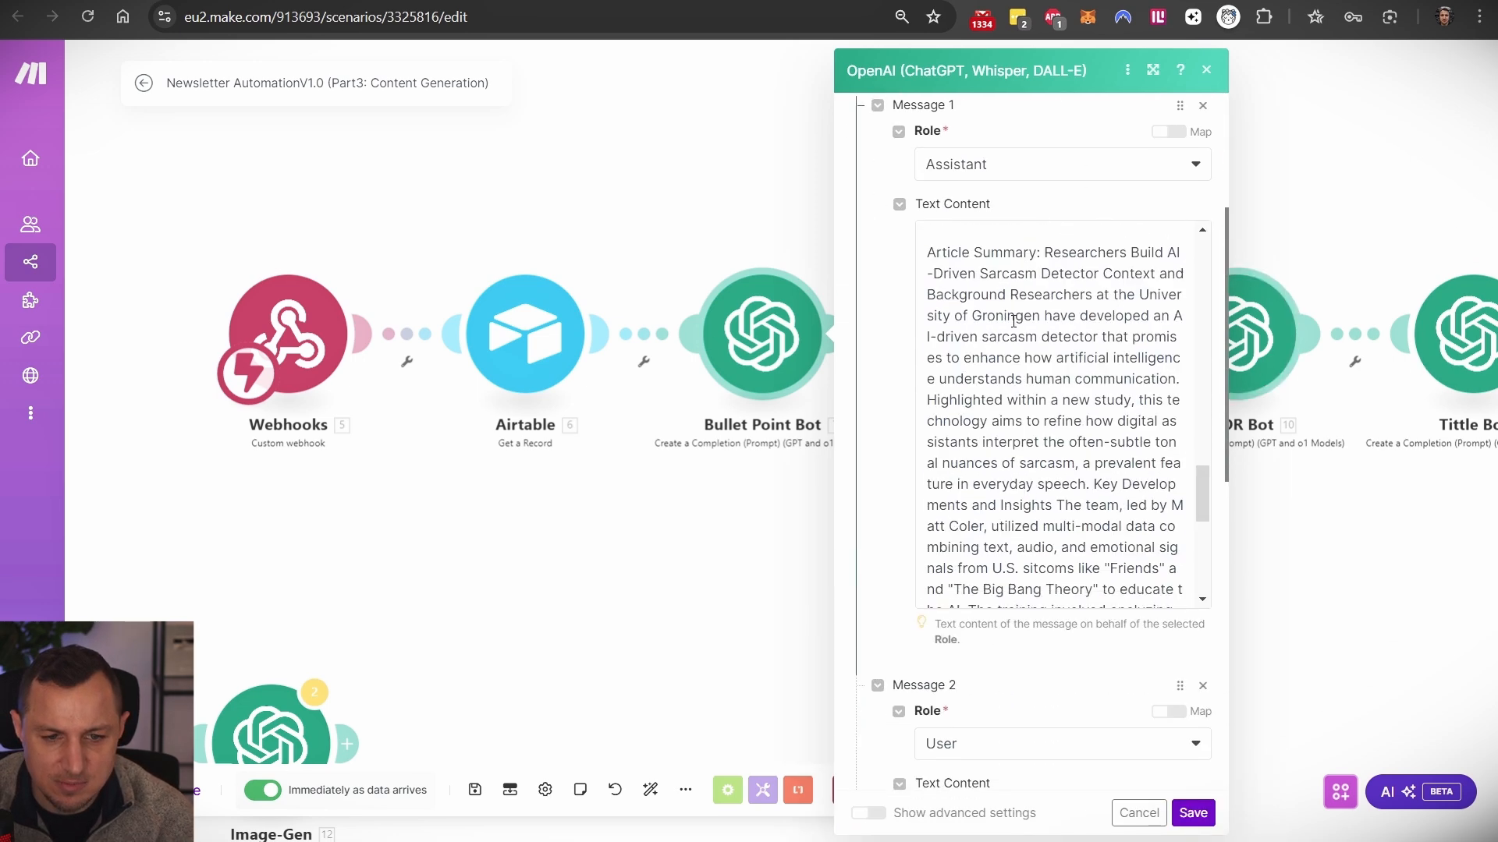
{"action": "scroll", "coordinate": [1014, 351], "scroll_direction": "down", "scroll_amount": 4}
{"action": "scroll", "coordinate": [1199, 567], "scroll_direction": "up", "scroll_amount": 2}
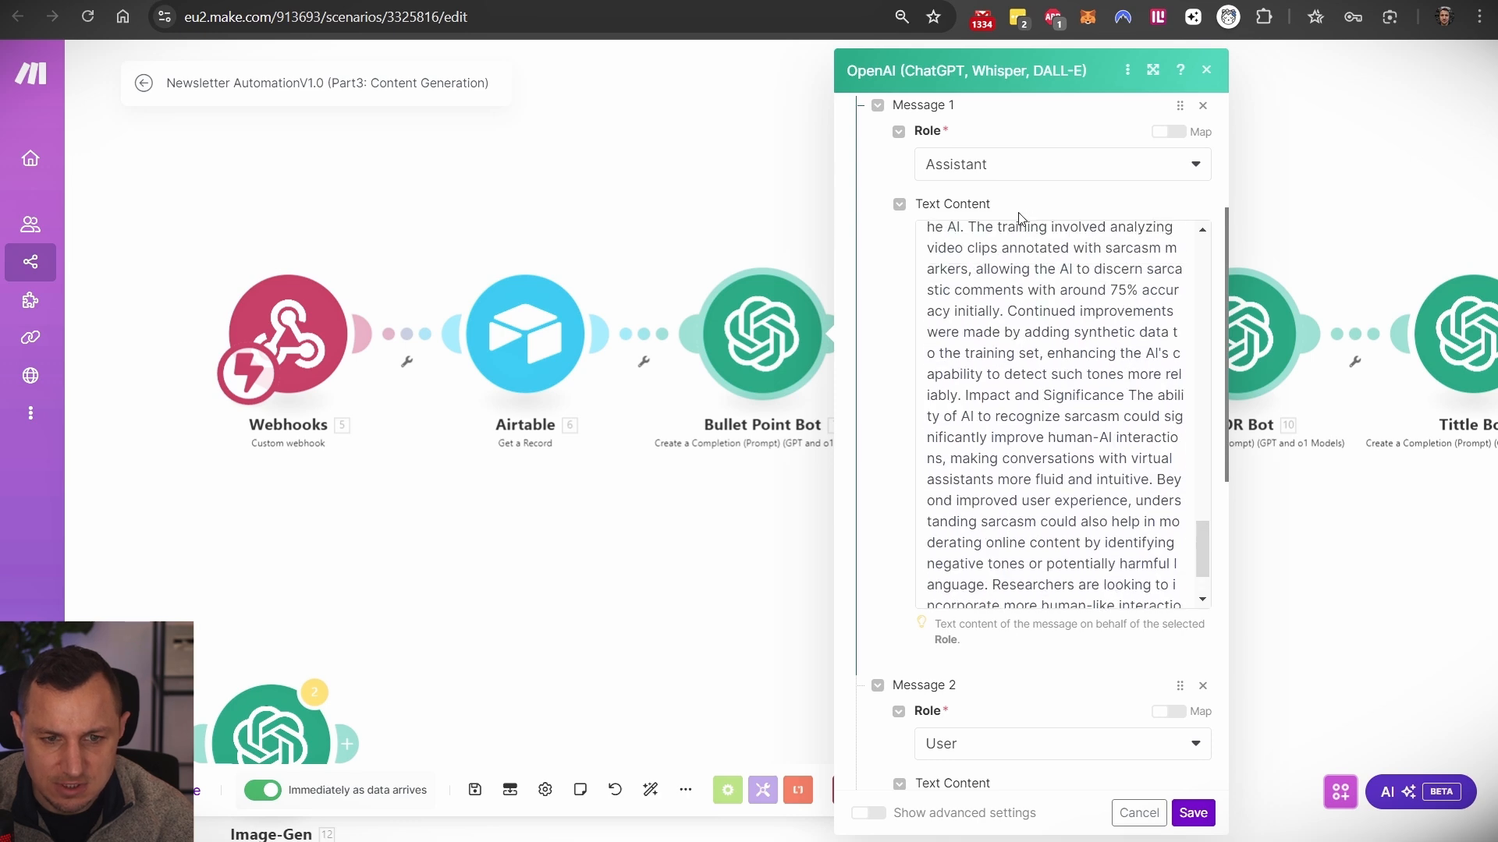
{"action": "scroll", "coordinate": [1187, 460], "scroll_direction": "up", "scroll_amount": 4}
{"action": "scroll", "coordinate": [1033, 479], "scroll_direction": "down", "scroll_amount": 10}
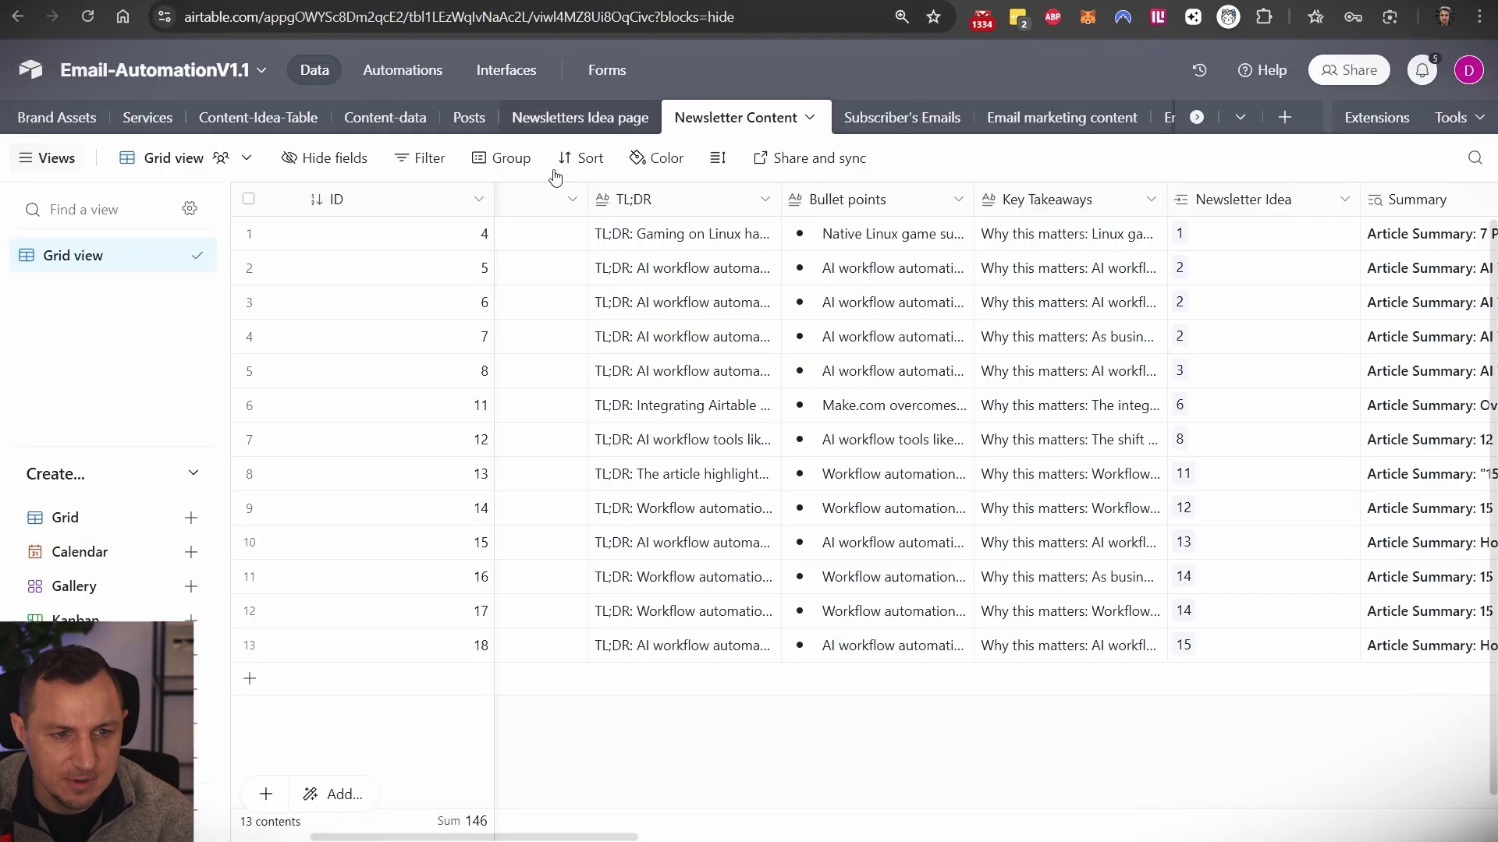
- Compare the first idea's Summary with Message 2's translation line, then close the settings
{"action": "left_click", "coordinate": [579, 117]}
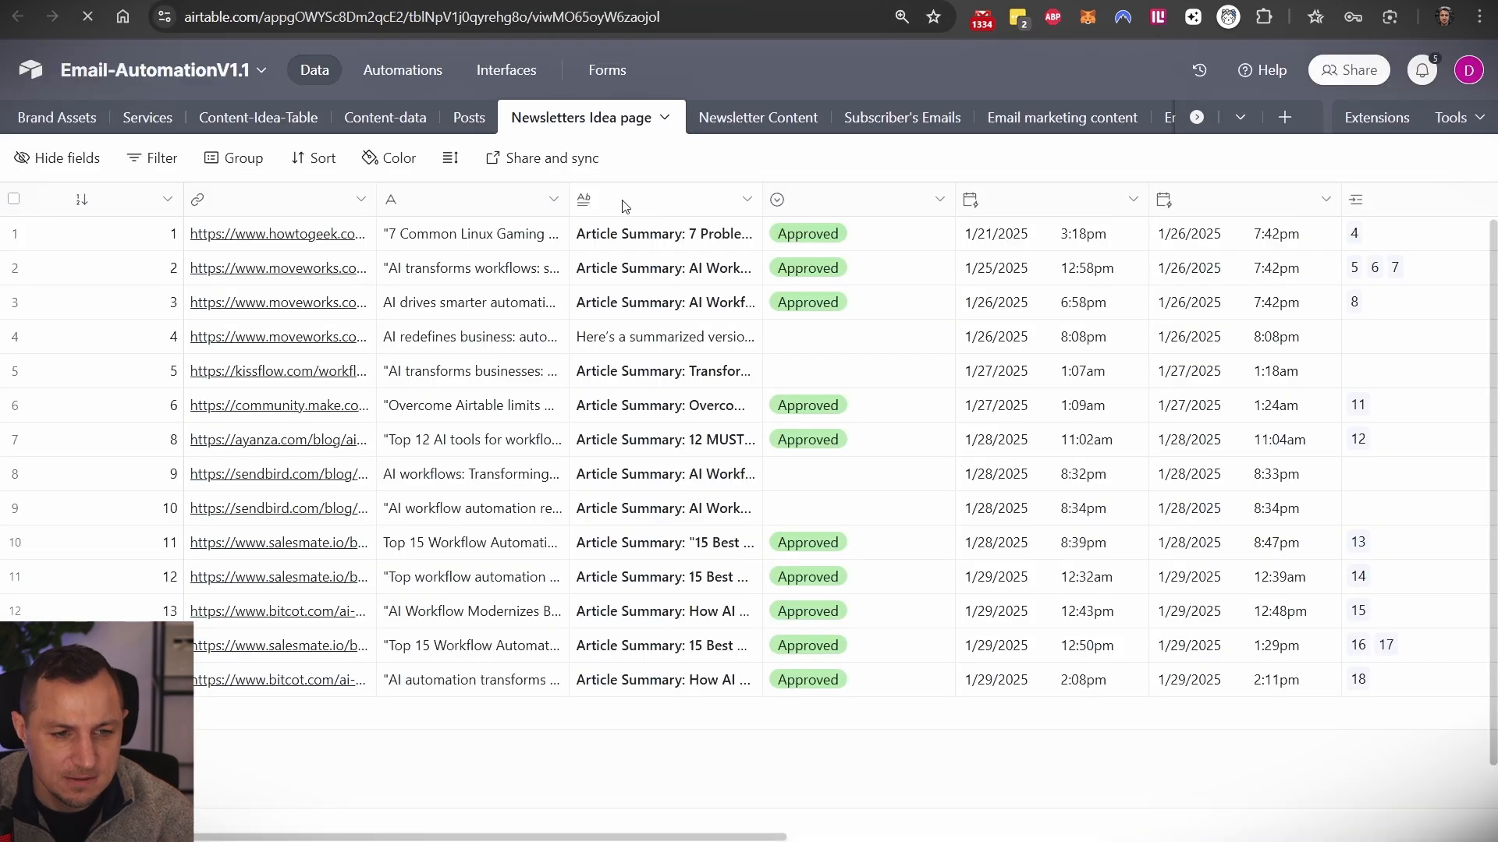
{"action": "triple_click", "coordinate": [880, 245]}
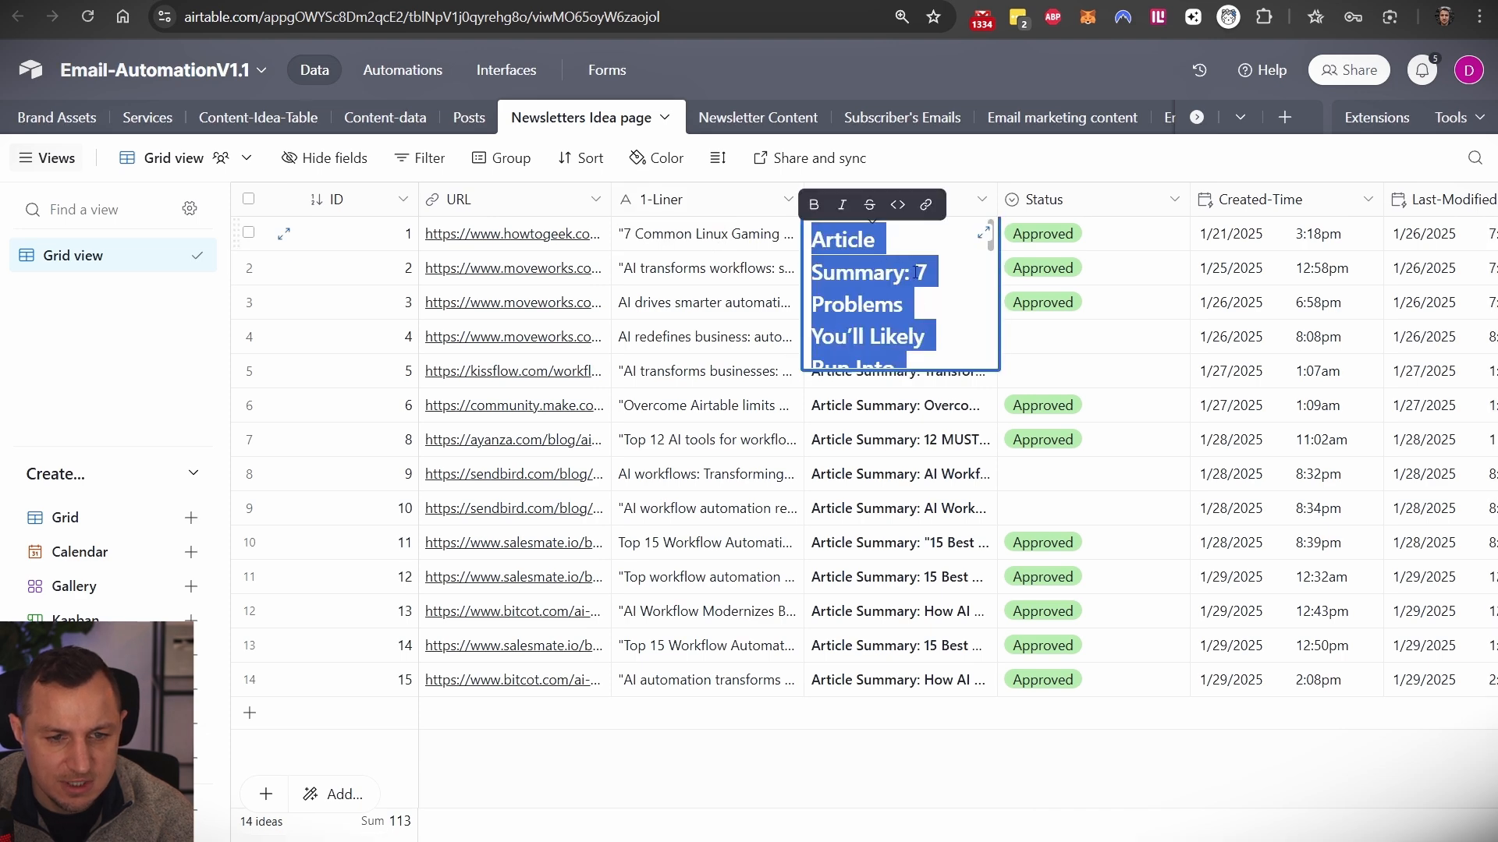
{"action": "left_click", "coordinate": [983, 232]}
{"action": "key", "text": "ctrl+a"}
{"action": "key", "text": "ctrl+Tab"}
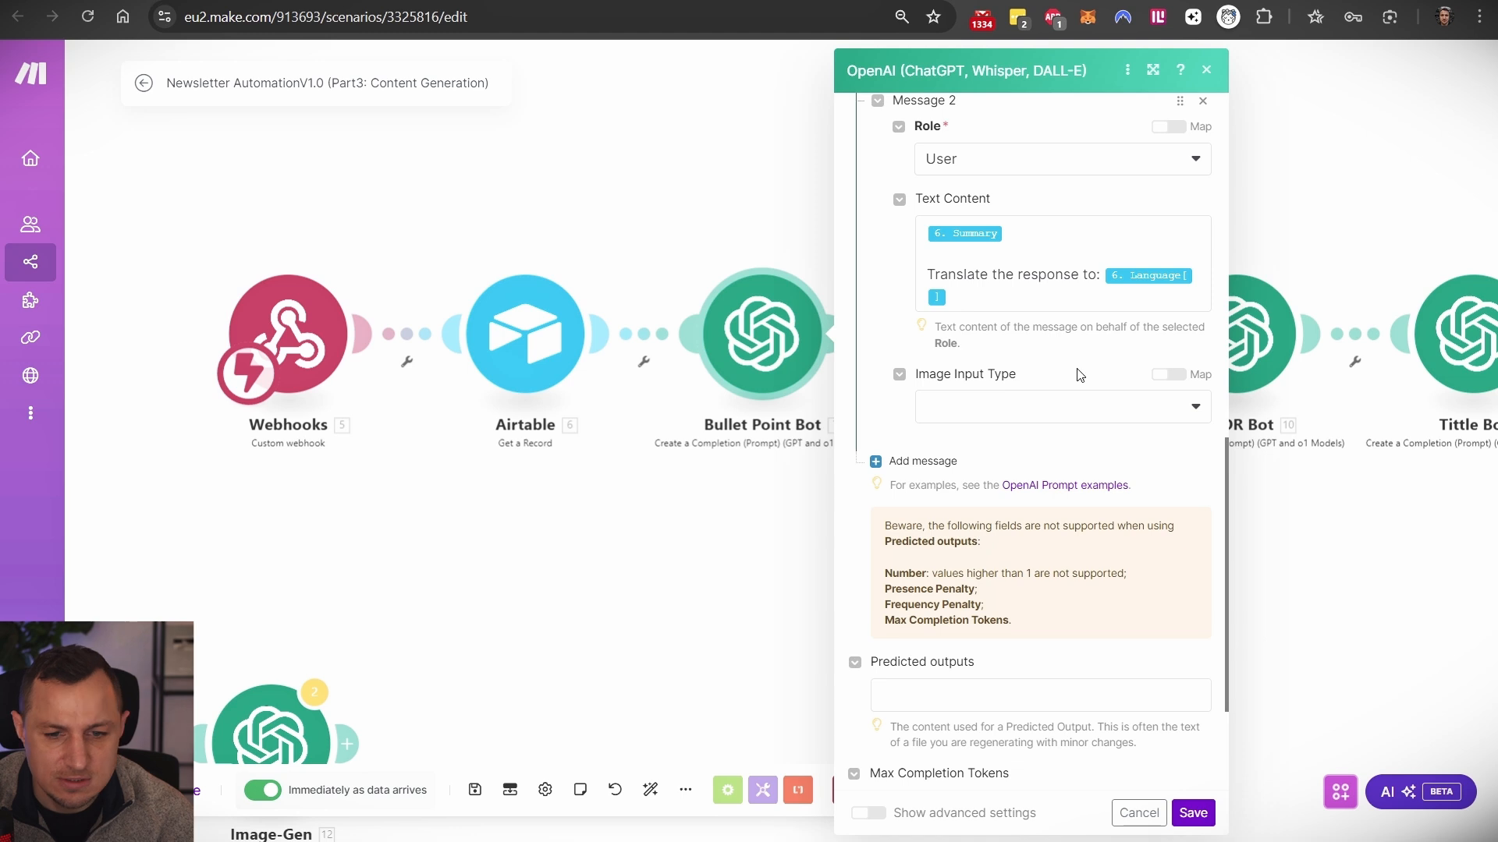
{"action": "left_click_drag", "start_coordinate": [930, 274], "coordinate": [1027, 318]}
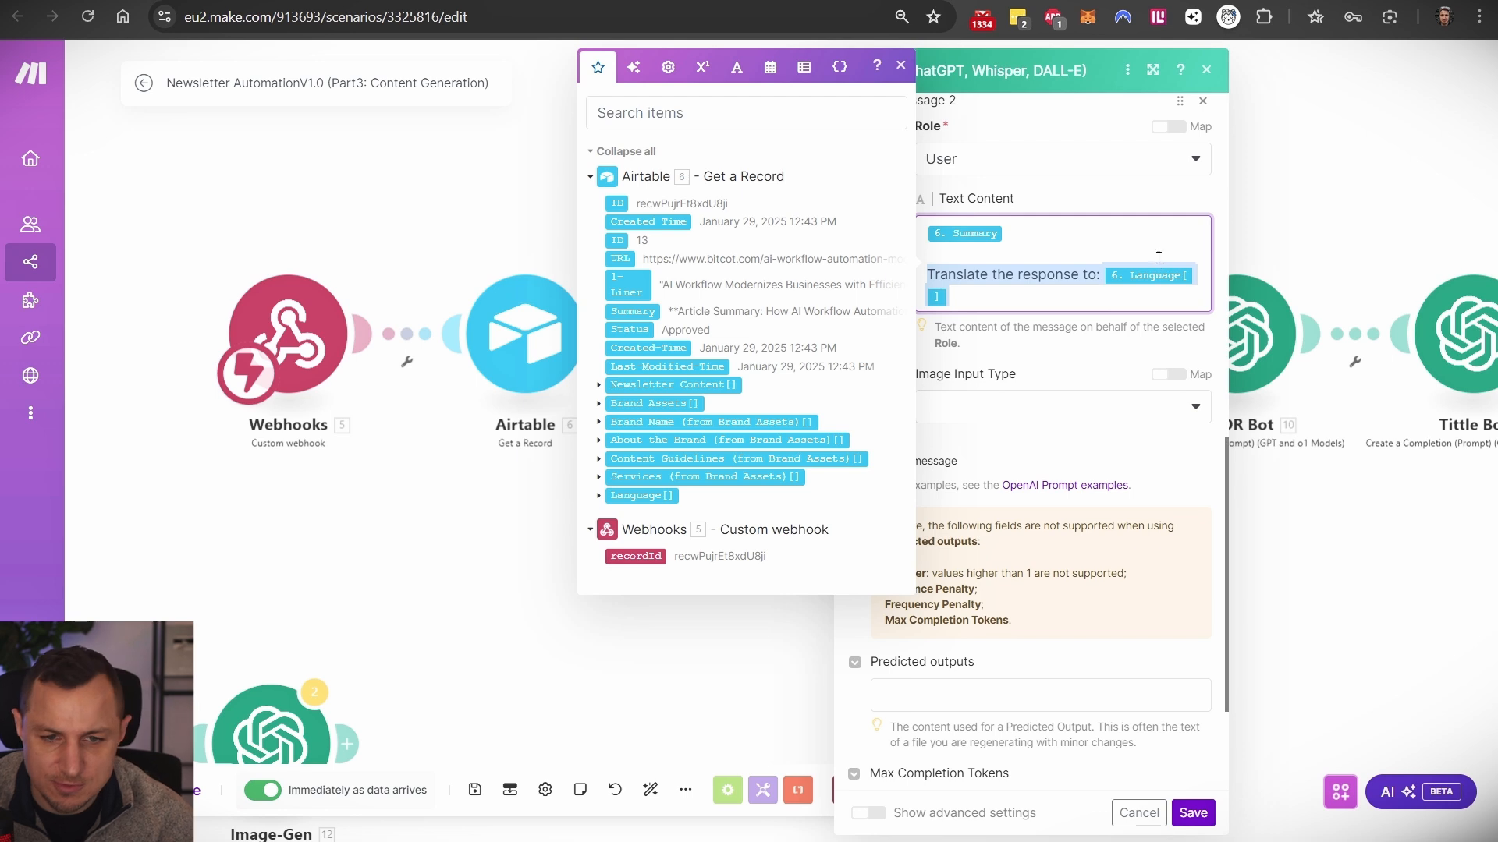
{"action": "left_click", "coordinate": [1209, 74]}
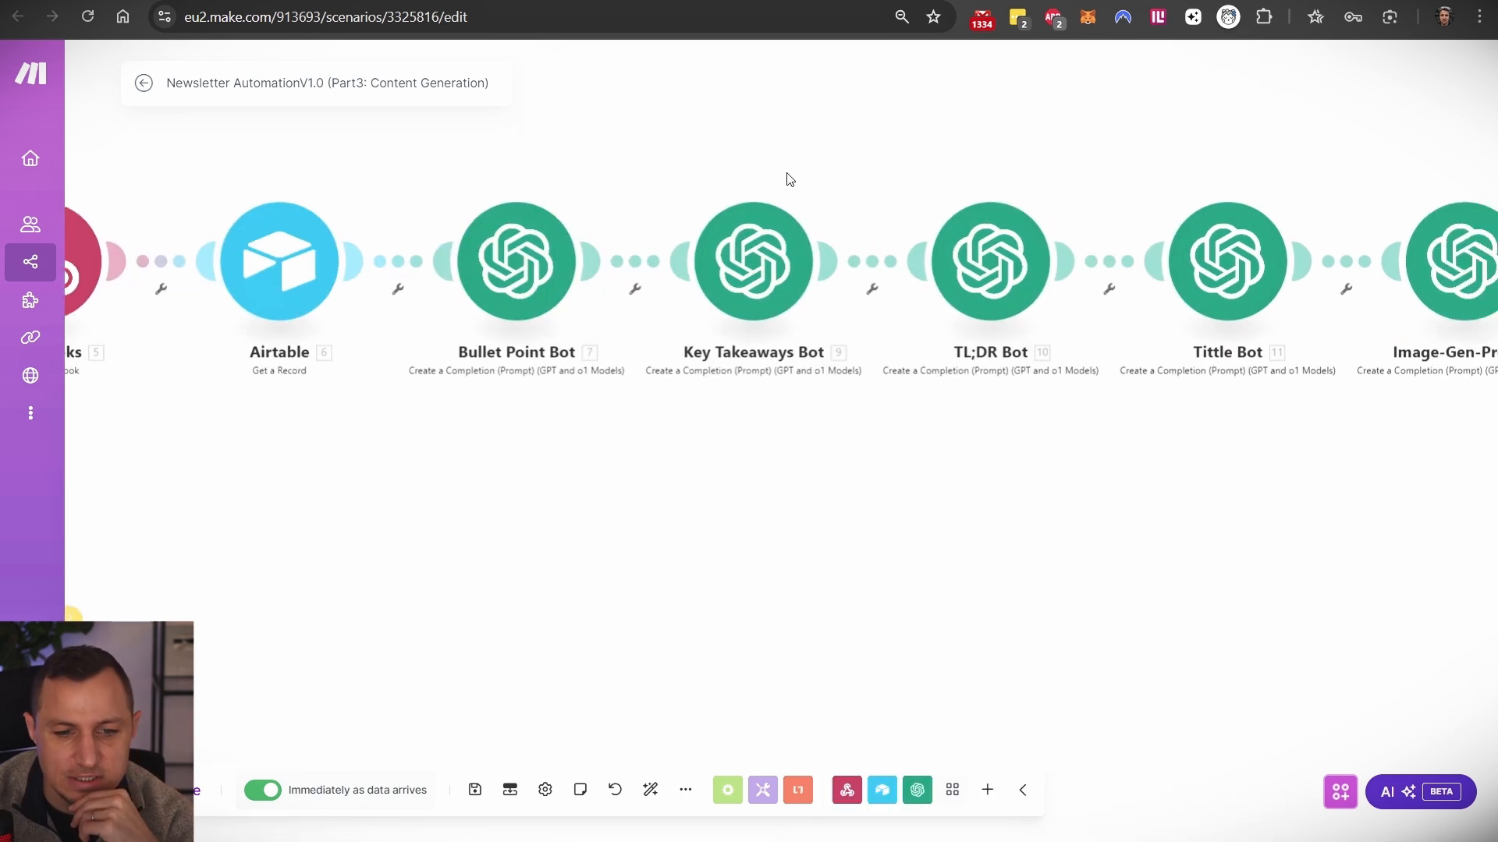
{"action": "left_click", "coordinate": [758, 254]}
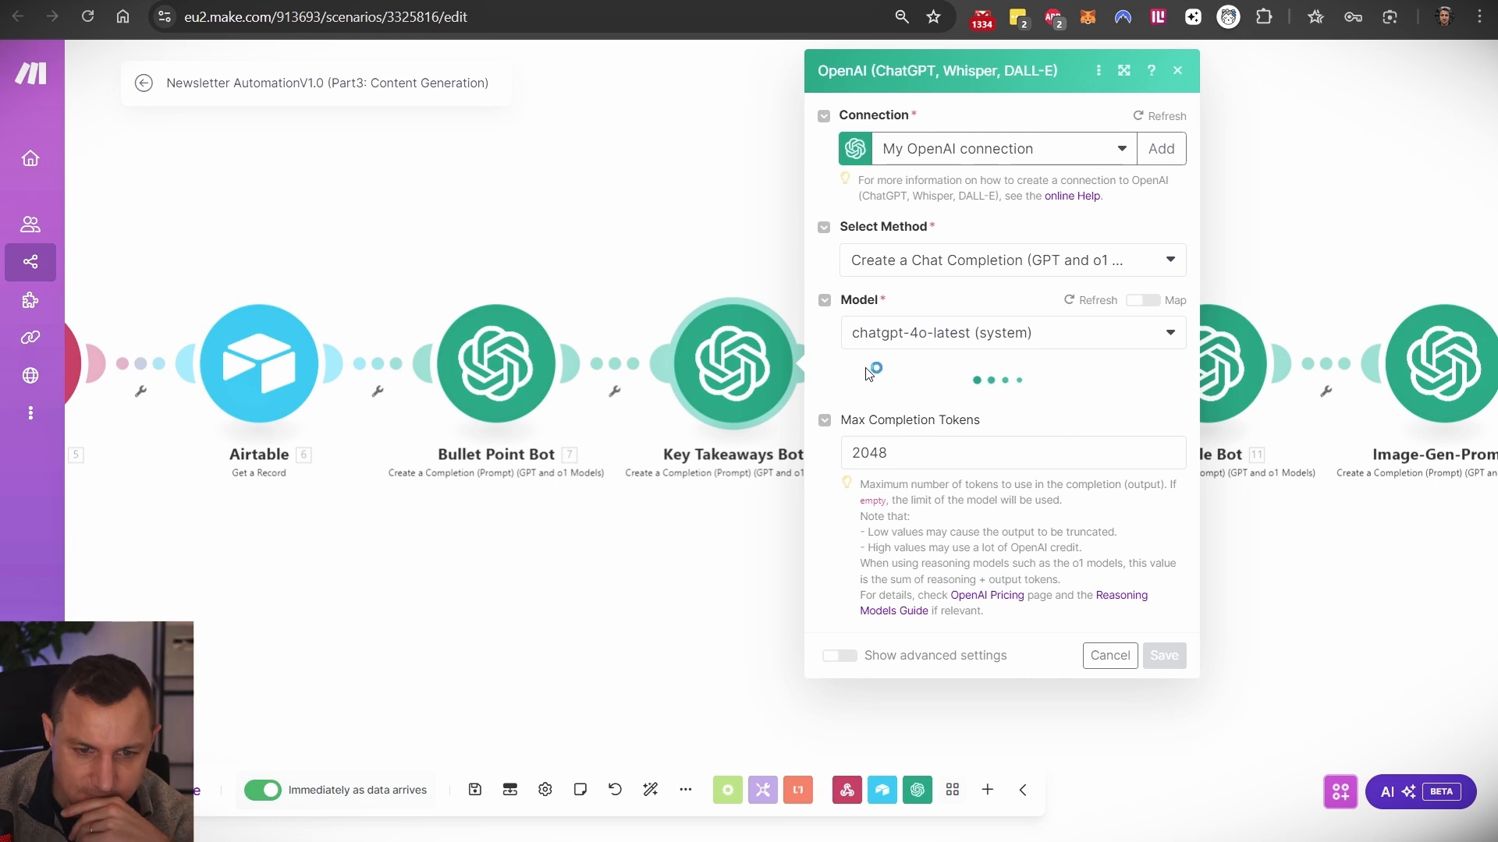
{"action": "scroll", "coordinate": [960, 366], "scroll_direction": "down", "scroll_amount": 3}
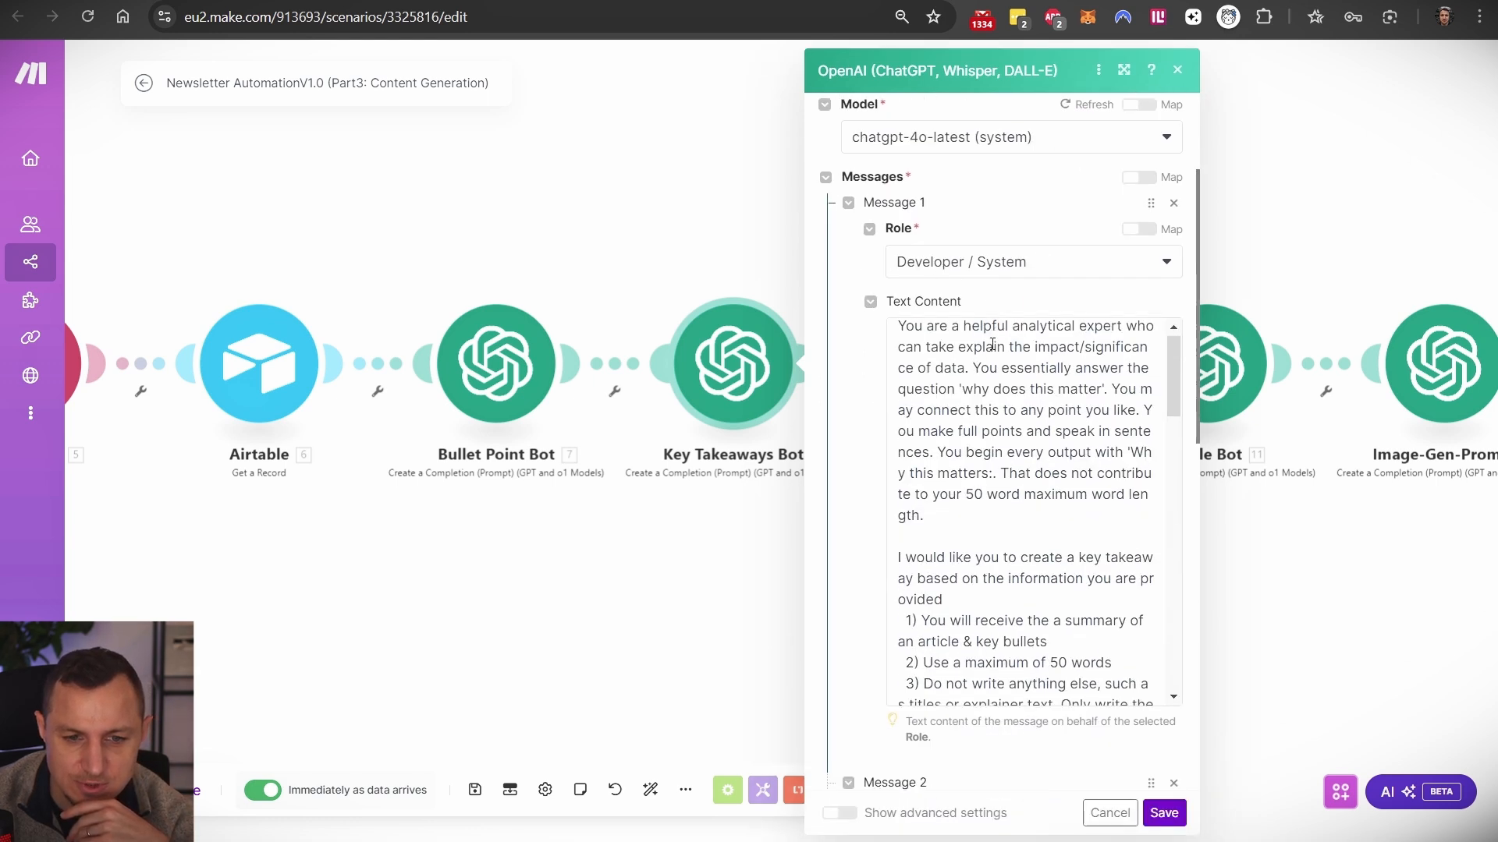
{"action": "scroll", "coordinate": [990, 344], "scroll_direction": "down", "scroll_amount": 2}
{"action": "scroll", "coordinate": [905, 365], "scroll_direction": "up", "scroll_amount": 2}
{"action": "left_click_drag", "start_coordinate": [901, 333], "coordinate": [1038, 518]}
{"action": "scroll", "coordinate": [1014, 468], "scroll_direction": "down", "scroll_amount": 4}
{"action": "left_click_drag", "start_coordinate": [918, 380], "coordinate": [1128, 401]}
{"action": "scroll", "coordinate": [993, 443], "scroll_direction": "down", "scroll_amount": 5}
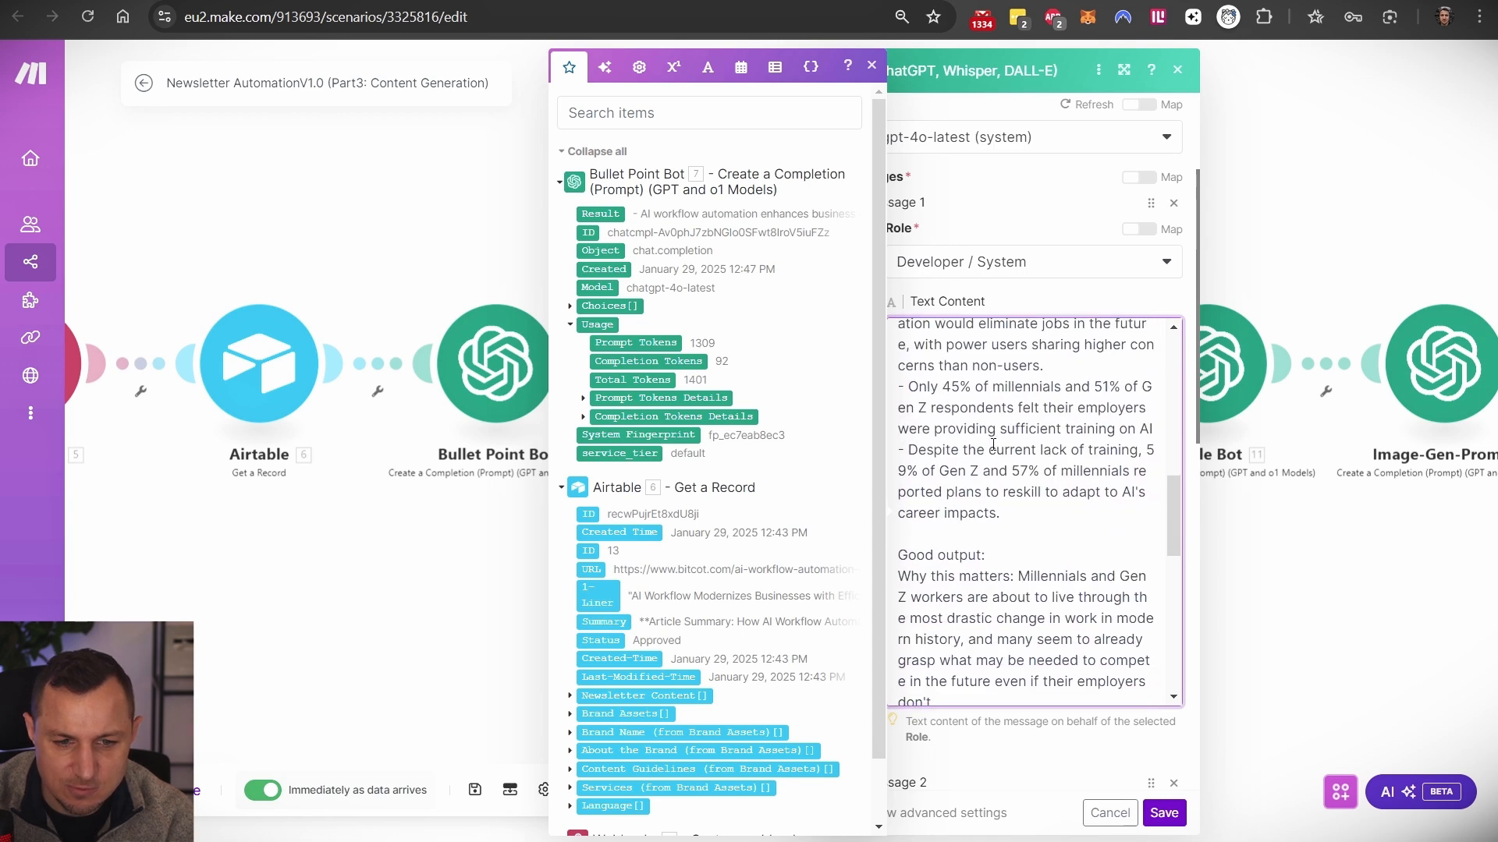
{"action": "scroll", "coordinate": [993, 442], "scroll_direction": "down", "scroll_amount": 10}
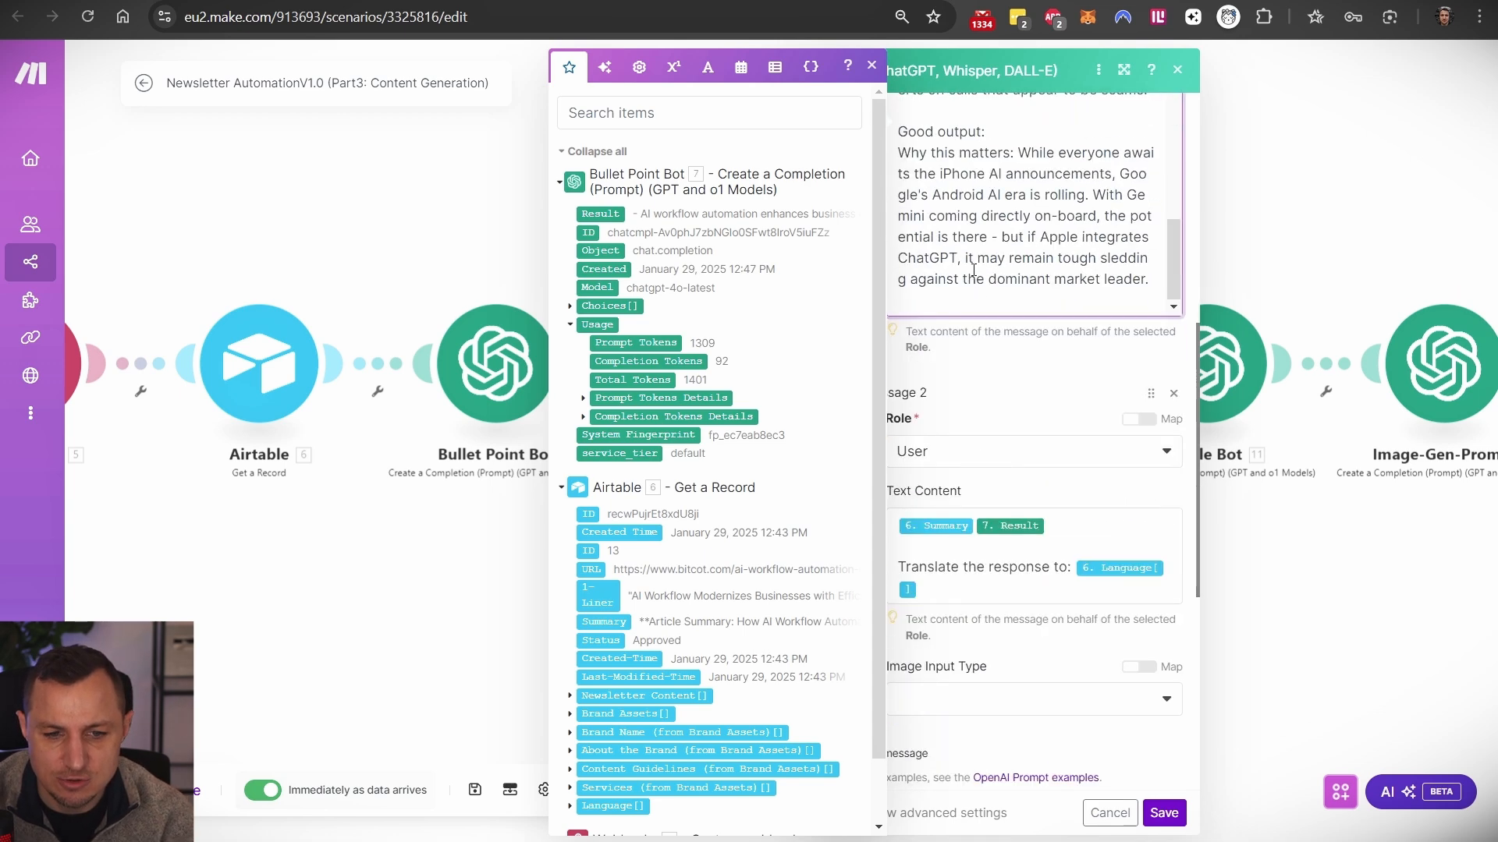
{"action": "scroll", "coordinate": [983, 452], "scroll_direction": "down", "scroll_amount": 1}
{"action": "left_click", "coordinate": [955, 439]}
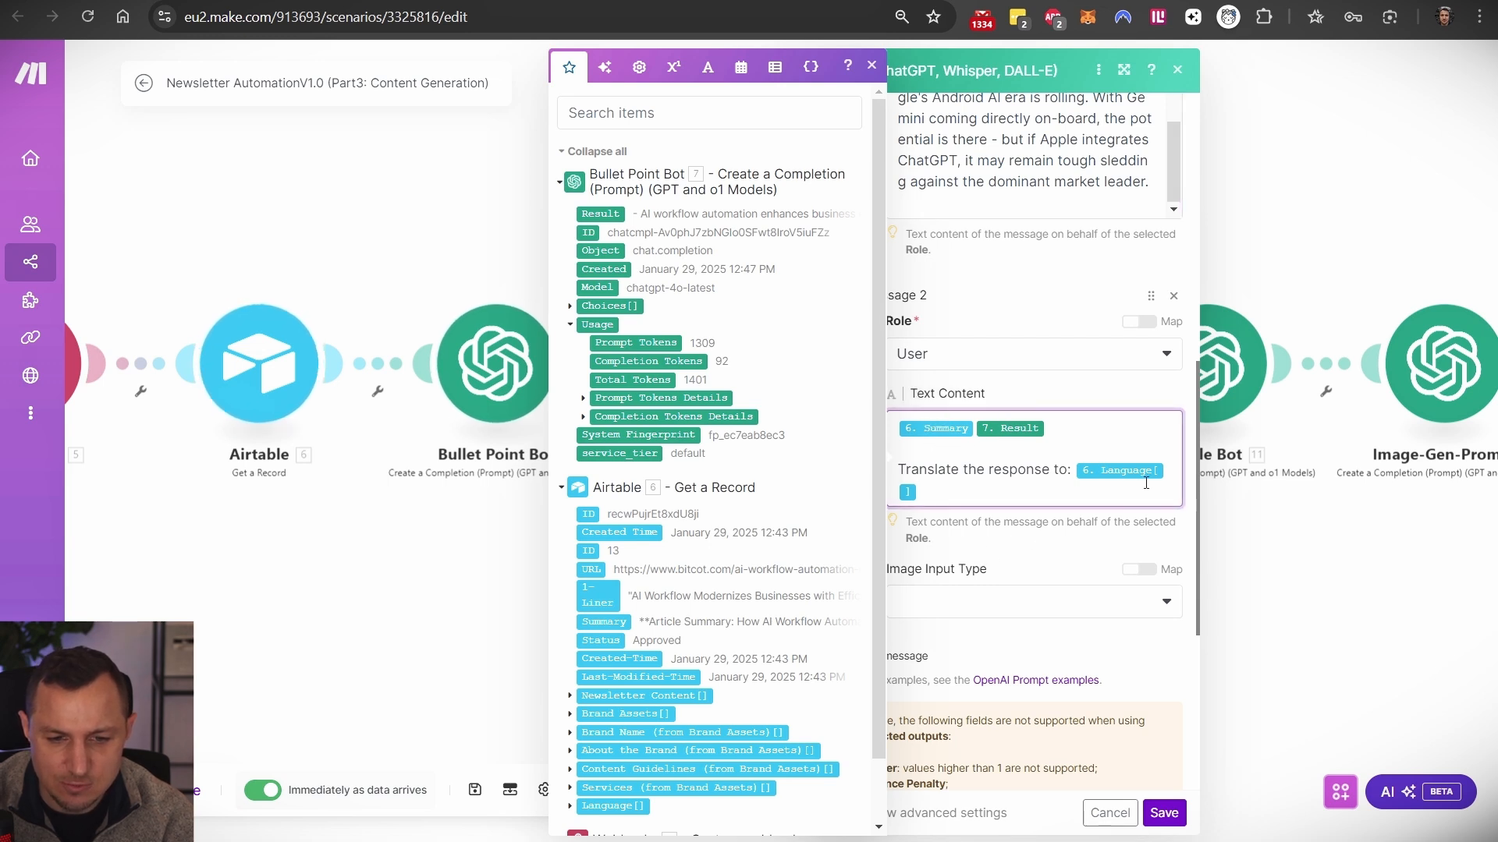
{"action": "left_click", "coordinate": [1318, 643]}
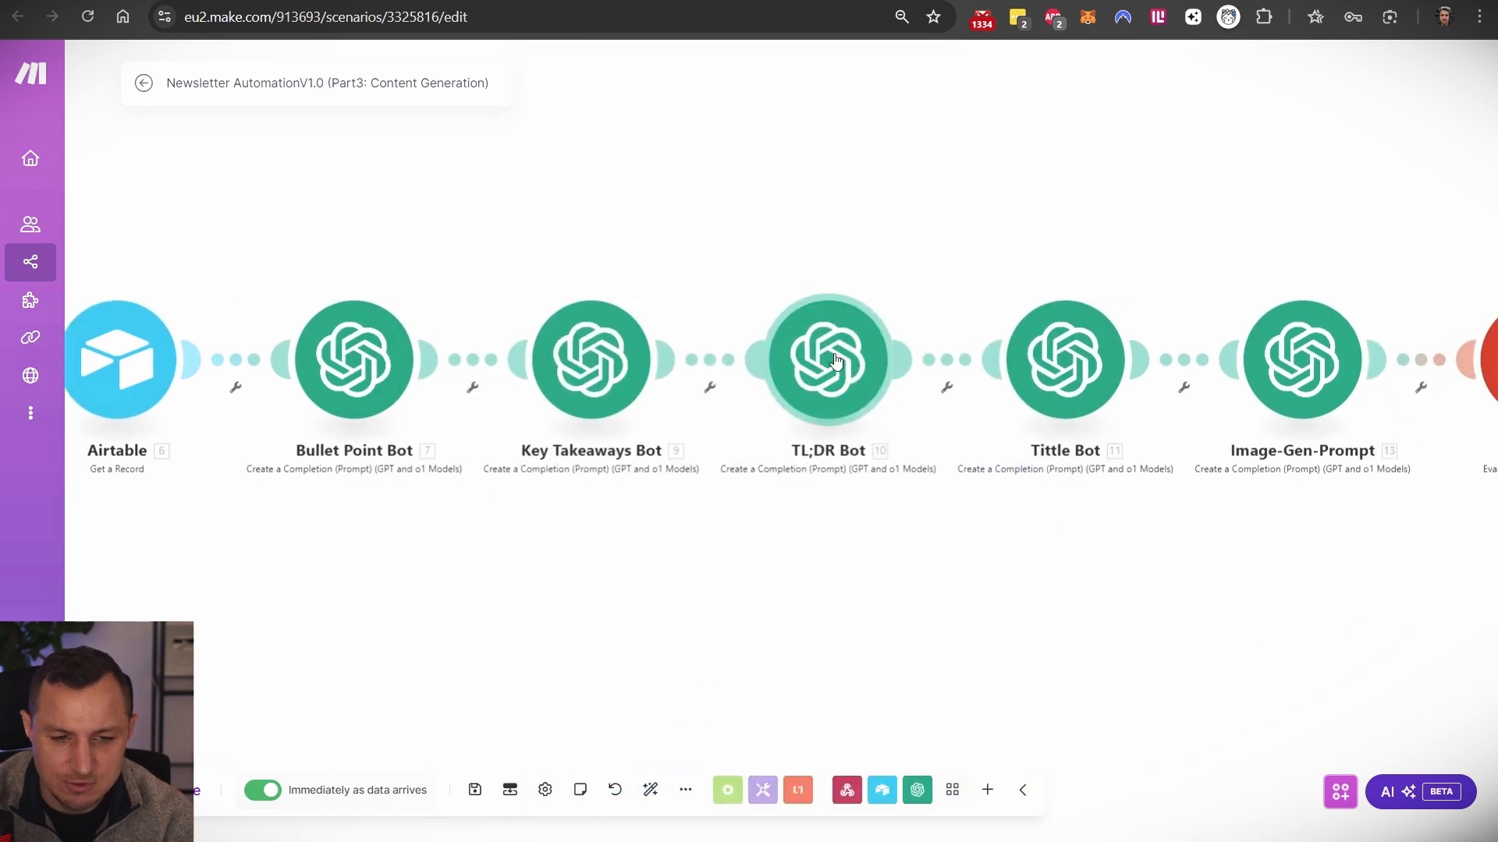
{"action": "left_click_drag", "start_coordinate": [1135, 584], "coordinate": [994, 618]}
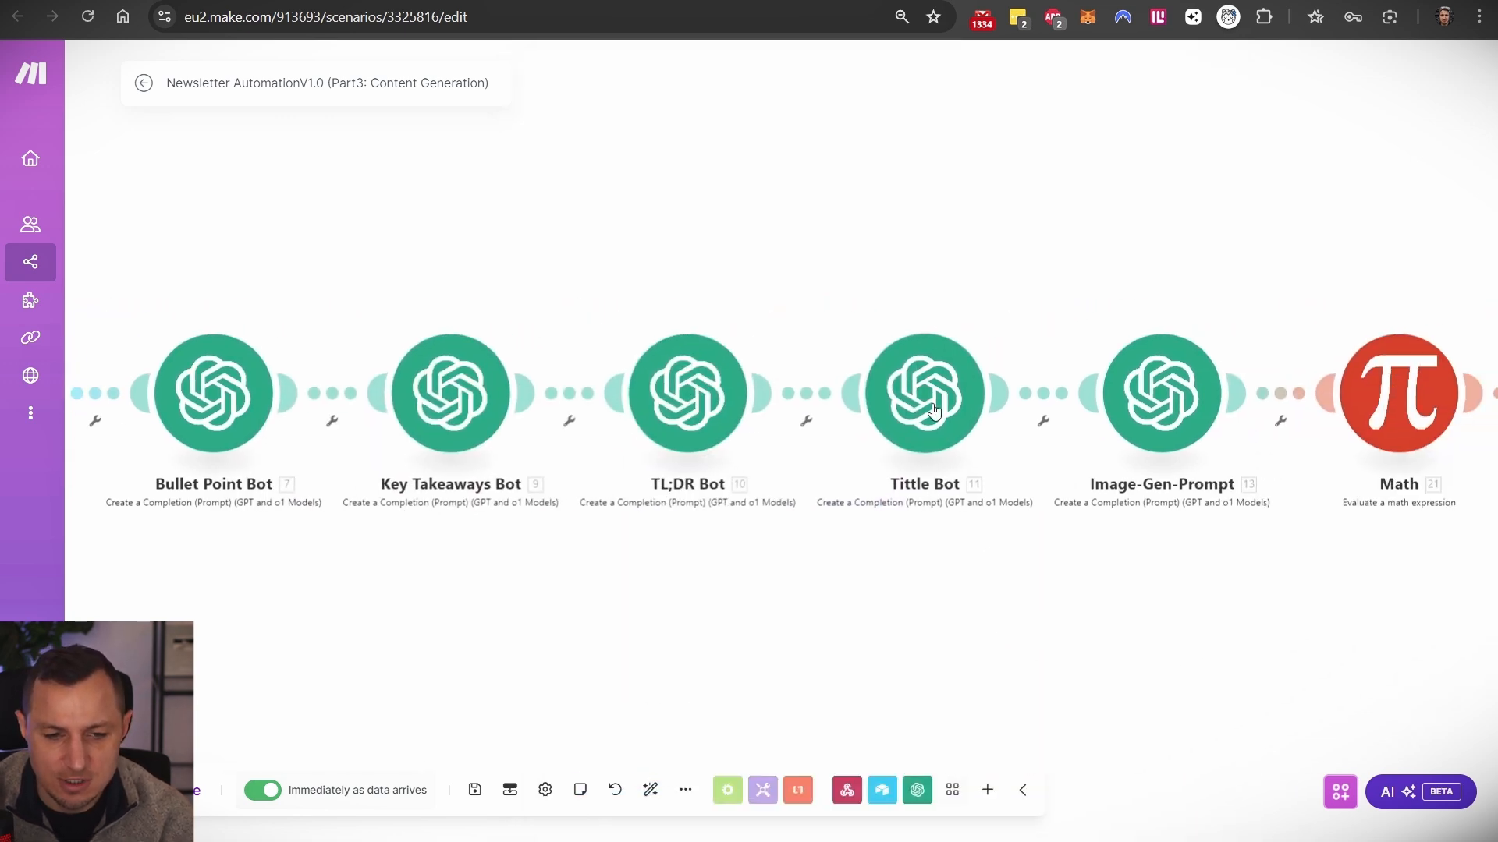
{"action": "left_click_drag", "start_coordinate": [1146, 272], "coordinate": [946, 229]}
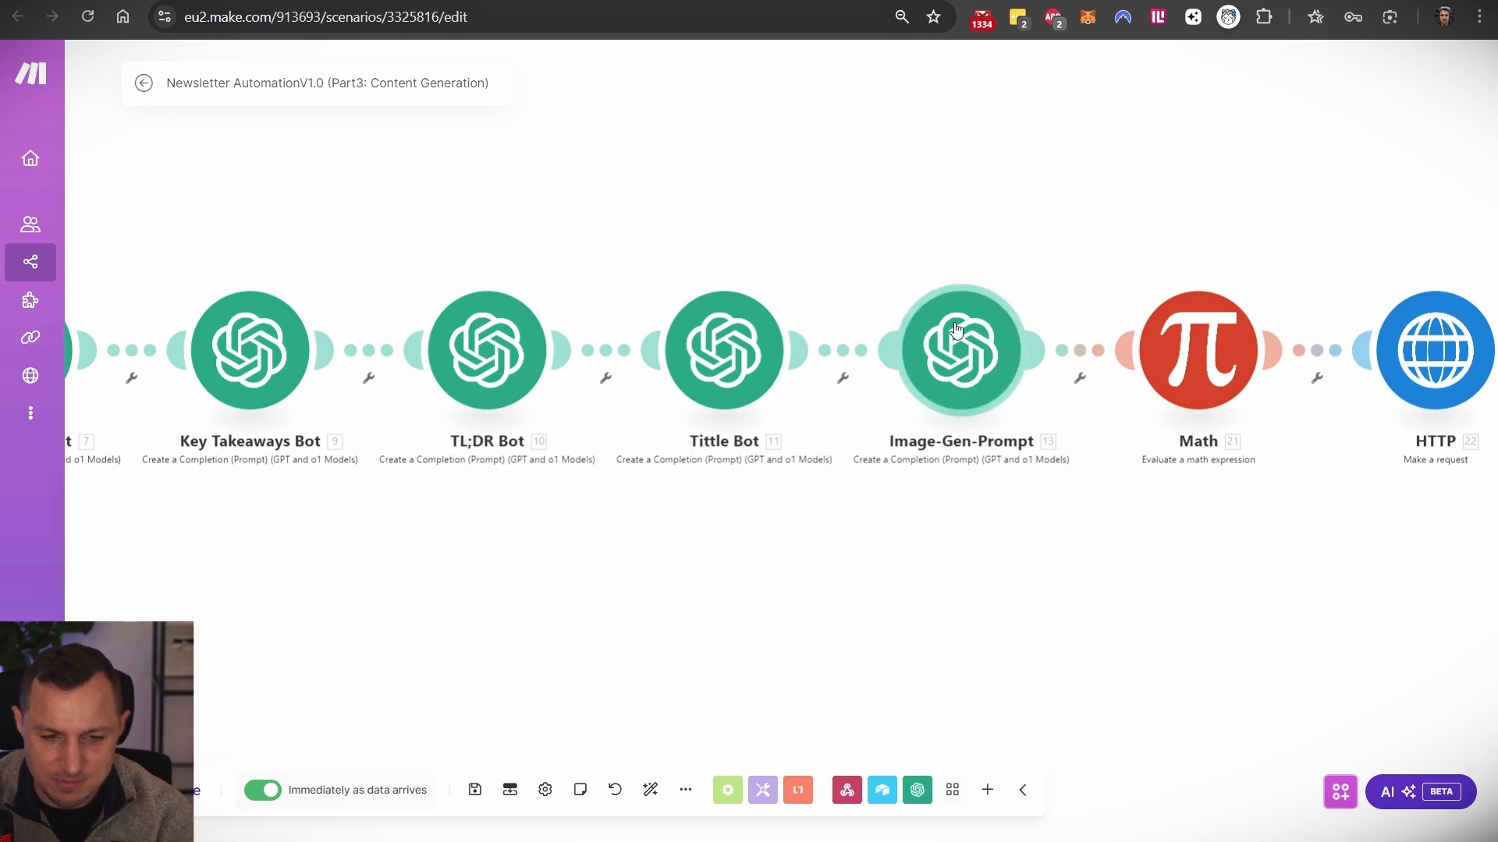
{"action": "left_click", "coordinate": [952, 366]}
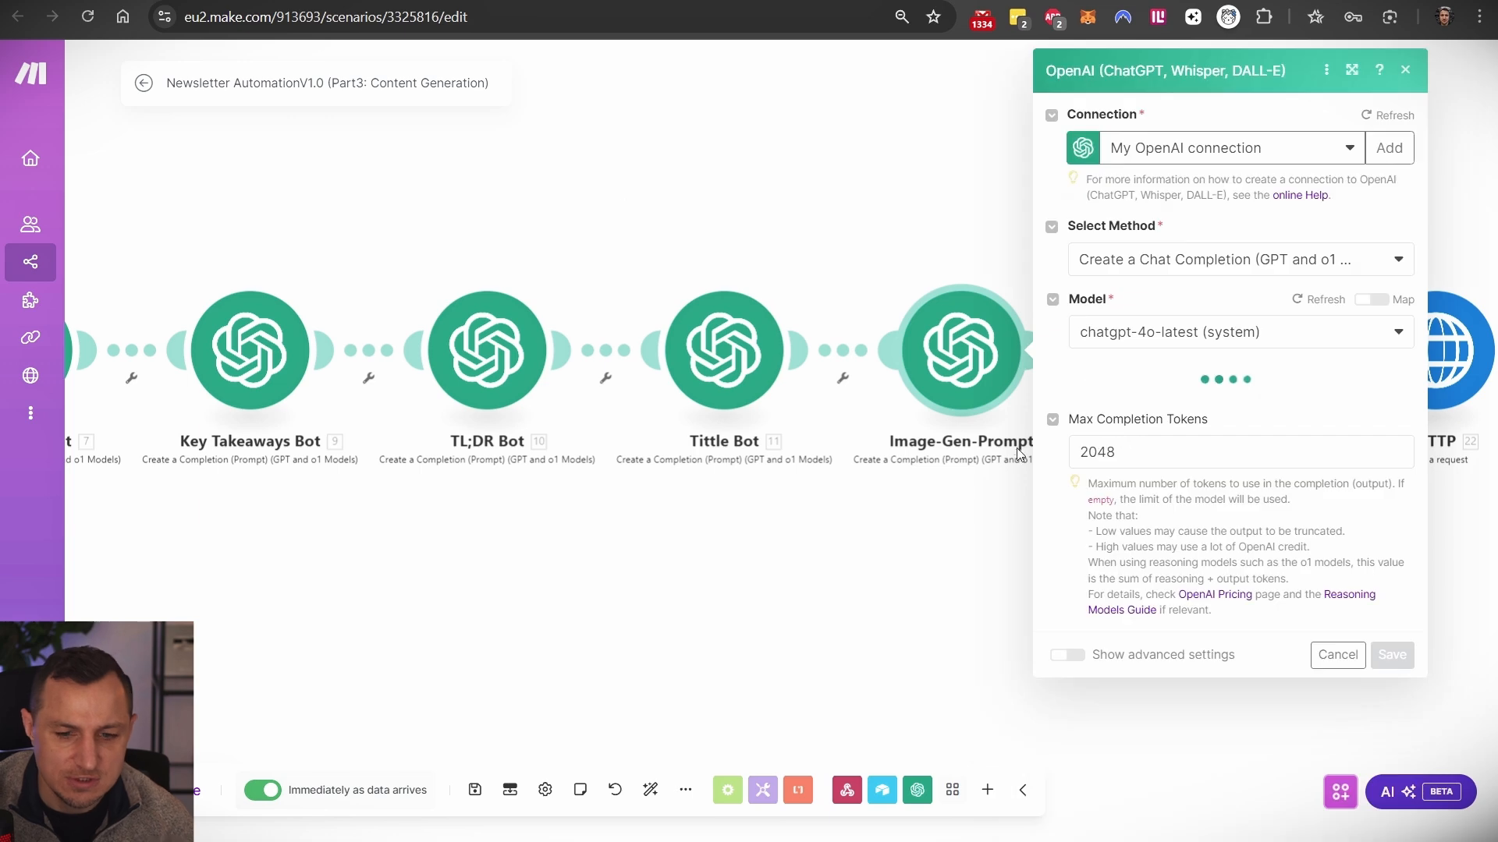
{"action": "left_click", "coordinate": [819, 0]}
{"action": "left_click", "coordinate": [711, 250]}
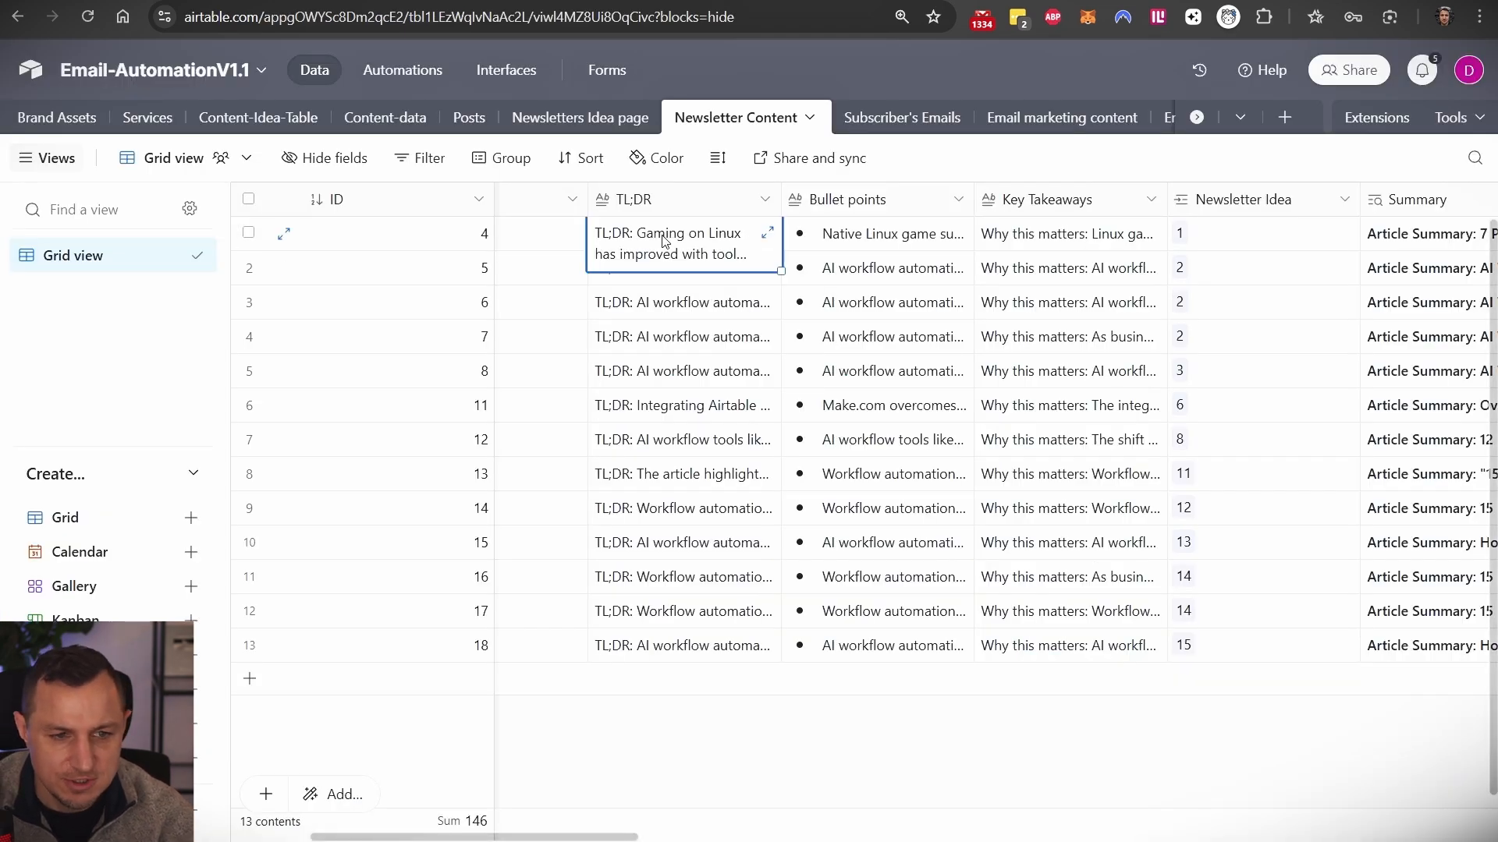
{"action": "left_click", "coordinate": [936, 244]}
{"action": "left_click", "coordinate": [1010, 248]}
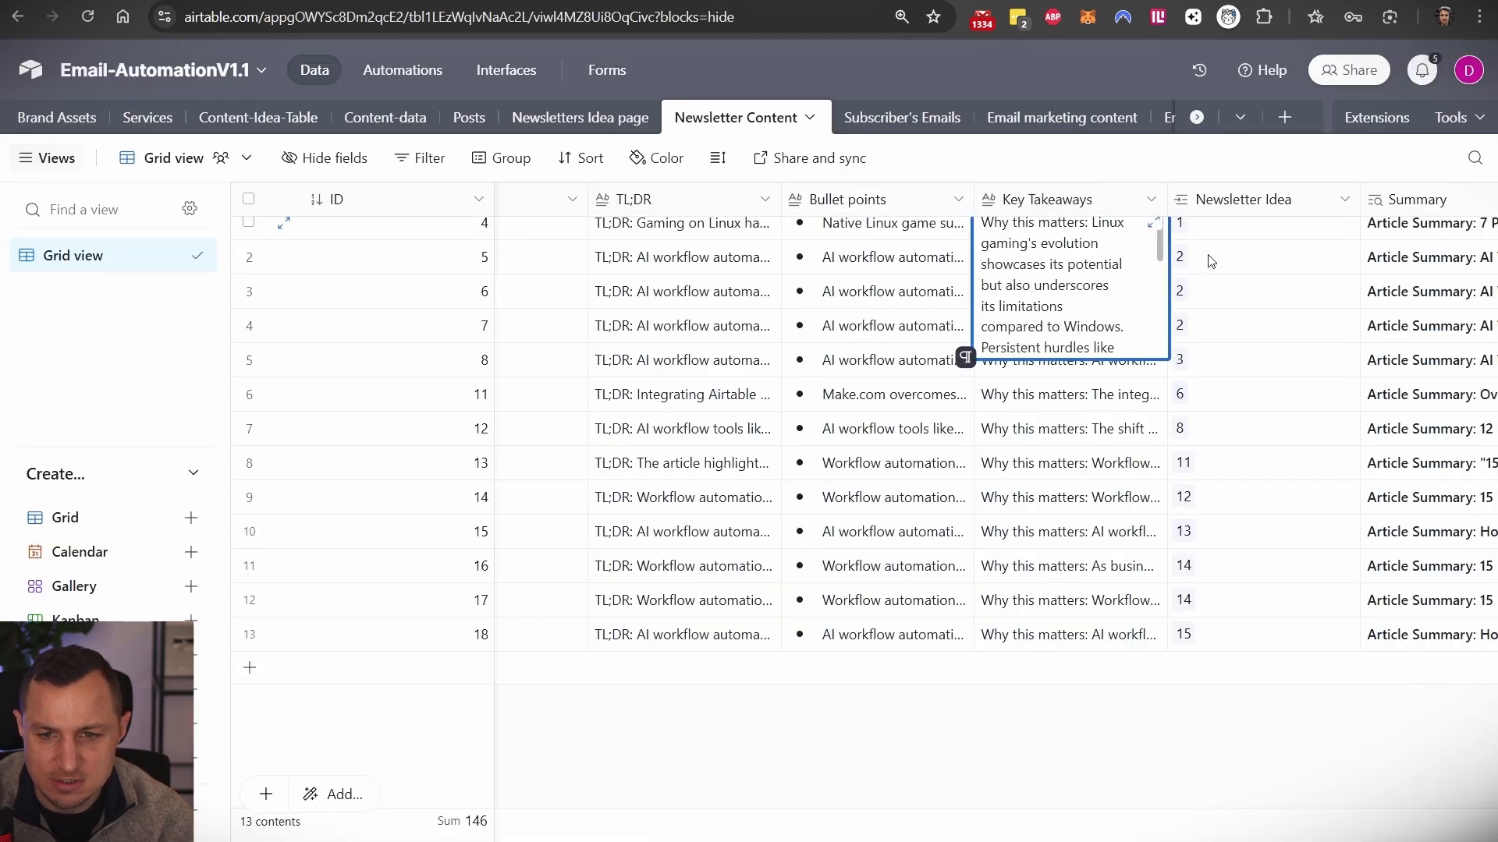
{"action": "scroll", "coordinate": [1131, 257], "scroll_direction": "right", "scroll_amount": 3}
{"action": "scroll", "coordinate": [1096, 240], "scroll_direction": "right", "scroll_amount": 3}
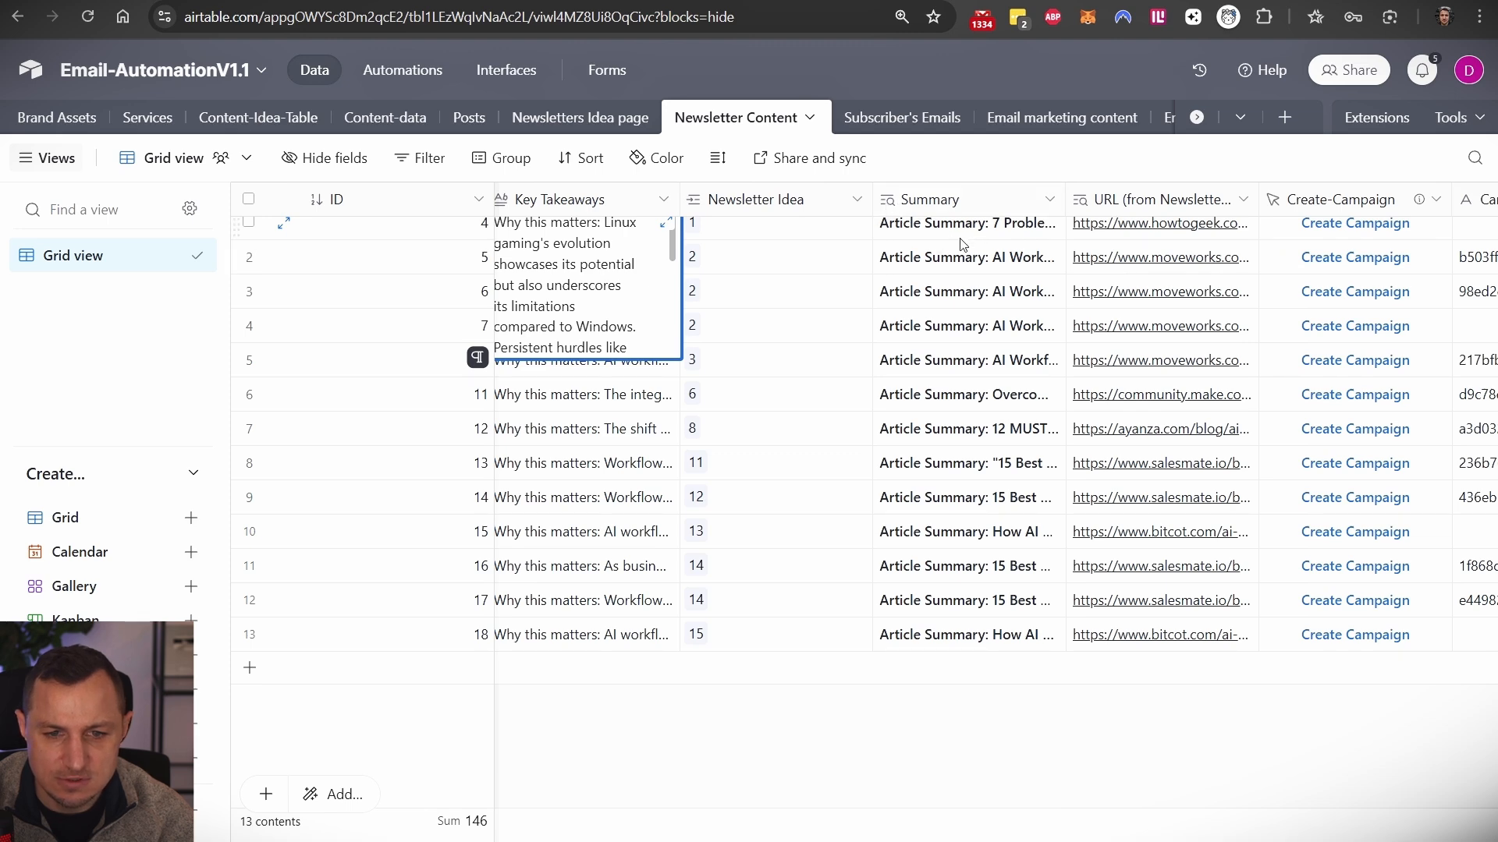
{"action": "scroll", "coordinate": [991, 257], "scroll_direction": "right", "scroll_amount": 3}
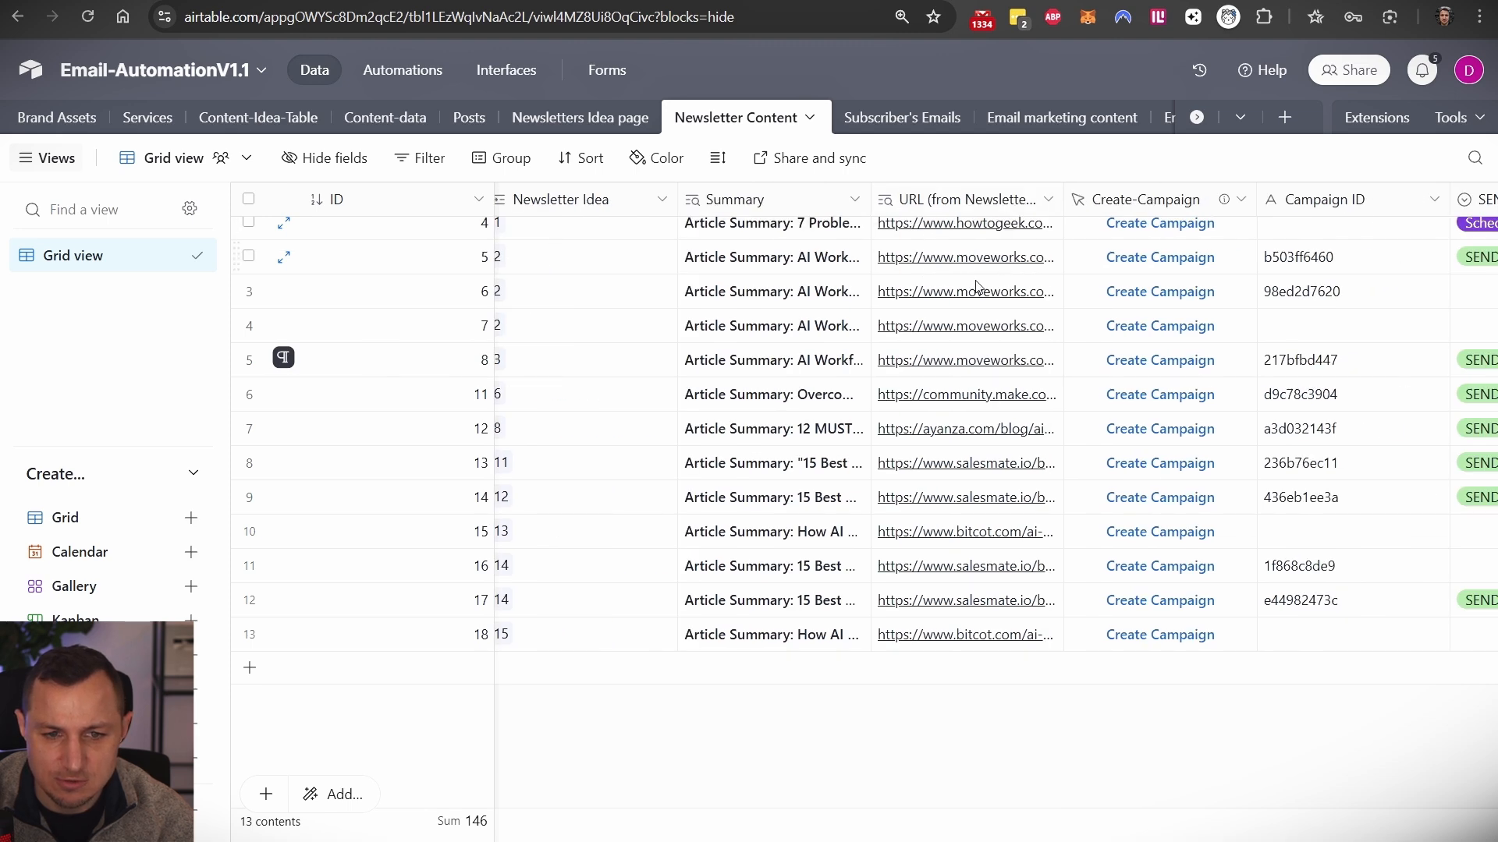
{"action": "scroll", "coordinate": [978, 279], "scroll_direction": "right", "scroll_amount": 3}
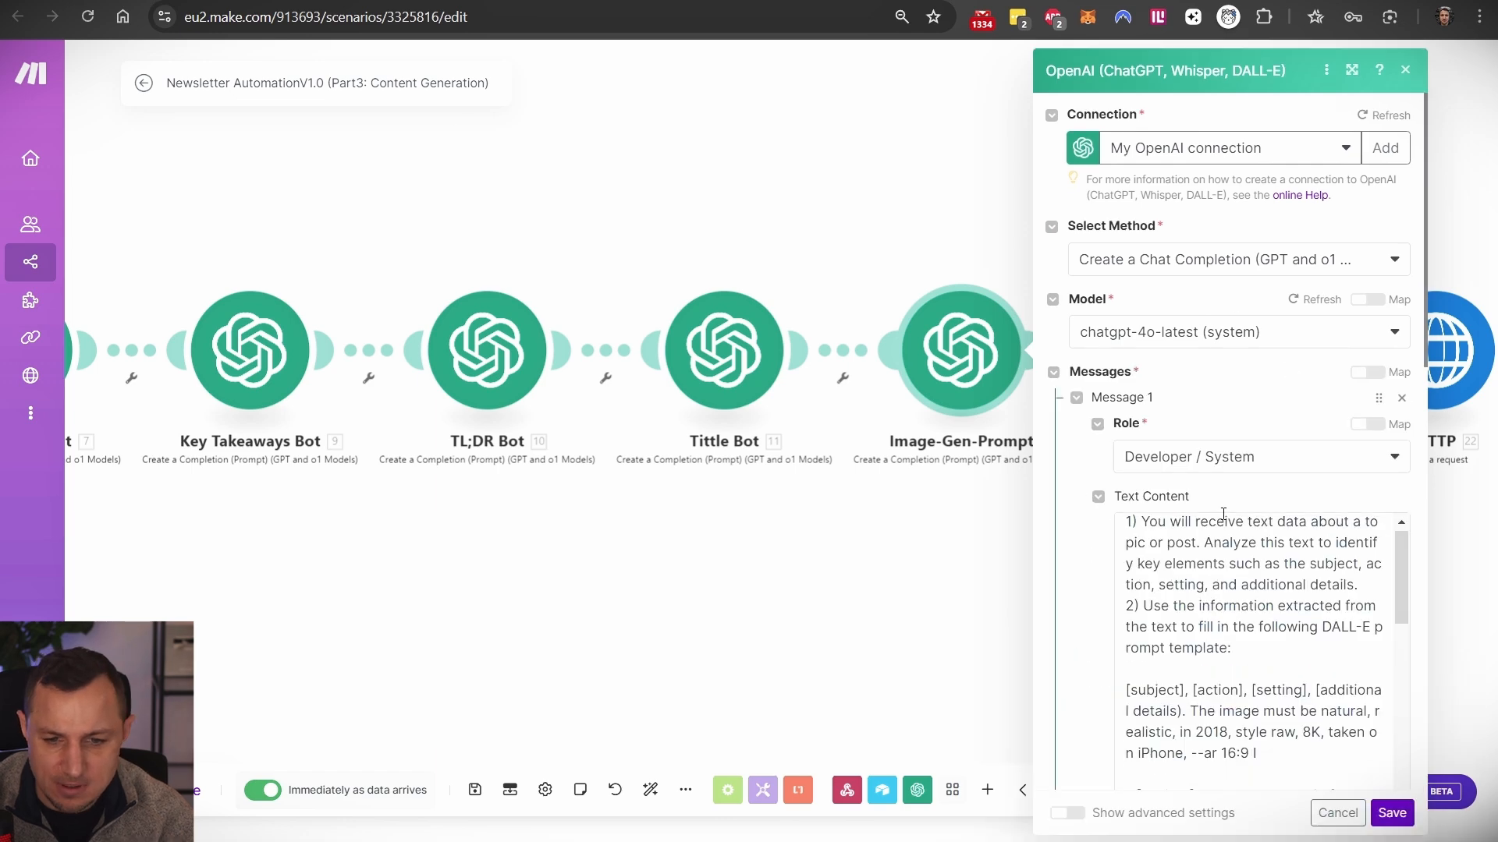
{"action": "scroll", "coordinate": [1157, 216], "scroll_direction": "down", "scroll_amount": 5}
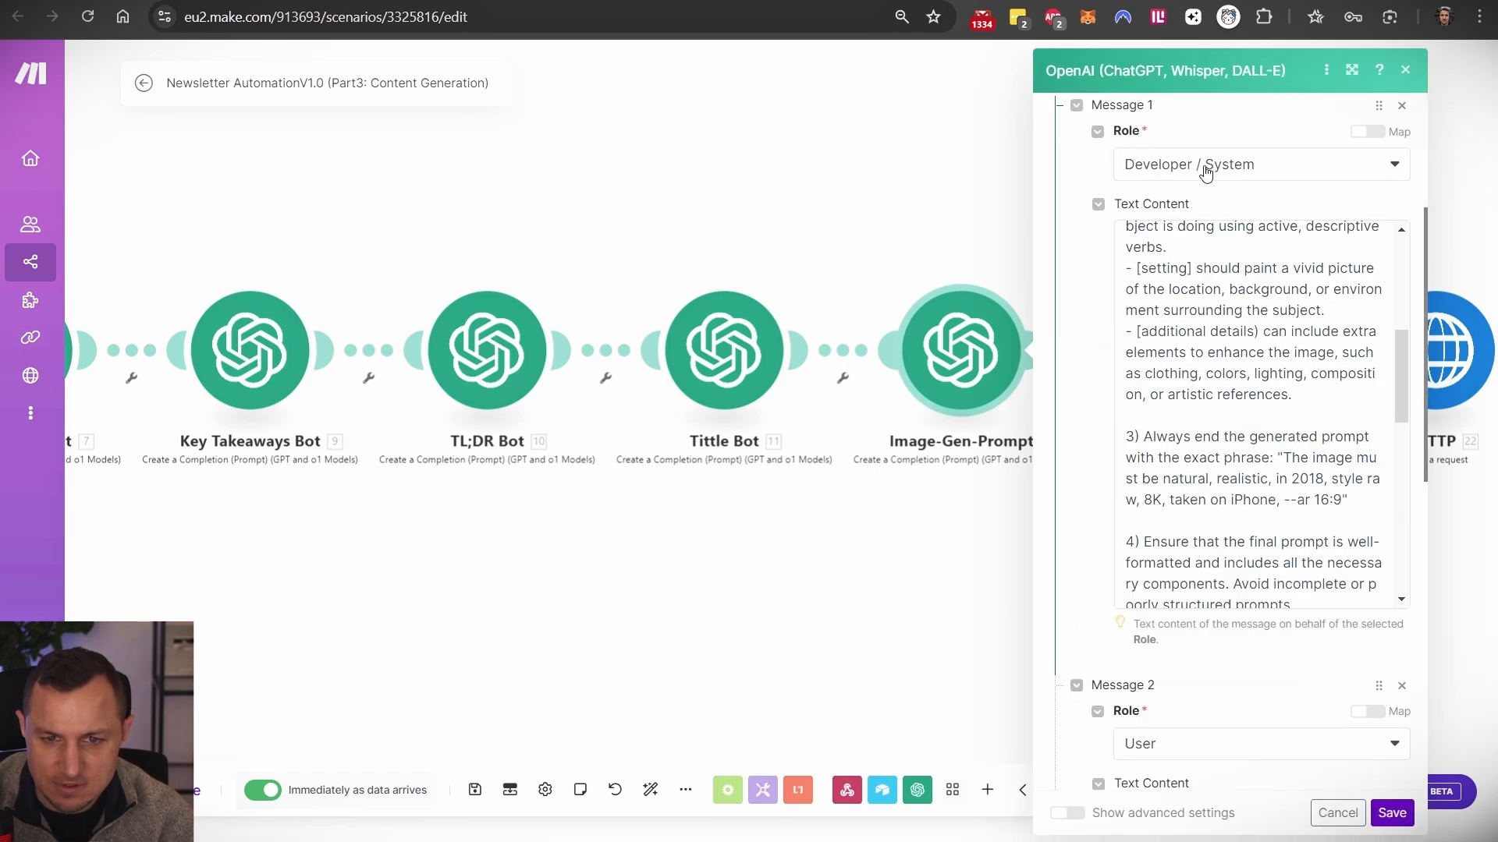
{"action": "scroll", "coordinate": [1198, 376], "scroll_direction": "down", "scroll_amount": 10}
{"action": "scroll", "coordinate": [1199, 376], "scroll_direction": "down", "scroll_amount": 6}
{"action": "scroll", "coordinate": [1259, 351], "scroll_direction": "up", "scroll_amount": 3}
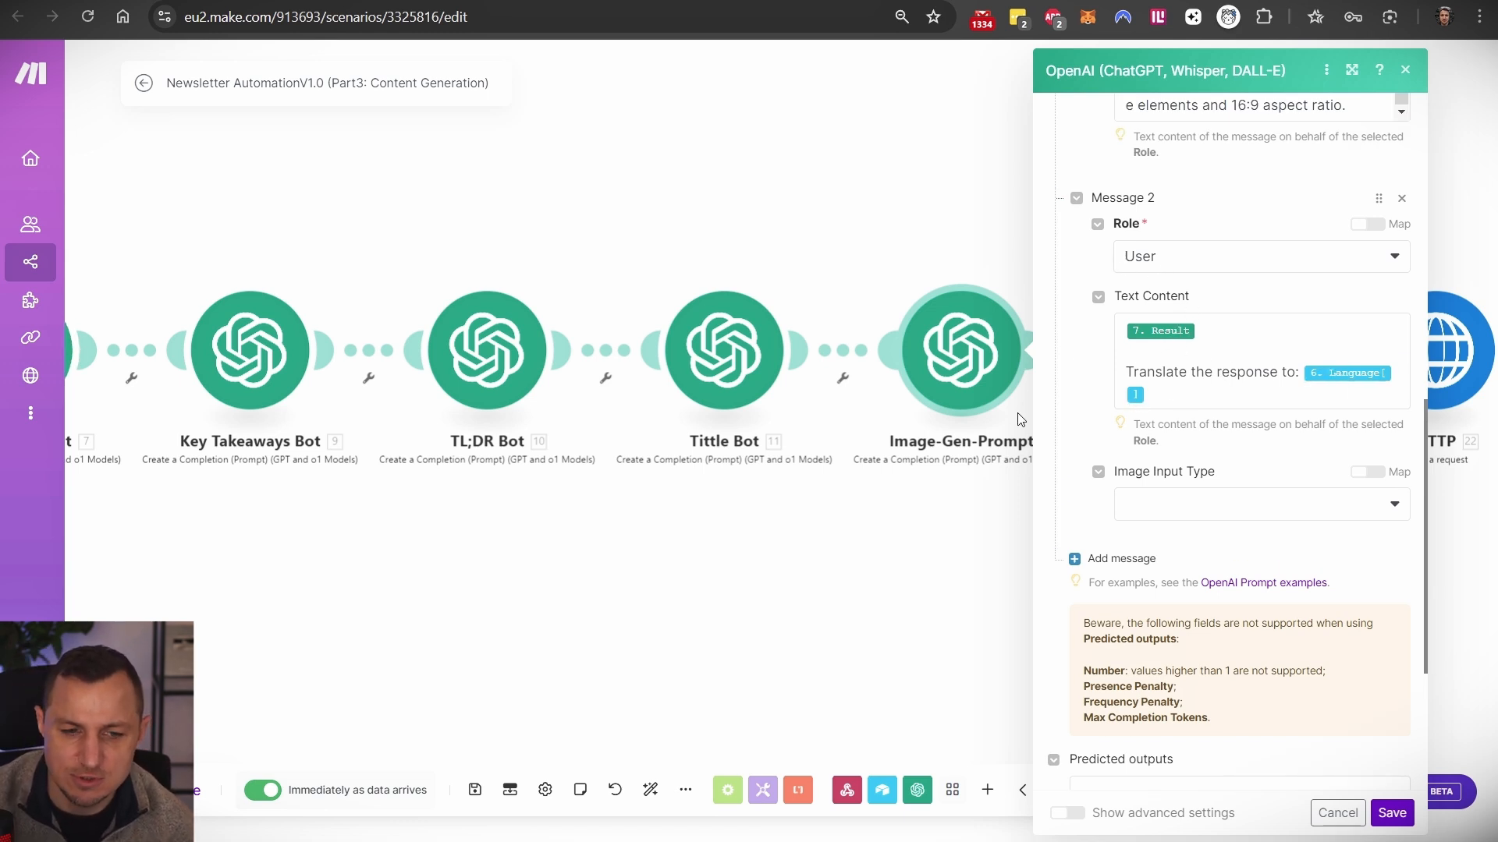
{"action": "left_click", "coordinate": [435, 199]}
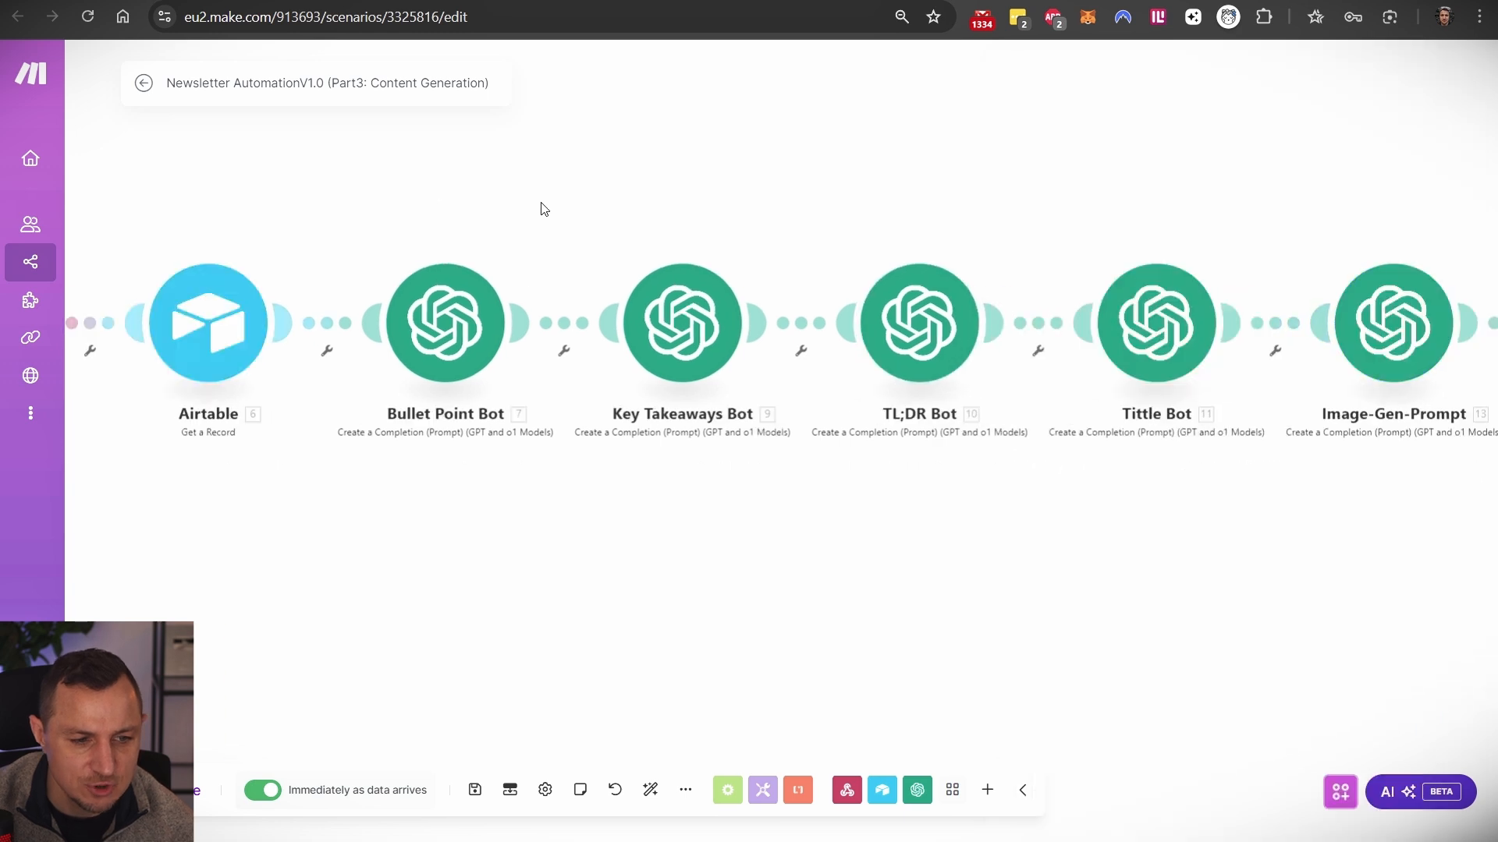
- Glance at the Bullet Point Bot, then open the Math module's random-number expression
{"action": "left_click", "coordinate": [474, 316]}
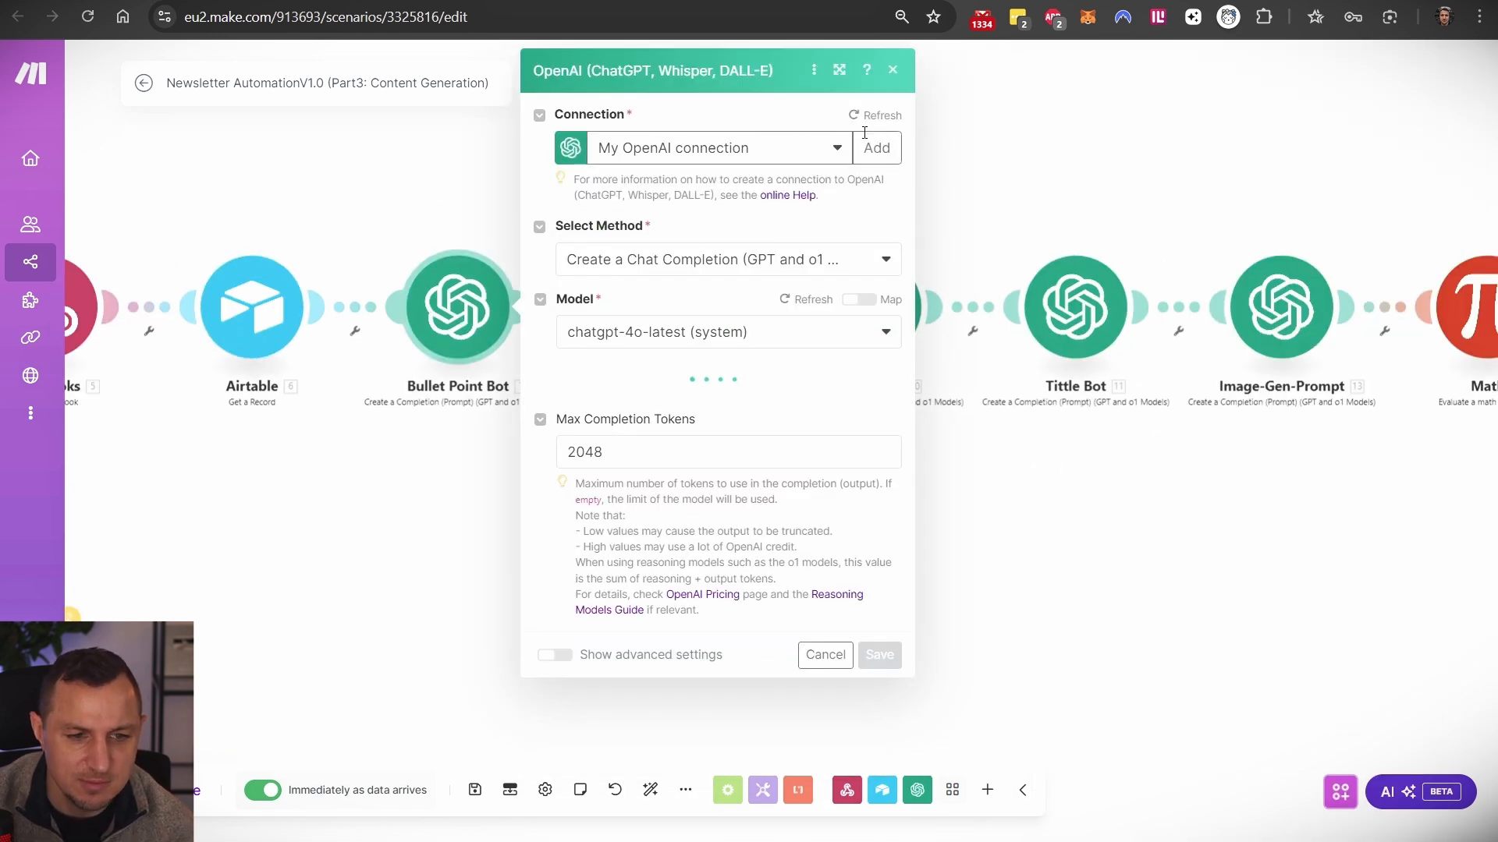
{"action": "left_click", "coordinate": [892, 69]}
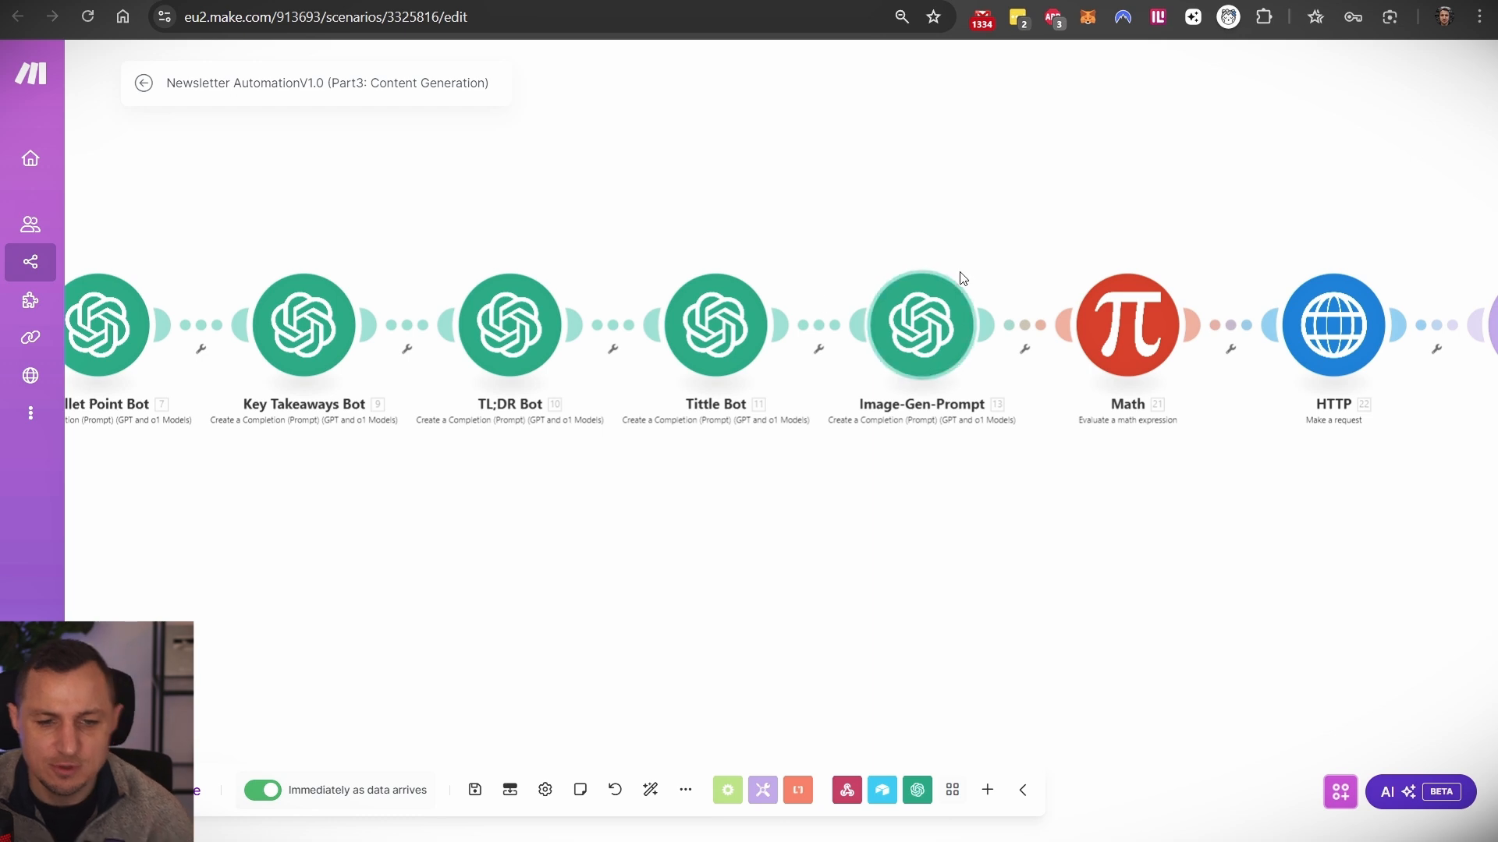
{"action": "left_click_drag", "start_coordinate": [1051, 204], "coordinate": [817, 211]}
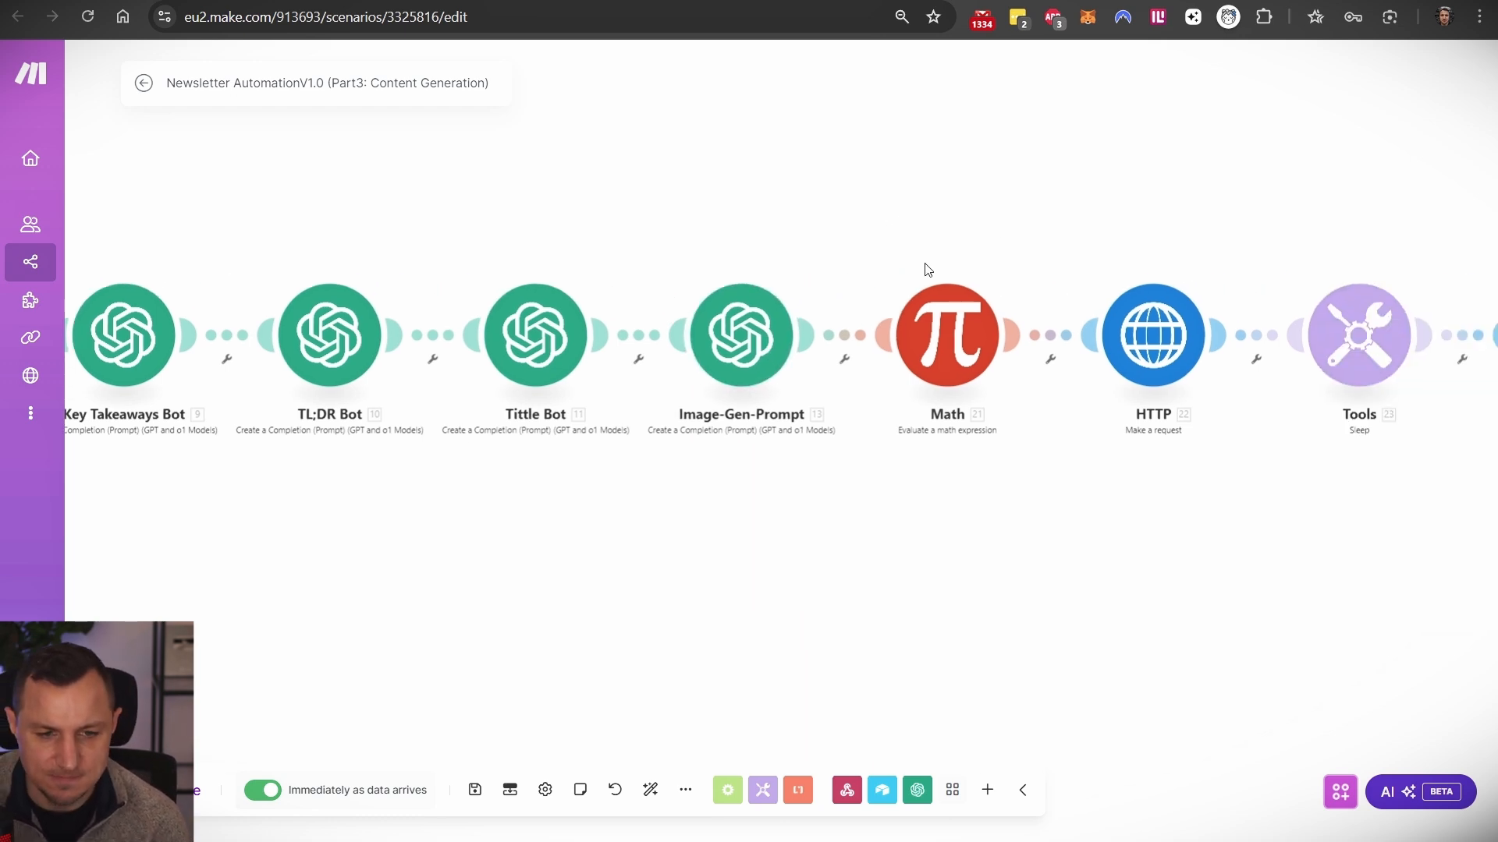
{"action": "scroll", "coordinate": [919, 257], "scroll_direction": "up", "scroll_amount": 2}
{"action": "left_click", "coordinate": [961, 364]}
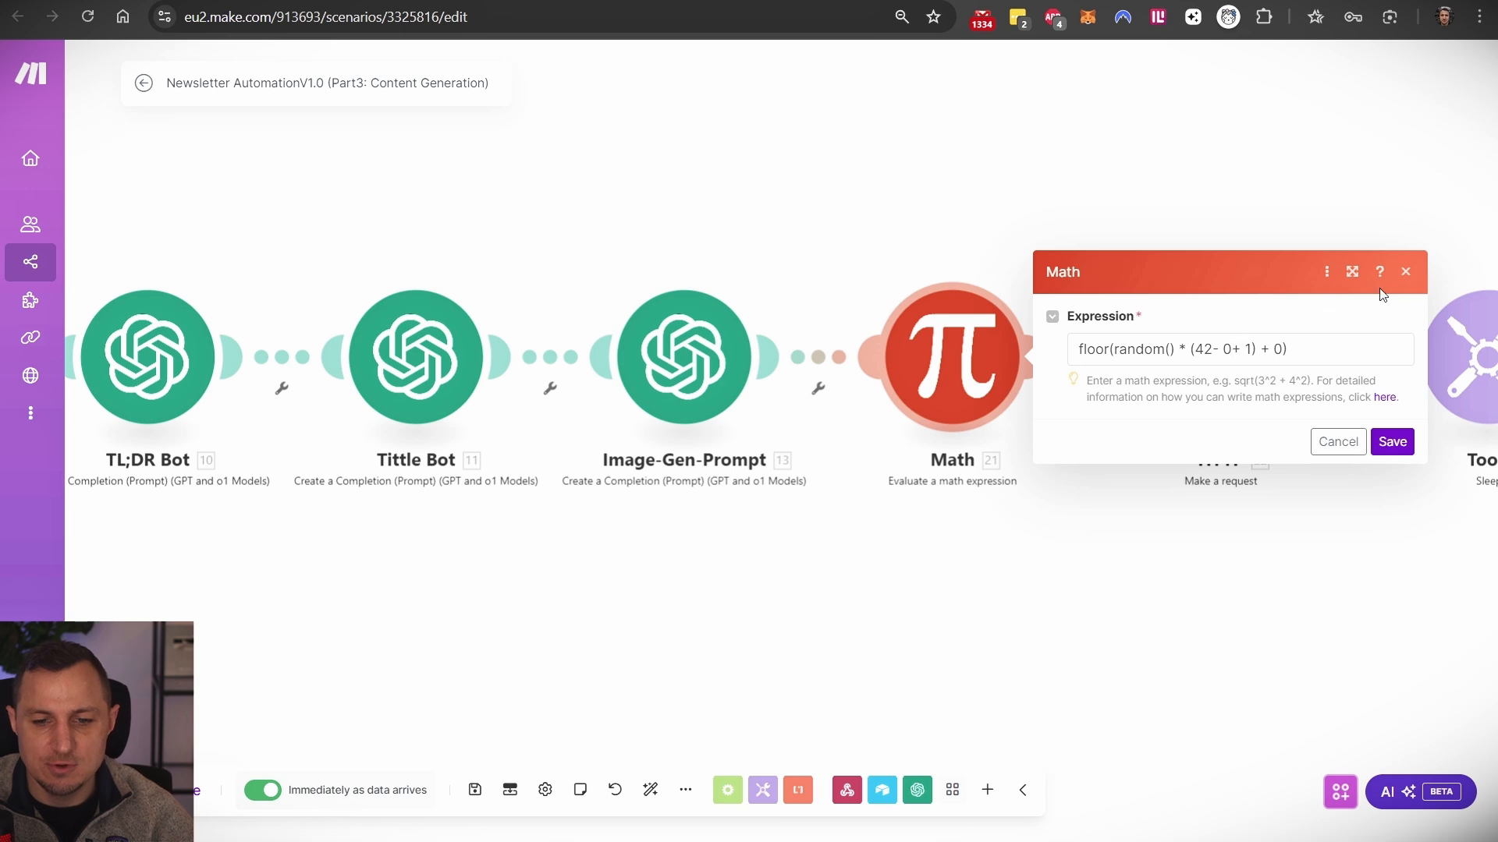
- Close the Math settings and inspect the HTTP module's flux-pro-1.1-ultra request URL
{"action": "left_click", "coordinate": [1404, 271]}
{"action": "left_click", "coordinate": [1061, 227]}
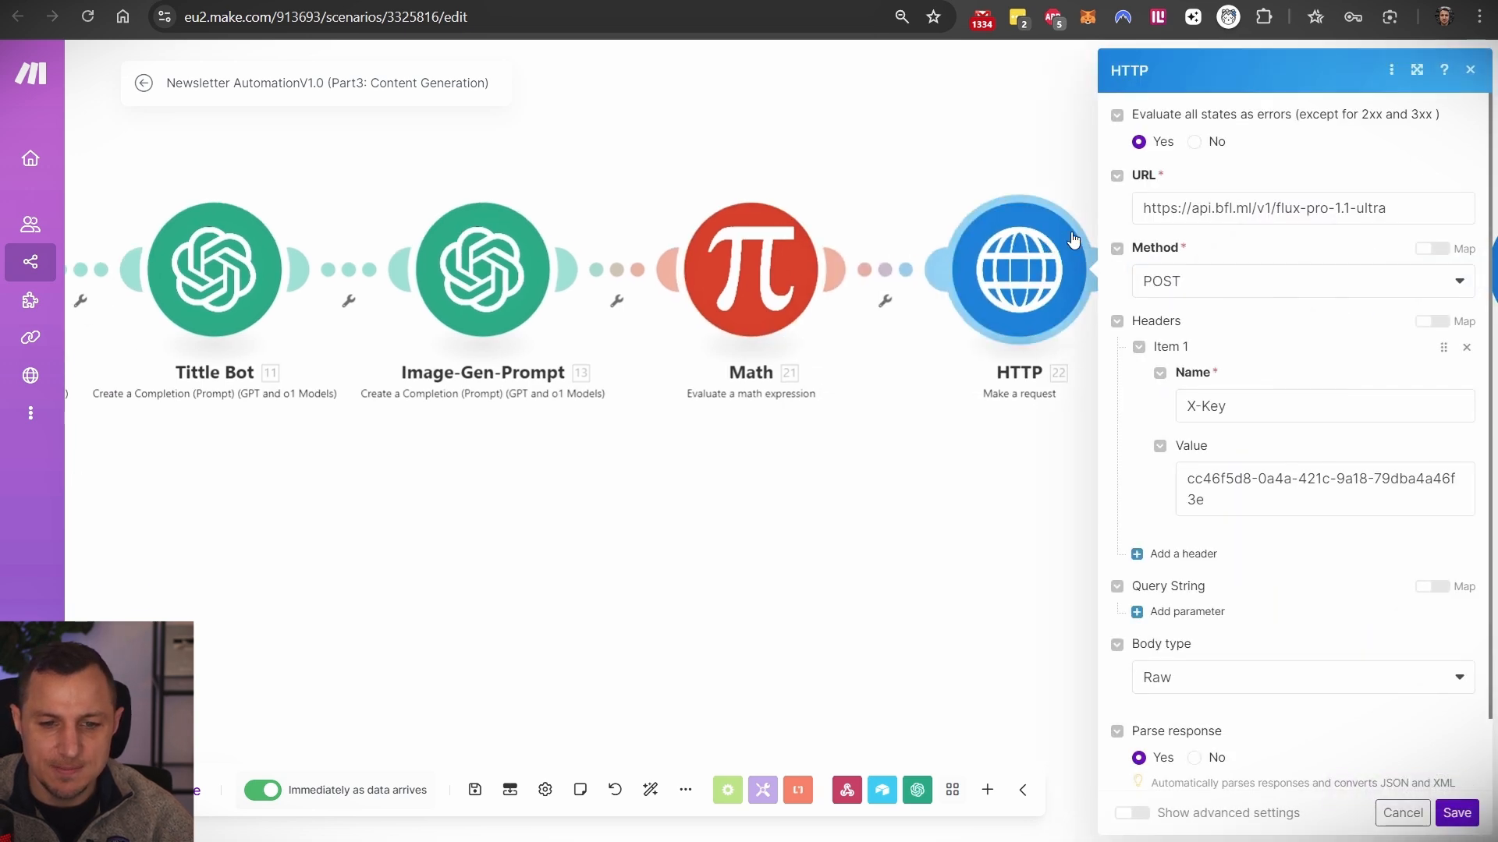
{"action": "left_click_drag", "start_coordinate": [1426, 216], "coordinate": [1138, 207]}
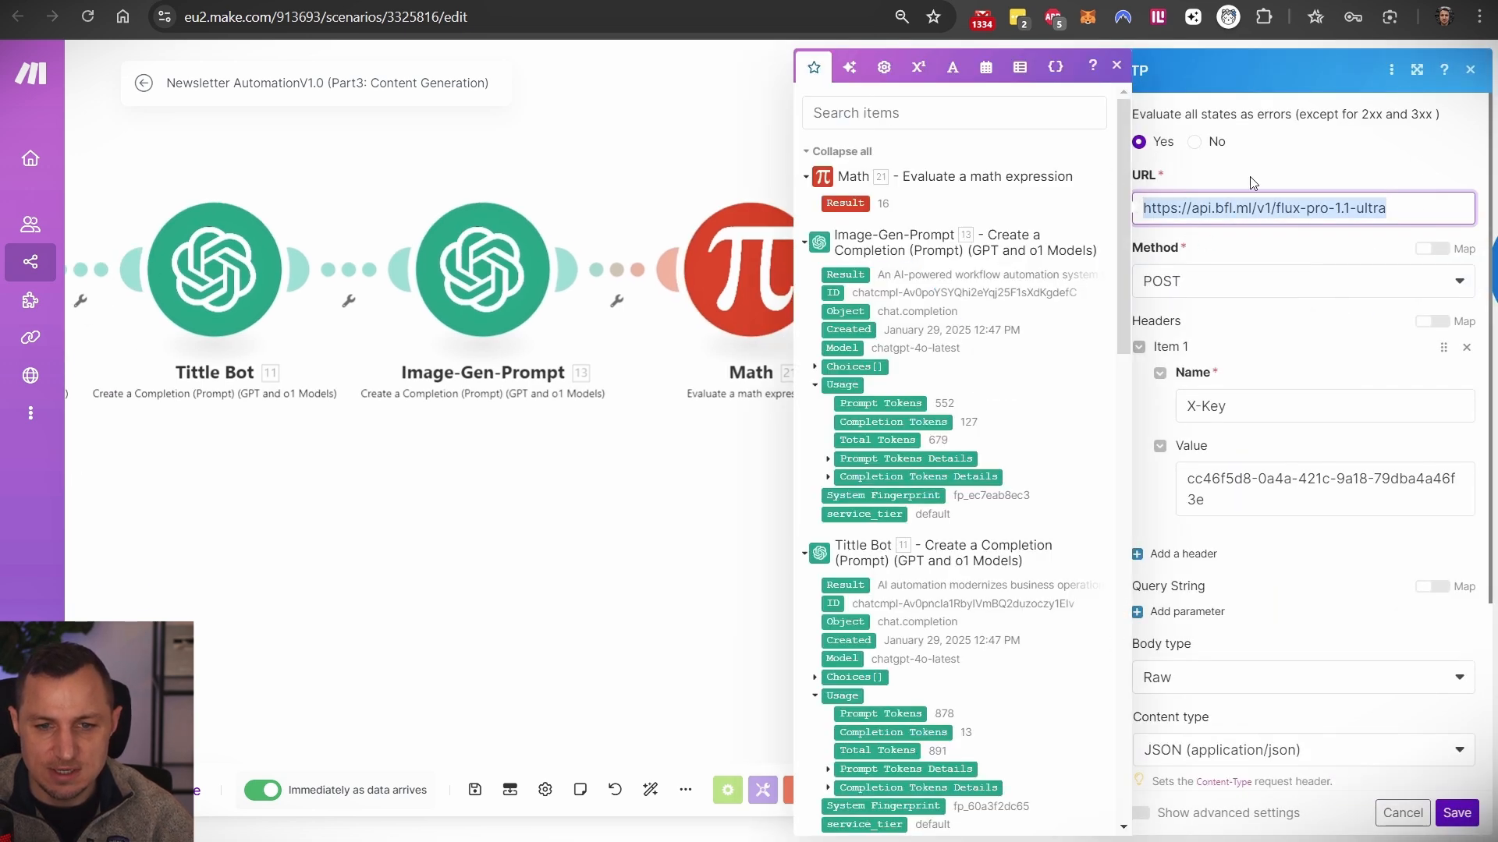
{"action": "left_click", "coordinate": [1216, 213]}
- From the Black Forest Labs site, return to the FLUX README and follow its docs.bfl.ml link
{"action": "left_click", "coordinate": [499, 1]}
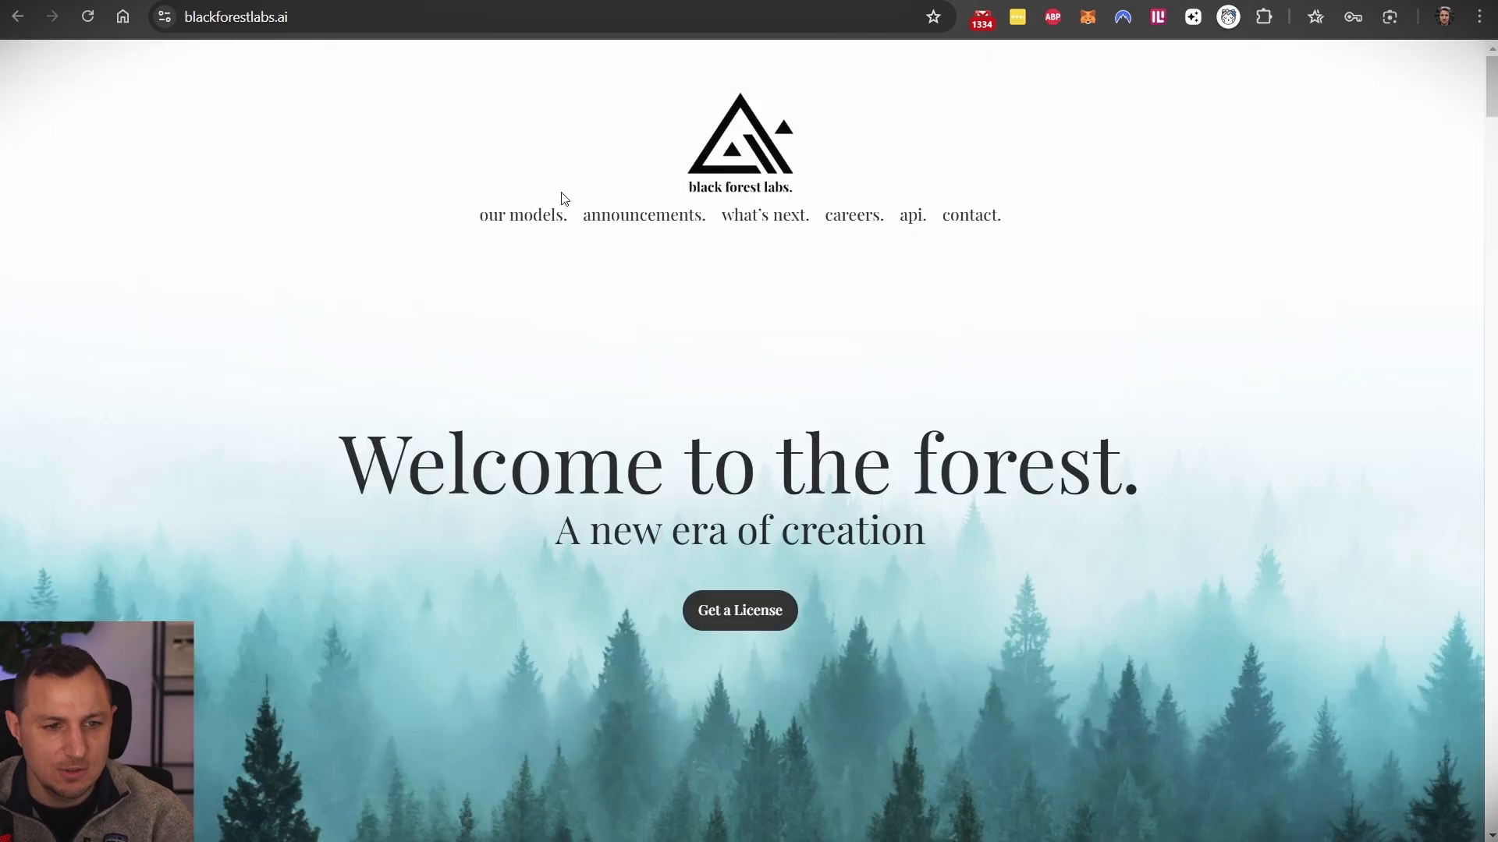
{"action": "scroll", "coordinate": [713, 407], "scroll_direction": "down", "scroll_amount": 4}
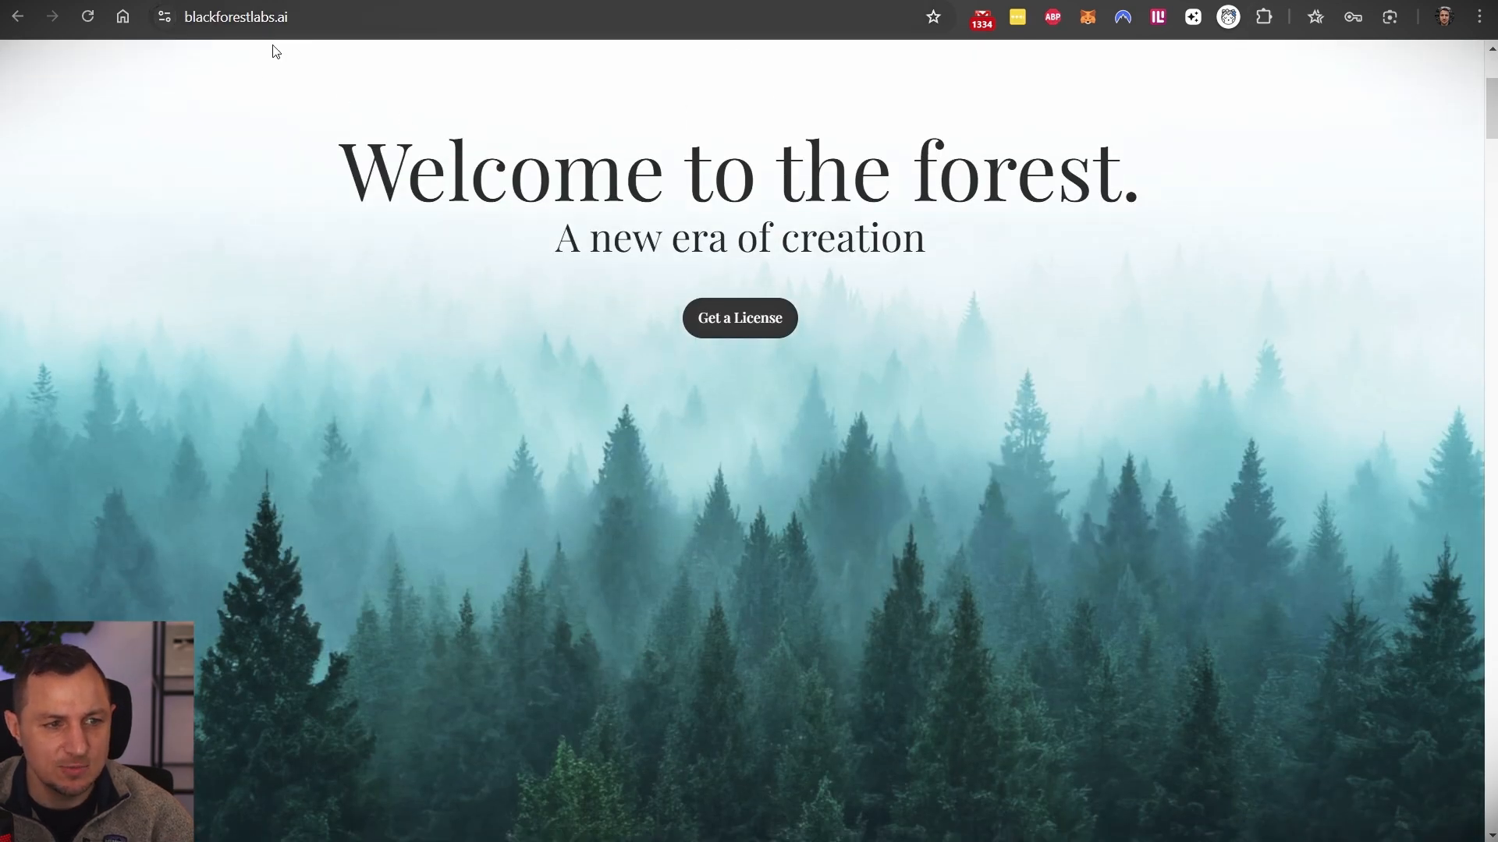
{"action": "scroll", "coordinate": [699, 513], "scroll_direction": "up", "scroll_amount": 4}
{"action": "key", "text": "alt+Left"}
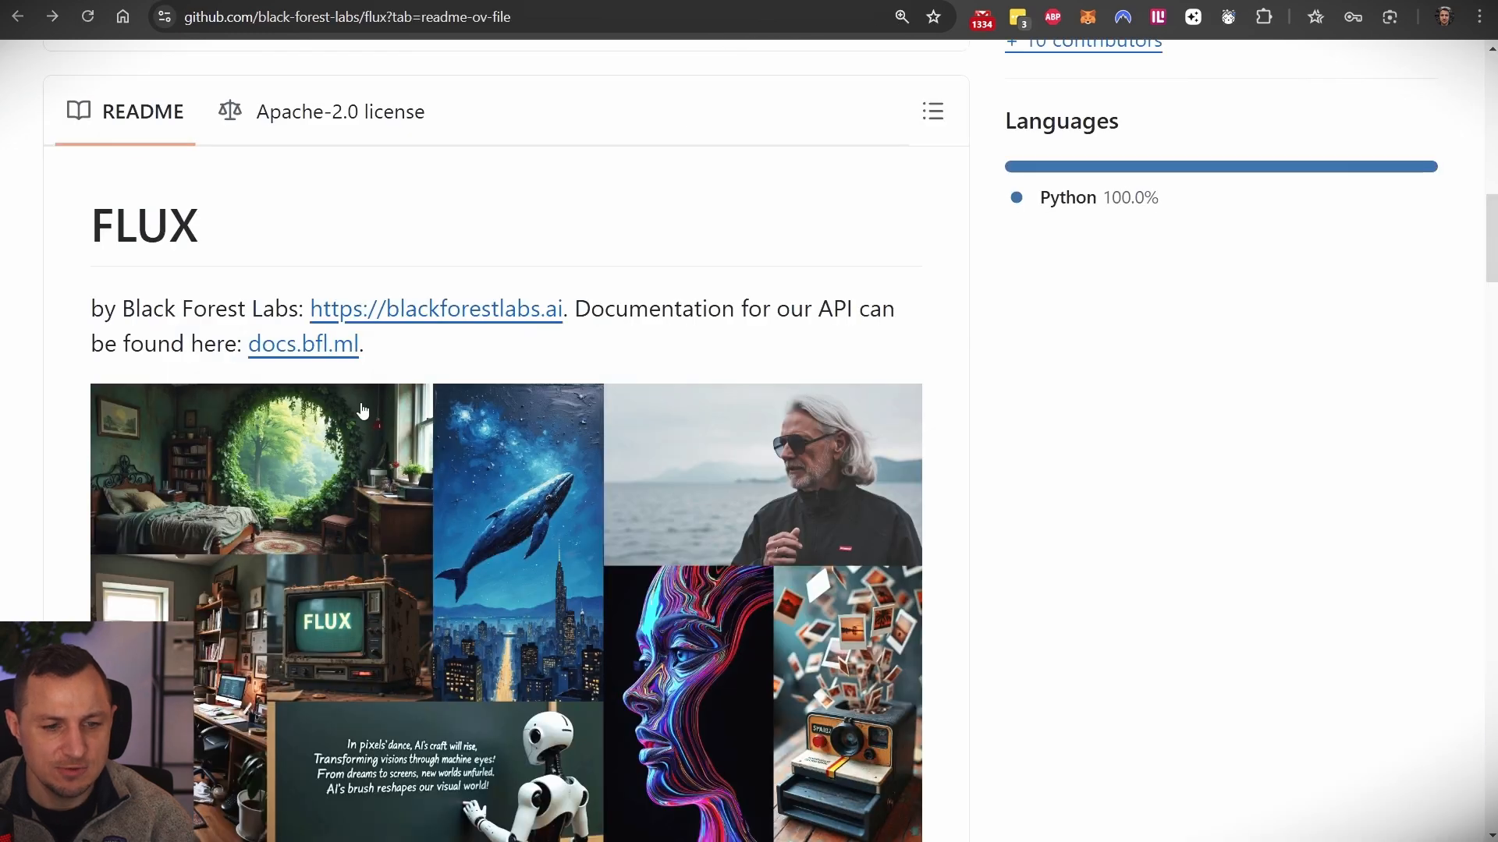
{"action": "left_click", "coordinate": [268, 348]}
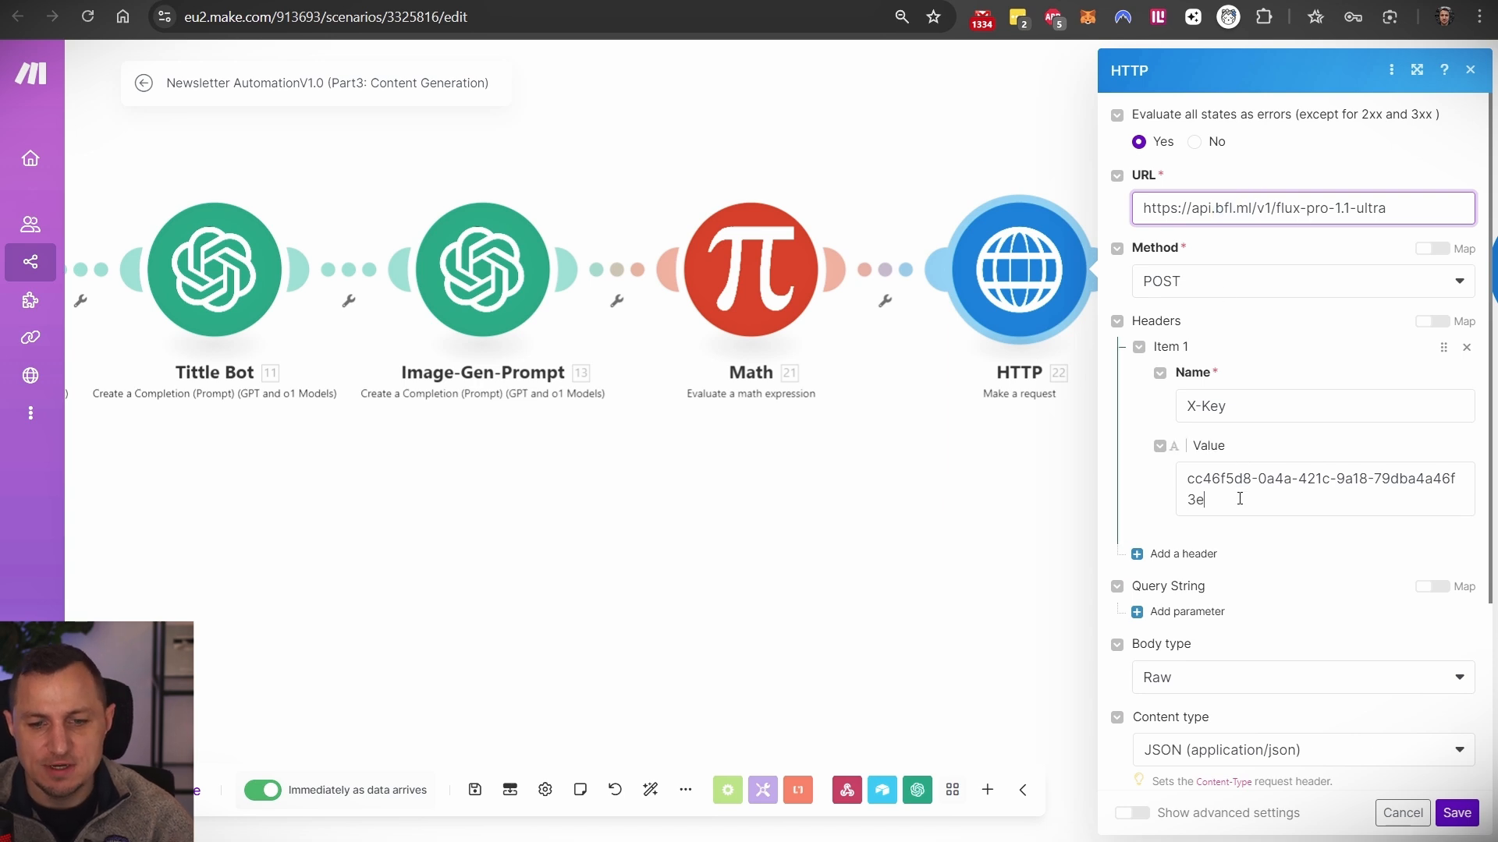
- In the HTTP module, highlight the '-pro-1.1-ultra' model part of the request URL, then revisit the BFL docs
{"action": "left_click", "coordinate": [1147, 494]}
{"action": "left_click", "coordinate": [1299, 365]}
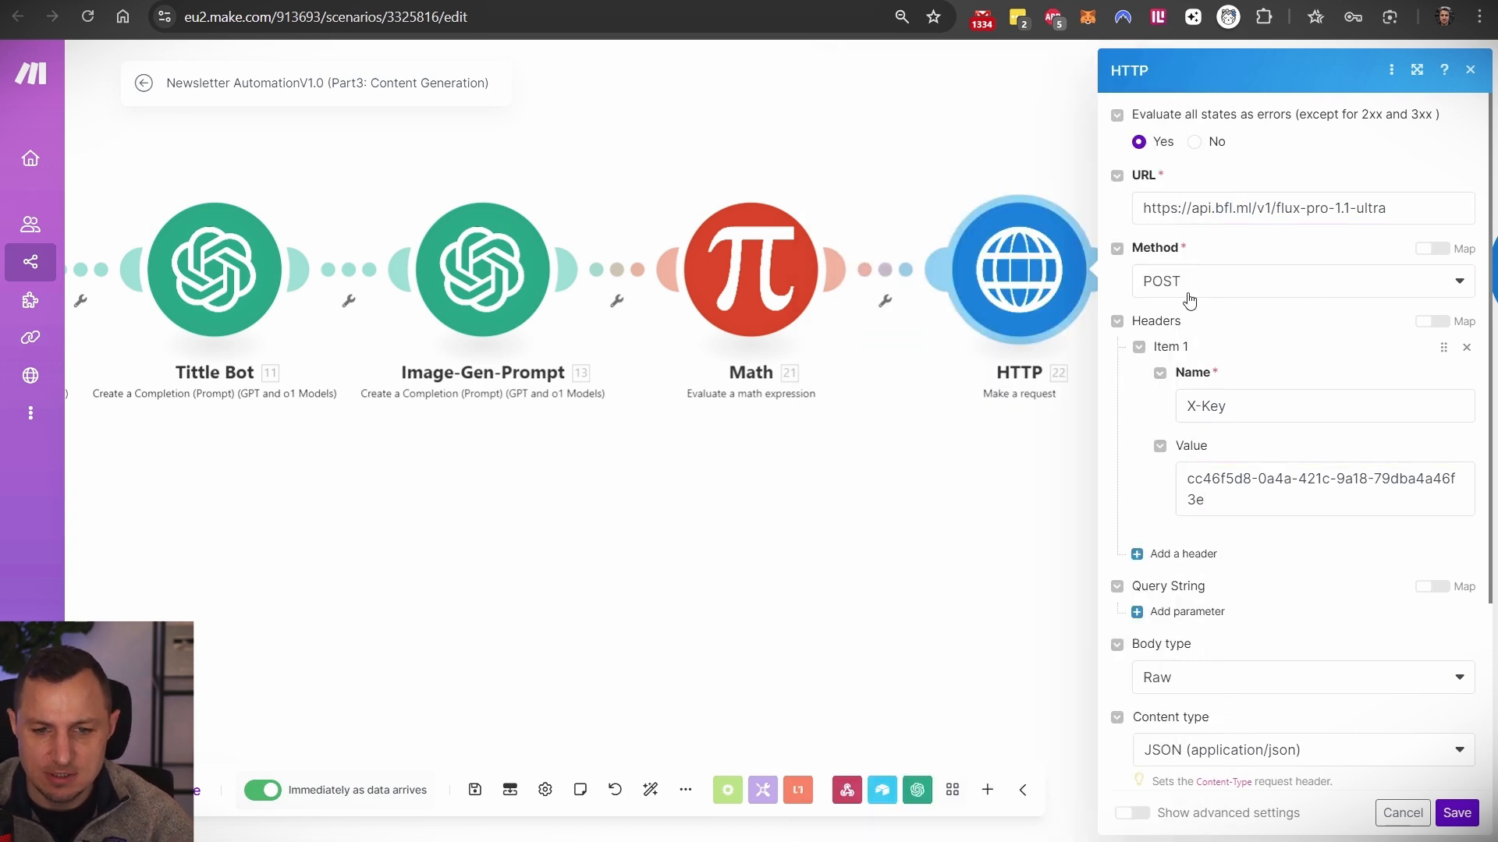
{"action": "left_click_drag", "start_coordinate": [1387, 207], "coordinate": [1143, 202]}
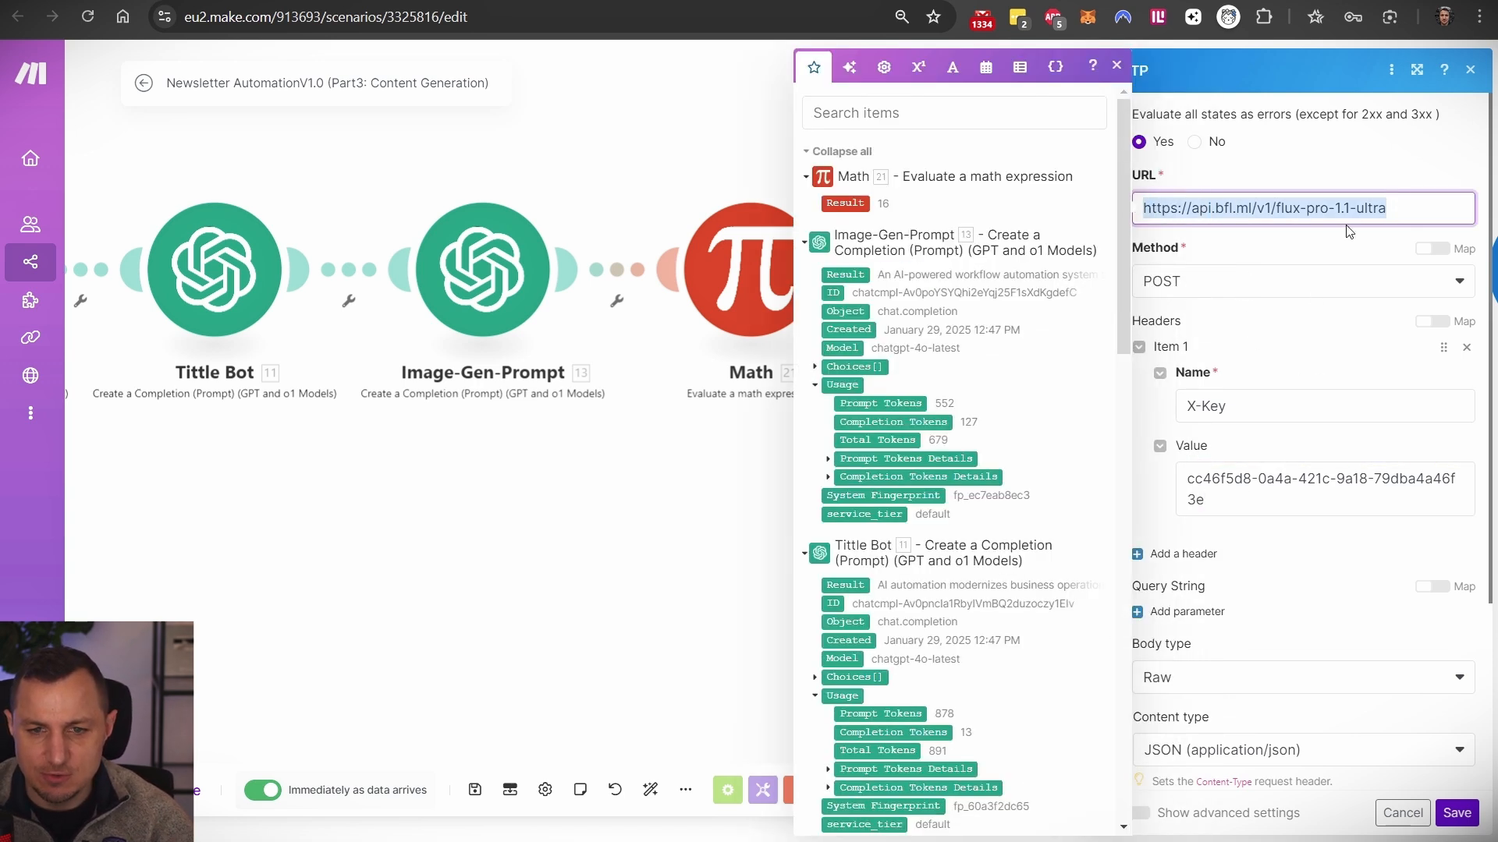
{"action": "left_click", "coordinate": [1277, 209]}
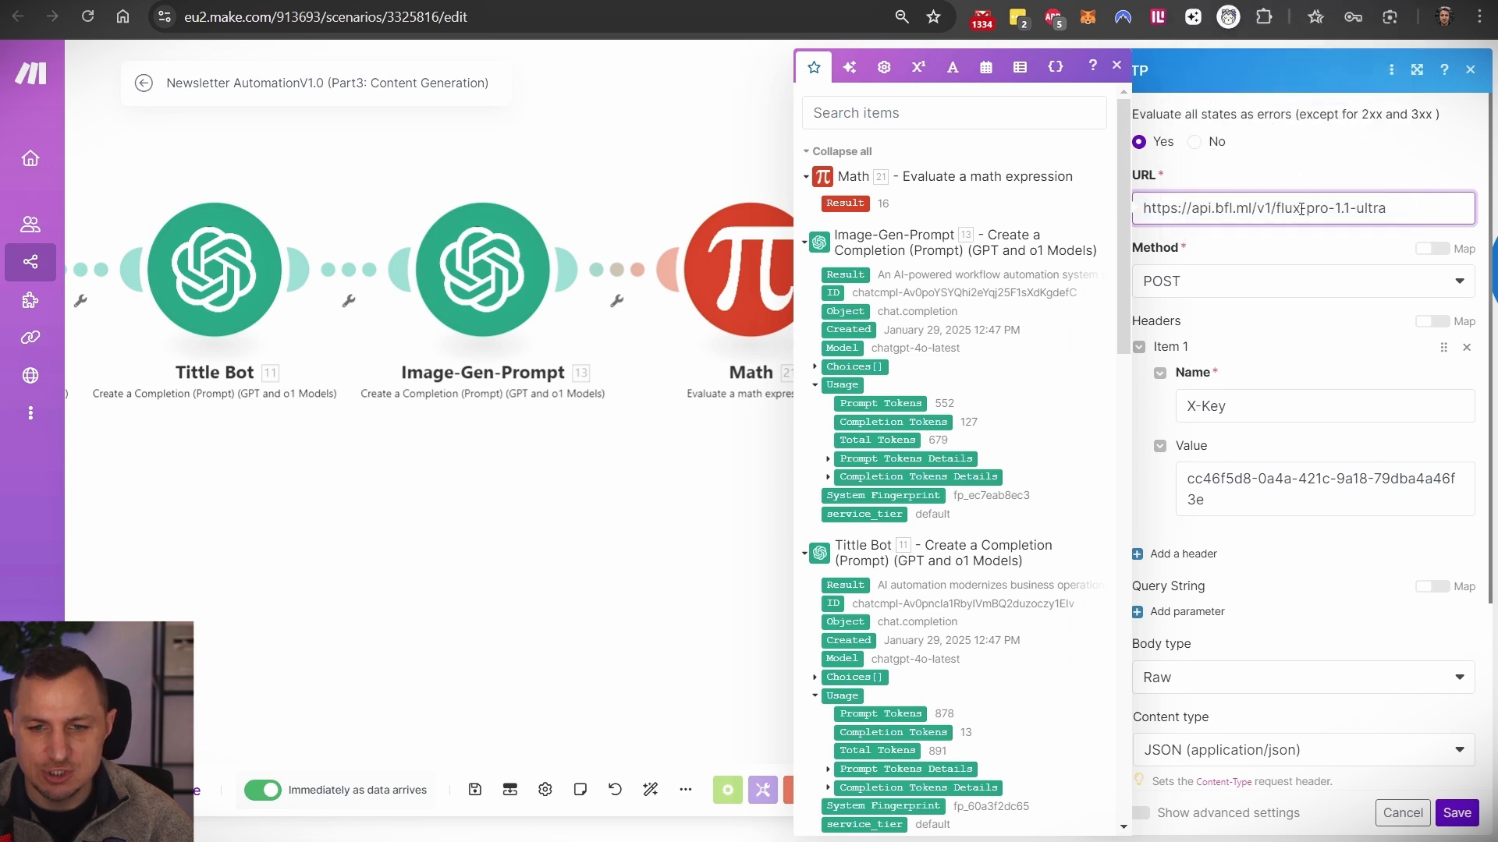
{"action": "left_click_drag", "start_coordinate": [1301, 209], "coordinate": [1395, 205]}
{"action": "left_click", "coordinate": [702, 2]}
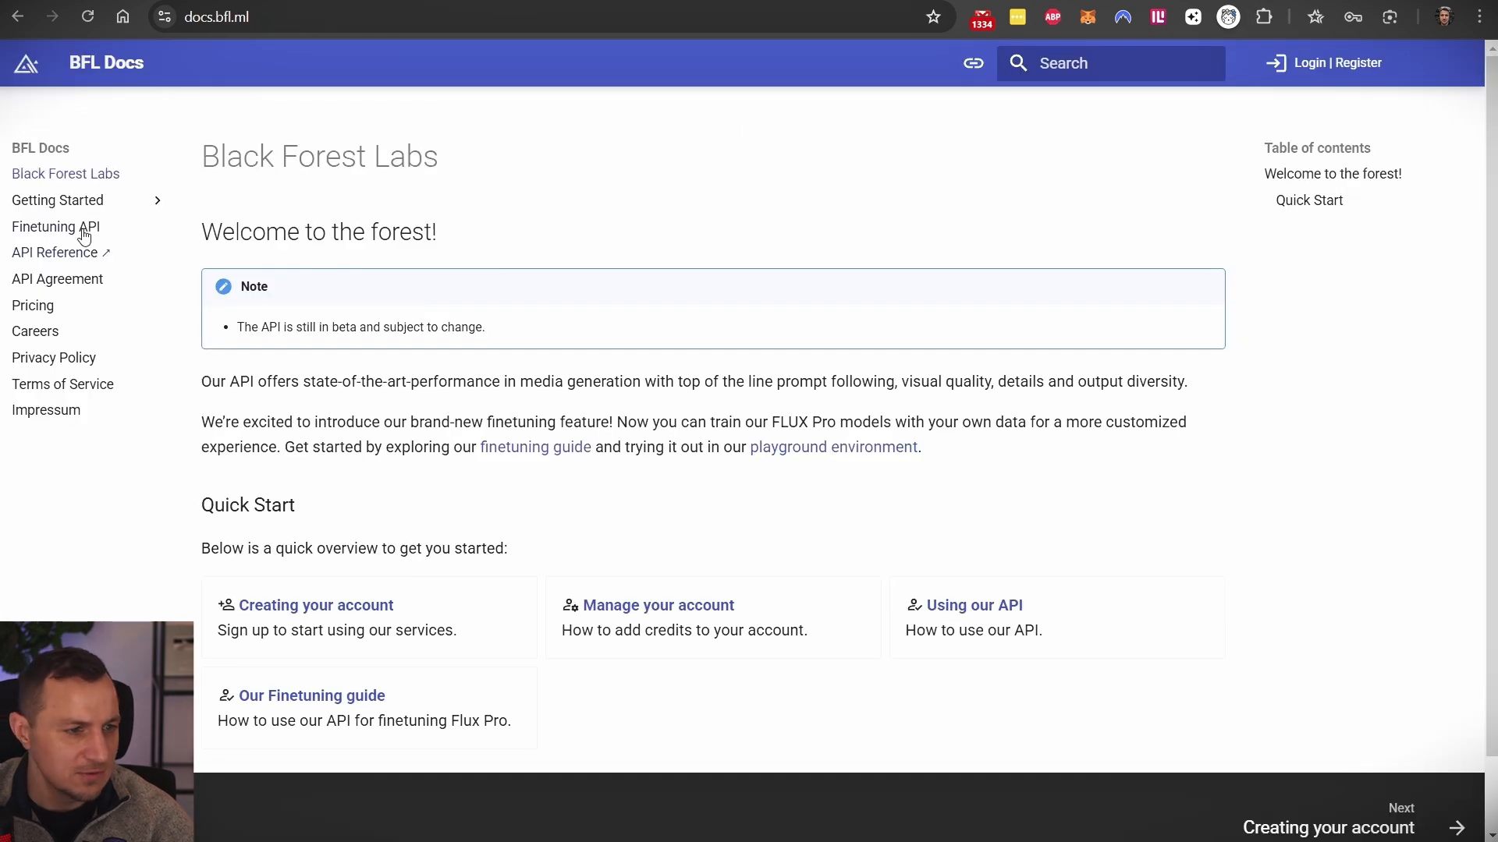
- Browse the BFL API Reference down to the Tasks endpoints
{"action": "left_click", "coordinate": [52, 255]}
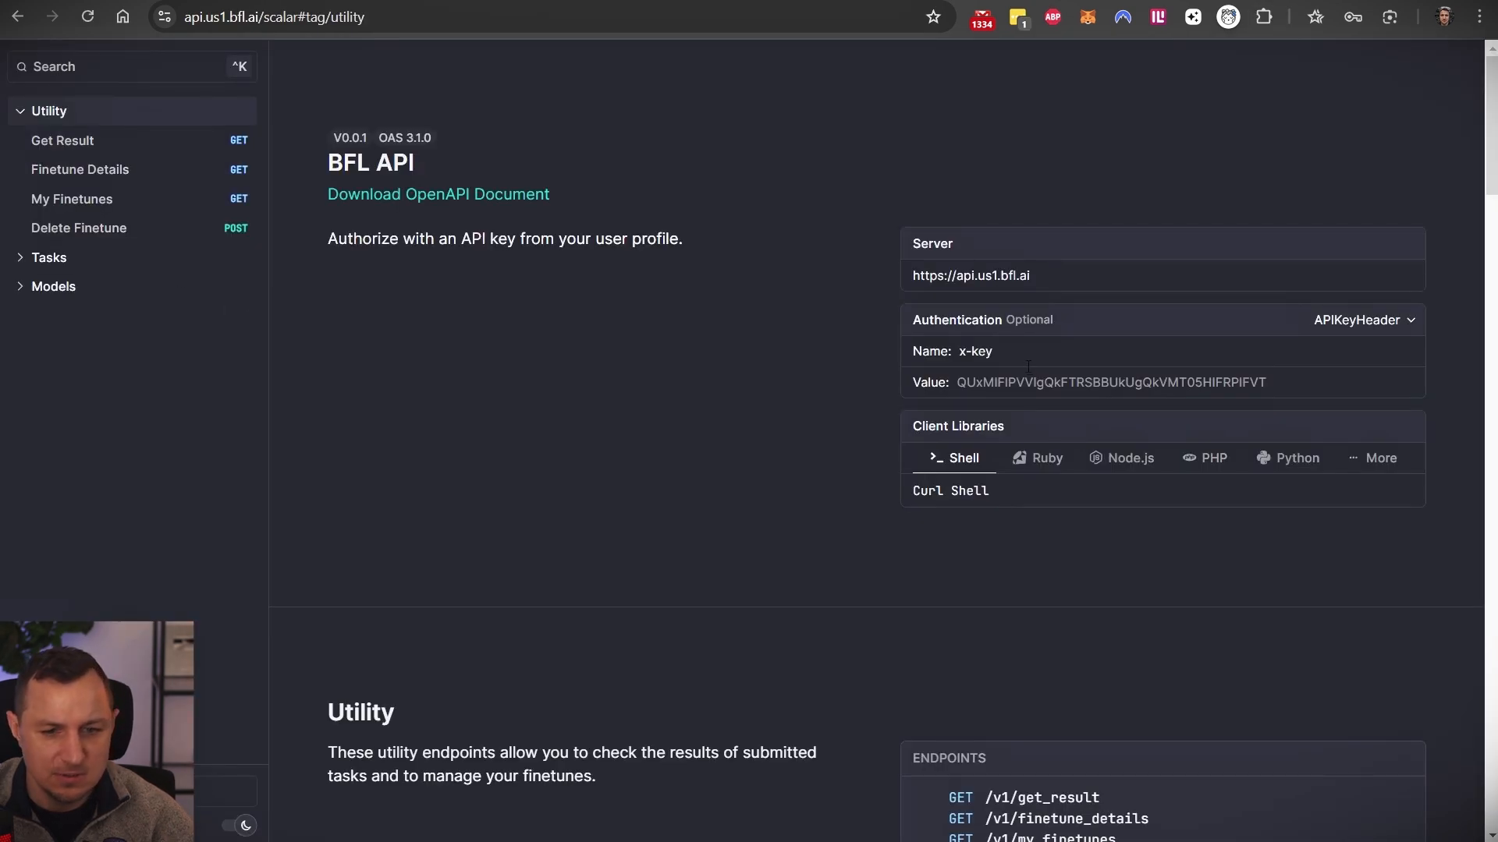
{"action": "scroll", "coordinate": [1028, 368], "scroll_direction": "down", "scroll_amount": 15}
{"action": "scroll", "coordinate": [835, 596], "scroll_direction": "down", "scroll_amount": 4}
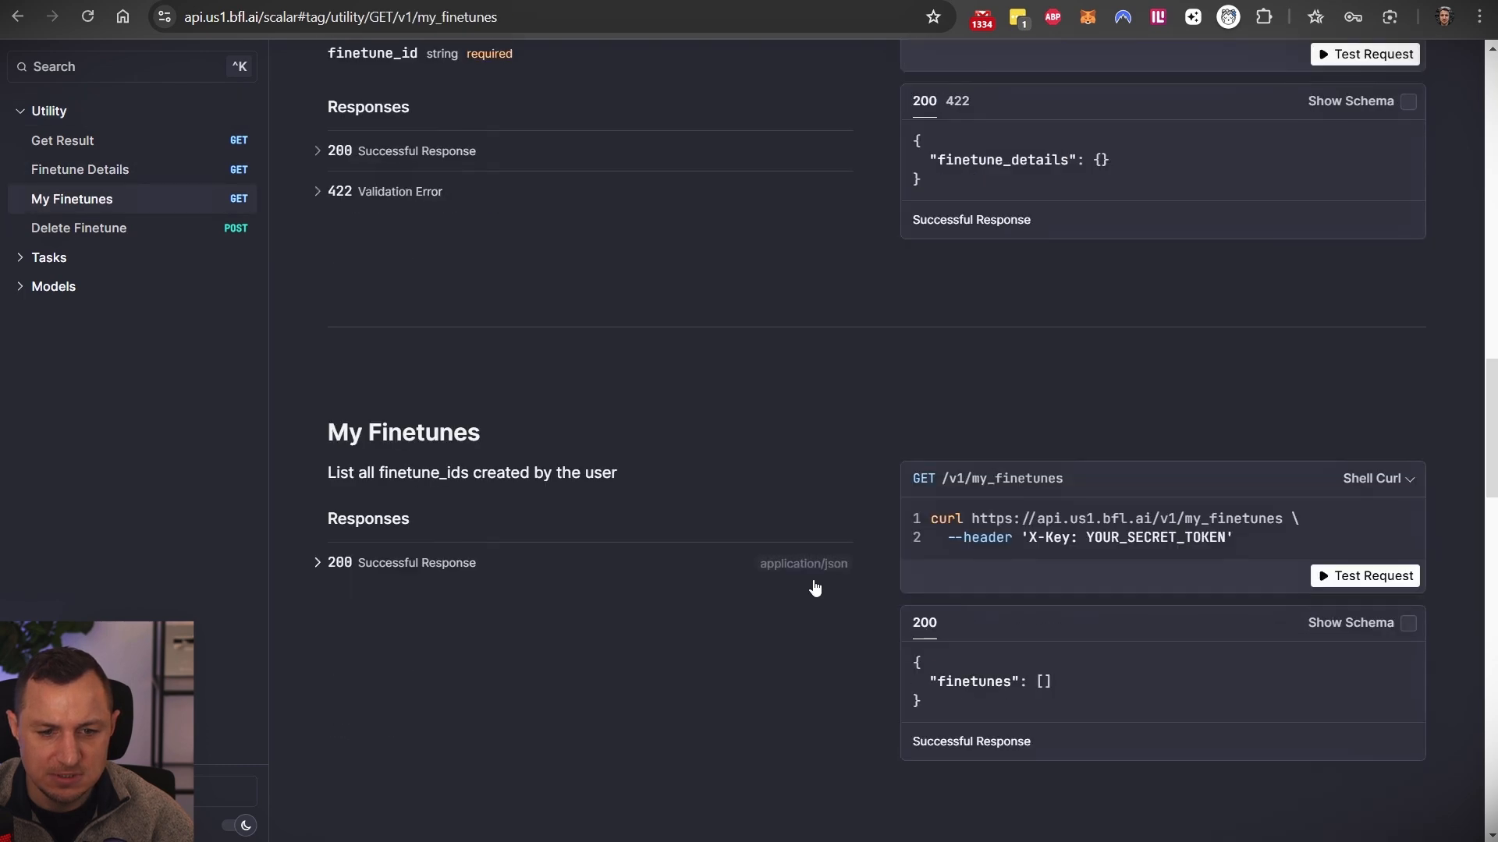
{"action": "scroll", "coordinate": [815, 589], "scroll_direction": "down", "scroll_amount": 15}
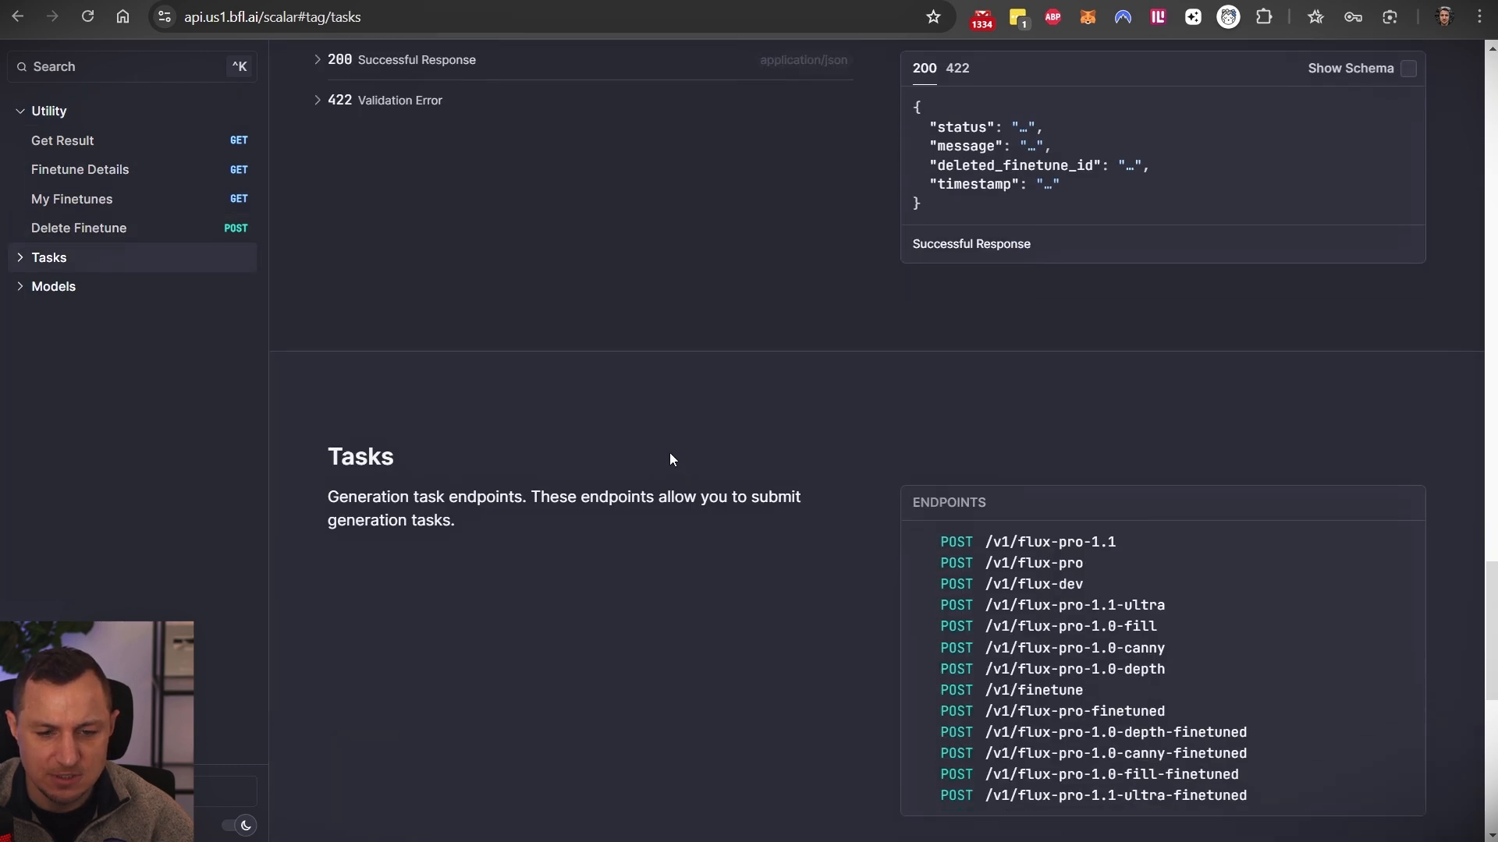
{"action": "scroll", "coordinate": [670, 458], "scroll_direction": "down", "scroll_amount": 8}
{"action": "scroll", "coordinate": [800, 326], "scroll_direction": "up", "scroll_amount": 4}
{"action": "scroll", "coordinate": [802, 329], "scroll_direction": "up", "scroll_amount": 1}
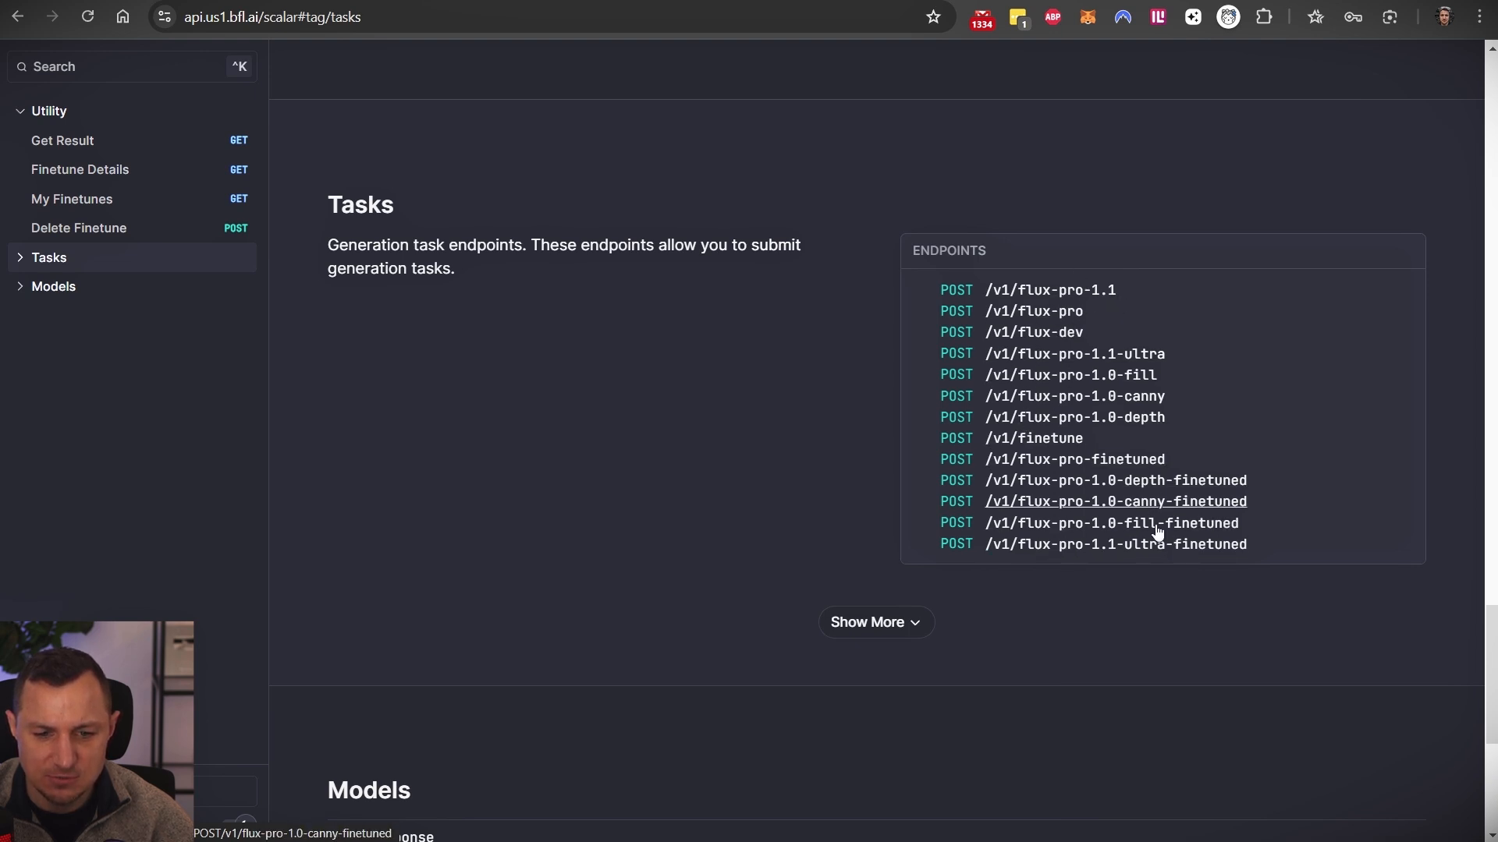
{"action": "scroll", "coordinate": [863, 442], "scroll_direction": "down", "scroll_amount": 5}
- View the FLUX 1.1 [pro] endpoint's request body, then return to the Make scenario
{"action": "left_click", "coordinate": [867, 232]}
{"action": "scroll", "coordinate": [789, 471], "scroll_direction": "down", "scroll_amount": 3}
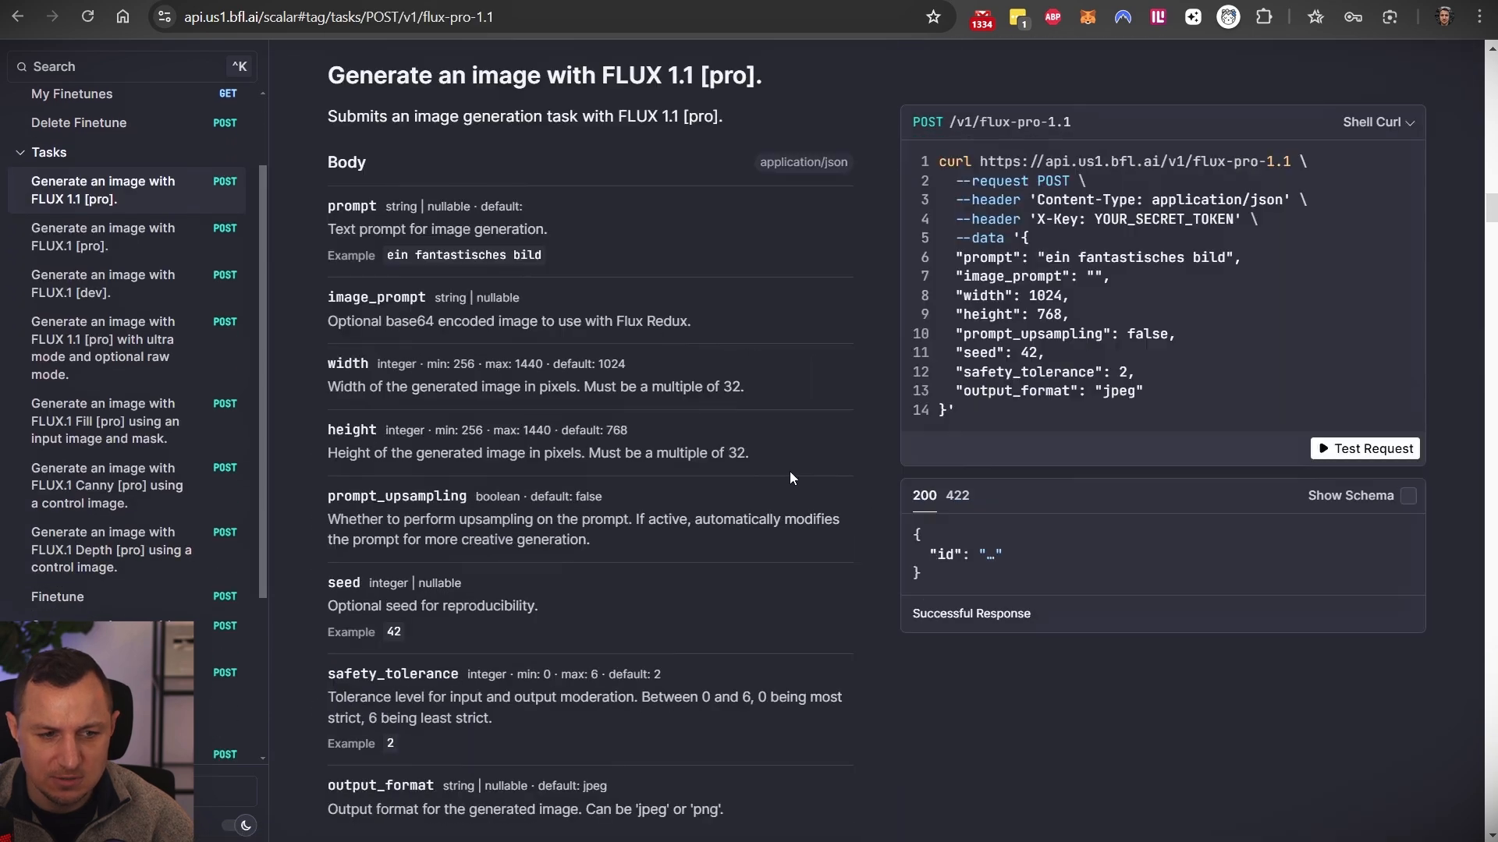
{"action": "scroll", "coordinate": [794, 457], "scroll_direction": "up", "scroll_amount": 5}
{"action": "scroll", "coordinate": [851, 383], "scroll_direction": "up", "scroll_amount": 3}
{"action": "key", "text": "ctrl+Tab"}
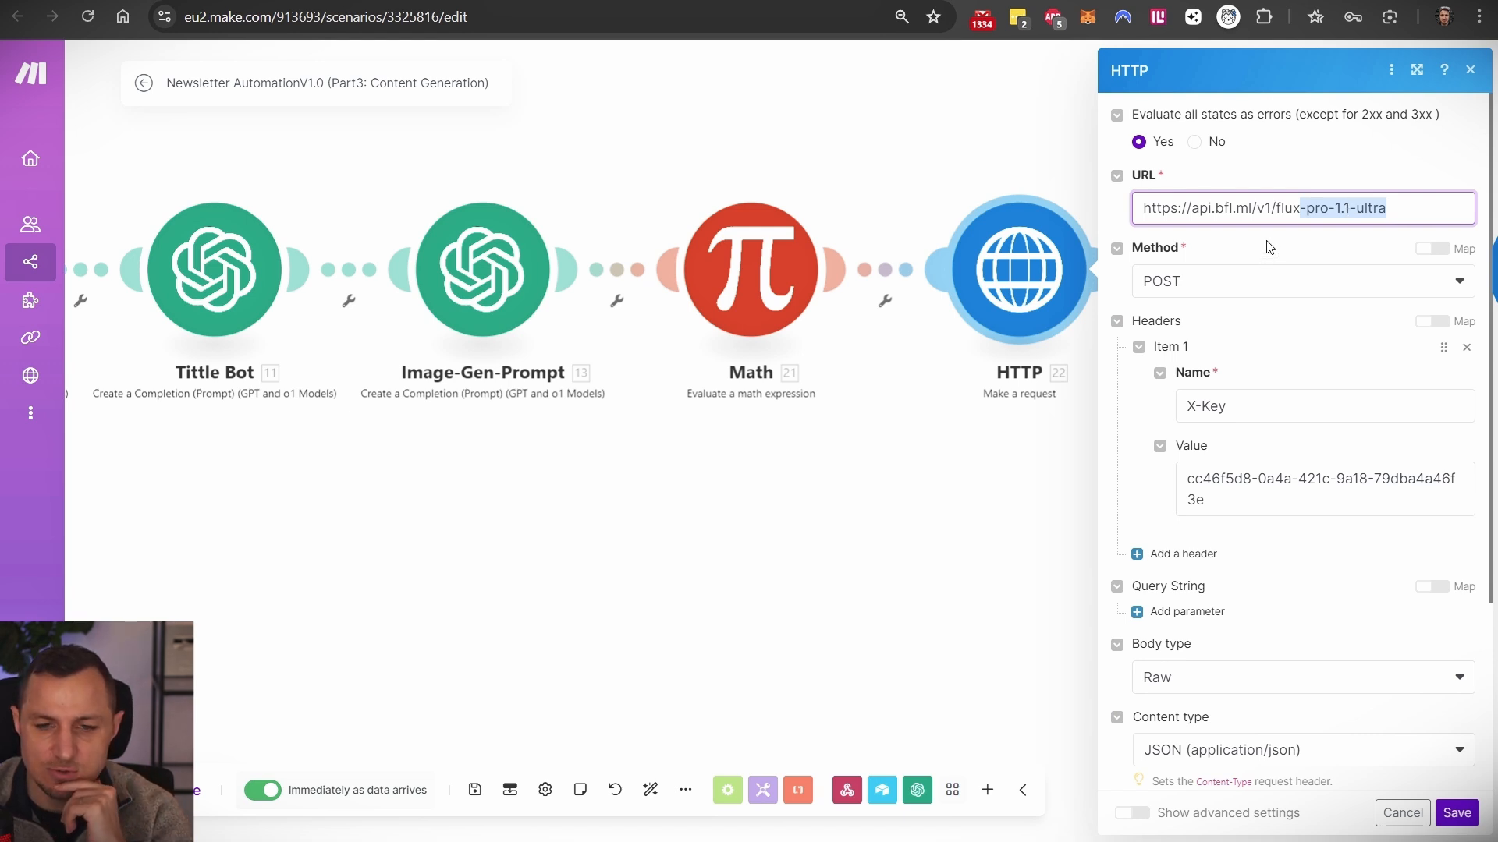
- Review the HTTP JSON body with prompt, 16:9 aspect ratio and seed, then close the panel
{"action": "scroll", "coordinate": [1236, 356], "scroll_direction": "down", "scroll_amount": 3}
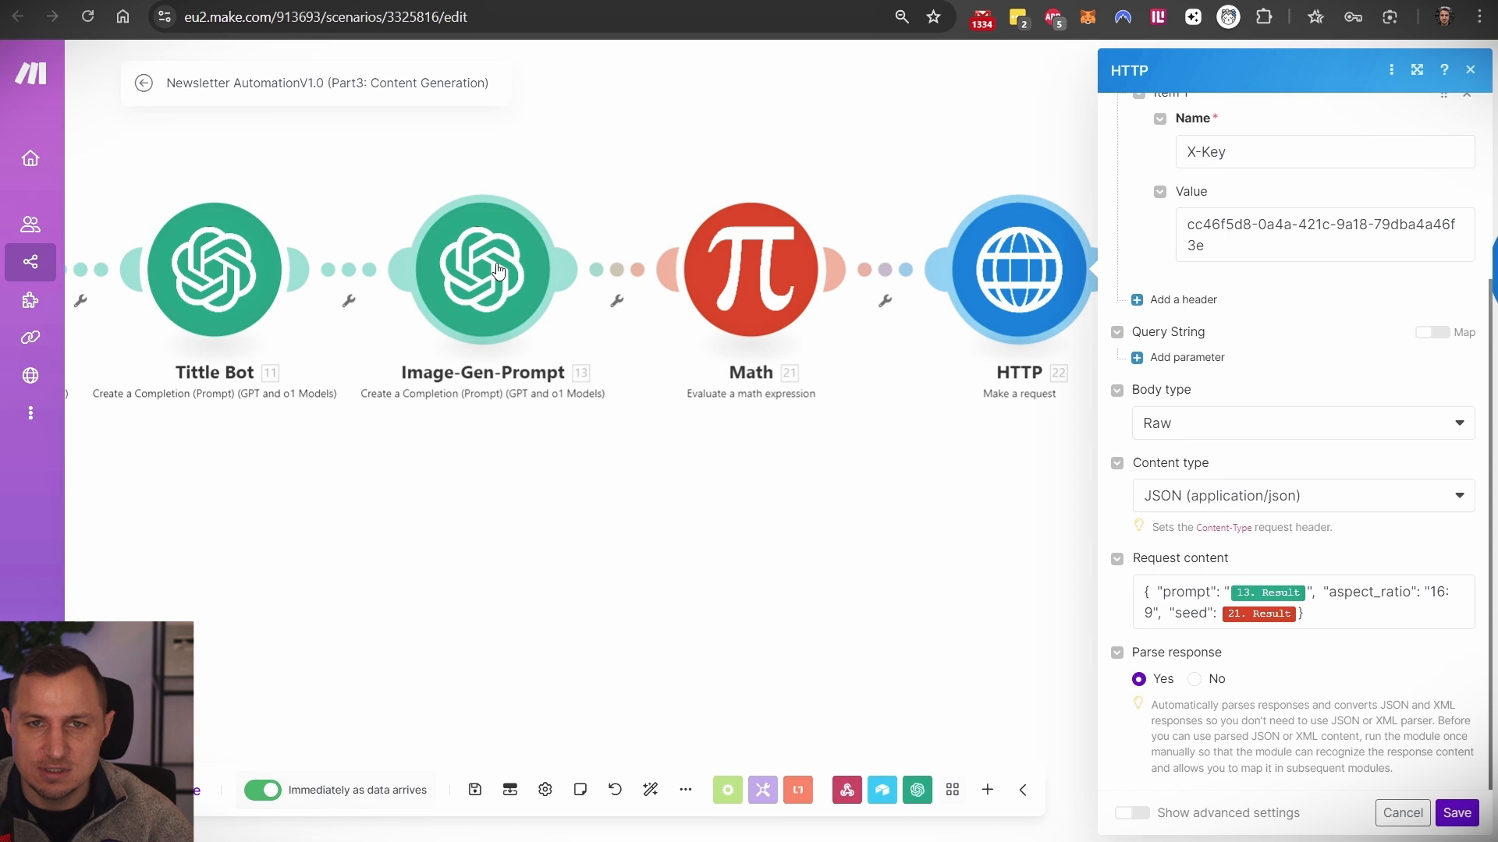
{"action": "left_click_drag", "start_coordinate": [1320, 618], "coordinate": [1141, 587]}
{"action": "left_click", "coordinate": [946, 558]}
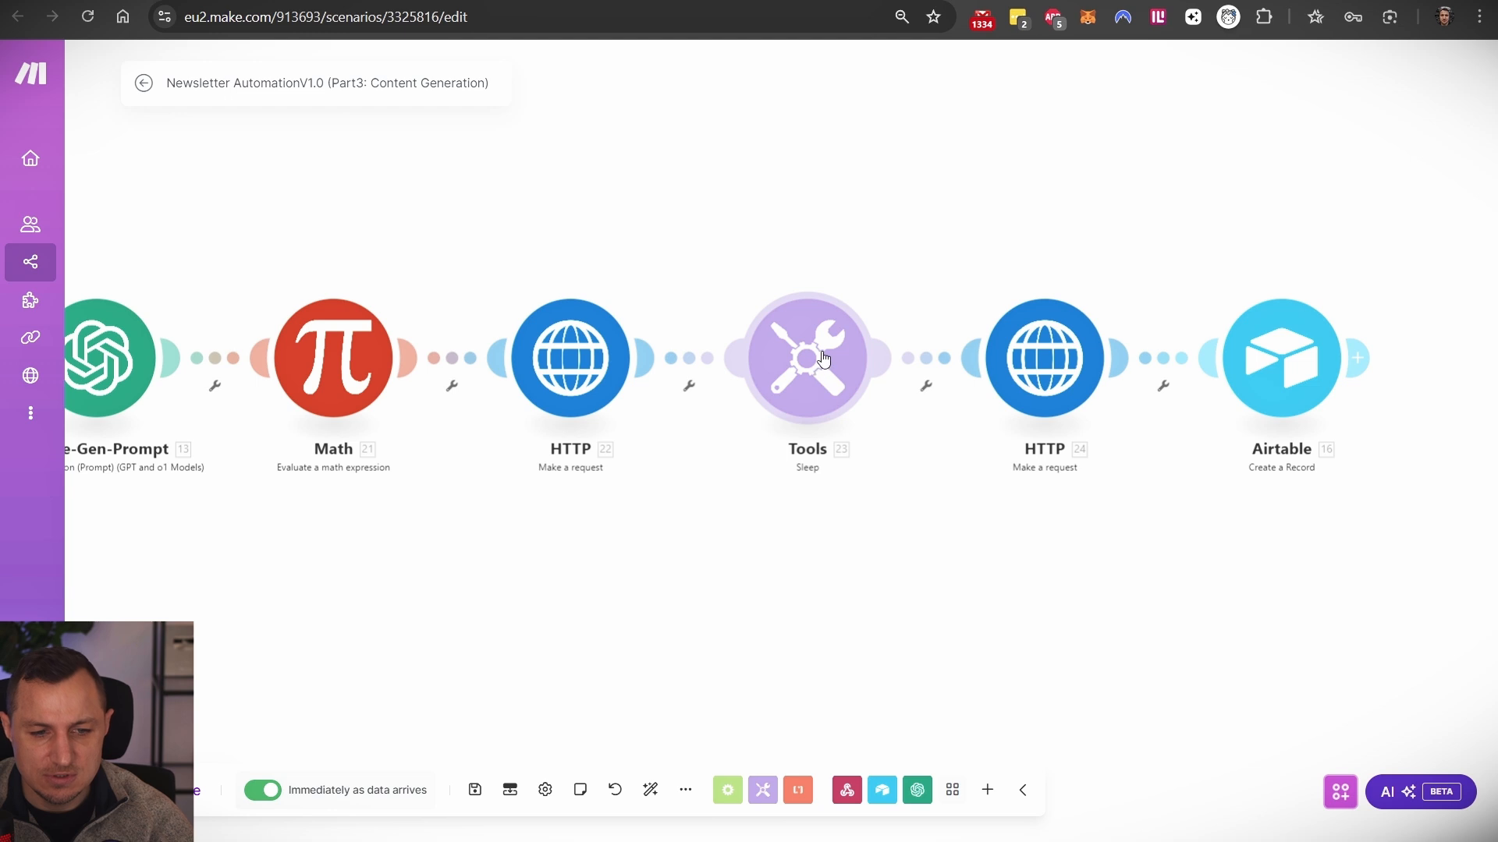
{"action": "left_click", "coordinate": [812, 355]}
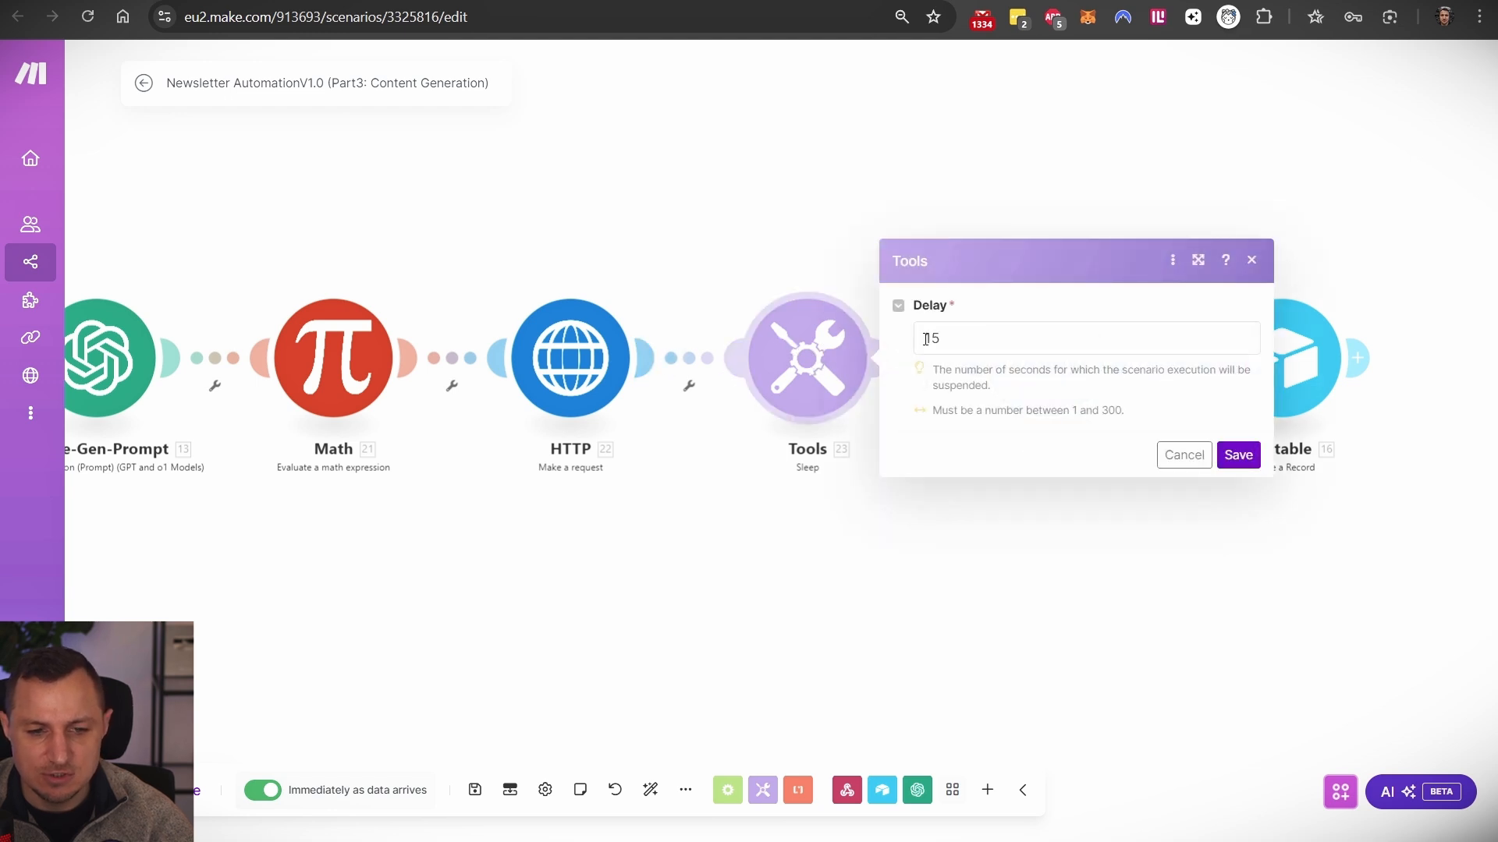
{"action": "left_click_drag", "start_coordinate": [968, 337], "coordinate": [899, 334]}
{"action": "left_click", "coordinate": [1252, 261]}
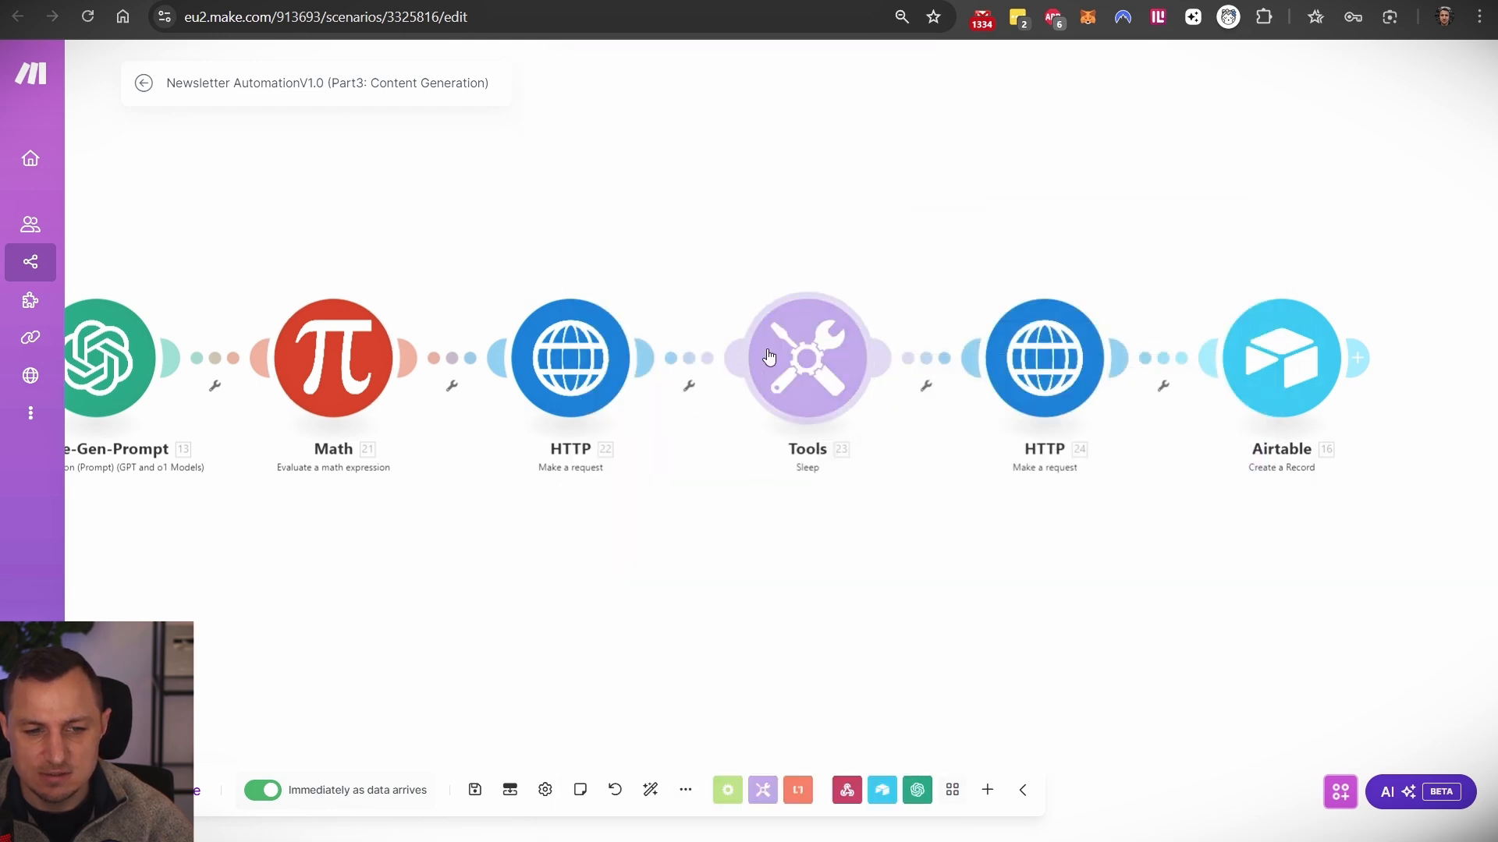
{"action": "left_click_drag", "start_coordinate": [859, 200], "coordinate": [752, 154]}
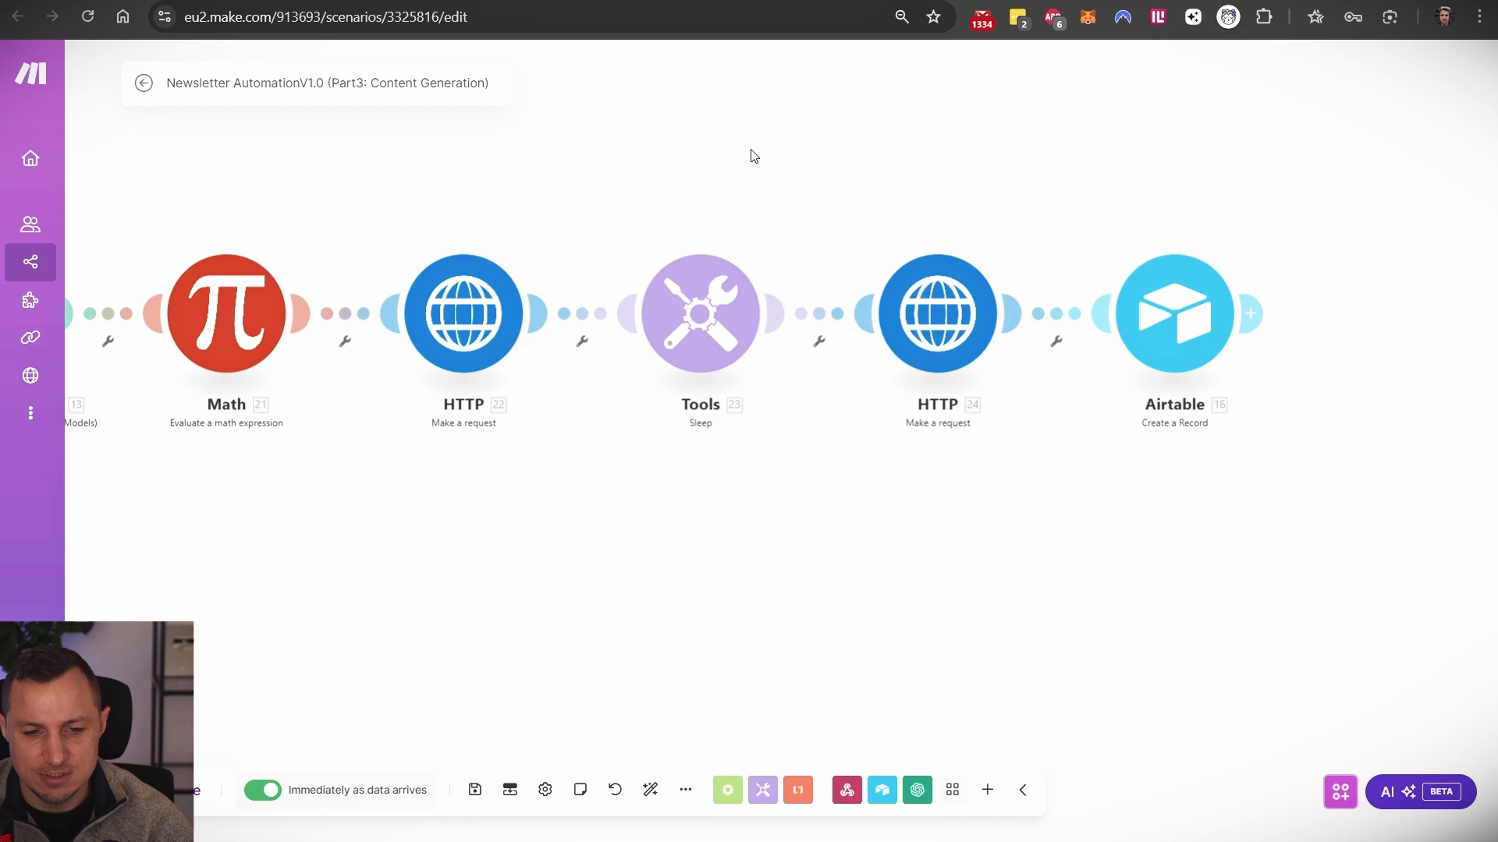
{"action": "left_click", "coordinate": [932, 319]}
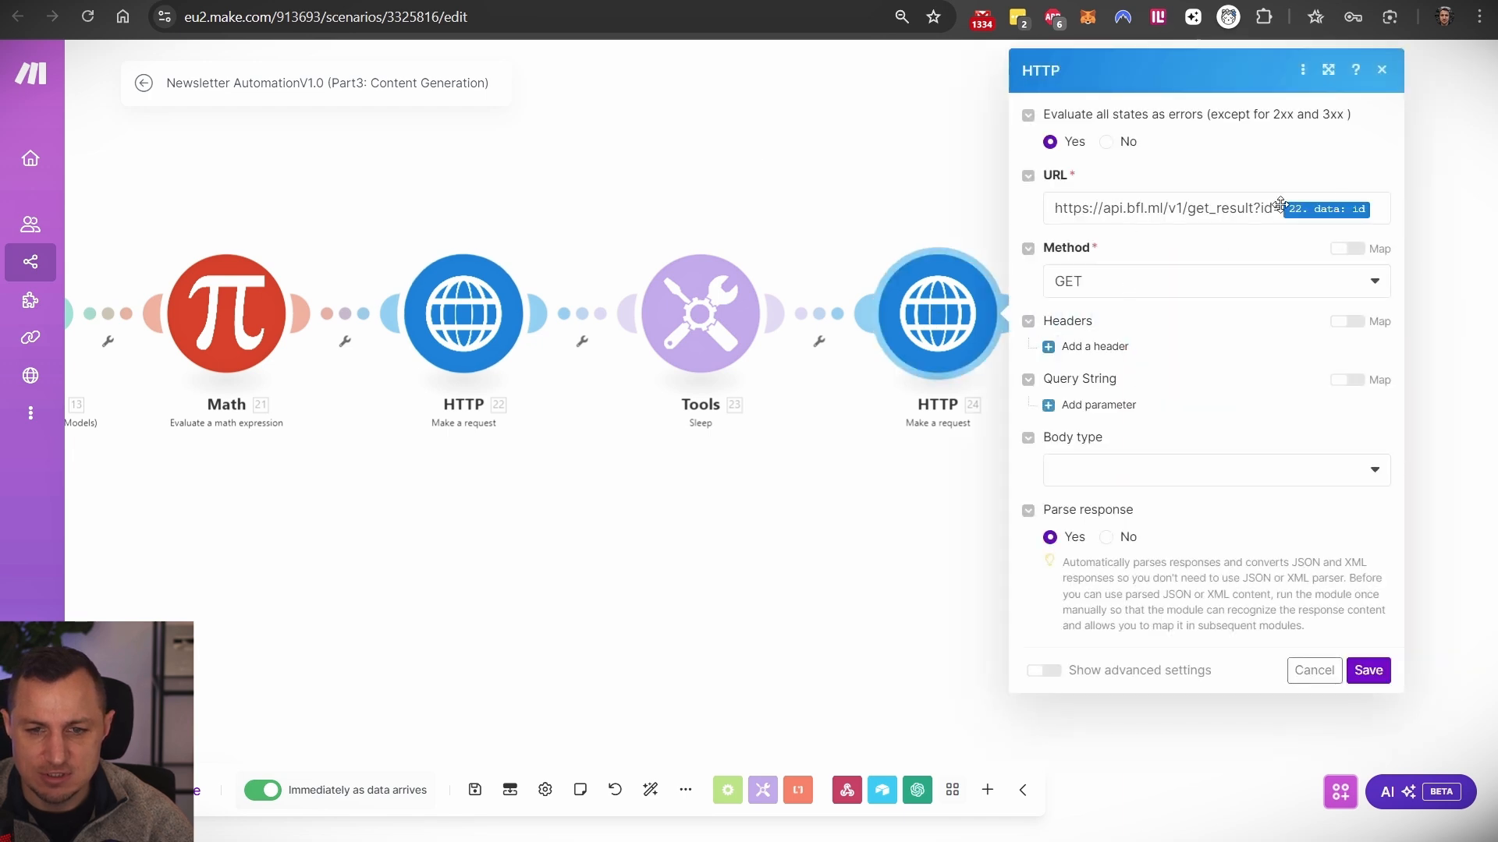
{"action": "left_click_drag", "start_coordinate": [1053, 206], "coordinate": [1274, 215]}
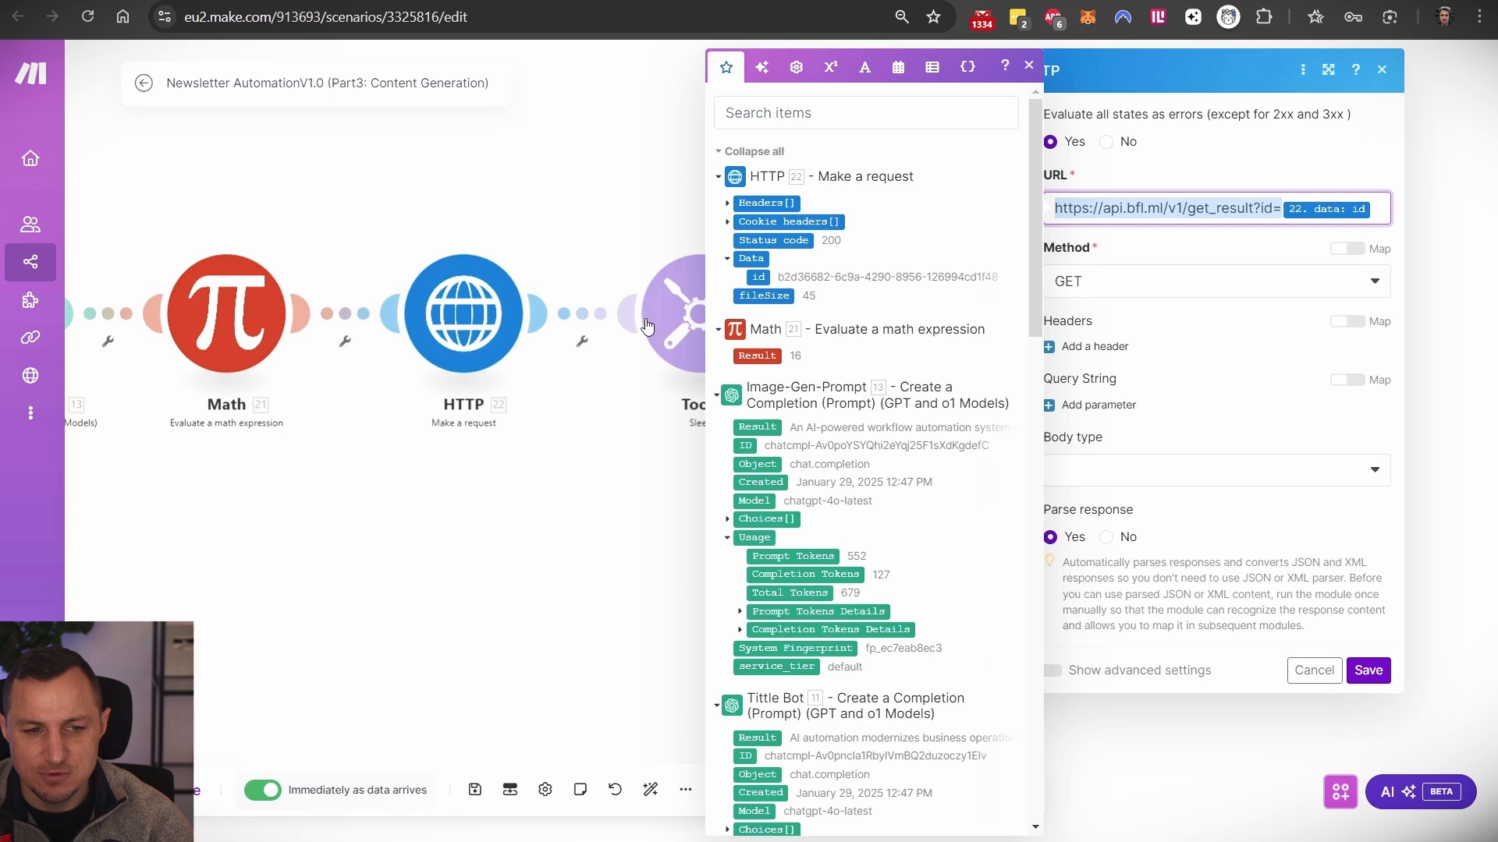
{"action": "left_click", "coordinate": [479, 279]}
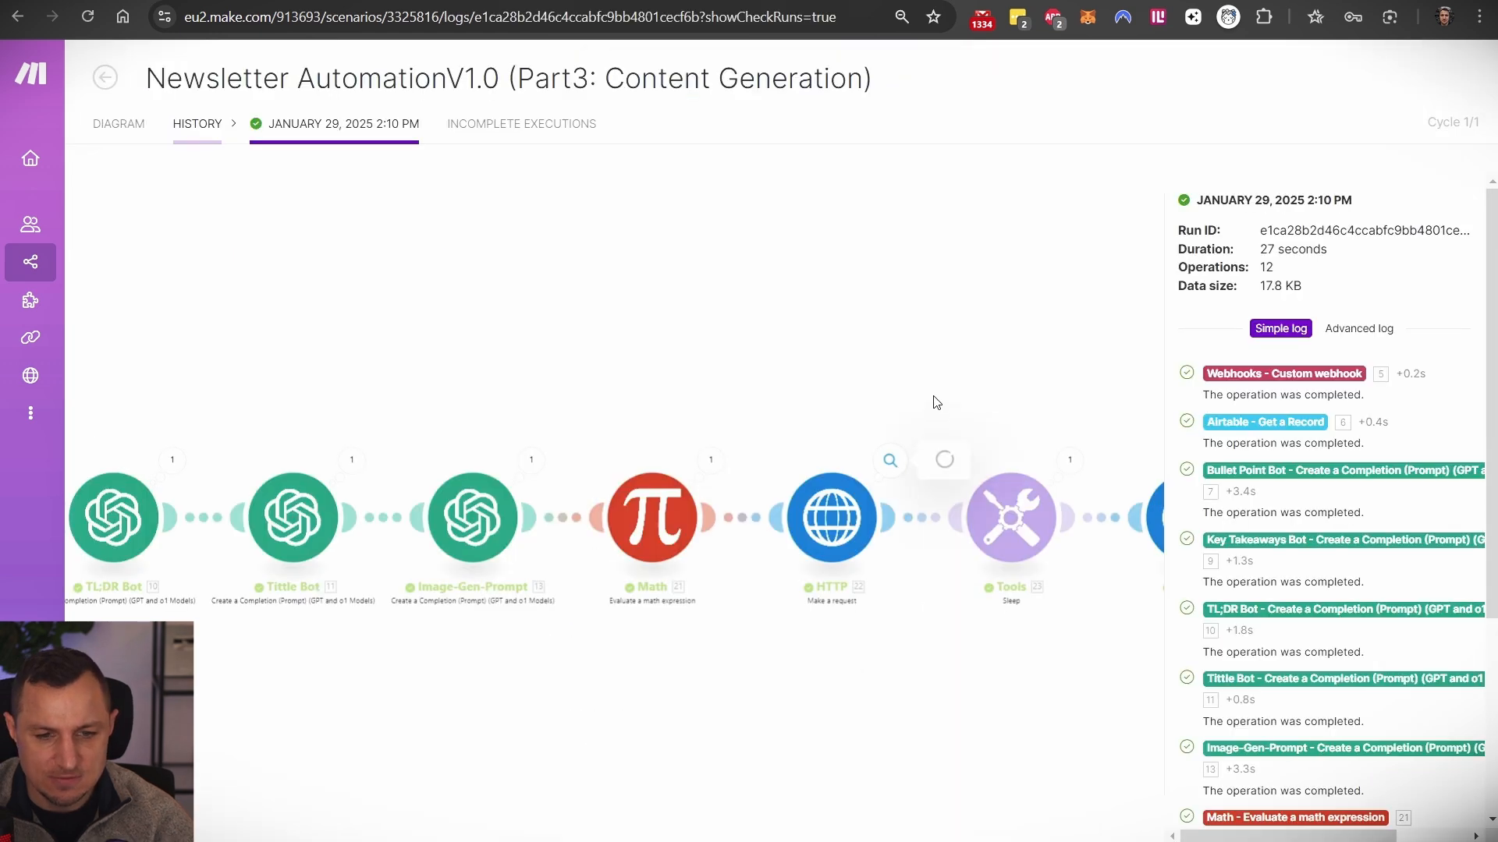
{"action": "left_click", "coordinate": [890, 460]}
{"action": "scroll", "coordinate": [1037, 557], "scroll_direction": "down", "scroll_amount": 1}
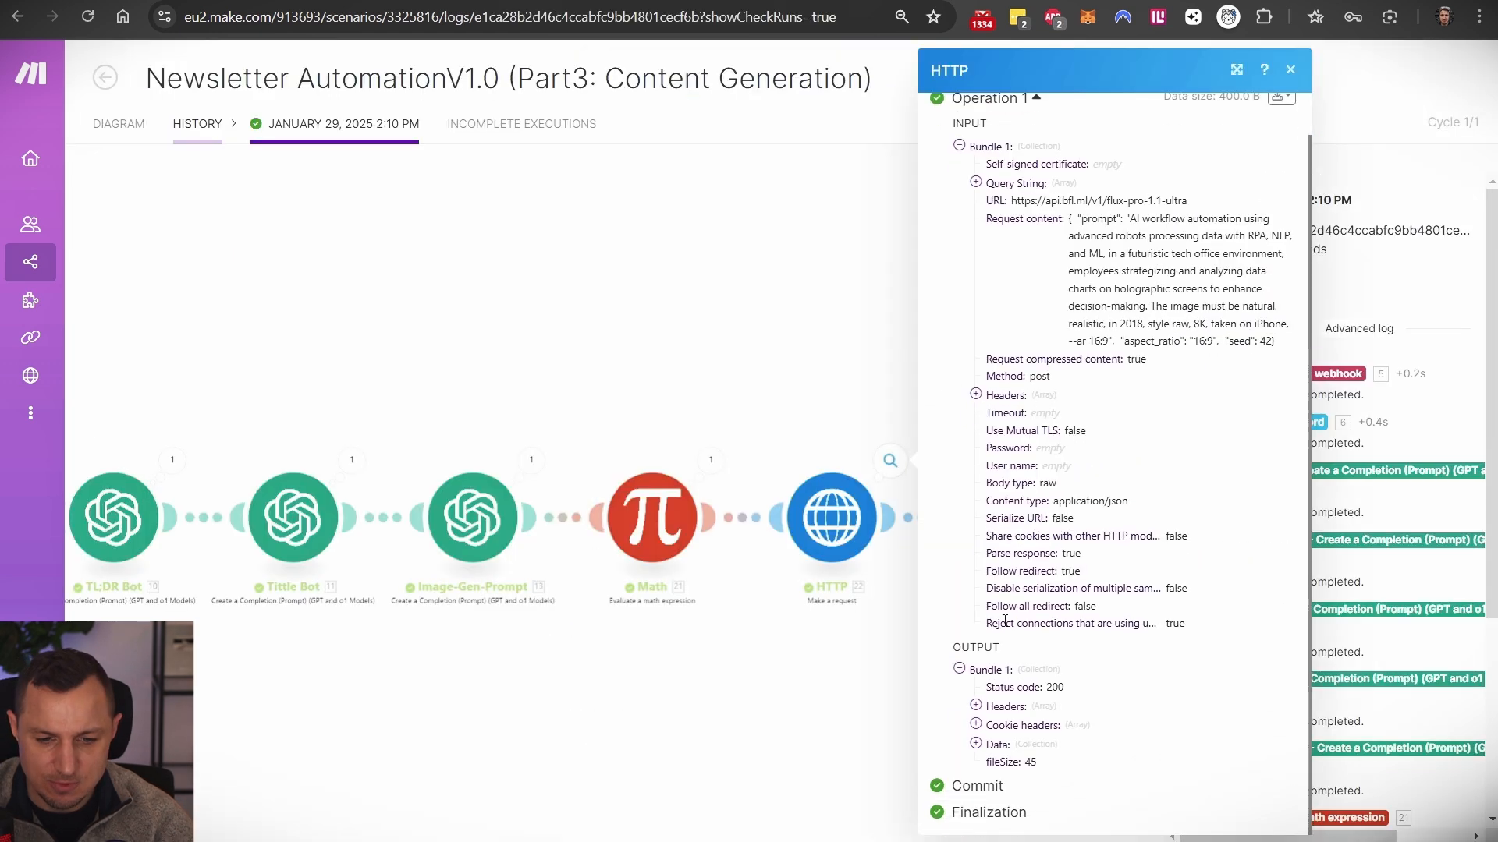
{"action": "left_click", "coordinate": [976, 744]}
{"action": "scroll", "coordinate": [1022, 745], "scroll_direction": "down", "scroll_amount": 1}
{"action": "left_click_drag", "start_coordinate": [1075, 739], "coordinate": [1216, 756]}
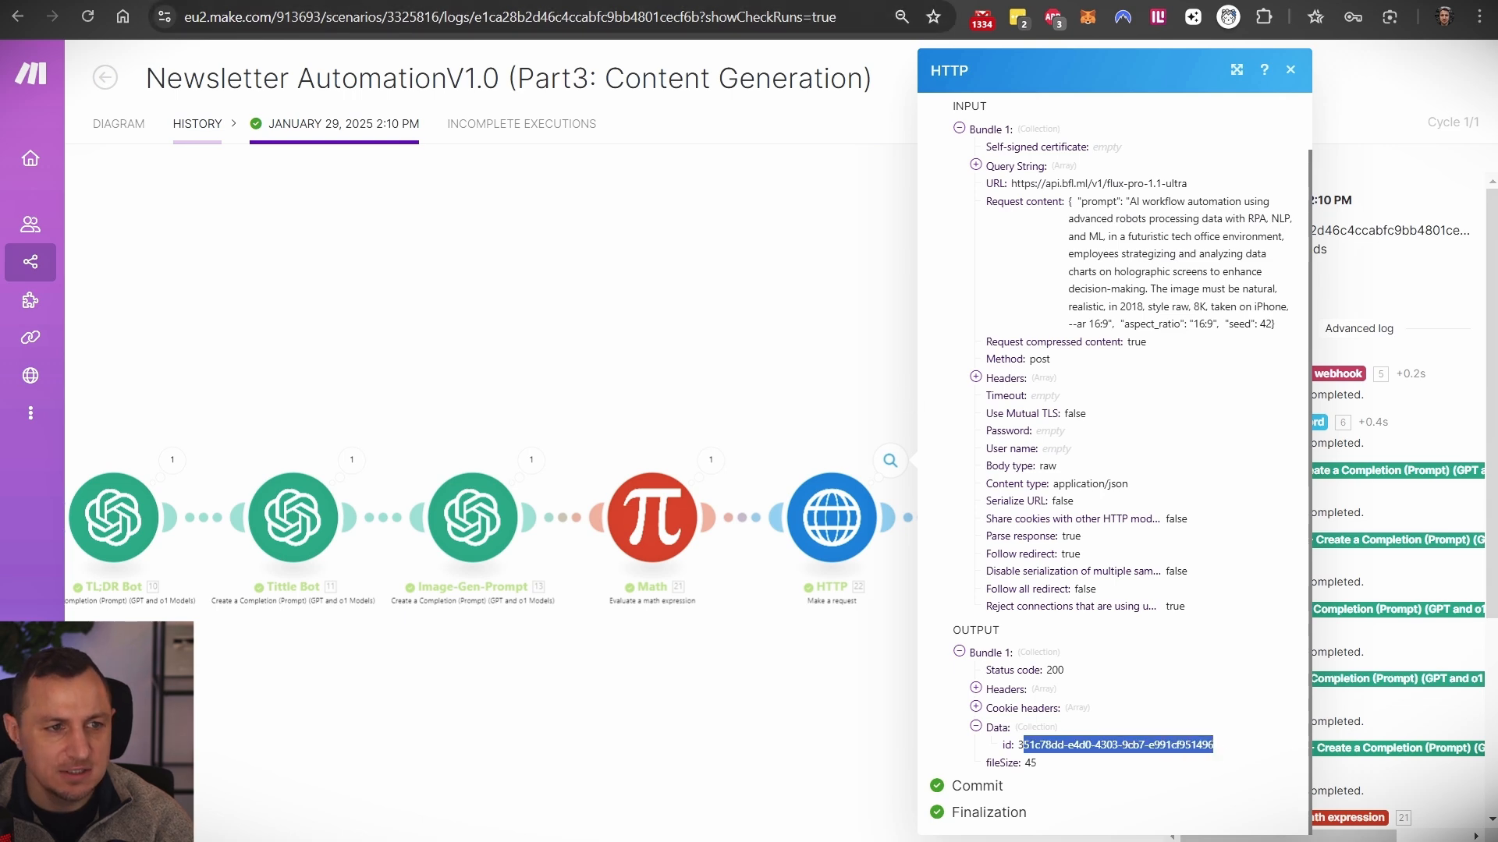
{"action": "left_click", "coordinate": [546, 2]}
{"action": "left_click", "coordinate": [1287, 368]}
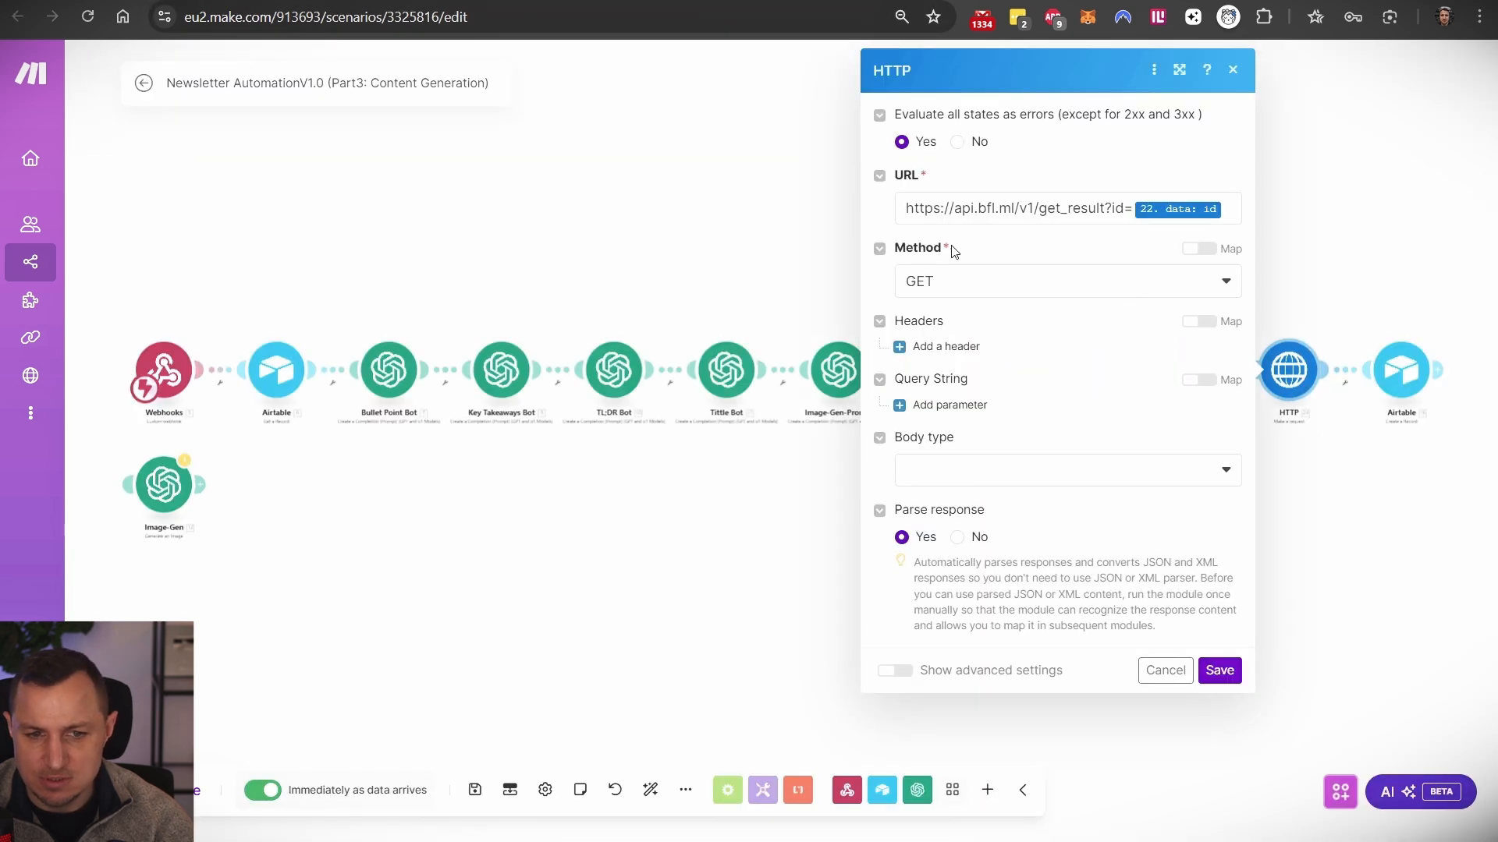
{"action": "left_click", "coordinate": [1127, 208]}
{"action": "left_click_drag", "start_coordinate": [1133, 209], "coordinate": [887, 204]}
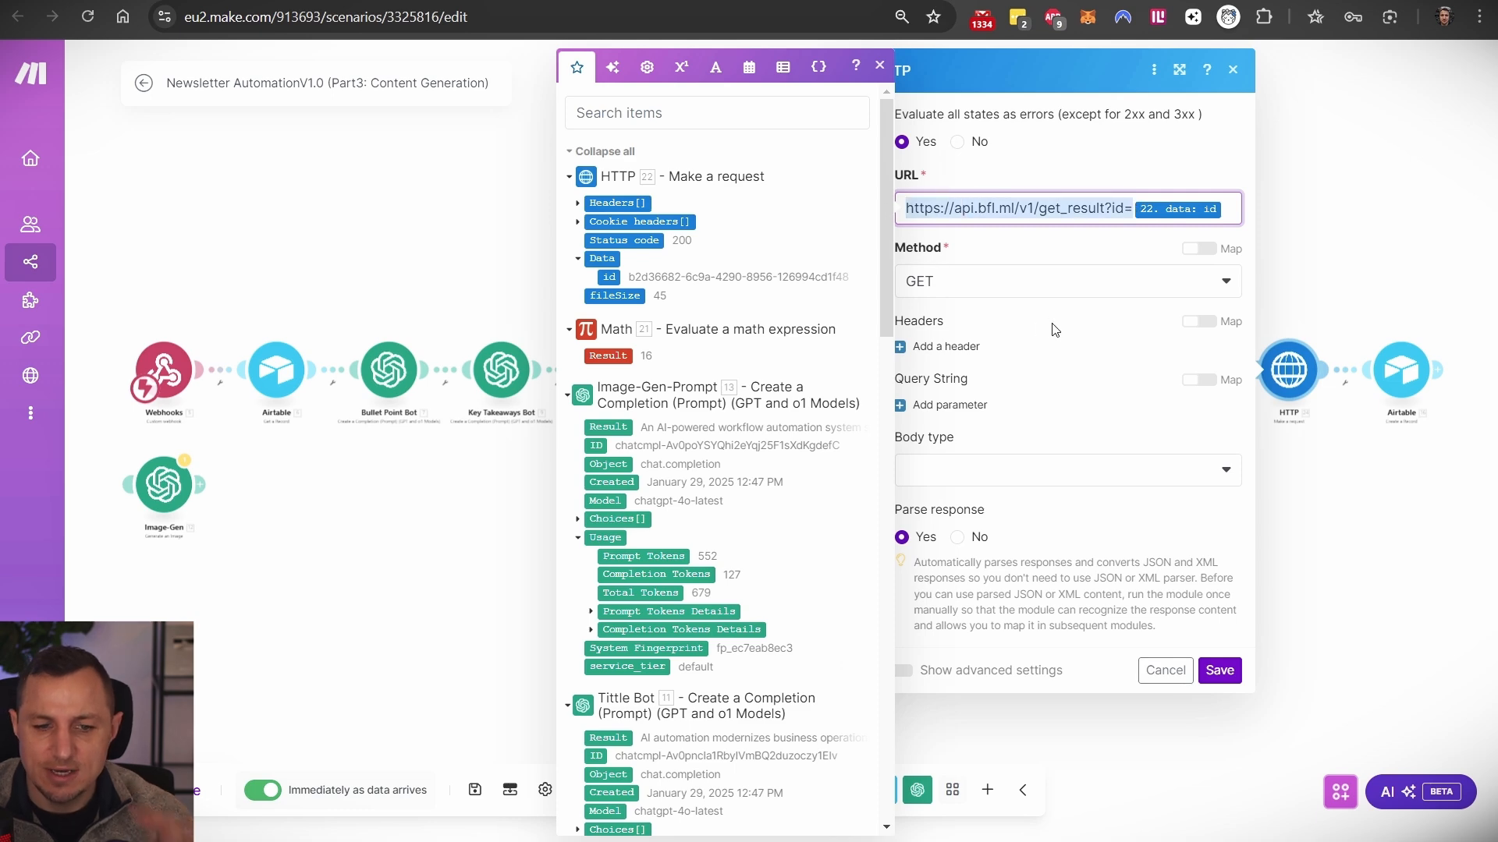
{"action": "left_click", "coordinate": [1347, 234]}
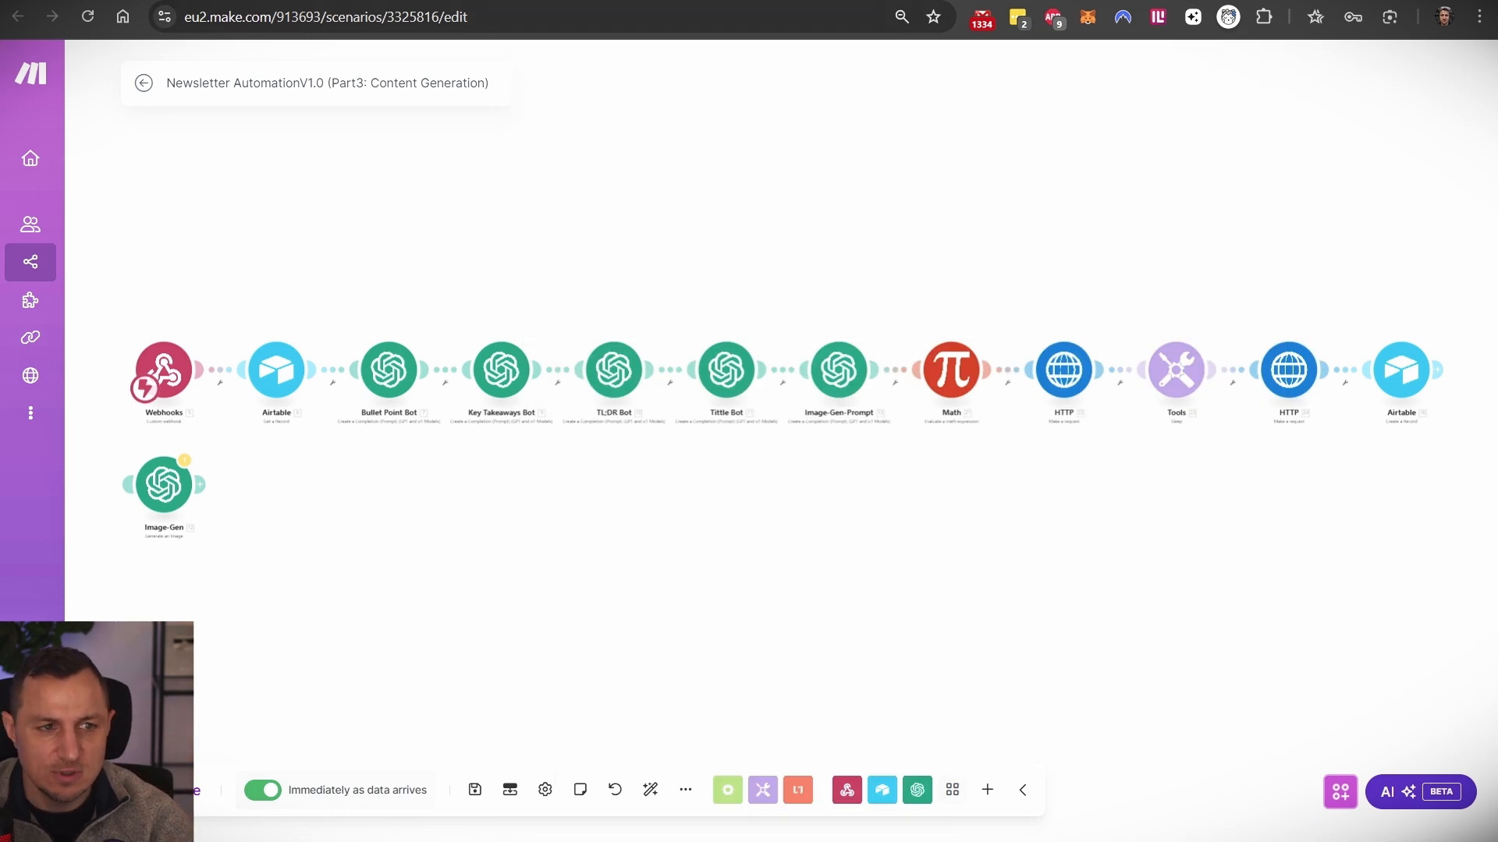
{"action": "left_click", "coordinate": [1401, 369]}
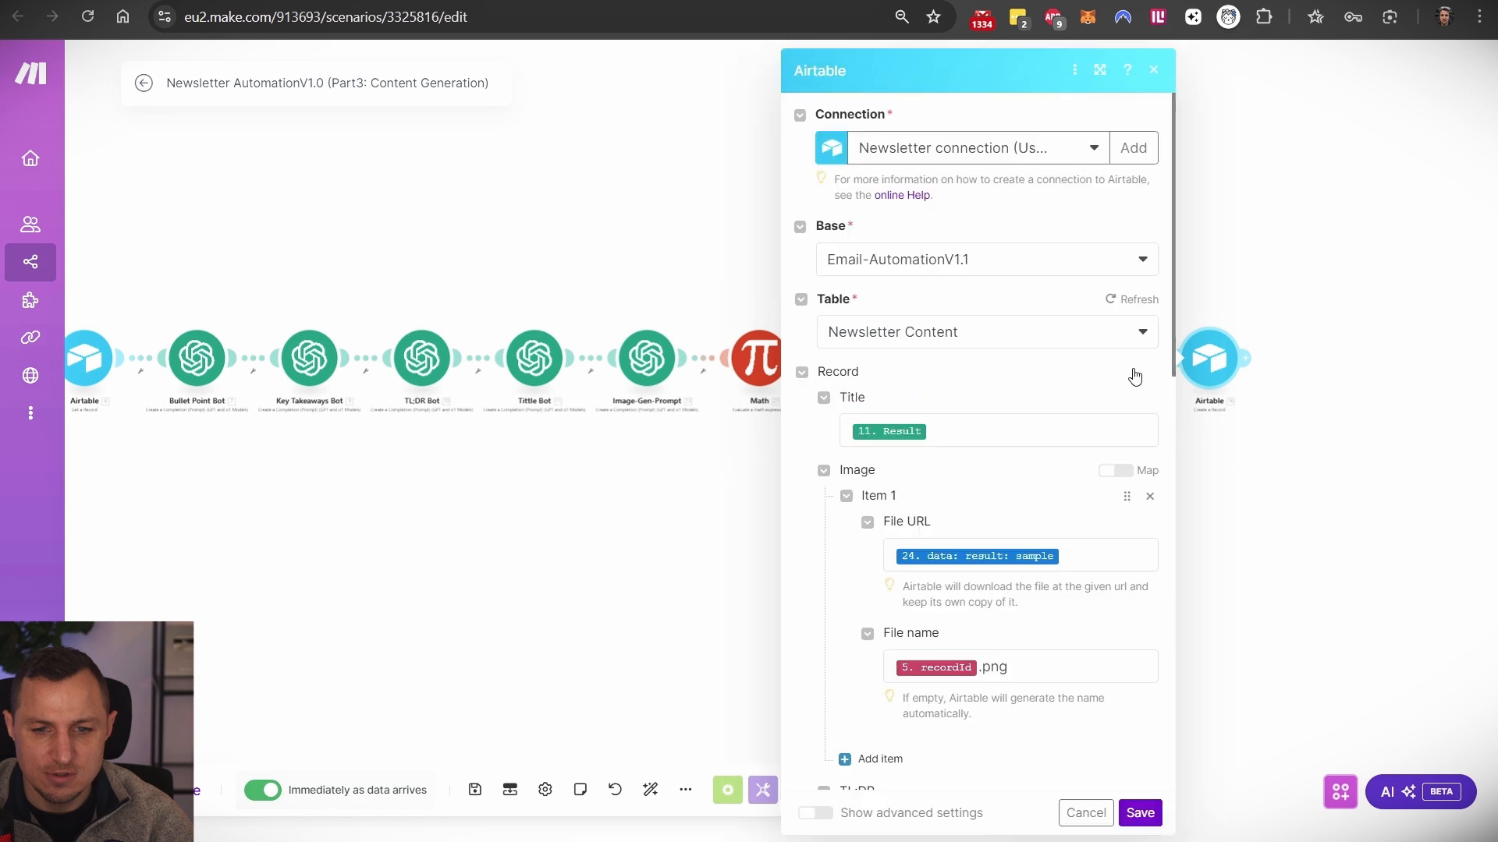
- Scroll through the Airtable record mappings for TL;DR, Bullet points, Key Takeaways and Newsletter Idea
{"action": "scroll", "coordinate": [917, 417], "scroll_direction": "down", "scroll_amount": 3}
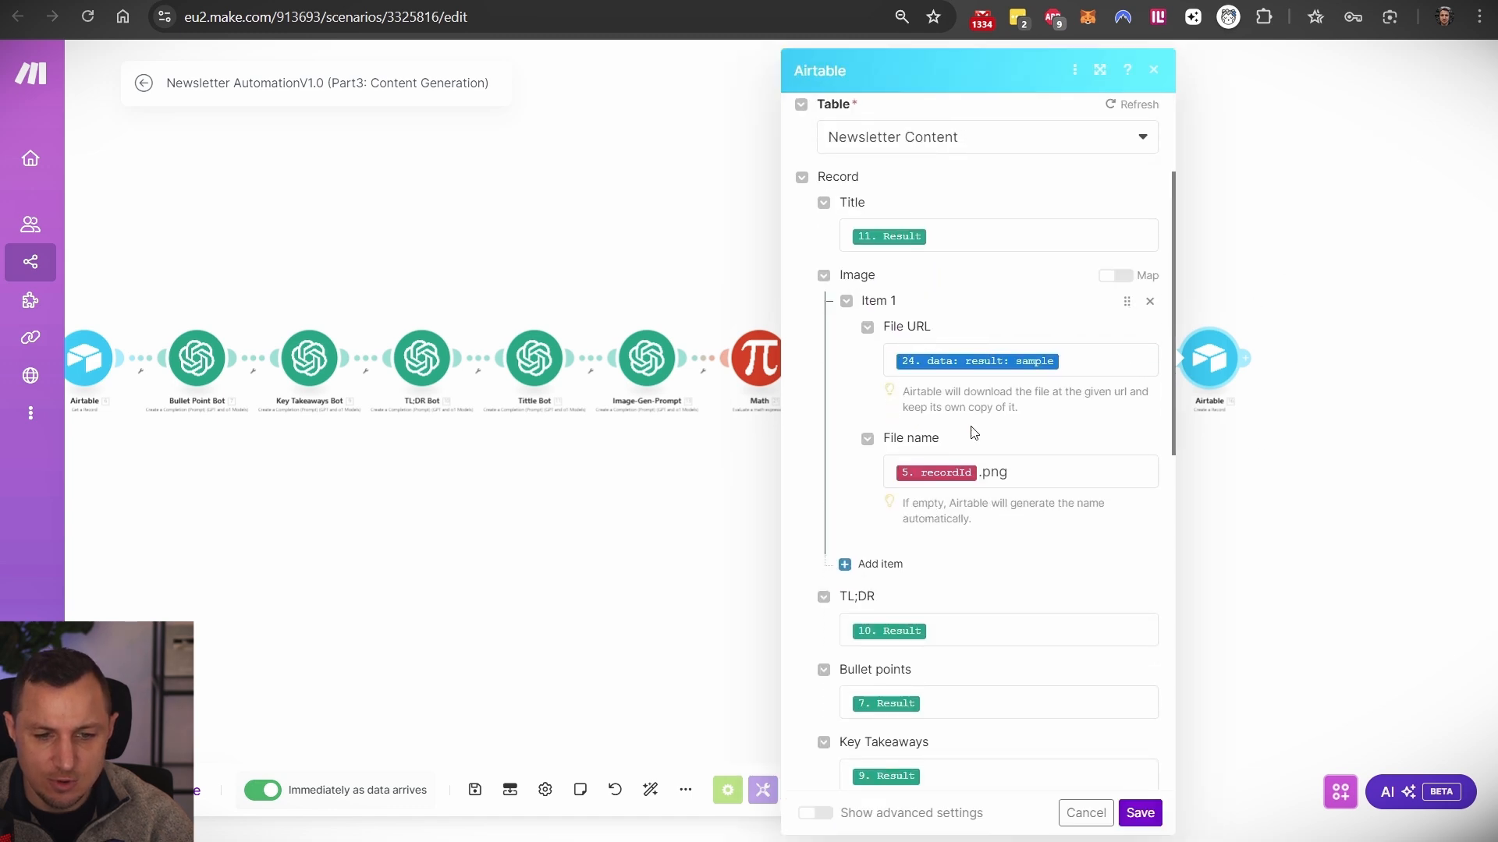
{"action": "scroll", "coordinate": [1228, 354], "scroll_direction": "up", "scroll_amount": 1}
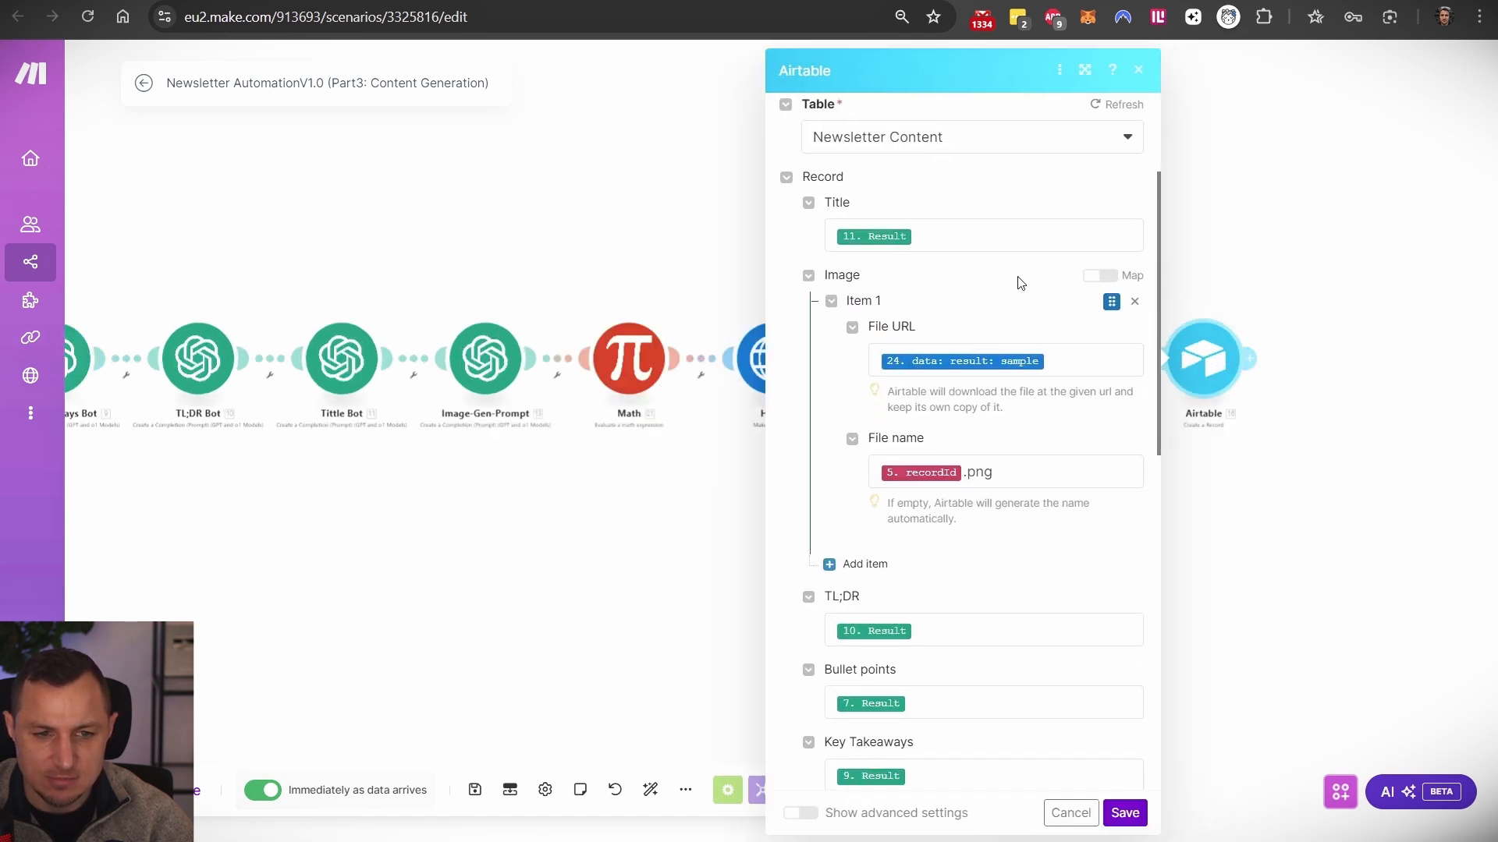
{"action": "scroll", "coordinate": [962, 468], "scroll_direction": "down", "scroll_amount": 2}
{"action": "scroll", "coordinate": [962, 475], "scroll_direction": "up", "scroll_amount": 2}
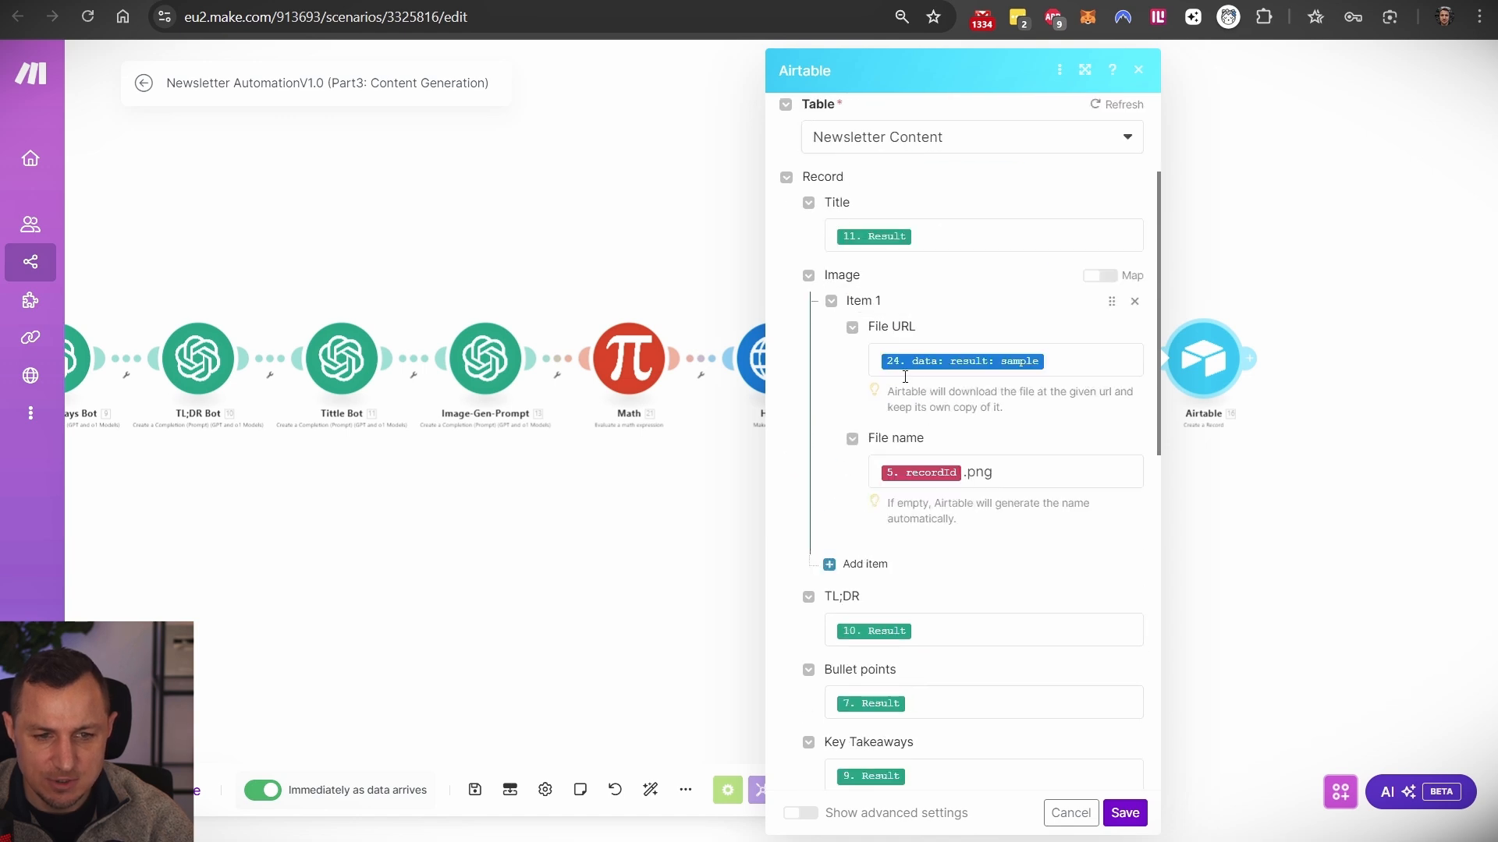
{"action": "scroll", "coordinate": [992, 473], "scroll_direction": "down", "scroll_amount": 3}
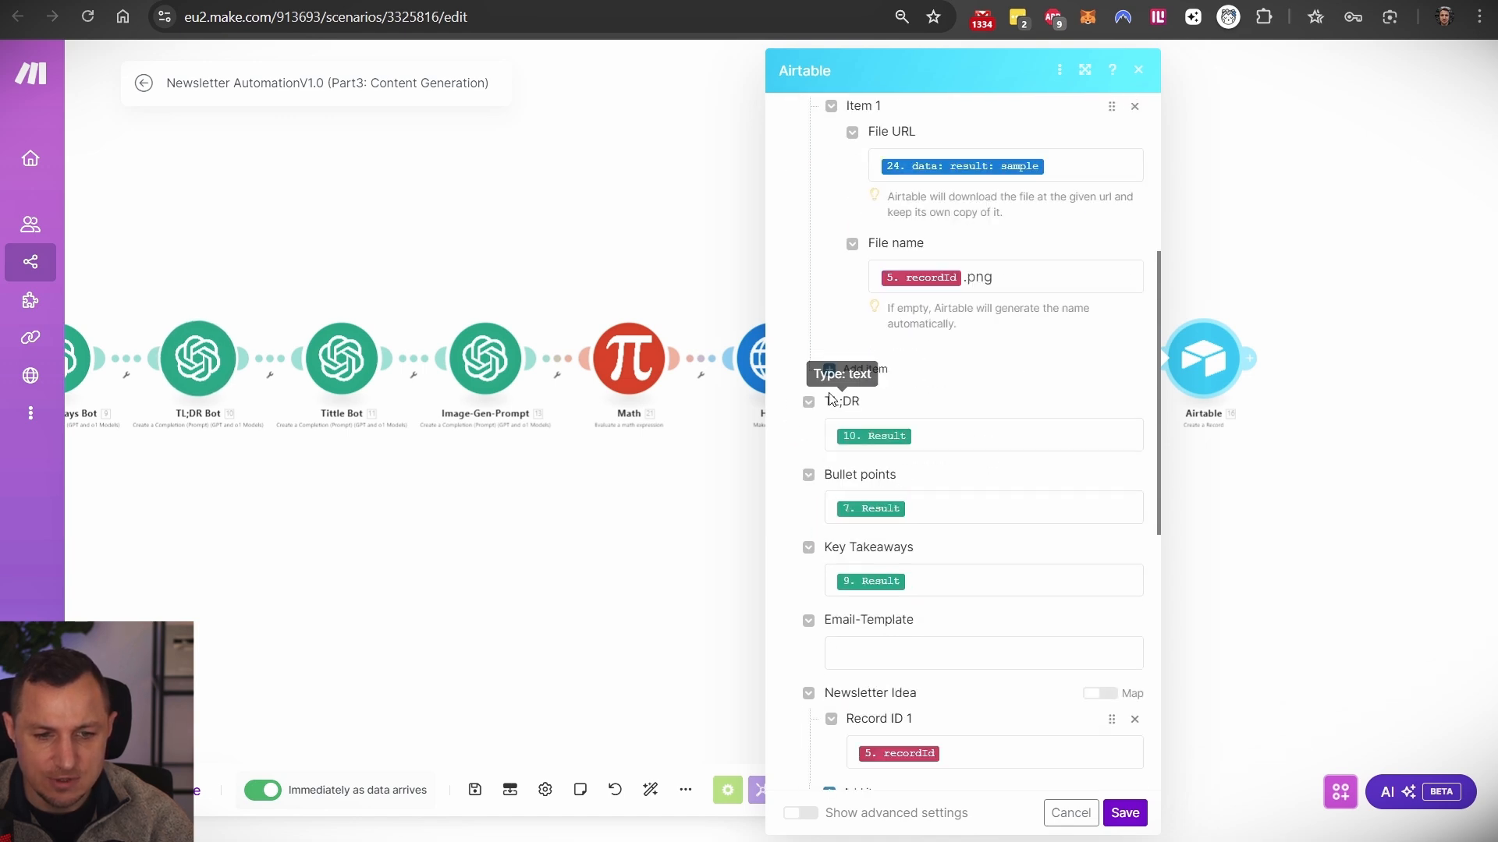
{"action": "scroll", "coordinate": [910, 465], "scroll_direction": "down", "scroll_amount": 2}
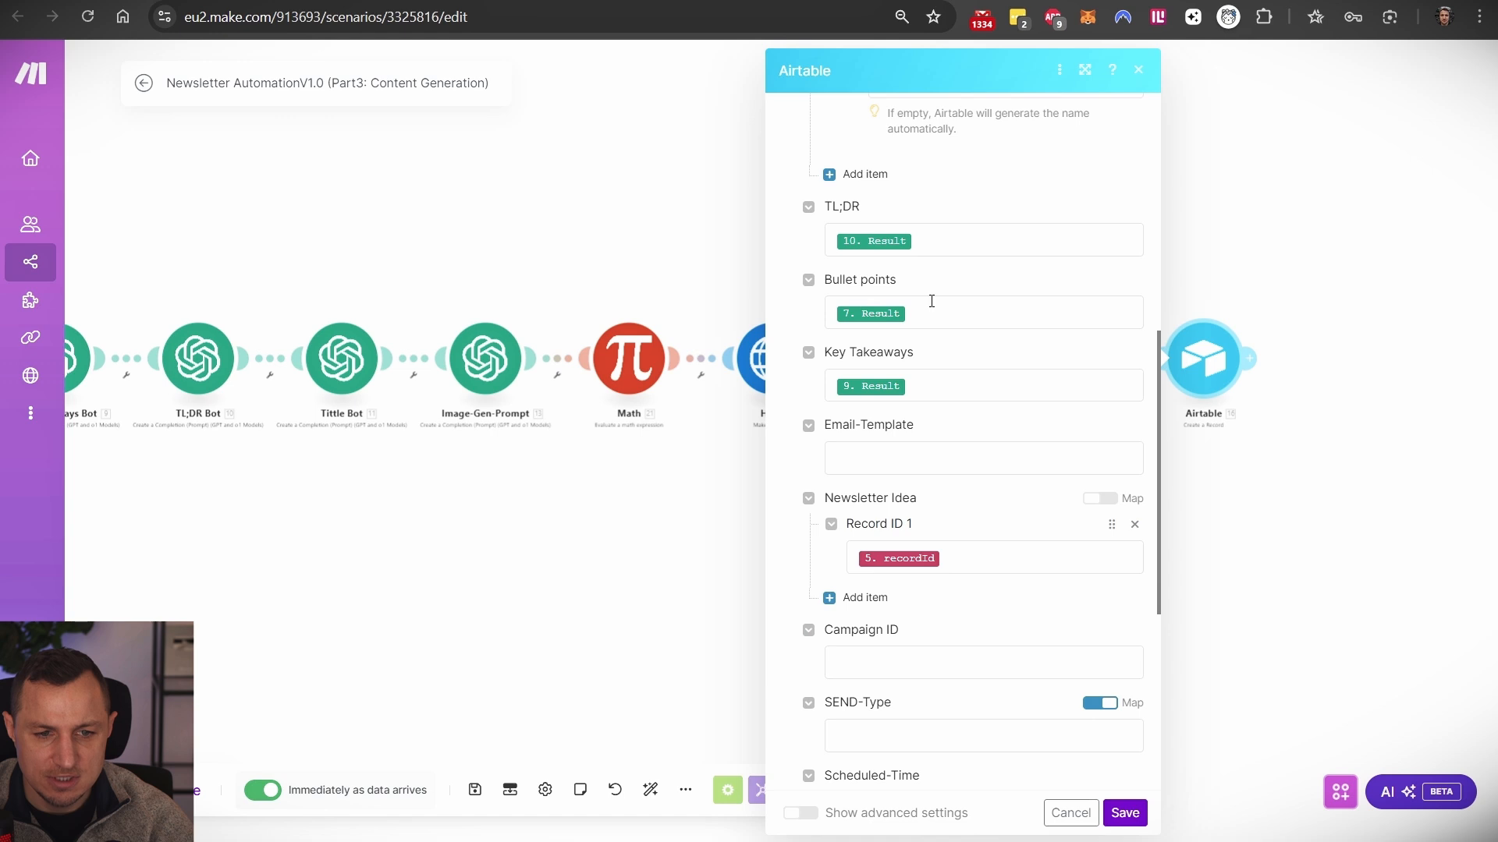
{"action": "scroll", "coordinate": [946, 491], "scroll_direction": "down", "scroll_amount": 2}
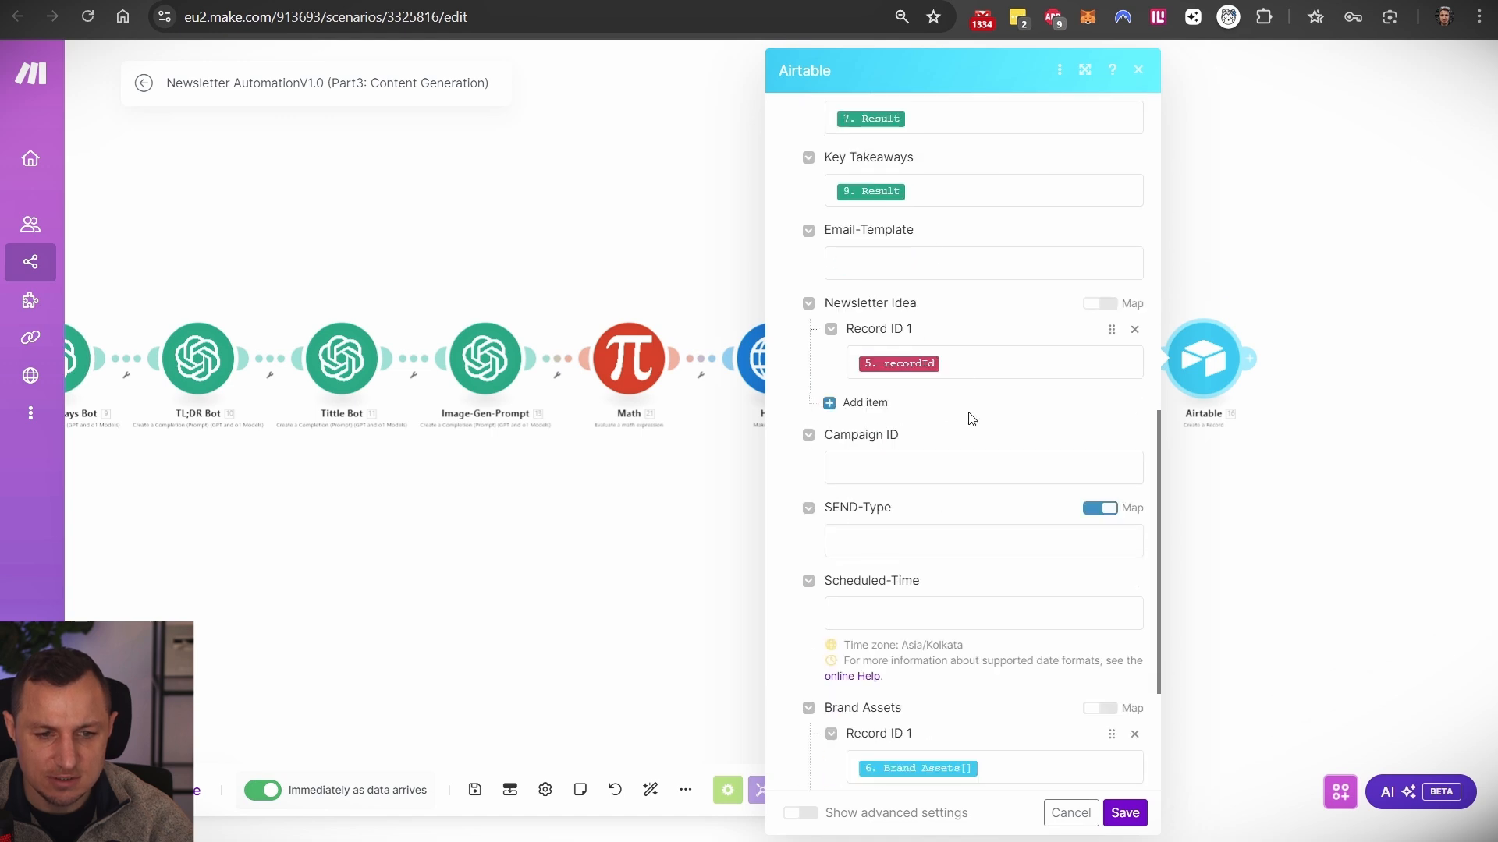
{"action": "scroll", "coordinate": [961, 388], "scroll_direction": "down", "scroll_amount": 2}
{"action": "scroll", "coordinate": [936, 401], "scroll_direction": "up", "scroll_amount": 3}
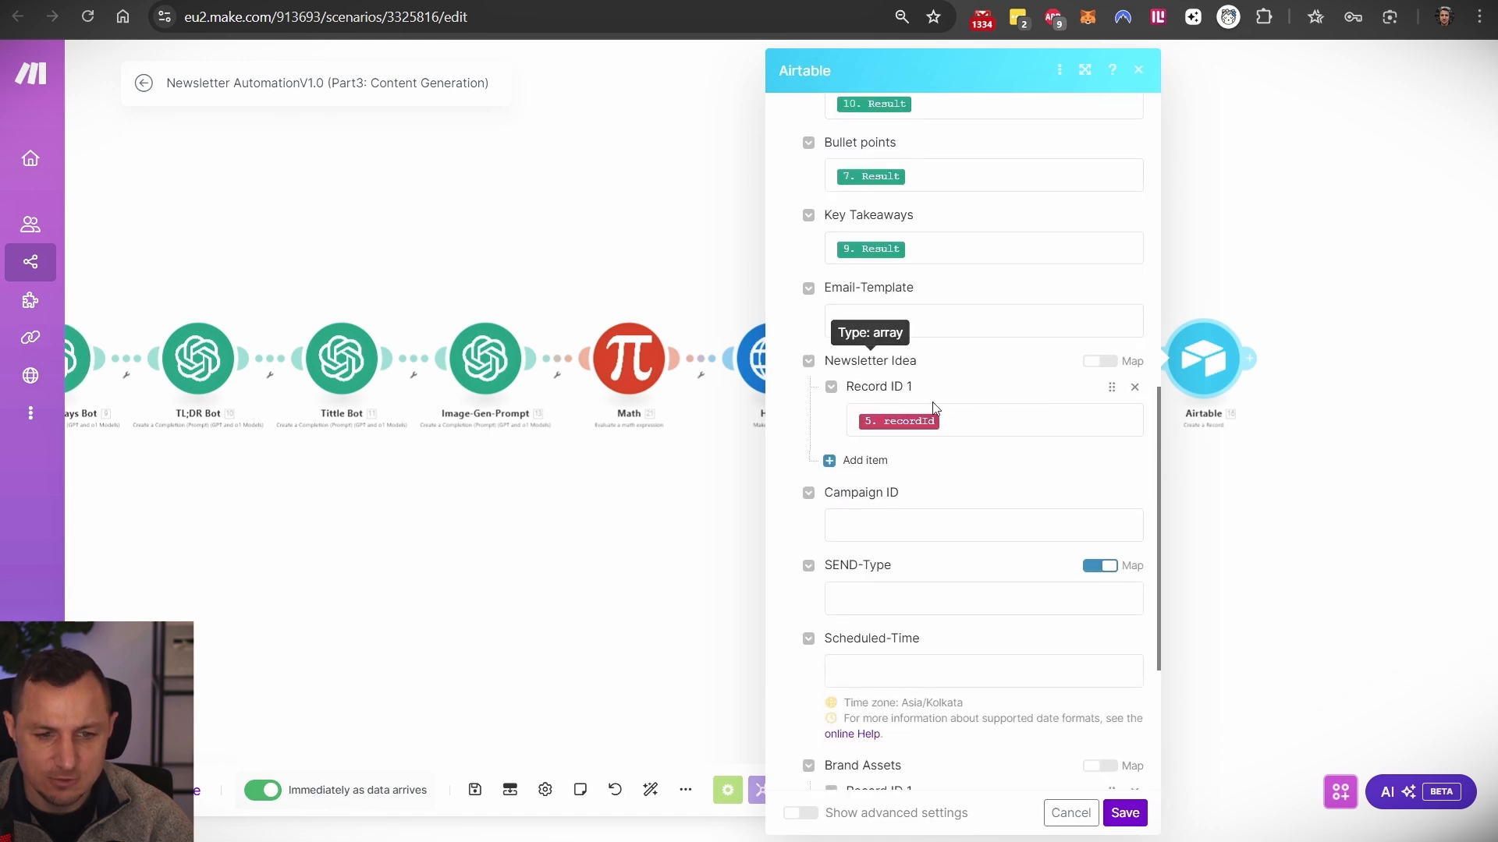
{"action": "scroll", "coordinate": [934, 407], "scroll_direction": "down", "scroll_amount": 3}
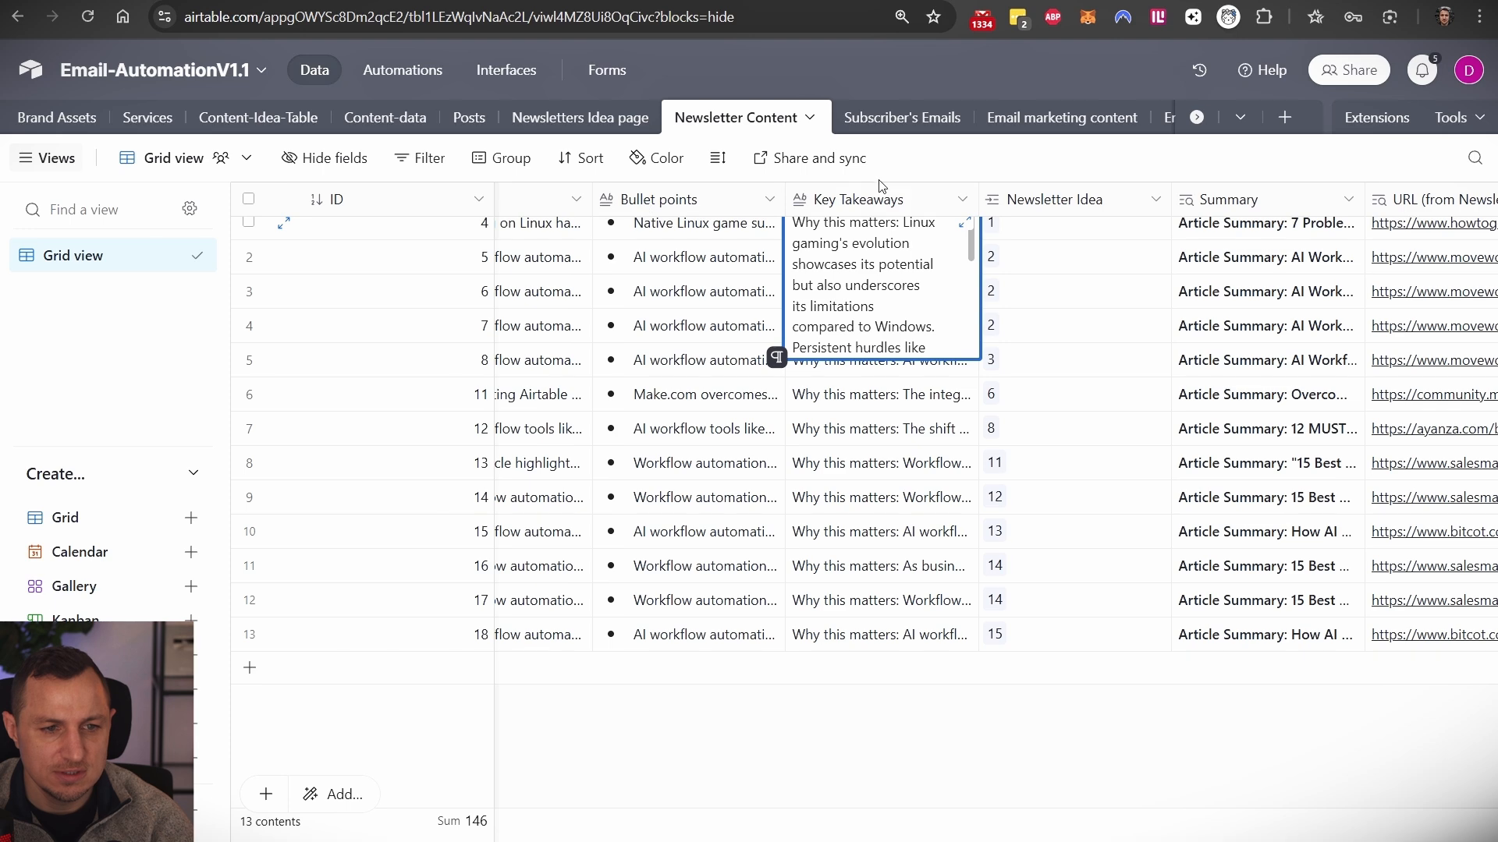
{"action": "left_click", "coordinate": [616, 119]}
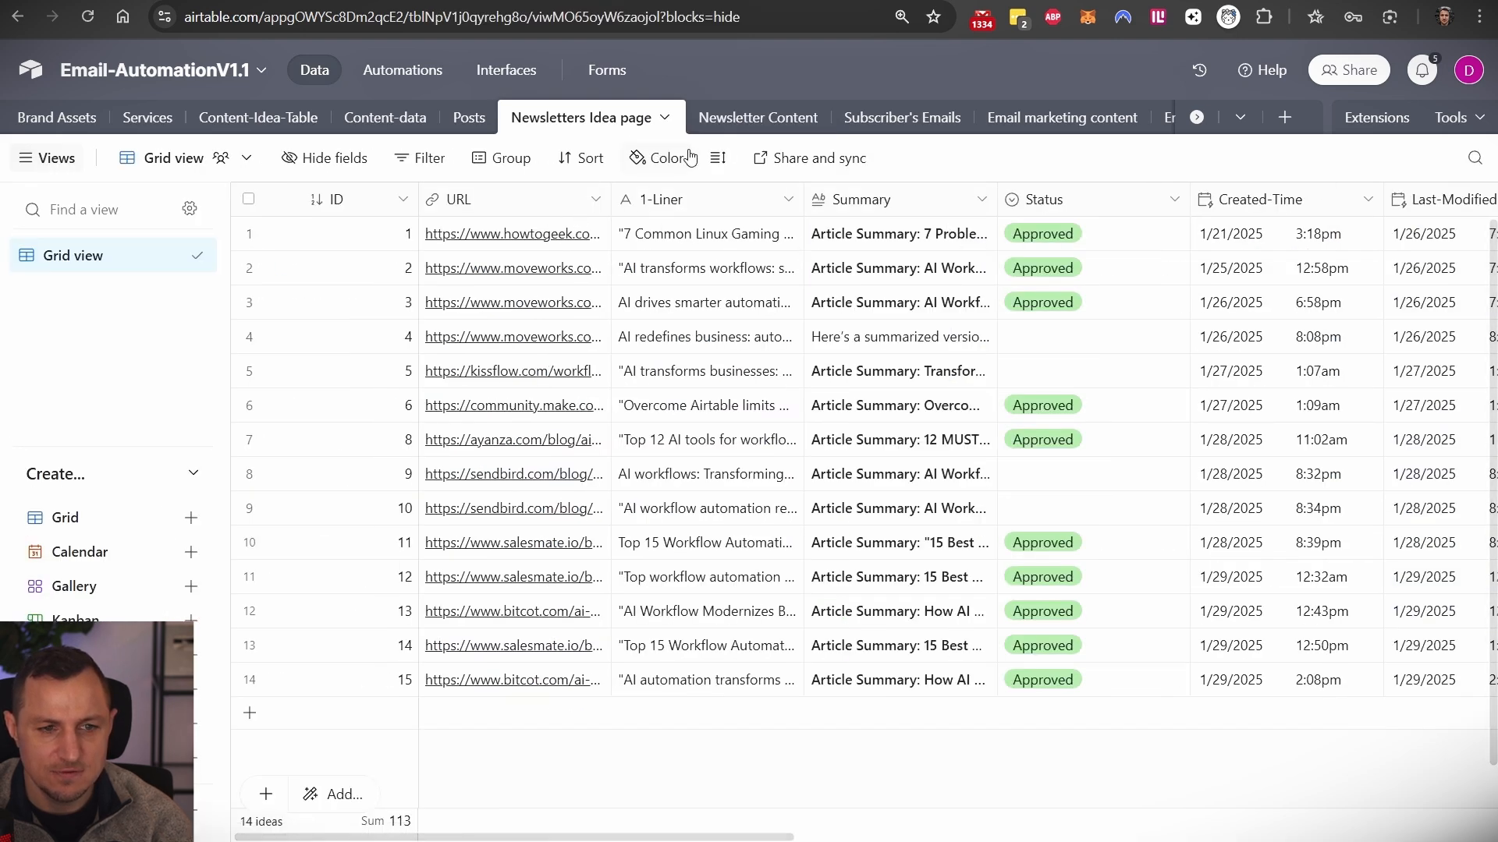
{"action": "left_click", "coordinate": [709, 117]}
{"action": "scroll", "coordinate": [866, 218], "scroll_direction": "left", "scroll_amount": 3}
{"action": "scroll", "coordinate": [850, 230], "scroll_direction": "right", "scroll_amount": 5}
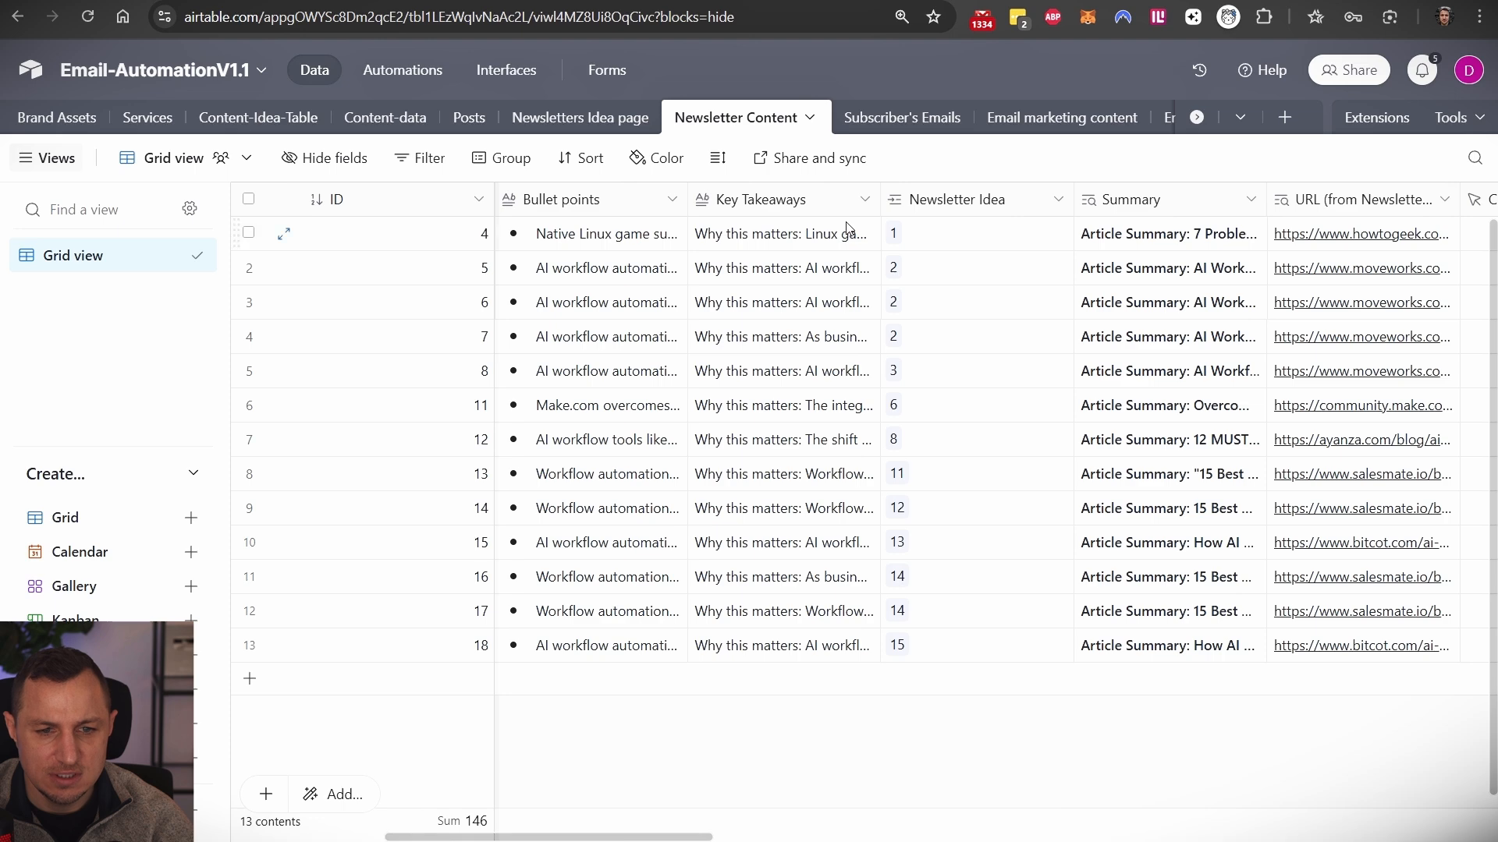
{"action": "scroll", "coordinate": [780, 232], "scroll_direction": "left", "scroll_amount": 10}
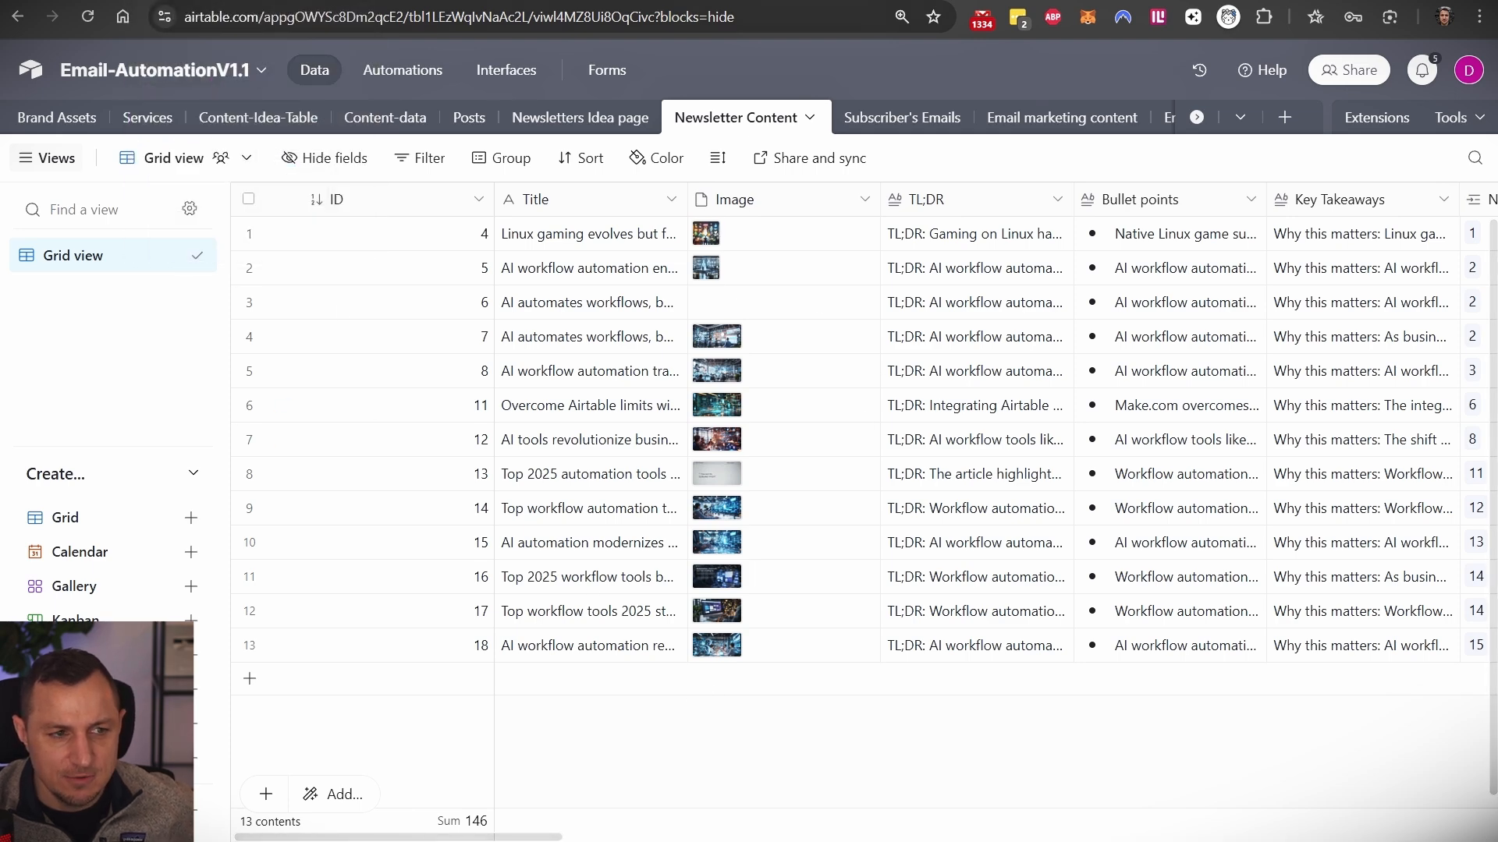
{"action": "left_click", "coordinate": [187, 2]}
- Close the Airtable panel and box-select the Math, HTTP, Tools and HTTP modules
{"action": "left_click", "coordinate": [672, 509]}
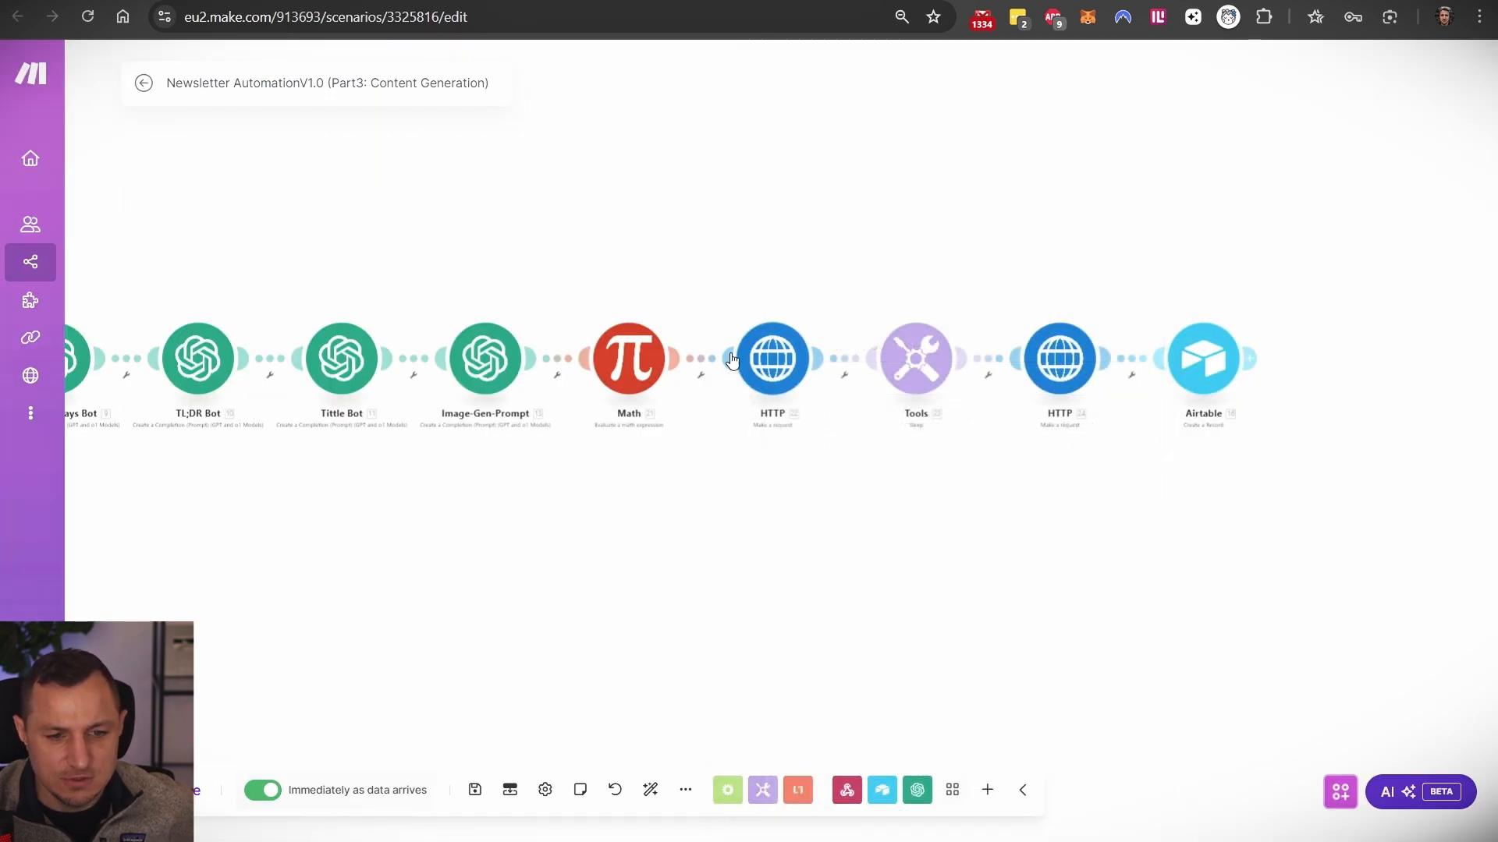
{"action": "scroll", "coordinate": [722, 346], "scroll_direction": "up", "scroll_amount": 2}
{"action": "left_click_drag", "start_coordinate": [503, 251], "coordinate": [1231, 489]}
{"action": "left_click_drag", "start_coordinate": [672, 500], "coordinate": [963, 320]}
{"action": "scroll", "coordinate": [963, 320], "scroll_direction": "down", "scroll_amount": 2}
{"action": "left_click_drag", "start_coordinate": [441, 375], "coordinate": [968, 342]}
- Drag the loose Image-Gen module to sit beneath the Tools step
{"action": "left_click_drag", "start_coordinate": [406, 323], "coordinate": [1449, 359]}
{"action": "left_click_drag", "start_coordinate": [947, 451], "coordinate": [212, 481]}
{"action": "left_click_drag", "start_coordinate": [721, 394], "coordinate": [929, 358]}
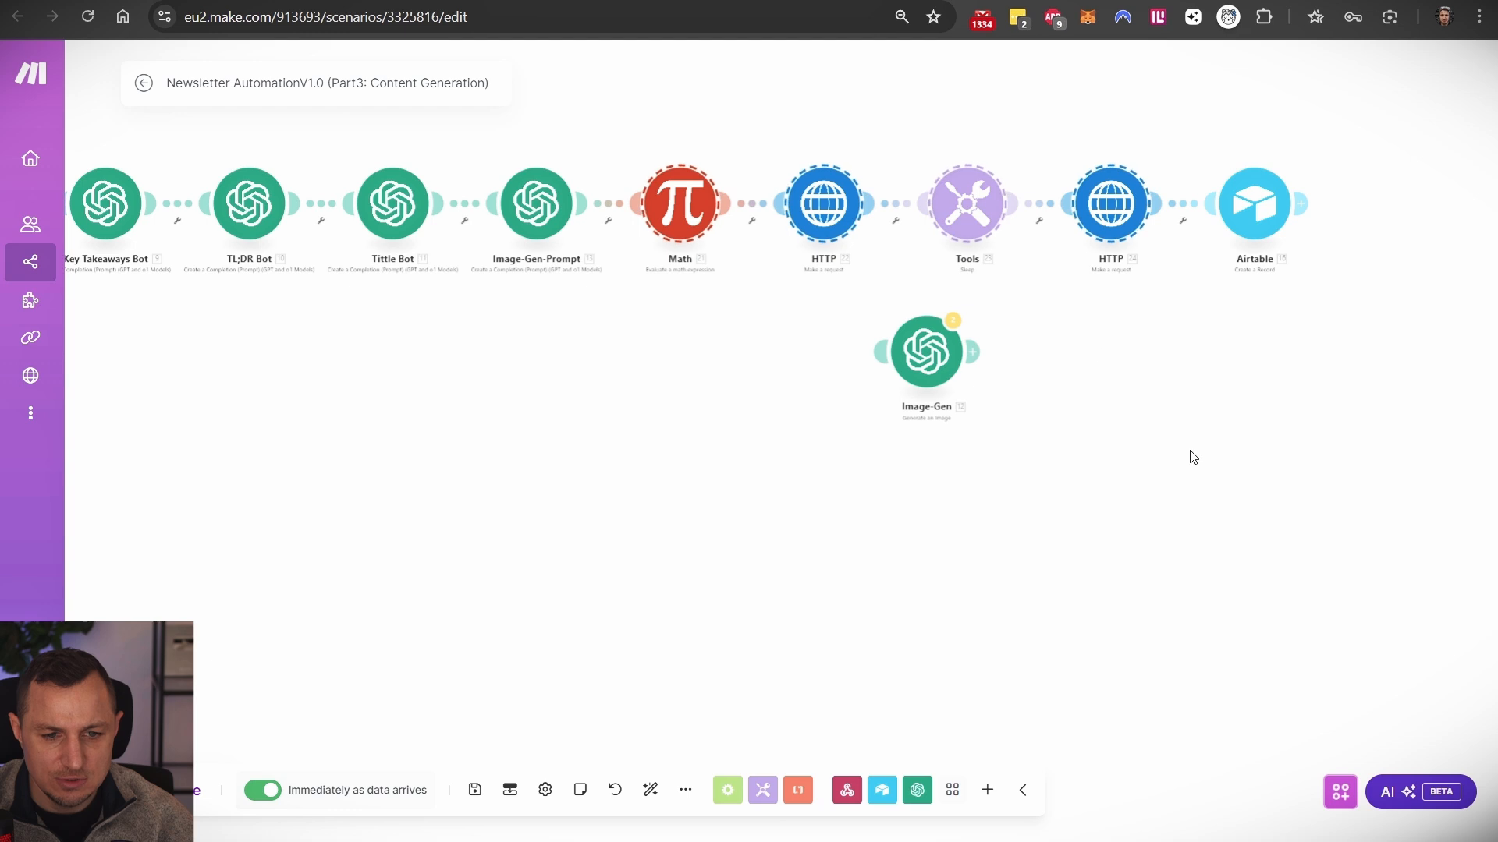
{"action": "left_click", "coordinate": [1190, 451]}
{"action": "scroll", "coordinate": [1111, 438], "scroll_direction": "up", "scroll_amount": 2}
{"action": "left_click_drag", "start_coordinate": [1158, 316], "coordinate": [1025, 493]}
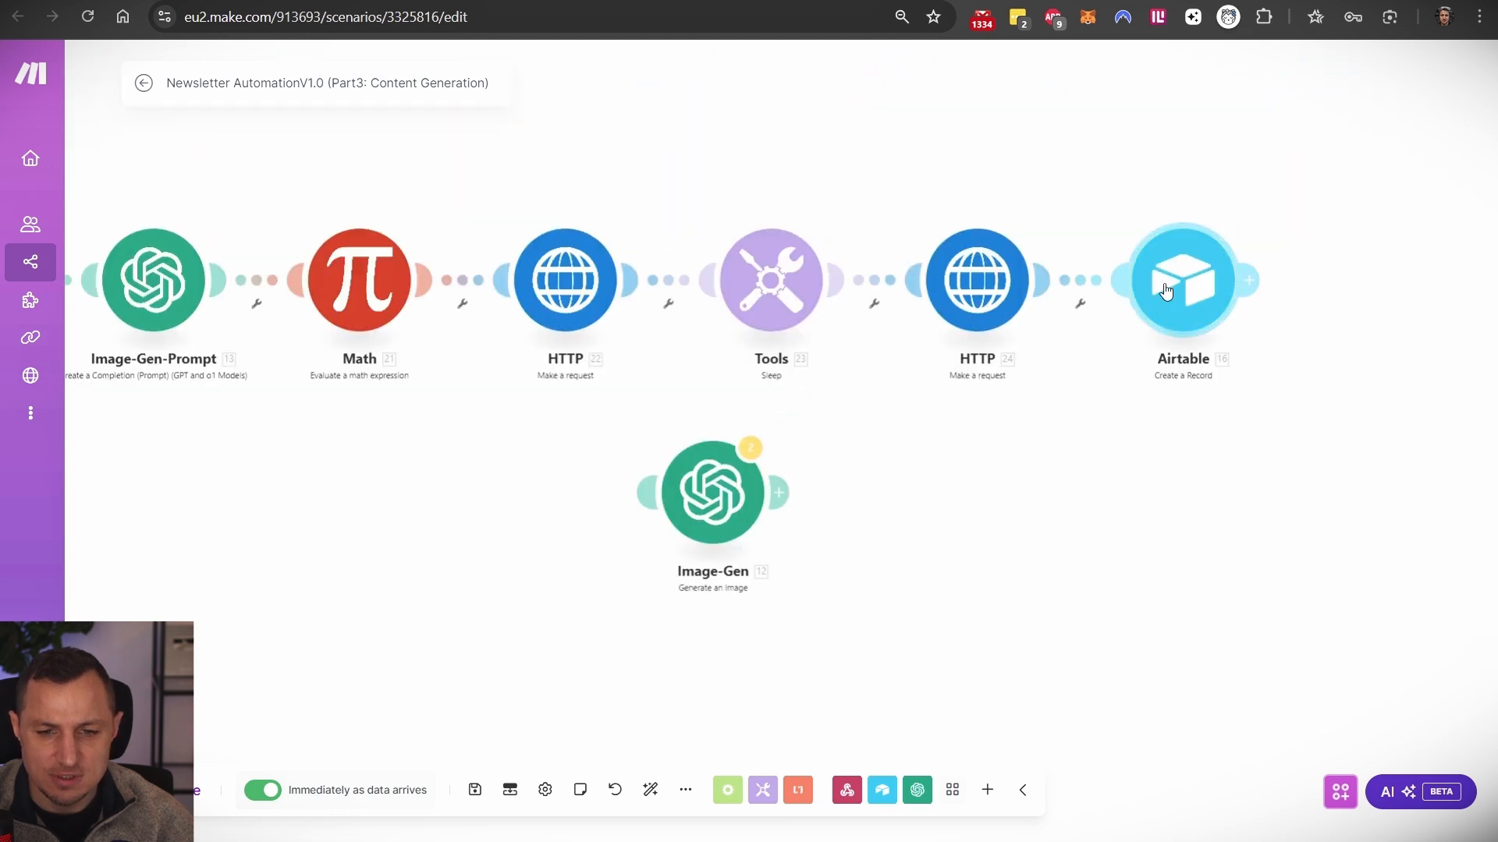
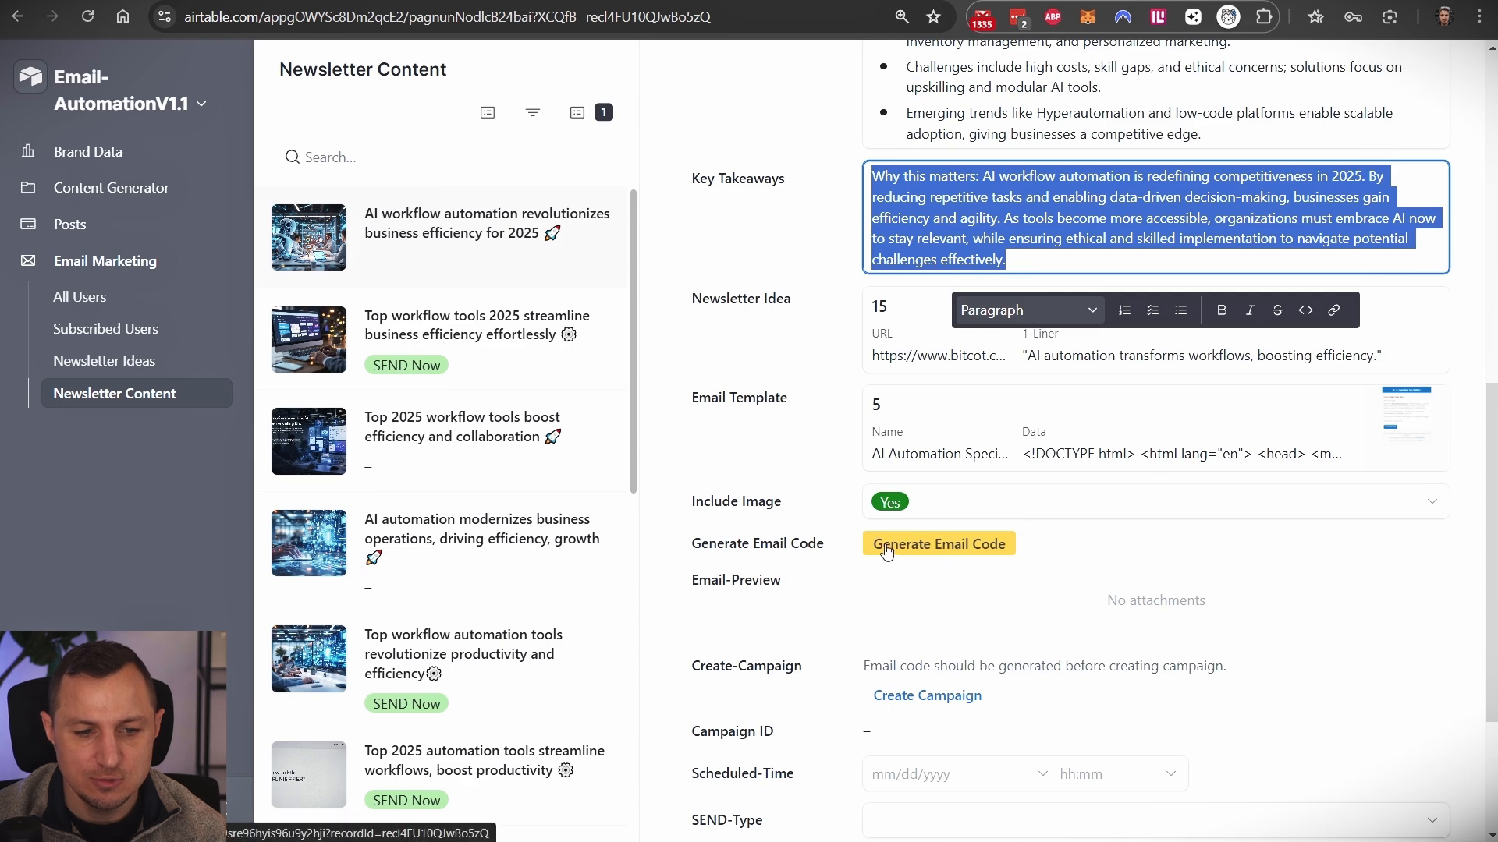
- Run Generate Email Code on the AI workflow automation record, keeping Include Image as Yes
{"action": "left_click", "coordinate": [922, 553]}
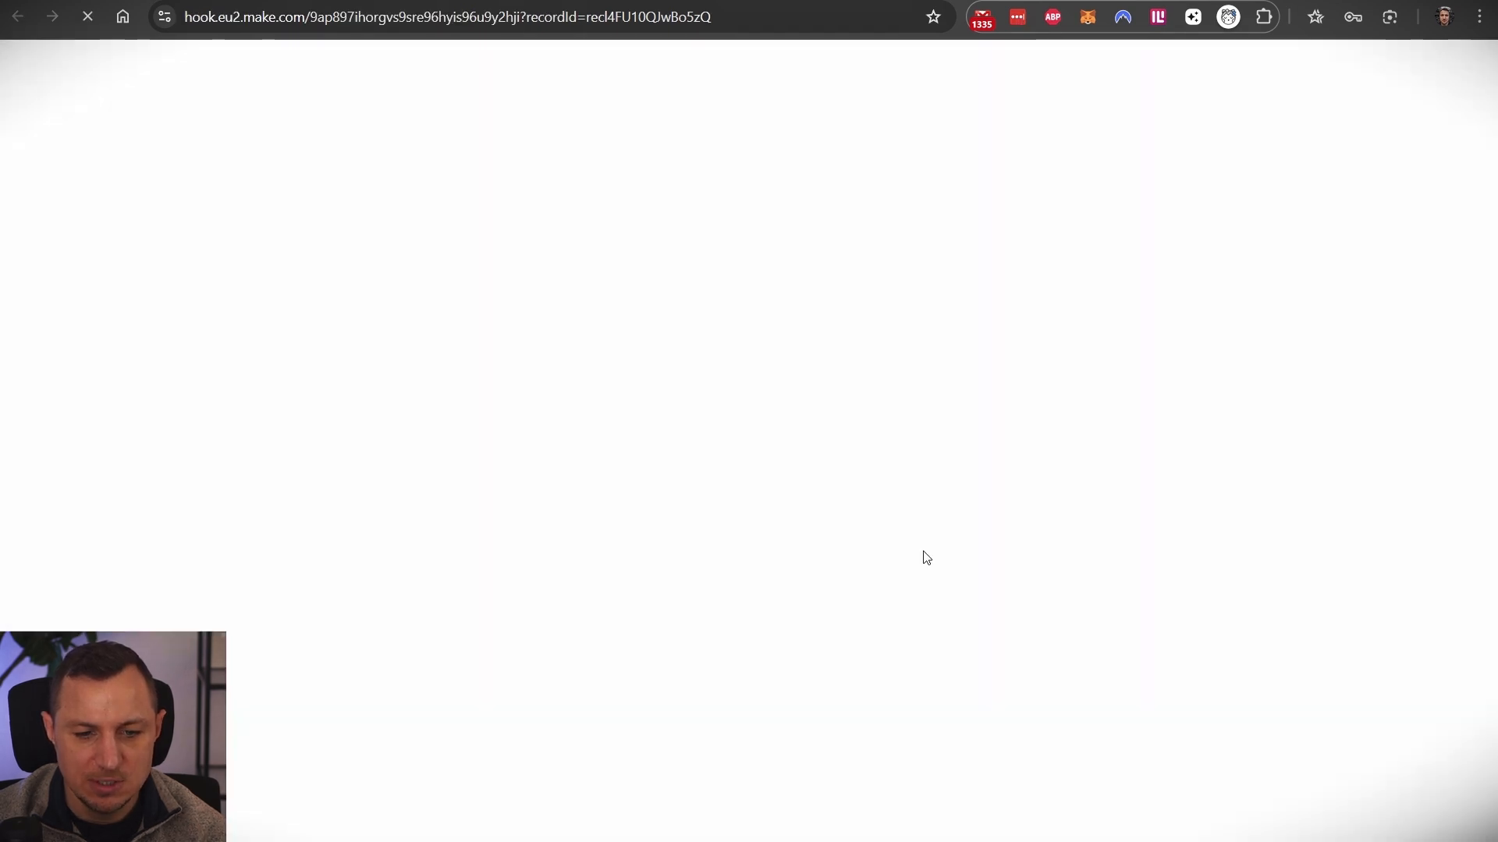
{"action": "key", "text": "ctrl+w"}
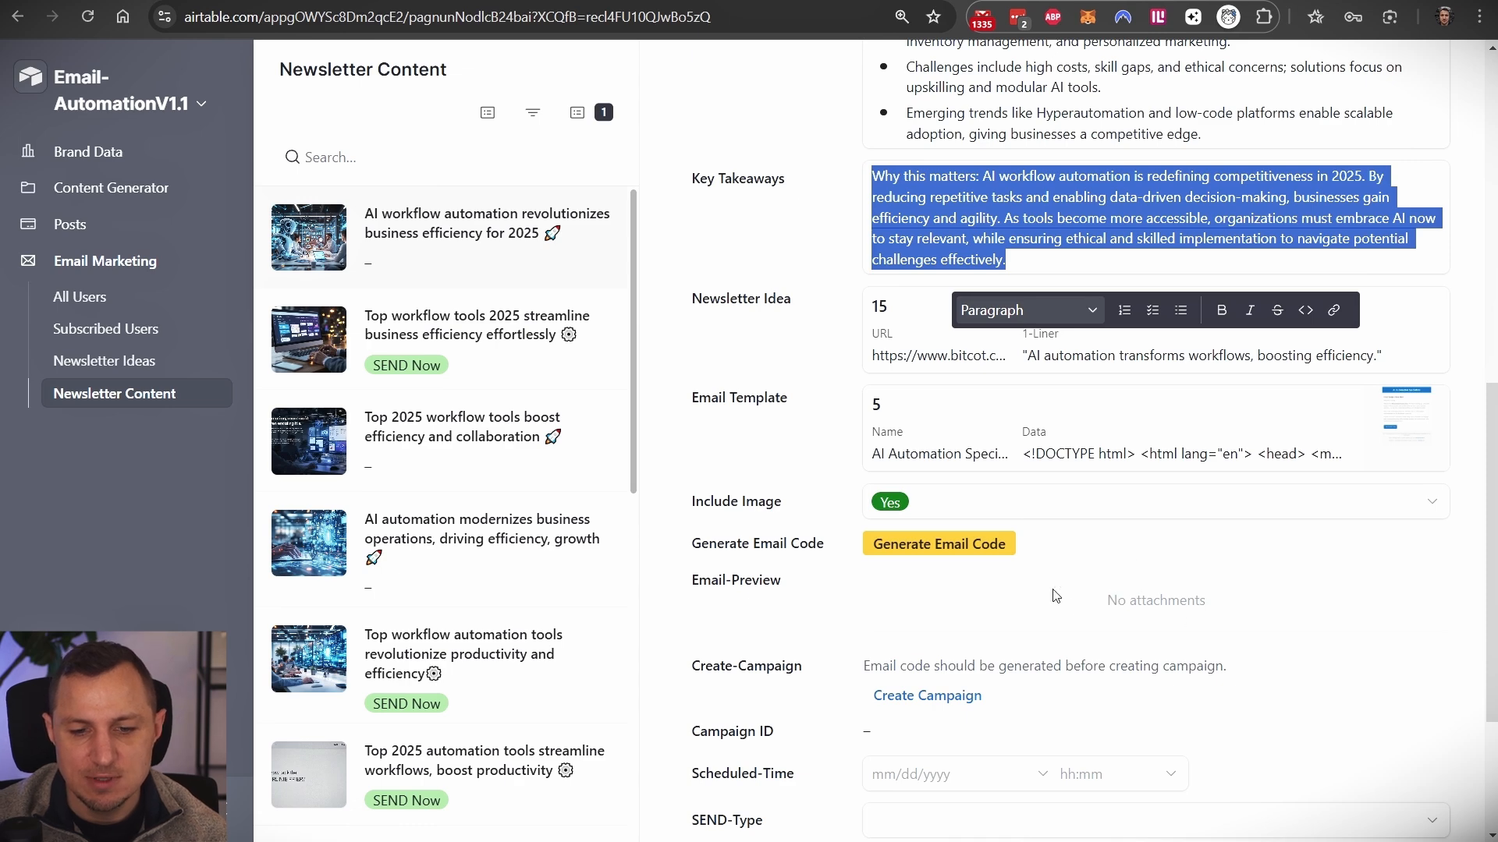
{"action": "scroll", "coordinate": [1014, 390], "scroll_direction": "up", "scroll_amount": 6}
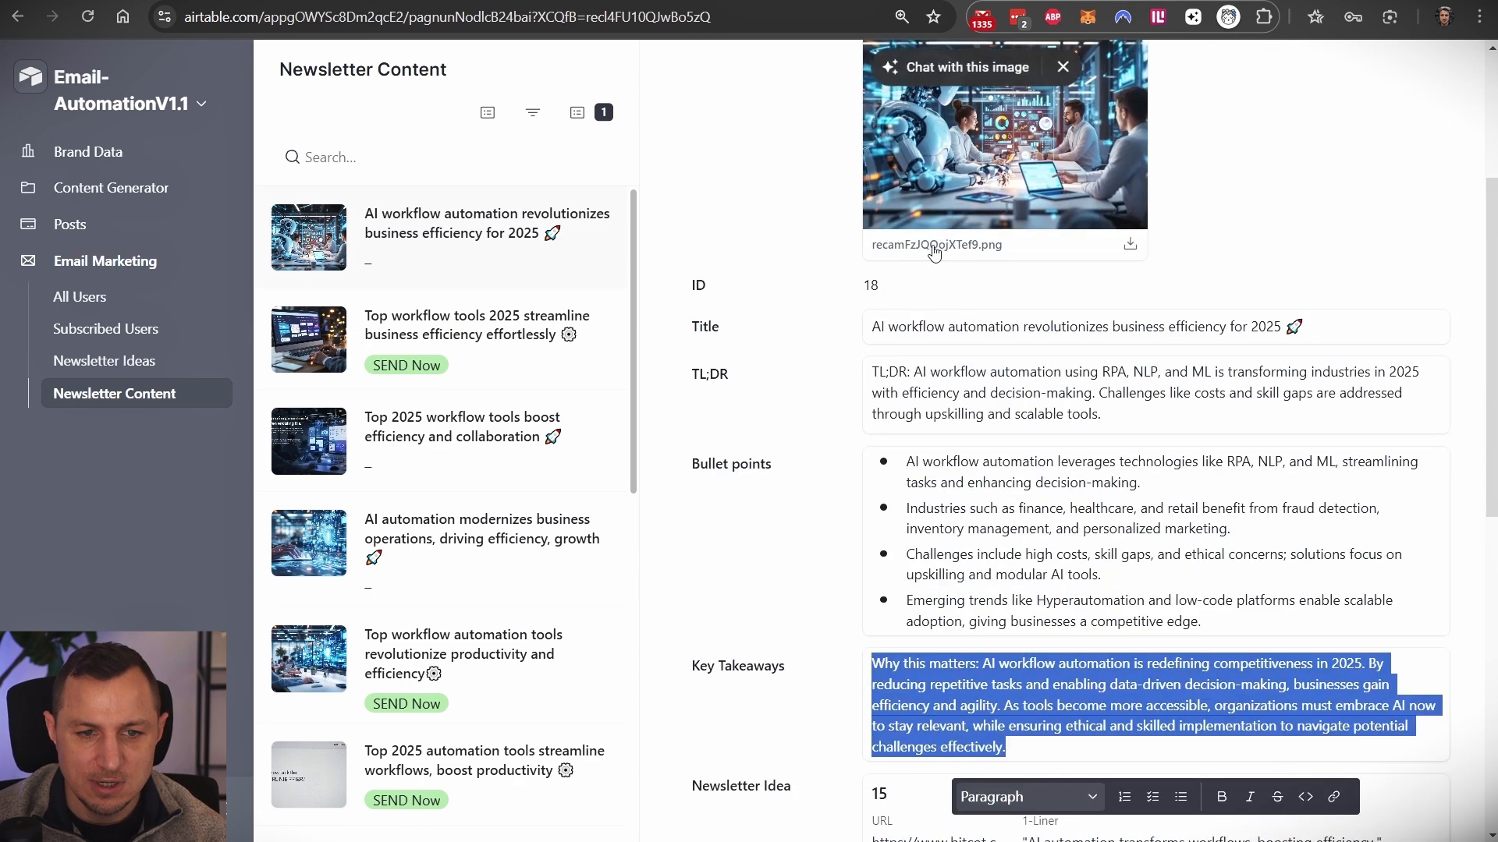
{"action": "scroll", "coordinate": [921, 555], "scroll_direction": "down", "scroll_amount": 6}
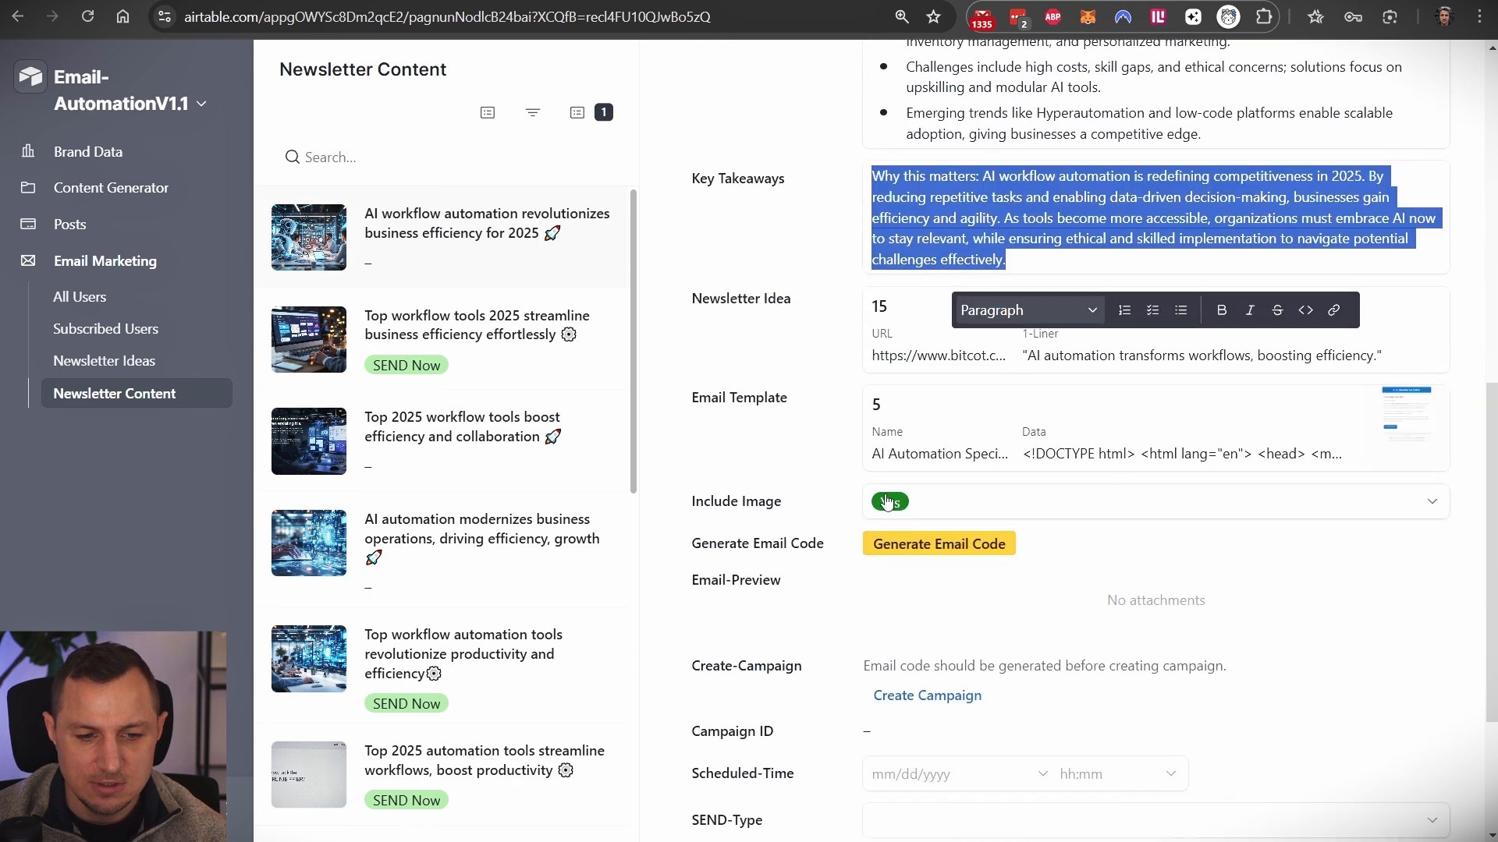
{"action": "scroll", "coordinate": [923, 508], "scroll_direction": "up", "scroll_amount": 8}
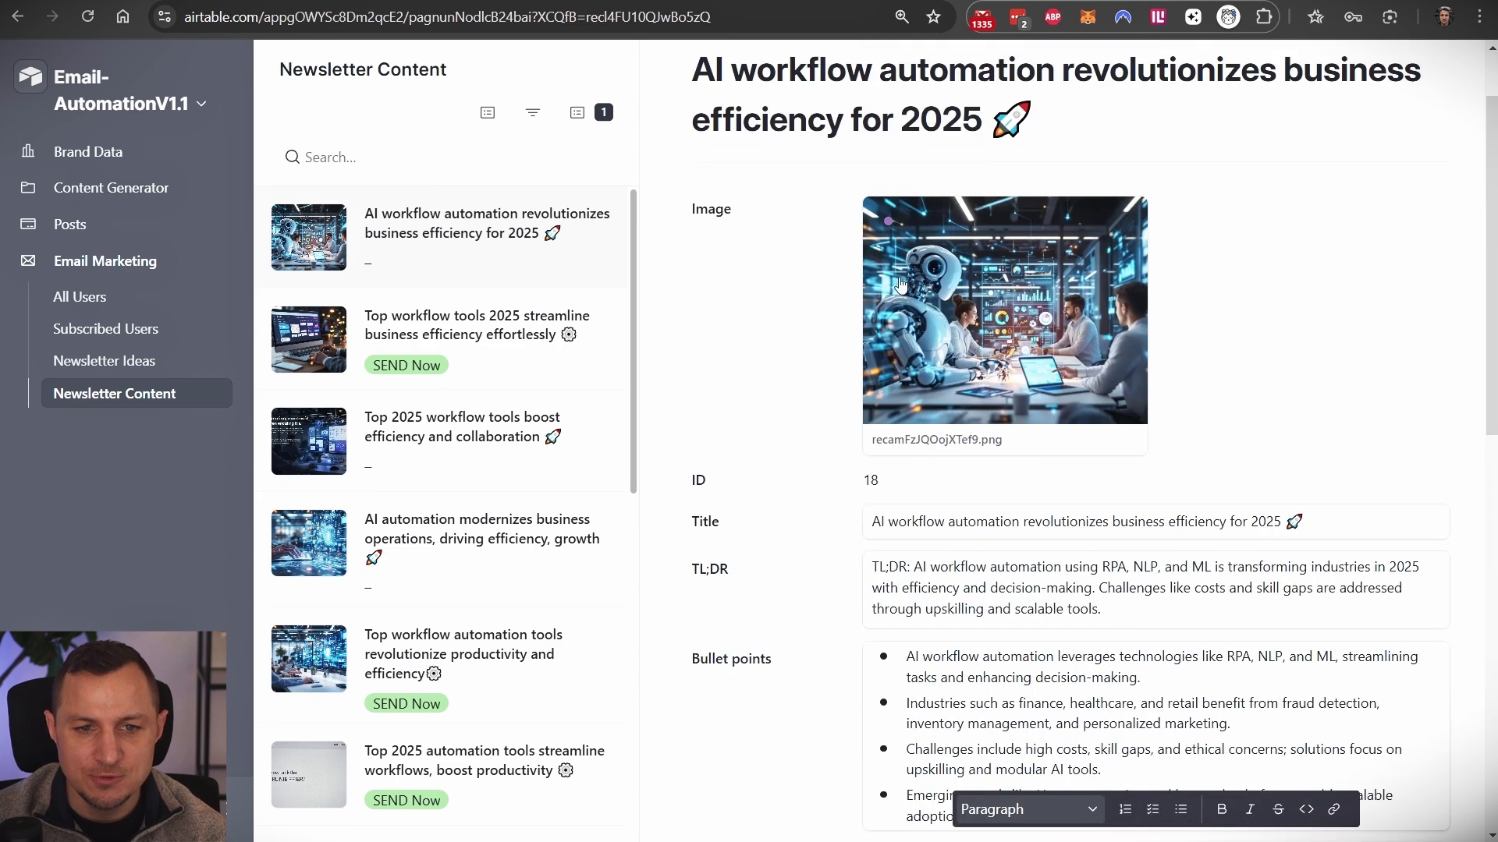
{"action": "scroll", "coordinate": [937, 326], "scroll_direction": "down", "scroll_amount": 8}
{"action": "left_click", "coordinate": [921, 500]}
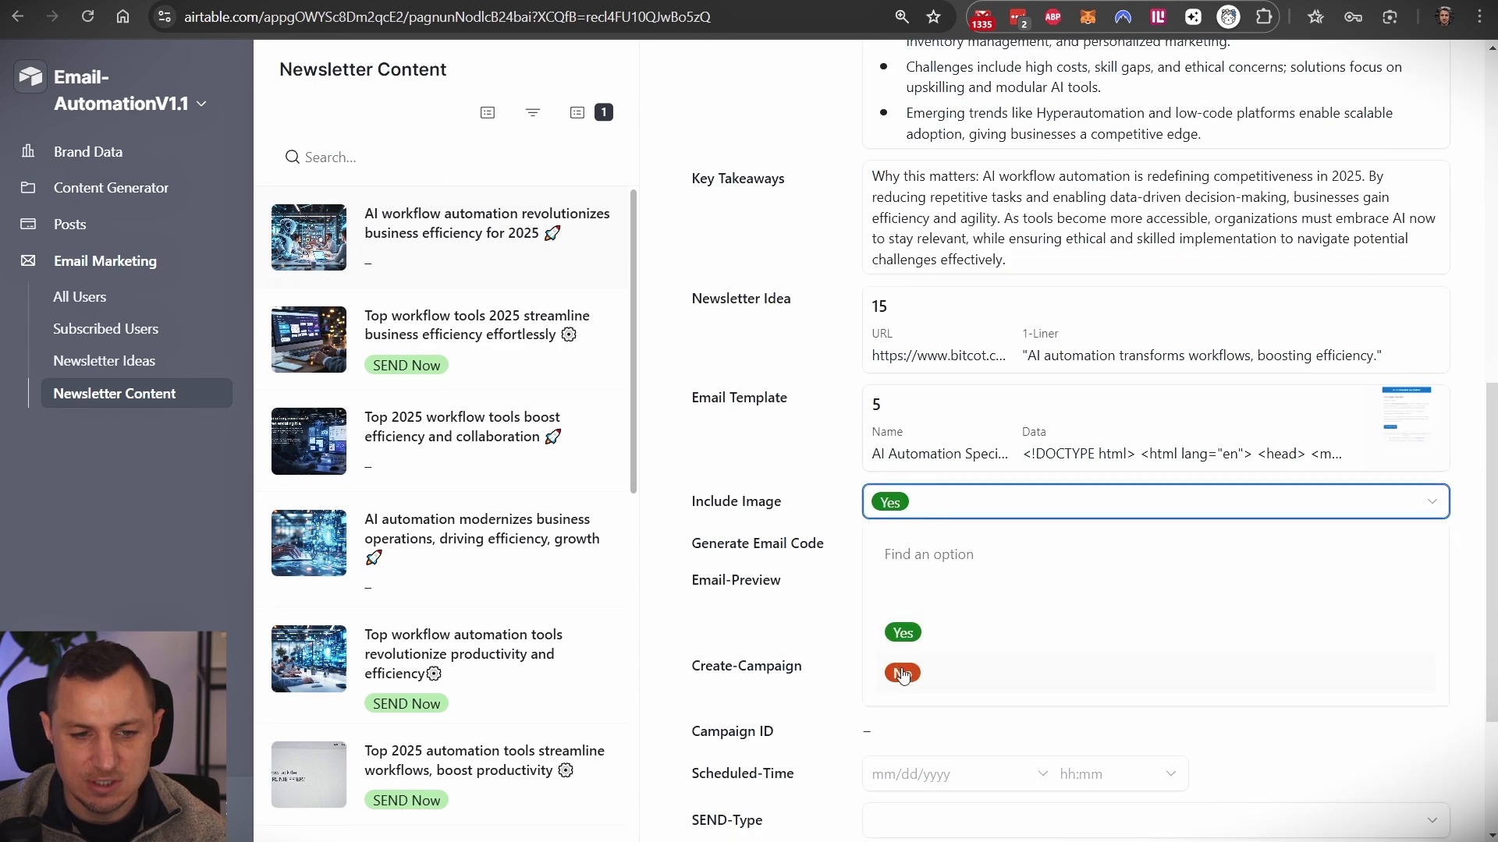
{"action": "left_click", "coordinate": [790, 616]}
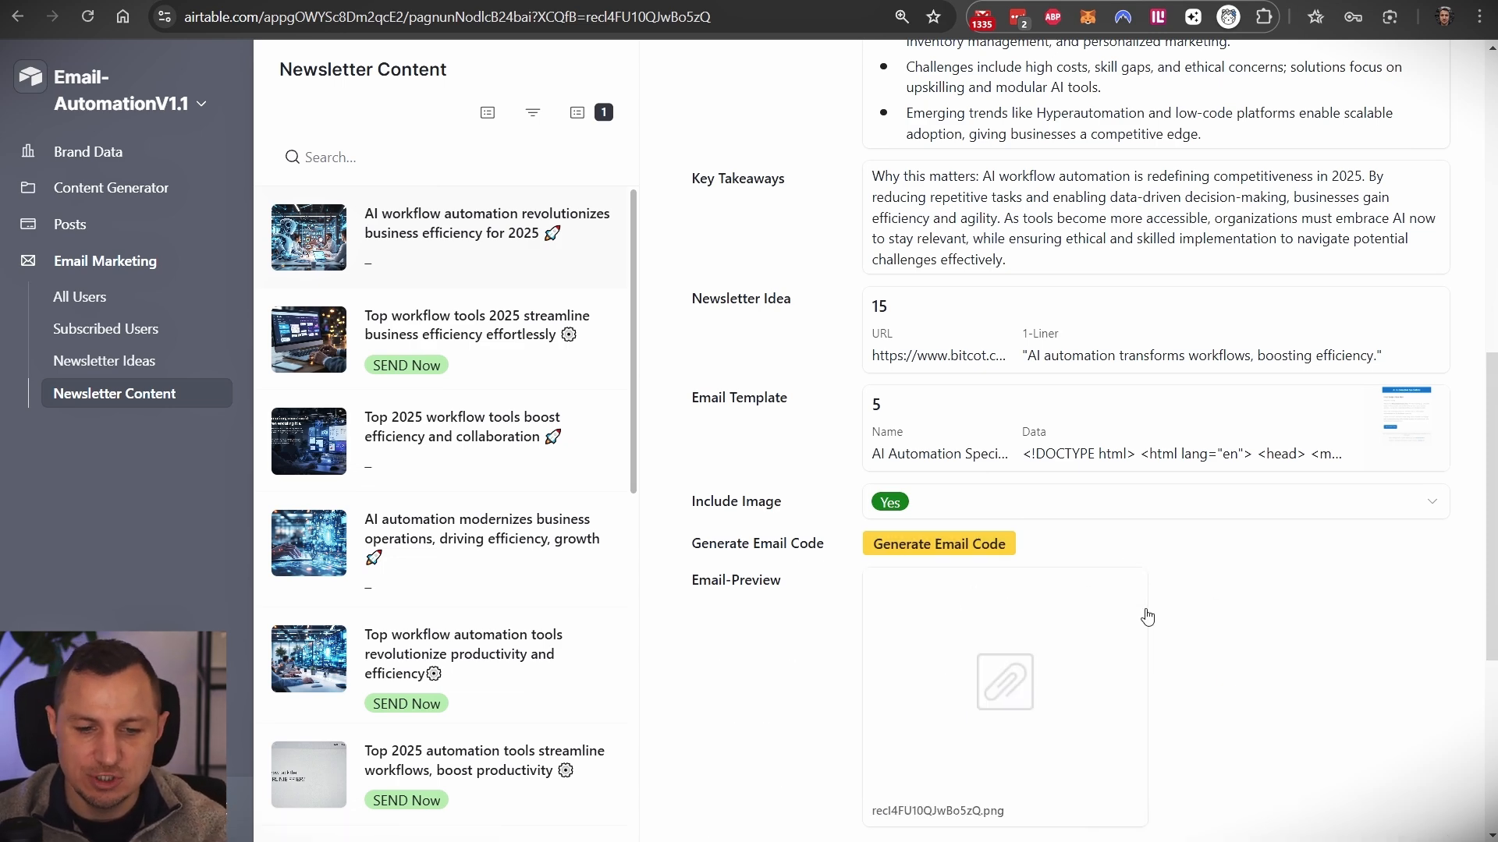
- View the rendered Email-Preview image full size, mark a region of it, then close it
{"action": "scroll", "coordinate": [930, 544], "scroll_direction": "down", "scroll_amount": 3}
{"action": "left_click", "coordinate": [950, 482]}
{"action": "mouse_move", "coordinate": [437, 153]}
{"action": "left_mouse_down"}
{"action": "mouse_move", "coordinate": [672, 687]}
{"action": "mouse_move", "coordinate": [730, 718]}
{"action": "left_mouse_up"}
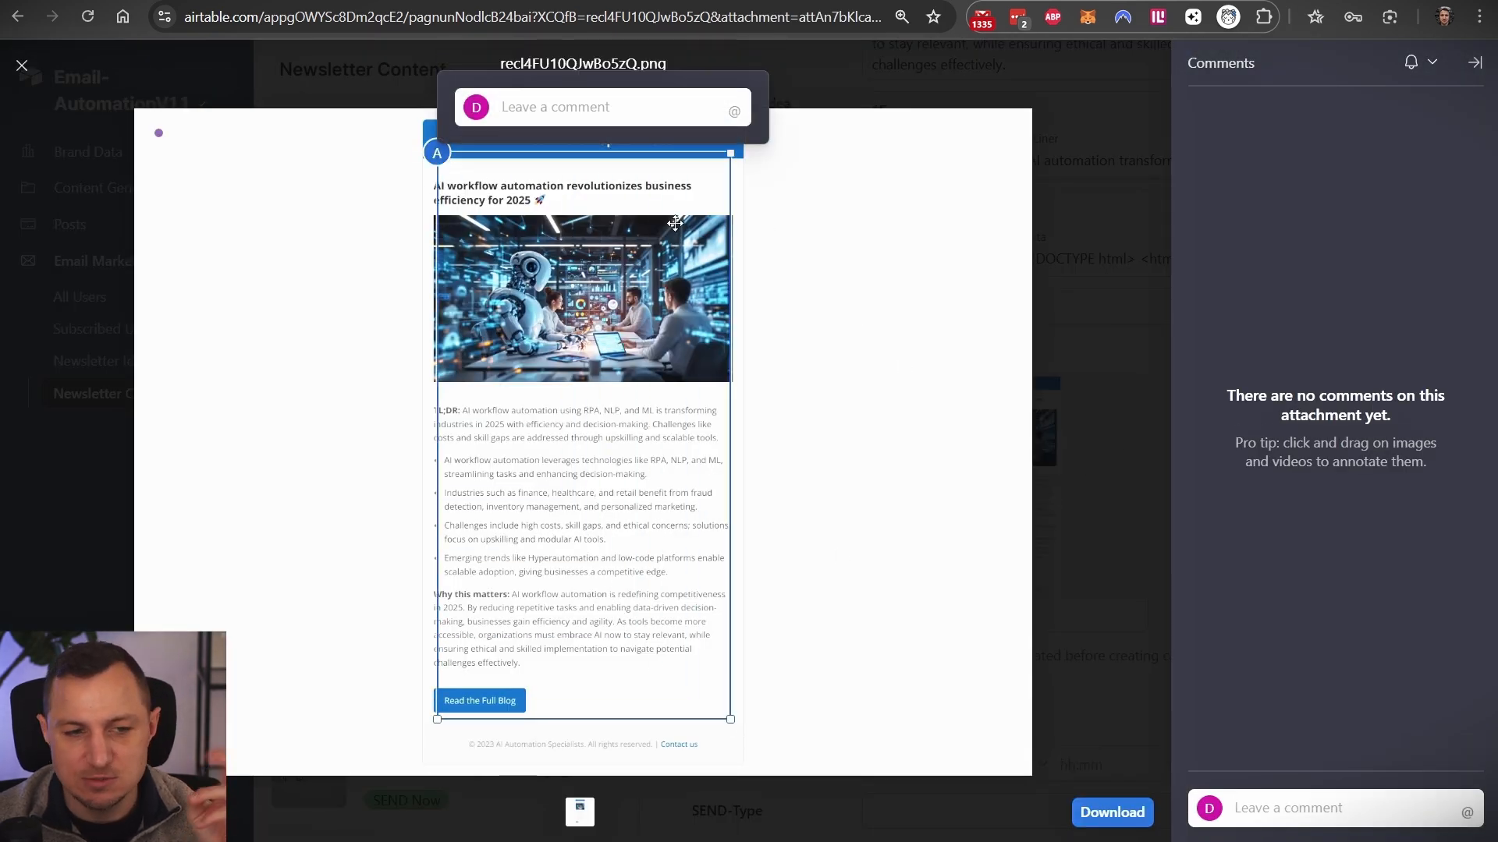
{"action": "left_click", "coordinate": [1079, 173]}
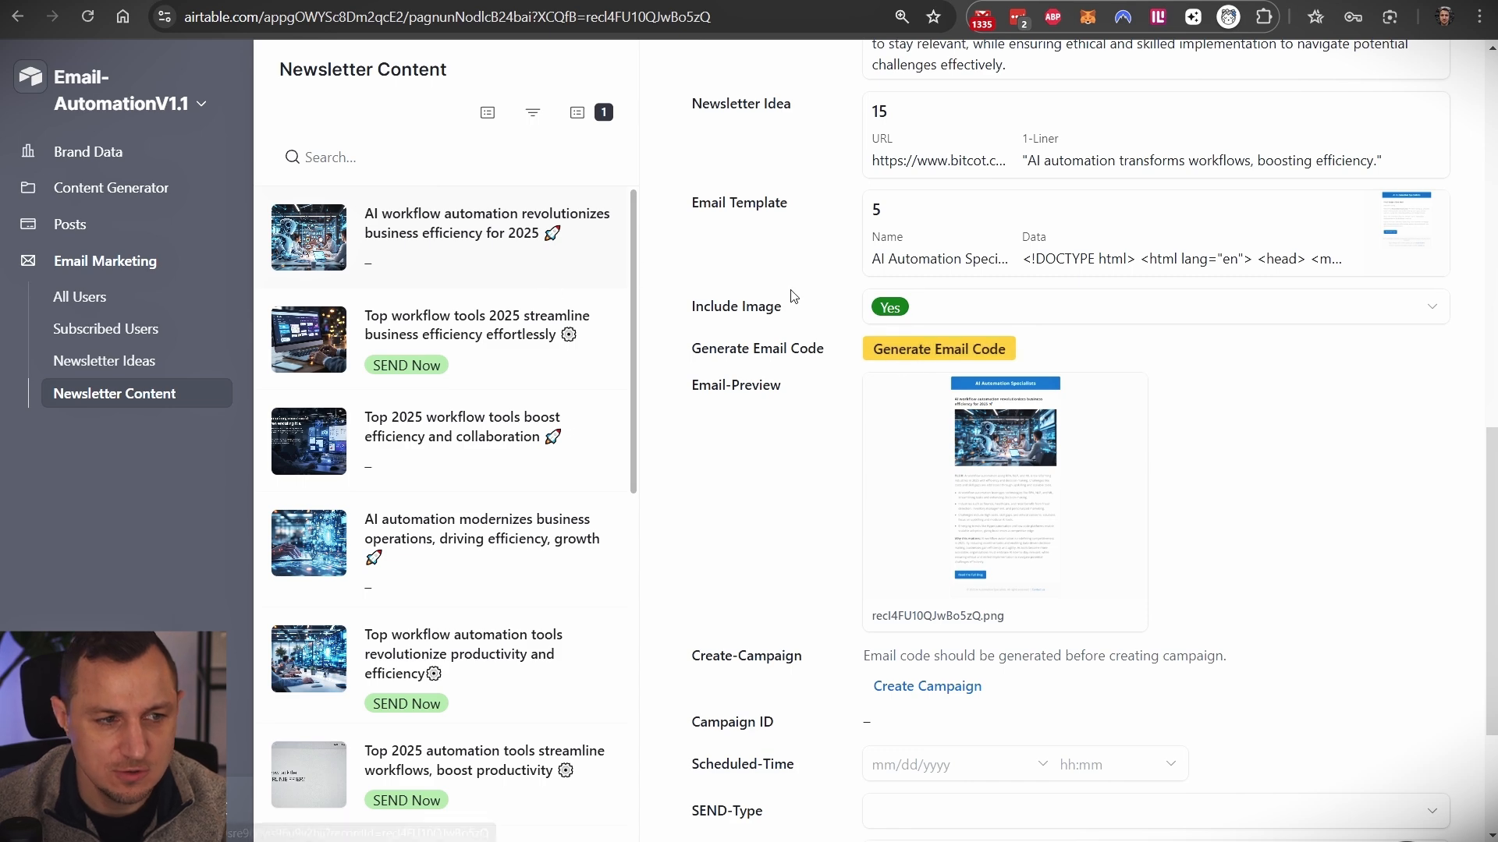
- Check the Make webhook module, then review the Newsletter Content and brand records in Airtable
{"action": "left_click", "coordinate": [546, 2]}
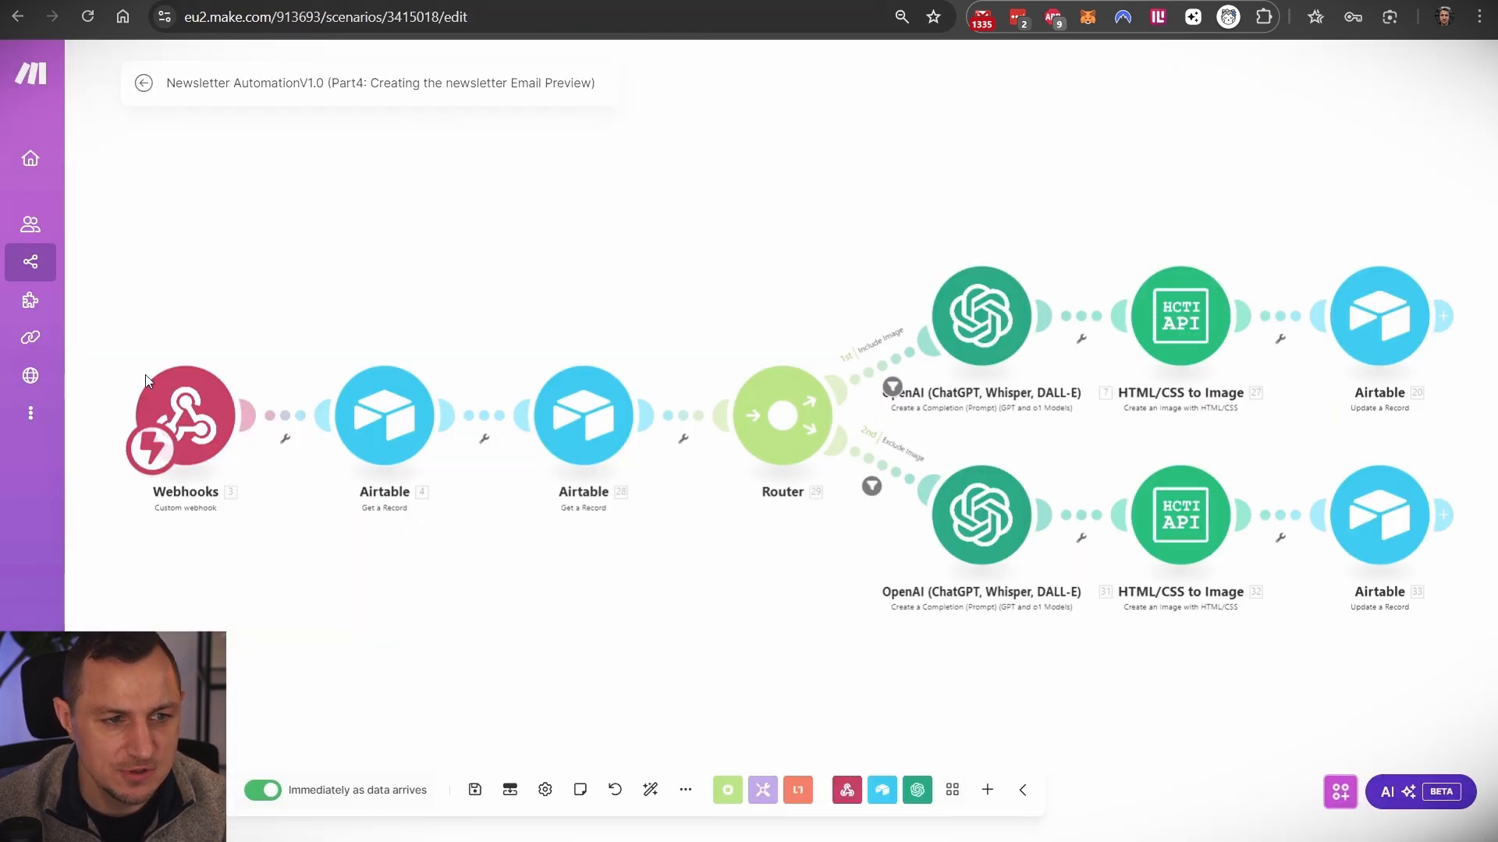
{"action": "left_click", "coordinate": [168, 400]}
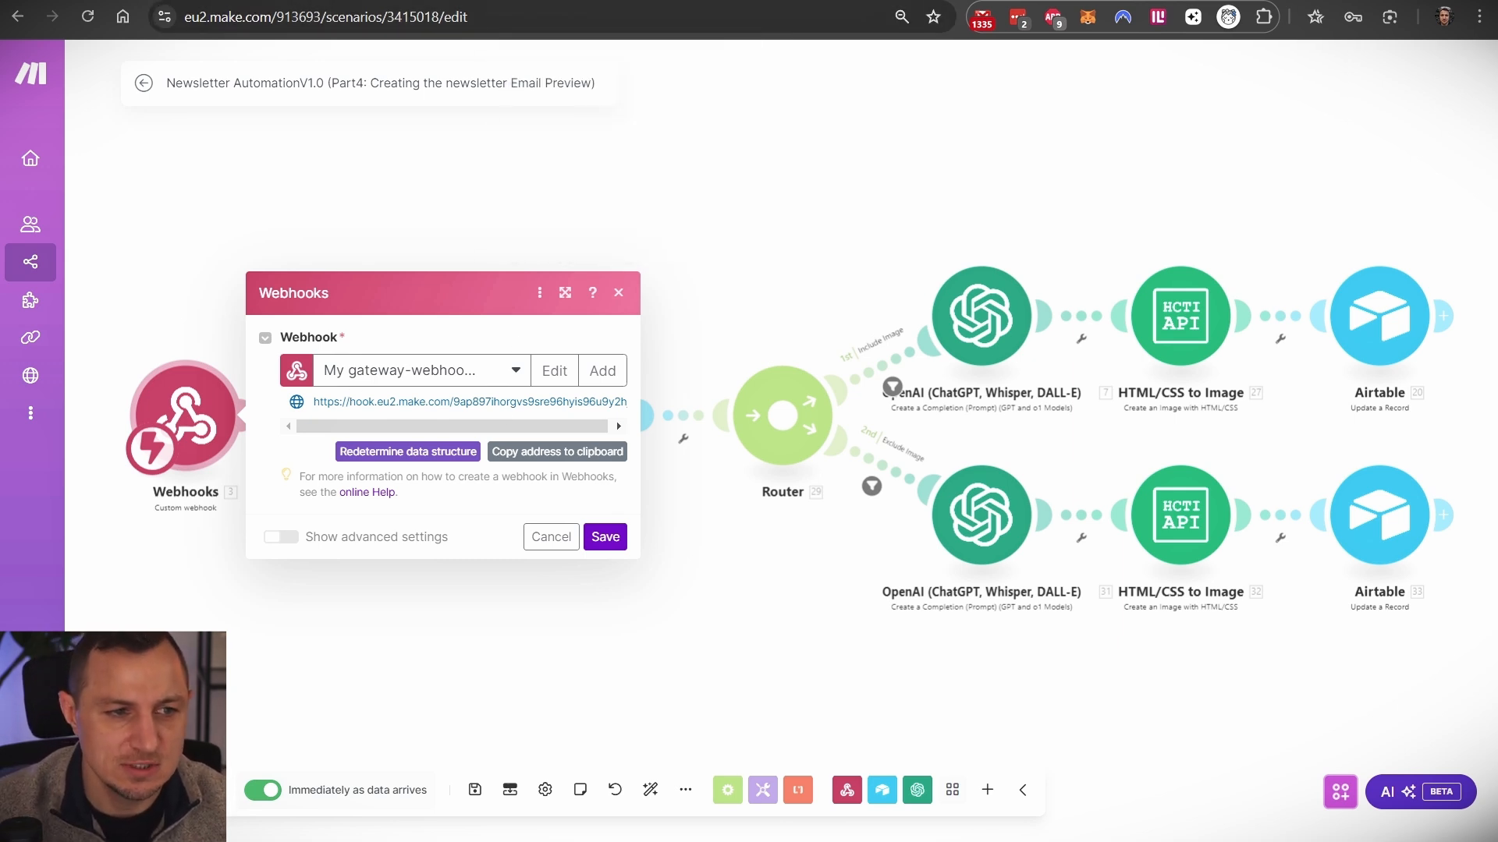
{"action": "left_click", "coordinate": [601, 0]}
{"action": "left_click", "coordinate": [687, 1]}
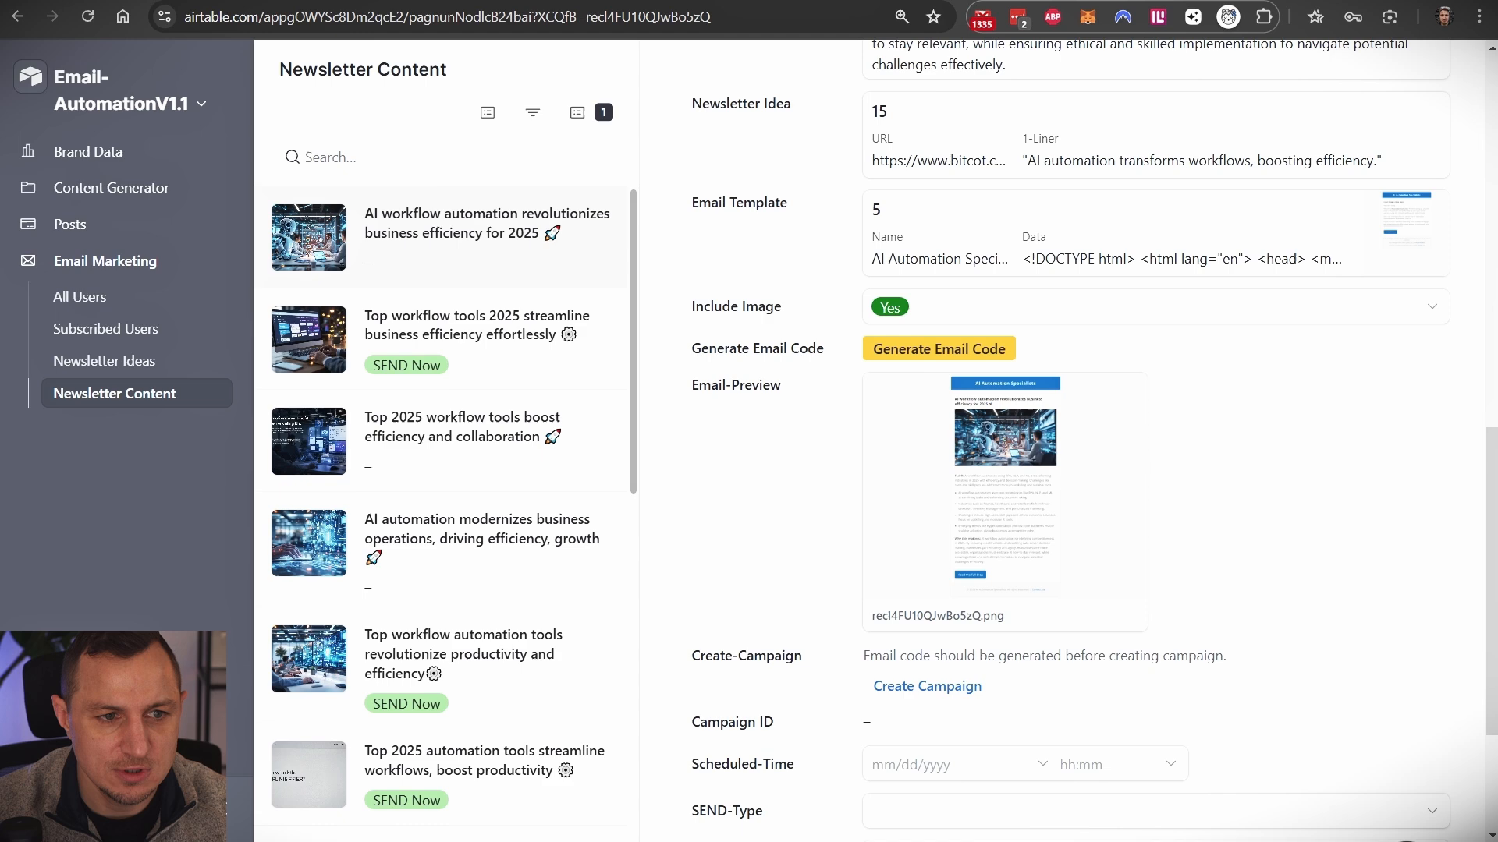
{"action": "scroll", "coordinate": [1258, 469], "scroll_direction": "up", "scroll_amount": 10}
{"action": "scroll", "coordinate": [1265, 482], "scroll_direction": "down", "scroll_amount": 5}
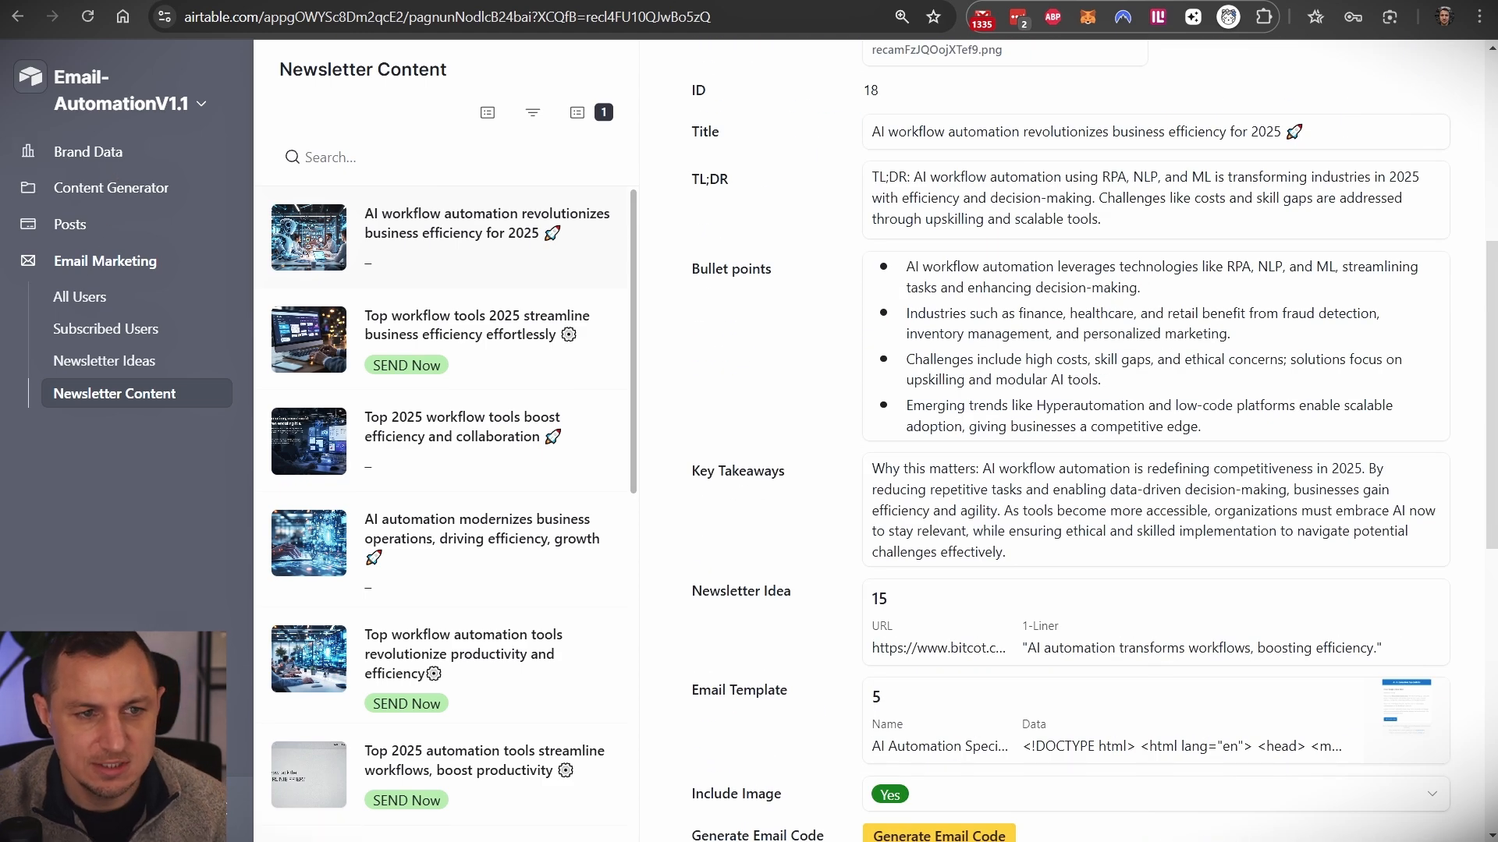
{"action": "left_click", "coordinate": [787, 1]}
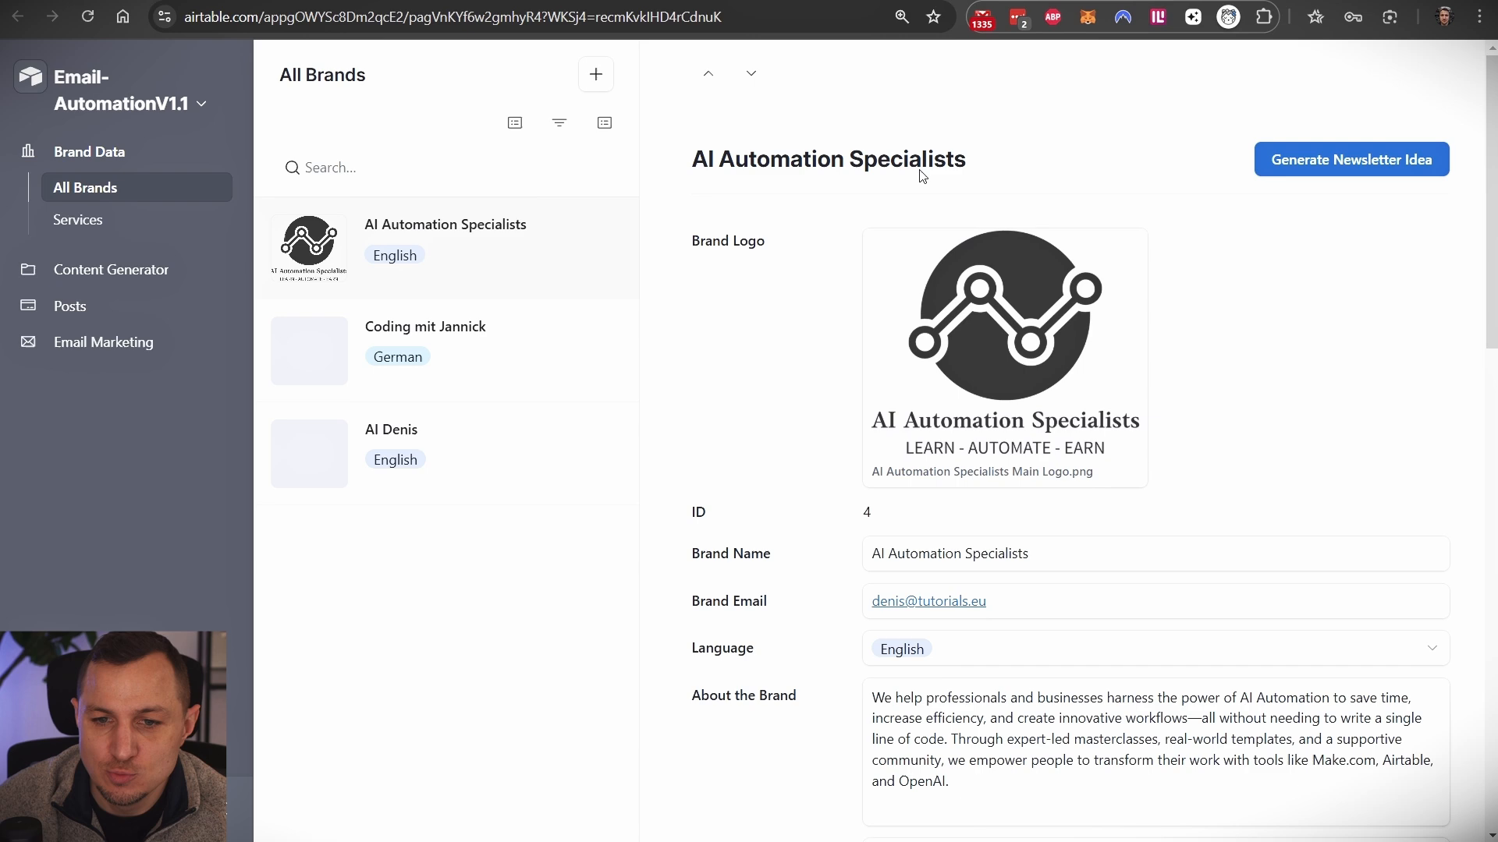
{"action": "scroll", "coordinate": [1351, 162], "scroll_direction": "down", "scroll_amount": 8}
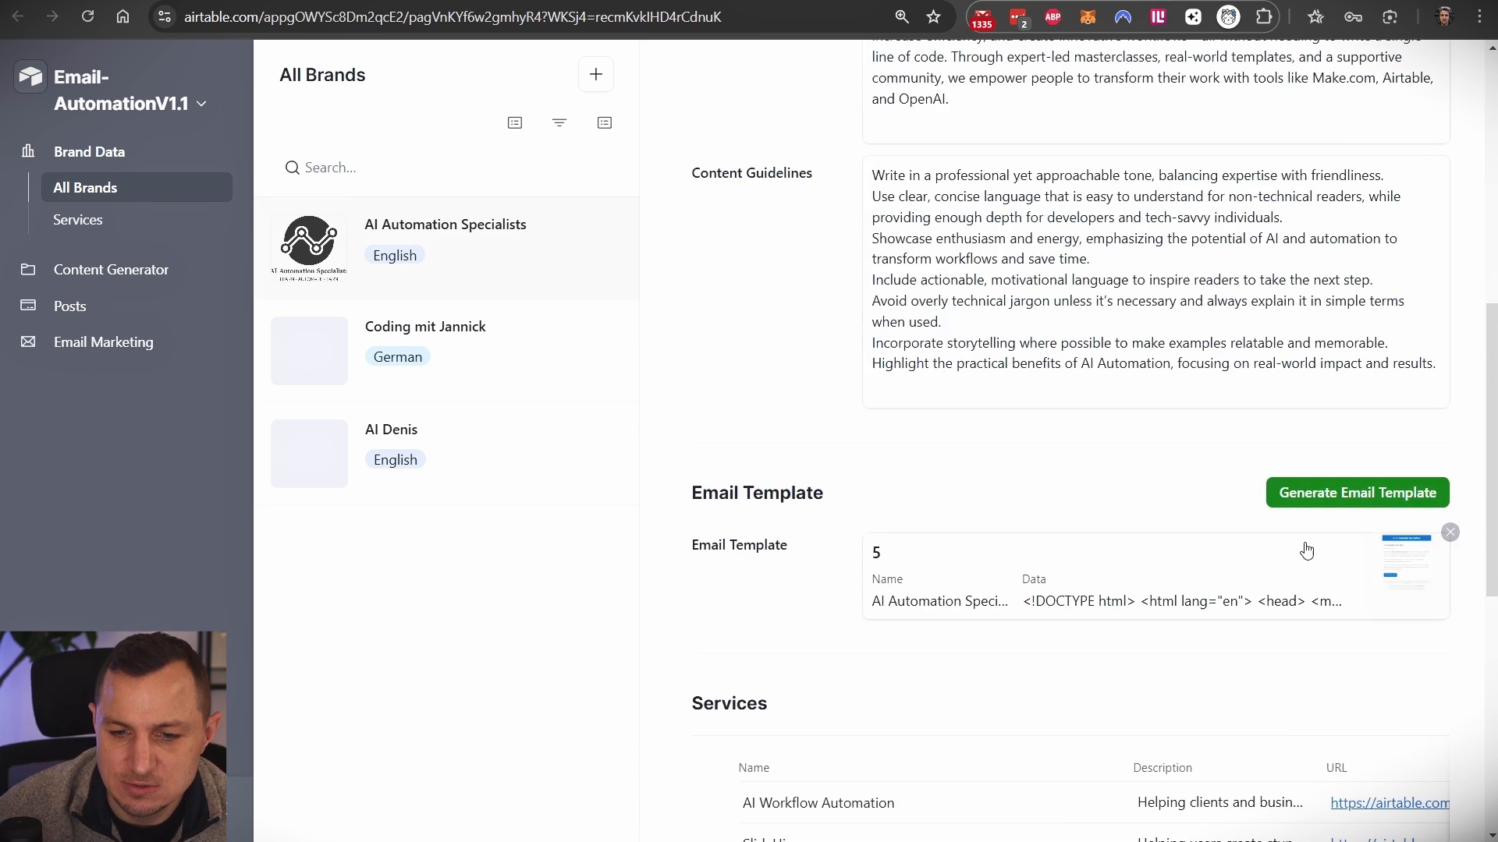
{"action": "left_click", "coordinate": [538, 7]}
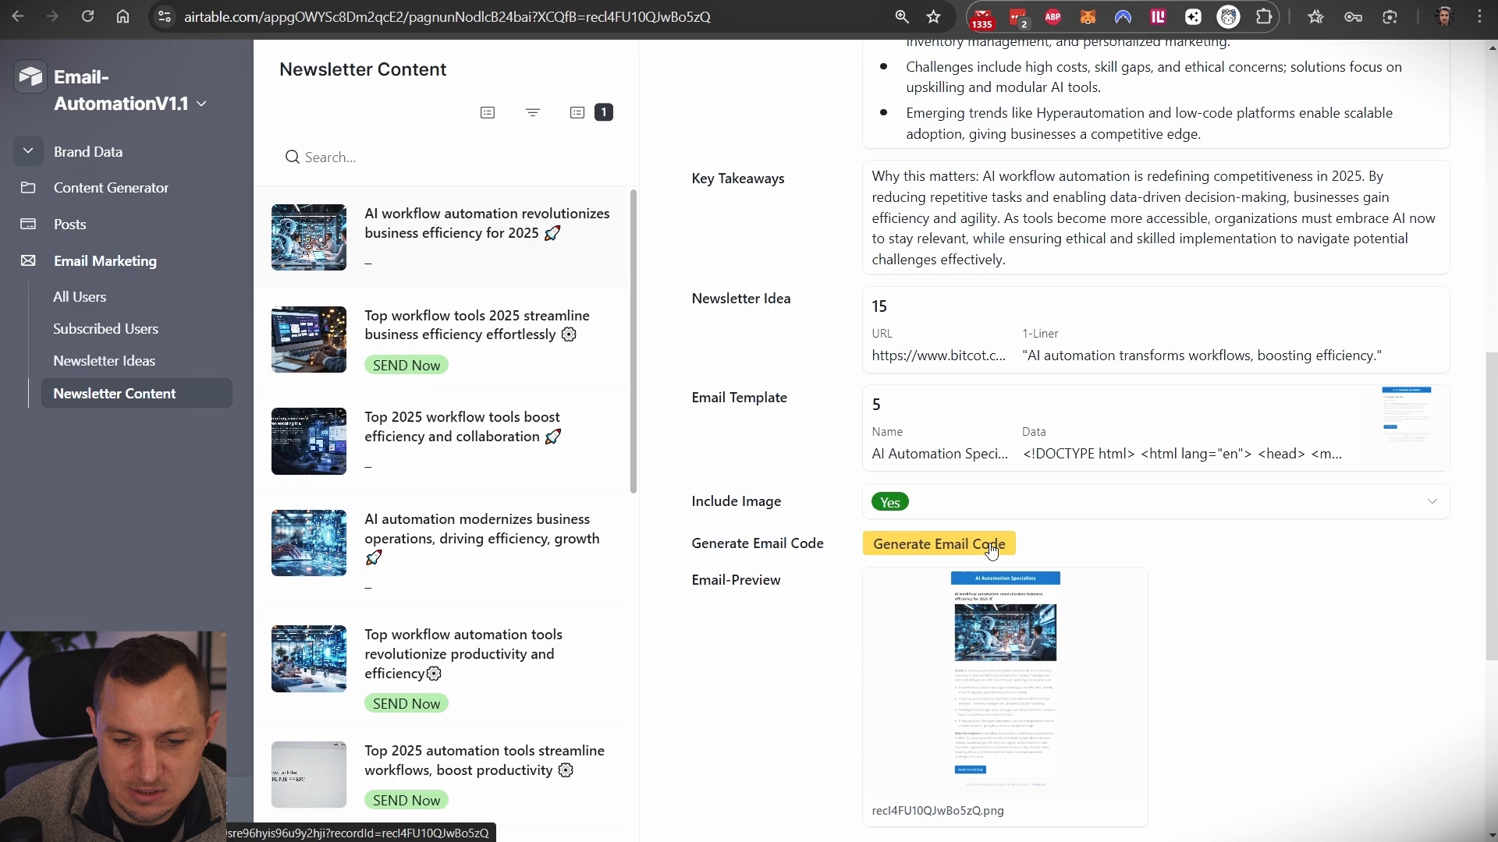
- Choose Edit pages for Email-AutomationV1.1 and select the Generate Email Code field
{"action": "left_click", "coordinate": [204, 107]}
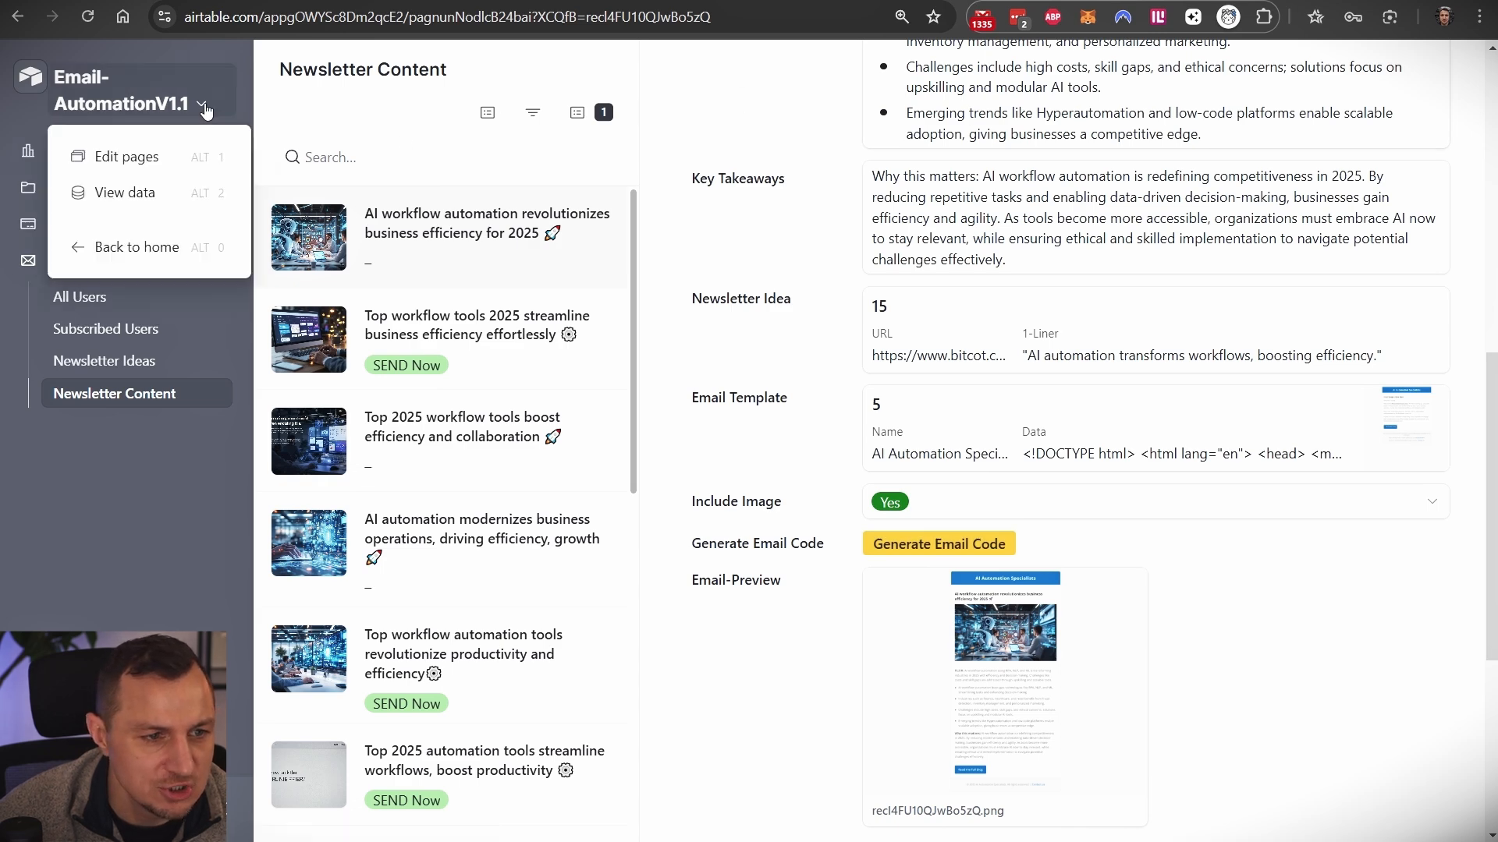
{"action": "left_click", "coordinate": [111, 160]}
{"action": "scroll", "coordinate": [858, 573], "scroll_direction": "down", "scroll_amount": 9}
{"action": "scroll", "coordinate": [1204, 502], "scroll_direction": "down", "scroll_amount": 10}
{"action": "left_click", "coordinate": [1003, 328]}
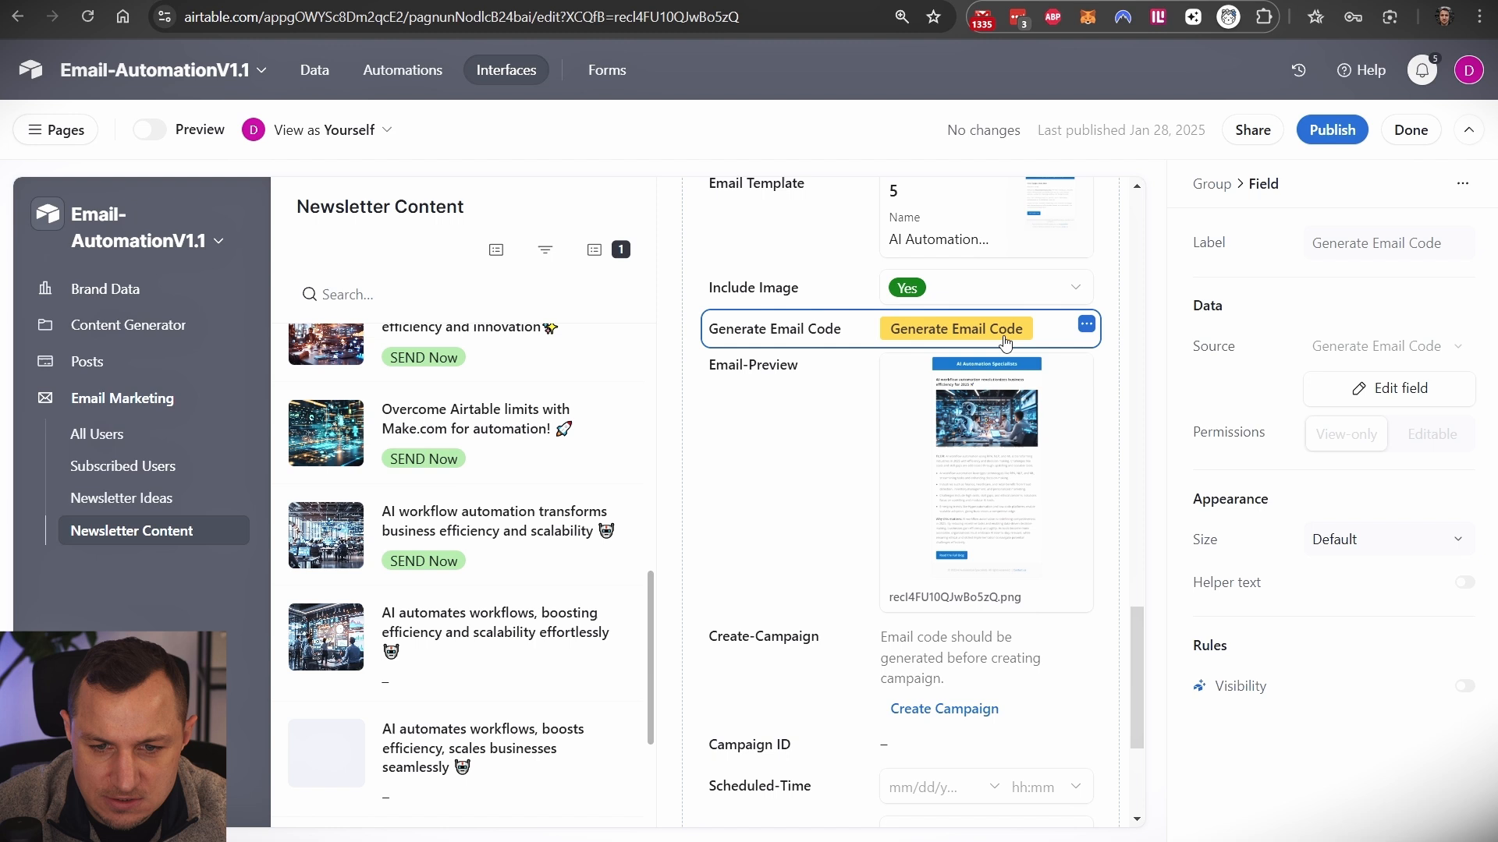
- Compare the Generate Email Code CONCATENATE URL formula against Make's copied webhook address
{"action": "left_click", "coordinate": [1401, 390]}
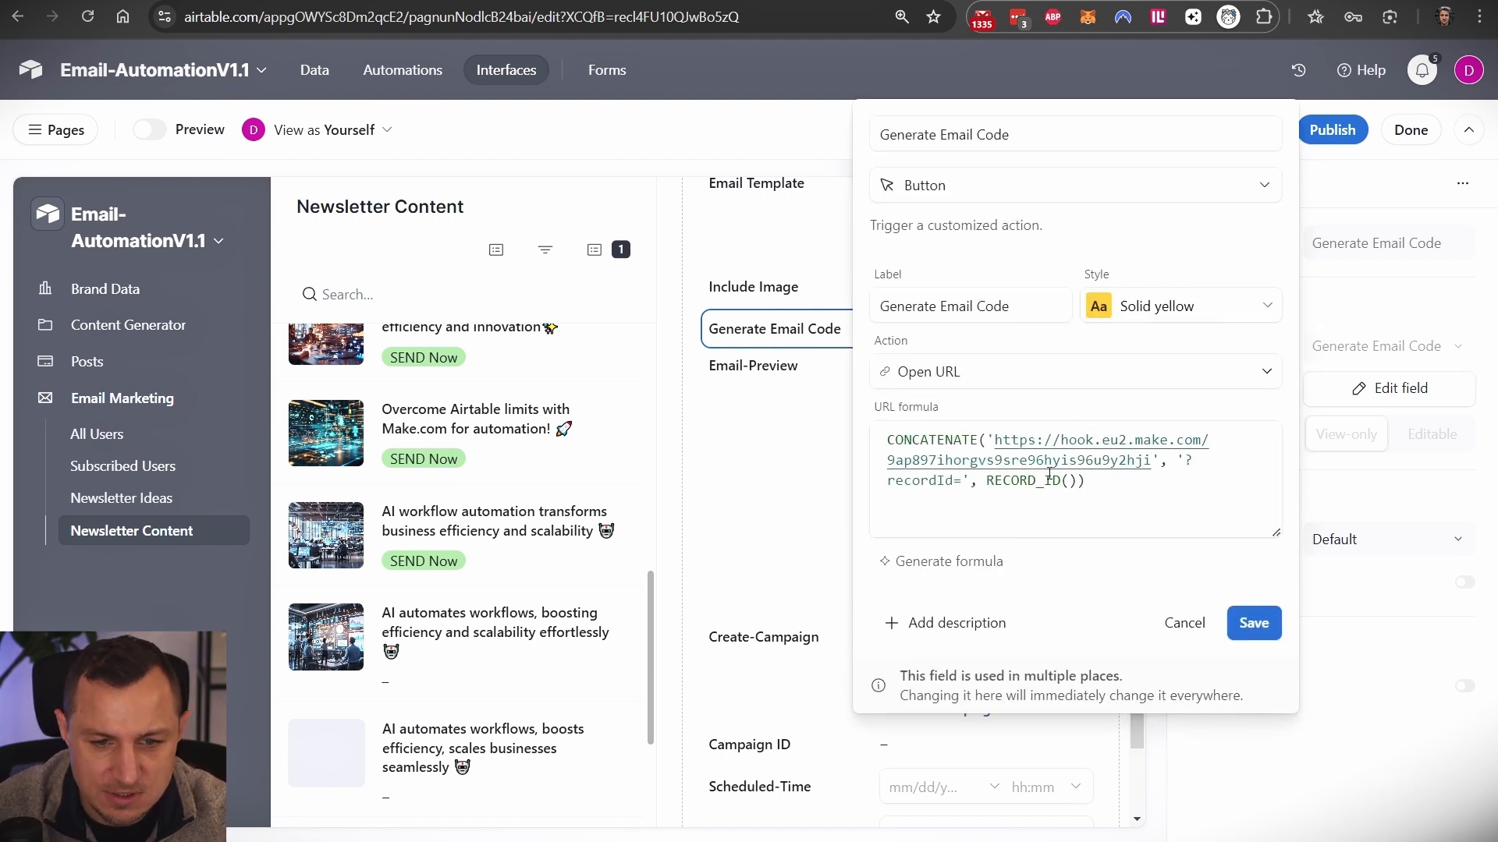
{"action": "left_click_drag", "start_coordinate": [998, 440], "coordinate": [1156, 457]}
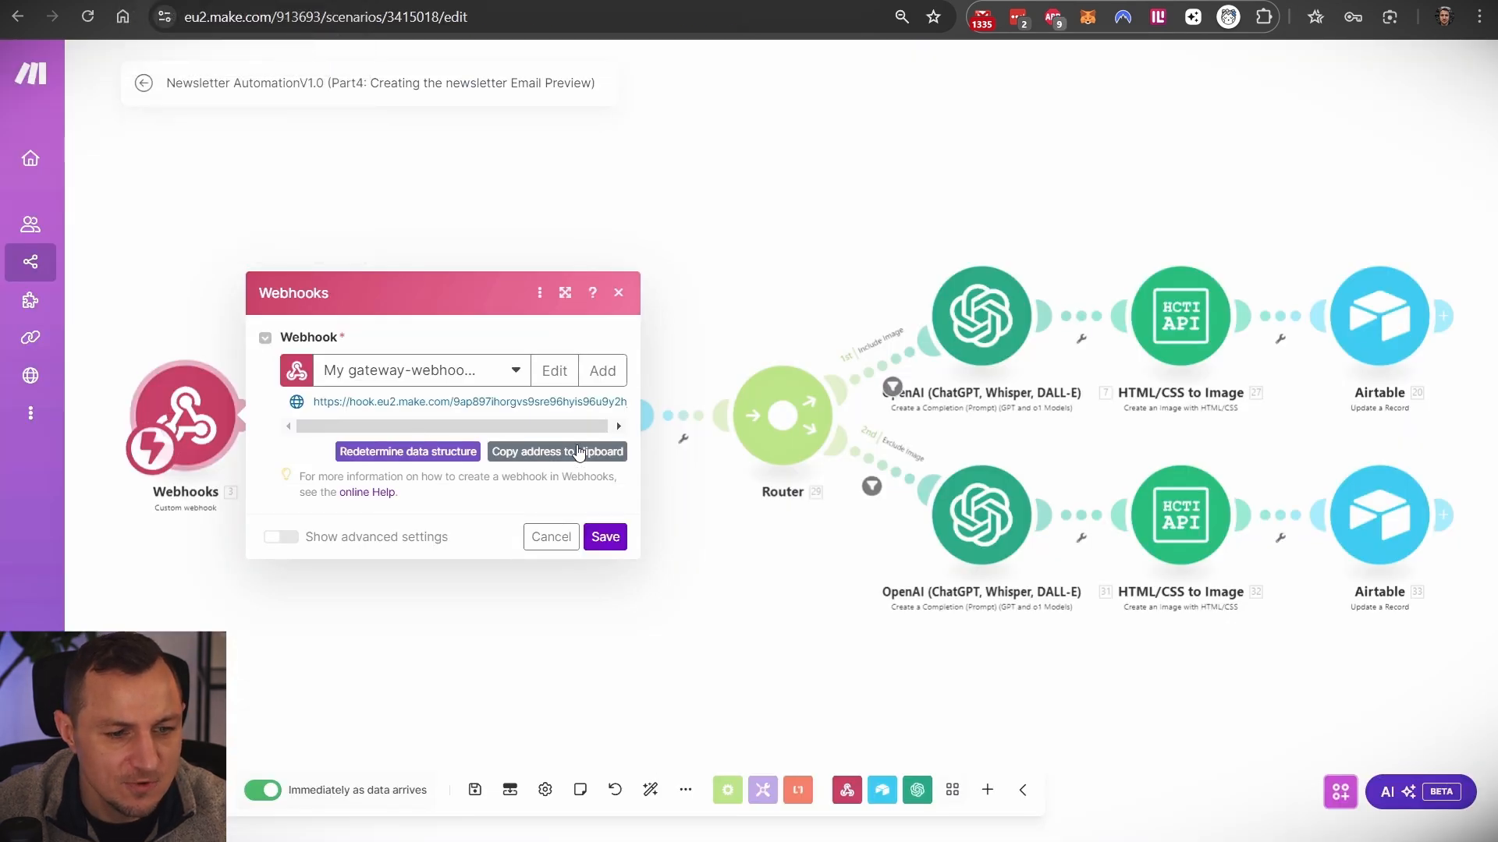
{"action": "left_click", "coordinate": [585, 451]}
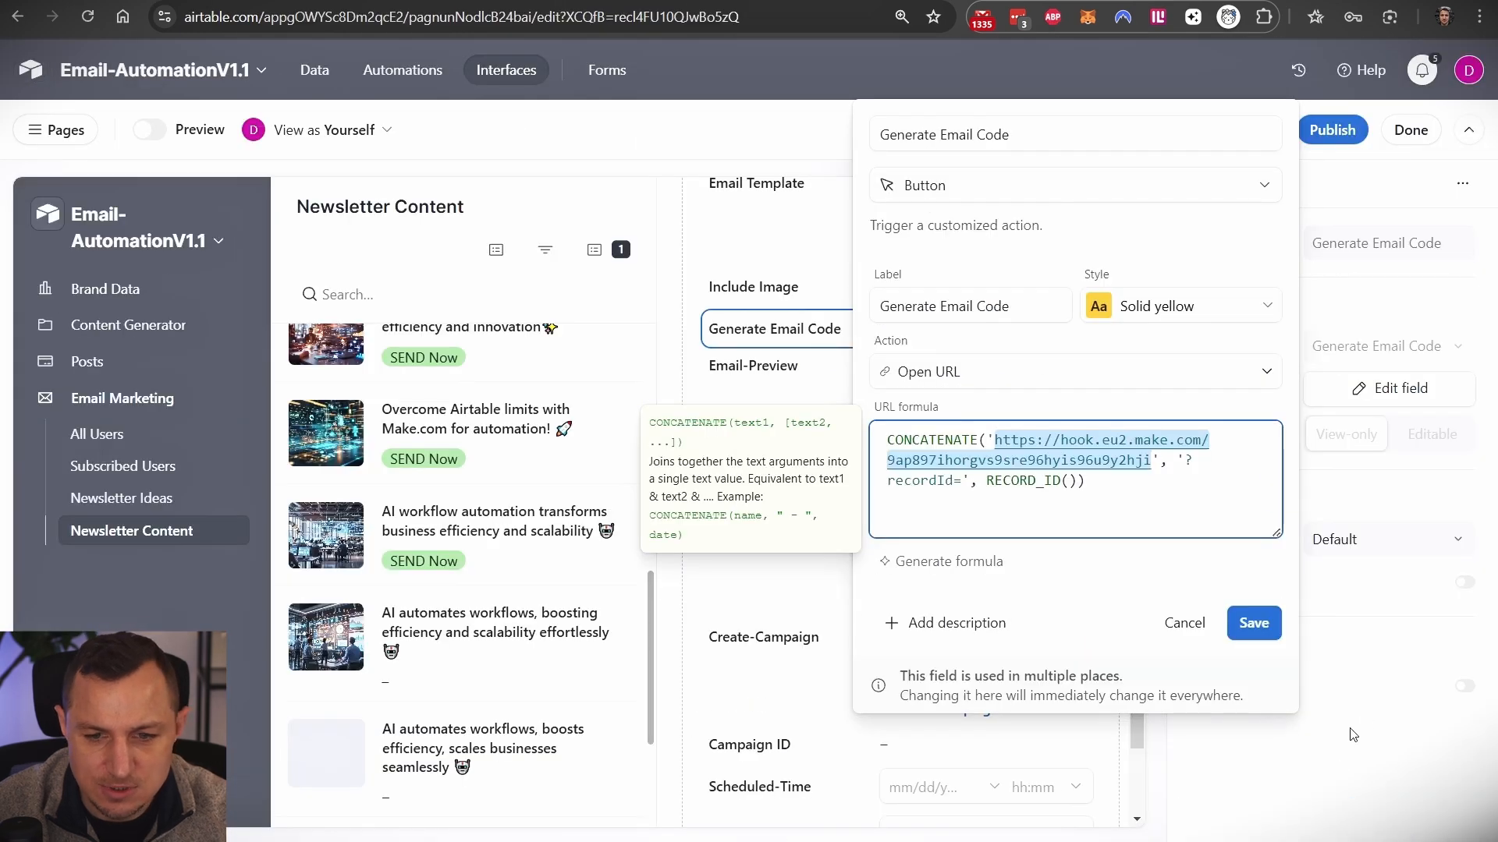
{"action": "left_click", "coordinate": [1253, 622]}
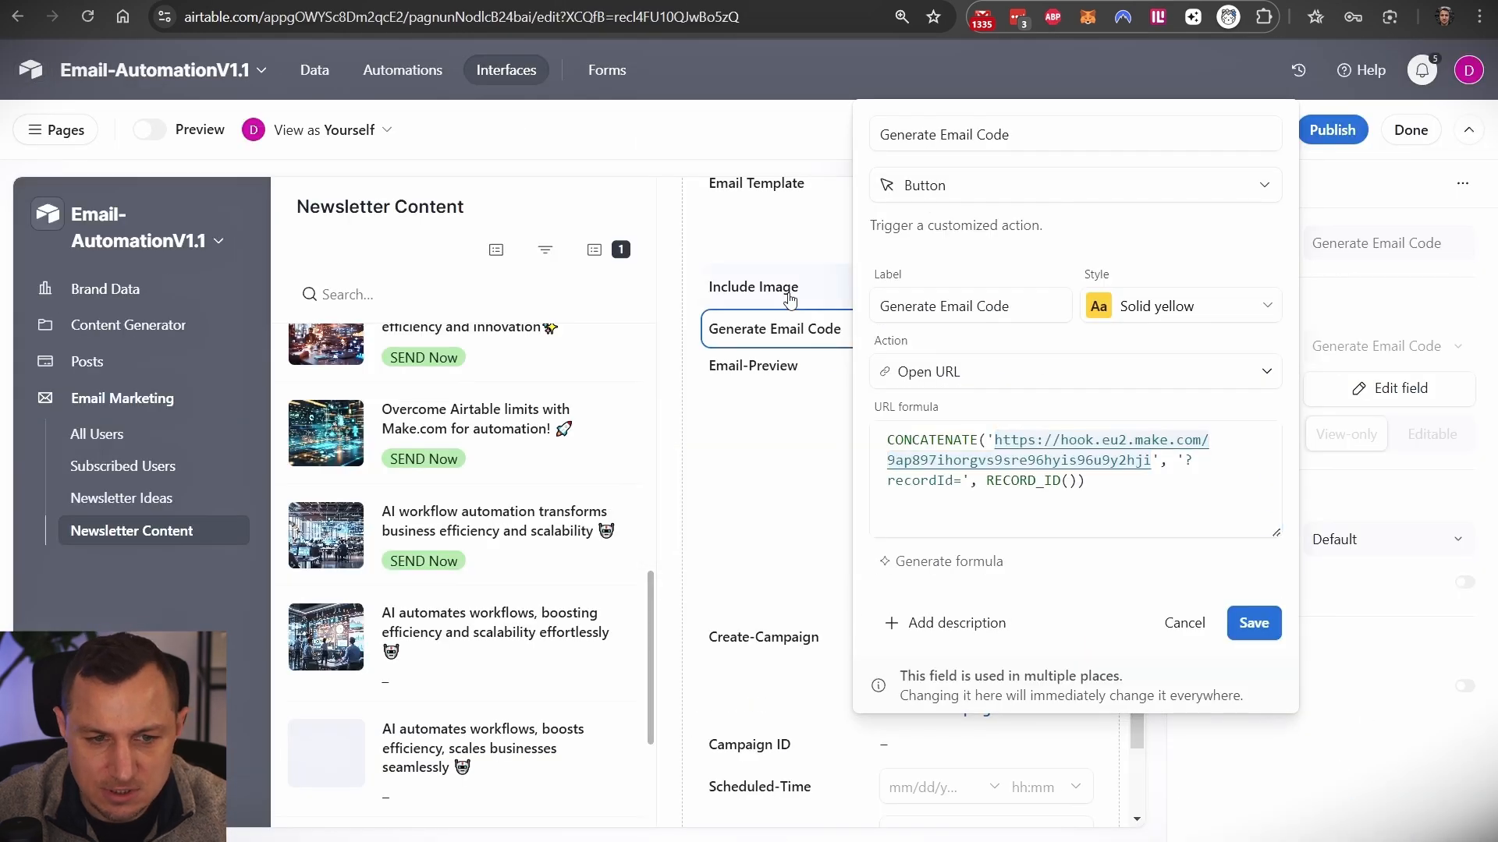
- Test the button, recheck the full webhook URL, and cancel the field settings without saving
{"action": "left_click", "coordinate": [957, 334]}
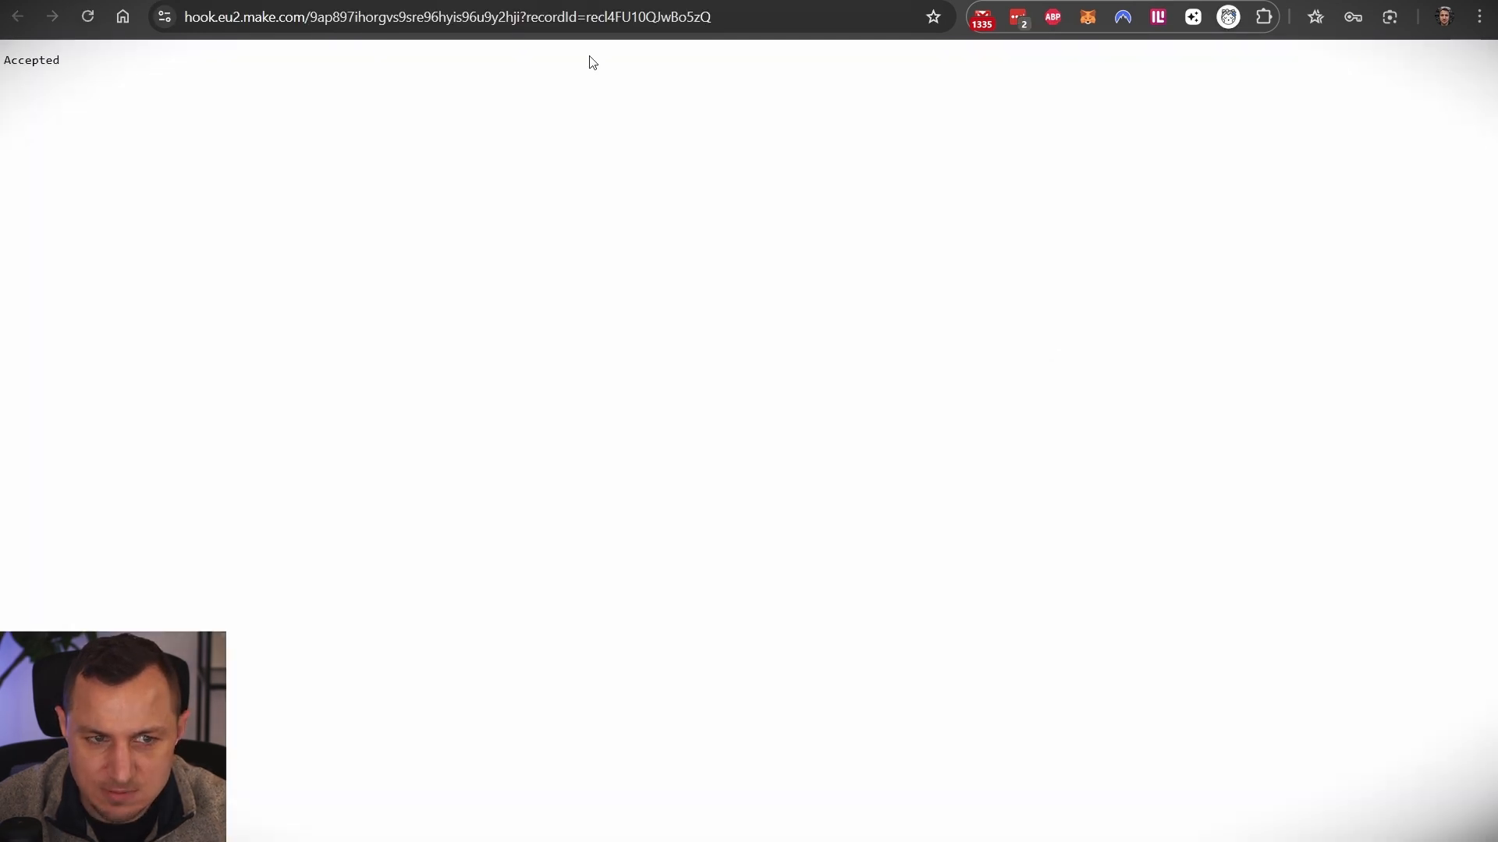
{"action": "key", "text": "ctrl+w"}
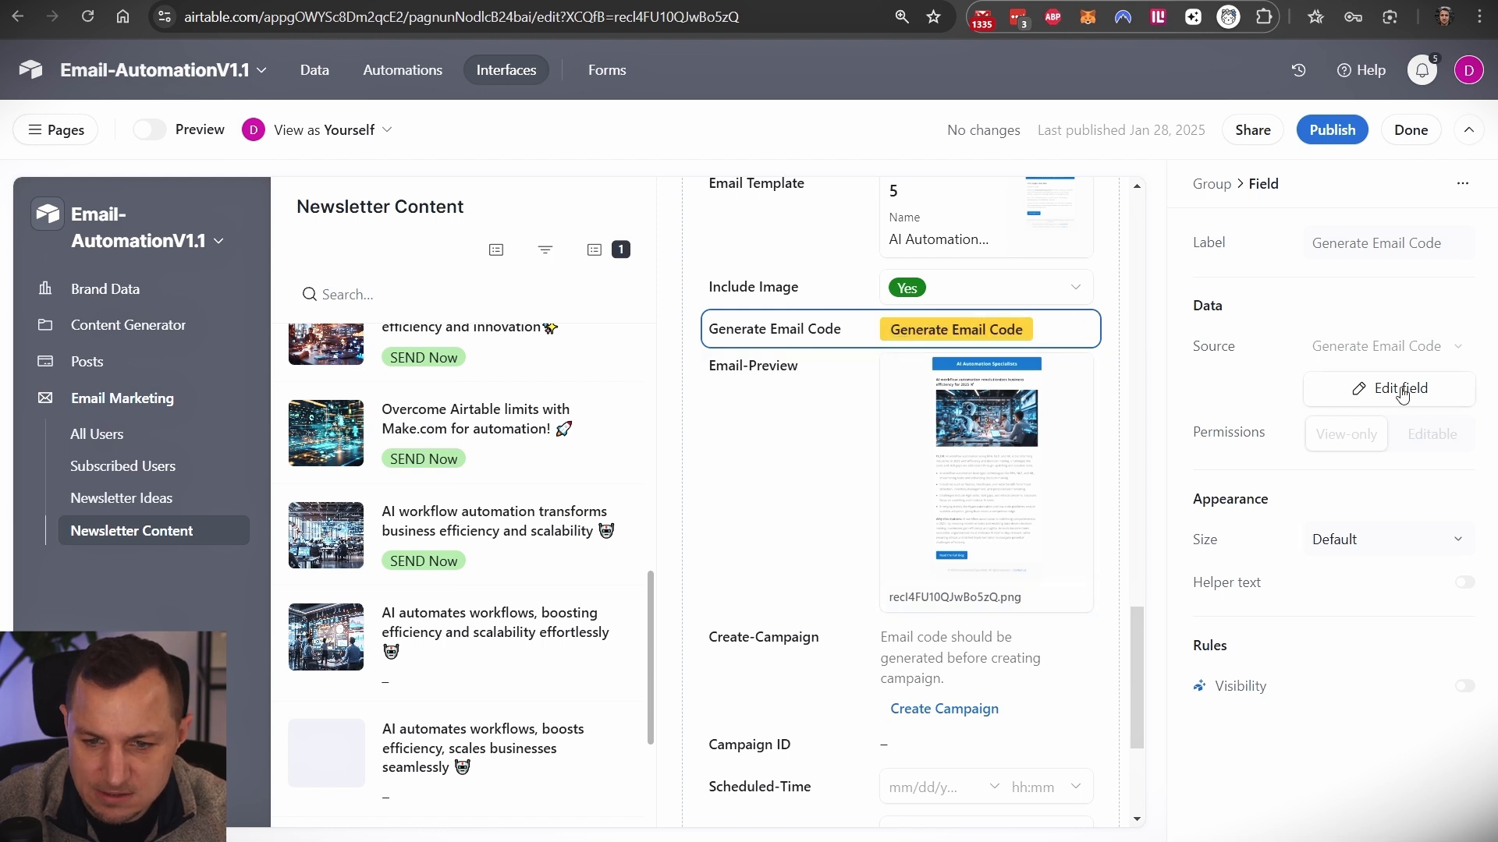
{"action": "left_click_drag", "start_coordinate": [994, 441], "coordinate": [1153, 461]}
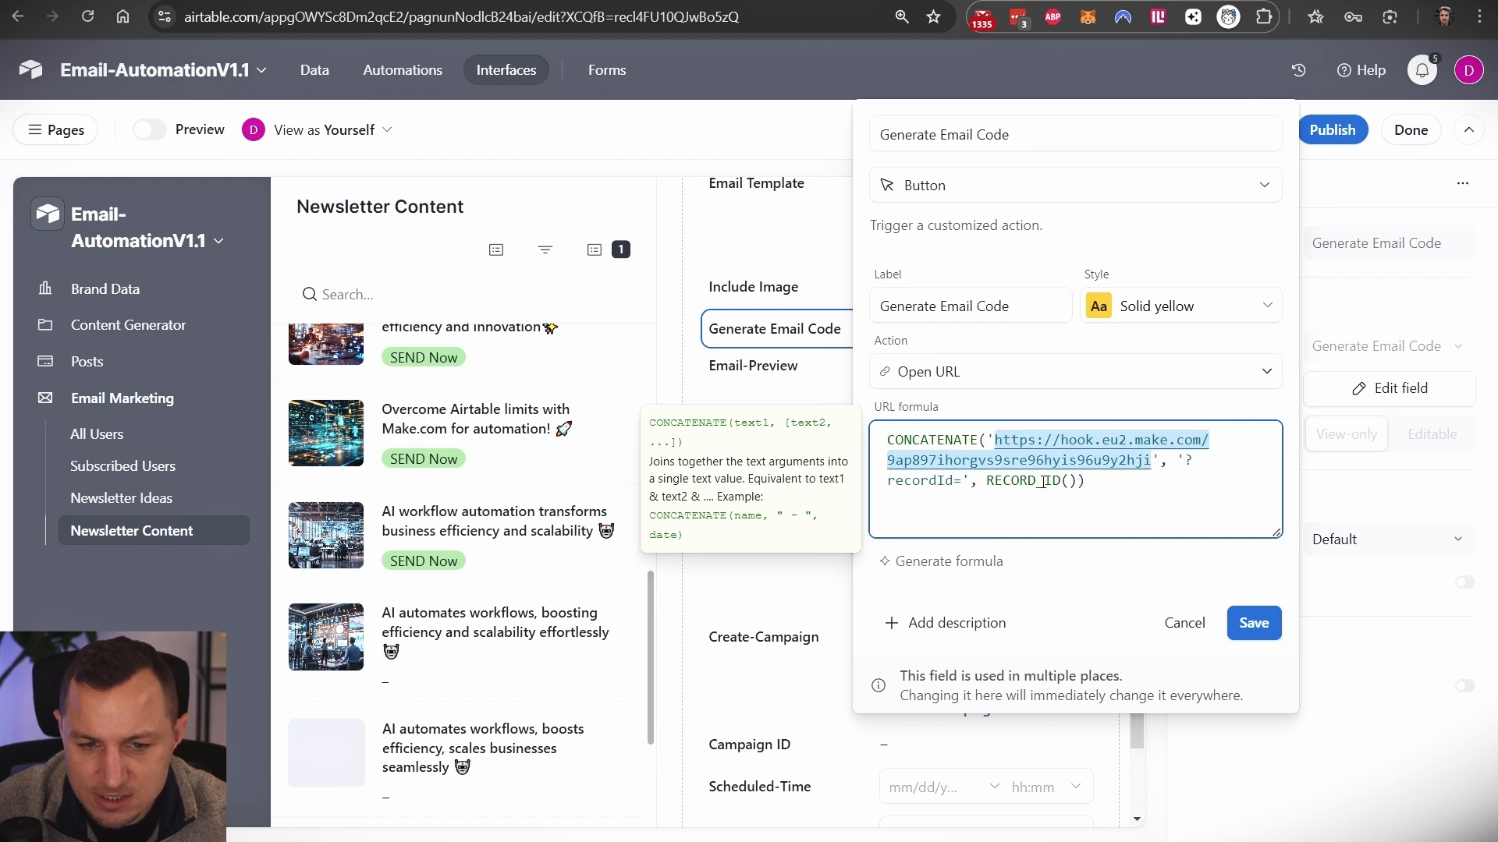
{"action": "left_click", "coordinate": [1205, 626]}
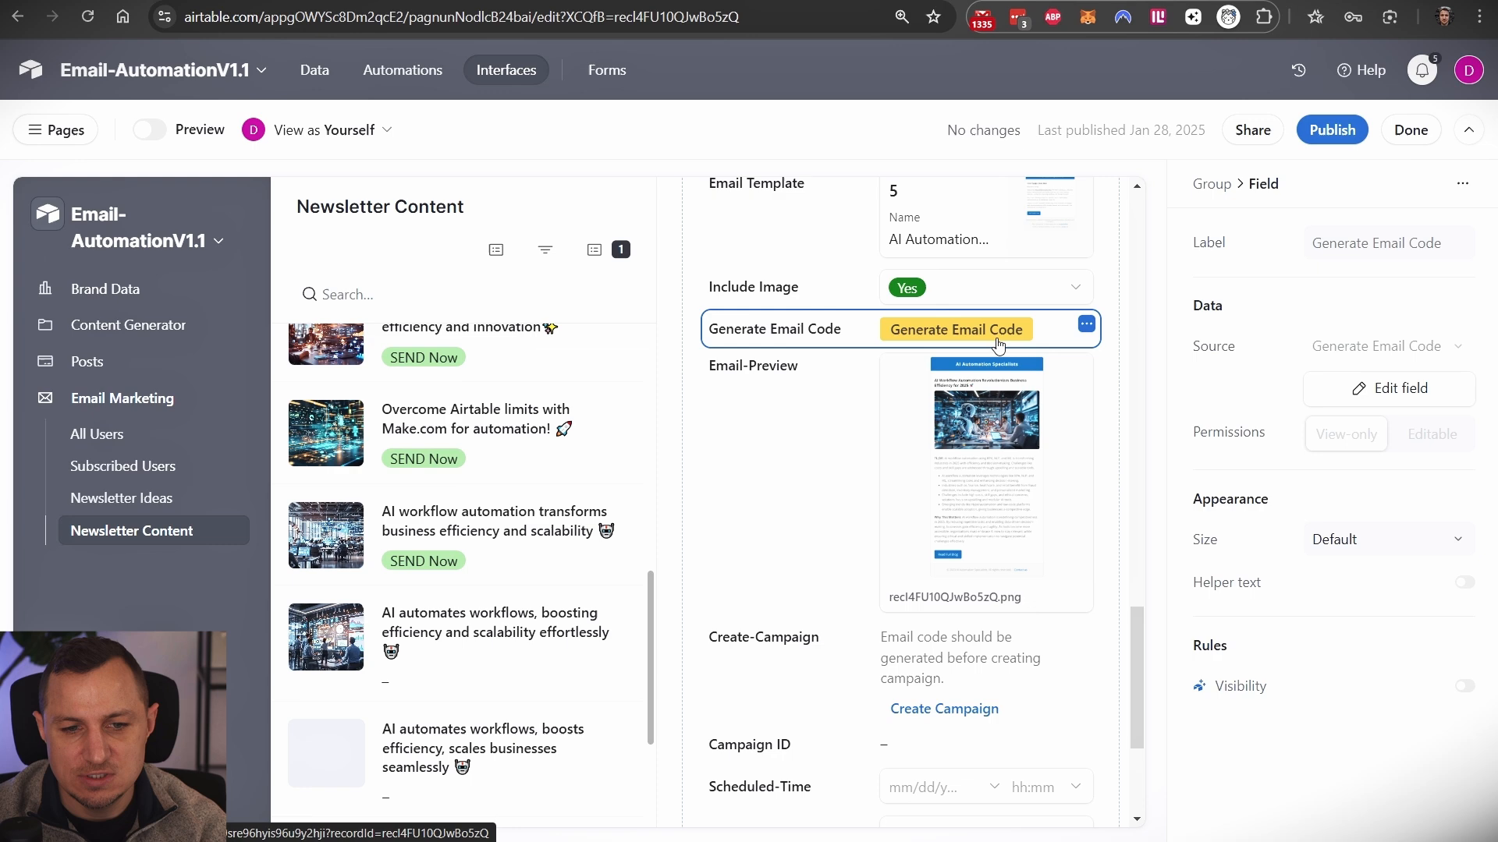
{"action": "left_click", "coordinate": [175, 2]}
- Look over the webhook and both Airtable get-record modules, then bring the router branches into view
{"action": "left_click", "coordinate": [349, 632]}
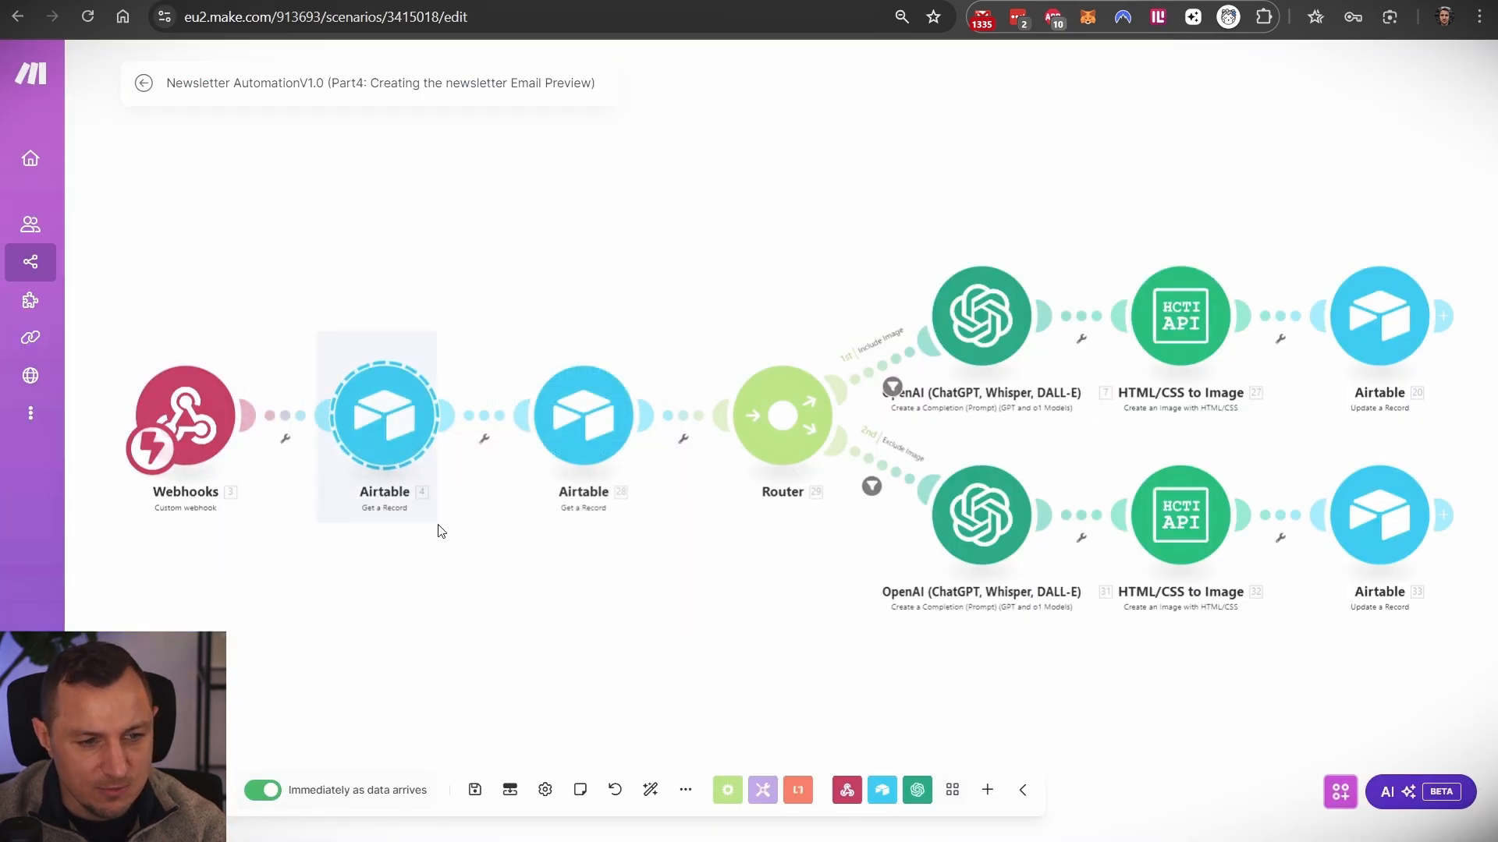
{"action": "left_click", "coordinate": [361, 429]}
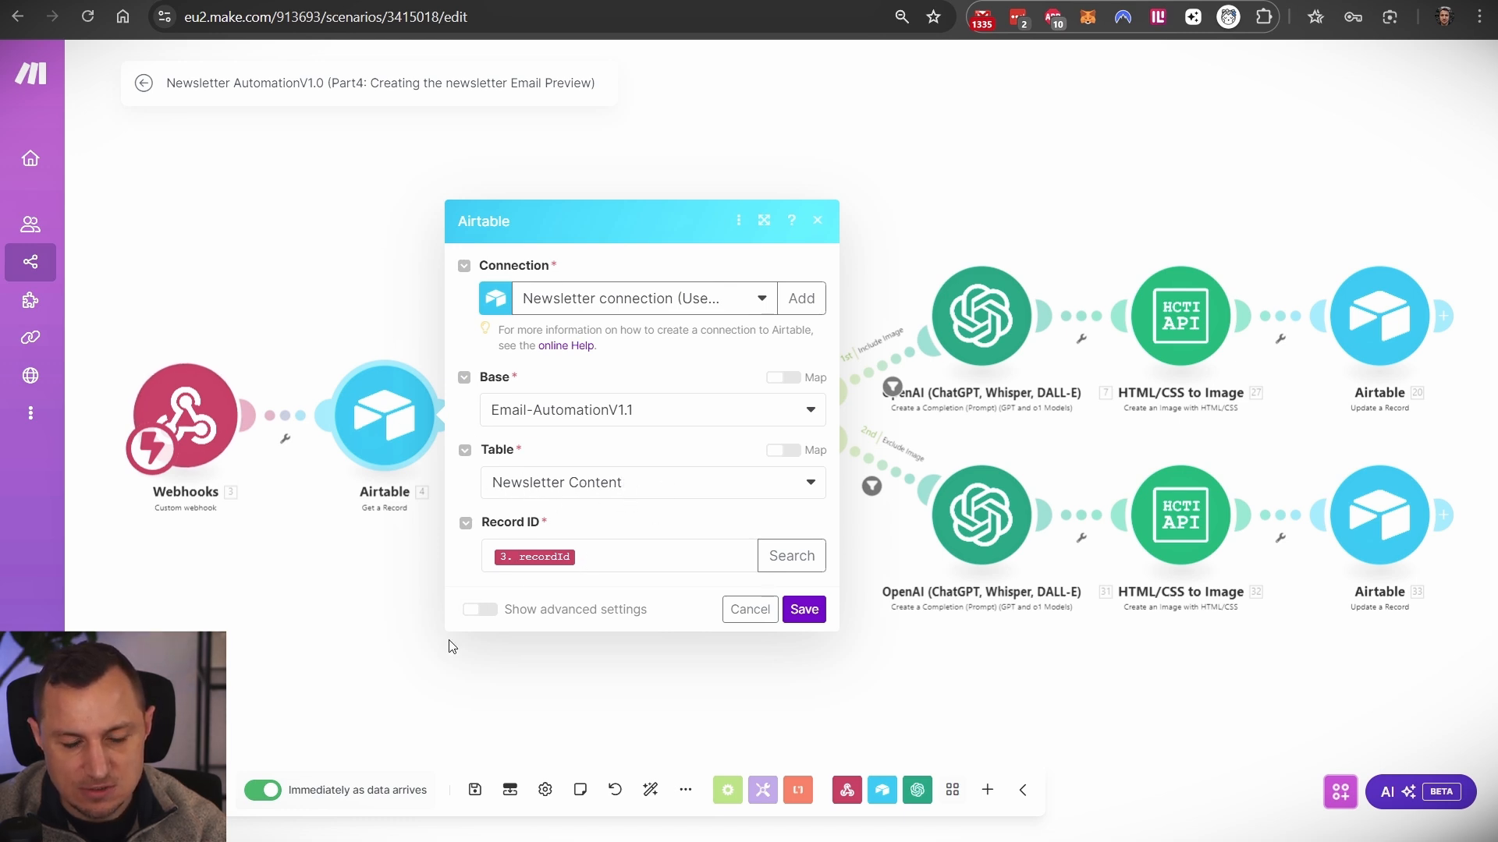
{"action": "left_click", "coordinate": [386, 612]}
{"action": "left_click", "coordinate": [588, 428]}
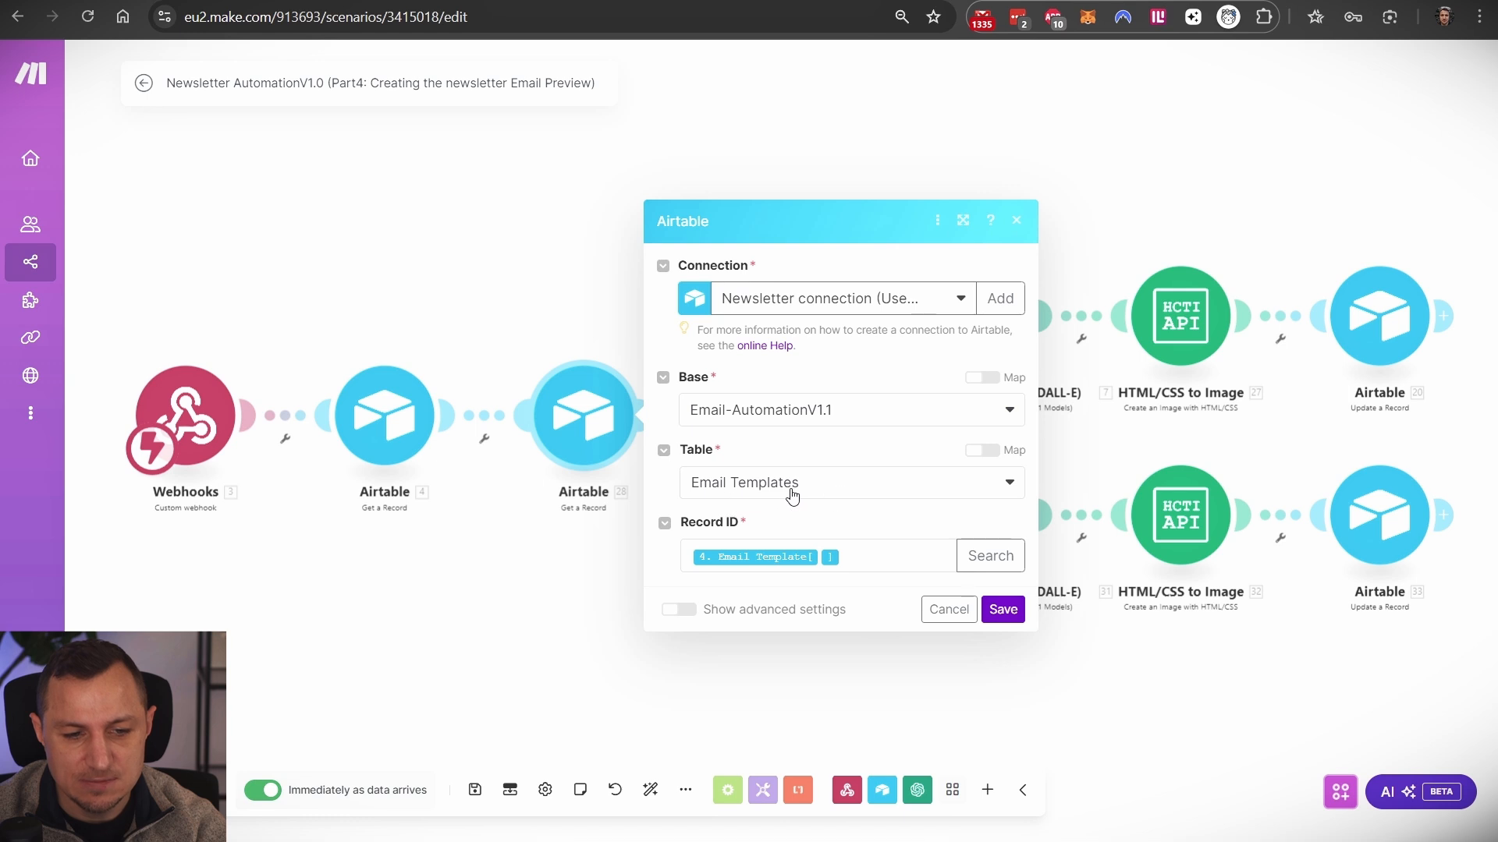
{"action": "mouse_move", "coordinate": [779, 562]}
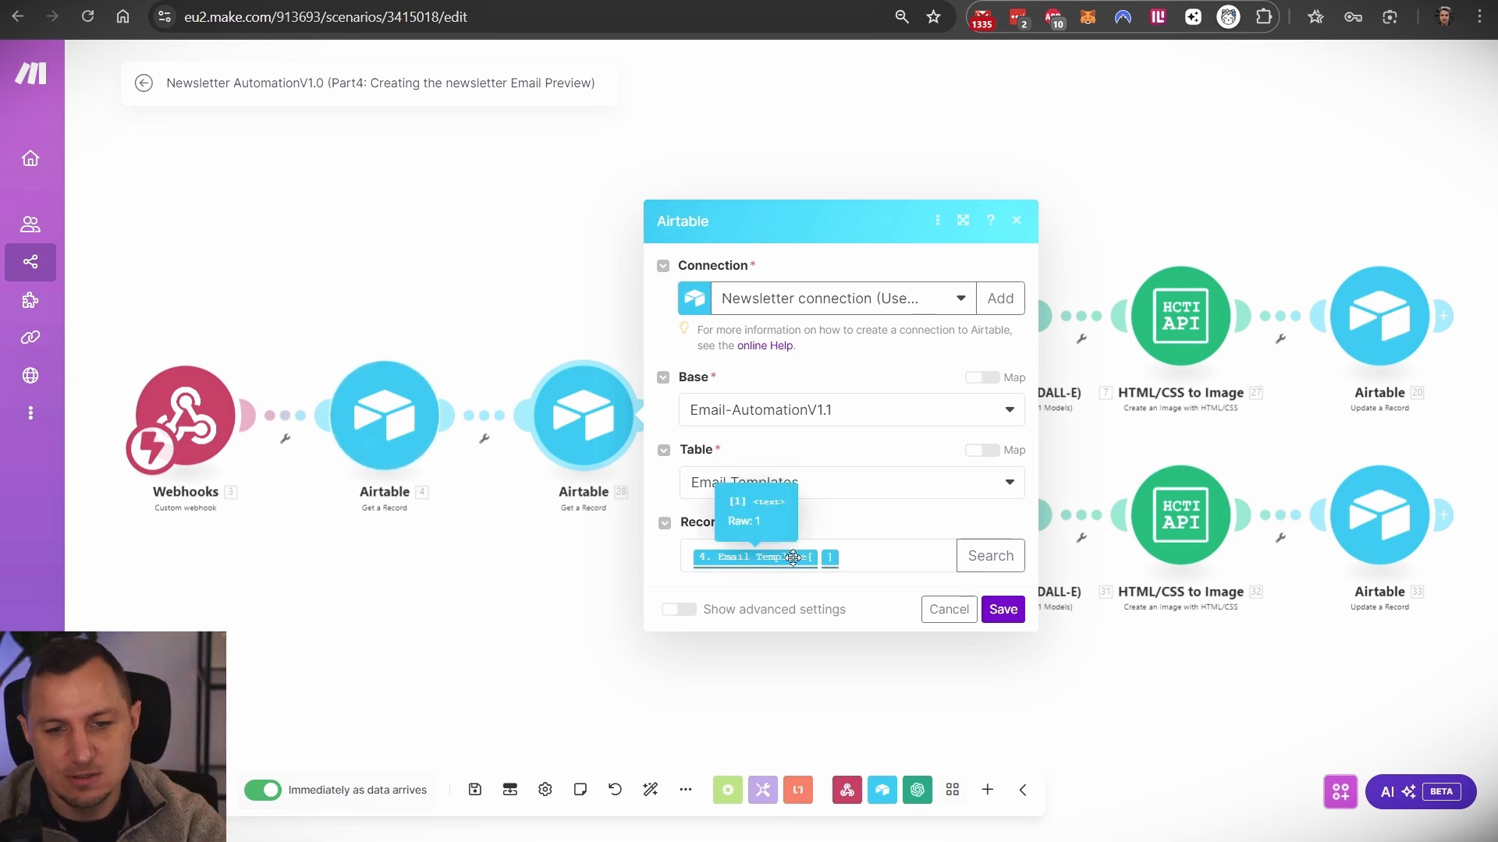
{"action": "left_click", "coordinate": [630, 243]}
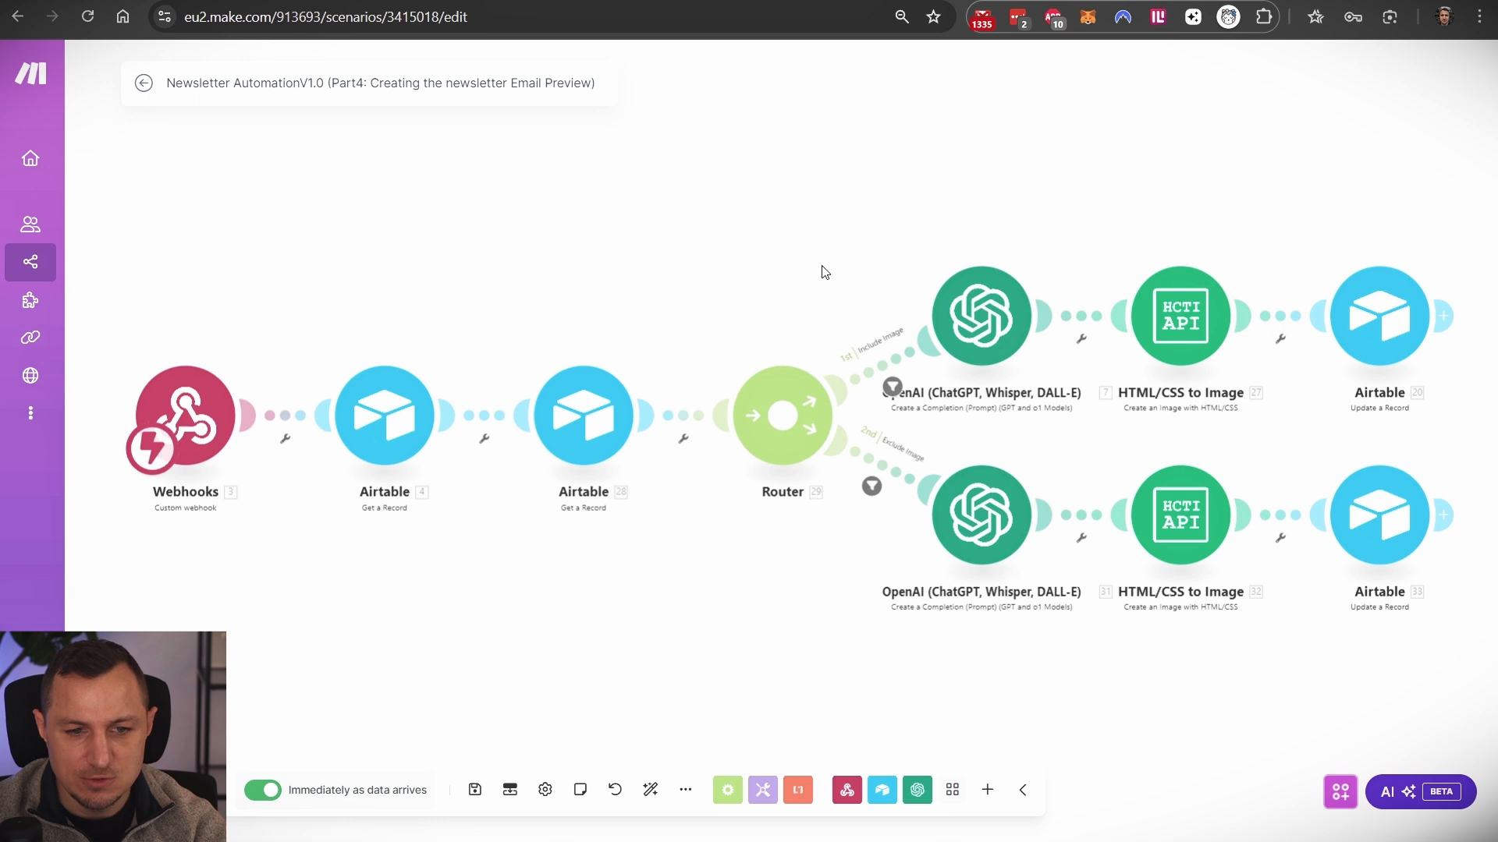
{"action": "scroll", "coordinate": [803, 292], "scroll_direction": "up", "scroll_amount": 2}
{"action": "left_click_drag", "start_coordinate": [862, 268], "coordinate": [622, 187]}
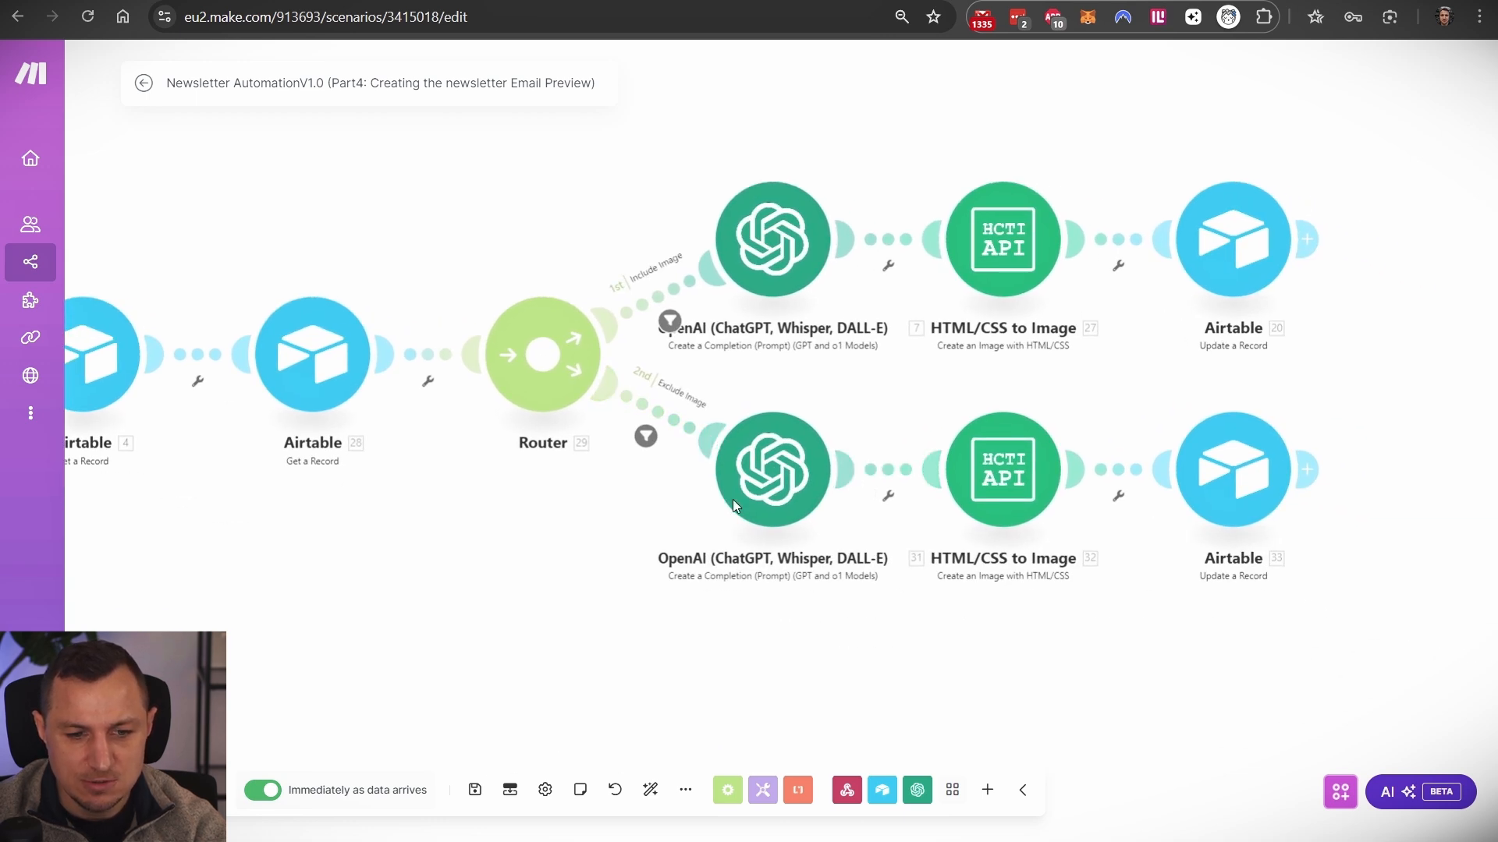
{"action": "left_click_drag", "start_coordinate": [635, 211], "coordinate": [637, 307]}
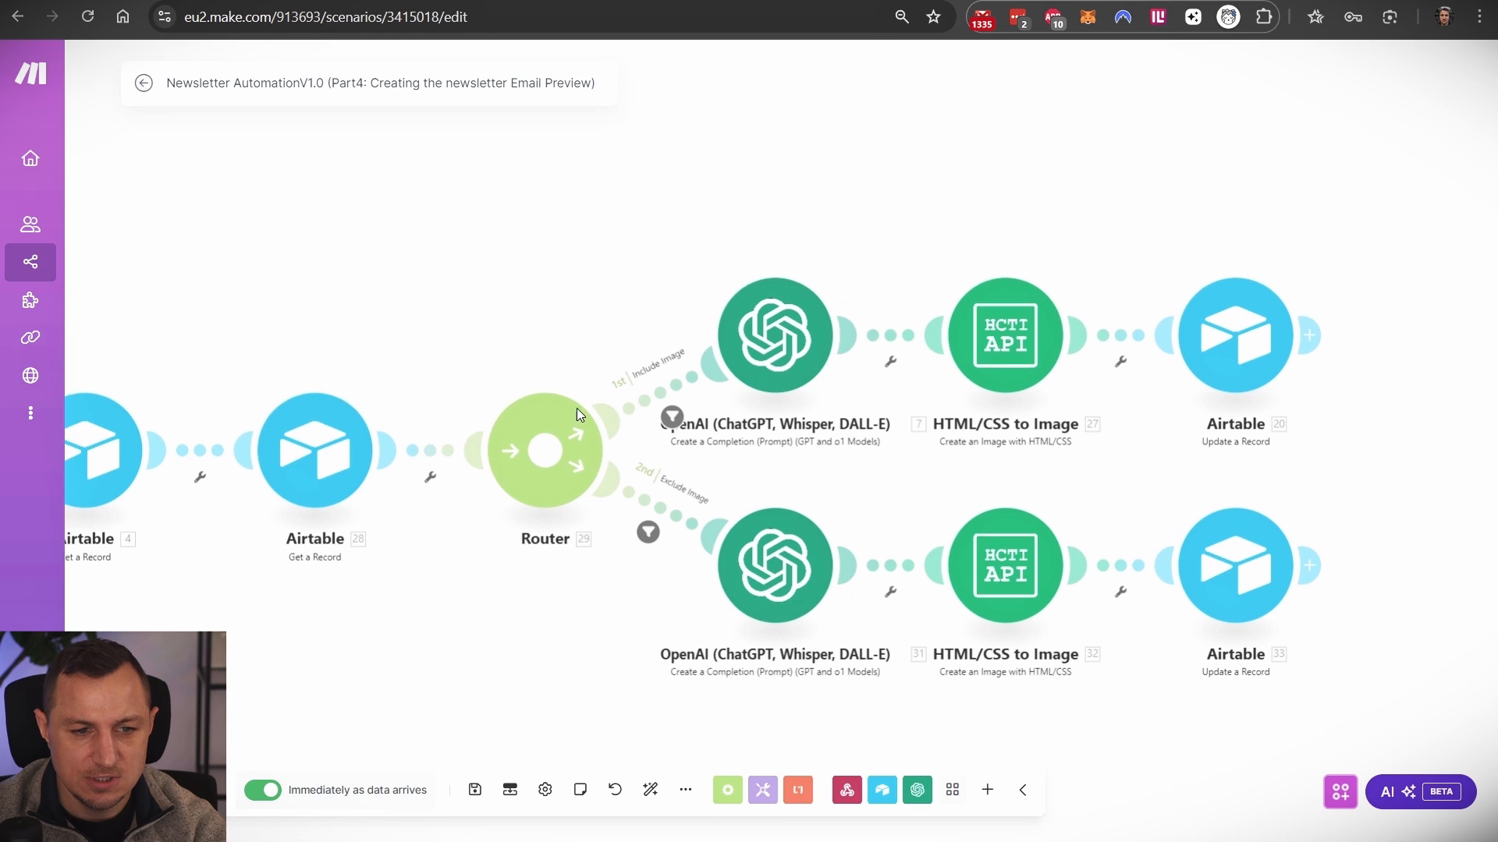
- Read the upper OpenAI module's system prompt and user message content
{"action": "left_click", "coordinate": [761, 299]}
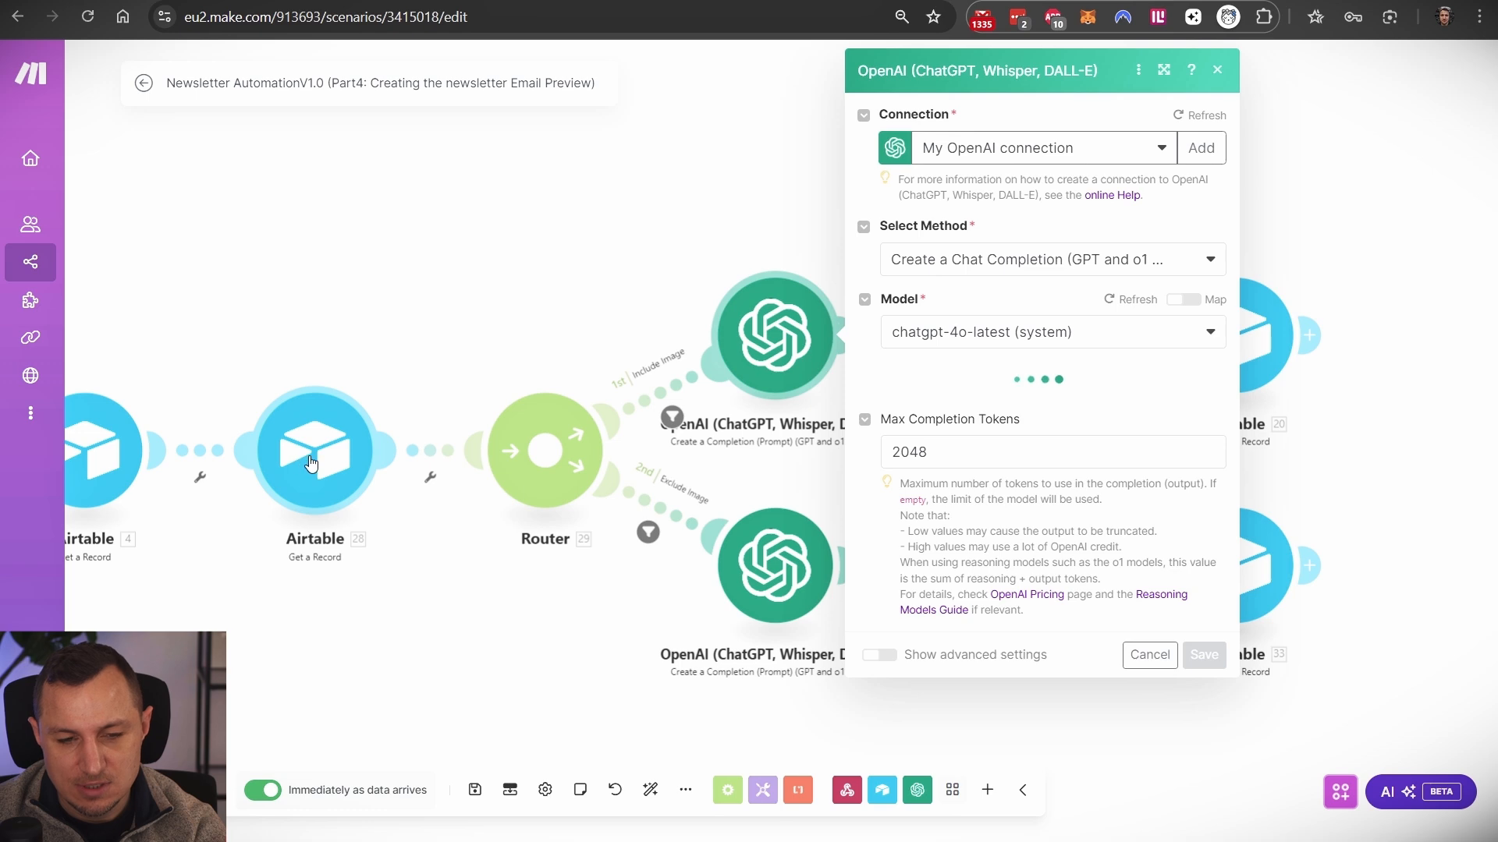
{"action": "scroll", "coordinate": [1054, 445], "scroll_direction": "down", "scroll_amount": 4}
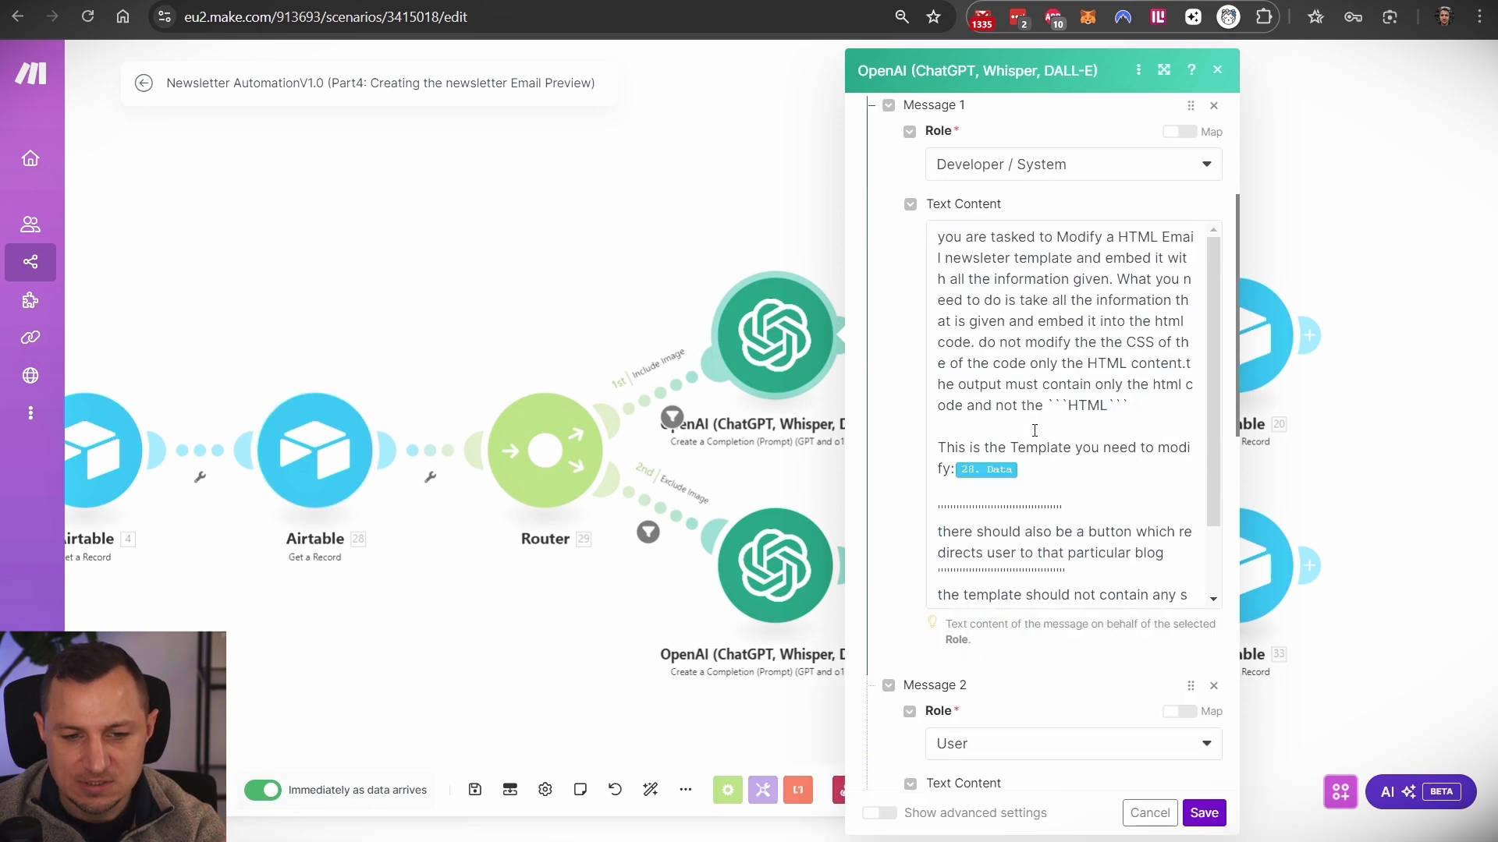
{"action": "scroll", "coordinate": [1007, 336], "scroll_direction": "down", "scroll_amount": 2}
{"action": "scroll", "coordinate": [1008, 336], "scroll_direction": "up", "scroll_amount": 2}
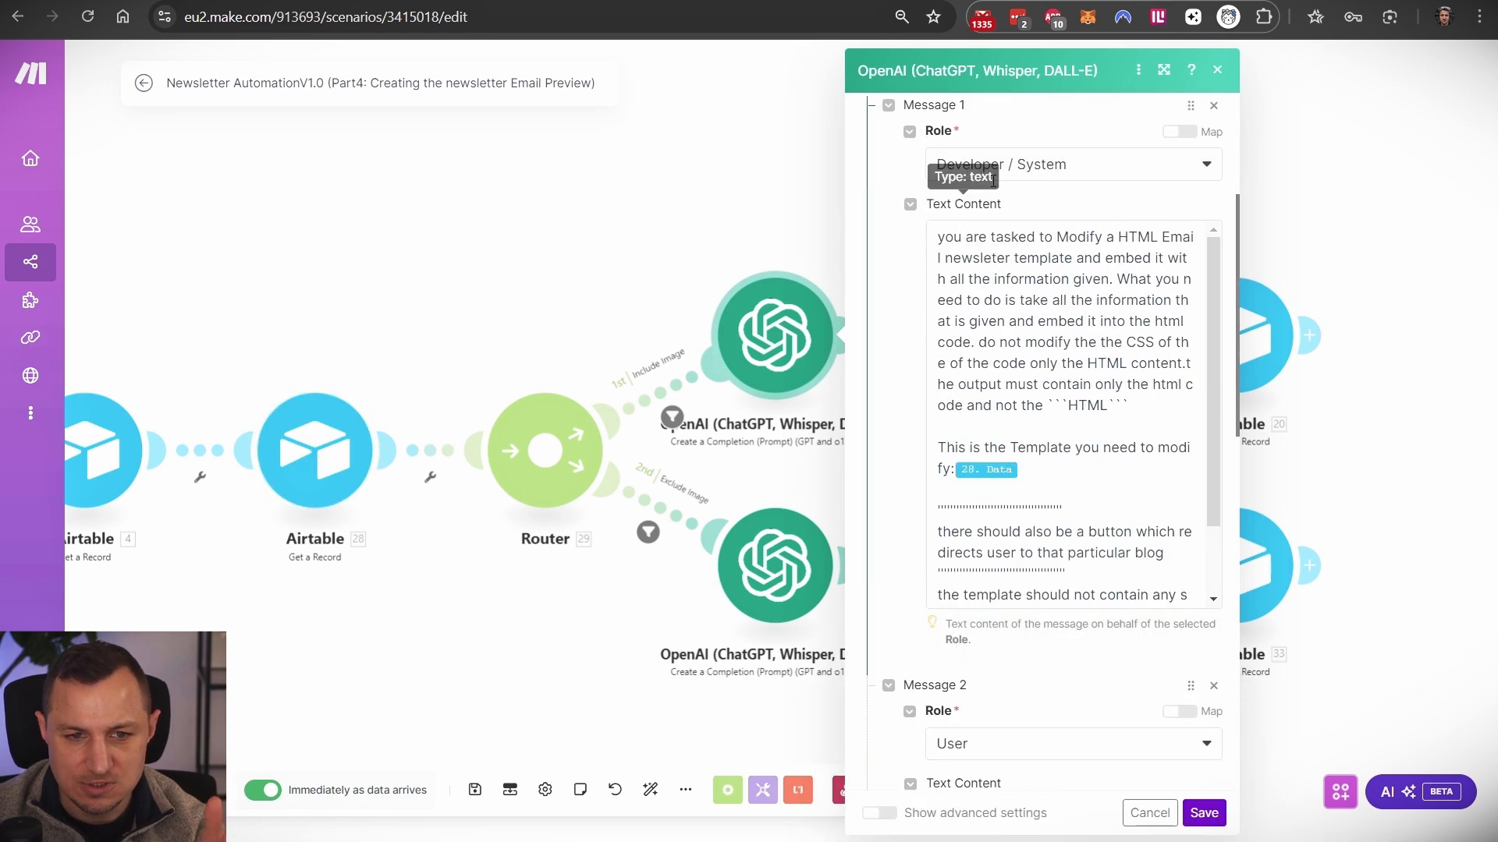
{"action": "left_click_drag", "start_coordinate": [938, 237], "coordinate": [1065, 429]}
{"action": "scroll", "coordinate": [1033, 418], "scroll_direction": "down", "scroll_amount": 6}
{"action": "scroll", "coordinate": [1092, 367], "scroll_direction": "down", "scroll_amount": 2}
{"action": "left_click", "coordinate": [1154, 257]}
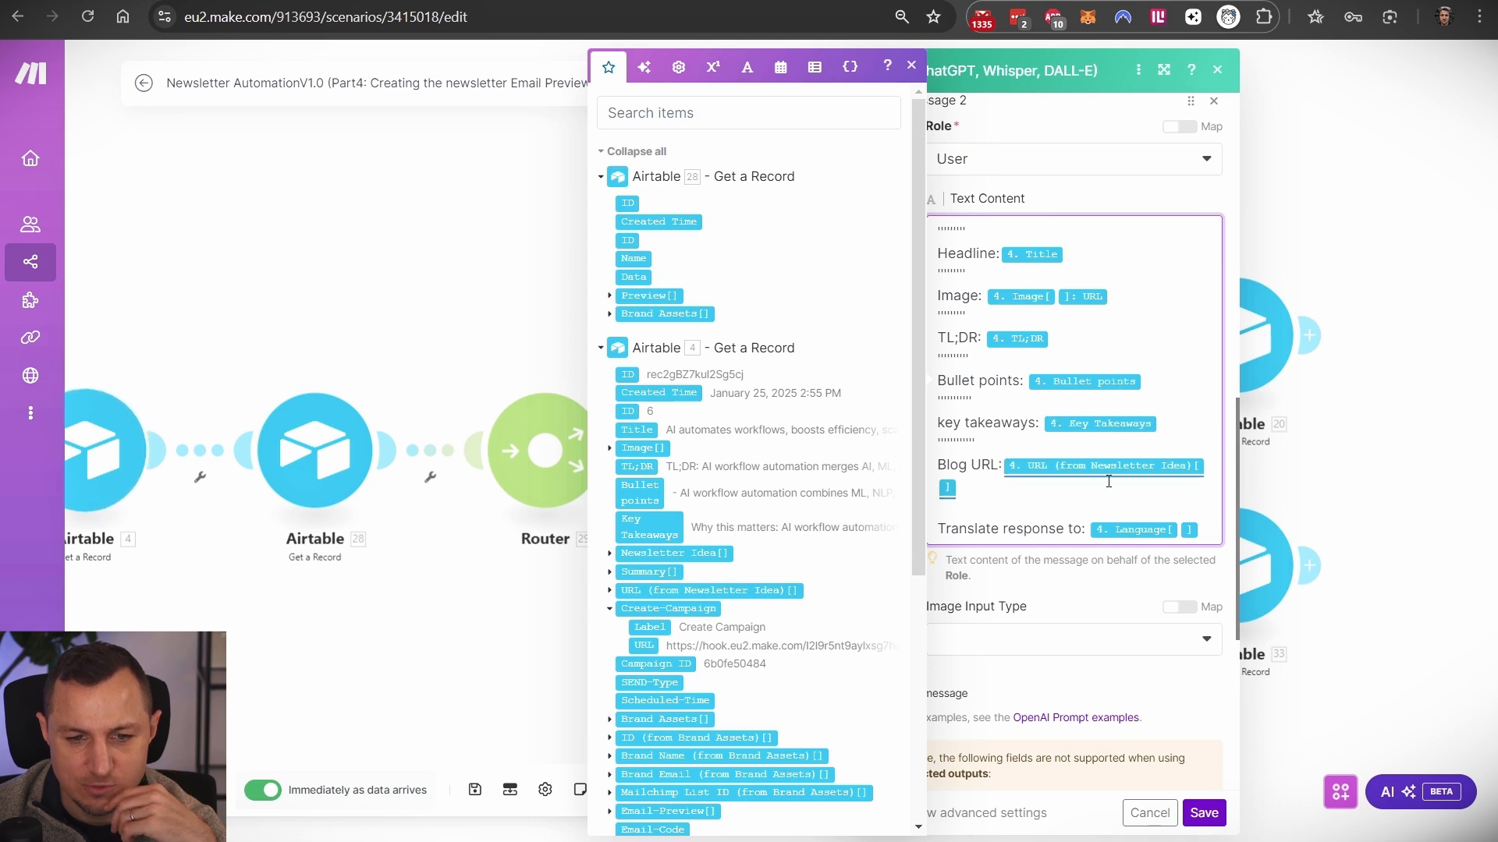
{"action": "scroll", "coordinate": [1084, 511], "scroll_direction": "down", "scroll_amount": 1}
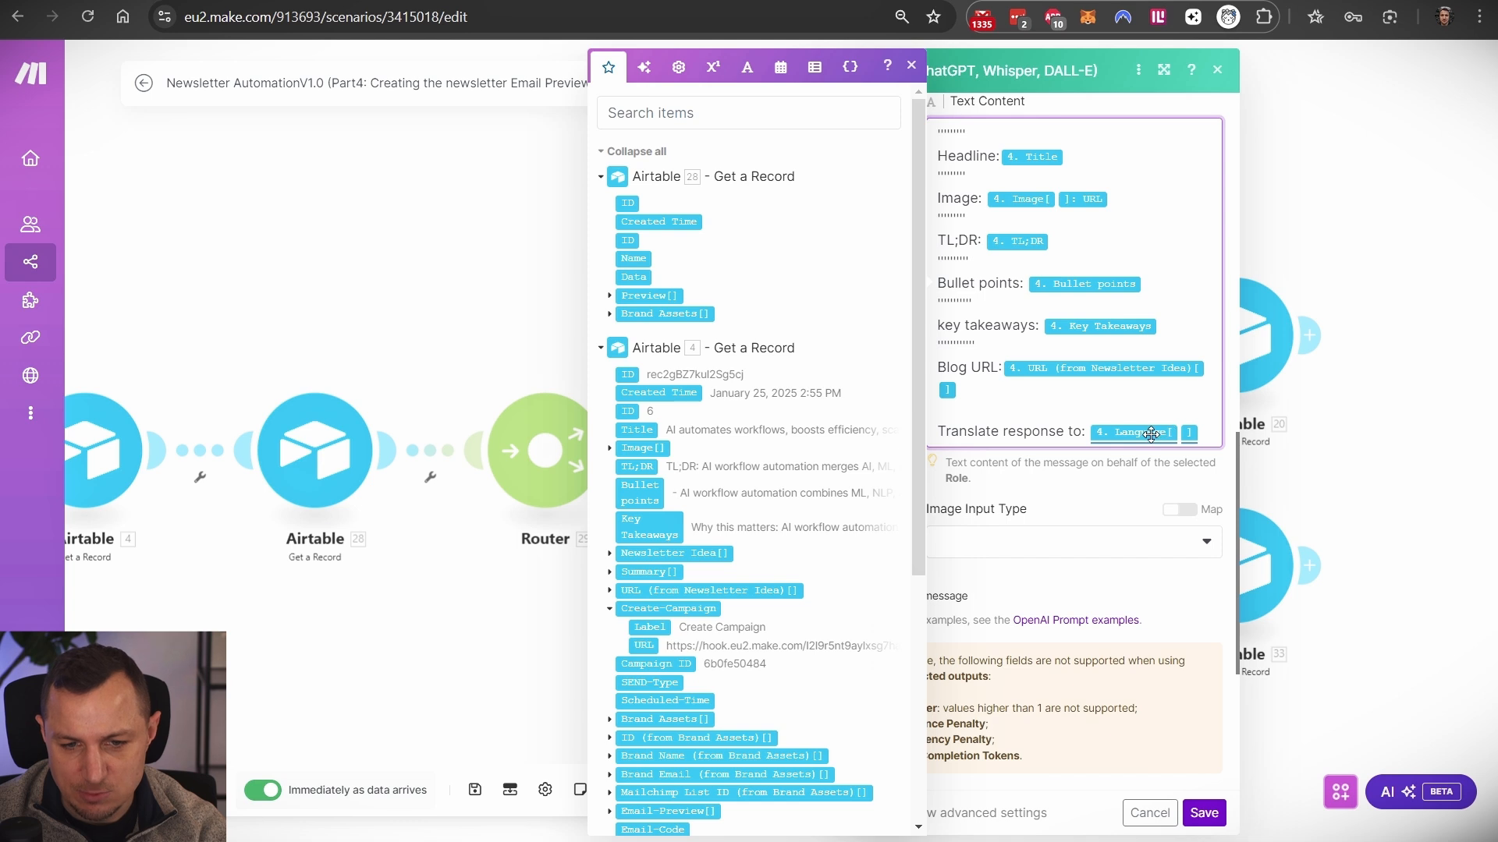
{"action": "left_click", "coordinate": [1218, 72]}
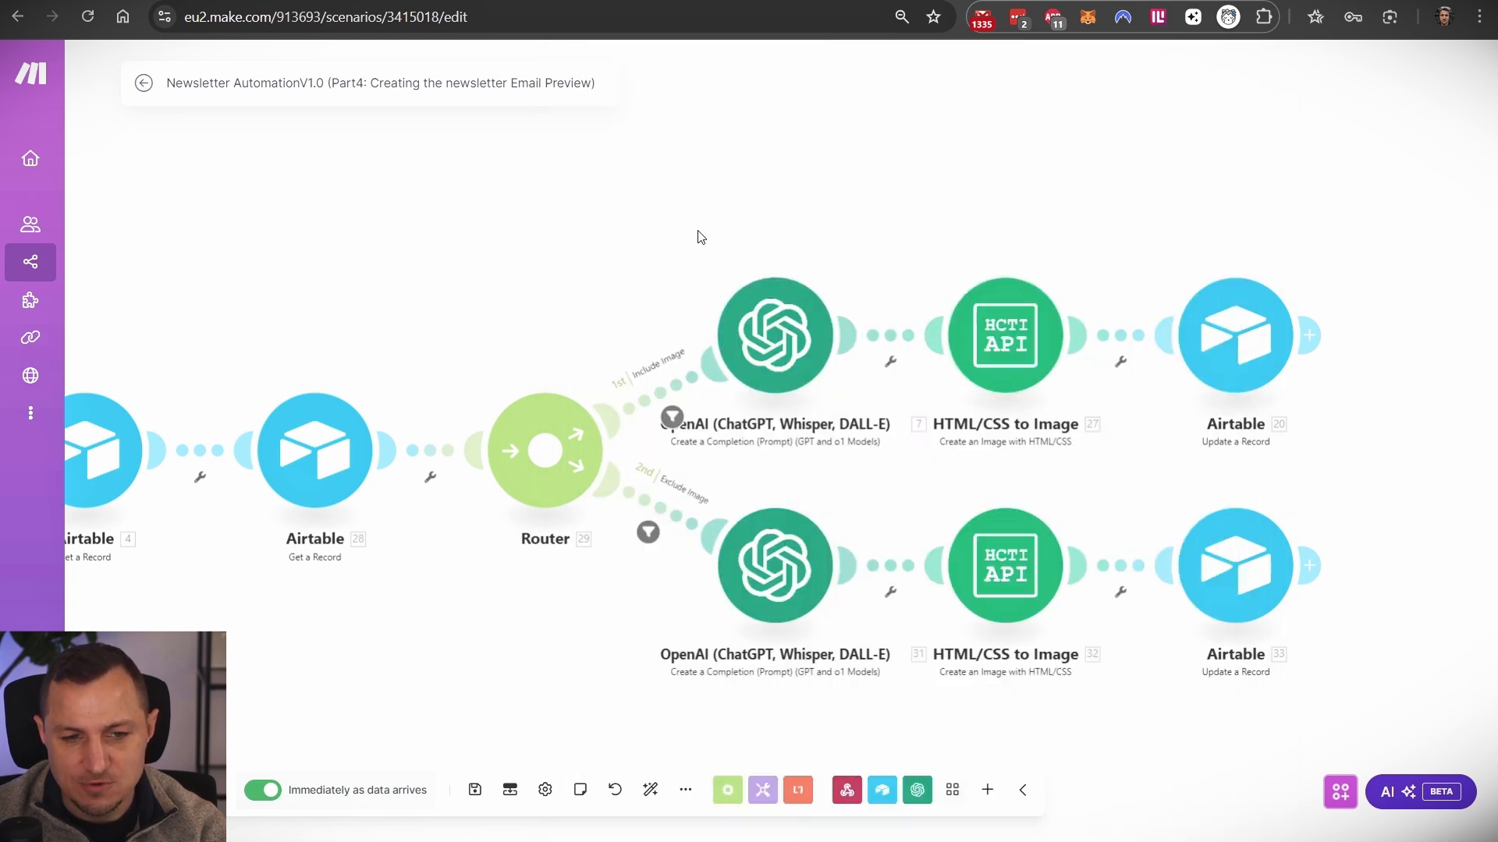
- Inspect the upper HTML/CSS to Image module's settings, then return to the scenario overview
{"action": "left_click", "coordinate": [1044, 333]}
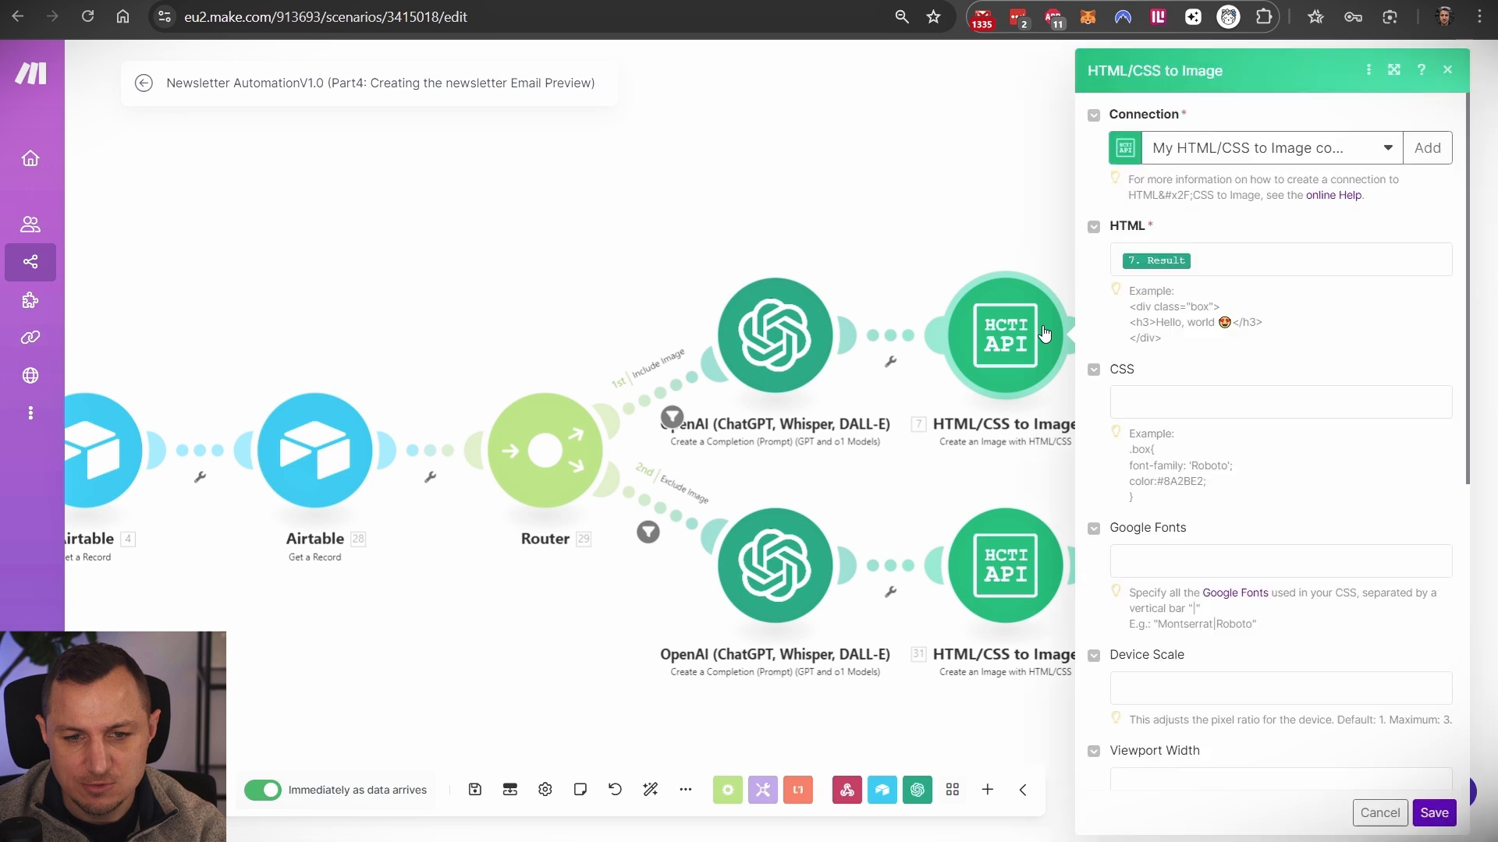
{"action": "scroll", "coordinate": [1298, 487], "scroll_direction": "down", "scroll_amount": 7}
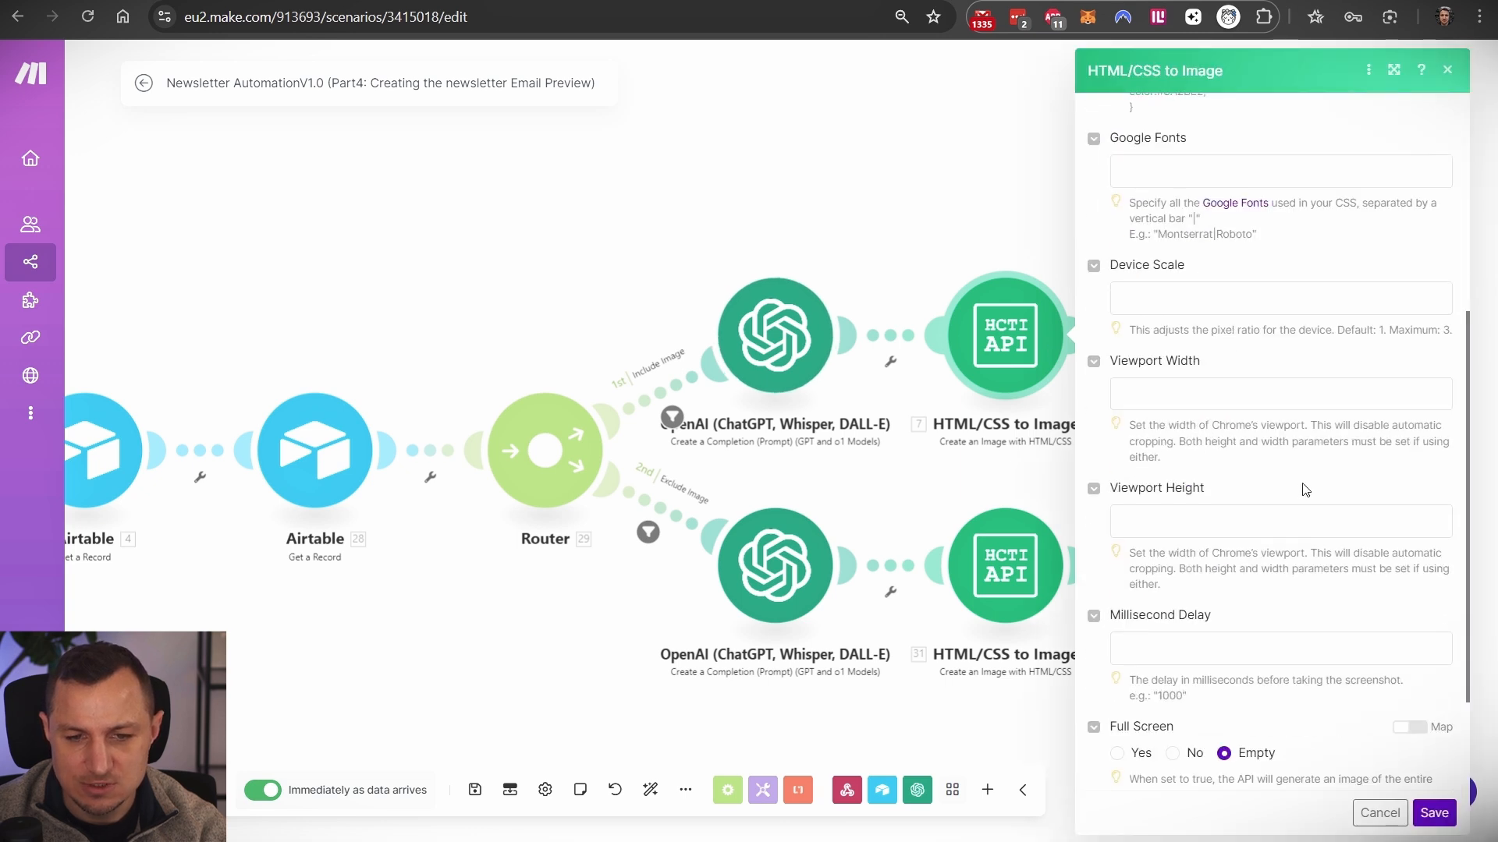
{"action": "scroll", "coordinate": [1295, 486], "scroll_direction": "up", "scroll_amount": 7}
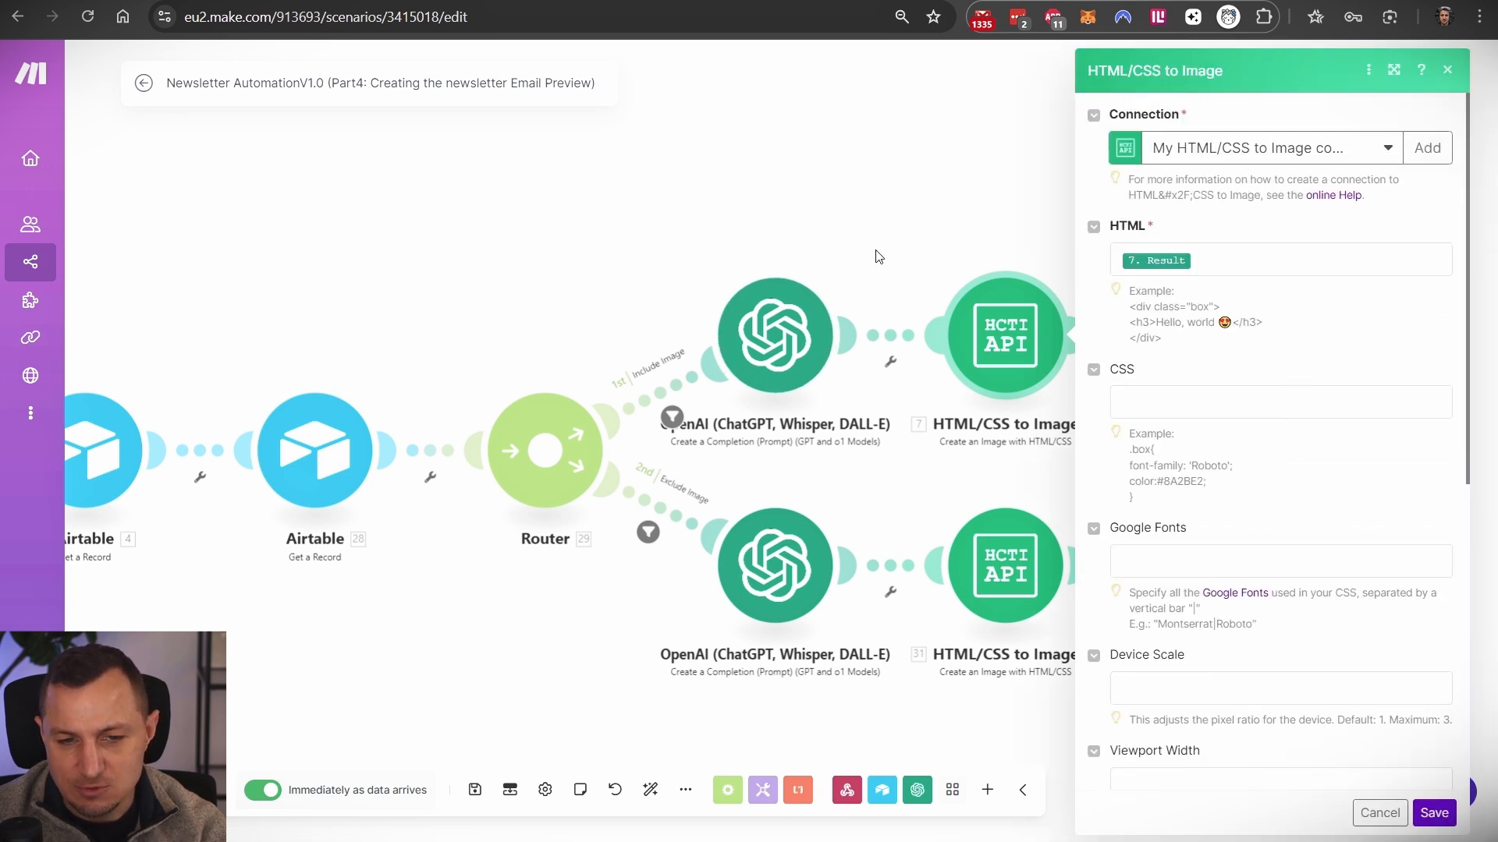
{"action": "left_click", "coordinate": [852, 223]}
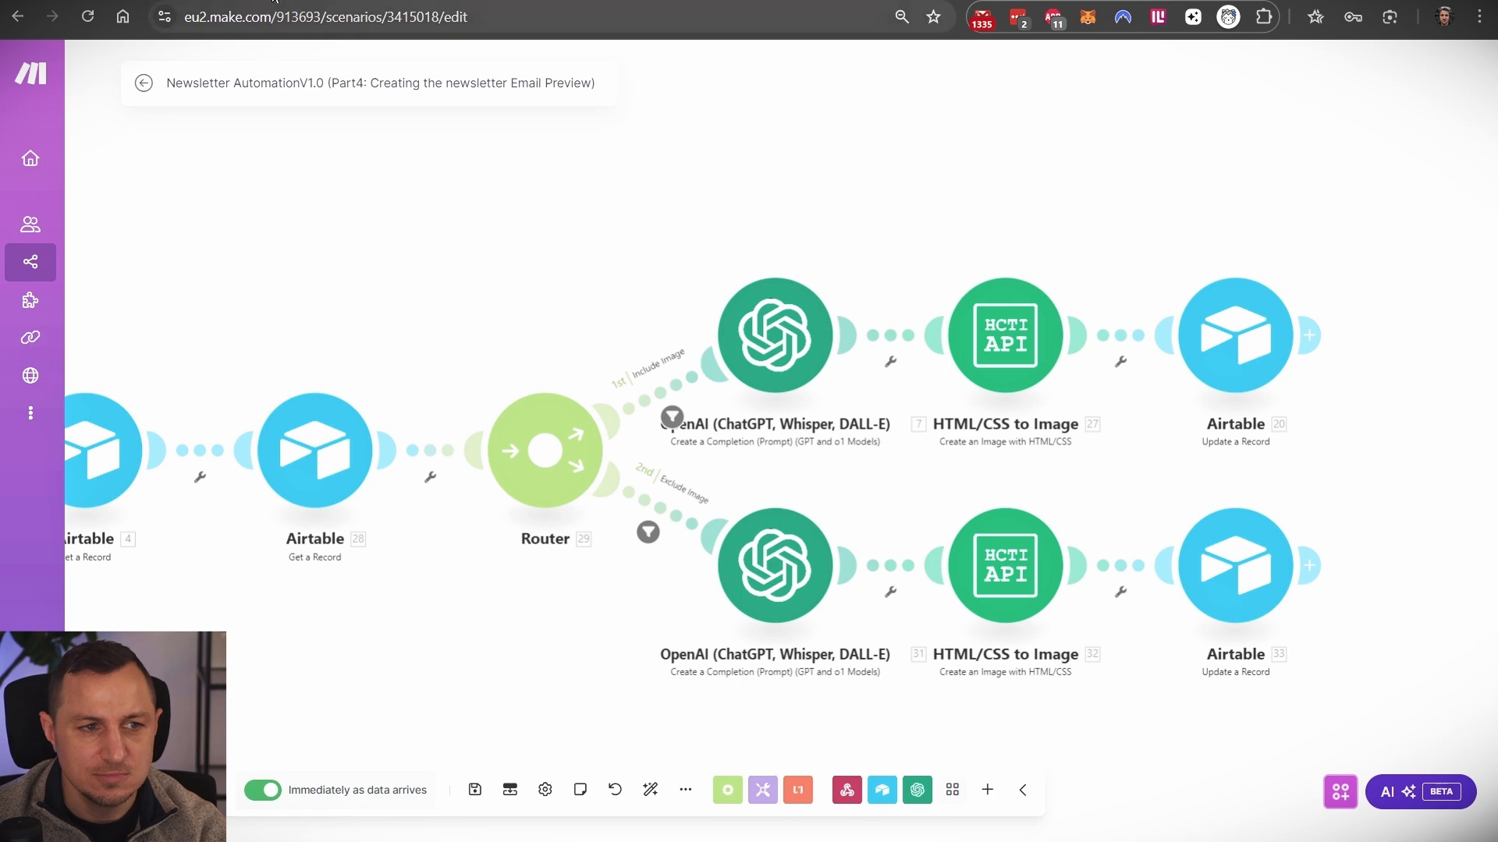
{"action": "left_click", "coordinate": [144, 84]}
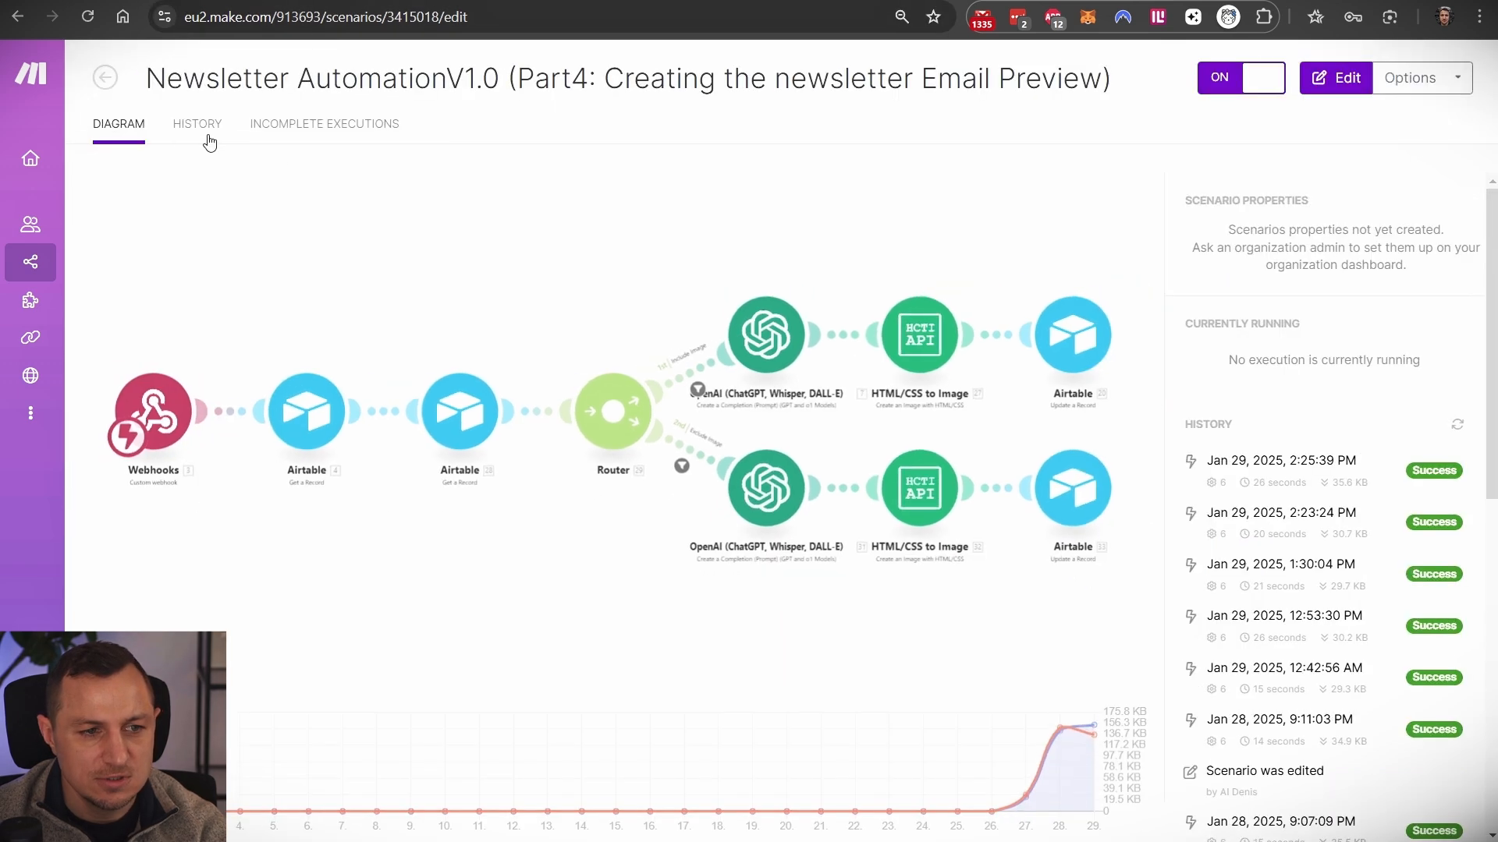
{"action": "left_click", "coordinate": [204, 127]}
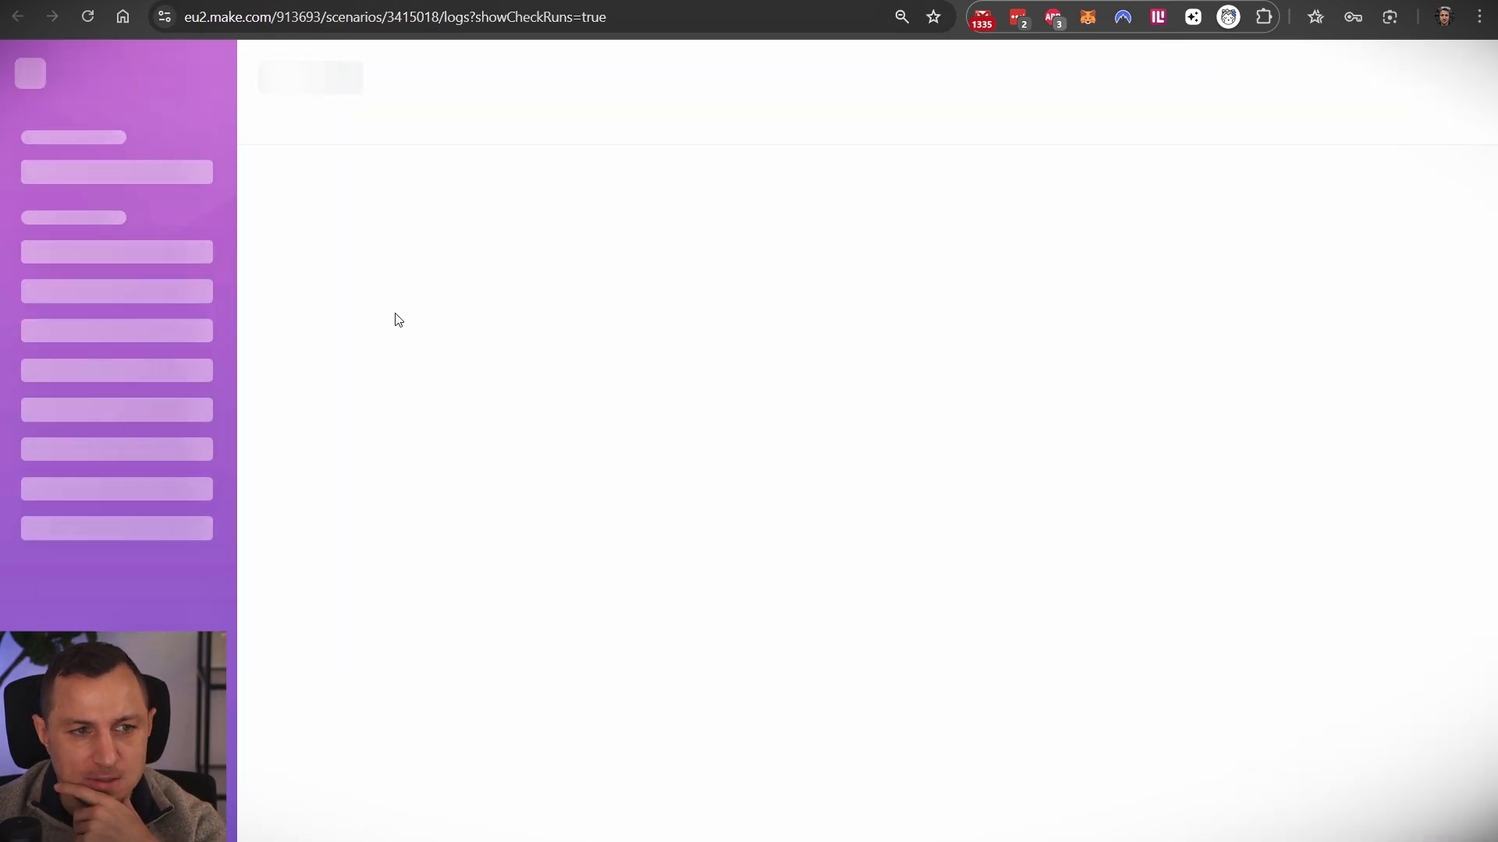
{"action": "left_click", "coordinate": [1128, 233]}
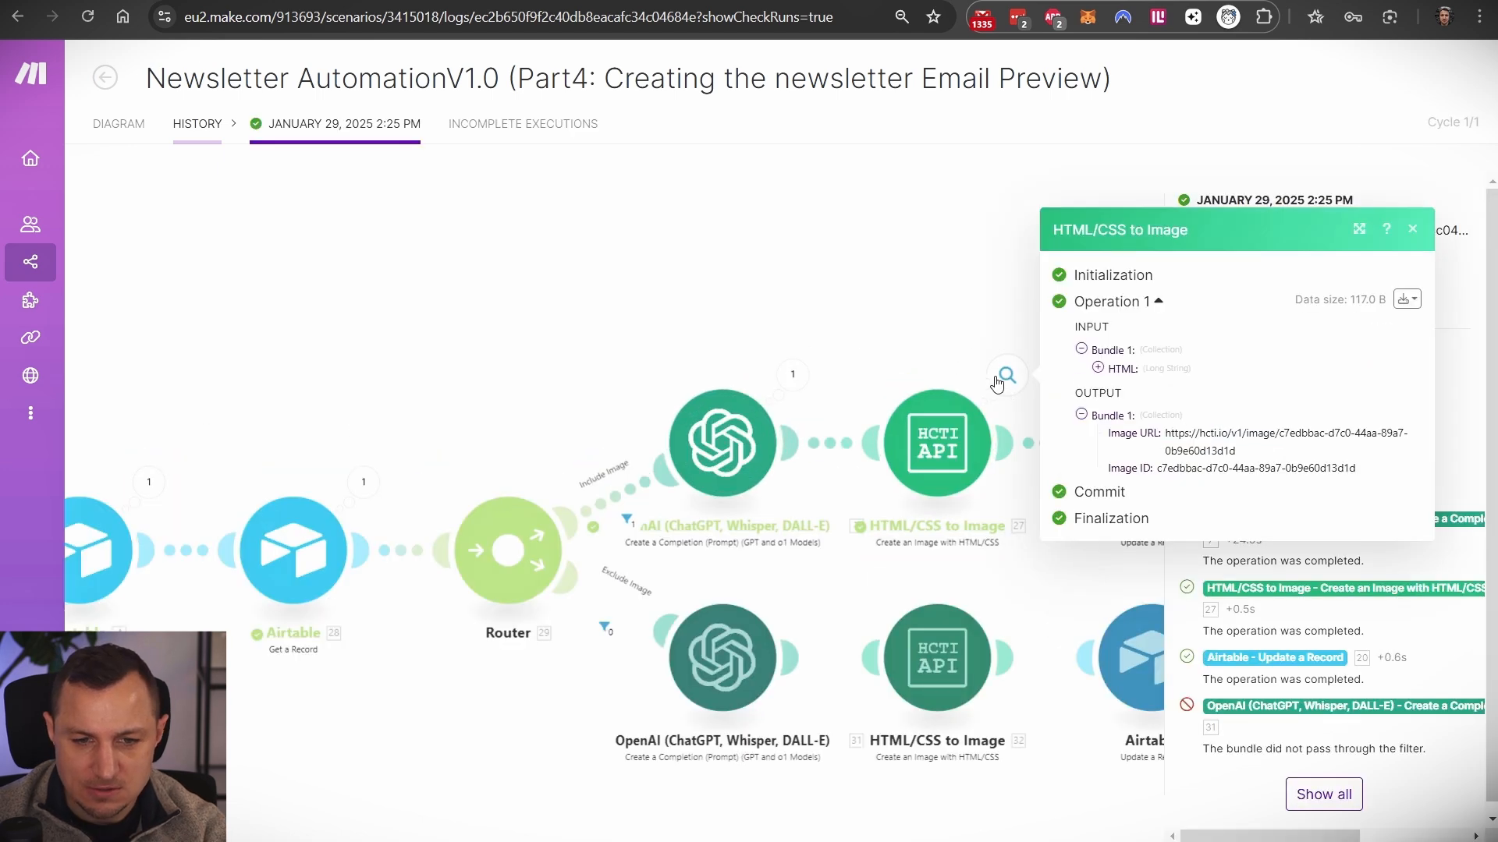
{"action": "left_click", "coordinate": [807, 372]}
{"action": "left_click", "coordinate": [884, 440]}
{"action": "scroll", "coordinate": [893, 351], "scroll_direction": "down", "scroll_amount": 1}
{"action": "left_click_drag", "start_coordinate": [900, 317], "coordinate": [992, 618]}
{"action": "left_click", "coordinate": [663, 306]}
{"action": "left_click", "coordinate": [1008, 377]}
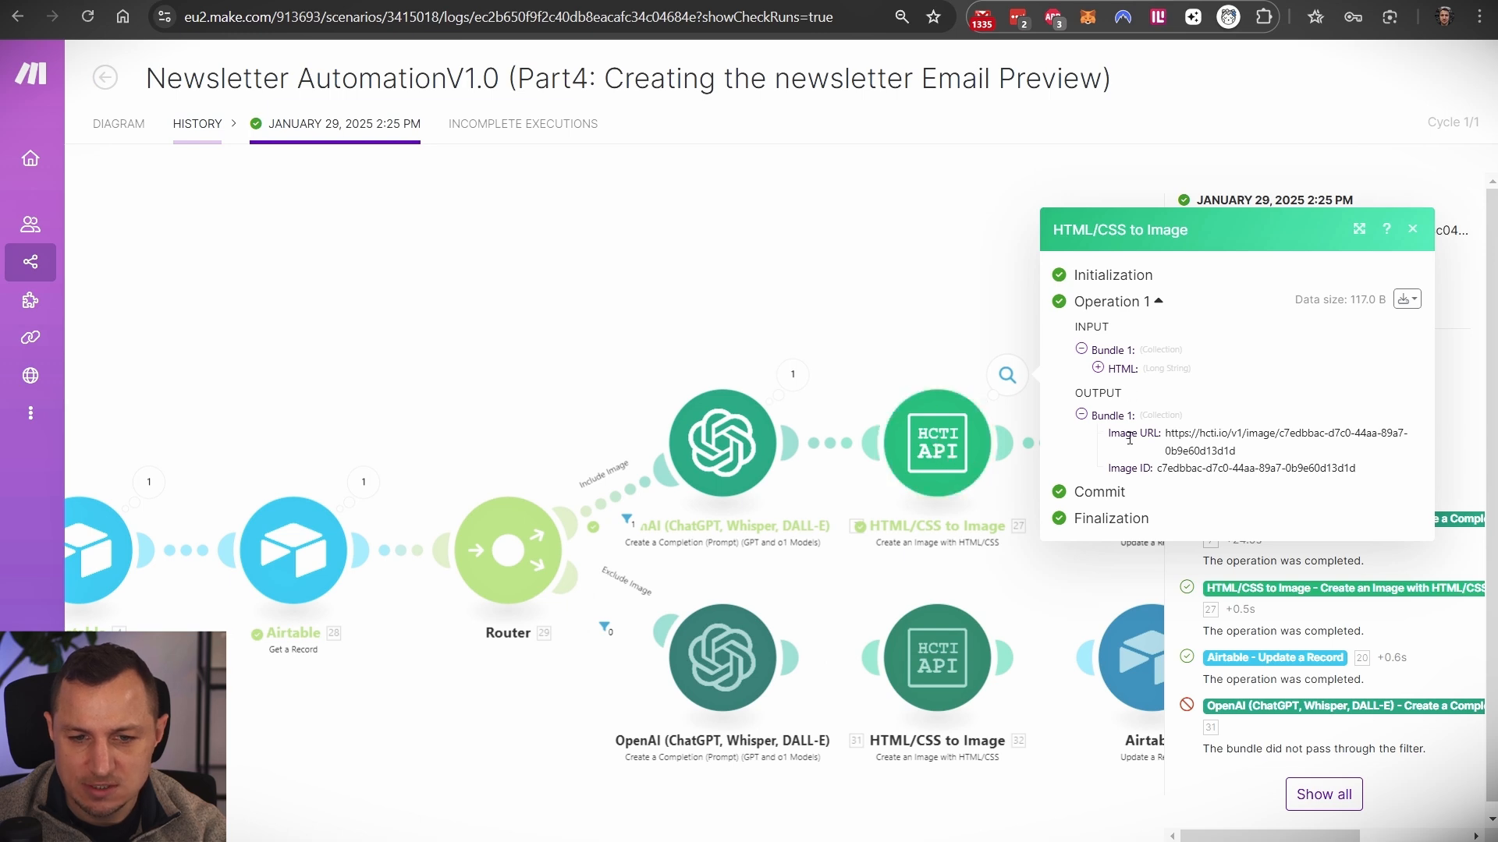
{"action": "left_click_drag", "start_coordinate": [1166, 433], "coordinate": [1267, 454]}
{"action": "left_click_drag", "start_coordinate": [967, 321], "coordinate": [772, 290]}
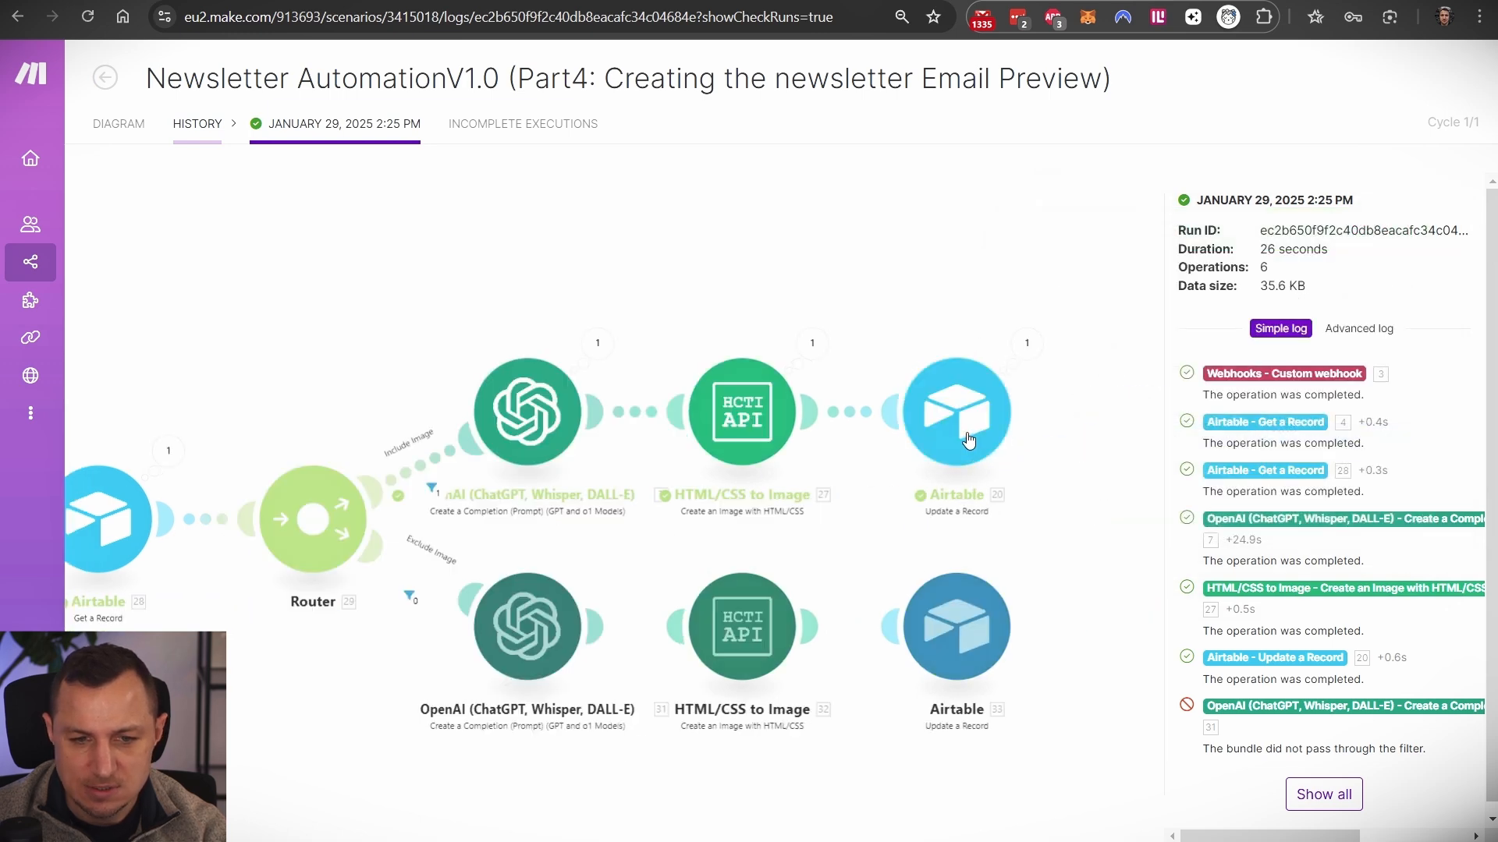
{"action": "left_click", "coordinate": [969, 433]}
{"action": "left_click", "coordinate": [312, 1]}
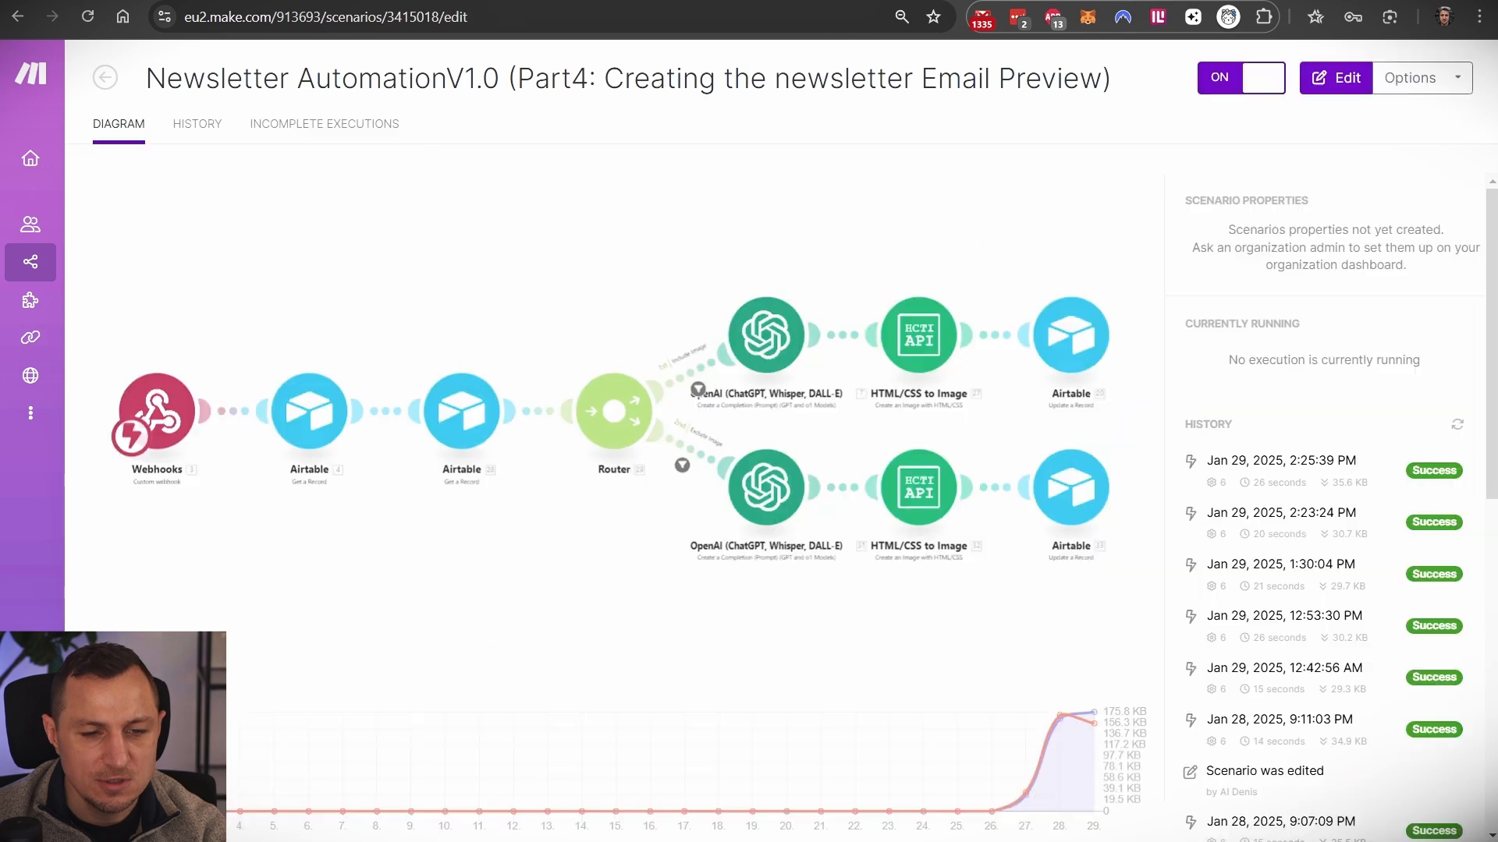
- Review the Update a Record module's Email-Preview and Email-Code Result mappings, then show Airtable's Newsletter Content table
{"action": "left_click", "coordinate": [1360, 312]}
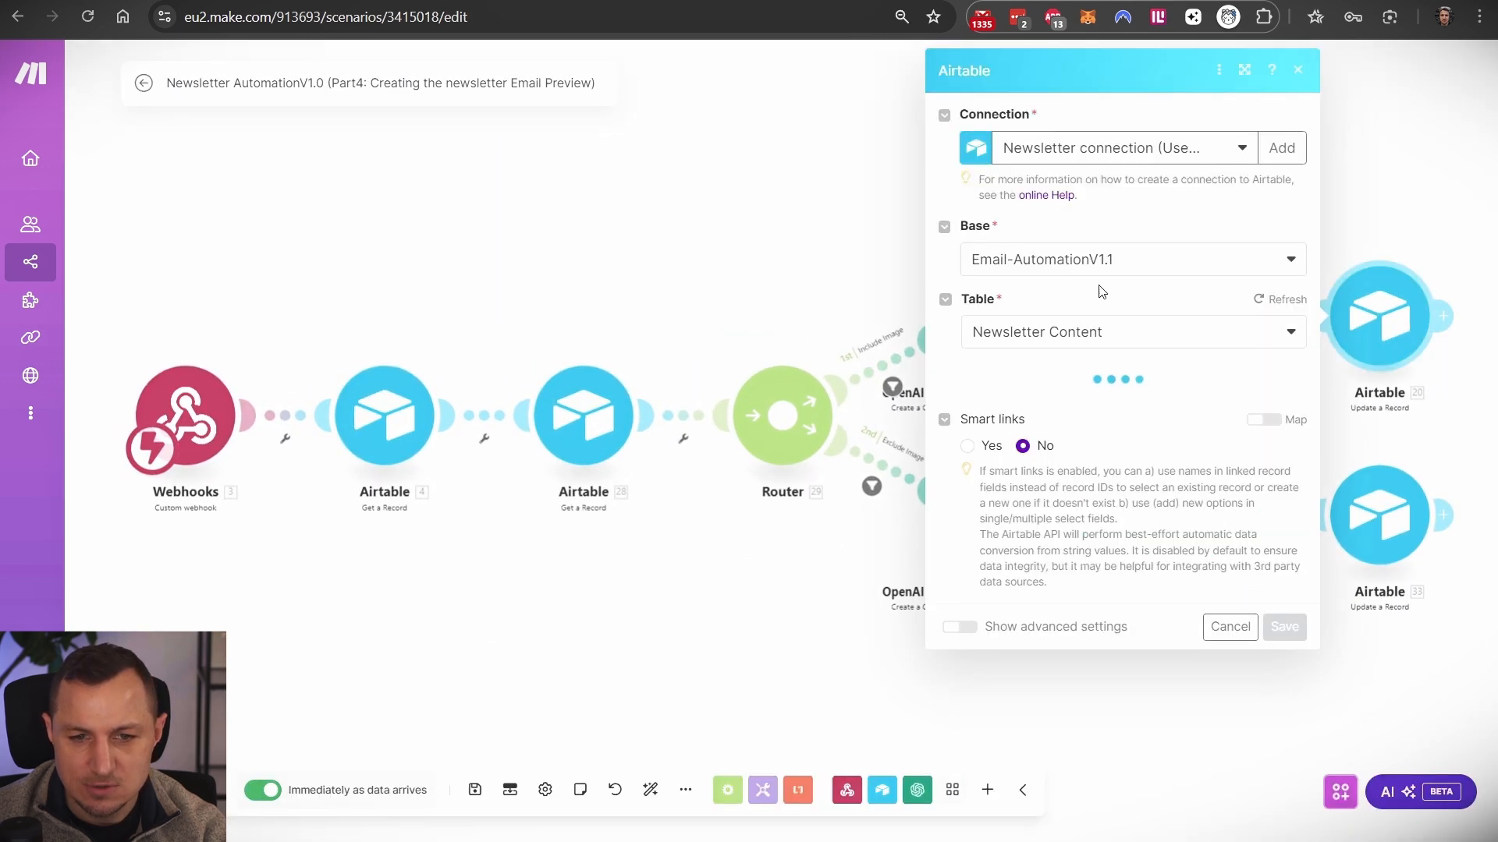
{"action": "scroll", "coordinate": [1019, 316], "scroll_direction": "down", "scroll_amount": 2}
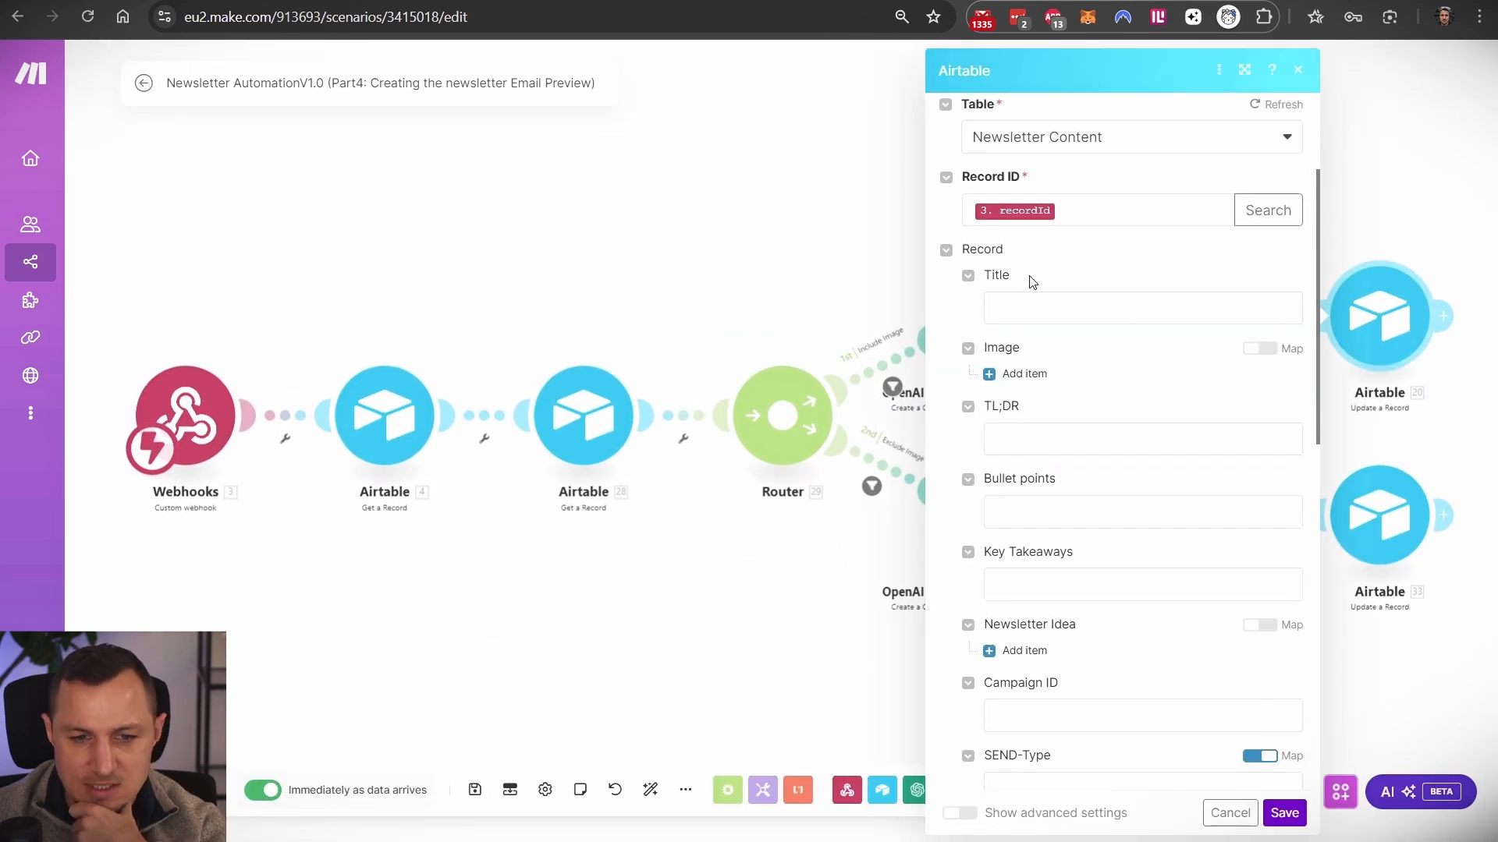
{"action": "scroll", "coordinate": [1011, 340], "scroll_direction": "down", "scroll_amount": 2}
{"action": "scroll", "coordinate": [1028, 320], "scroll_direction": "up", "scroll_amount": 5}
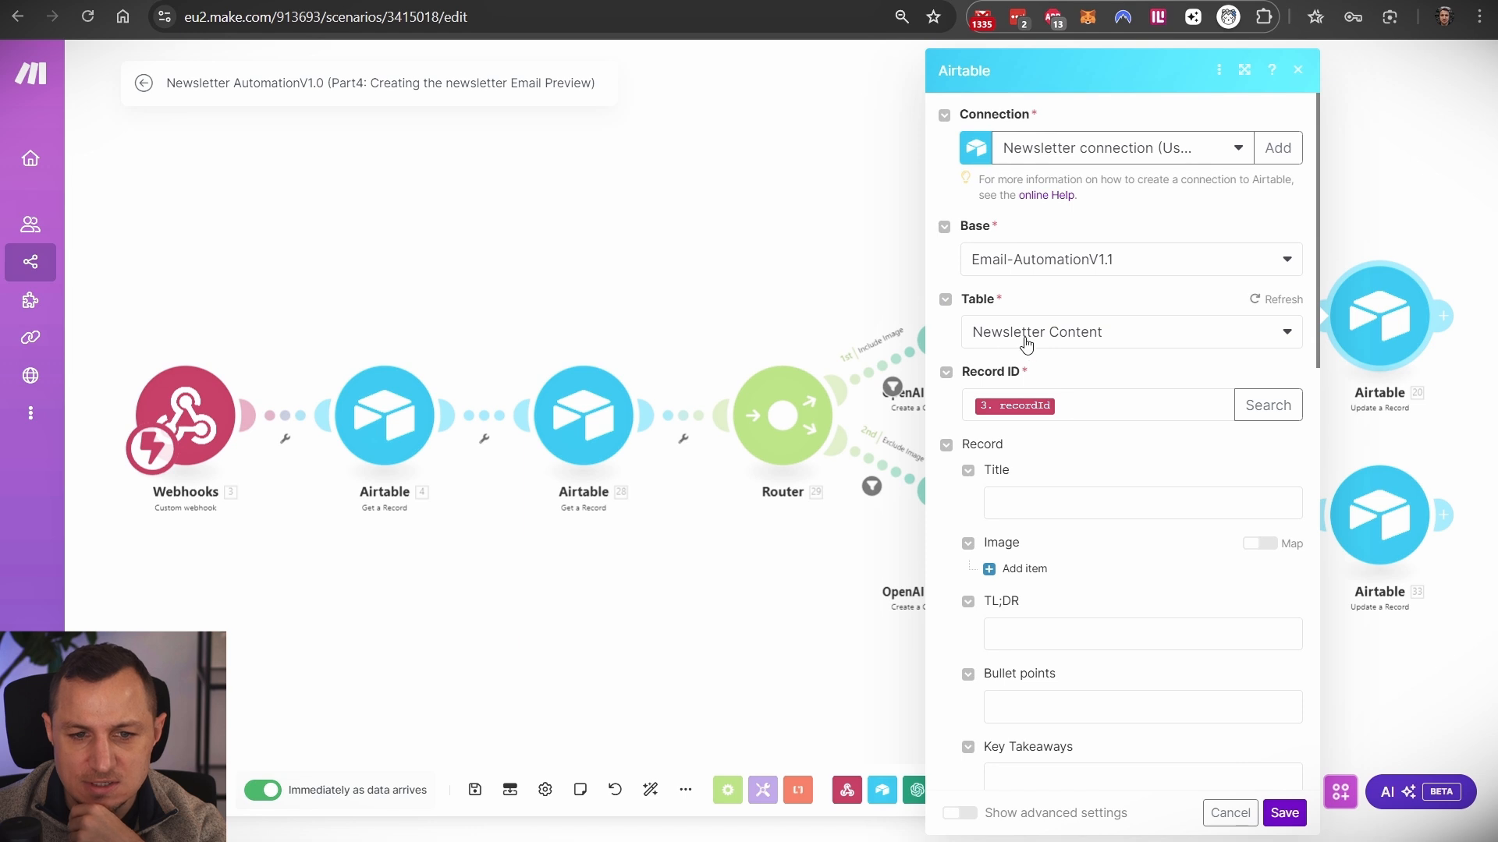
{"action": "scroll", "coordinate": [1087, 444], "scroll_direction": "down", "scroll_amount": 10}
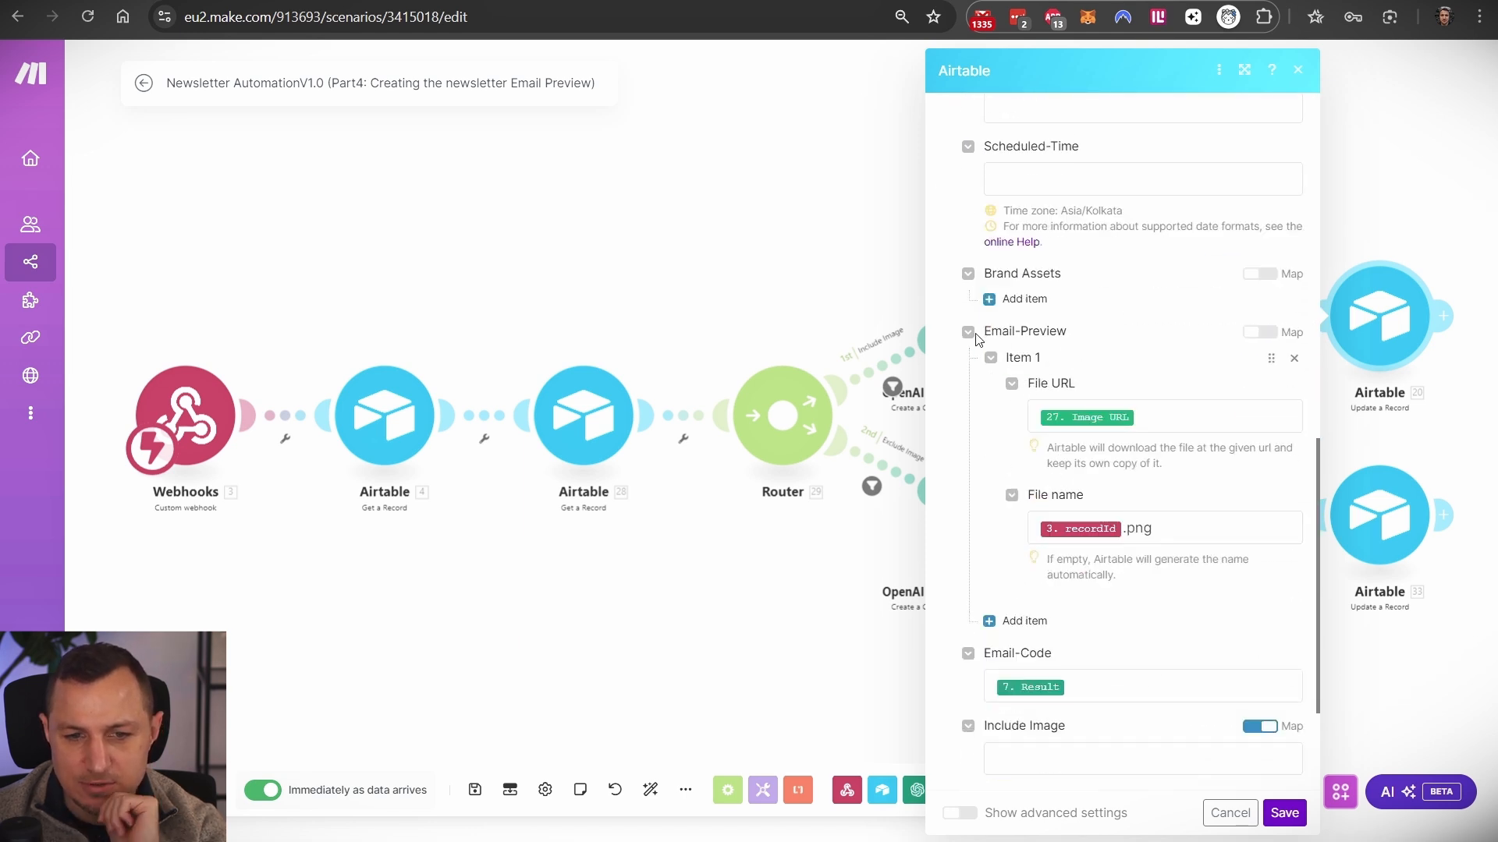
{"action": "scroll", "coordinate": [1108, 566], "scroll_direction": "down", "scroll_amount": 2}
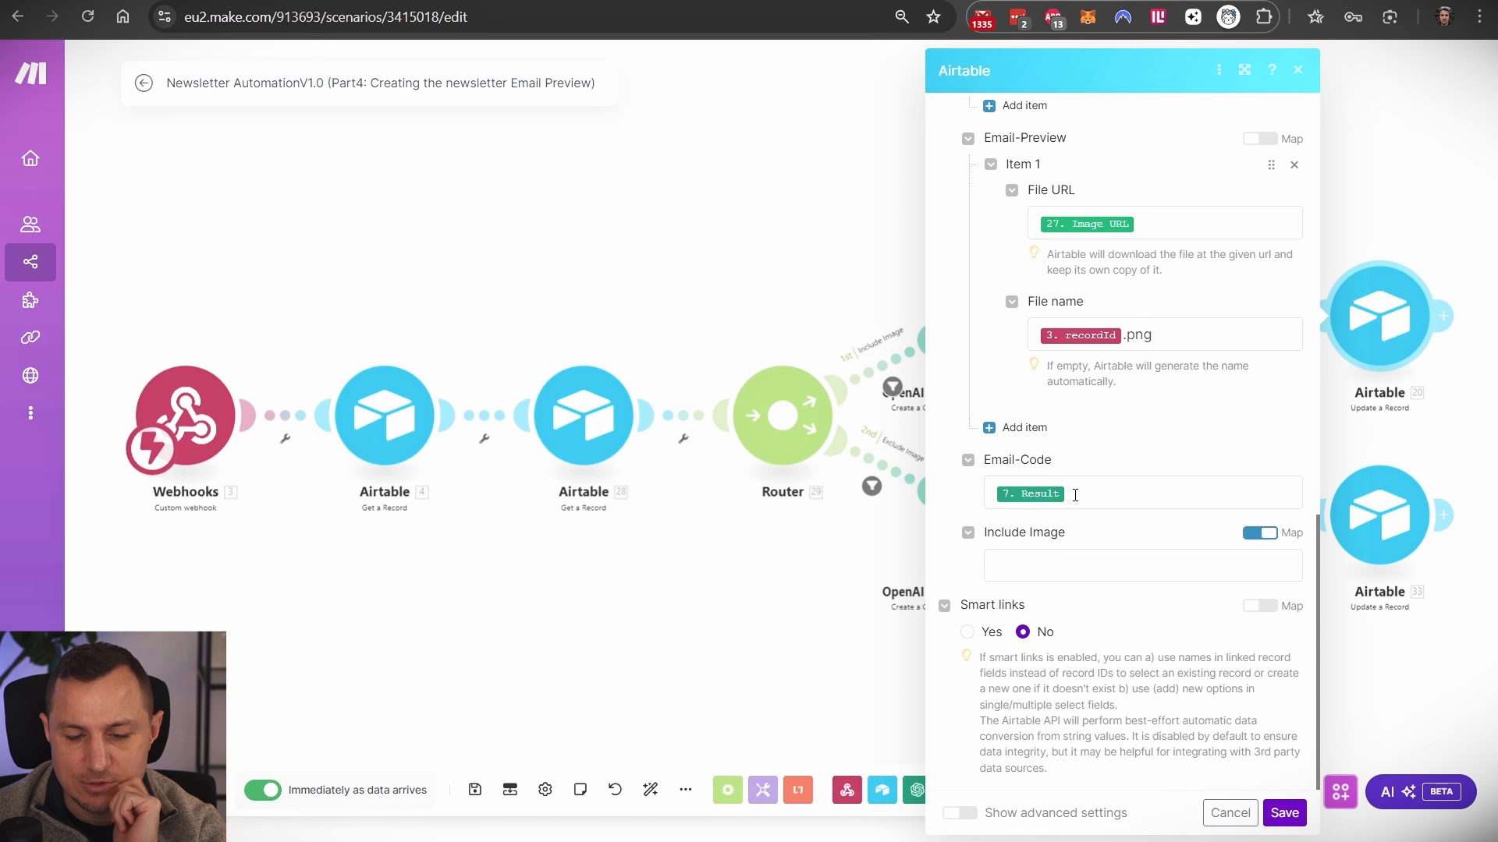
{"action": "left_click_drag", "start_coordinate": [1075, 496], "coordinate": [973, 503]}
{"action": "scroll", "coordinate": [1093, 305], "scroll_direction": "up", "scroll_amount": 2}
{"action": "left_click", "coordinate": [1053, 393]}
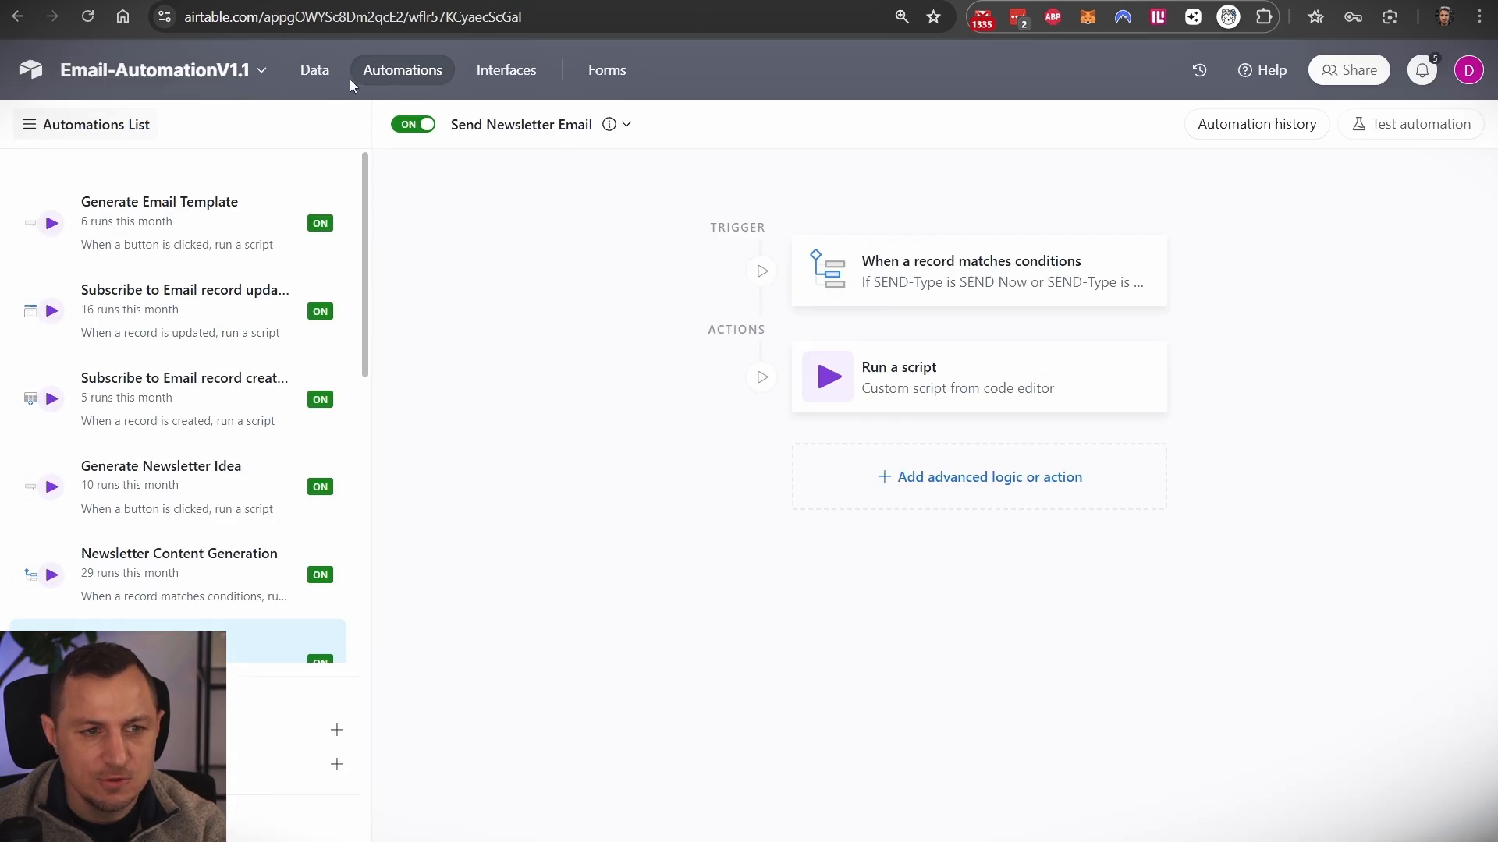
{"action": "left_click", "coordinate": [314, 70]}
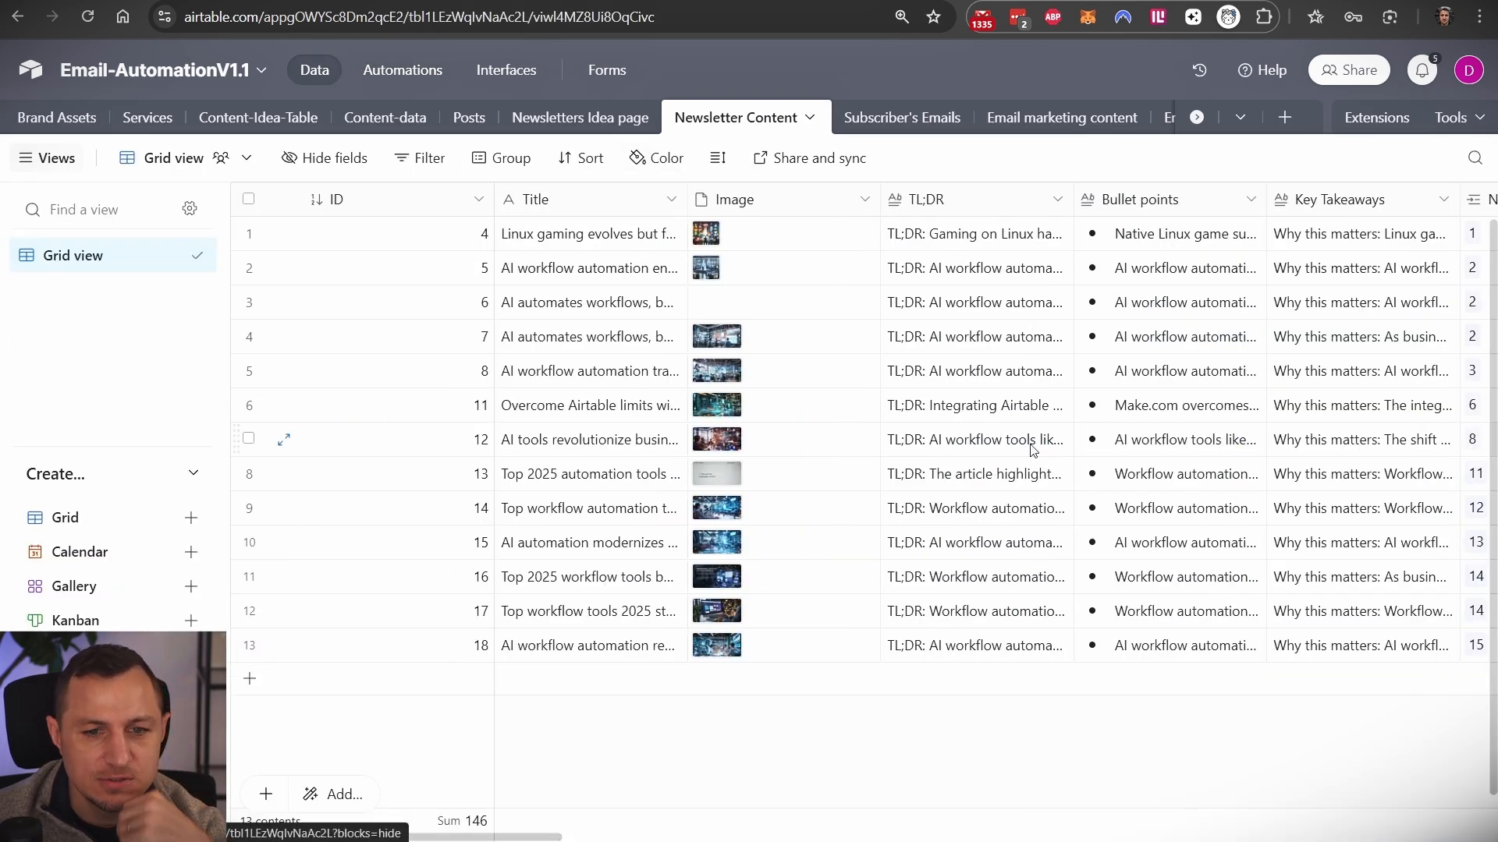
- Expand record 6's Email-Code cell to read its full HTML
{"action": "scroll", "coordinate": [971, 372], "scroll_direction": "right", "scroll_amount": 5}
{"action": "scroll", "coordinate": [971, 373], "scroll_direction": "right", "scroll_amount": 10}
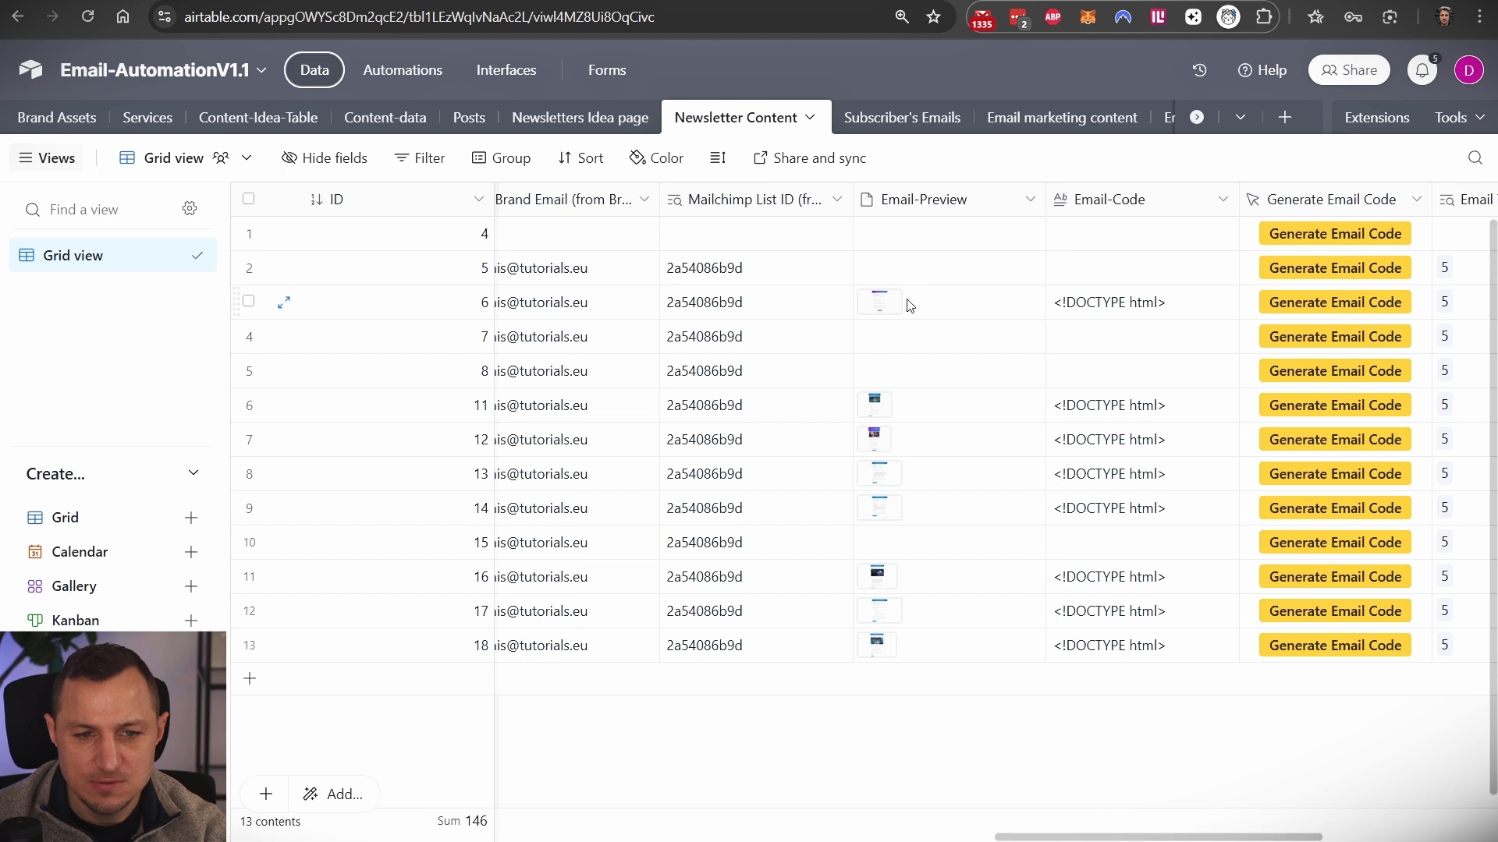
{"action": "double_click", "coordinate": [1134, 309]}
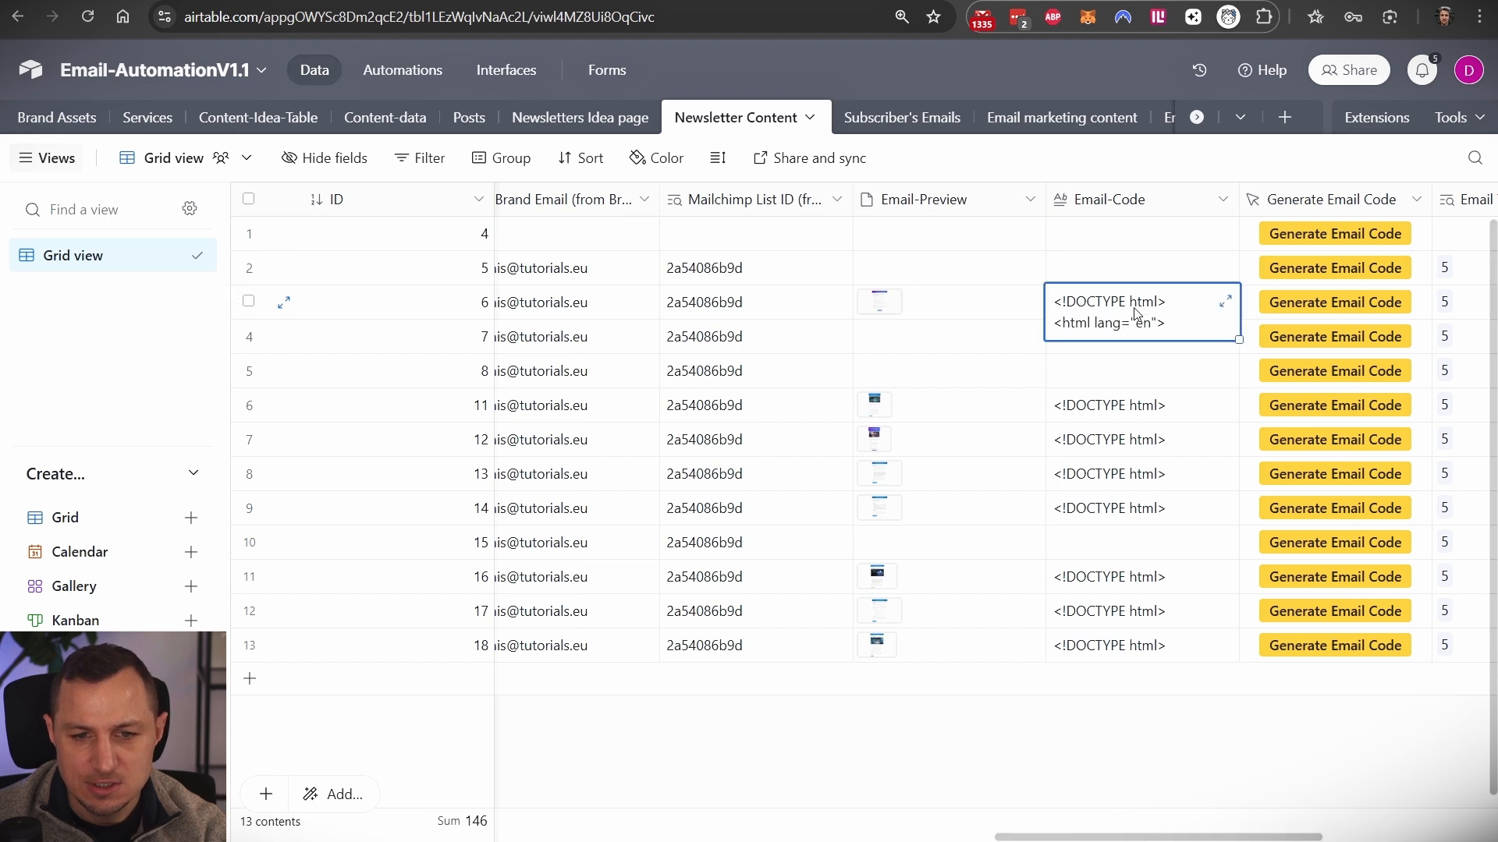
{"action": "double_click", "coordinate": [1103, 304]}
{"action": "left_click", "coordinate": [1221, 307]}
{"action": "left_click", "coordinate": [1223, 302]}
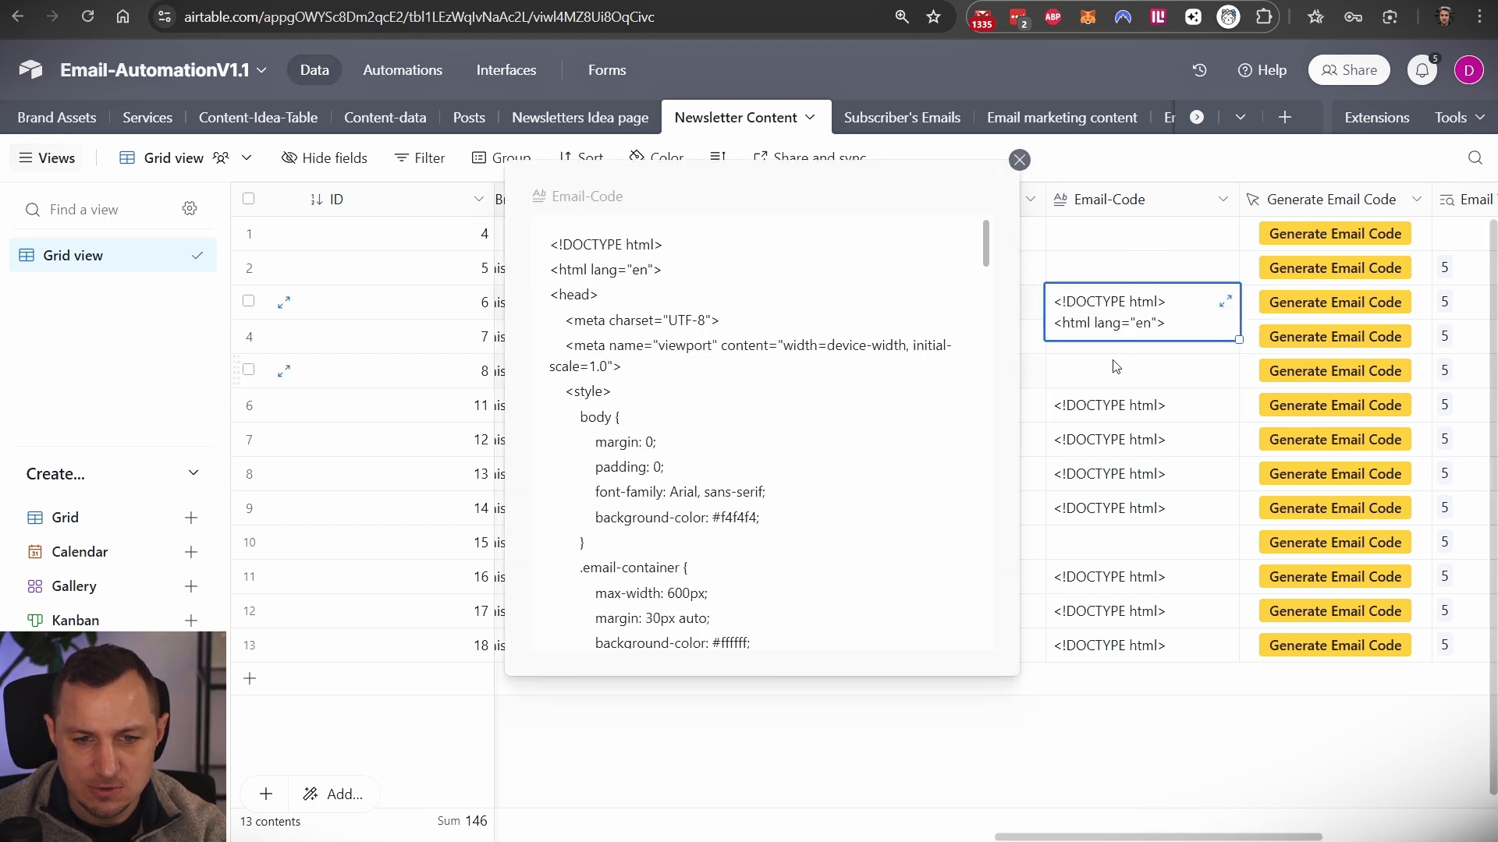
{"action": "scroll", "coordinate": [981, 288], "scroll_direction": "down", "scroll_amount": 15}
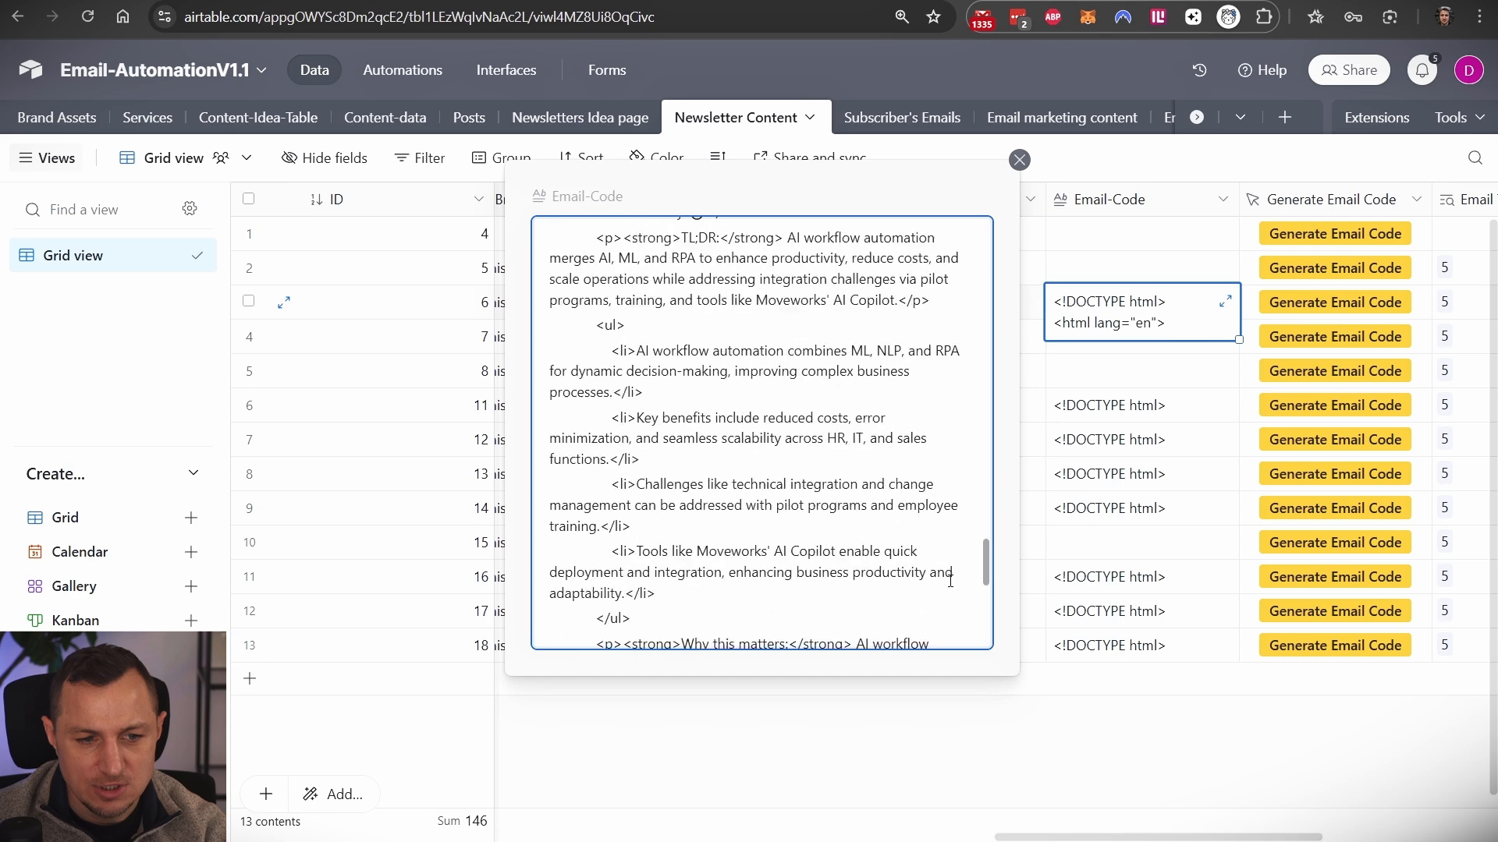
{"action": "key", "text": "Escape"}
- Open record 6's Email-Preview attachment full-screen
{"action": "left_click", "coordinate": [879, 312]}
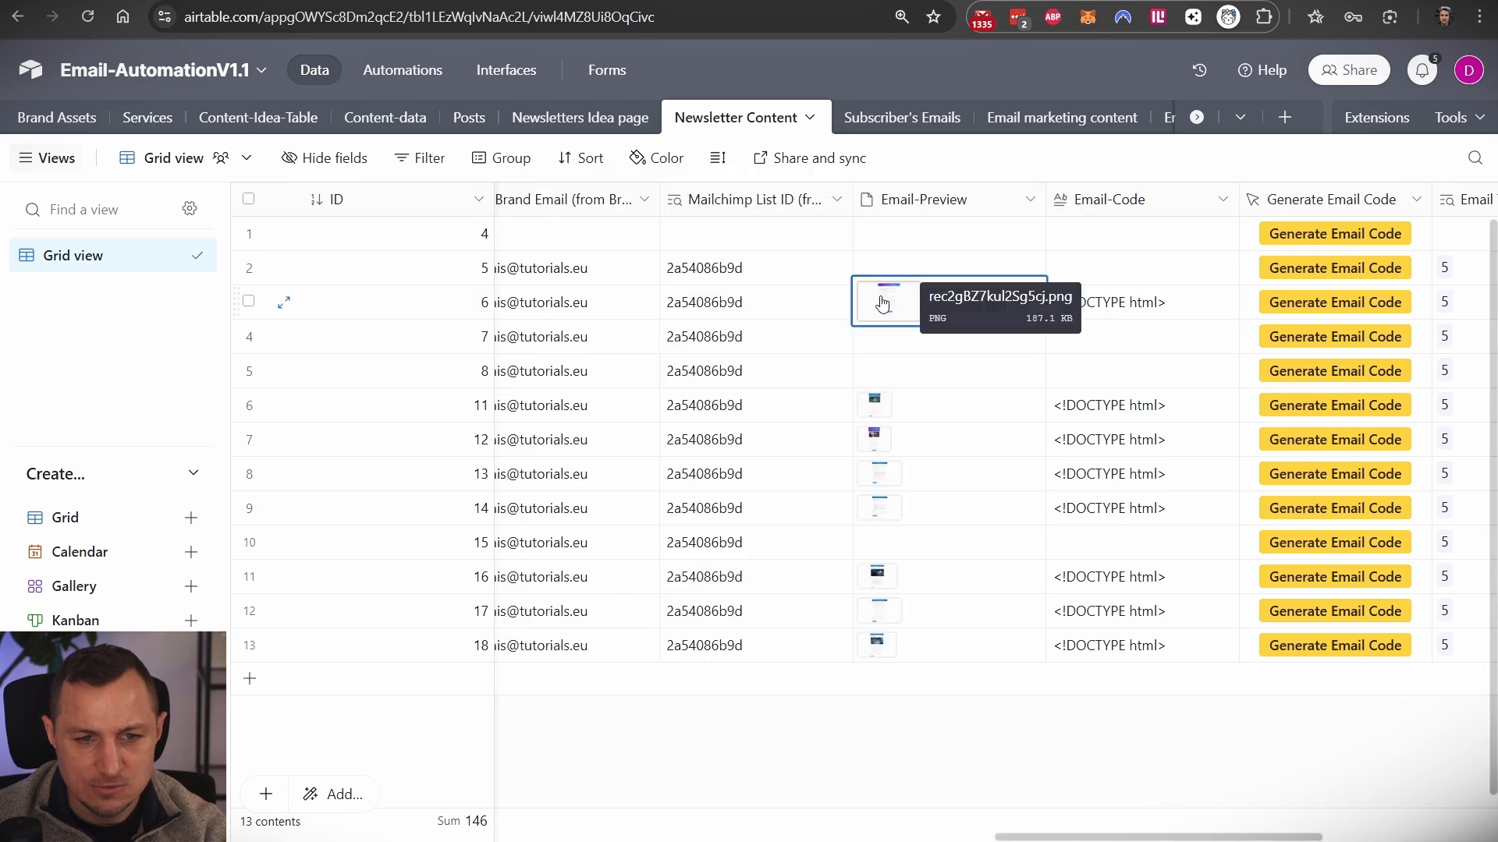
{"action": "left_click", "coordinate": [879, 302]}
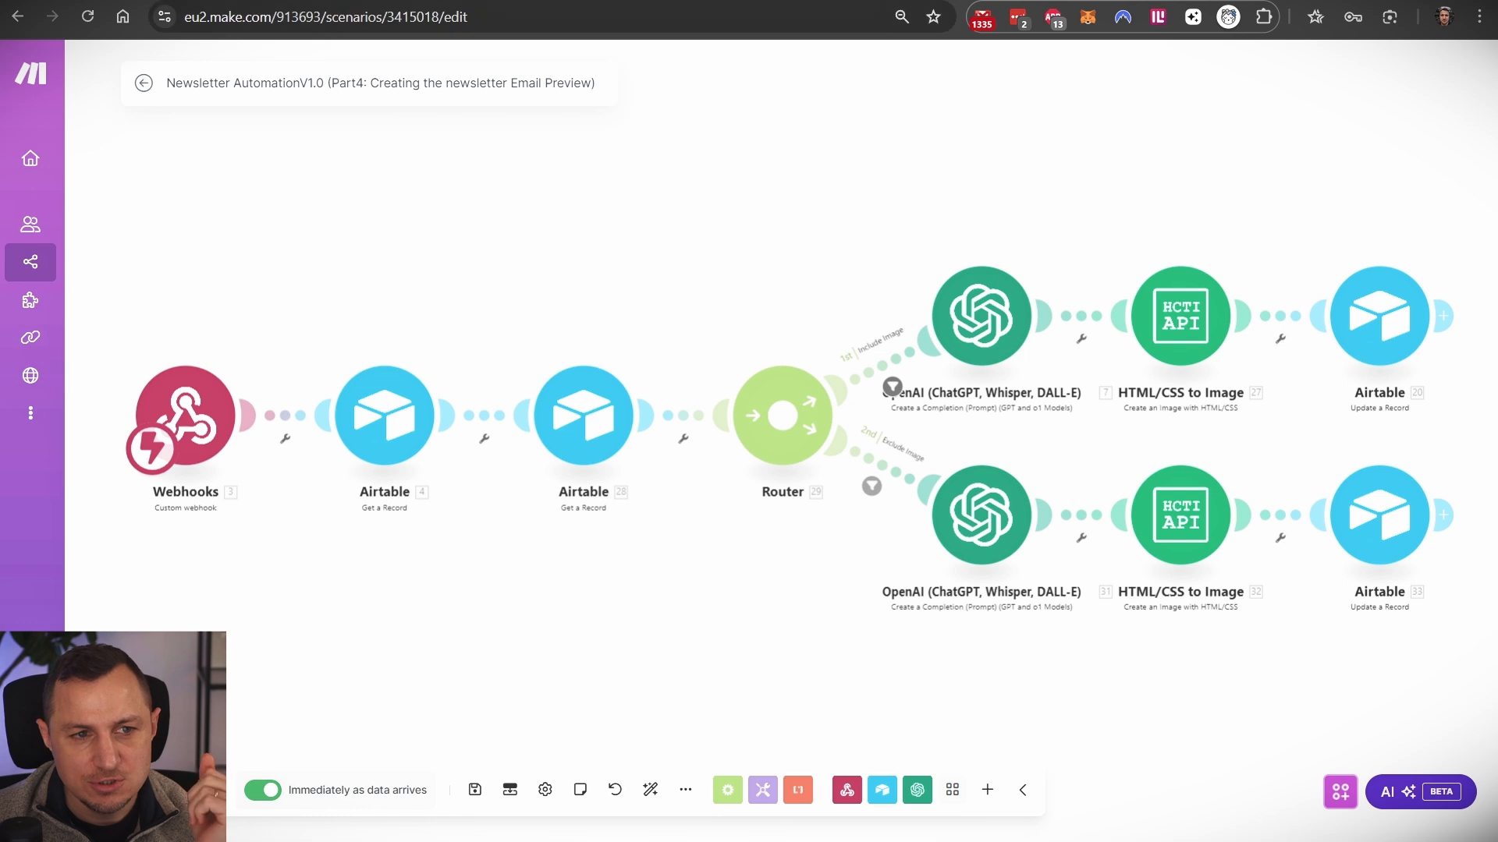
{"action": "left_click", "coordinate": [353, 1]}
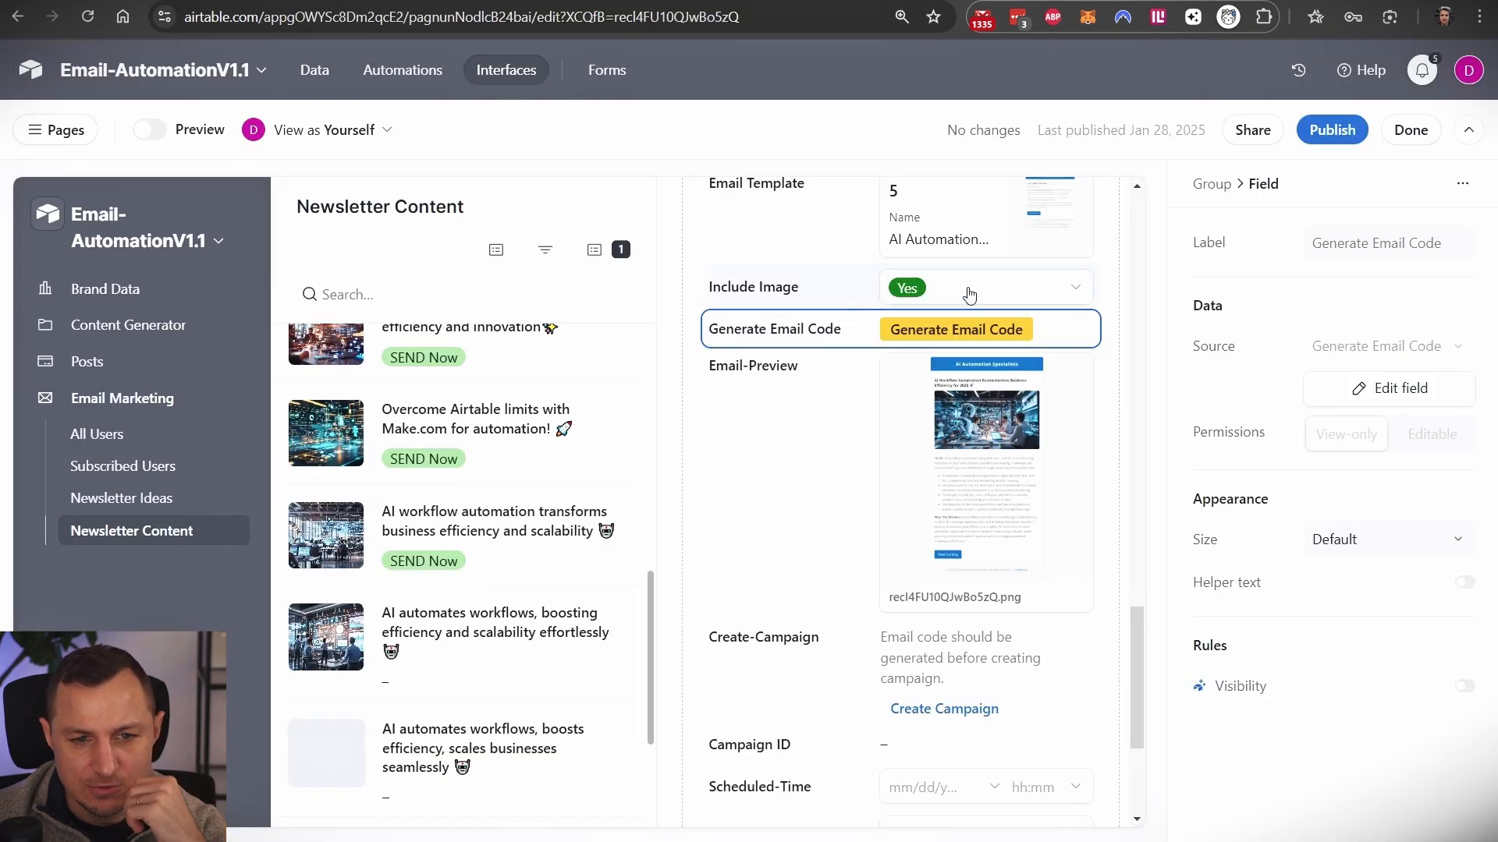
- Exit the interface editor with Done and check the record's Include Image choices show Yes
{"action": "left_click", "coordinate": [916, 288]}
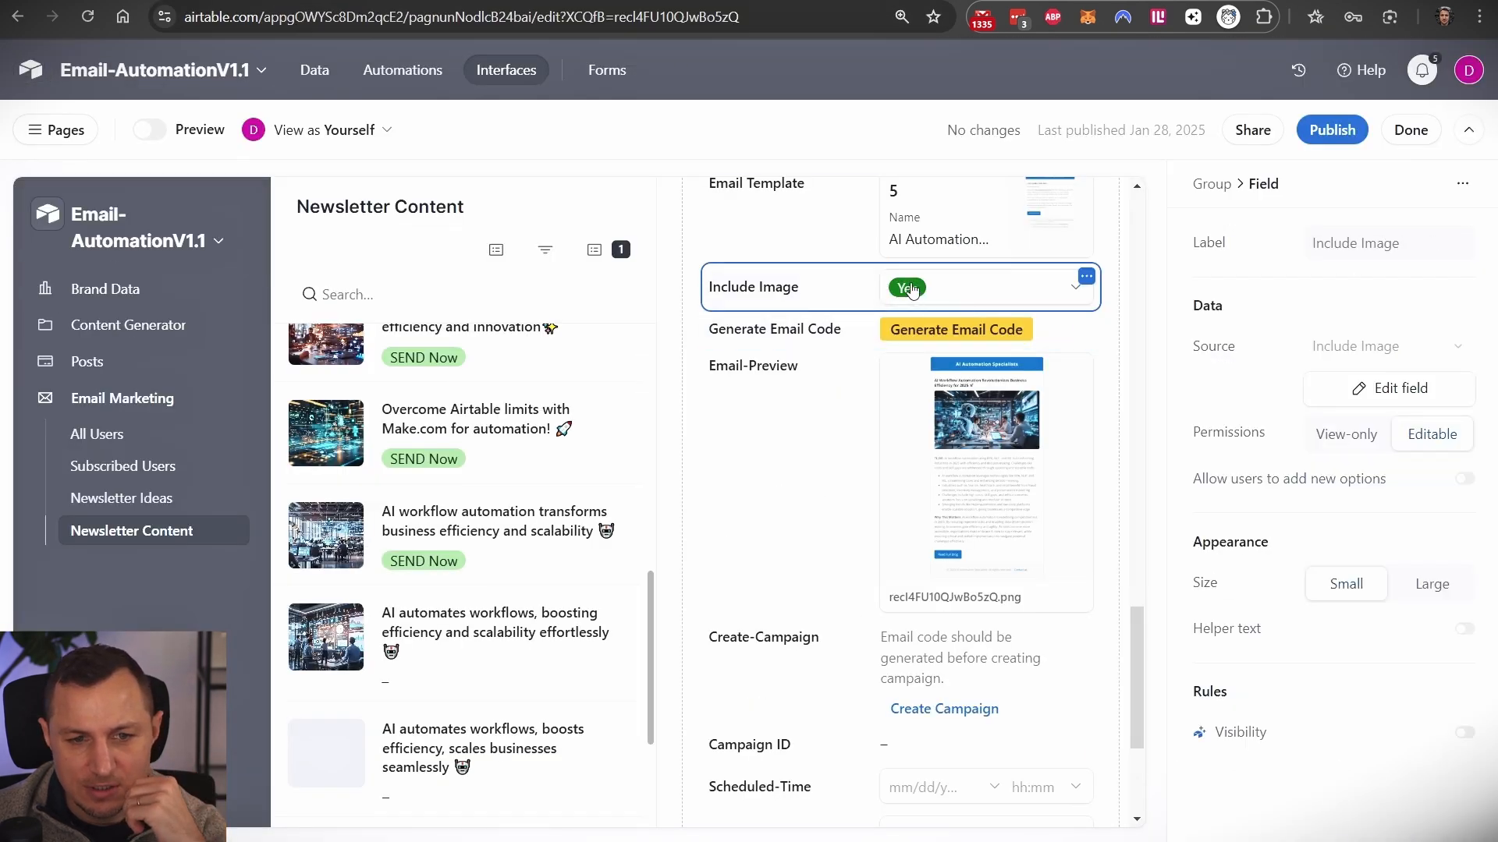
{"action": "left_click", "coordinate": [1422, 133]}
{"action": "scroll", "coordinate": [901, 468], "scroll_direction": "down", "scroll_amount": 12}
{"action": "scroll", "coordinate": [901, 480], "scroll_direction": "up", "scroll_amount": 5}
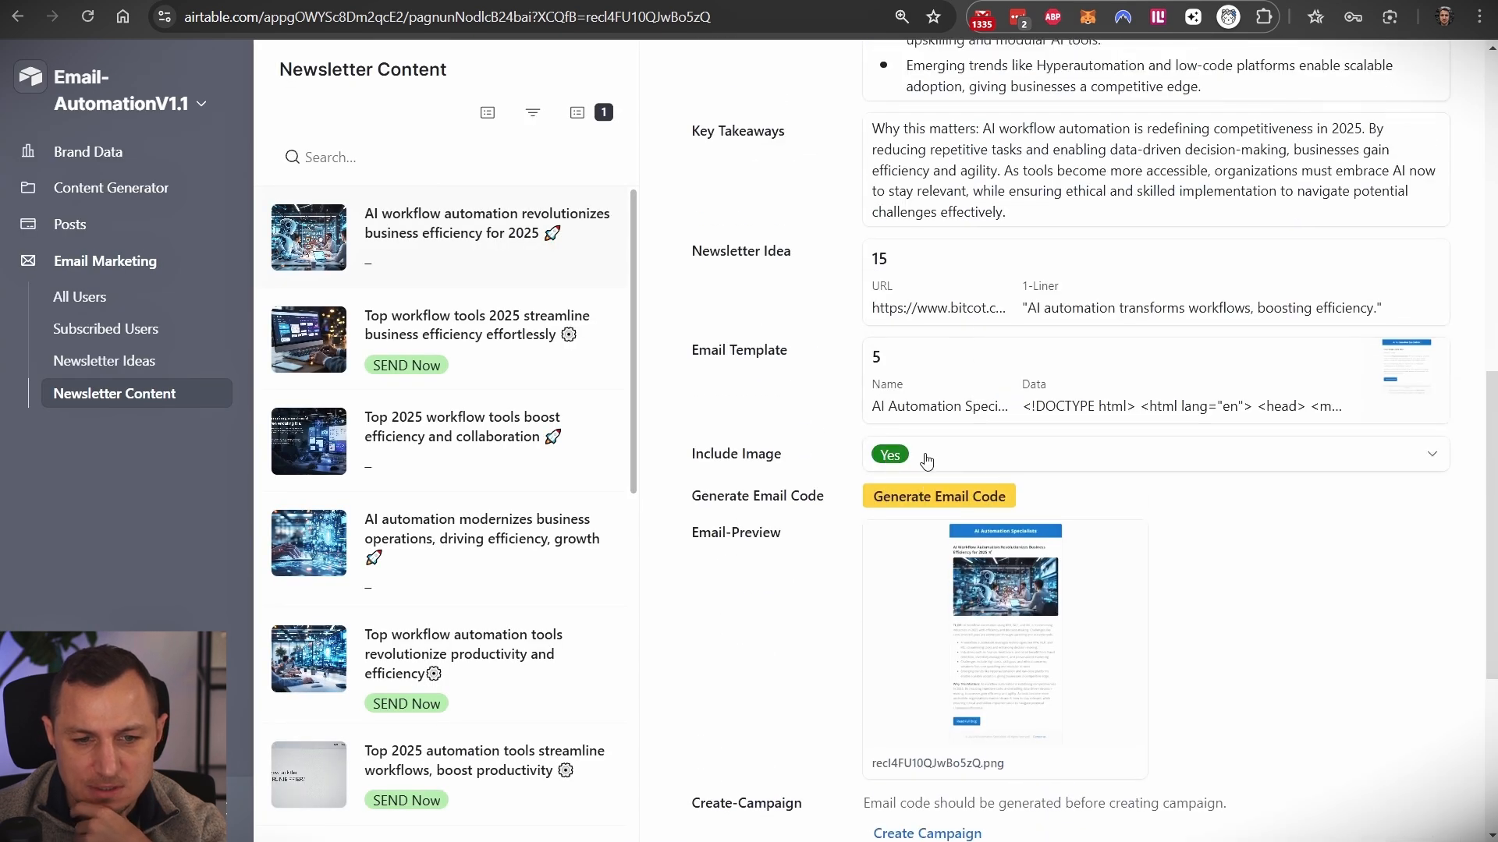
{"action": "left_click", "coordinate": [925, 466]}
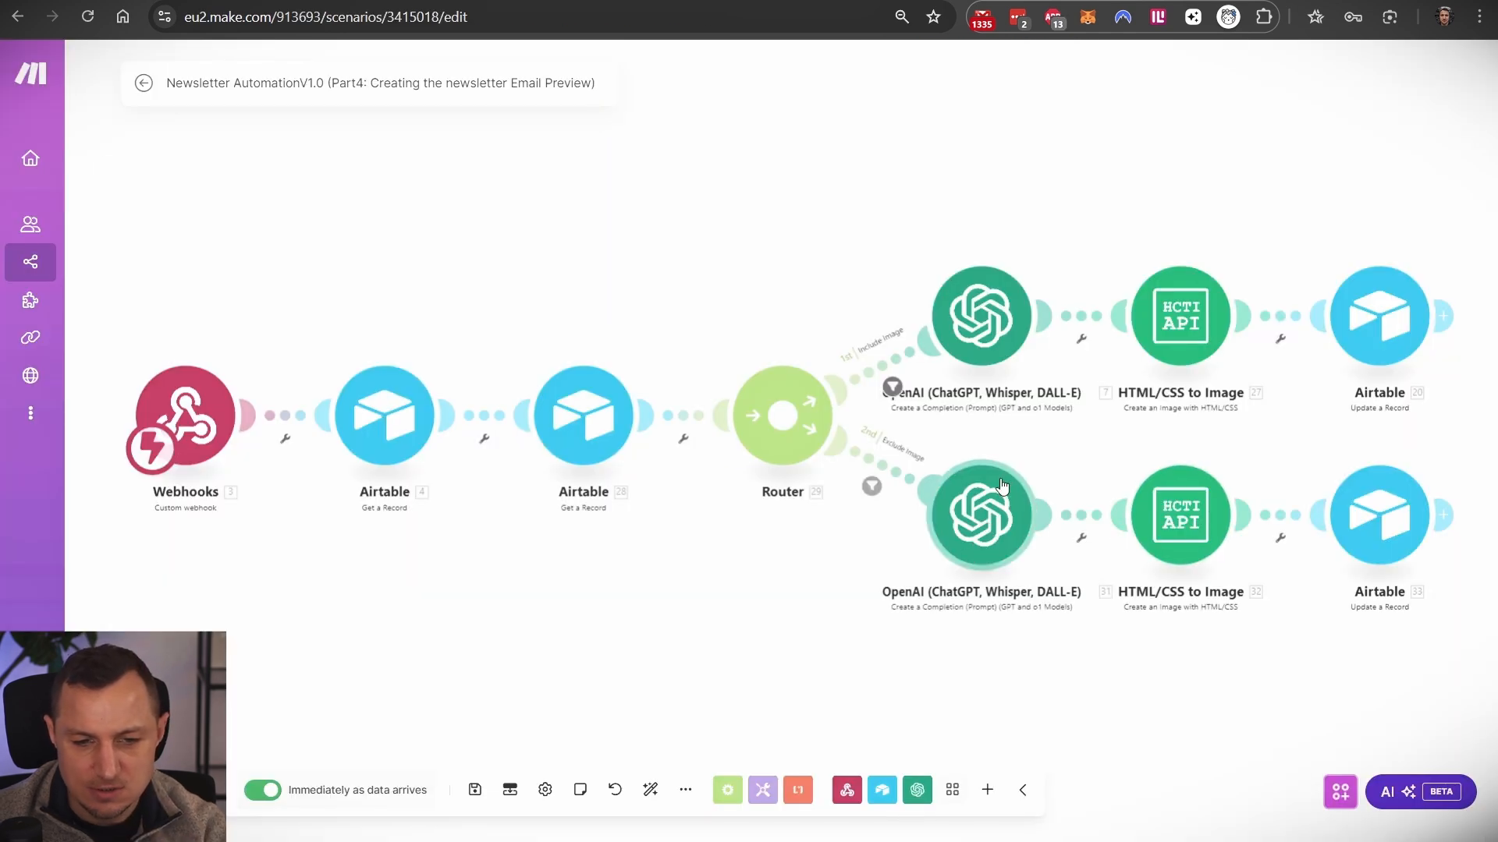
{"action": "left_click", "coordinate": [1006, 538]}
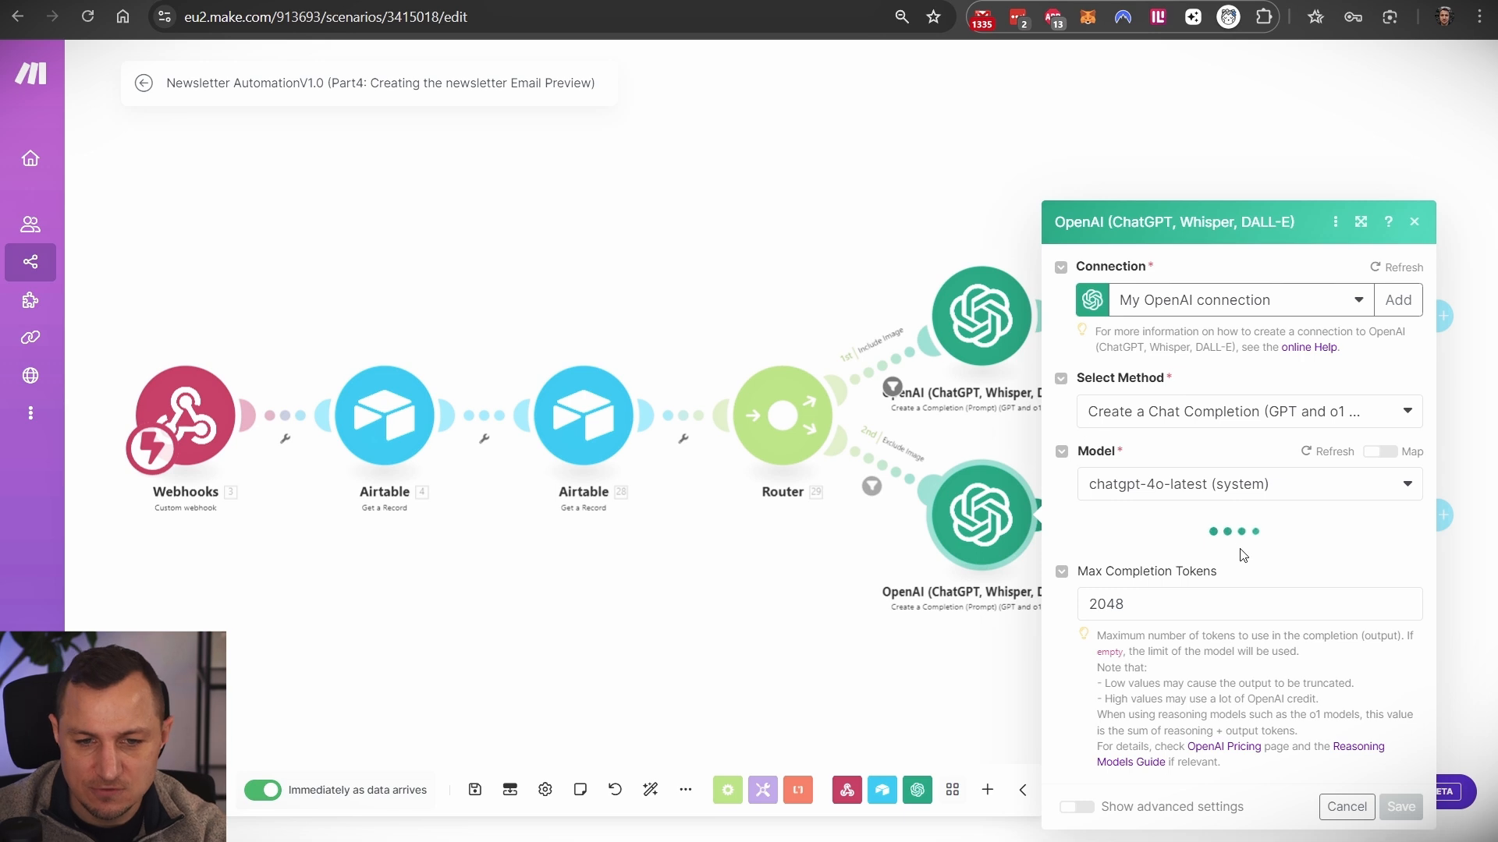
{"action": "left_click", "coordinate": [1414, 223]}
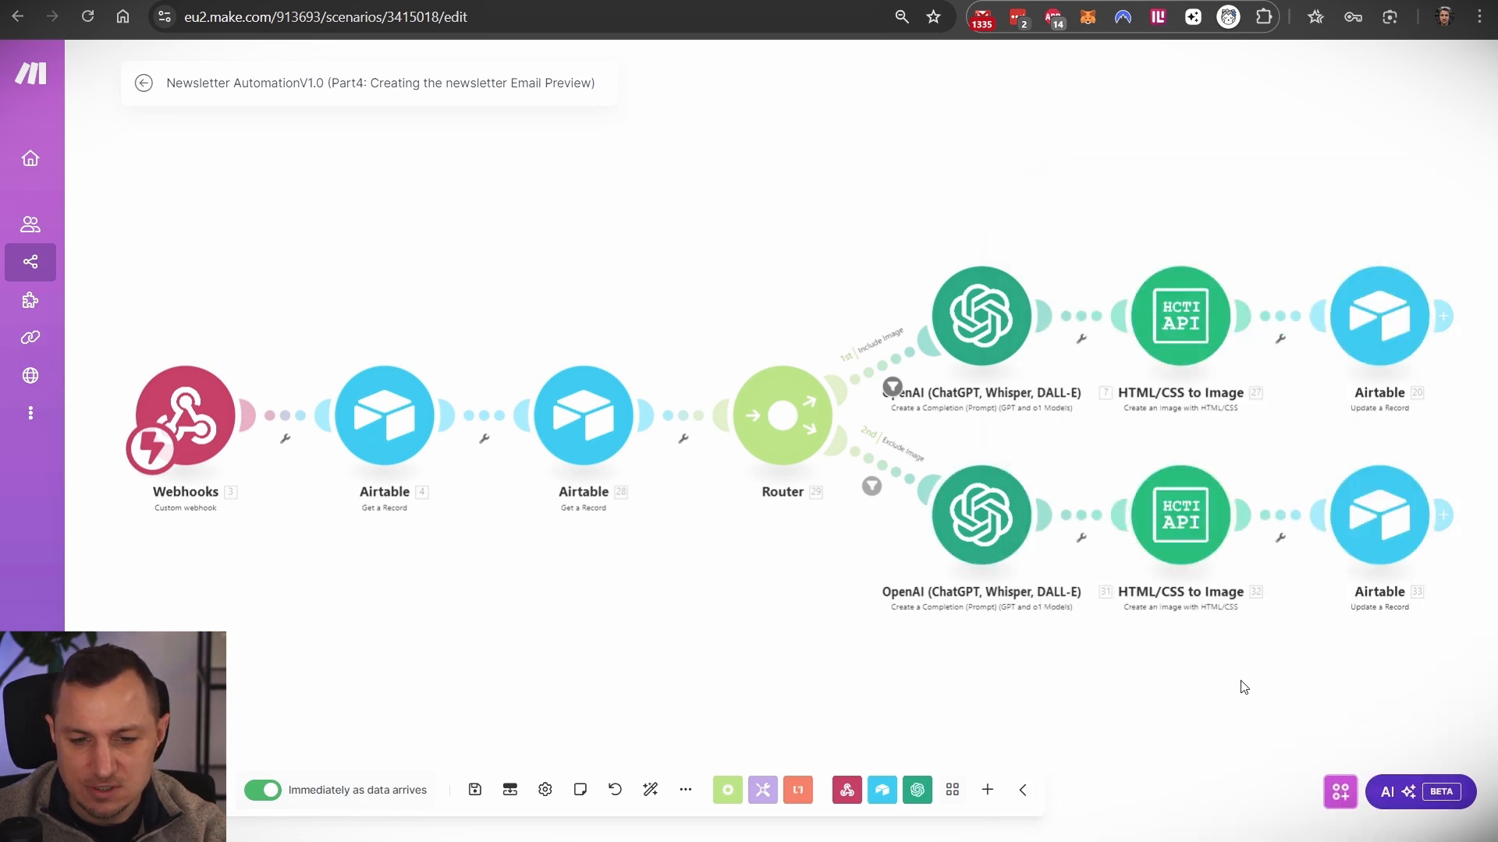
{"action": "left_click_drag", "start_coordinate": [1242, 681], "coordinate": [1093, 595]}
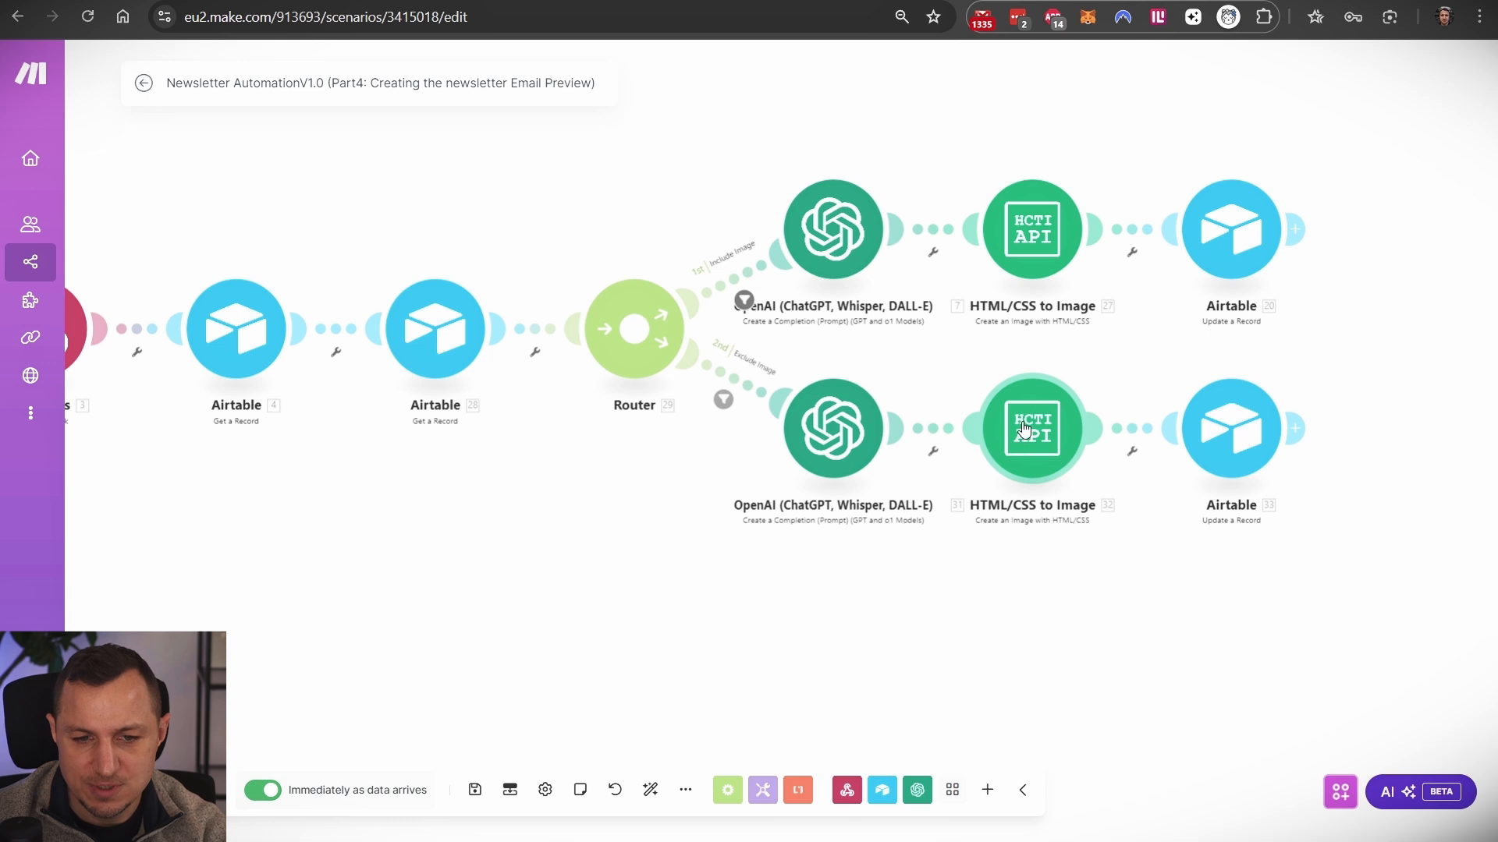
{"action": "left_click_drag", "start_coordinate": [1270, 658], "coordinate": [1149, 674]}
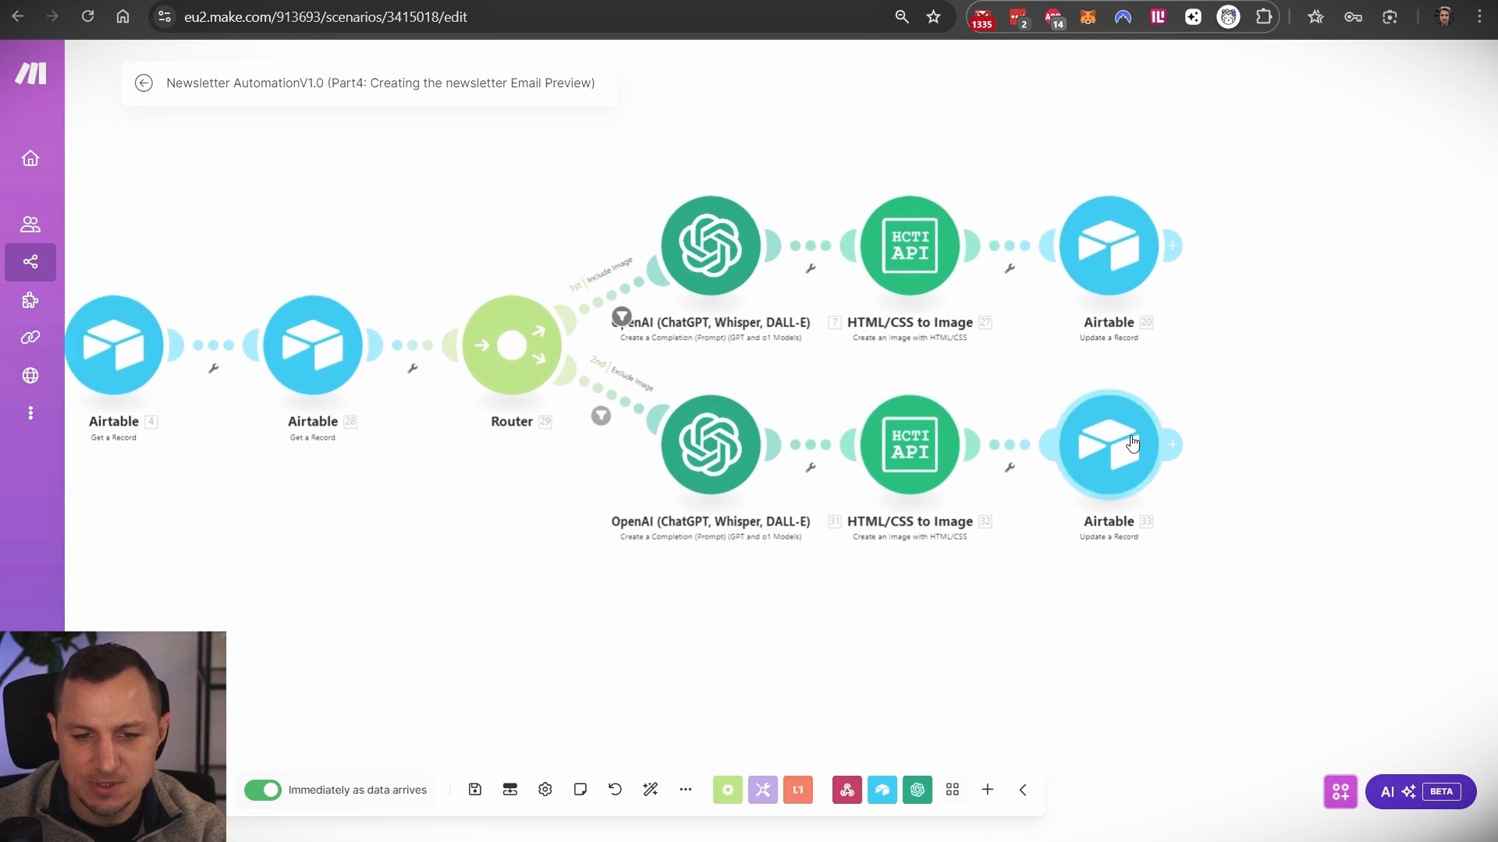
{"action": "left_click_drag", "start_coordinate": [499, 607], "coordinate": [832, 561]}
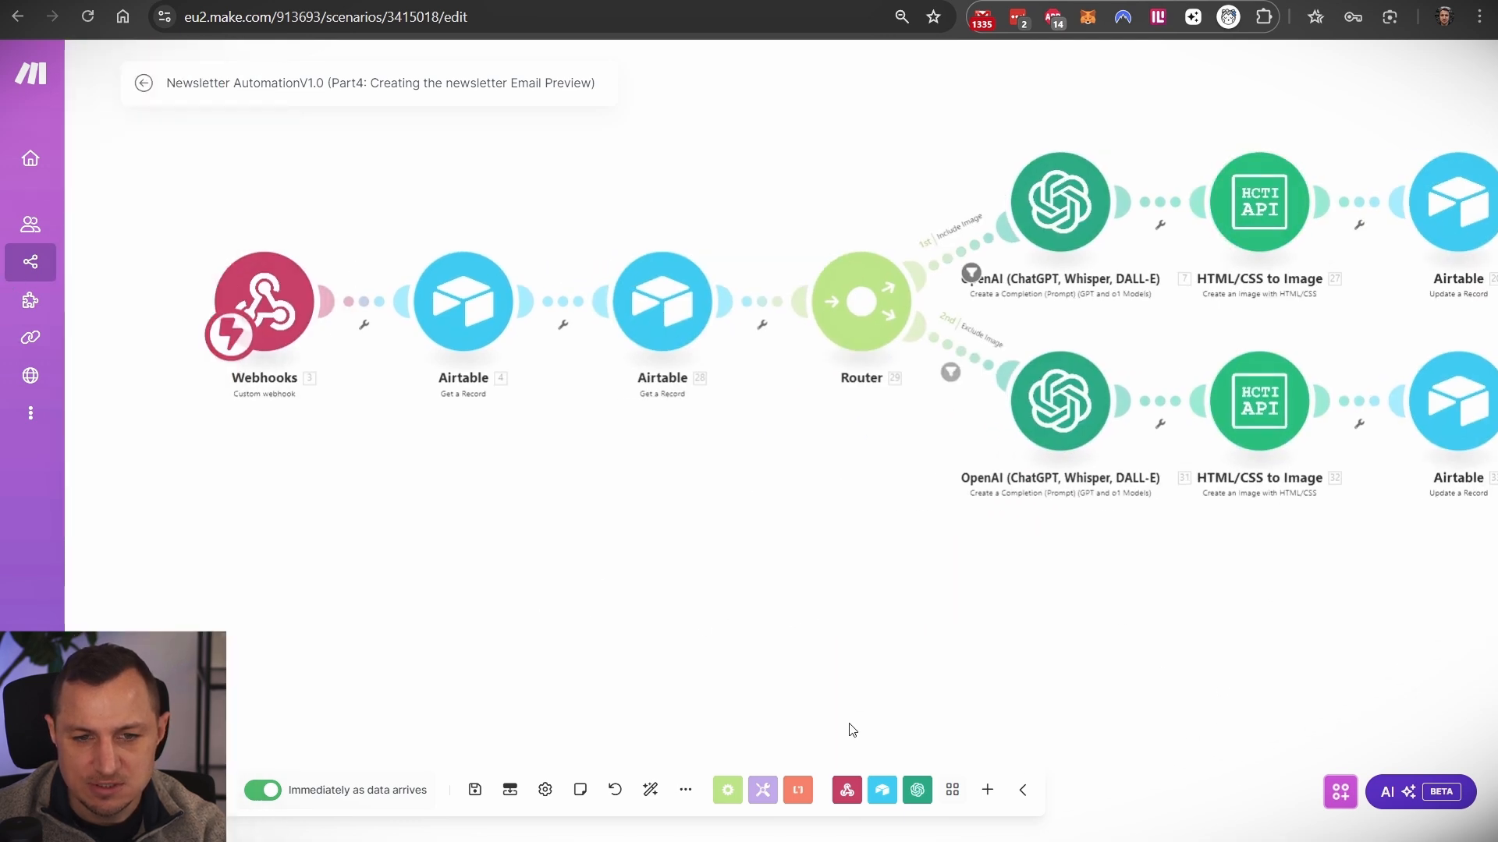
{"action": "left_click_drag", "start_coordinate": [742, 506], "coordinate": [569, 557]}
{"action": "scroll", "coordinate": [570, 556], "scroll_direction": "down", "scroll_amount": 1}
{"action": "left_click_drag", "start_coordinate": [414, 438], "coordinate": [558, 361]}
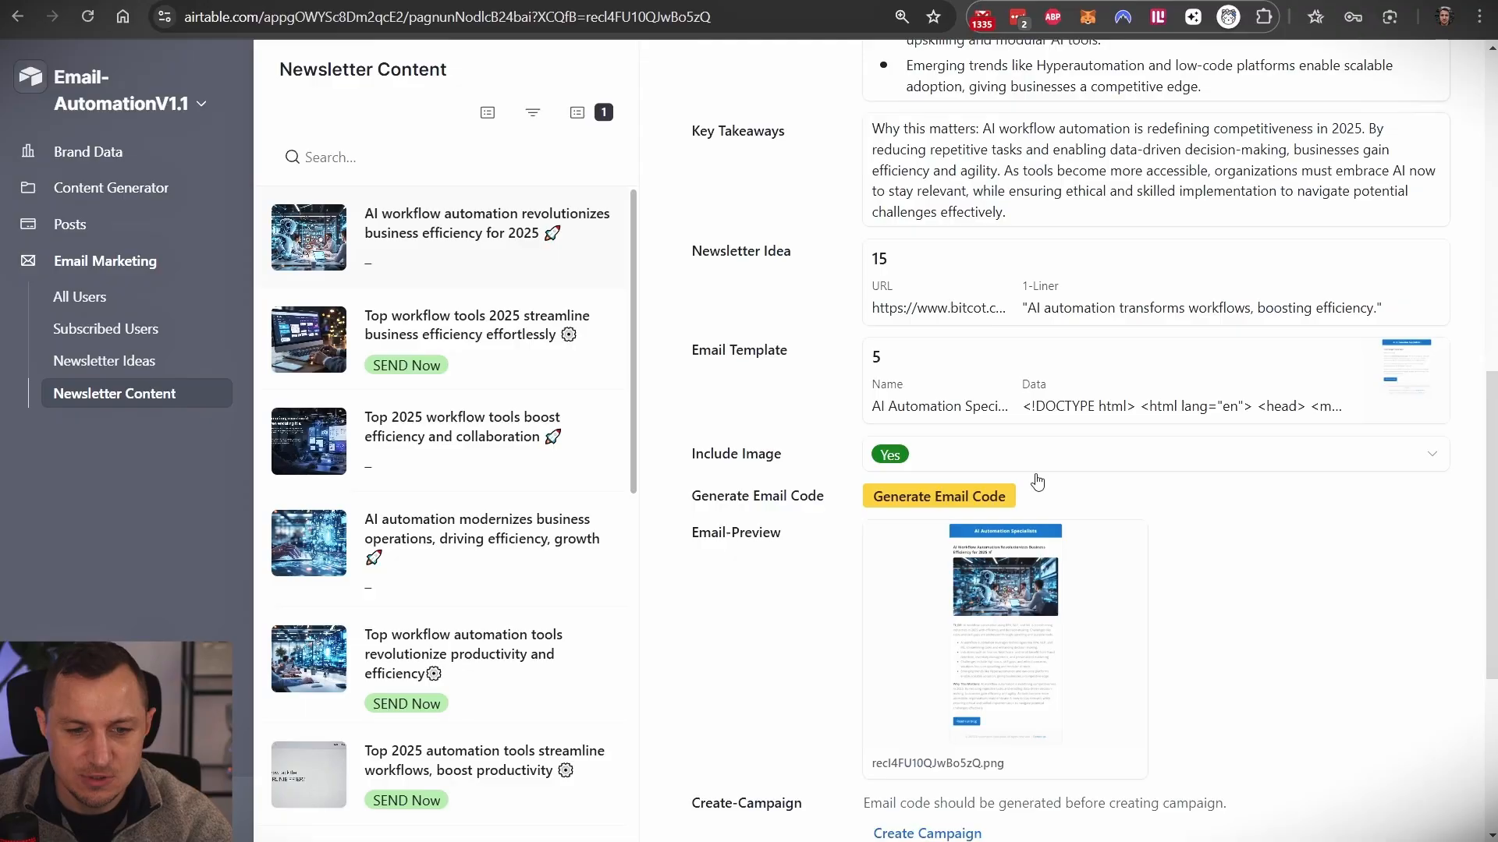
- Scroll through the newsletter record's fields, then open Mailchimp's Campaigns > All campaigns list
{"action": "scroll", "coordinate": [1037, 484], "scroll_direction": "down", "scroll_amount": 4}
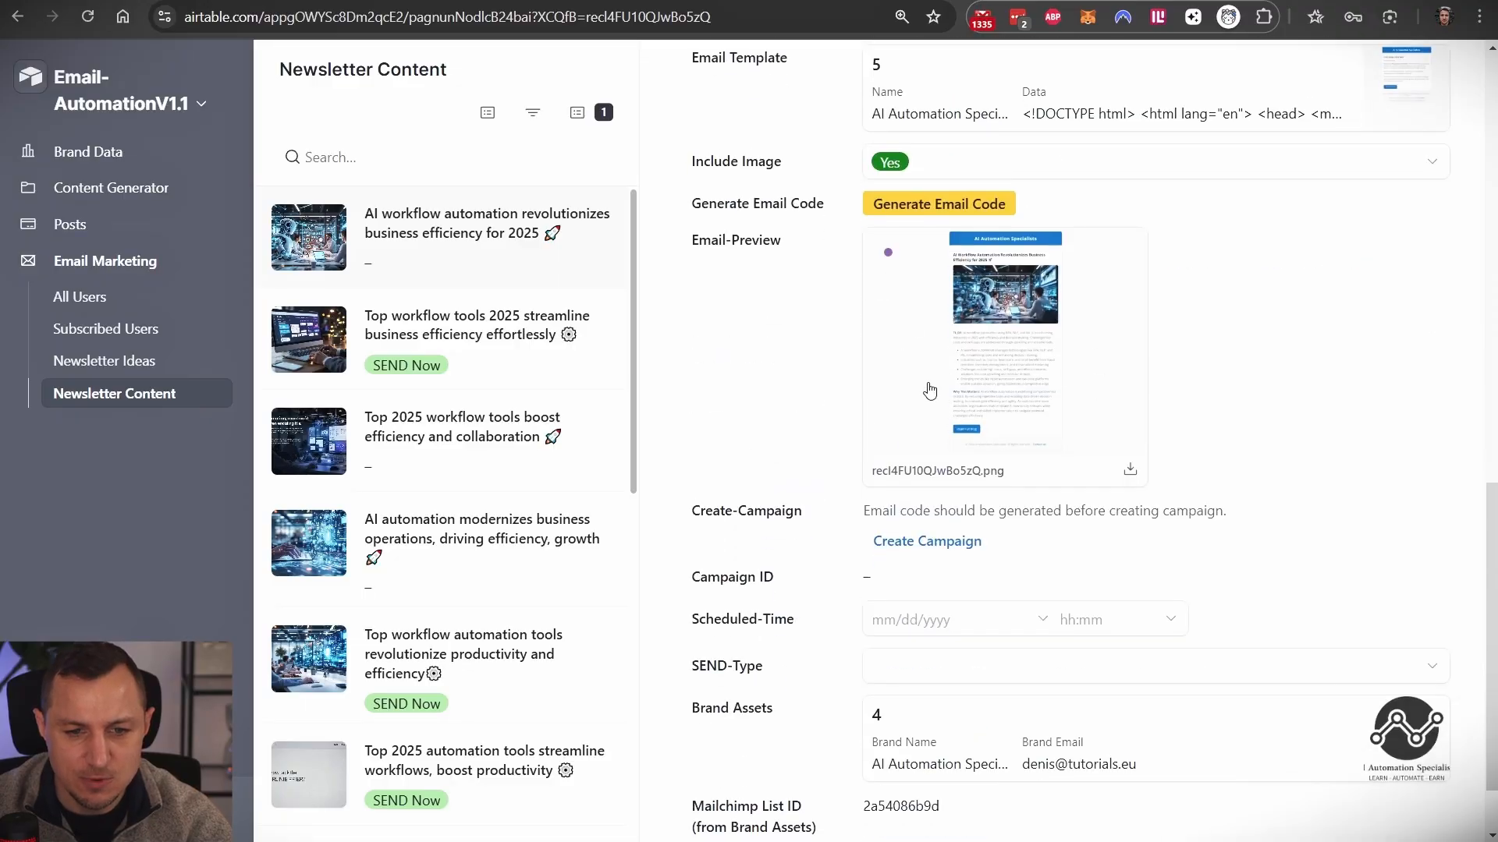
{"action": "scroll", "coordinate": [807, 426], "scroll_direction": "down", "scroll_amount": 1}
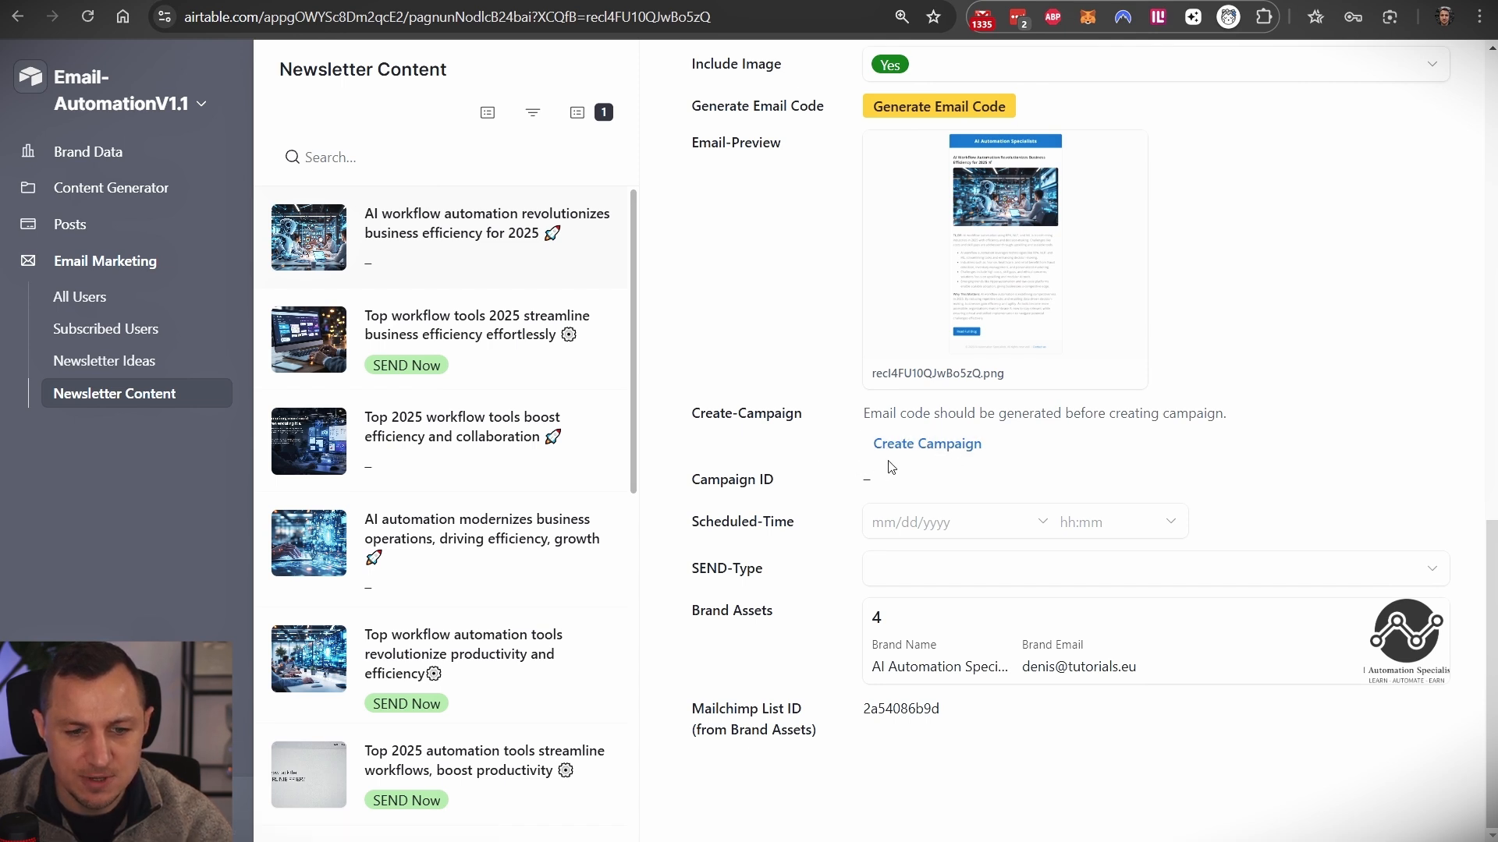
{"action": "scroll", "coordinate": [1043, 390], "scroll_direction": "up", "scroll_amount": 10}
{"action": "scroll", "coordinate": [907, 431], "scroll_direction": "down", "scroll_amount": 1}
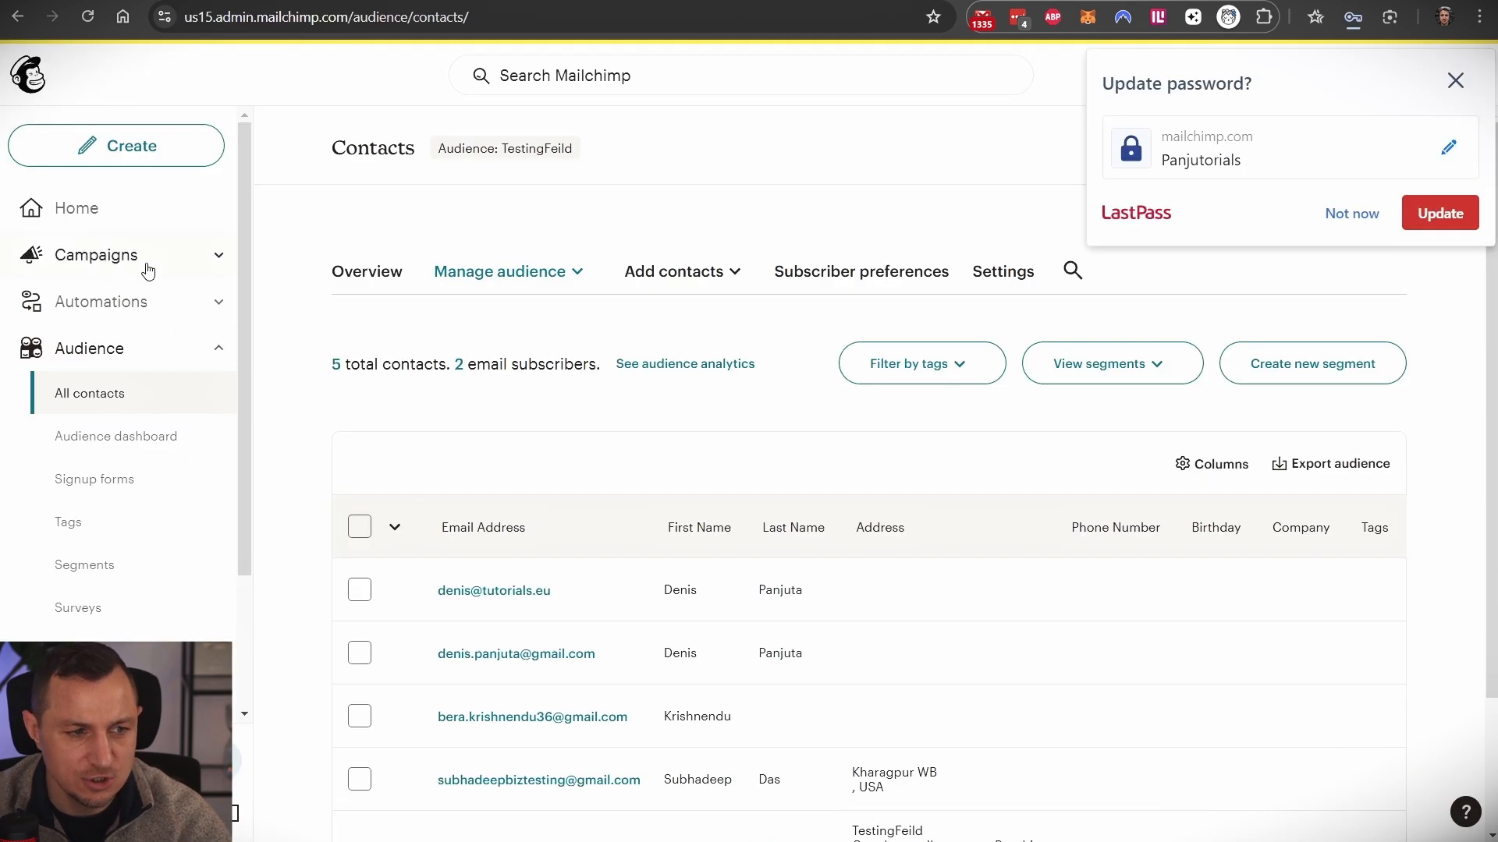
{"action": "left_click", "coordinate": [148, 271]}
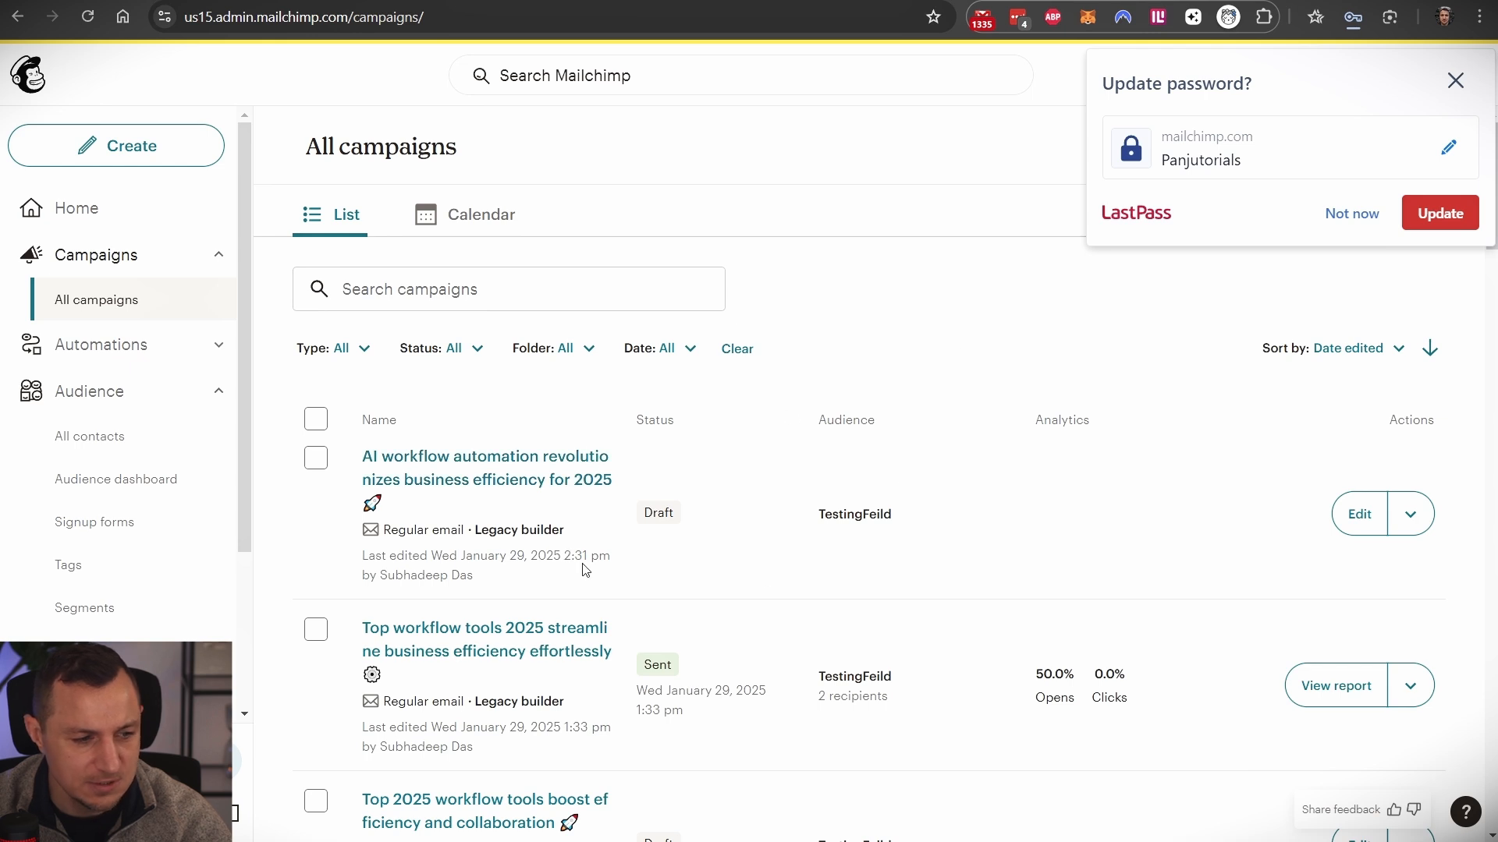
- Look over the All campaigns list for the AI workflow automation Draft campaign
{"action": "left_click_drag", "start_coordinate": [559, 558], "coordinate": [496, 464]}
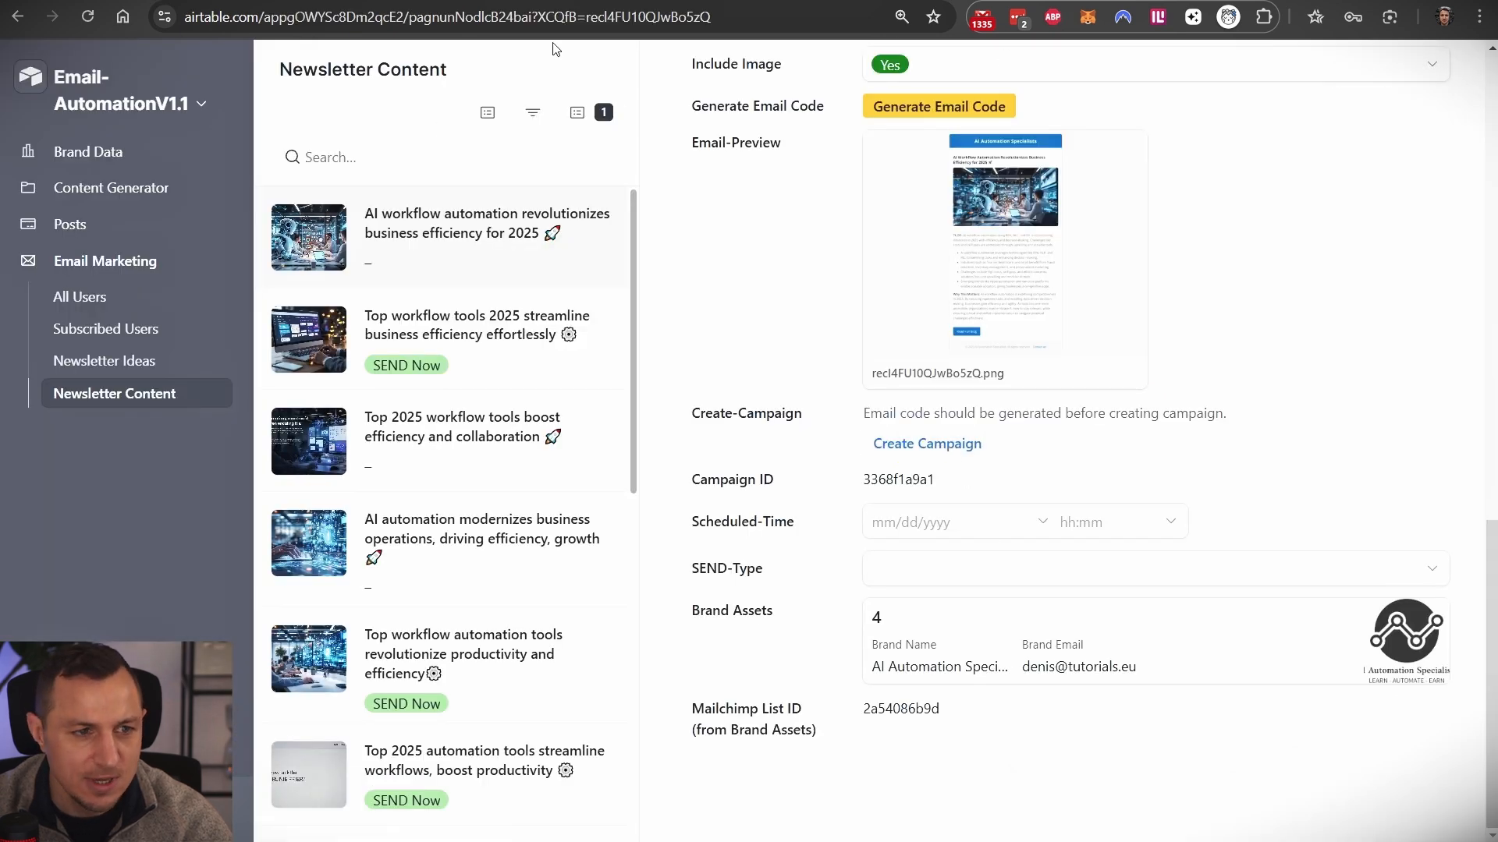
- Choose Edit pages from the Email-AutomationV1.1 dropdown to edit the Newsletter Content page
{"action": "left_click", "coordinate": [202, 103]}
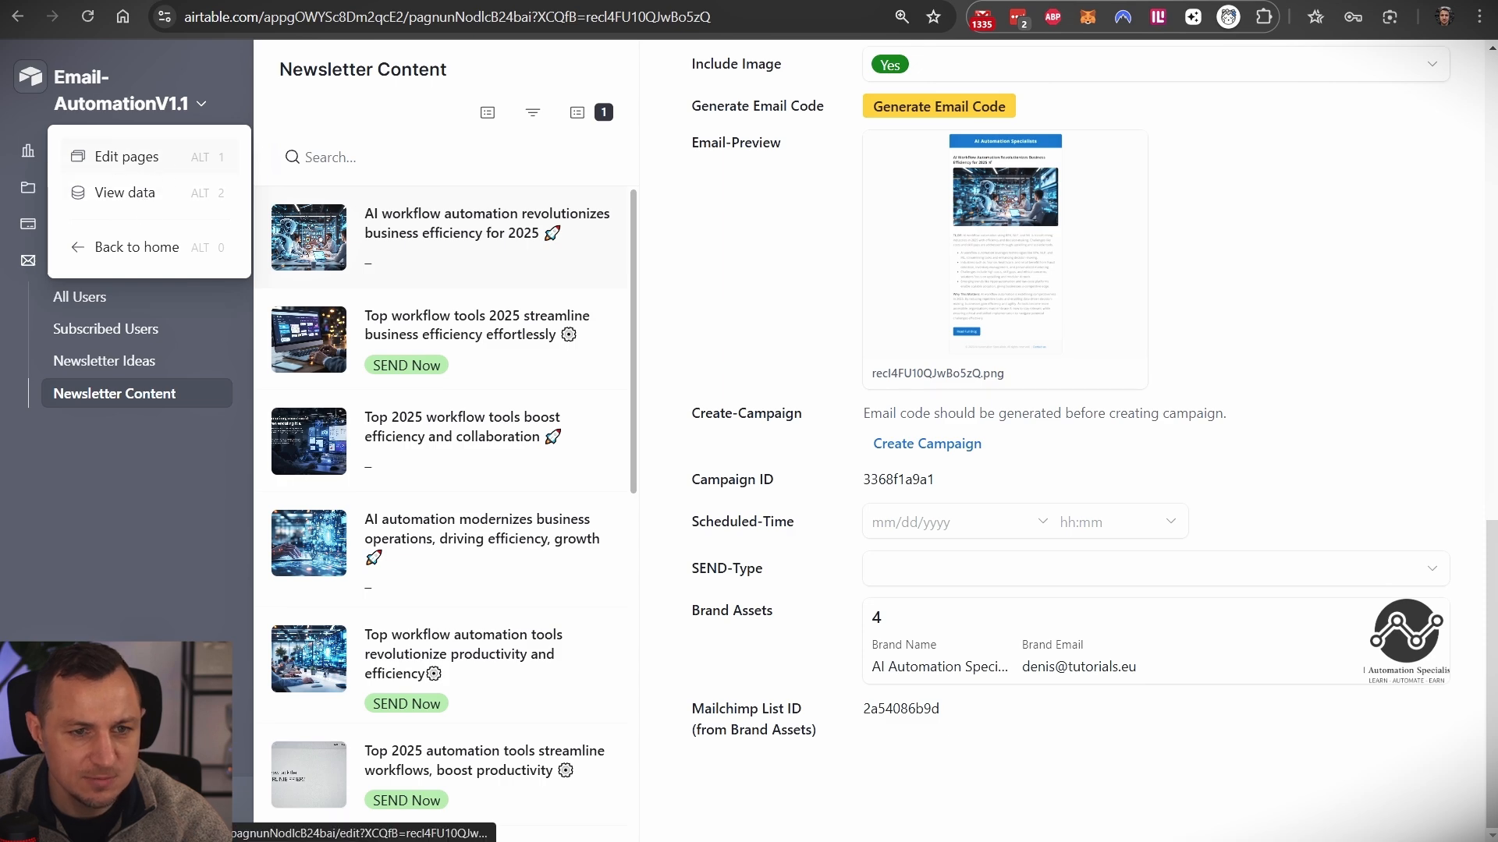
{"action": "left_click", "coordinate": [124, 157]}
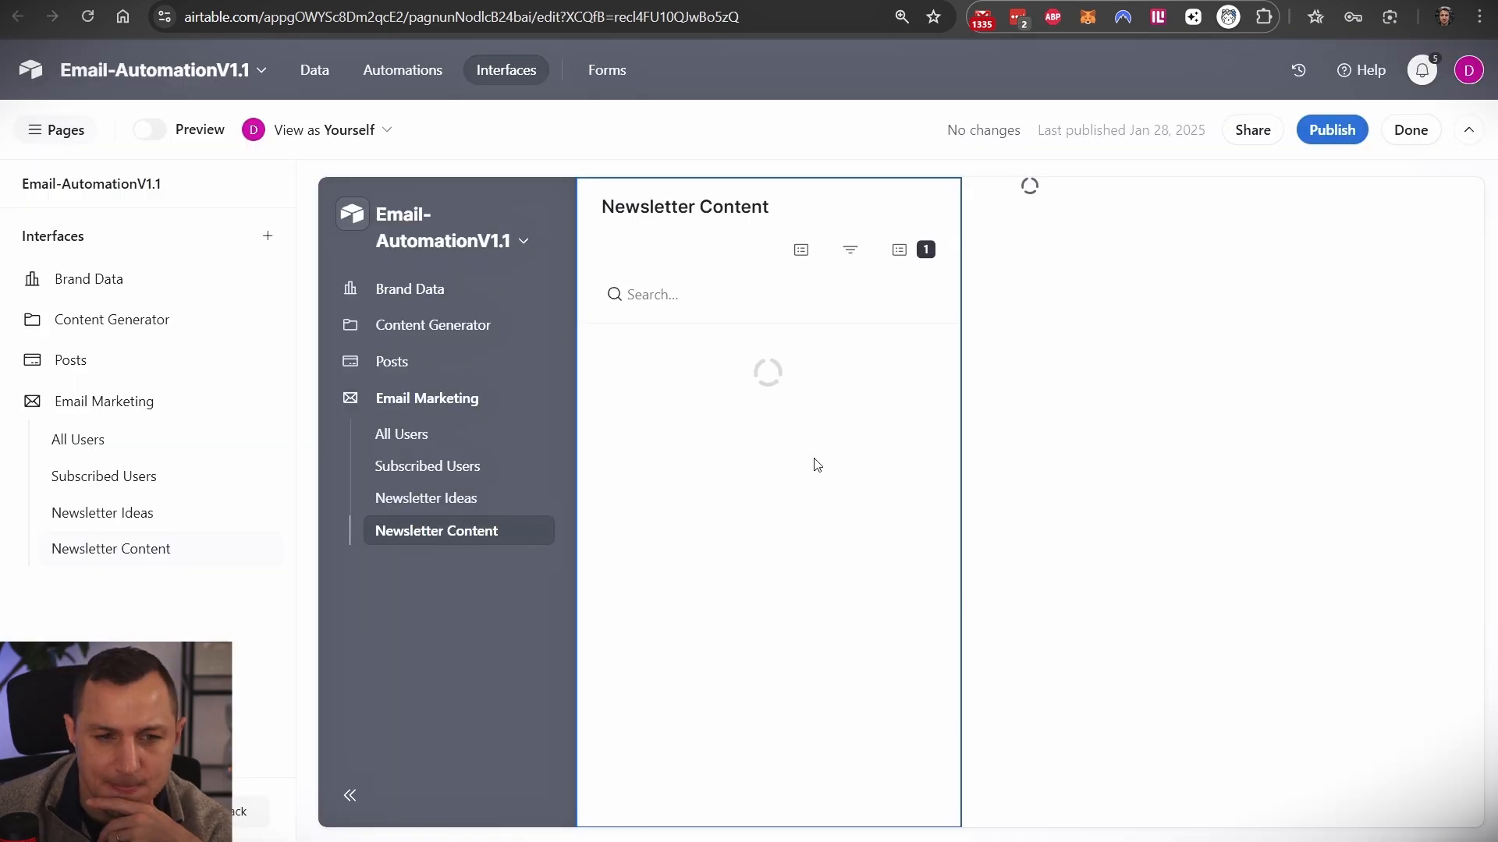
{"action": "scroll", "coordinate": [1166, 468], "scroll_direction": "down", "scroll_amount": 10}
- Trigger Create Campaign on the record's Create-Campaign field to generate a new Campaign ID
{"action": "scroll", "coordinate": [1163, 465], "scroll_direction": "down", "scroll_amount": 5}
{"action": "scroll", "coordinate": [1280, 367], "scroll_direction": "up", "scroll_amount": 4}
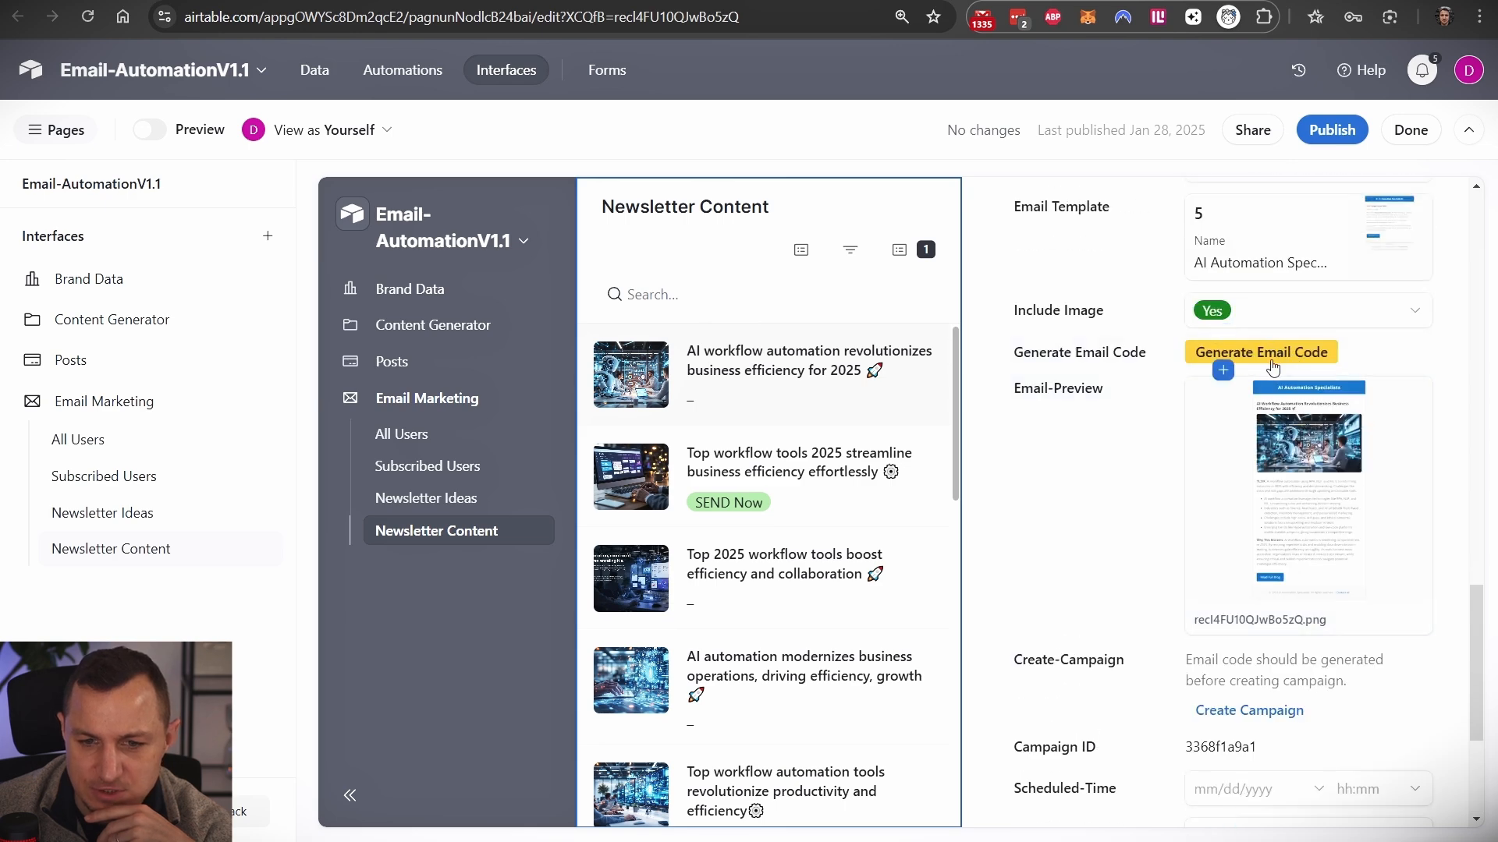
{"action": "left_click", "coordinate": [1252, 719]}
{"action": "left_click", "coordinate": [920, 708]}
{"action": "left_click", "coordinate": [942, 730]}
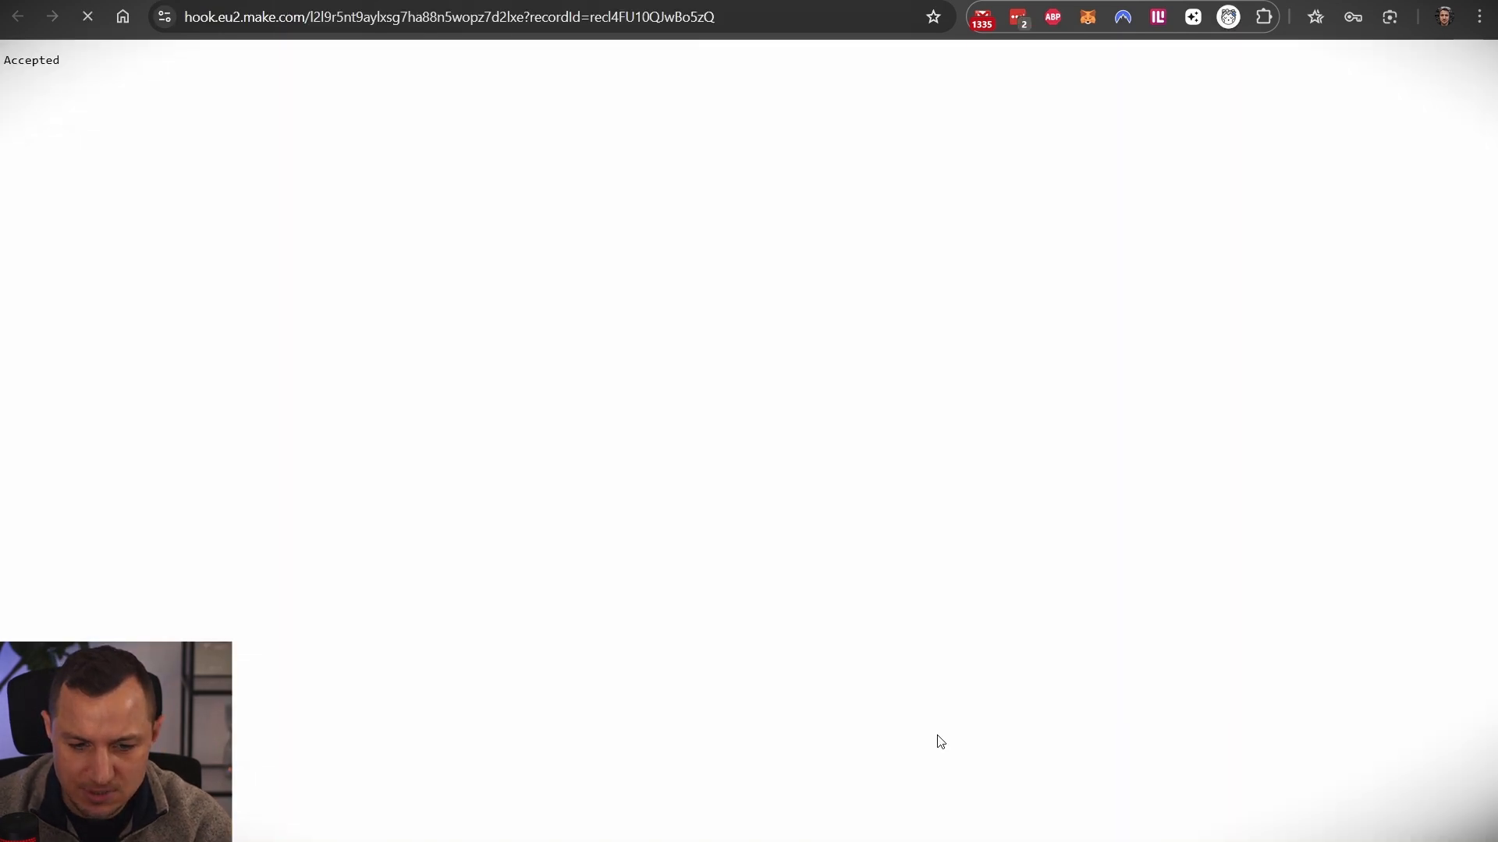
- Close the webhook page and highlight the webhook URL in the Create-Campaign field's formula
{"action": "left_click", "coordinate": [270, 26]}
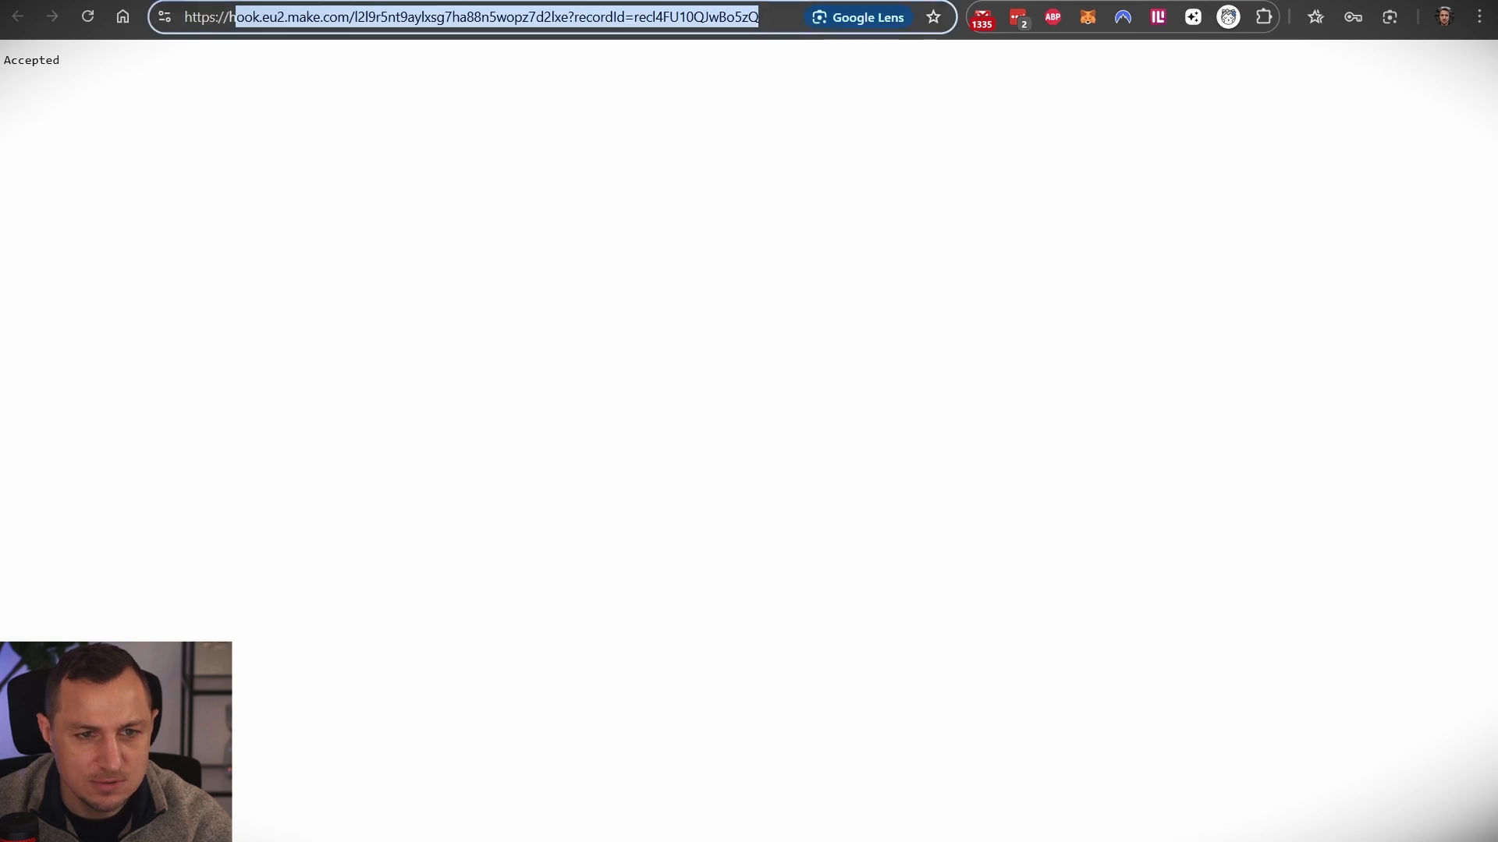
{"action": "key", "text": "ctrl+w"}
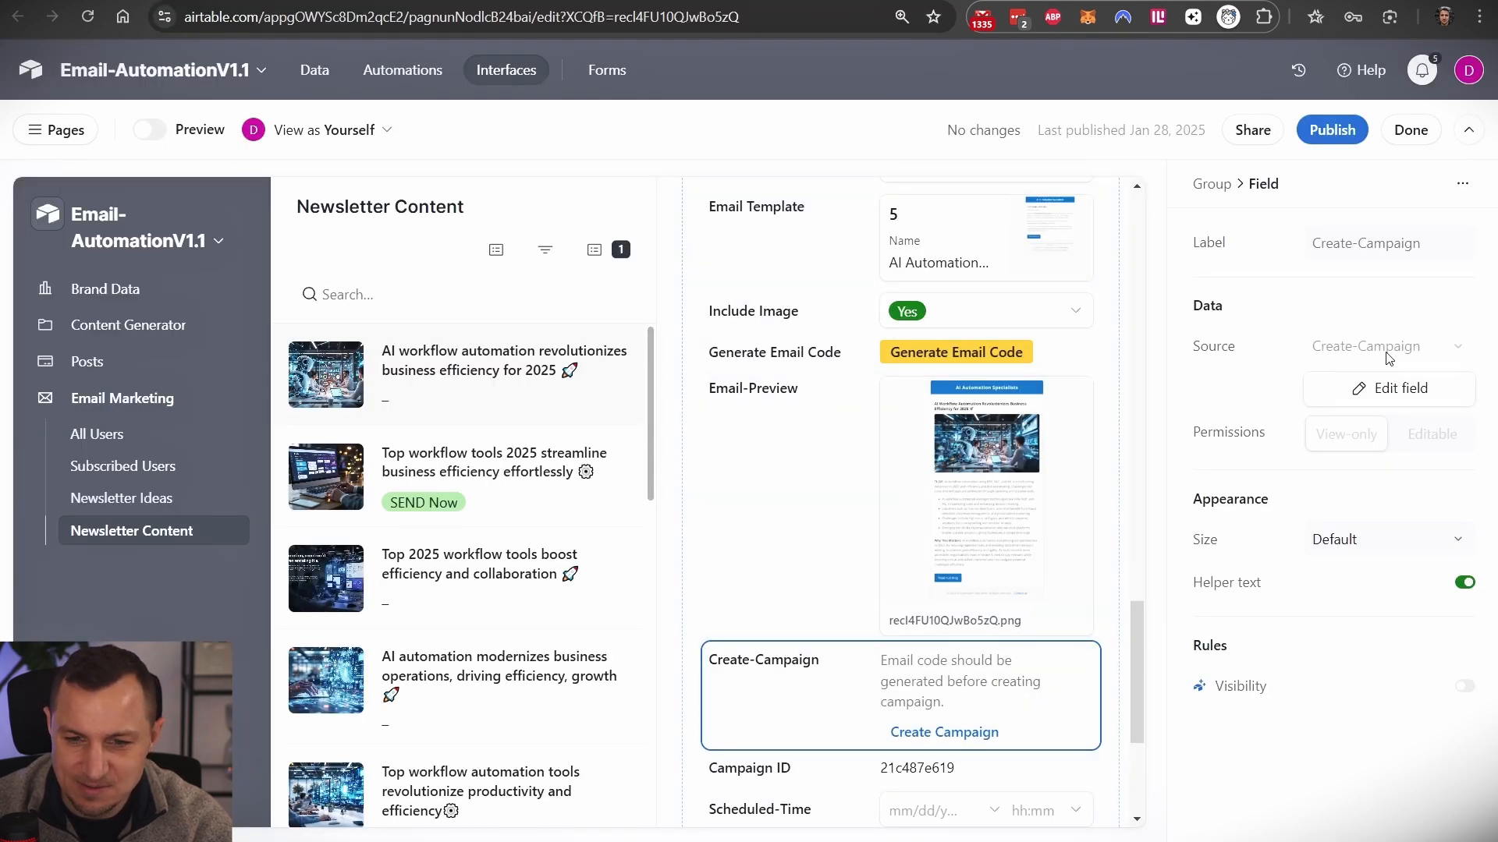
{"action": "left_click", "coordinate": [1382, 396]}
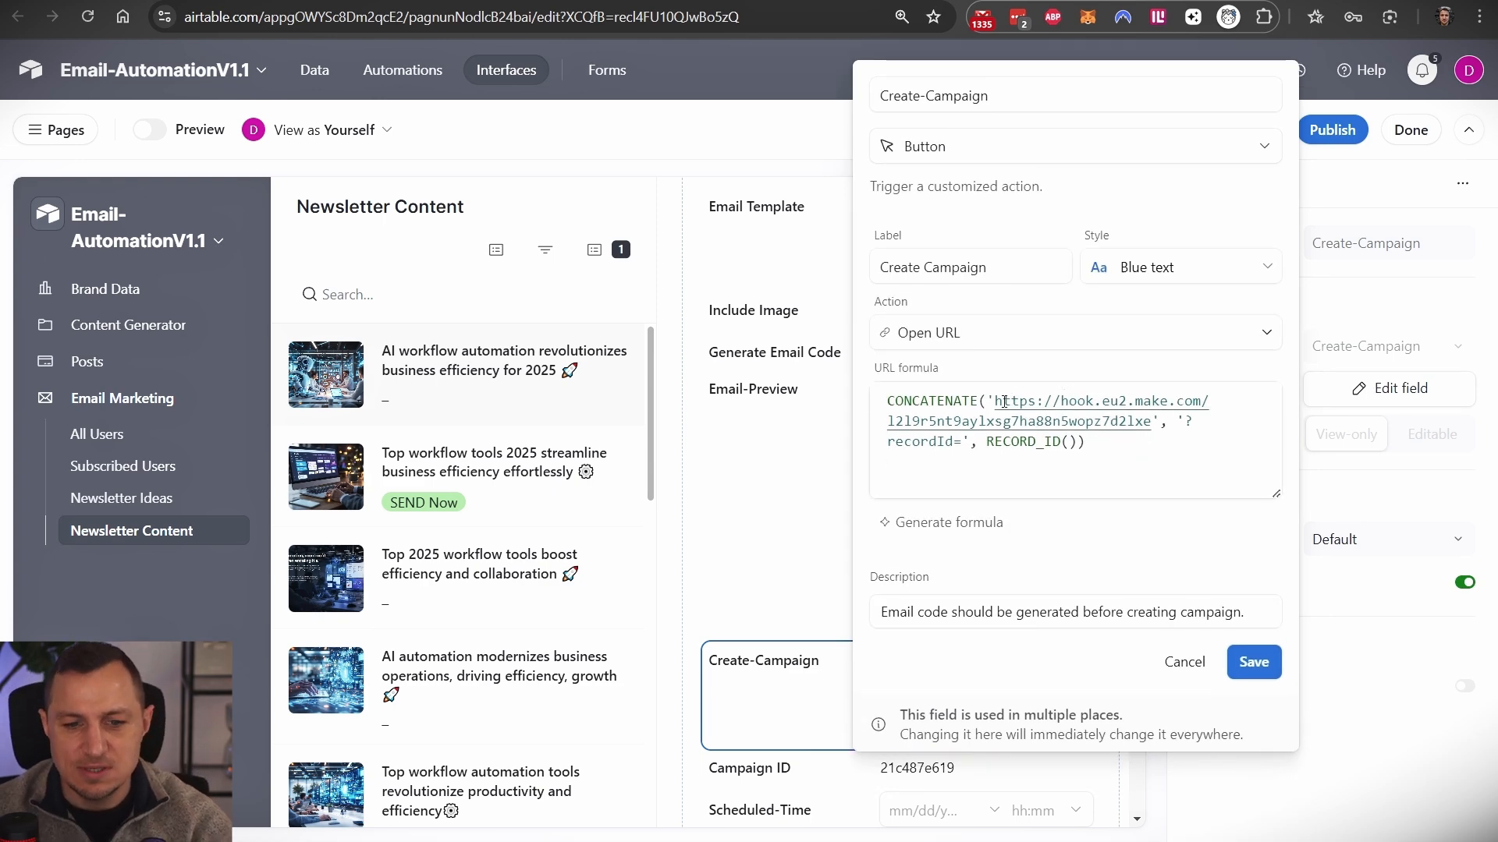
{"action": "left_click_drag", "start_coordinate": [995, 403], "coordinate": [1154, 421]}
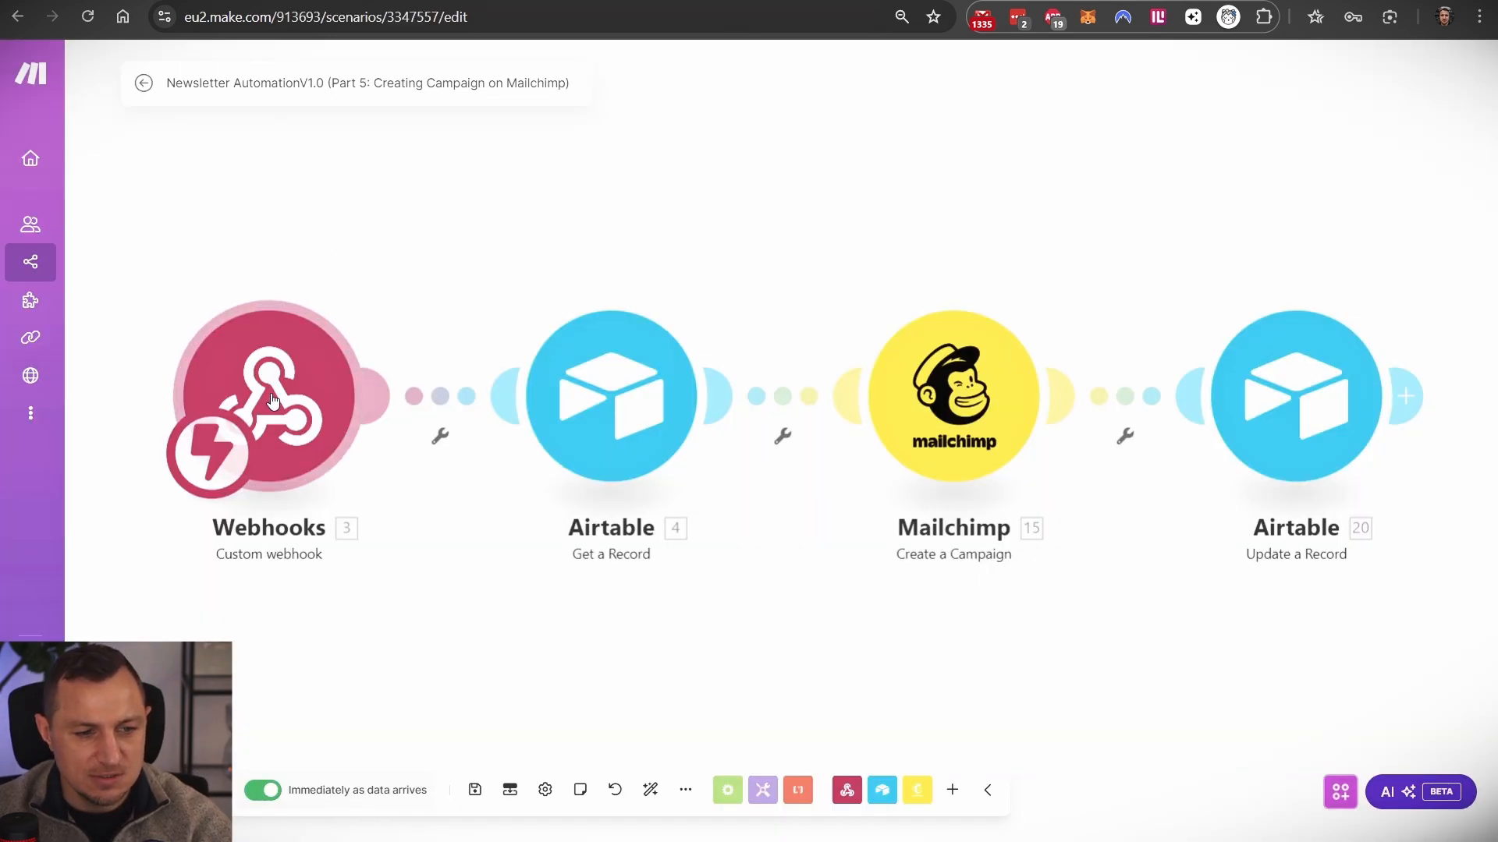
- Check the webhook trigger, then bring up the Airtable Get a Record module's settings
{"action": "left_click", "coordinate": [269, 391]}
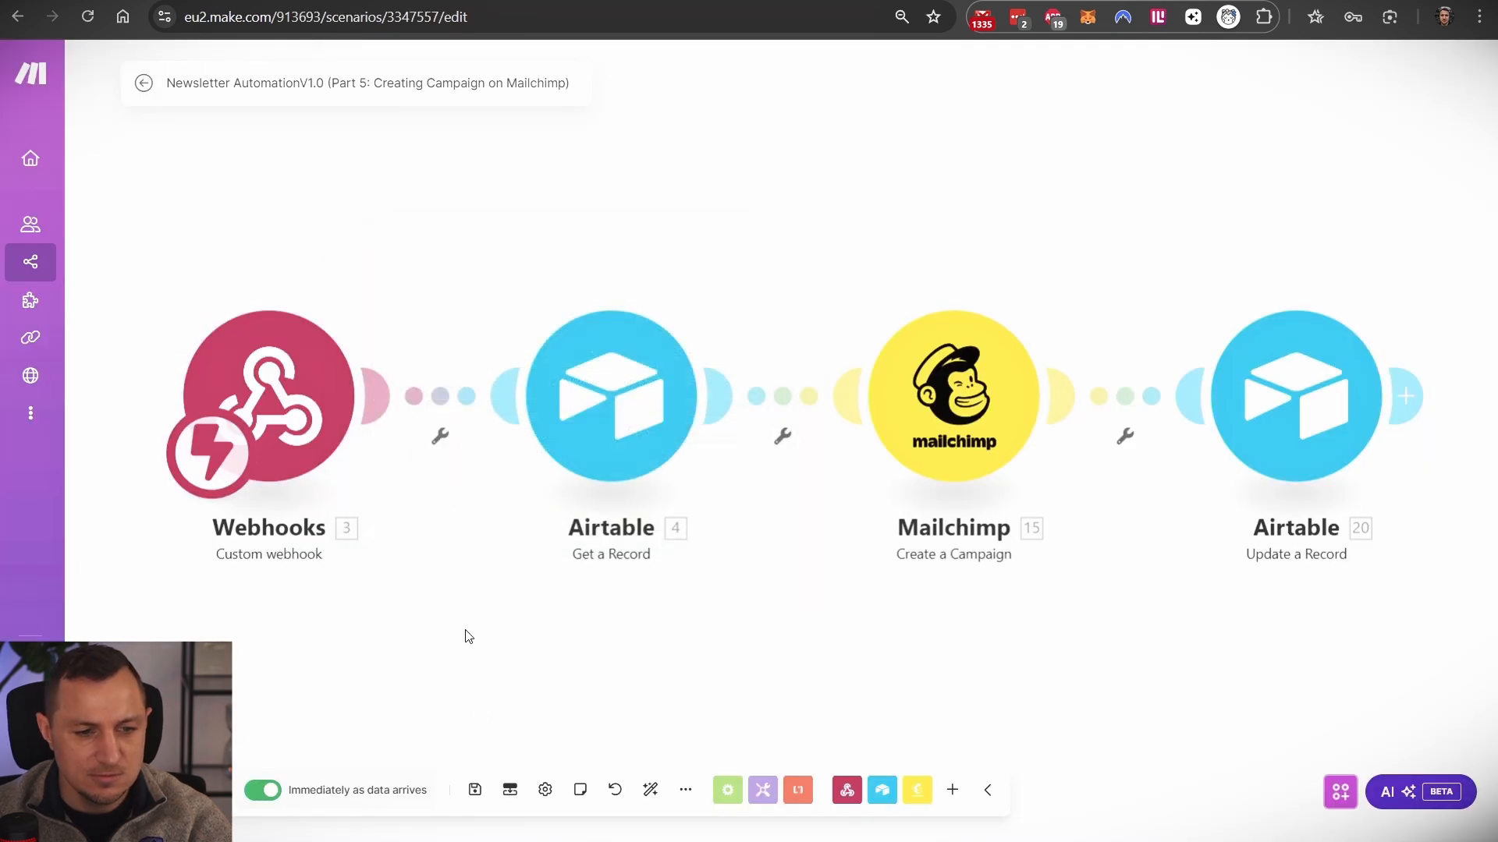
{"action": "left_click", "coordinate": [607, 400]}
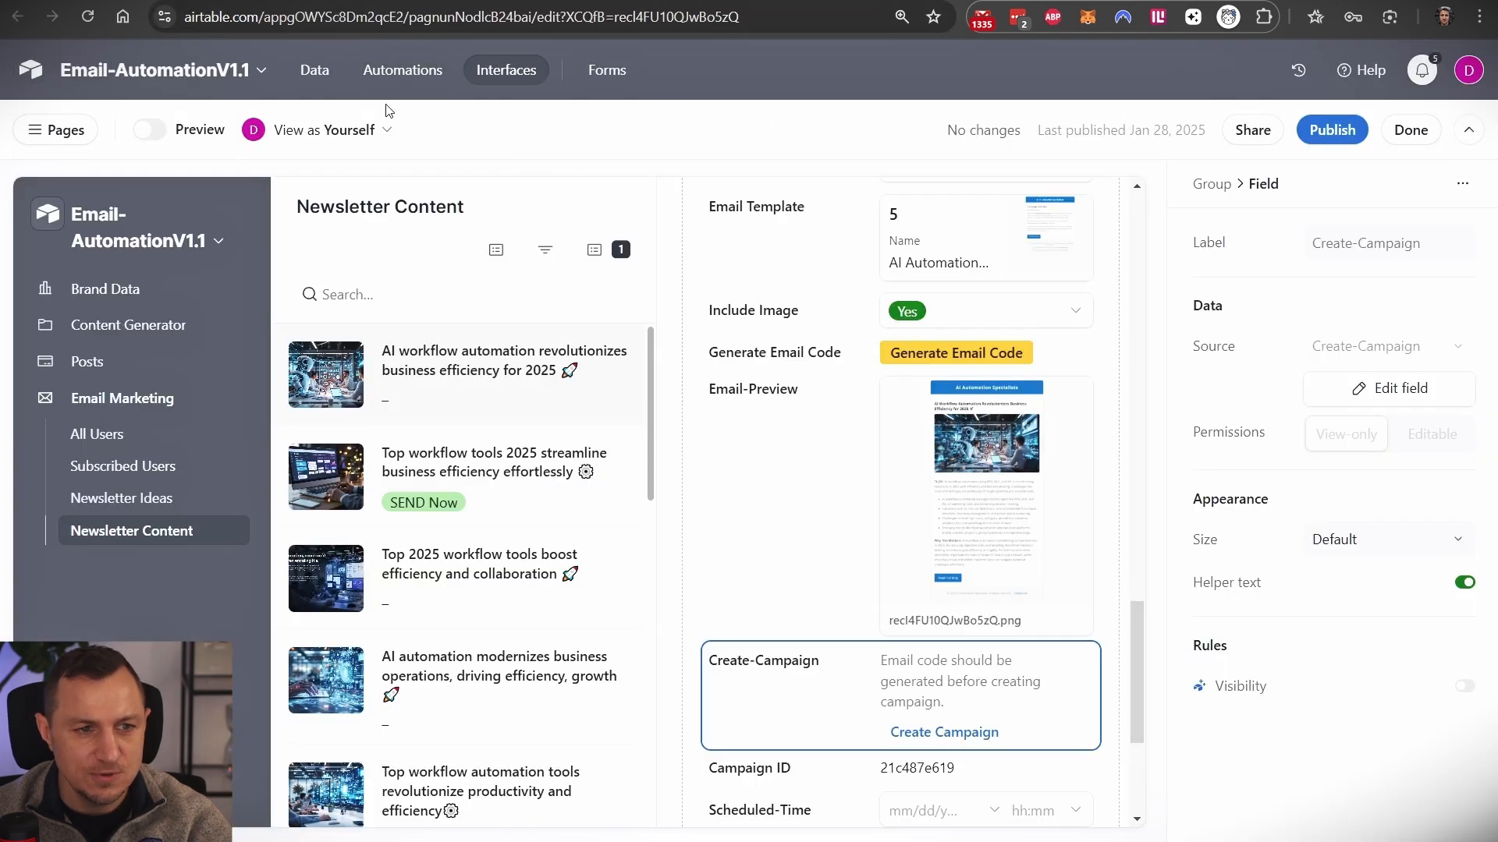
- Show the Newsletter Content table's grid, scrolled left to the Campaign ID column
{"action": "left_click", "coordinate": [315, 69]}
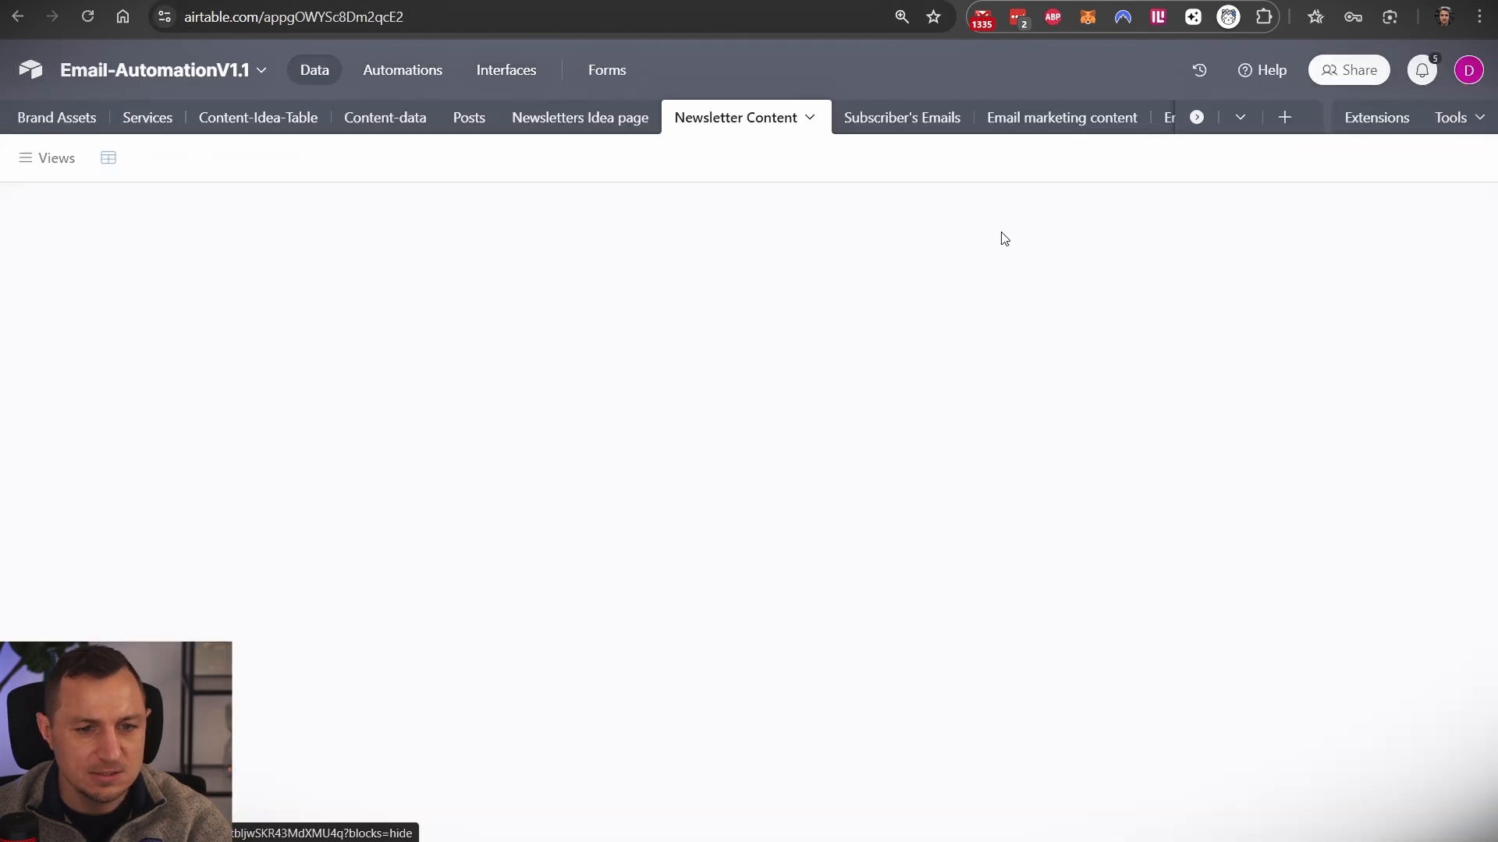
{"action": "scroll", "coordinate": [814, 376], "scroll_direction": "left", "scroll_amount": 10}
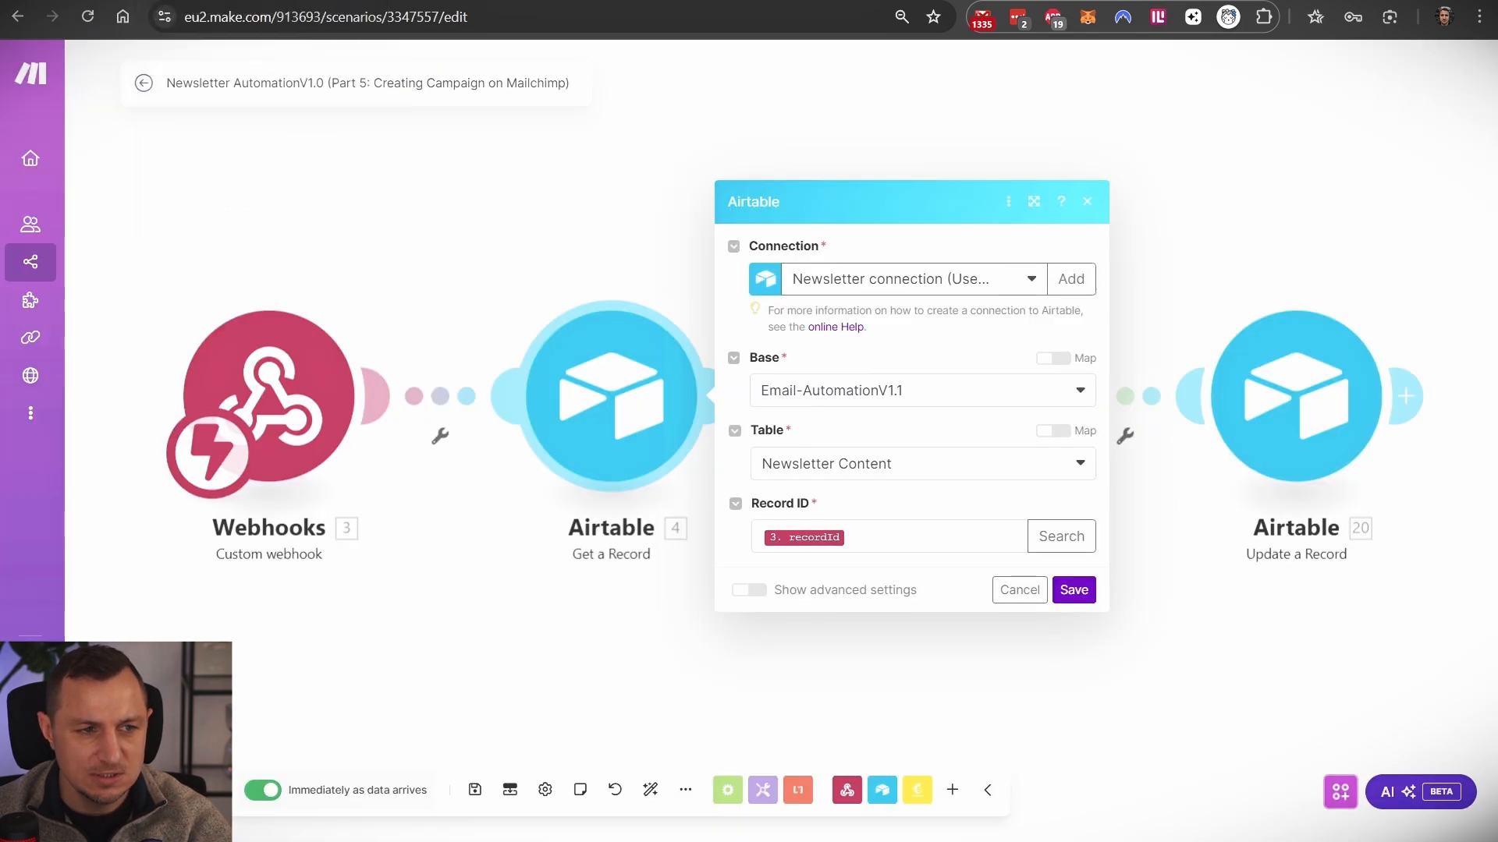
- Inspect the Mailchimp Create a Campaign module's Campaign Title, Subject Line and sender mappings
{"action": "left_click", "coordinate": [938, 400]}
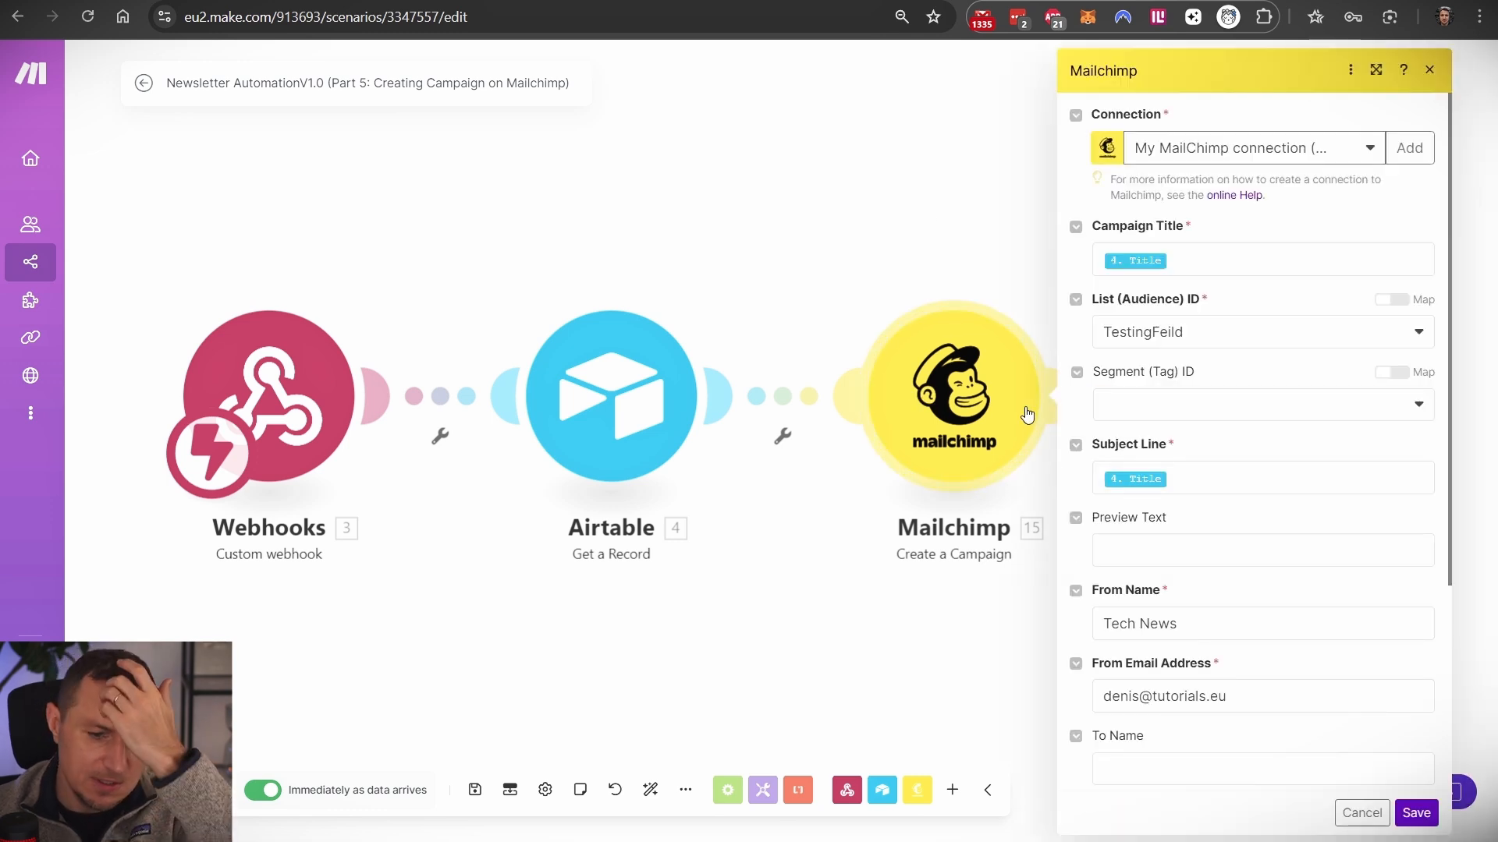
{"action": "triple_click", "coordinate": [1271, 691]}
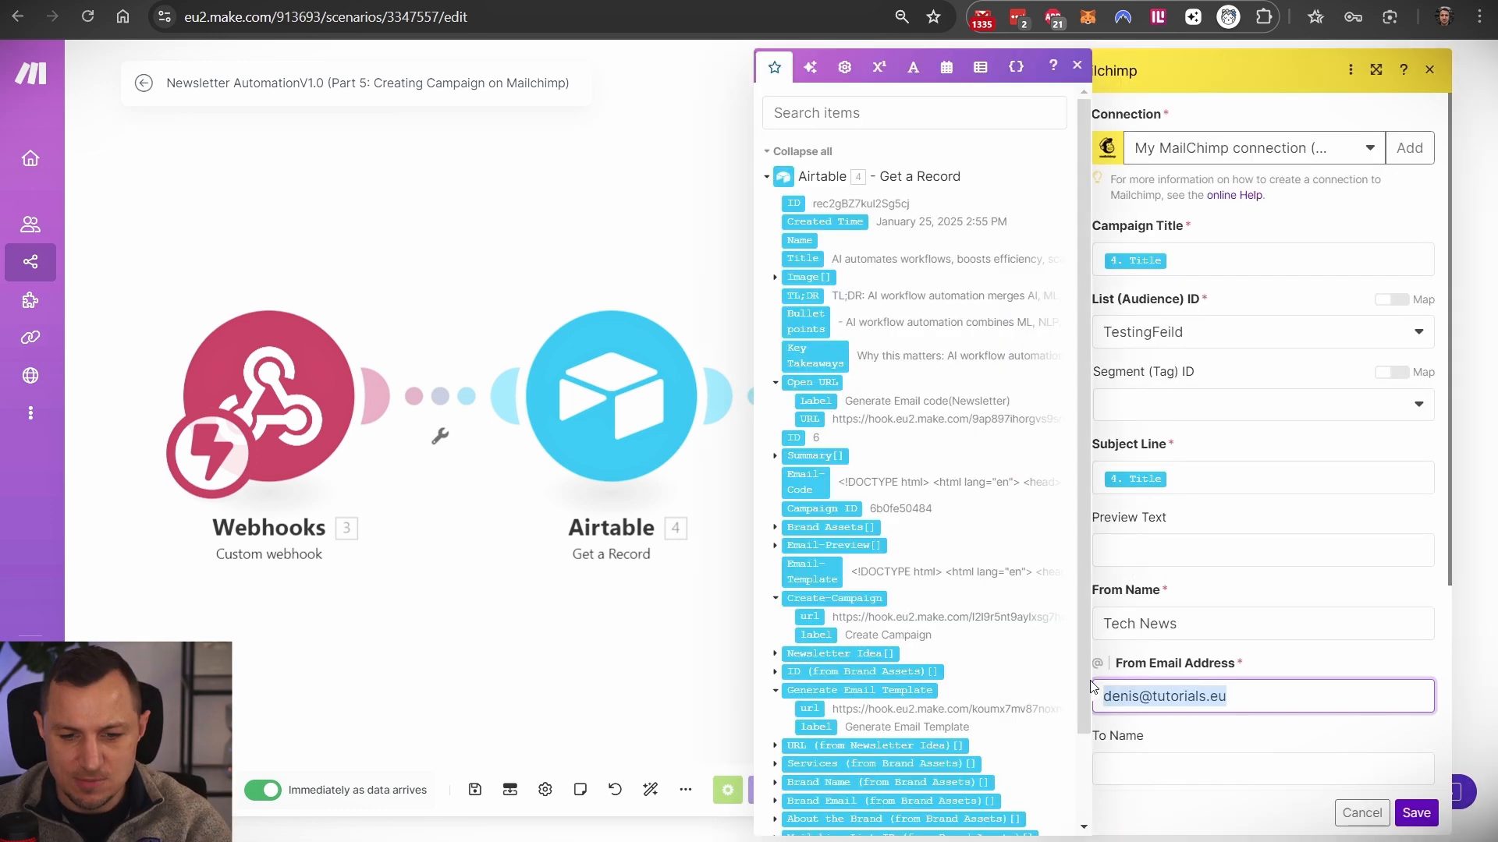
{"action": "left_click_drag", "start_coordinate": [1213, 256], "coordinate": [1092, 259]}
{"action": "left_click", "coordinate": [1212, 466]}
{"action": "scroll", "coordinate": [1162, 515], "scroll_direction": "down", "scroll_amount": 3}
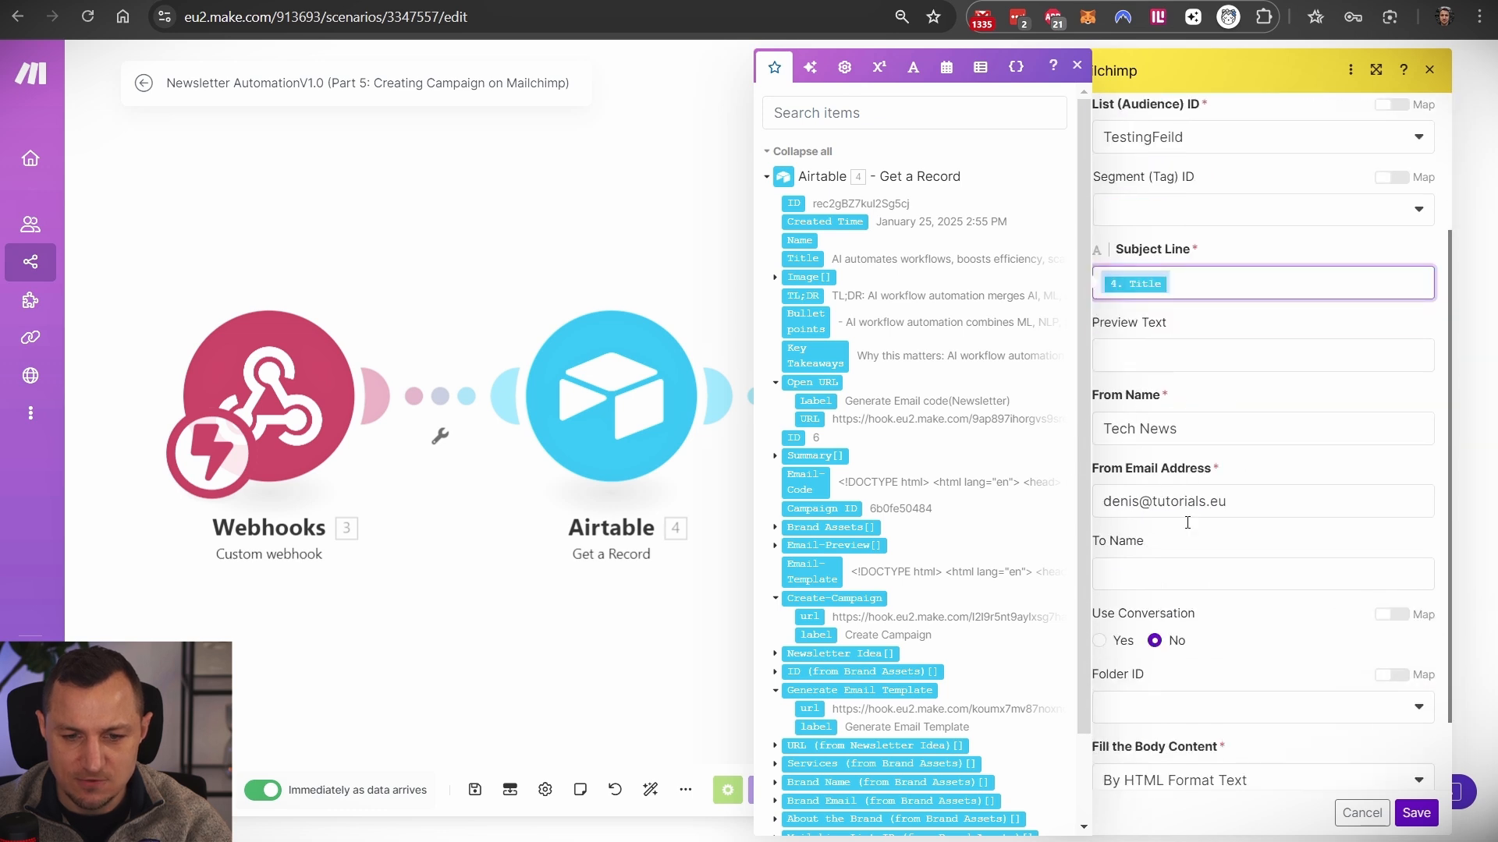
{"action": "scroll", "coordinate": [1189, 551], "scroll_direction": "down", "scroll_amount": 2}
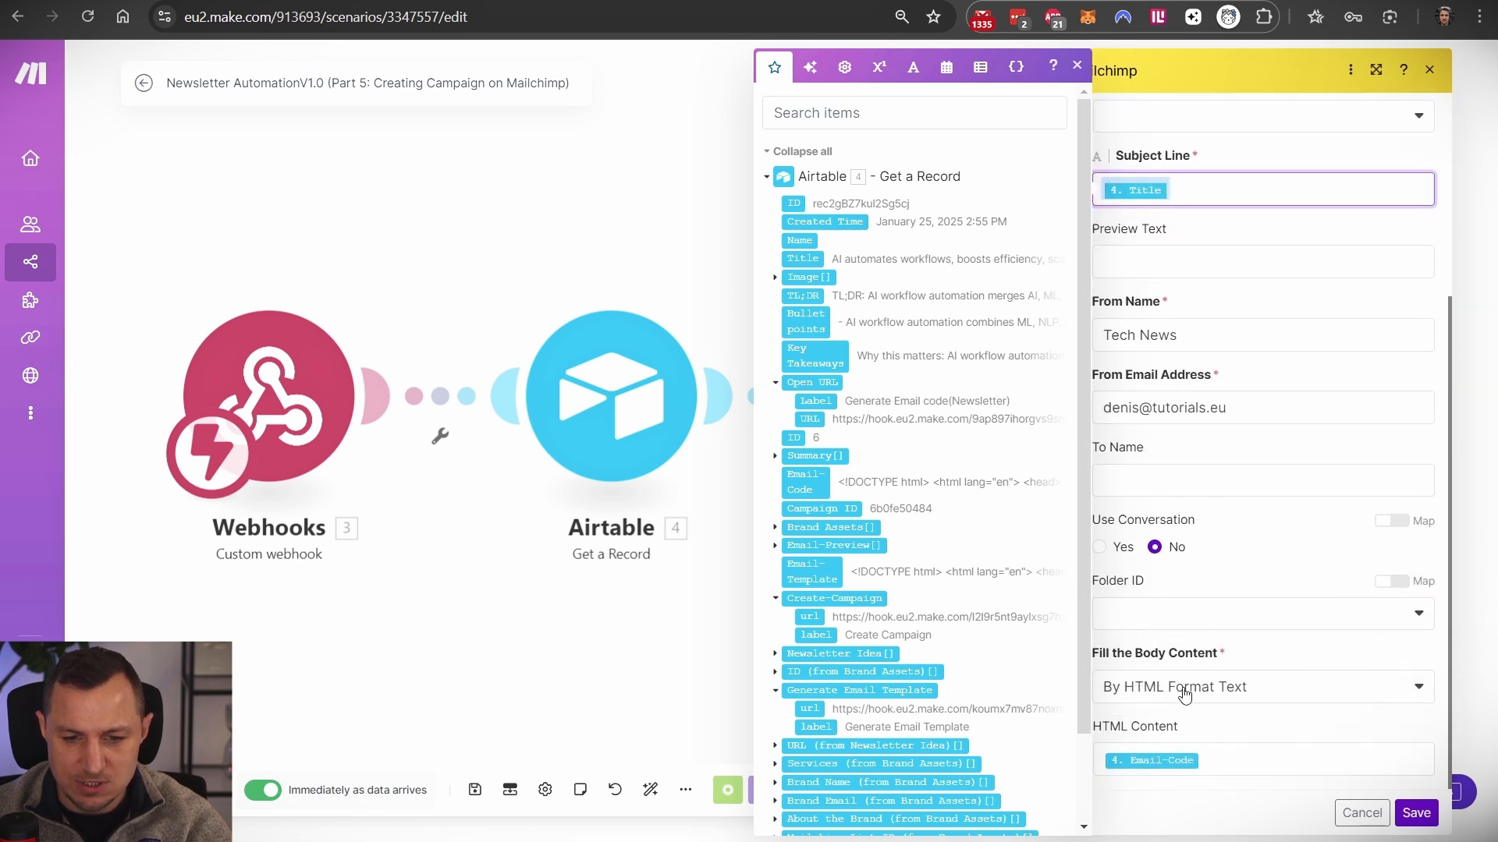
- Keep the body filled from HTML text and bring up mapping for HTML Content
{"action": "left_click", "coordinate": [1229, 688]}
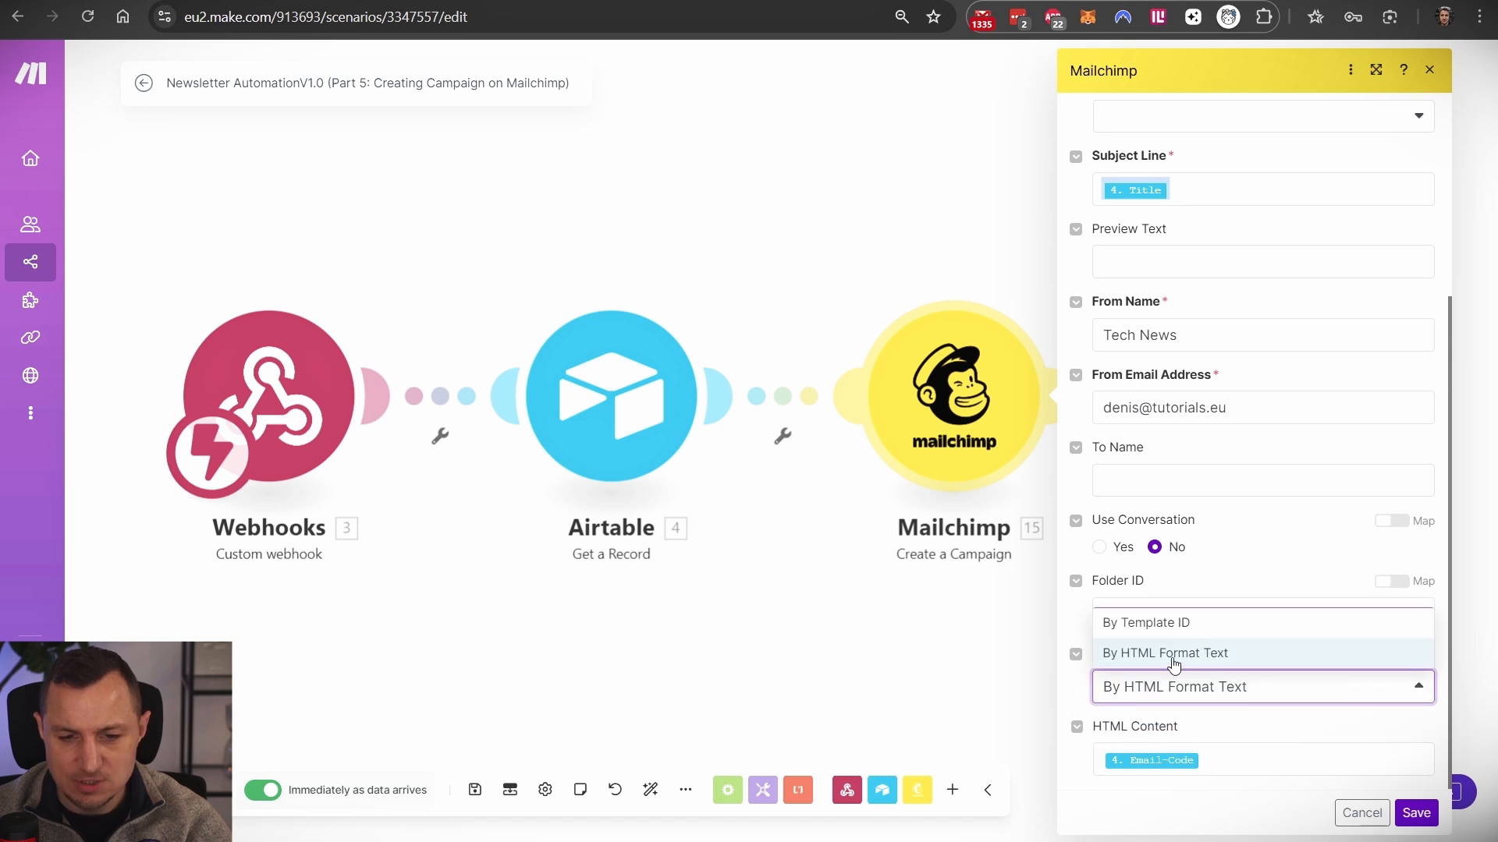
{"action": "left_click", "coordinate": [1183, 661]}
{"action": "left_click", "coordinate": [1268, 762]}
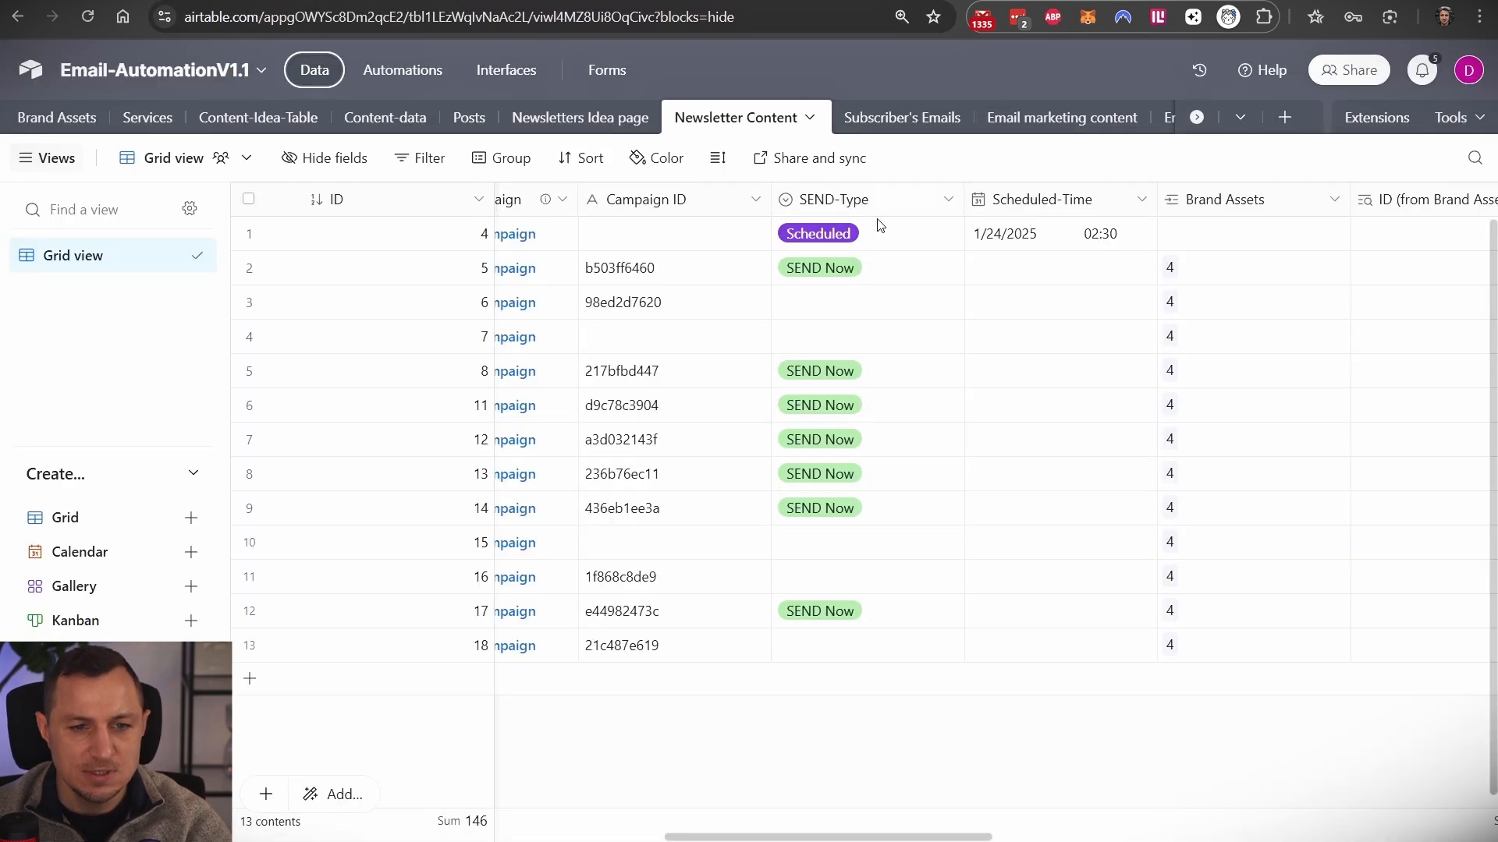
- Scroll to Email-Code and select the HTML code in row 3's cell
{"action": "scroll", "coordinate": [796, 278], "scroll_direction": "left", "scroll_amount": 5}
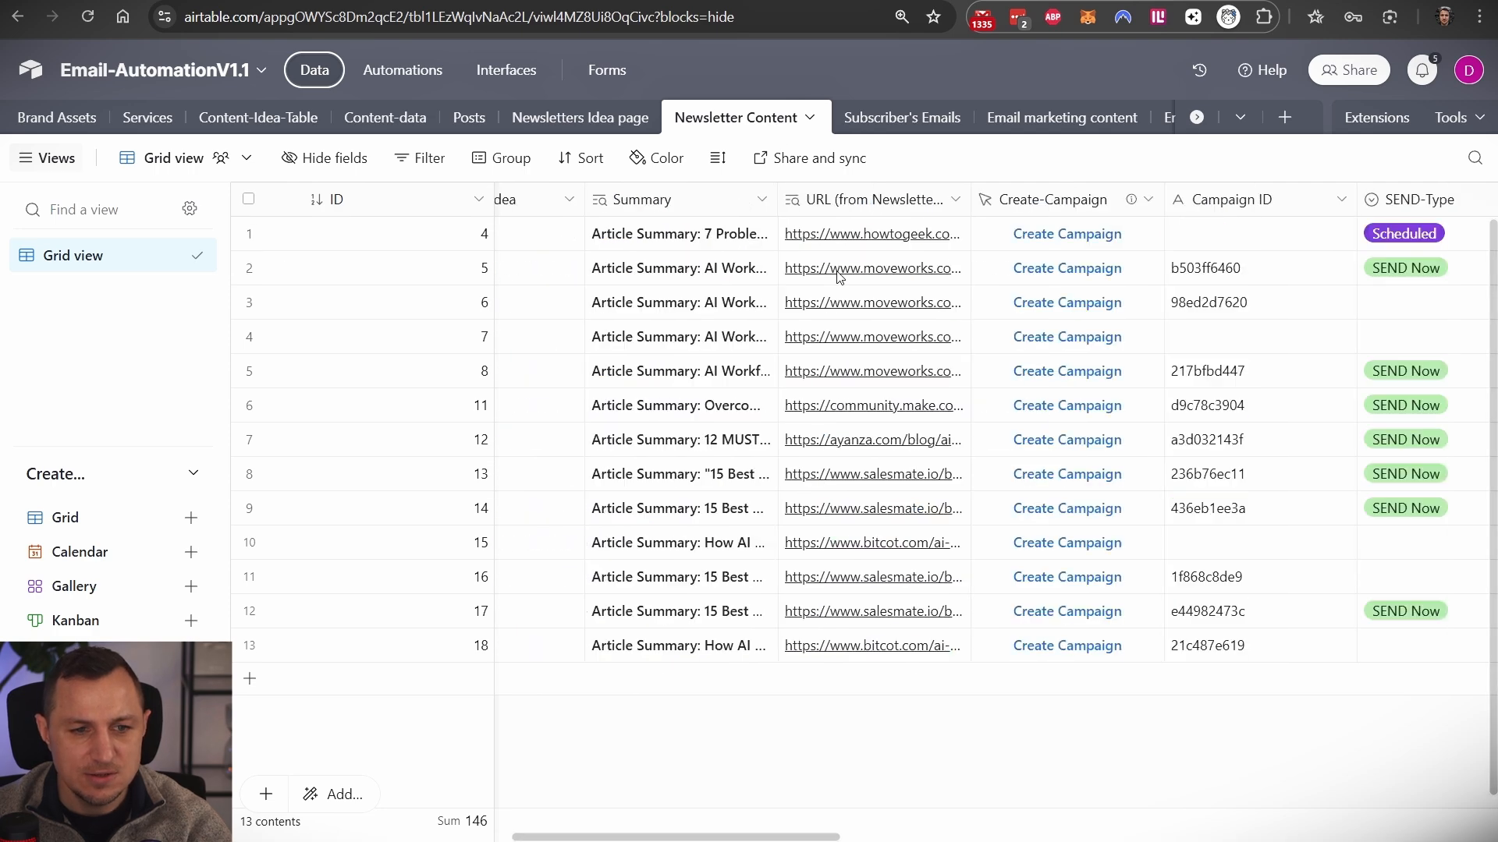
{"action": "scroll", "coordinate": [837, 275], "scroll_direction": "left", "scroll_amount": 5}
{"action": "scroll", "coordinate": [880, 428], "scroll_direction": "right", "scroll_amount": 6}
{"action": "scroll", "coordinate": [880, 428], "scroll_direction": "right", "scroll_amount": 10}
{"action": "left_click", "coordinate": [911, 300]}
{"action": "triple_click", "coordinate": [913, 302]}
{"action": "left_click", "coordinate": [896, 348]}
{"action": "key", "text": "ctrl+a"}
- Expand row 3's Email-Code cell, read through the full HTML, then move to Mailchimp
{"action": "left_click", "coordinate": [1035, 301]}
{"action": "key", "text": "ctrl+a"}
{"action": "scroll", "coordinate": [593, 437], "scroll_direction": "down", "scroll_amount": 10}
{"action": "scroll", "coordinate": [787, 475], "scroll_direction": "down", "scroll_amount": 10}
{"action": "key", "text": "ctrl+Tab"}
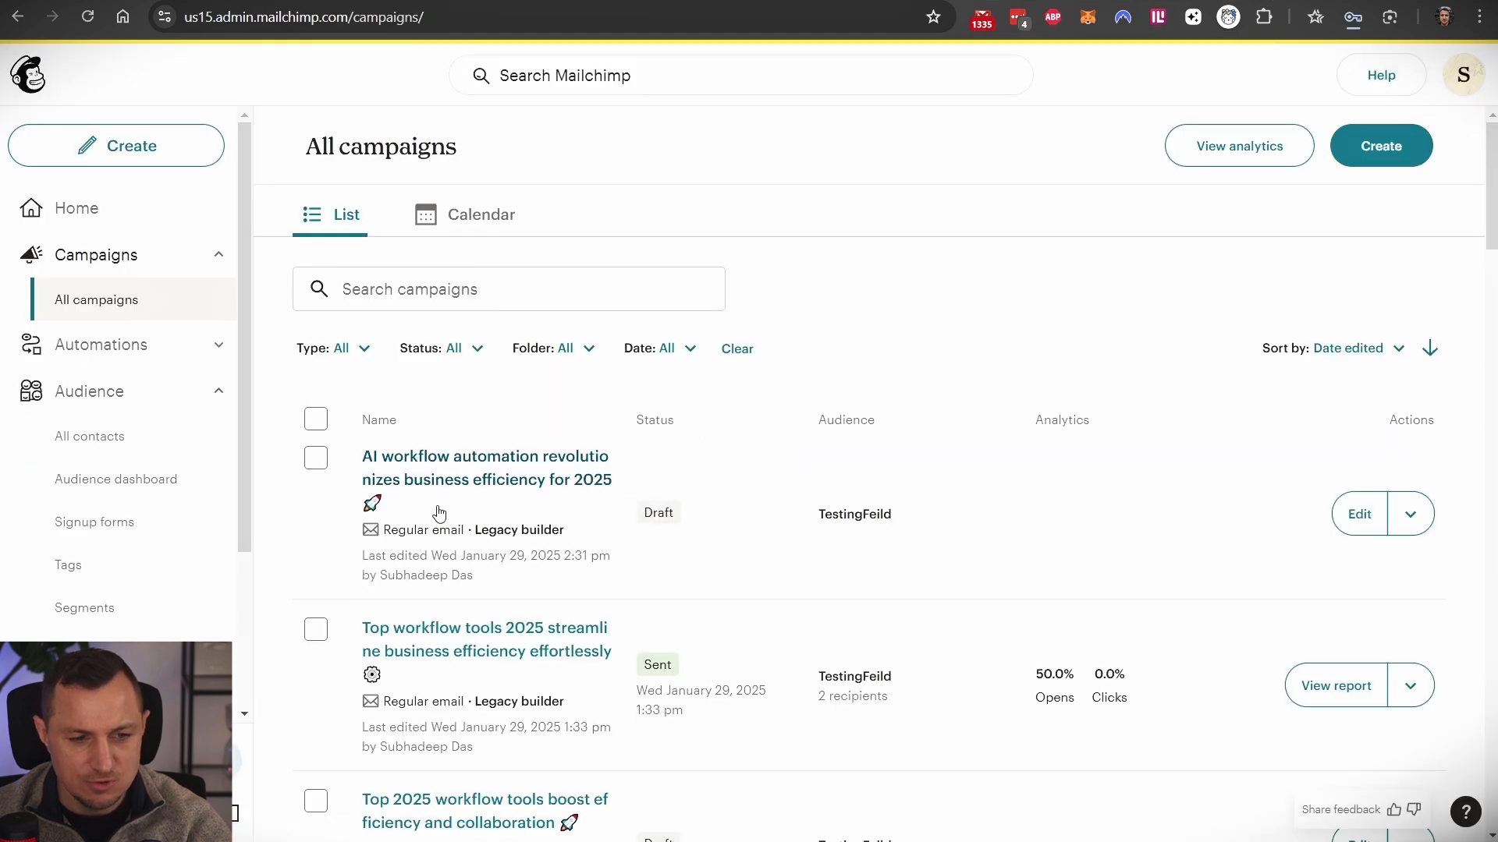
- Check the draft AI workflow automation campaign, then open Make's Update a Record module
{"action": "left_click", "coordinate": [465, 465]}
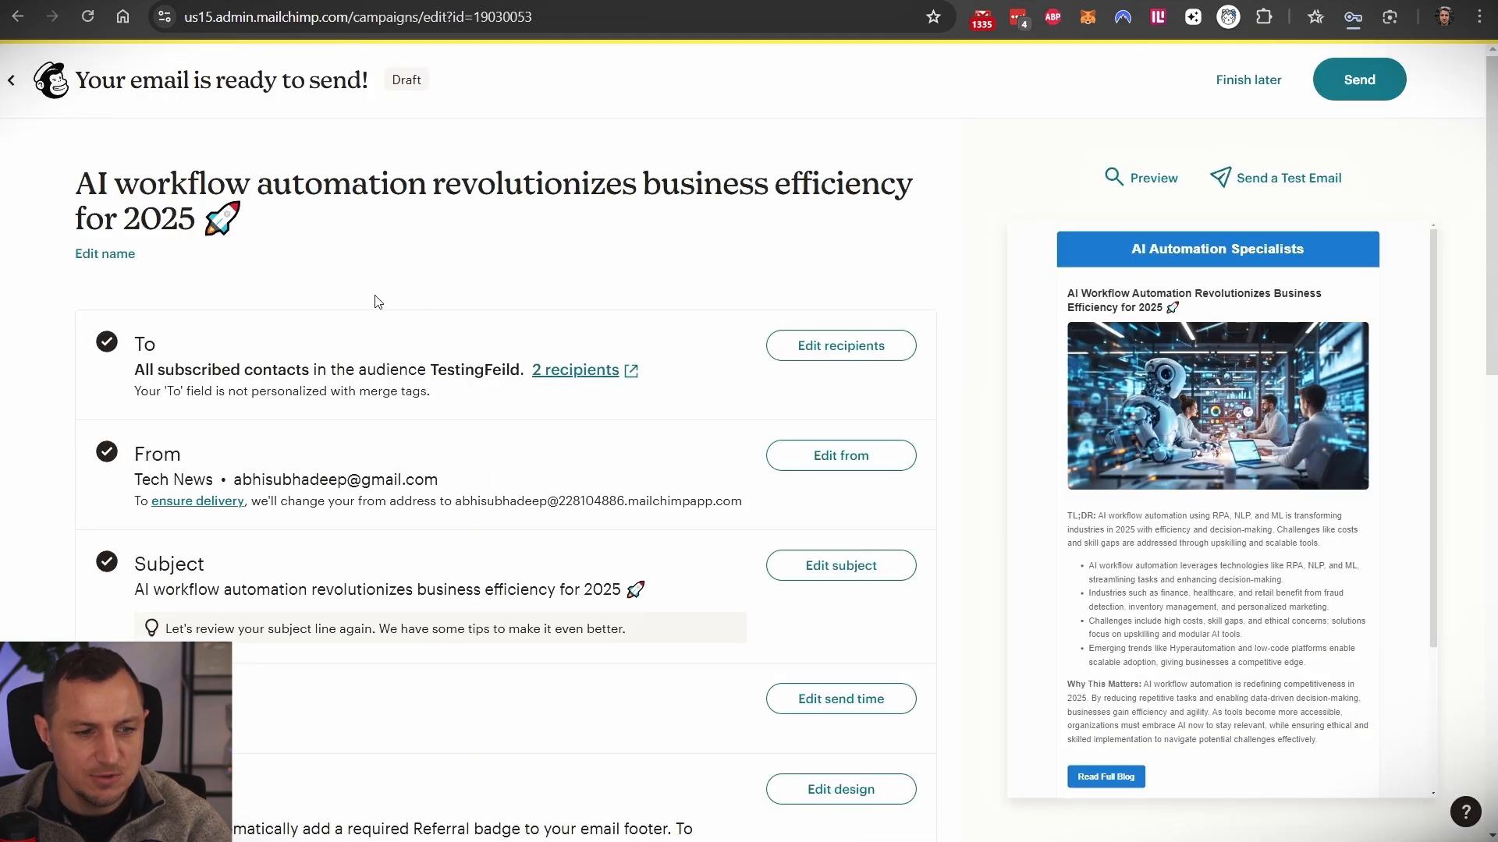
{"action": "key", "text": "alt+Left"}
{"action": "key", "text": "ctrl+Tab"}
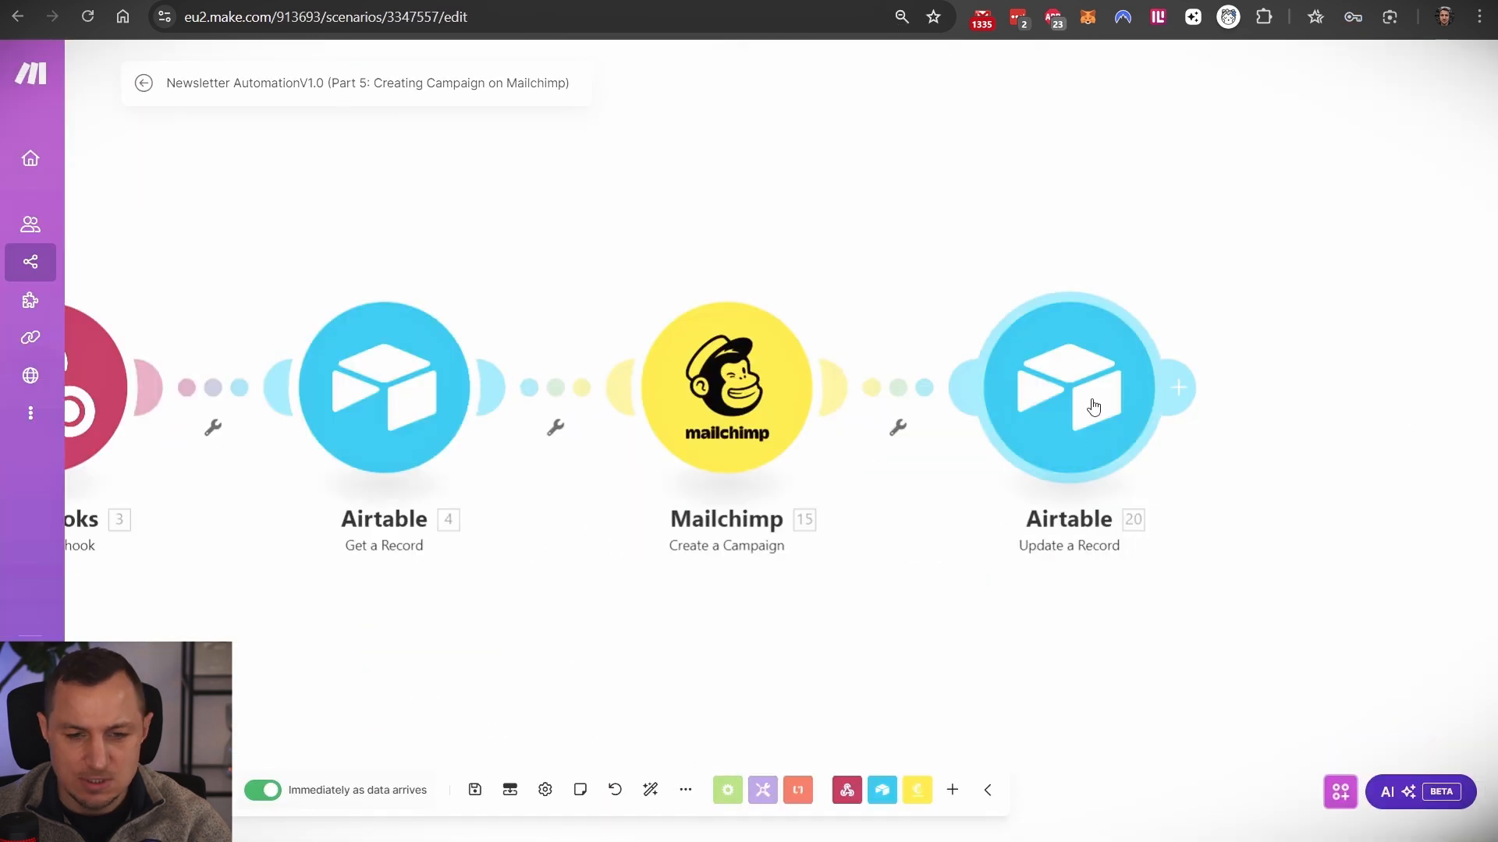
{"action": "left_click", "coordinate": [1092, 407]}
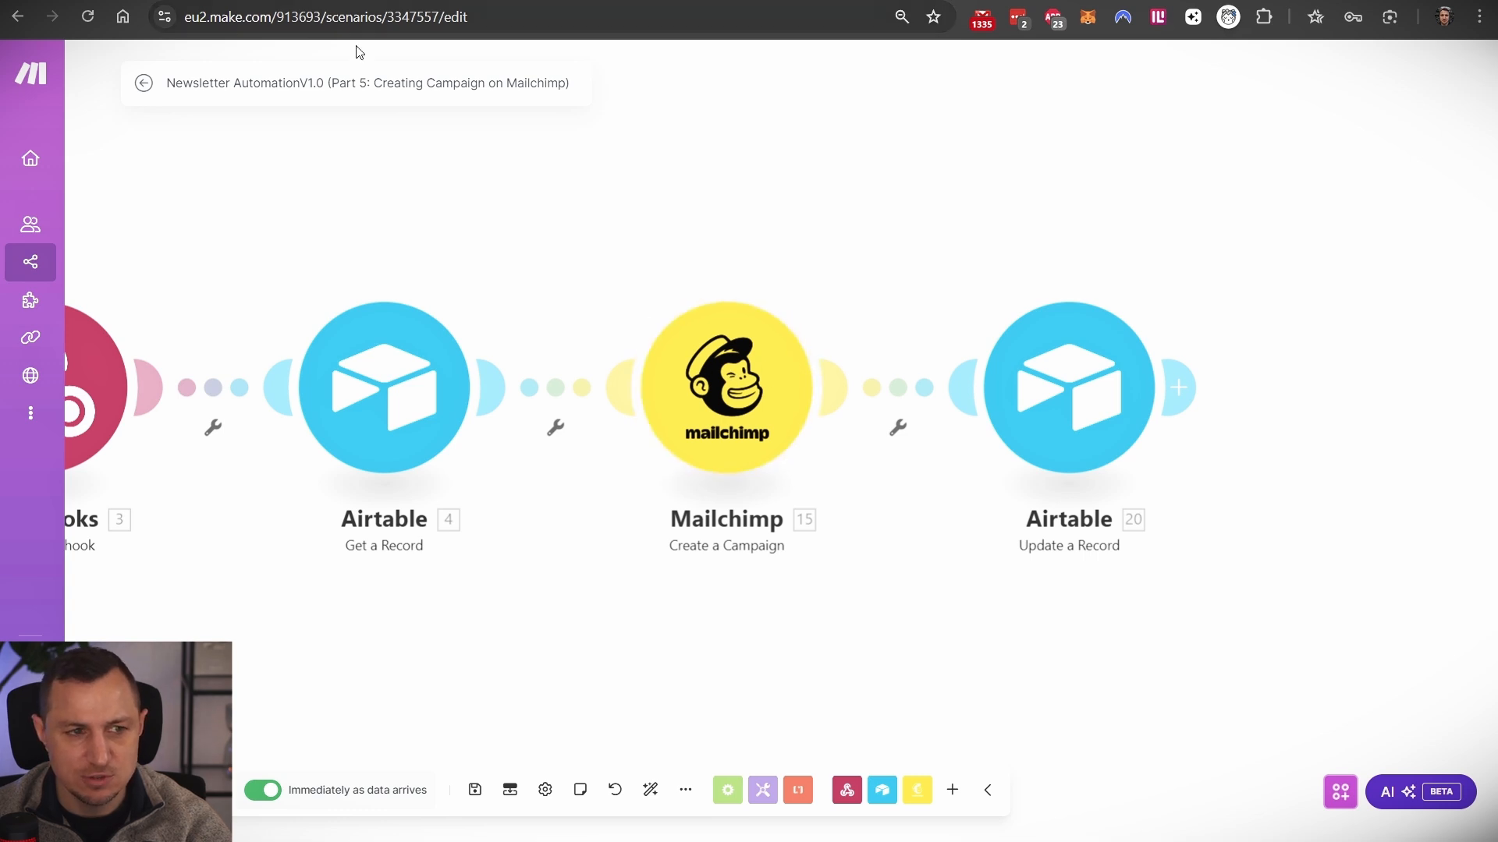
- In the 2:31:49 PM run's details, locate Mailchimp's returned Campaign ID 21c487e619
{"action": "left_click", "coordinate": [141, 85]}
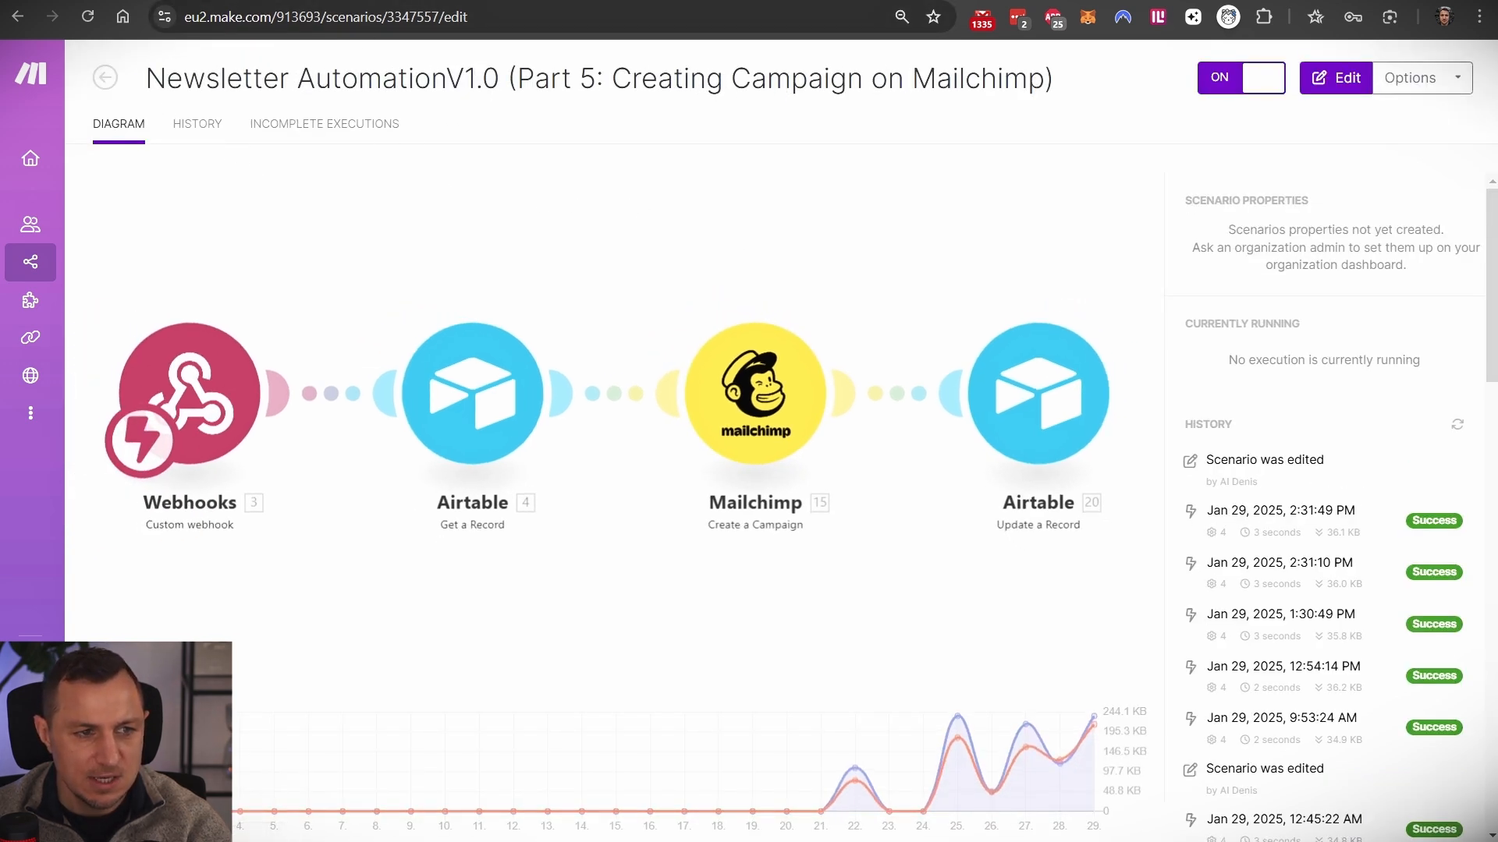
{"action": "key", "text": "ctrl+Tab"}
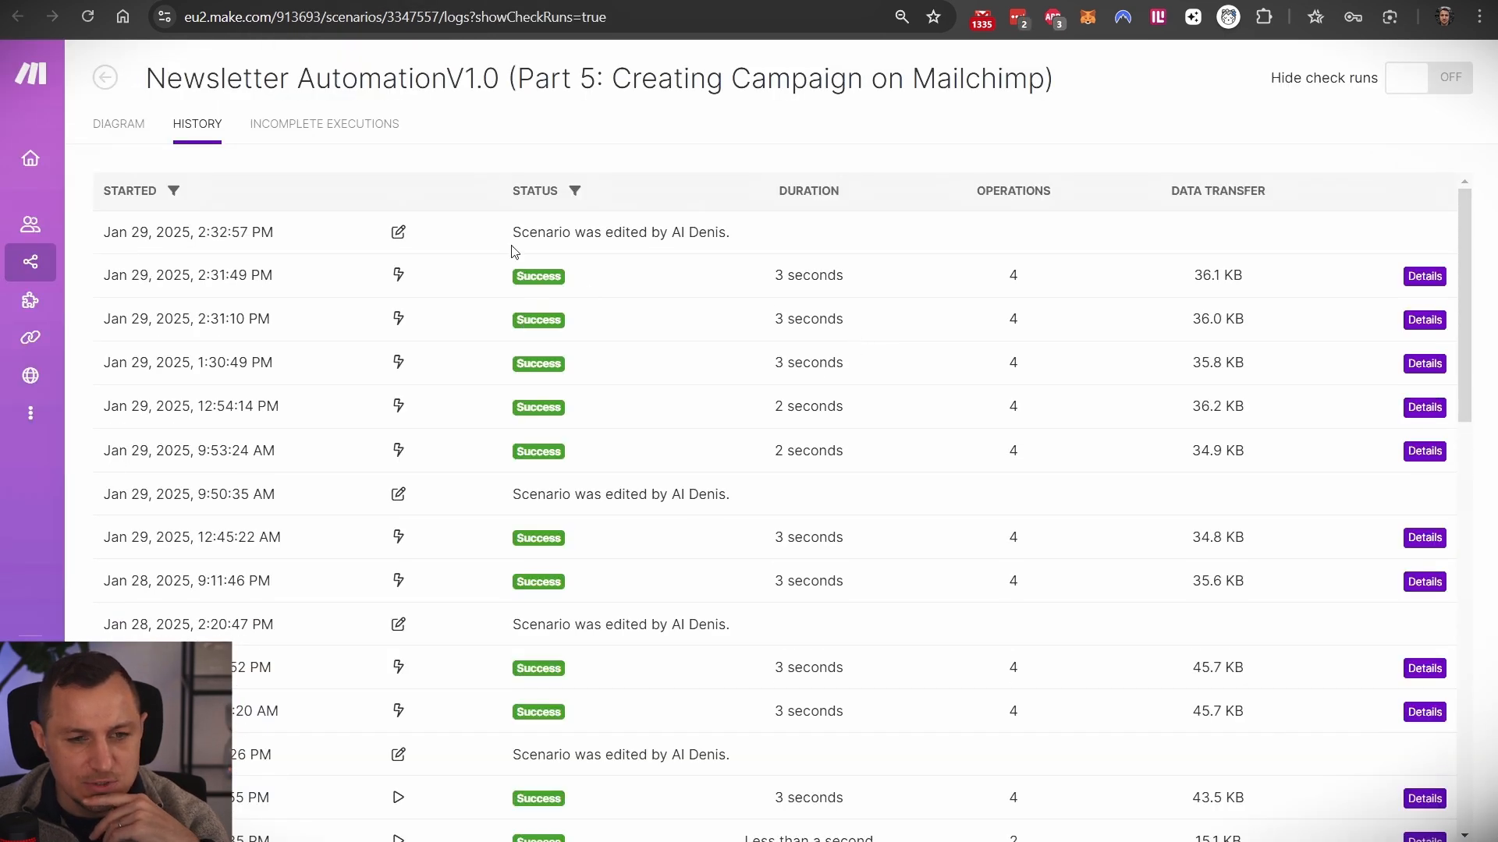
{"action": "left_click", "coordinate": [1425, 277]}
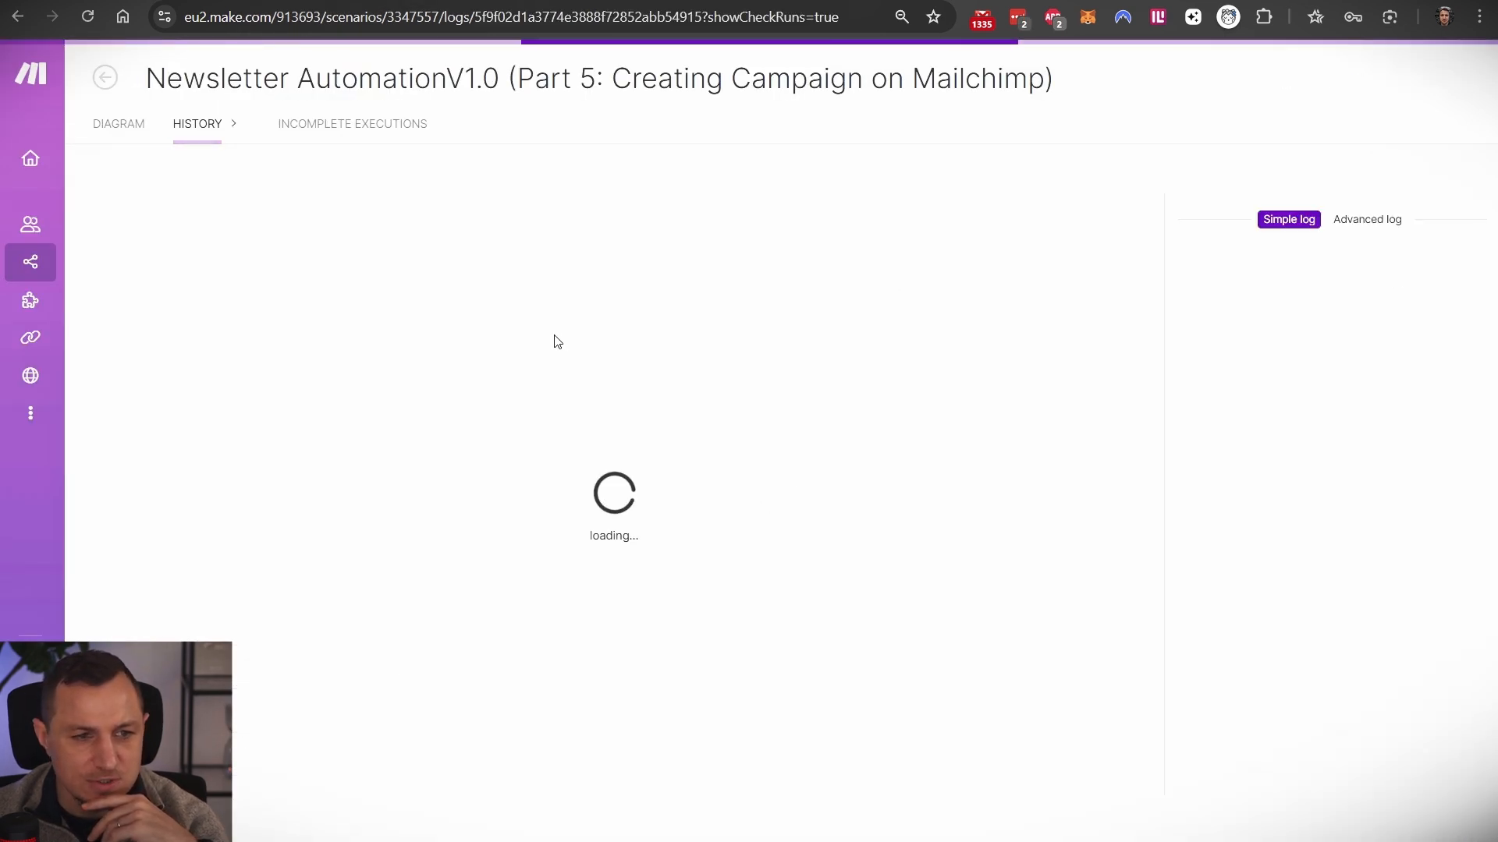
{"action": "left_click", "coordinate": [841, 380]}
{"action": "scroll", "coordinate": [996, 533], "scroll_direction": "down", "scroll_amount": 1}
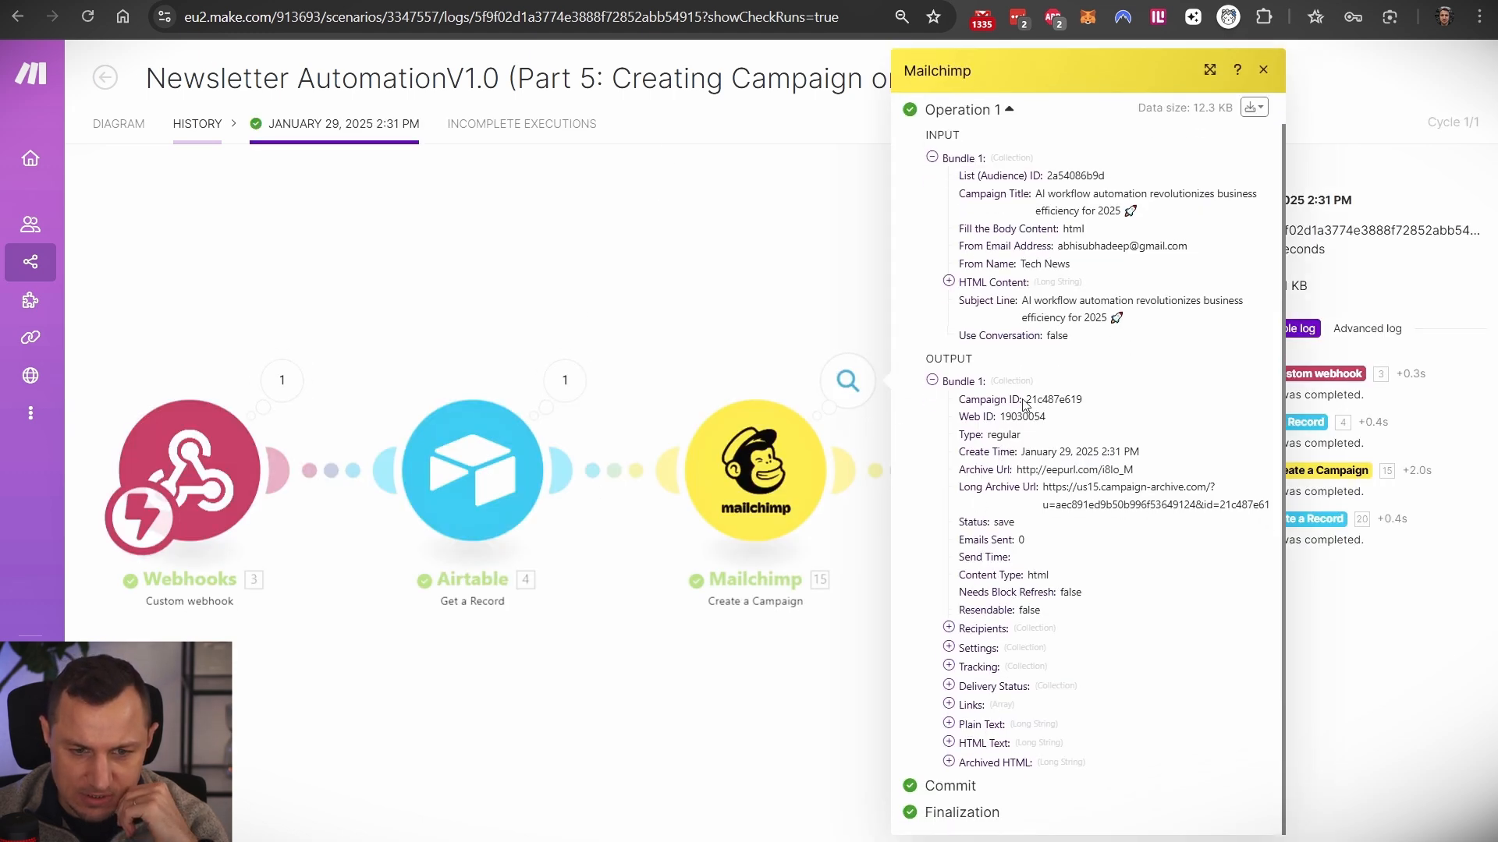
{"action": "left_click_drag", "start_coordinate": [1023, 403], "coordinate": [1086, 403]}
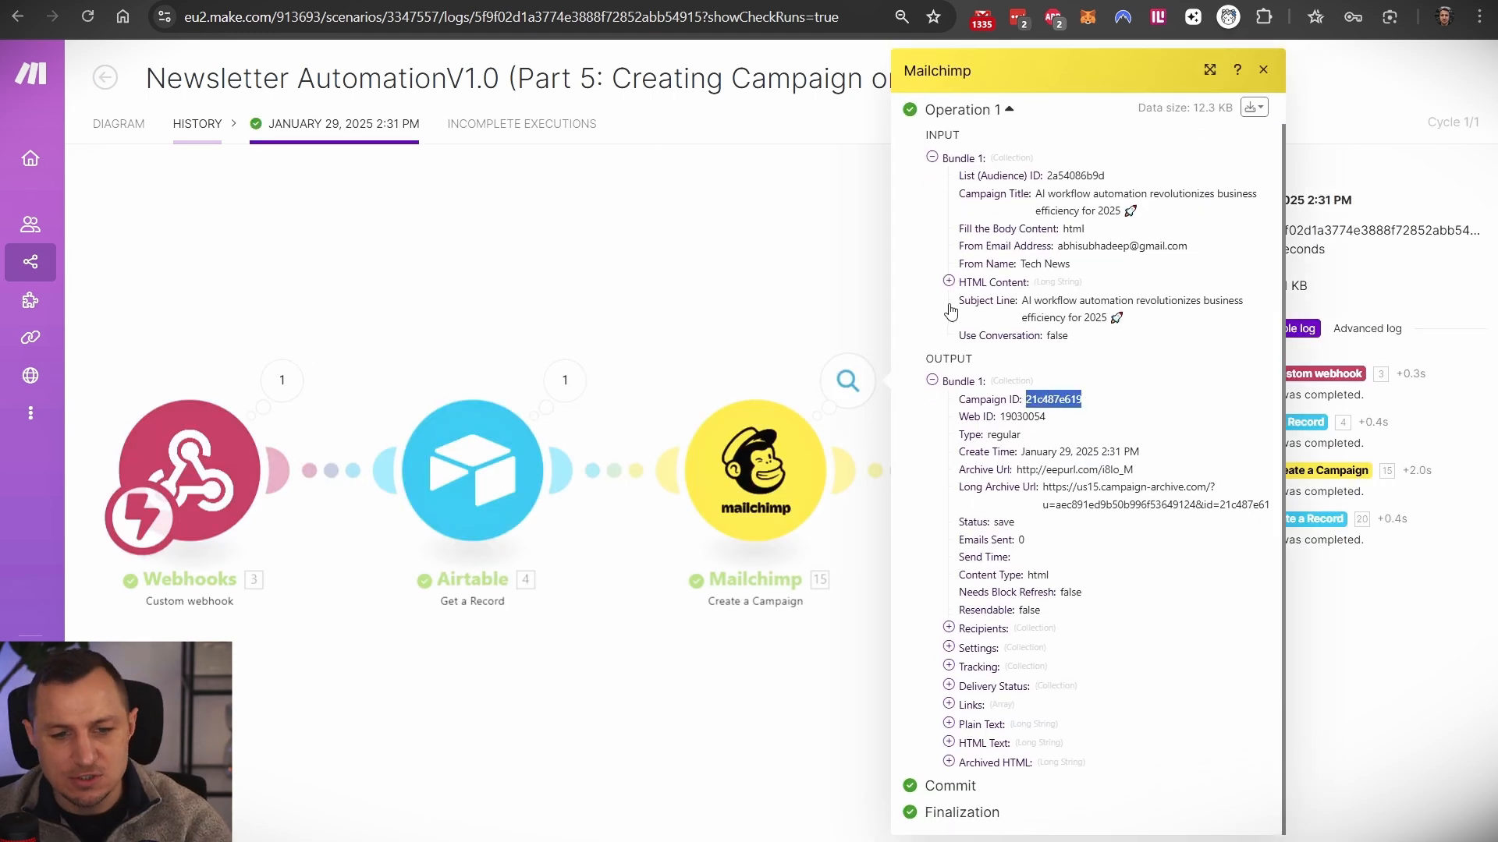
- Review the Update a Record module's Campaign ID mapping in the editor, then return to Airtable
{"action": "key", "text": "ctrl+Tab"}
{"action": "left_click", "coordinate": [1080, 394]}
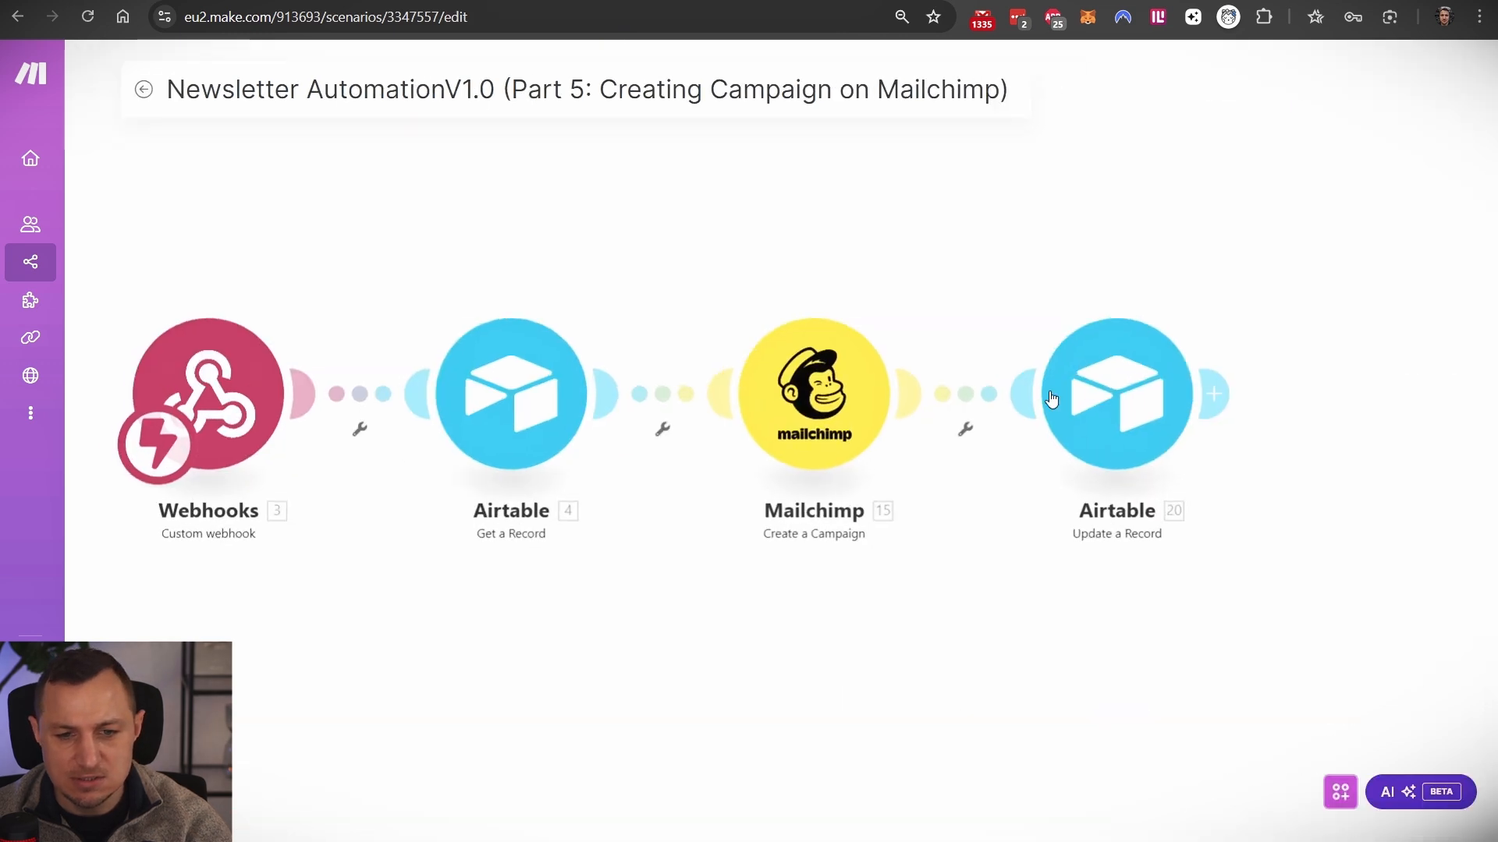
{"action": "left_click", "coordinate": [1362, 438]}
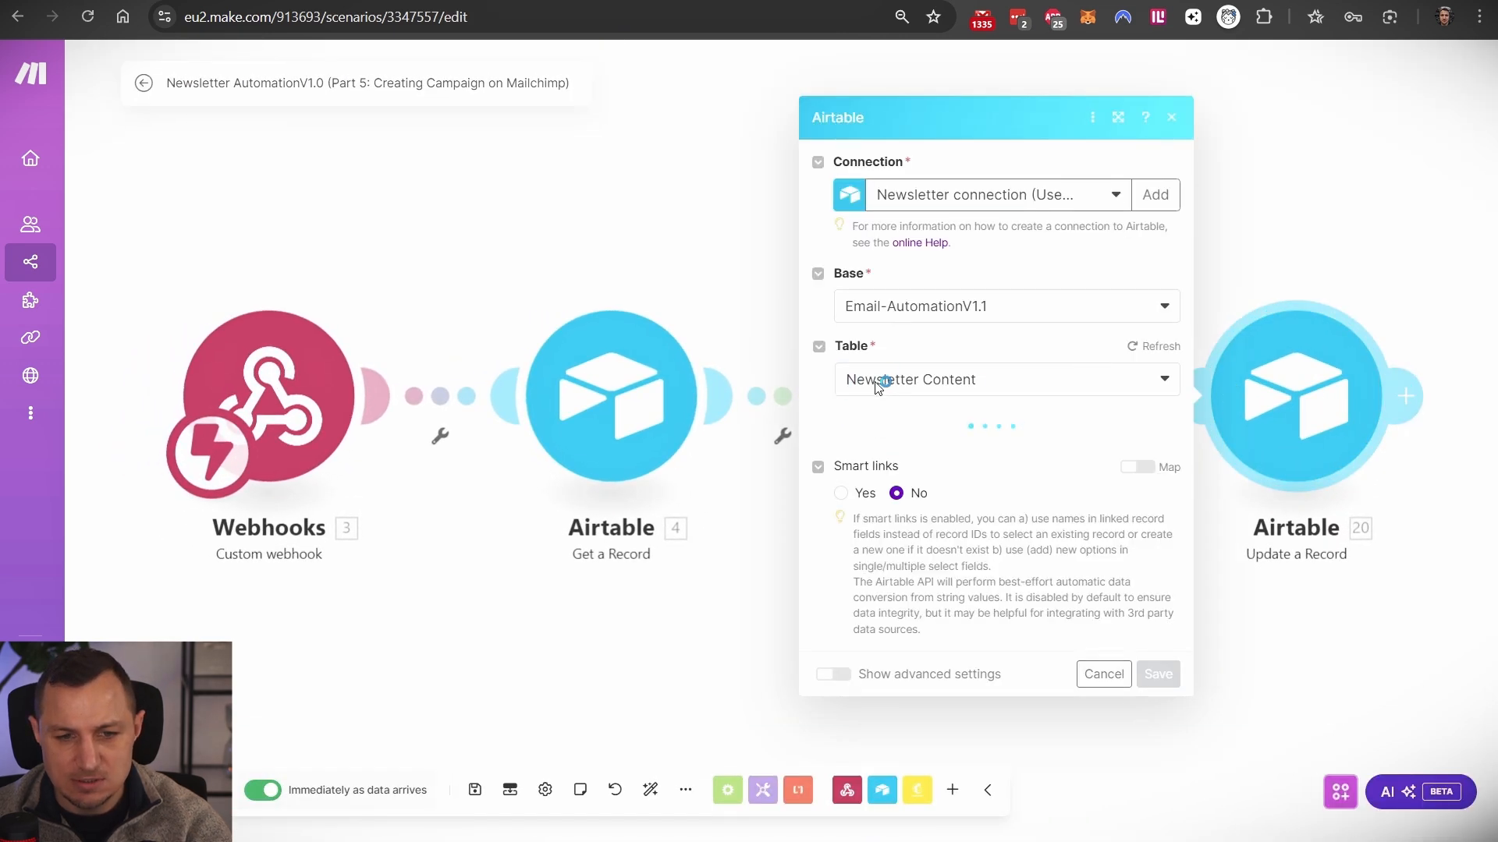
{"action": "scroll", "coordinate": [990, 468], "scroll_direction": "down", "scroll_amount": 8}
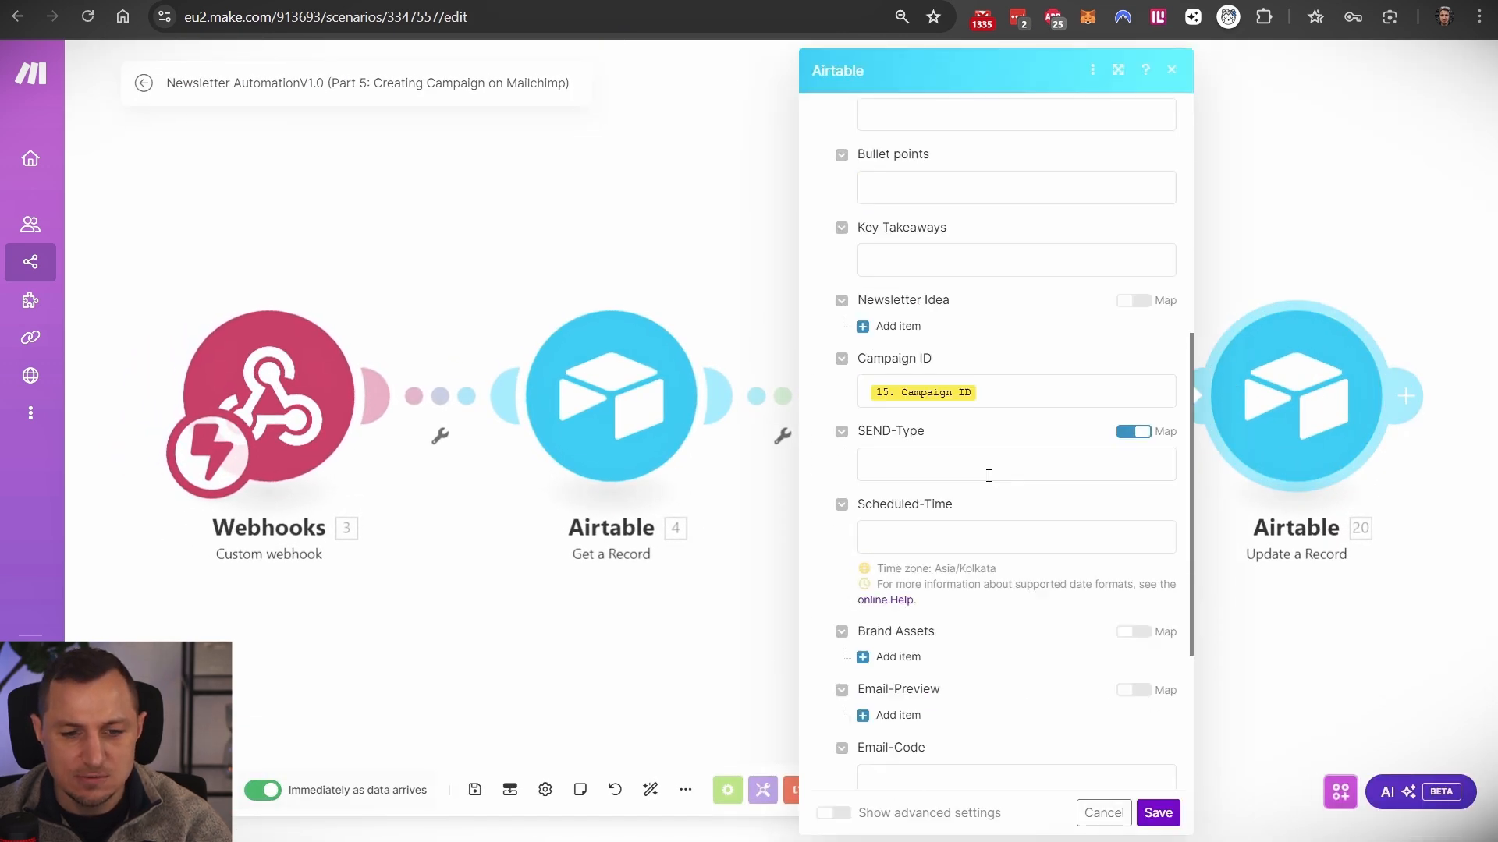
{"action": "scroll", "coordinate": [933, 338], "scroll_direction": "up", "scroll_amount": 1}
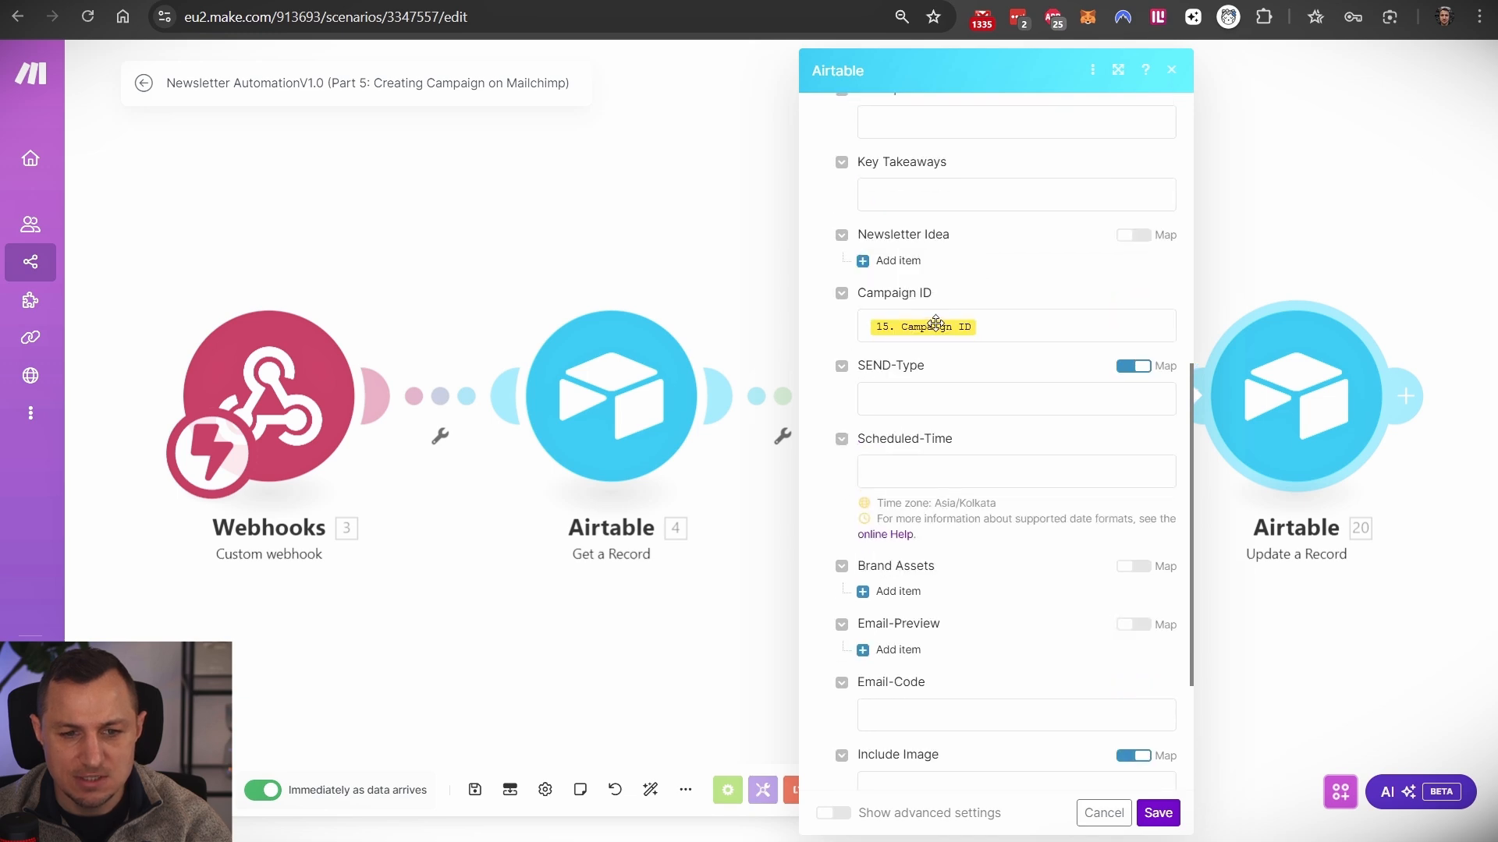
{"action": "left_click", "coordinate": [748, 0]}
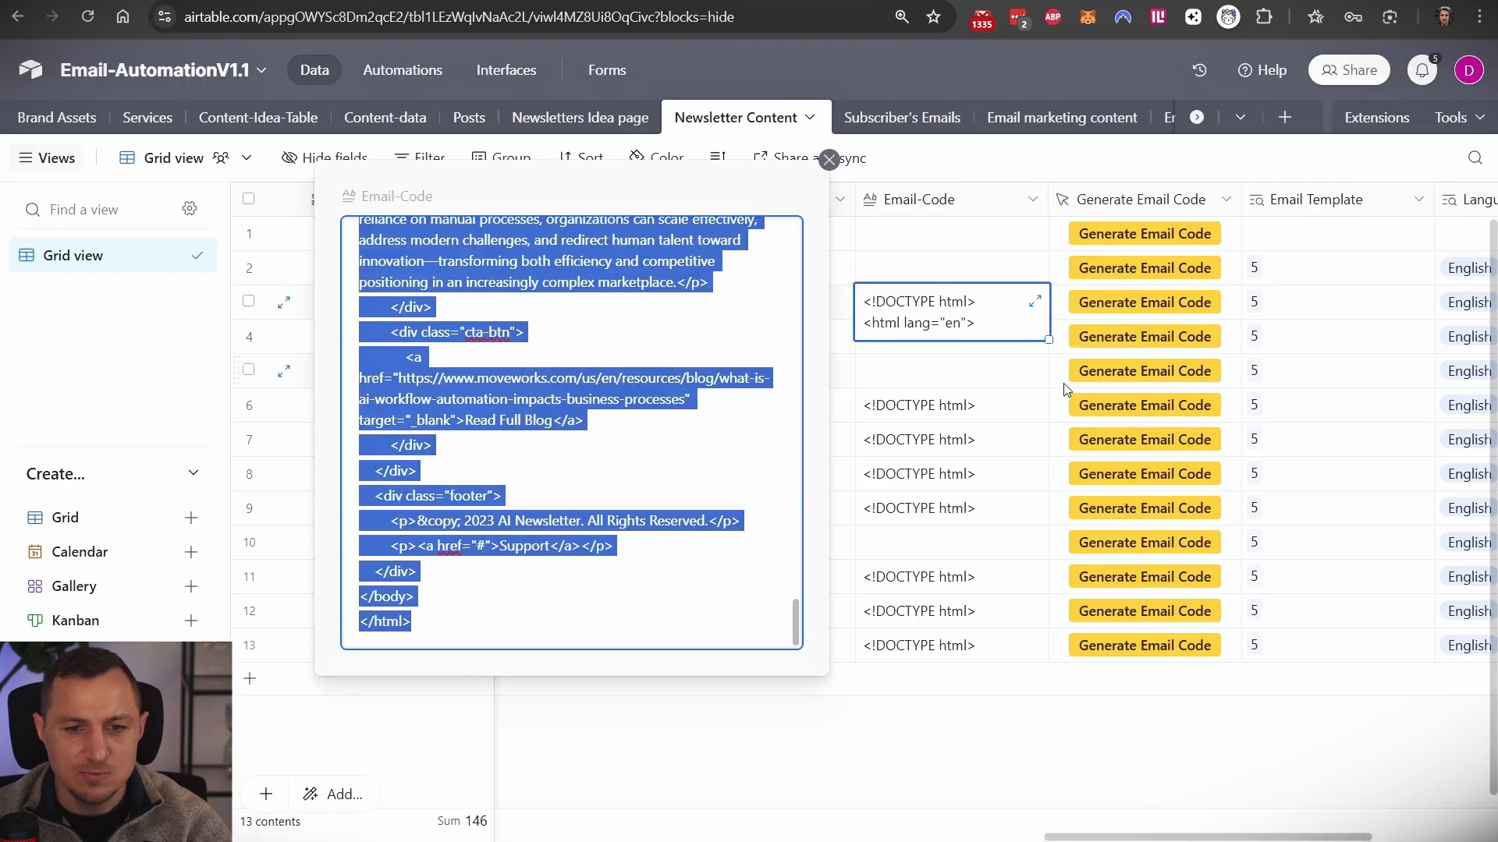
- Close the Email-Code view and compare the Campaign IDs in rows 2 and 3
{"action": "left_click", "coordinate": [1050, 163]}
{"action": "scroll", "coordinate": [1051, 266], "scroll_direction": "left", "scroll_amount": 10}
{"action": "scroll", "coordinate": [1050, 266], "scroll_direction": "left", "scroll_amount": 10}
{"action": "left_click", "coordinate": [1131, 270]}
{"action": "double_click", "coordinate": [1121, 279]}
{"action": "triple_click", "coordinate": [1138, 303]}
{"action": "double_click", "coordinate": [1131, 283]}
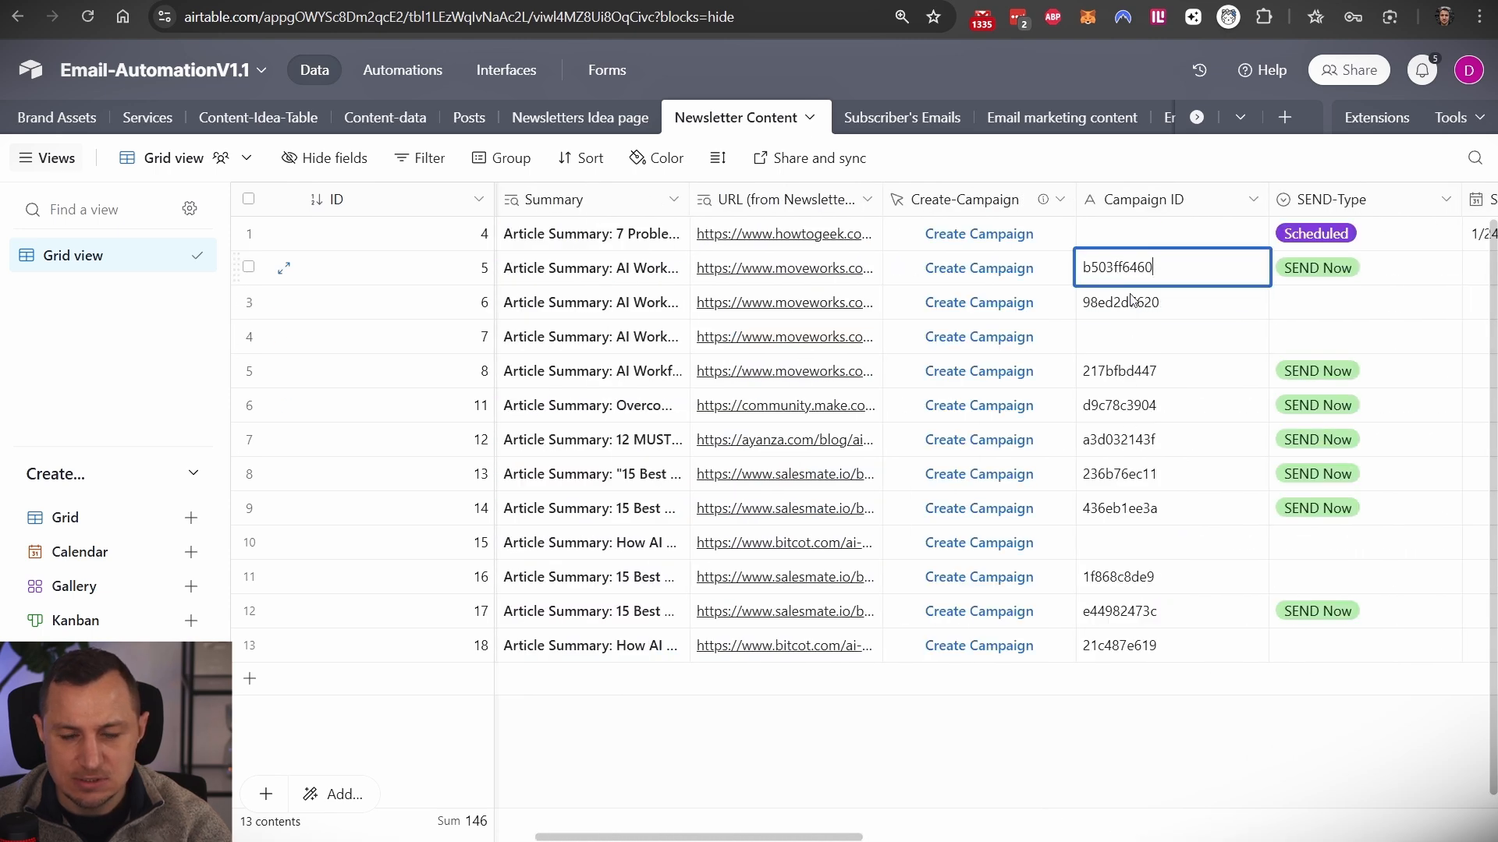
{"action": "left_click", "coordinate": [1127, 302]}
{"action": "left_click", "coordinate": [1130, 268]}
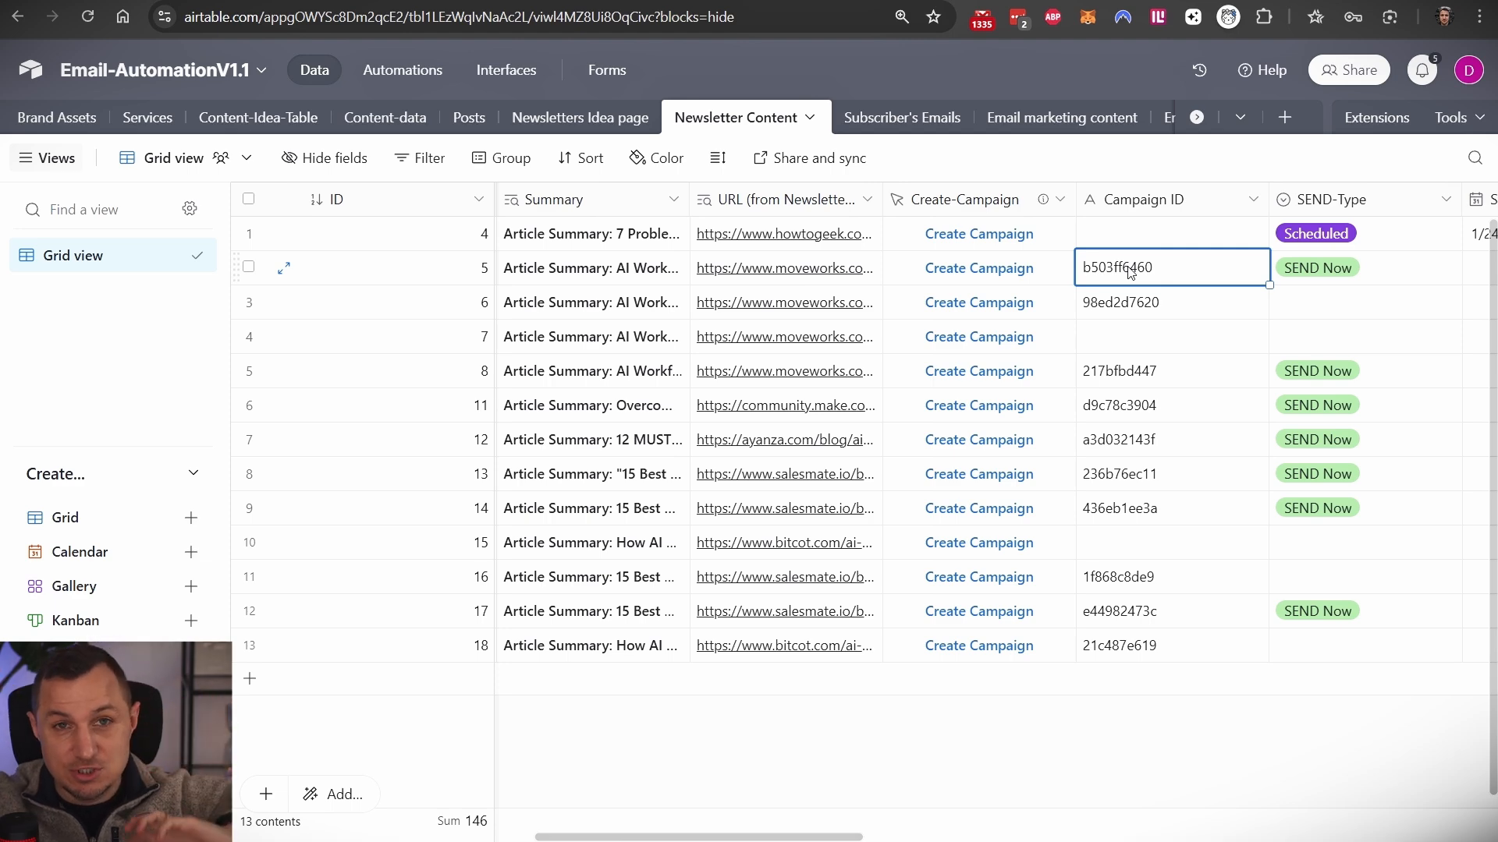
{"action": "key", "text": "ctrl+Tab"}
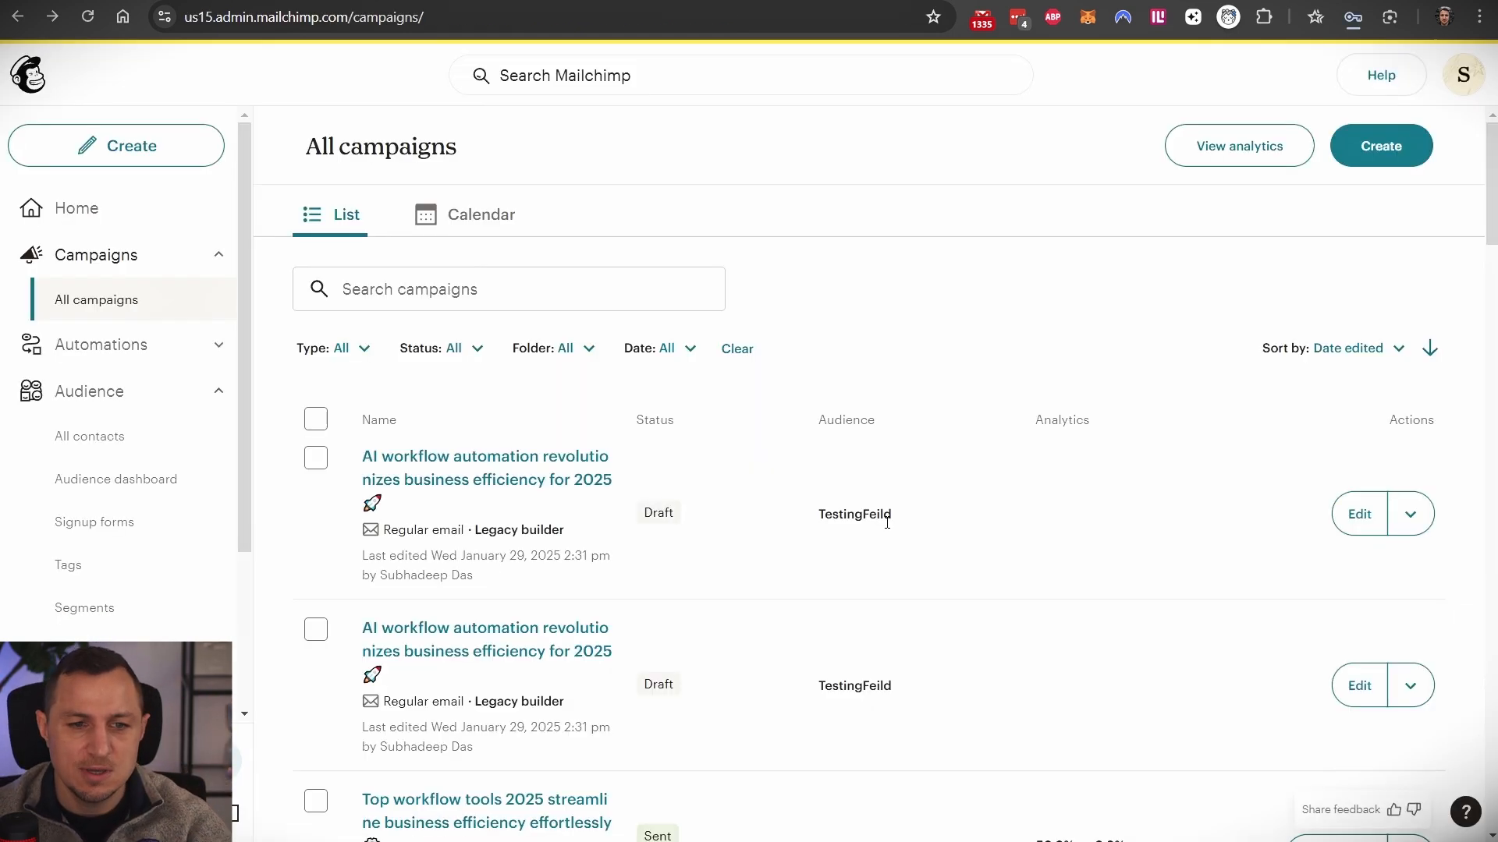
- Scroll the All campaigns list, then close the Airtable module settings back in Make
{"action": "scroll", "coordinate": [897, 468], "scroll_direction": "down", "scroll_amount": 4}
{"action": "scroll", "coordinate": [936, 546], "scroll_direction": "up", "scroll_amount": 3}
{"action": "scroll", "coordinate": [957, 509], "scroll_direction": "up", "scroll_amount": 1}
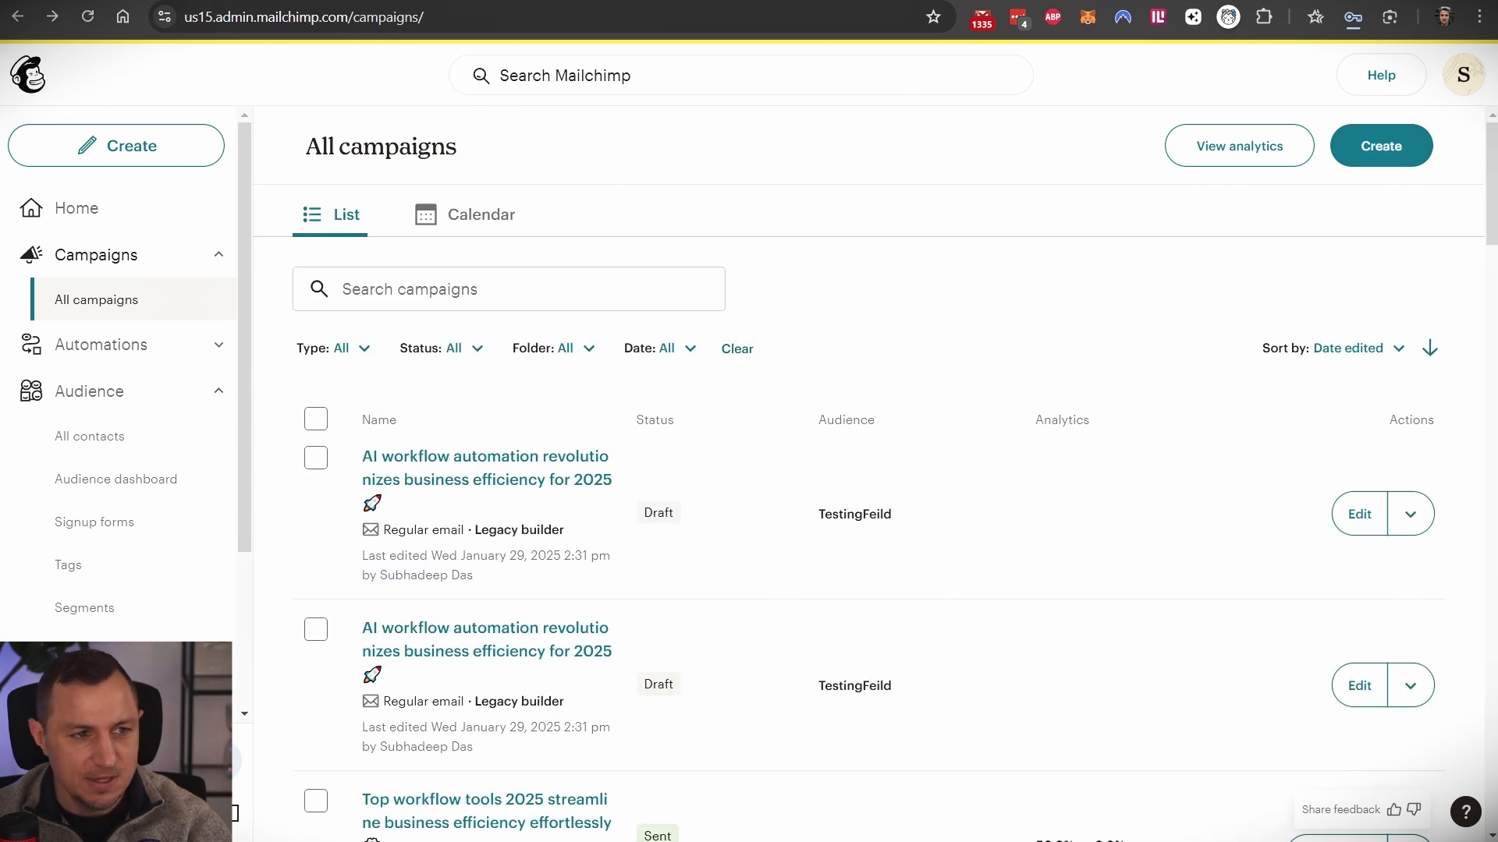
{"action": "key", "text": "ctrl+Tab"}
{"action": "left_click", "coordinate": [520, 230]}
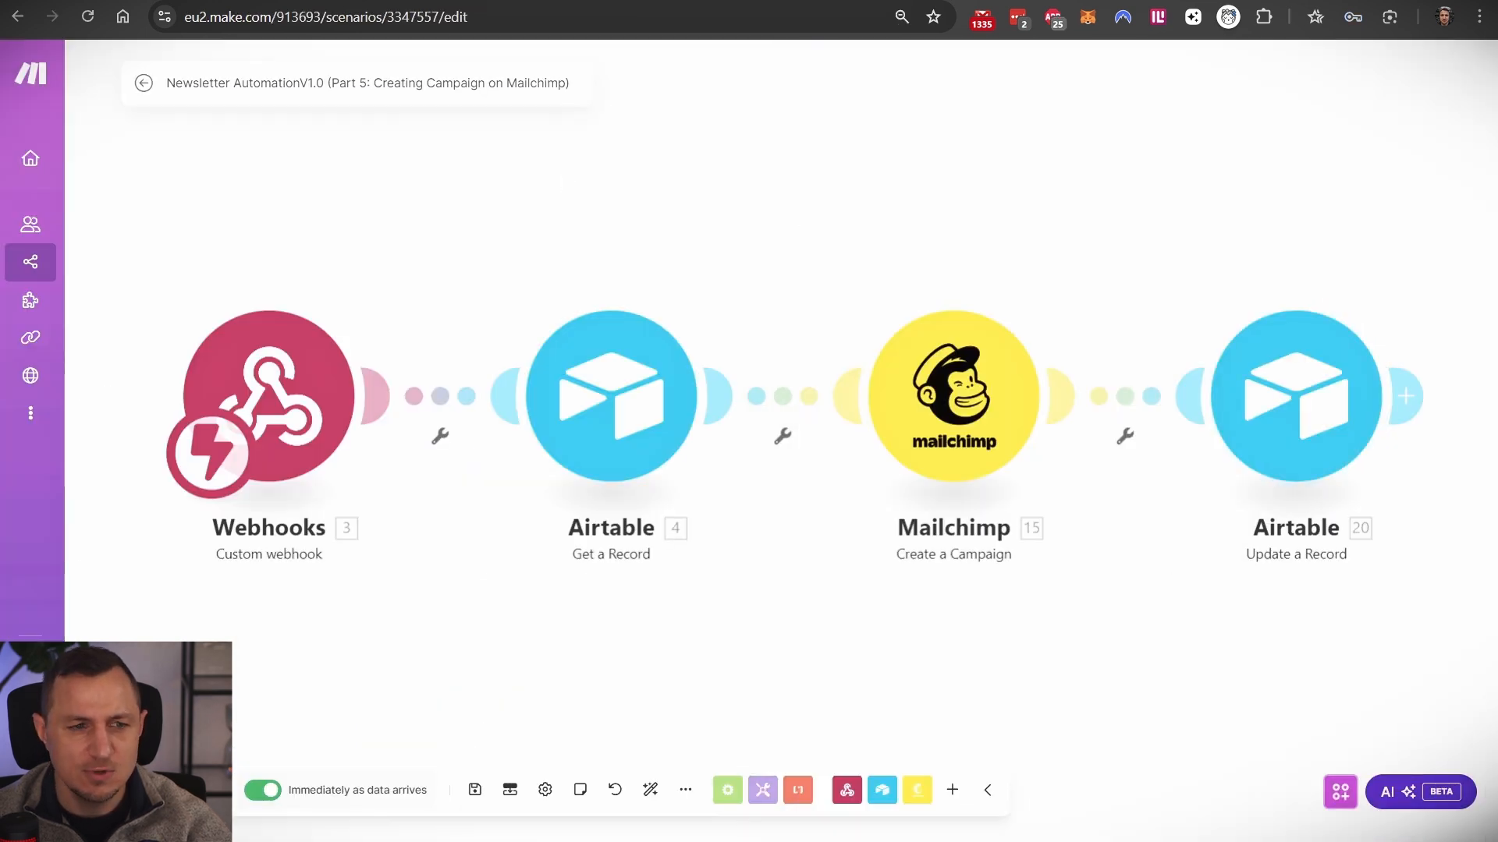
- Read the Newsletter Content Generation webhook script, then open the record's Scheduled-Time date picker
{"action": "key", "text": "ctrl+Tab"}
{"action": "key", "text": "ctrl+Tab"}
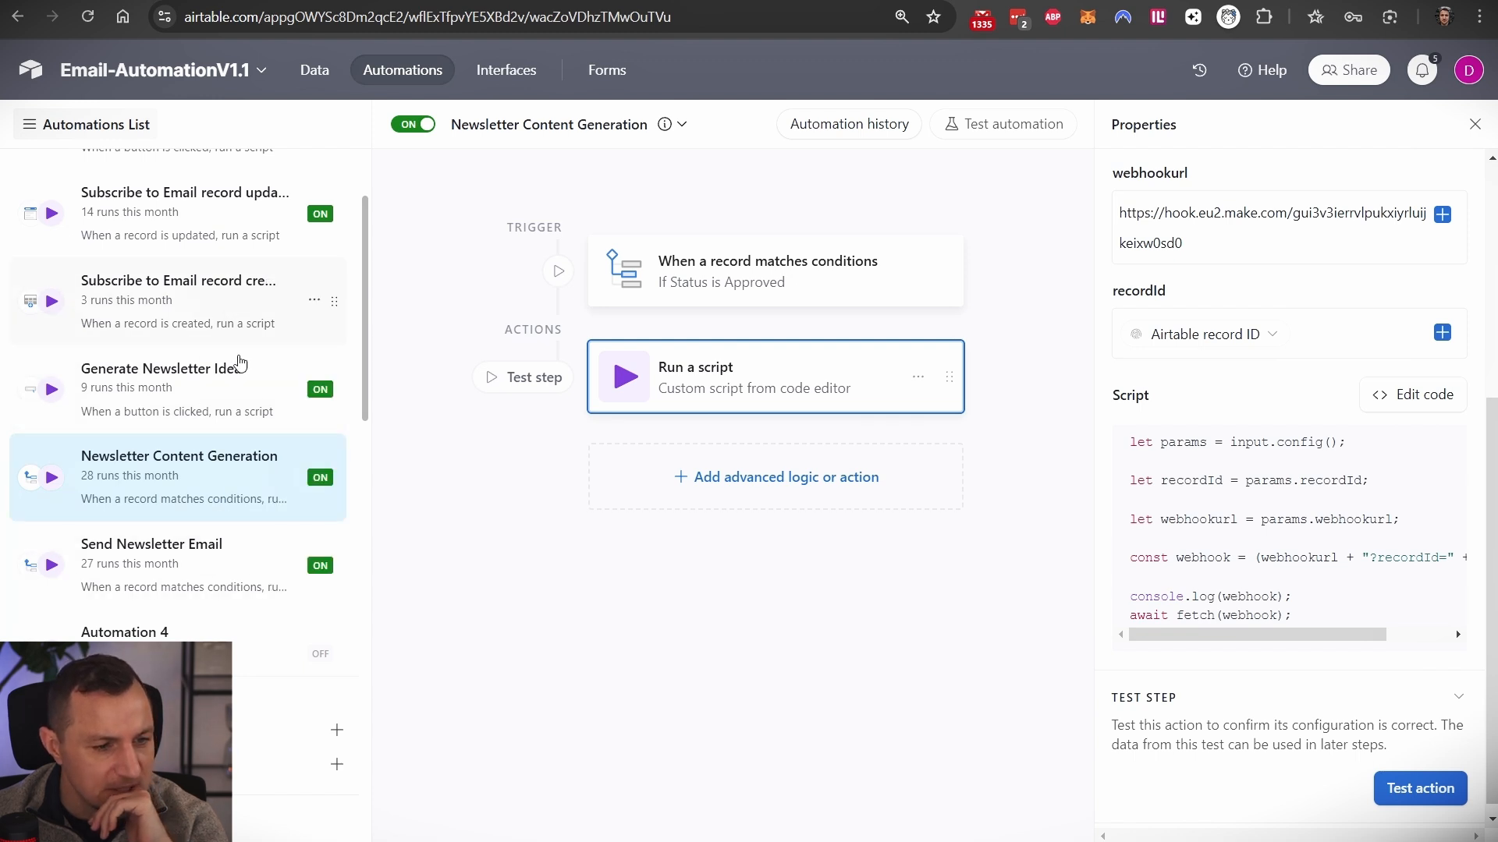
{"action": "scroll", "coordinate": [212, 499], "scroll_direction": "up", "scroll_amount": 1}
{"action": "scroll", "coordinate": [220, 608], "scroll_direction": "down", "scroll_amount": 1}
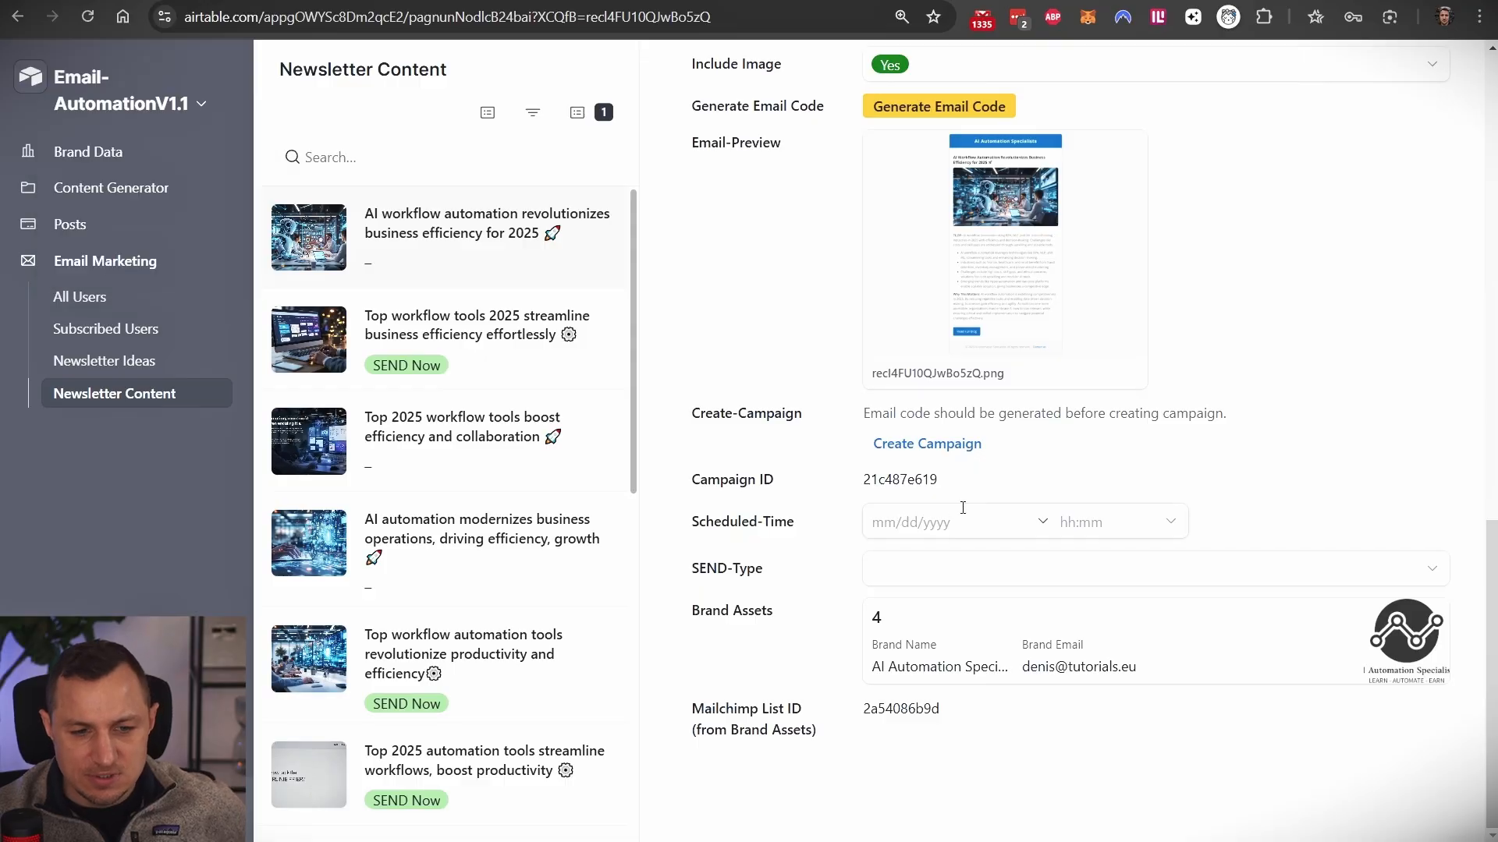
{"action": "left_click", "coordinate": [986, 519]}
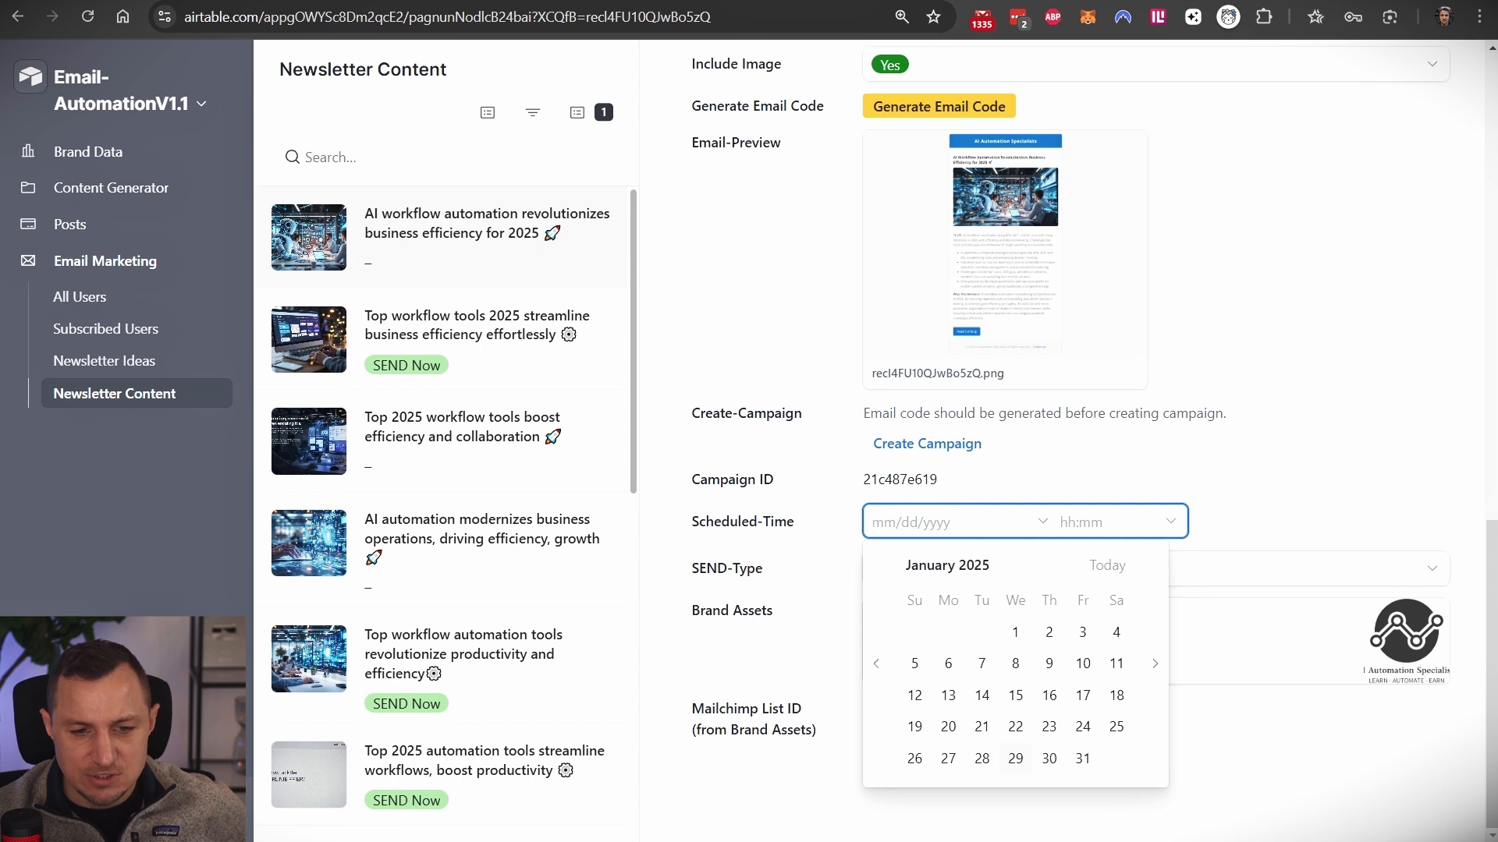
{"action": "left_click", "coordinate": [1330, 462]}
{"action": "left_click", "coordinate": [992, 579]}
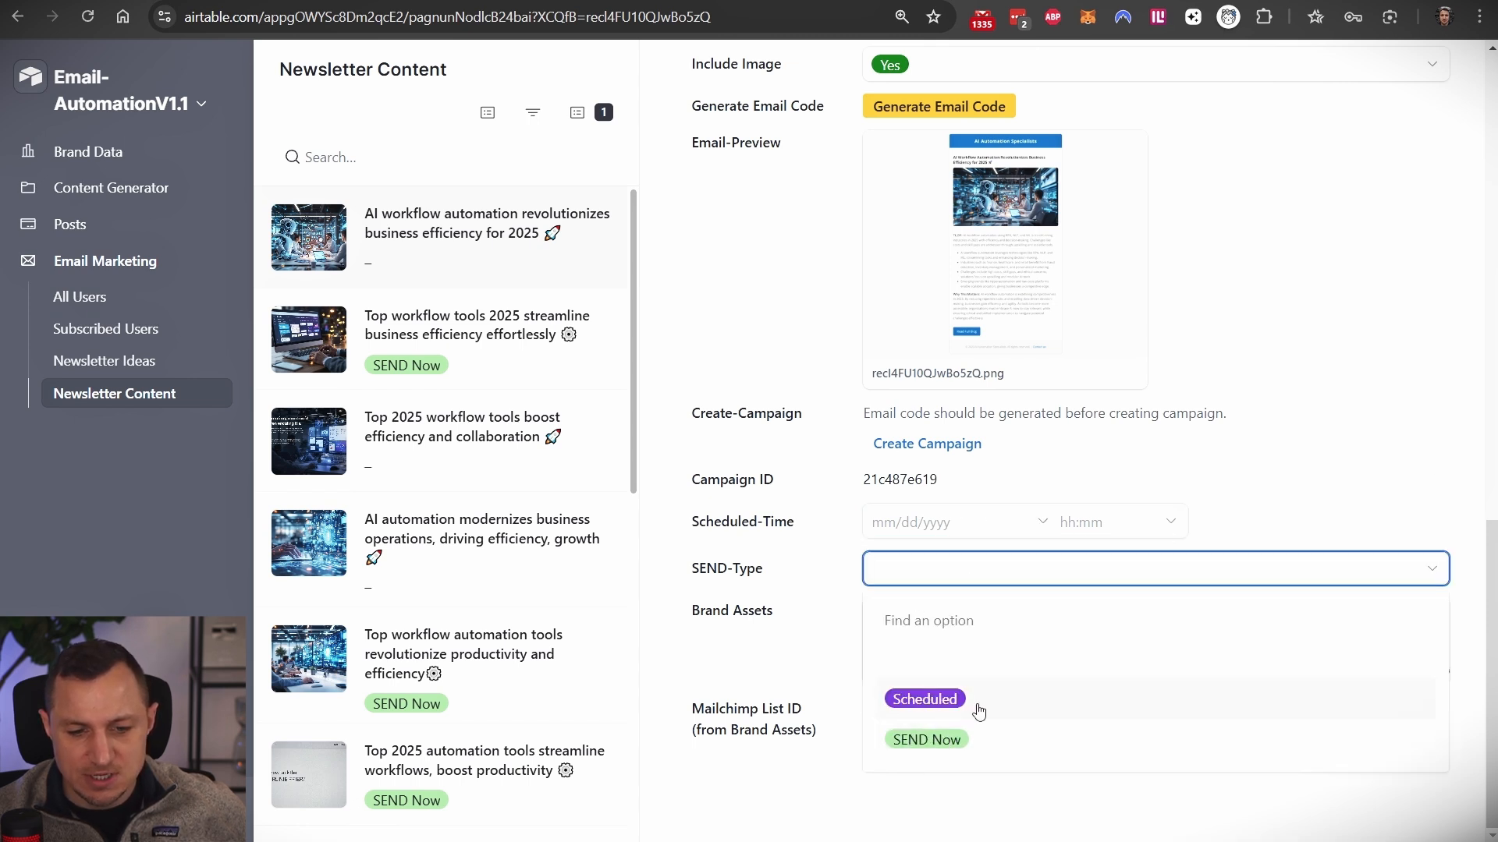
{"action": "left_click", "coordinate": [1289, 478]}
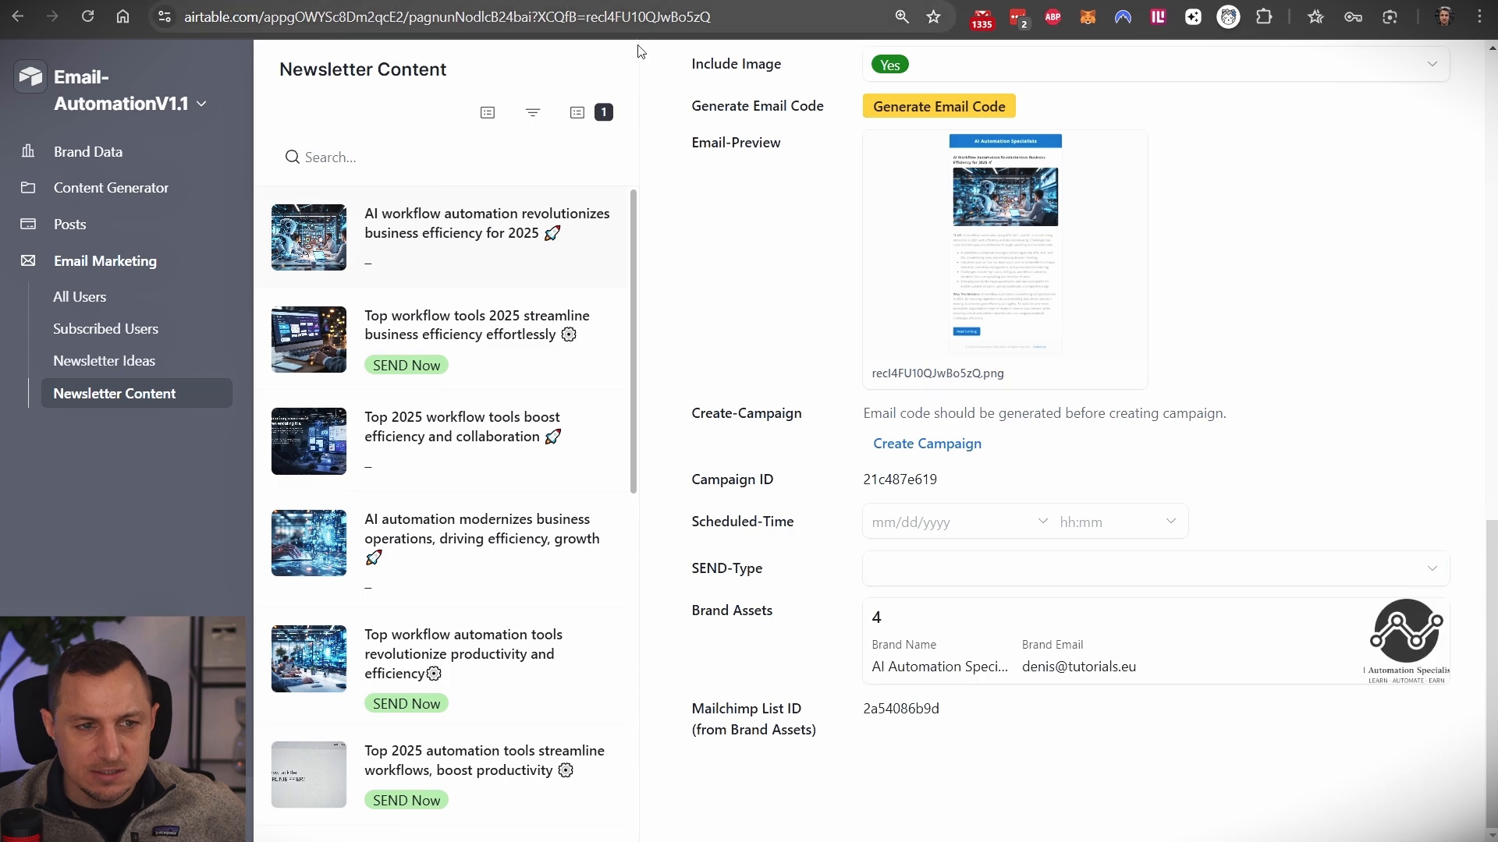
{"action": "left_click", "coordinate": [866, 579]}
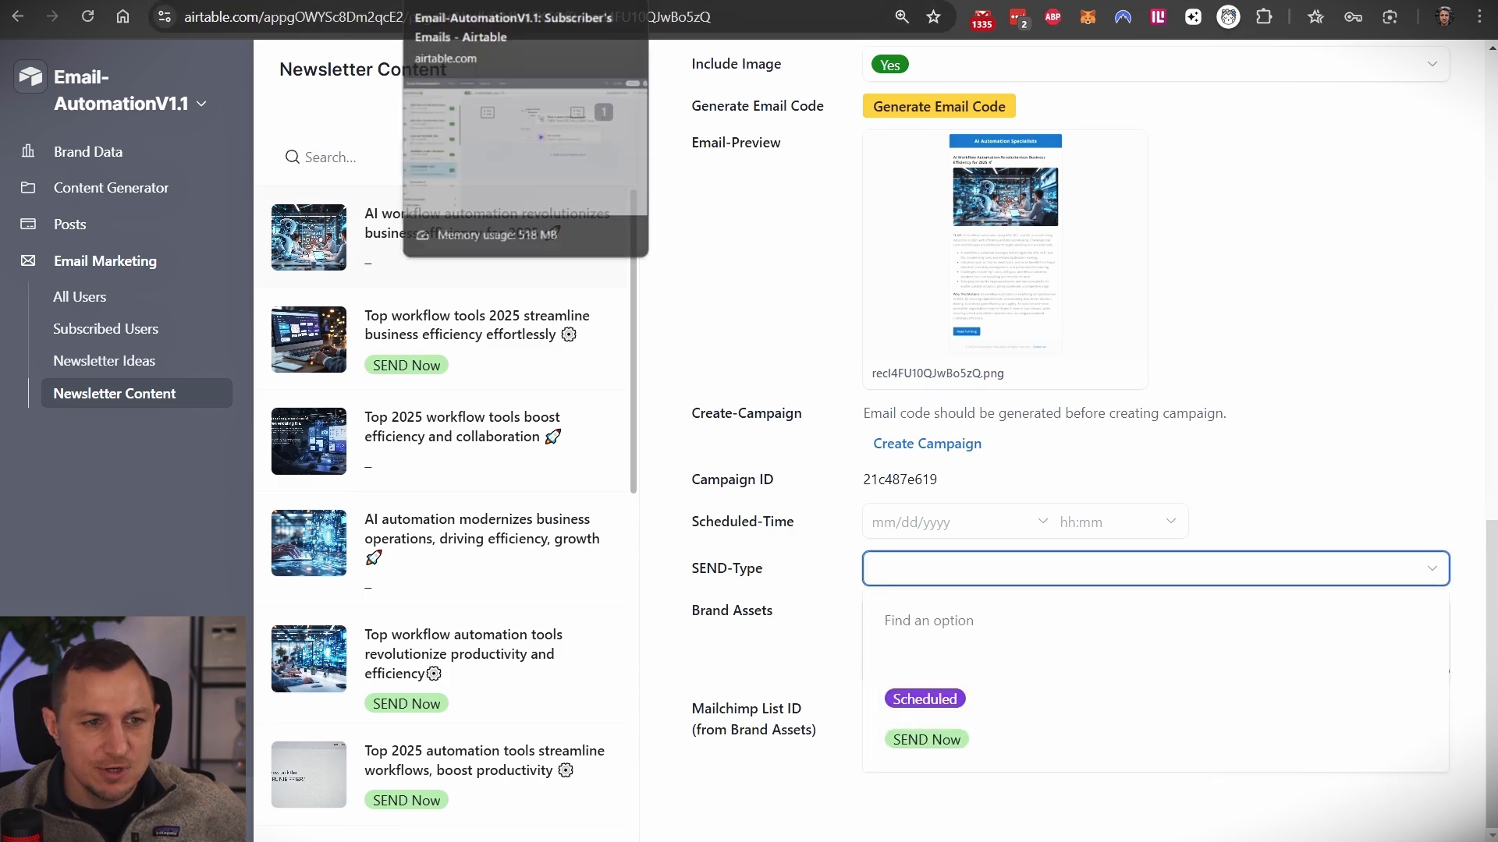
- Open the Send Newsletter Email automation and inspect its SEND Now or Scheduled trigger and Run a script action
{"action": "left_click", "coordinate": [467, 2]}
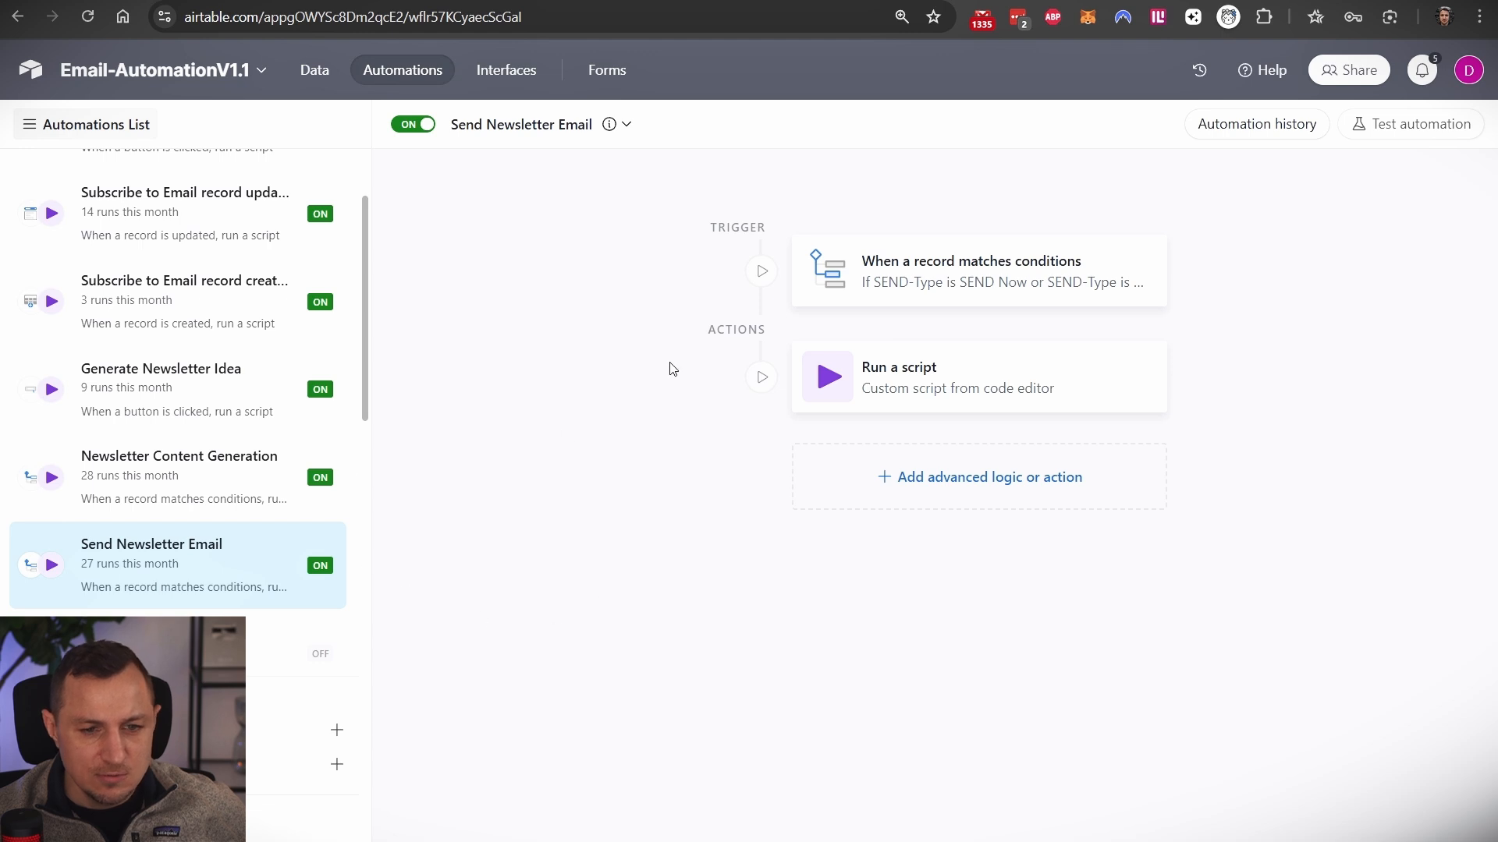
{"action": "left_click", "coordinate": [905, 288]}
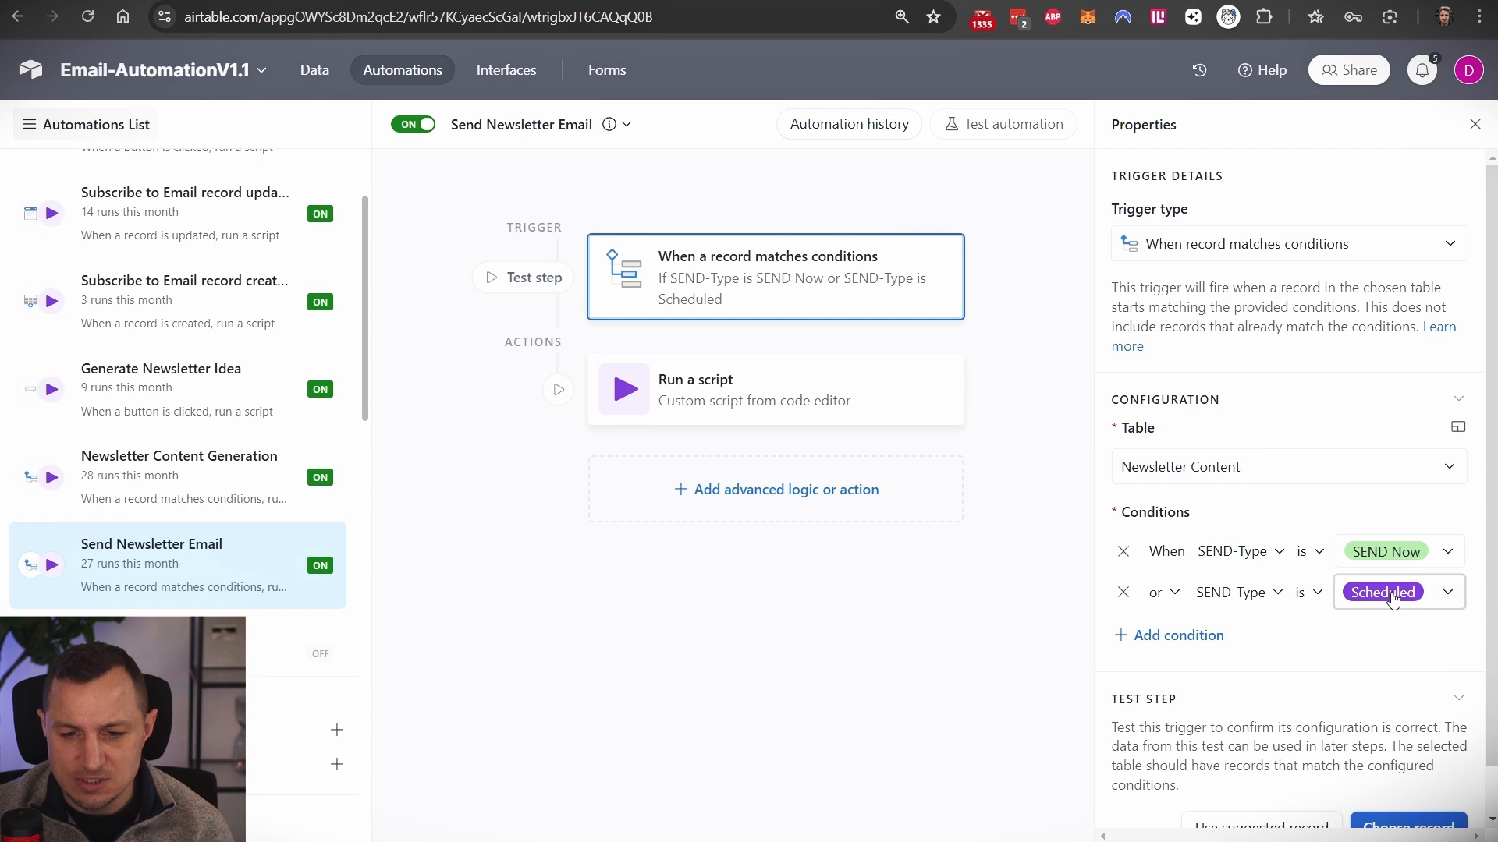
{"action": "left_click", "coordinate": [718, 390]}
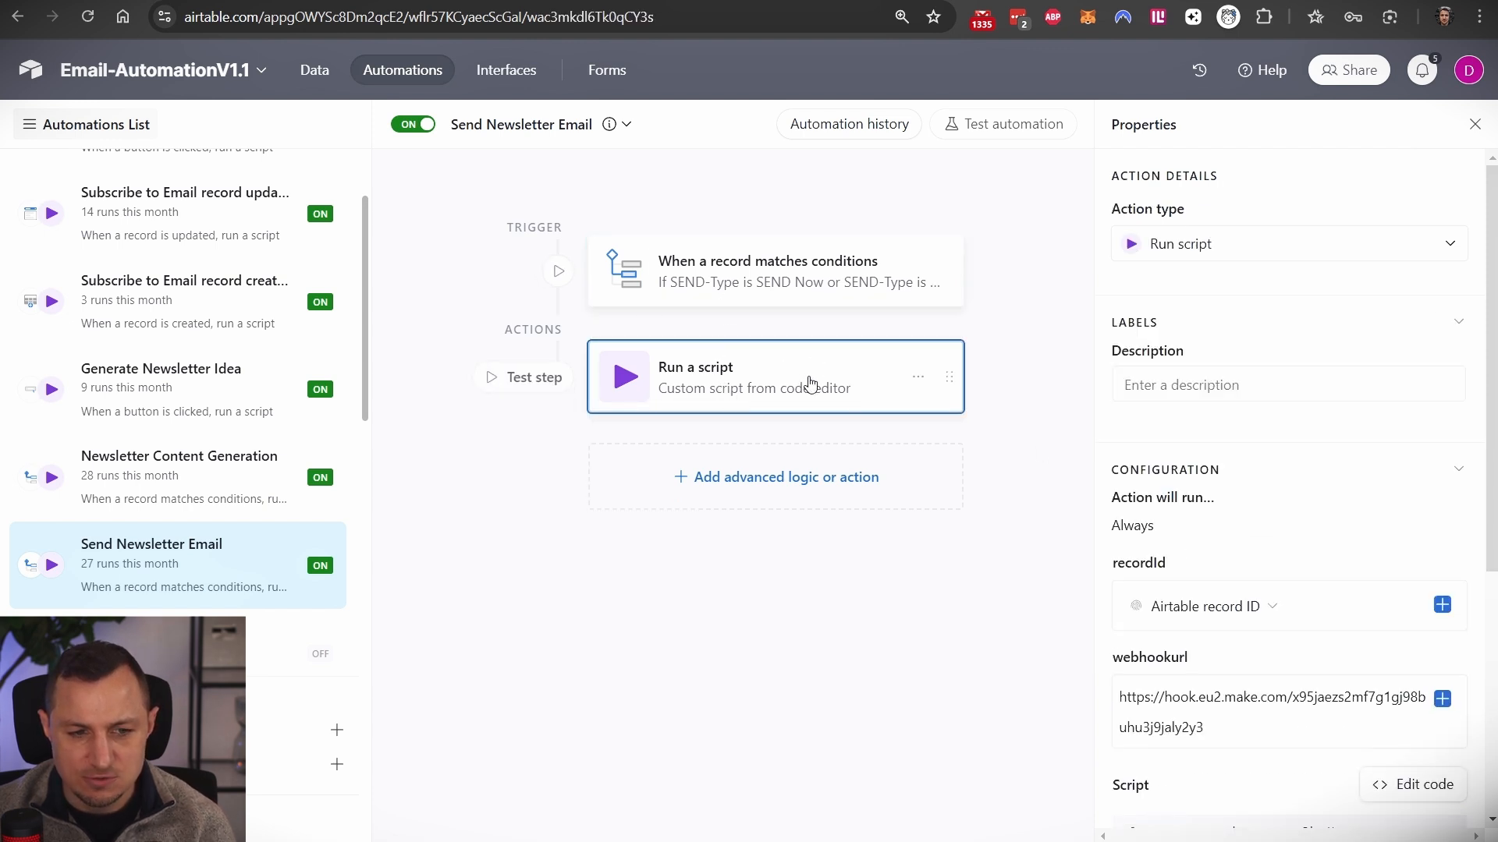
{"action": "scroll", "coordinate": [1221, 514], "scroll_direction": "down", "scroll_amount": 4}
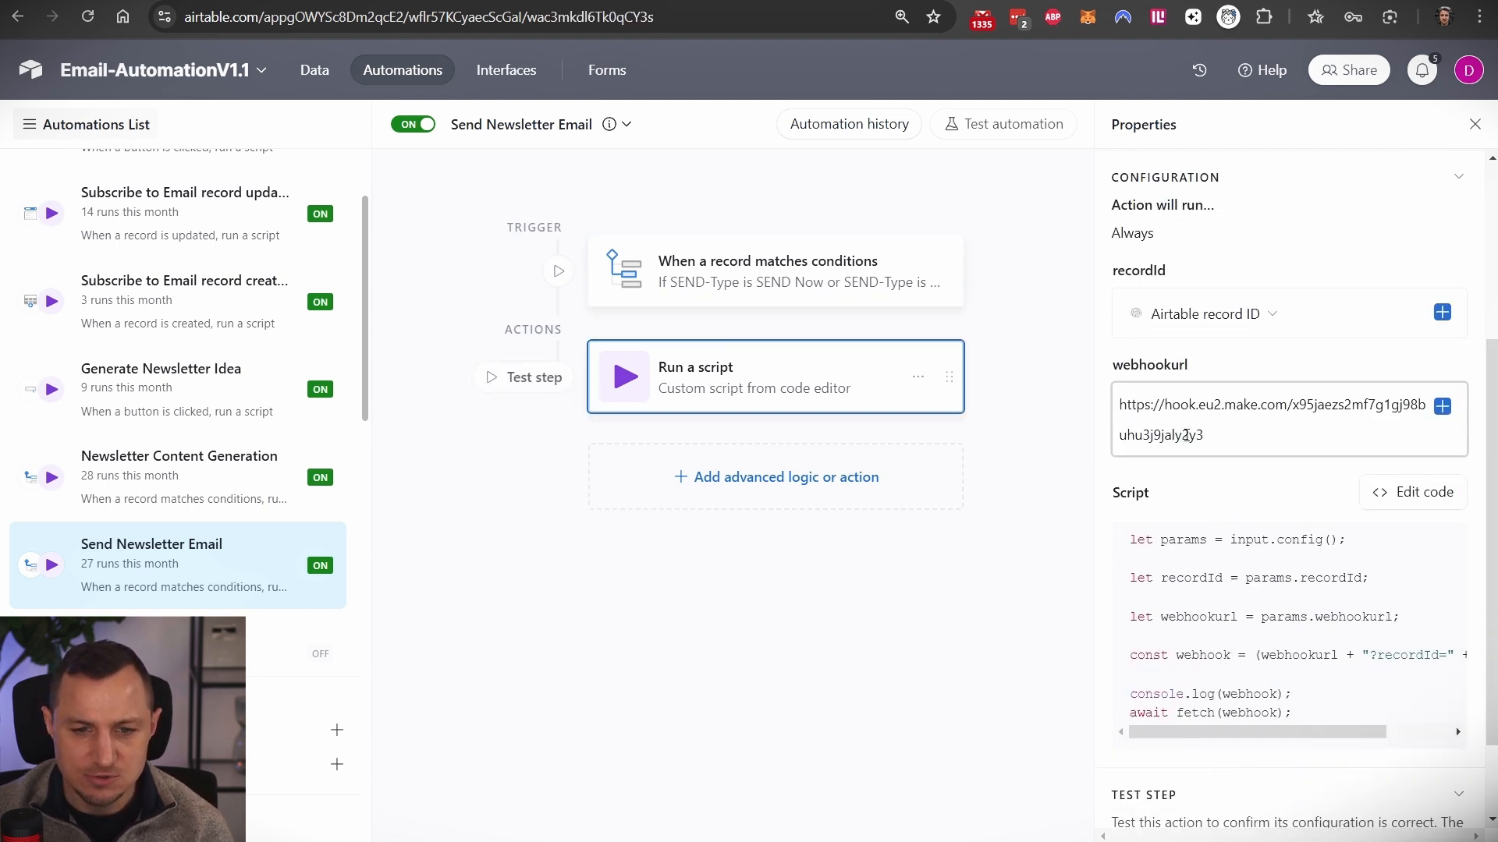
- Read through the full webhook script code, then bring up the Part 6 Make scenario
{"action": "left_click", "coordinate": [1397, 492]}
{"action": "left_click_drag", "start_coordinate": [802, 394], "coordinate": [398, 187]}
{"action": "left_click", "coordinate": [1435, 122]}
{"action": "left_click", "coordinate": [421, 2]}
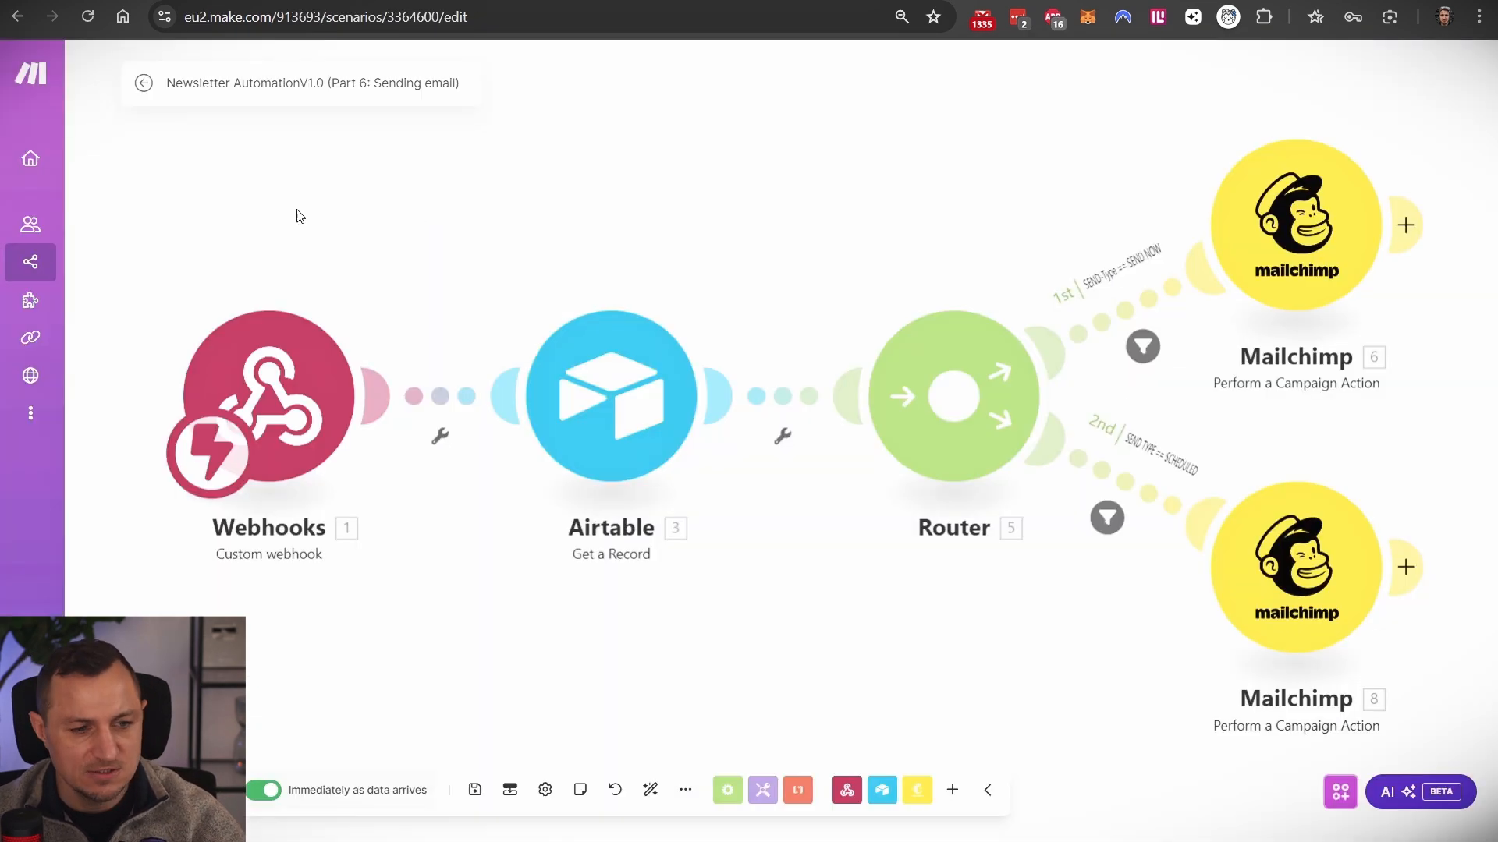
- Inspect the Webhooks module's settings and the Airtable Get a Record module's settings
{"action": "left_click", "coordinate": [303, 380]}
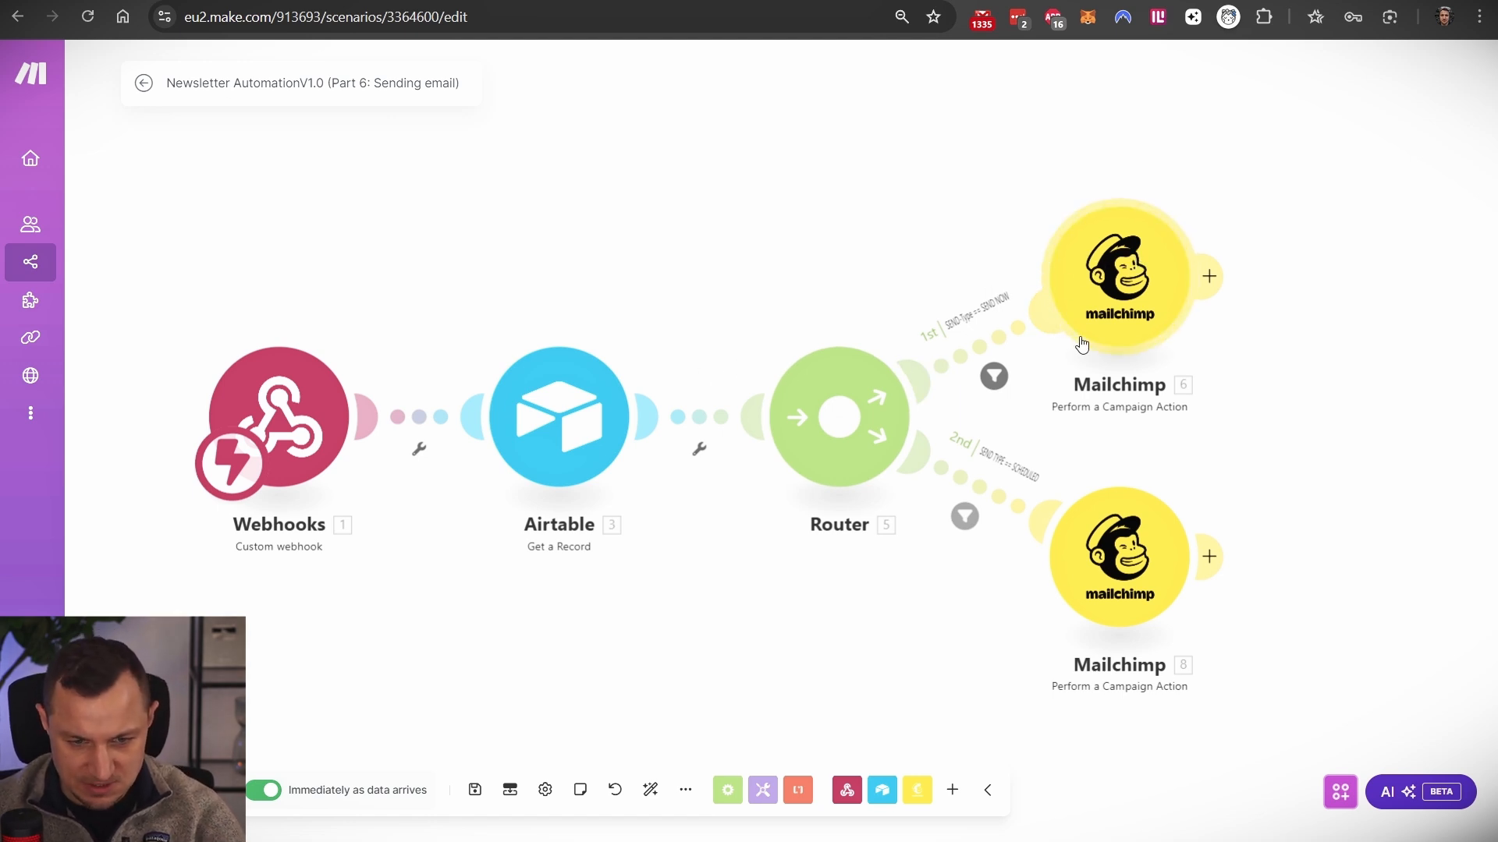
{"action": "left_click", "coordinate": [572, 387]}
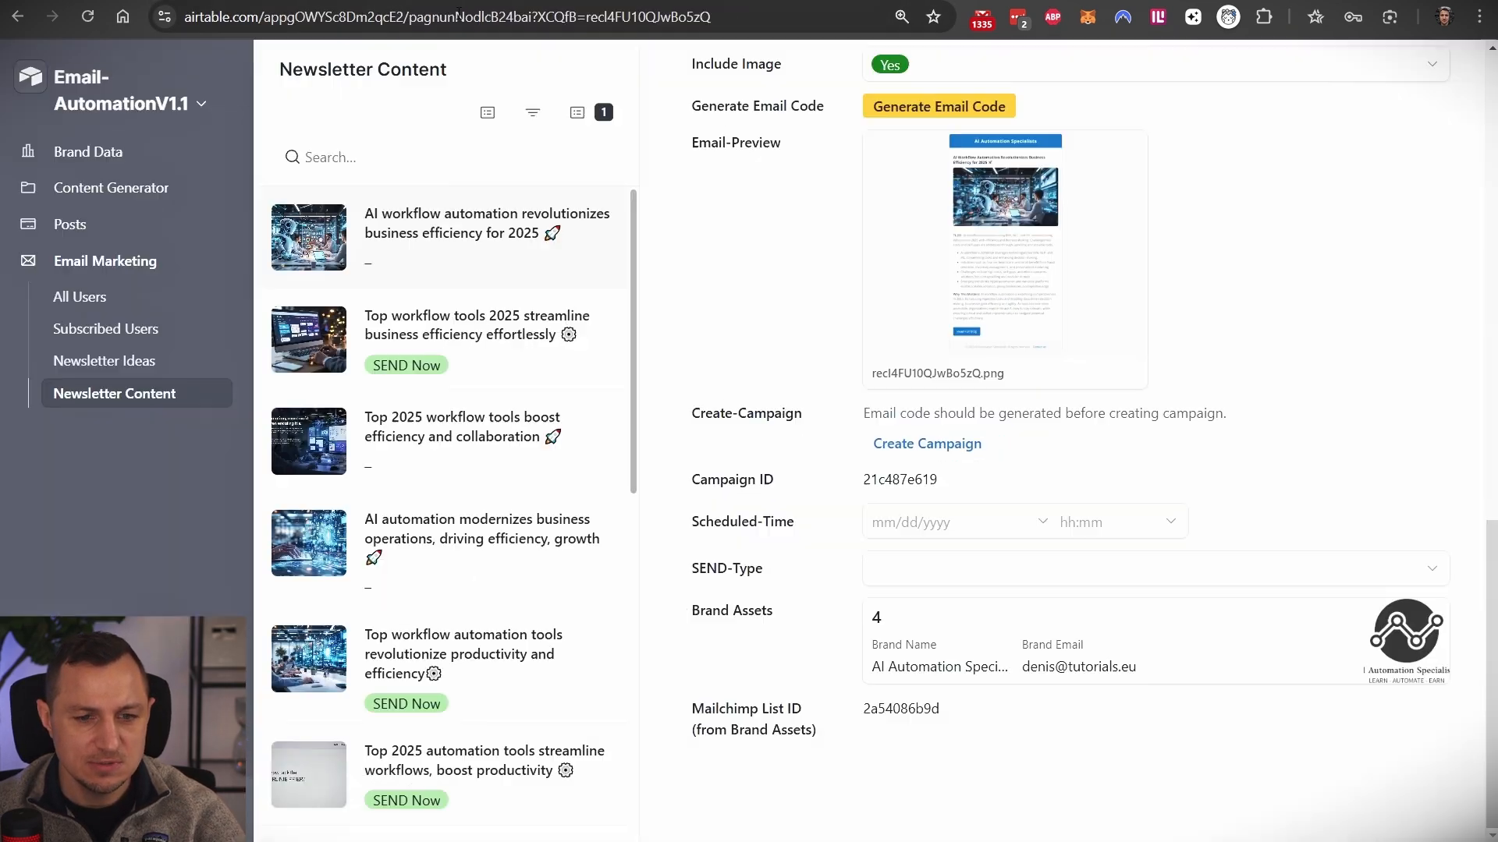
- Check record 18's ID and Campaign ID values, then return to the Make scenario's Get a Record step
{"action": "scroll", "coordinate": [1021, 485], "scroll_direction": "up", "scroll_amount": 15}
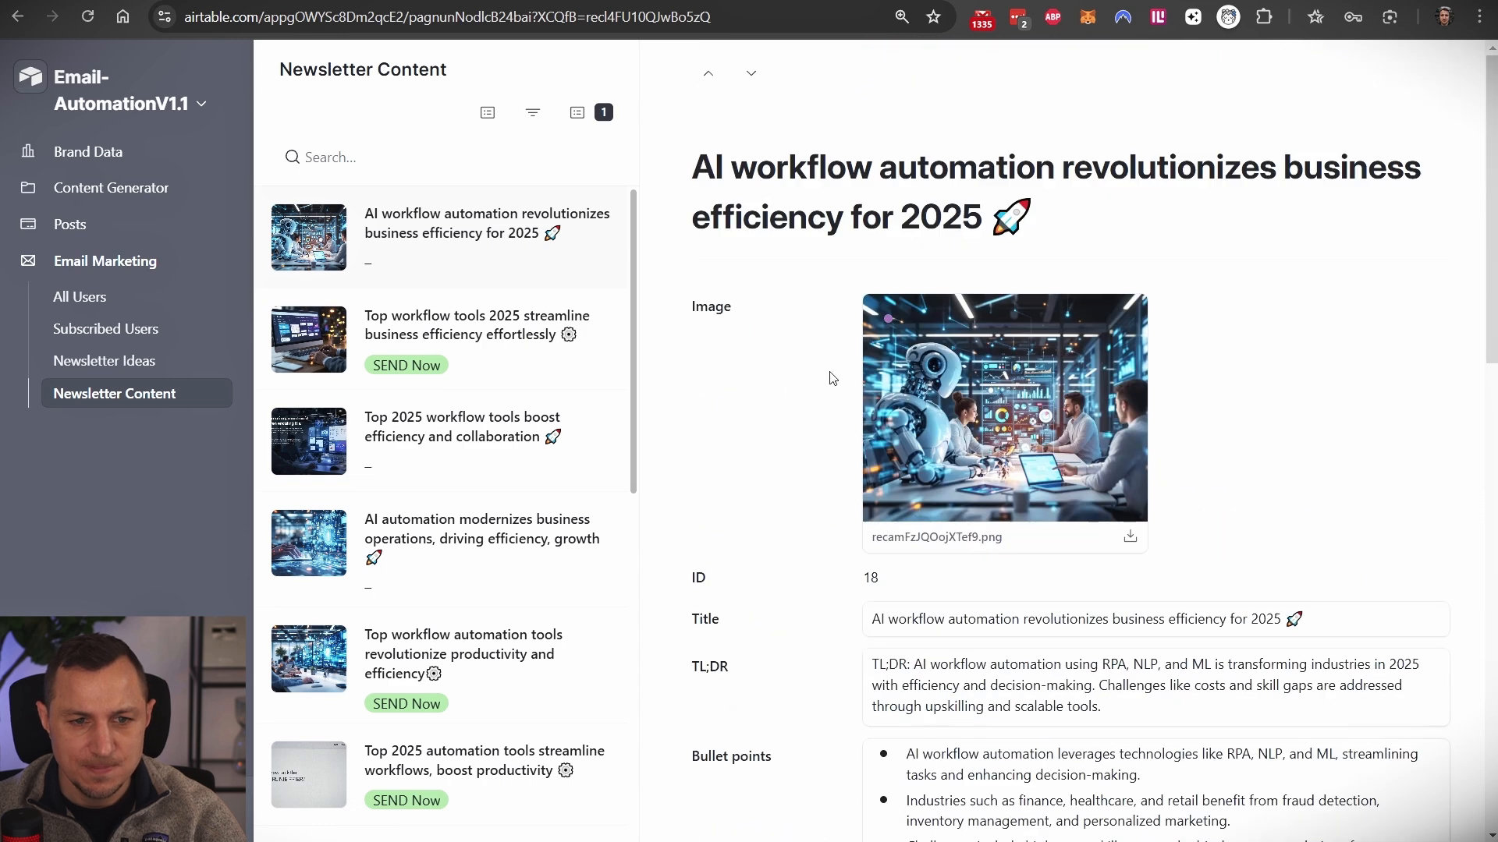
{"action": "scroll", "coordinate": [740, 494], "scroll_direction": "down", "scroll_amount": 5}
{"action": "left_click_drag", "start_coordinate": [892, 191], "coordinate": [852, 189]}
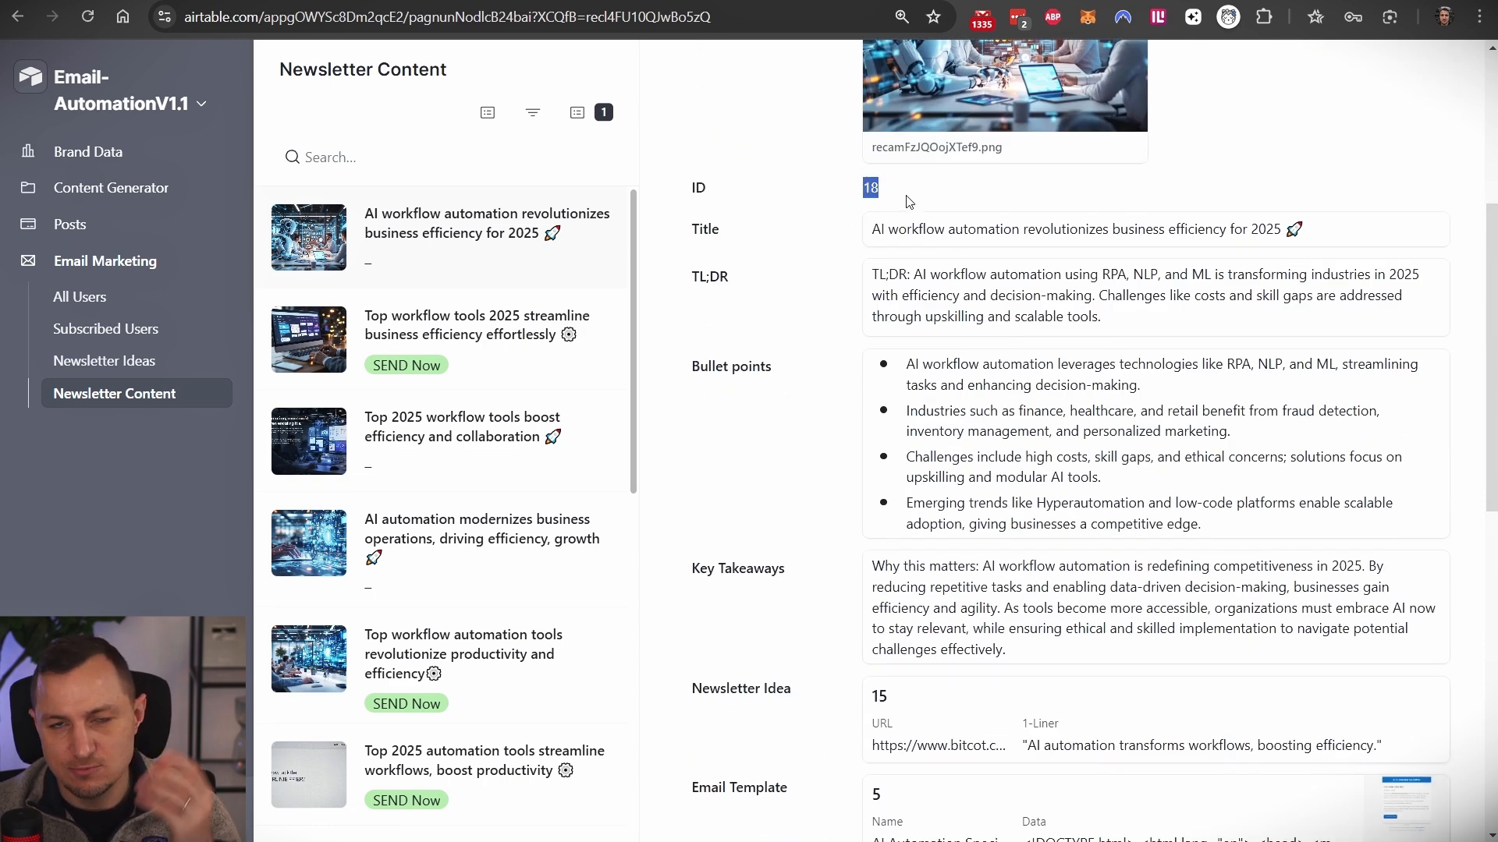
{"action": "scroll", "coordinate": [971, 511], "scroll_direction": "down", "scroll_amount": 10}
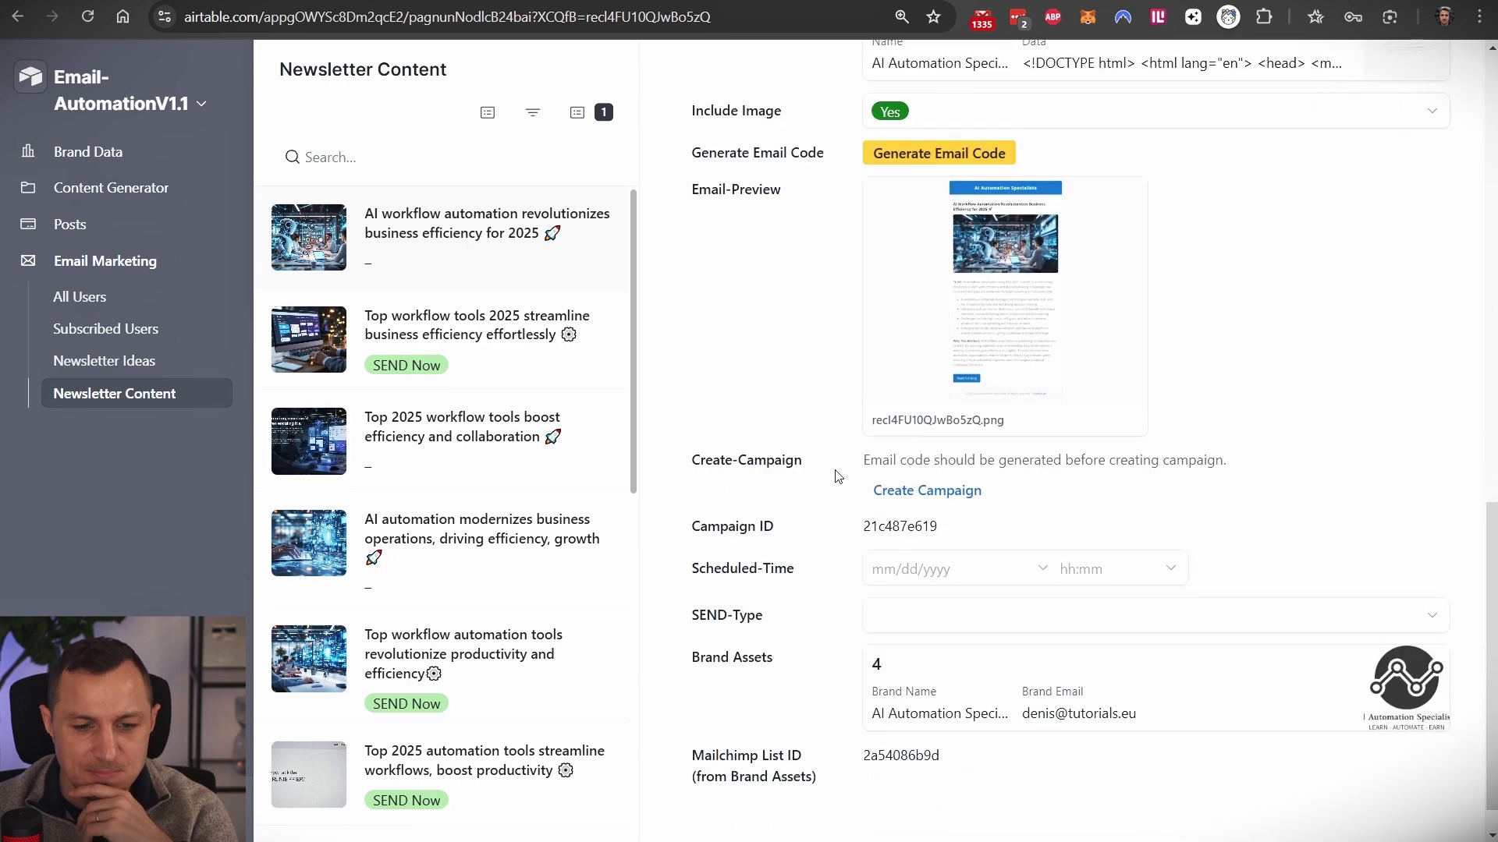
{"action": "scroll", "coordinate": [1015, 493], "scroll_direction": "up", "scroll_amount": 10}
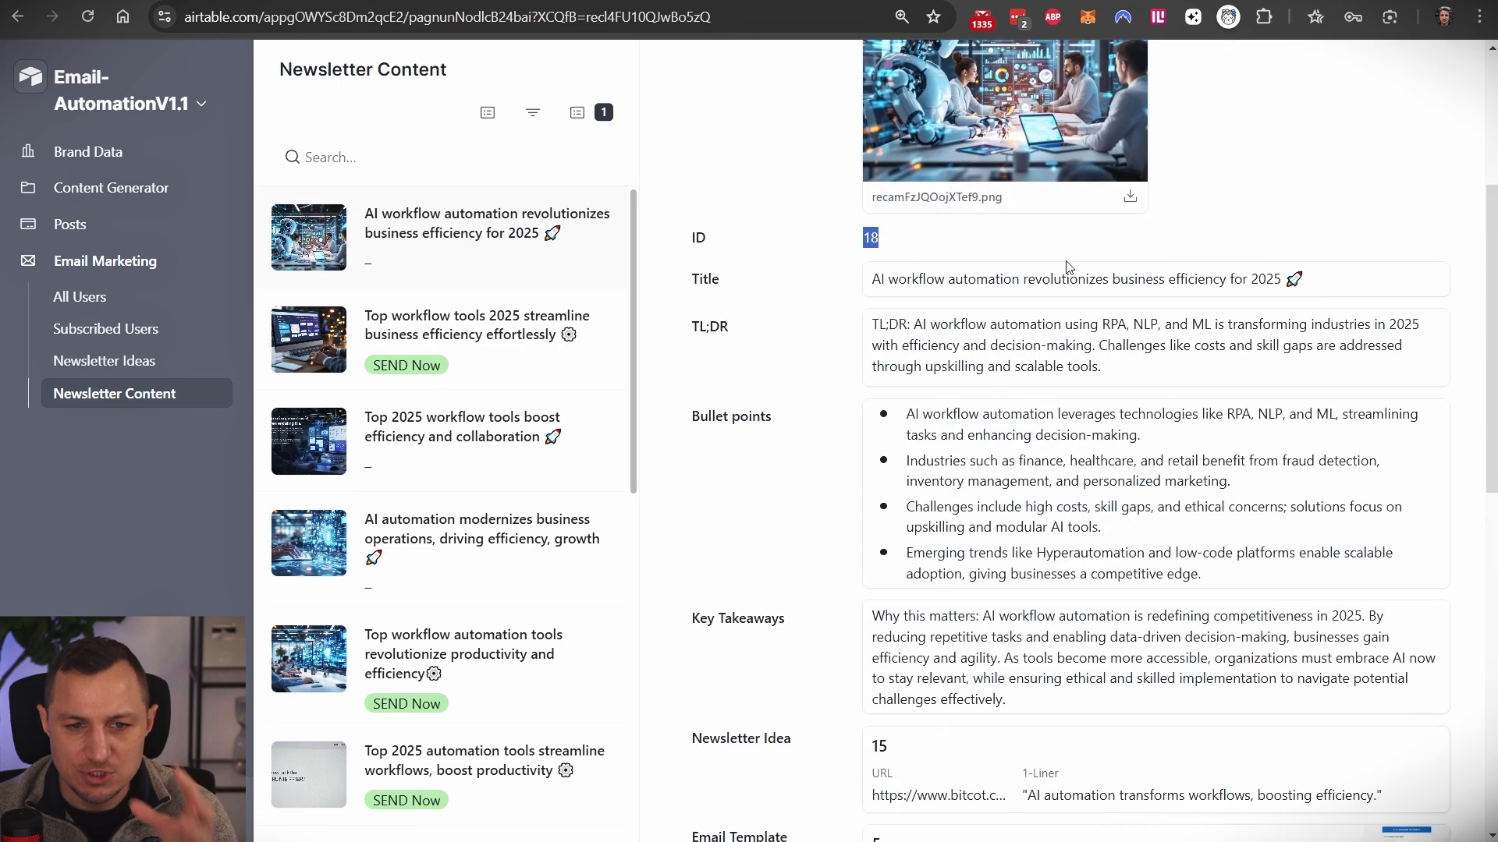
{"action": "scroll", "coordinate": [1086, 436], "scroll_direction": "down", "scroll_amount": 9}
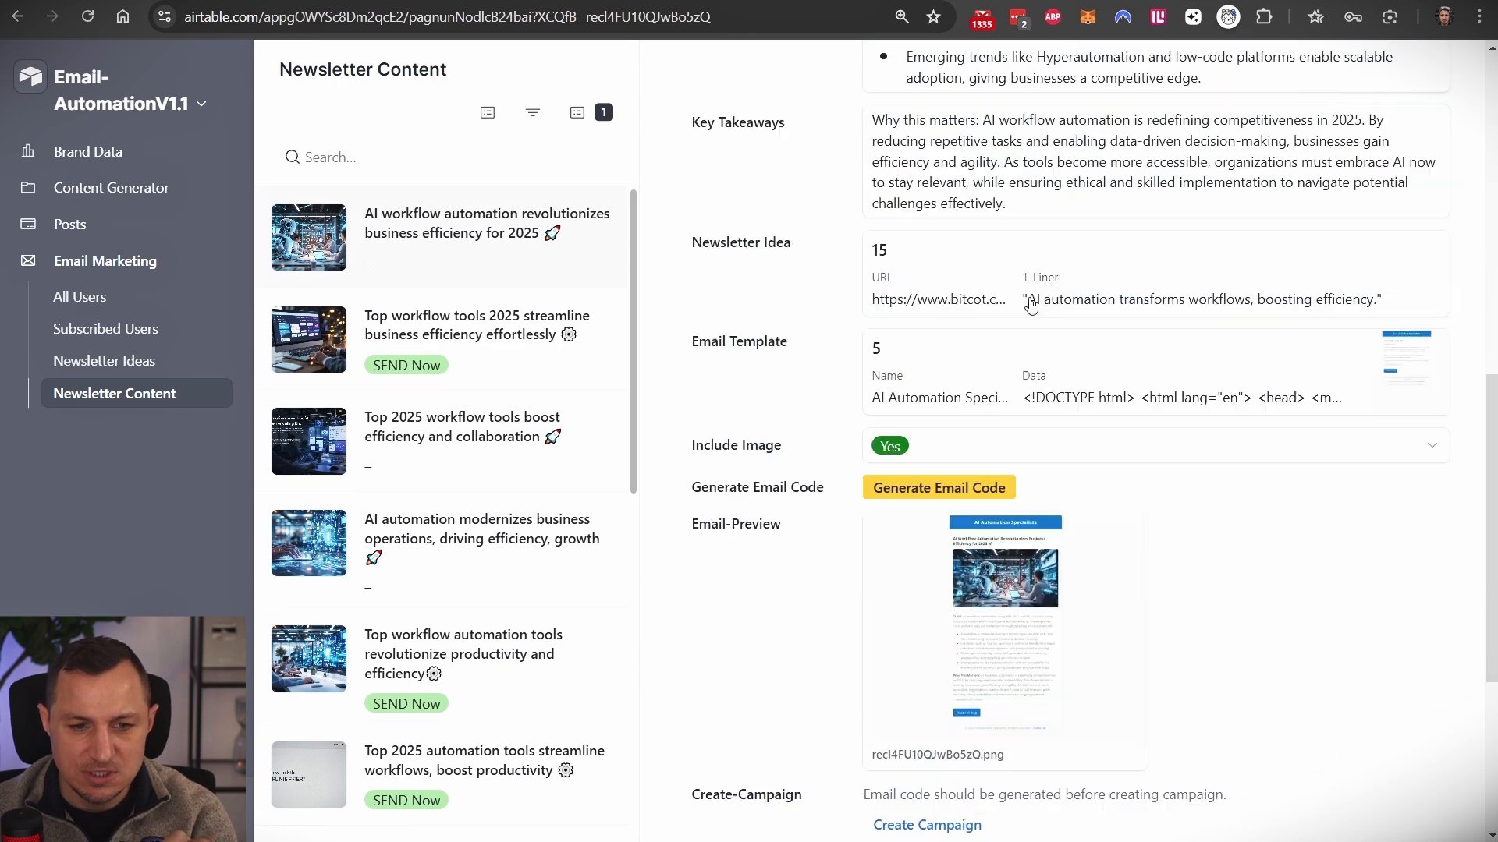
{"action": "double_click", "coordinate": [886, 677]}
{"action": "scroll", "coordinate": [1002, 682], "scroll_direction": "down", "scroll_amount": 3}
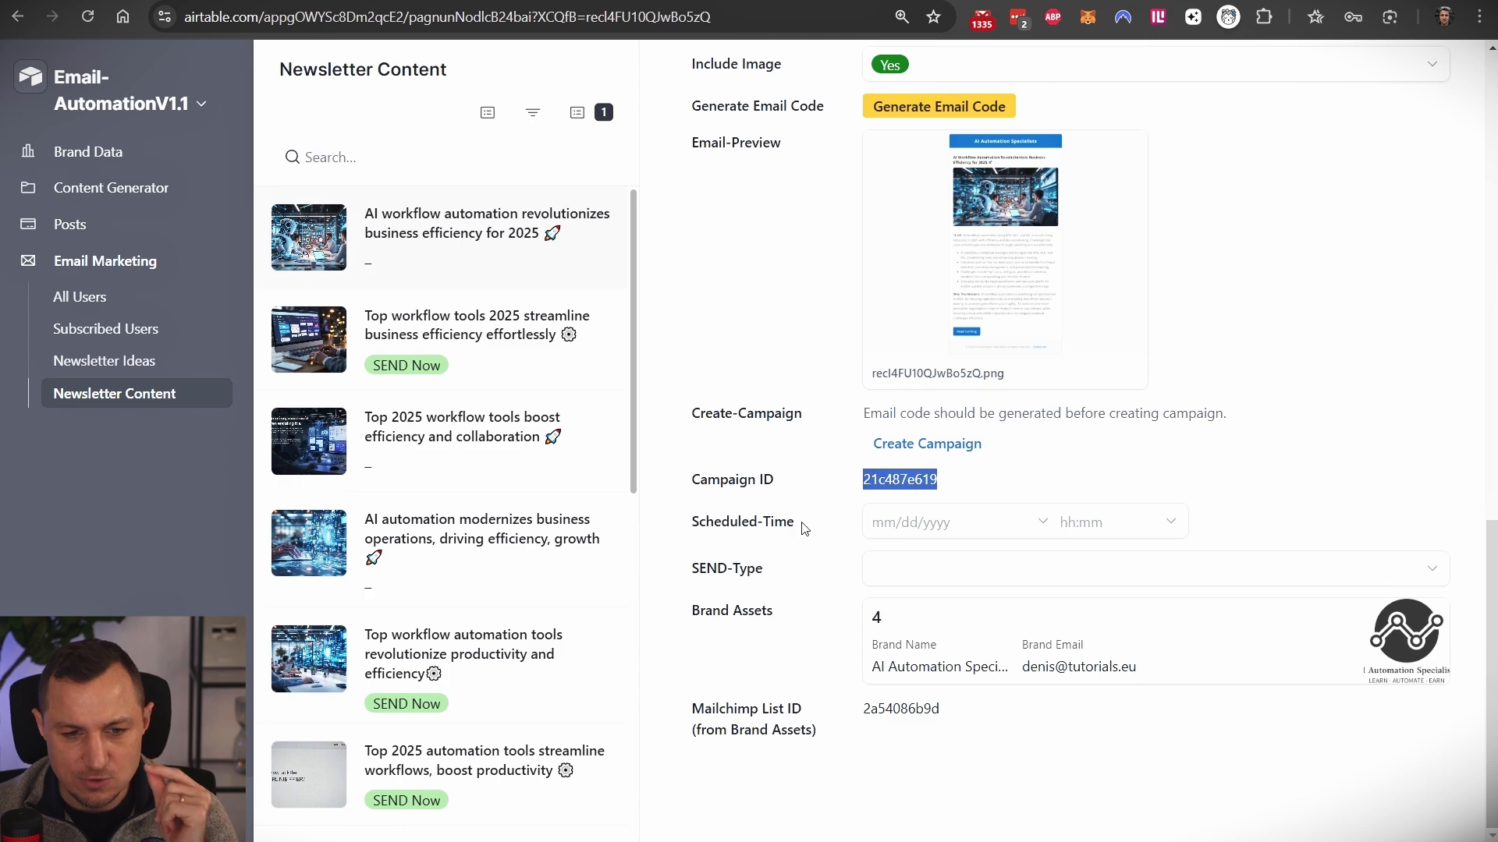
{"action": "left_click", "coordinate": [115, 0]}
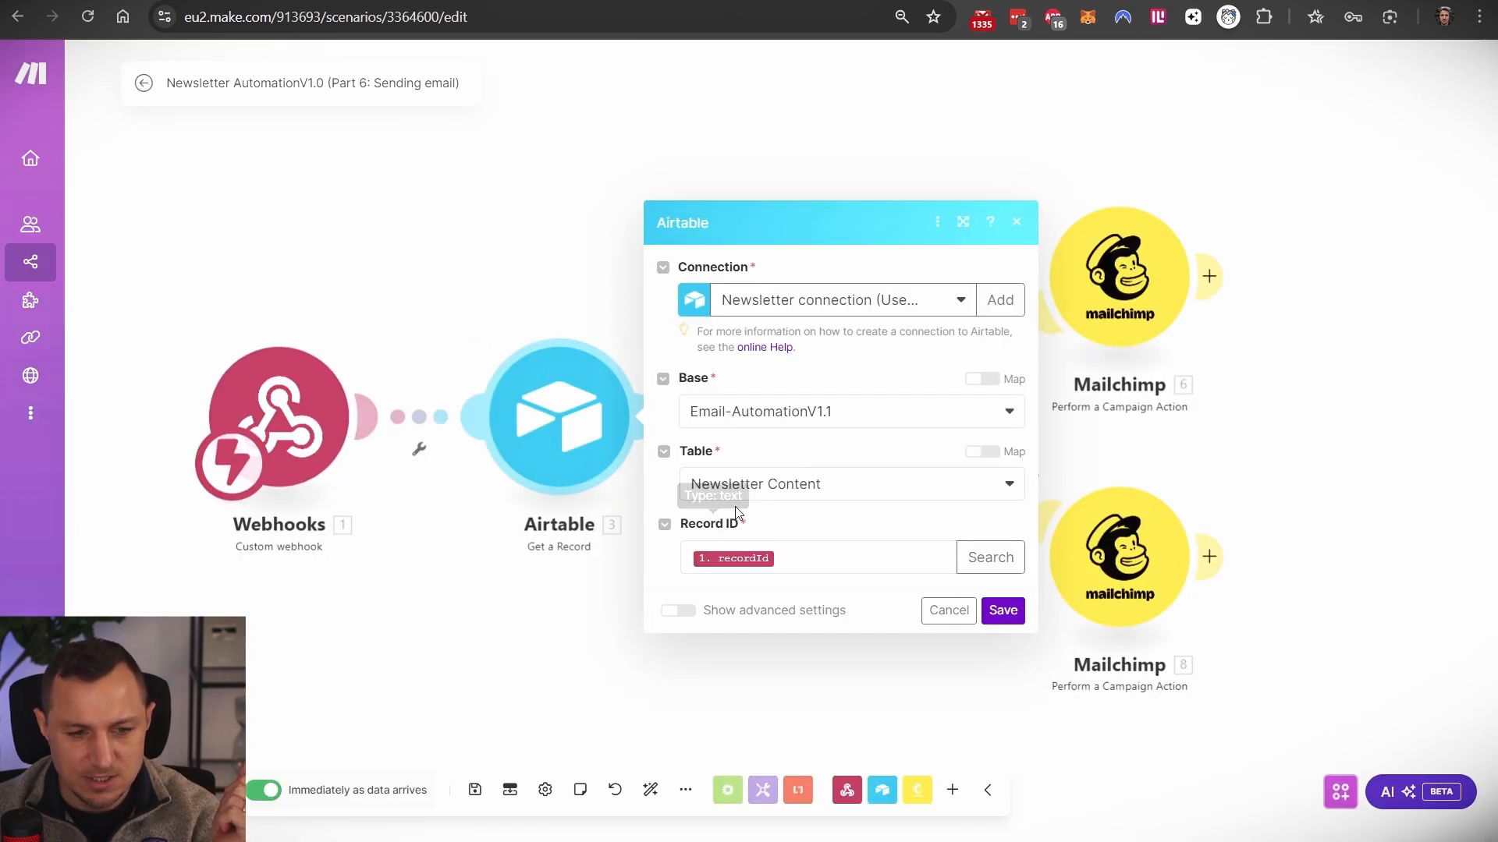
- Review the first Mailchimp module's Send a campaign action in its action list
{"action": "left_click", "coordinate": [566, 263]}
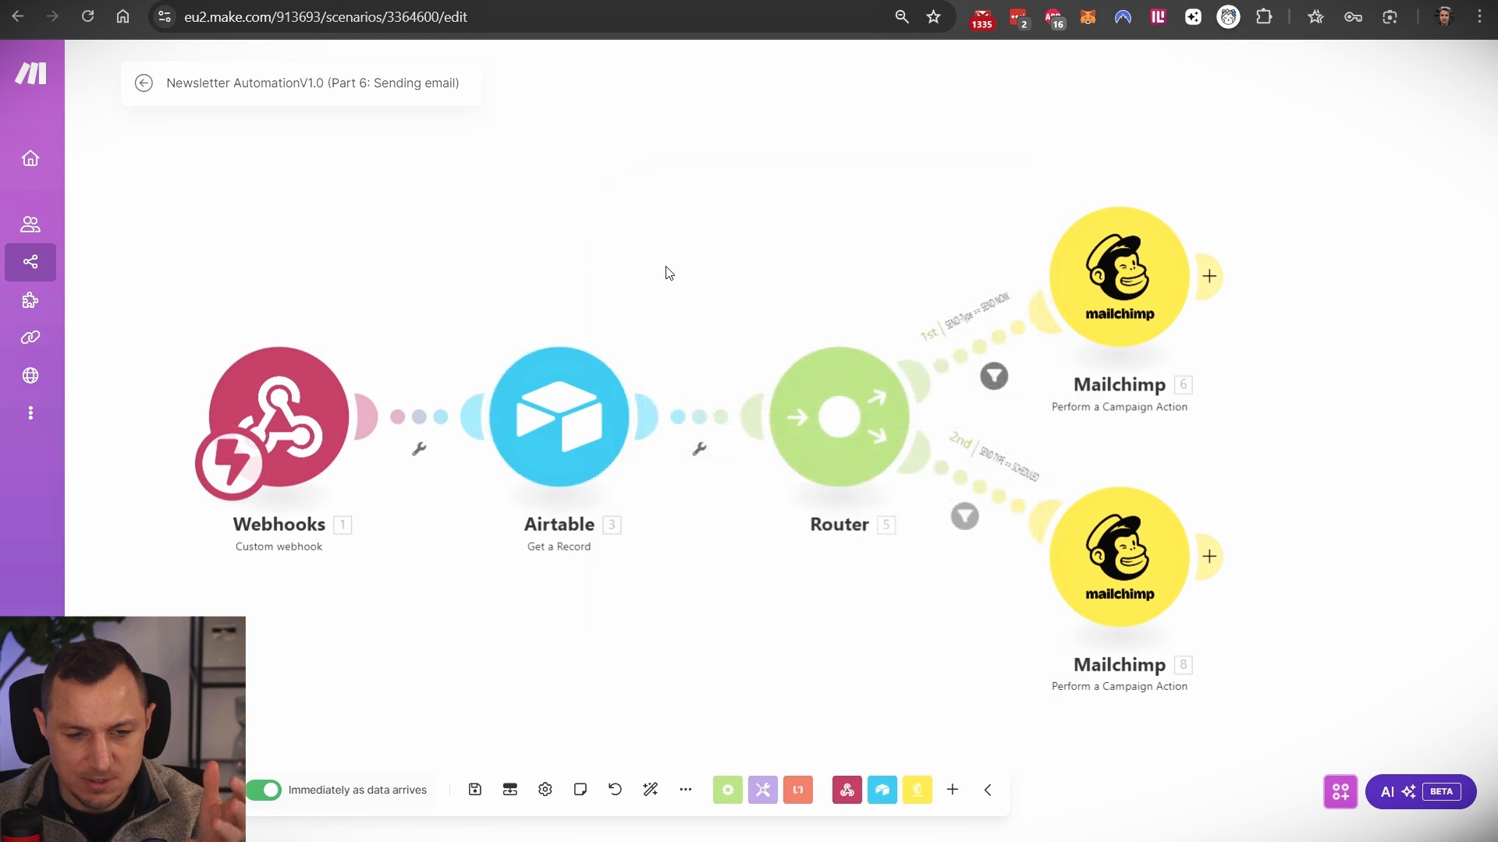
{"action": "left_click", "coordinate": [1084, 262]}
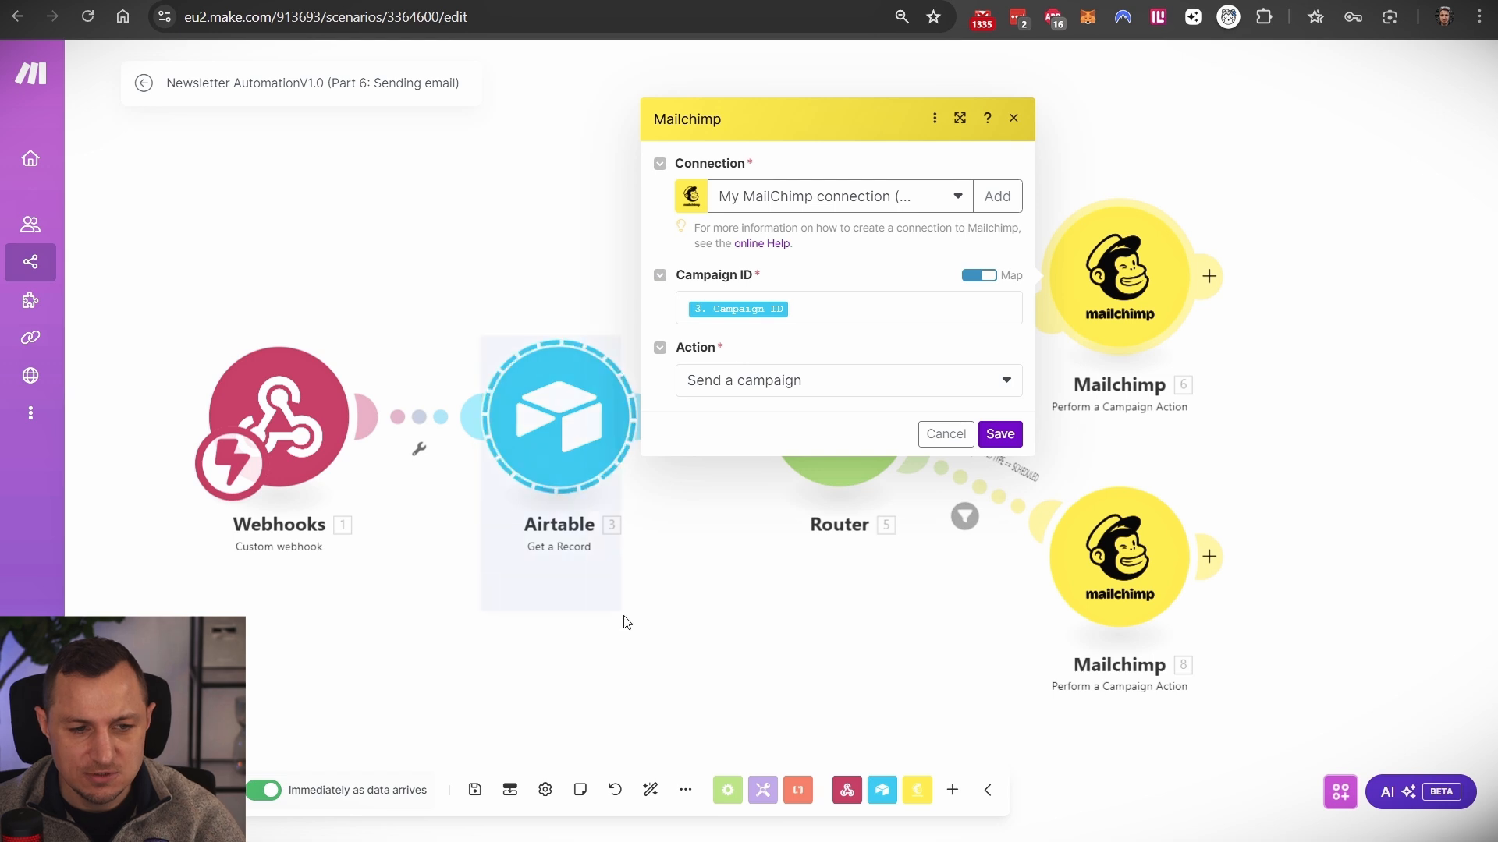
{"action": "left_click", "coordinate": [762, 388]}
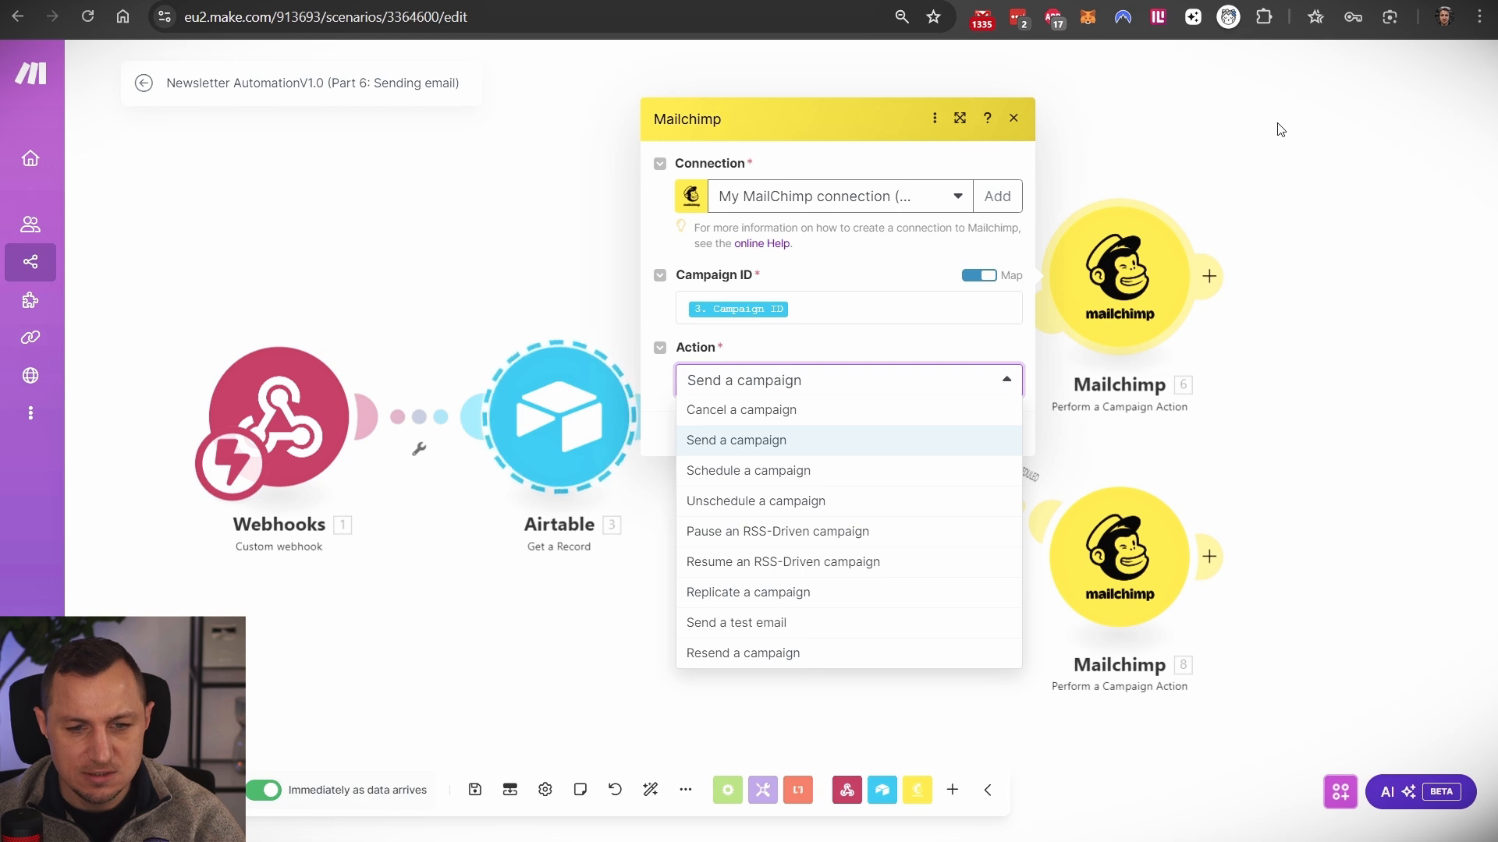
{"action": "left_click", "coordinate": [1266, 152]}
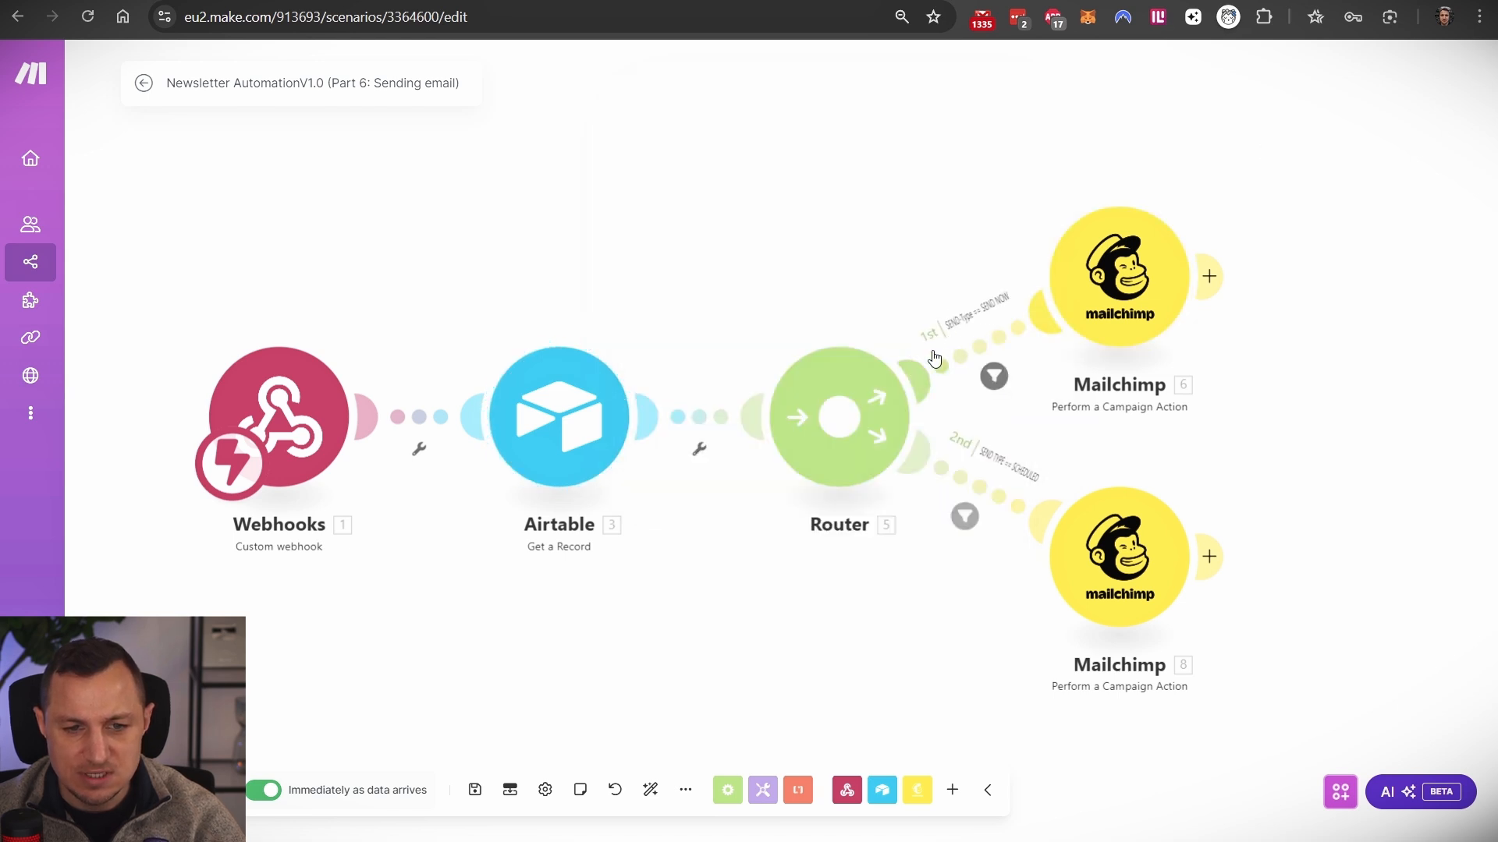
- Check the send-now route's SEND-Type equals SEND Now filter, then return to the Airtable grid
{"action": "left_click", "coordinate": [994, 376]}
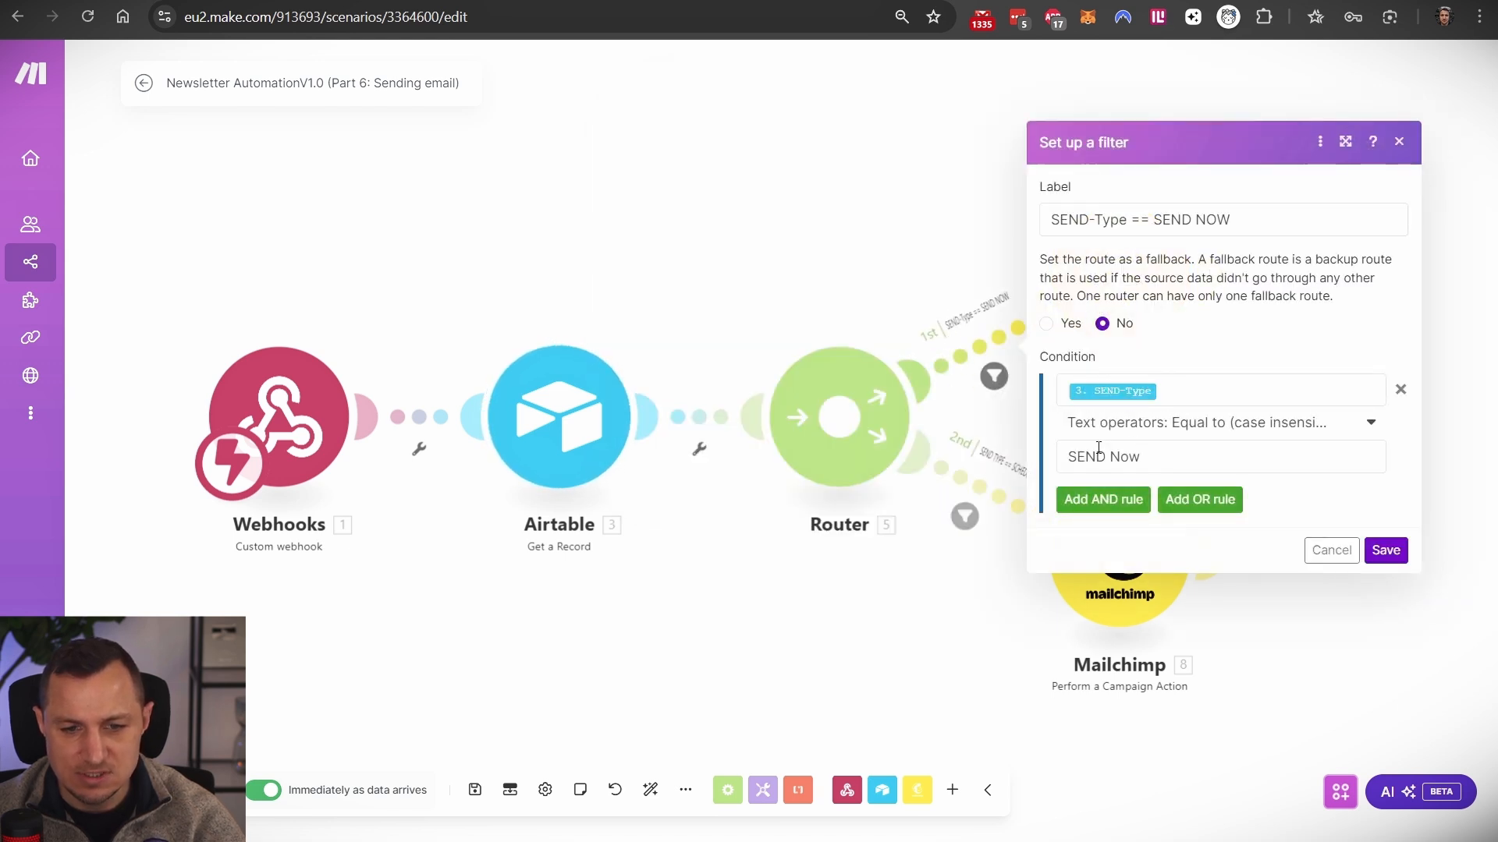
{"action": "left_click", "coordinate": [614, 294]}
{"action": "left_click", "coordinate": [667, 2]}
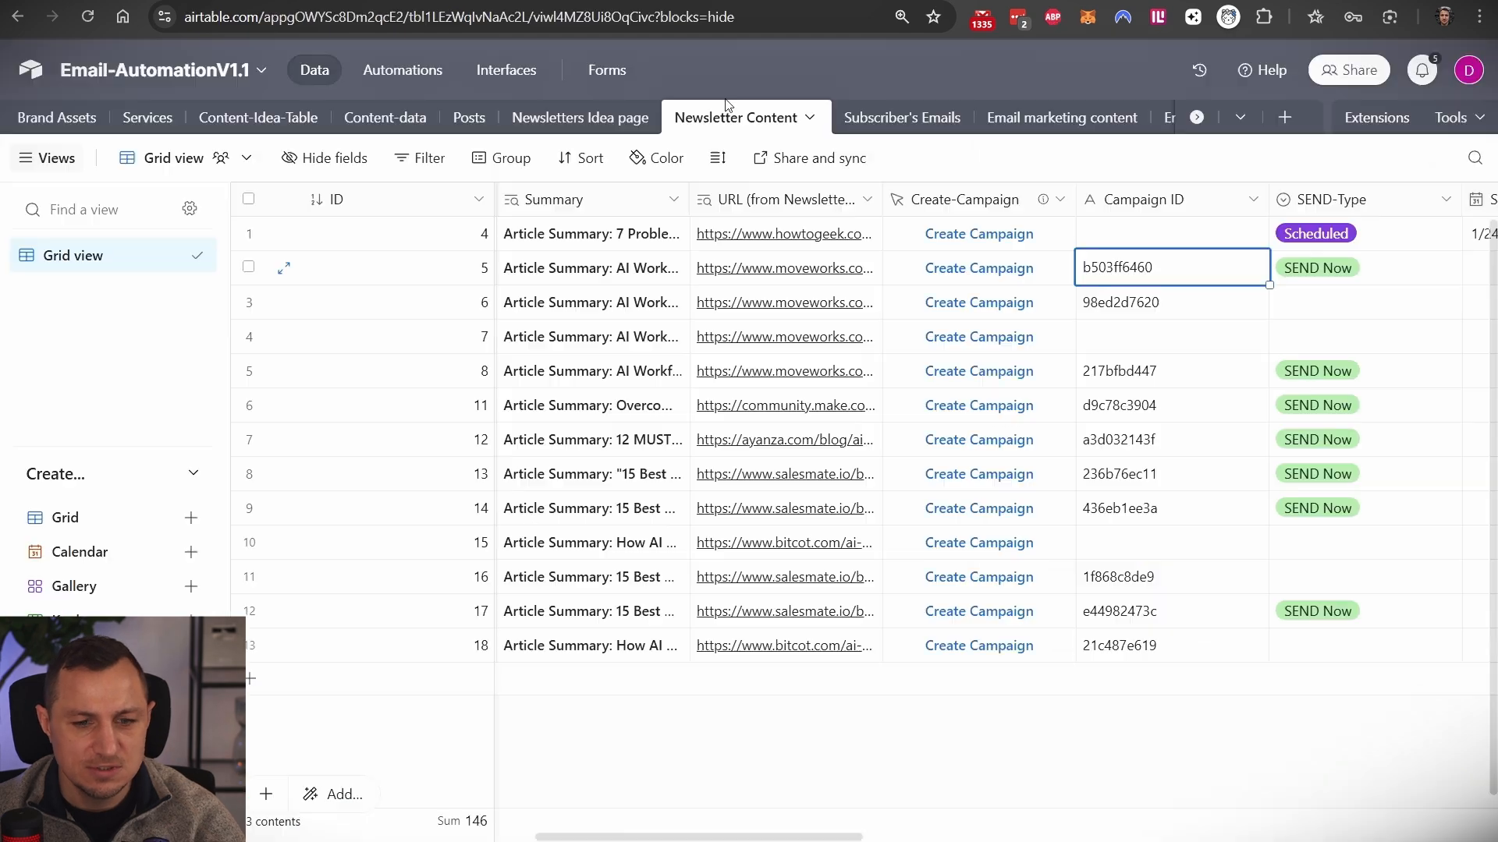
- View the record's SEND-Type options, Scheduled and SEND Now, then go back to the Make scenario
{"action": "left_click", "coordinate": [780, 2]}
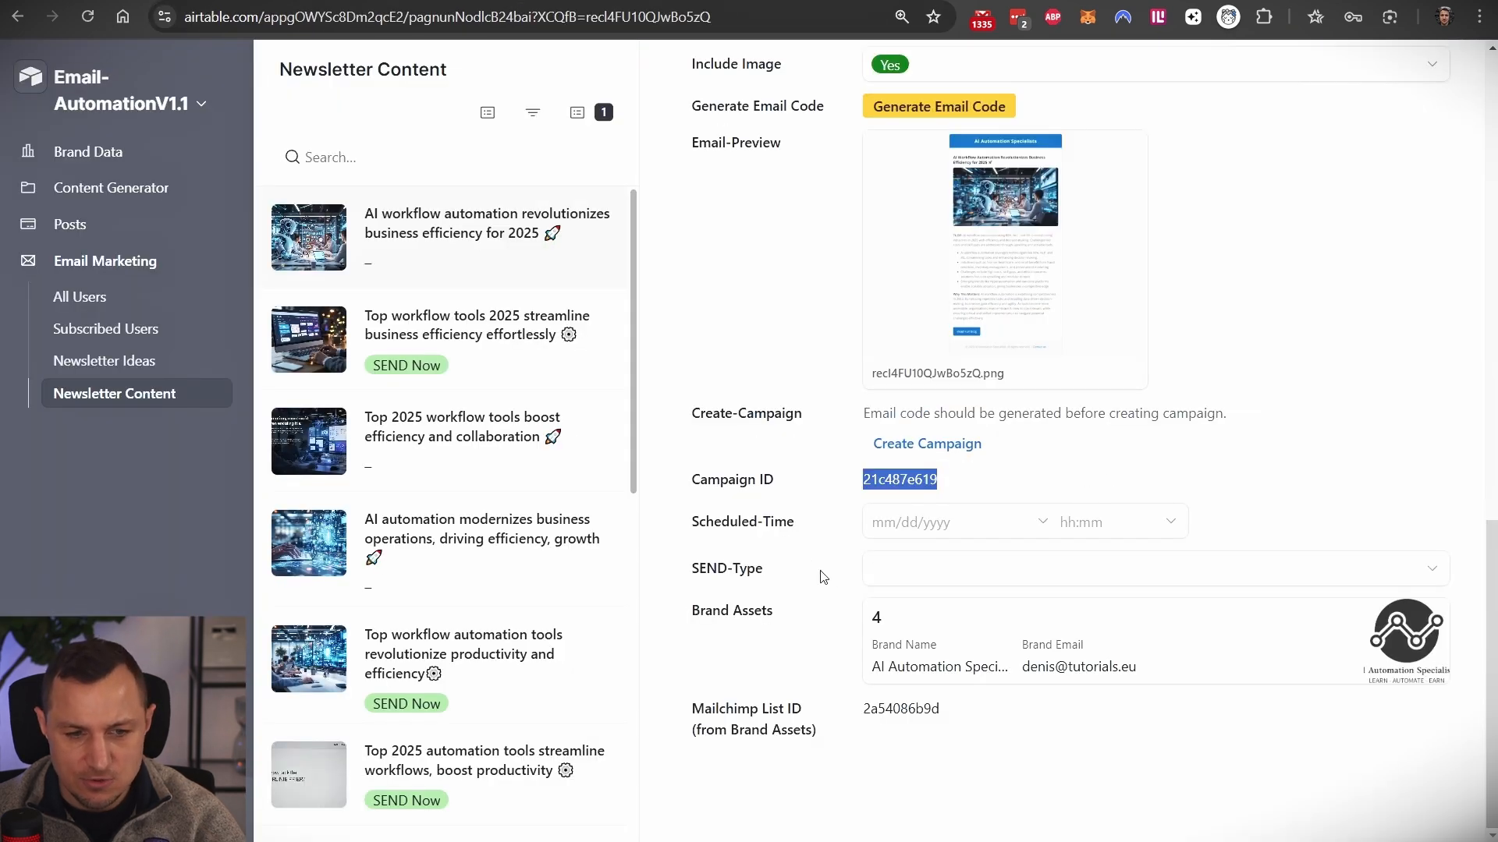
{"action": "triple_click", "coordinate": [771, 570]}
{"action": "left_click", "coordinate": [921, 584]}
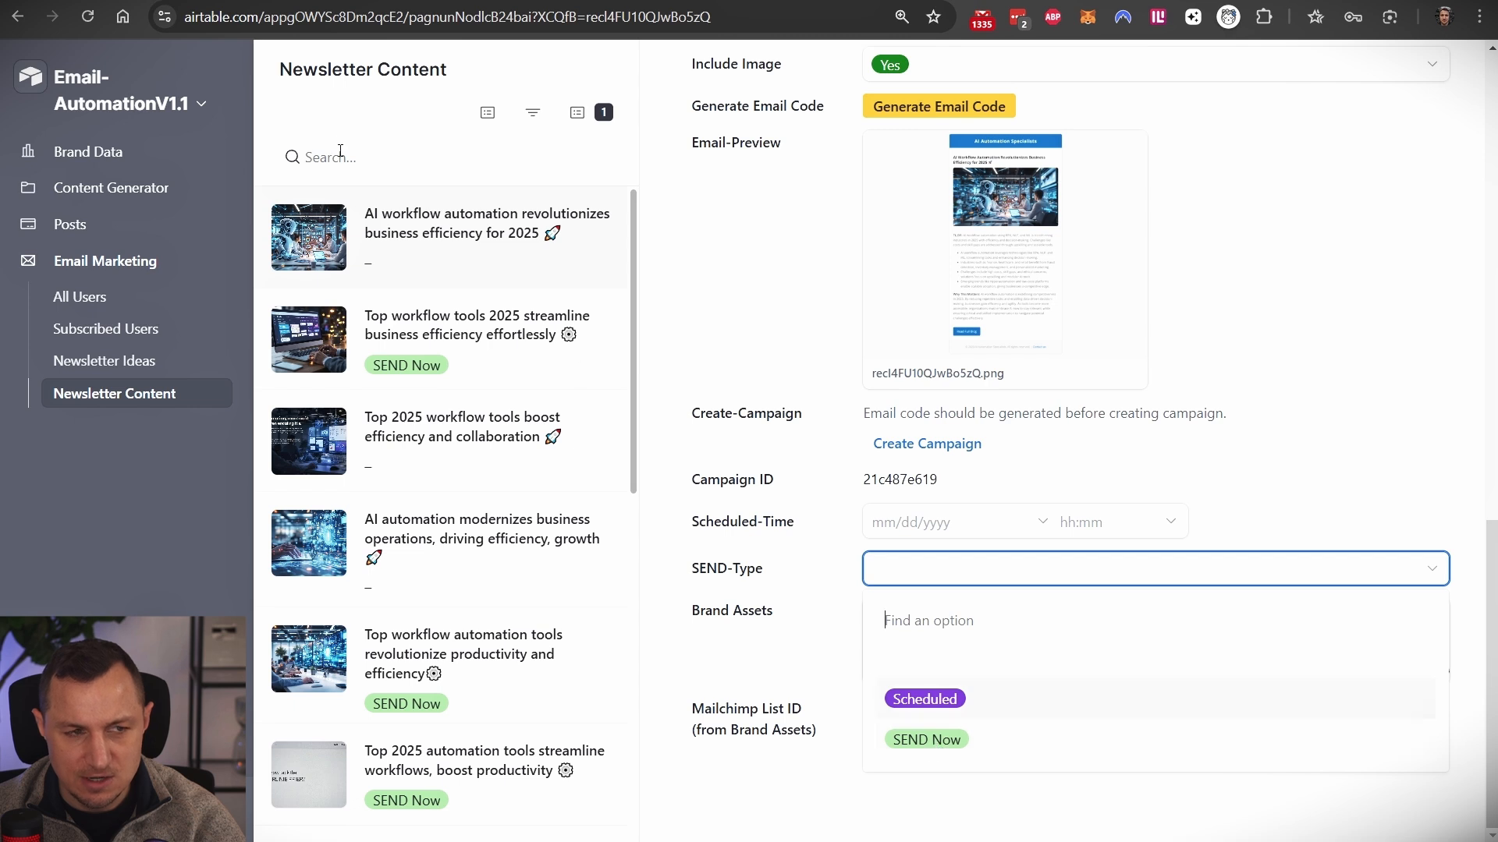
{"action": "key", "text": "ctrl+Tab"}
{"action": "left_click_drag", "start_coordinate": [874, 198], "coordinate": [1250, 422]}
{"action": "mouse_move", "coordinate": [659, 146]}
{"action": "left_mouse_down"}
{"action": "mouse_move", "coordinate": [1331, 468]}
{"action": "mouse_move", "coordinate": [1327, 438]}
{"action": "mouse_move", "coordinate": [1297, 430]}
{"action": "mouse_move", "coordinate": [616, 702]}
{"action": "left_mouse_up"}
{"action": "key", "text": "Escape"}
{"action": "key", "text": "Escape"}
- Check the SEND-Type = Scheduled route filter and Mailchimp 8's Schedule a campaign action using Scheduled-Time
{"action": "left_click", "coordinate": [965, 516]}
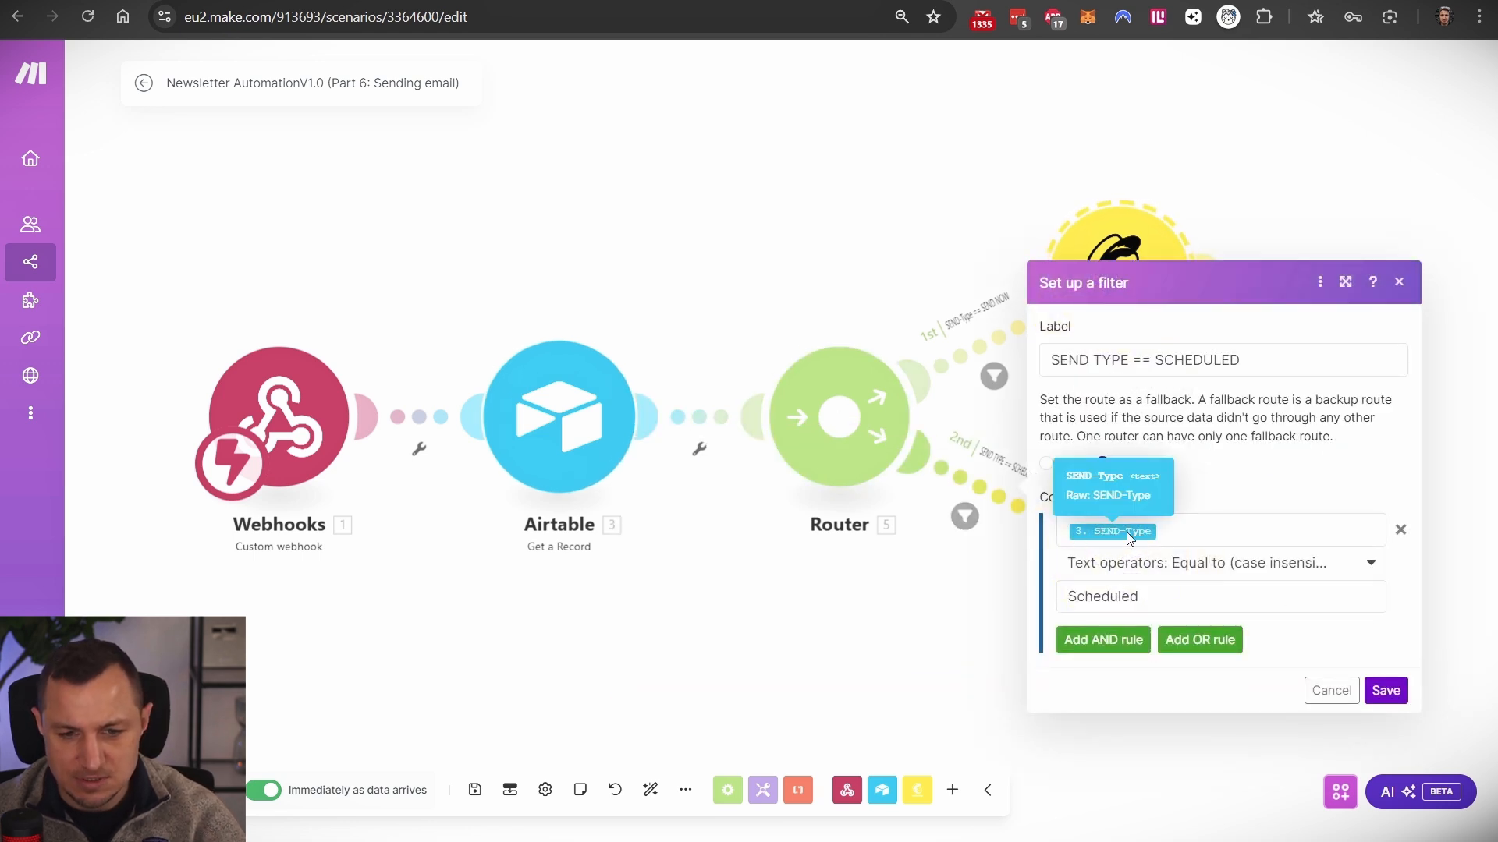
{"action": "key", "text": "Escape"}
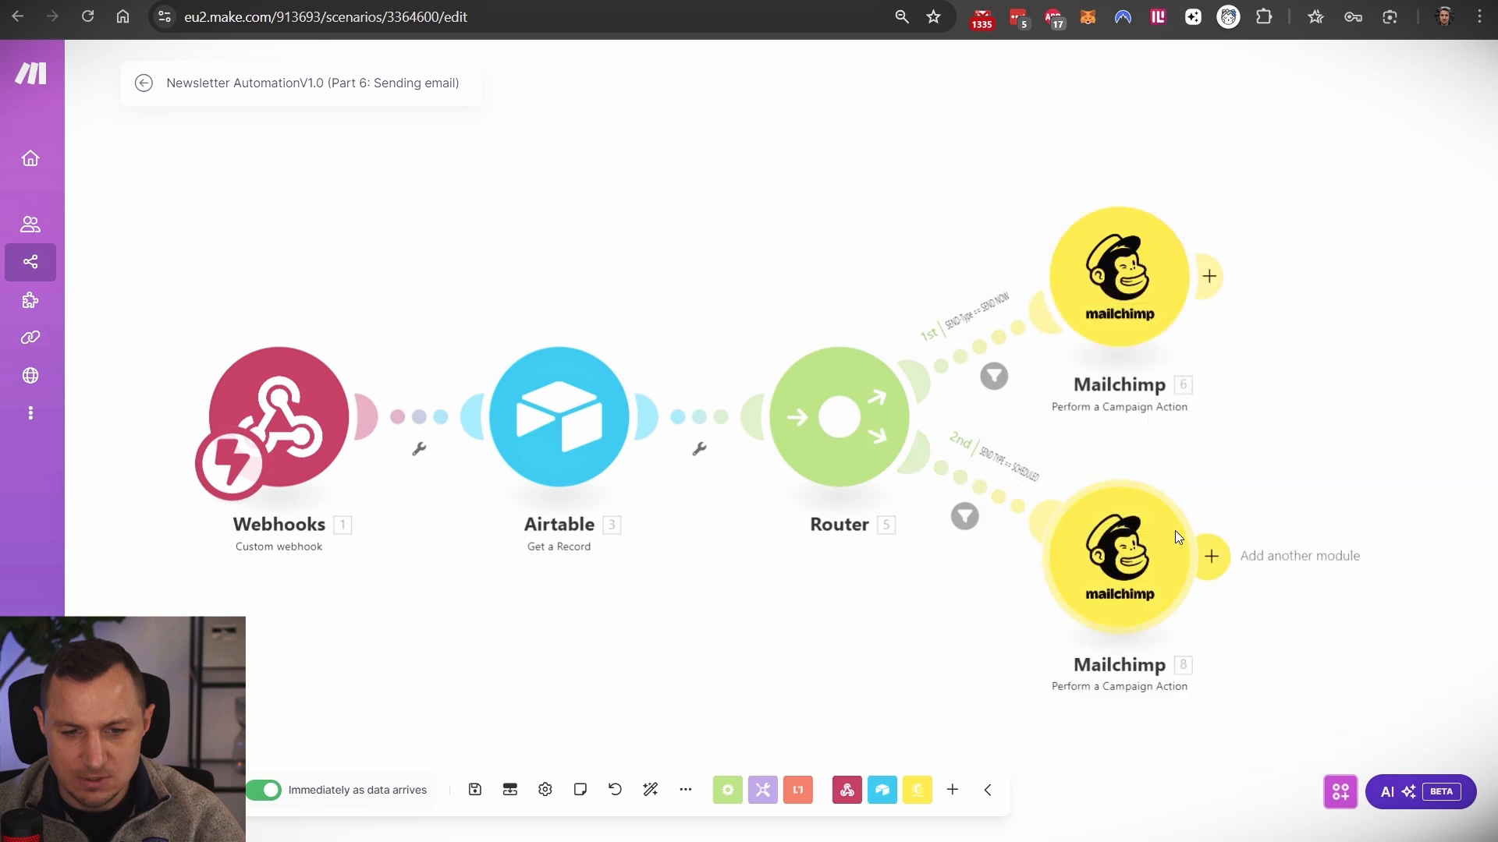
{"action": "left_click", "coordinate": [1175, 531]}
{"action": "left_click_drag", "start_coordinate": [851, 491], "coordinate": [680, 494]}
{"action": "left_click", "coordinate": [804, 427]}
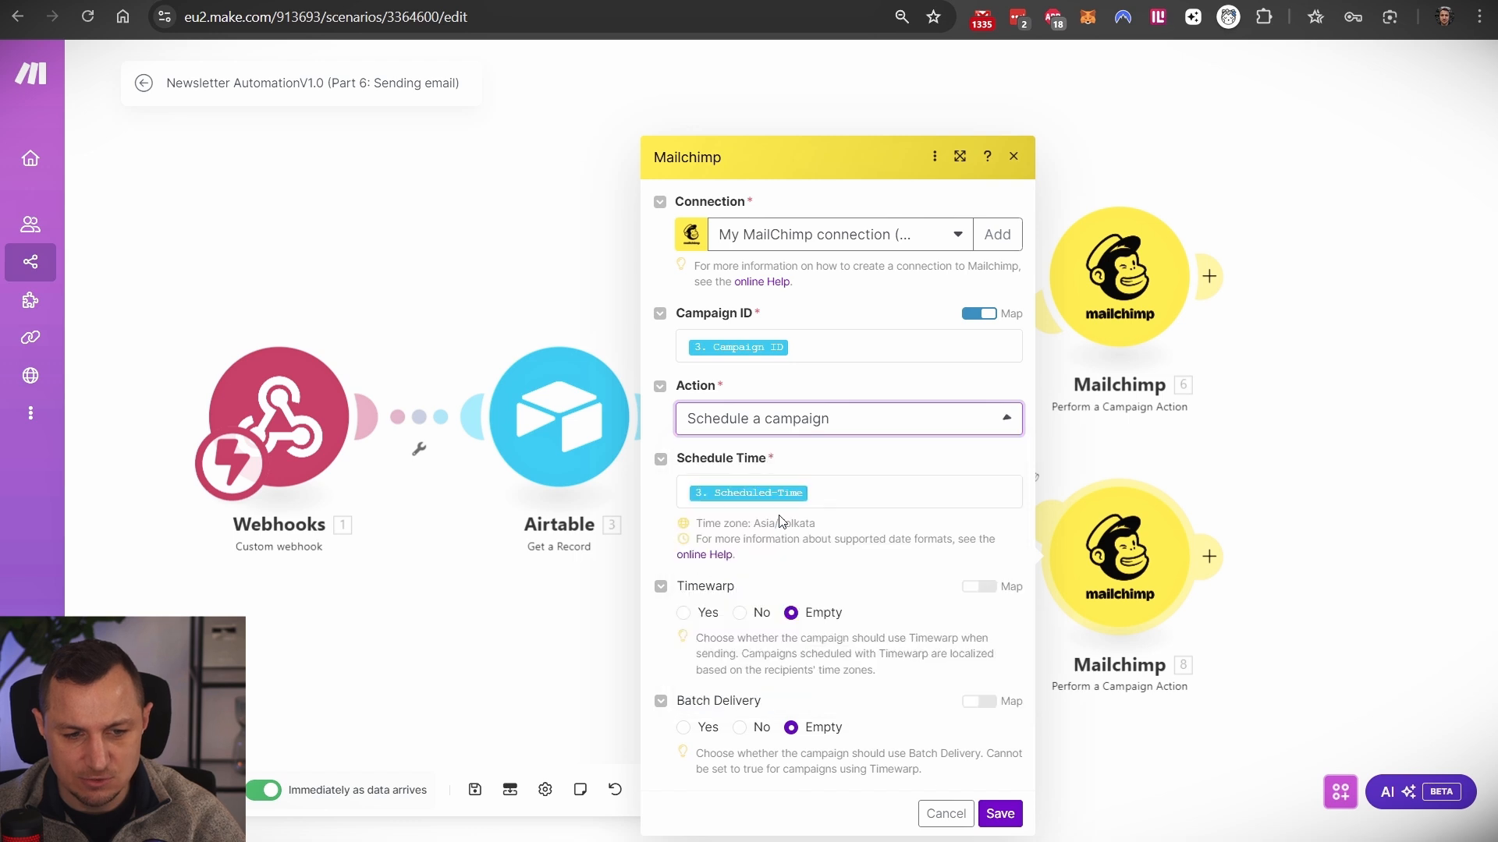
{"action": "left_click", "coordinate": [780, 511]}
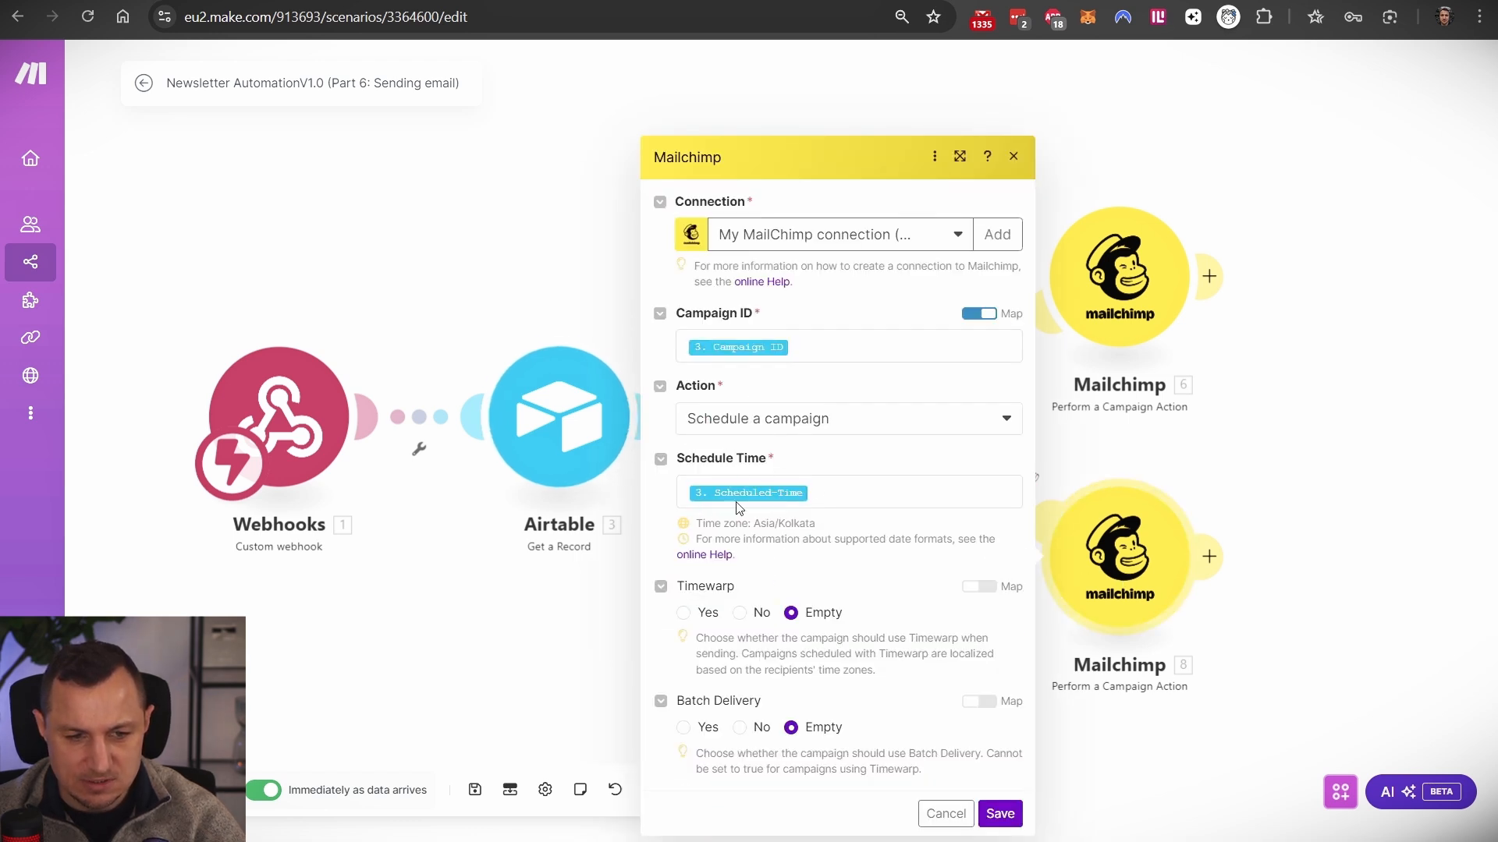
{"action": "left_click", "coordinate": [568, 651]}
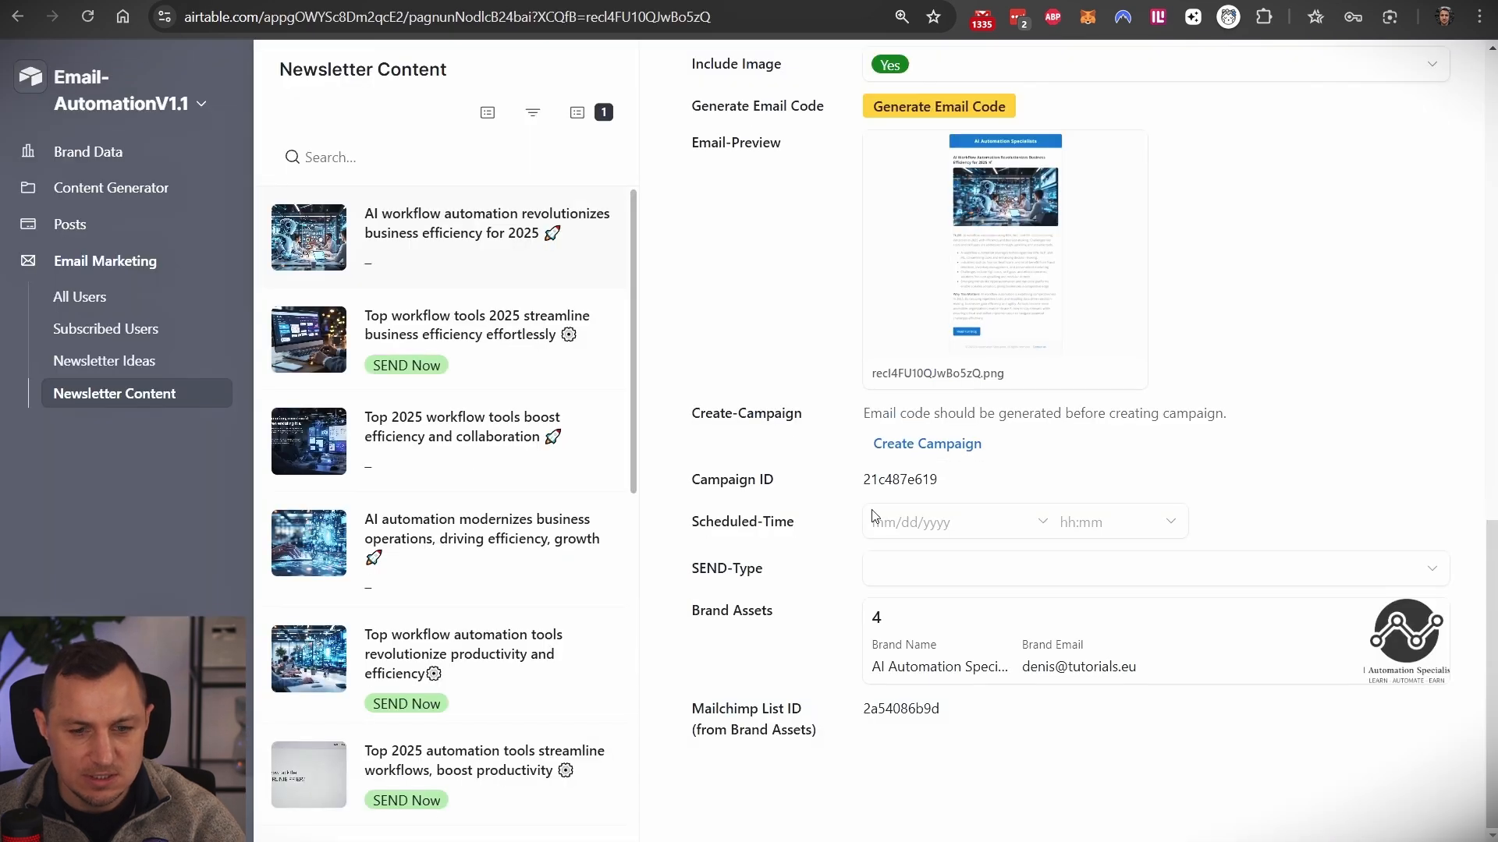
- Set the AI workflow automation record's Scheduled-Time to 12 February 2025 at 01:30
{"action": "left_click_drag", "start_coordinate": [680, 515], "coordinate": [792, 529]}
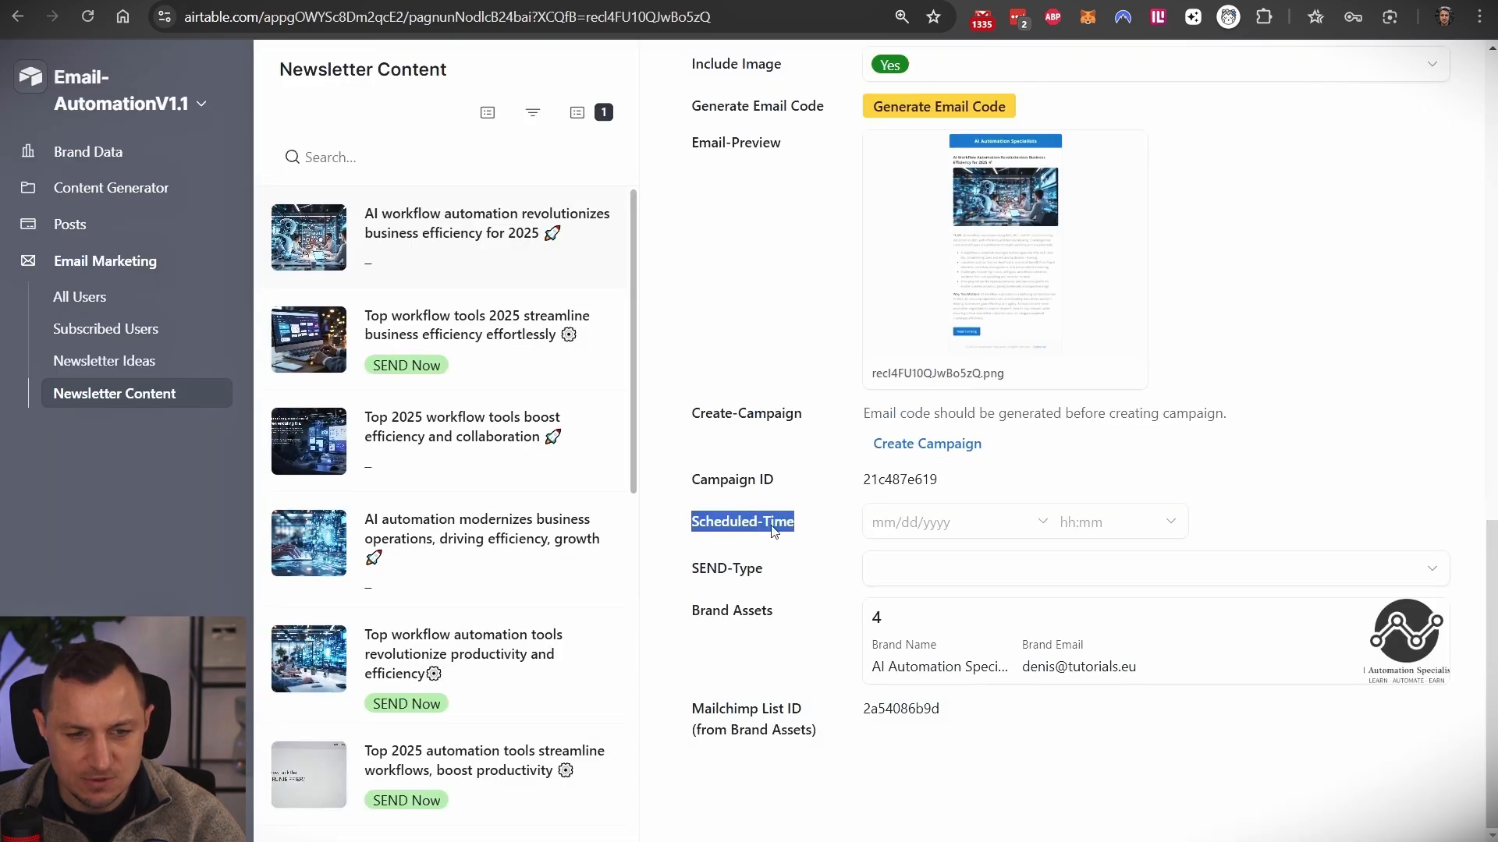
{"action": "left_click", "coordinate": [993, 534]}
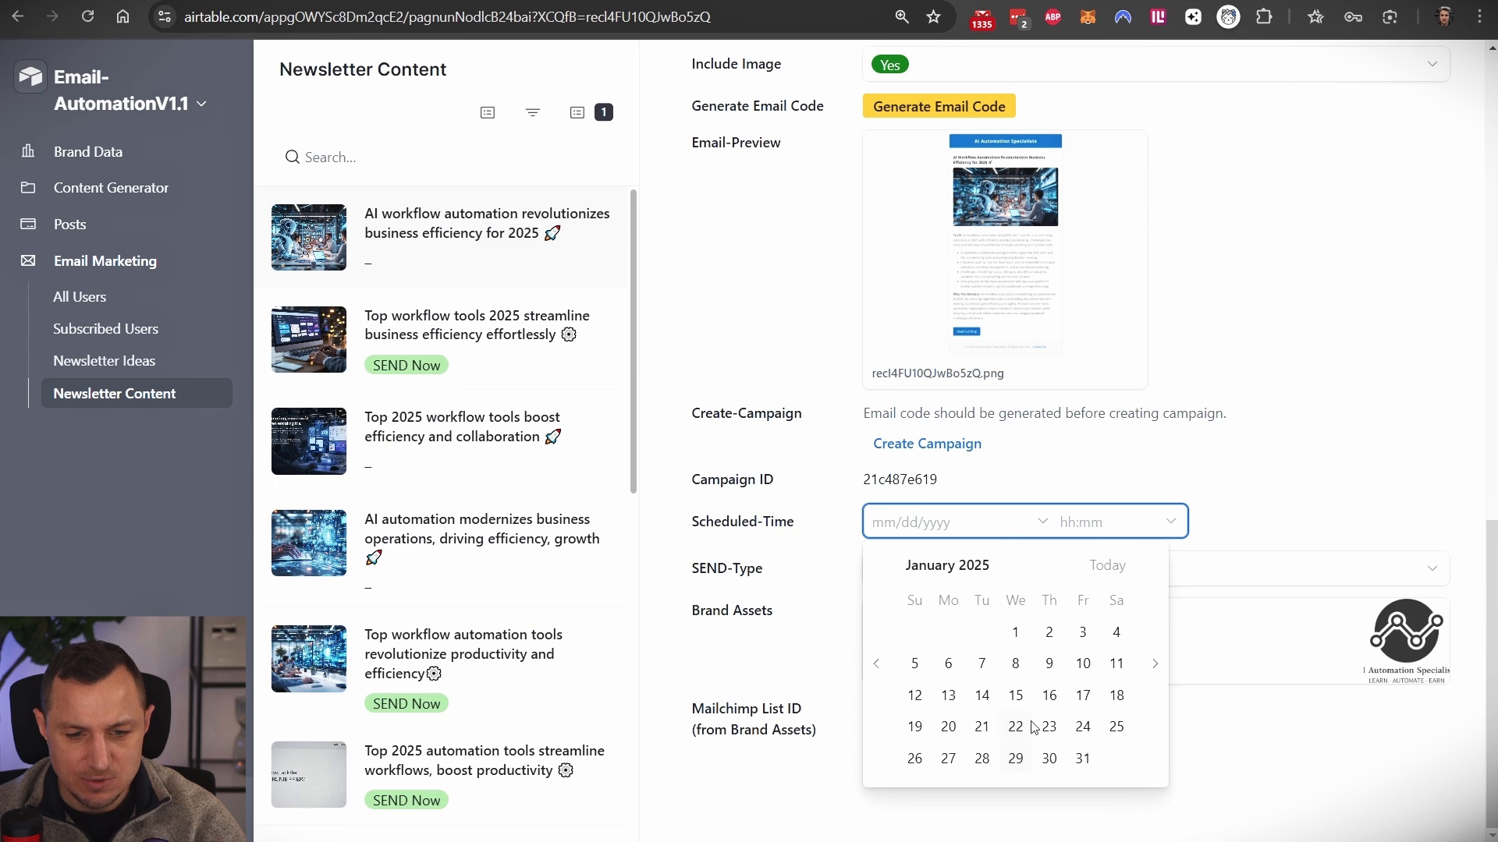
{"action": "left_click", "coordinate": [1155, 664]}
{"action": "left_click", "coordinate": [1011, 696]}
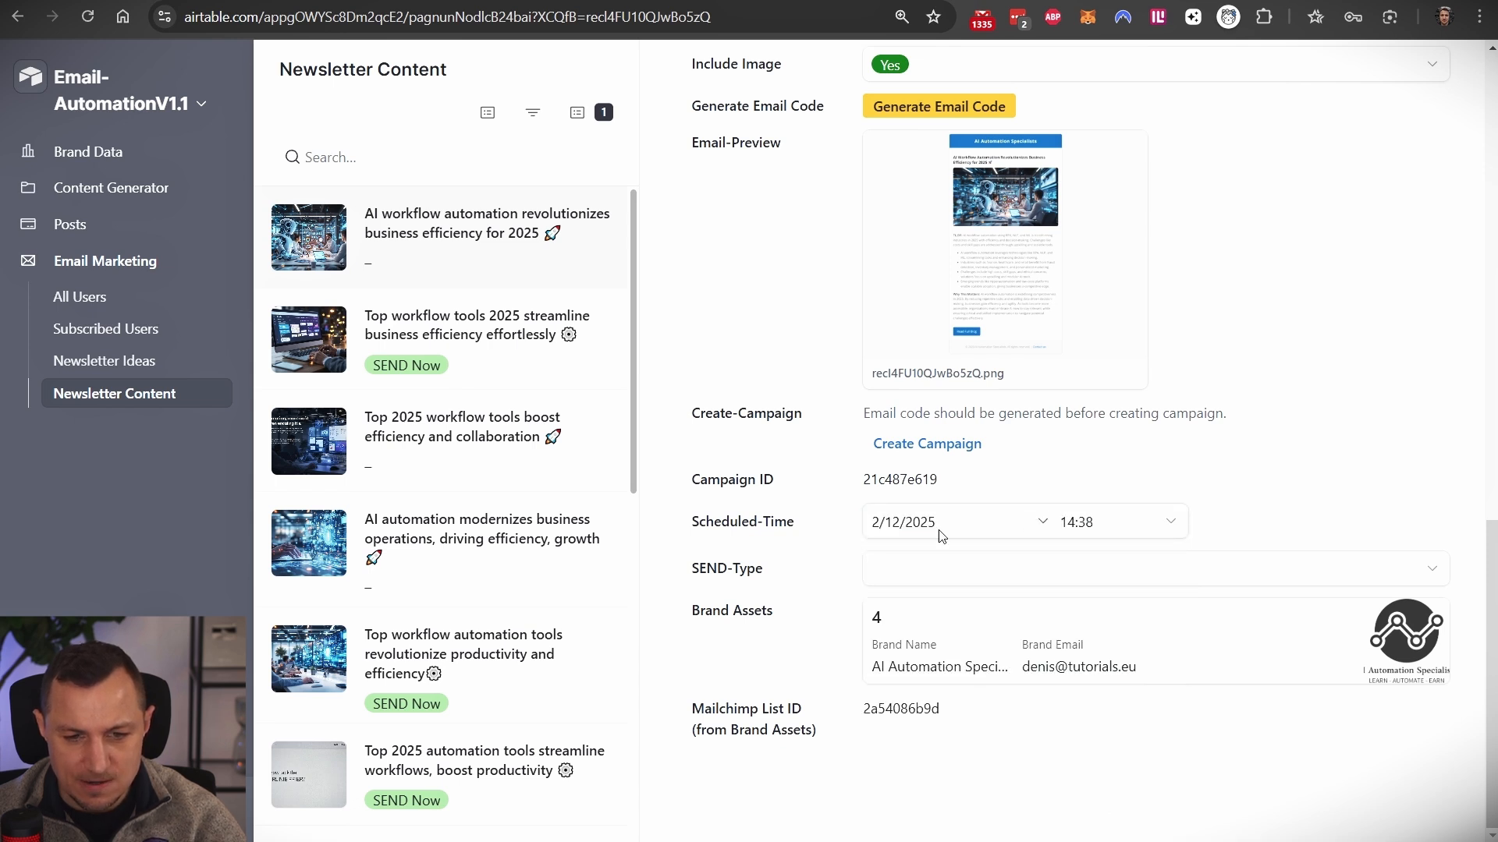
{"action": "left_click", "coordinate": [1067, 527]}
{"action": "left_click", "coordinate": [1096, 680]}
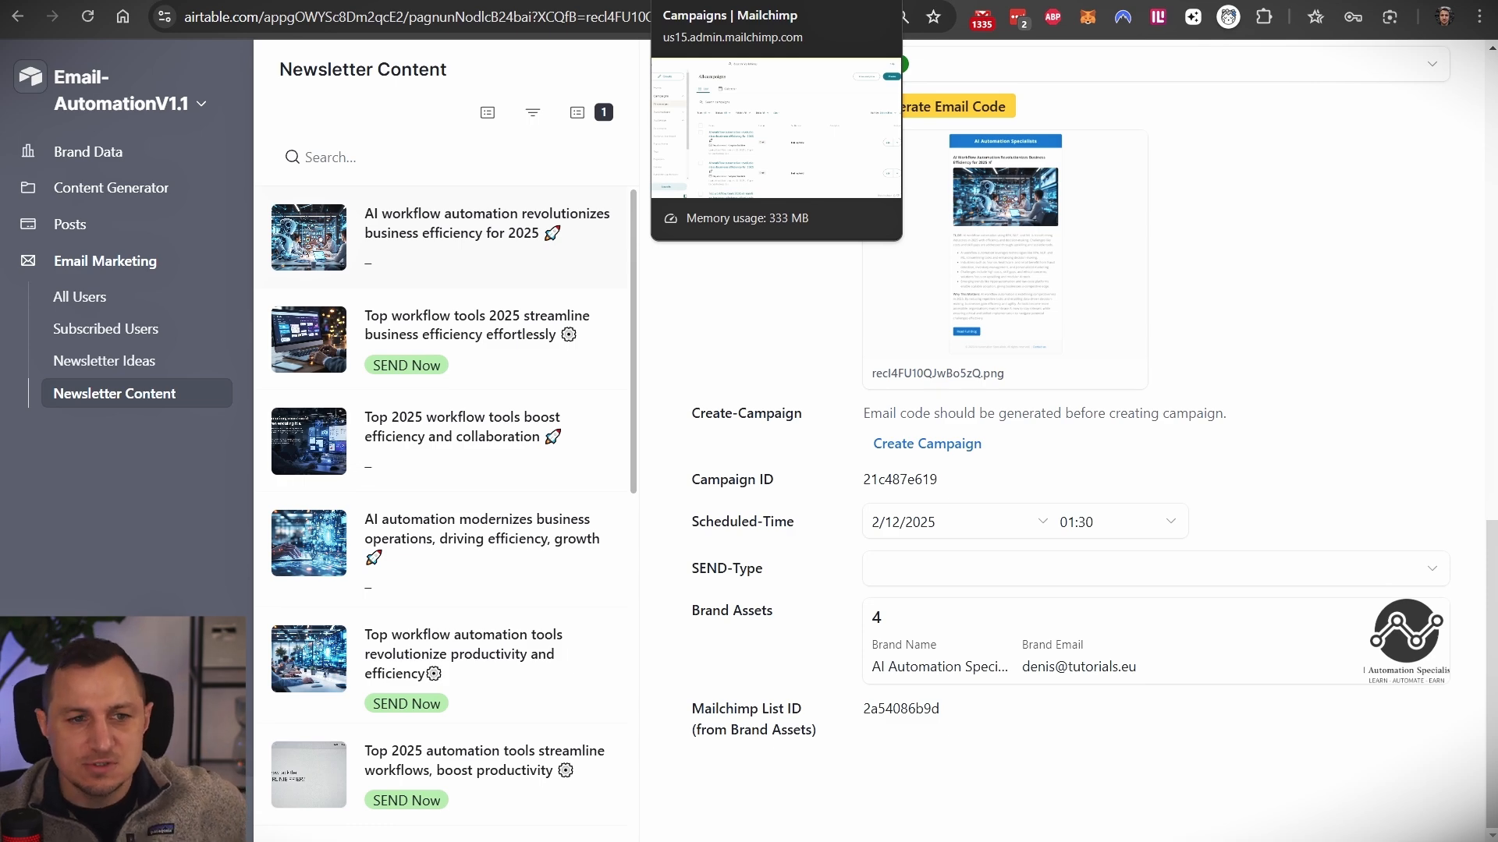
- Look over Mailchimp's All campaigns list, then return to the Send Newsletter Email automation
{"action": "left_click", "coordinate": [691, 1]}
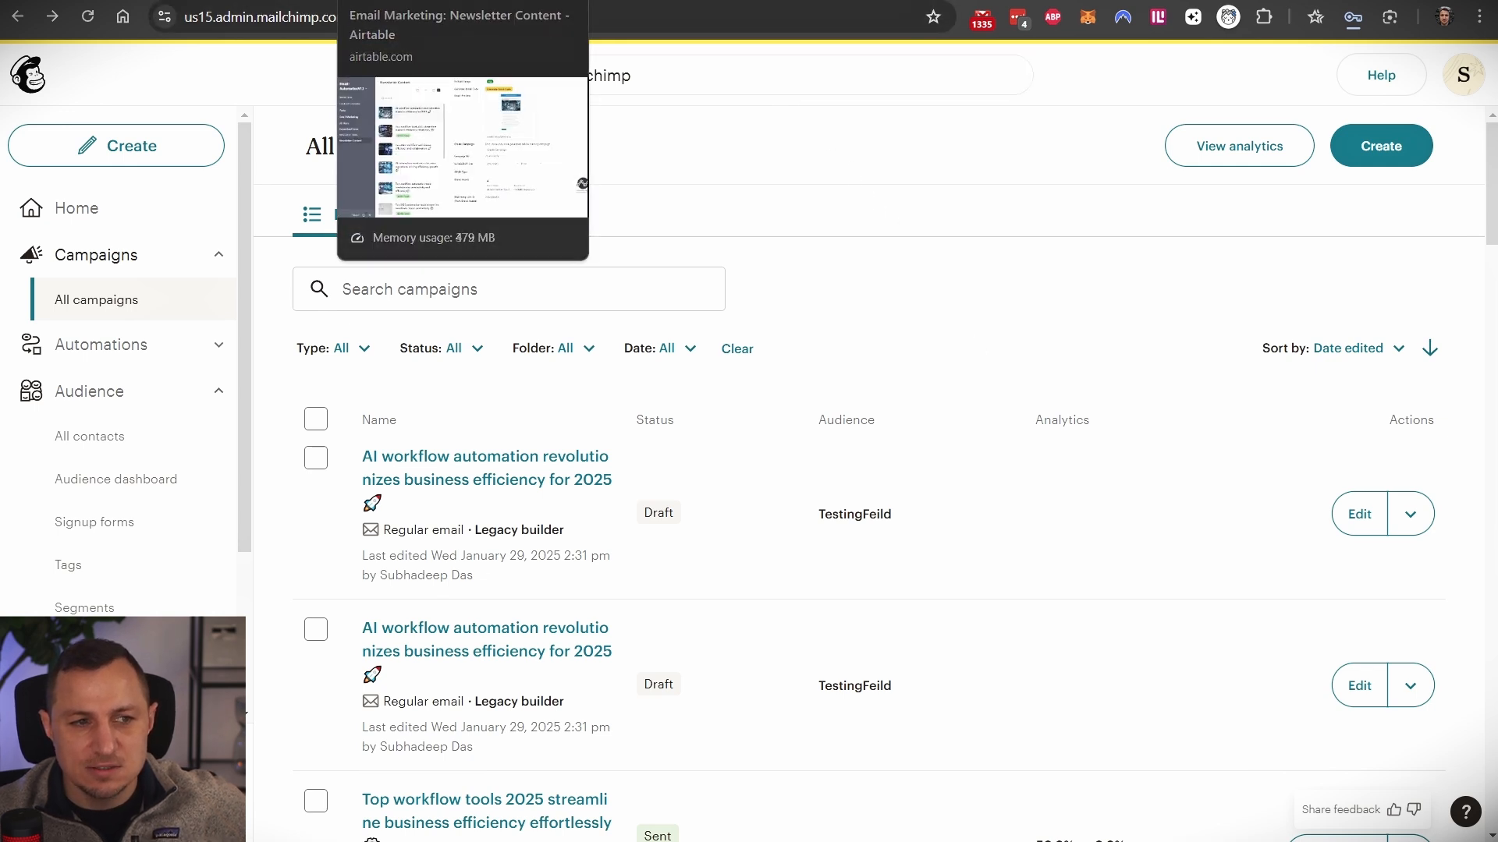
{"action": "left_click", "coordinate": [237, 1]}
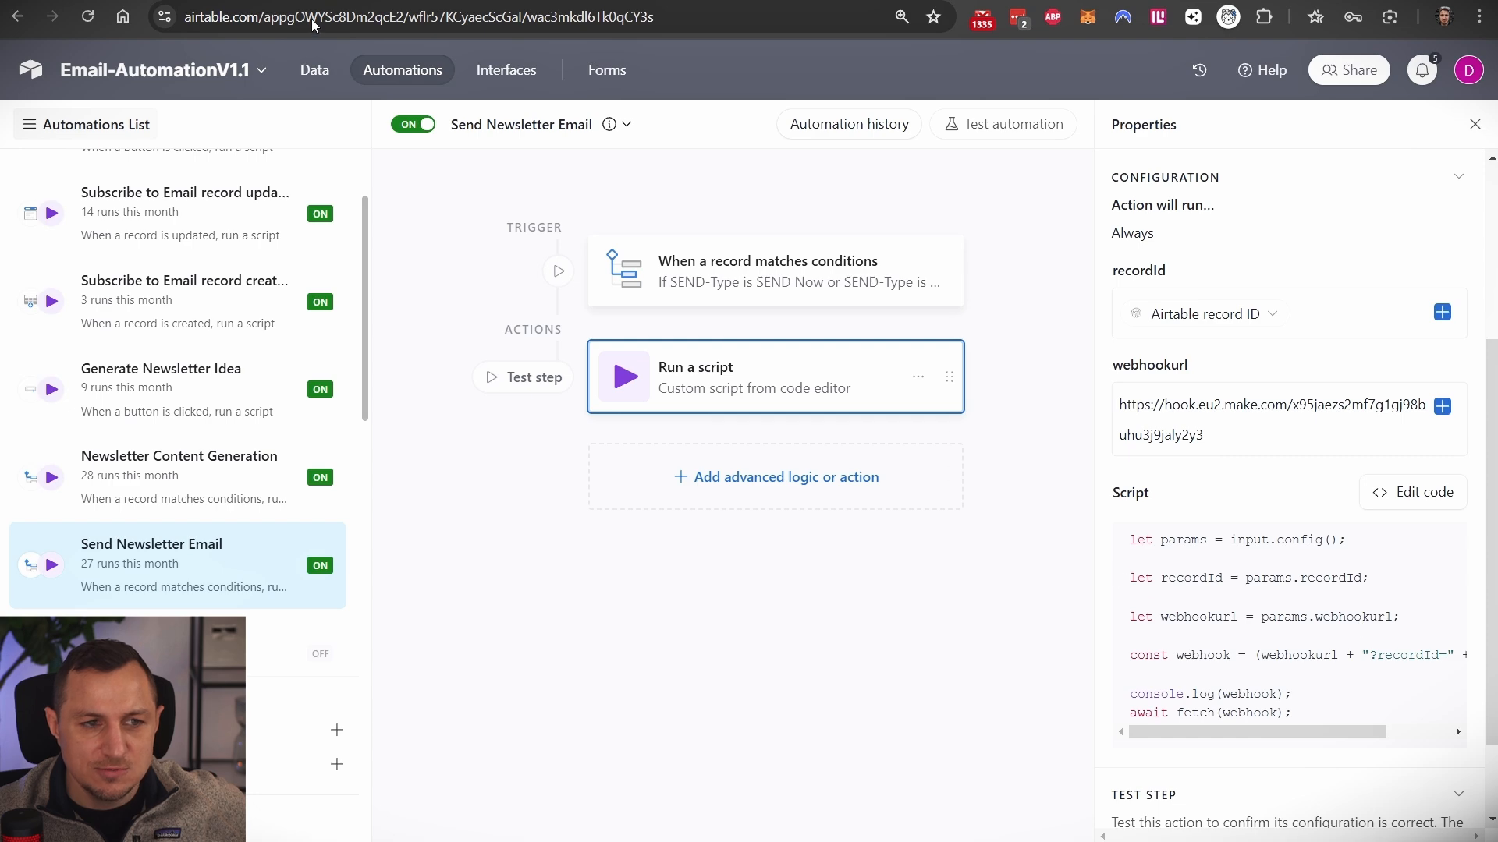
- Glance at the Make scenario and data grid, then scroll up the Newsletter Content record page
{"action": "left_click", "coordinate": [367, 1]}
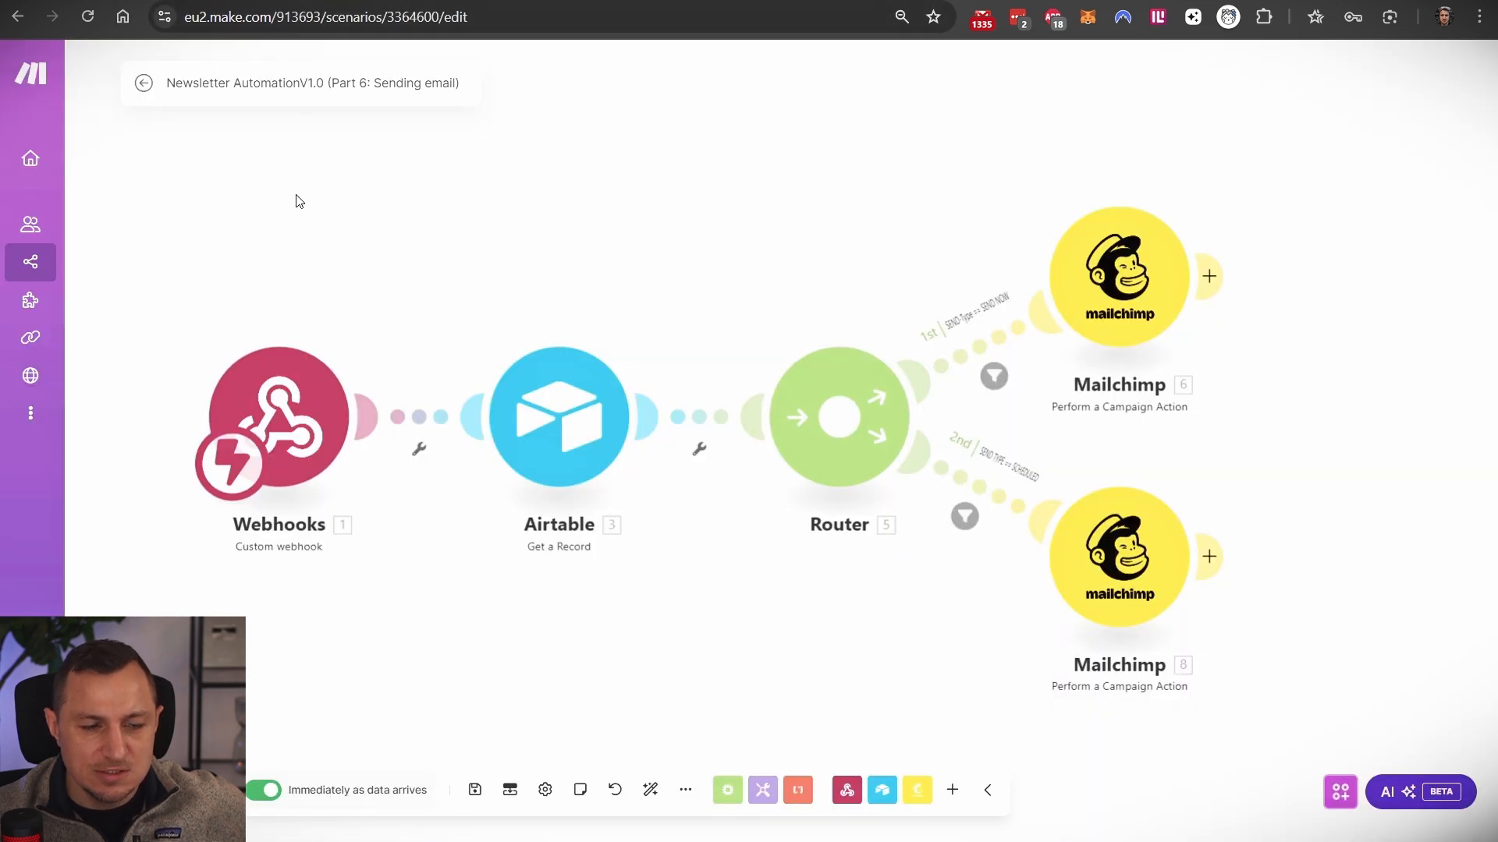
{"action": "left_click", "coordinate": [503, 2]}
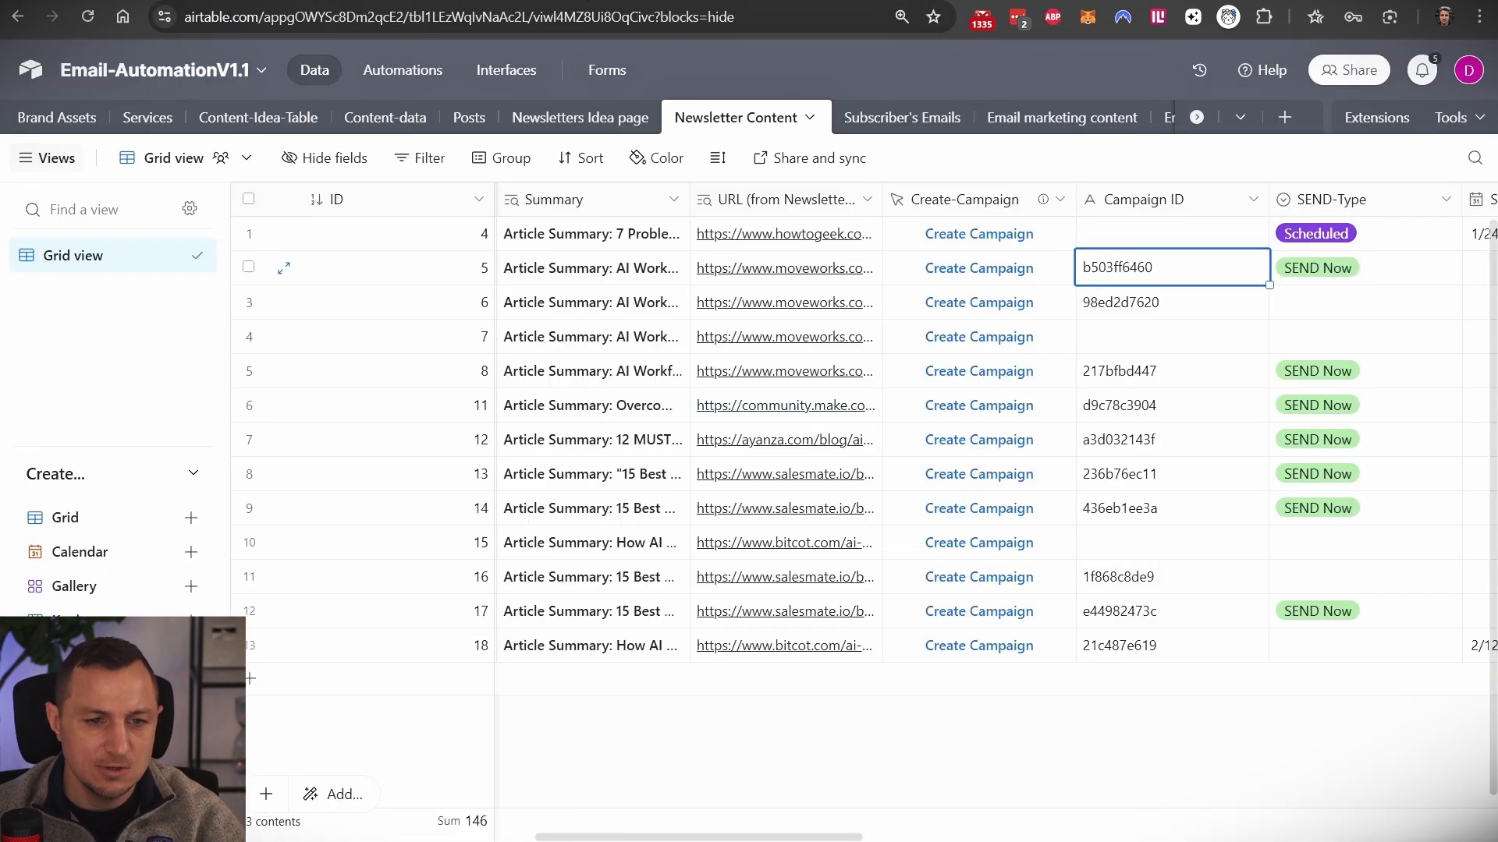
{"action": "left_click", "coordinate": [499, 2]}
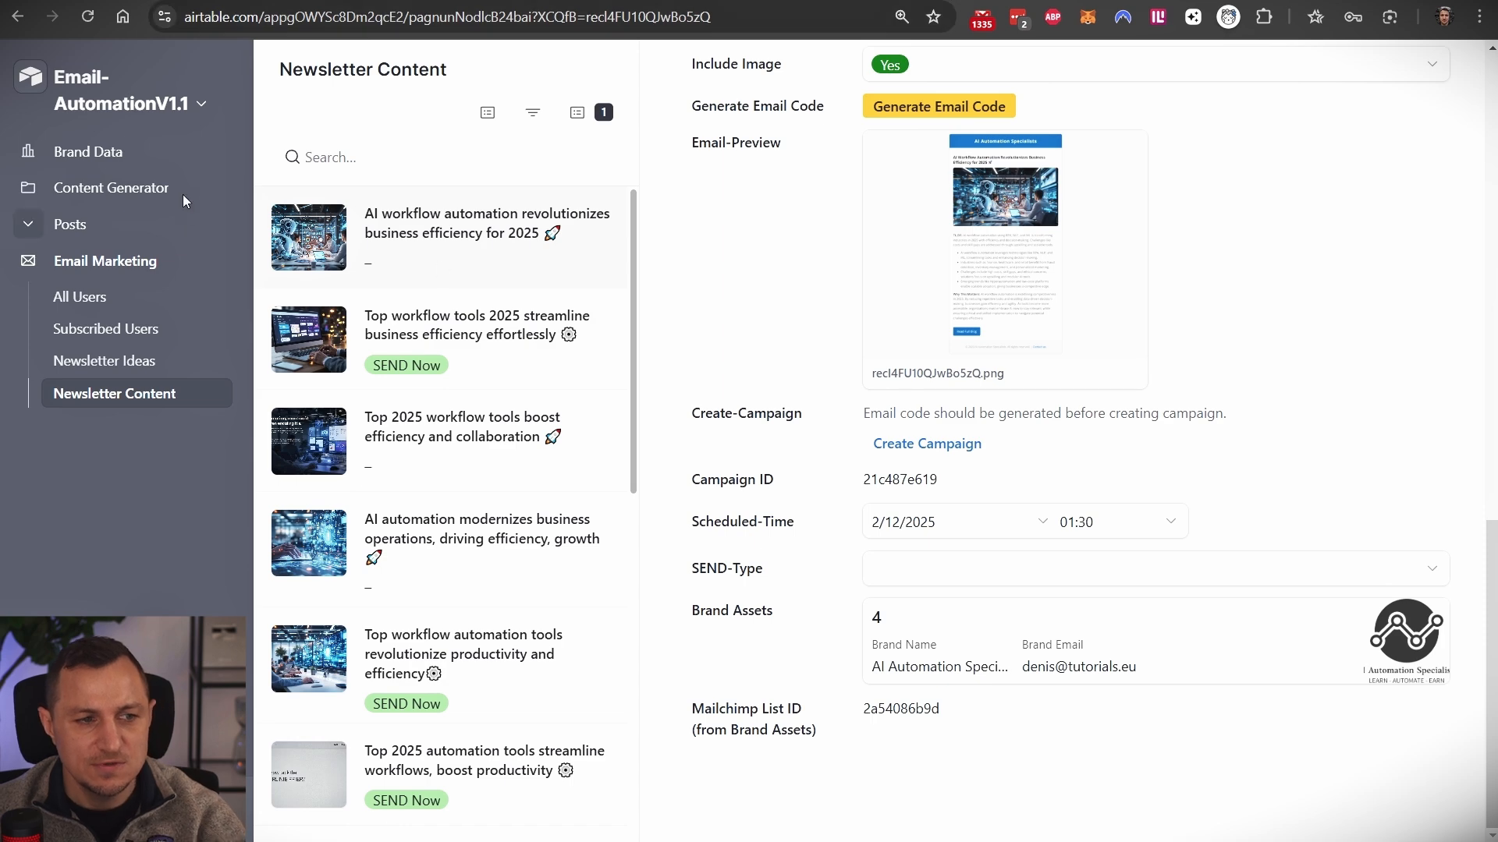
{"action": "scroll", "coordinate": [1042, 341], "scroll_direction": "up", "scroll_amount": 15}
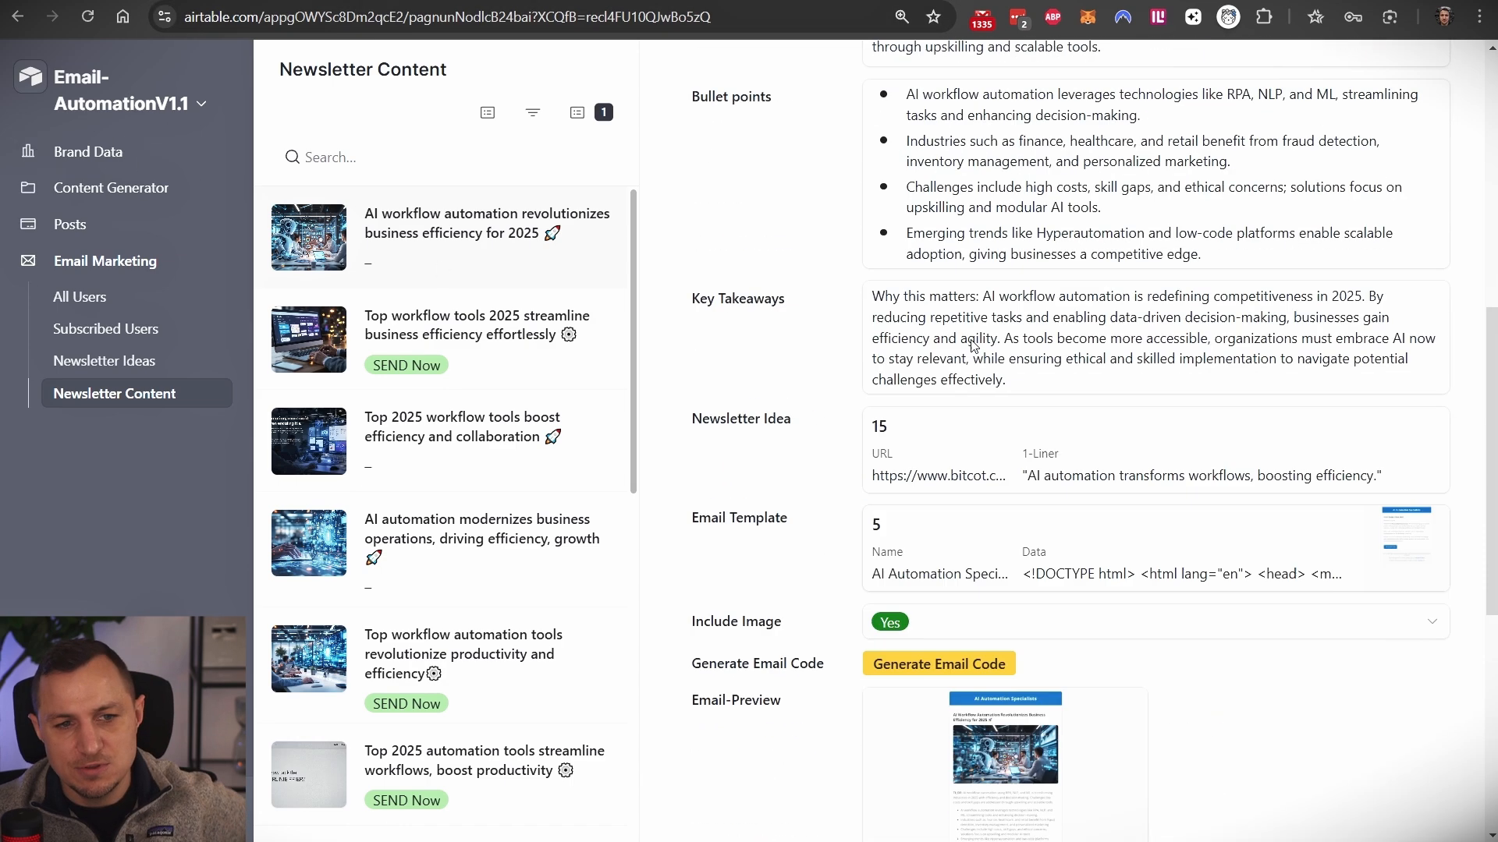